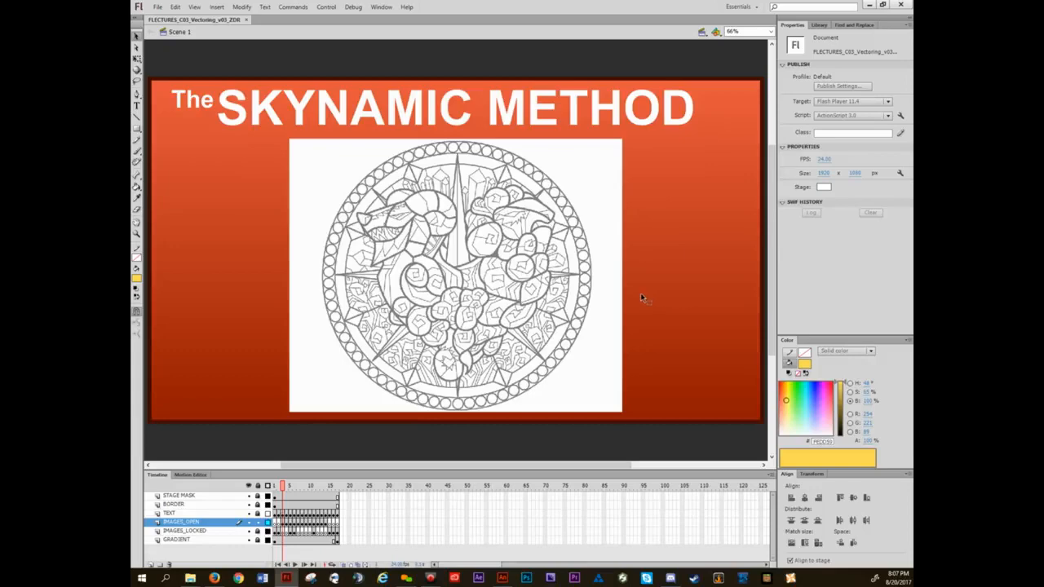
pyautogui.click(547, 244)
pyautogui.moveTo(546, 243); pyautogui.dragTo(488, 239)
pyautogui.hotkey('ctrl', 'z')
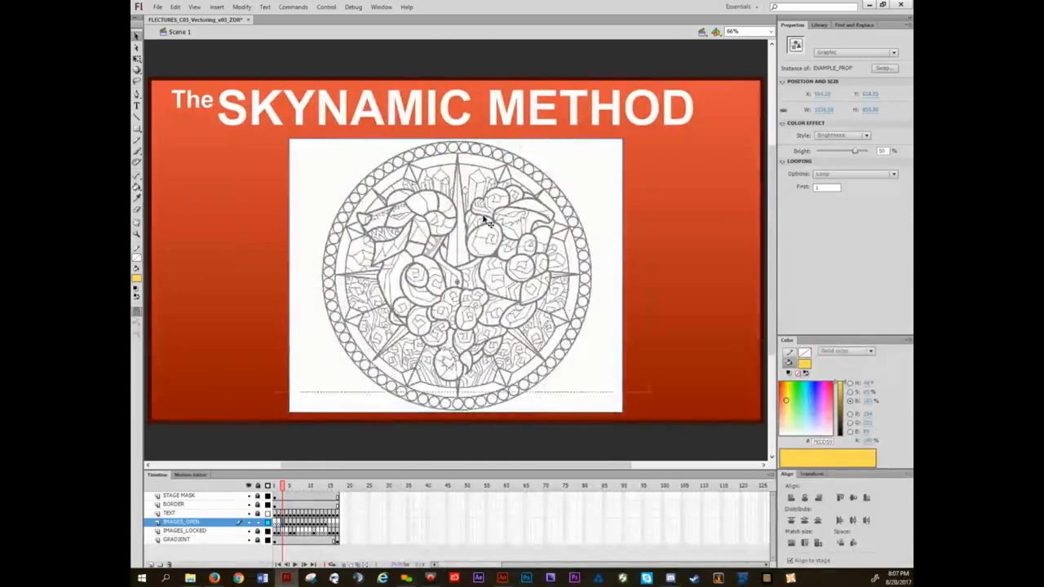
# - Open the EXAMPLE_PROP symbol for editing and toggle its BITMAP layer's visibility off and on
pyautogui.doubleClick(484, 221)
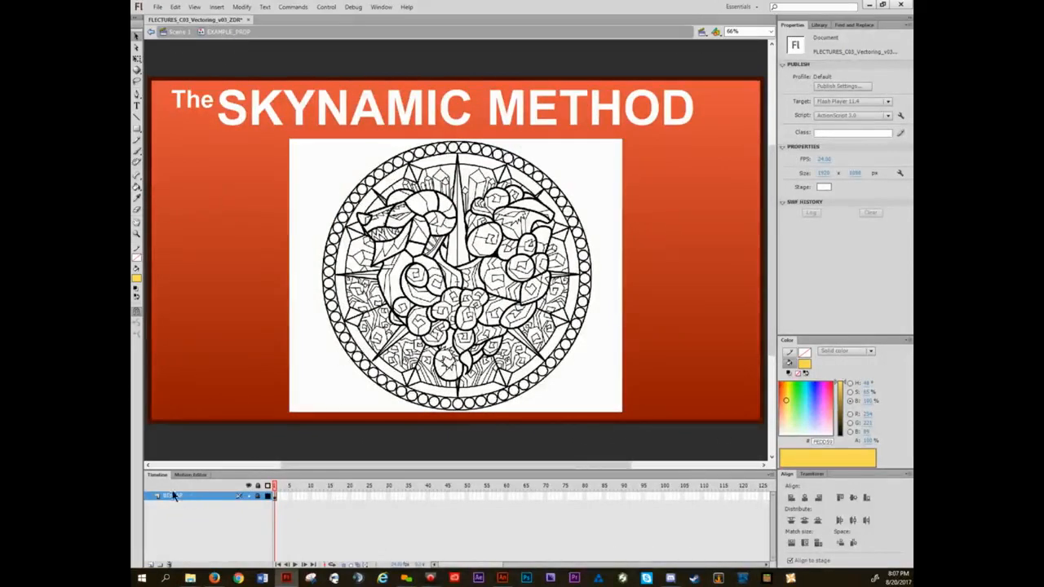
pyautogui.click(249, 496)
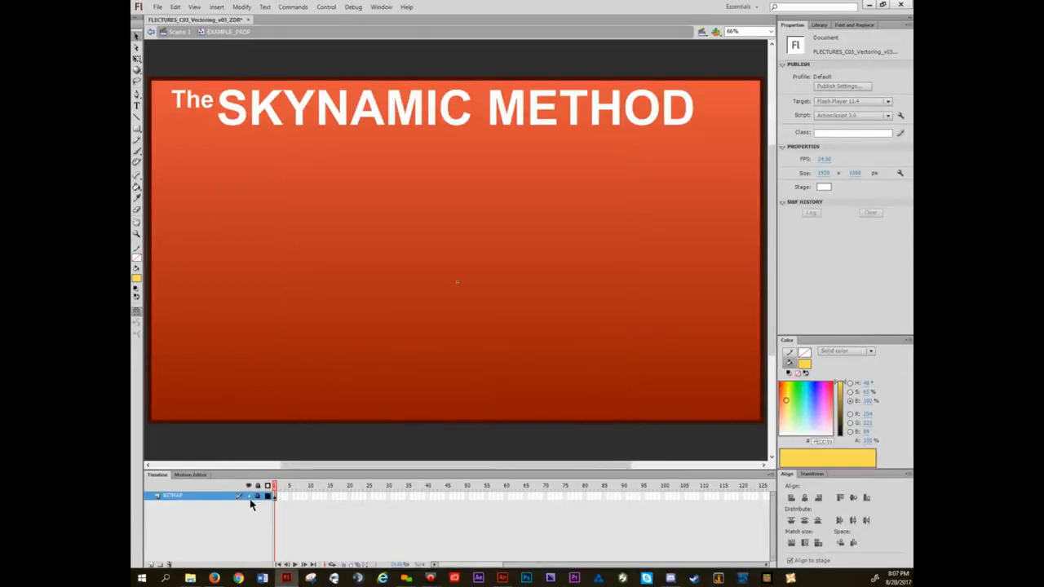
pyautogui.click(250, 497)
pyautogui.click(250, 497)
pyautogui.click(250, 498)
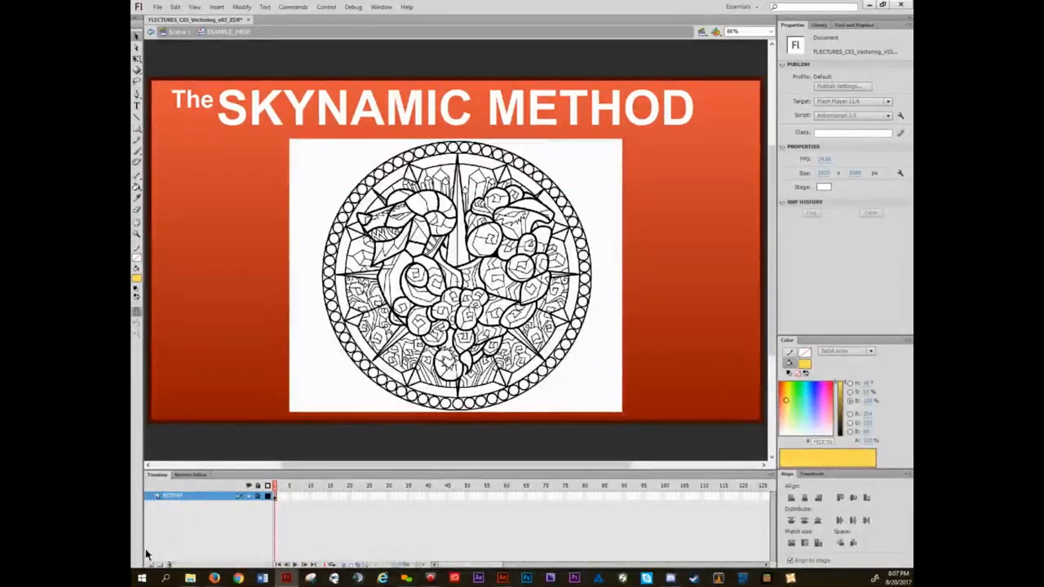
# - Add a layer named BITMAP above the existing one and duplicate the bitmap's keyframe onto it
pyautogui.click(151, 564)
pyautogui.doubleClick(176, 496)
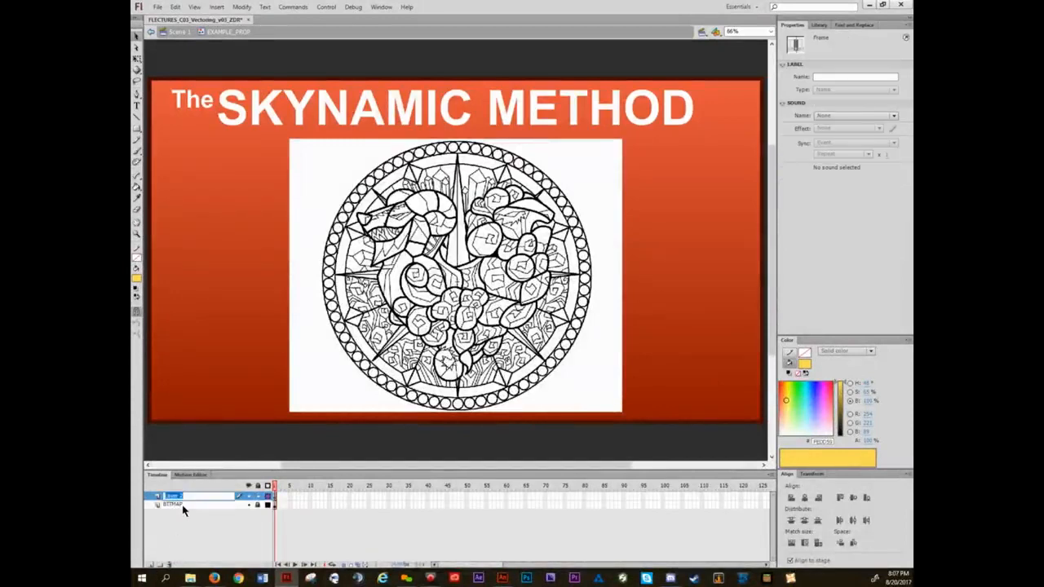
pyautogui.write('BITMAP')
pyautogui.press('Return')
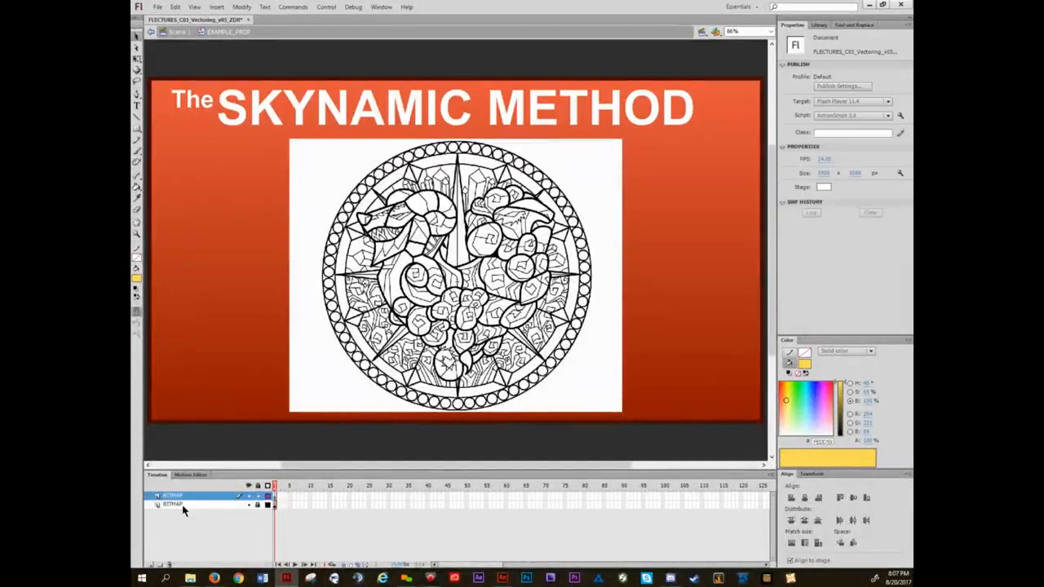
pyautogui.click(275, 505)
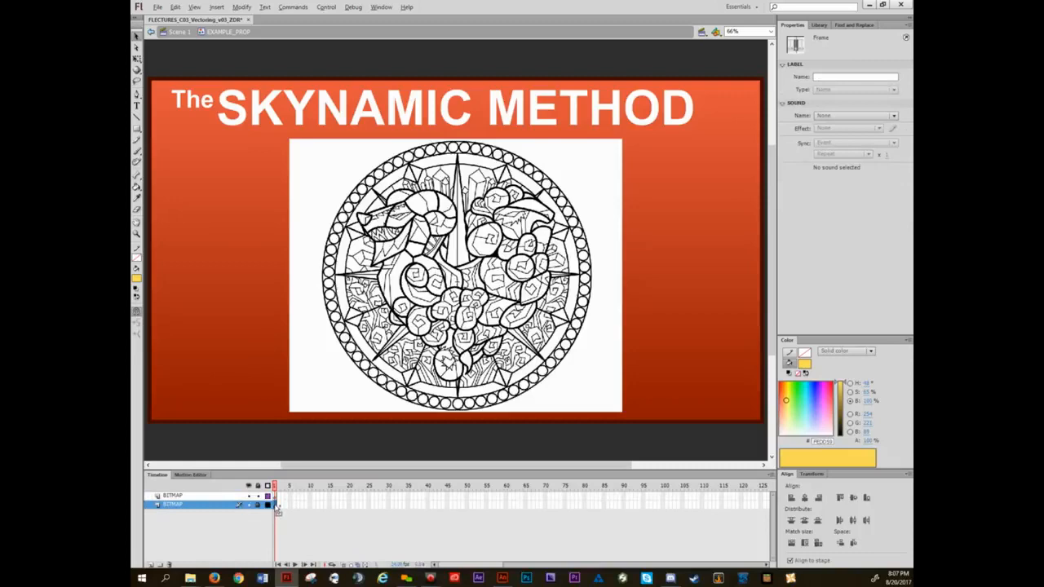
pyautogui.click(275, 497)
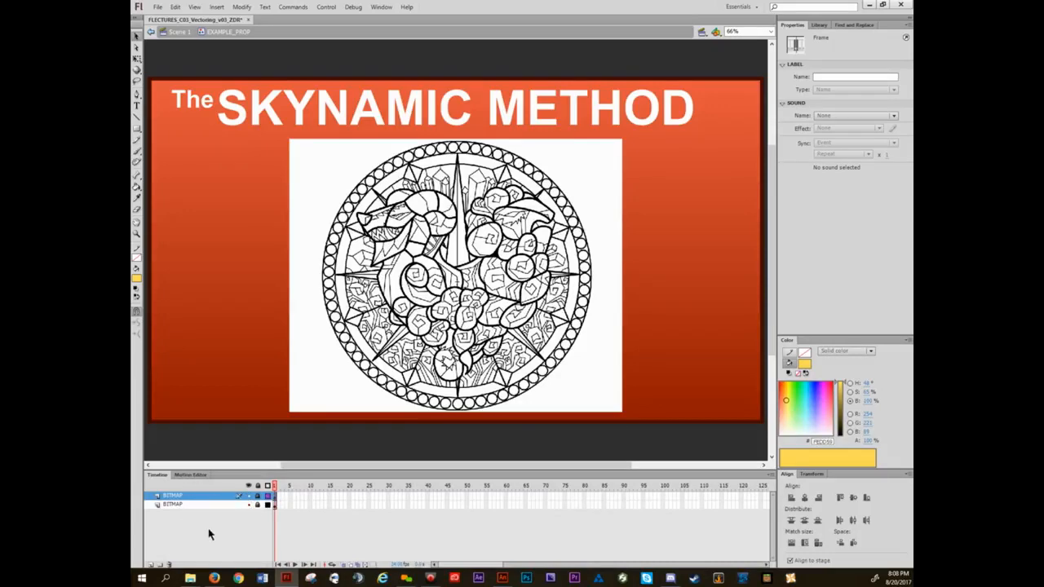
# - Convert the duplicated bitmap on the upper layer into a movie clip symbol named EXAMPLE_PROP_ALPHA
pyautogui.click(489, 257)
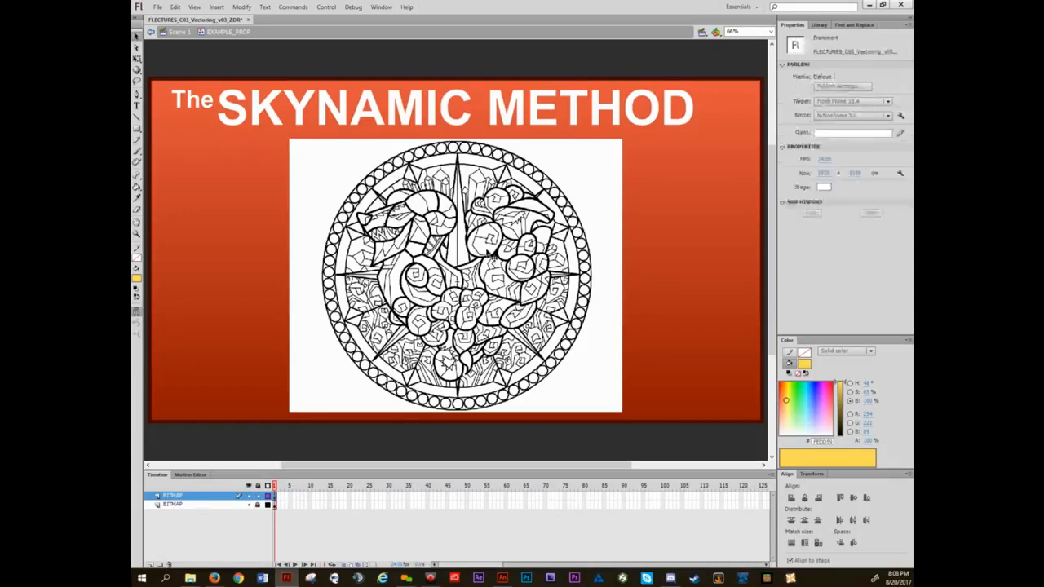
pyautogui.click(487, 255)
pyautogui.press('F8')
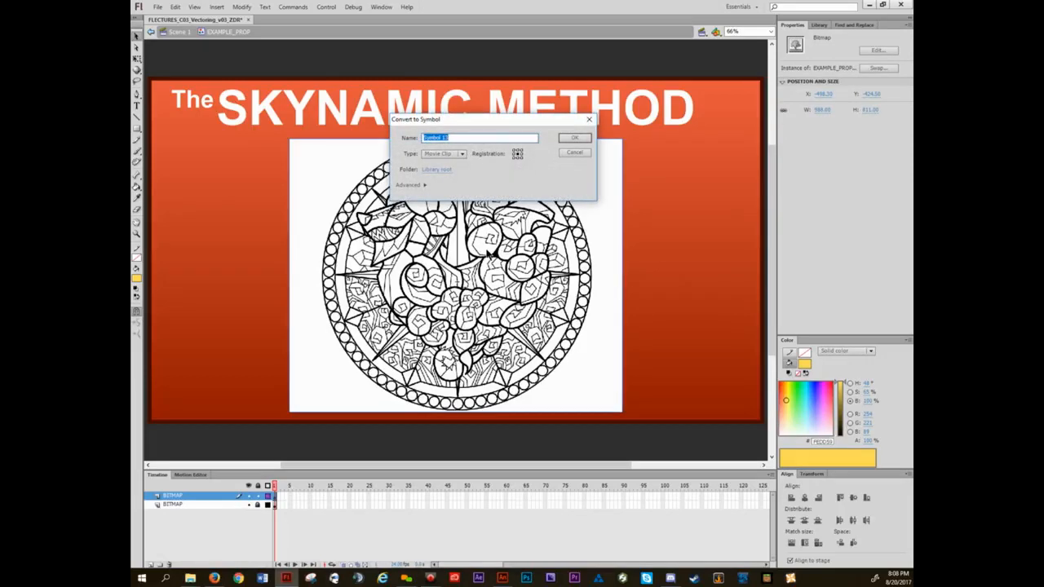
pyautogui.write('EXAMPLE_PROP_ALPHA')
pyautogui.click(575, 141)
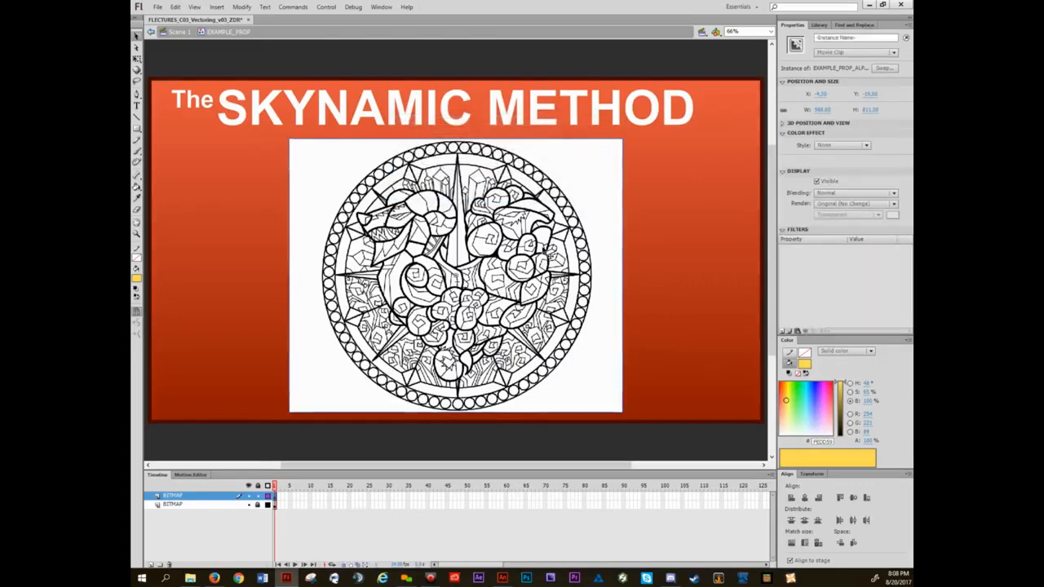
# - Apply an Alpha color effect to the new movie clip, set to 100%
pyautogui.click(835, 145)
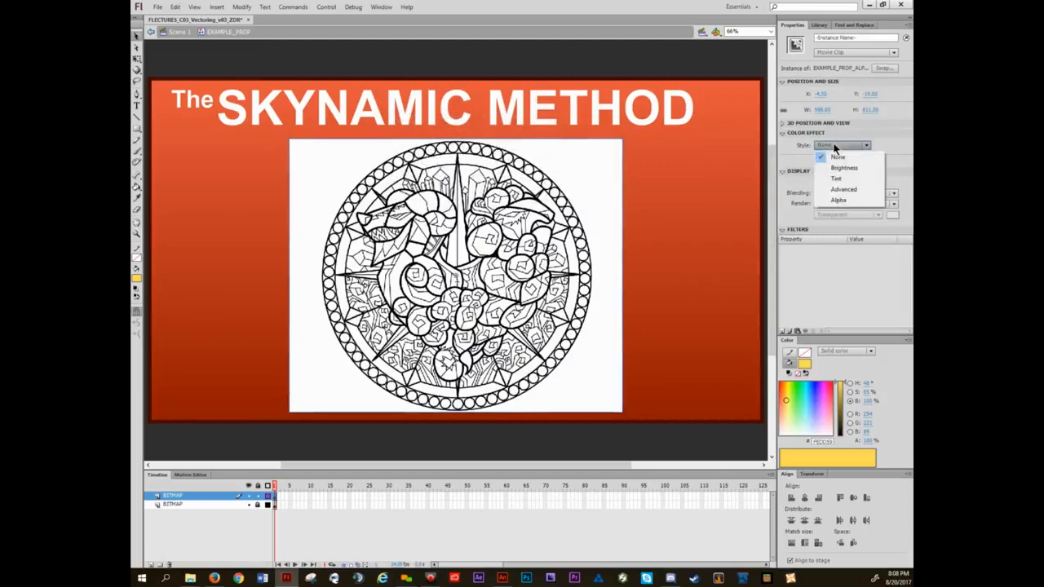
pyautogui.click(838, 200)
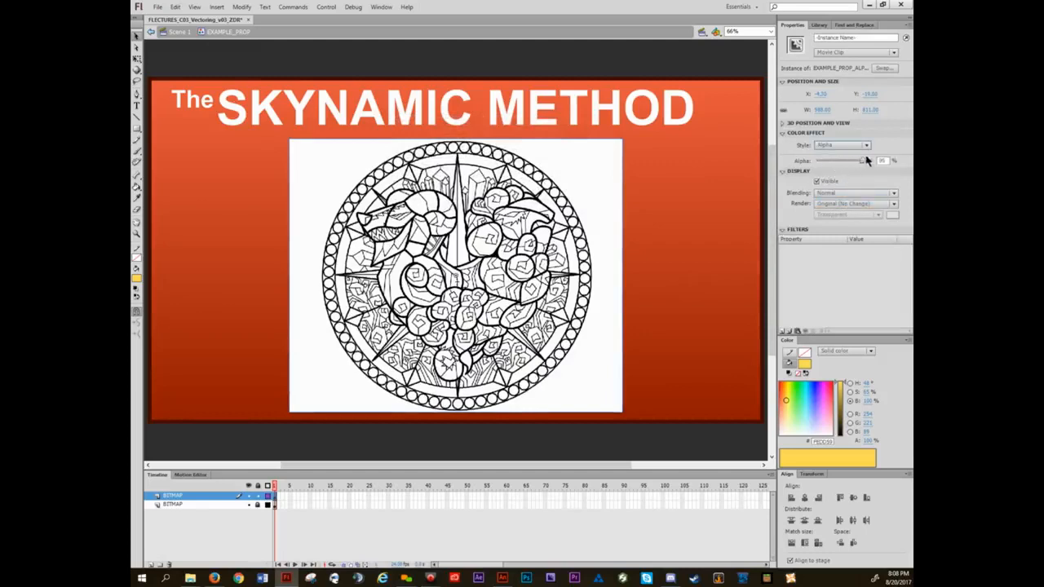
pyautogui.moveTo(867, 160)
pyautogui.mouseDown()
pyautogui.moveTo(814, 161)
pyautogui.moveTo(889, 163)
pyautogui.moveTo(784, 162)
pyautogui.moveTo(895, 158)
pyautogui.moveTo(805, 160)
pyautogui.moveTo(876, 162)
pyautogui.mouseUp()
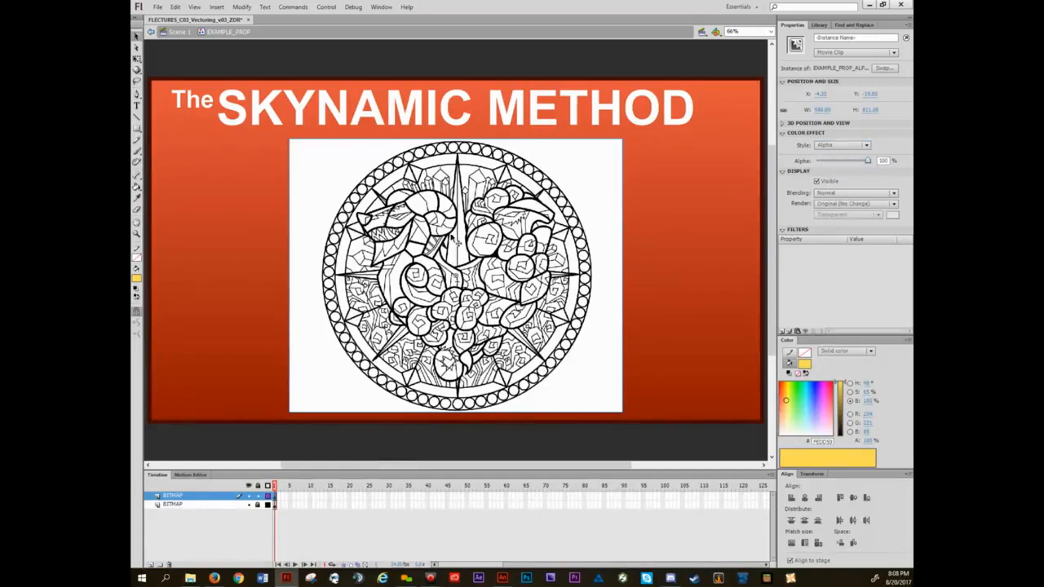
# - Hide the lower BITMAP layer and reduce the movie clip's alpha to about 20%
pyautogui.click(249, 504)
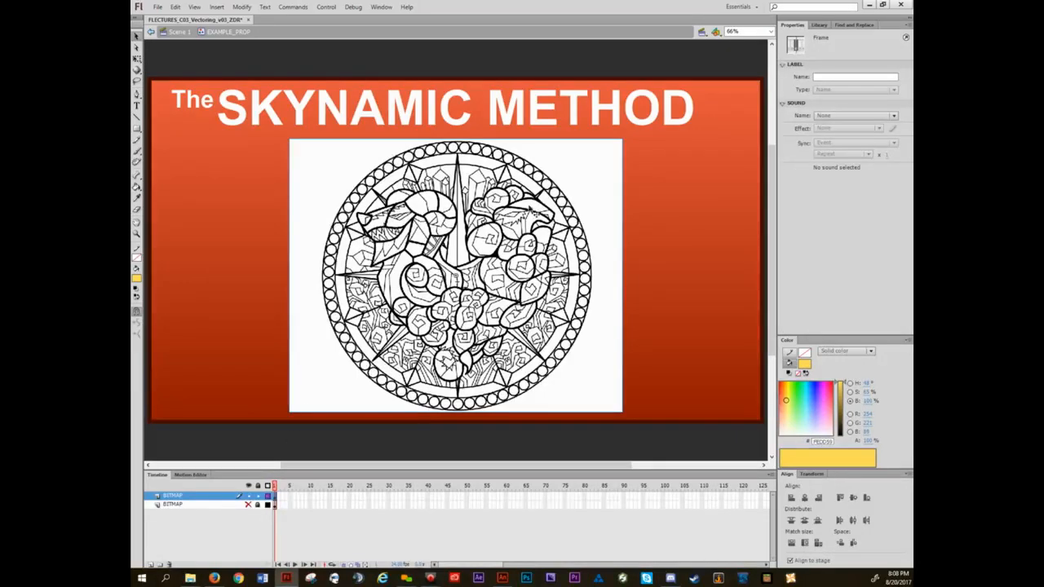
pyautogui.click(532, 210)
pyautogui.moveTo(868, 163); pyautogui.dragTo(828, 161)
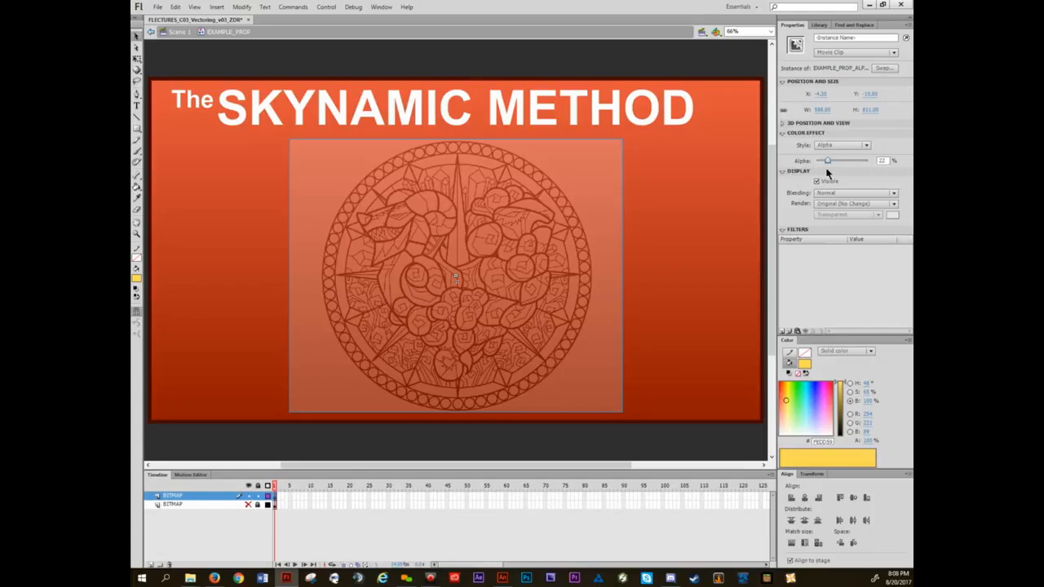
pyautogui.moveTo(828, 163)
pyautogui.mouseDown()
pyautogui.moveTo(903, 155)
pyautogui.moveTo(825, 163)
pyautogui.mouseUp()
# - Hide and lock the upper BITMAP layer and show the lower BITMAP layer
pyautogui.click(252, 274)
pyautogui.click(249, 495)
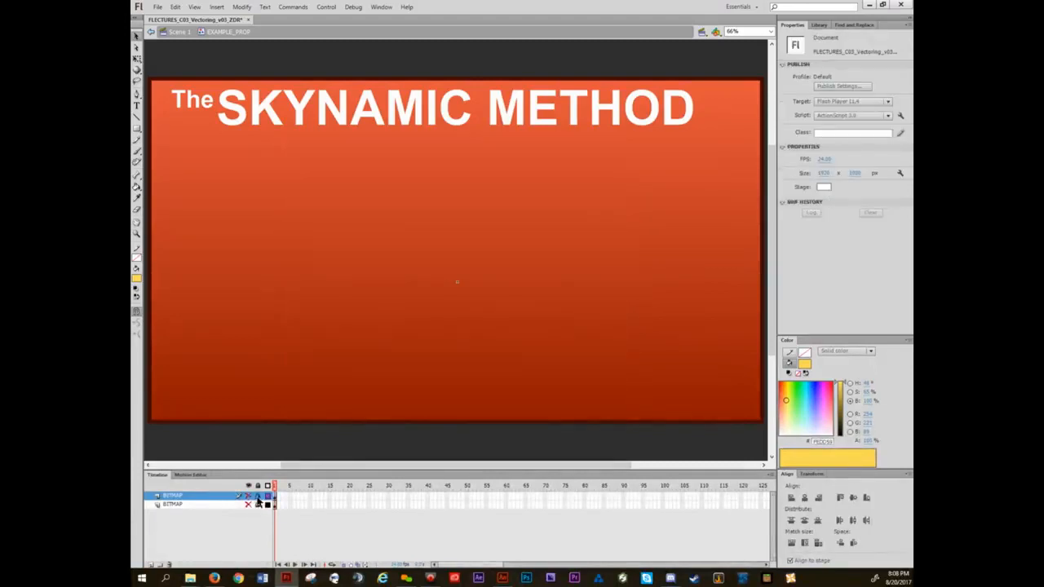
pyautogui.click(248, 504)
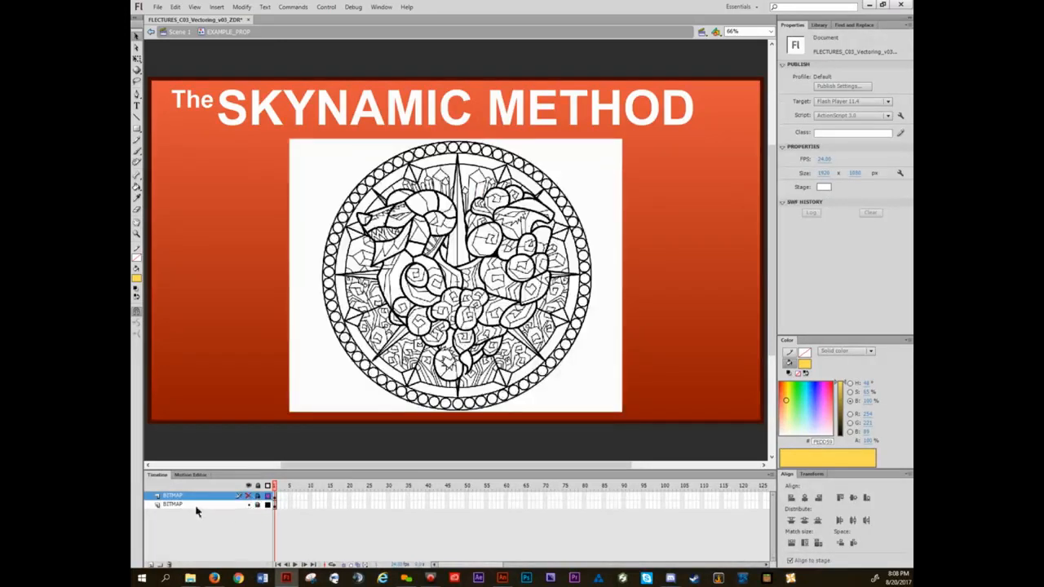
# - Add a layer named CIRCLES_LARGE between the two BITMAP layers
pyautogui.click(197, 506)
pyautogui.click(151, 565)
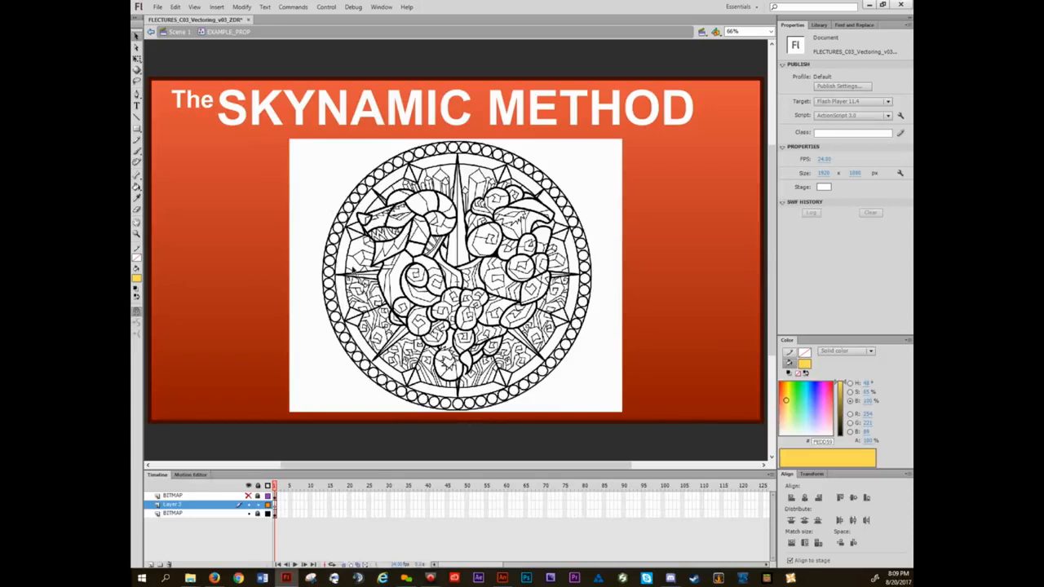
pyautogui.doubleClick(172, 505)
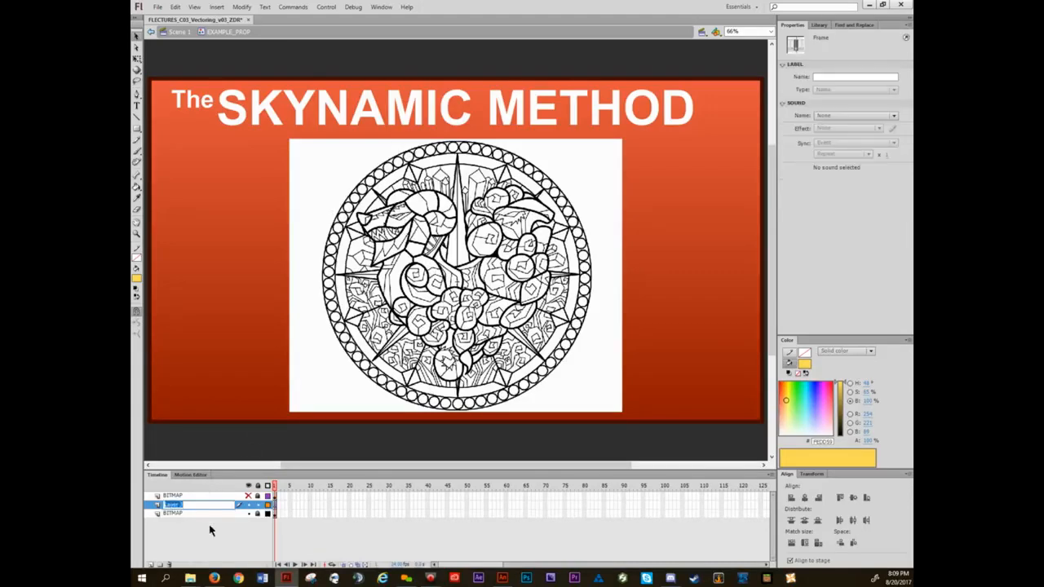
pyautogui.write('CIRCLES_LARGE')
pyautogui.click(209, 531)
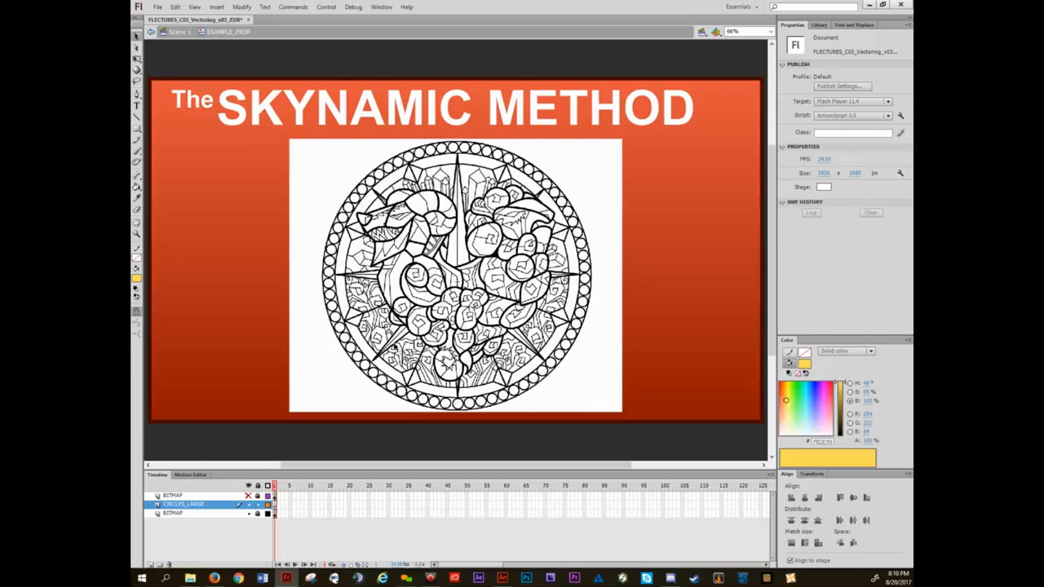
# - Set up the Oval tool with no fill and a red stroke at 100% alpha
pyautogui.press('o')
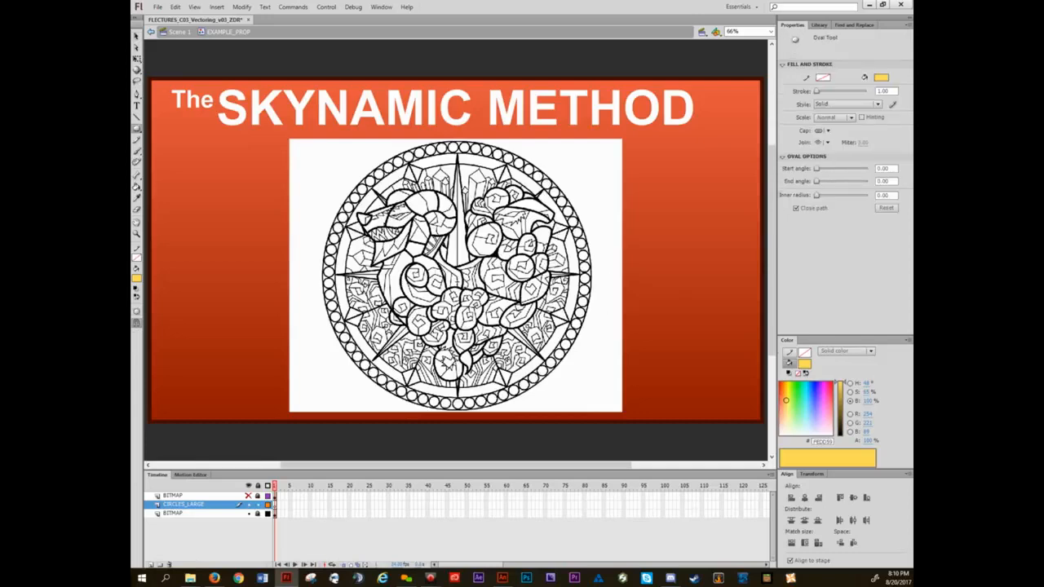
pyautogui.click(799, 372)
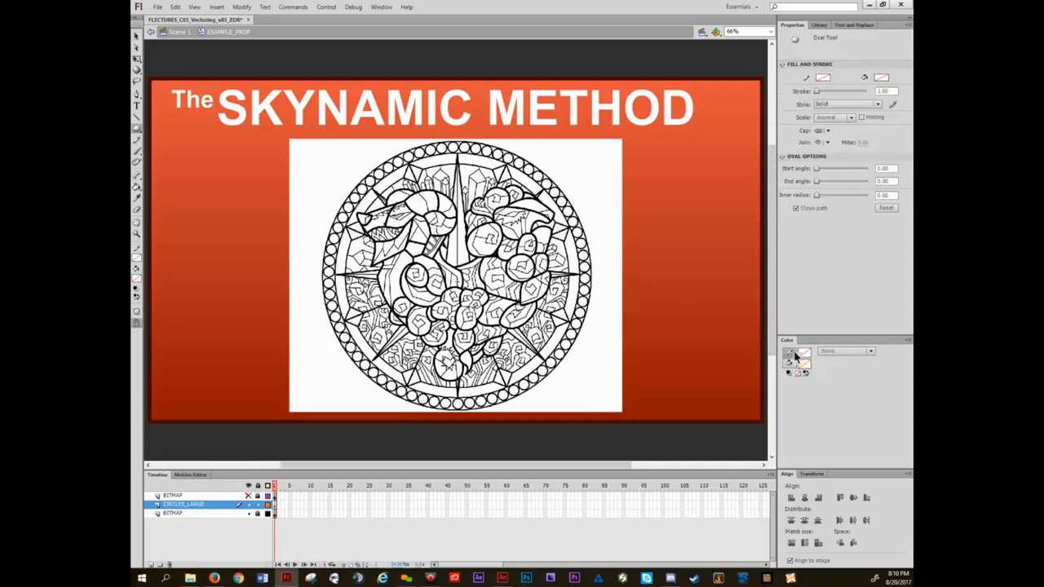
pyautogui.click(803, 353)
pyautogui.click(760, 414)
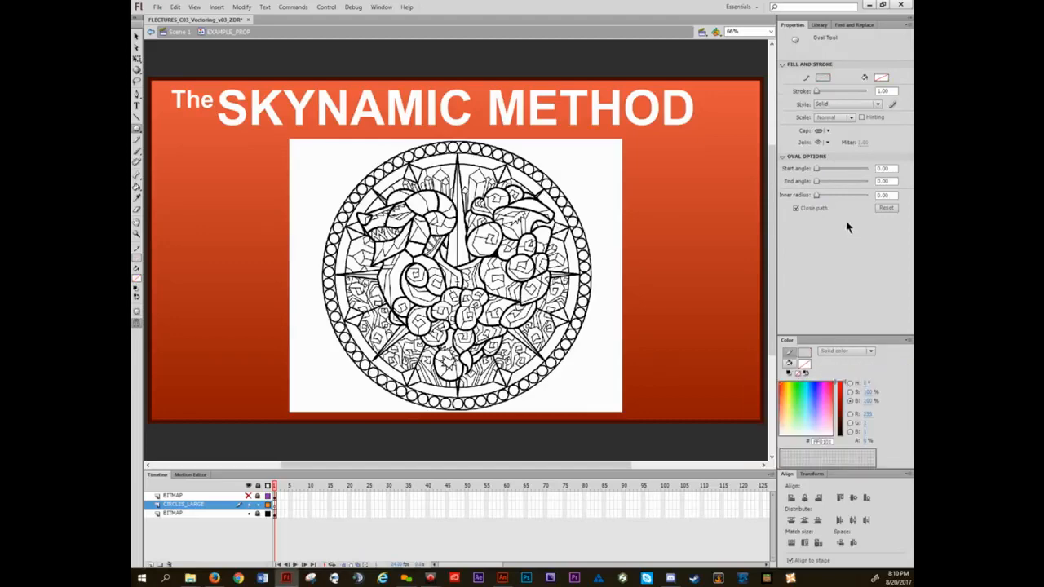
pyautogui.scroll(3, 592, 235)
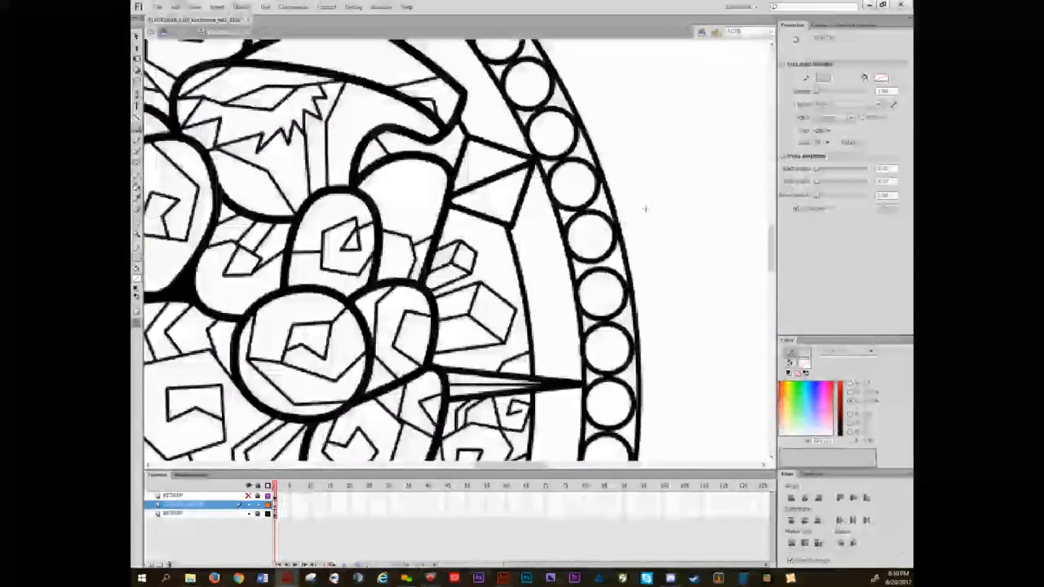
pyautogui.scroll(2, 636, 226)
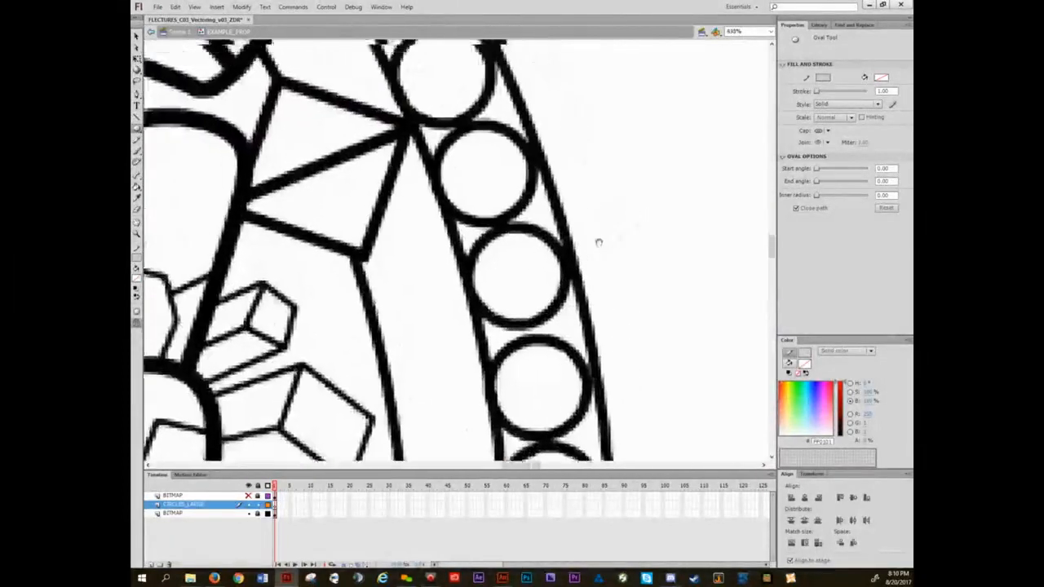
pyautogui.moveTo(515, 169); pyautogui.dragTo(577, 341)
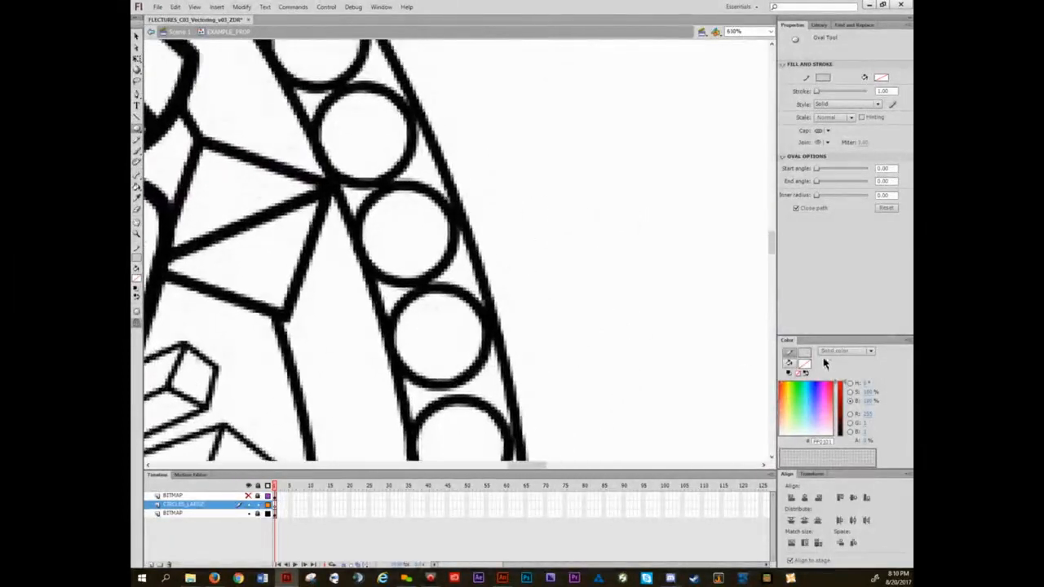
pyautogui.click(866, 441)
pyautogui.write('100')
pyautogui.press('Return')
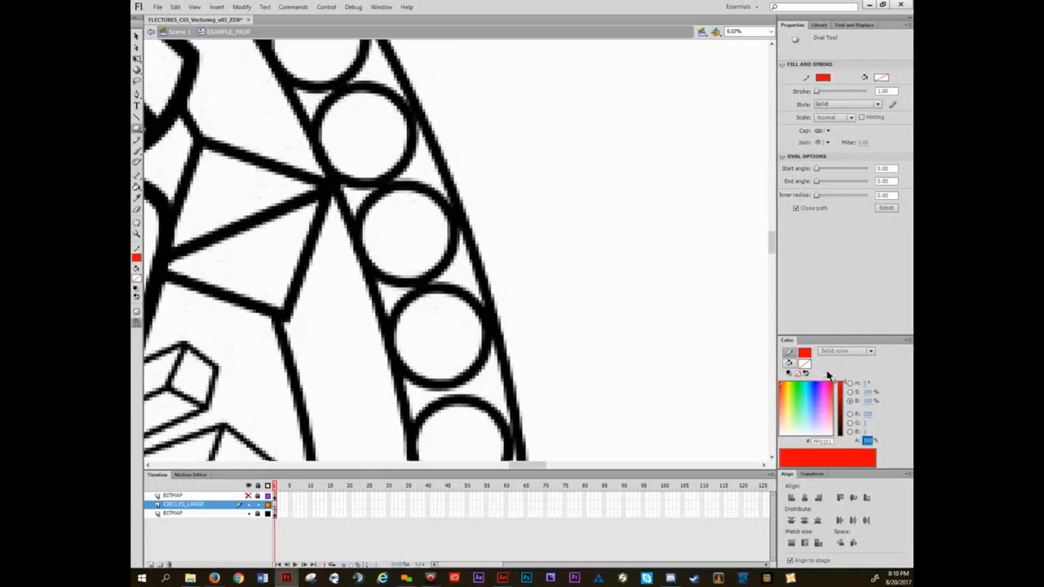
pyautogui.moveTo(575, 221); pyautogui.dragTo(693, 385)
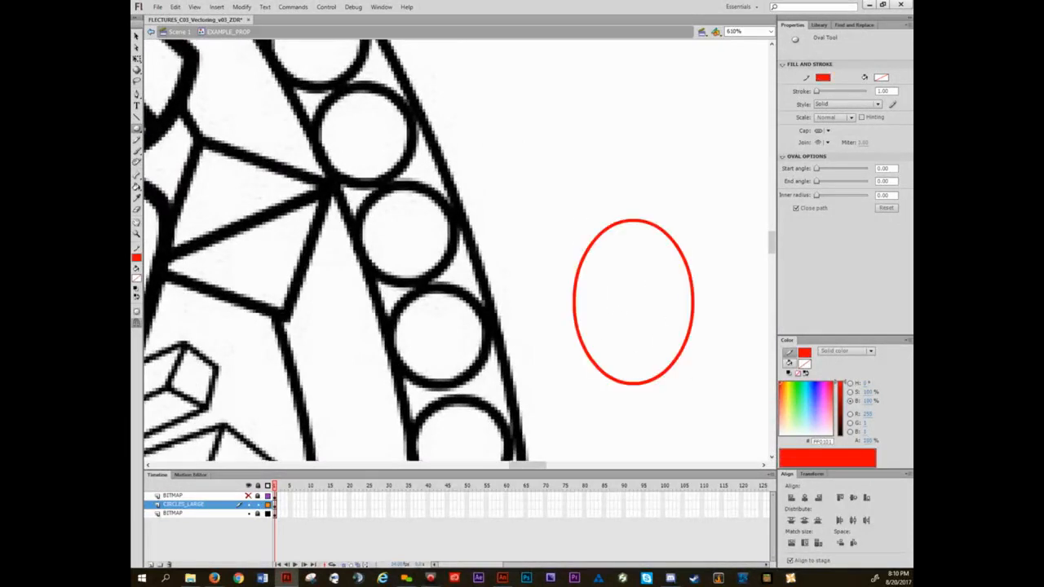
pyautogui.hotkey('ctrl', 'z')
pyautogui.press('n')
pyautogui.moveTo(473, 185); pyautogui.dragTo(512, 241)
pyautogui.hotkey('ctrl', 'z')
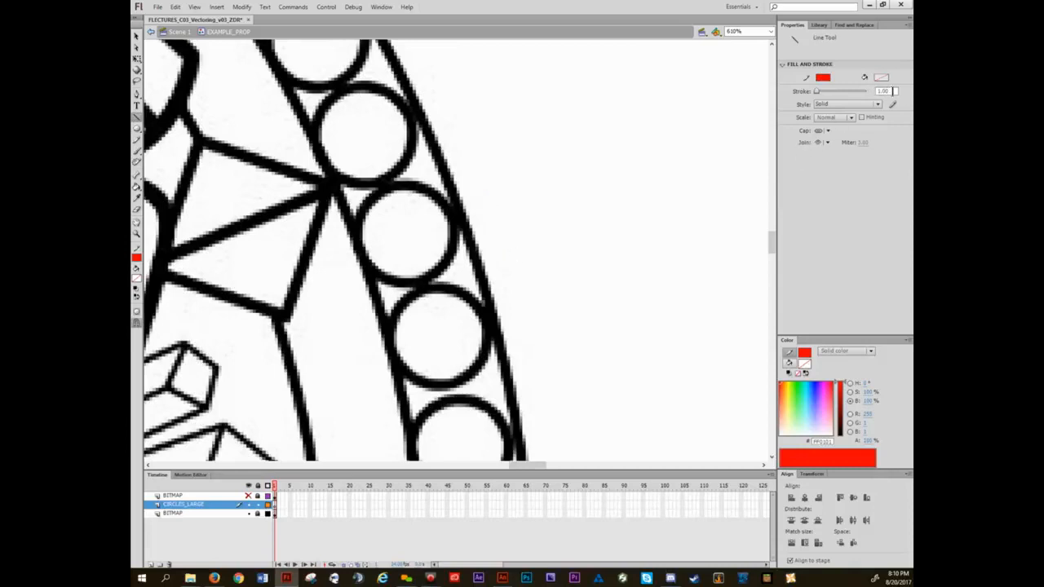
# - Set the stroke weight of the Line tool to 3.5
pyautogui.click(895, 91)
pyautogui.write('3.5')
pyautogui.press('Return')
# - Test the stroke weight with a line over the outer ring bent to its curve, and delete the test line
pyautogui.moveTo(462, 178); pyautogui.dragTo(520, 267)
pyautogui.hotkey('ctrl', 'z')
pyautogui.moveTo(450, 191); pyautogui.dragTo(505, 369)
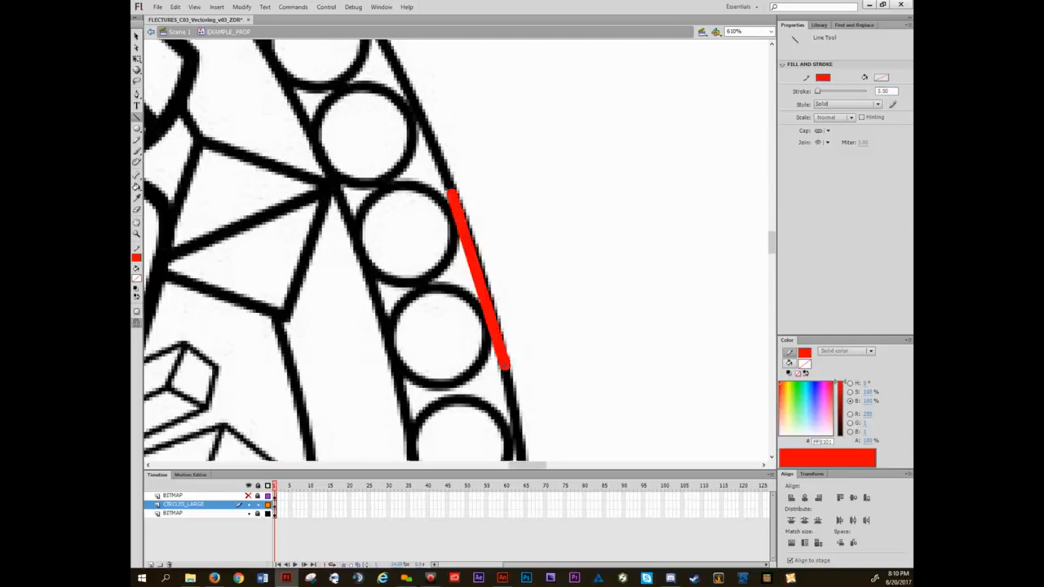
pyautogui.press('v')
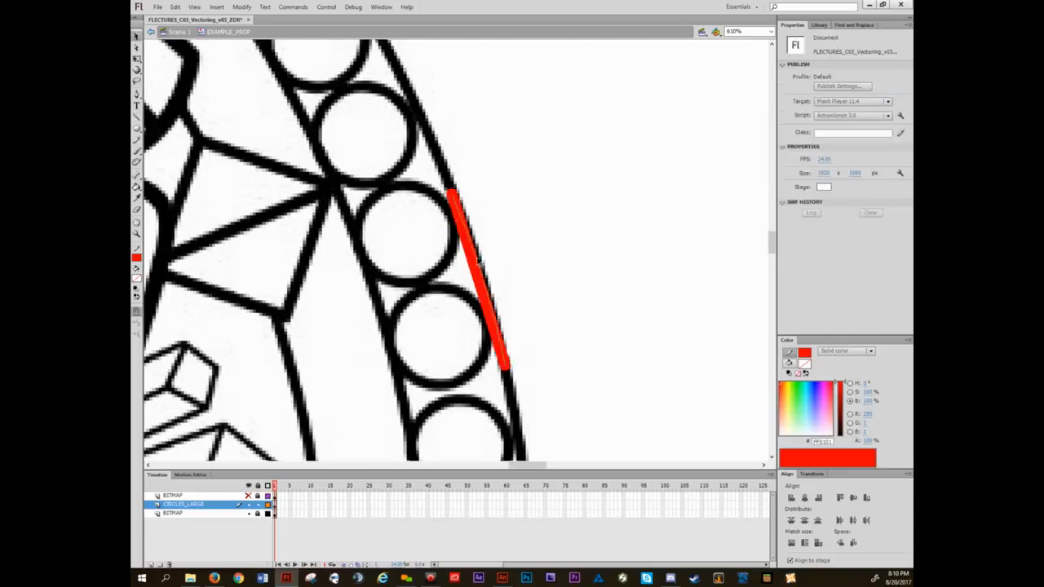
pyautogui.moveTo(472, 263); pyautogui.dragTo(480, 261)
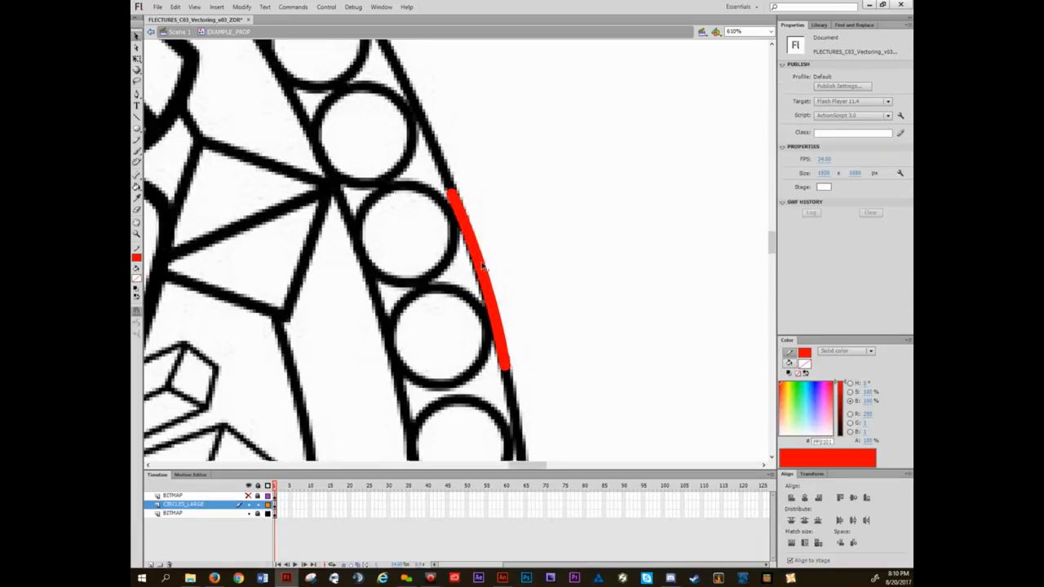
pyautogui.click(482, 266)
pyautogui.press('Delete')
# - Draw an unfilled red circle about 753 px wide over the artwork with the Oval tool
pyautogui.hotkey('ctrl', '2')
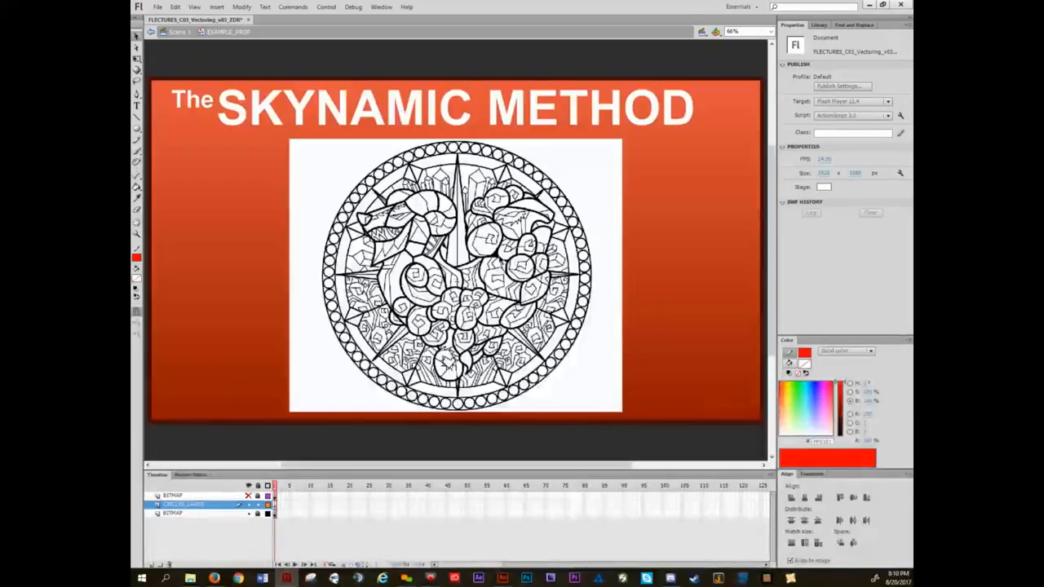
pyautogui.press('o')
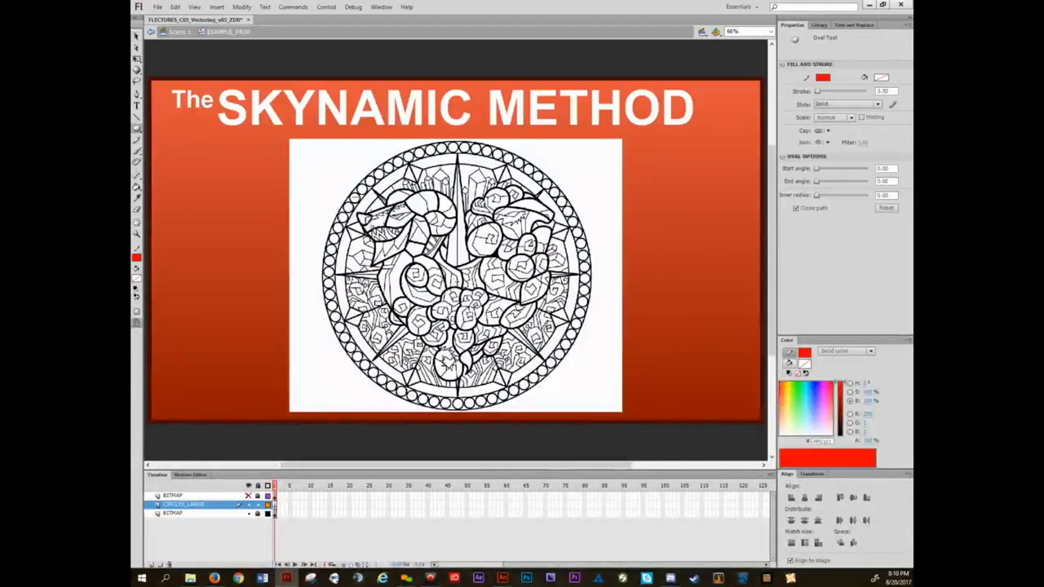
pyautogui.moveTo(355, 214); pyautogui.dragTo(482, 340)
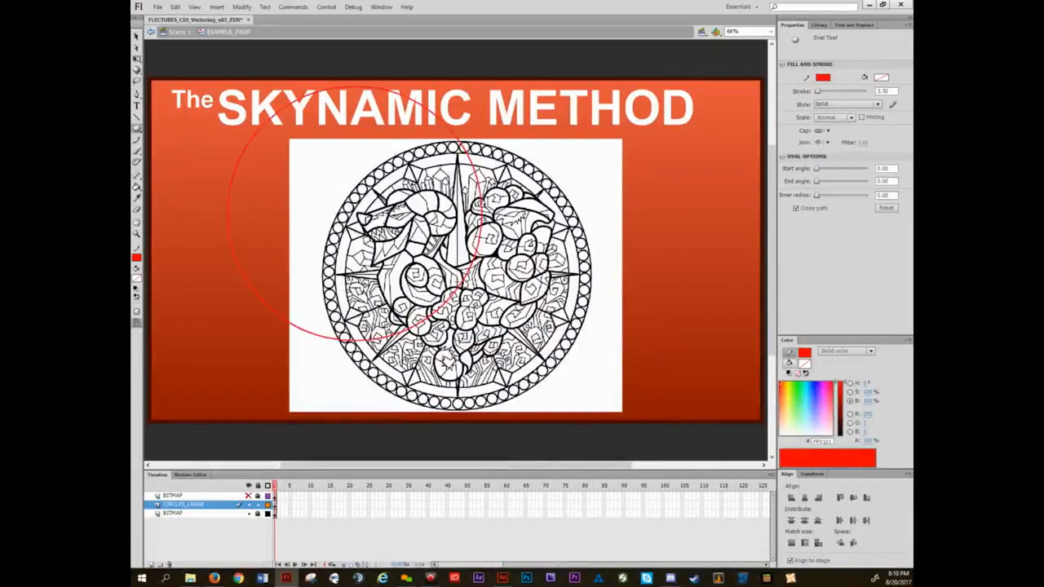
# - Align the red circle to the stage's horizontal and vertical centres
pyautogui.press('v')
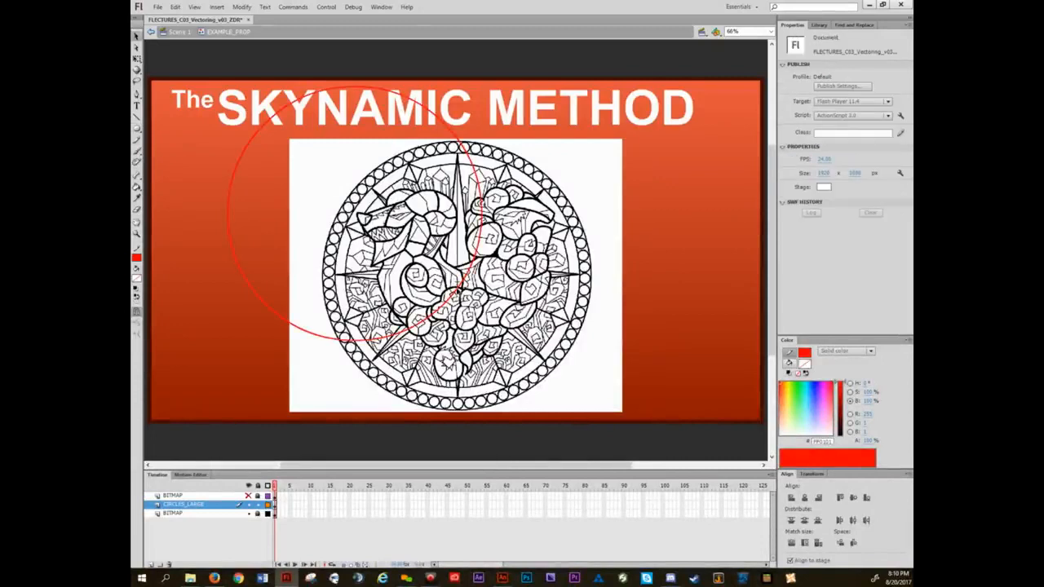
pyautogui.click(461, 295)
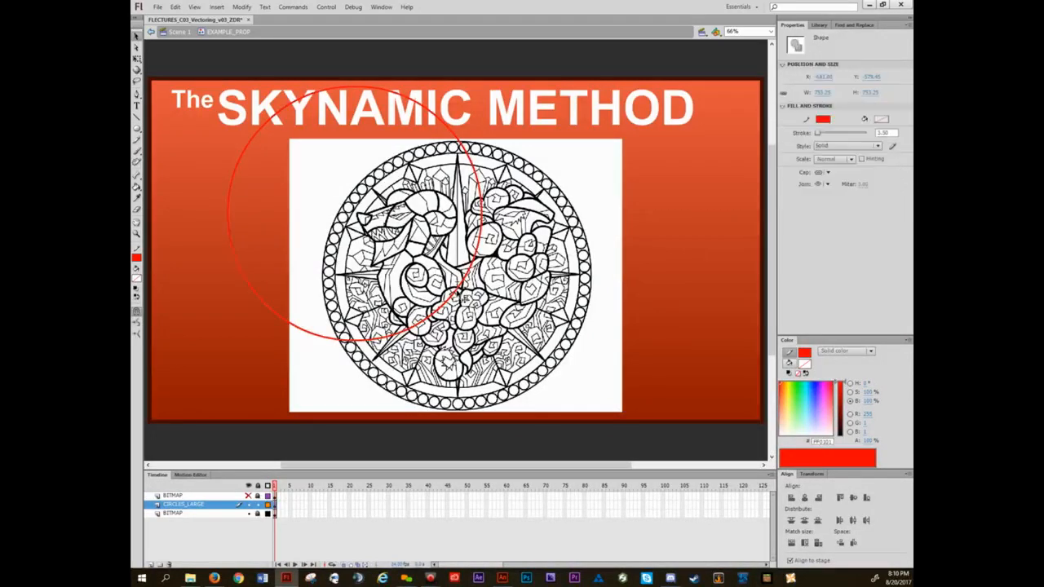
pyautogui.click(805, 500)
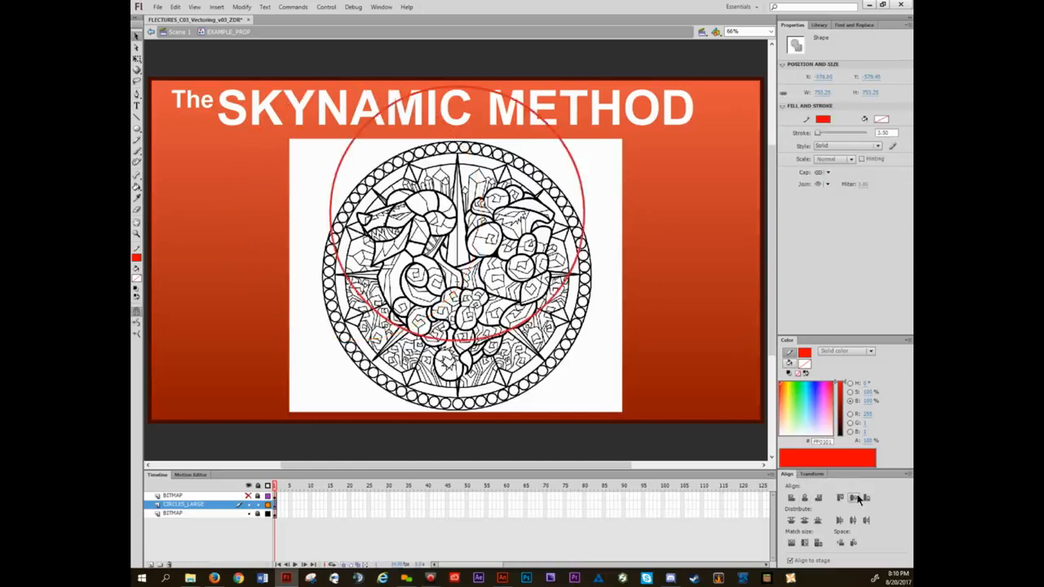
pyautogui.click(853, 499)
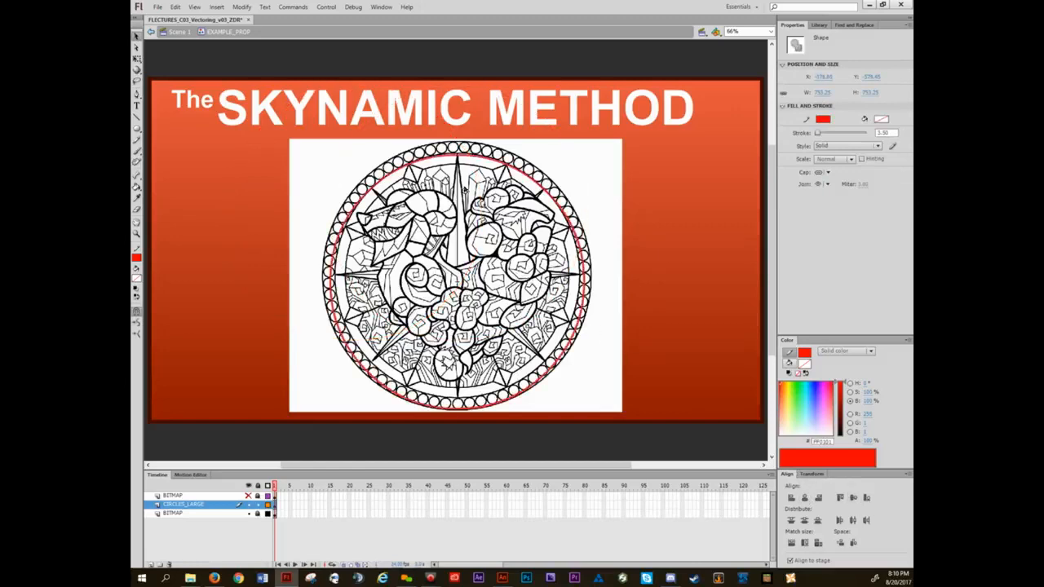
# - Nudge the red circle until it sits concentric with the ring of small circles in the artwork
pyautogui.press('q')
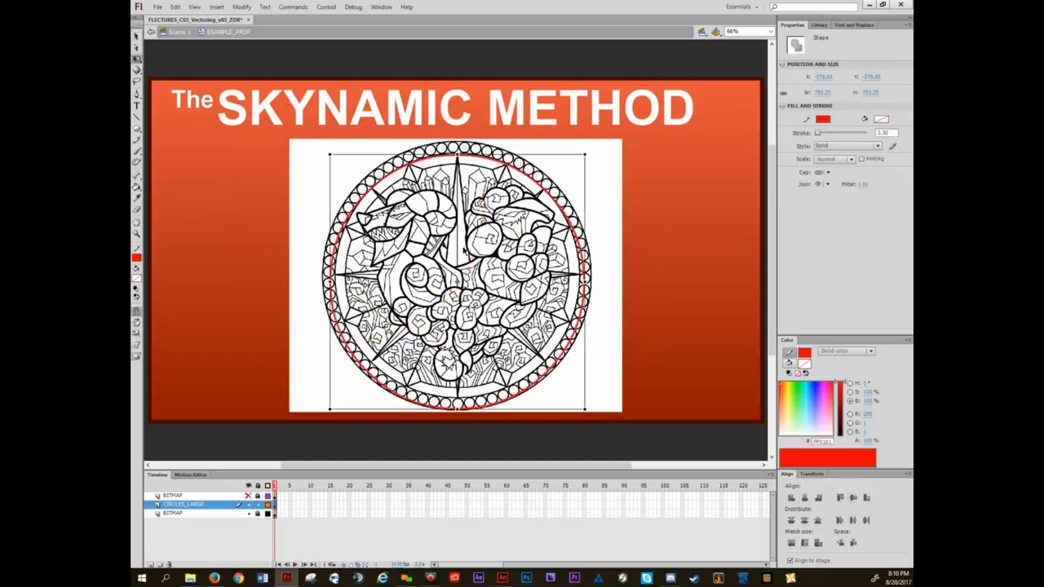
pyautogui.press('Up')
pyautogui.press('Up')
pyautogui.press('Up')
pyautogui.press('Up')
pyautogui.press('Up')
pyautogui.press('Right')
pyautogui.press('Right')
pyautogui.press('Right')
pyautogui.press('Right')
pyautogui.press('Right')
pyautogui.press('Right')
pyautogui.press('Right')
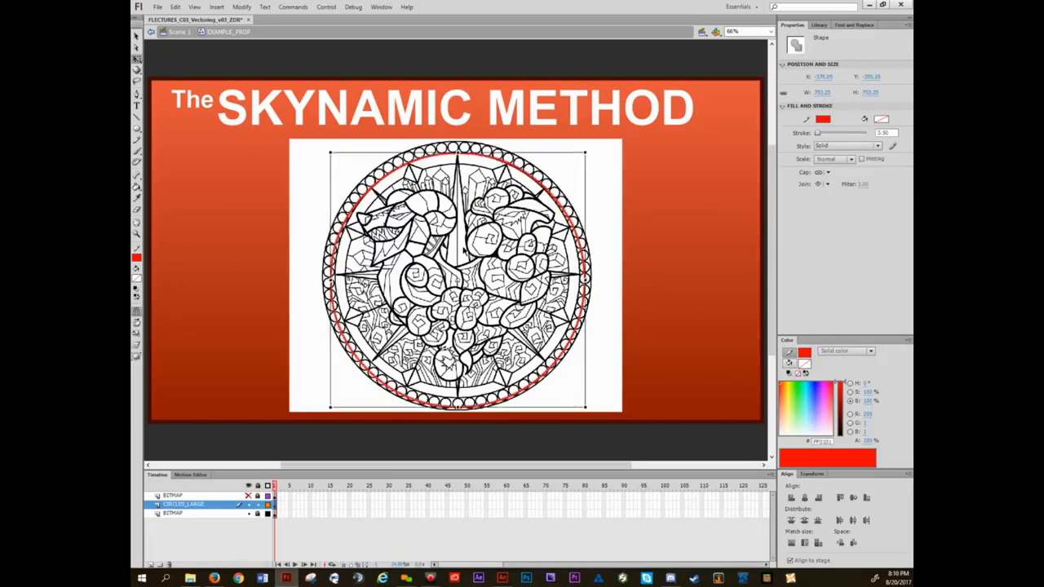
pyautogui.press('Up')
pyautogui.press('Up')
pyautogui.press('Up')
pyautogui.press('Up')
pyautogui.press('Up')
pyautogui.press('Up')
pyautogui.press('Up')
pyautogui.press('Left')
pyautogui.press('Left')
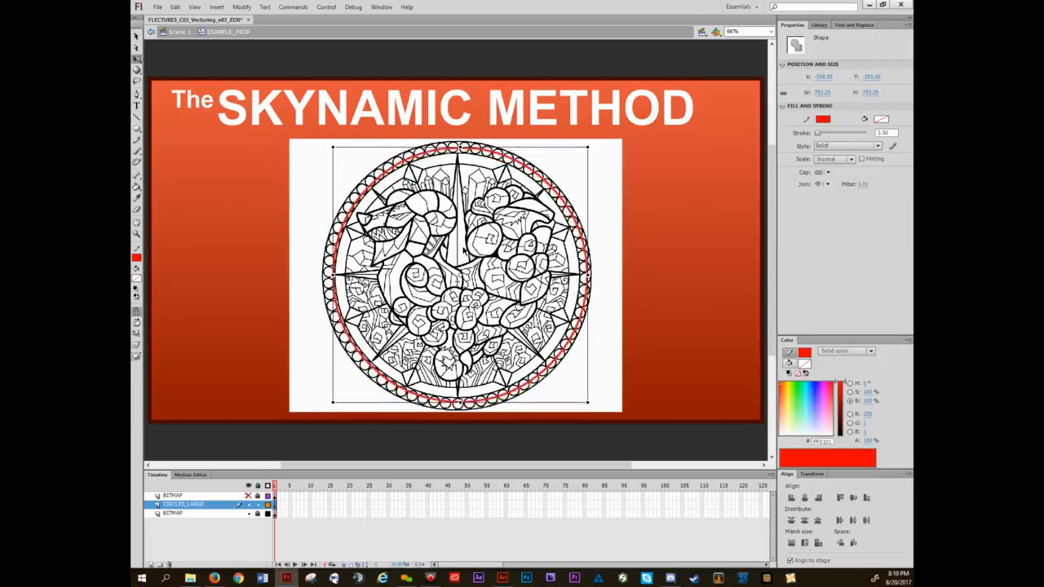
pyautogui.press('Up')
pyautogui.press('Up')
pyautogui.press('Left')
pyautogui.press('Left')
pyautogui.press('Down')
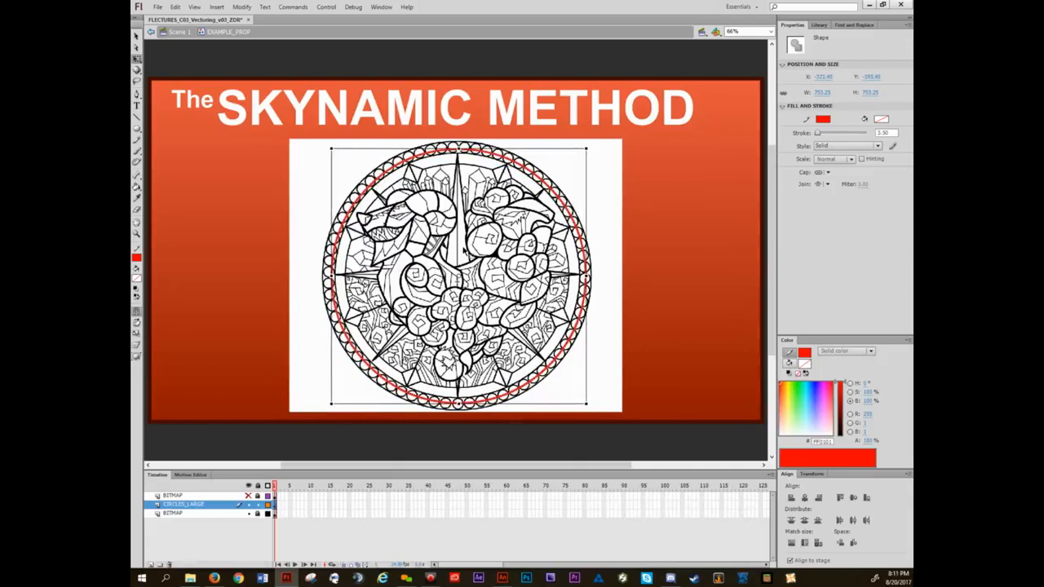
pyautogui.press('Left')
pyautogui.press('Left')
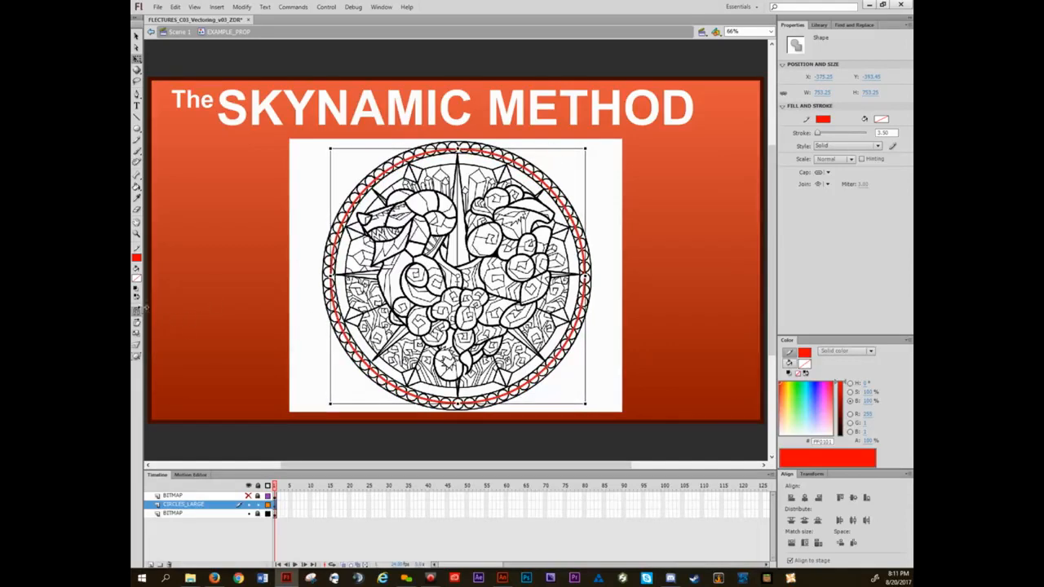
# - Scale the circle about its centre to about 797 px wide and fit it over the artwork's outermost ring line
pyautogui.moveTo(588, 145); pyautogui.dragTo(597, 141)
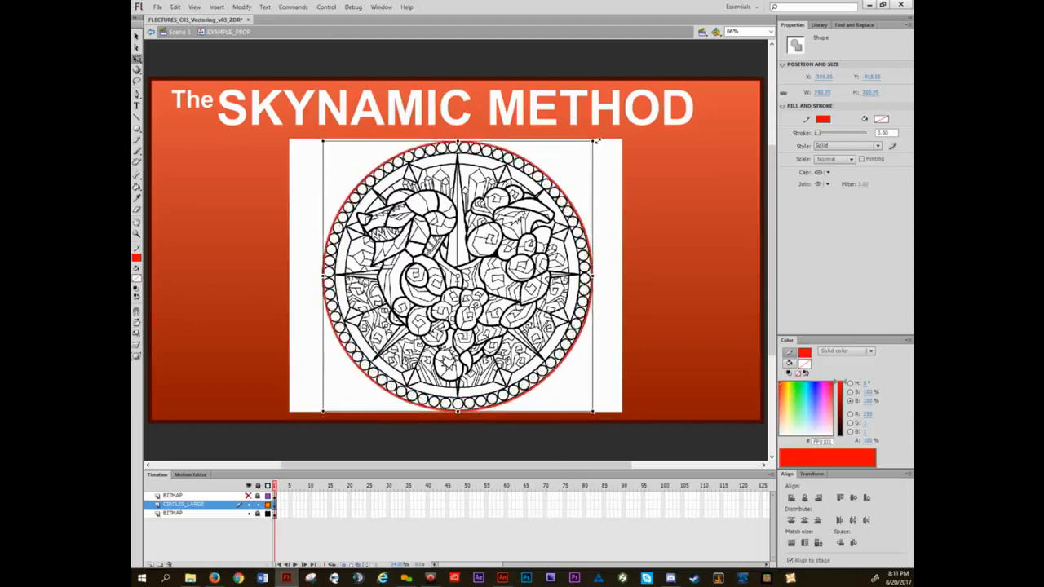
pyautogui.press('v')
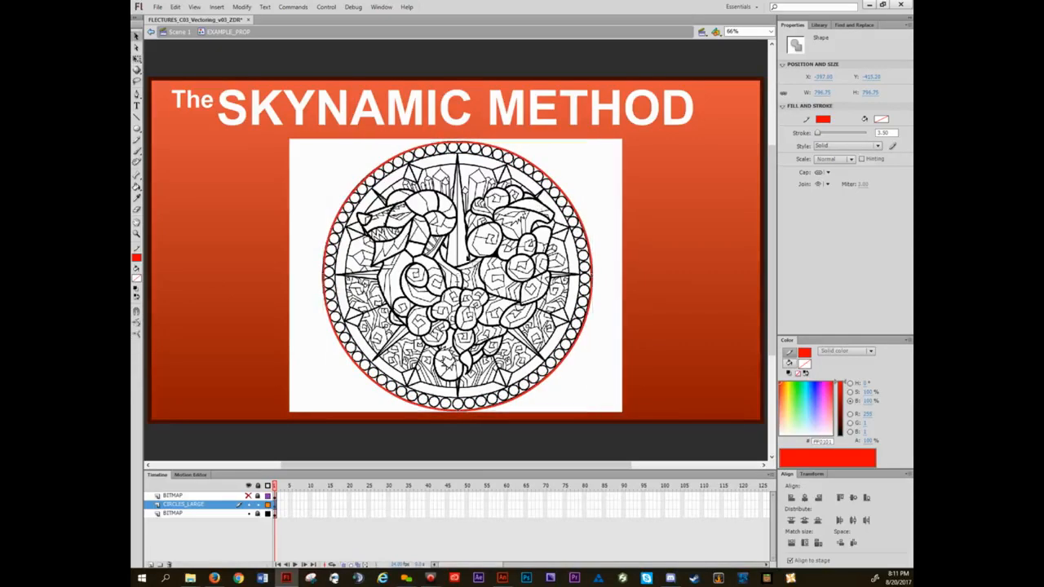
pyautogui.click(434, 278)
pyautogui.scroll(8, 330, 283)
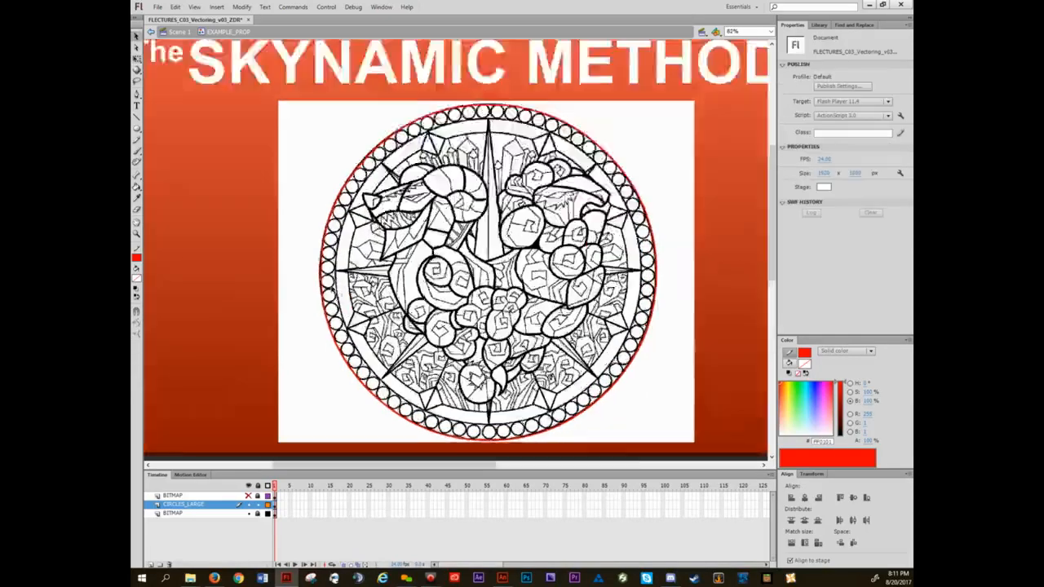
pyautogui.moveTo(334, 236); pyautogui.dragTo(399, 268)
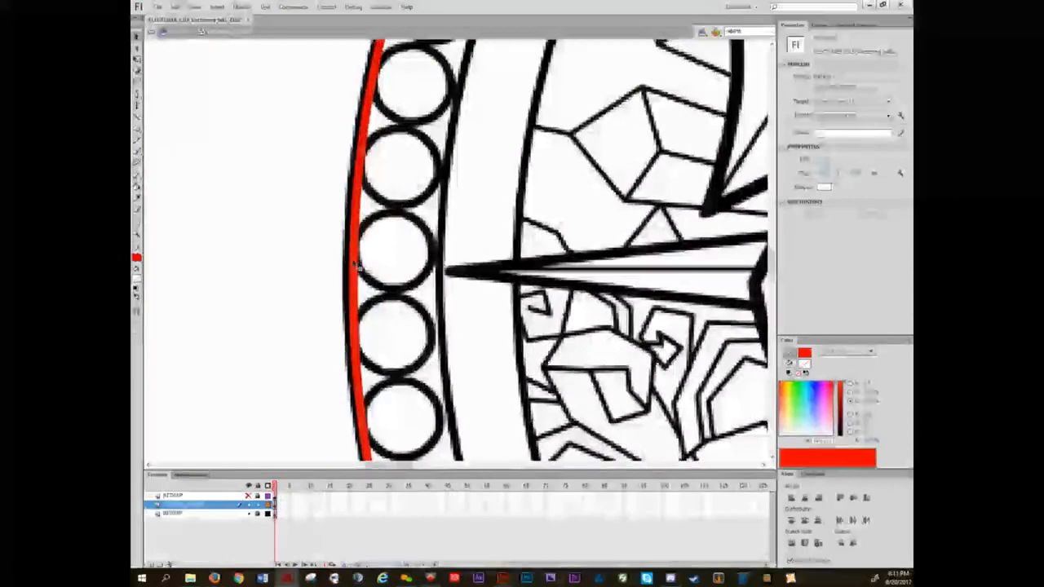
pyautogui.click(354, 266)
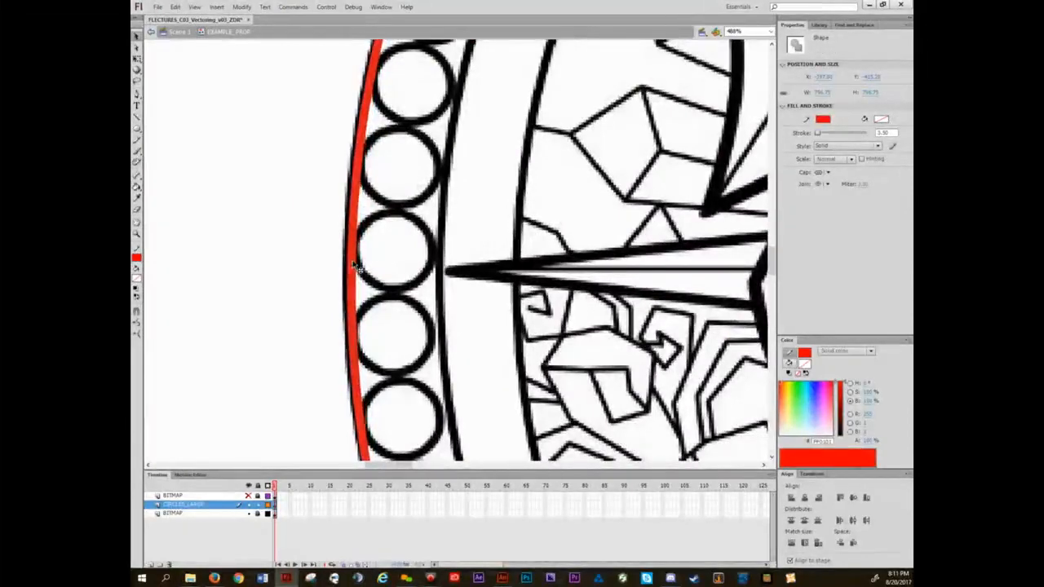
# - Examine at close range how the red circle follows the outer ring line all the way around the artwork
pyautogui.moveTo(464, 148); pyautogui.dragTo(358, 407)
pyautogui.moveTo(699, 145); pyautogui.dragTo(351, 452)
pyautogui.moveTo(595, 53); pyautogui.dragTo(400, 277)
pyautogui.moveTo(722, 197); pyautogui.dragTo(453, 294)
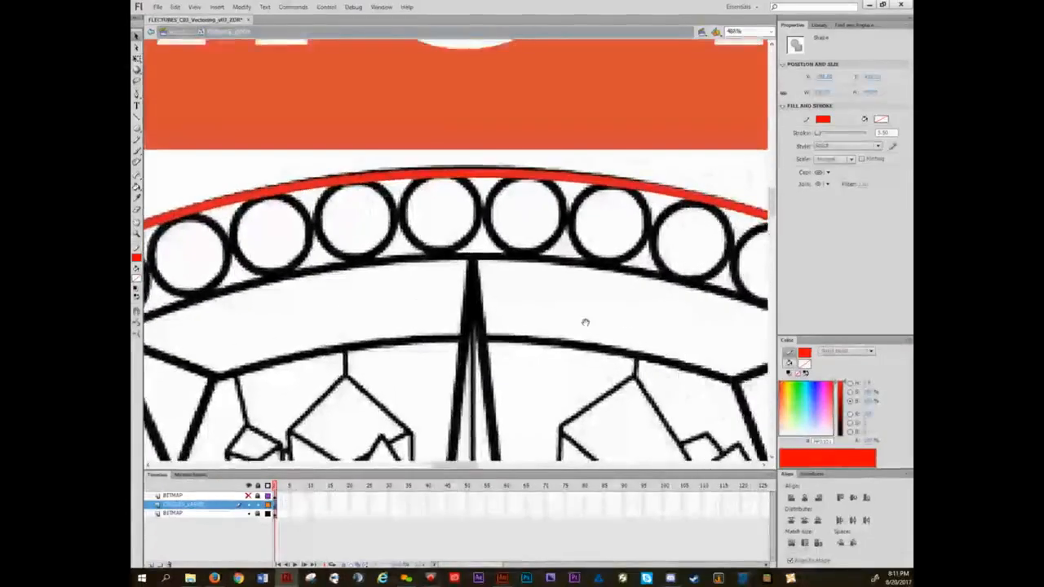
pyautogui.moveTo(624, 336); pyautogui.dragTo(531, 336)
pyautogui.moveTo(746, 383); pyautogui.dragTo(326, 155)
pyautogui.moveTo(755, 409); pyautogui.dragTo(522, 135)
pyautogui.moveTo(571, 309); pyautogui.dragTo(496, 140)
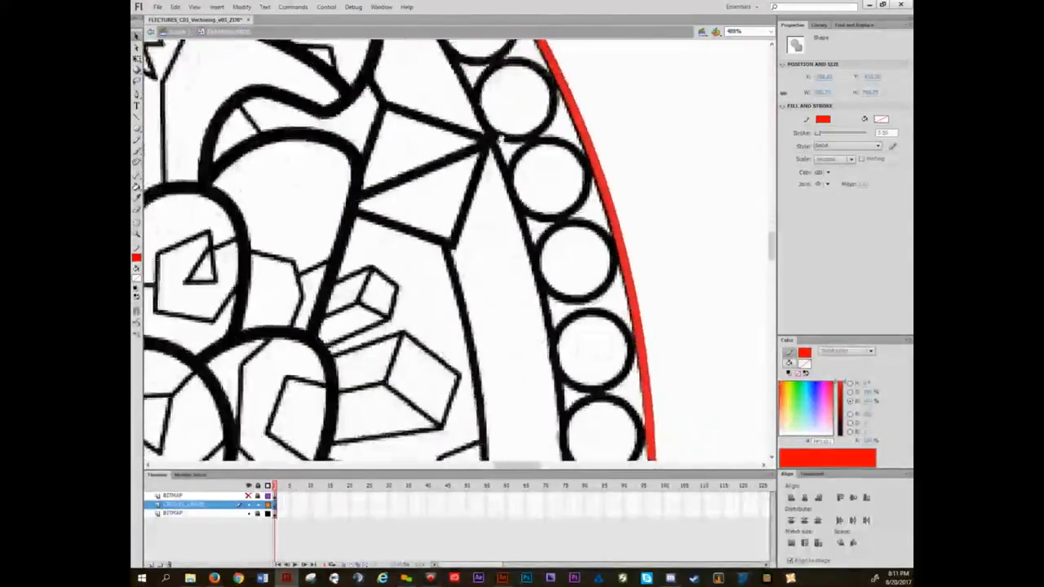
pyautogui.moveTo(522, 335); pyautogui.dragTo(490, 155)
pyautogui.moveTo(542, 333); pyautogui.dragTo(503, 161)
pyautogui.moveTo(481, 318); pyautogui.dragTo(509, 150)
pyautogui.moveTo(490, 299); pyautogui.dragTo(539, 147)
pyautogui.moveTo(457, 311); pyautogui.dragTo(607, 188)
pyautogui.moveTo(392, 424); pyautogui.dragTo(618, 170)
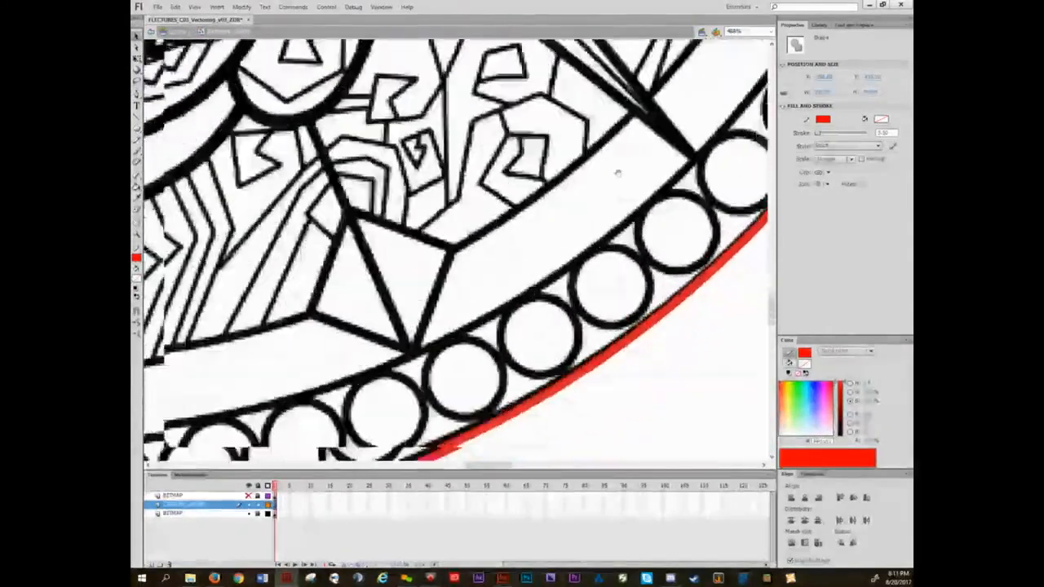
pyautogui.moveTo(274, 378); pyautogui.dragTo(466, 240)
pyautogui.moveTo(270, 278); pyautogui.dragTo(485, 262)
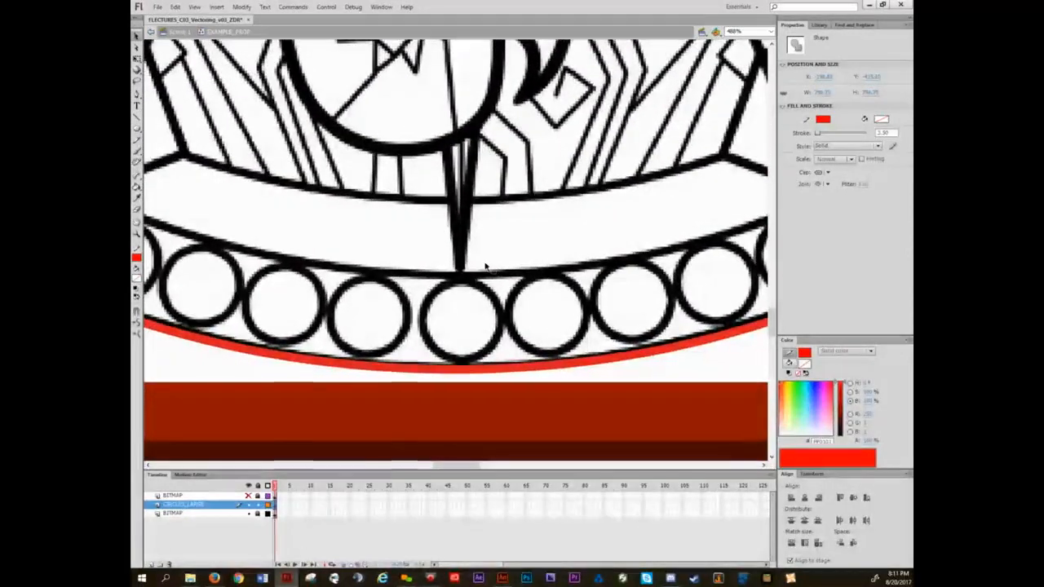
pyautogui.moveTo(377, 234); pyautogui.dragTo(653, 369)
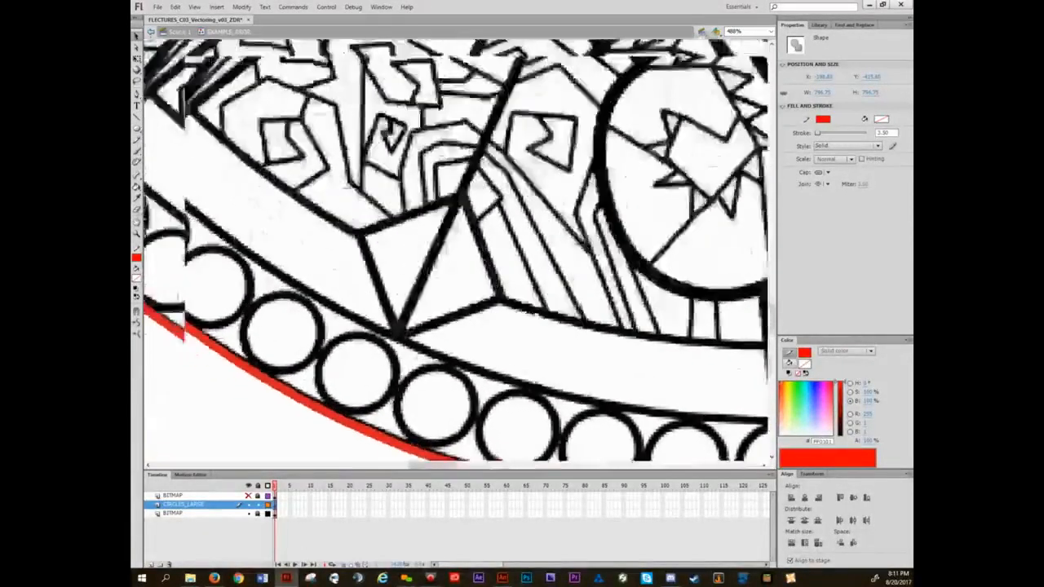
pyautogui.moveTo(342, 236); pyautogui.dragTo(620, 345)
pyautogui.moveTo(420, 205); pyautogui.dragTo(563, 383)
pyautogui.moveTo(392, 196); pyautogui.dragTo(506, 367)
pyautogui.moveTo(481, 90); pyautogui.dragTo(530, 383)
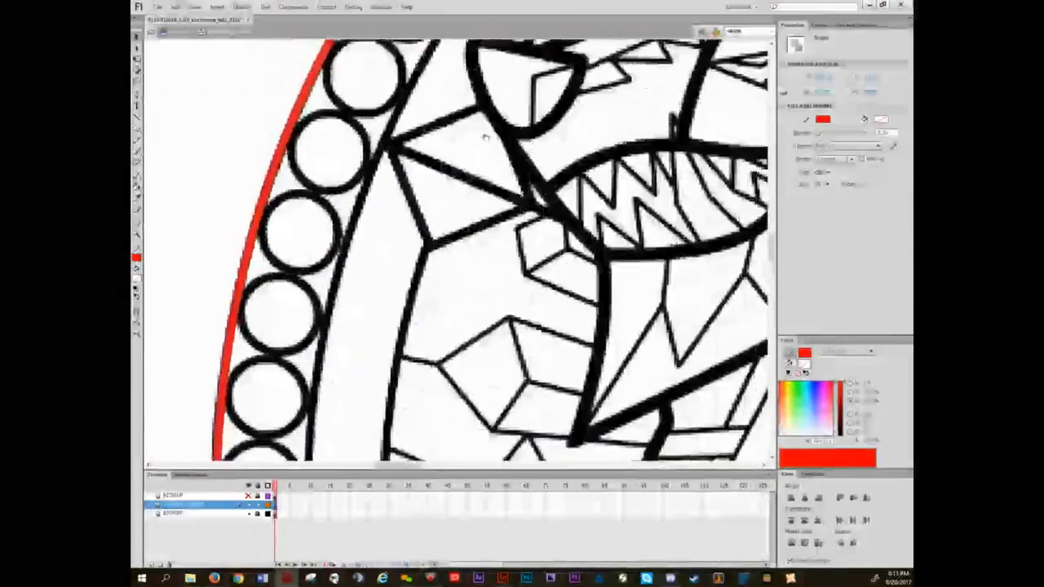
pyautogui.moveTo(384, 212); pyautogui.dragTo(522, 367)
pyautogui.moveTo(367, 196); pyautogui.dragTo(506, 351)
pyautogui.moveTo(343, 163); pyautogui.dragTo(554, 213)
# - Duplicate the outer circle in place and scale the copy to about 727 px wide to fit the bead ring's inner line
pyautogui.hotkey('ctrl', '2')
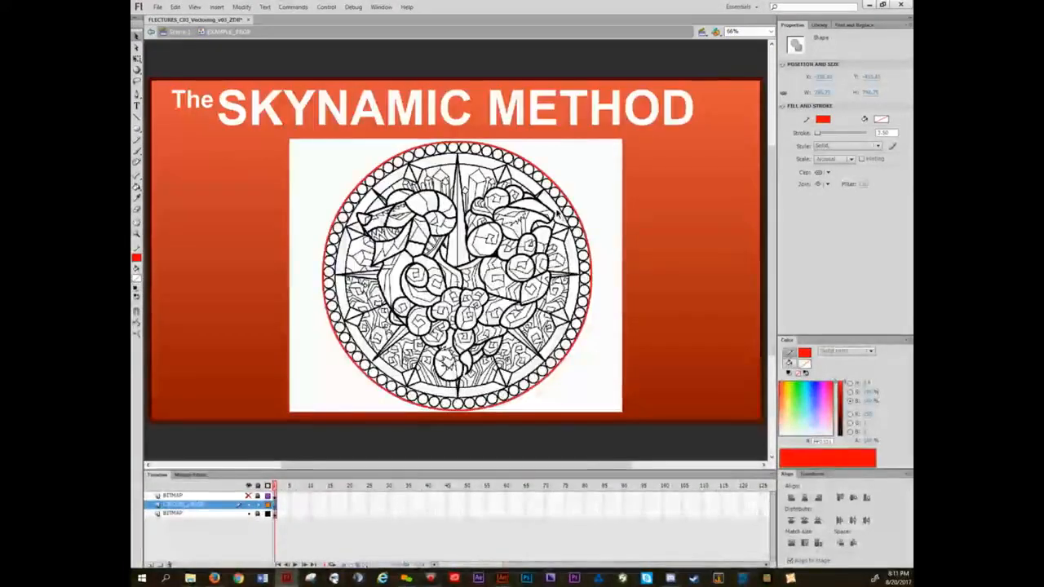
pyautogui.click(565, 206)
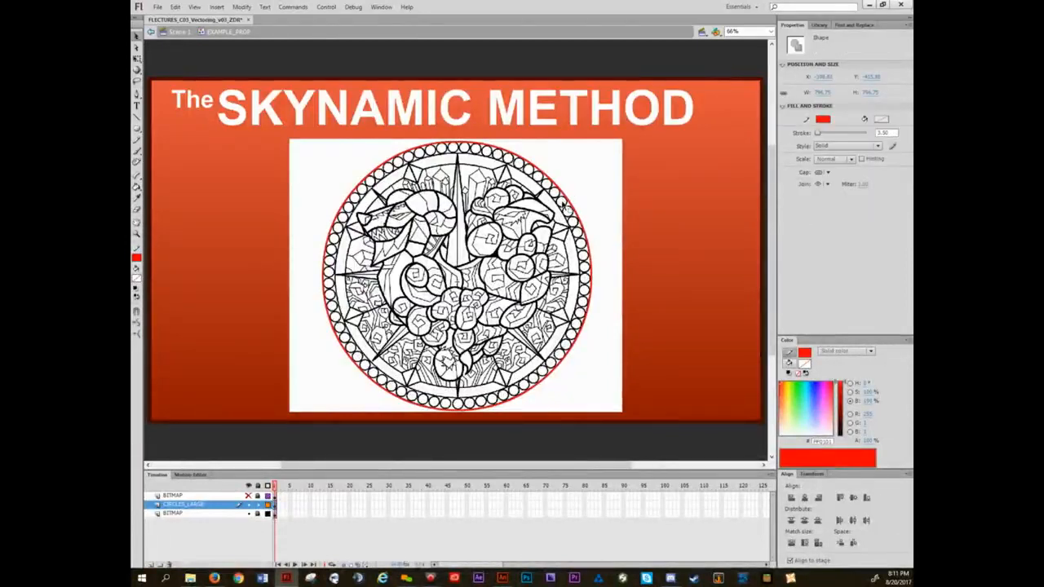
pyautogui.press('q')
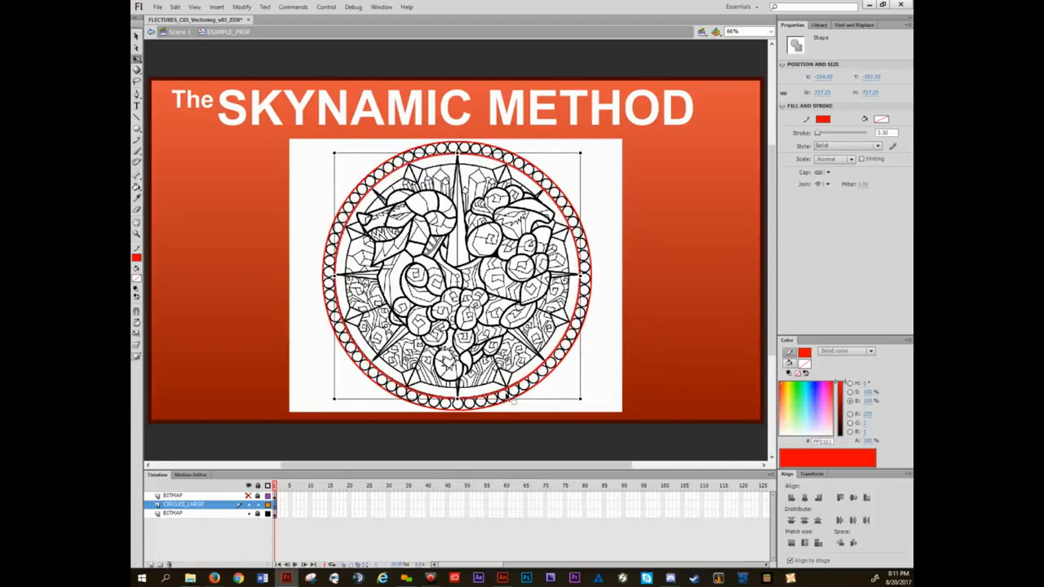
pyautogui.click(601, 366)
# - Examine at close range how the smaller red circle follows the inner line of the bead ring
pyautogui.moveTo(390, 249); pyautogui.dragTo(540, 416)
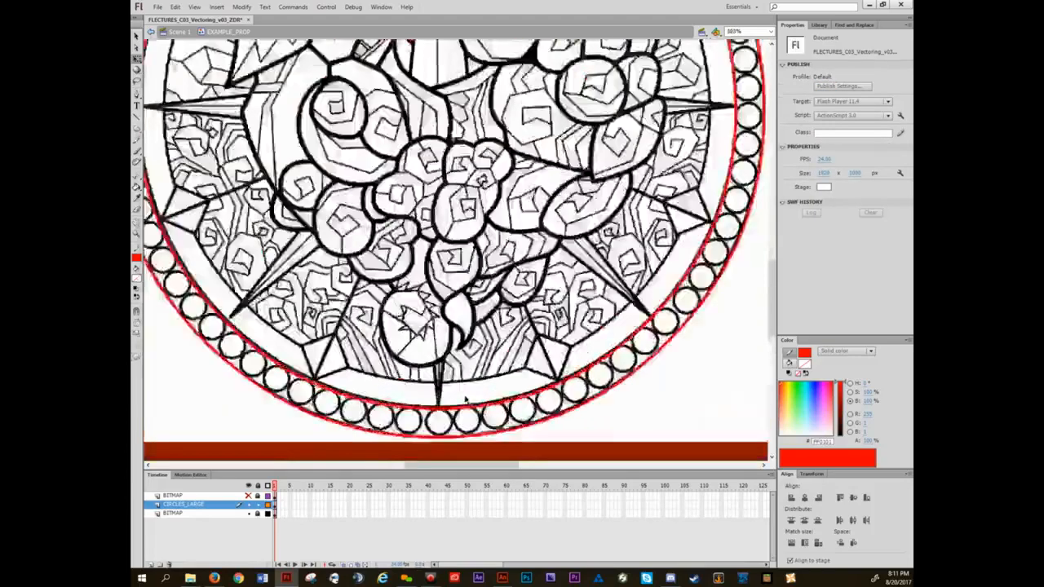
pyautogui.moveTo(388, 285); pyautogui.dragTo(530, 416)
pyautogui.moveTo(403, 396); pyautogui.dragTo(517, 321)
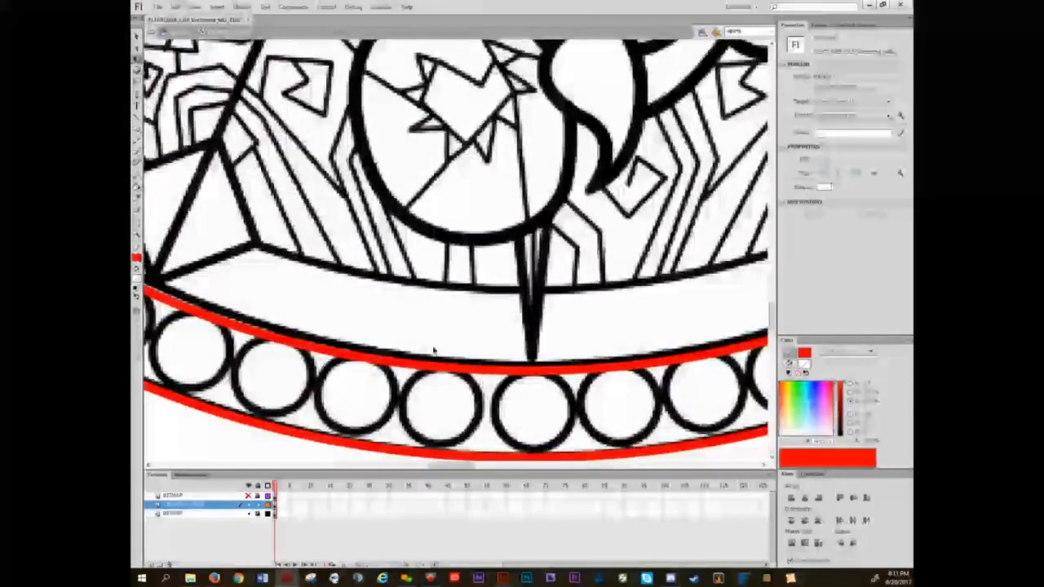
pyautogui.moveTo(335, 269); pyautogui.dragTo(571, 408)
pyautogui.moveTo(175, 150); pyautogui.dragTo(510, 408)
pyautogui.moveTo(342, 106); pyautogui.dragTo(428, 445)
pyautogui.moveTo(361, 69); pyautogui.dragTo(326, 408)
pyautogui.moveTo(404, 199); pyautogui.dragTo(366, 305)
pyautogui.moveTo(522, 115); pyautogui.dragTo(253, 114)
pyautogui.moveTo(653, 326); pyautogui.dragTo(368, 104)
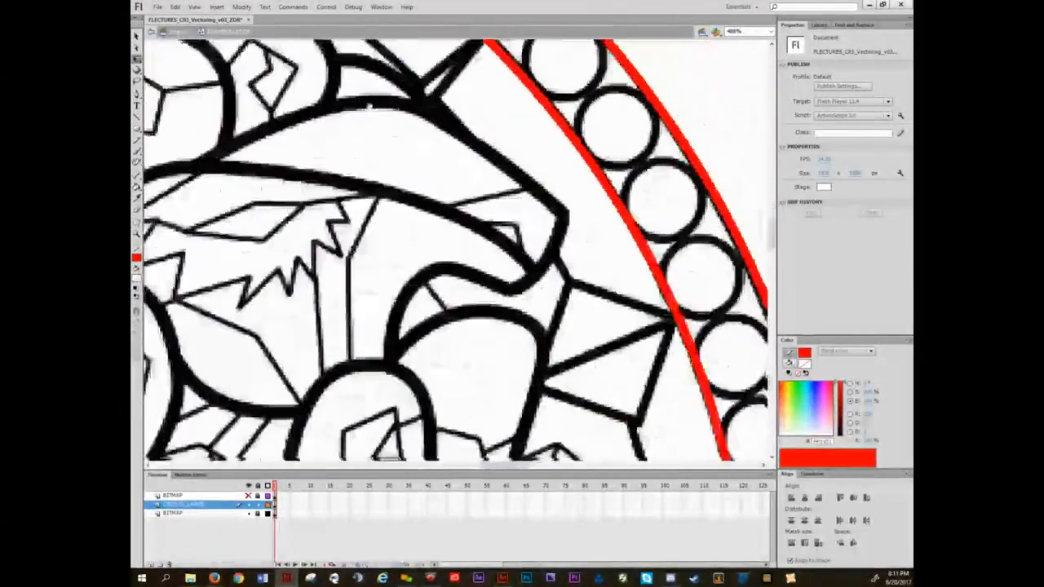
pyautogui.moveTo(554, 403); pyautogui.dragTo(482, 131)
pyautogui.moveTo(543, 448); pyautogui.dragTo(485, 139)
pyautogui.moveTo(498, 391); pyautogui.dragTo(544, 159)
pyautogui.moveTo(441, 399); pyautogui.dragTo(568, 137)
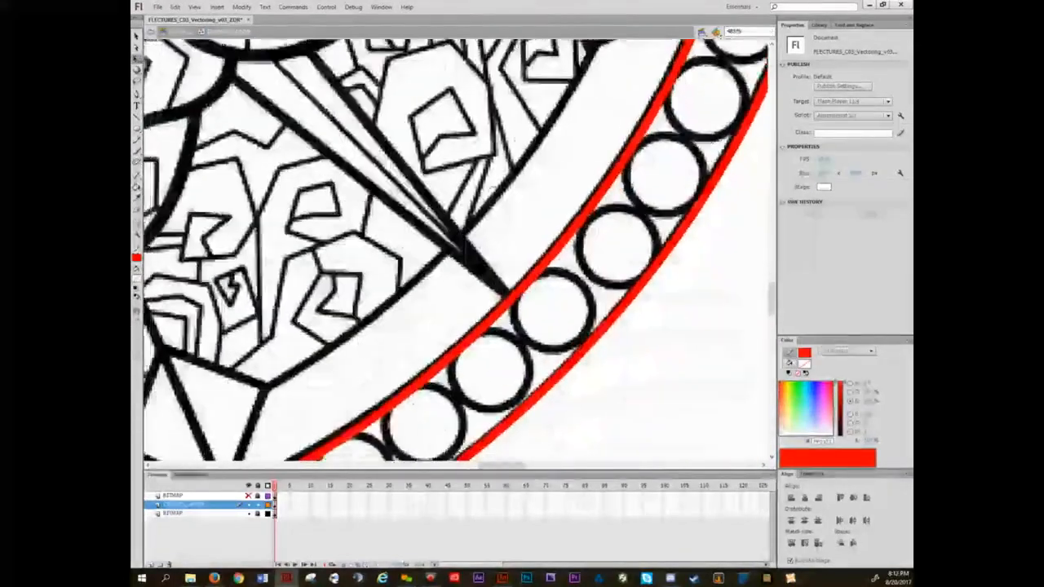
pyautogui.moveTo(367, 367); pyautogui.dragTo(579, 245)
pyautogui.moveTo(351, 359); pyautogui.dragTo(563, 240)
pyautogui.moveTo(264, 270); pyautogui.dragTo(584, 270)
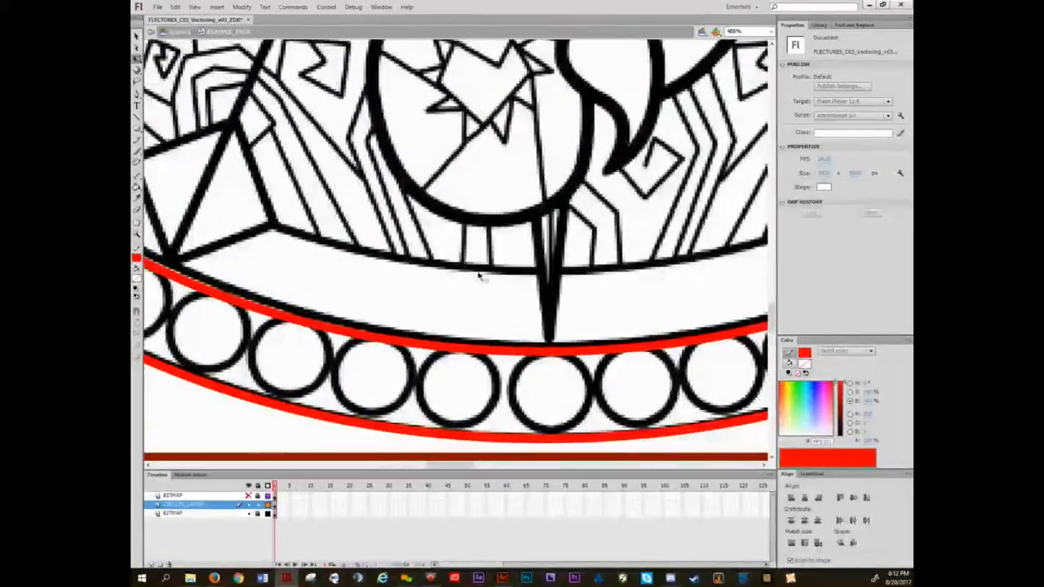
# - Hide the lower BITMAP layer to check the two traced circles on their own, and show it again
pyautogui.scroll(-5, 500, 352)
pyautogui.scroll(-3, 500, 343)
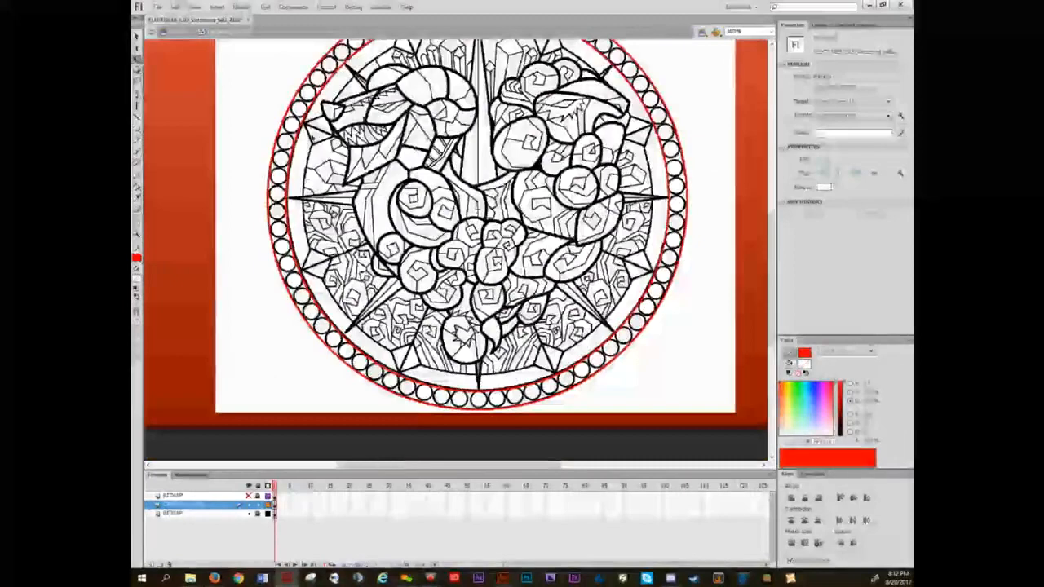
pyautogui.moveTo(312, 339); pyautogui.dragTo(288, 390)
pyautogui.click(249, 513)
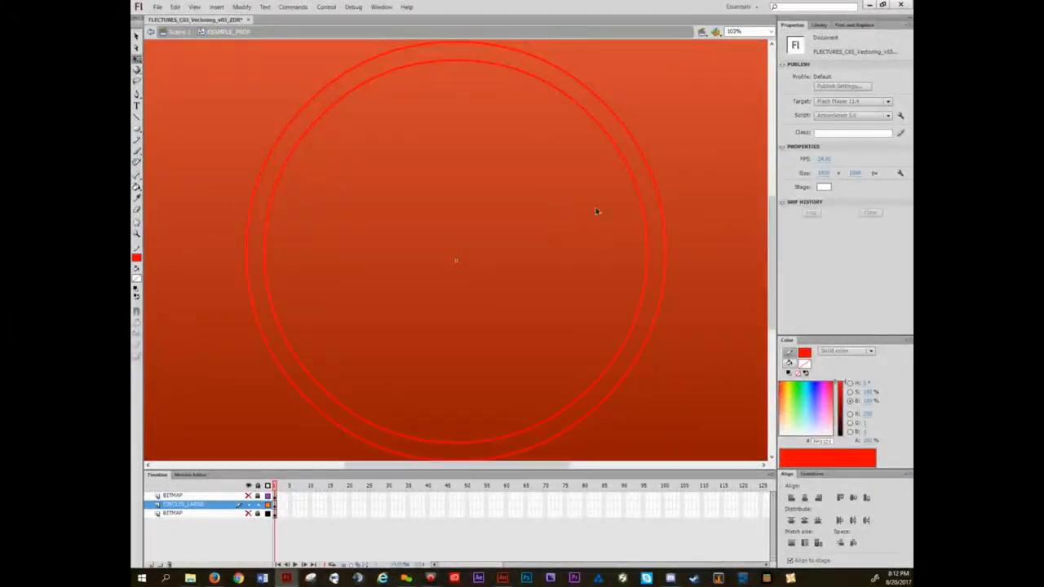
pyautogui.click(249, 513)
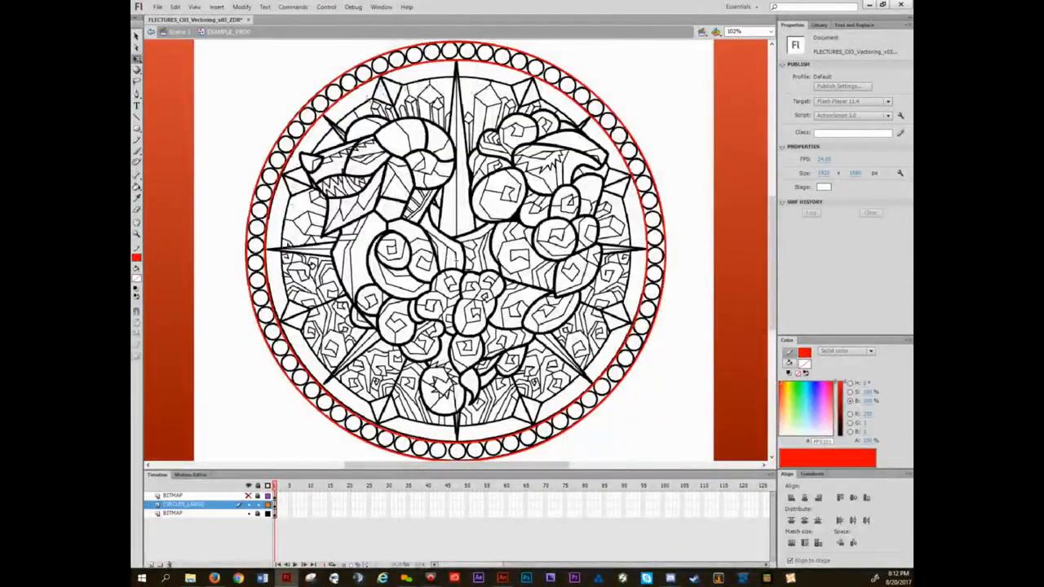
# - Toggle object snapping and fine-tune the size of the bead ring's inner red circle to about 725 px wide
pyautogui.click(552, 422)
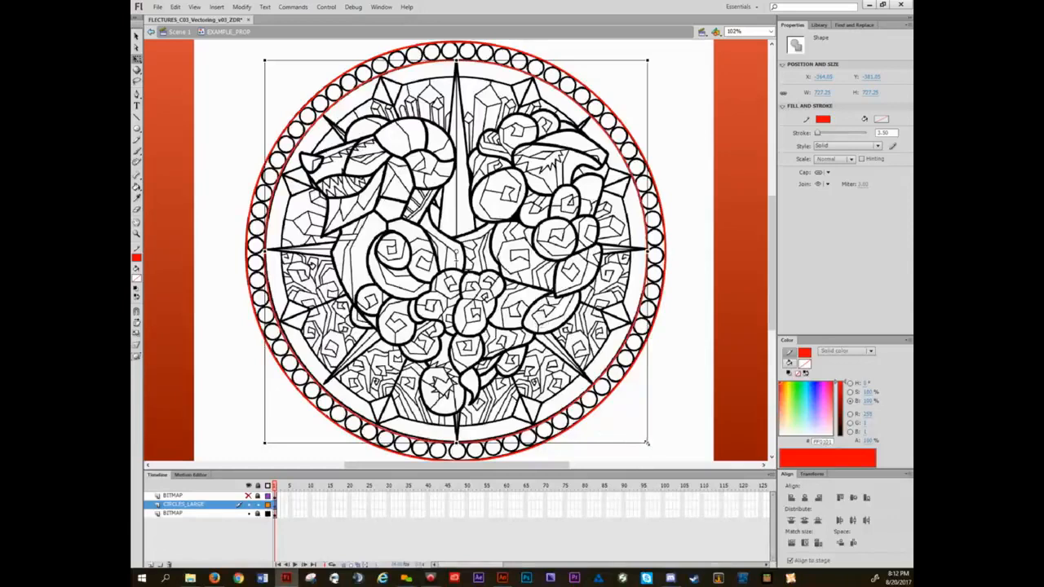
pyautogui.moveTo(647, 443)
pyautogui.mouseDown()
pyautogui.moveTo(639, 427)
pyautogui.moveTo(644, 441)
pyautogui.moveTo(669, 443)
pyautogui.moveTo(617, 421)
pyautogui.moveTo(657, 456)
pyautogui.moveTo(646, 450)
pyautogui.mouseUp()
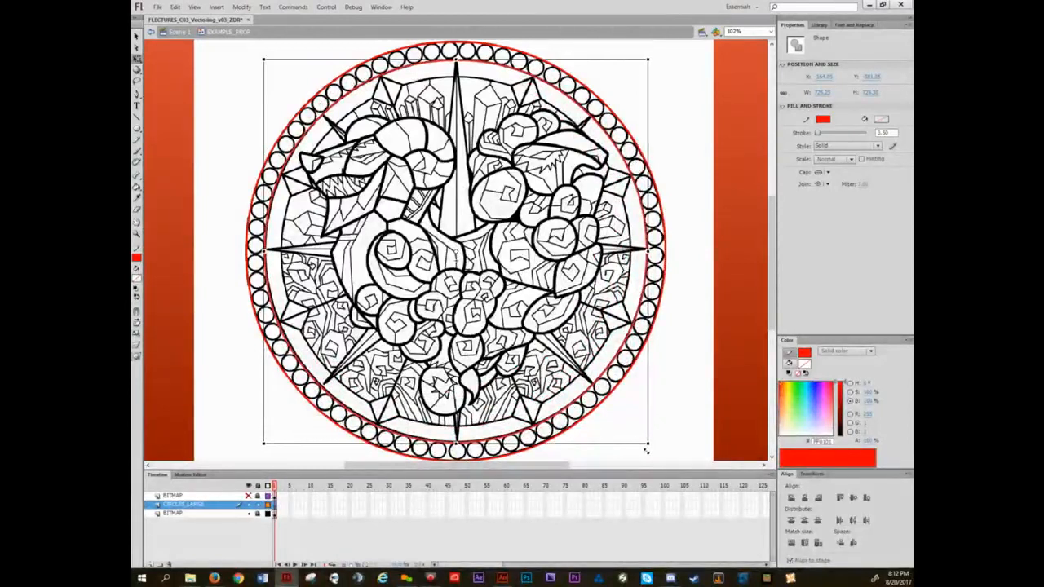
pyautogui.click(138, 313)
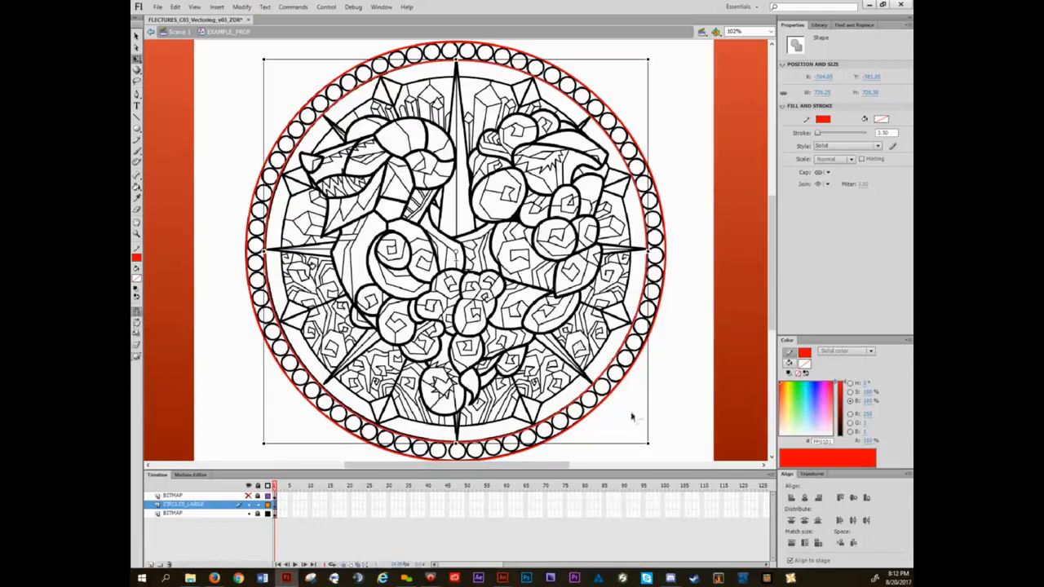
pyautogui.moveTo(648, 442)
pyautogui.mouseDown()
pyautogui.moveTo(635, 432)
pyautogui.moveTo(648, 445)
pyautogui.mouseUp()
pyautogui.moveTo(649, 443); pyautogui.dragTo(649, 442)
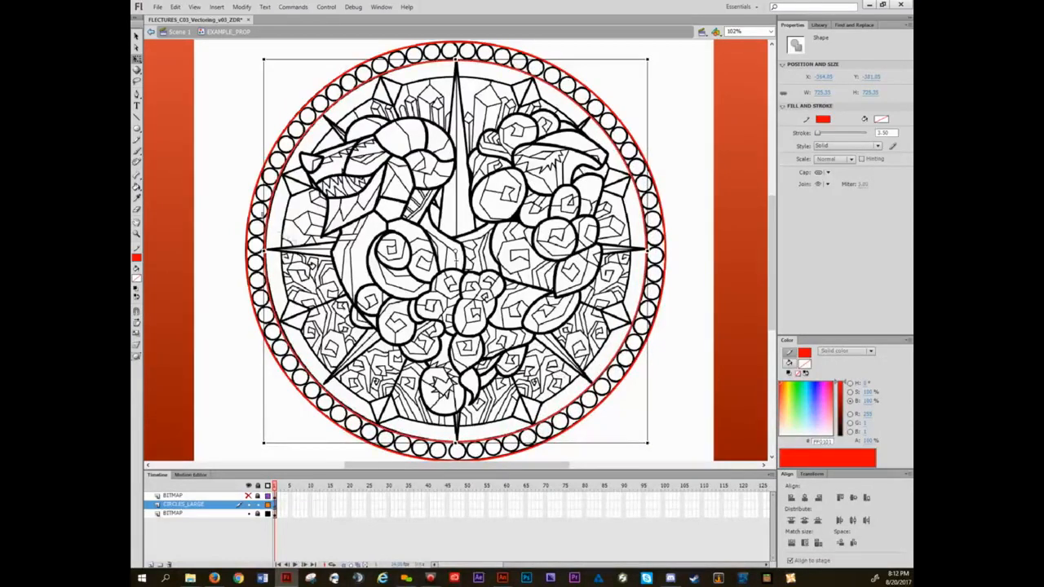
pyautogui.click(227, 172)
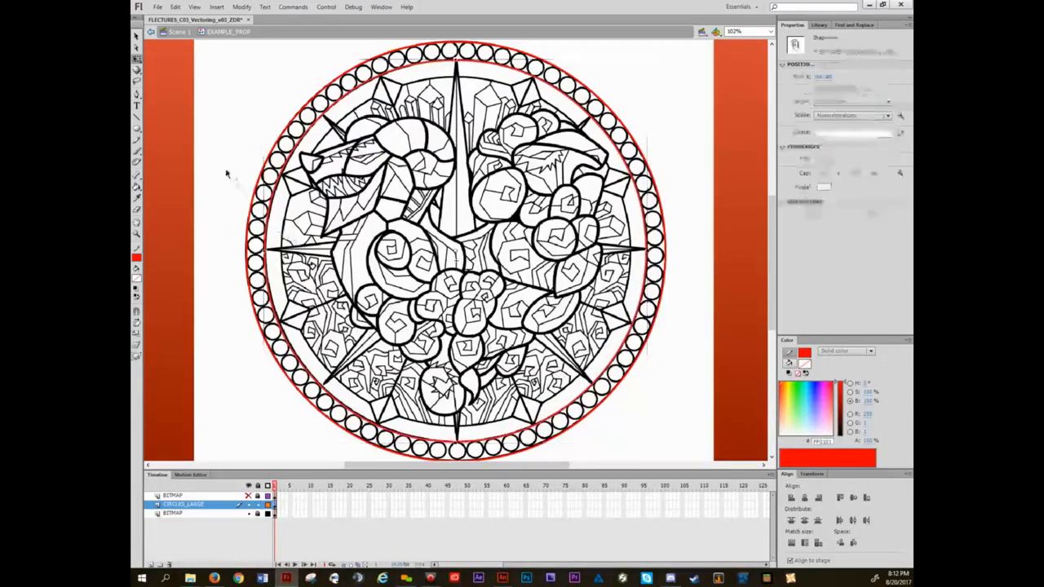
pyautogui.click(302, 143)
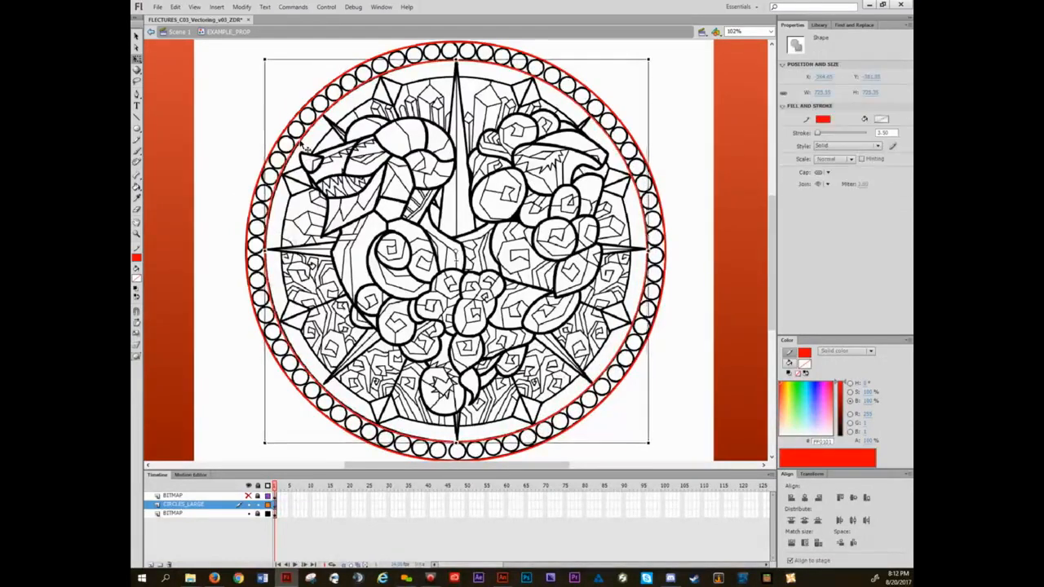
pyautogui.click(219, 191)
# - Examine at close range how the resized red circle follows the inner line of the bead ring
pyautogui.scroll(5, 495, 431)
pyautogui.moveTo(504, 303); pyautogui.dragTo(717, 278)
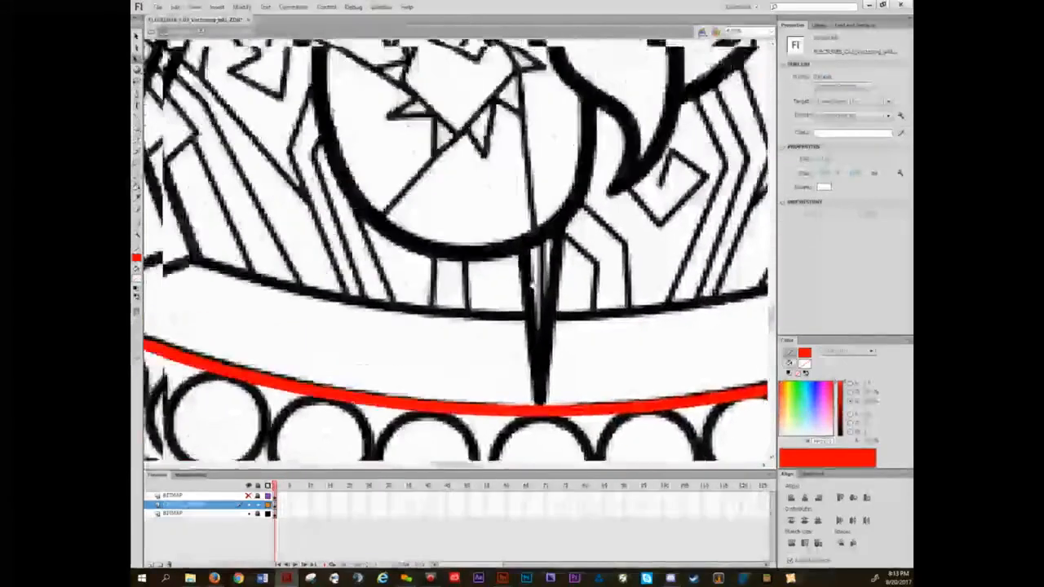
pyautogui.moveTo(342, 188); pyautogui.dragTo(604, 310)
pyautogui.moveTo(310, 163); pyautogui.dragTo(559, 350)
pyautogui.moveTo(297, 194); pyautogui.dragTo(346, 400)
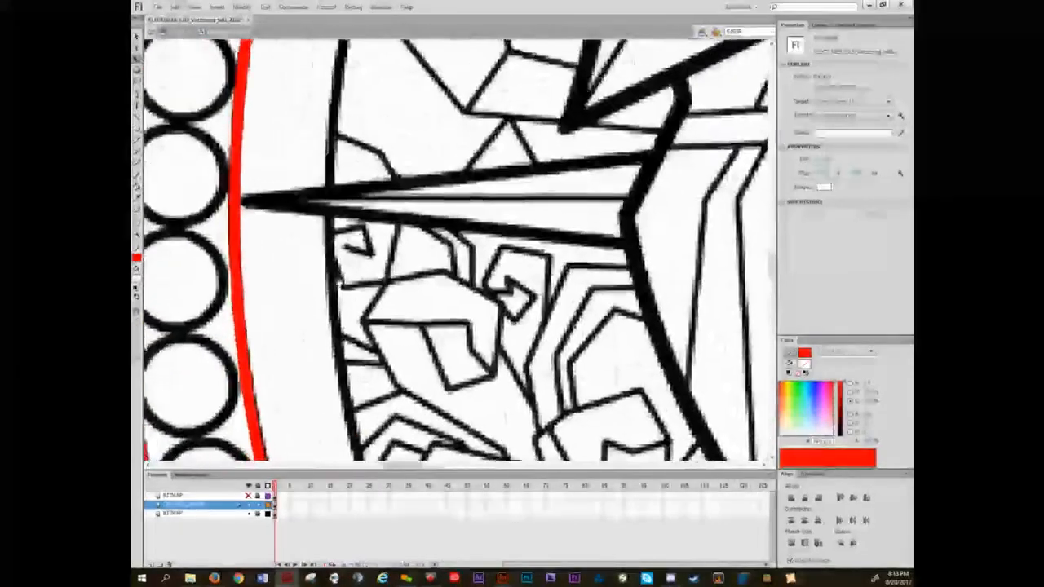
pyautogui.moveTo(351, 147); pyautogui.dragTo(357, 396)
pyautogui.moveTo(391, 155); pyautogui.dragTo(326, 391)
pyautogui.moveTo(456, 204); pyautogui.dragTo(311, 397)
pyautogui.moveTo(717, 212); pyautogui.dragTo(342, 316)
# - Duplicate the bead ring's inner circle in place and scale the copy to about 662 px wide to fit the next line inward
pyautogui.hotkey('ctrl', '2')
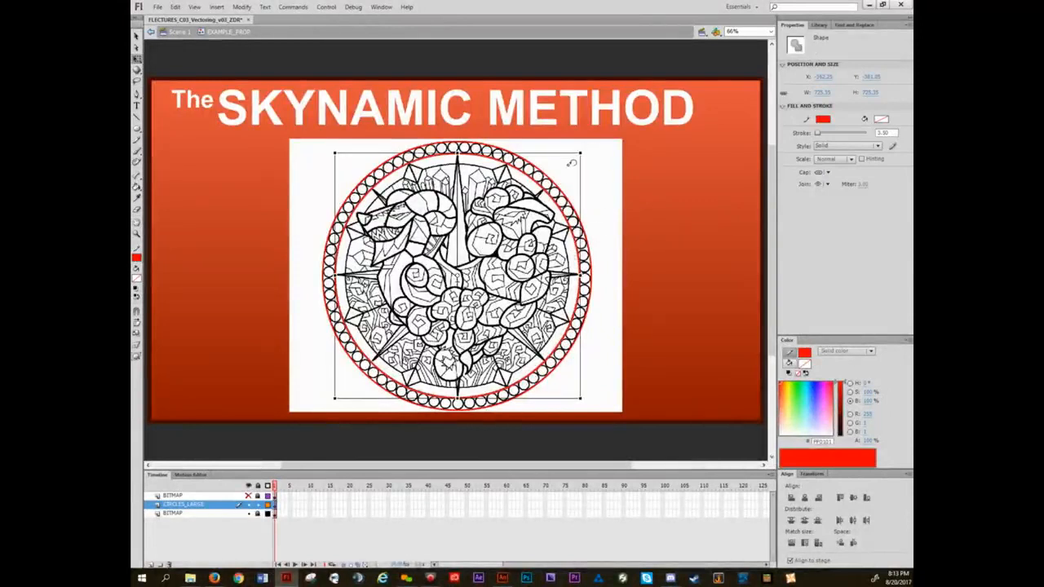
pyautogui.moveTo(581, 152)
pyautogui.mouseDown()
pyautogui.moveTo(557, 176)
pyautogui.moveTo(570, 163)
pyautogui.mouseUp()
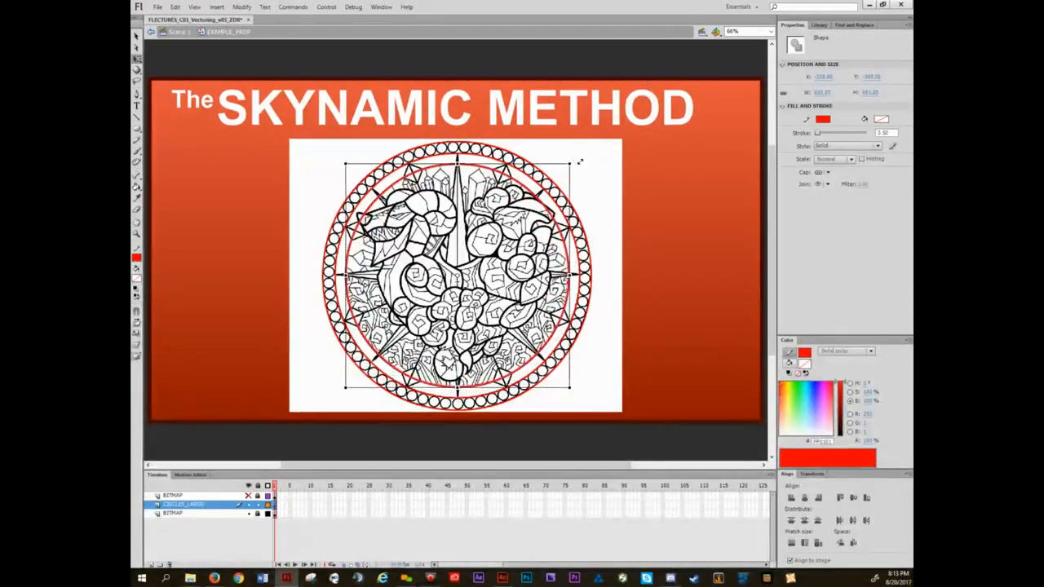
# - Examine at close range how the third red circle follows the innermost large ring line of the artwork
pyautogui.scroll(8, 318, 323)
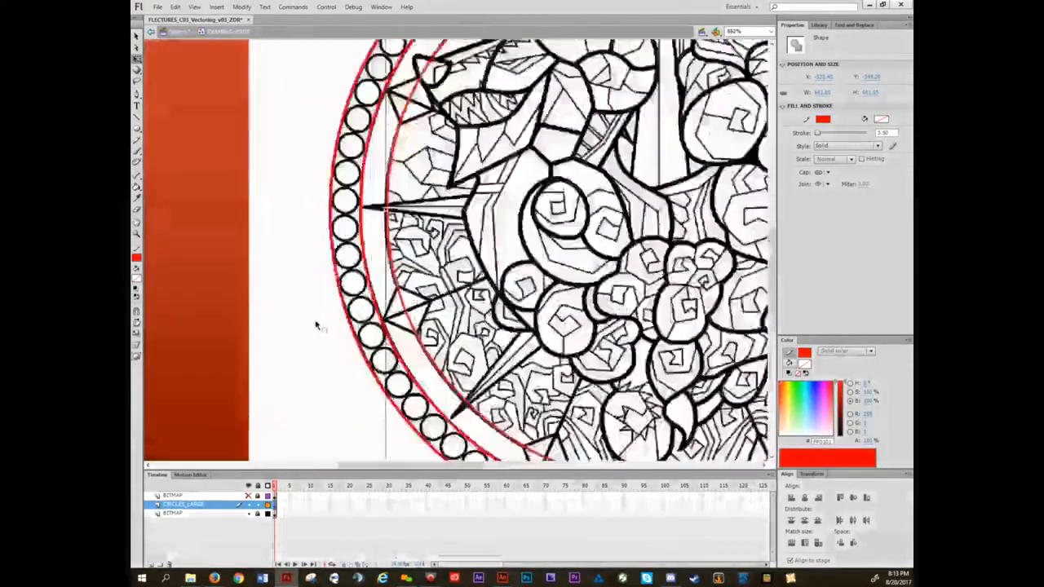
pyautogui.moveTo(494, 178); pyautogui.dragTo(433, 305)
pyautogui.moveTo(470, 147); pyautogui.dragTo(440, 280)
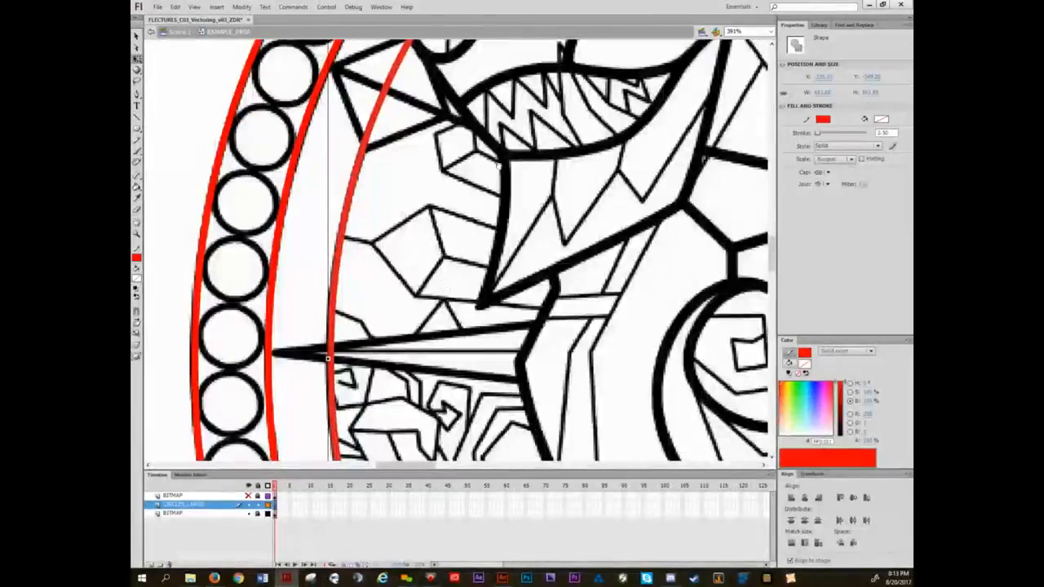
pyautogui.moveTo(579, 66); pyautogui.dragTo(281, 347)
pyautogui.moveTo(718, 302); pyautogui.dragTo(415, 168)
pyautogui.moveTo(718, 424); pyautogui.dragTo(536, 91)
pyautogui.moveTo(522, 407); pyautogui.dragTo(539, 185)
pyautogui.moveTo(327, 432); pyautogui.dragTo(566, 130)
pyautogui.moveTo(148, 309); pyautogui.dragTo(537, 222)
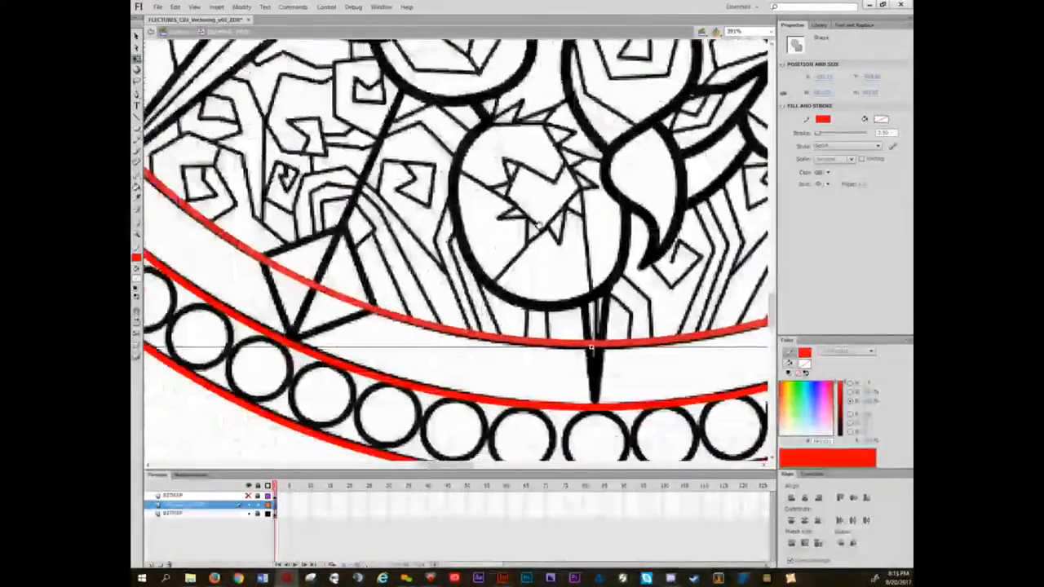
pyautogui.hotkey('ctrl', '2')
# - Fill the two bands between the three red circles with light grey #CCCCCC using the Paint Bucket
pyautogui.click(611, 203)
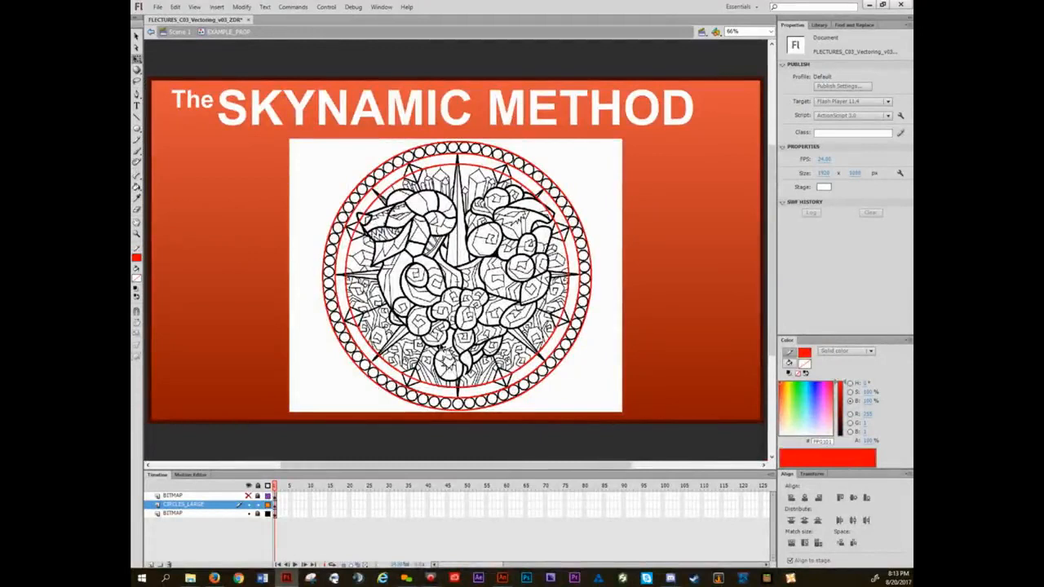
pyautogui.press('k')
pyautogui.click(789, 365)
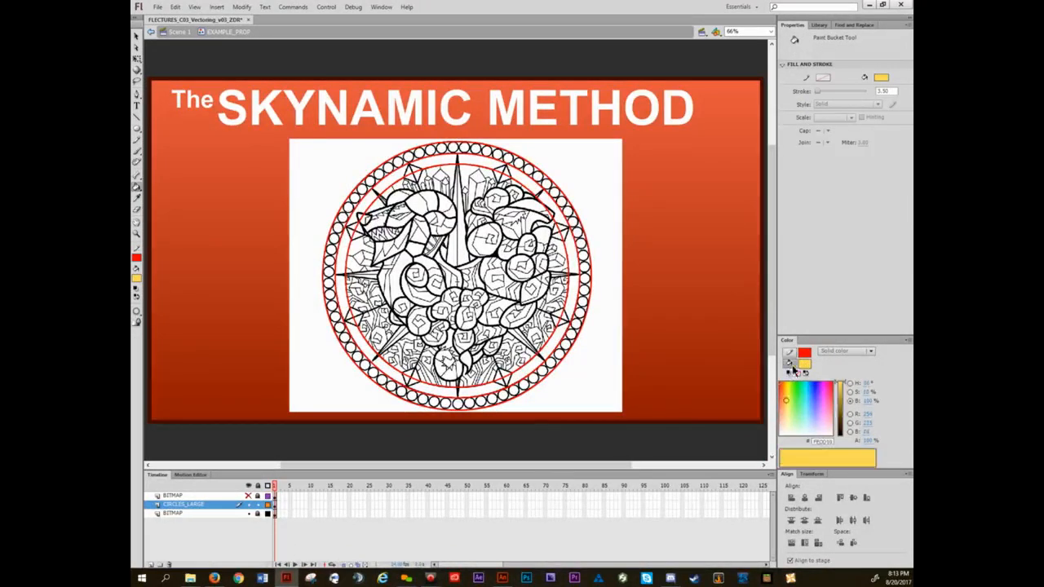
pyautogui.click(804, 364)
pyautogui.click(761, 405)
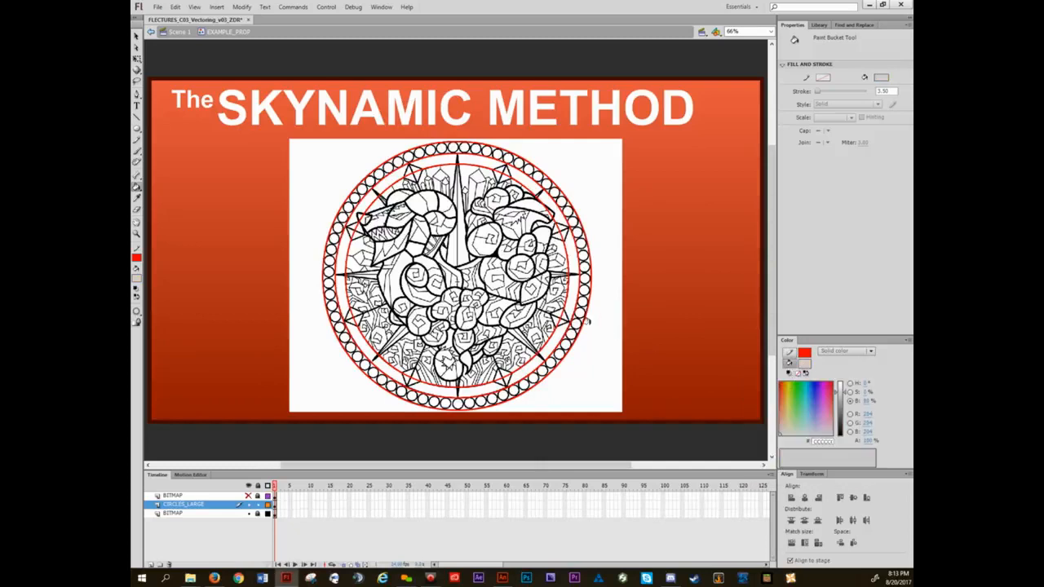
pyautogui.click(581, 311)
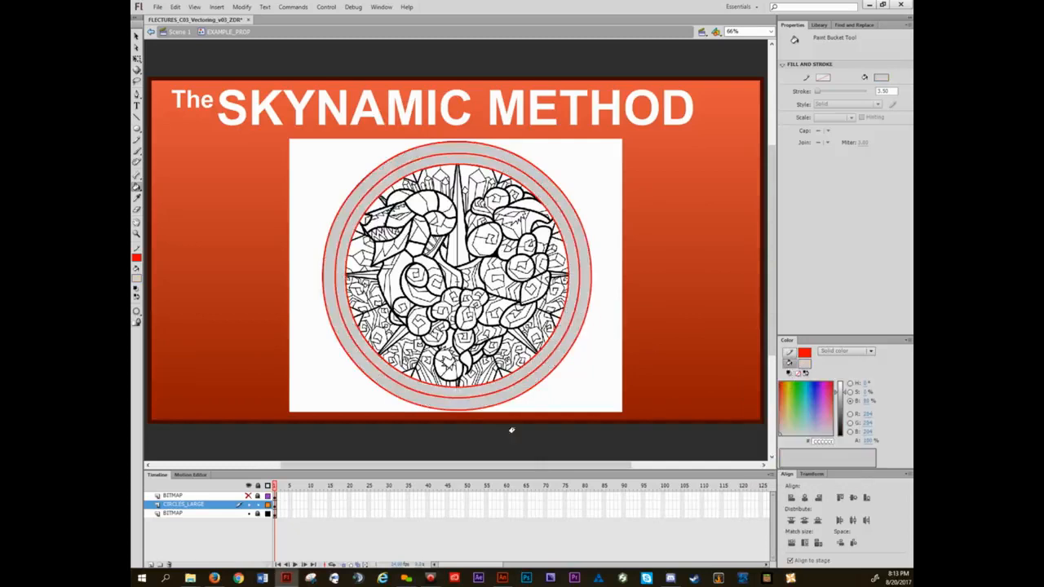
# - Lock the CIRCLES_LARGE layer and add a new layer above it
pyautogui.press('v')
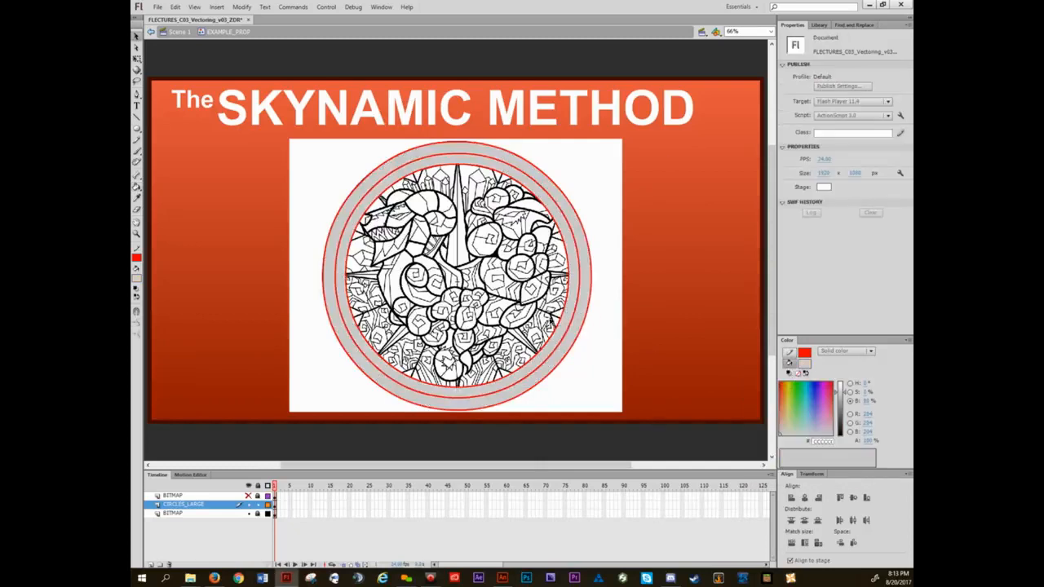
pyautogui.scroll(3, 554, 325)
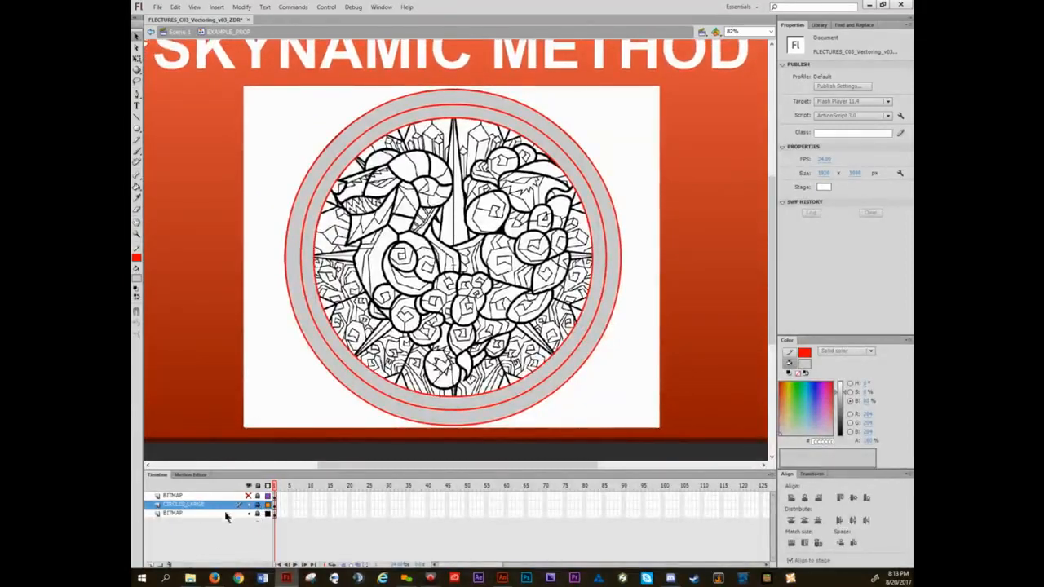
pyautogui.click(151, 564)
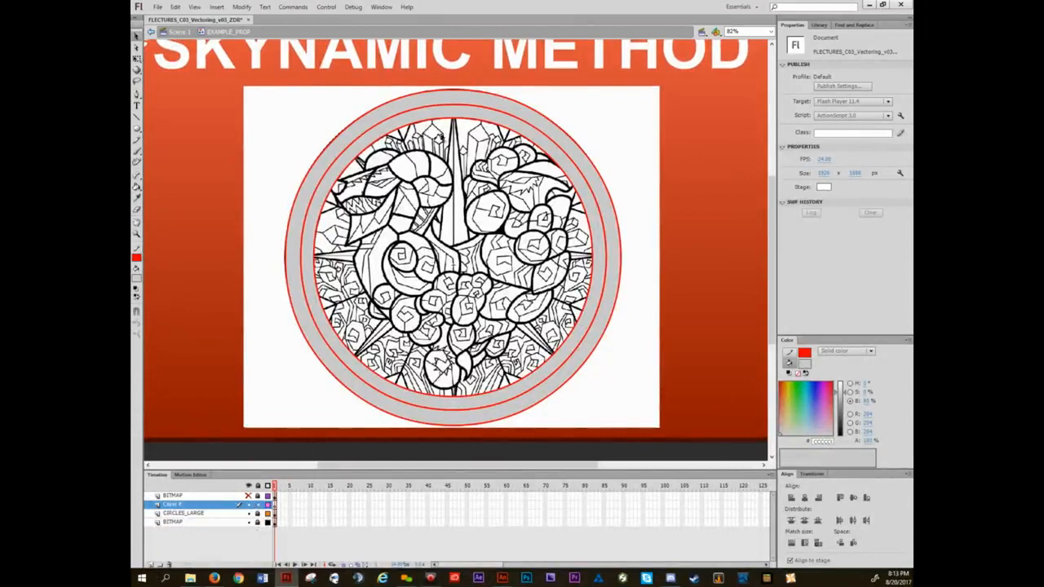
# - Show the upper BITMAP layer and set its overlay artwork's alpha to 38%, keeping the layer locked
pyautogui.click(249, 495)
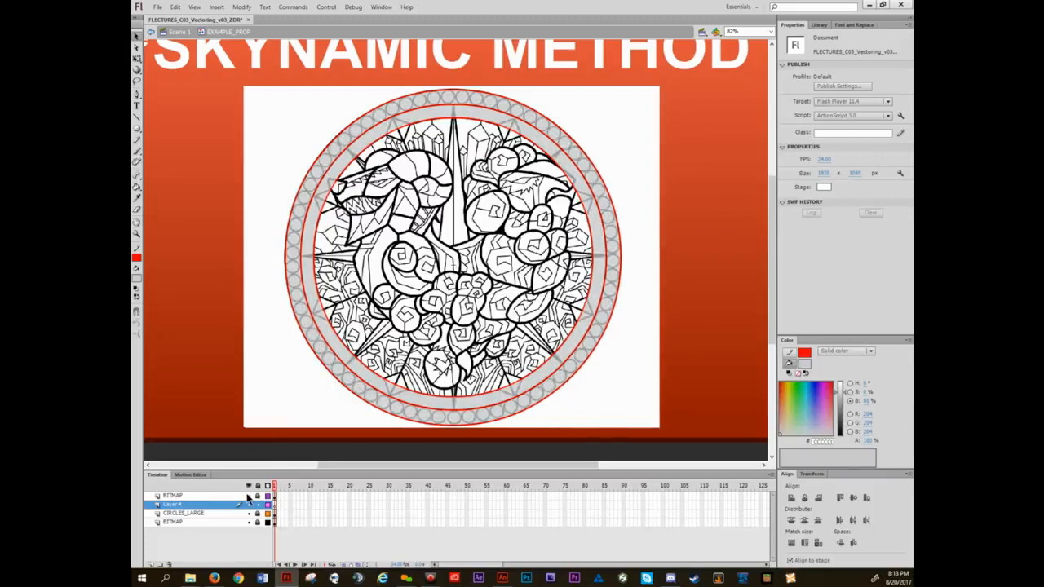
pyautogui.click(248, 496)
pyautogui.click(248, 496)
pyautogui.click(248, 496)
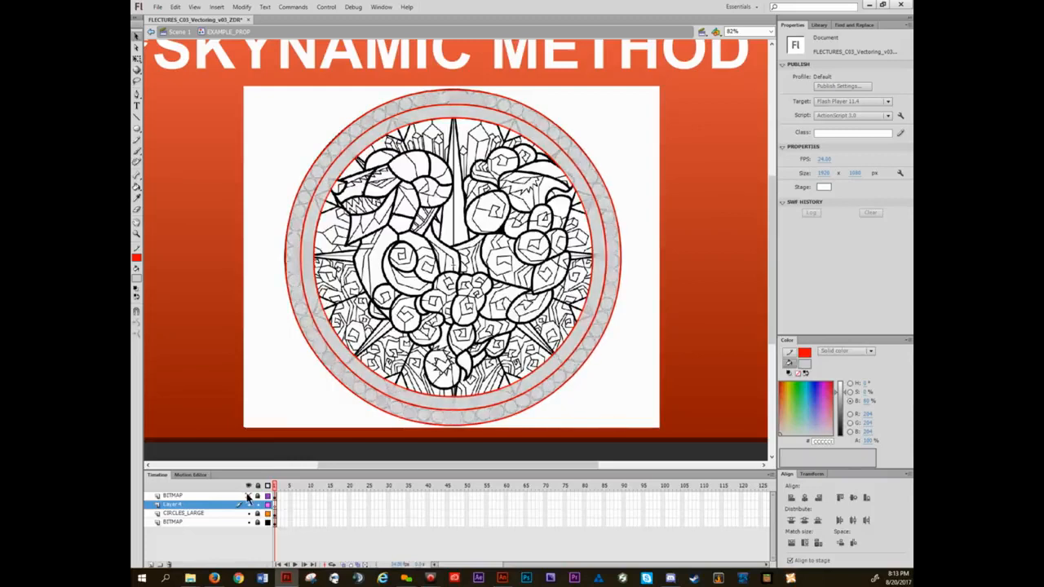
pyautogui.click(248, 496)
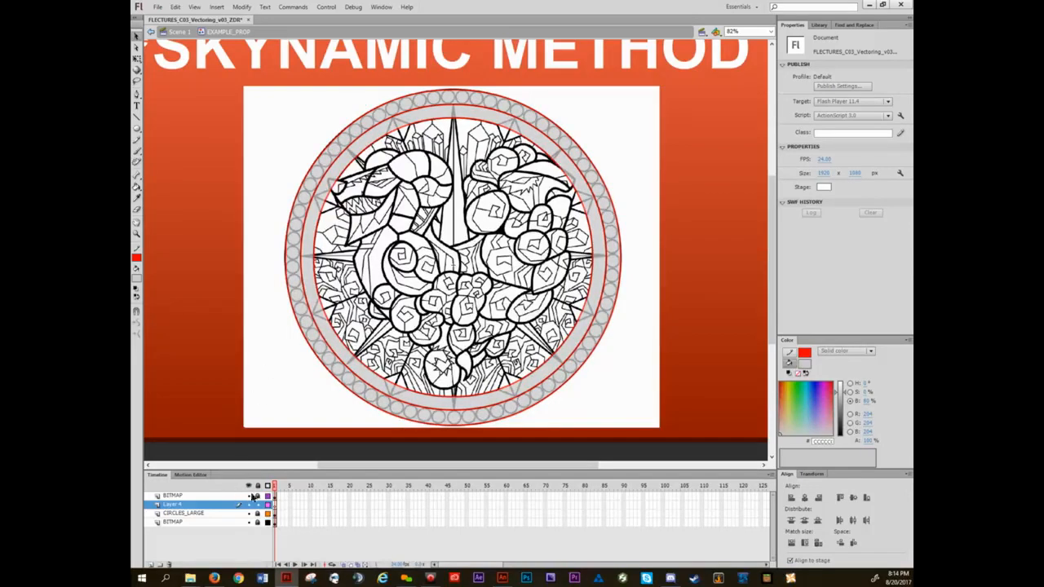
pyautogui.click(204, 495)
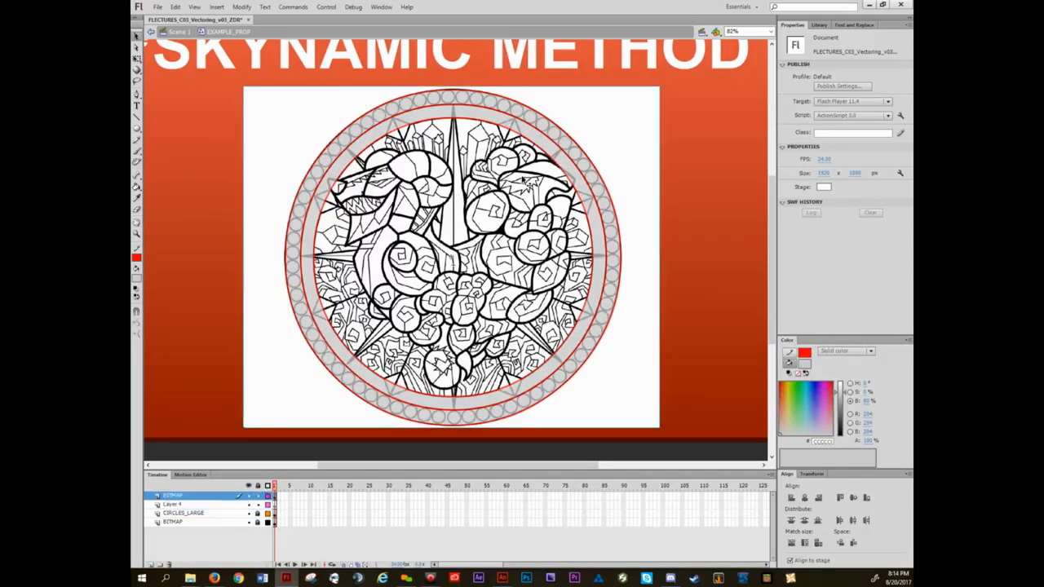
pyautogui.moveTo(829, 165)
pyautogui.mouseDown()
pyautogui.moveTo(853, 163)
pyautogui.moveTo(813, 166)
pyautogui.moveTo(849, 162)
pyautogui.moveTo(817, 164)
pyautogui.moveTo(836, 162)
pyautogui.mouseUp()
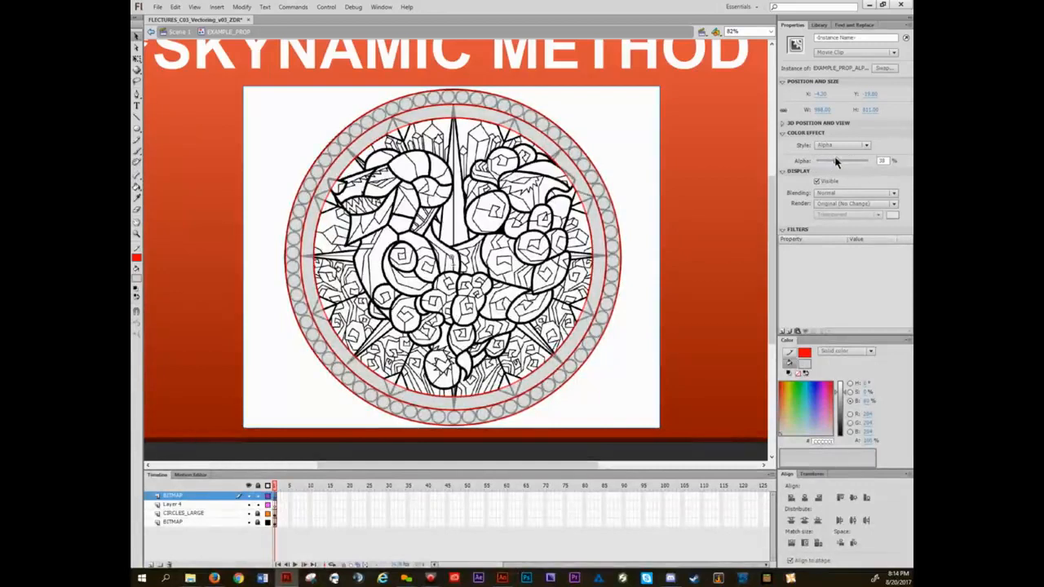
pyautogui.click(258, 496)
# - Rename the new layer as CIRCLES_SMALL
pyautogui.doubleClick(171, 504)
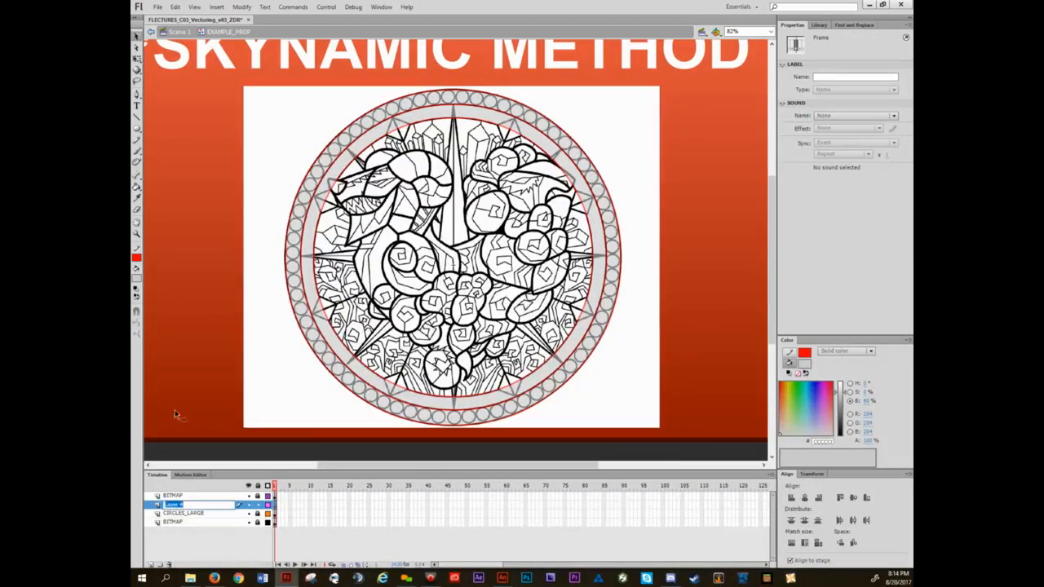
pyautogui.write('CIRCLES_SMALL')
pyautogui.click(175, 412)
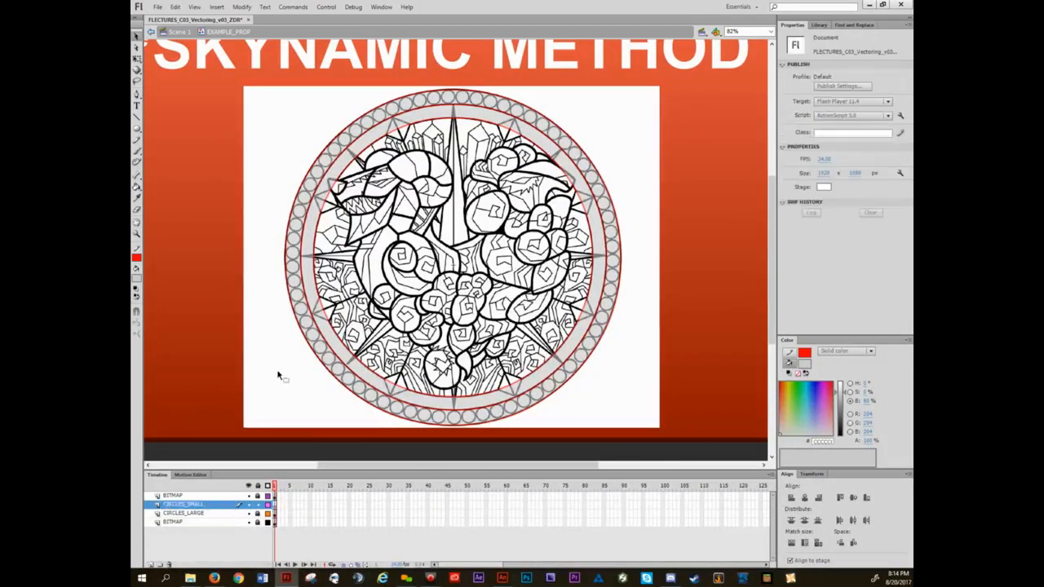
# - Draw a red circle about 30.5 px wide with no fill over one bead in the ring's lower-left part
pyautogui.scroll(2, 284, 375)
pyautogui.scroll(3, 284, 375)
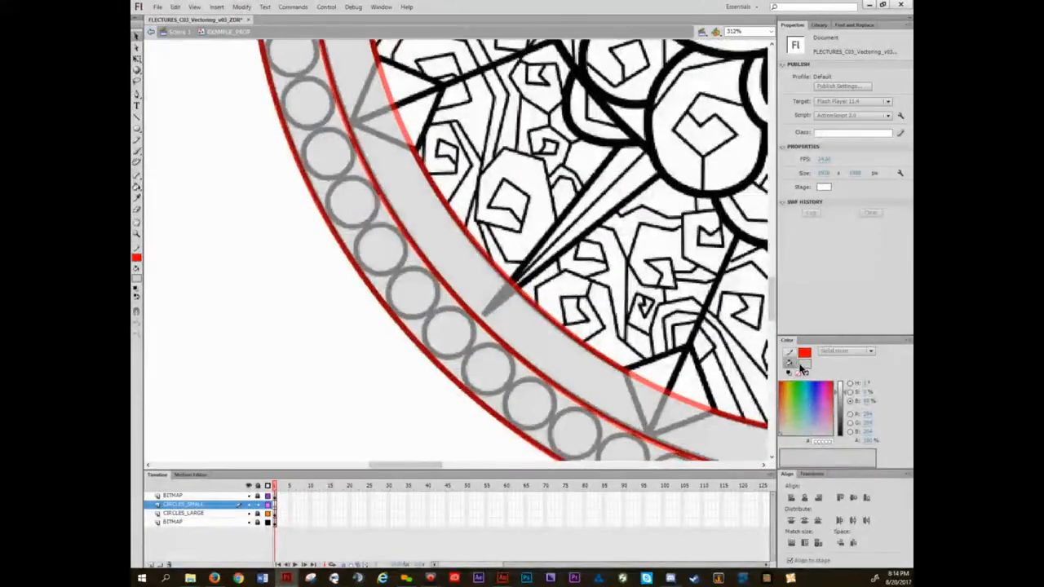
pyautogui.click(797, 373)
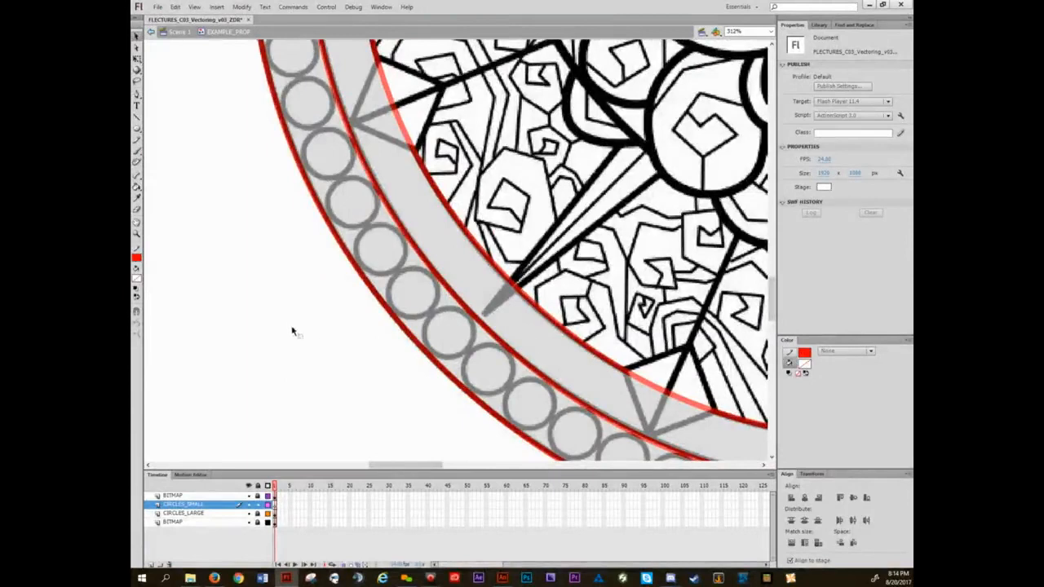
pyautogui.press('o')
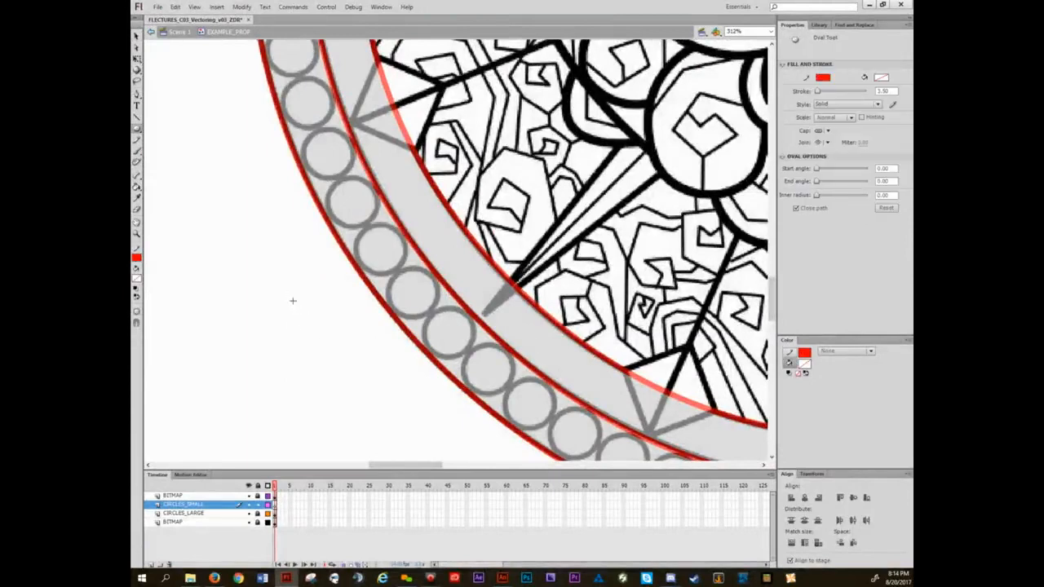
pyautogui.moveTo(285, 292); pyautogui.dragTo(335, 345)
pyautogui.hotkey('ctrl', 'z')
pyautogui.scroll(2, 390, 311)
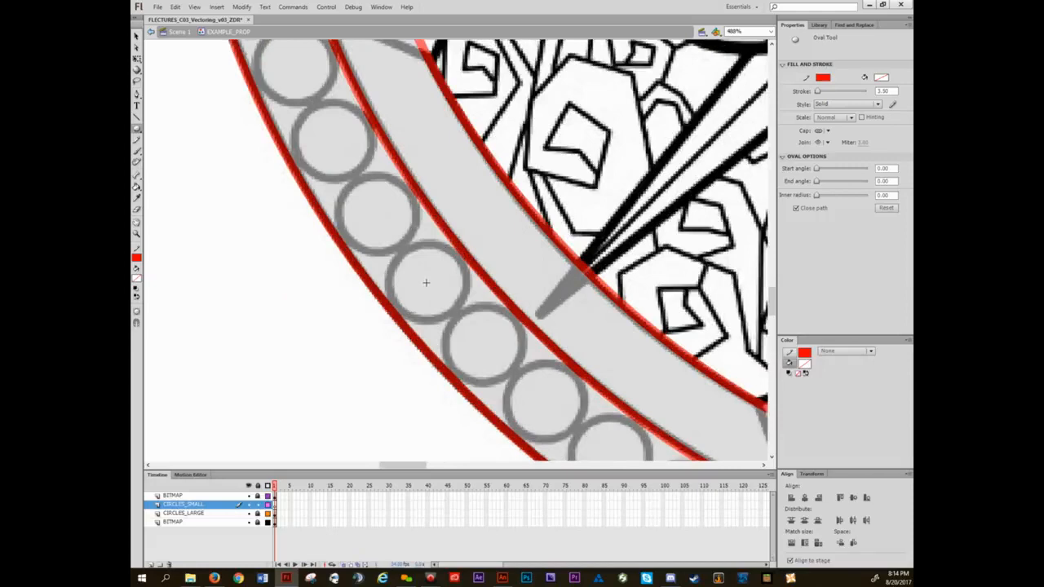
pyautogui.moveTo(427, 281); pyautogui.dragTo(448, 274)
# - Copy the red bead circle and fit duplicates over the next three beads, working down the ring's lower-left arc
pyautogui.press('space')
pyautogui.click(420, 237)
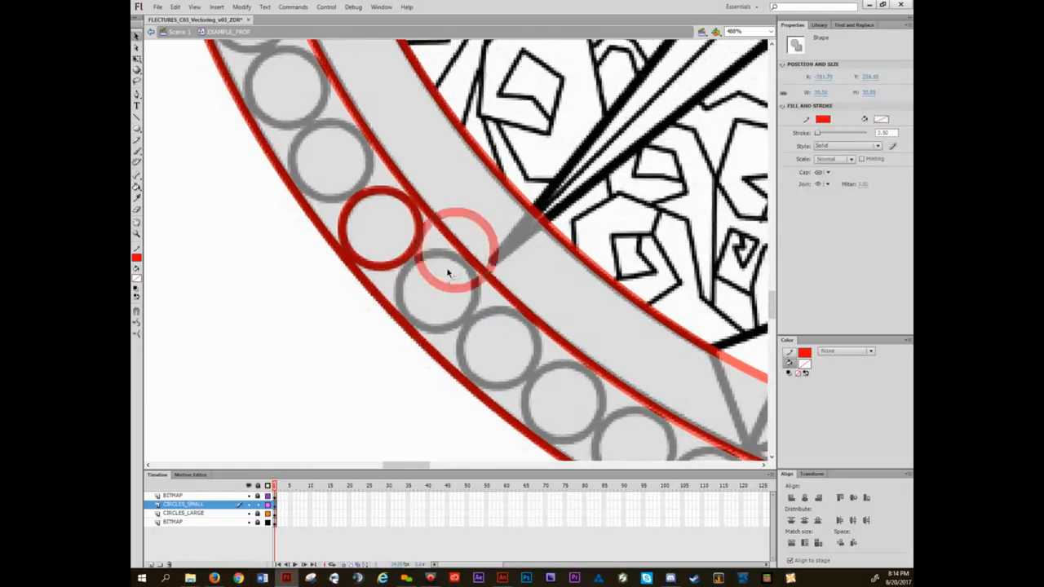
pyautogui.moveTo(494, 241); pyautogui.dragTo(477, 280)
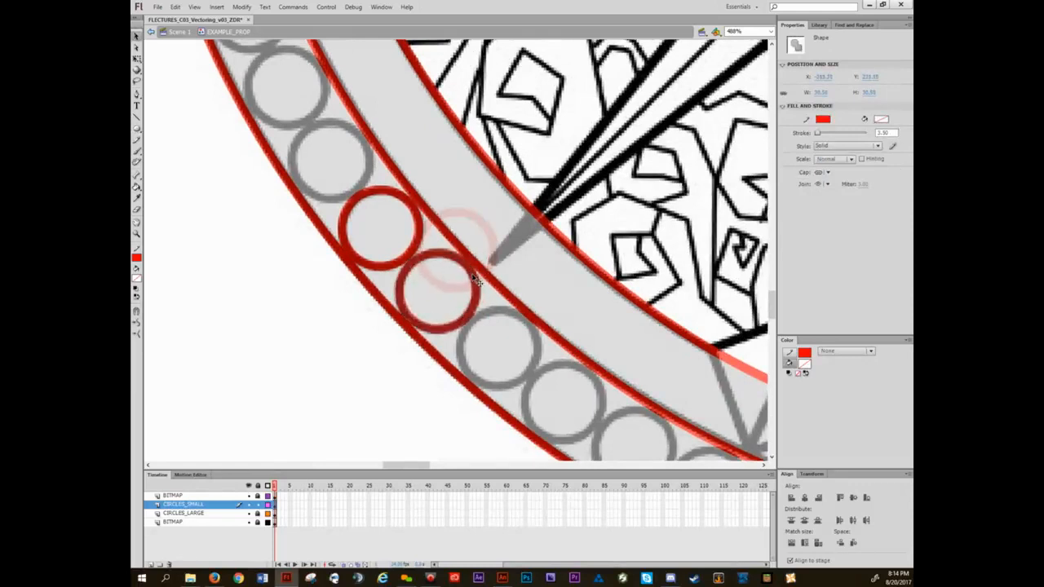
pyautogui.press('space')
pyautogui.moveTo(529, 335); pyautogui.dragTo(461, 280)
pyautogui.hotkey('ctrl', 'v')
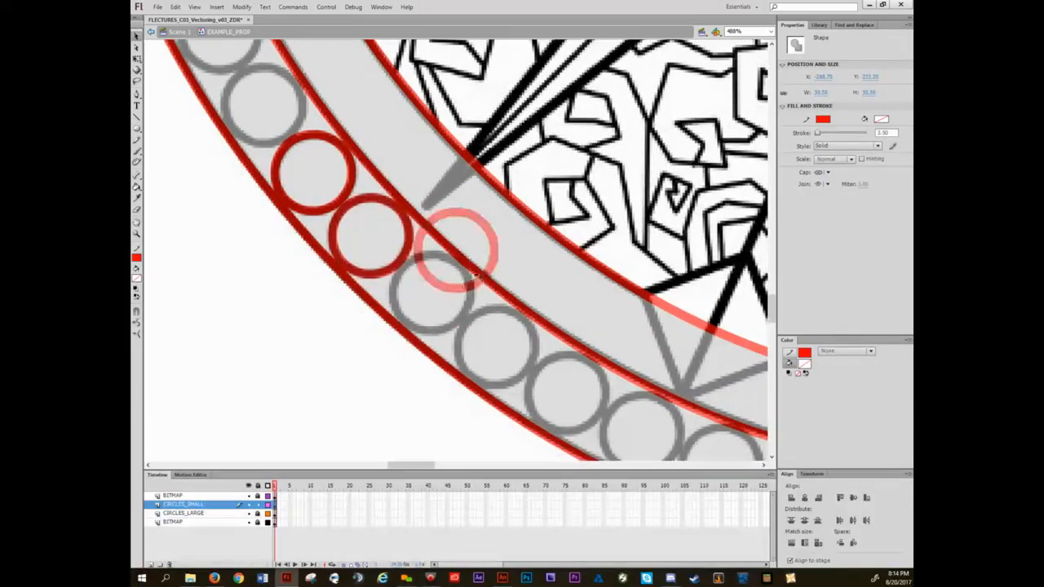
pyautogui.moveTo(492, 247); pyautogui.dragTo(466, 289)
pyautogui.press('space')
pyautogui.moveTo(488, 324); pyautogui.dragTo(402, 243)
pyautogui.hotkey('ctrl', 'v')
pyautogui.moveTo(490, 238); pyautogui.dragTo(441, 257)
# - Fit three more circle copies over the following beads as the lower-left arc flattens towards the bottom
pyautogui.hotkey('ctrl', 'v')
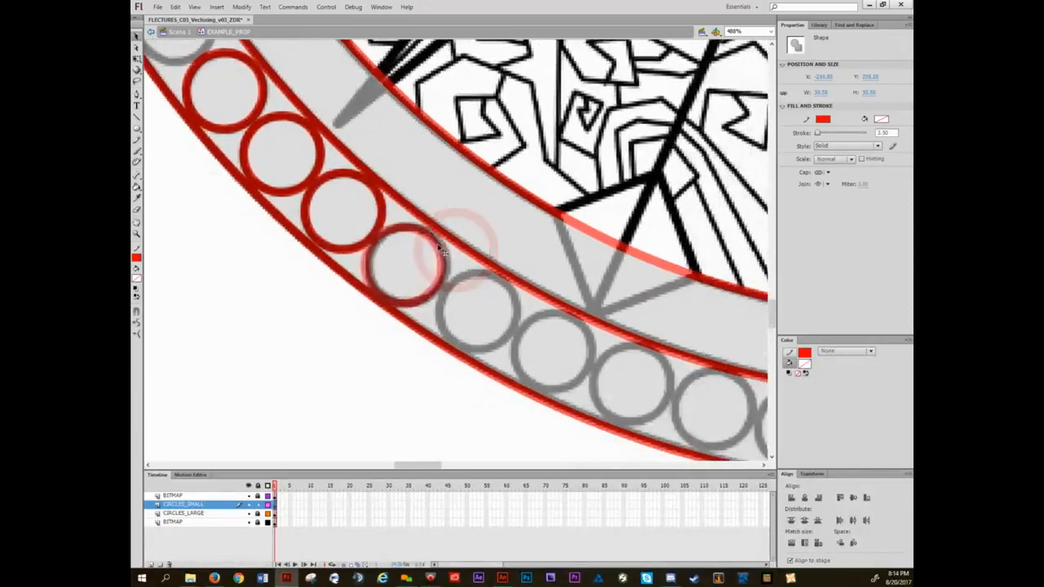
pyautogui.press('space')
pyautogui.moveTo(529, 322); pyautogui.dragTo(419, 266)
pyautogui.hotkey('ctrl', 'v')
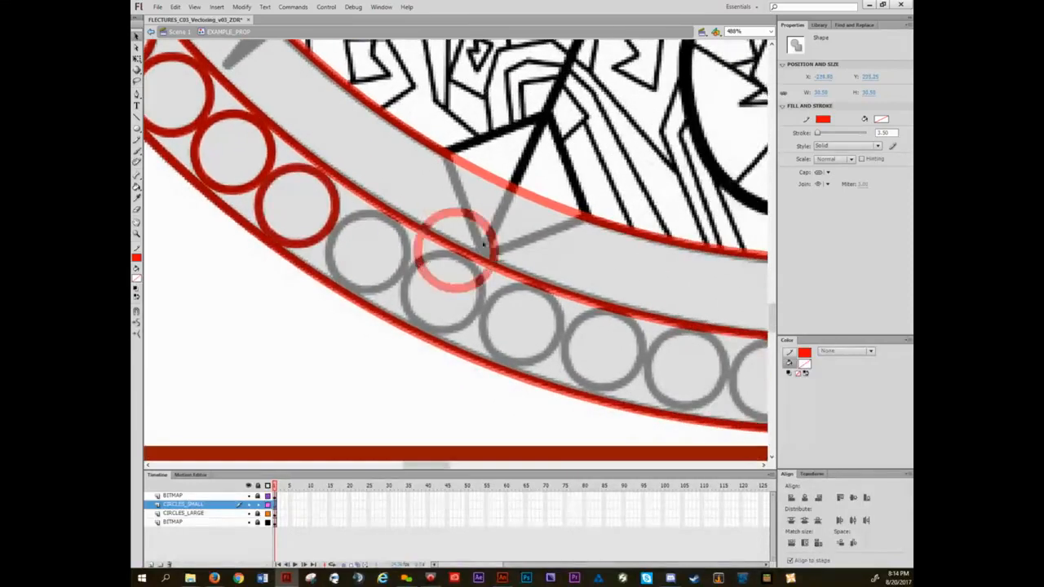
pyautogui.moveTo(488, 233); pyautogui.dragTo(405, 235)
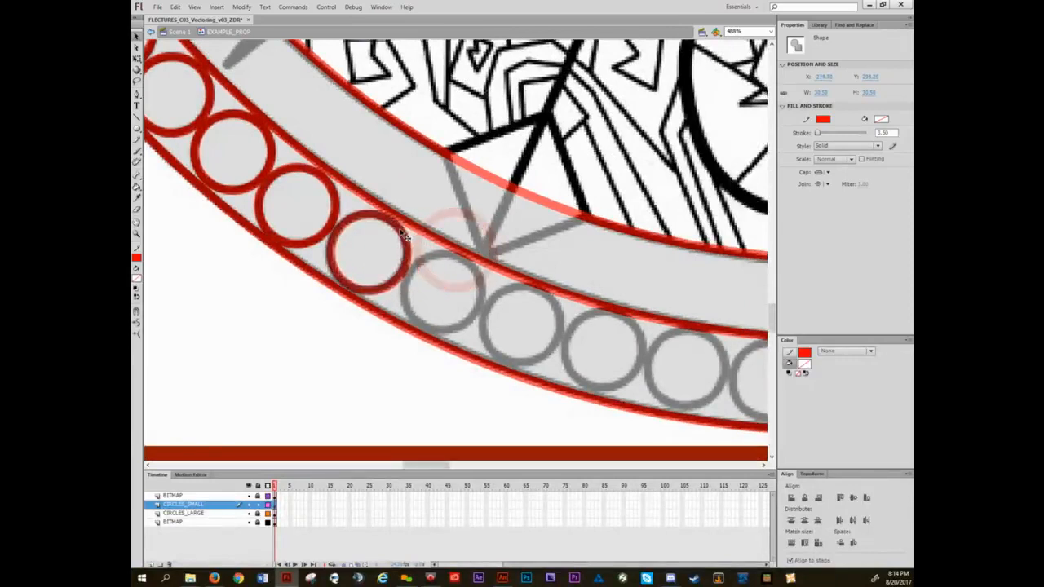
pyautogui.hotkey('ctrl', 'v')
pyautogui.moveTo(493, 231); pyautogui.dragTo(478, 272)
pyautogui.press('space')
pyautogui.moveTo(523, 307); pyautogui.dragTo(458, 259)
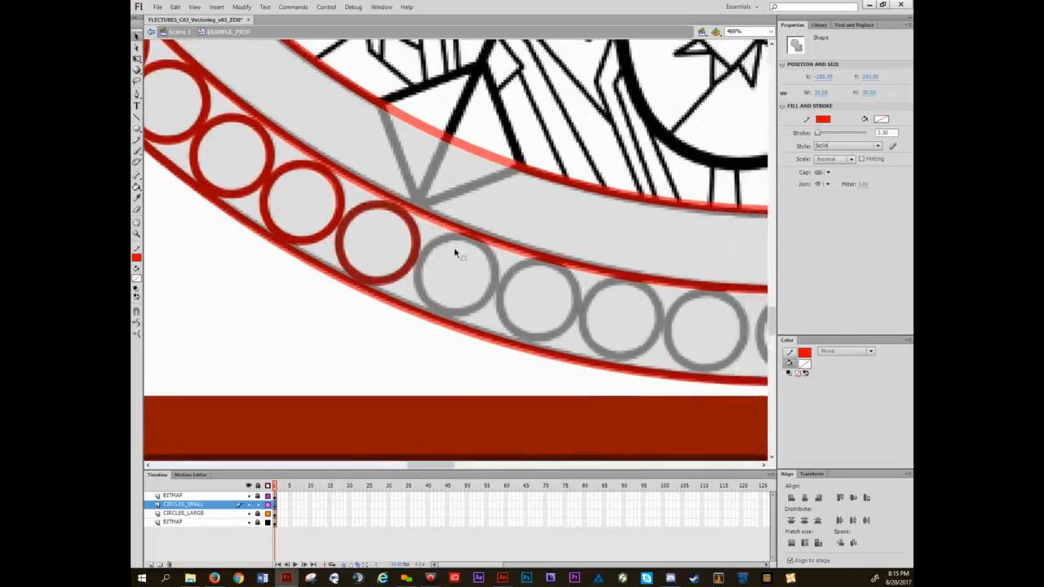
pyautogui.hotkey('ctrl', 'v')
pyautogui.moveTo(473, 220); pyautogui.dragTo(472, 244)
pyautogui.press('space')
pyautogui.moveTo(538, 300); pyautogui.dragTo(443, 262)
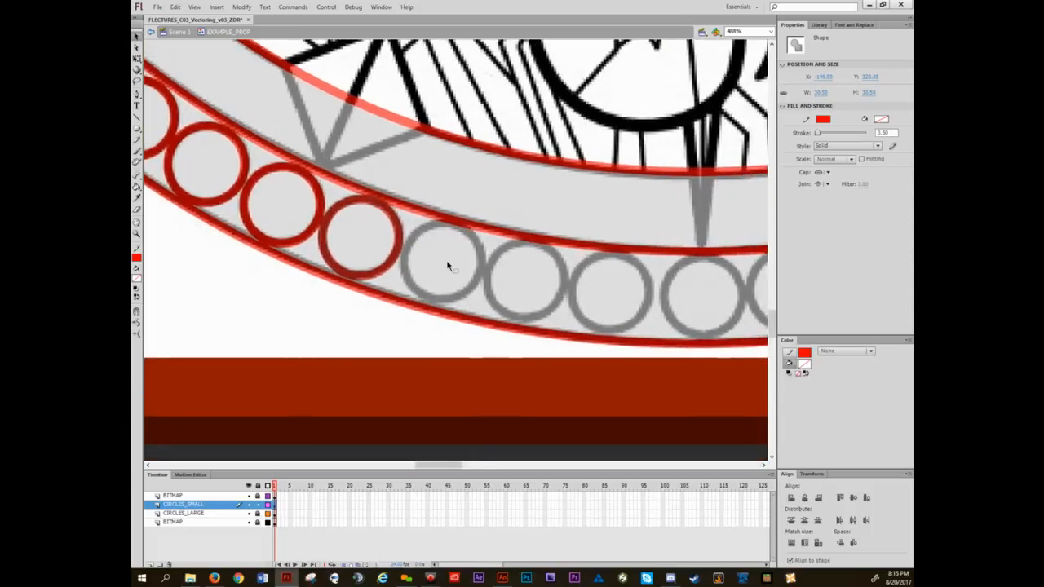
# - Place circle copies over the next four beads, up to and including the bottom-centre bead beneath the vertical spike
pyautogui.hotkey('ctrl', 'v')
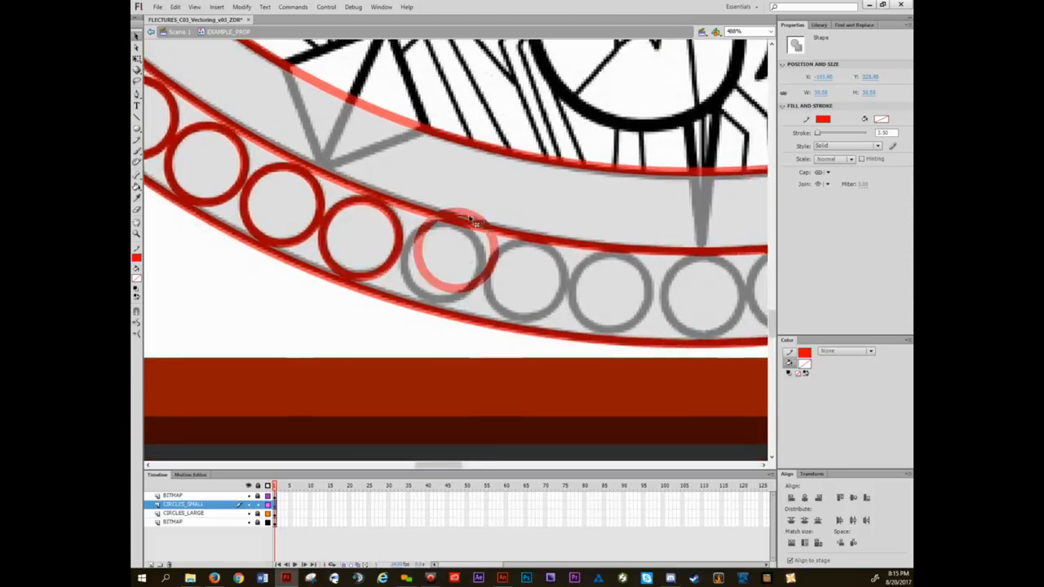
pyautogui.moveTo(473, 216)
pyautogui.mouseDown()
pyautogui.moveTo(460, 228)
pyautogui.moveTo(545, 253)
pyautogui.moveTo(443, 236)
pyautogui.moveTo(479, 228)
pyautogui.mouseUp()
pyautogui.hotkey('ctrl', 'v')
pyautogui.hotkey('ctrl', 'v')
pyautogui.moveTo(561, 256); pyautogui.dragTo(505, 260)
pyautogui.hotkey('ctrl', 'v')
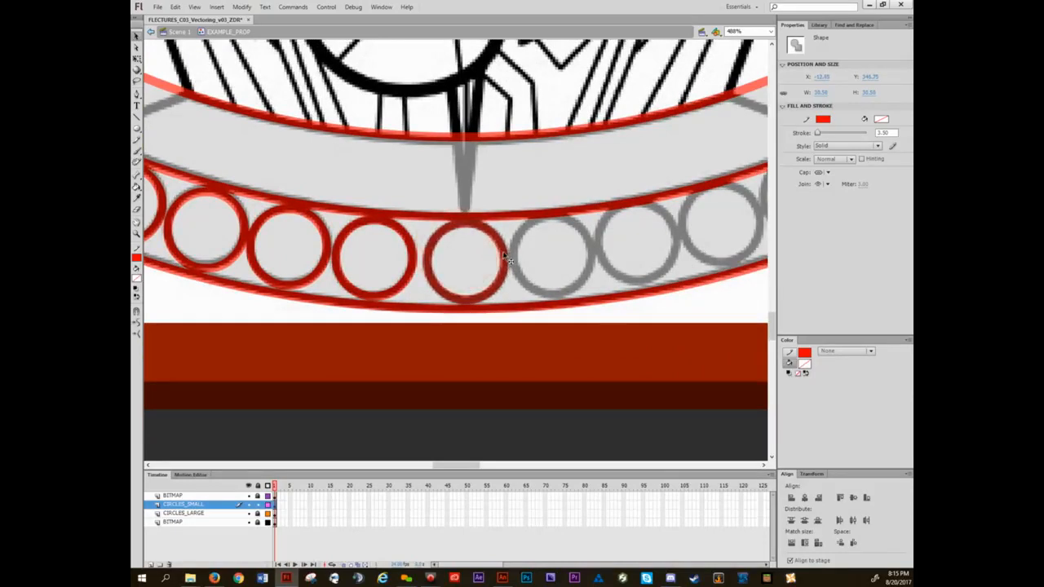
# - Cover the first five beads to the right of the bottom-centre bead with pasted circle copies
pyautogui.moveTo(565, 276); pyautogui.dragTo(462, 261)
pyautogui.hotkey('ctrl', 'v')
pyautogui.hotkey('ctrl', 'v')
pyautogui.hotkey('ctrl', 'v')
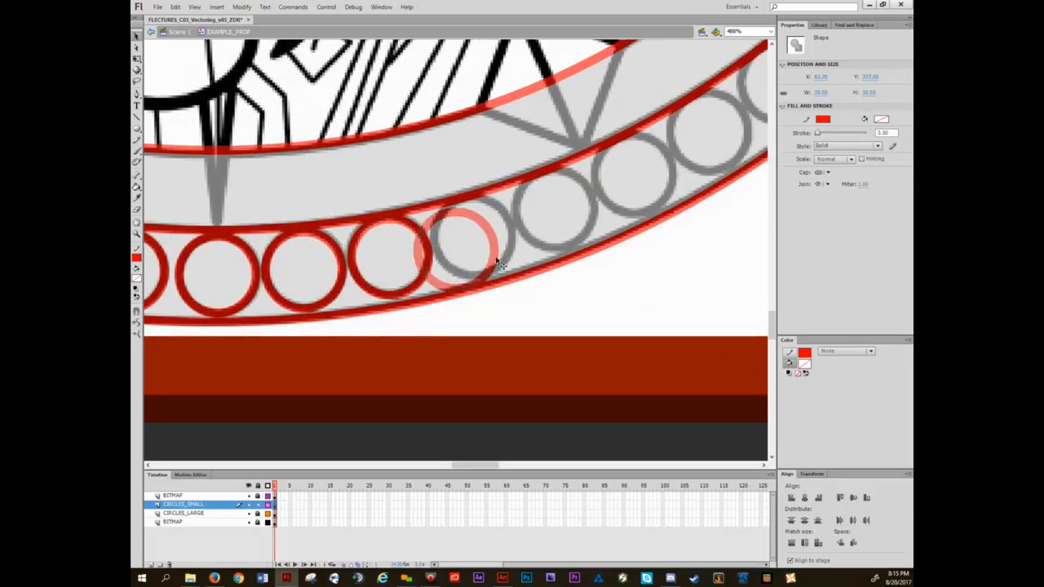
pyautogui.moveTo(557, 206); pyautogui.dragTo(472, 237)
pyautogui.hotkey('ctrl', 'v')
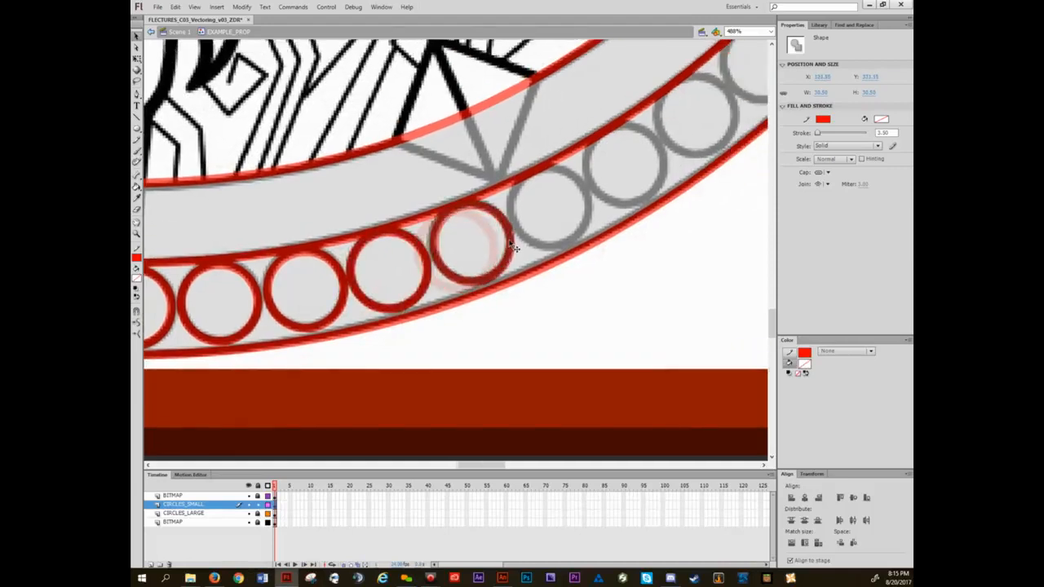
pyautogui.moveTo(513, 246); pyautogui.dragTo(471, 268)
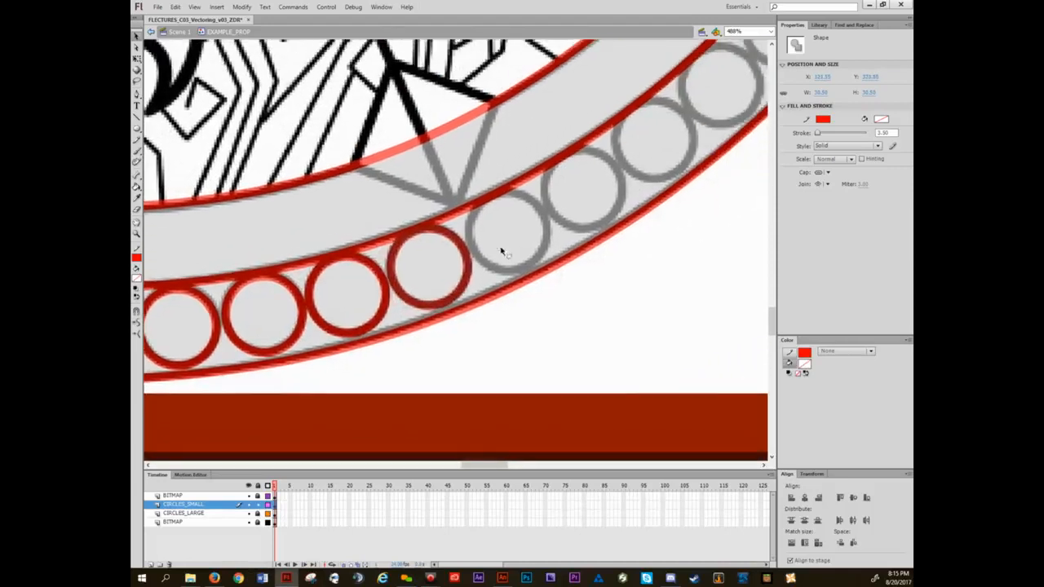
pyautogui.hotkey('ctrl', 'v')
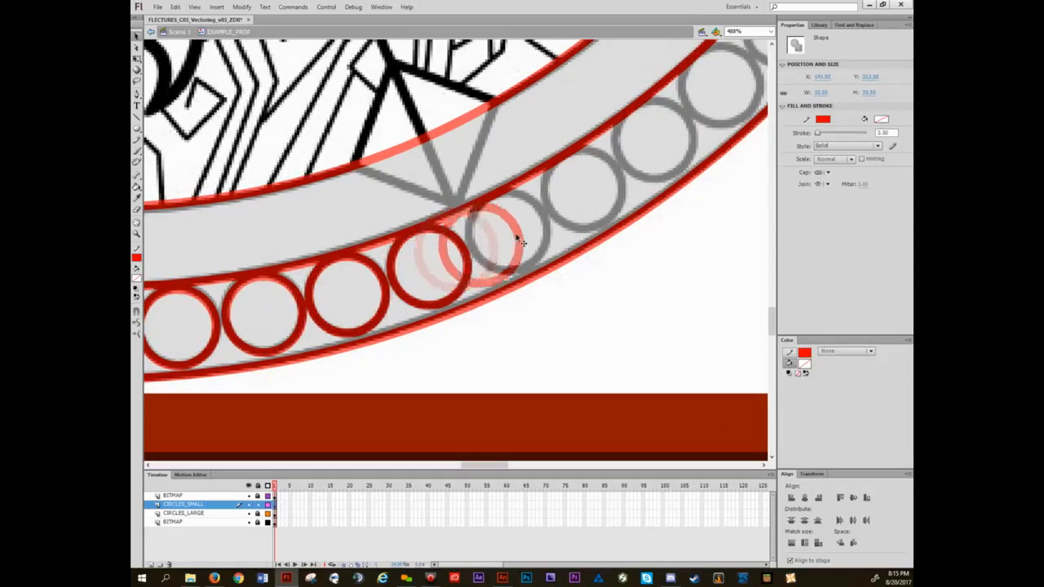
pyautogui.moveTo(516, 237); pyautogui.dragTo(544, 223)
# - Fit circle copies over the next four beads up the lower-right arc, as far as the tip of the diagonal spike
pyautogui.moveTo(560, 217); pyautogui.dragTo(466, 263)
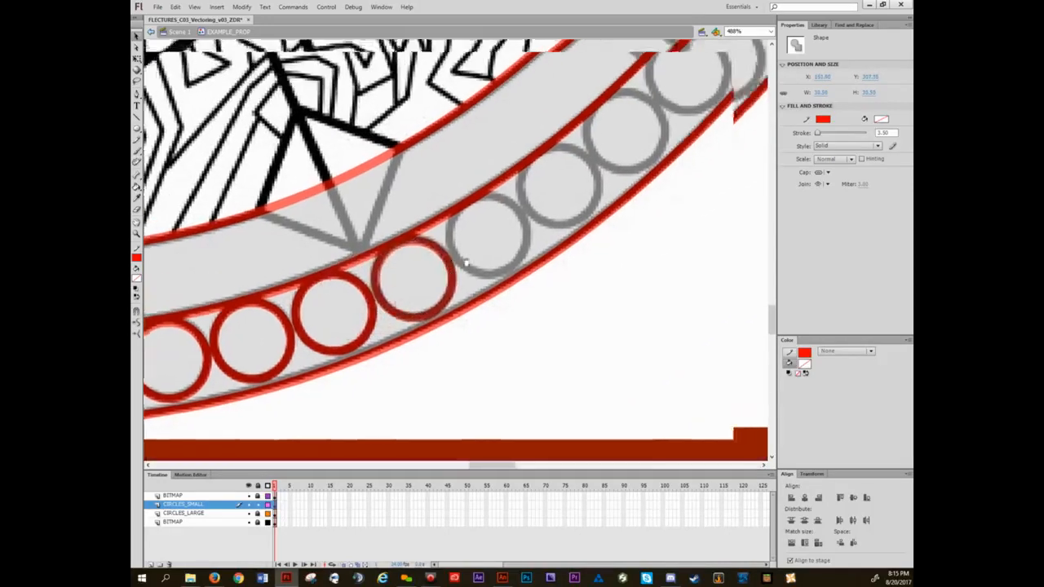
pyautogui.hotkey('ctrl', 'v')
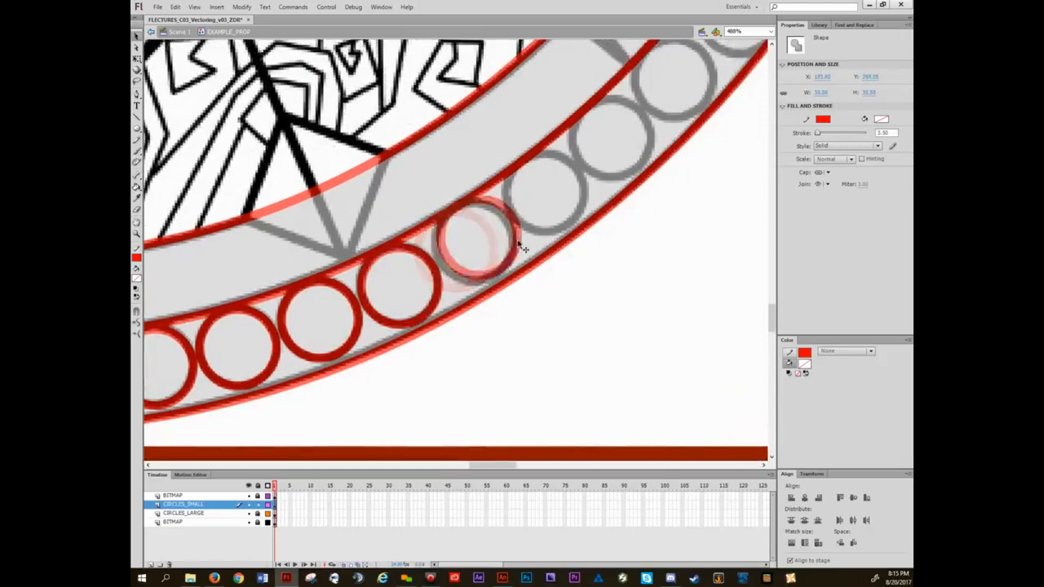
pyautogui.moveTo(523, 248); pyautogui.dragTo(516, 255)
pyautogui.moveTo(525, 218); pyautogui.dragTo(515, 258)
pyautogui.hotkey('ctrl', 'v')
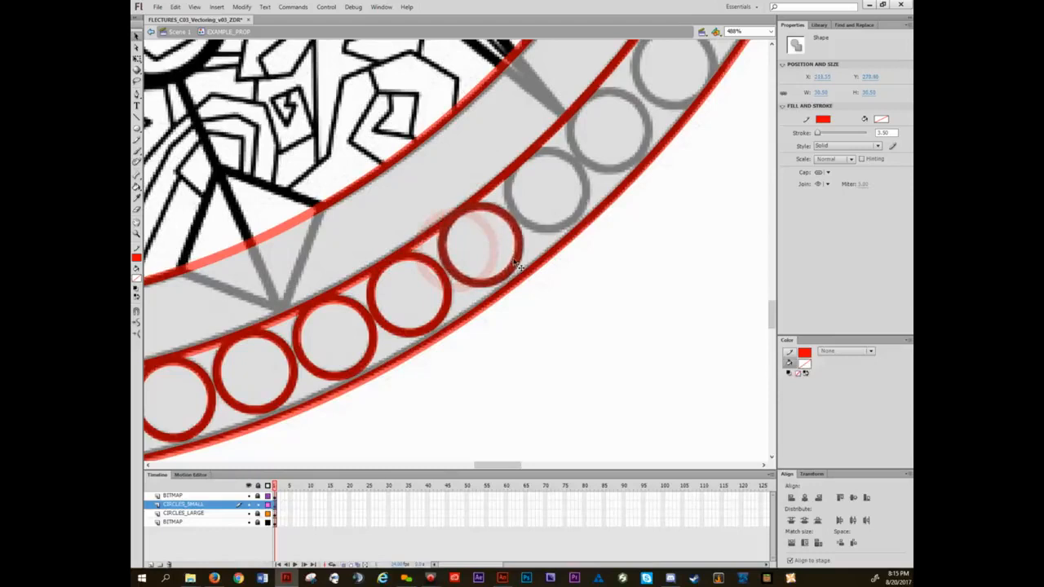
pyautogui.moveTo(536, 182); pyautogui.dragTo(562, 267)
pyautogui.hotkey('ctrl', 'v')
pyautogui.moveTo(597, 219); pyautogui.dragTo(528, 266)
pyautogui.hotkey('ctrl', 'v')
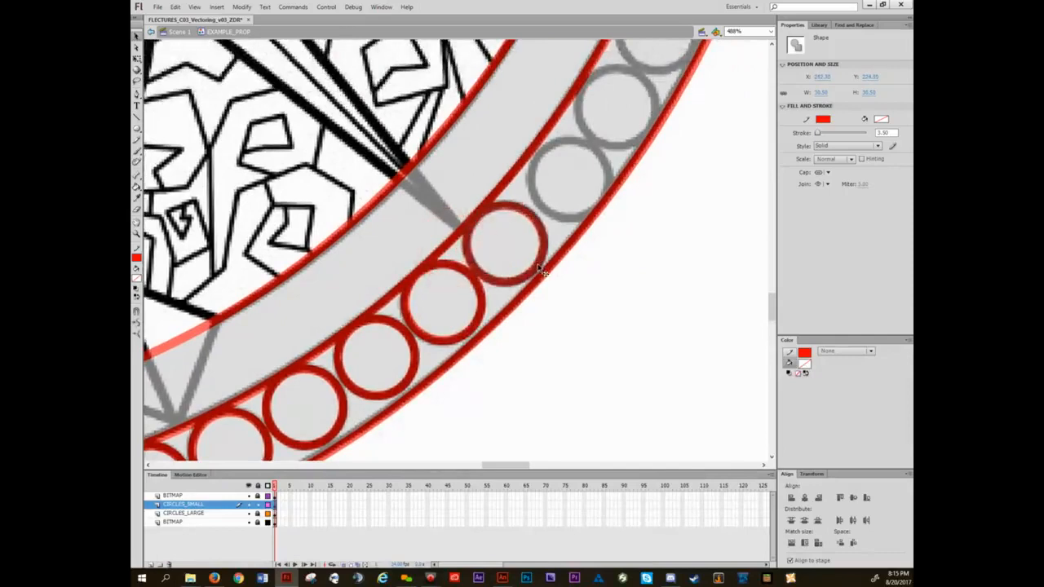
# - Place circle copies over the next five beads above the diagonal spike, where the lower-right arc steepens
pyautogui.moveTo(538, 181); pyautogui.dragTo(578, 240)
pyautogui.hotkey('ctrl', 'v')
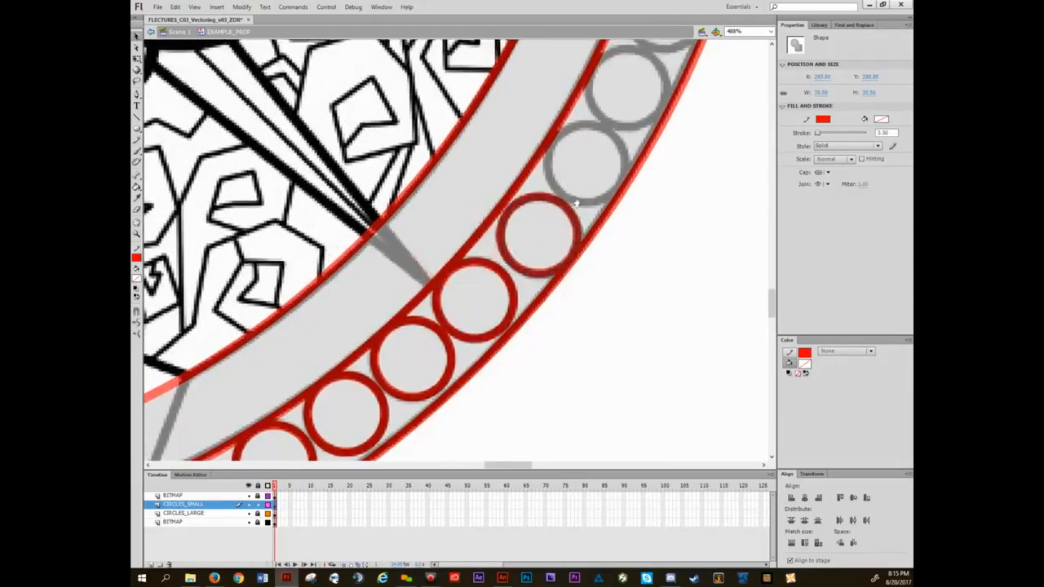
pyautogui.moveTo(577, 204); pyautogui.dragTo(516, 267)
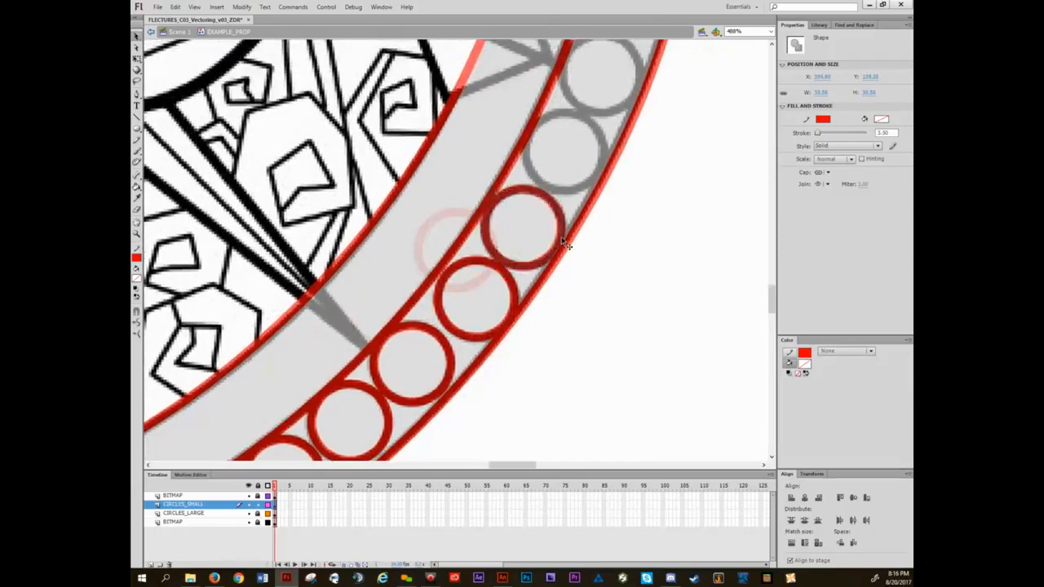
pyautogui.moveTo(566, 203); pyautogui.dragTo(514, 276)
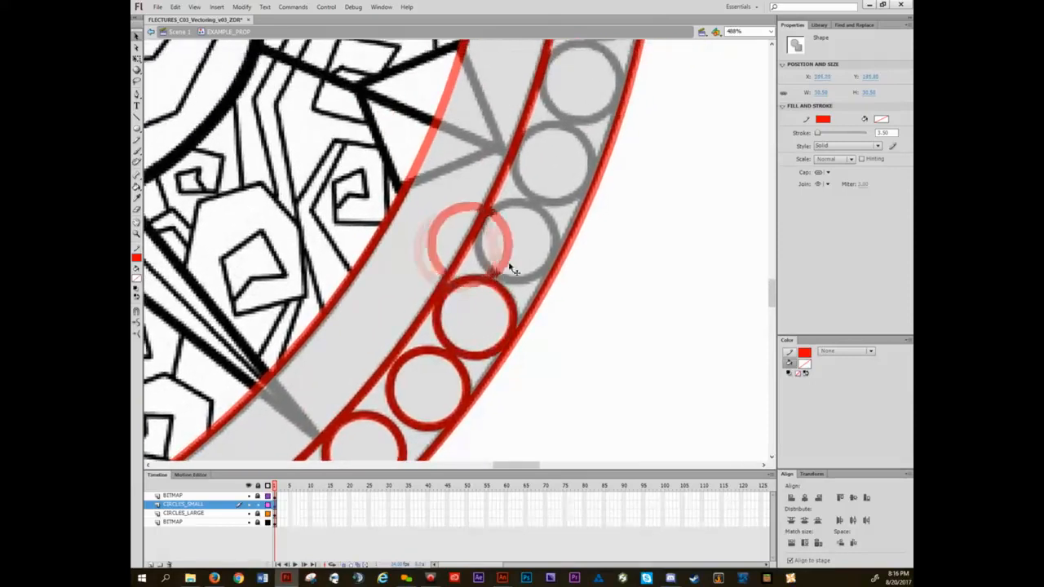
pyautogui.moveTo(552, 226); pyautogui.dragTo(482, 293)
pyautogui.hotkey('ctrl', 'v')
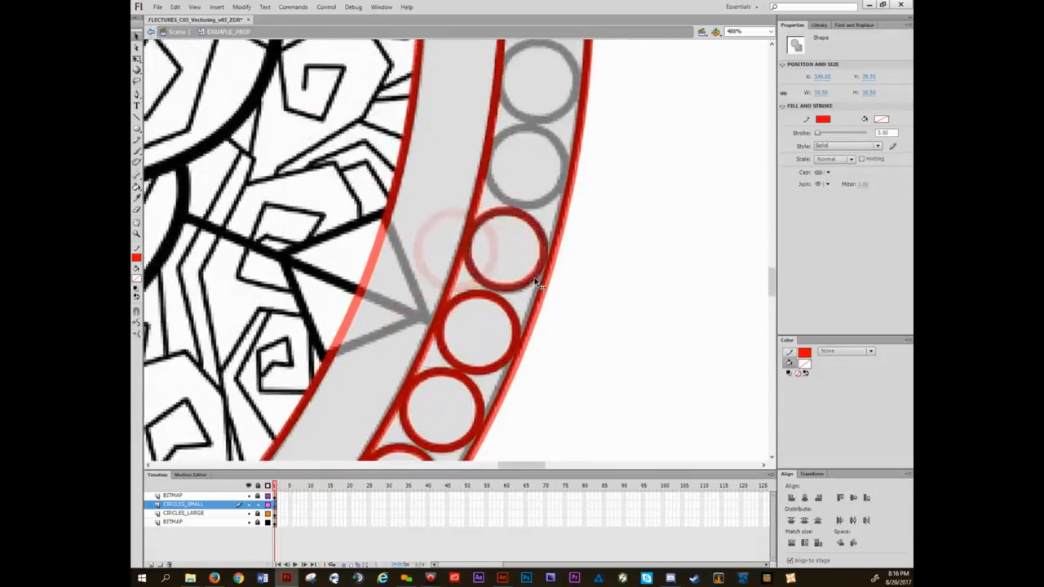
# - Cover the next five beads along the ring's rightmost stretch with circle copies, passing the horizontal spike
pyautogui.moveTo(540, 236); pyautogui.dragTo(502, 318)
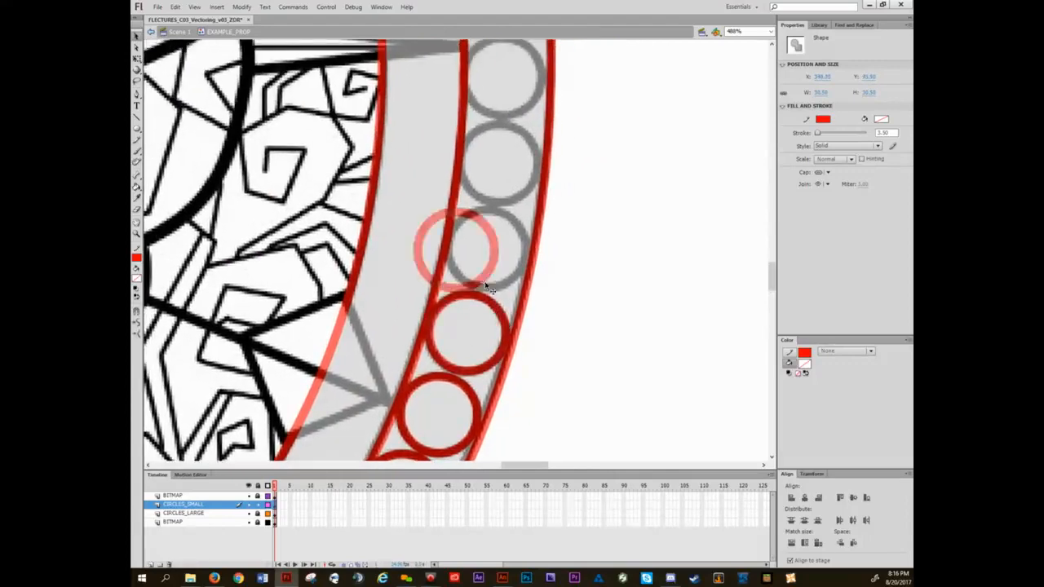
pyautogui.moveTo(522, 281); pyautogui.dragTo(461, 319)
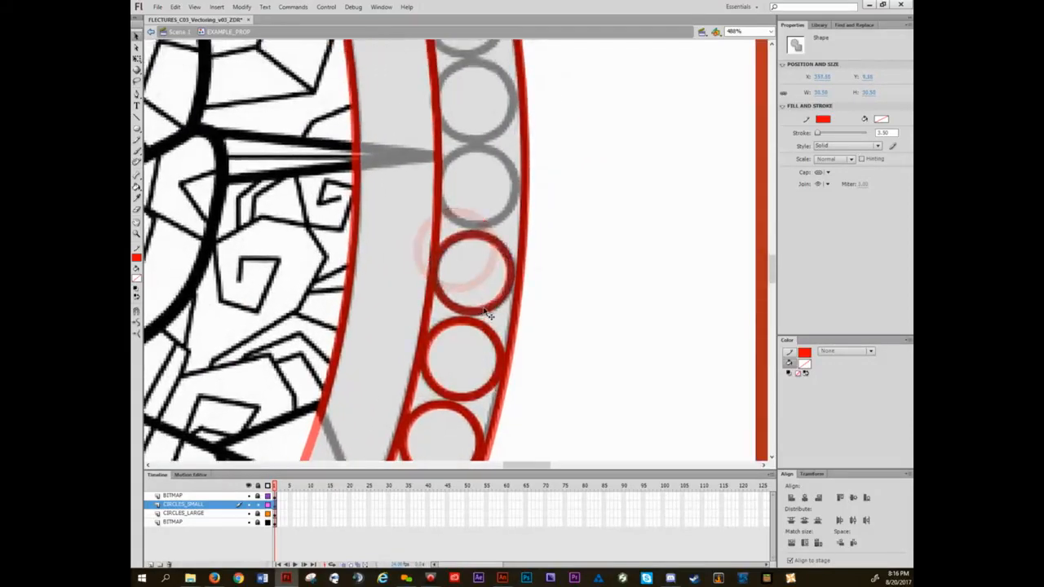
pyautogui.moveTo(478, 267); pyautogui.dragTo(488, 300)
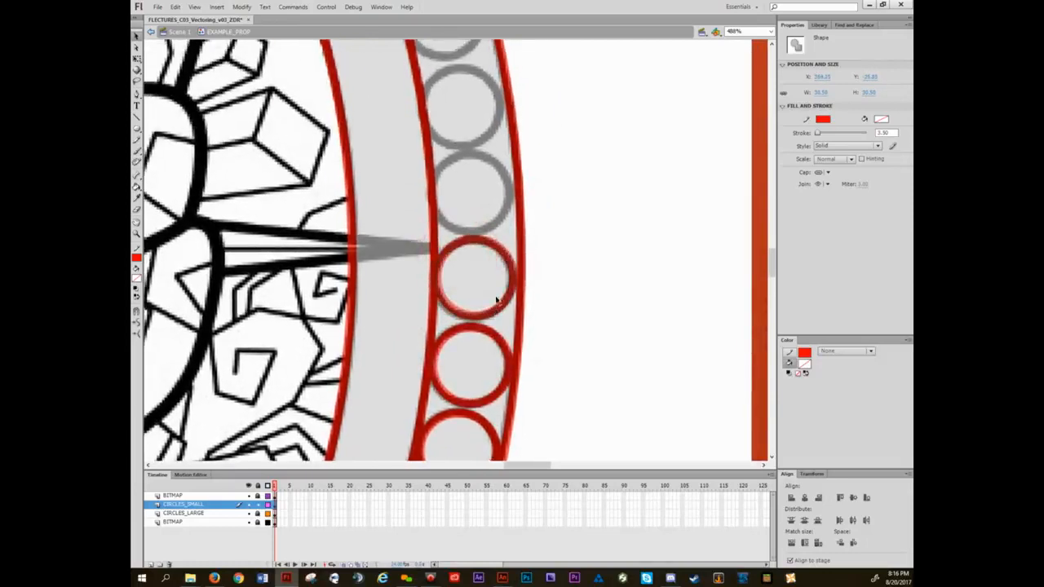
pyautogui.scroll(3, 489, 310)
pyautogui.moveTo(472, 282); pyautogui.dragTo(490, 290)
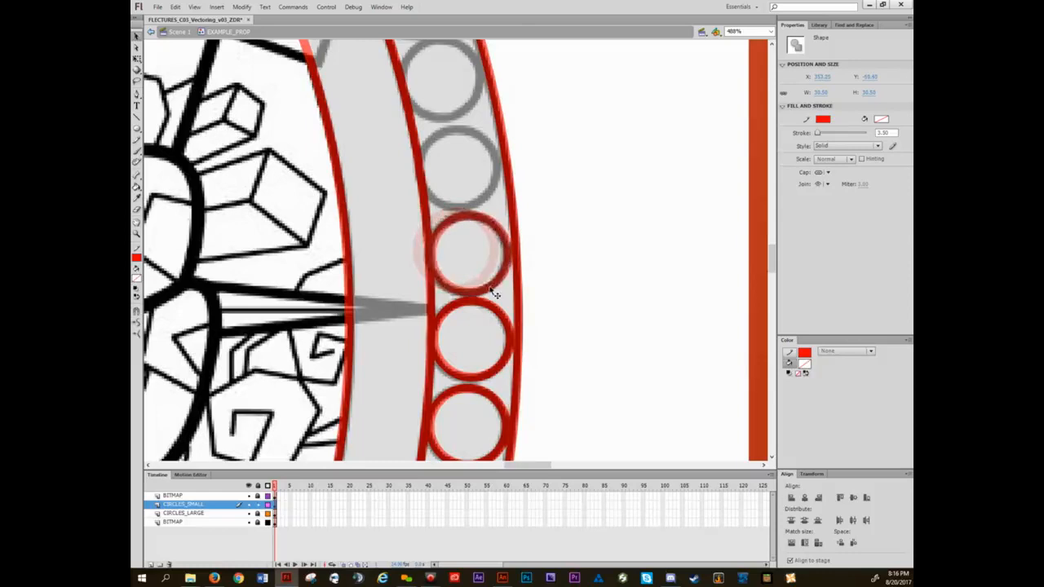
pyautogui.scroll(4, 469, 261)
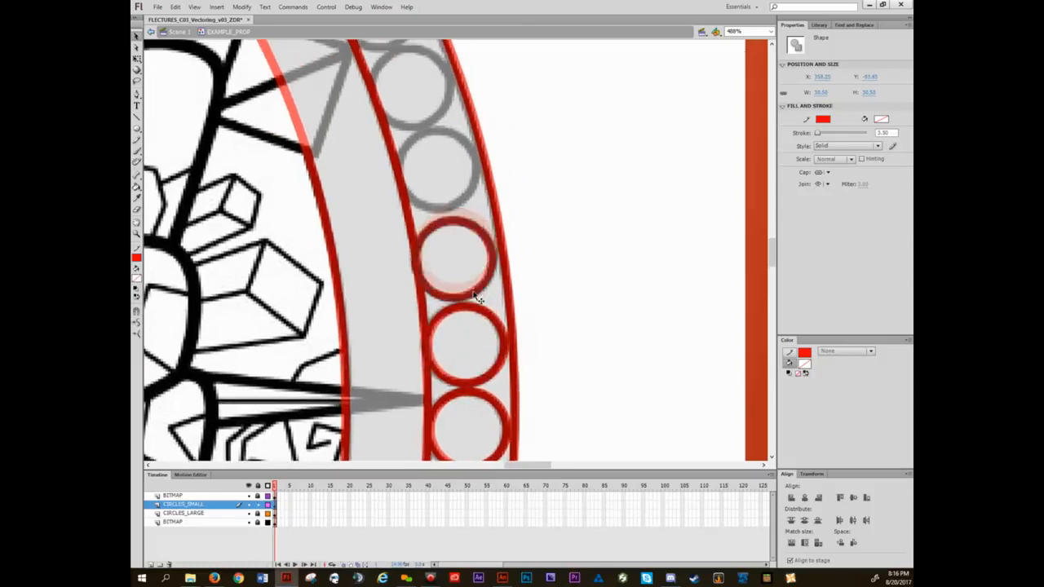
# - Fit circle copies over the next three beads where the ring starts curving inward above the horizontal spike
pyautogui.moveTo(456, 269); pyautogui.dragTo(463, 335)
pyautogui.moveTo(439, 355); pyautogui.dragTo(429, 278)
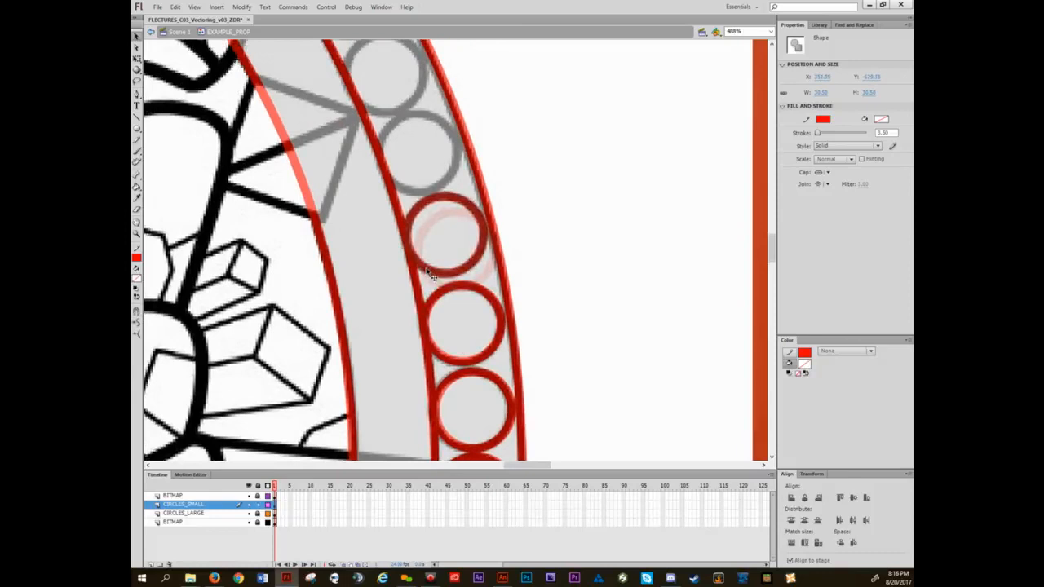
pyautogui.moveTo(408, 232); pyautogui.dragTo(432, 274)
pyautogui.hotkey('ctrl', 'v')
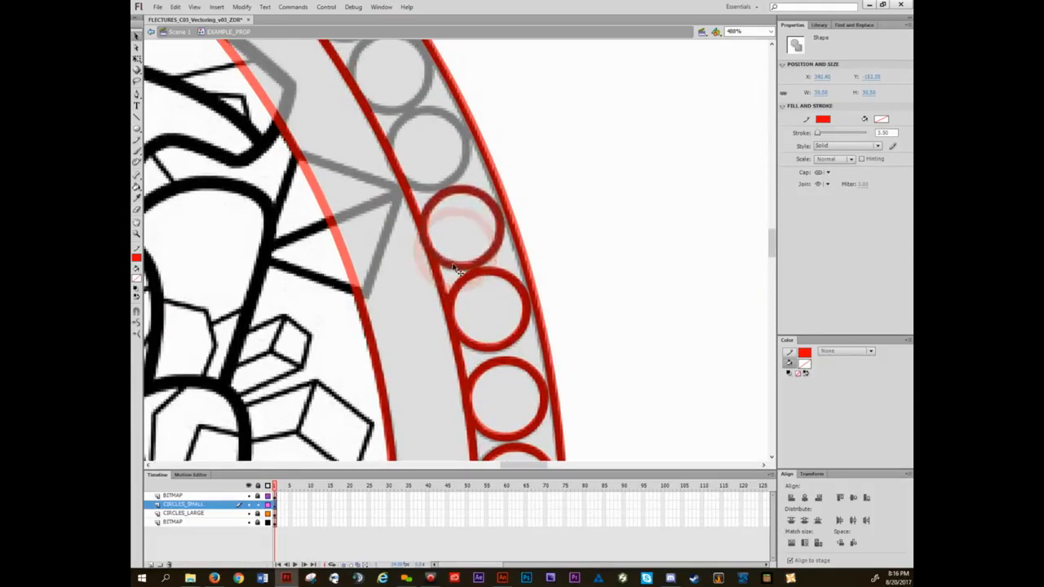
pyautogui.moveTo(424, 228); pyautogui.dragTo(452, 314)
pyautogui.hotkey('ctrl', 'v')
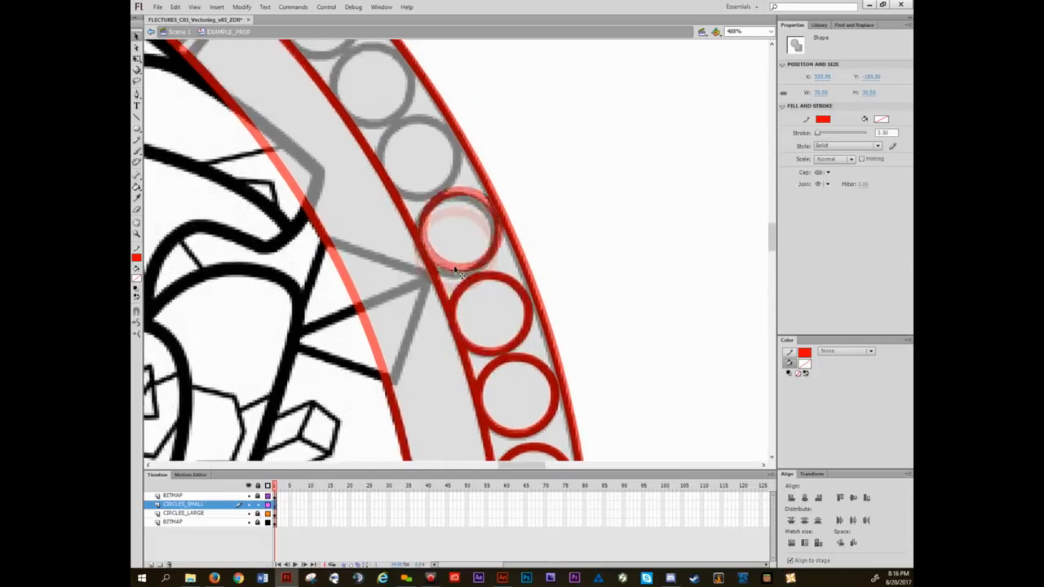
# - Place circle copies over the next four beads along the upper-right arc, nudging the last one into exact alignment
pyautogui.moveTo(427, 247); pyautogui.dragTo(461, 303)
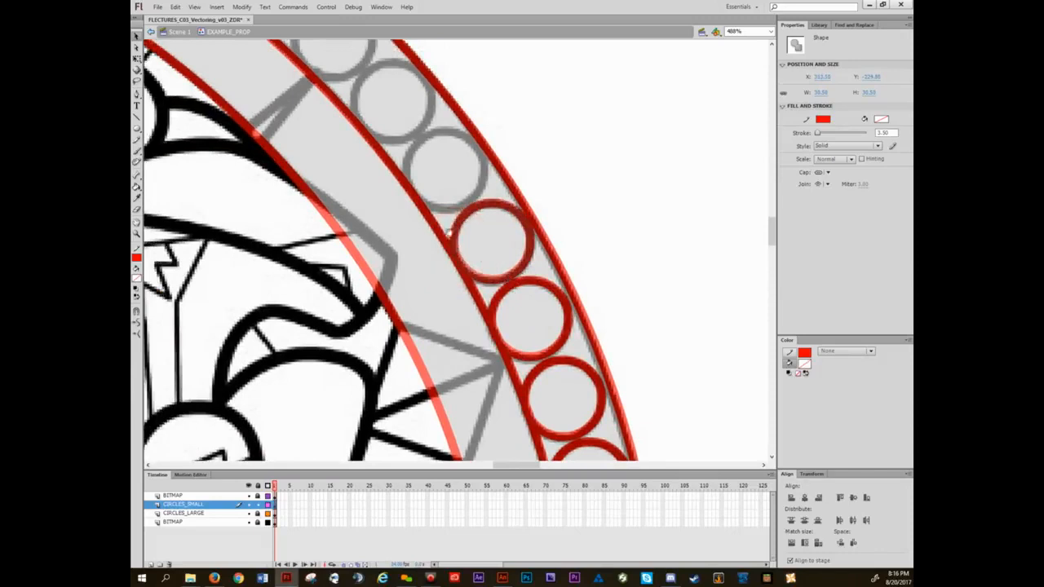
pyautogui.moveTo(448, 233); pyautogui.dragTo(480, 305)
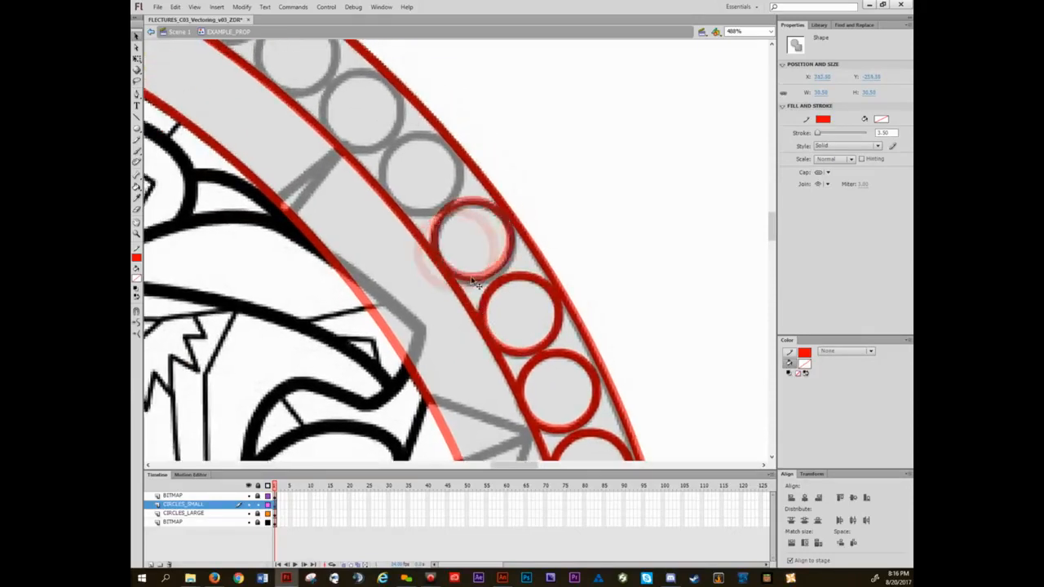
pyautogui.moveTo(420, 239); pyautogui.dragTo(475, 292)
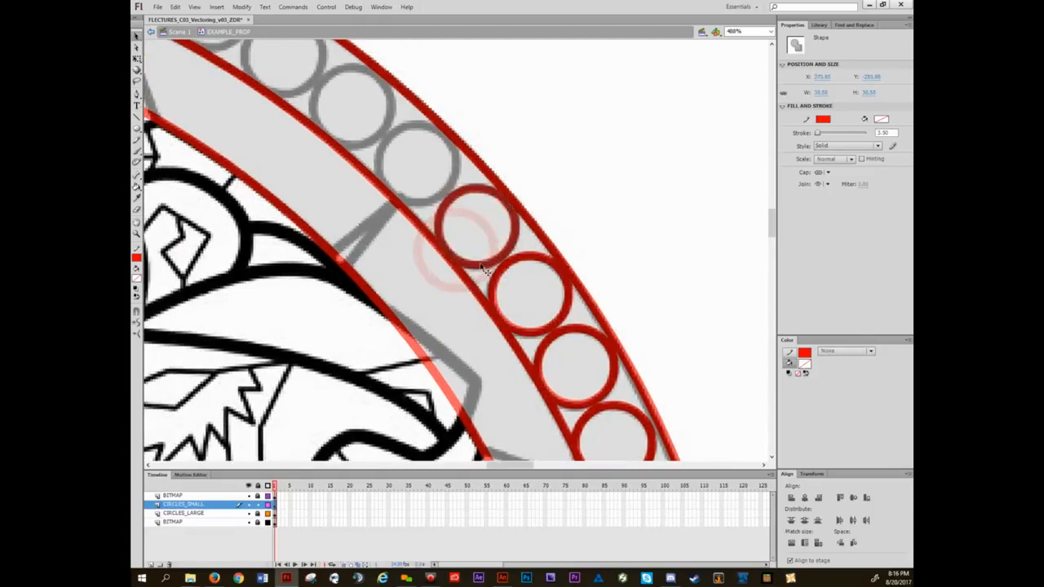
pyautogui.moveTo(434, 260); pyautogui.dragTo(479, 333)
pyautogui.hotkey('ctrl', 'v')
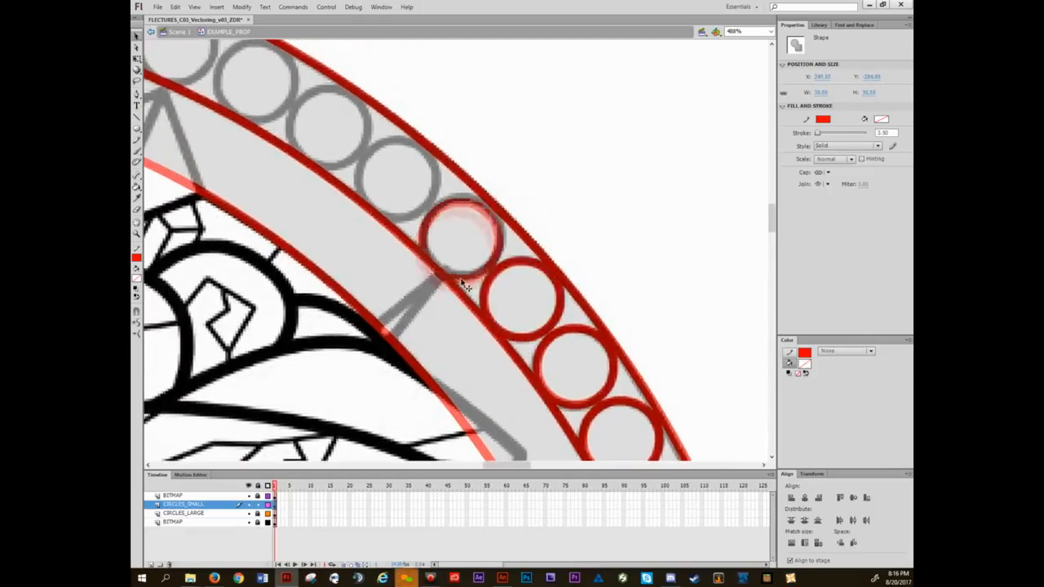
pyautogui.press('Up')
pyautogui.press('Right')
pyautogui.press('Right')
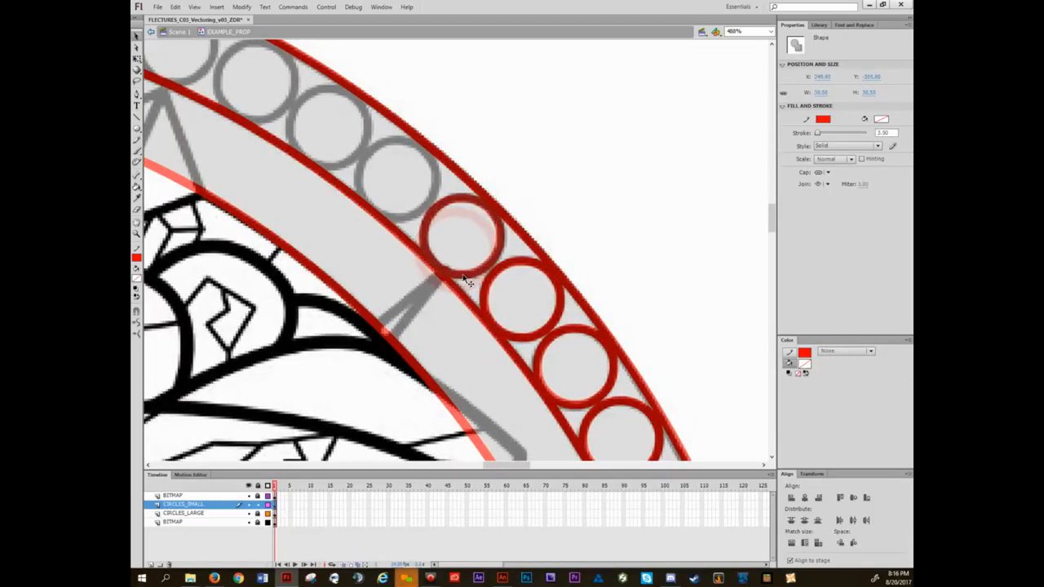
# - Place circle copies over the next four beads along the upper-right arc, up to the tip of the triangular spike
pyautogui.moveTo(410, 252); pyautogui.dragTo(458, 307)
pyautogui.hotkey('ctrl', 'v')
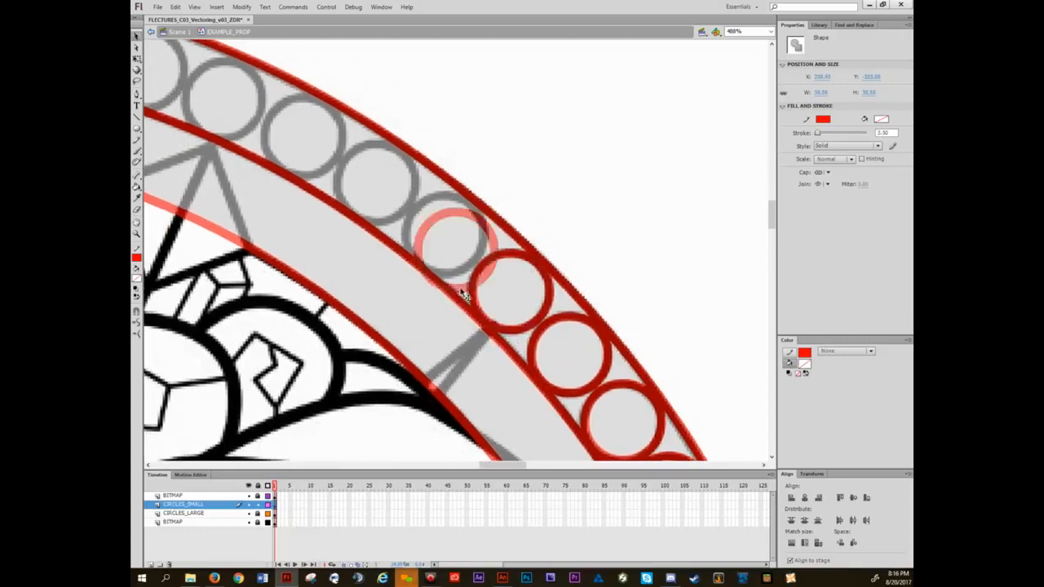
pyautogui.moveTo(376, 243); pyautogui.dragTo(455, 269)
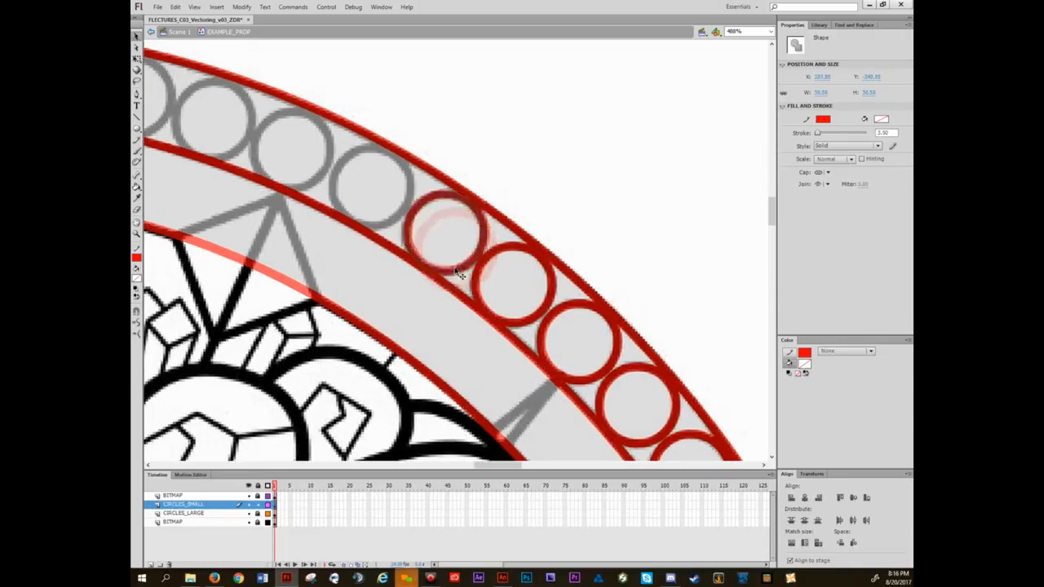
pyautogui.moveTo(352, 254); pyautogui.dragTo(452, 317)
pyautogui.hotkey('ctrl', 'v')
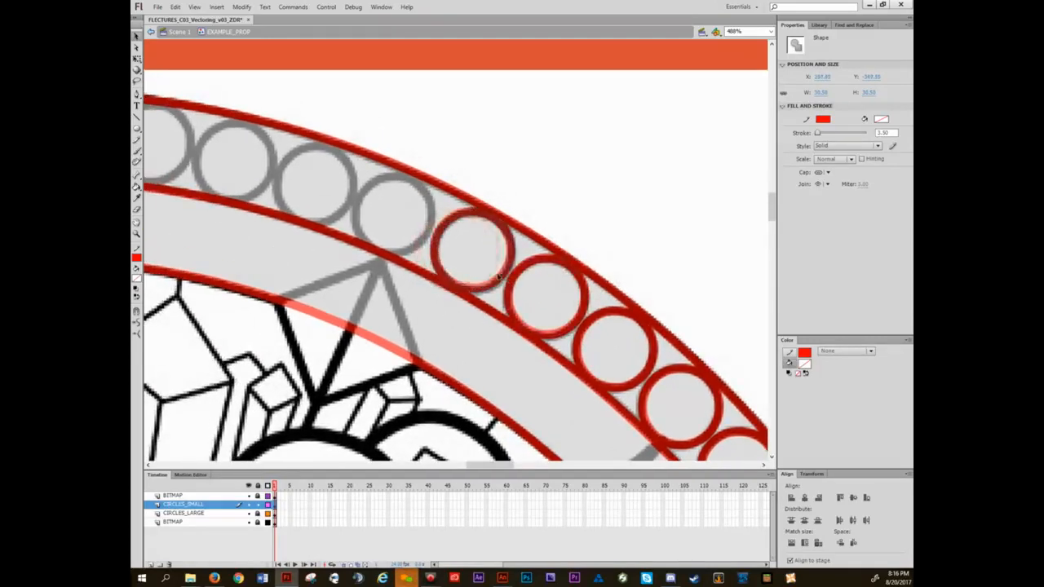
pyautogui.moveTo(385, 265); pyautogui.dragTo(507, 283)
pyautogui.hotkey('ctrl', 'v')
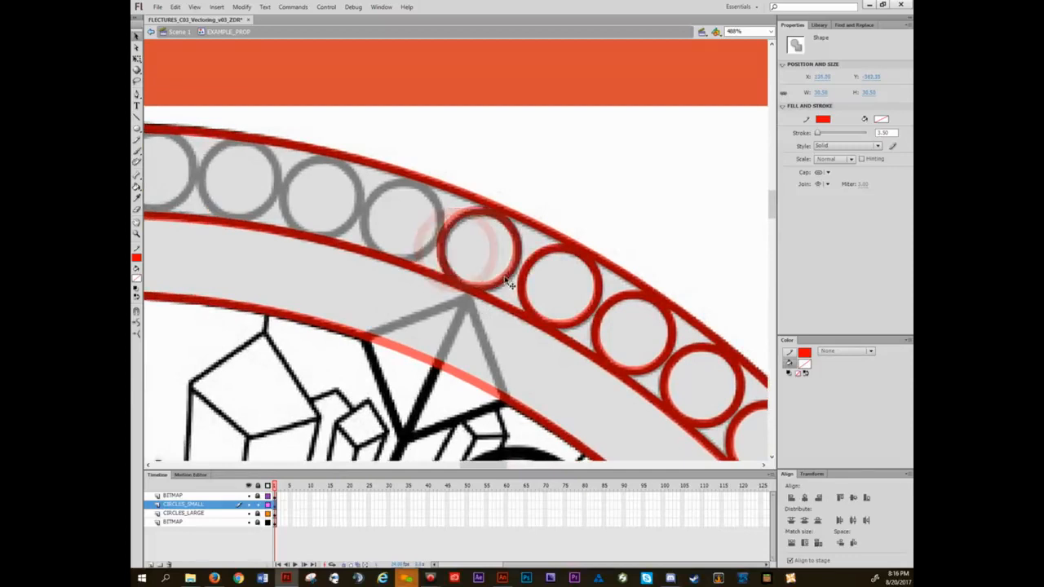
# - Cover the next three beads beyond the upper-right triangular spike with circle copies, approaching the ring's top
pyautogui.moveTo(432, 271); pyautogui.dragTo(490, 295)
pyautogui.hotkey('ctrl', 'v')
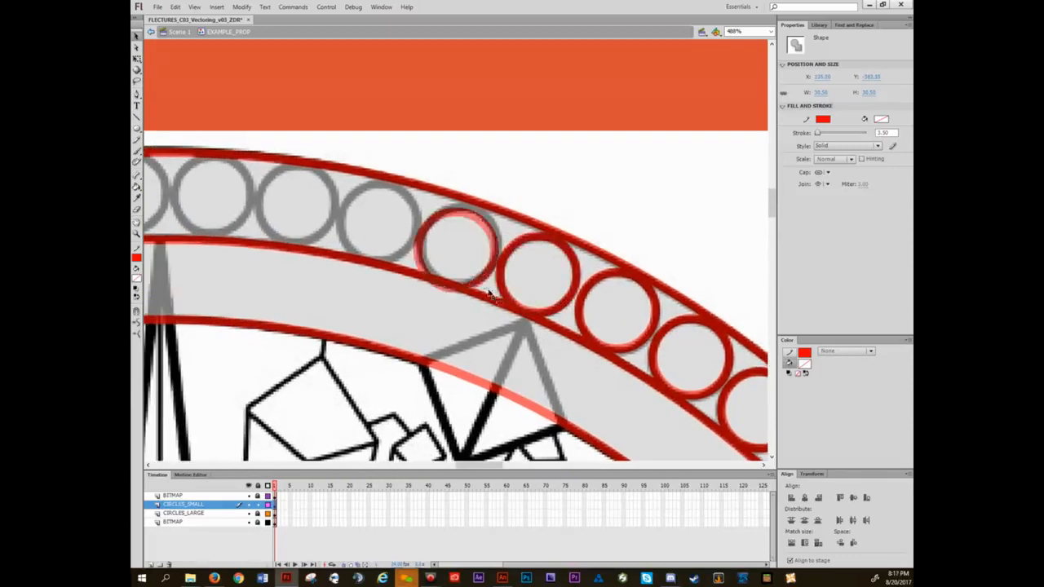
pyautogui.moveTo(382, 272); pyautogui.dragTo(492, 286)
pyautogui.hotkey('ctrl', 'v')
pyautogui.moveTo(393, 265); pyautogui.dragTo(487, 295)
pyautogui.hotkey('ctrl', 'v')
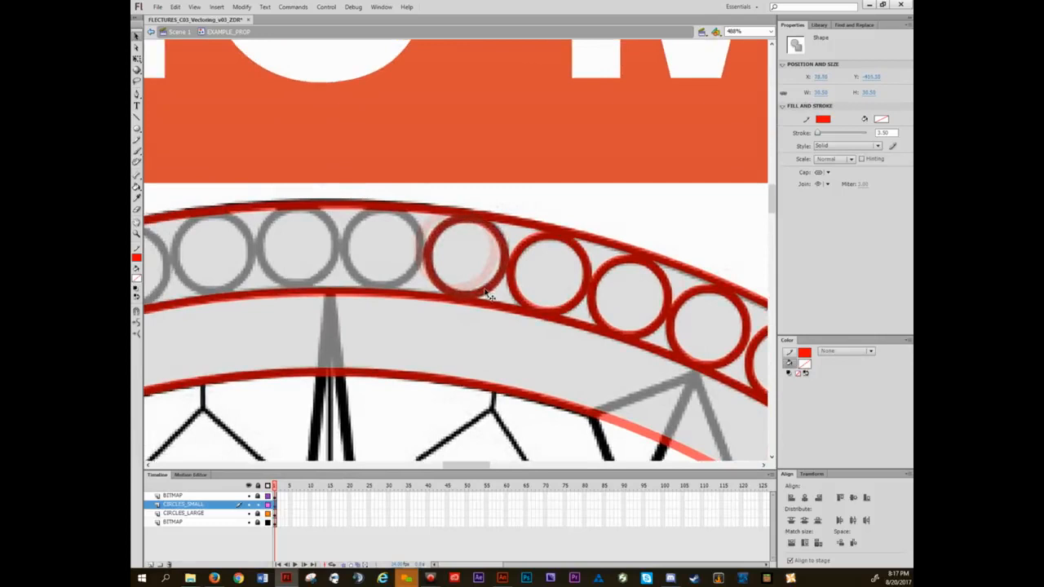
# - Fit circle copies over the next four beads across the ring's top, passing the vertical spike
pyautogui.moveTo(363, 289)
pyautogui.mouseDown()
pyautogui.moveTo(482, 306)
pyautogui.moveTo(371, 297)
pyautogui.mouseUp()
pyautogui.hotkey('ctrl', 'v')
pyautogui.hotkey('ctrl', 'v')
pyautogui.moveTo(299, 312); pyautogui.dragTo(497, 321)
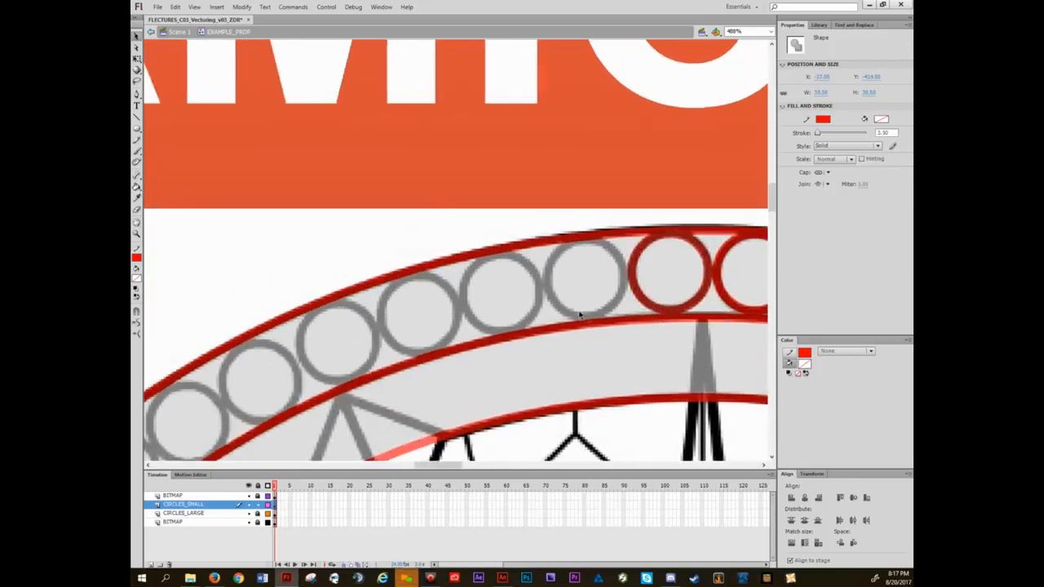
pyautogui.hotkey('ctrl', 'v')
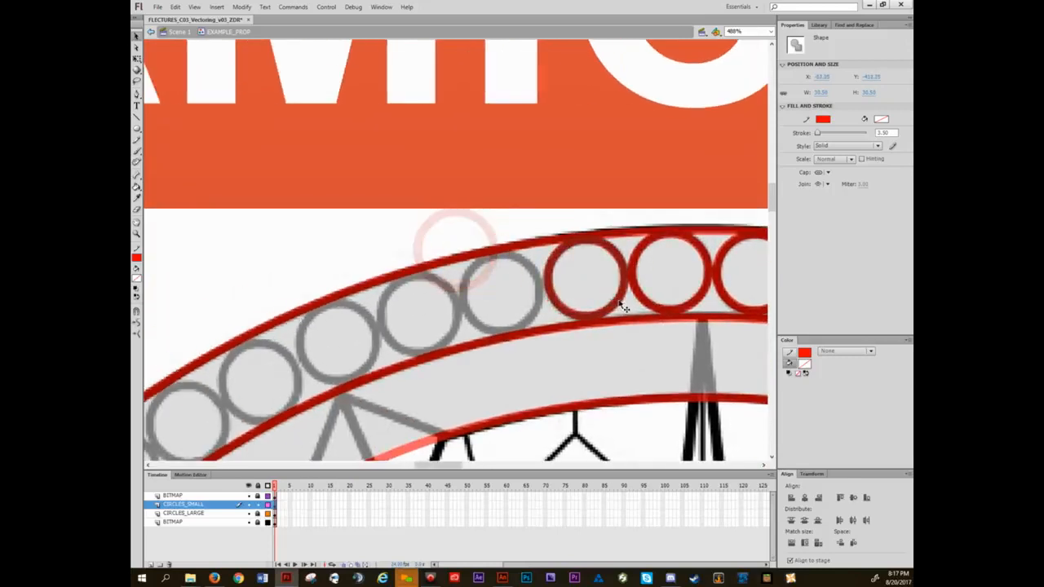
pyautogui.moveTo(494, 275); pyautogui.dragTo(538, 318)
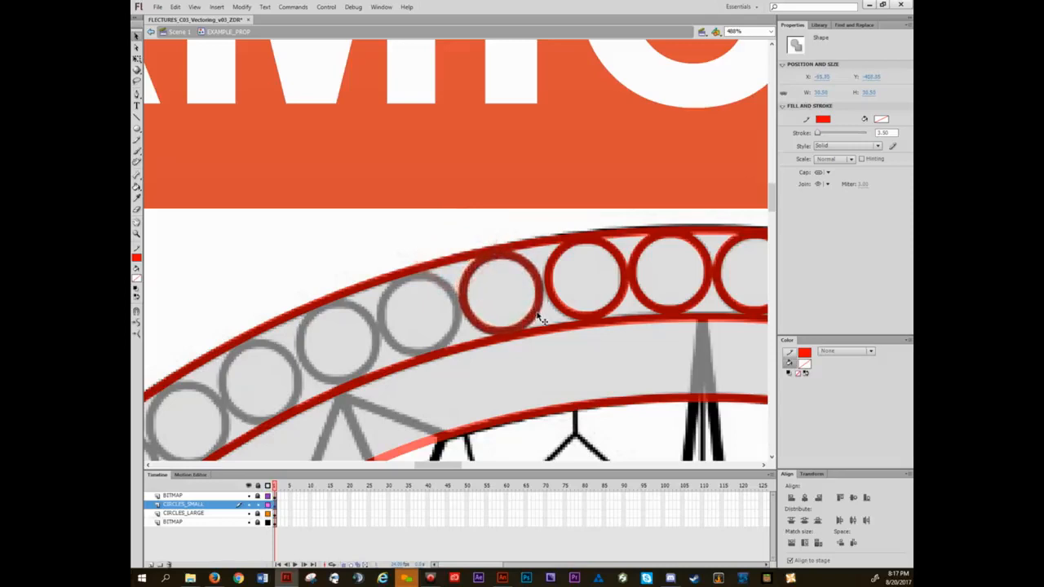
# - Place circle copies over the next four beads on the upper-left arc, continuing past the triangular spike there
pyautogui.hotkey('ctrl', 'v')
pyautogui.moveTo(473, 290); pyautogui.dragTo(439, 351)
pyautogui.moveTo(406, 359); pyautogui.dragTo(556, 274)
pyautogui.hotkey('ctrl', 'v')
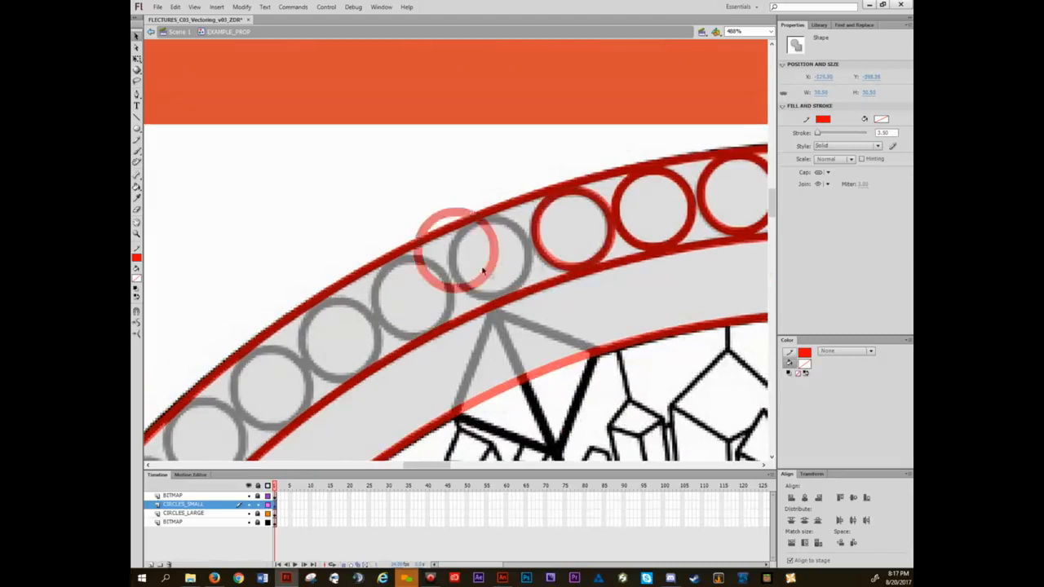
pyautogui.moveTo(491, 279); pyautogui.dragTo(522, 283)
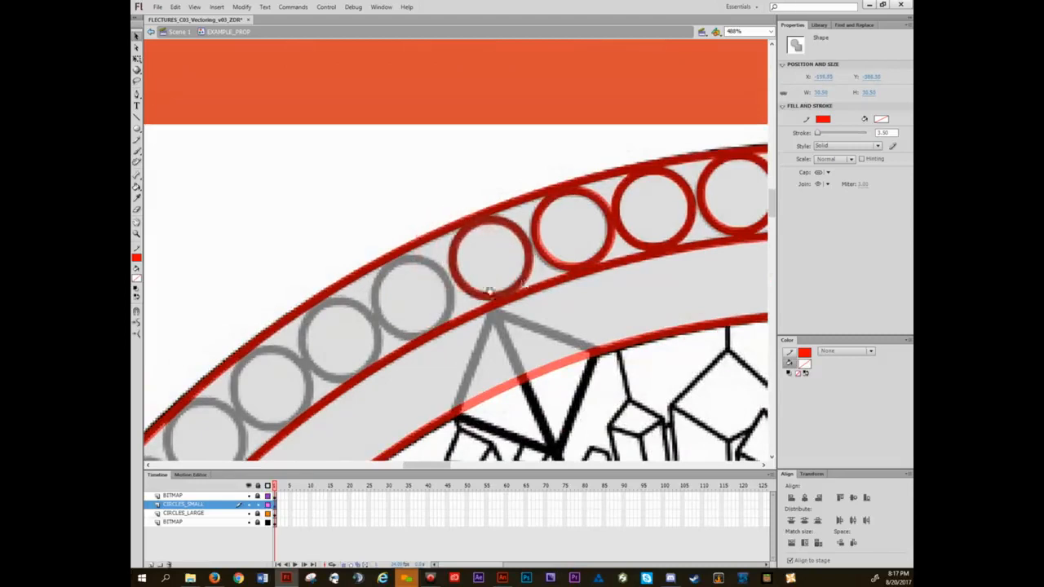
pyautogui.moveTo(394, 349); pyautogui.dragTo(506, 264)
pyautogui.hotkey('ctrl', 'v')
pyautogui.hotkey('ctrl', 'v')
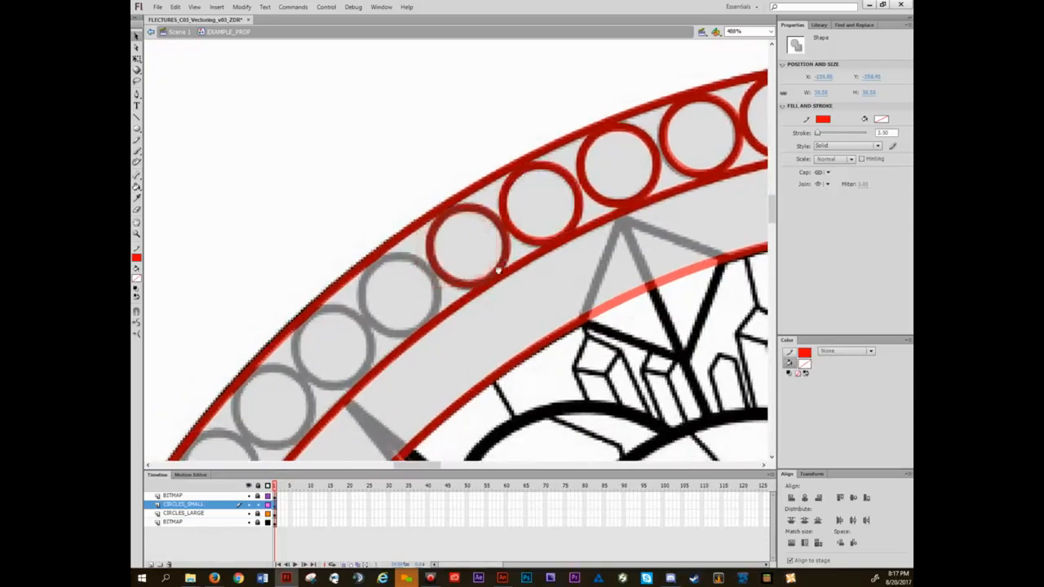
# - Cover the next four beads down the steepening upper-left arc with circle copies, passing the diagonal spike
pyautogui.moveTo(481, 300); pyautogui.dragTo(566, 225)
pyautogui.hotkey('ctrl', 'v')
pyautogui.moveTo(500, 268); pyautogui.dragTo(448, 266)
pyautogui.moveTo(417, 324); pyautogui.dragTo(563, 226)
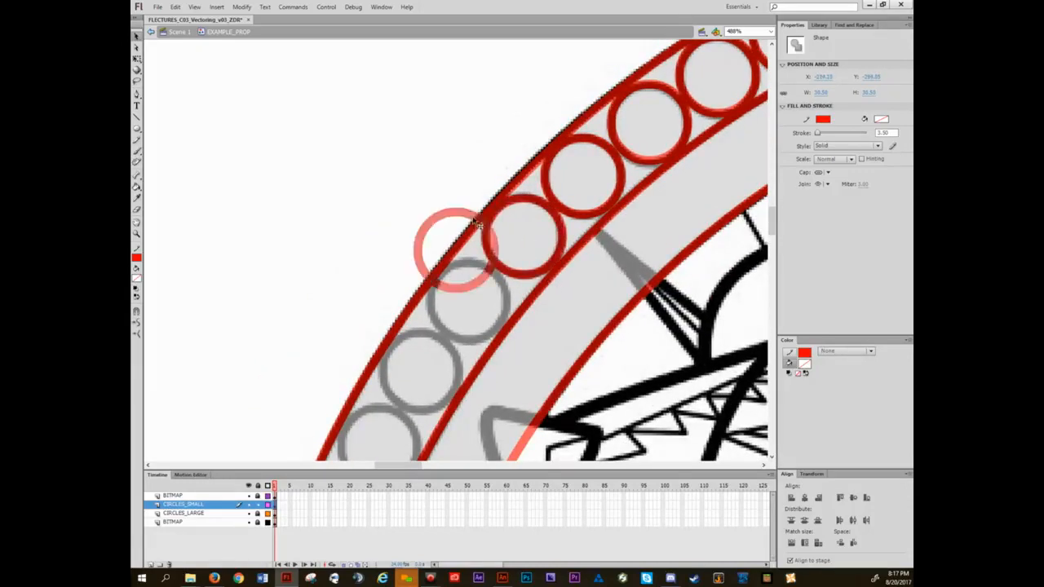
pyautogui.moveTo(478, 225); pyautogui.dragTo(488, 275)
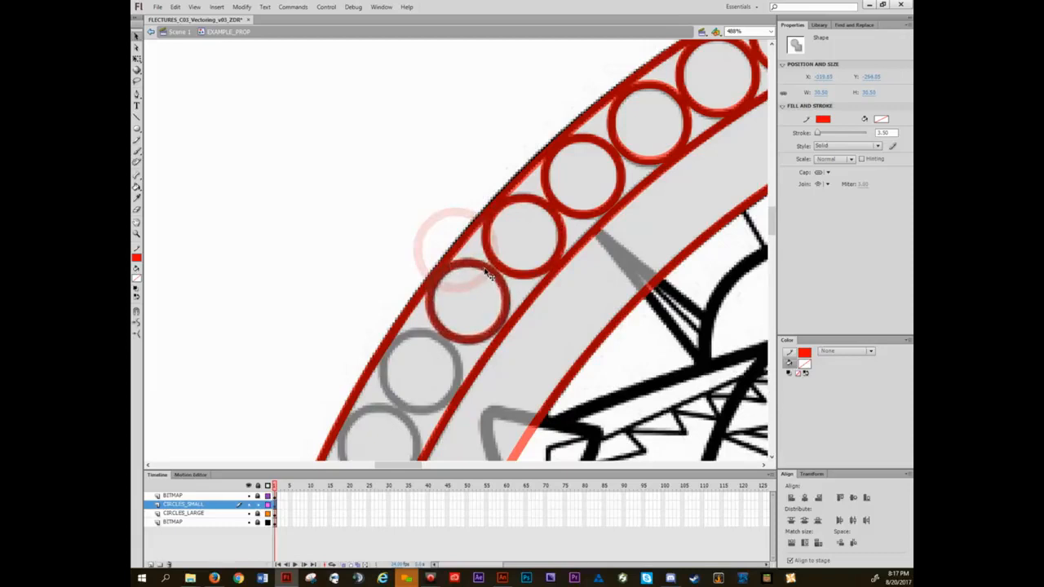
# - Fit circle copies over the next three beads on the ring's left side, down to the triangular spike's tip
pyautogui.moveTo(493, 314); pyautogui.dragTo(496, 193)
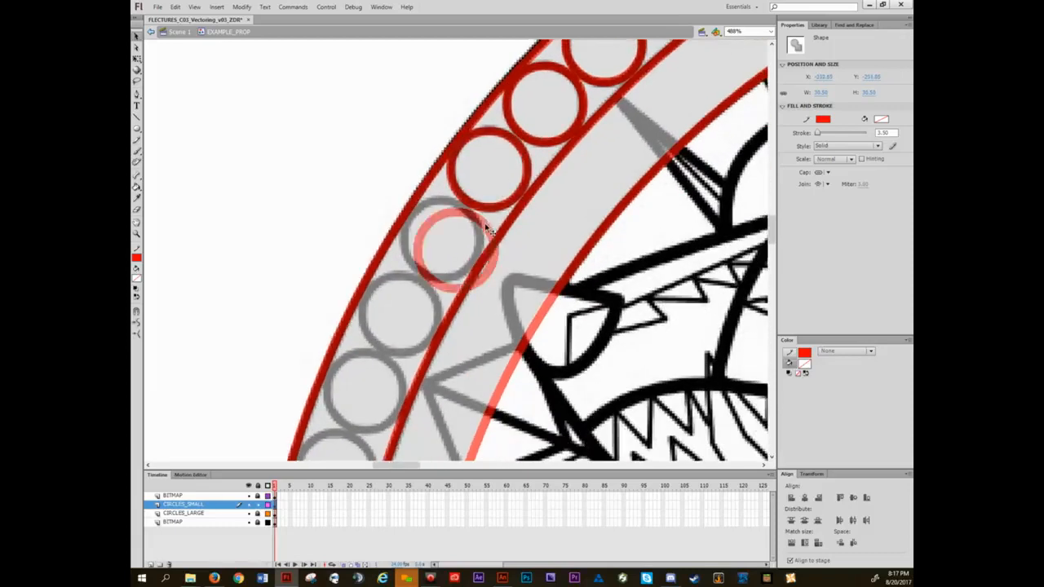
pyautogui.moveTo(477, 253); pyautogui.dragTo(544, 145)
pyautogui.hotkey('ctrl', 'v')
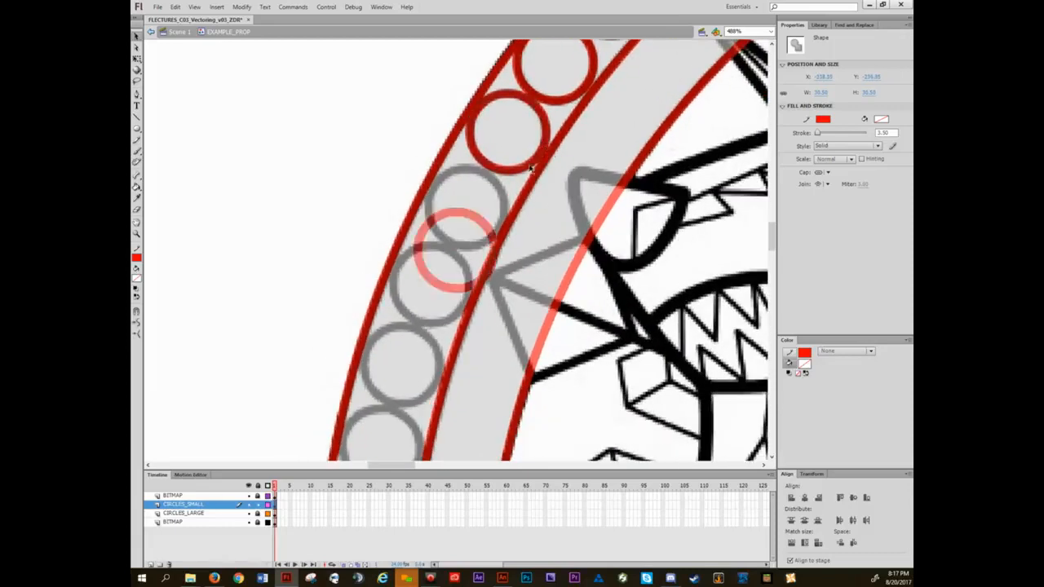
pyautogui.moveTo(491, 235); pyautogui.dragTo(500, 190)
pyautogui.moveTo(507, 251); pyautogui.dragTo(507, 212)
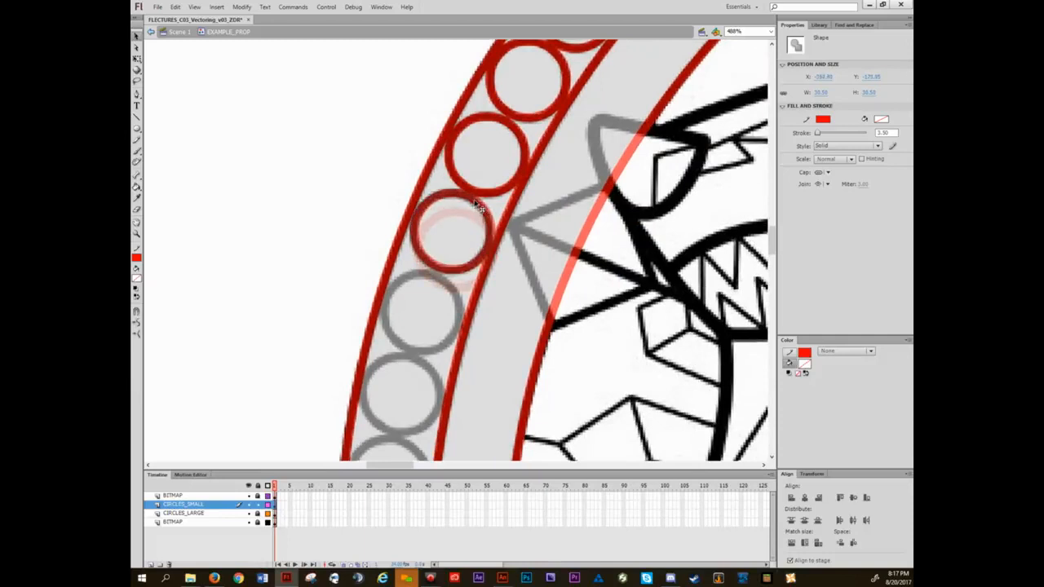
# - Place circle copies over the next three beads between the left triangular spike and the horizontal spike
pyautogui.moveTo(484, 246); pyautogui.dragTo(534, 152)
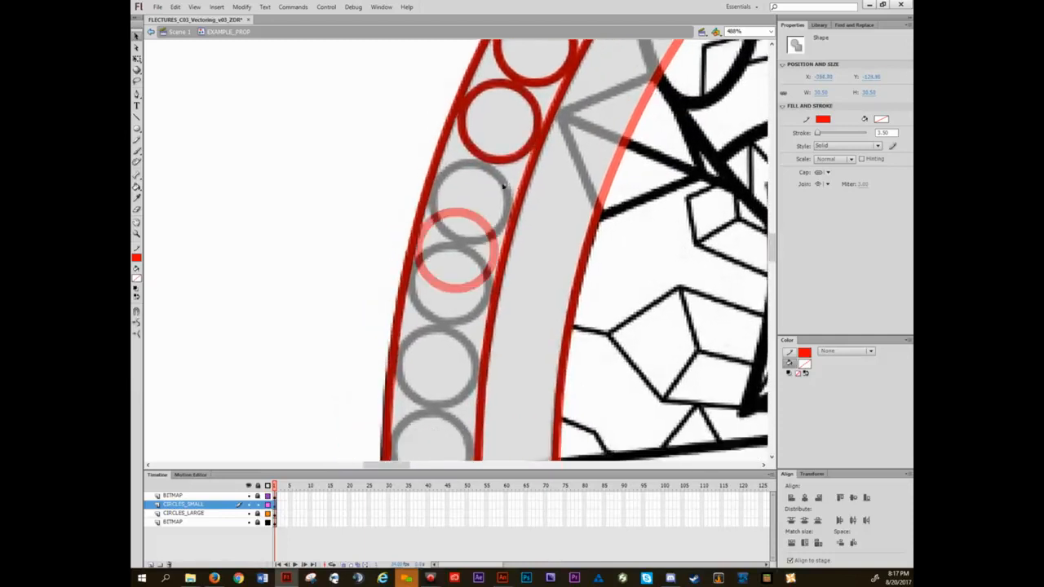
pyautogui.moveTo(493, 211); pyautogui.dragTo(500, 183)
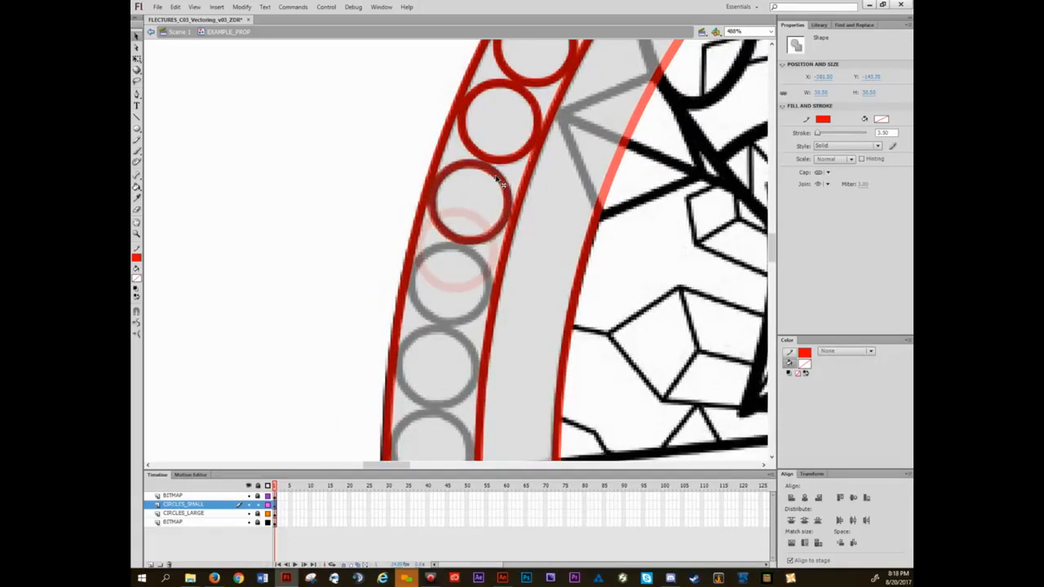
pyautogui.moveTo(485, 239); pyautogui.dragTo(477, 261)
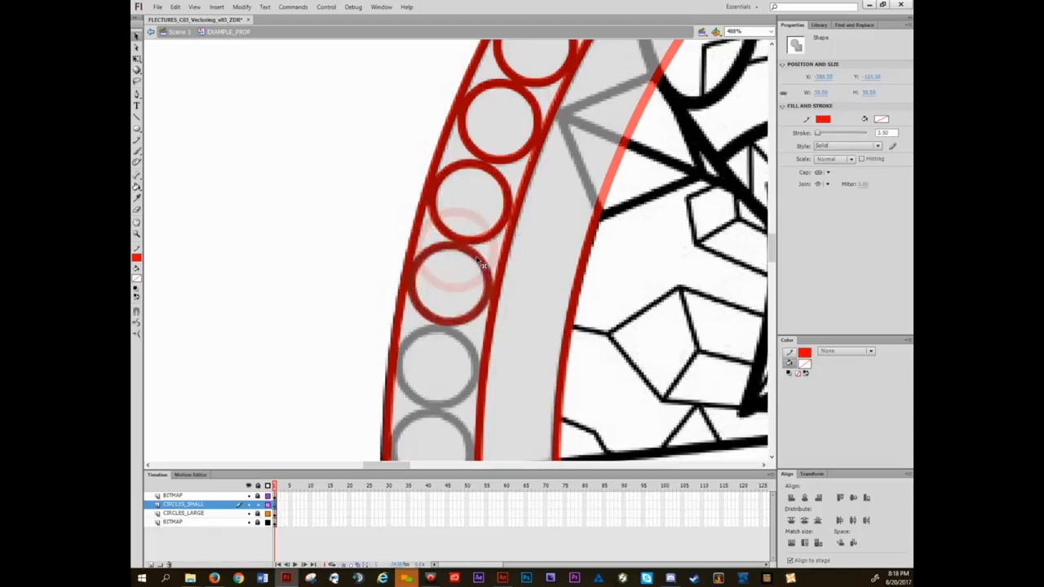
pyautogui.moveTo(482, 317); pyautogui.dragTo(507, 169)
pyautogui.hotkey('ctrl', 'v')
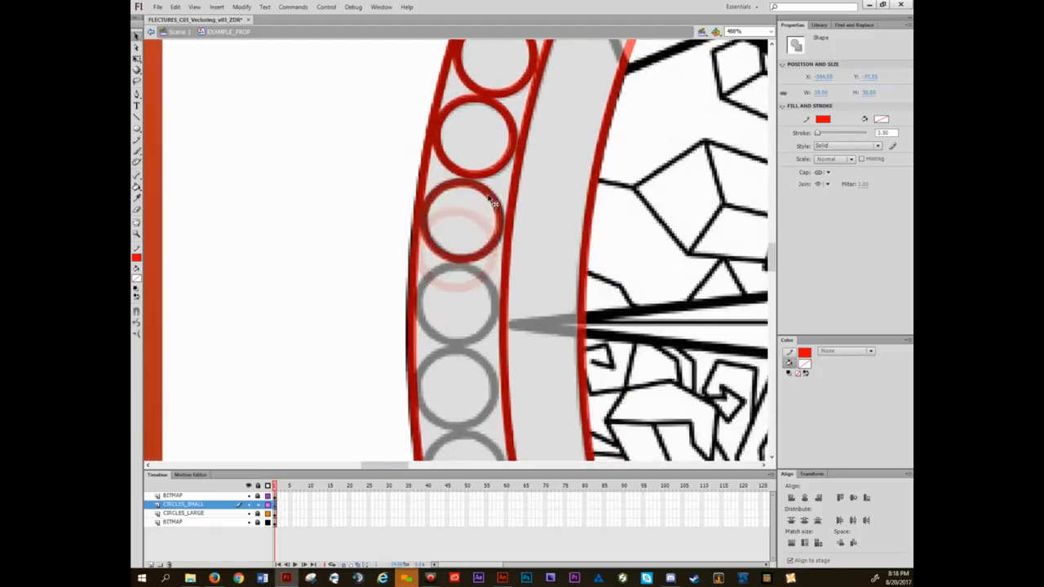
# - Cover the bead beside the left horizontal spike and the two beads below it with circle copies
pyautogui.moveTo(476, 268); pyautogui.dragTo(457, 197)
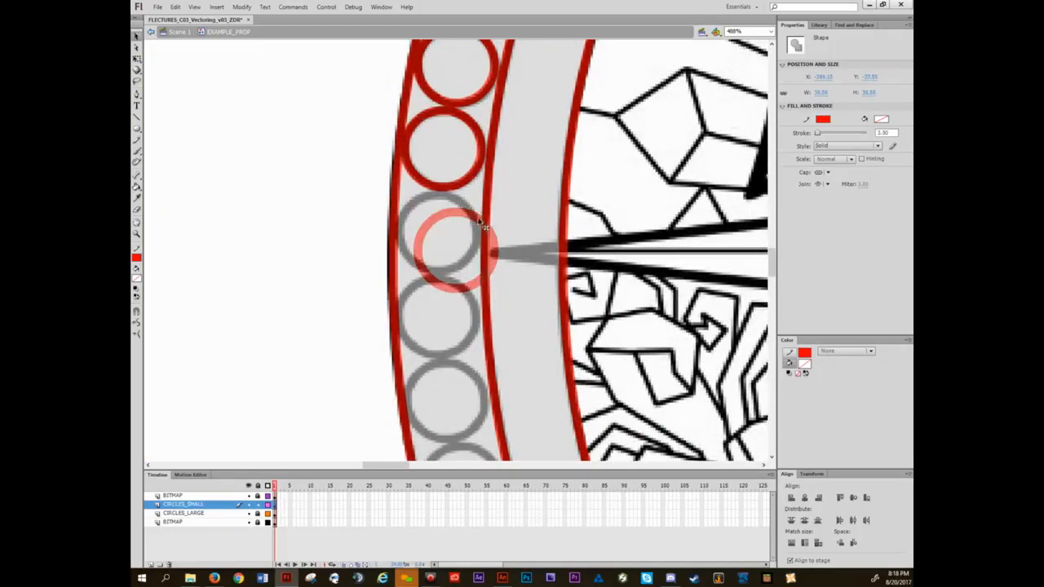
pyautogui.scroll(-3, 462, 207)
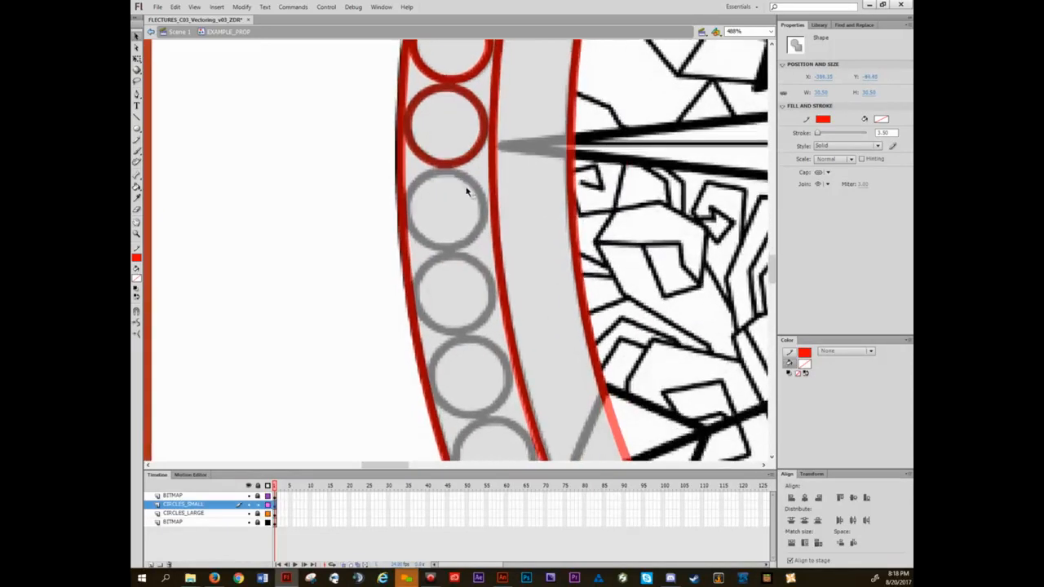
pyautogui.moveTo(470, 209); pyautogui.dragTo(465, 178)
pyautogui.moveTo(504, 255); pyautogui.dragTo(431, 194)
pyautogui.hotkey('ctrl', 'v')
pyautogui.moveTo(464, 244); pyautogui.dragTo(420, 171)
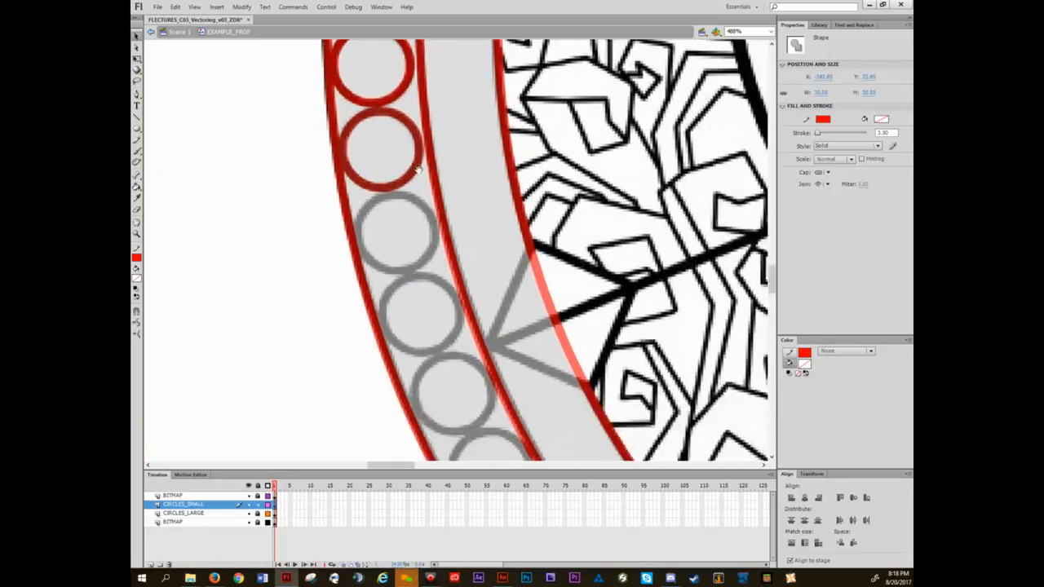
# - Fit circle copies over the next three beads along the lower-left arc, passing the triangular spike
pyautogui.hotkey('ctrl', 'v')
pyautogui.moveTo(436, 216); pyautogui.dragTo(388, 203)
pyautogui.hotkey('ctrl', 'v')
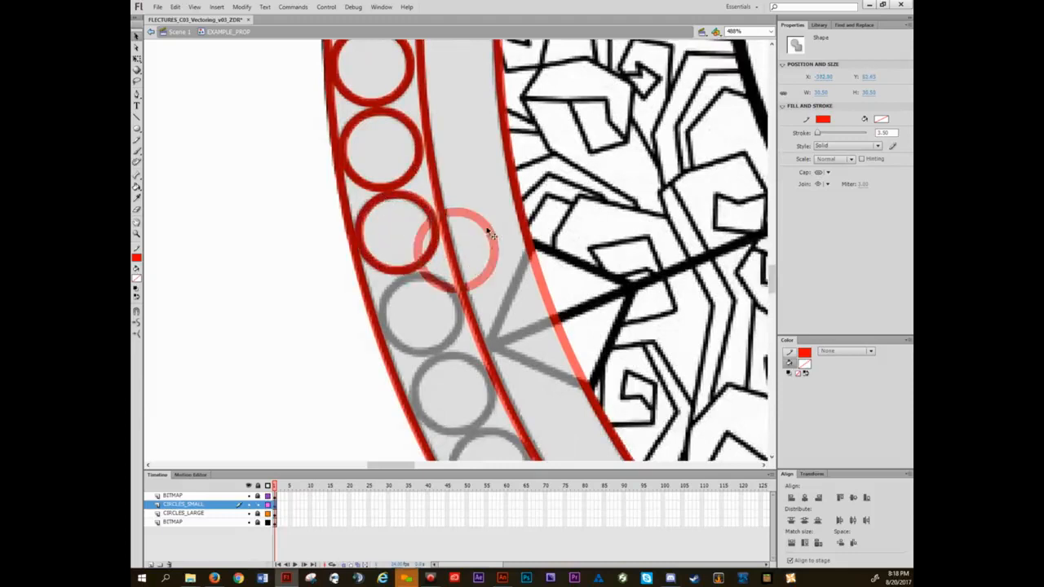
pyautogui.moveTo(490, 225); pyautogui.dragTo(448, 285)
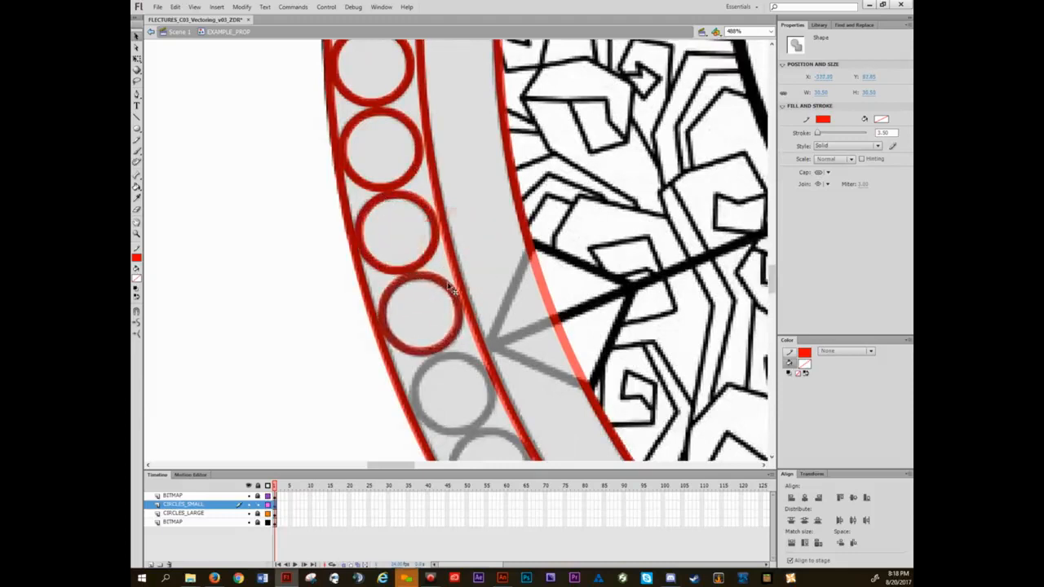
pyautogui.moveTo(503, 329); pyautogui.dragTo(465, 182)
pyautogui.hotkey('ctrl', 'v')
pyautogui.moveTo(464, 219); pyautogui.dragTo(434, 220)
# - Fill the last two uncovered beads on the lower-left arc with circle copies to close the ring, leaving nothing selected
pyautogui.moveTo(507, 265); pyautogui.dragTo(469, 184)
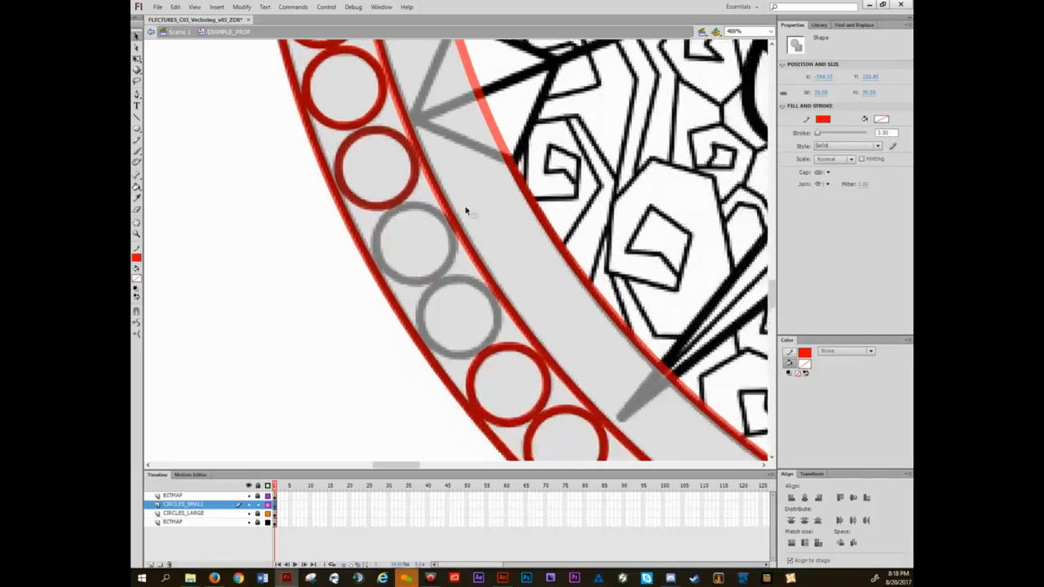
pyautogui.hotkey('ctrl', 'v')
pyautogui.moveTo(476, 220); pyautogui.dragTo(431, 213)
pyautogui.hotkey('ctrl', 'v')
pyautogui.moveTo(487, 235); pyautogui.dragTo(492, 298)
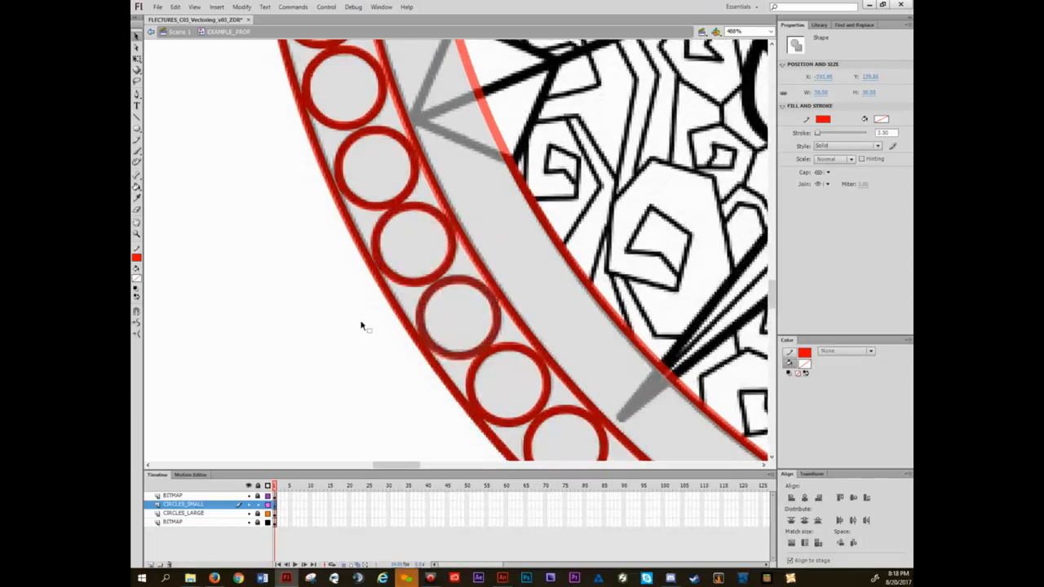
pyautogui.click(330, 319)
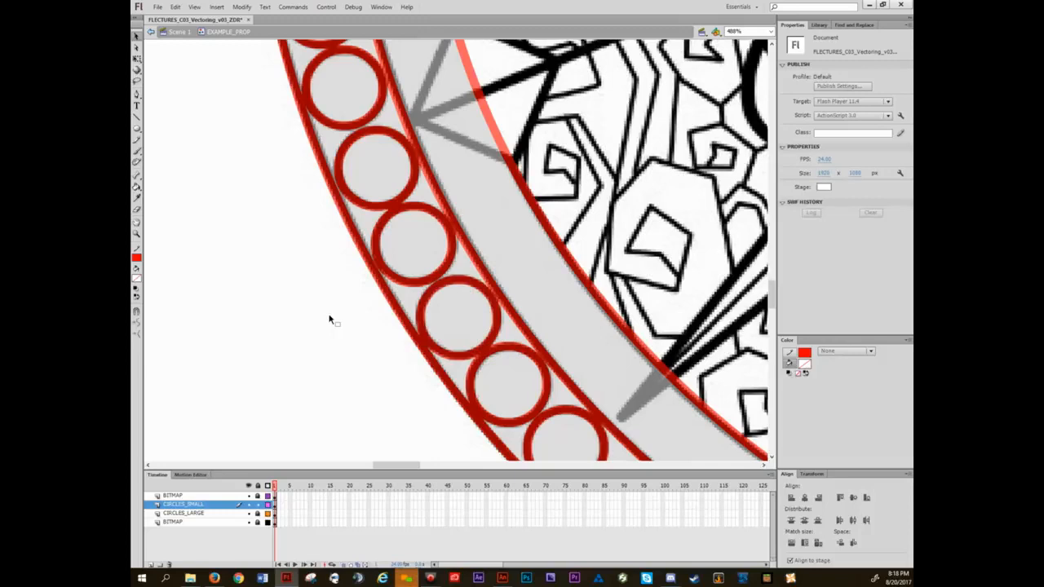
# - Rescale the outermost ring on CIRCLES_LARGE to about 794 px so it follows the artwork's outer outline along the lower-right arc
pyautogui.hotkey('ctrl', '2')
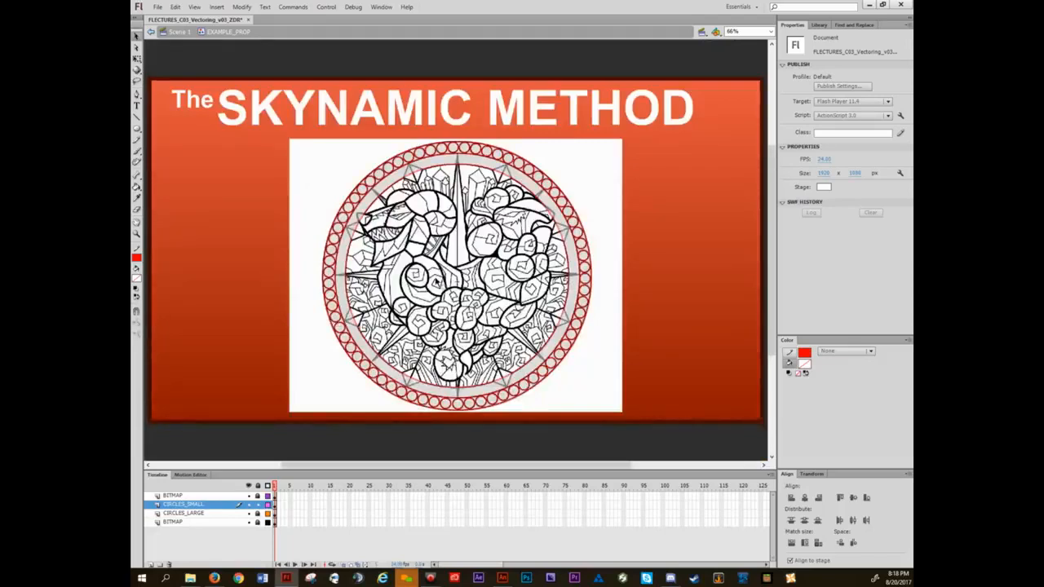
pyautogui.scroll(5, 518, 408)
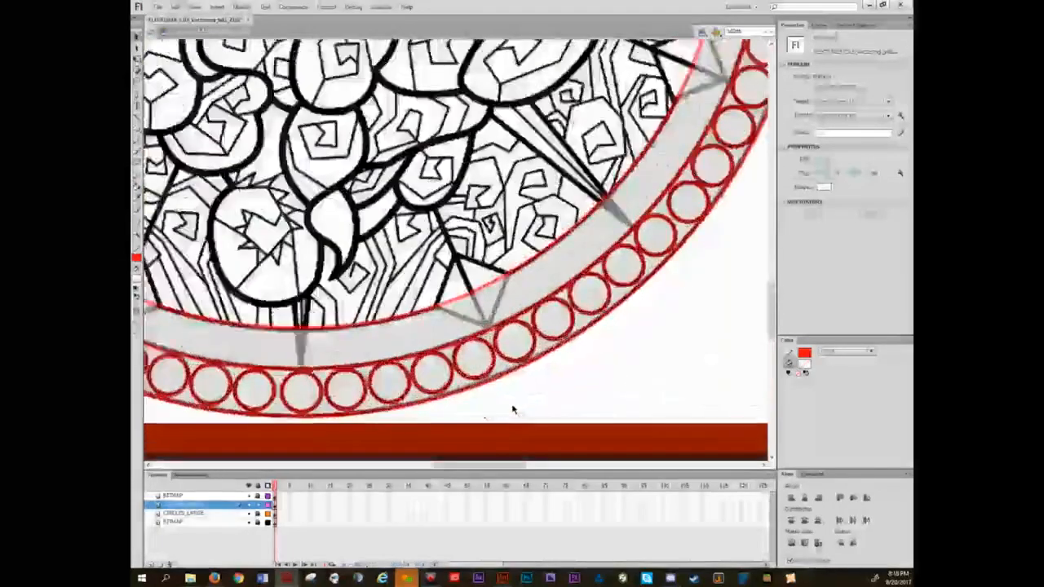
pyautogui.scroll(2, 562, 368)
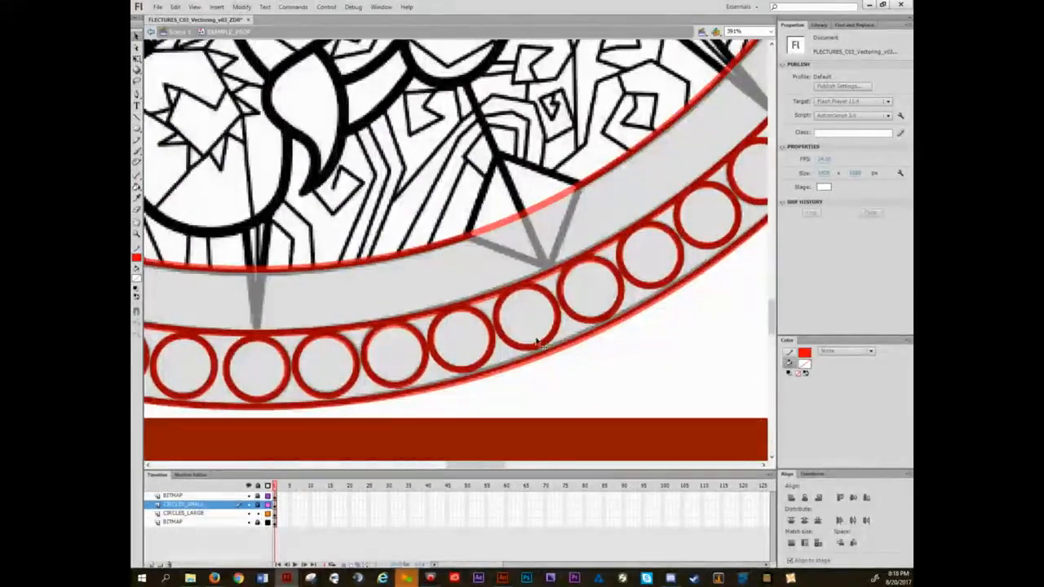
pyautogui.click(576, 376)
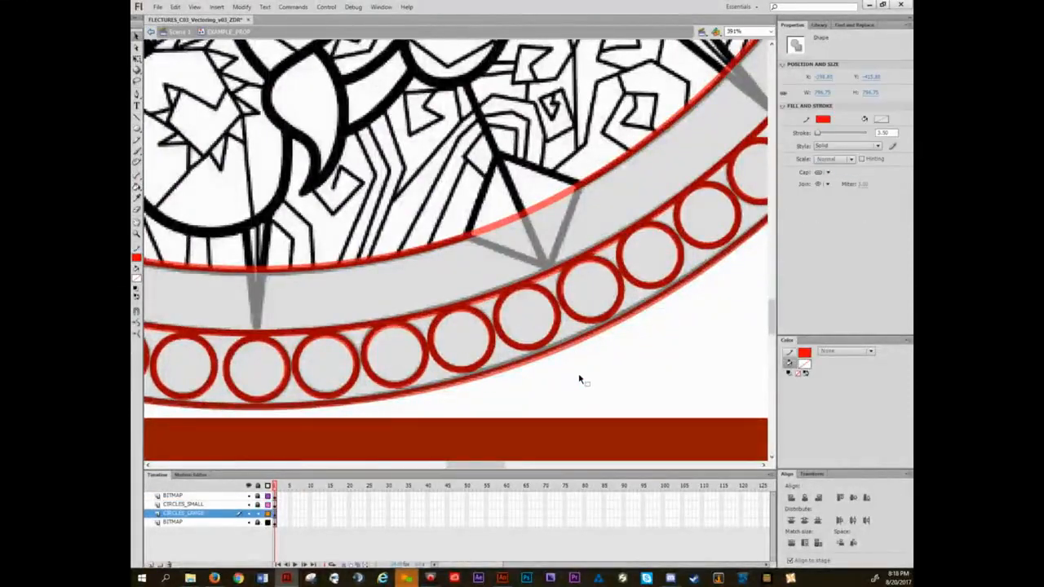
pyautogui.moveTo(699, 312); pyautogui.dragTo(539, 294)
pyautogui.press('q')
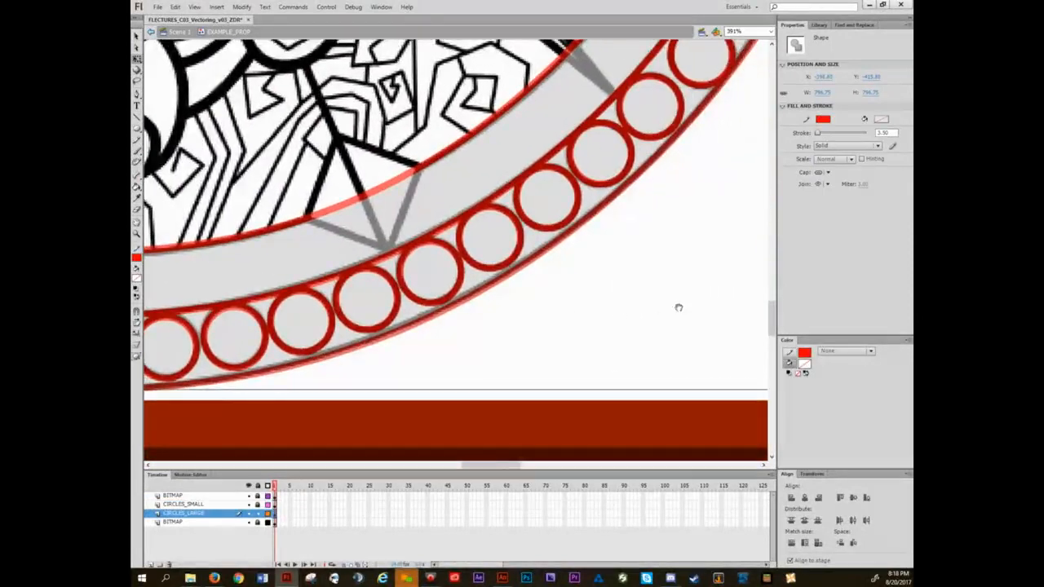
pyautogui.moveTo(678, 308); pyautogui.dragTo(489, 279)
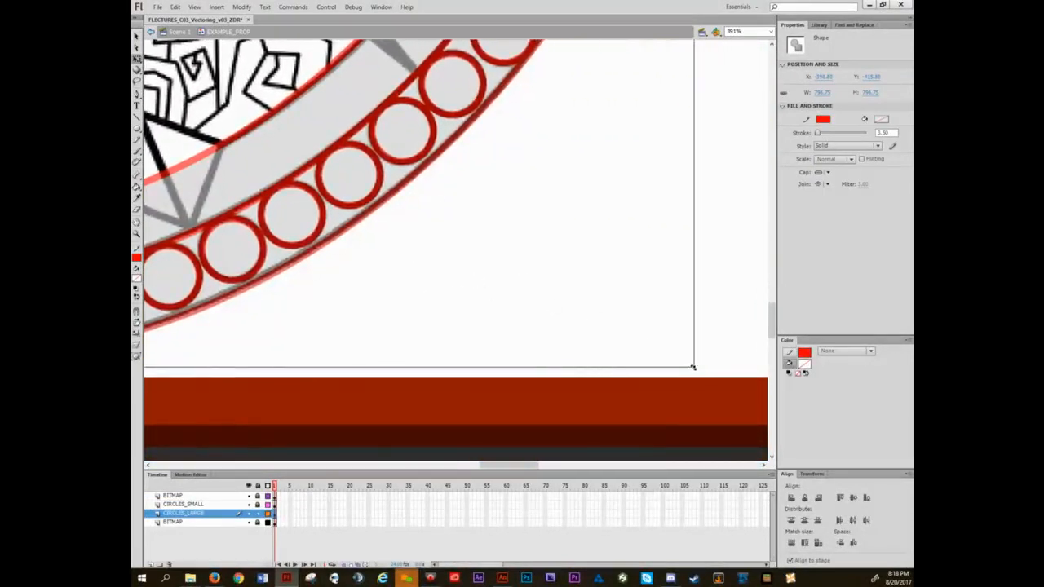
pyautogui.moveTo(692, 367); pyautogui.dragTo(697, 365)
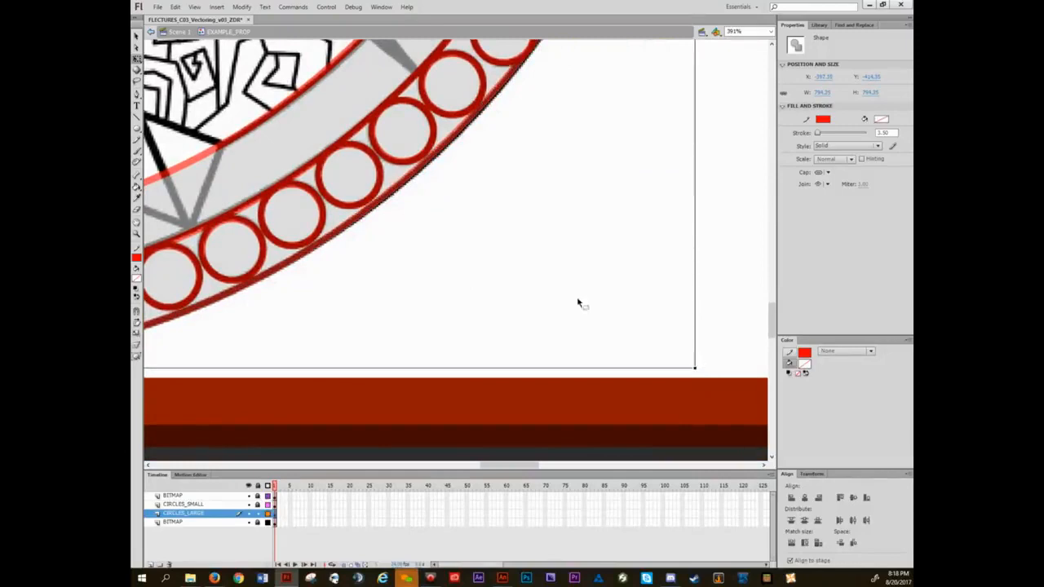
pyautogui.moveTo(351, 277); pyautogui.dragTo(528, 322)
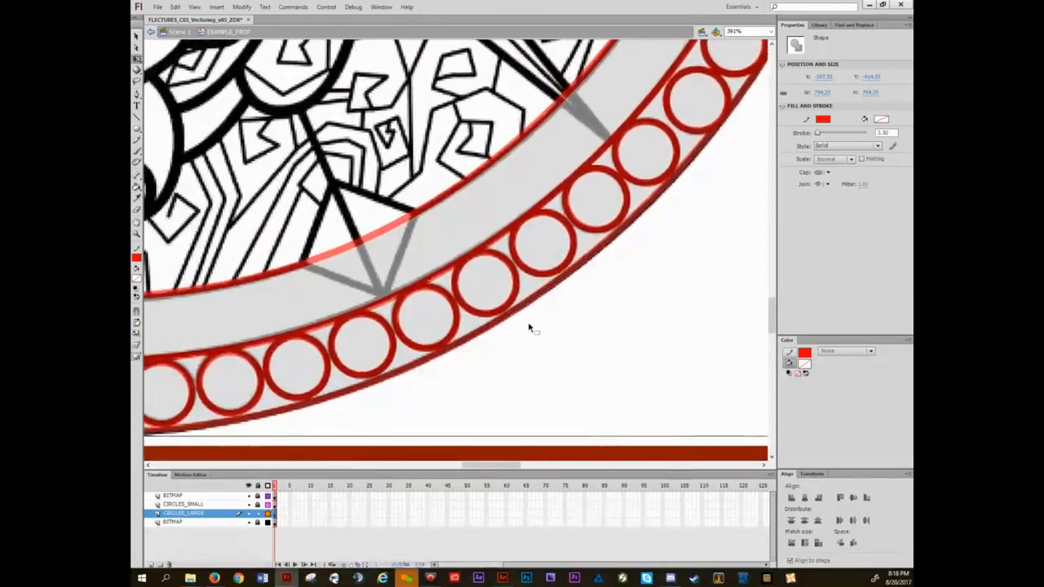
pyautogui.hotkey('ctrl', '2')
pyautogui.click(220, 258)
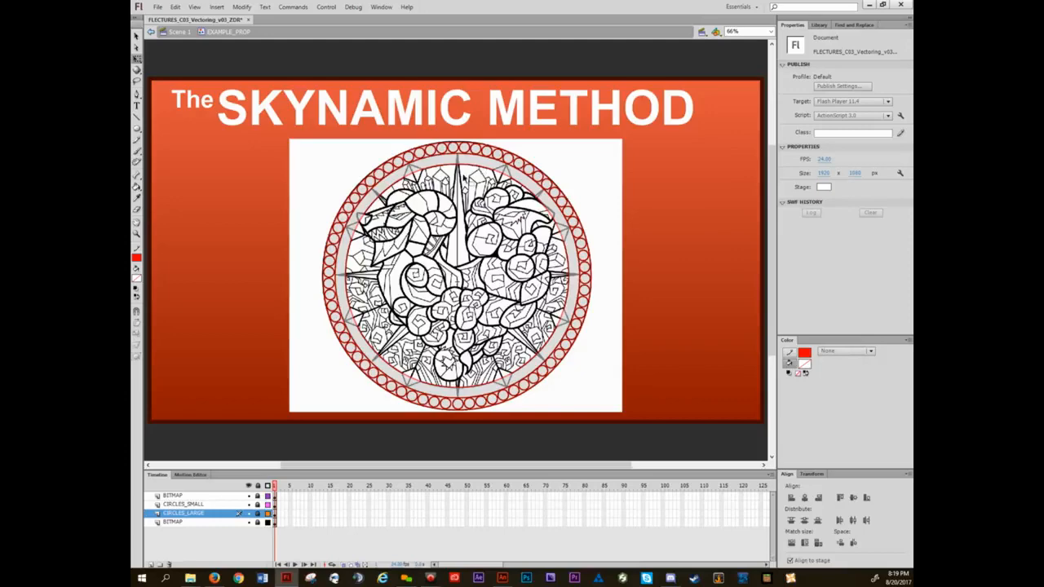
# - Add a layer named DIAMONDS_SMALL directly above CIRCLES_SMALL
pyautogui.scroll(2, 408, 312)
pyautogui.moveTo(485, 282); pyautogui.dragTo(449, 278)
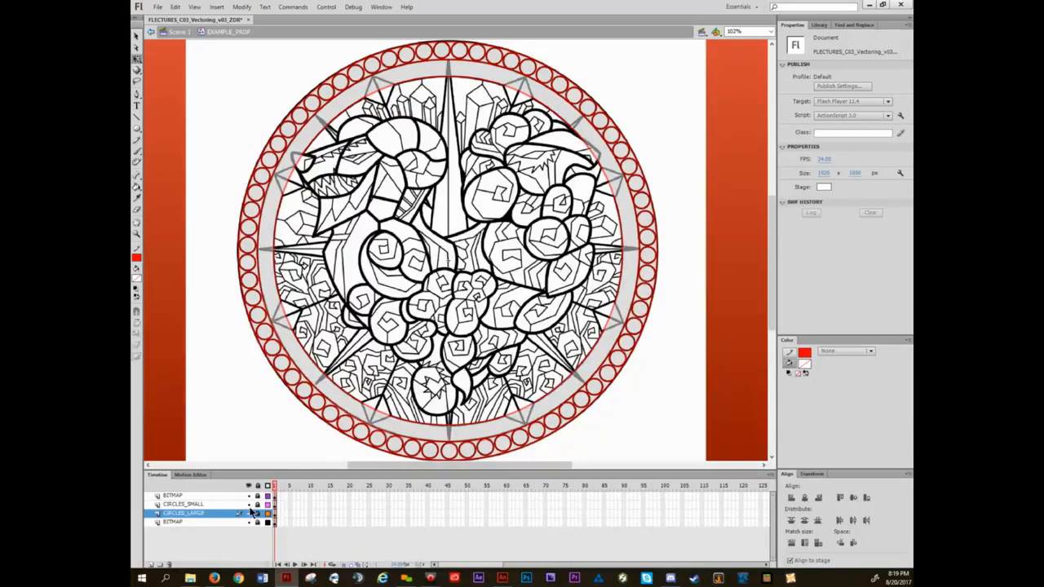
pyautogui.click(197, 506)
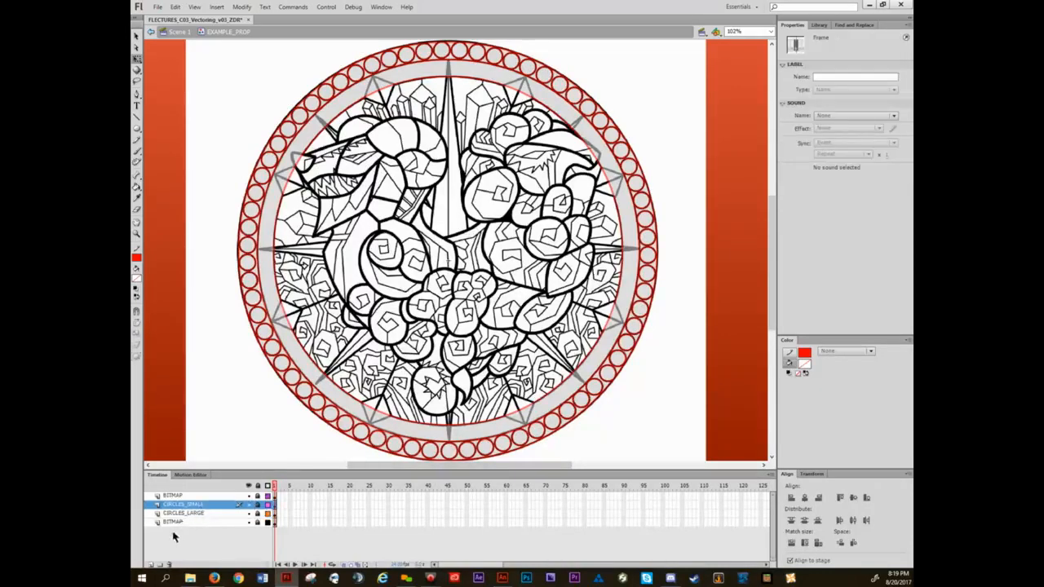
pyautogui.click(151, 564)
pyautogui.doubleClick(172, 505)
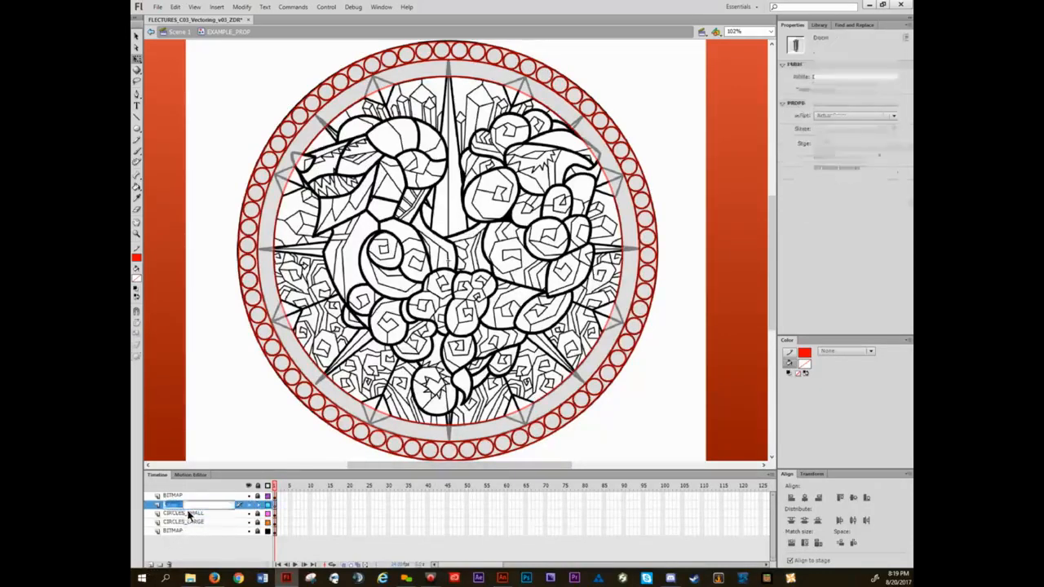
pyautogui.write('POIN')
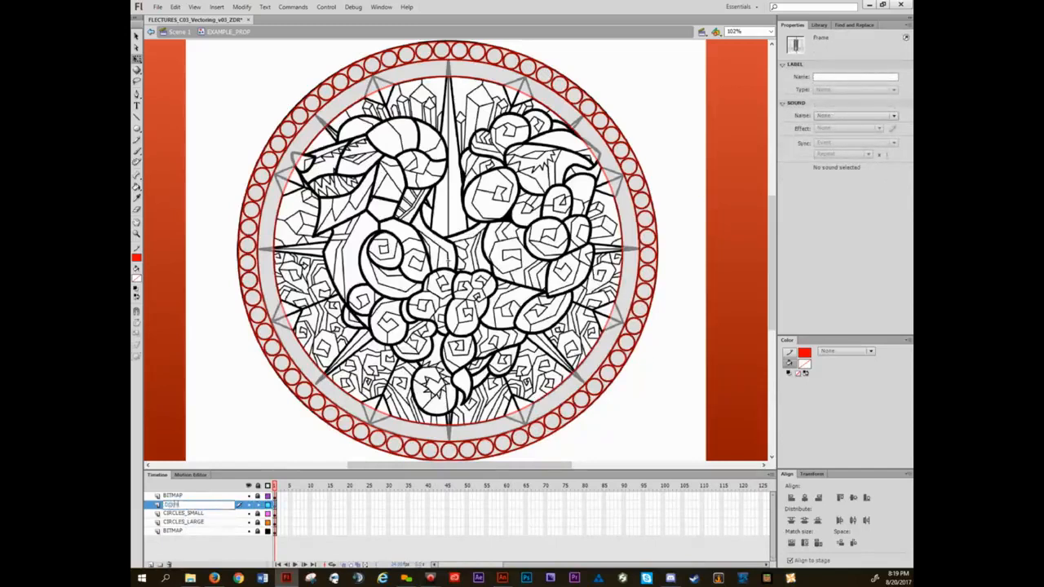
pyautogui.write('DS_SMALL')
pyautogui.press('Return')
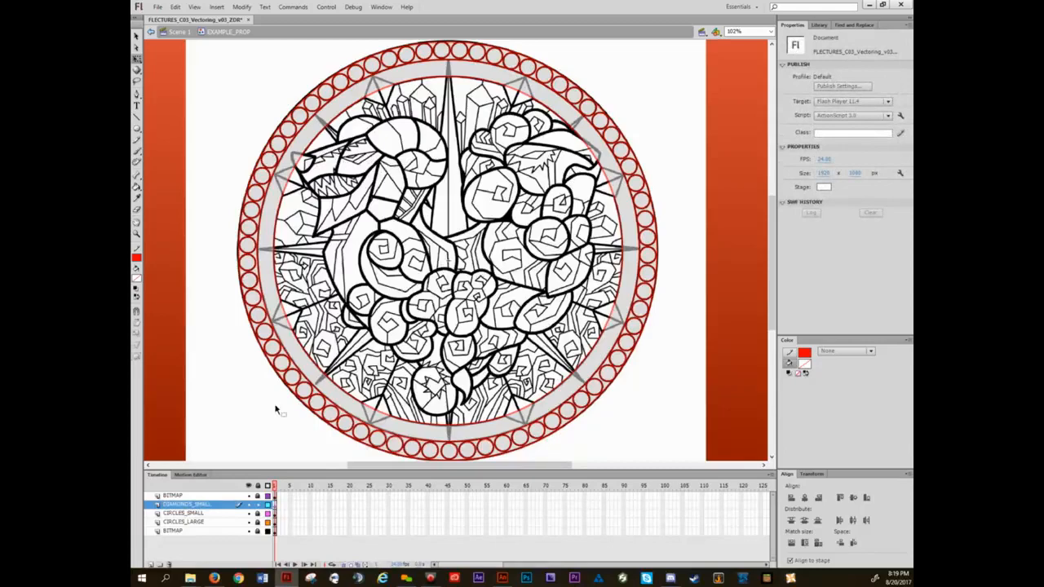
# - Draw two connected 3.50-stroke lines forming a sideways V in the empty area below the stage
pyautogui.press('n')
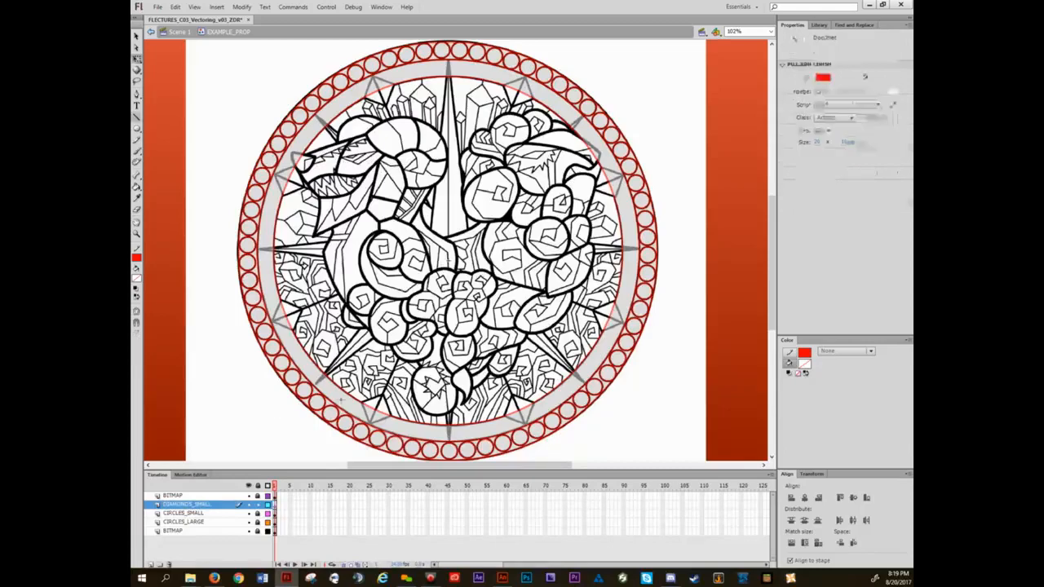
pyautogui.scroll(6, 370, 438)
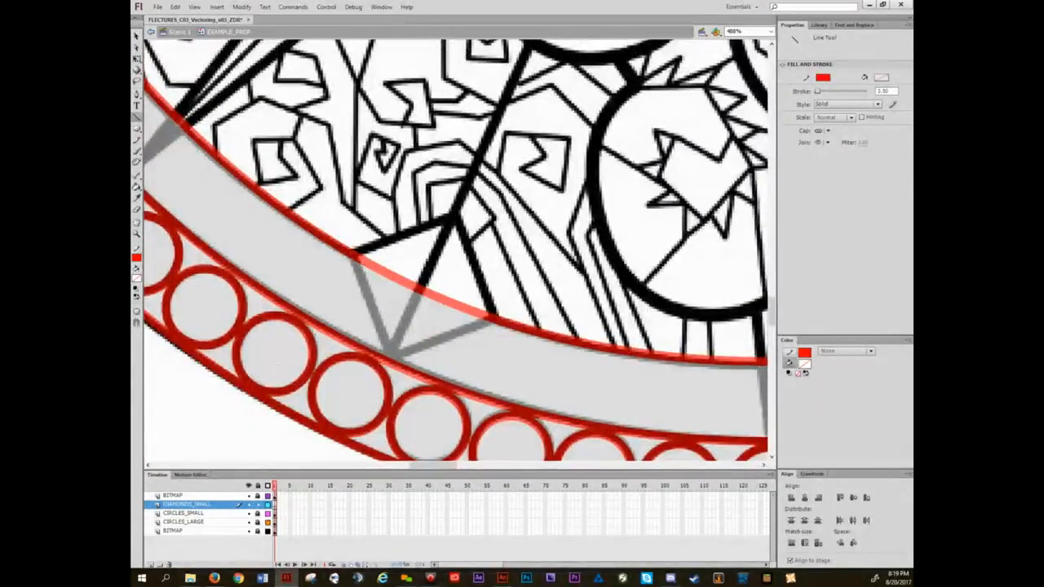
pyautogui.moveTo(275, 428); pyautogui.dragTo(375, 291)
pyautogui.moveTo(384, 377)
pyautogui.mouseDown()
pyautogui.moveTo(397, 168)
pyautogui.moveTo(325, 293)
pyautogui.mouseUp()
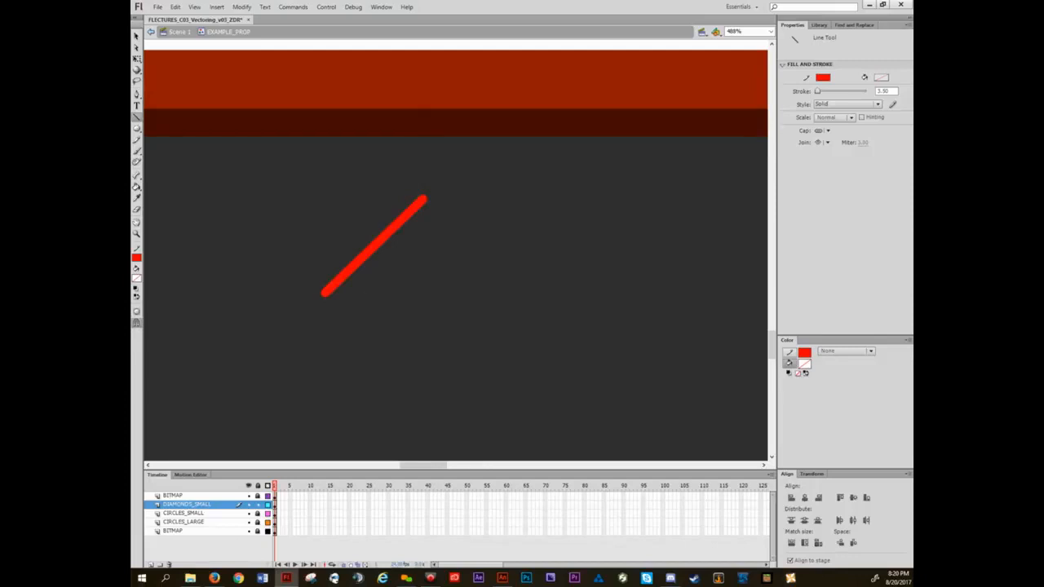
pyautogui.moveTo(324, 294); pyautogui.dragTo(461, 363)
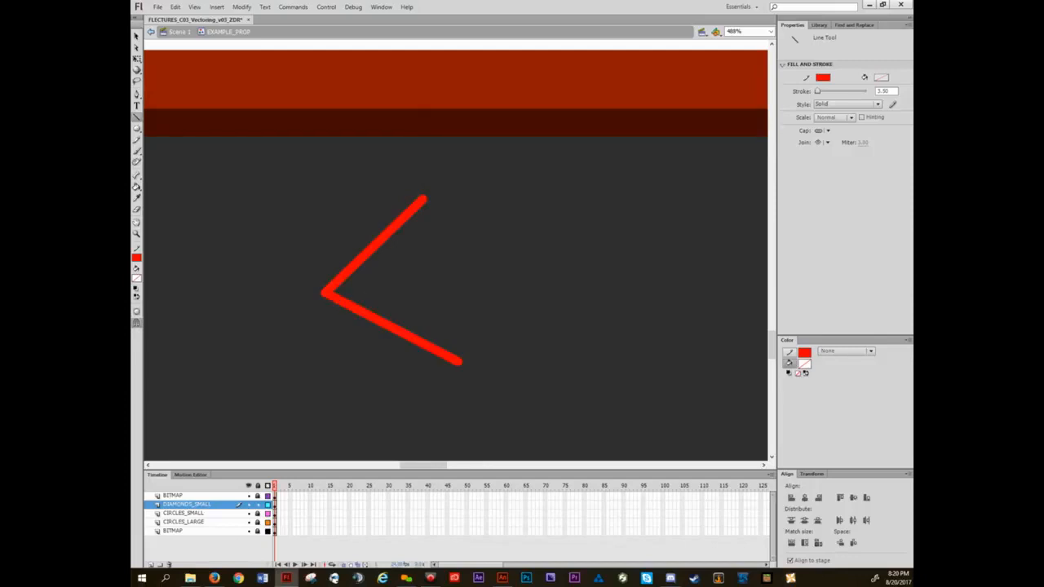
# - Try the Bevel join and then the Miter join on the corner of the angled lines
pyautogui.scroll(3, 324, 304)
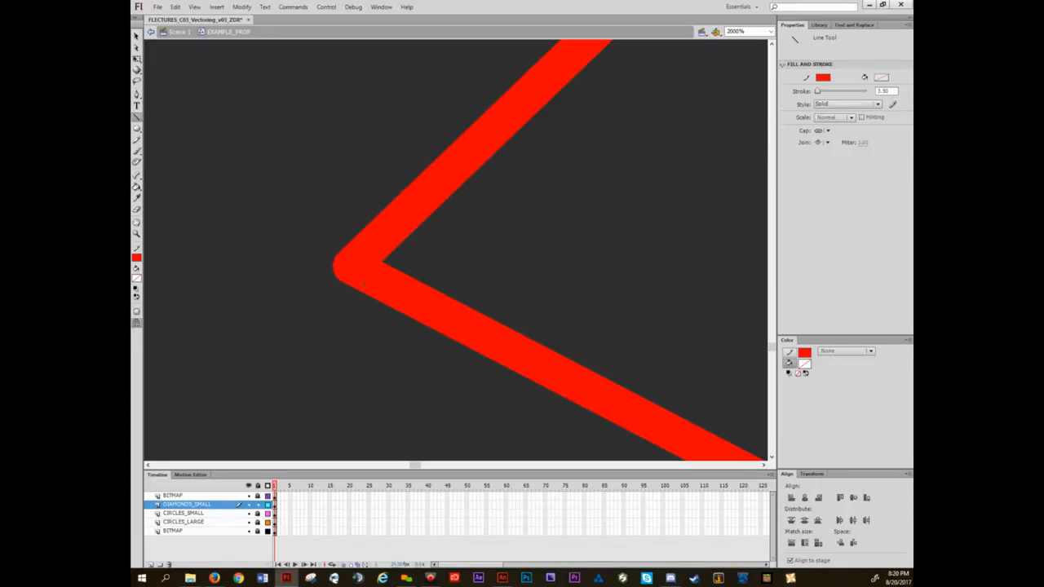
pyautogui.press('v')
pyautogui.doubleClick(400, 216)
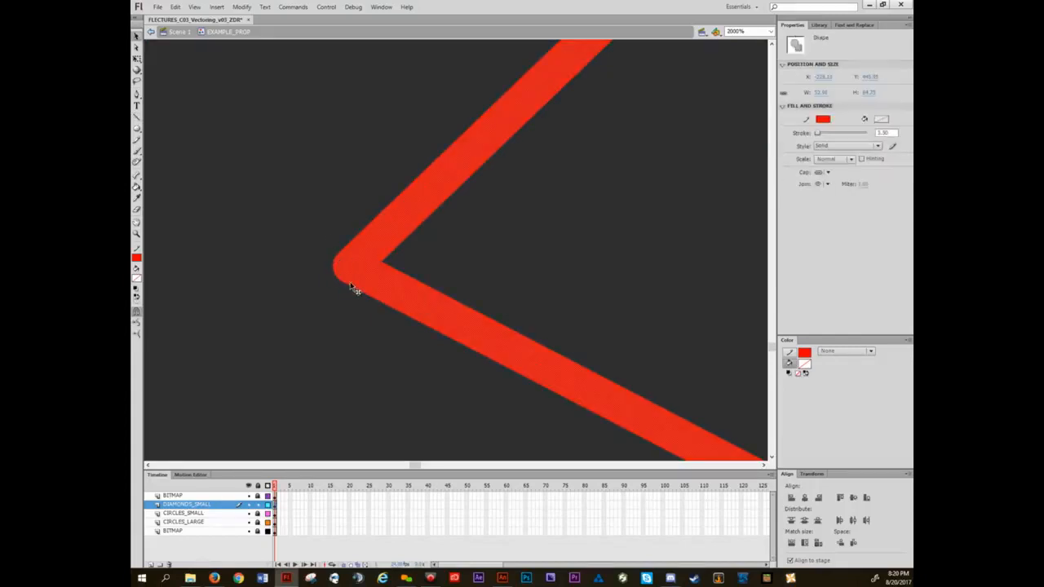
pyautogui.click(828, 185)
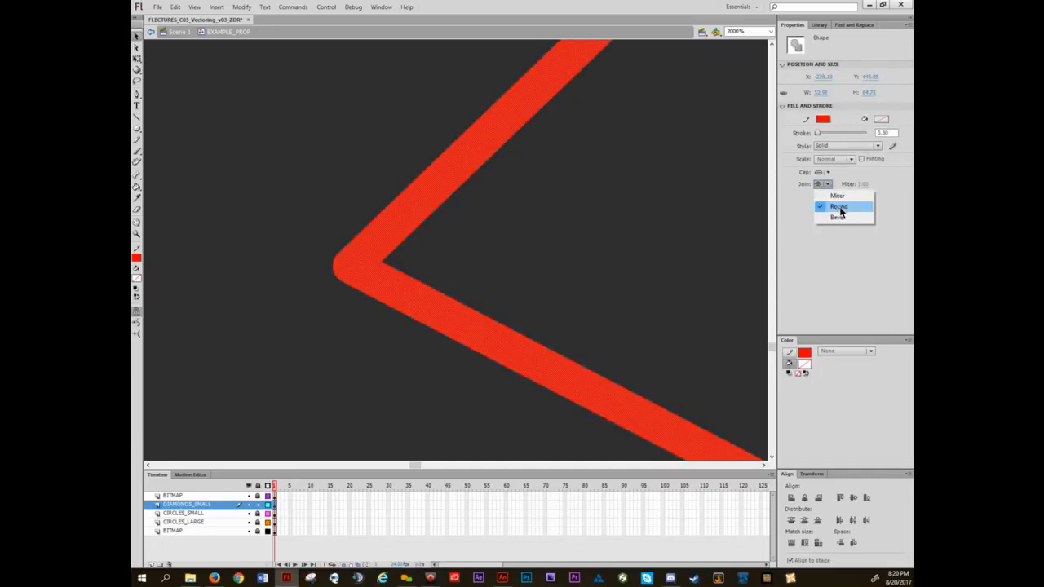
pyautogui.click(840, 217)
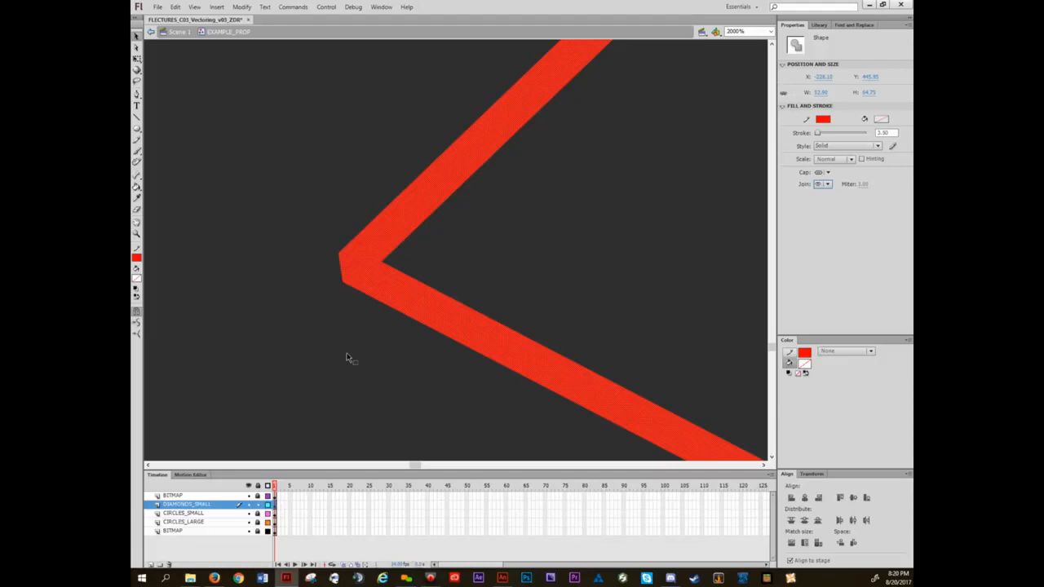
pyautogui.click(826, 186)
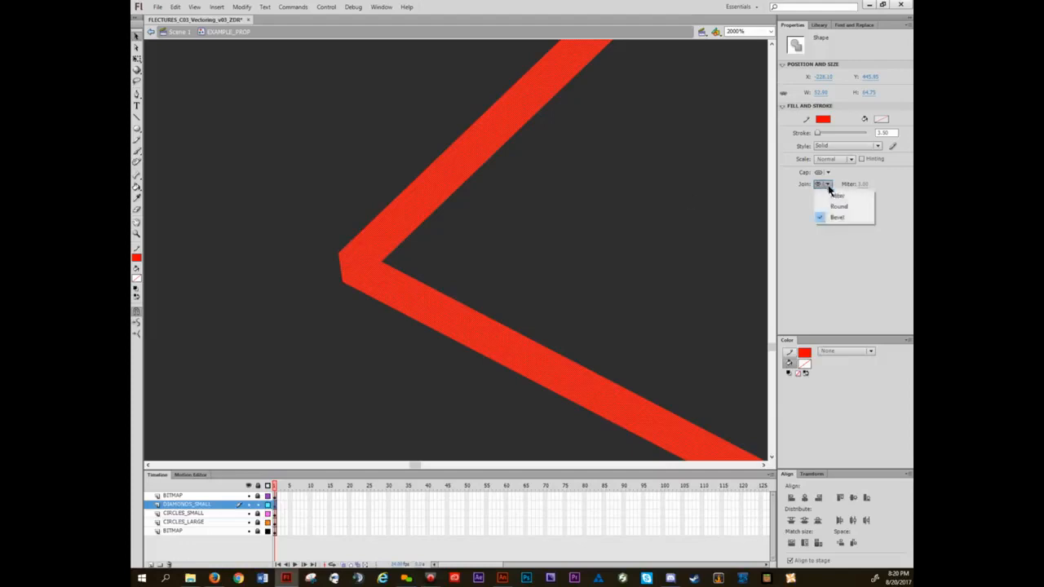
pyautogui.click(833, 200)
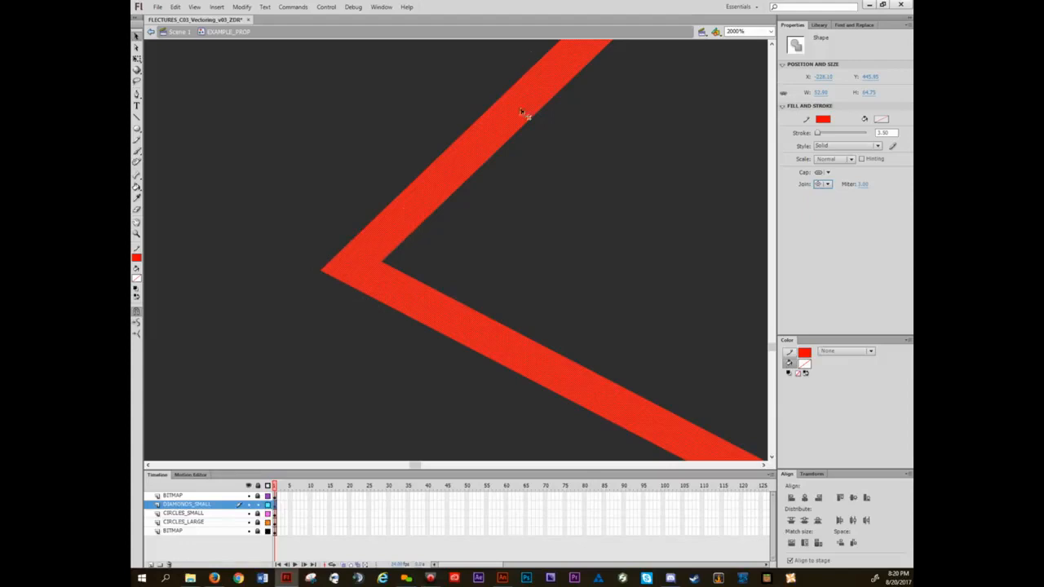
# - Change the corner's miter limit, compare the Round, Miter and Bevel joins again, and finish with Round
pyautogui.click(862, 184)
pyautogui.click(827, 186)
pyautogui.click(836, 206)
pyautogui.click(829, 186)
pyautogui.click(833, 195)
pyautogui.click(826, 185)
pyautogui.click(836, 218)
pyautogui.click(827, 185)
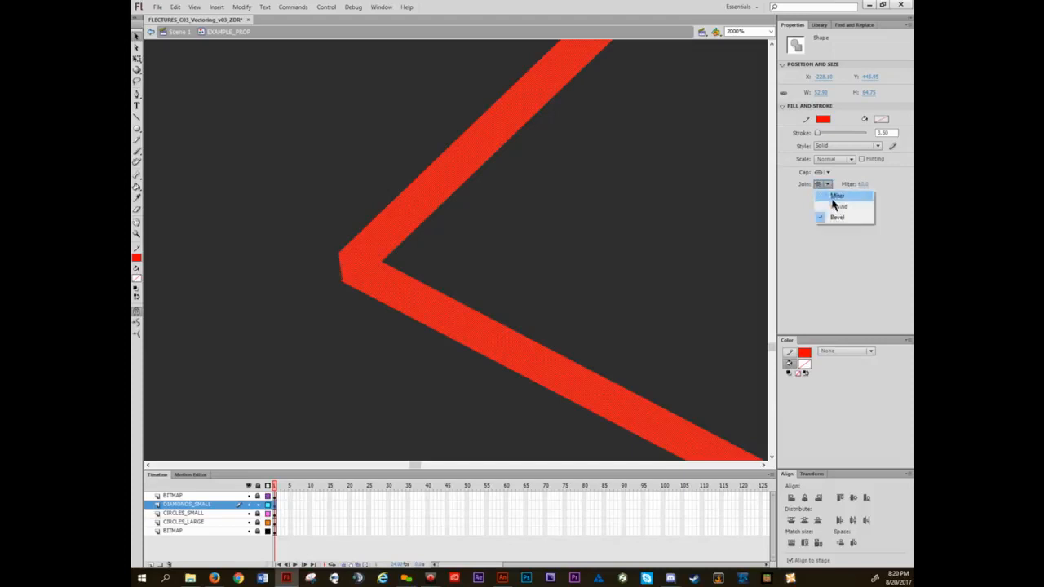
pyautogui.click(836, 206)
pyautogui.click(387, 366)
# - Draw a short, nearly vertical line to the left of the angled lines' corner
pyautogui.moveTo(387, 366)
pyautogui.mouseDown()
pyautogui.moveTo(513, 264)
pyautogui.moveTo(551, 299)
pyautogui.mouseUp()
pyautogui.press('n')
pyautogui.moveTo(343, 369); pyautogui.dragTo(355, 96)
pyautogui.press('v')
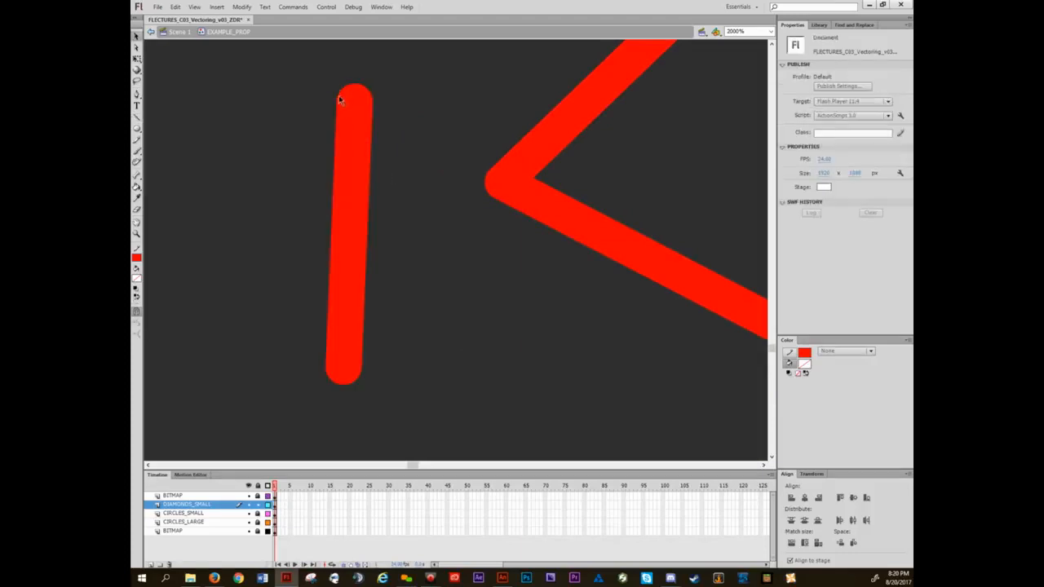
# - Try the Square cap on the short line, and set its cap to None
pyautogui.click(357, 191)
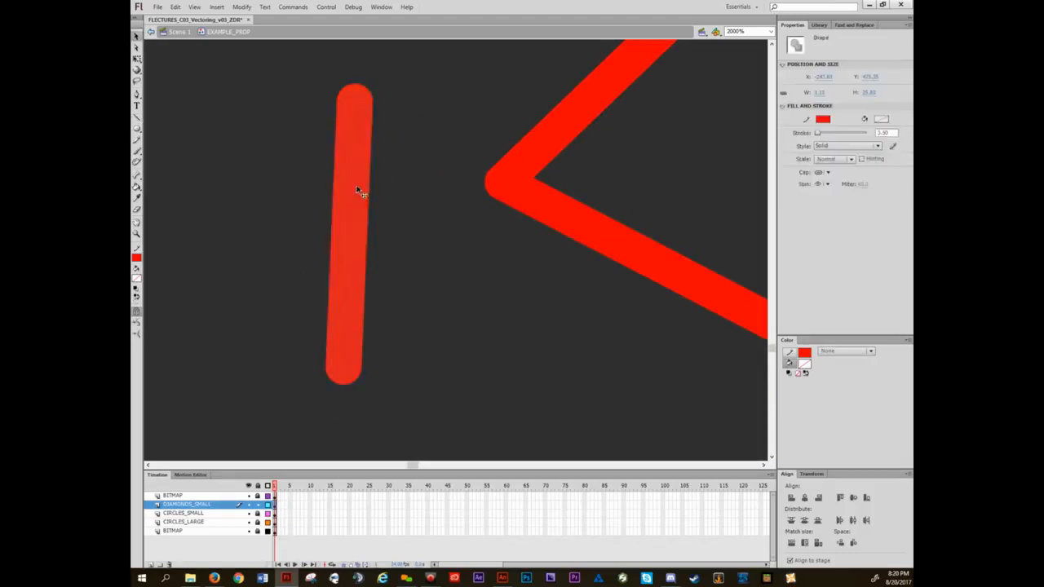
pyautogui.click(825, 172)
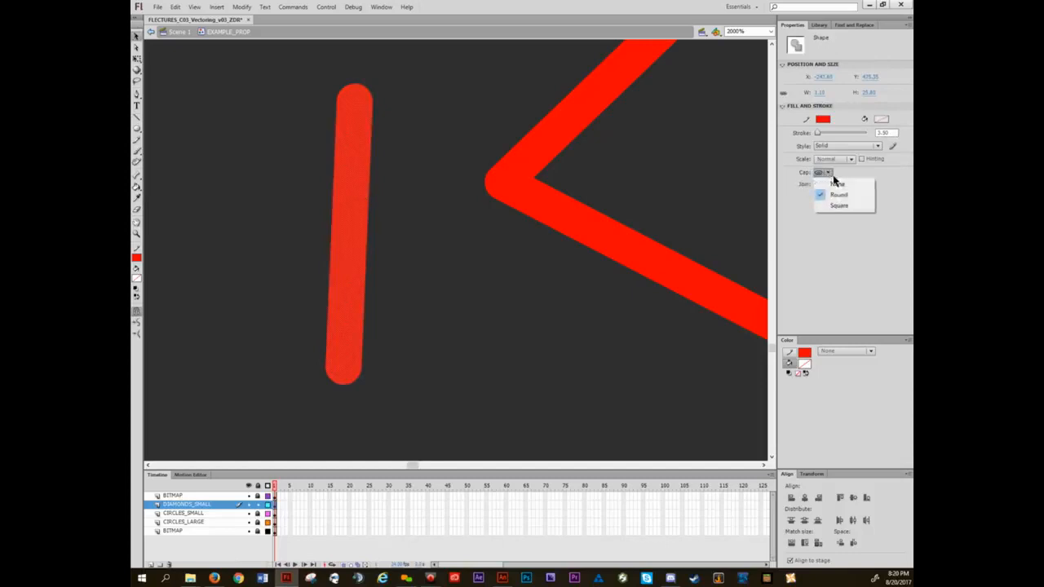
pyautogui.click(840, 207)
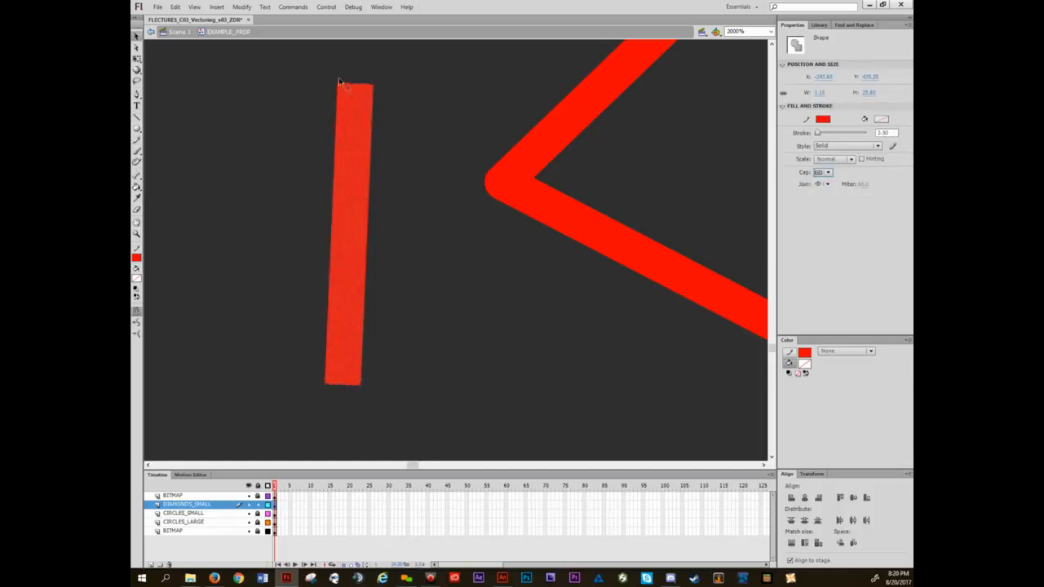
pyautogui.click(826, 173)
pyautogui.click(835, 184)
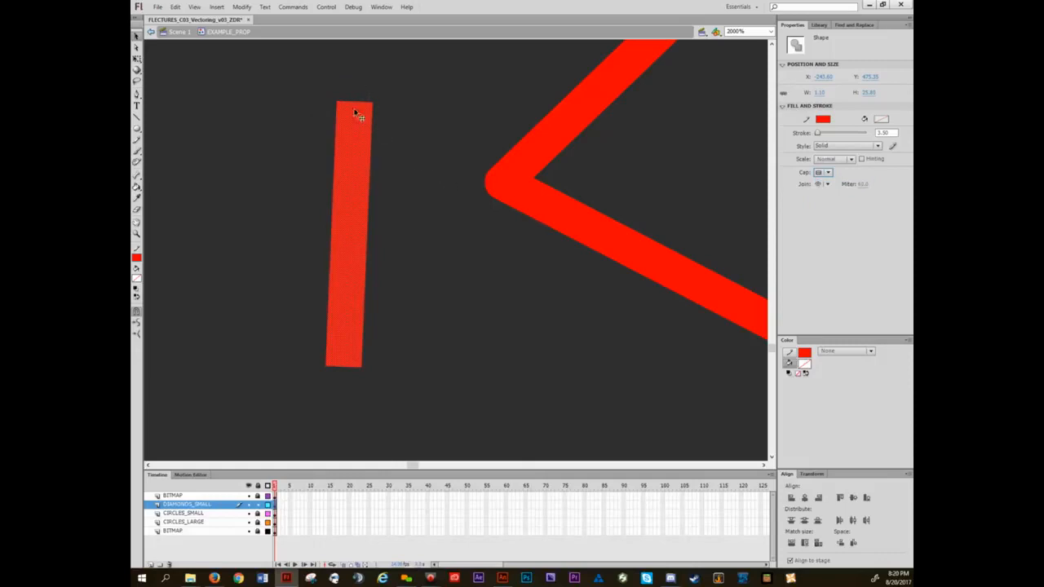
pyautogui.click(406, 194)
# - Set the Line tool's cap to Round for new lines
pyautogui.hotkey('ctrl', '-')
pyautogui.hotkey('ctrl', '-')
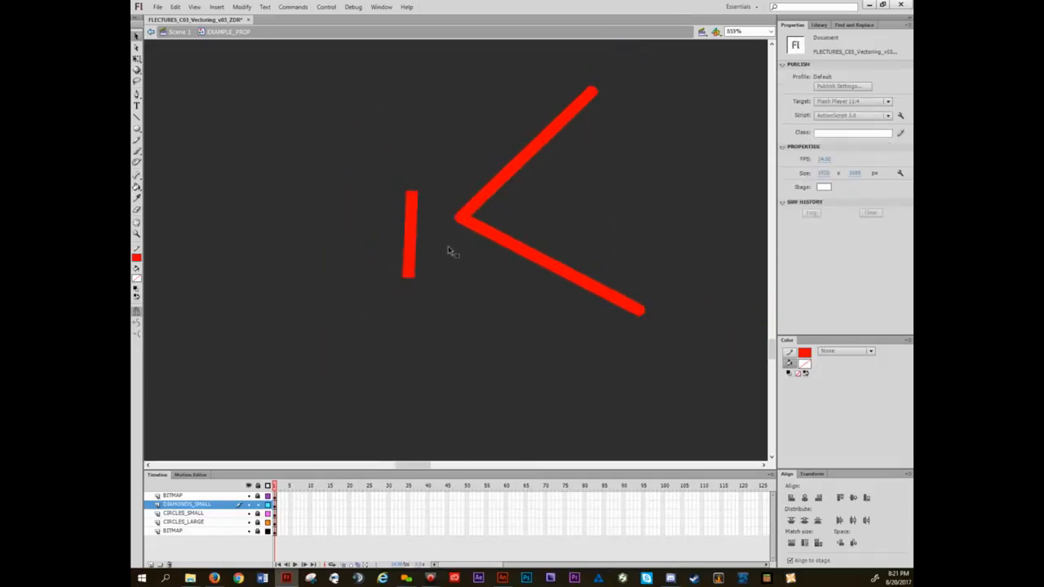
pyautogui.moveTo(568, 223)
pyautogui.mouseDown()
pyautogui.moveTo(480, 232)
pyautogui.moveTo(478, 258)
pyautogui.mouseUp()
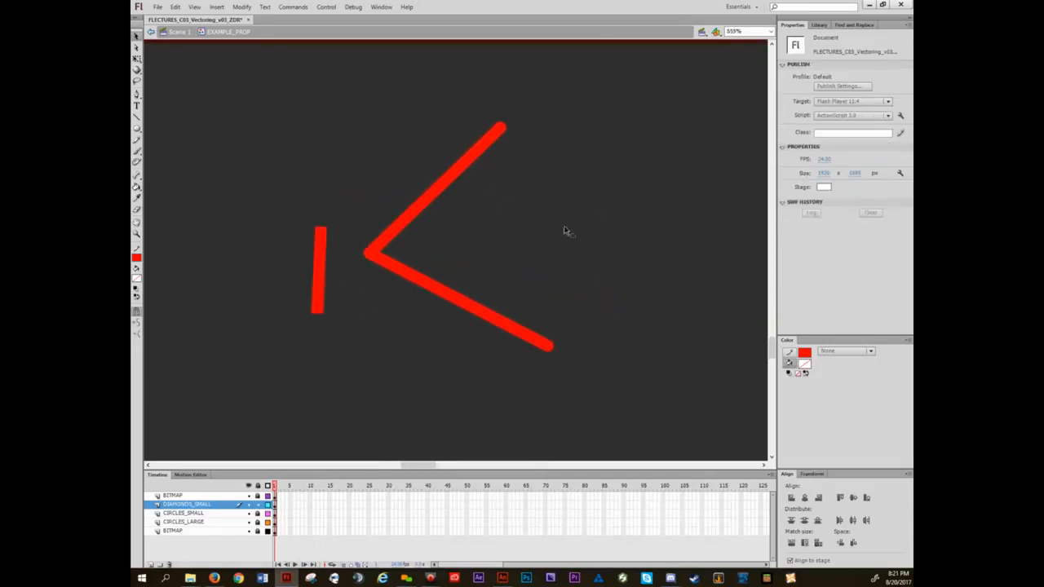
pyautogui.press('n')
pyautogui.click(818, 136)
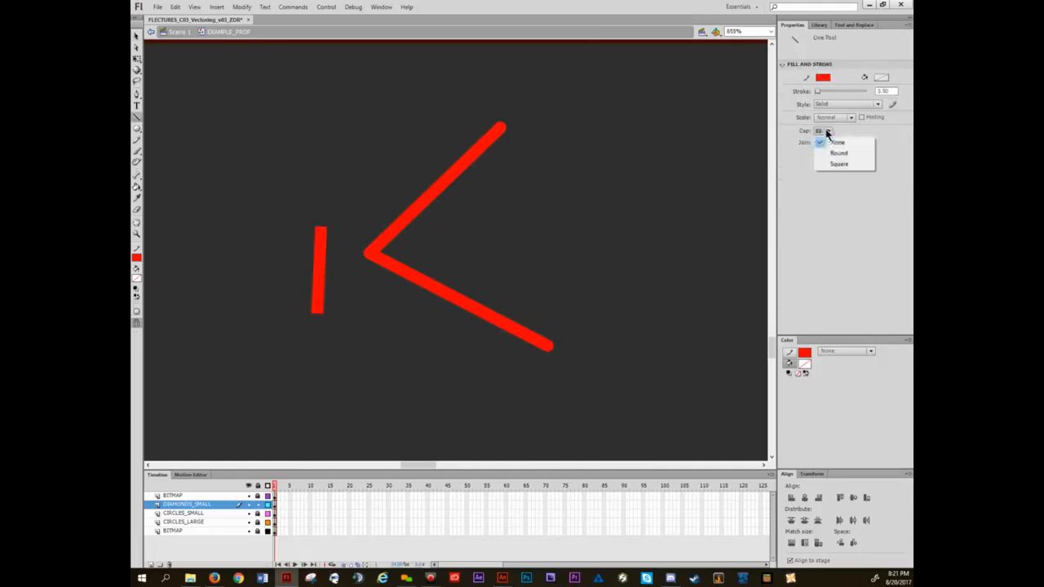
pyautogui.click(831, 154)
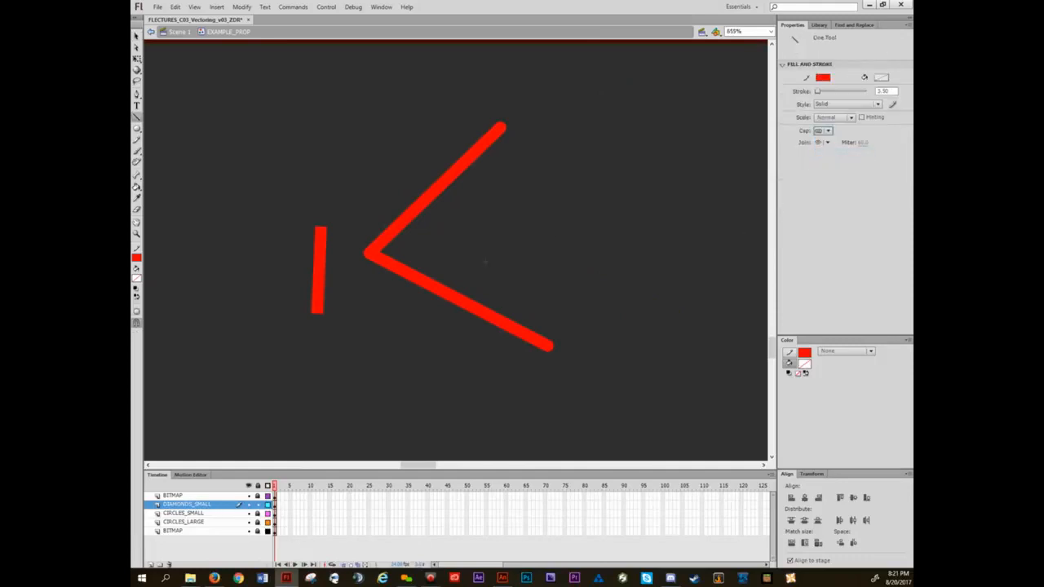
# - Delete the angled practice lines and the short line beside them from the DIAMONDS_SMALL layer
pyautogui.press('v')
pyautogui.moveTo(261, 98); pyautogui.dragTo(593, 381)
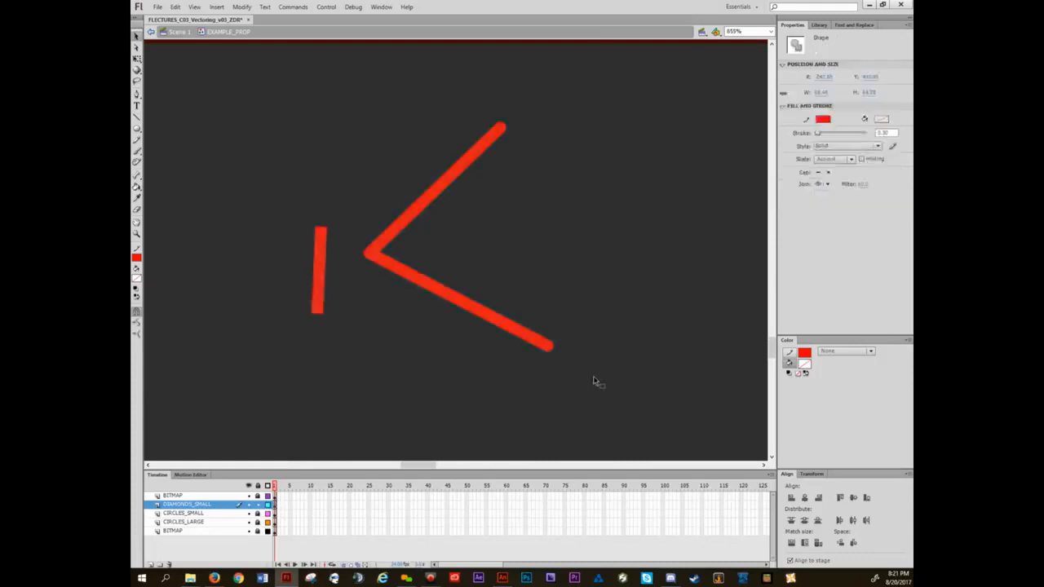
pyautogui.press('Delete')
# - Set the Line tool's join to Miter for the new lines over the medallion art
pyautogui.scroll(10, 589, 198)
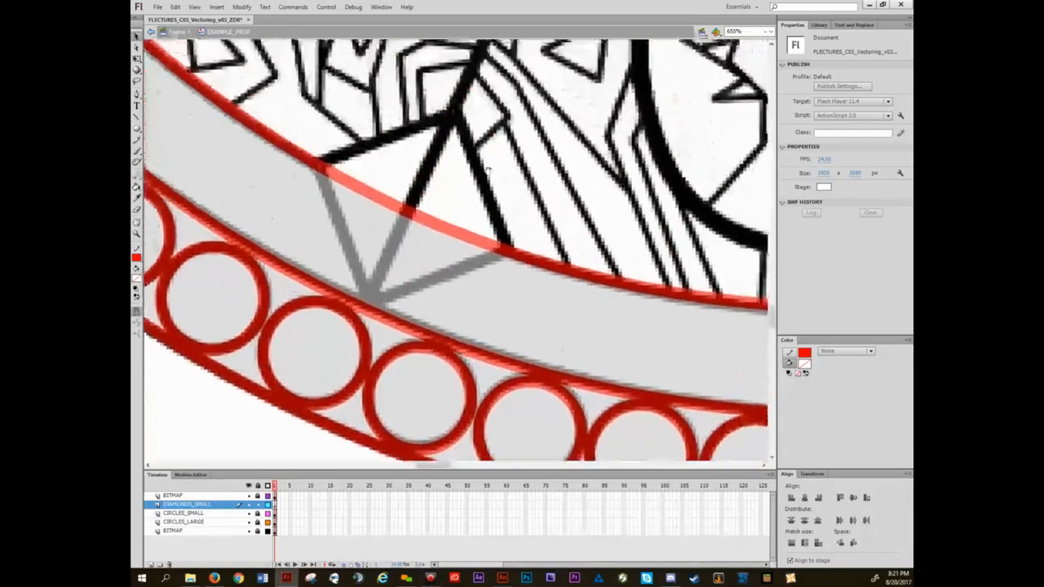
pyautogui.scroll(2, 487, 170)
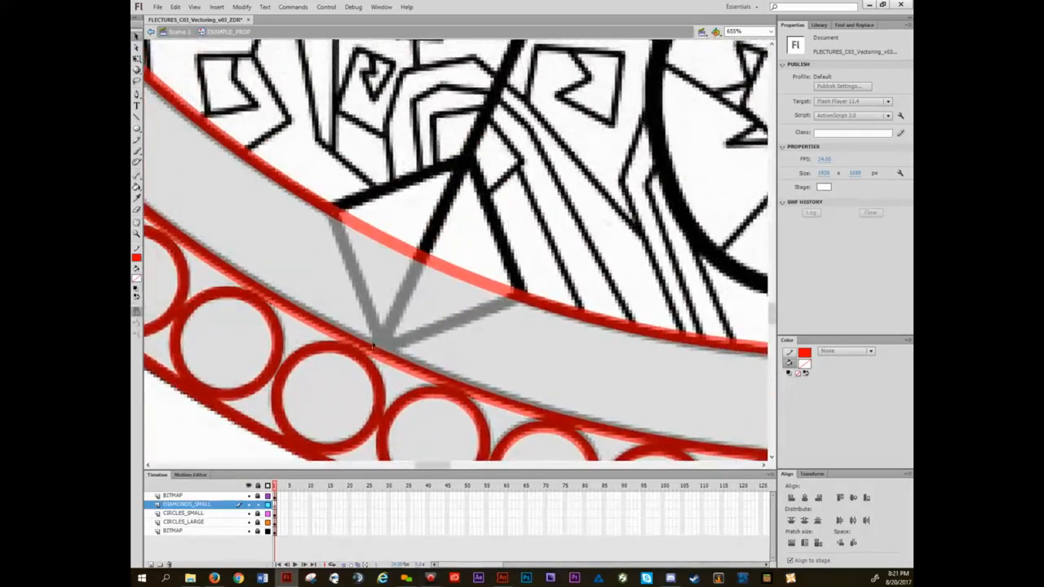
pyautogui.press('n')
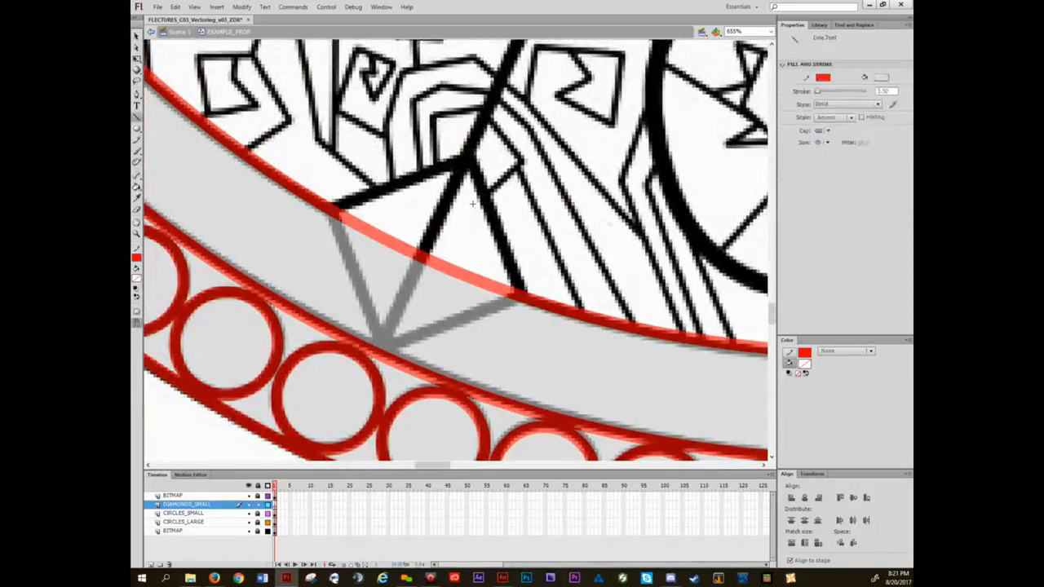
pyautogui.click(822, 142)
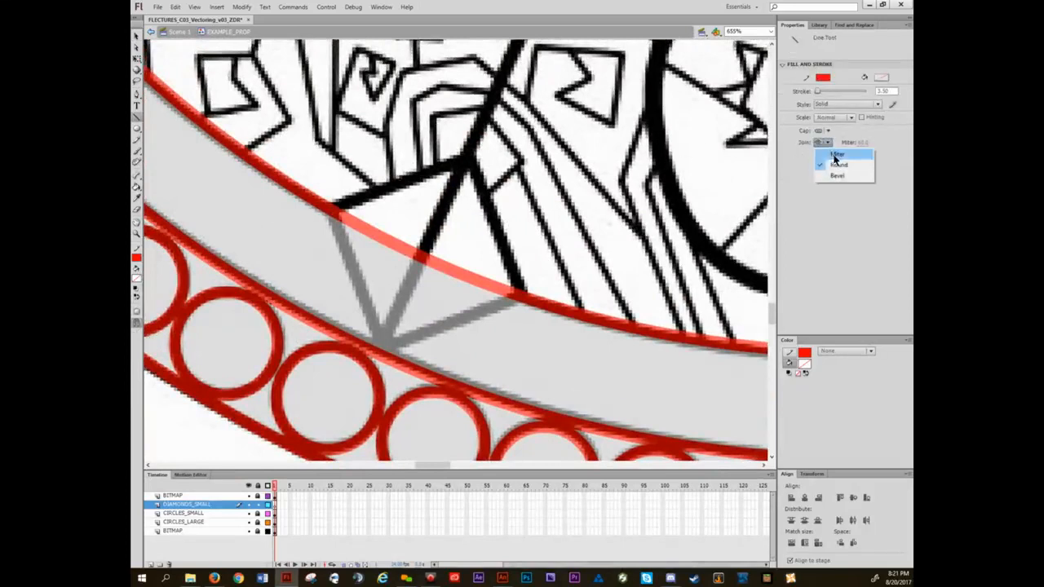
pyautogui.click(832, 155)
# - Try the Miter join with connected test lines beside the lower diamond, and undo them
pyautogui.moveTo(562, 140)
pyautogui.mouseDown()
pyautogui.moveTo(607, 207)
pyautogui.moveTo(534, 239)
pyautogui.mouseUp()
pyautogui.moveTo(534, 240)
pyautogui.mouseDown()
pyautogui.moveTo(502, 173)
pyautogui.moveTo(563, 131)
pyautogui.mouseUp()
pyautogui.hotkey('ctrl', 'z')
pyautogui.hotkey('ctrl', 'z')
pyautogui.hotkey('ctrl', 'z')
pyautogui.hotkey('ctrl', 'z')
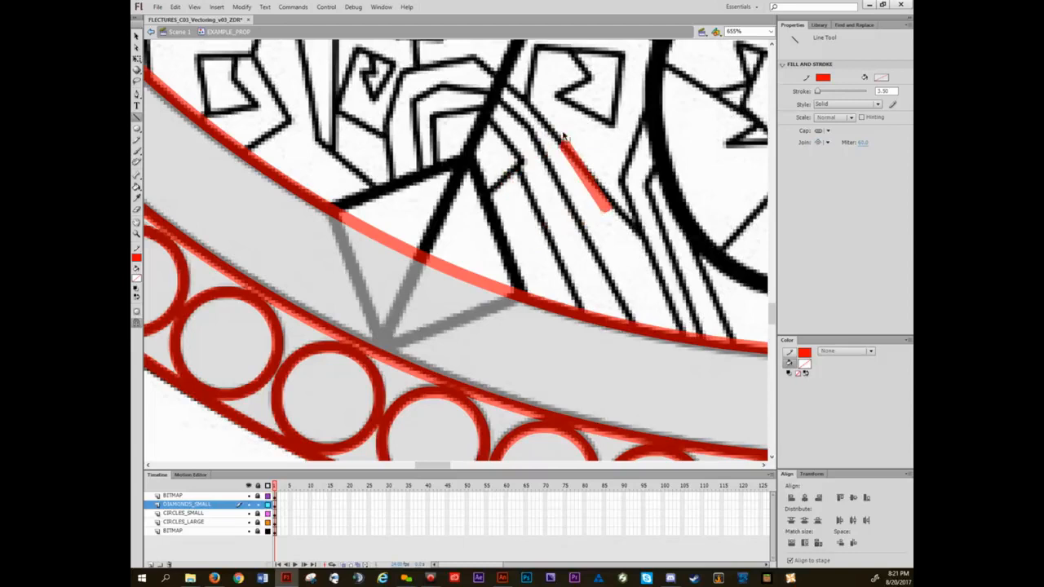
# - Examine the small diamonds between the inner rings, both close up and across the whole medallion
pyautogui.moveTo(509, 149); pyautogui.dragTo(488, 198)
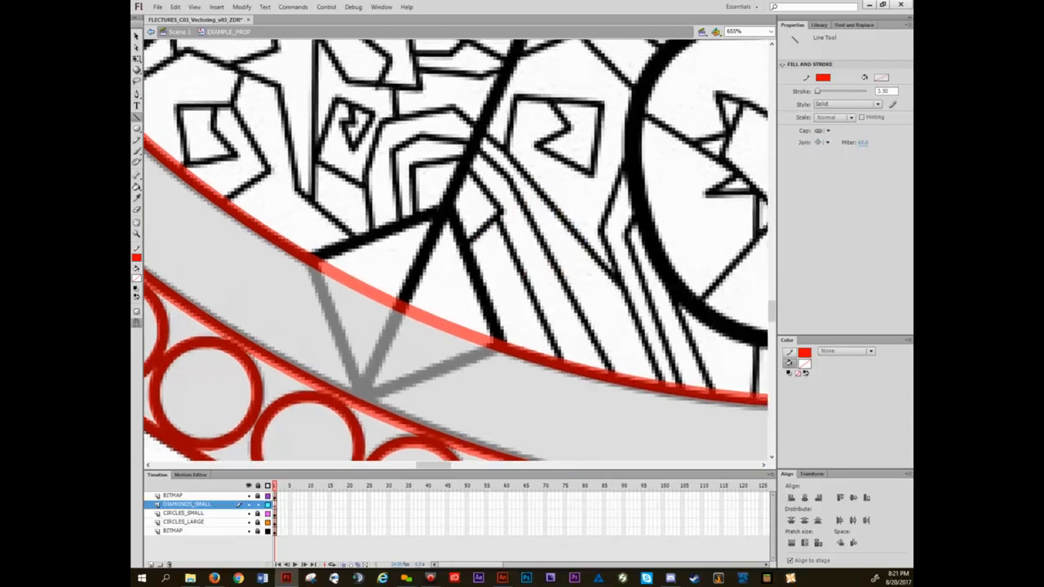
pyautogui.scroll(-4, 577, 277)
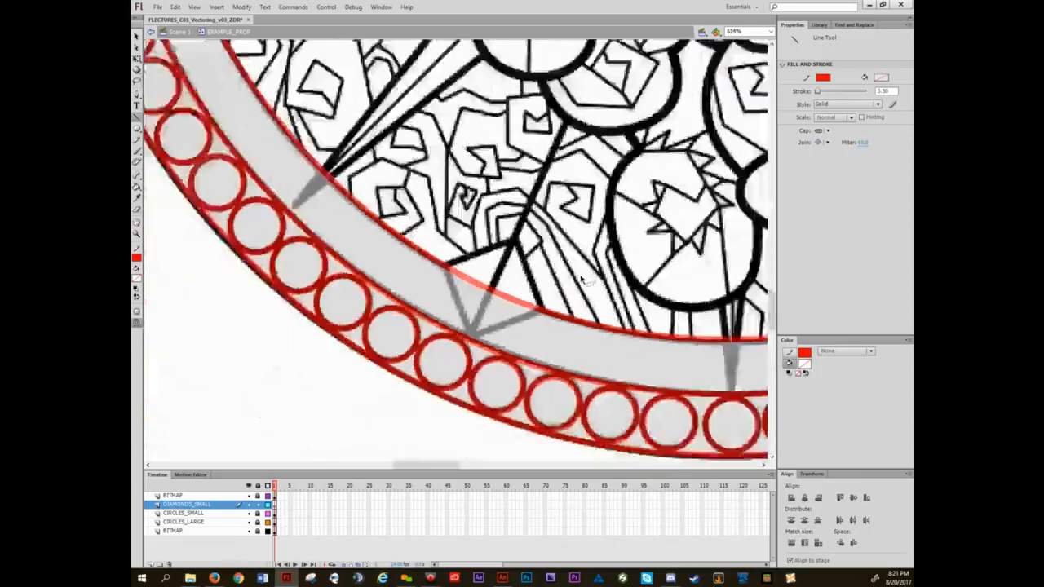
pyautogui.scroll(4, 576, 278)
pyautogui.moveTo(553, 285); pyautogui.dragTo(598, 305)
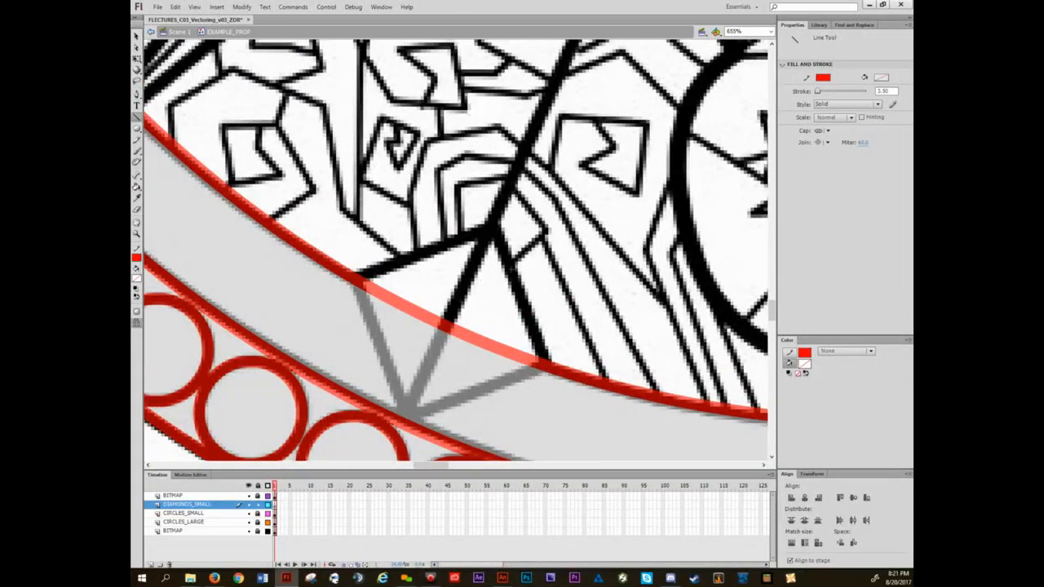
pyautogui.hotkey('ctrl', '2')
pyautogui.scroll(2, 490, 329)
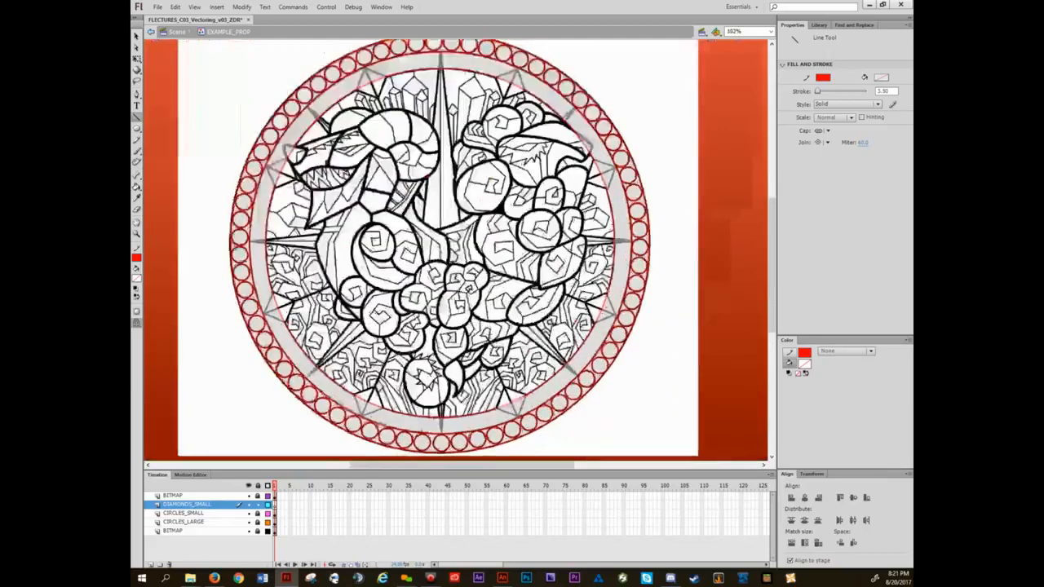
pyautogui.moveTo(490, 330); pyautogui.dragTo(504, 339)
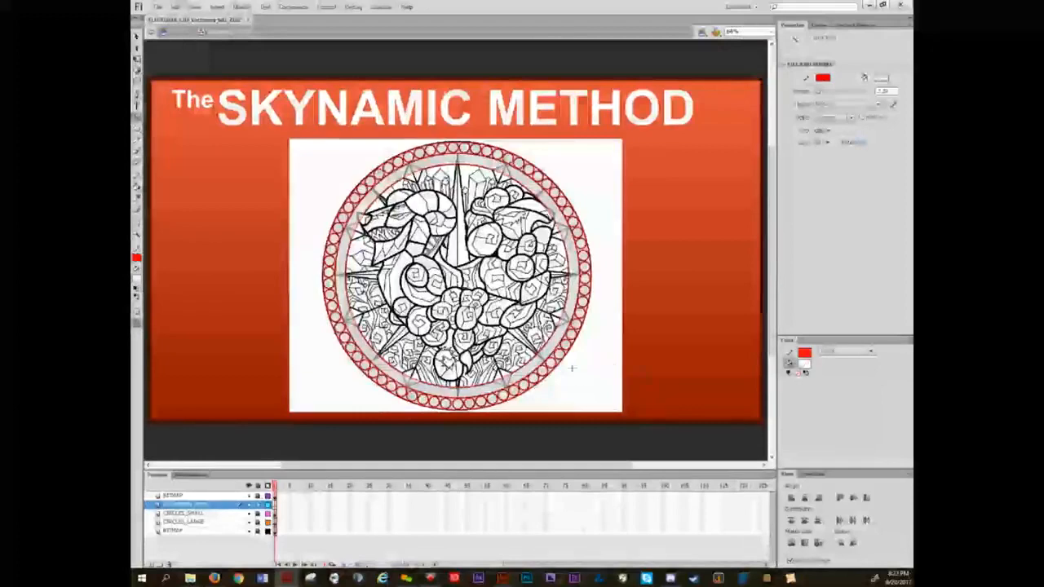
pyautogui.scroll(1, 413, 384)
pyautogui.scroll(3, 411, 385)
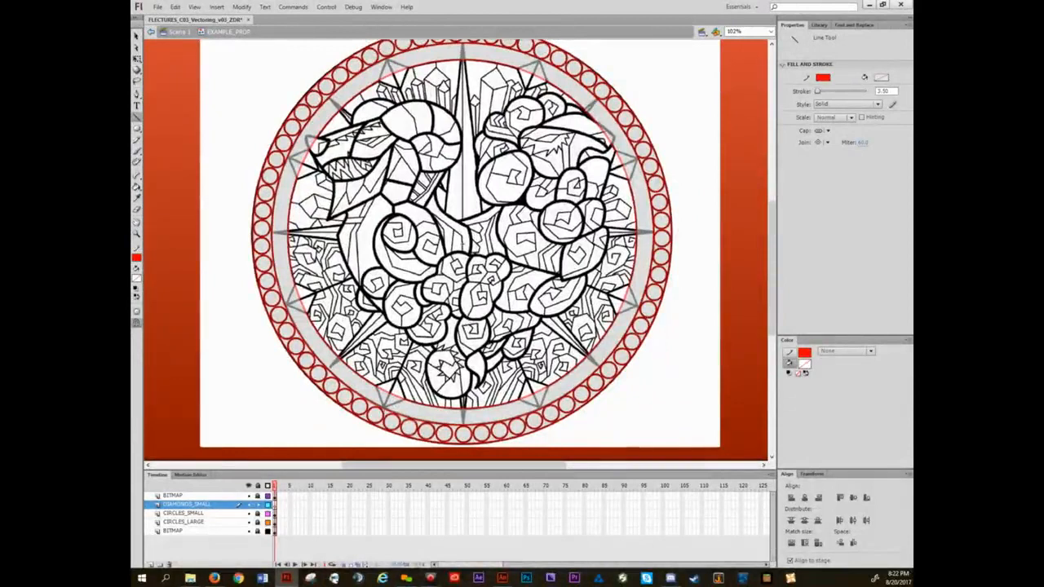
# - Draw two straight lines through the medallion's centre, joining the 7 and 1 o'clock diamonds and the 5 and 11 o'clock diamonds
pyautogui.moveTo(386, 404); pyautogui.dragTo(503, 148)
pyautogui.moveTo(521, 102); pyautogui.dragTo(398, 377)
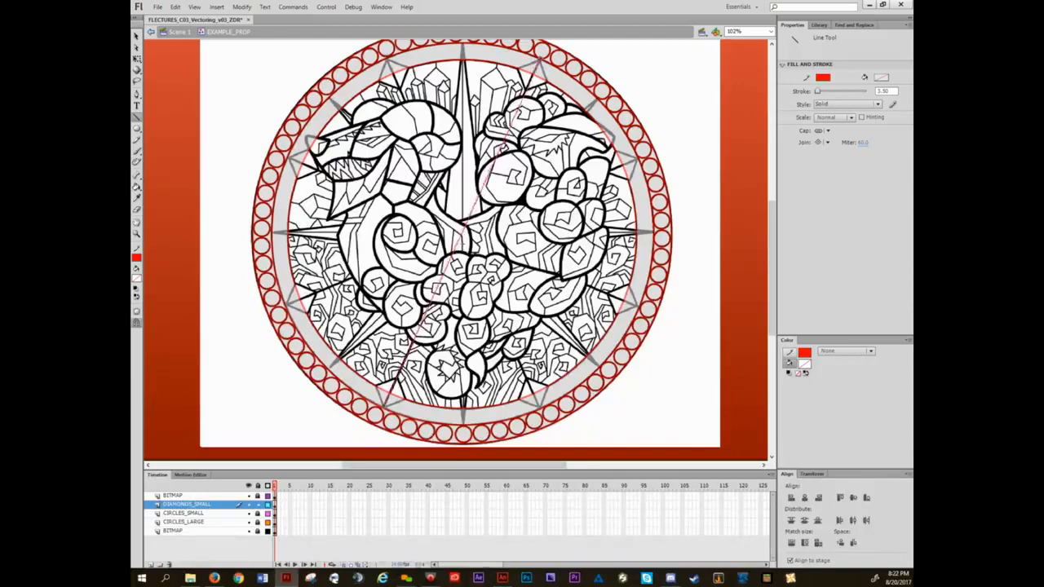
pyautogui.moveTo(522, 102); pyautogui.dragTo(538, 64)
pyautogui.moveTo(539, 405)
pyautogui.mouseDown()
pyautogui.moveTo(510, 283)
pyautogui.moveTo(388, 61)
pyautogui.mouseUp()
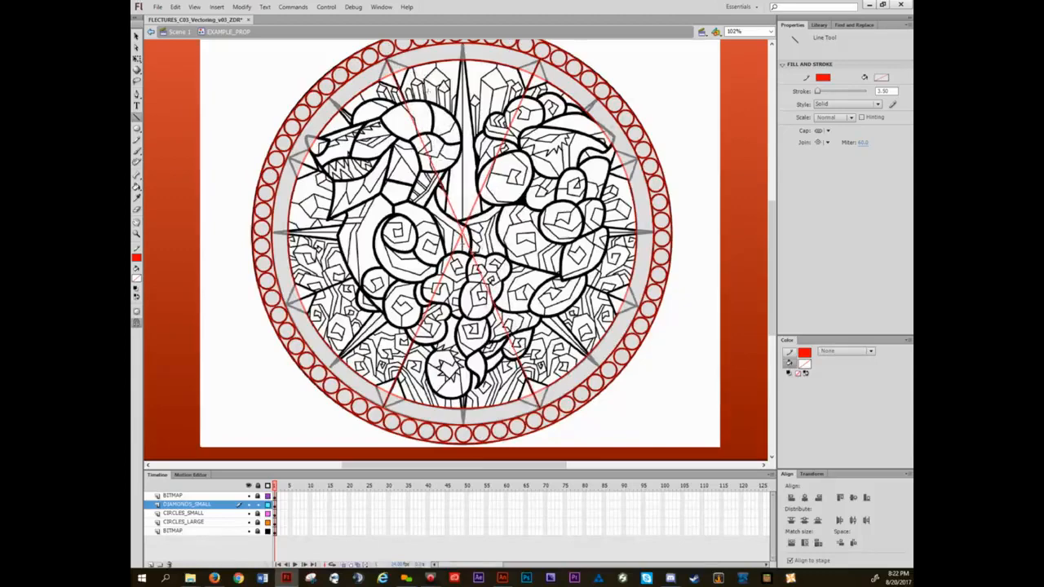
# - Draw two more lines through the medallion's centre, joining the 4 and 10 o'clock diamonds and the 8 and 2 o'clock diamonds
pyautogui.scroll(6, 413, 342)
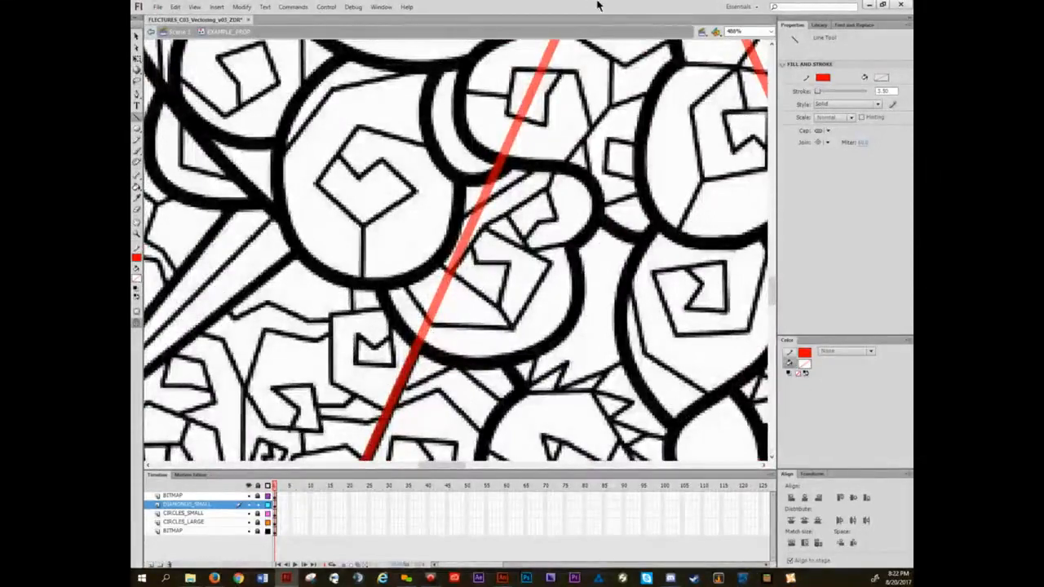
pyautogui.hotkey('ctrl', '2')
pyautogui.scroll(3, 506, 285)
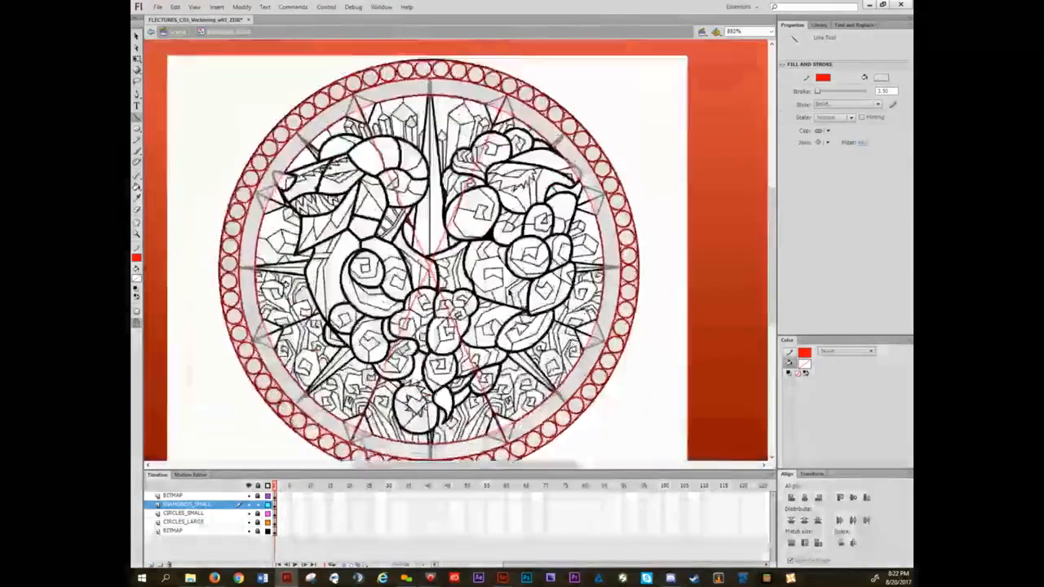
pyautogui.moveTo(507, 286); pyautogui.dragTo(549, 260)
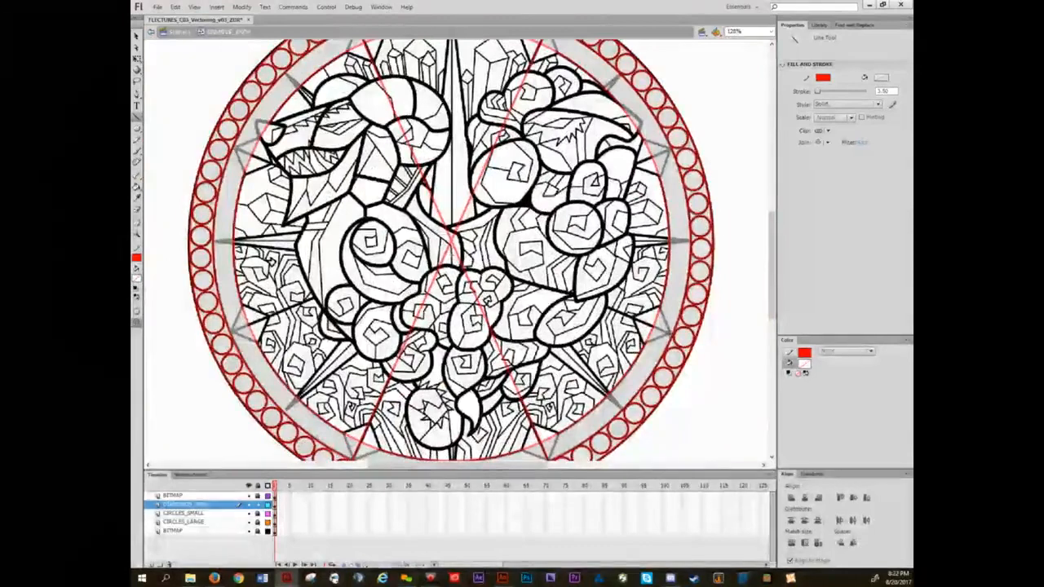
pyautogui.moveTo(575, 296)
pyautogui.mouseDown()
pyautogui.moveTo(285, 197)
pyautogui.moveTo(324, 184)
pyautogui.moveTo(234, 145)
pyautogui.mouseUp()
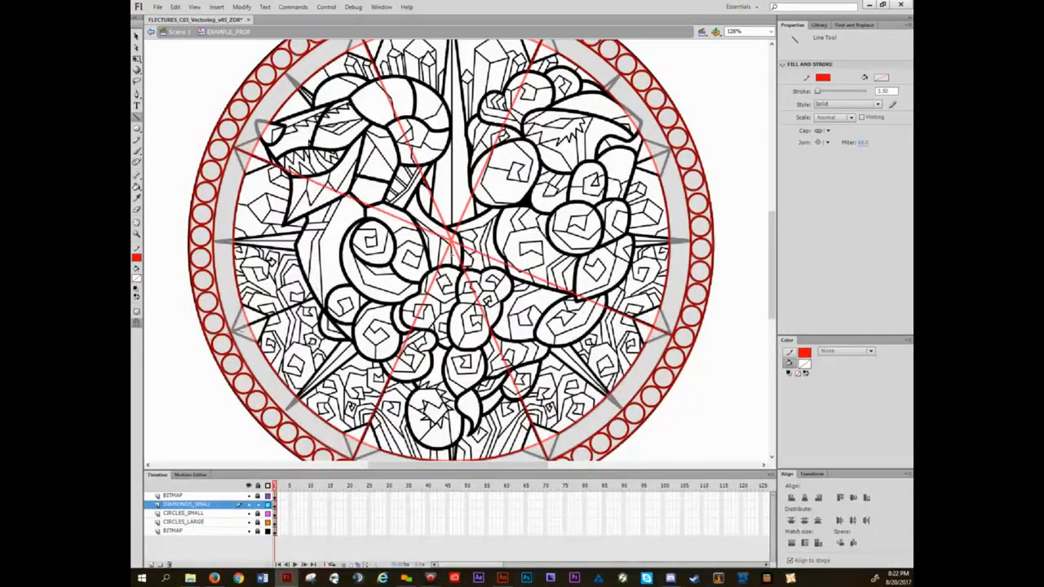
pyautogui.moveTo(245, 320)
pyautogui.mouseDown()
pyautogui.moveTo(656, 156)
pyautogui.moveTo(636, 161)
pyautogui.moveTo(644, 163)
pyautogui.mouseUp()
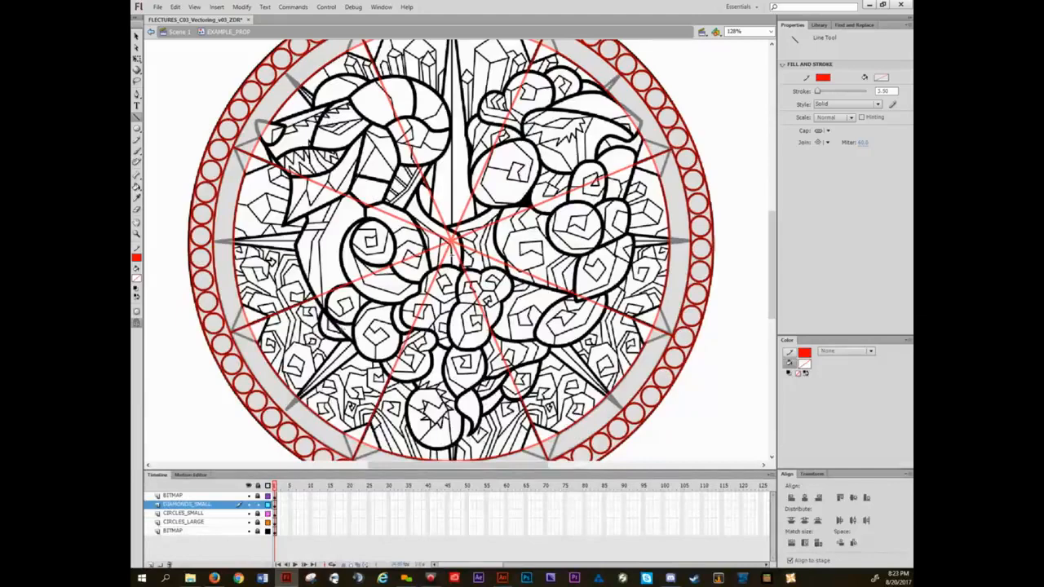
# - Trace the four outer edges of the small diamond at 7 o'clock with straight lines
pyautogui.moveTo(302, 411); pyautogui.dragTo(382, 259)
pyautogui.moveTo(372, 209); pyautogui.dragTo(520, 347)
pyautogui.moveTo(439, 295); pyautogui.dragTo(434, 320)
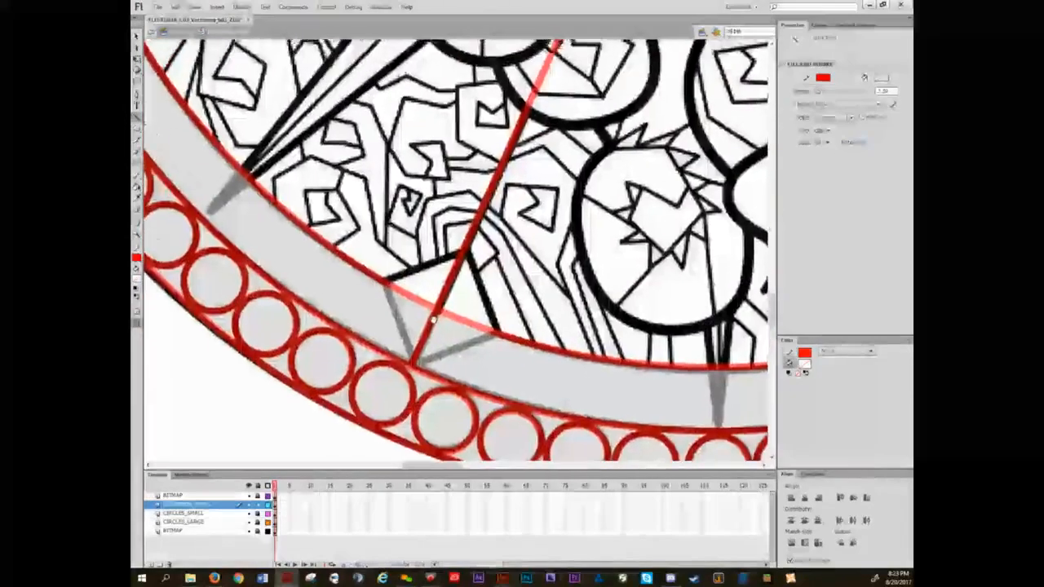
pyautogui.scroll(1, 431, 330)
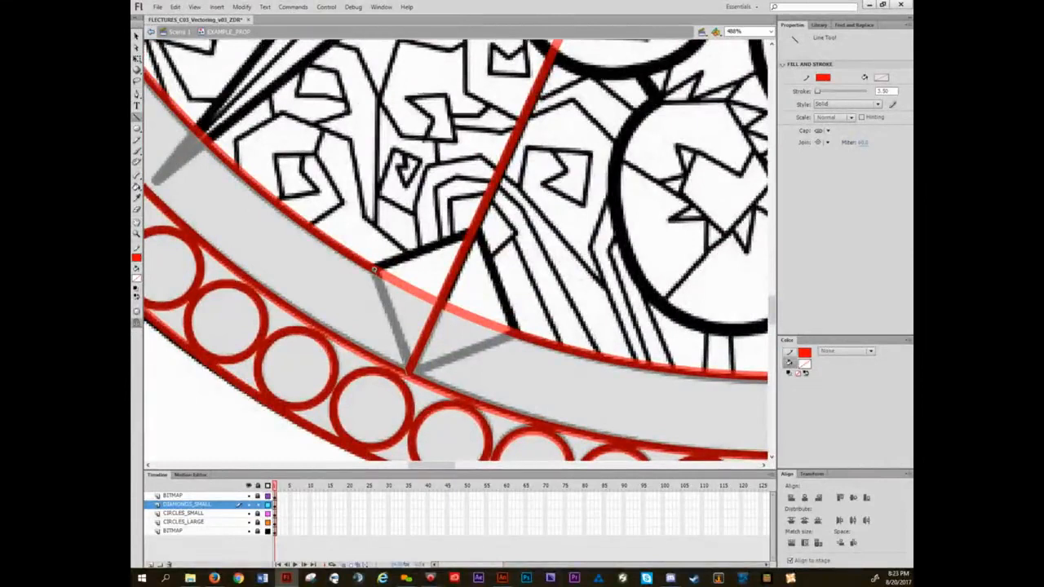
pyautogui.moveTo(374, 269)
pyautogui.mouseDown()
pyautogui.moveTo(469, 234)
pyautogui.moveTo(512, 334)
pyautogui.mouseUp()
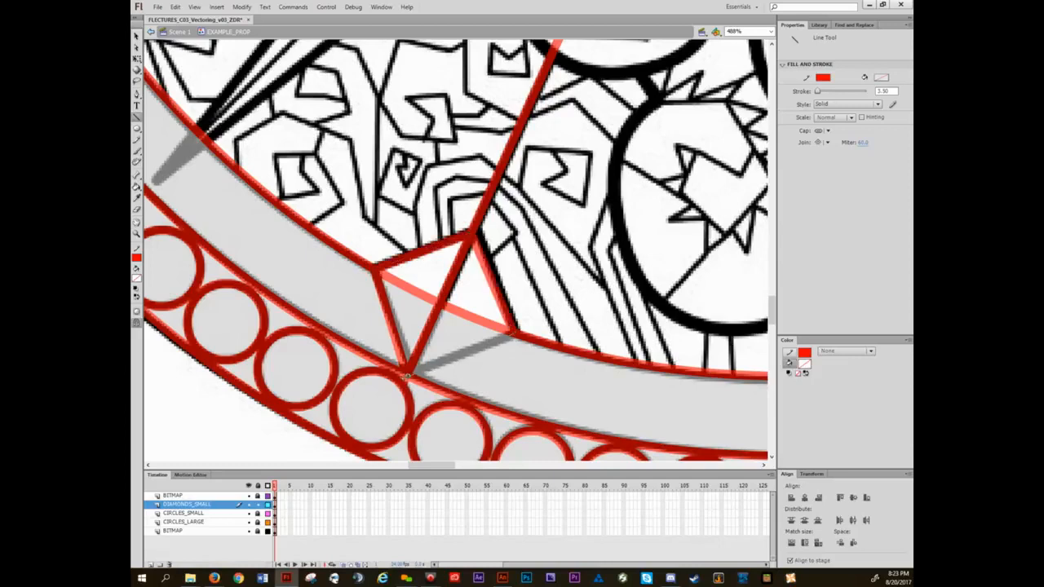
pyautogui.moveTo(406, 373); pyautogui.dragTo(406, 373)
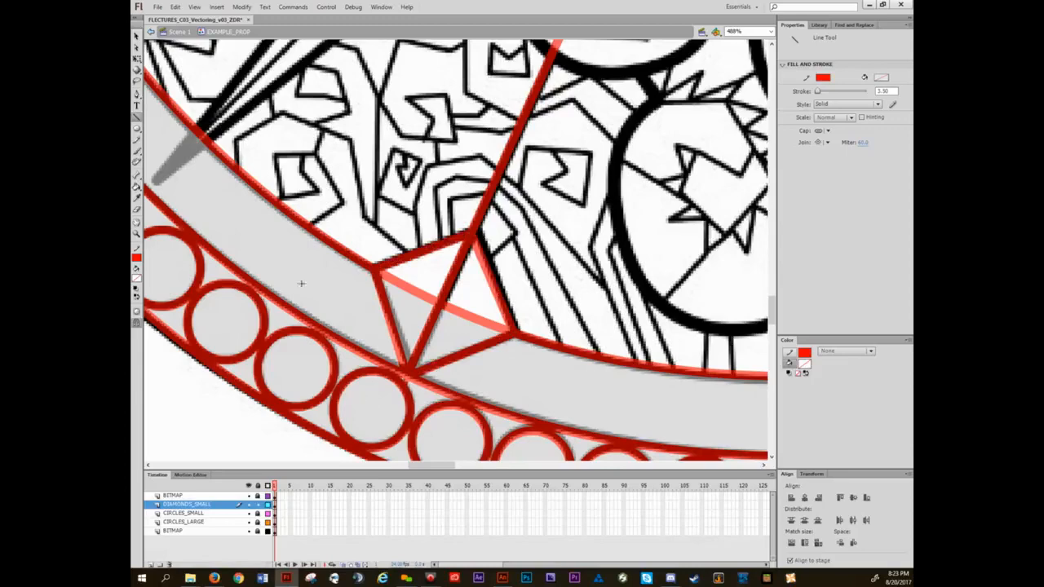
# - Trace the four outer edges of the small diamond at 8 o'clock with straight lines
pyautogui.moveTo(270, 162); pyautogui.dragTo(528, 446)
pyautogui.moveTo(492, 212); pyautogui.dragTo(595, 384)
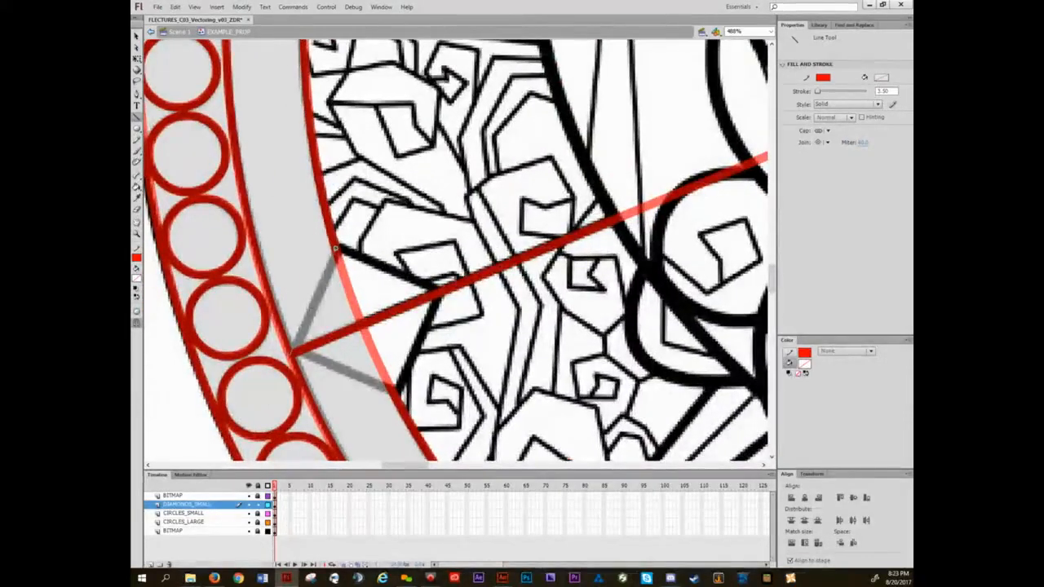
pyautogui.moveTo(334, 248)
pyautogui.mouseDown()
pyautogui.moveTo(439, 289)
pyautogui.moveTo(393, 391)
pyautogui.mouseUp()
pyautogui.moveTo(393, 391); pyautogui.dragTo(290, 355)
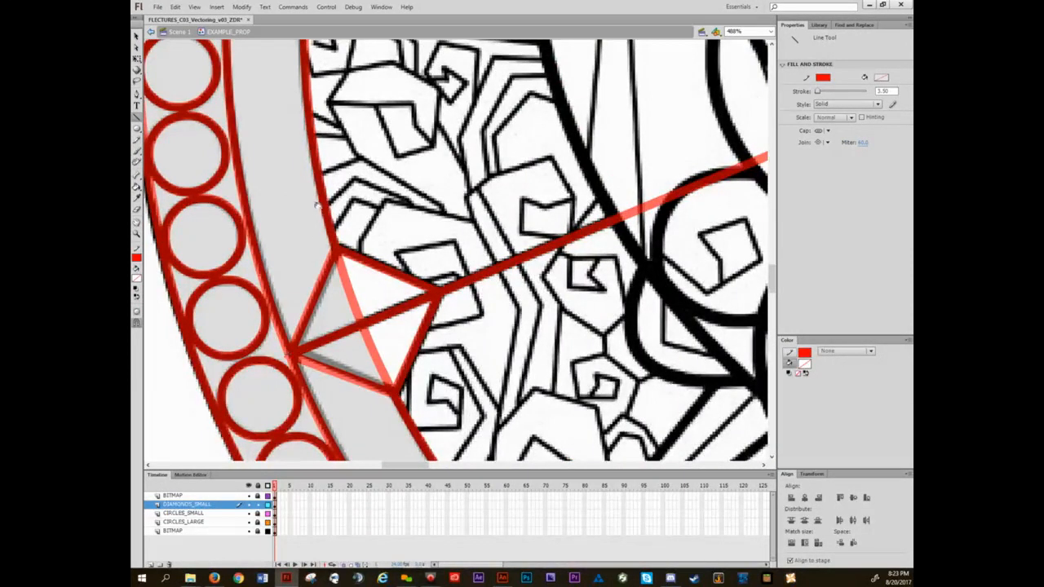
# - Trace the four outer edges of the small diamond at 10 o'clock, beside the dragon's snout
pyautogui.moveTo(327, 105)
pyautogui.mouseDown()
pyautogui.moveTo(370, 206)
pyautogui.moveTo(385, 335)
pyautogui.mouseUp()
pyautogui.moveTo(385, 76); pyautogui.dragTo(337, 417)
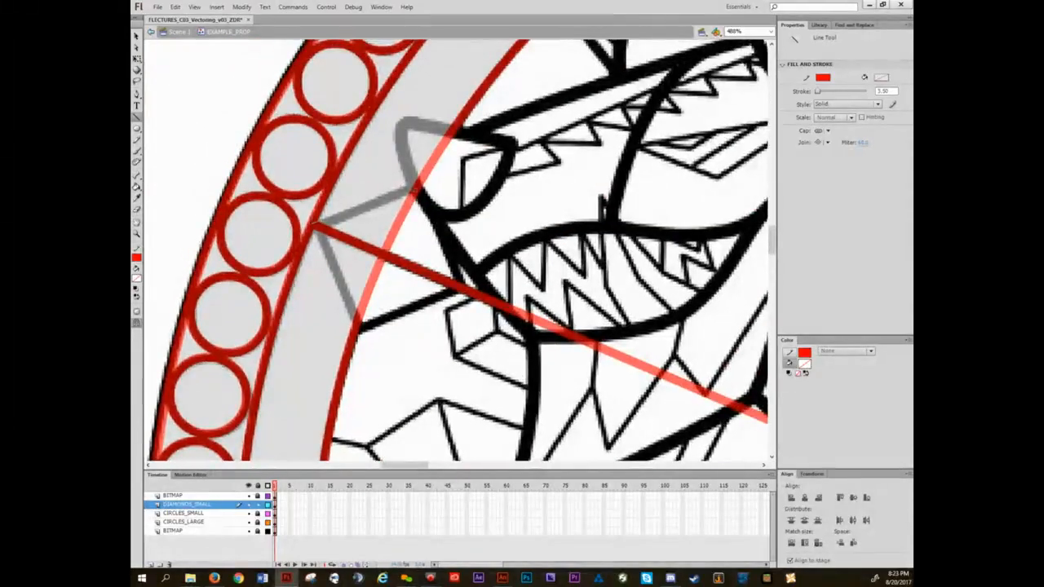
pyautogui.moveTo(415, 188); pyautogui.dragTo(417, 188)
pyautogui.moveTo(417, 189)
pyautogui.mouseDown()
pyautogui.moveTo(462, 289)
pyautogui.moveTo(355, 327)
pyautogui.mouseUp()
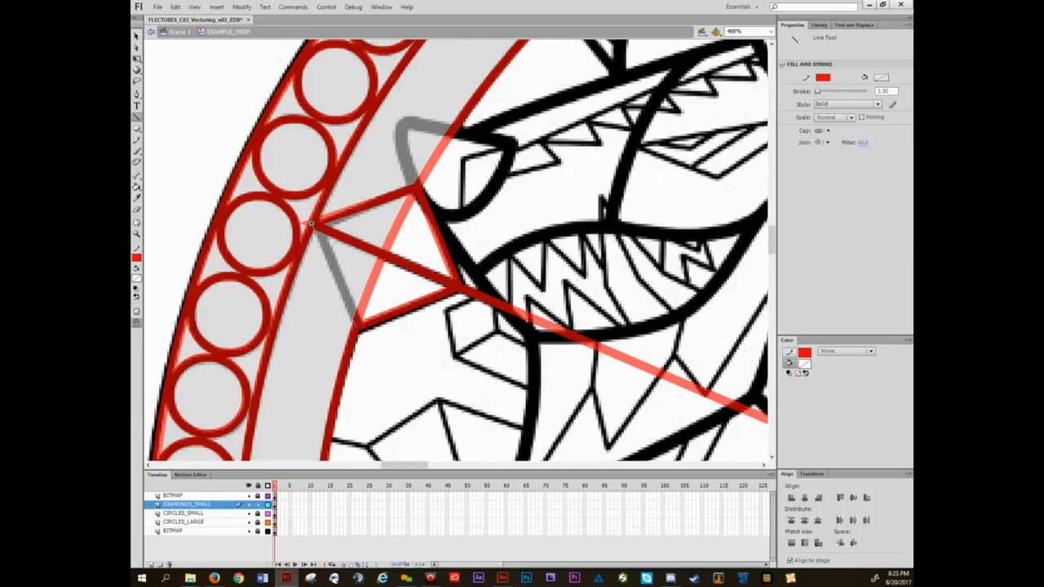
pyautogui.moveTo(311, 223); pyautogui.dragTo(313, 223)
# - Trace the four outer edges of the small diamond at 11 o'clock, above the crystals
pyautogui.moveTo(497, 114); pyautogui.dragTo(375, 340)
pyautogui.moveTo(697, 64); pyautogui.dragTo(436, 209)
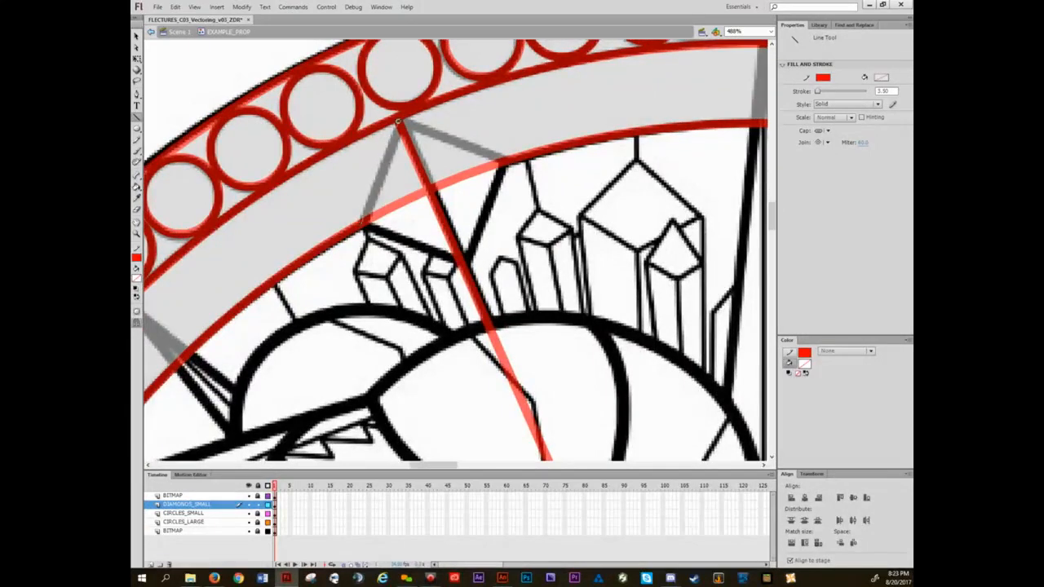
pyautogui.moveTo(398, 121); pyautogui.dragTo(363, 221)
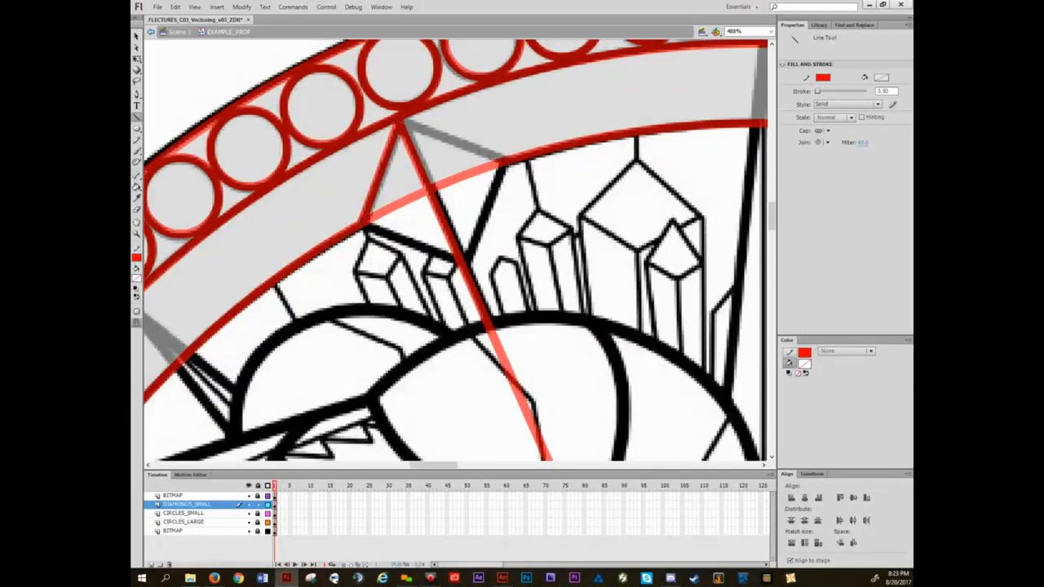
pyautogui.moveTo(399, 120); pyautogui.dragTo(504, 161)
pyautogui.moveTo(504, 162)
pyautogui.mouseDown()
pyautogui.moveTo(460, 262)
pyautogui.moveTo(363, 222)
pyautogui.mouseUp()
# - Trace the four outer edges of the small diamond at 1 o'clock with straight lines
pyautogui.moveTo(626, 204); pyautogui.dragTo(373, 243)
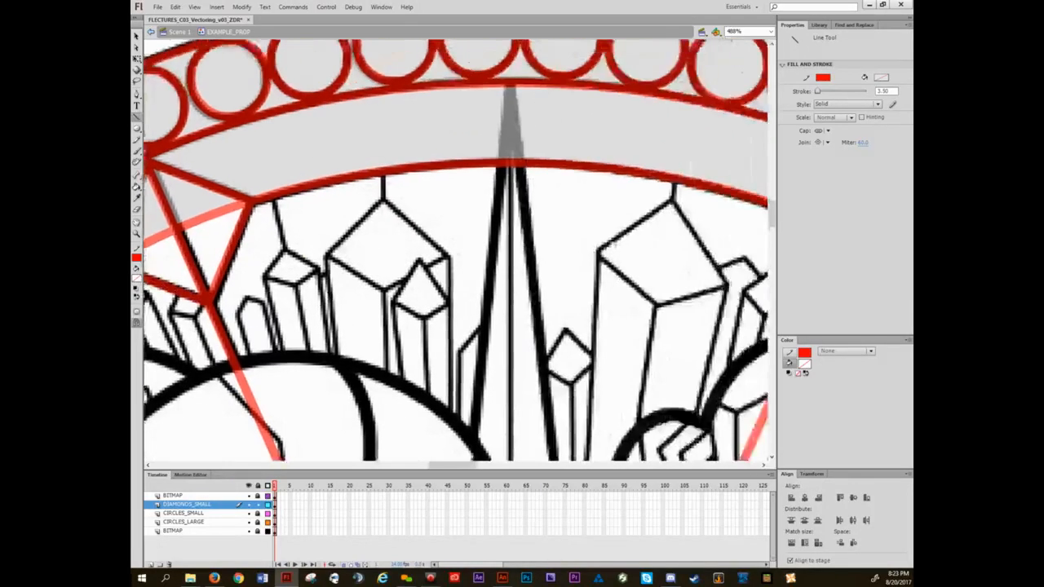
pyautogui.moveTo(754, 285); pyautogui.dragTo(384, 248)
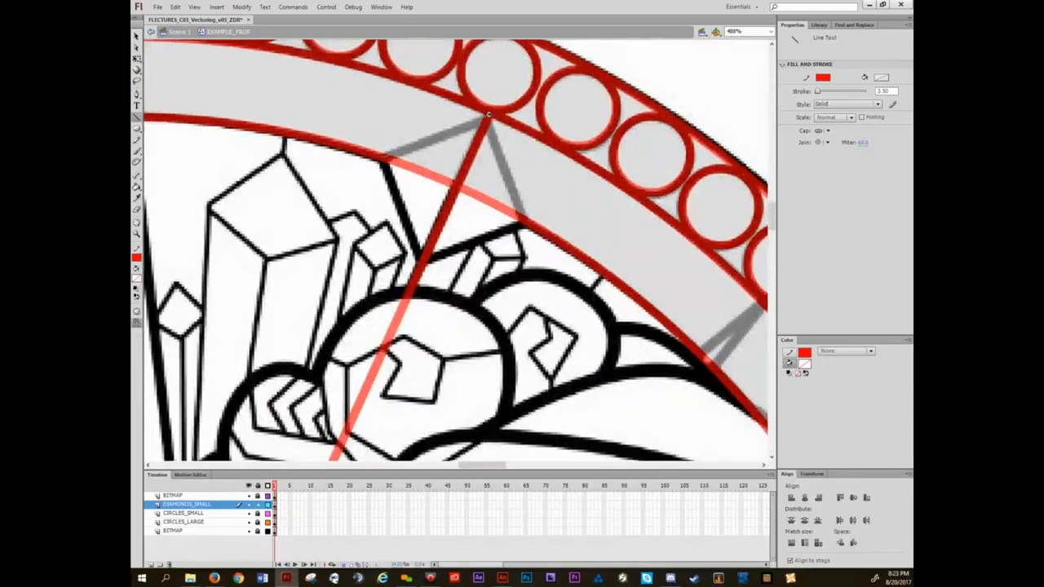
pyautogui.moveTo(489, 115)
pyautogui.mouseDown()
pyautogui.moveTo(524, 219)
pyautogui.moveTo(423, 259)
pyautogui.mouseUp()
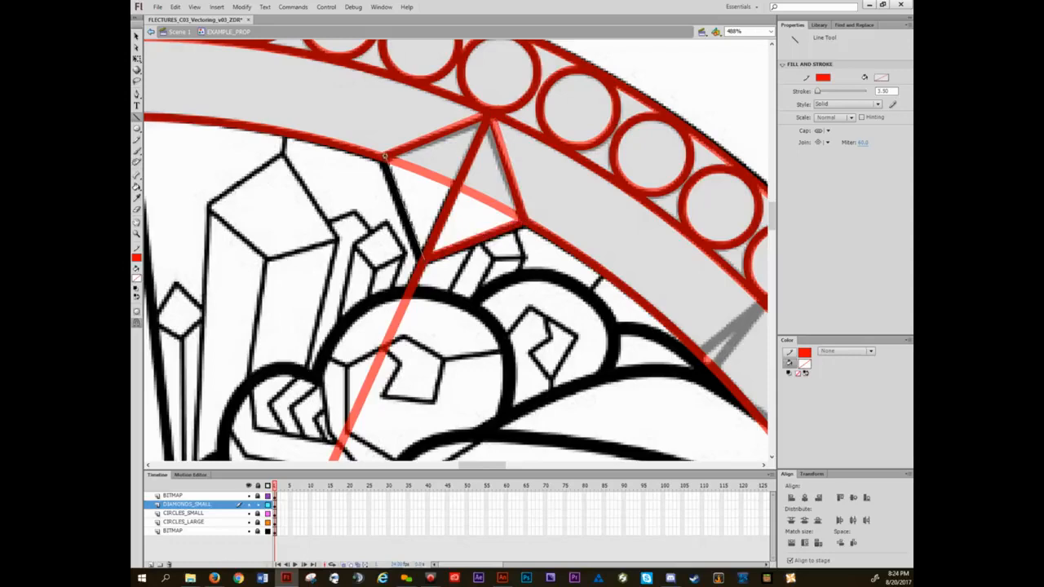
pyautogui.moveTo(384, 155); pyautogui.dragTo(422, 259)
# - Trace the four outer edges of the small diamond at 2 o'clock with straight lines
pyautogui.moveTo(637, 330); pyautogui.dragTo(397, 85)
pyautogui.moveTo(631, 418); pyautogui.dragTo(468, 261)
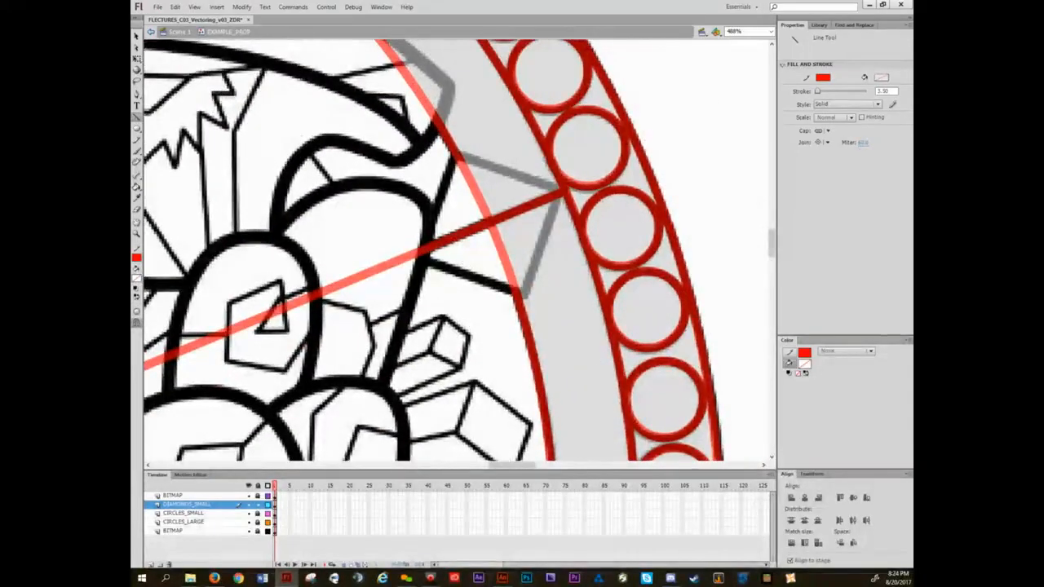
pyautogui.moveTo(455, 157)
pyautogui.mouseDown()
pyautogui.moveTo(419, 251)
pyautogui.moveTo(512, 288)
pyautogui.mouseUp()
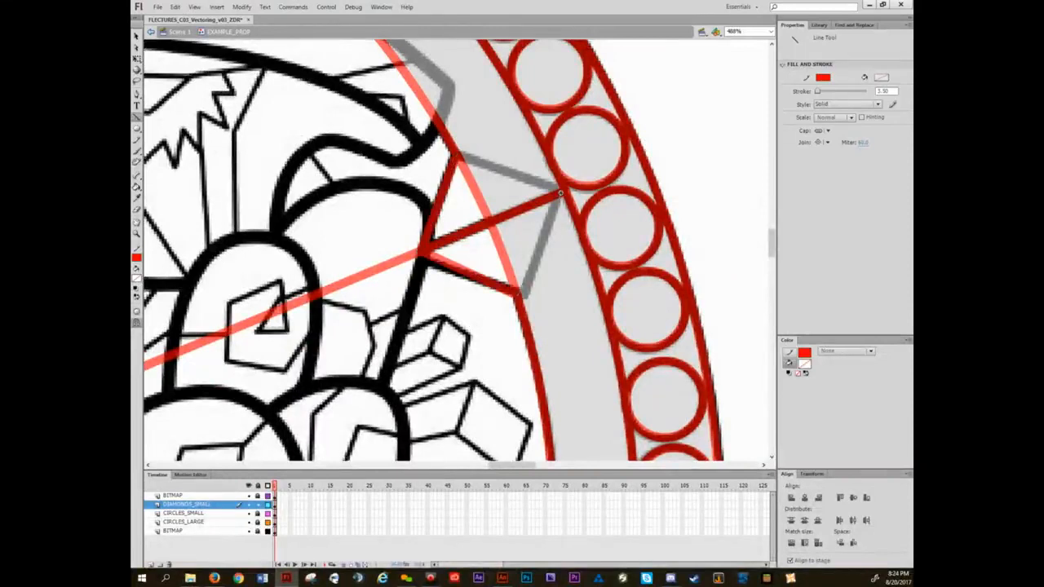
pyautogui.moveTo(561, 193); pyautogui.dragTo(517, 287)
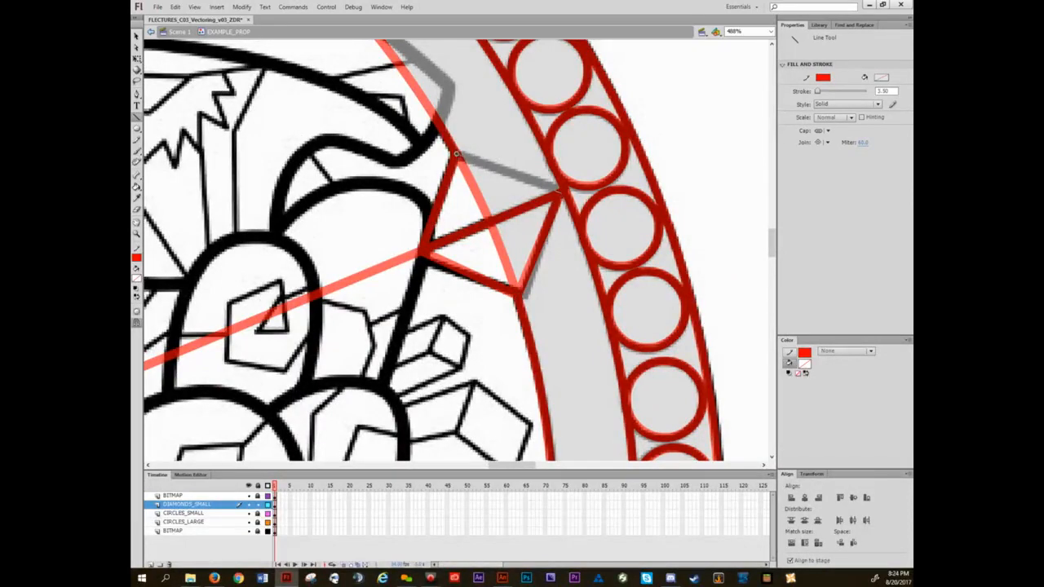
# - Trace the four outer edges of the small diamond at 4 o'clock with straight lines
pyautogui.scroll(-10, 531, 263)
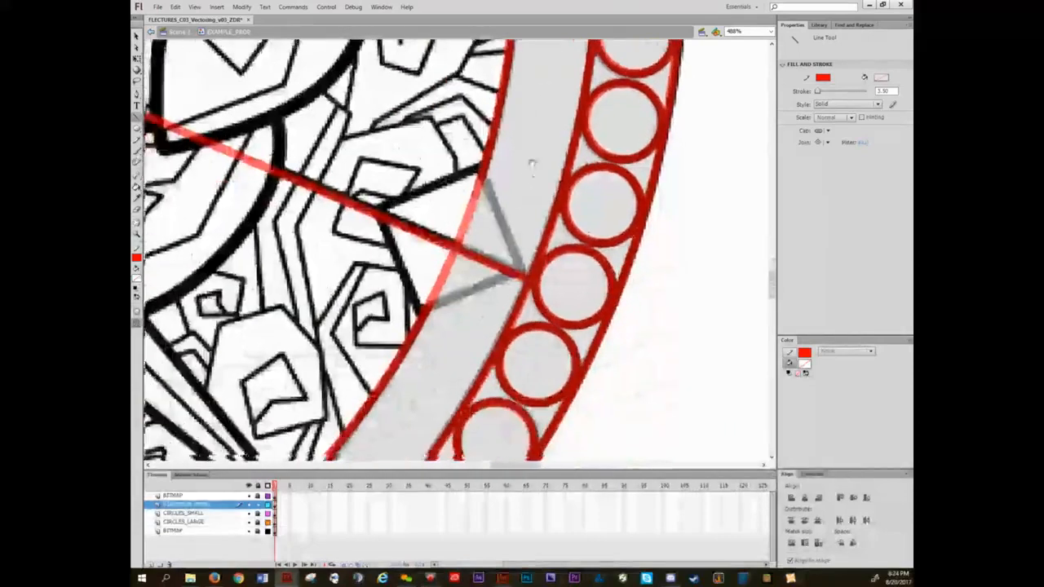
pyautogui.moveTo(532, 166); pyautogui.dragTo(560, 210)
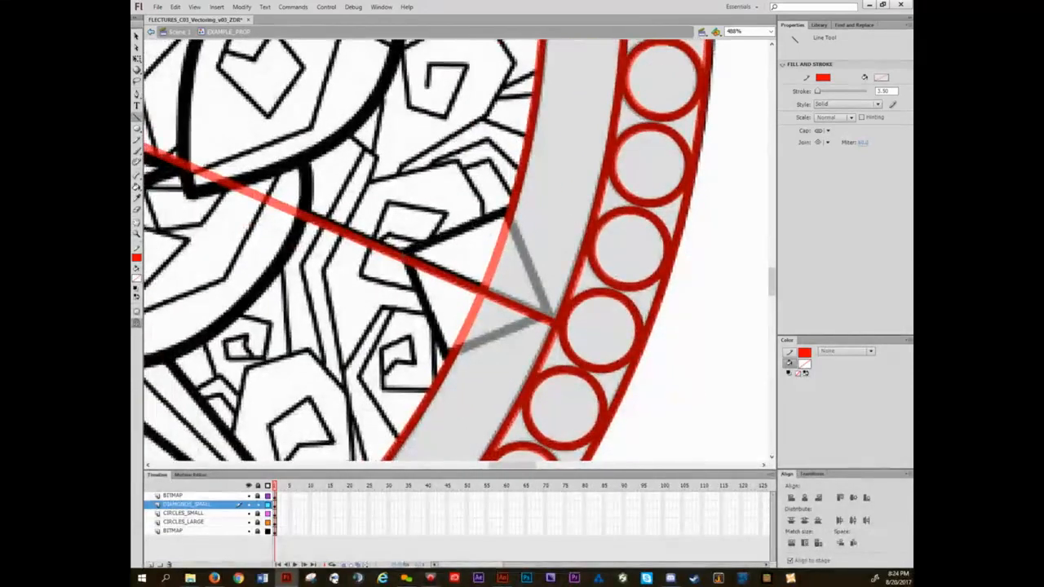
pyautogui.moveTo(402, 254); pyautogui.dragTo(508, 213)
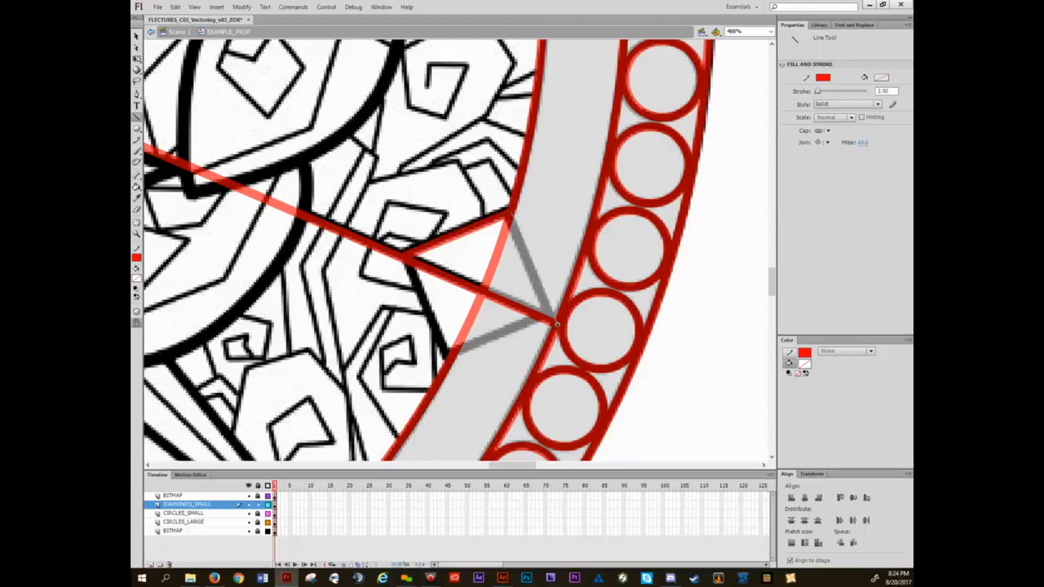
pyautogui.moveTo(557, 325)
pyautogui.mouseDown()
pyautogui.moveTo(450, 358)
pyautogui.moveTo(424, 281)
pyautogui.moveTo(403, 259)
pyautogui.mouseUp()
# - Trace the four outer edges of the small diamond at 5 o'clock, completing the ring of small diamonds
pyautogui.moveTo(405, 351); pyautogui.dragTo(587, 89)
pyautogui.moveTo(212, 440)
pyautogui.mouseDown()
pyautogui.moveTo(360, 284)
pyautogui.moveTo(587, 124)
pyautogui.moveTo(422, 301)
pyautogui.mouseUp()
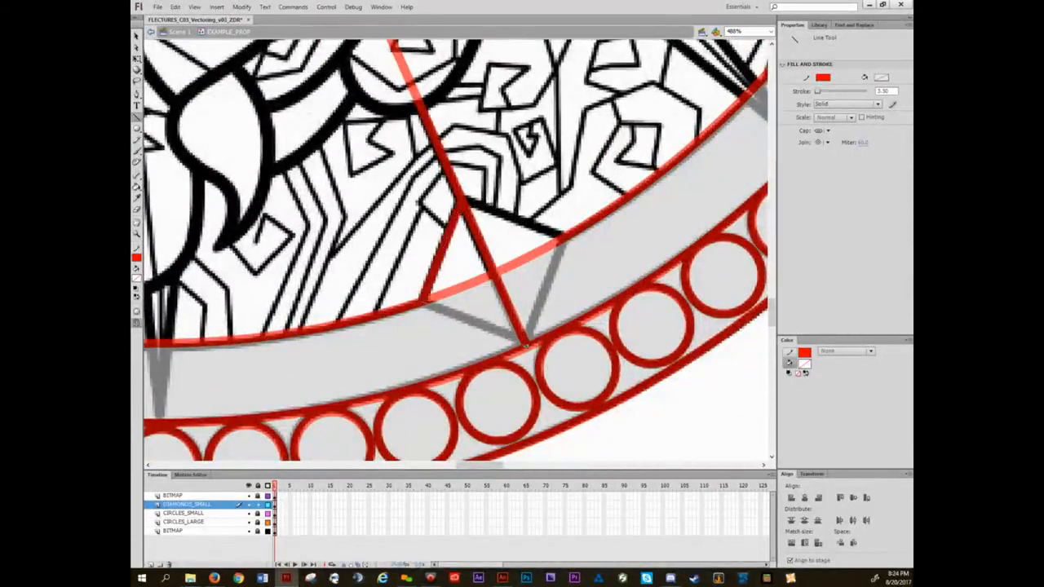
pyautogui.moveTo(526, 346); pyautogui.dragTo(524, 345)
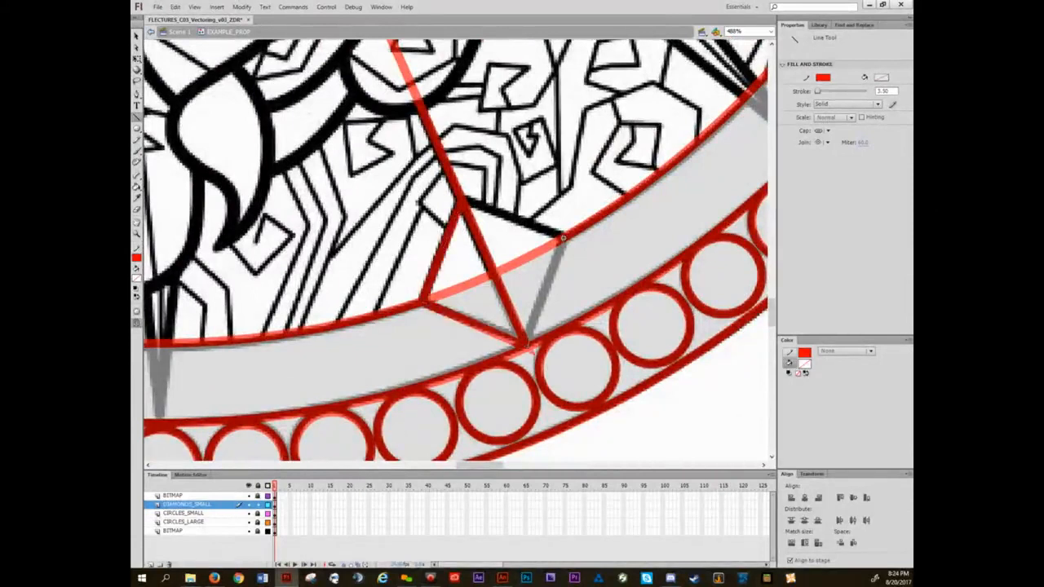
pyautogui.moveTo(563, 238); pyautogui.dragTo(563, 238)
pyautogui.moveTo(563, 238); pyautogui.dragTo(462, 202)
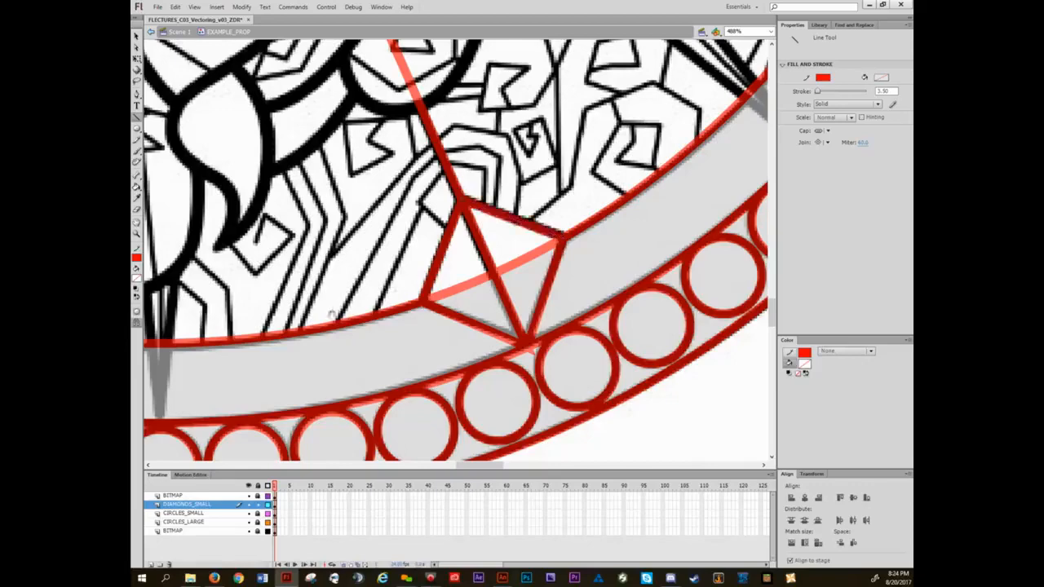
# - Hide the CIRCLES_SMALL and CIRCLES_LARGE layers to isolate the diamond at 5 o'clock
pyautogui.moveTo(331, 315); pyautogui.dragTo(606, 302)
pyautogui.moveTo(179, 280); pyautogui.dragTo(321, 282)
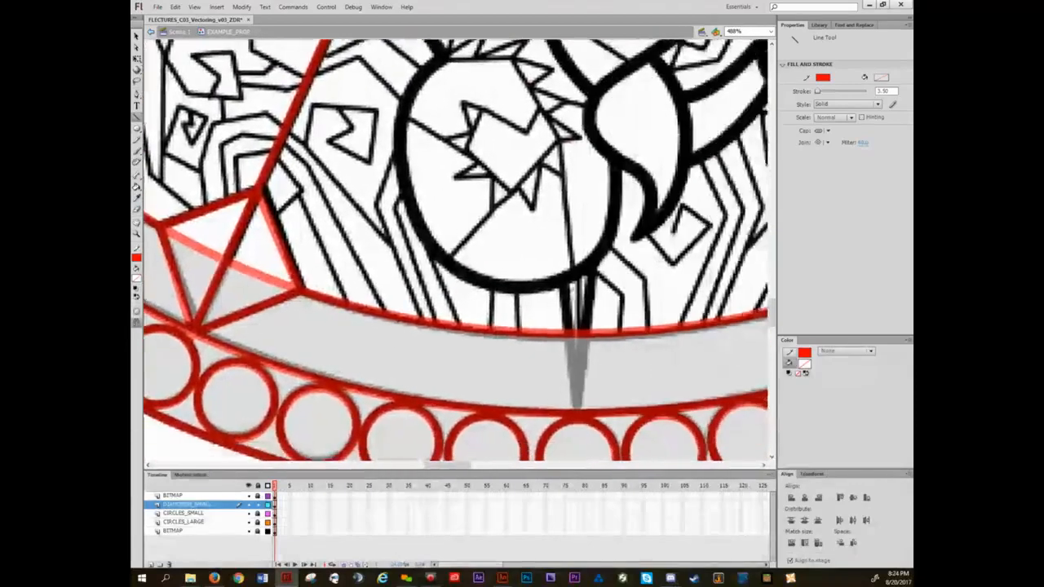
pyautogui.moveTo(685, 298); pyautogui.dragTo(333, 295)
pyautogui.click(249, 513)
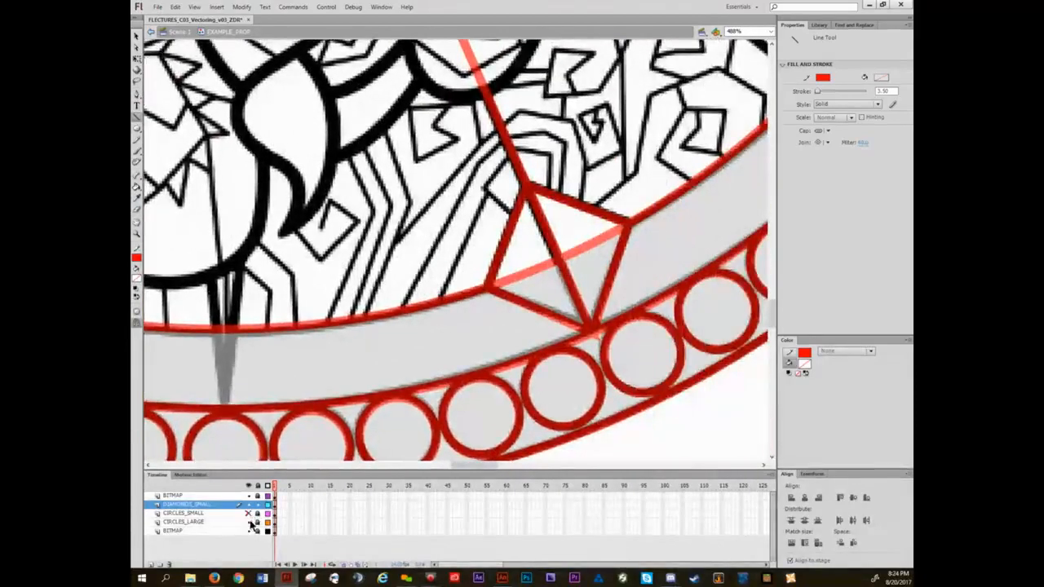
pyautogui.click(249, 522)
pyautogui.moveTo(578, 346); pyautogui.dragTo(500, 336)
# - Set the join of the connected diamond strokes to Round and show the CIRCLES_SMALL and CIRCLES_LARGE layers again
pyautogui.press('n')
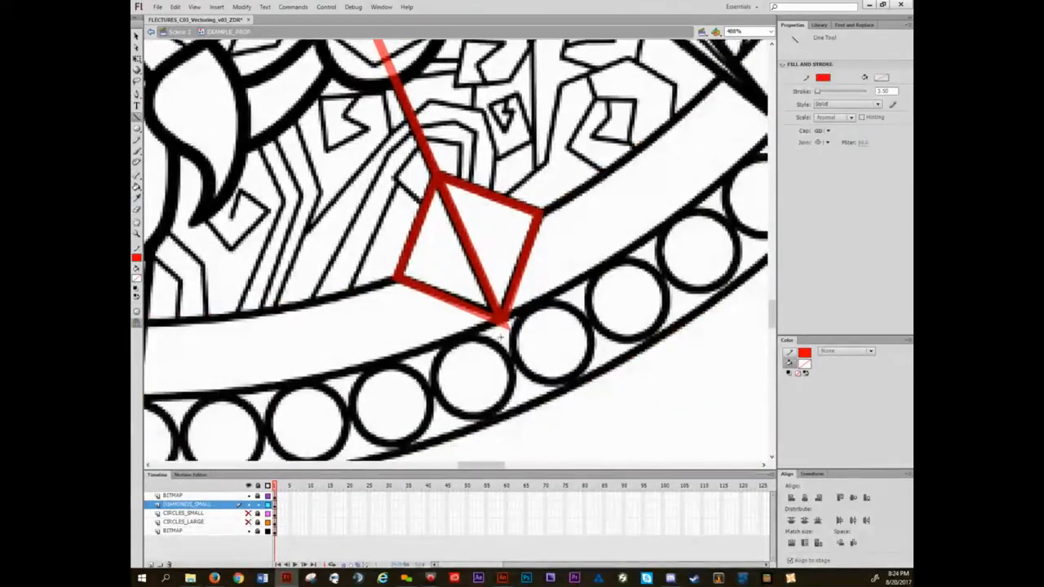
pyautogui.press('v')
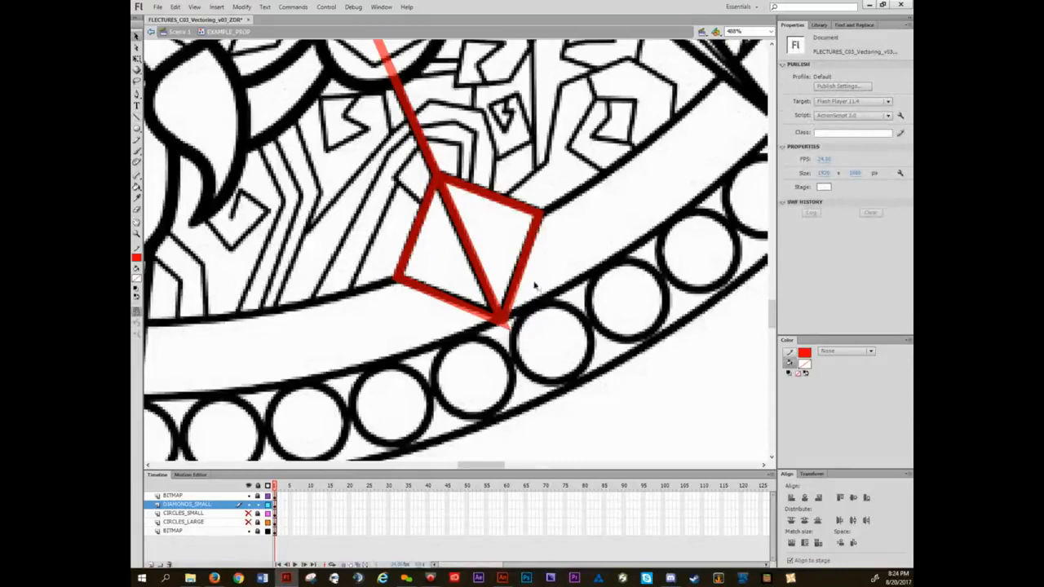
pyautogui.click(512, 298)
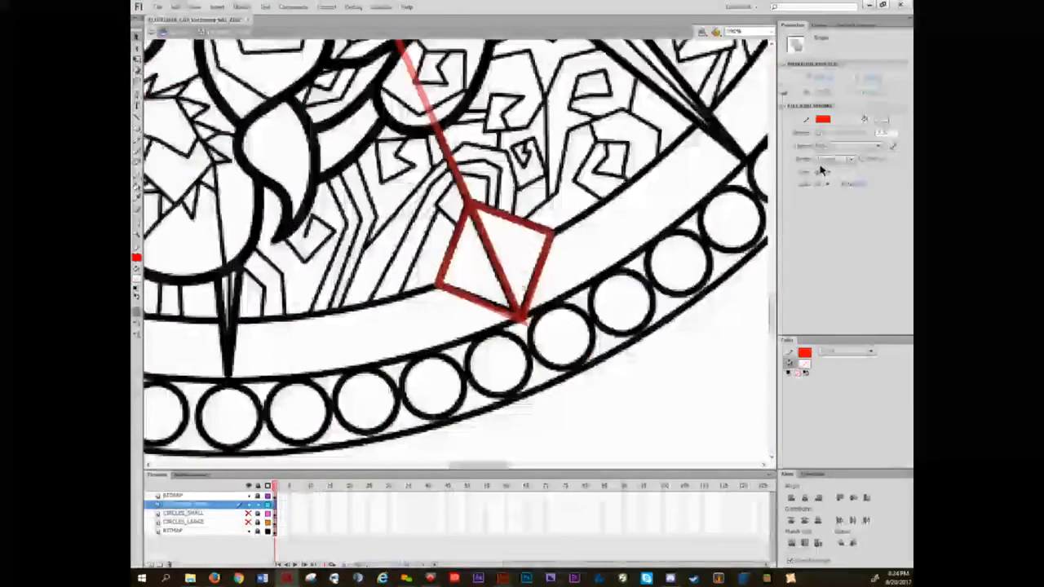
pyautogui.click(825, 185)
pyautogui.click(840, 208)
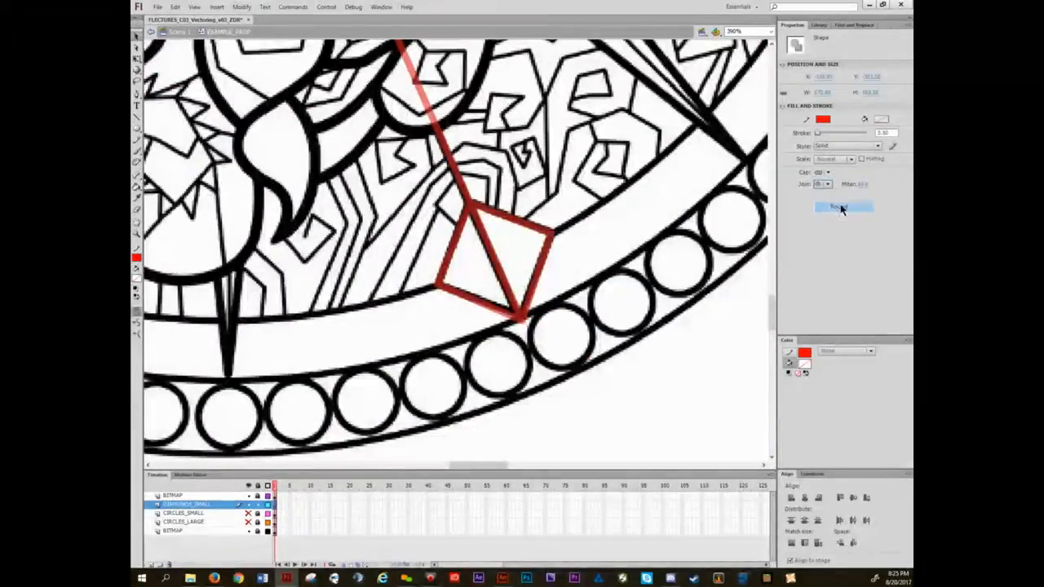
pyautogui.click(605, 409)
pyautogui.scroll(2, 532, 321)
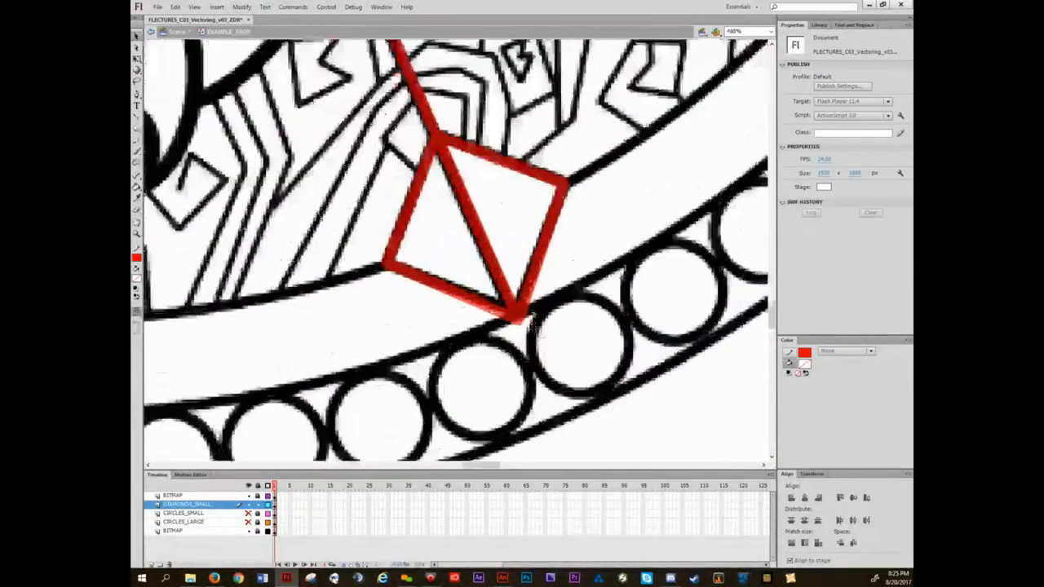
pyautogui.moveTo(249, 513); pyautogui.dragTo(249, 522)
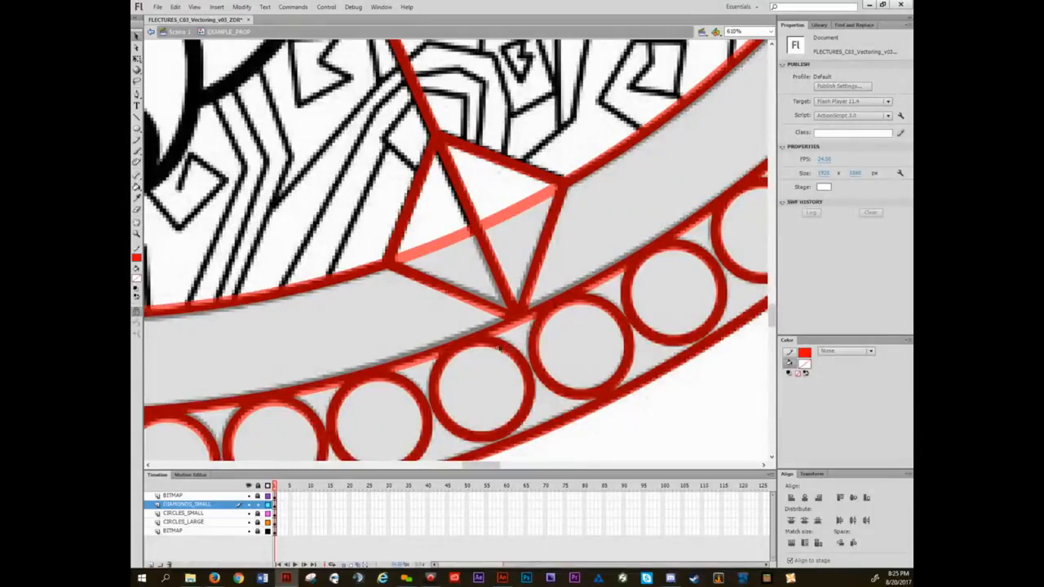
# - Examine the corners and edges of every traced small diamond all the way around the ring
pyautogui.moveTo(339, 346); pyautogui.dragTo(824, 299)
pyautogui.moveTo(317, 323); pyautogui.dragTo(641, 345)
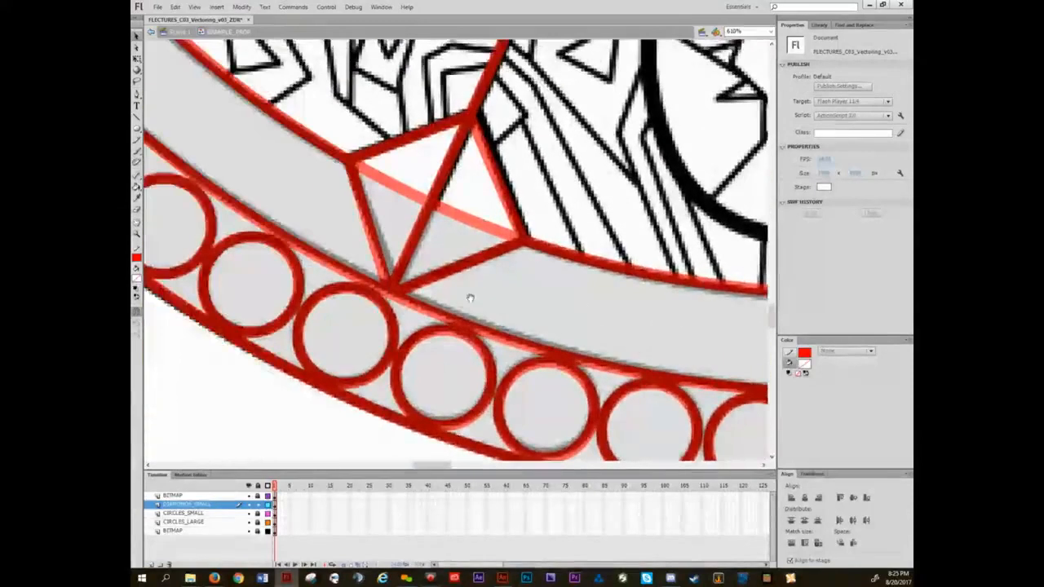
pyautogui.moveTo(470, 299); pyautogui.dragTo(493, 316)
pyautogui.moveTo(275, 156); pyautogui.dragTo(400, 259)
pyautogui.moveTo(226, 108); pyautogui.dragTo(354, 217)
pyautogui.moveTo(259, 65); pyautogui.dragTo(422, 303)
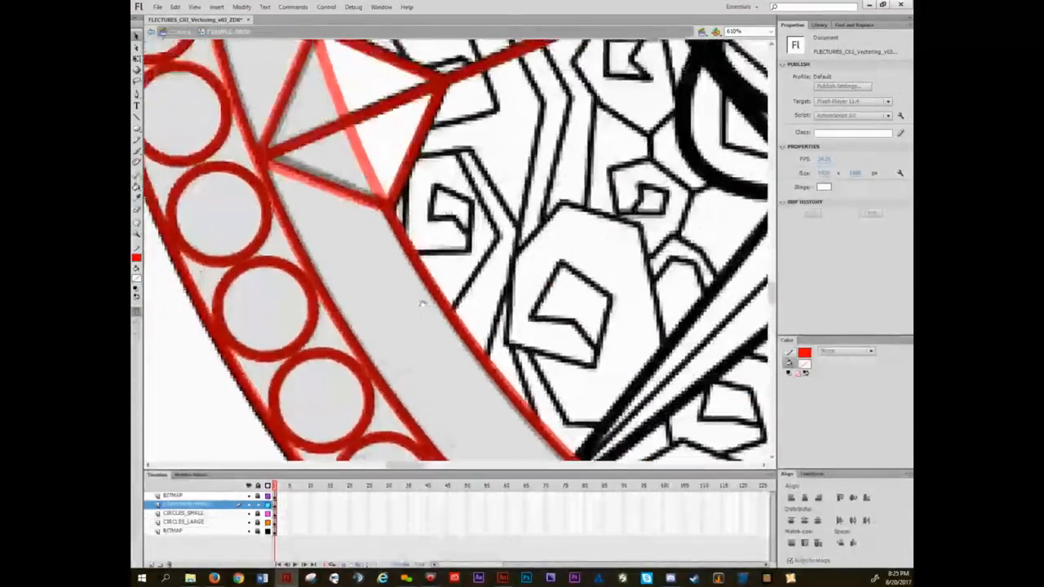
pyautogui.moveTo(359, 174); pyautogui.dragTo(414, 310)
pyautogui.moveTo(460, 155); pyautogui.dragTo(462, 456)
pyautogui.moveTo(417, 105); pyautogui.dragTo(420, 326)
pyautogui.moveTo(410, 155); pyautogui.dragTo(413, 358)
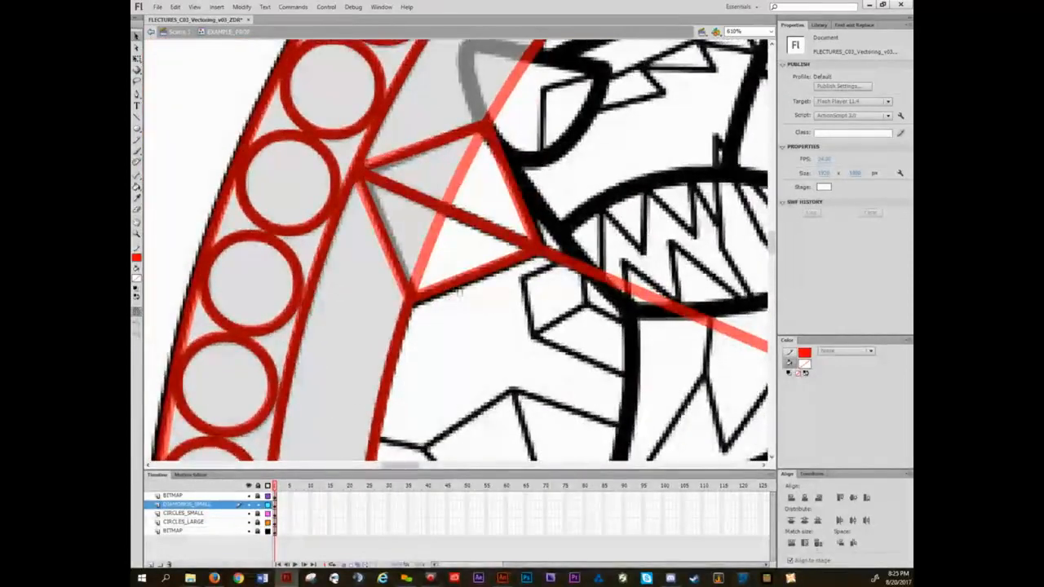
pyautogui.moveTo(503, 144); pyautogui.dragTo(301, 367)
pyautogui.moveTo(603, 90); pyautogui.dragTo(283, 362)
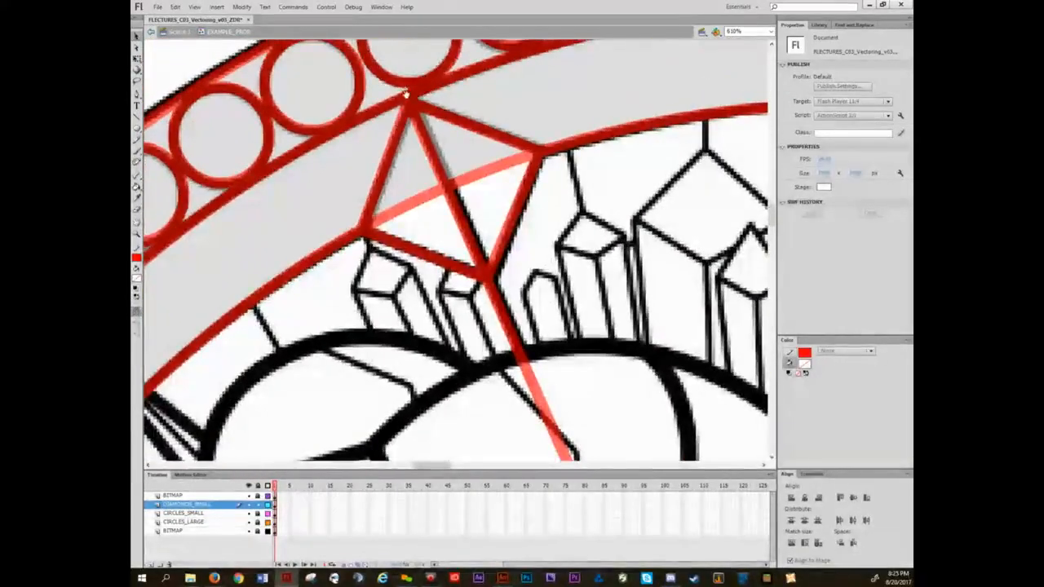
pyautogui.moveTo(754, 147); pyautogui.dragTo(399, 213)
pyautogui.moveTo(625, 208); pyautogui.dragTo(274, 124)
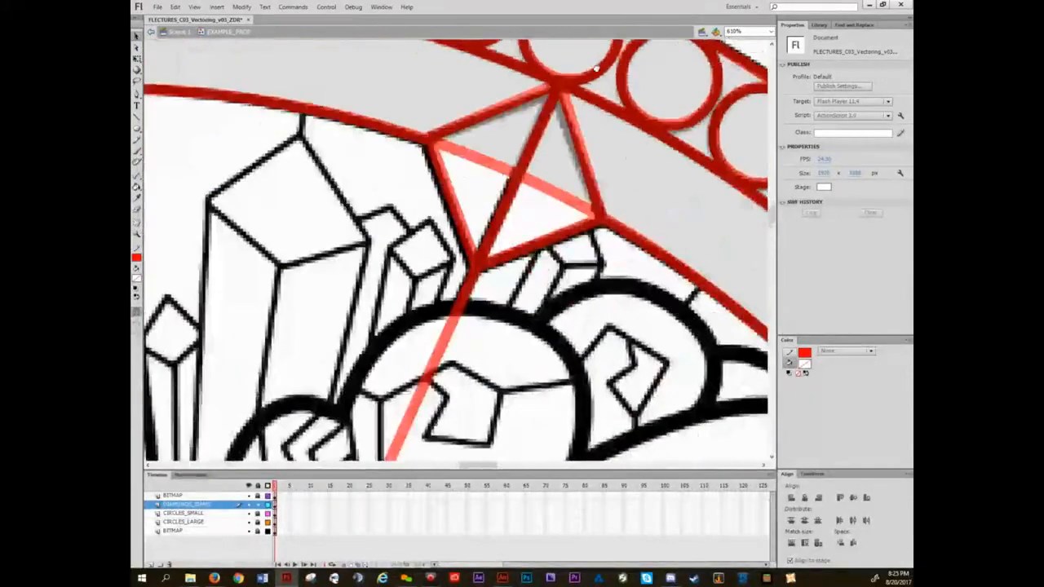
pyautogui.moveTo(644, 326); pyautogui.dragTo(540, 163)
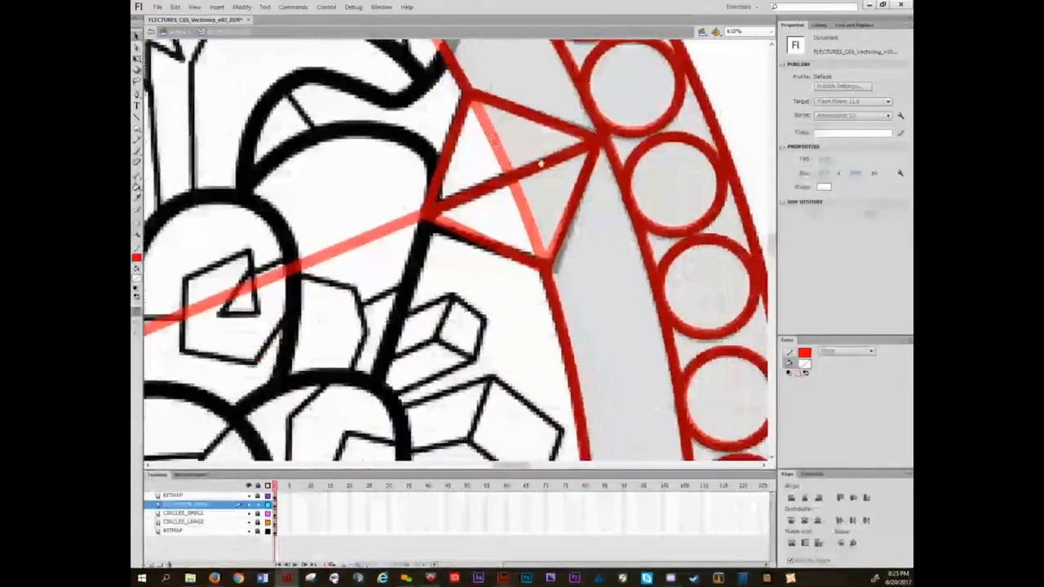
pyautogui.moveTo(557, 331); pyautogui.dragTo(554, 65)
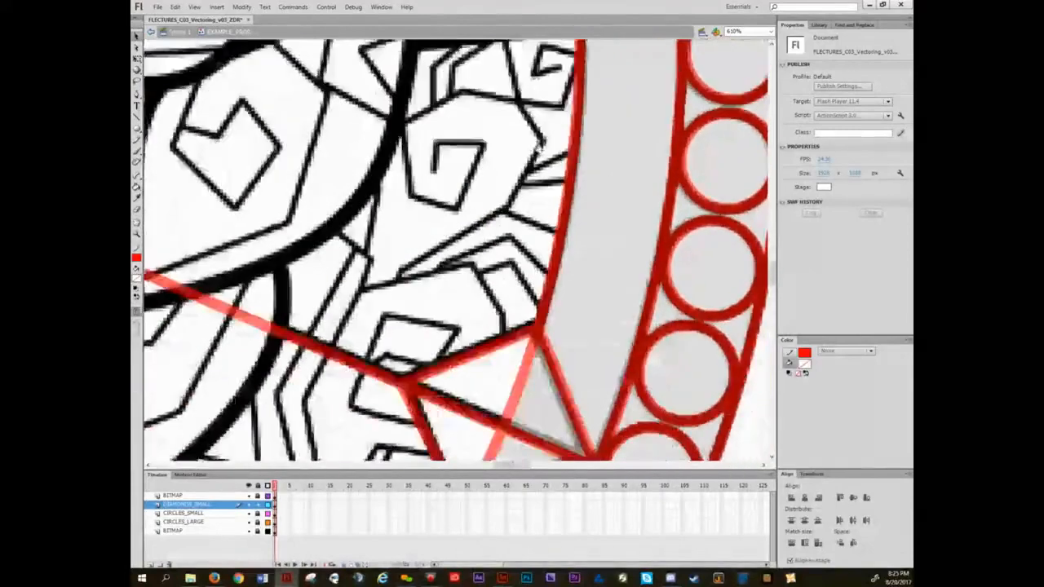
pyautogui.moveTo(569, 382); pyautogui.dragTo(585, 248)
pyautogui.moveTo(463, 355); pyautogui.dragTo(693, 61)
pyautogui.moveTo(428, 359); pyautogui.dragTo(660, 65)
pyautogui.moveTo(326, 215); pyautogui.dragTo(462, 234)
# - Fill both halves of the small diamond at 5 o'clock with a mid gray of RGB 170, 170, 170
pyautogui.hotkey('ctrl', '-')
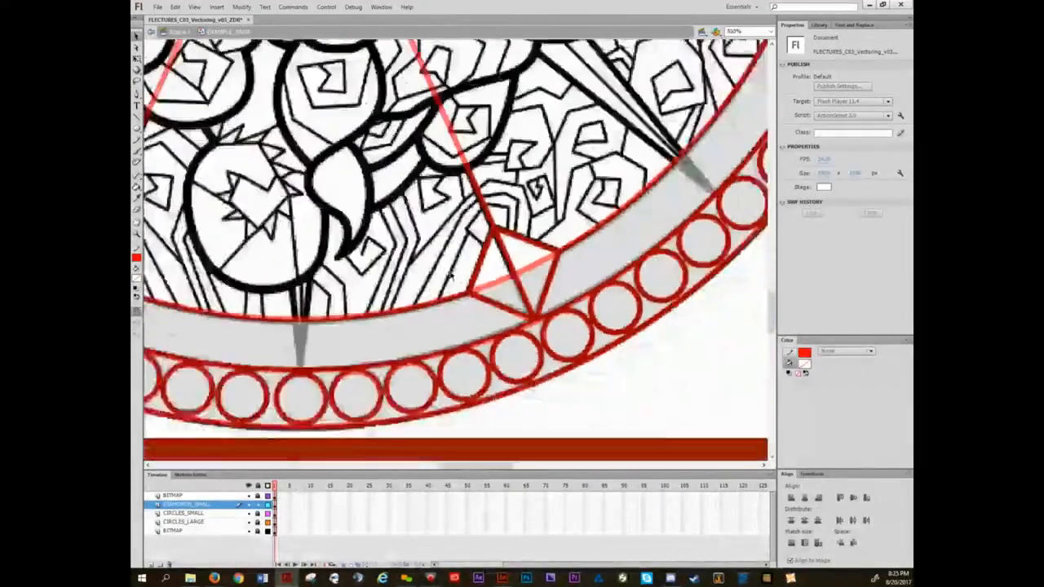
pyautogui.hotkey('ctrl', '-')
pyautogui.press('k')
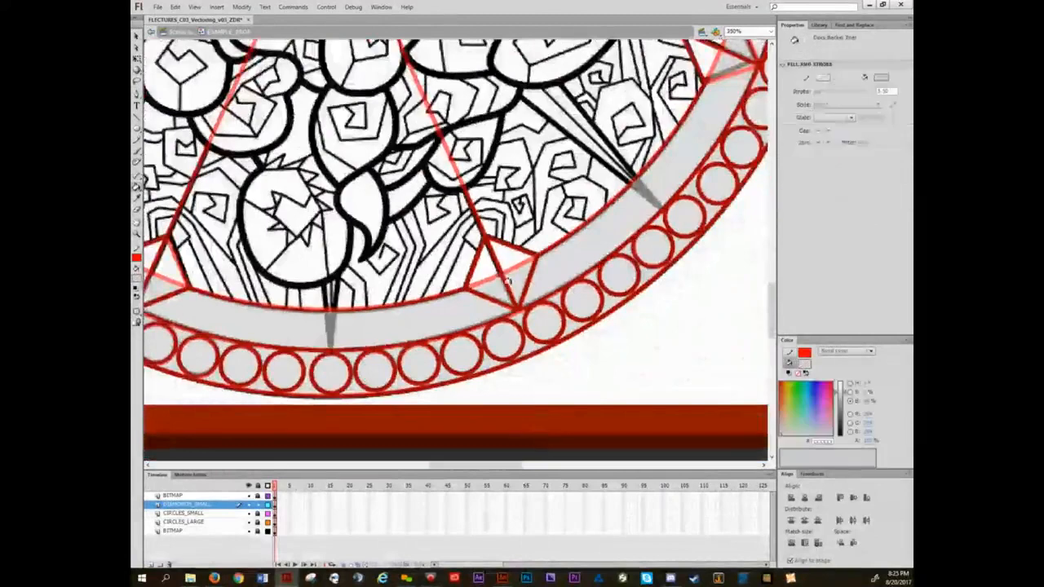
pyautogui.click(840, 399)
pyautogui.click(505, 260)
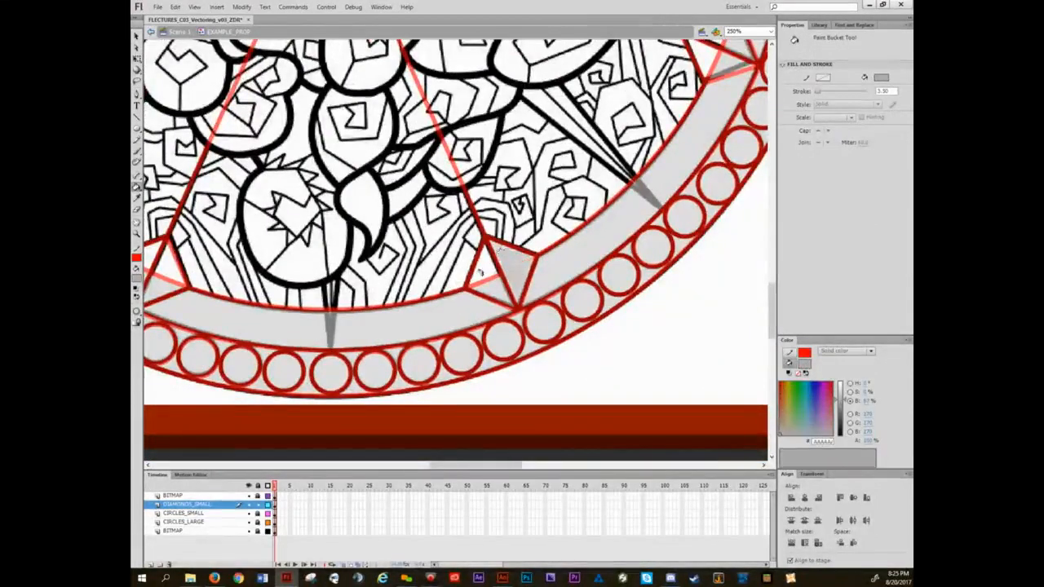
pyautogui.click(480, 273)
# - Fill both halves of the small diamond at 7 o'clock with the same gray, checking its corner points for gaps
pyautogui.moveTo(246, 315); pyautogui.dragTo(591, 351)
pyautogui.click(481, 290)
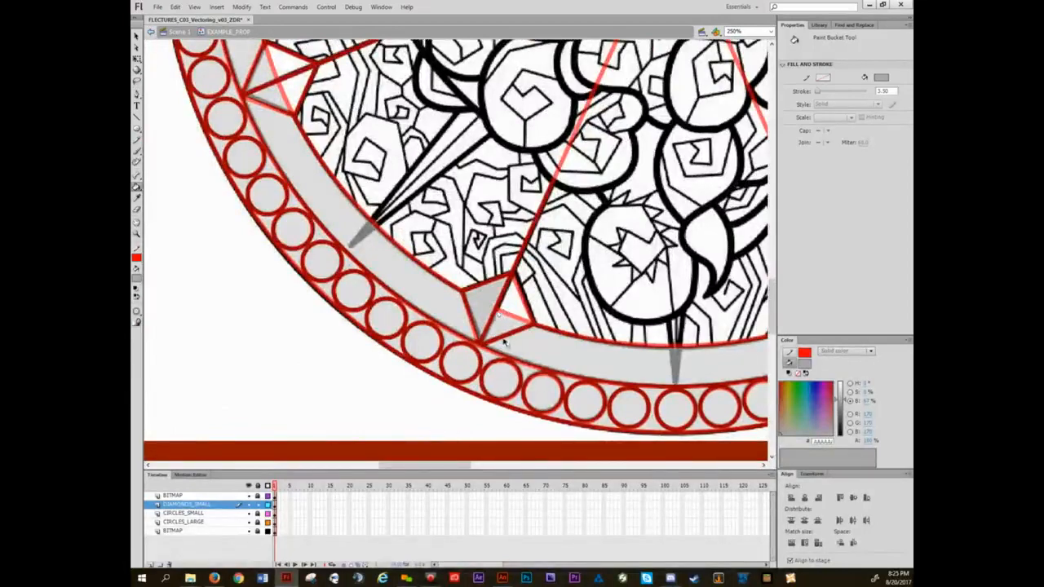
pyautogui.keyDown('ctrl'); pyautogui.click(503, 334); pyautogui.keyUp('ctrl')
pyautogui.press('a')
pyautogui.click(541, 261)
pyautogui.scroll(2, 545, 321)
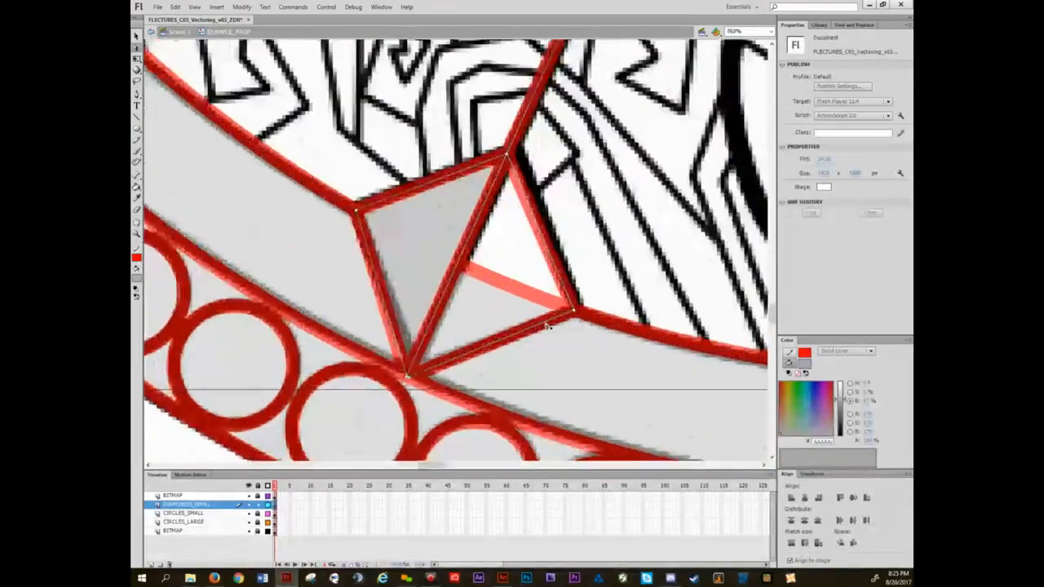
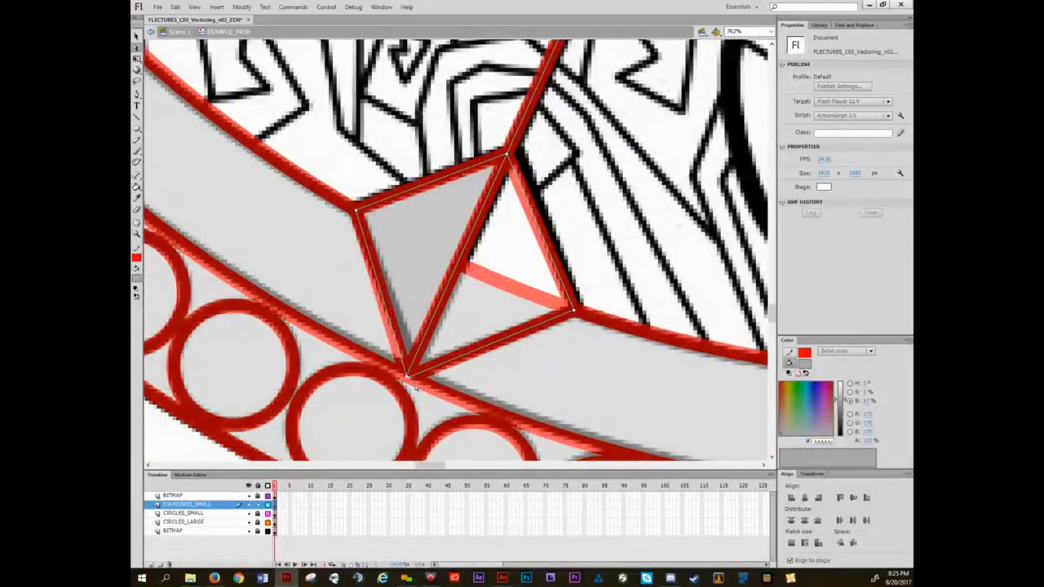
pyautogui.press('k')
pyautogui.click(516, 246)
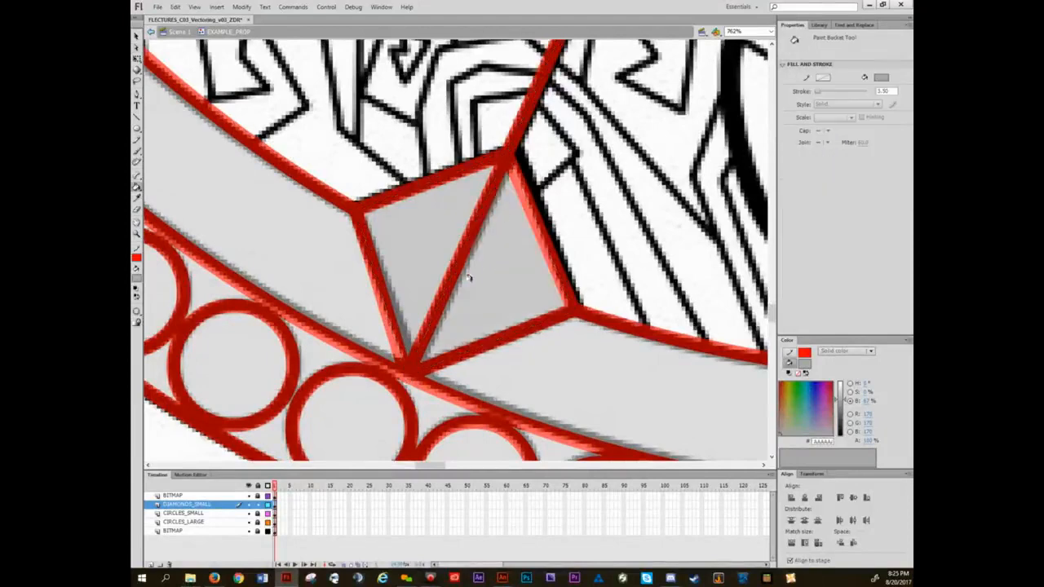
# - Fill both halves of the small diamond at 8 o'clock with the same gray
pyautogui.scroll(-3, 469, 277)
pyautogui.moveTo(508, 409); pyautogui.dragTo(531, 455)
pyautogui.click(363, 265)
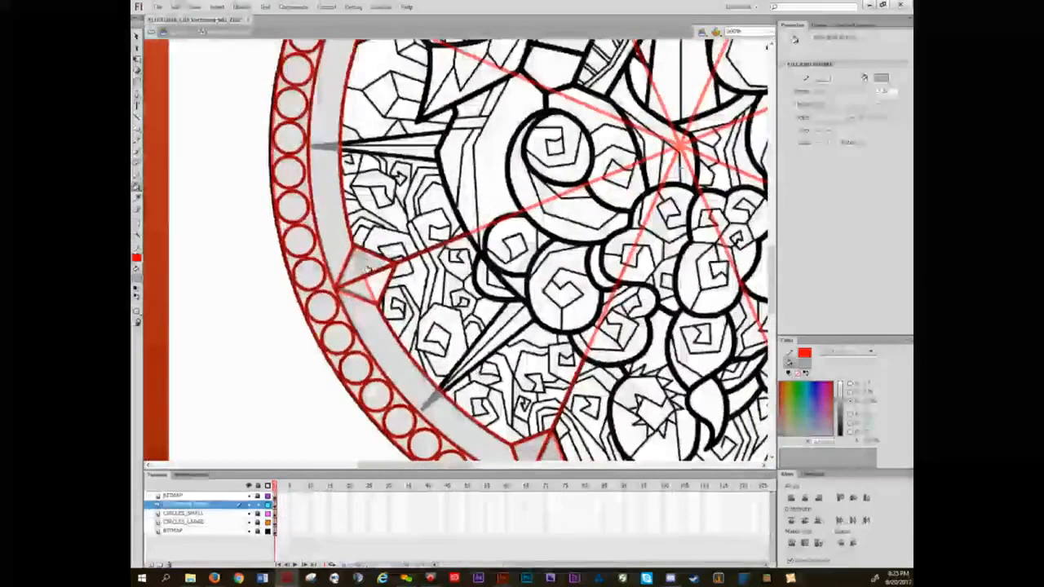
pyautogui.click(372, 285)
# - Fill both halves of the small diamond at 10 o'clock, beside the dragon's snout, with the same gray
pyautogui.moveTo(375, 285); pyautogui.dragTo(379, 341)
pyautogui.moveTo(375, 85); pyautogui.dragTo(343, 318)
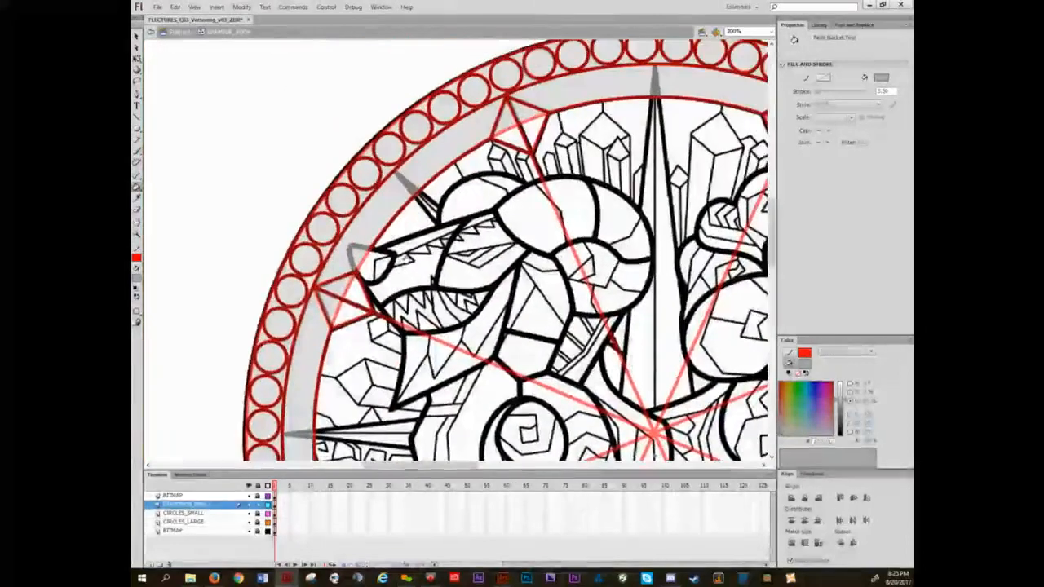
pyautogui.click(341, 308)
pyautogui.click(346, 288)
# - Fill the small diamonds at 11 o'clock and 1 o'clock, above the crystals, with the same gray
pyautogui.moveTo(524, 97); pyautogui.dragTo(429, 169)
pyautogui.click(430, 194)
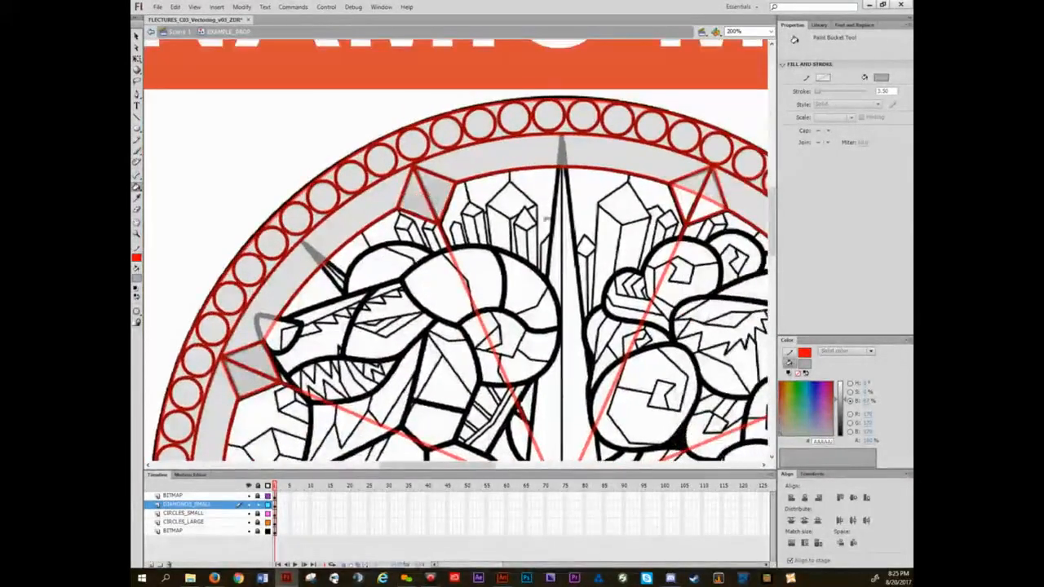
pyautogui.moveTo(614, 208); pyautogui.dragTo(458, 204)
pyautogui.click(527, 188)
pyautogui.click(552, 201)
pyautogui.moveTo(691, 357); pyautogui.dragTo(518, 189)
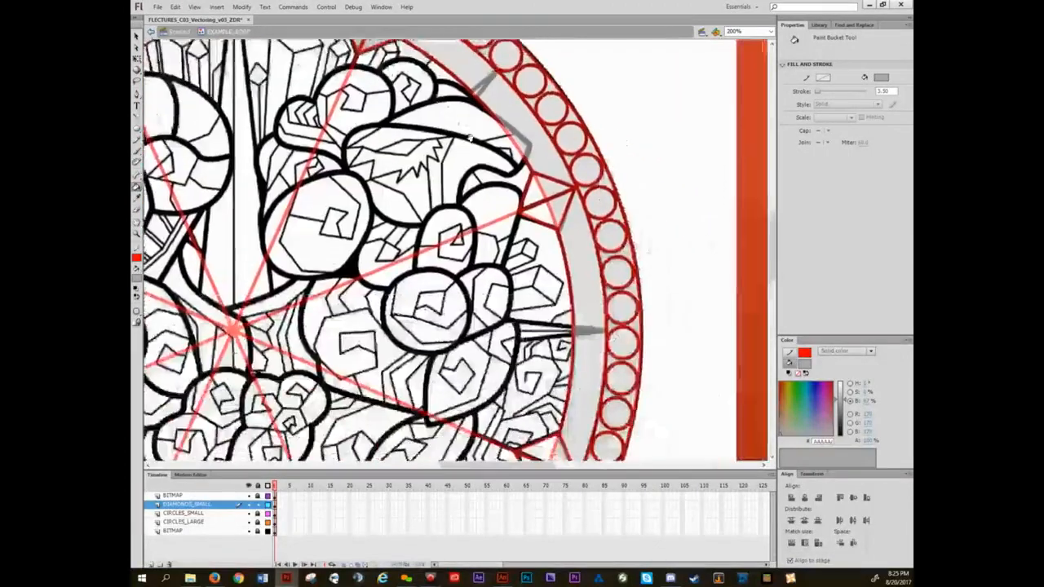
# - Fill both halves of the small diamond at 2 o'clock with the same gray
pyautogui.click(537, 191)
pyautogui.click(549, 211)
# - Check the small diamond at 4 o'clock for gaps, hide every layer except DIAMONDS_SMALL, and try to fill it with gray
pyautogui.moveTo(552, 295); pyautogui.dragTo(541, 103)
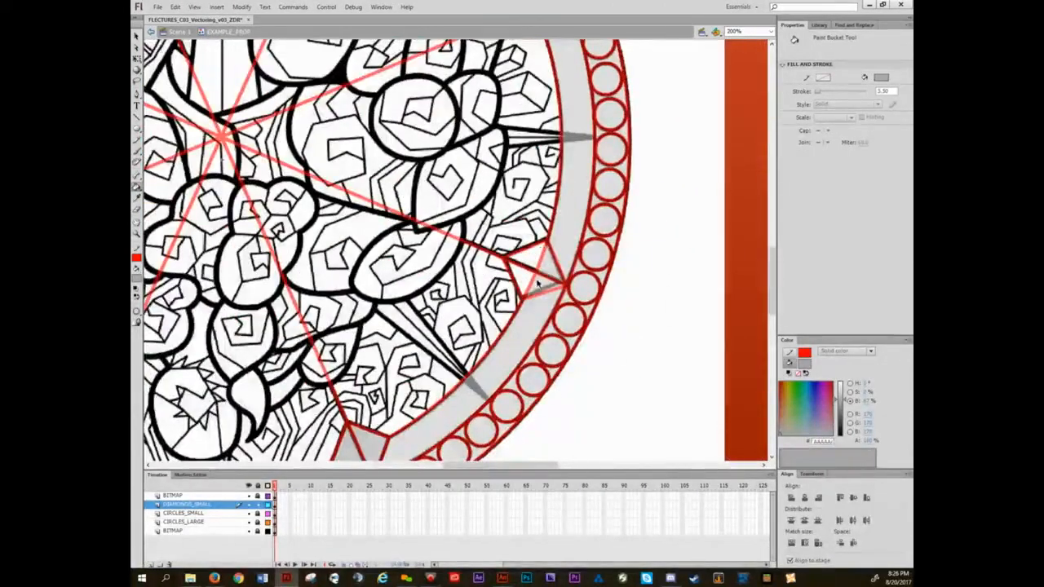
pyautogui.scroll(5, 536, 282)
pyautogui.press('a')
pyautogui.scroll(2, 547, 259)
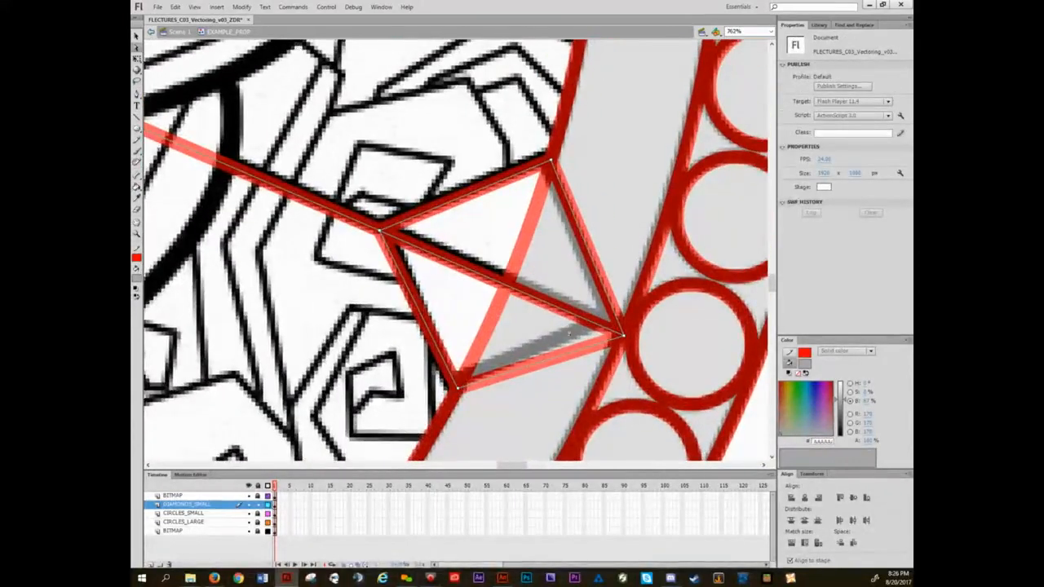
pyautogui.press('v')
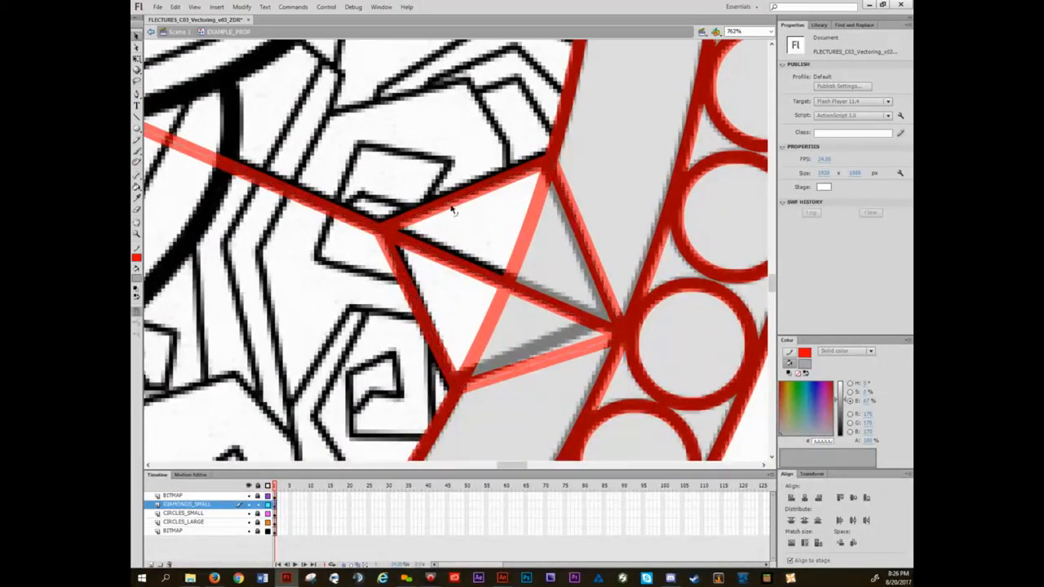
pyautogui.moveTo(451, 205); pyautogui.dragTo(453, 208)
pyautogui.press('k')
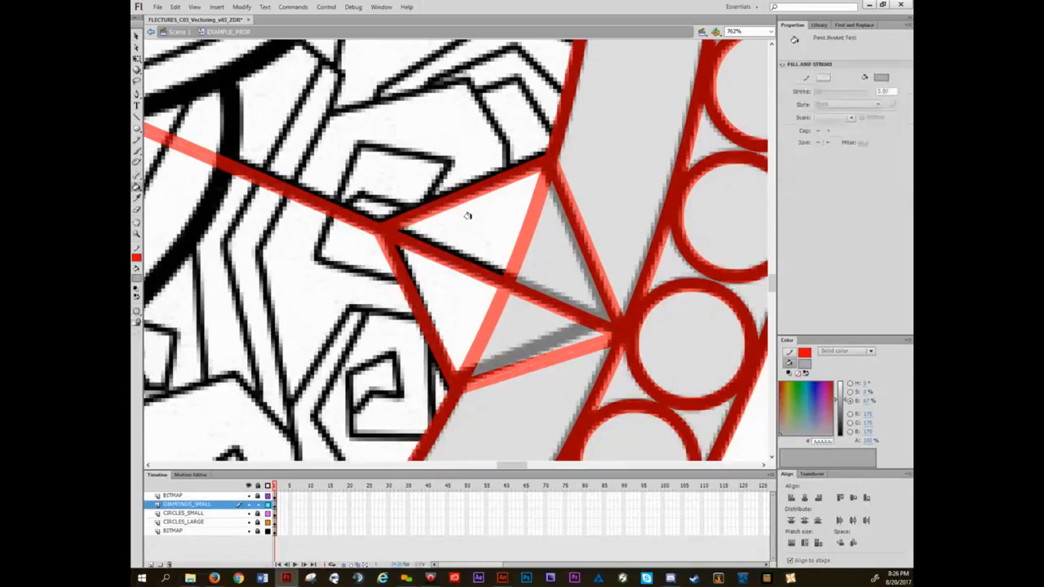
pyautogui.click(248, 487)
pyautogui.click(249, 505)
pyautogui.click(506, 232)
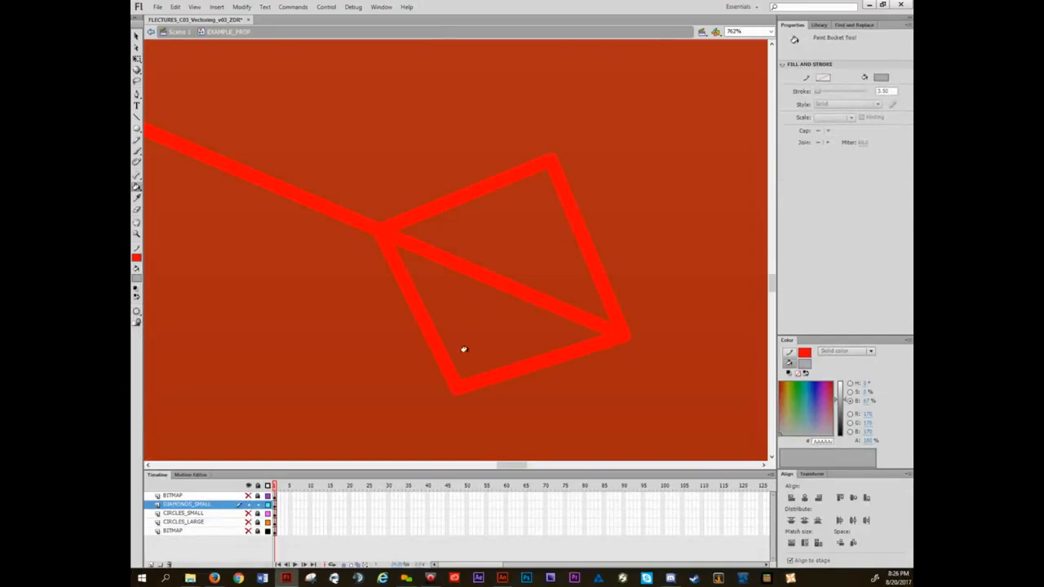
# - Test the 4 o'clock diamond's inner corner by pulling its anchor point away, and undo the move
pyautogui.press('a')
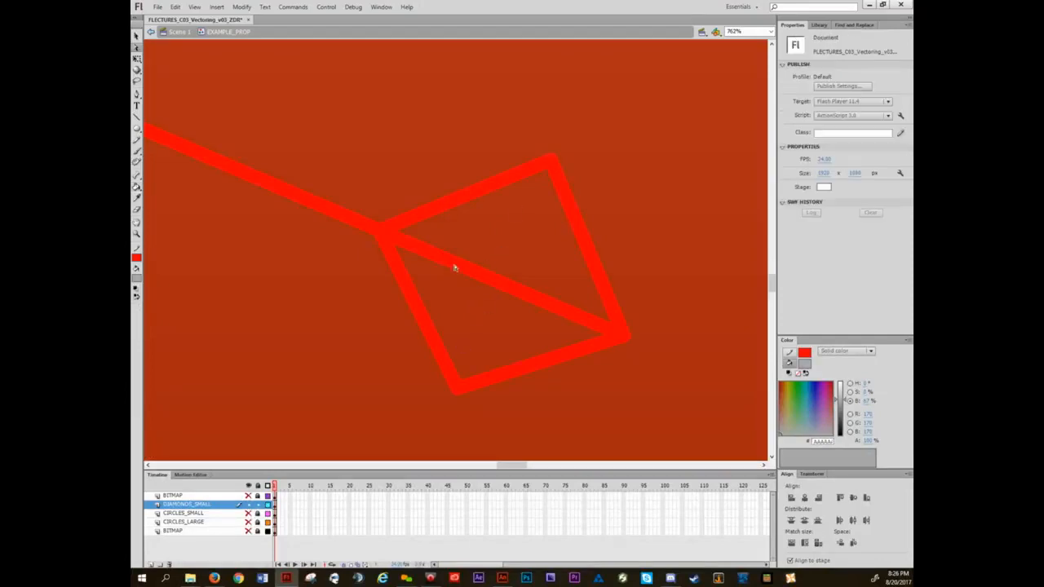
pyautogui.click(455, 267)
pyautogui.press('k')
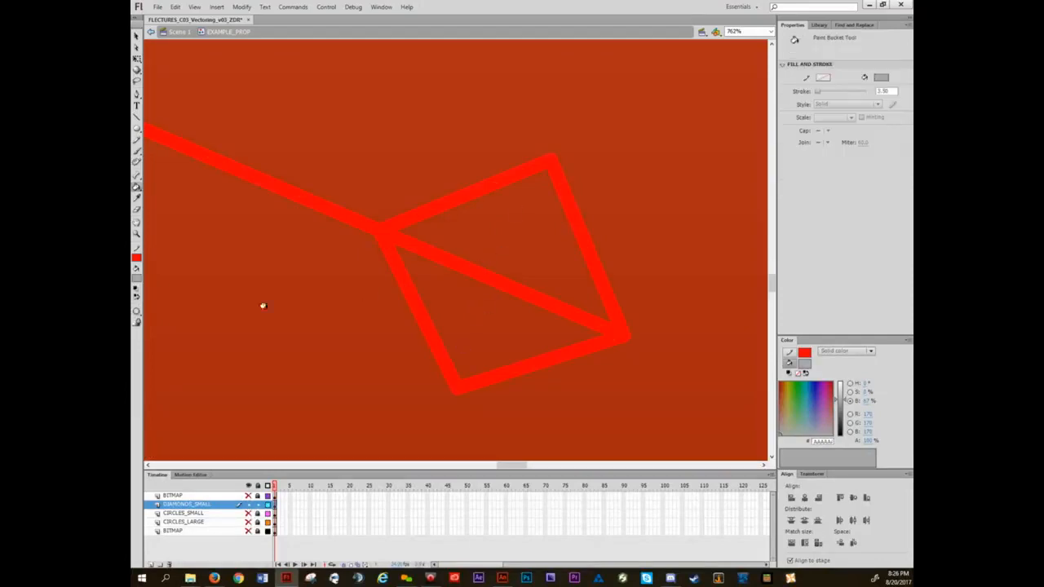
pyautogui.press('a')
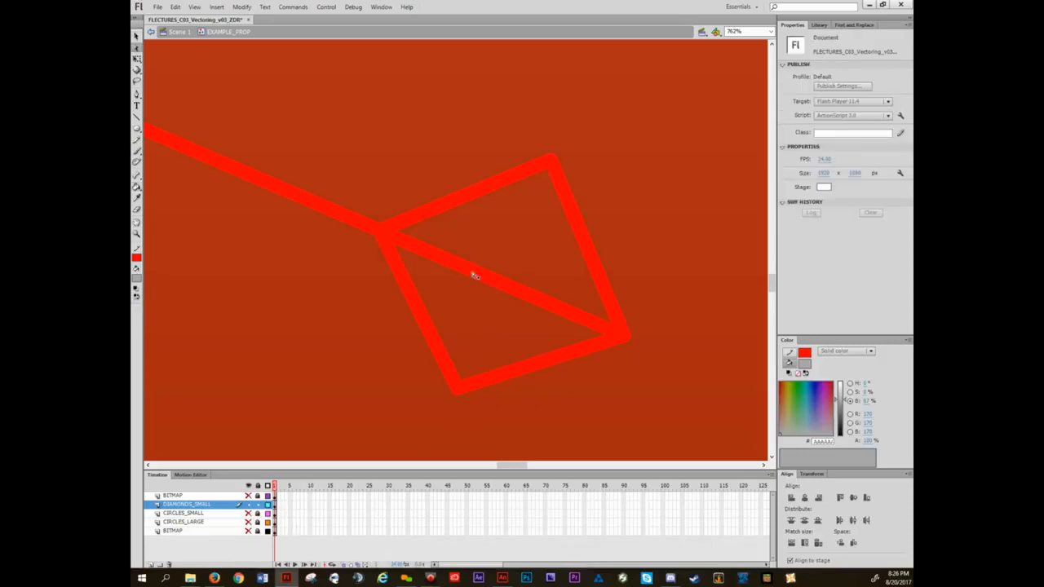
pyautogui.click(474, 273)
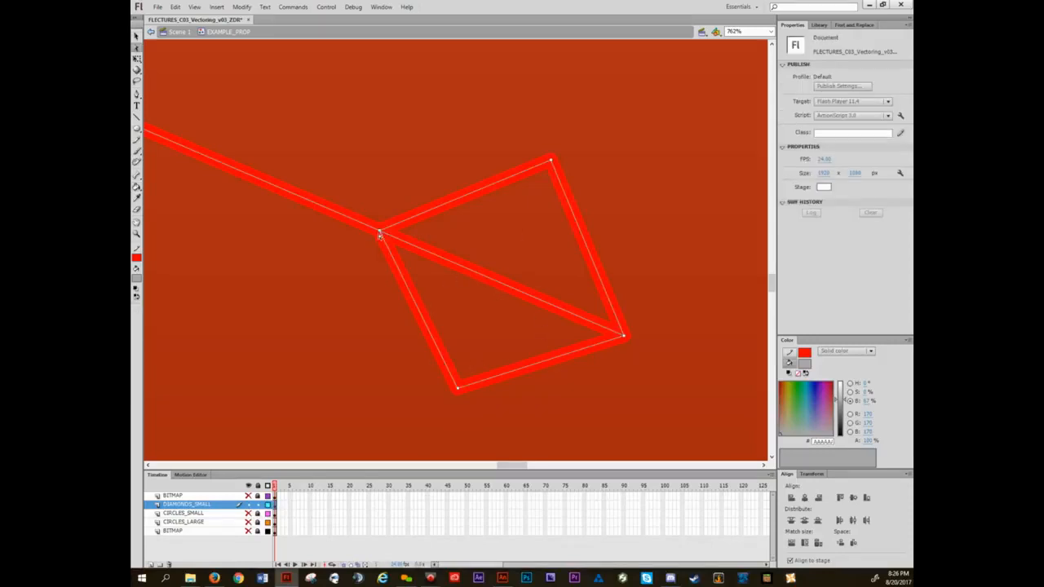
pyautogui.moveTo(401, 151); pyautogui.dragTo(401, 151)
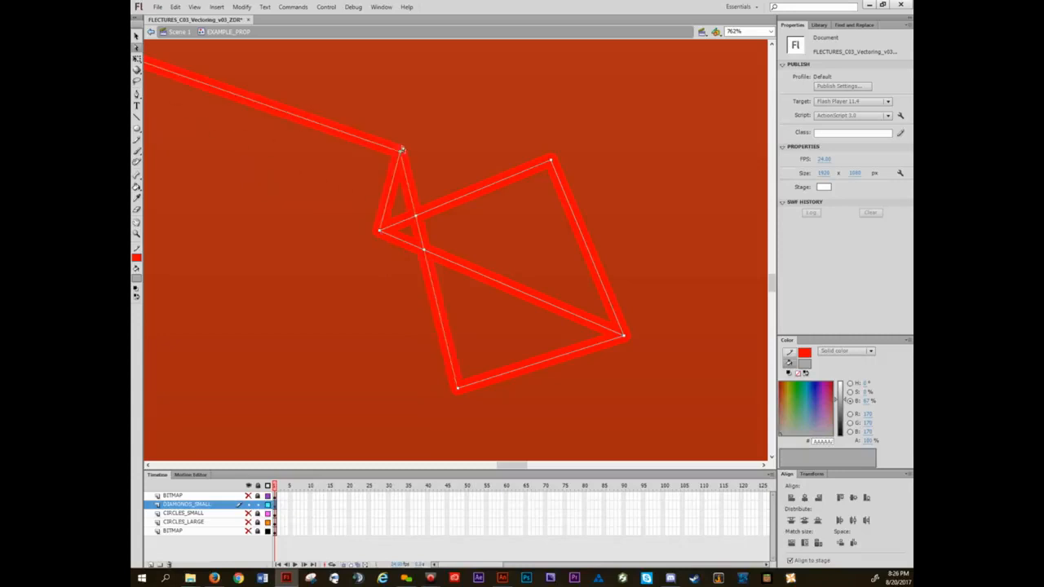
pyautogui.hotkey('ctrl', 'z')
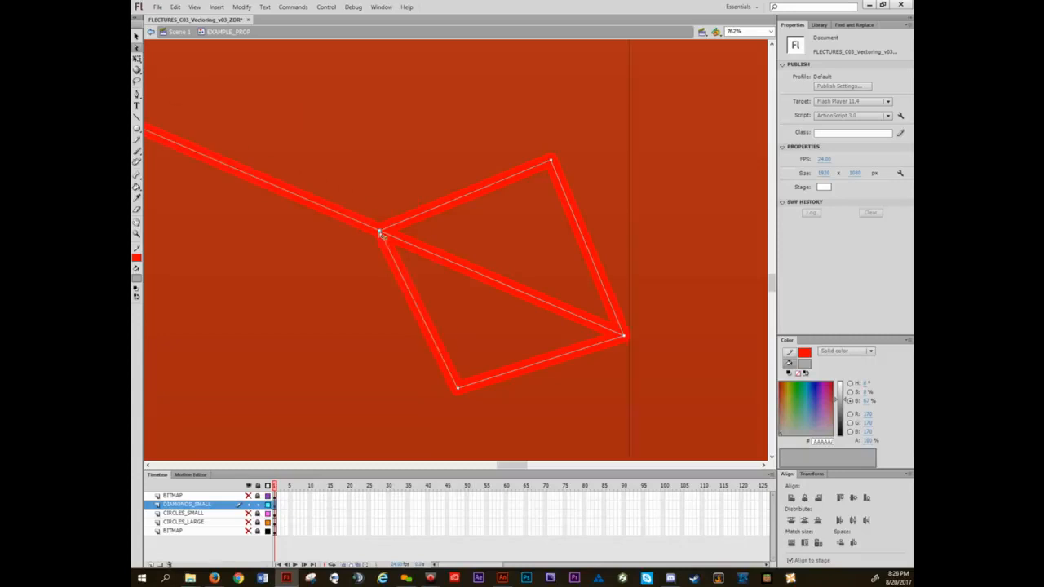
# - Replace the 4 o'clock diamond's upper inner edge with a newly drawn line and fill both halves with gray
pyautogui.click(495, 188)
pyautogui.press('Delete')
pyautogui.press('n')
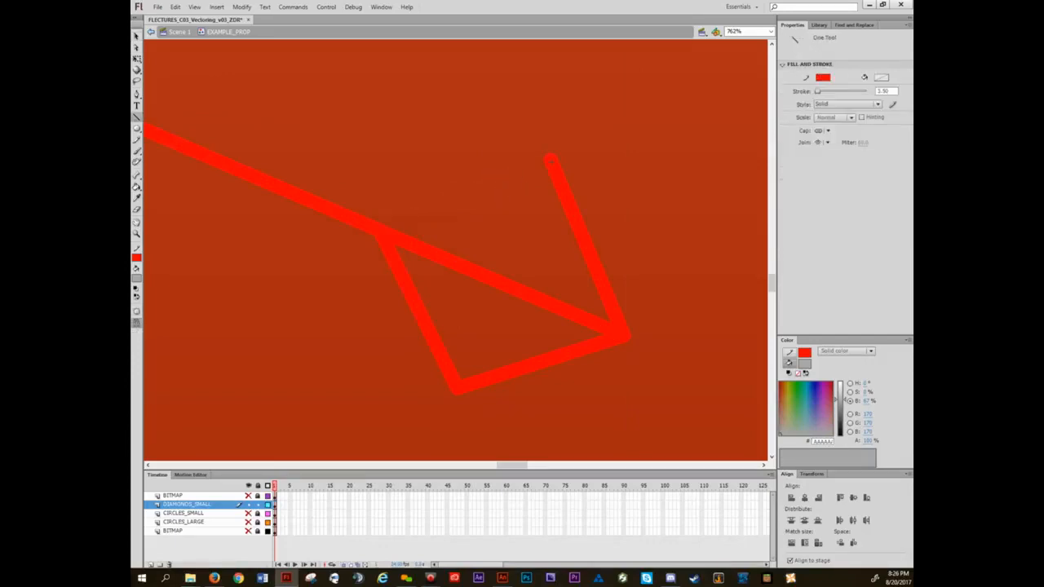
pyautogui.moveTo(549, 160); pyautogui.dragTo(380, 234)
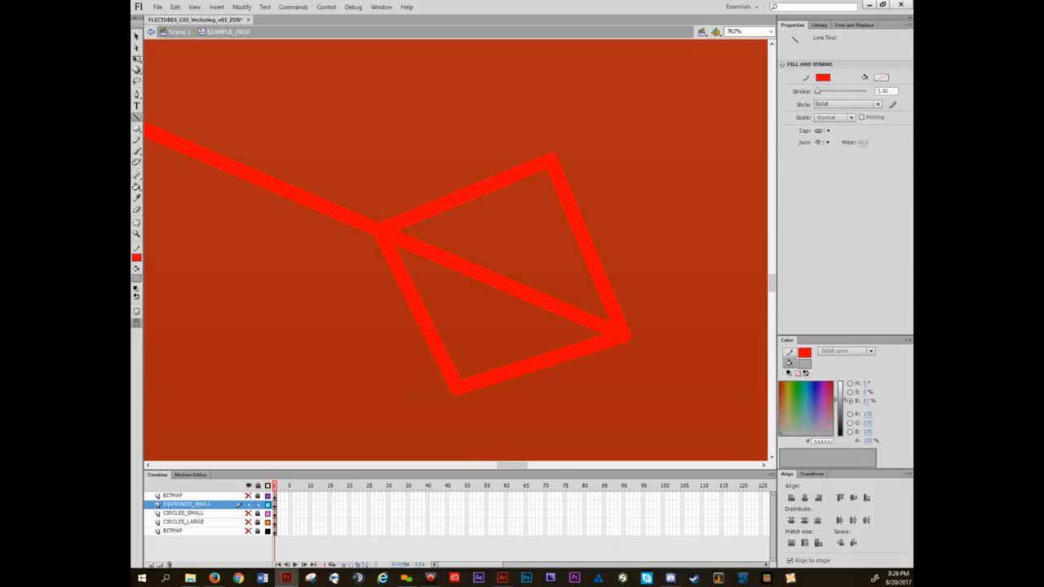
pyautogui.press('k')
pyautogui.click(525, 188)
pyautogui.click(488, 273)
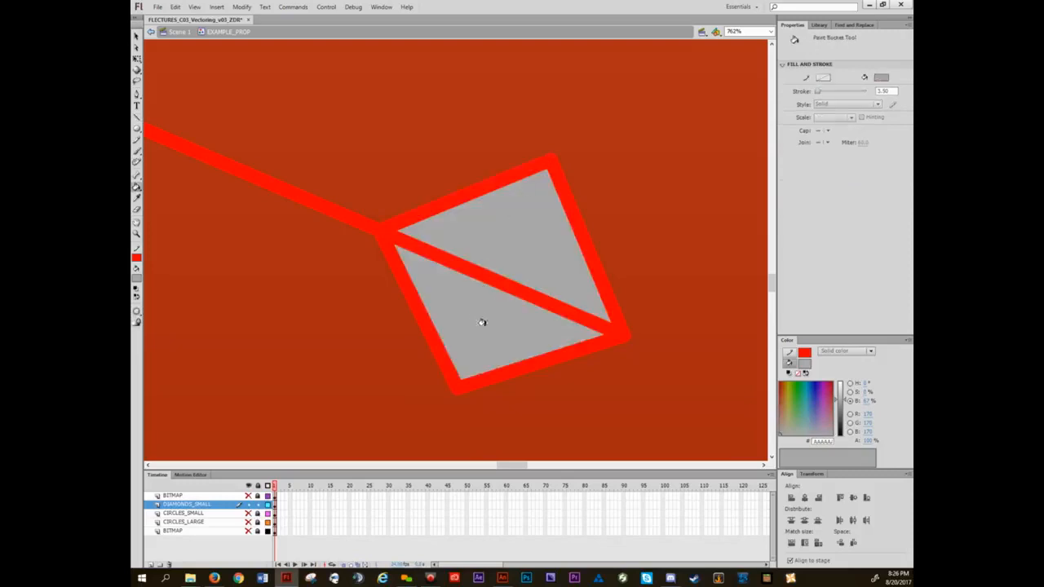
# - Check the filled diamonds around the ring and show the CIRCLES_SMALL, CIRCLES_LARGE and both BITMAP layers again
pyautogui.press('v')
pyautogui.moveTo(329, 379); pyautogui.dragTo(636, 57)
pyautogui.moveTo(329, 359); pyautogui.dragTo(566, 168)
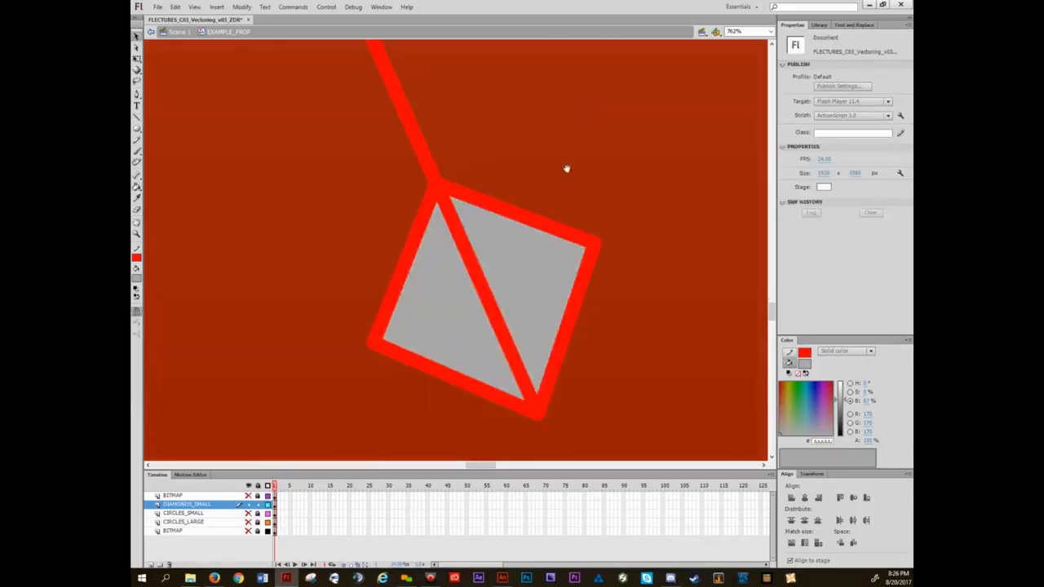
pyautogui.hotkey('ctrl', '2')
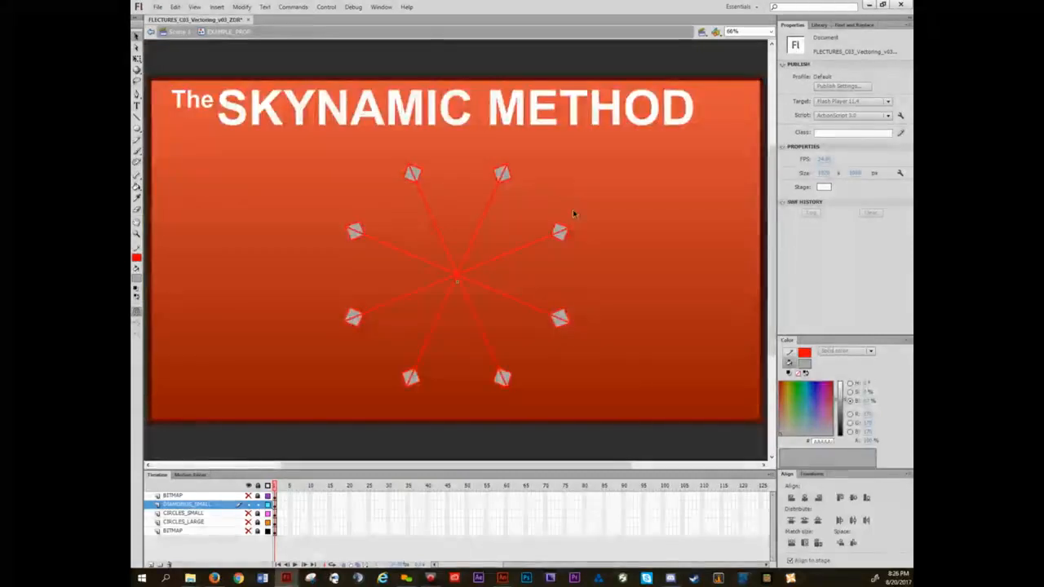
pyautogui.click(248, 513)
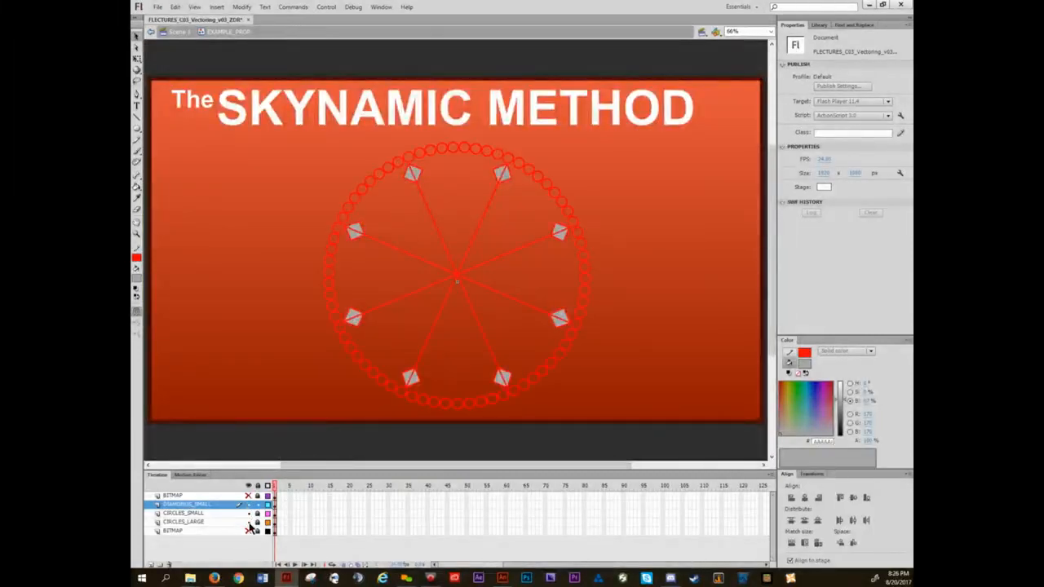
pyautogui.click(248, 522)
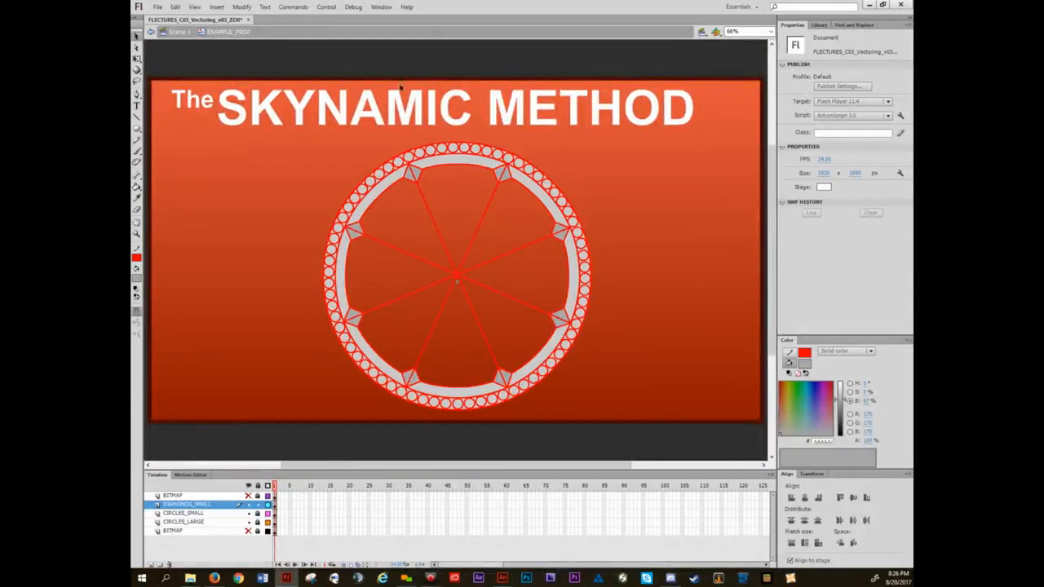
pyautogui.click(248, 531)
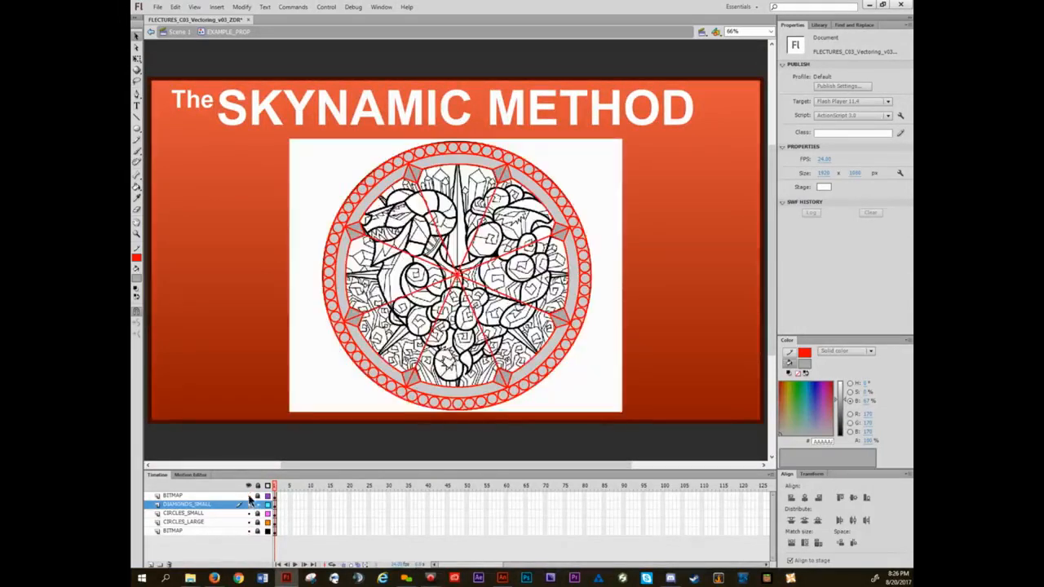
pyautogui.click(248, 495)
# - Try an alpha of 64% on the upper BITMAP layer's artwork and lower it back to the fainter setting
pyautogui.scroll(3, 499, 299)
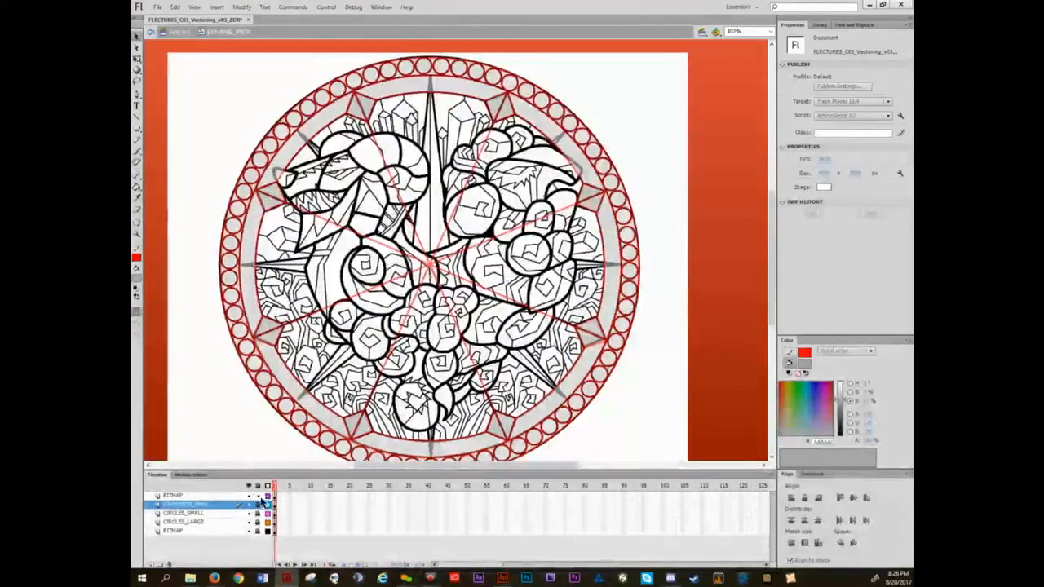
pyautogui.click(179, 495)
pyautogui.moveTo(837, 162)
pyautogui.mouseDown()
pyautogui.moveTo(895, 163)
pyautogui.moveTo(790, 174)
pyautogui.moveTo(885, 169)
pyautogui.moveTo(826, 176)
pyautogui.moveTo(849, 170)
pyautogui.mouseUp()
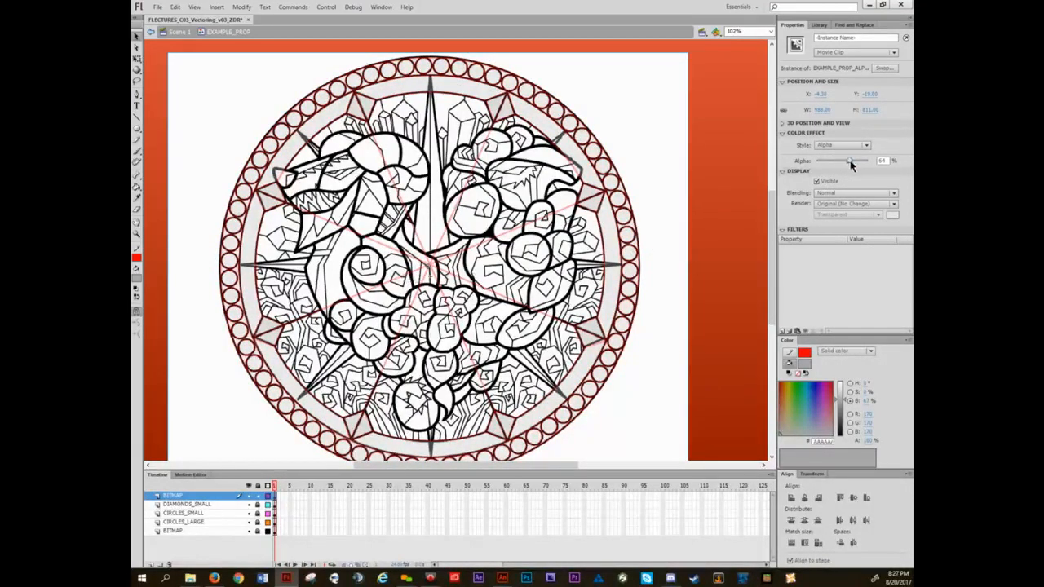
pyautogui.moveTo(851, 163); pyautogui.dragTo(836, 166)
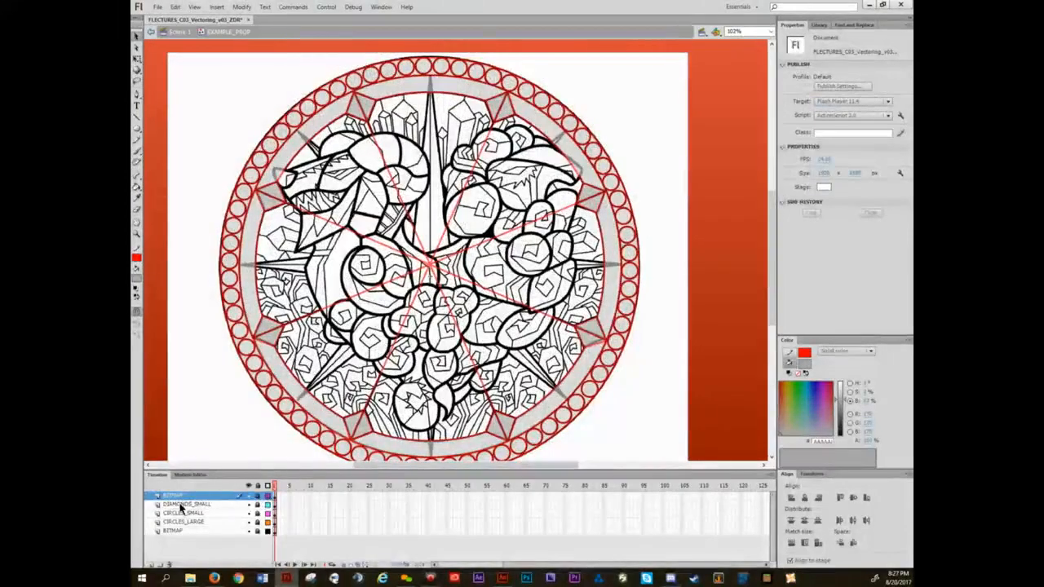
# - Add a new layer named DIAMONDS_LARGE directly above DIAMONDS_SMALL
pyautogui.click(181, 507)
pyautogui.click(151, 564)
pyautogui.doubleClick(173, 504)
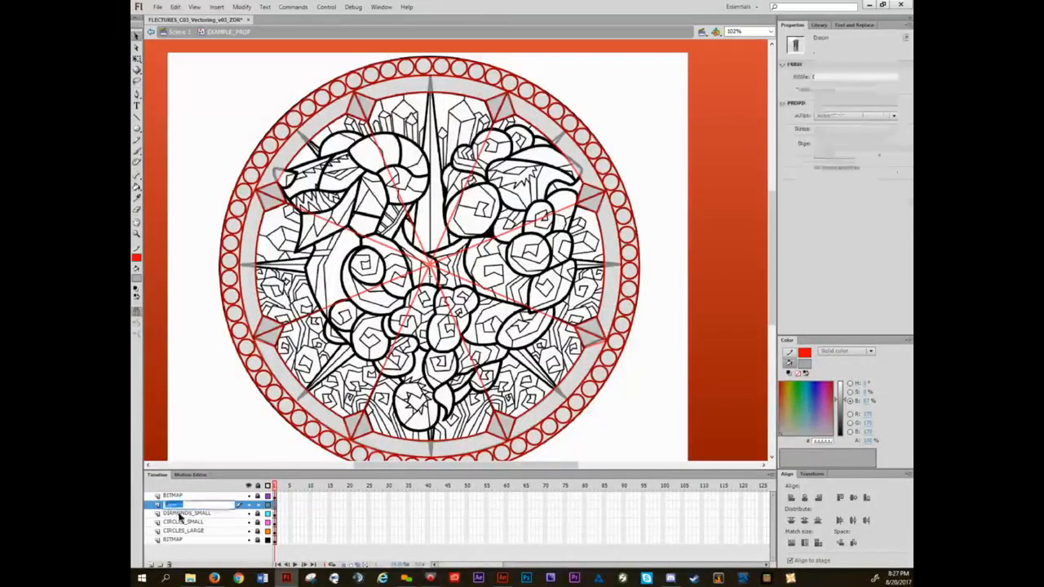
pyautogui.write('DIAMONDS')
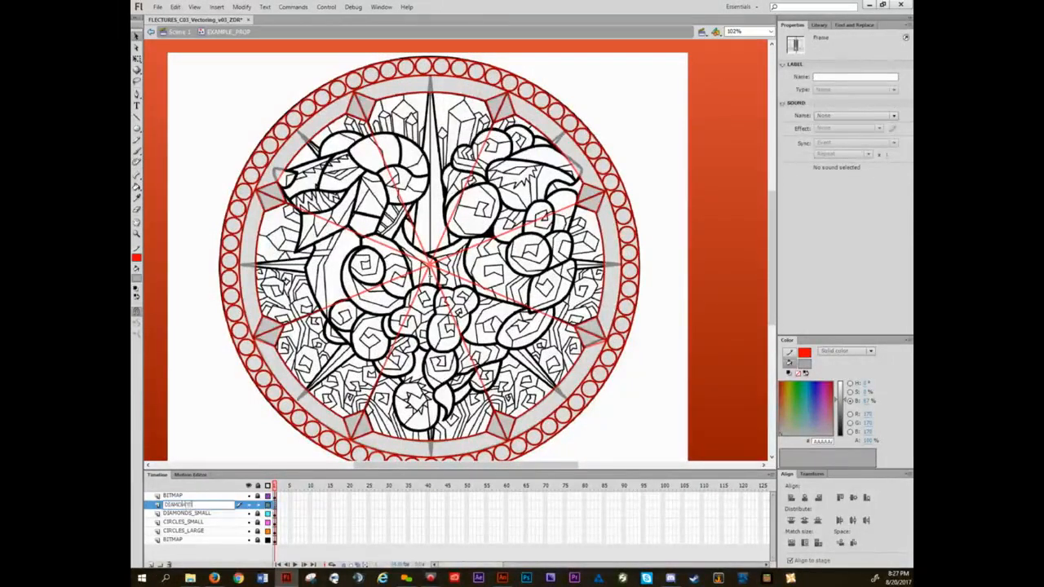
pyautogui.write('_LARGE')
pyautogui.press('Return')
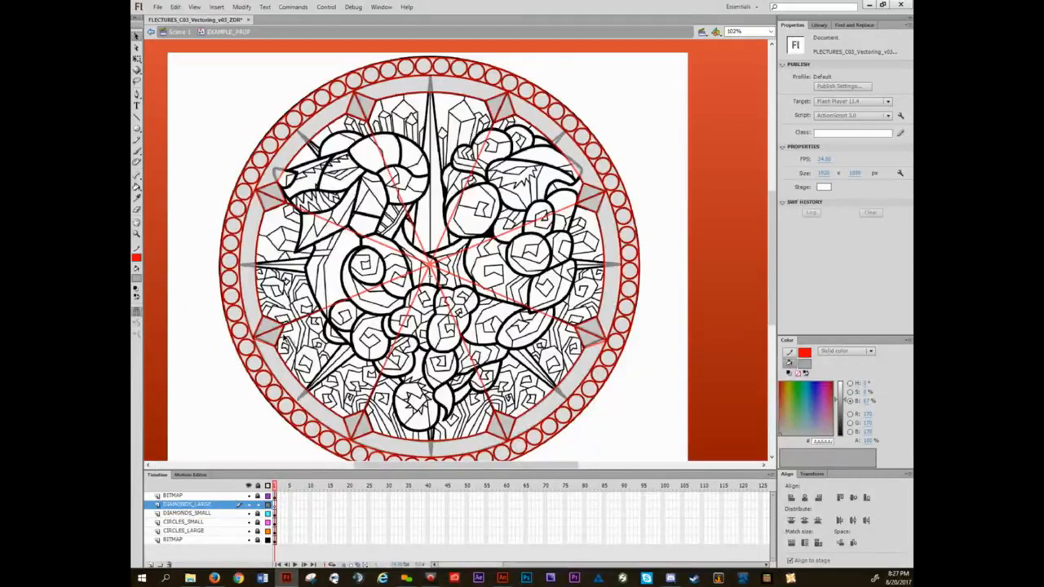
# - Set the Line tool's stroke to 2, after testing and undoing a short line at the thicker weight
pyautogui.press('n')
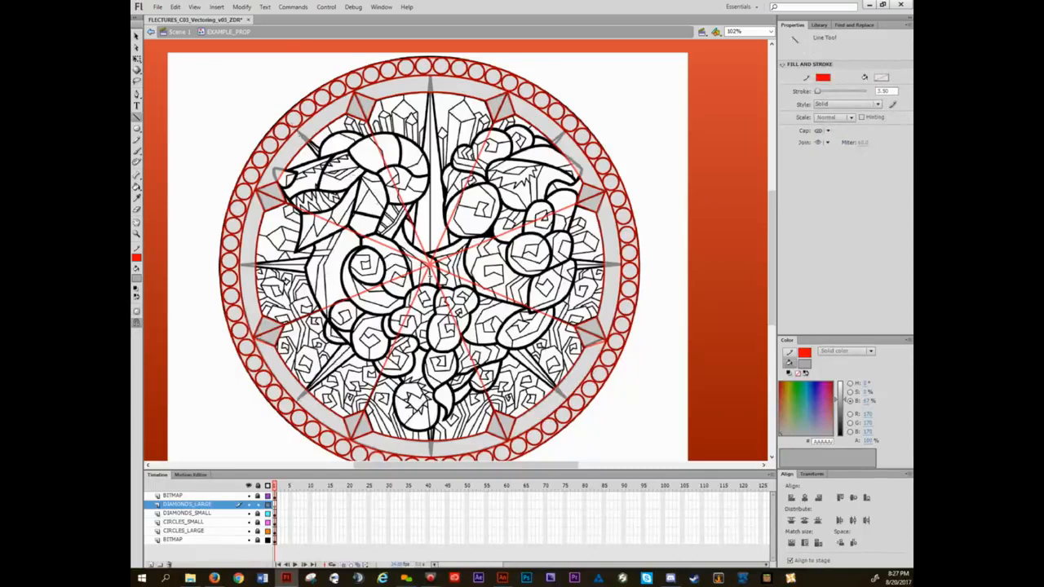
pyautogui.scroll(5, 427, 220)
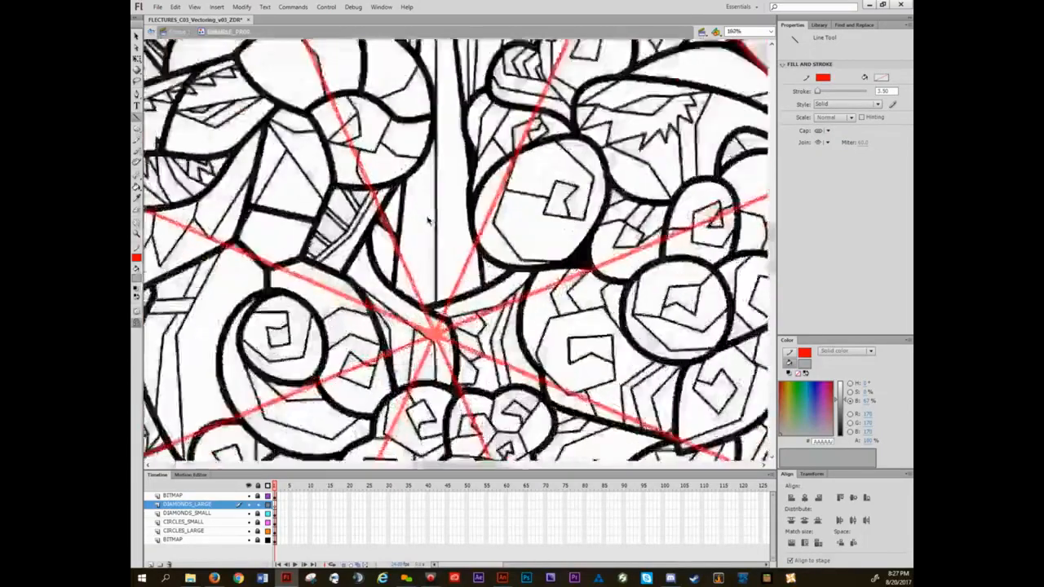
pyautogui.moveTo(413, 156); pyautogui.dragTo(406, 274)
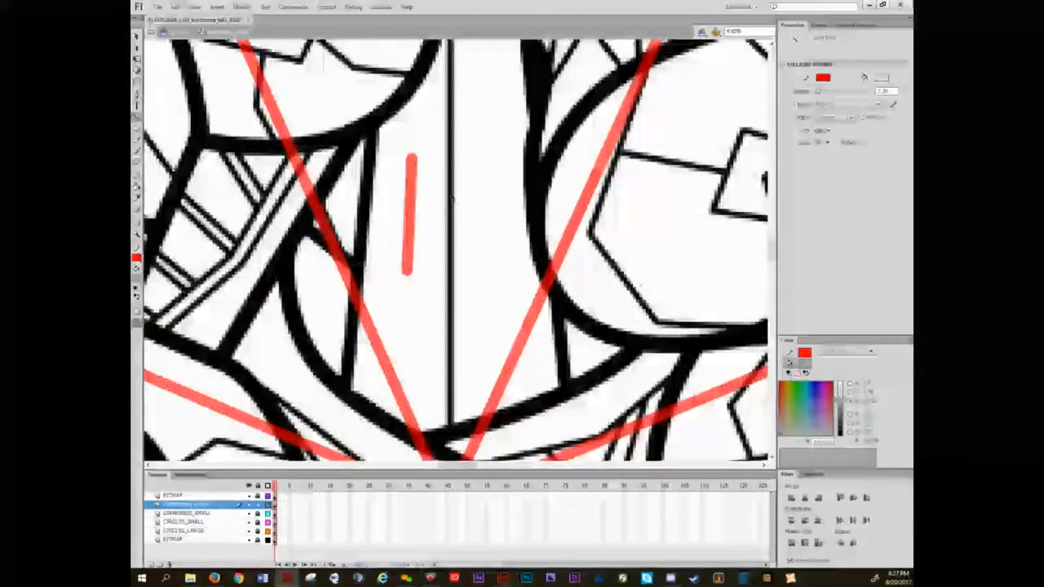
pyautogui.hotkey('ctrl', 'z')
pyautogui.moveTo(894, 92); pyautogui.dragTo(799, 102)
pyautogui.write('2')
pyautogui.press('Return')
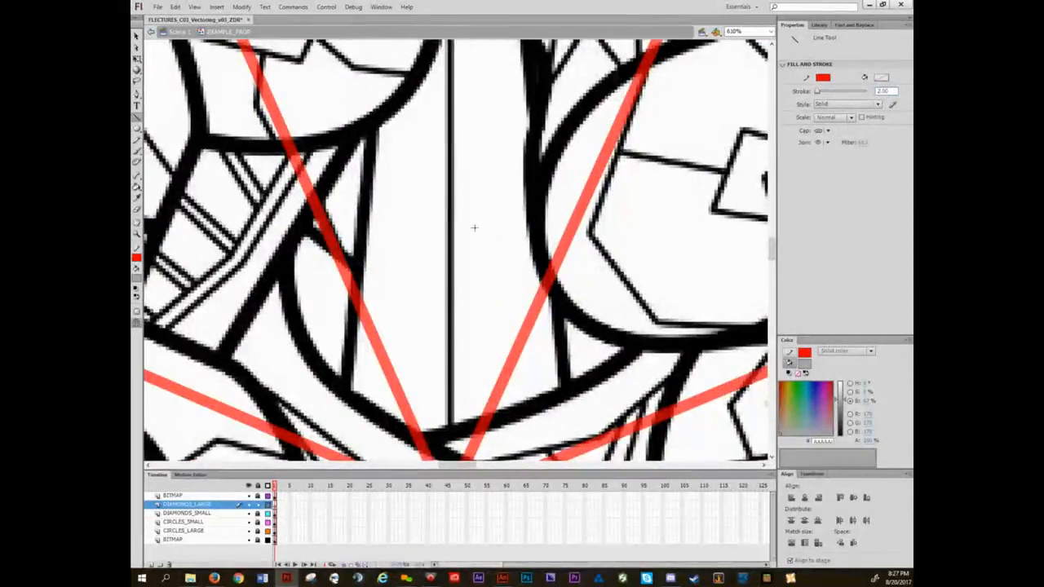
# - Try short vertical test lines at stroke 2 over the thin center line of the top spike, undoing each one
pyautogui.moveTo(442, 184); pyautogui.dragTo(443, 292)
pyautogui.hotkey('ctrl', 'z')
pyautogui.moveTo(443, 202); pyautogui.dragTo(442, 357)
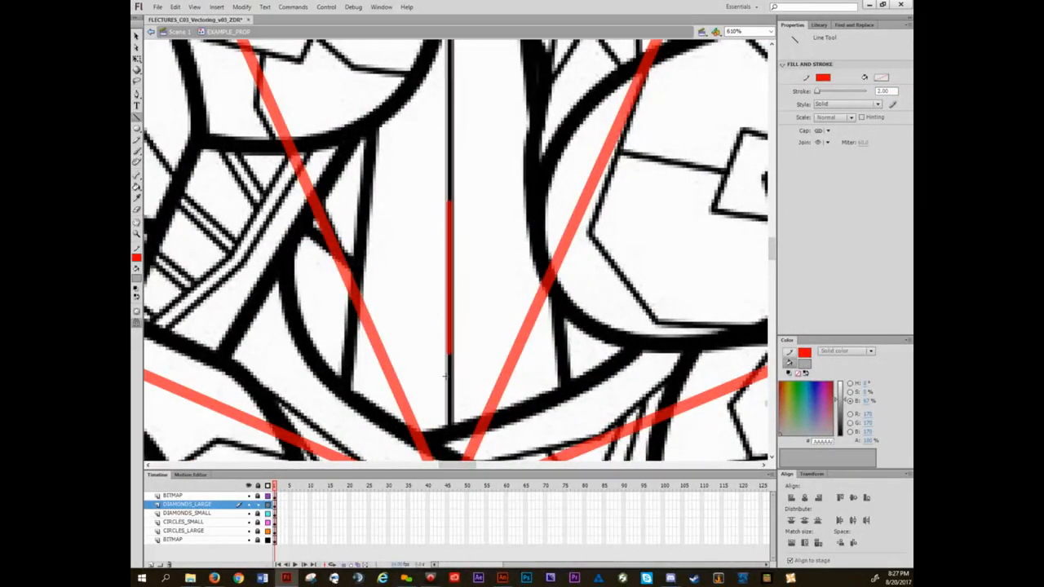
pyautogui.hotkey('ctrl', 'z')
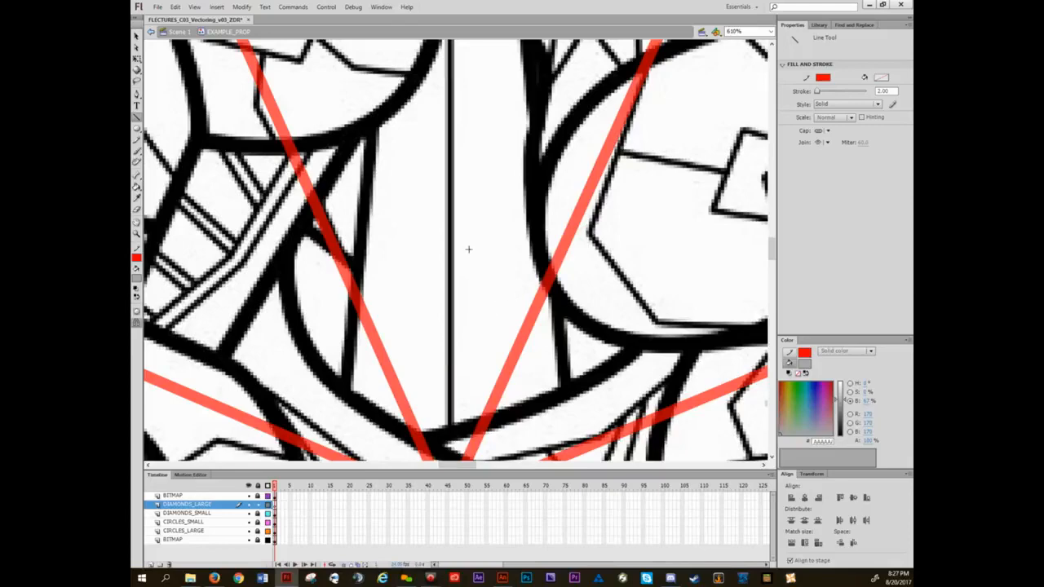
# - Draw vertical, horizontal and lower-left-to-upper-right diagonal guide lines through the ring's center, joining opposite spike tips on DIAMONDS_LARGE
pyautogui.hotkey('ctrl', '2')
pyautogui.scroll(5, 450, 237)
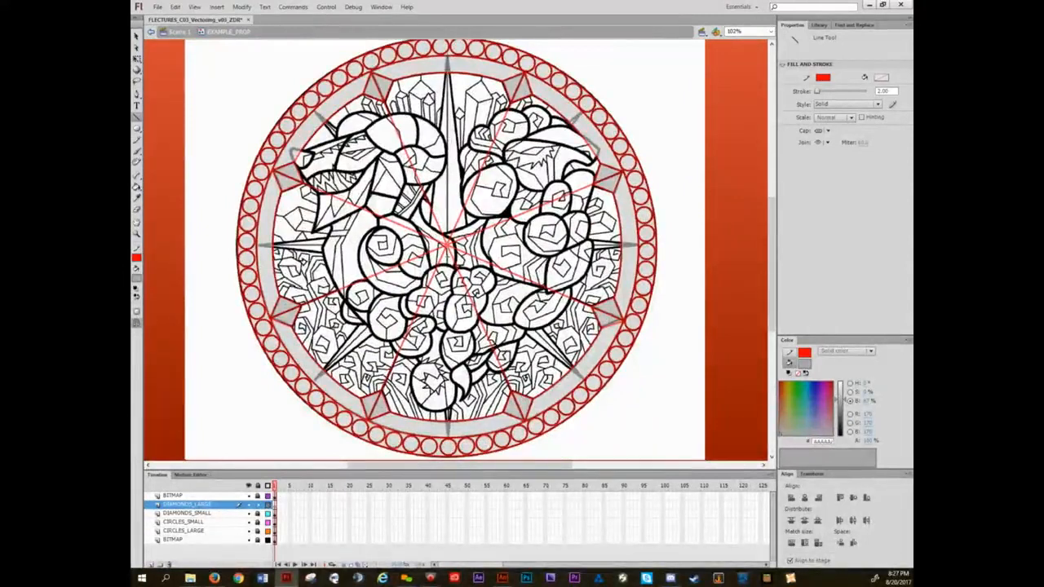
pyautogui.moveTo(447, 56); pyautogui.dragTo(448, 438)
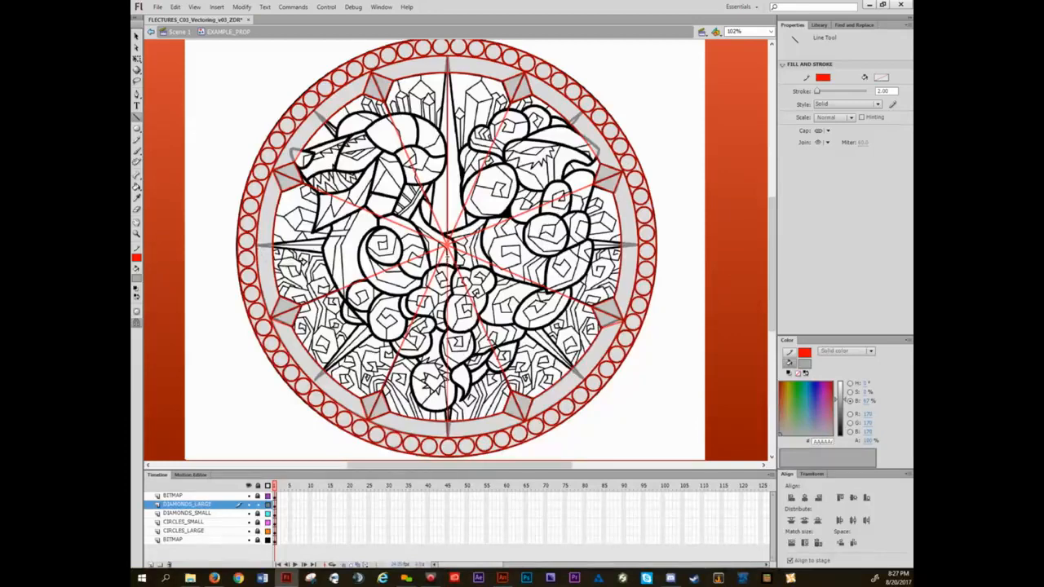
pyautogui.moveTo(277, 246); pyautogui.dragTo(633, 247)
pyautogui.moveTo(324, 368); pyautogui.dragTo(582, 113)
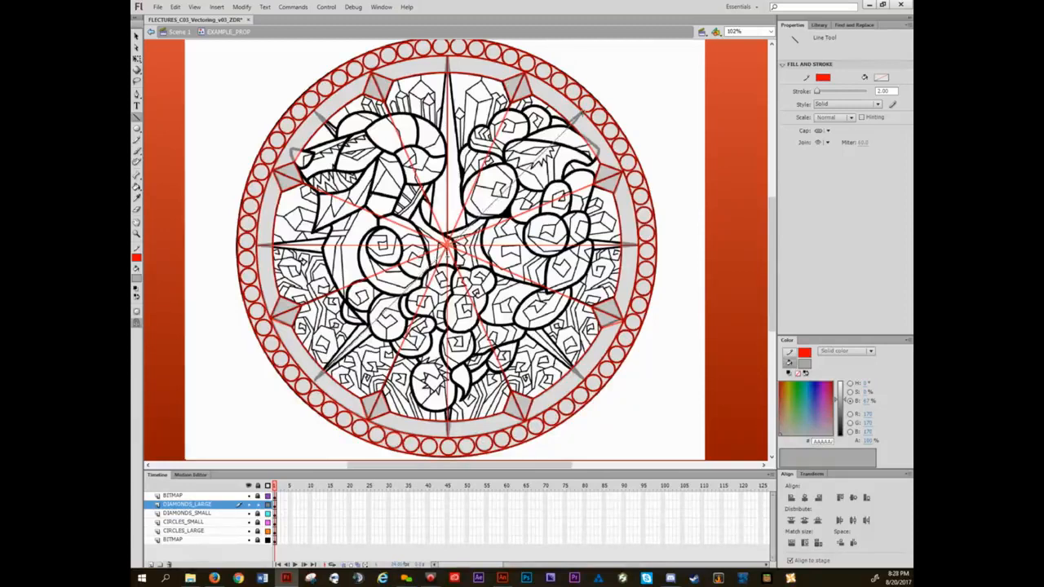
pyautogui.moveTo(582, 113); pyautogui.dragTo(581, 114)
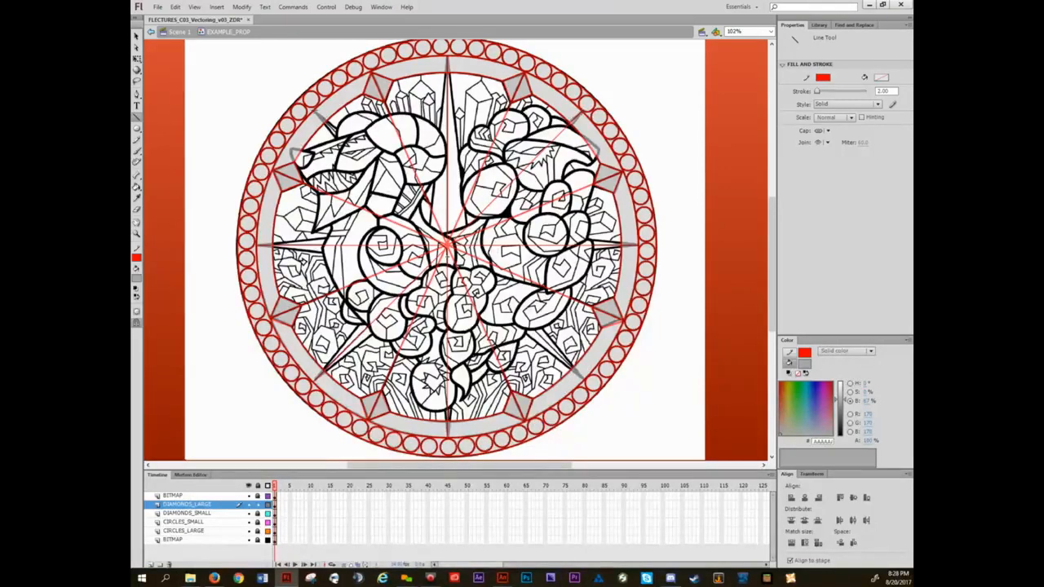
# - Draw the upper-left-to-lower-right diagonal guide line through the ring's center and check the guides with the finished layers temporarily hidden
pyautogui.moveTo(315, 112); pyautogui.dragTo(583, 375)
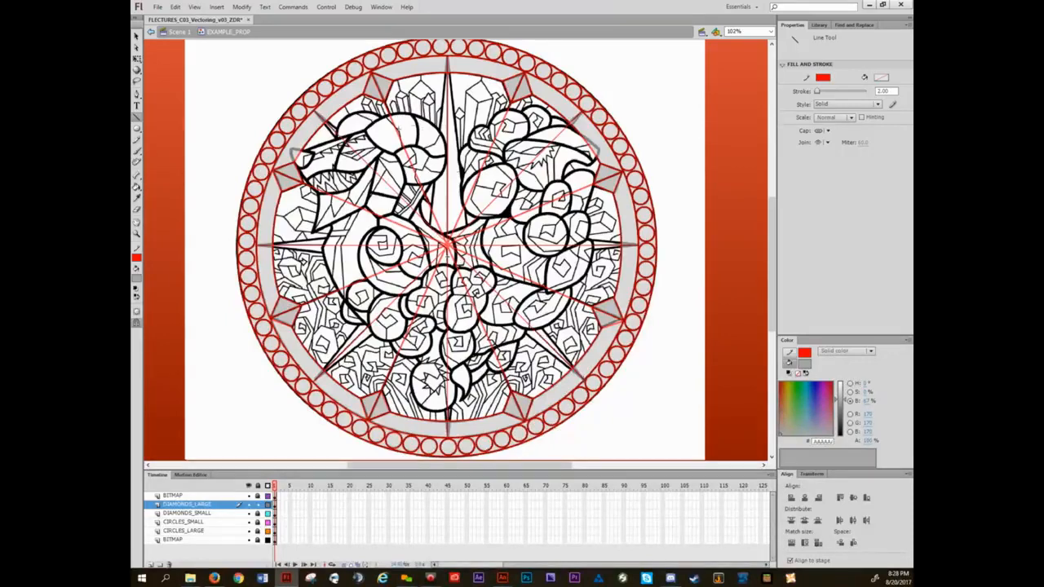
pyautogui.click(249, 513)
pyautogui.click(249, 522)
pyautogui.click(249, 531)
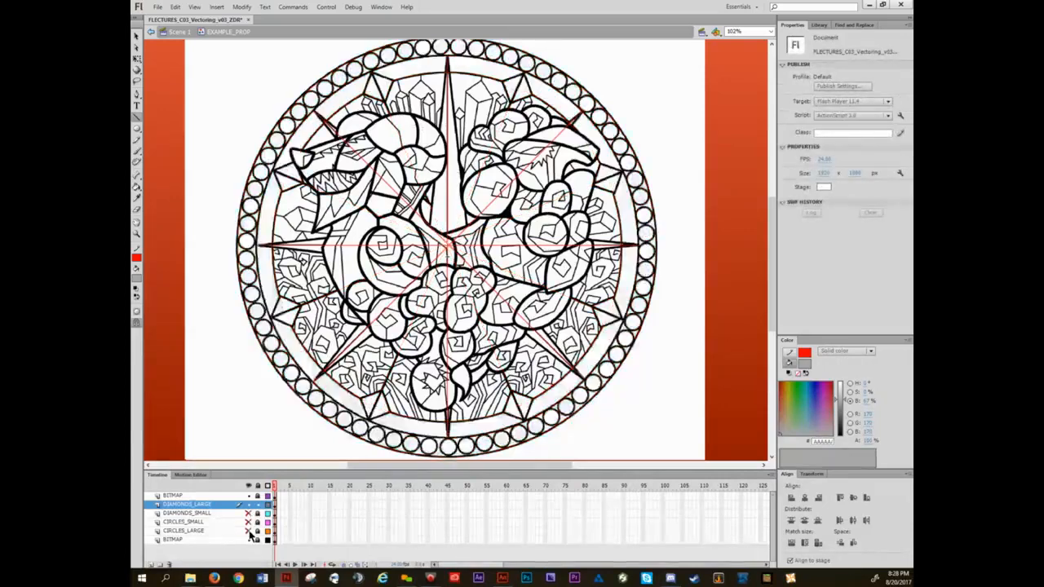
pyautogui.click(249, 540)
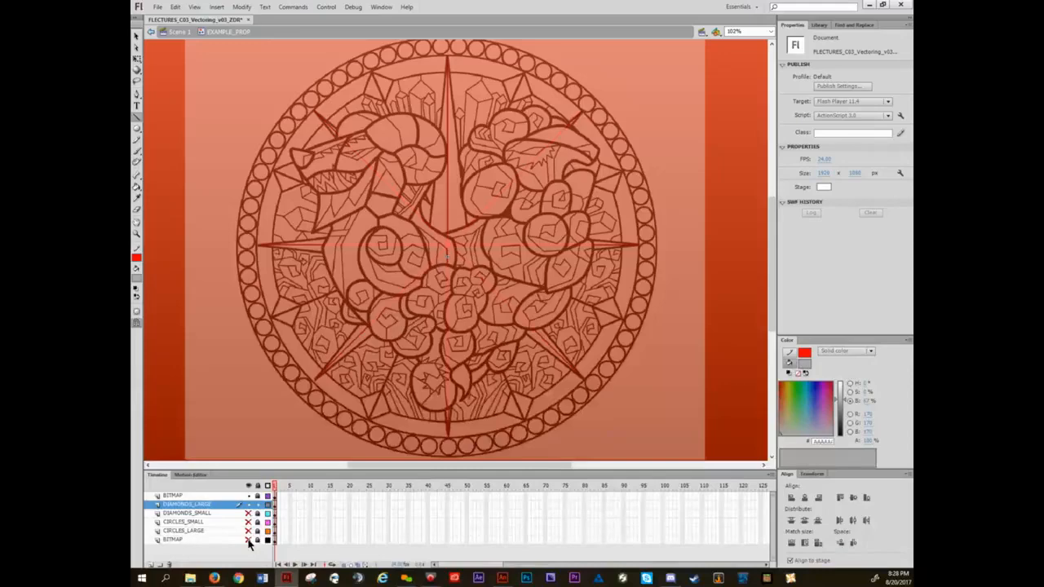
pyautogui.click(248, 540)
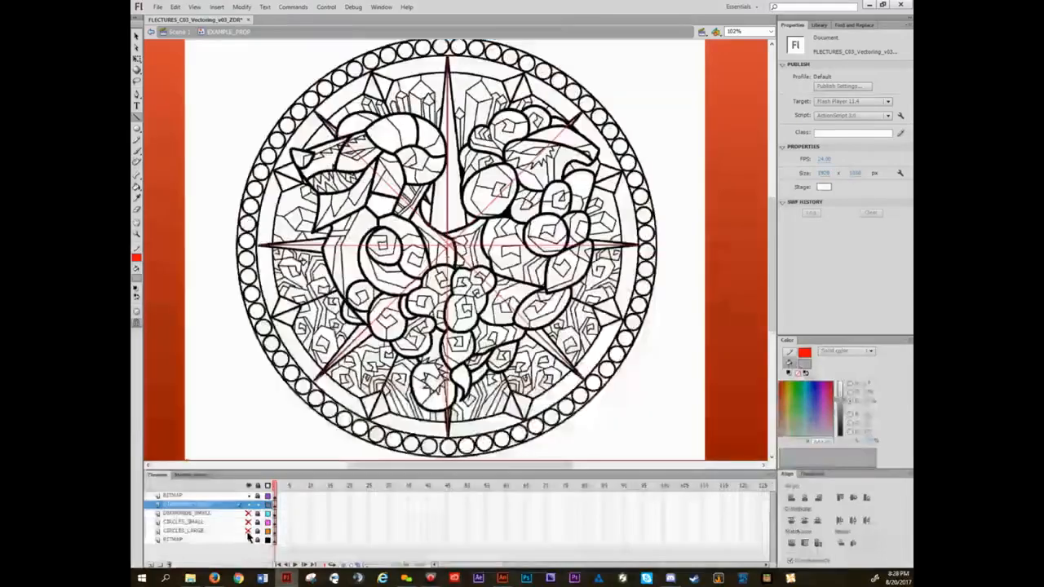
pyautogui.click(249, 531)
pyautogui.click(248, 522)
pyautogui.click(249, 513)
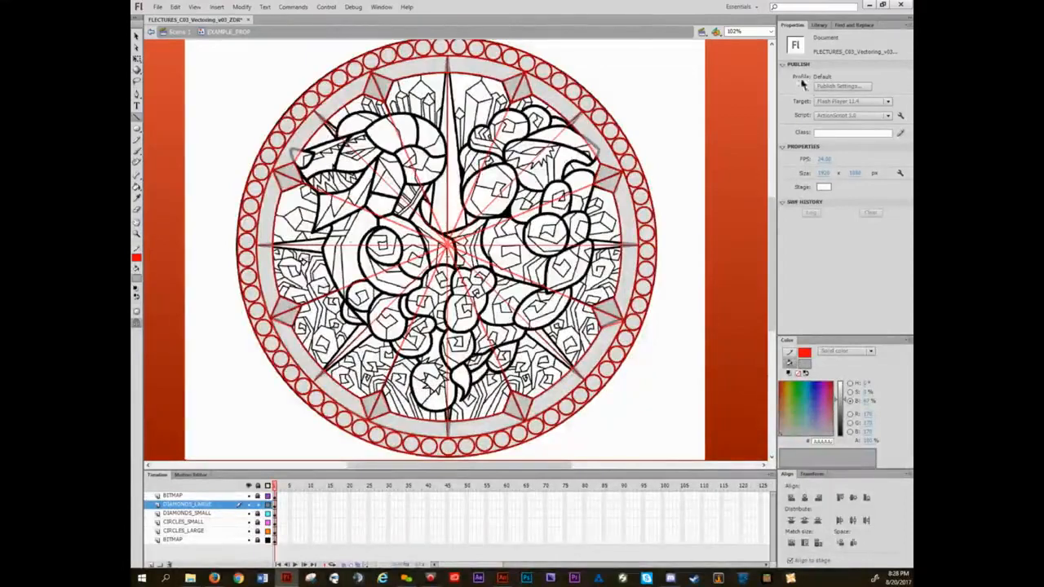
# - Sample the 3.5 outline stroke from the finished ring artwork with the Eyedropper for the Line tool, temporarily unlocking the finished layers
pyautogui.moveTo(432, 248); pyautogui.dragTo(638, 124)
pyautogui.scroll(1, 281, 279)
pyautogui.press('i')
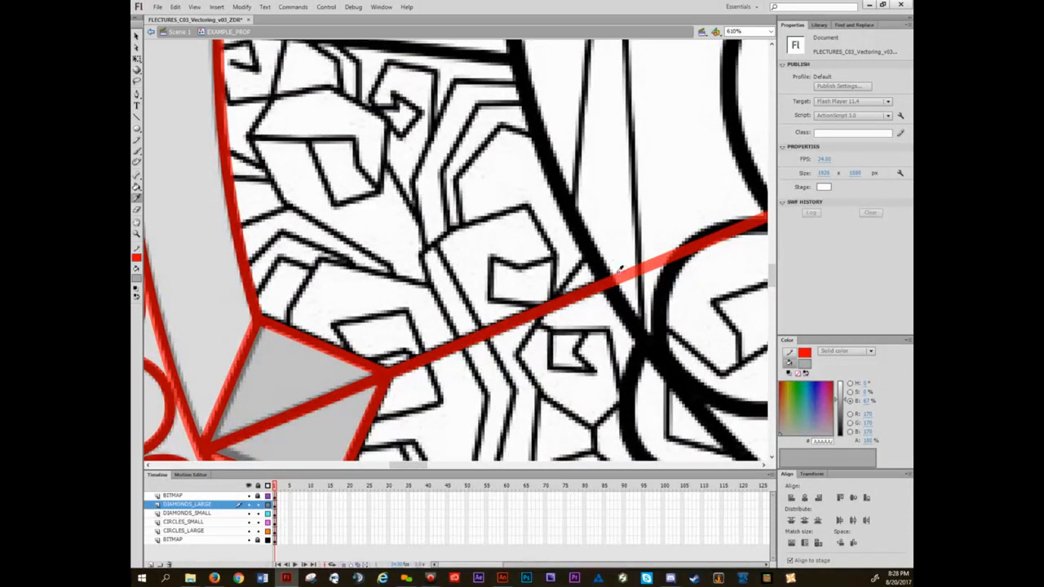
pyautogui.click(621, 275)
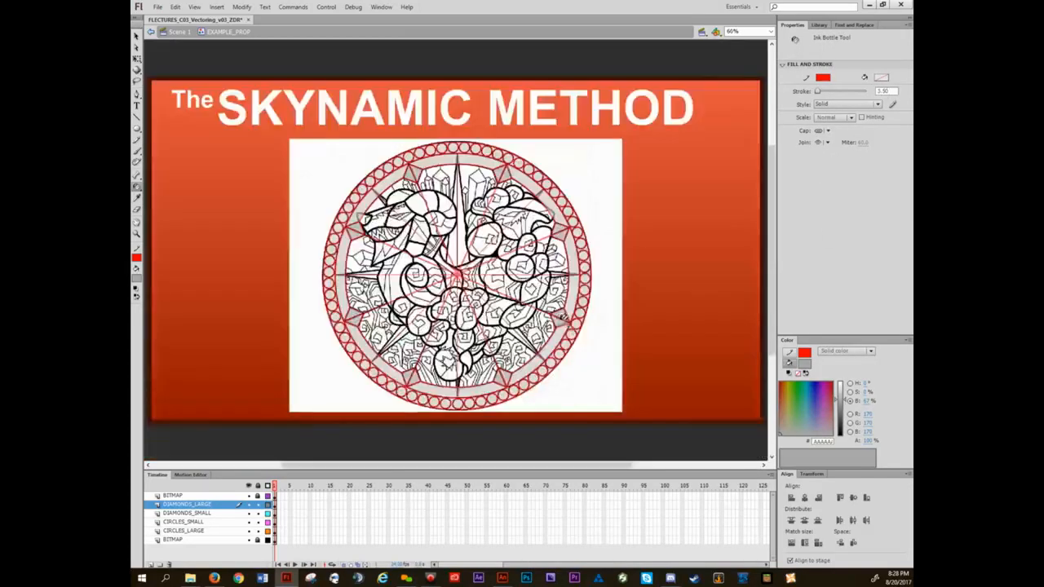
pyautogui.hotkey('ctrl', '2')
pyautogui.press('n')
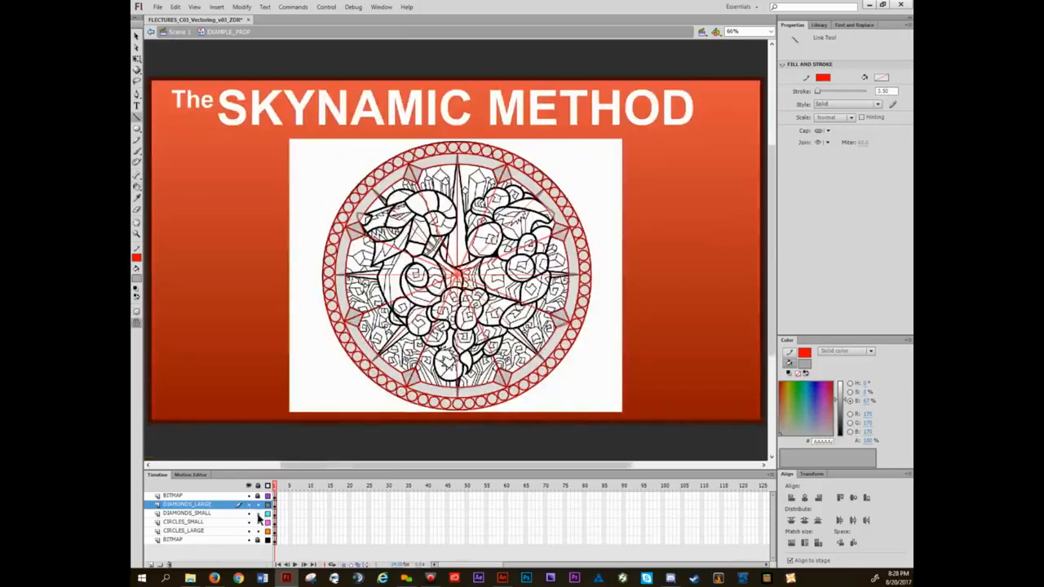
# - Draw the left-side edges of the top and bottom spikes on DIAMONDS_LARGE at stroke 3.5, crossing beside the ring's center
pyautogui.hotkey('ctrl', '3')
pyautogui.moveTo(464, 312); pyautogui.dragTo(441, 306)
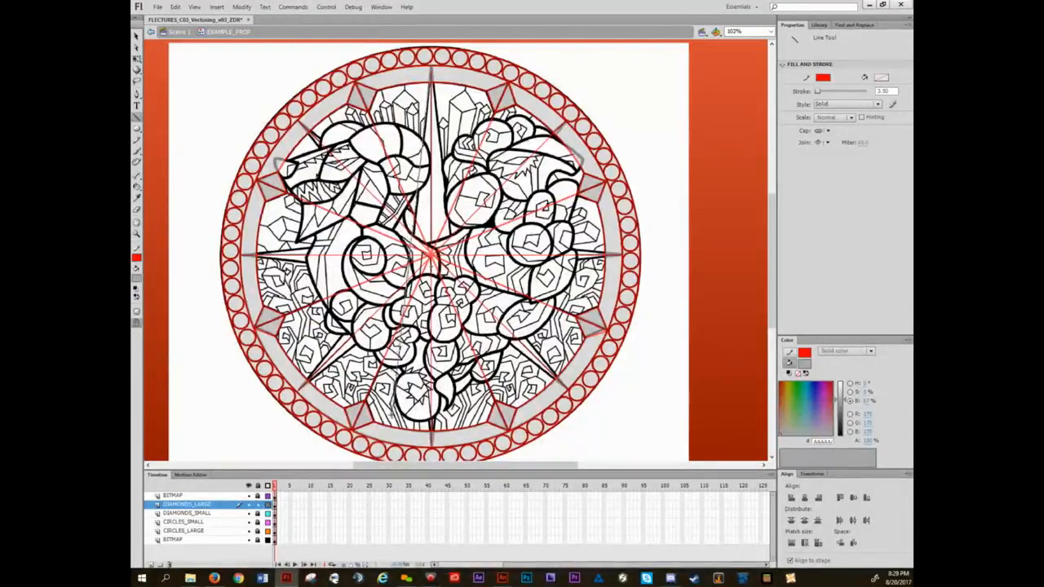
pyautogui.moveTo(391, 414); pyautogui.dragTo(395, 414)
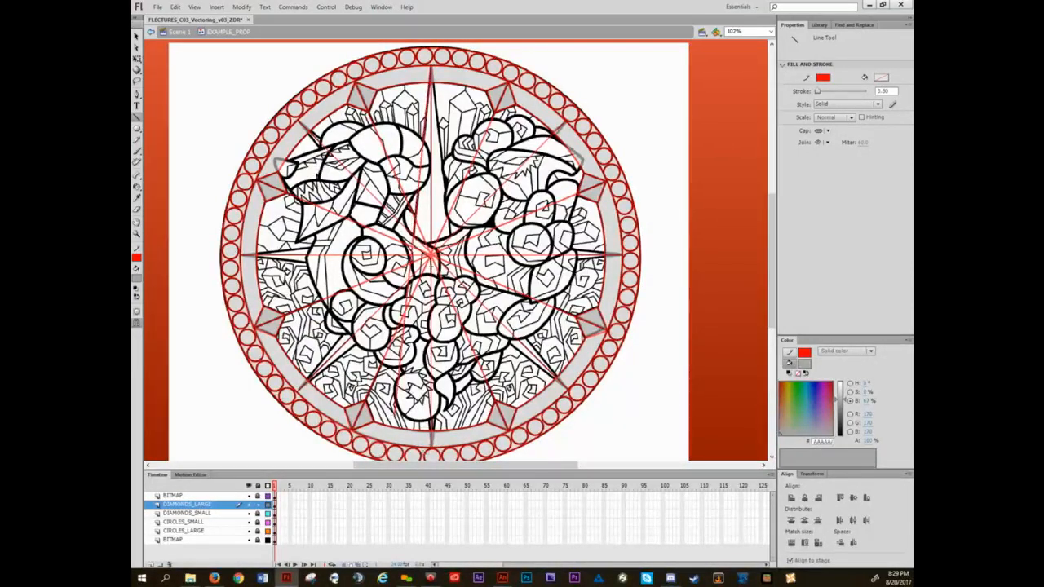
pyautogui.moveTo(431, 446); pyautogui.dragTo(402, 129)
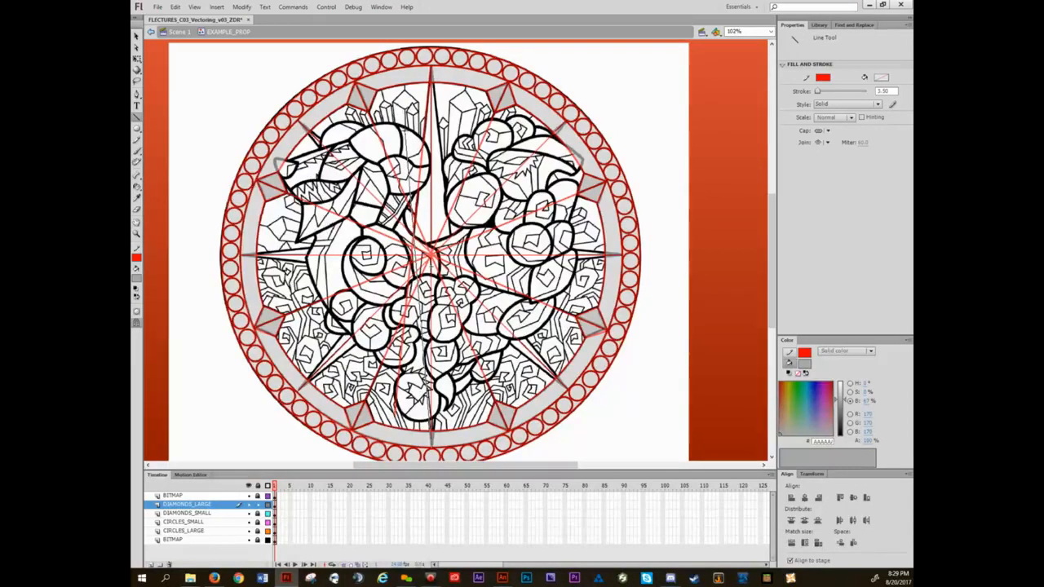
pyautogui.moveTo(402, 129); pyautogui.dragTo(412, 287)
pyautogui.press('v')
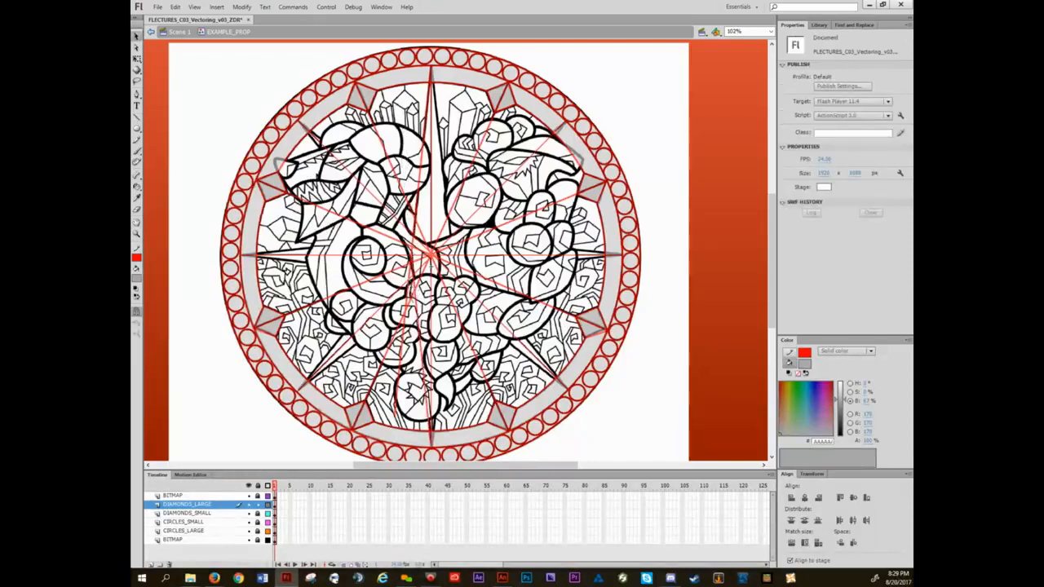
pyautogui.click(405, 348)
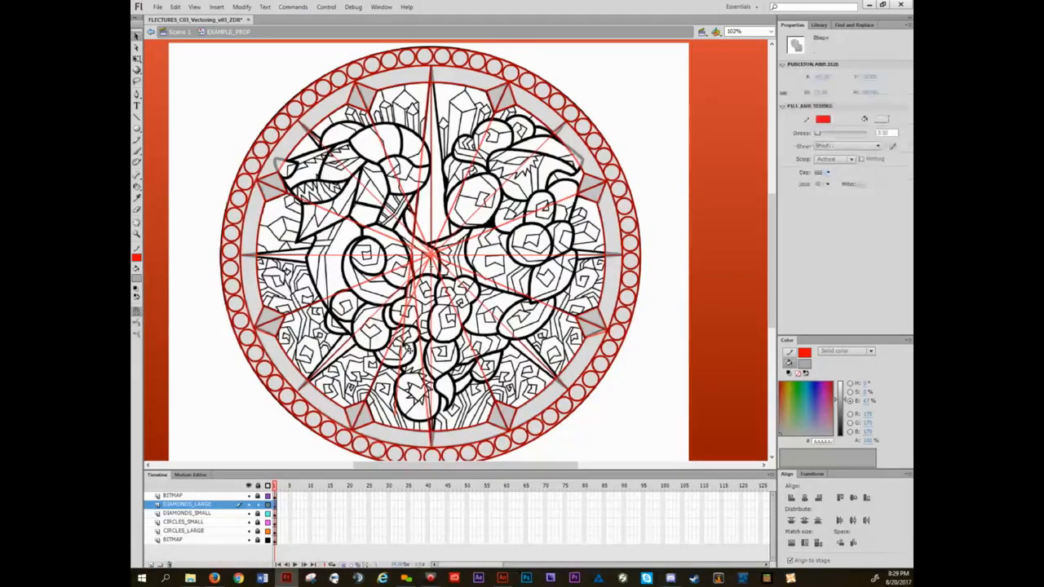
pyautogui.press('n')
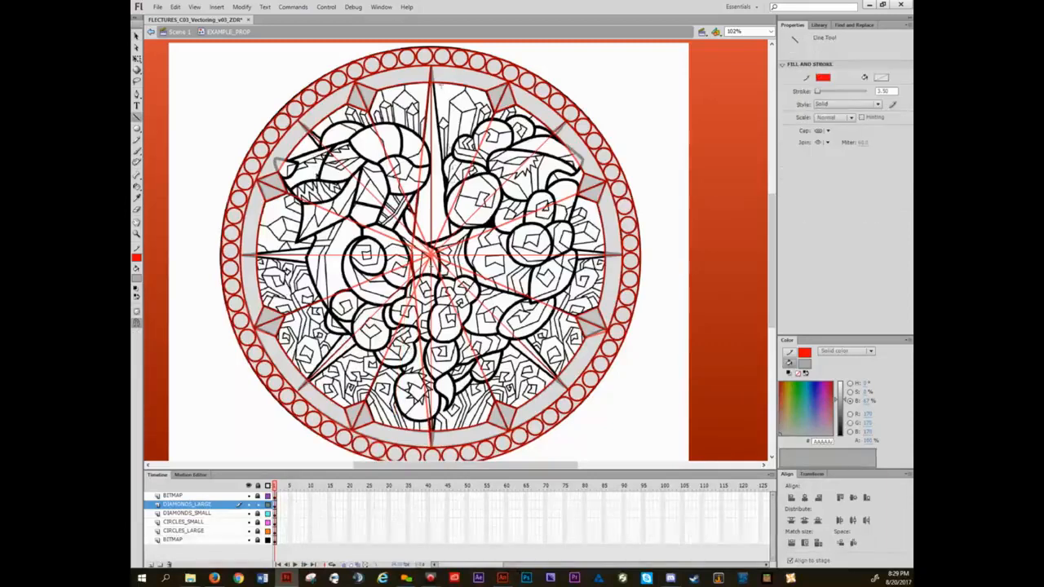
# - Draw the right-side edges of the top and bottom spikes and delete the excess line left of the center
pyautogui.moveTo(433, 74)
pyautogui.mouseDown()
pyautogui.moveTo(475, 420)
pyautogui.moveTo(448, 391)
pyautogui.moveTo(463, 292)
pyautogui.moveTo(456, 259)
pyautogui.moveTo(451, 288)
pyautogui.mouseUp()
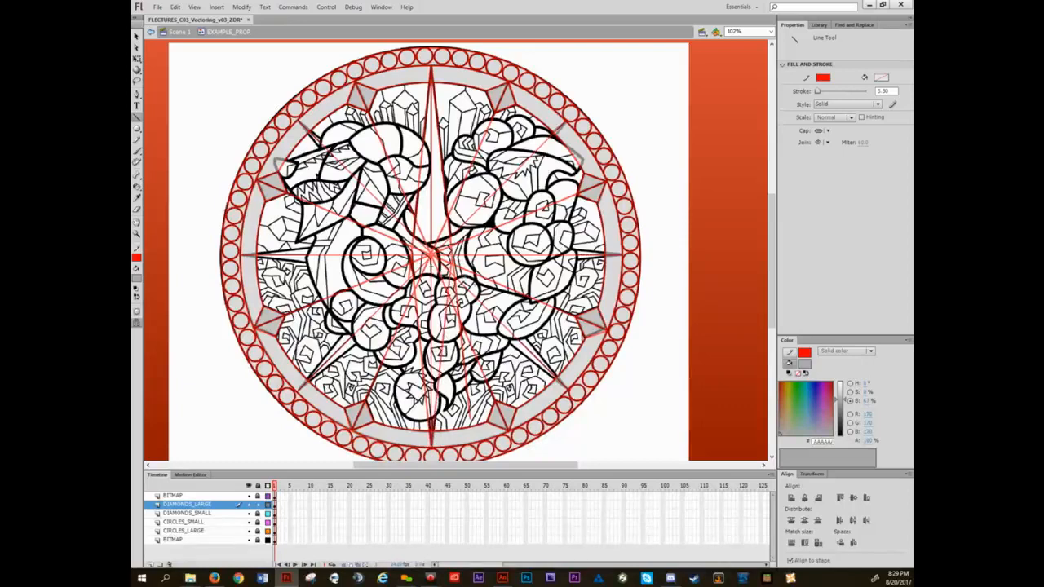
pyautogui.press('v')
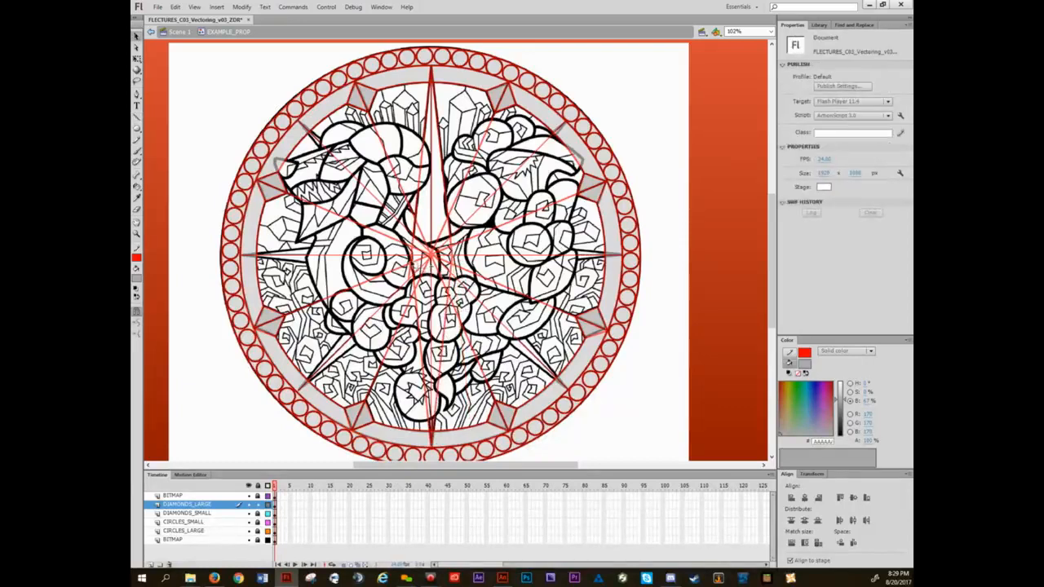
pyautogui.click(411, 272)
pyautogui.press('Delete')
pyautogui.press('n')
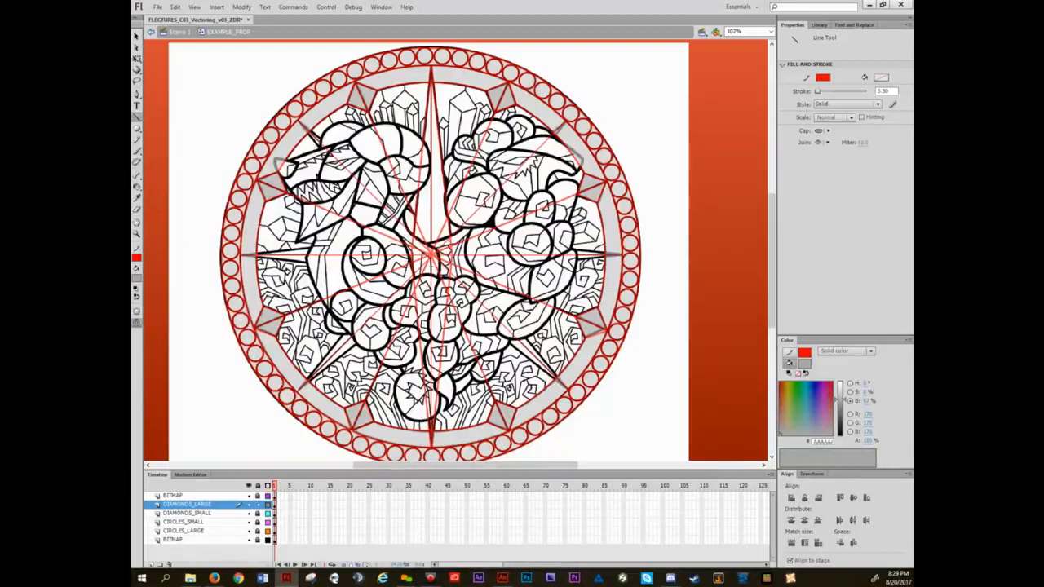
# - Draw the upper and lower edges of the right and left spikes from their outer tips past the vertical spike edges
pyautogui.moveTo(605, 253); pyautogui.dragTo(288, 216)
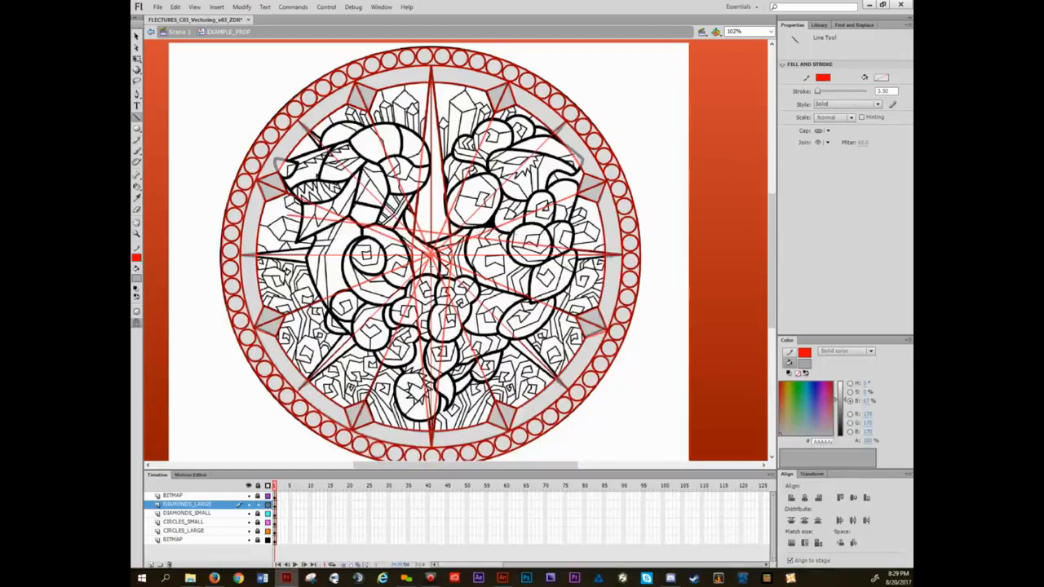
pyautogui.moveTo(622, 255); pyautogui.dragTo(282, 290)
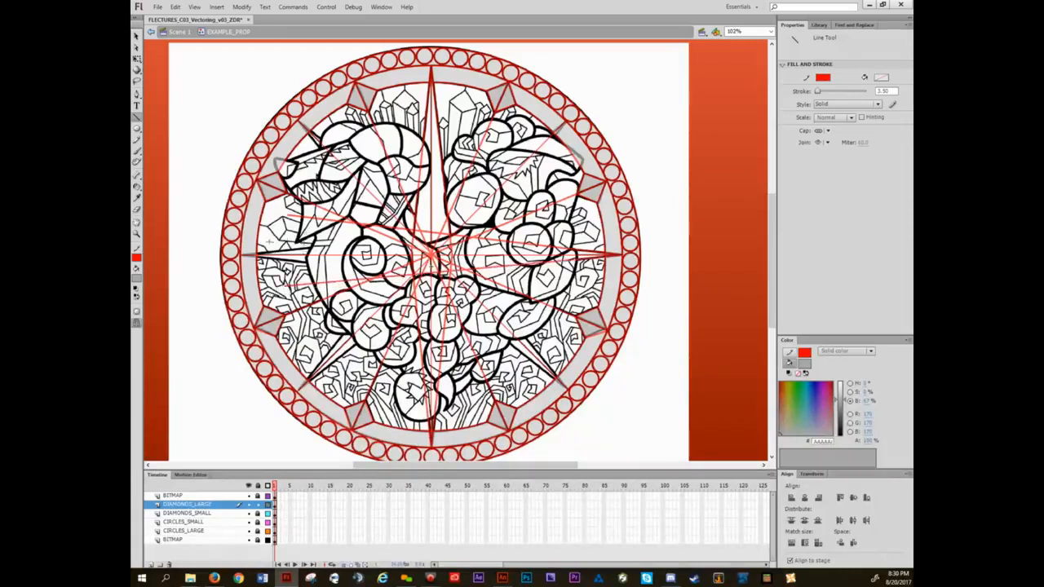
pyautogui.moveTo(248, 255)
pyautogui.mouseDown()
pyautogui.moveTo(382, 248)
pyautogui.moveTo(430, 233)
pyautogui.mouseUp()
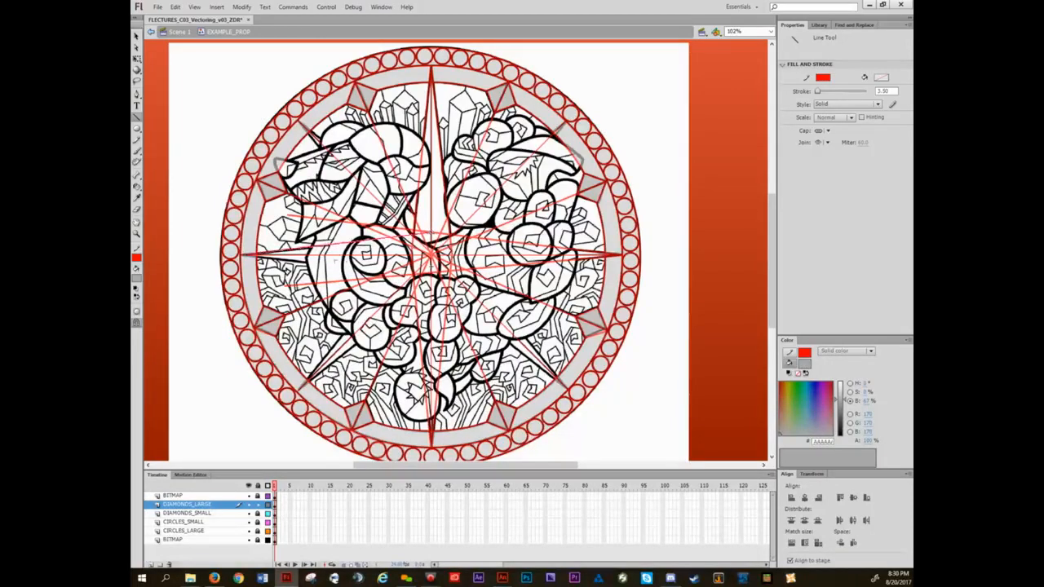
pyautogui.moveTo(246, 256); pyautogui.dragTo(430, 273)
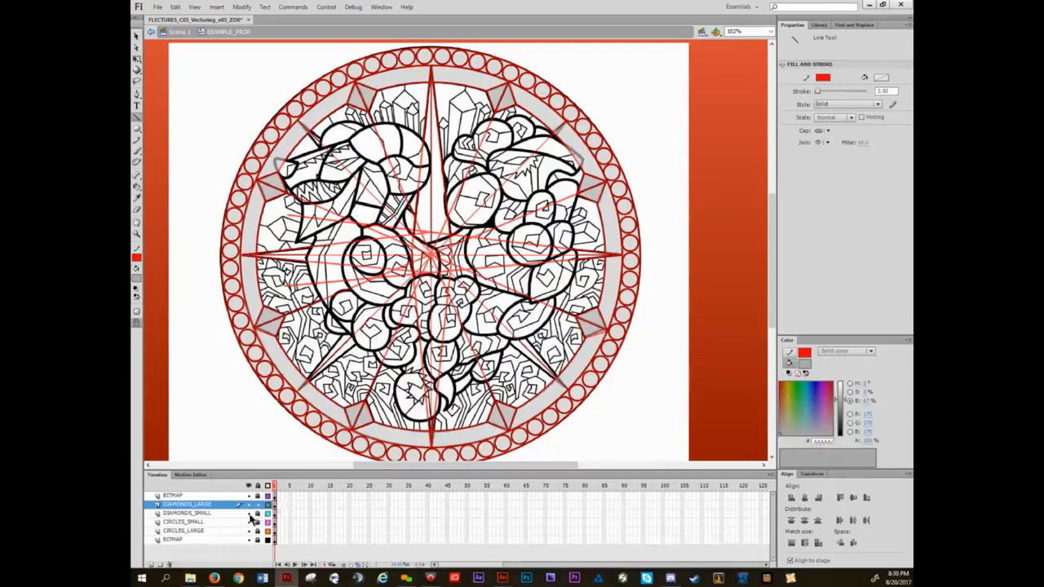
# - Hide every layer except DIAMONDS_LARGE and delete the overshooting ends of the horizontal spike edges
pyautogui.moveTo(248, 513); pyautogui.dragTo(249, 539)
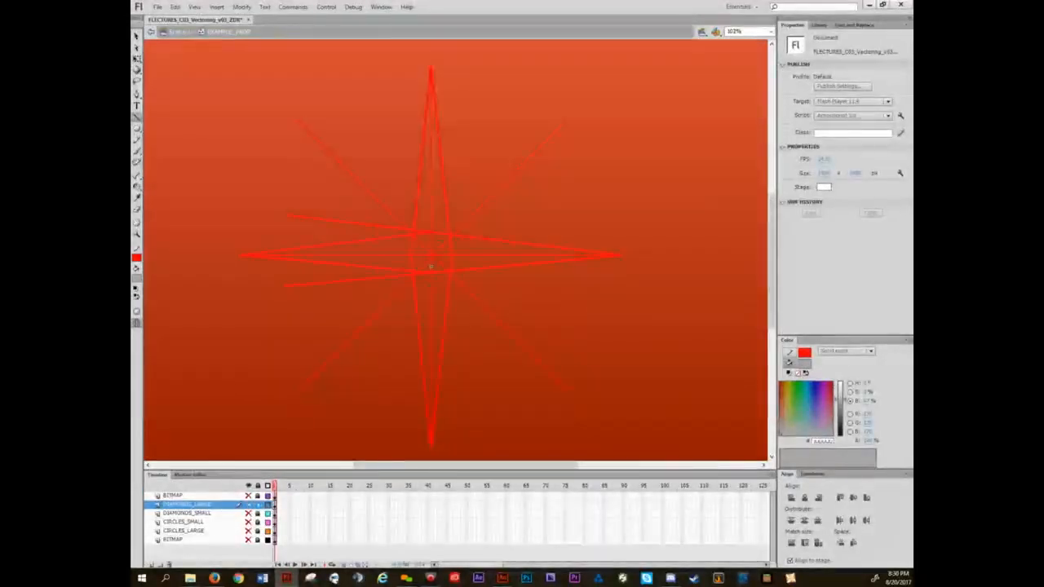
pyautogui.press('v')
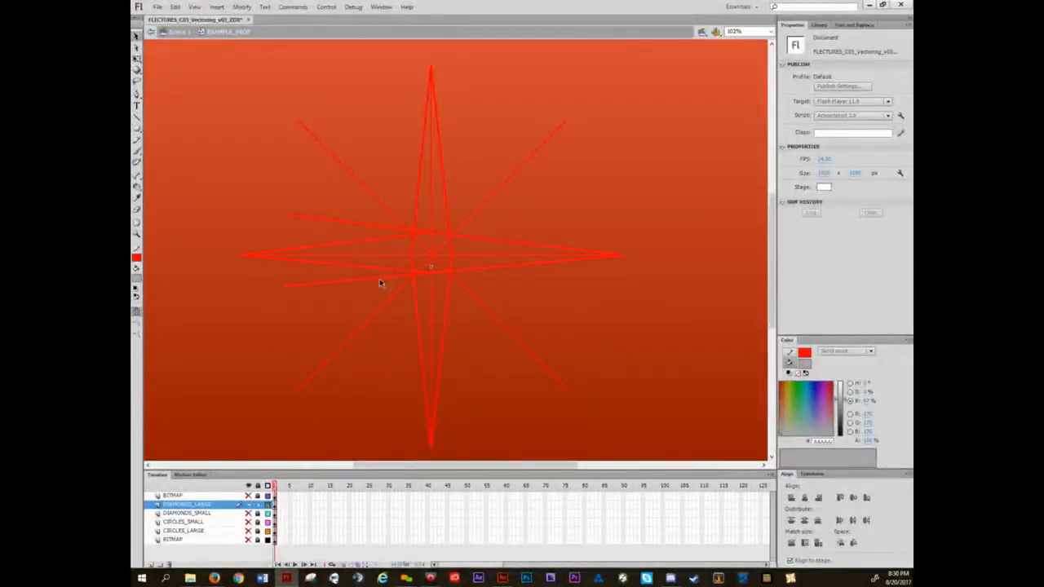
pyautogui.click(377, 279)
pyautogui.press('Delete')
pyautogui.click(371, 227)
pyautogui.press('Delete')
pyautogui.click(425, 234)
pyautogui.press('Delete')
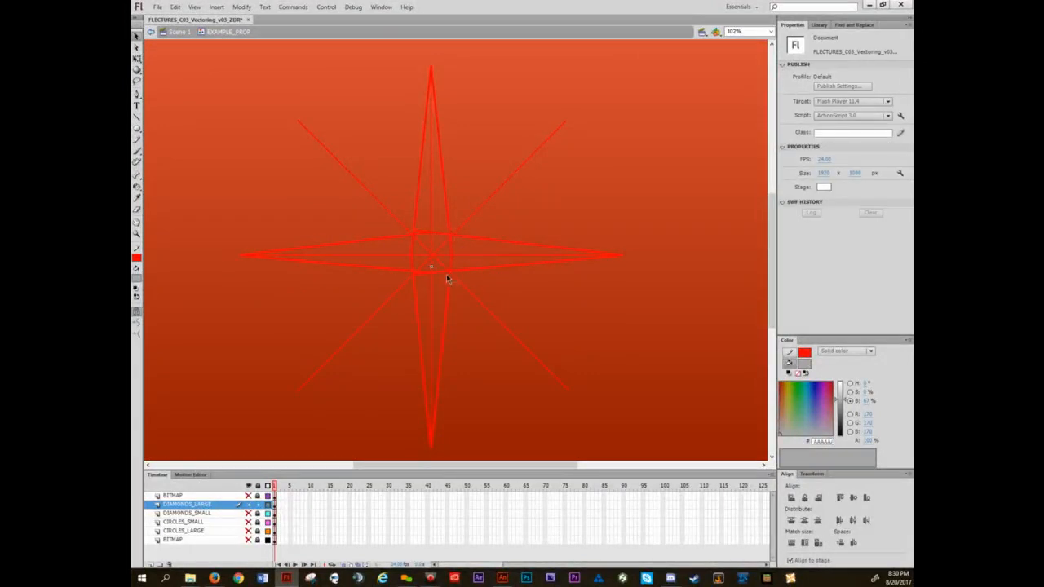
# - Delete the short overlapping stubs along the top and bottom of the shape where the spike edges cross
pyautogui.scroll(5, 446, 278)
pyautogui.click(394, 321)
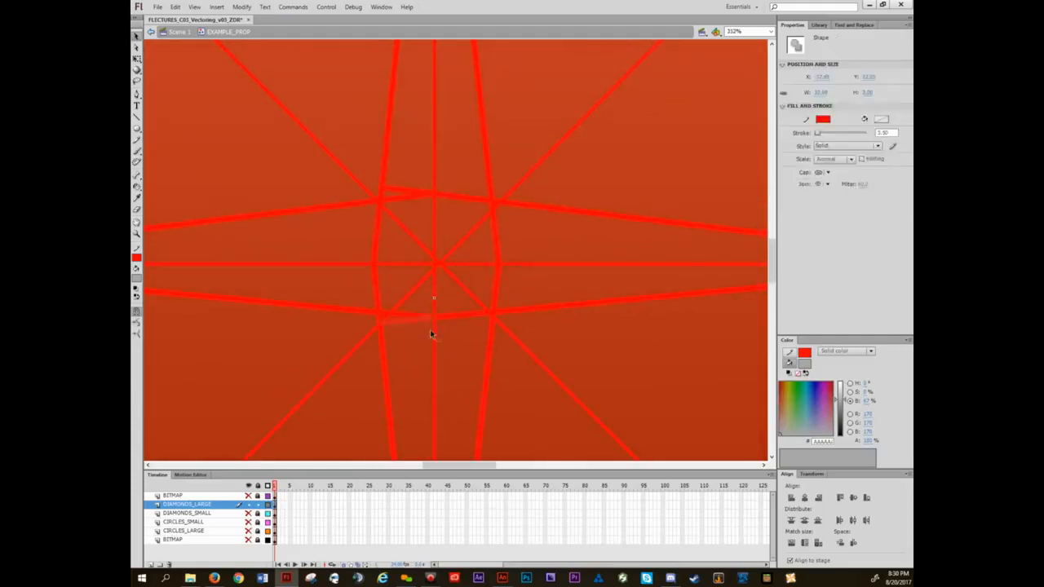
pyautogui.press('Delete')
pyautogui.click(421, 196)
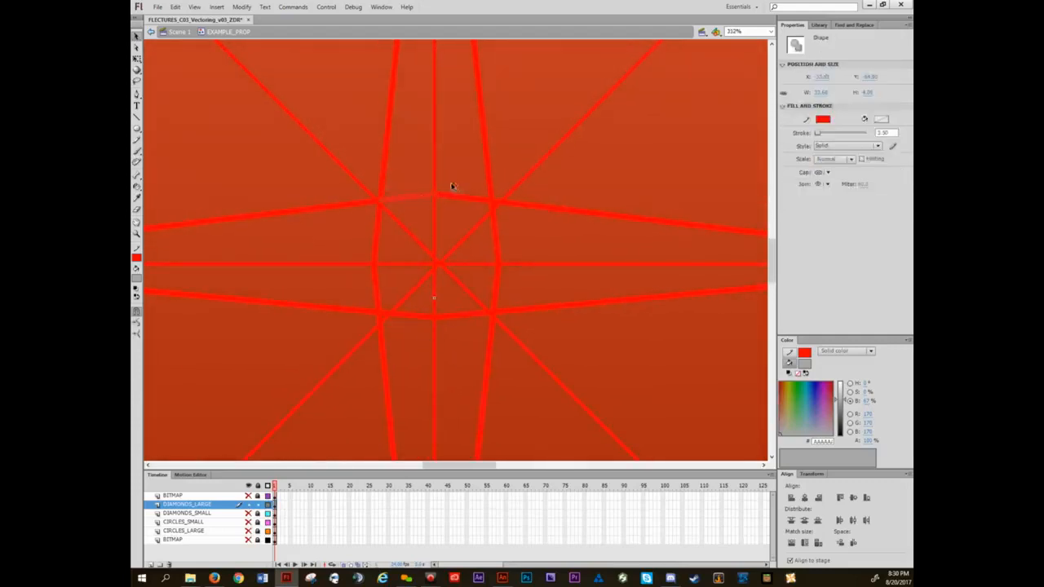
pyautogui.press('Delete')
pyautogui.click(495, 198)
pyautogui.press('Delete')
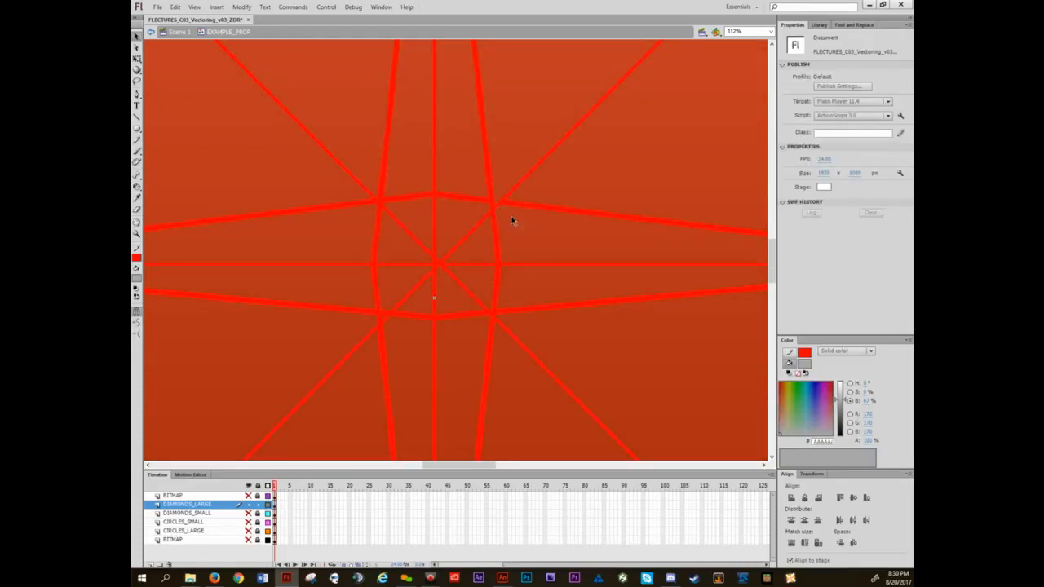
# - Delete all diagonal, horizontal and vertical guide line segments inside the central octagon, including the leftover piece at its middle
pyautogui.scroll(3, 511, 216)
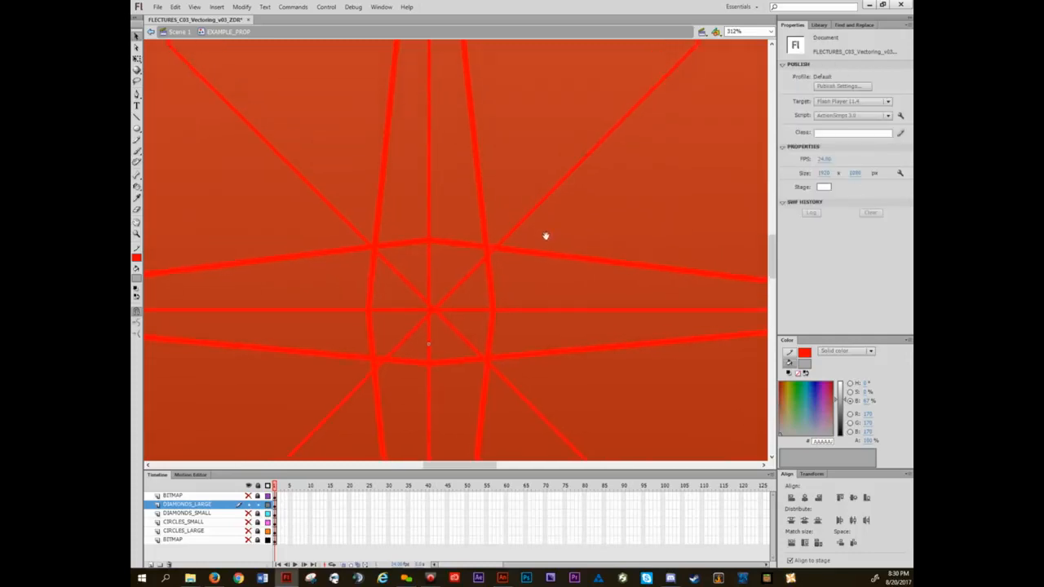
pyautogui.moveTo(552, 259); pyautogui.dragTo(586, 225)
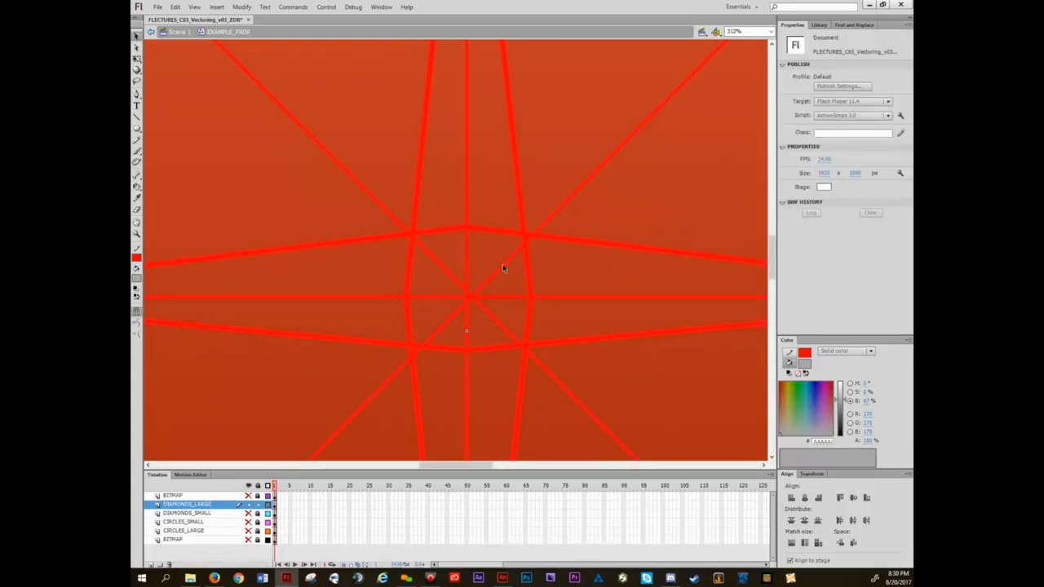
pyautogui.click(500, 266)
pyautogui.press('Delete')
pyautogui.click(448, 274)
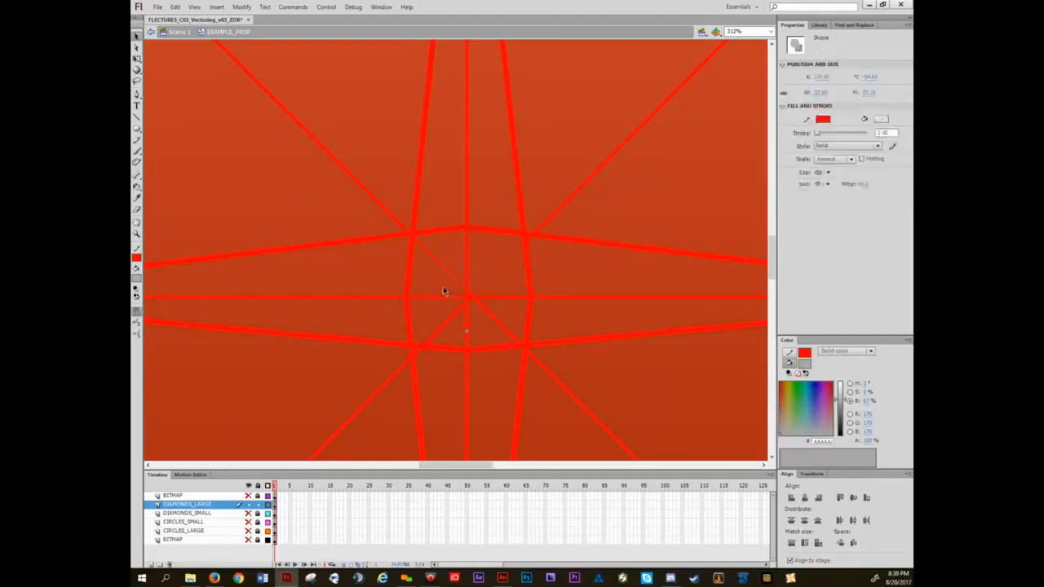
pyautogui.press('Delete')
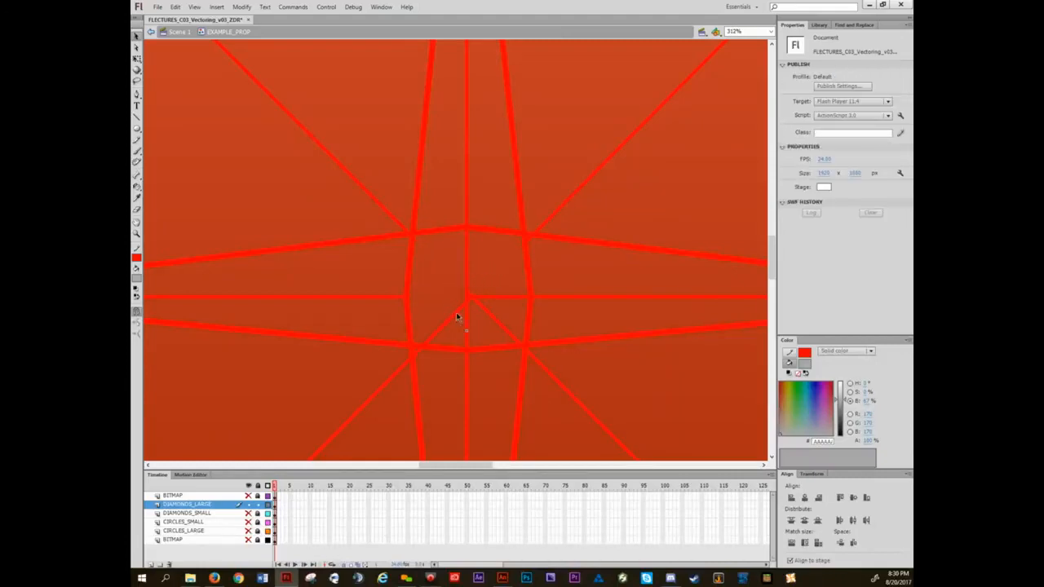
pyautogui.click(455, 310)
pyautogui.press('Delete')
pyautogui.click(485, 312)
pyautogui.press('Delete')
pyautogui.click(485, 299)
pyautogui.press('Delete')
pyautogui.click(466, 274)
pyautogui.press('Delete')
pyautogui.moveTo(460, 280); pyautogui.dragTo(479, 319)
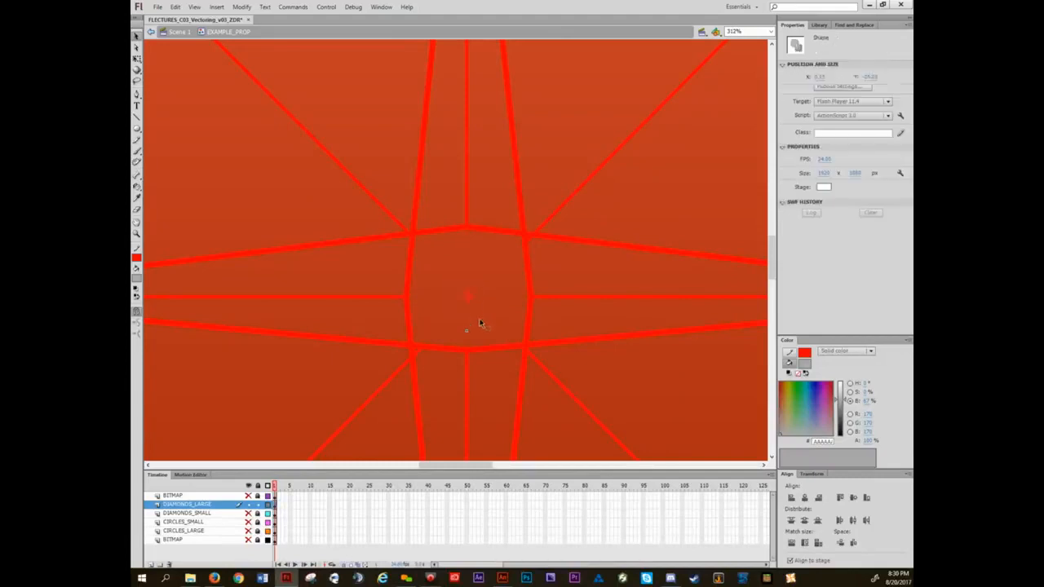
pyautogui.press('Delete')
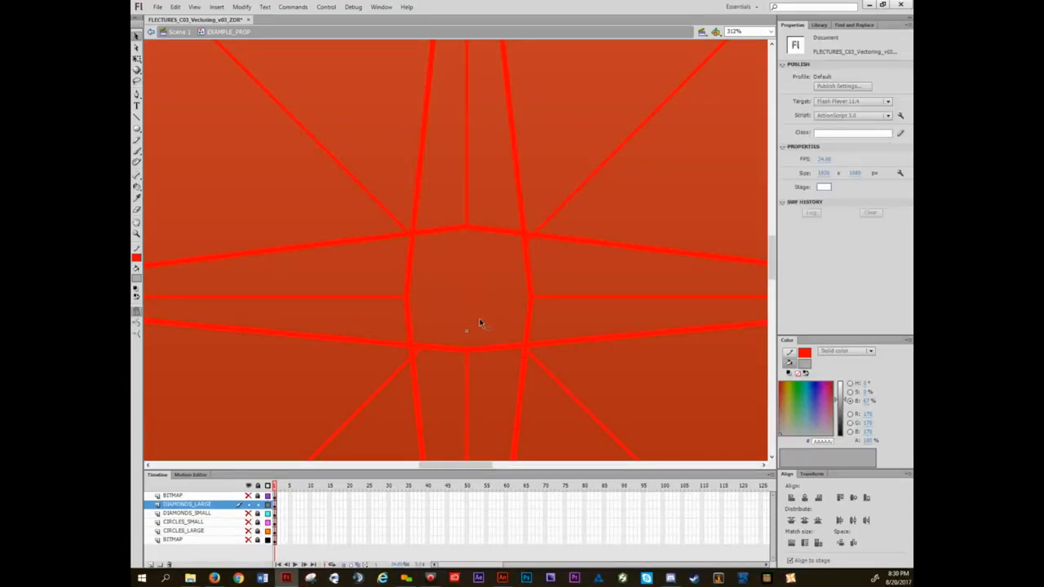
# - Delete the small diagonal guide stub at the lower-left corner of the central octagon
pyautogui.click(422, 372)
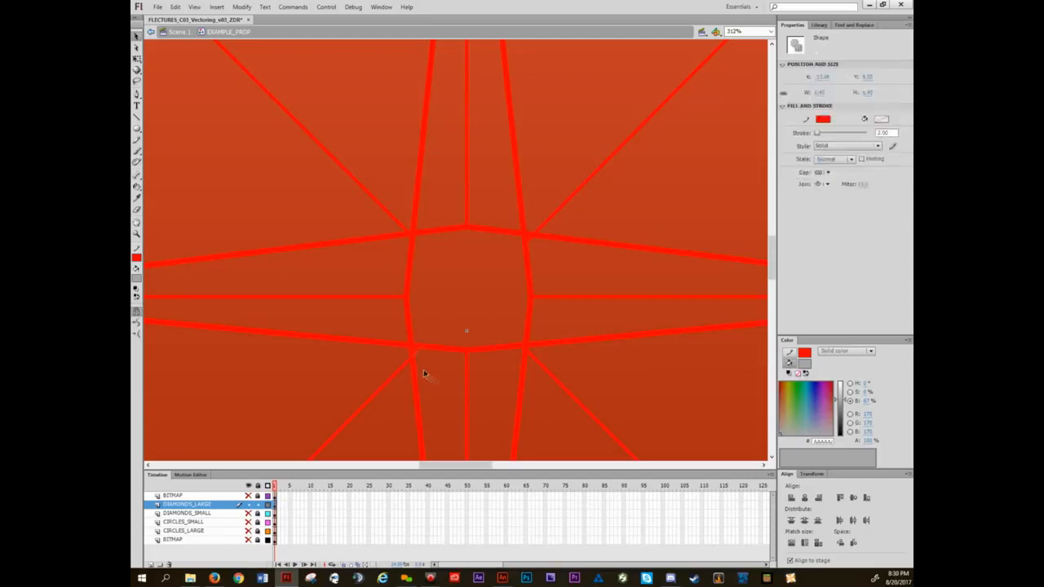
pyautogui.press('Delete')
pyautogui.moveTo(394, 404); pyautogui.dragTo(534, 153)
pyautogui.hotkey('ctrl', '-')
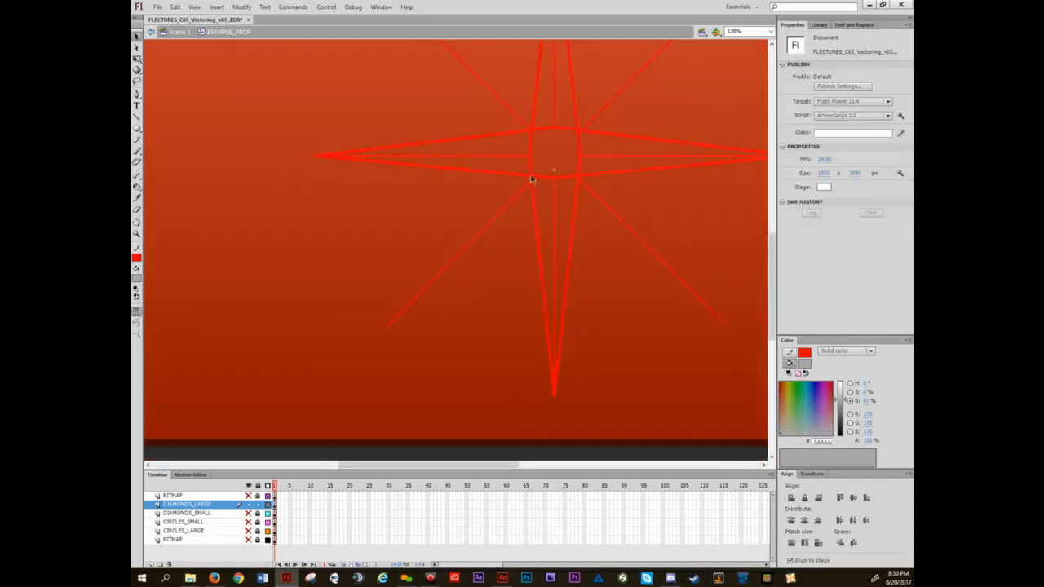
# - Unhide the DIAMONDS_SMALL, CIRCLES_SMALL and CIRCLES_LARGE layers, checking the center lines against the upper BITMAP overlay before hiding it again
pyautogui.scroll(3, 577, 198)
pyautogui.moveTo(571, 194); pyautogui.dragTo(533, 326)
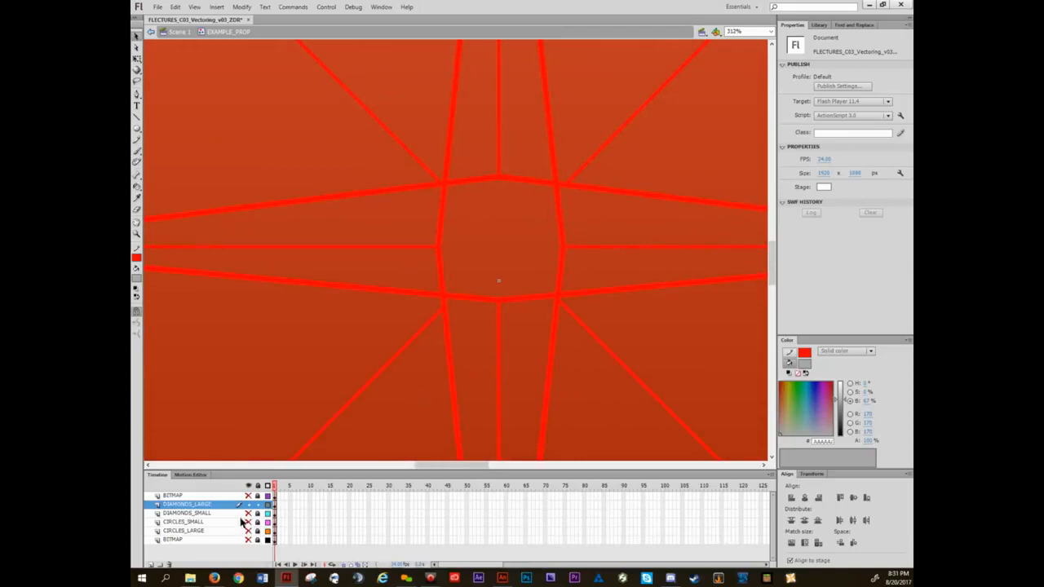
pyautogui.moveTo(249, 514); pyautogui.dragTo(249, 531)
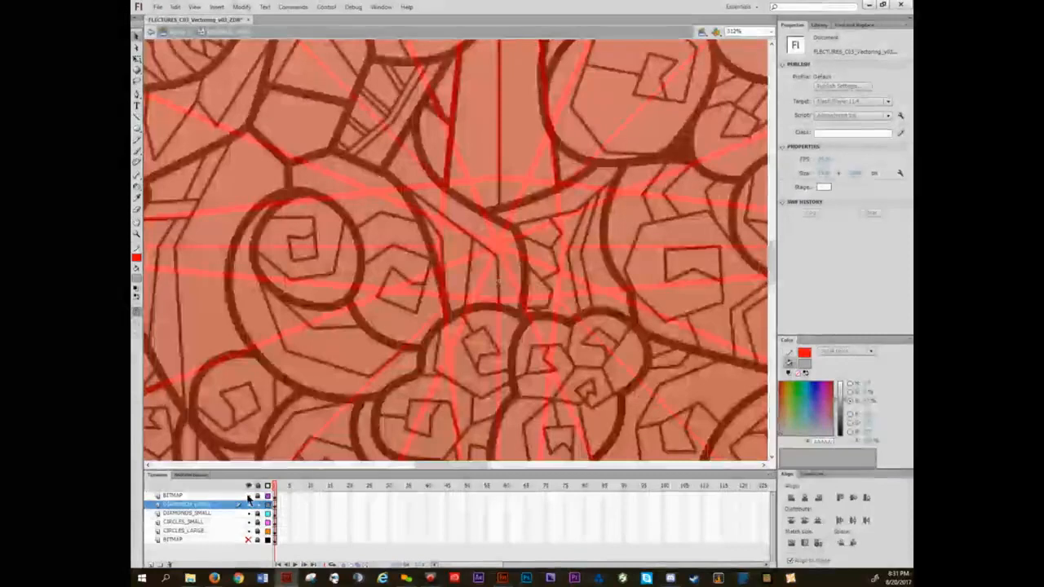
pyautogui.click(249, 495)
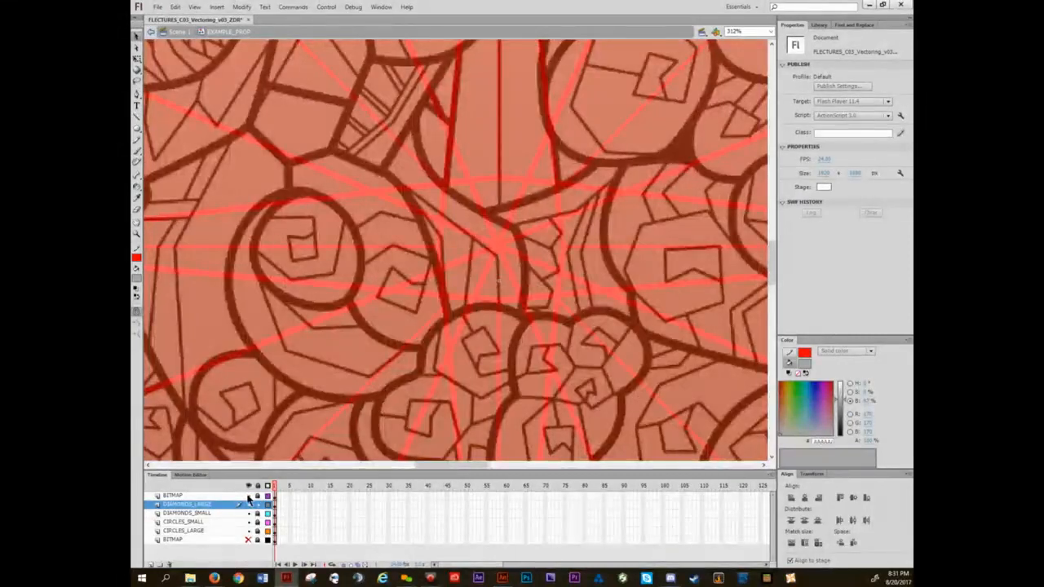
pyautogui.click(249, 496)
pyautogui.click(249, 495)
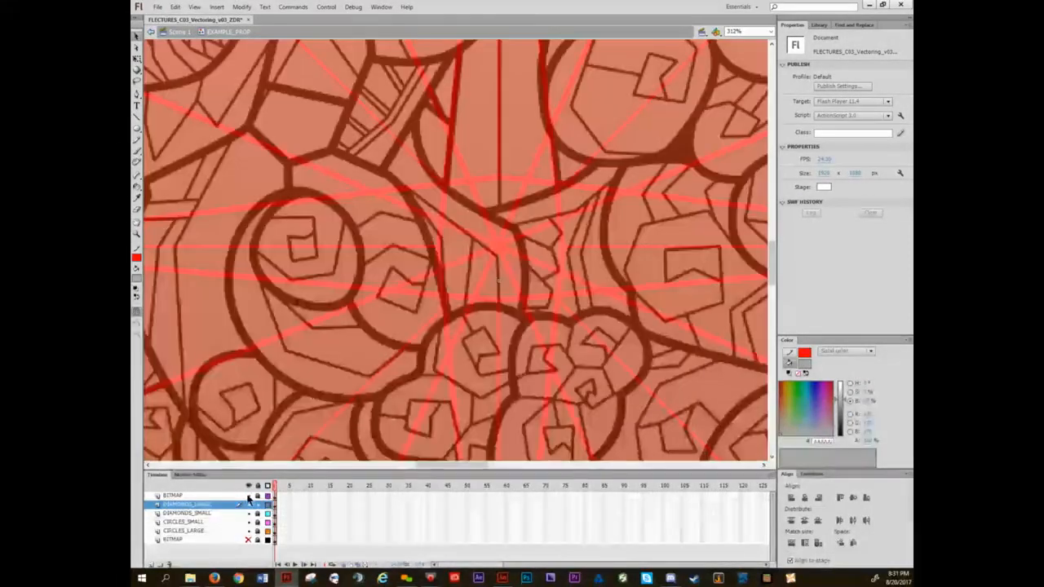
pyautogui.click(248, 496)
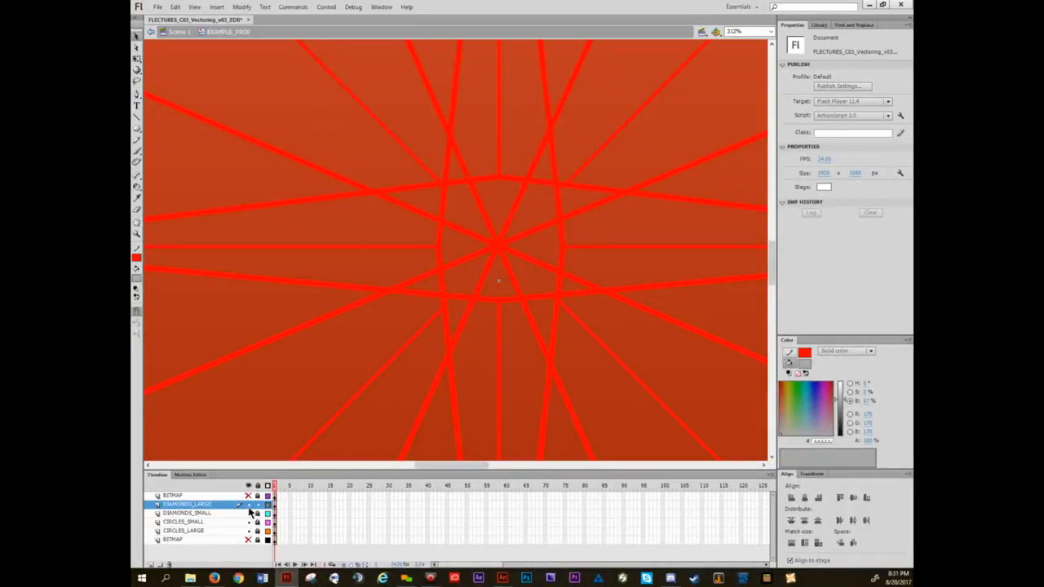
# - Compare the DIAMONDS_LARGE and DIAMONDS_SMALL center lines by toggling their visibility, and show both BITMAP layers
pyautogui.click(250, 511)
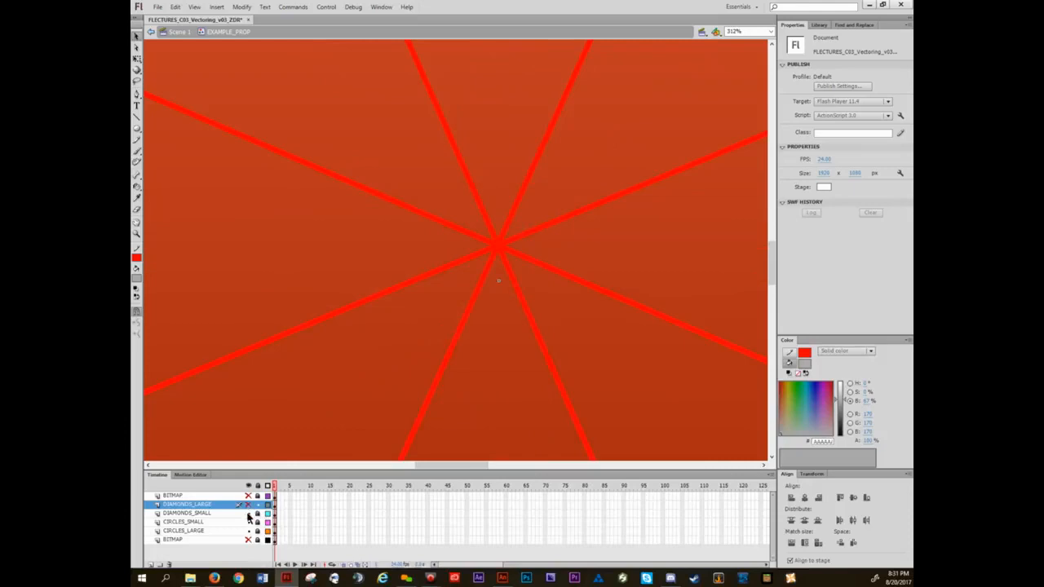
pyautogui.click(249, 505)
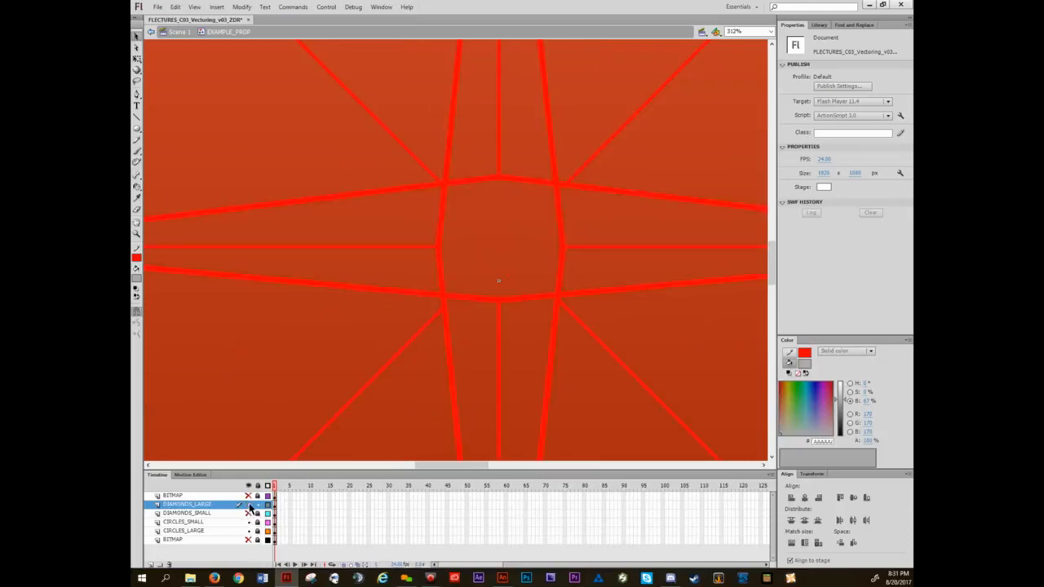
pyautogui.click(250, 506)
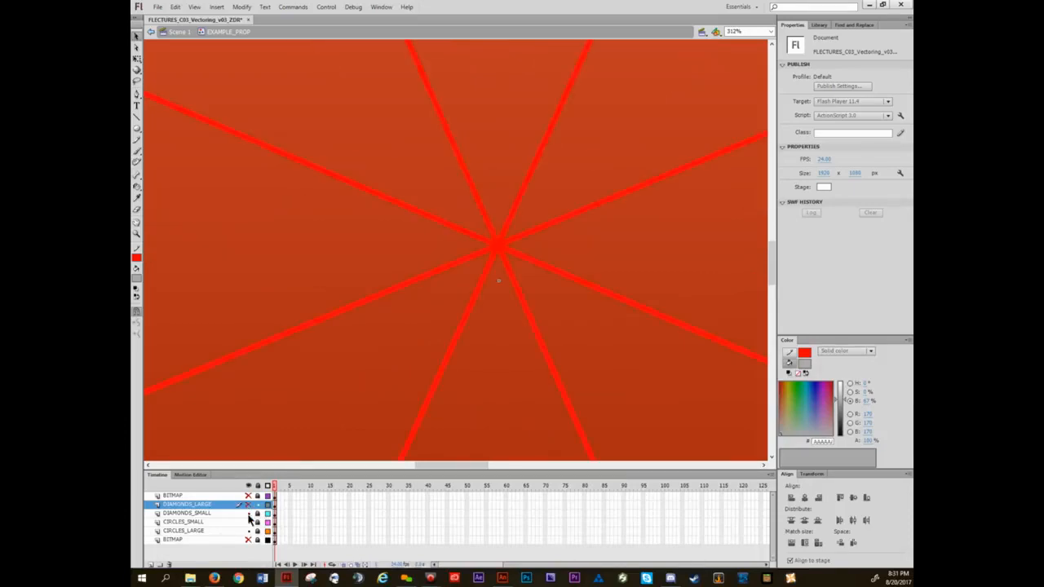
pyautogui.click(249, 506)
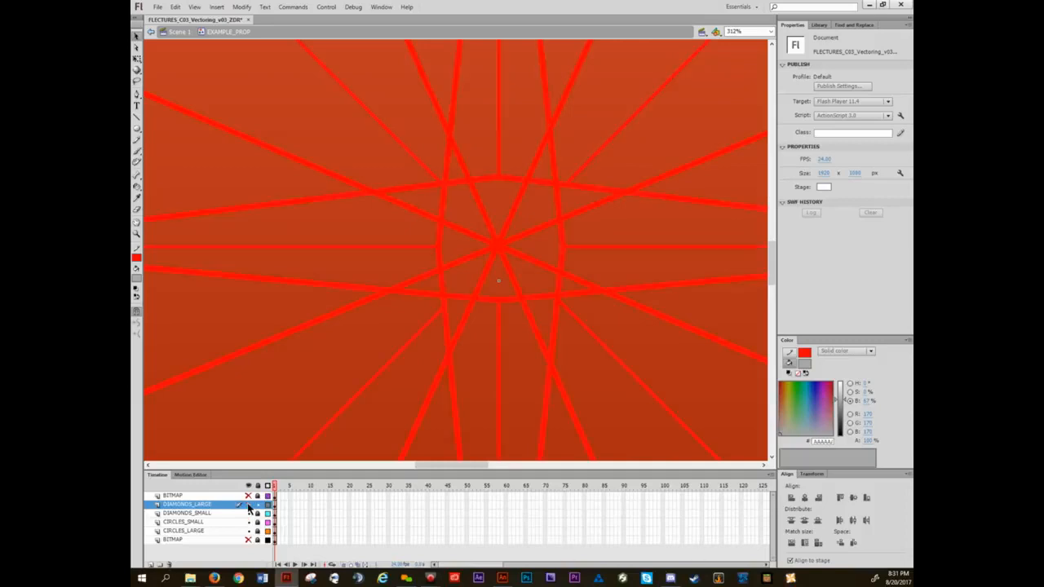
pyautogui.scroll(-4, 368, 260)
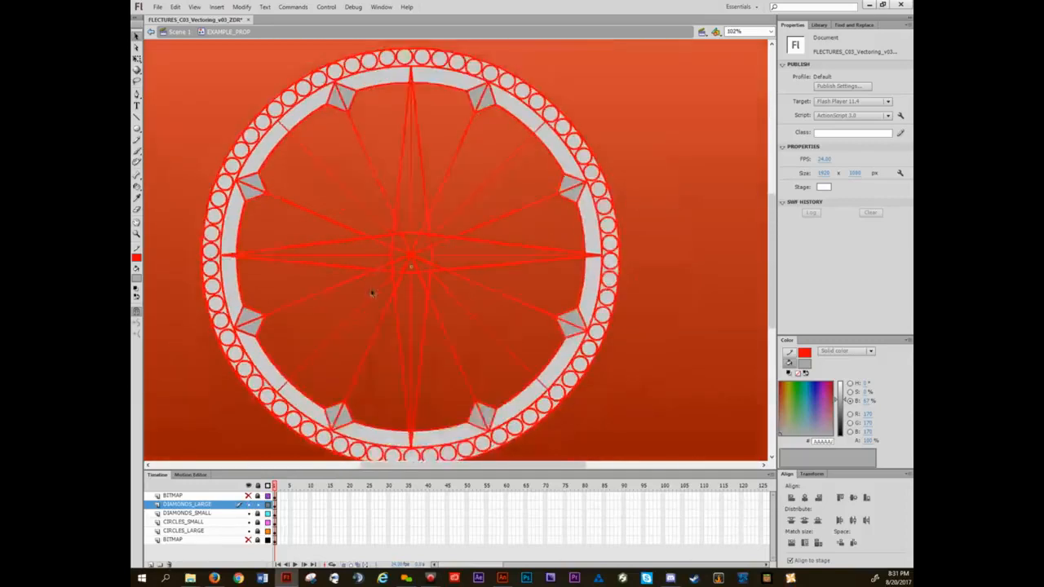
pyautogui.moveTo(371, 293); pyautogui.dragTo(403, 285)
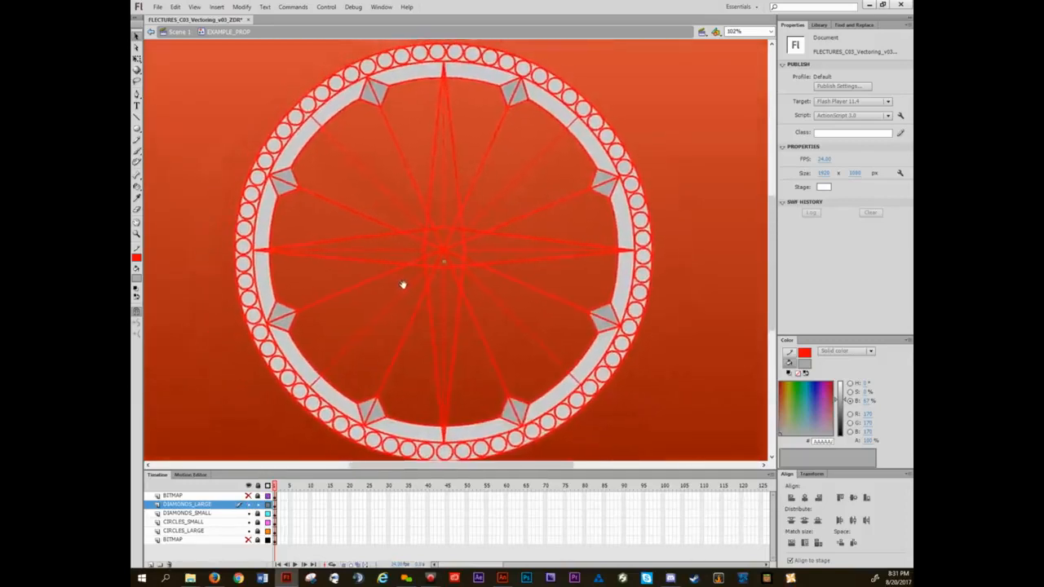
pyautogui.click(249, 539)
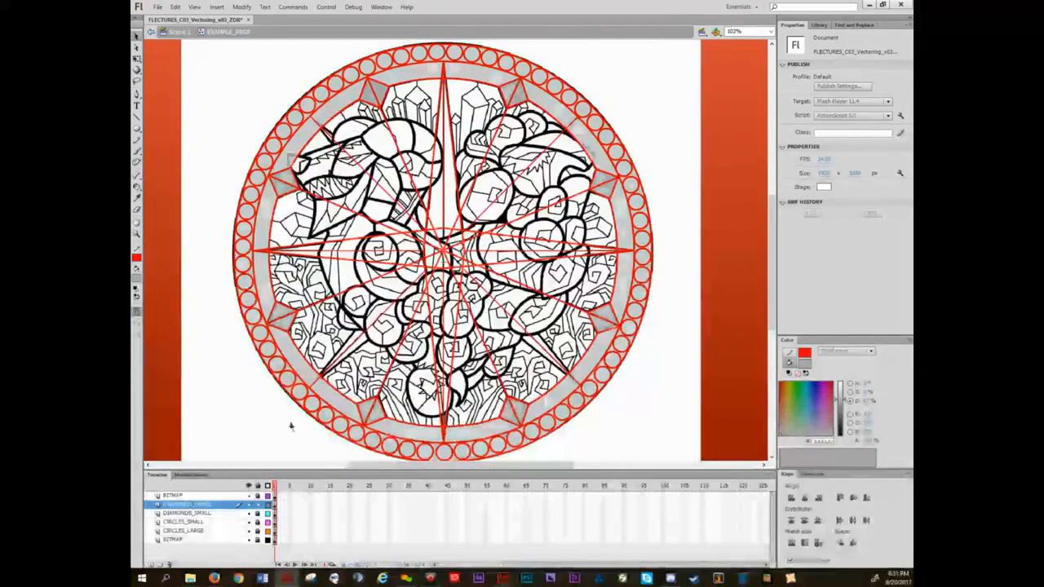
# - Draw the straight outer edges of the four diagonal spikes with the Line tool, following the reference art from each tip to the center
pyautogui.press('n')
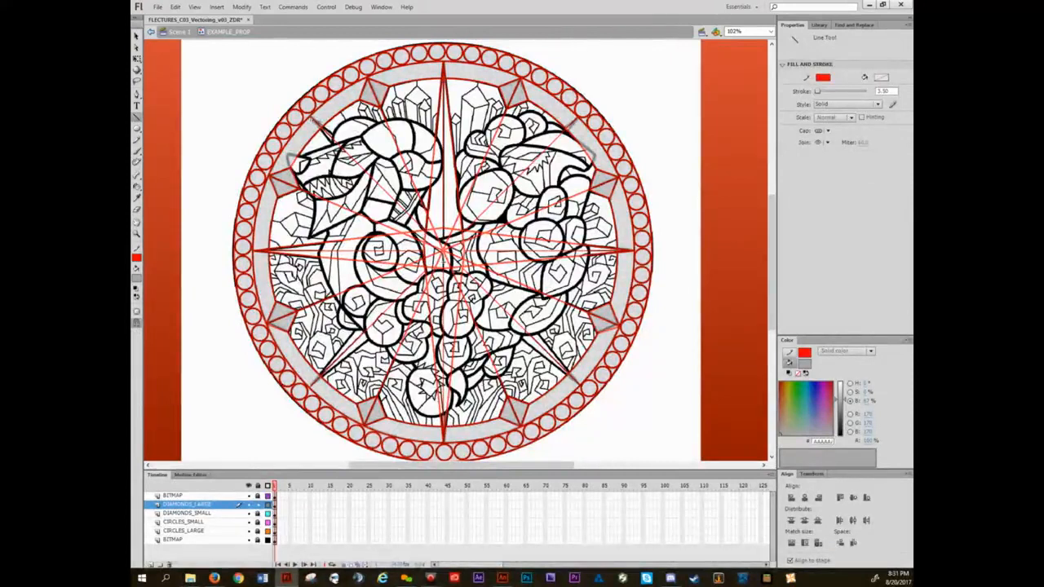
pyautogui.moveTo(312, 120); pyautogui.dragTo(428, 207)
pyautogui.moveTo(312, 121); pyautogui.dragTo(400, 232)
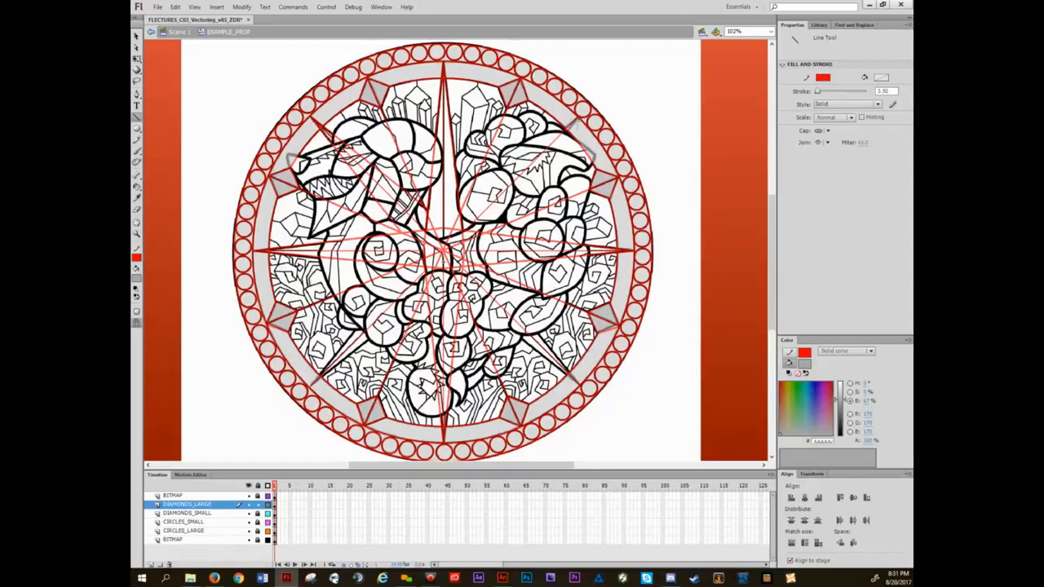
pyautogui.moveTo(576, 121); pyautogui.dragTo(499, 232)
pyautogui.moveTo(565, 123); pyautogui.dragTo(460, 207)
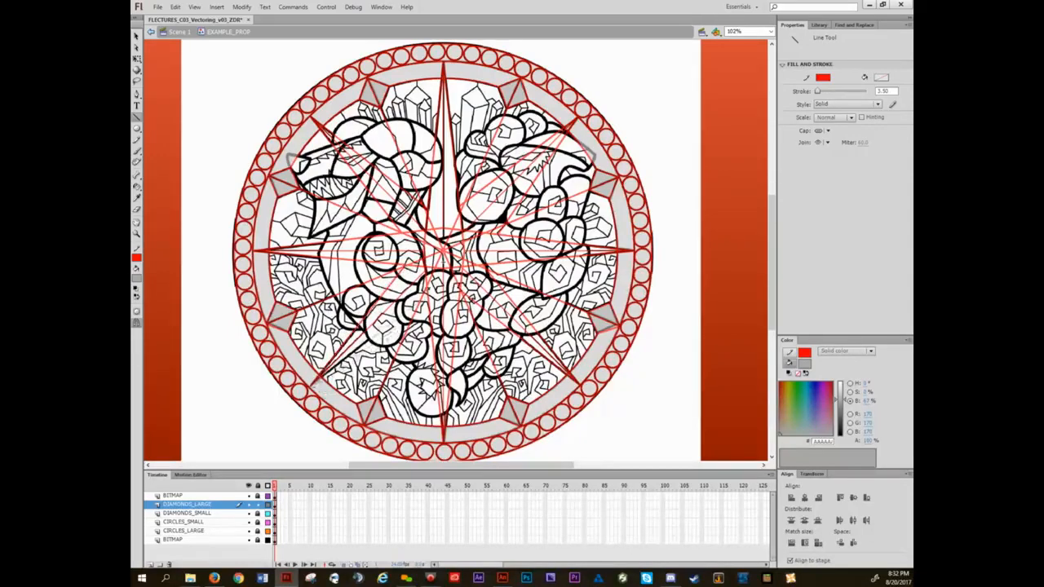
# - Isolate DIAMONDS_LARGE and fill the bottom spike, the lower-left spike's inner half and the left spike with gray 9A9A9A
pyautogui.keyDown('alt'); pyautogui.click(248, 504); pyautogui.keyUp('alt')
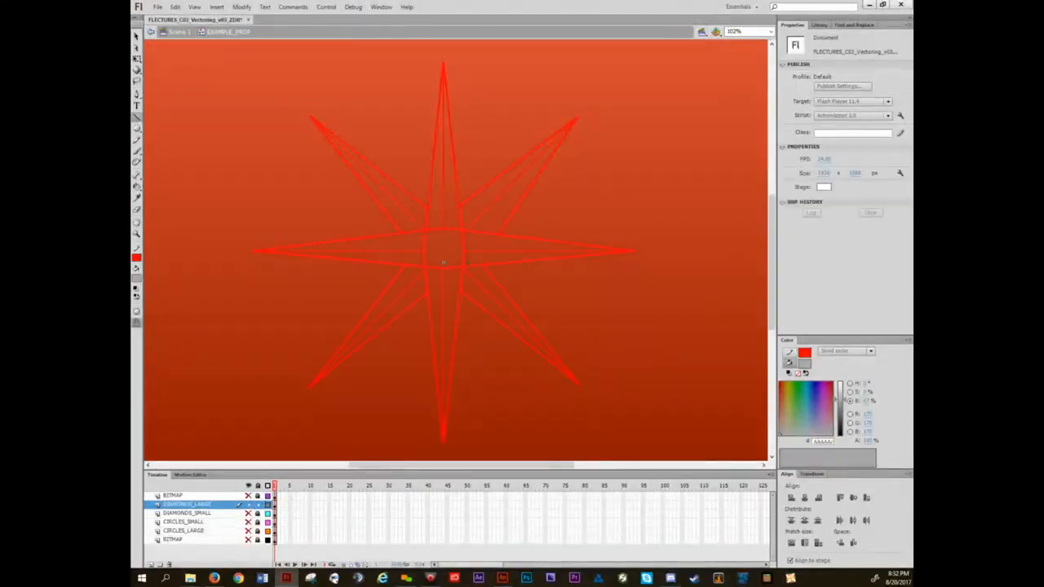
pyautogui.press('k')
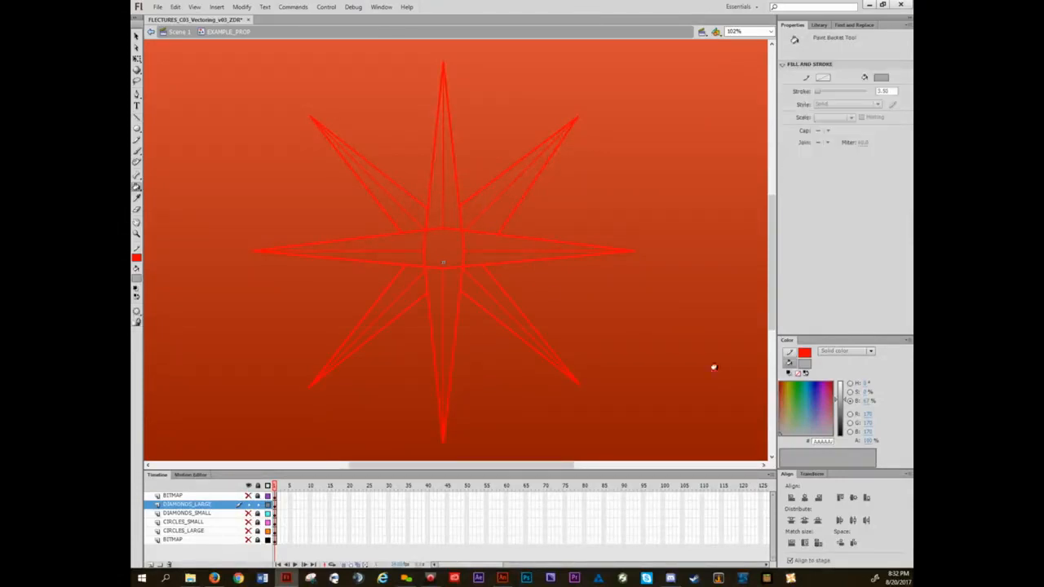
pyautogui.moveTo(840, 408); pyautogui.dragTo(841, 412)
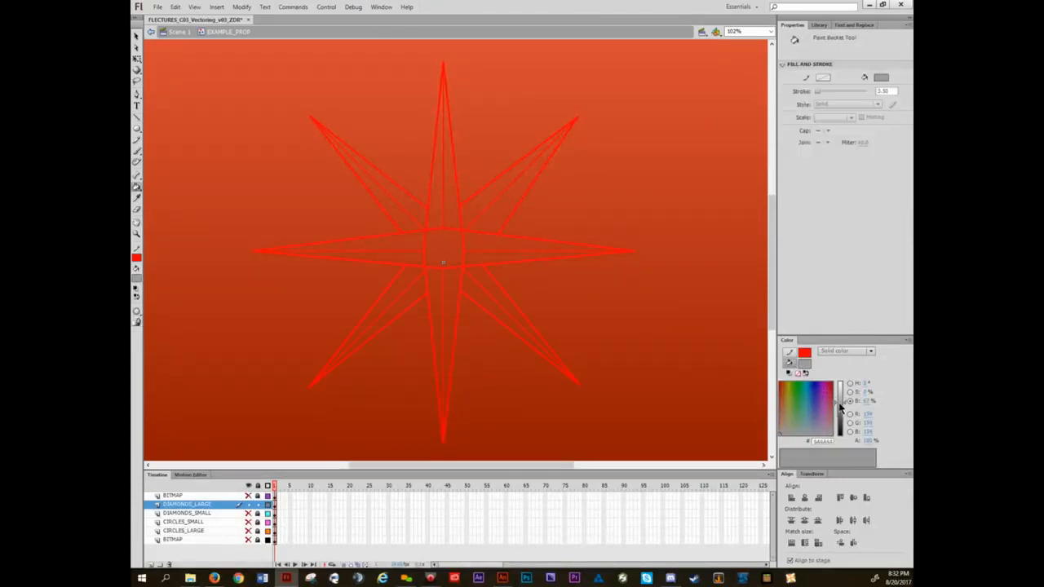
pyautogui.click(450, 299)
pyautogui.click(434, 282)
pyautogui.click(420, 285)
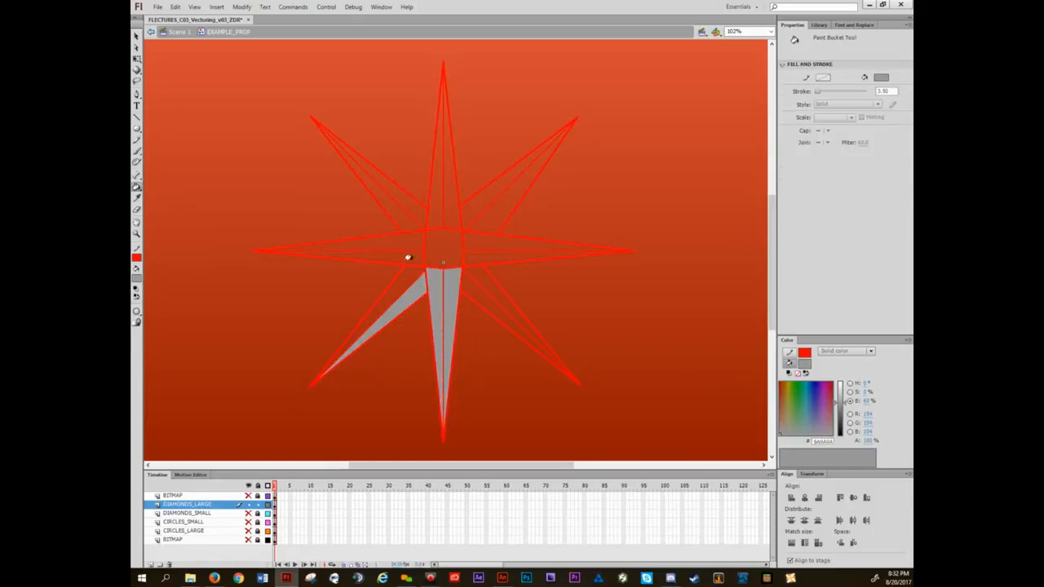
pyautogui.click(408, 257)
pyautogui.click(406, 242)
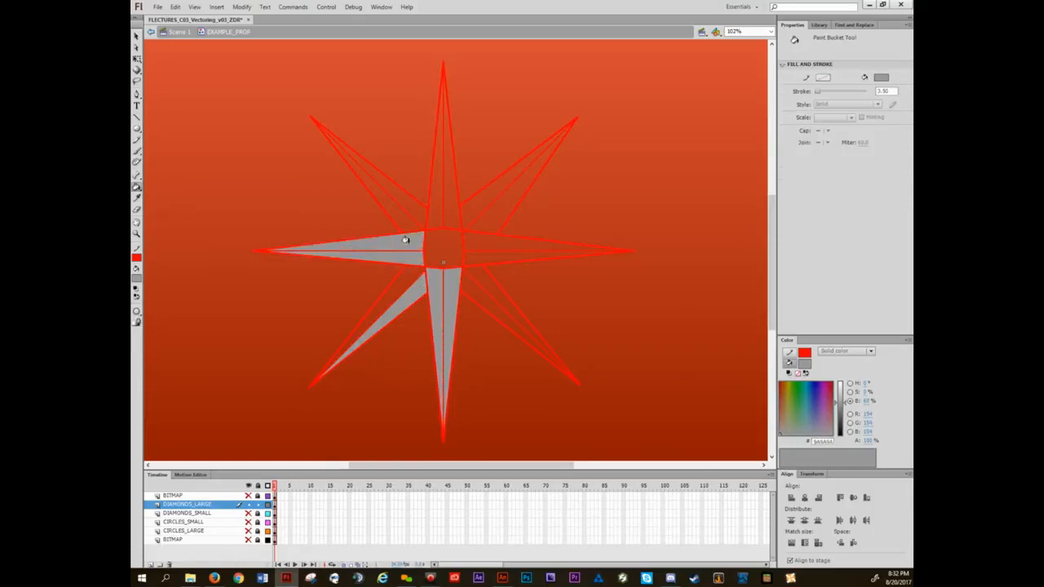
# - Fill the top, upper-right and right spikes, the closed halves of the upper-left and lower-right spikes, and the central octagon with the same gray
pyautogui.click(409, 217)
pyautogui.click(429, 214)
pyautogui.click(444, 214)
pyautogui.click(465, 215)
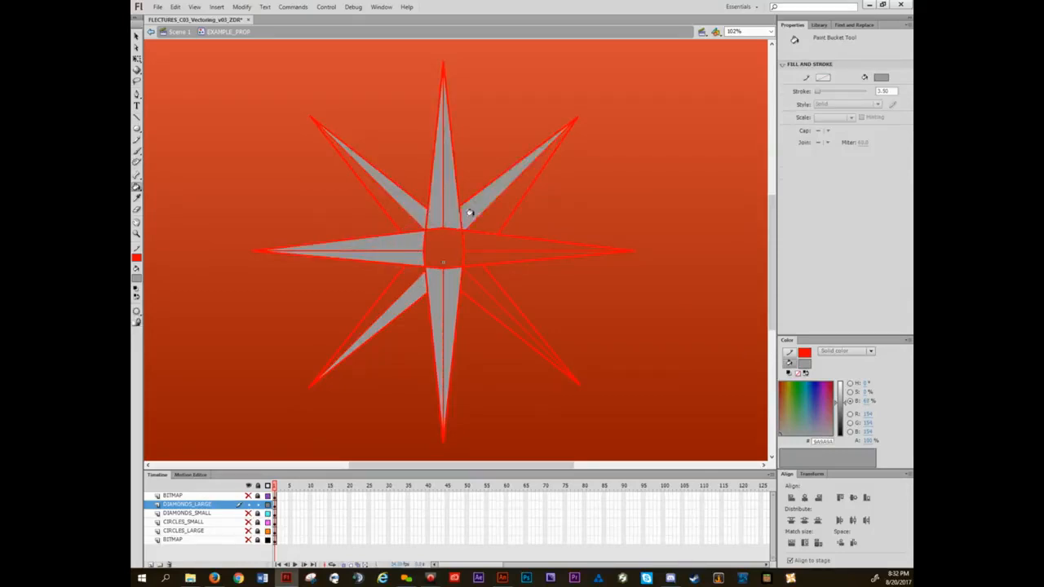
pyautogui.click(474, 220)
pyautogui.click(478, 236)
pyautogui.click(476, 253)
pyautogui.click(476, 262)
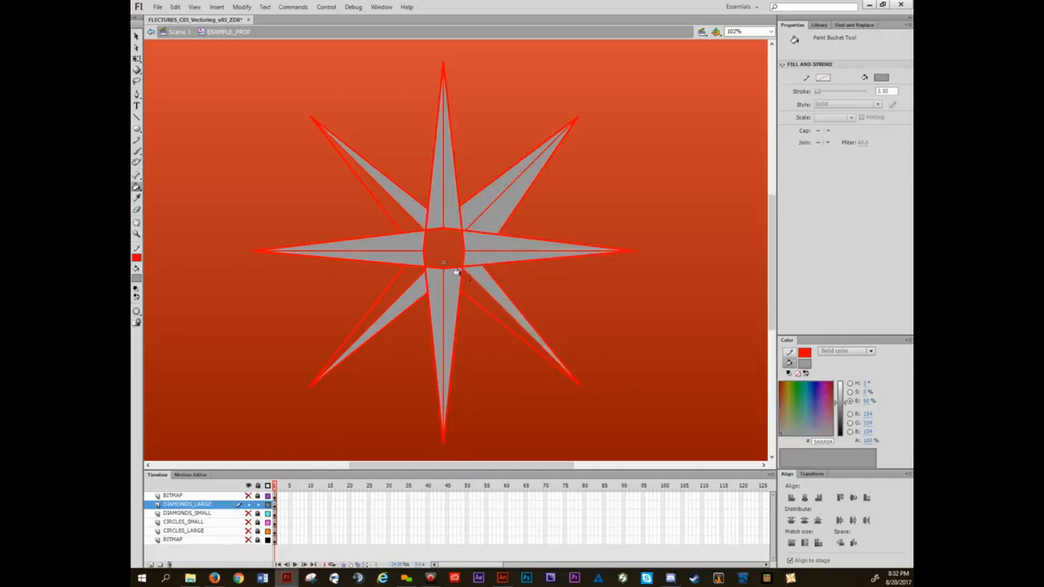
pyautogui.click(443, 252)
# - Close the gap where the lower-left spike's upper edge meets the left spike and fill its empty half with gray
pyautogui.scroll(5, 363, 367)
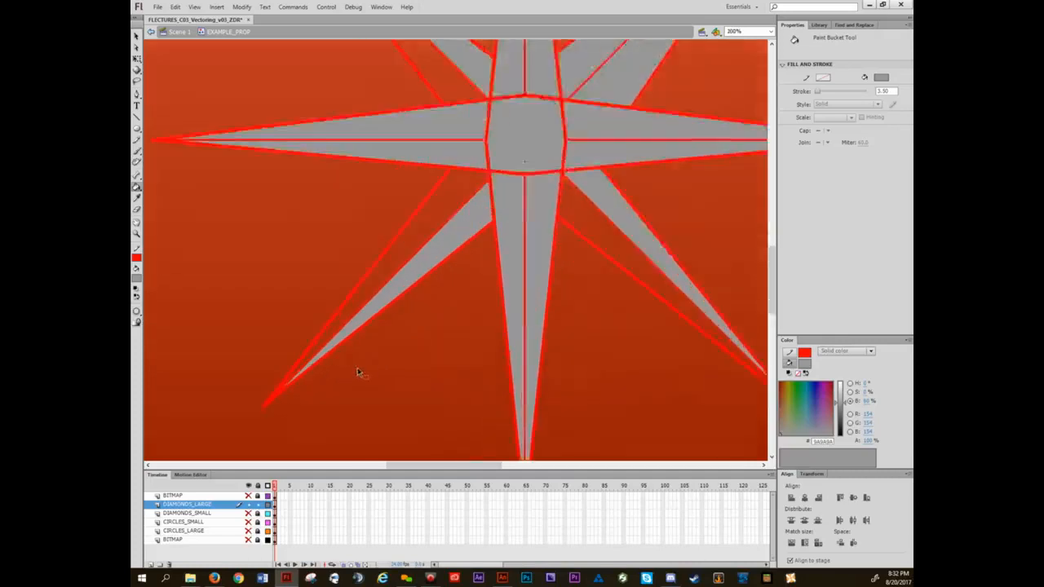
pyautogui.moveTo(414, 265); pyautogui.dragTo(456, 326)
pyautogui.press('a')
pyautogui.click(455, 235)
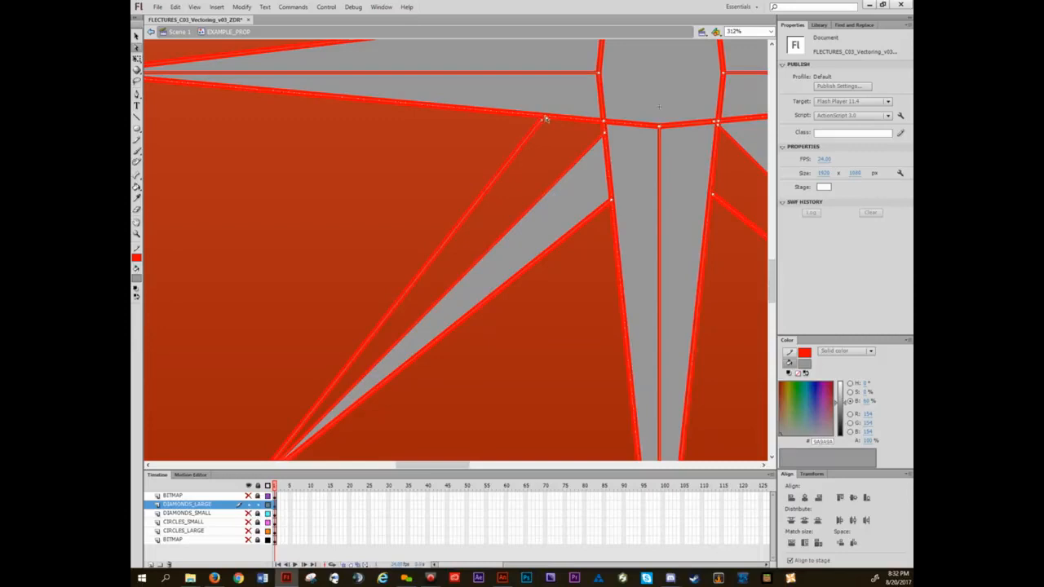
pyautogui.press('k')
pyautogui.click(558, 148)
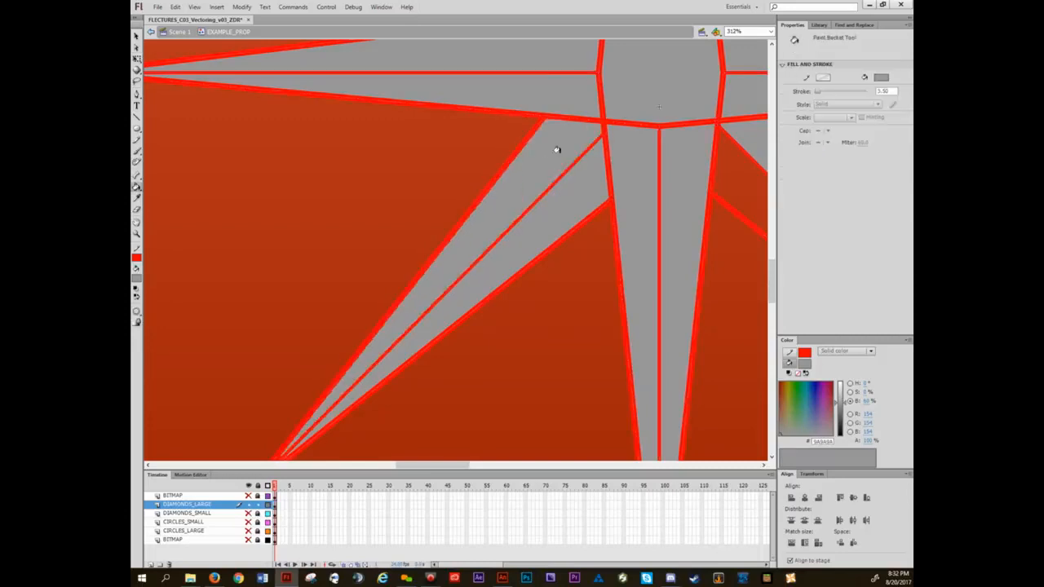
# - Close the gap where the lower-right spike's lower edge meets the bottom spike and fill its empty half with gray
pyautogui.moveTo(558, 150)
pyautogui.mouseDown()
pyautogui.moveTo(443, 125)
pyautogui.moveTo(280, 138)
pyautogui.mouseUp()
pyautogui.press('v')
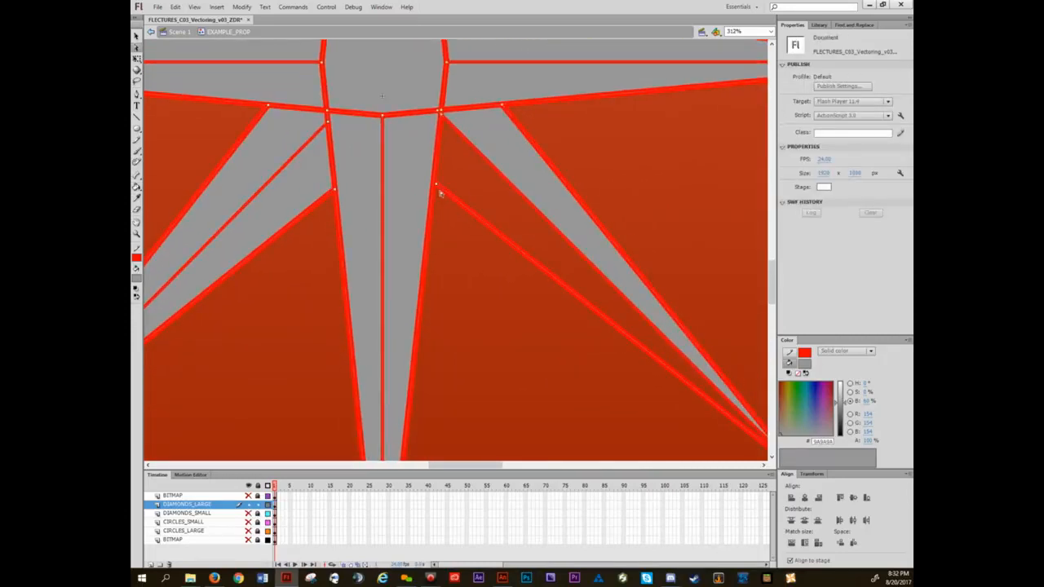
pyautogui.scroll(6, 449, 202)
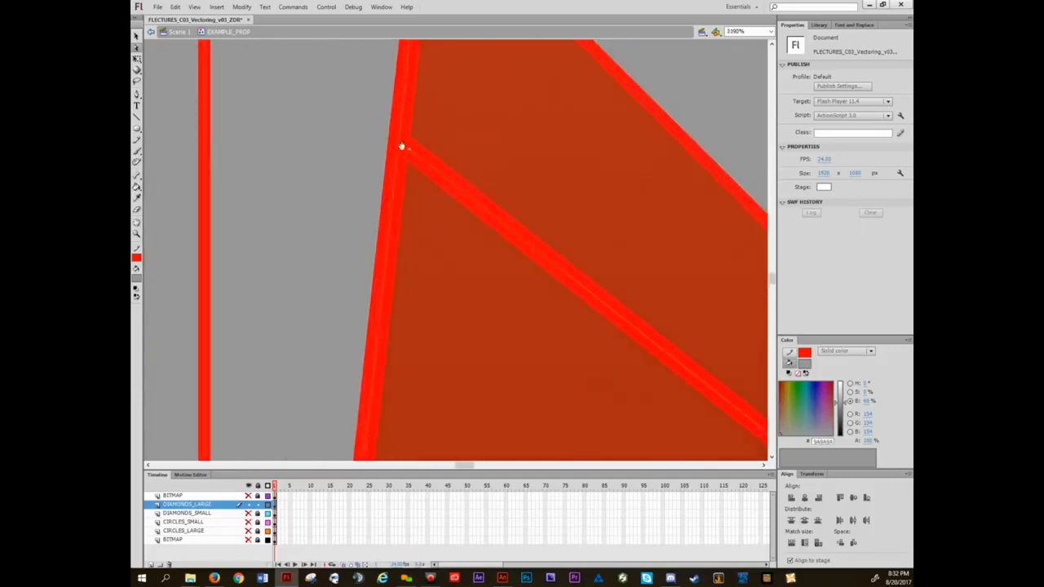
pyautogui.moveTo(401, 145); pyautogui.dragTo(416, 243)
pyautogui.hotkey('ctrl', 'z')
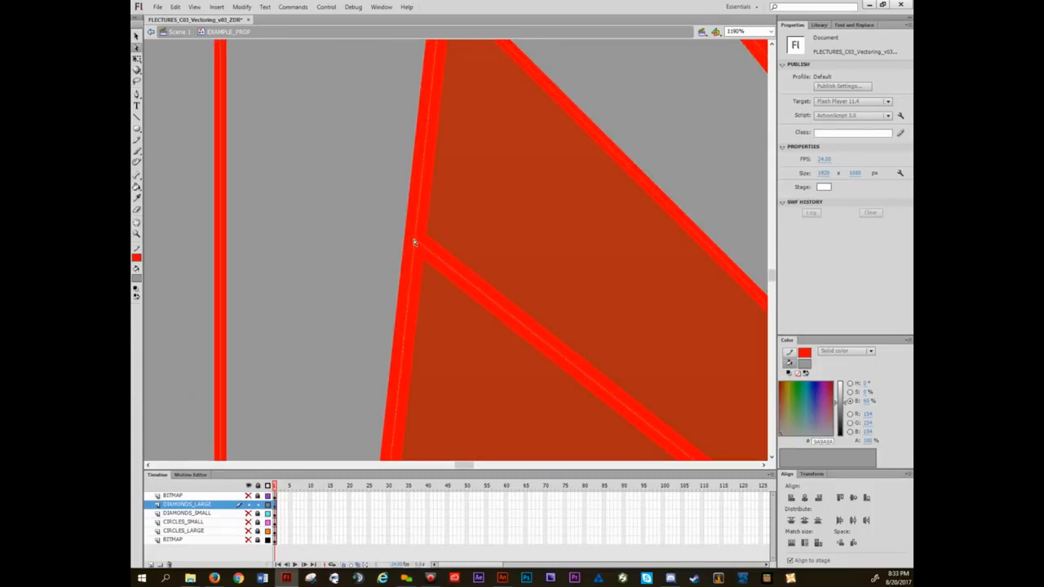
pyautogui.press('k')
pyautogui.moveTo(484, 138); pyautogui.dragTo(511, 305)
# - Close the gap where the upper-left spike's lower edge meets the left spike and fill its empty half with gray
pyautogui.moveTo(196, 163); pyautogui.dragTo(549, 294)
pyautogui.press('v')
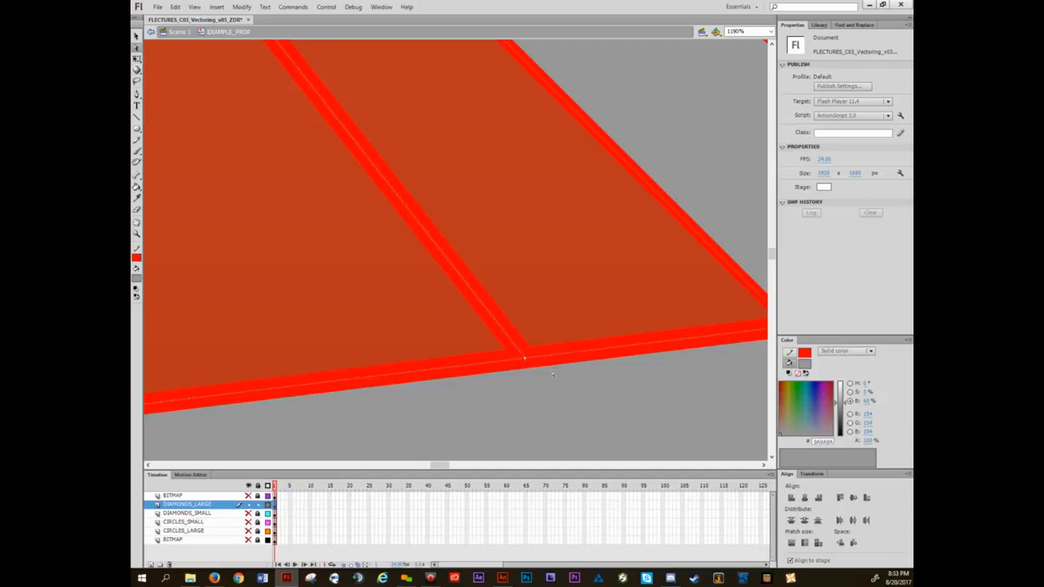
pyautogui.press('k')
pyautogui.click(525, 268)
# - Unhide the DIAMONDS_SMALL, CIRCLES_SMALL, CIRCLES_LARGE and both BITMAP layers to review the filled star over the reference art
pyautogui.hotkey('ctrl', '2')
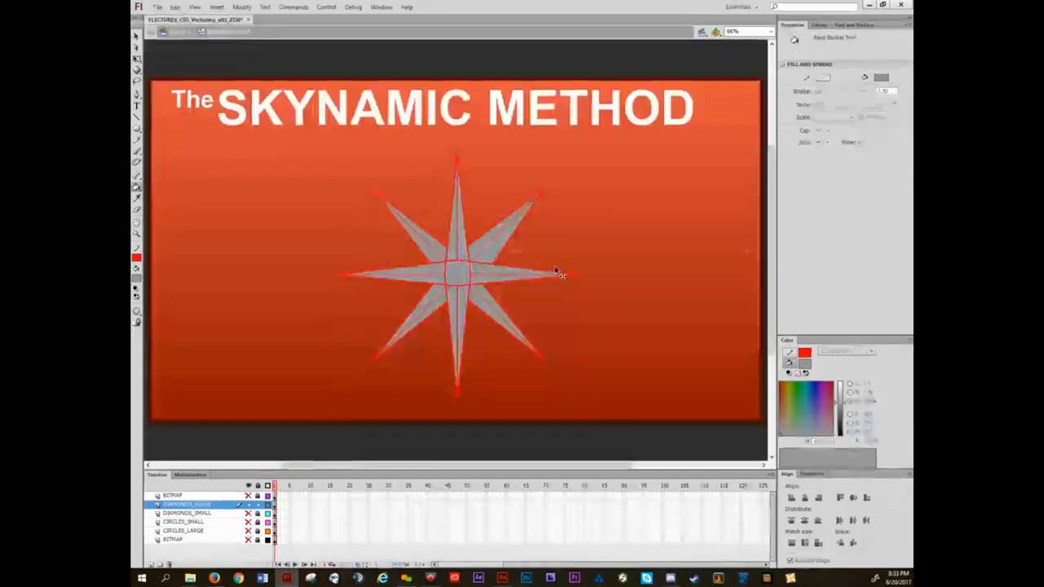
pyautogui.press('v')
pyautogui.hotkey('ctrl', '3')
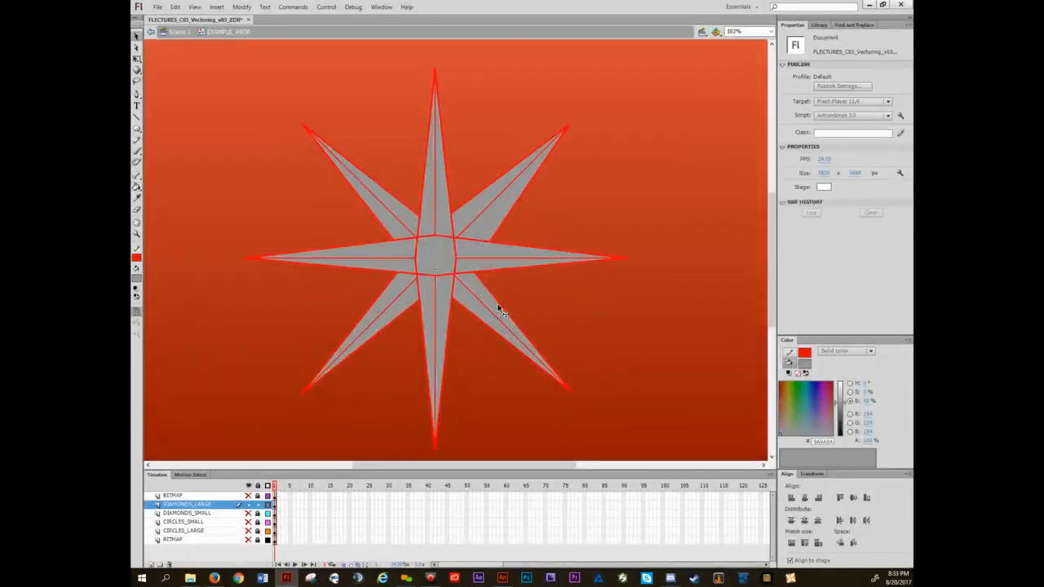
pyautogui.moveTo(468, 312); pyautogui.dragTo(482, 306)
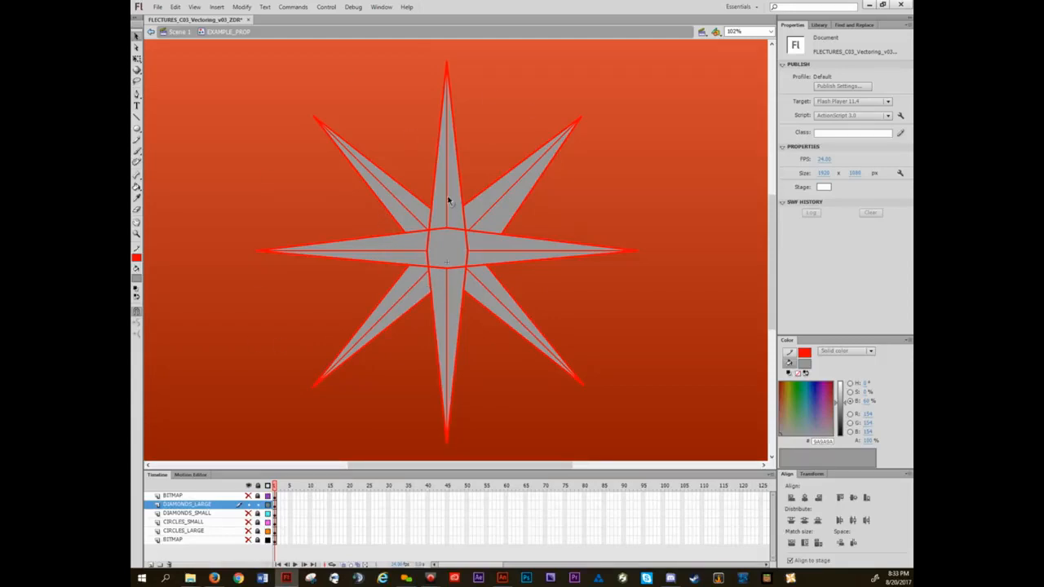
pyautogui.moveTo(249, 514); pyautogui.dragTo(250, 531)
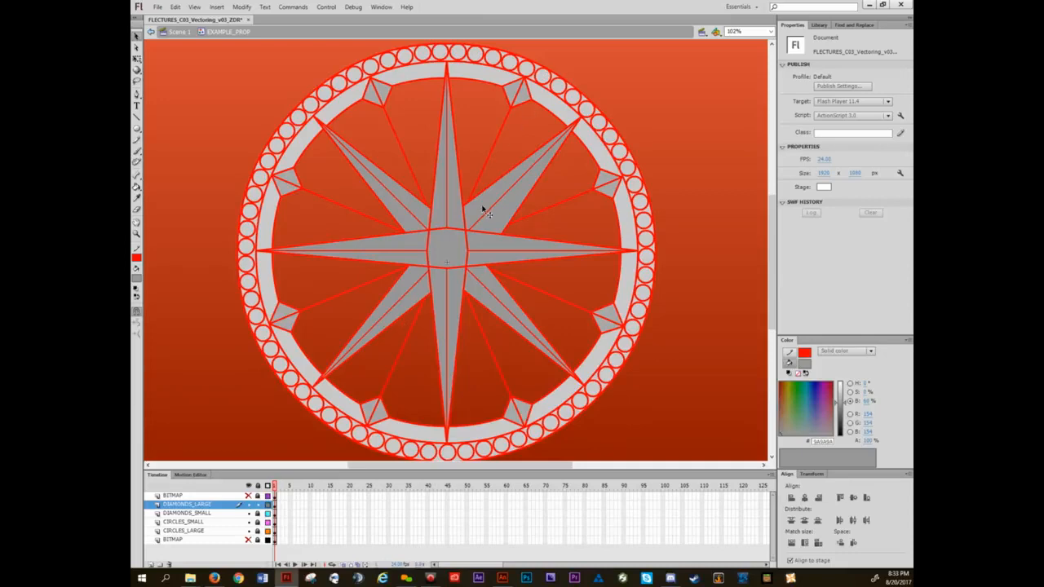
pyautogui.click(249, 540)
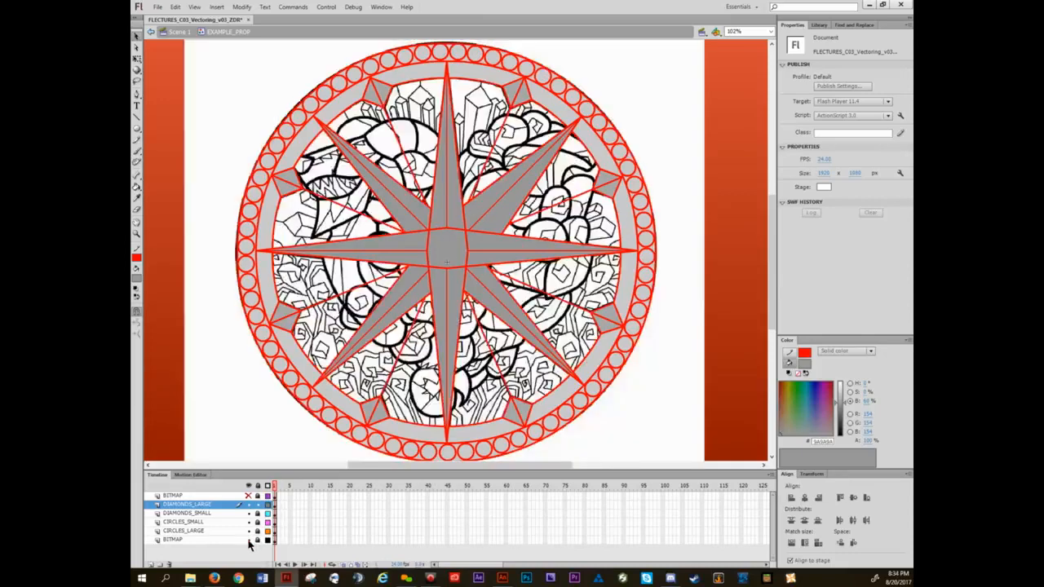
pyautogui.click(249, 495)
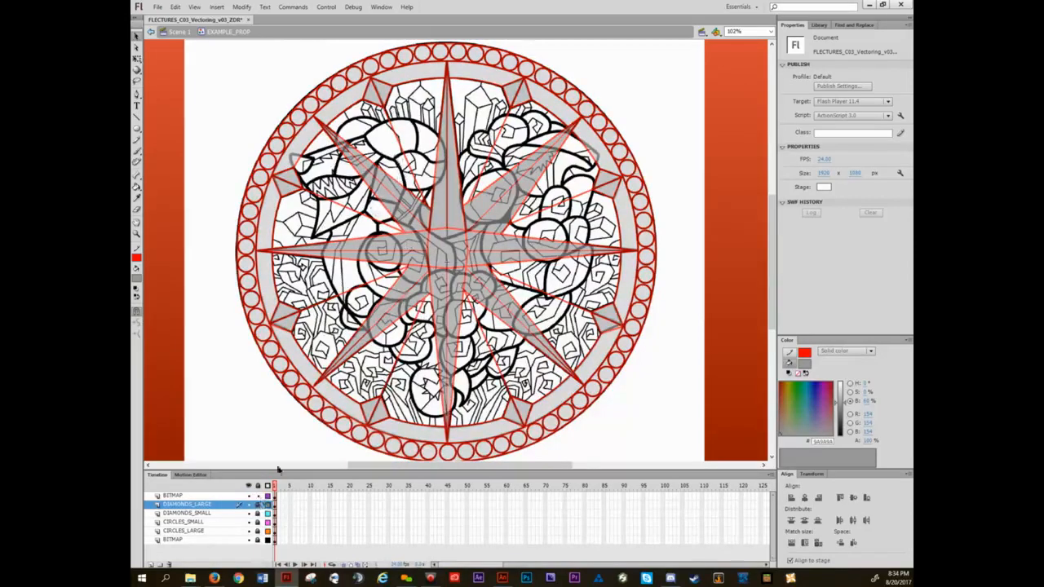
# - Set the alpha of the reference image on the upper BITMAP layer to 47% and lock that layer
pyautogui.click(340, 172)
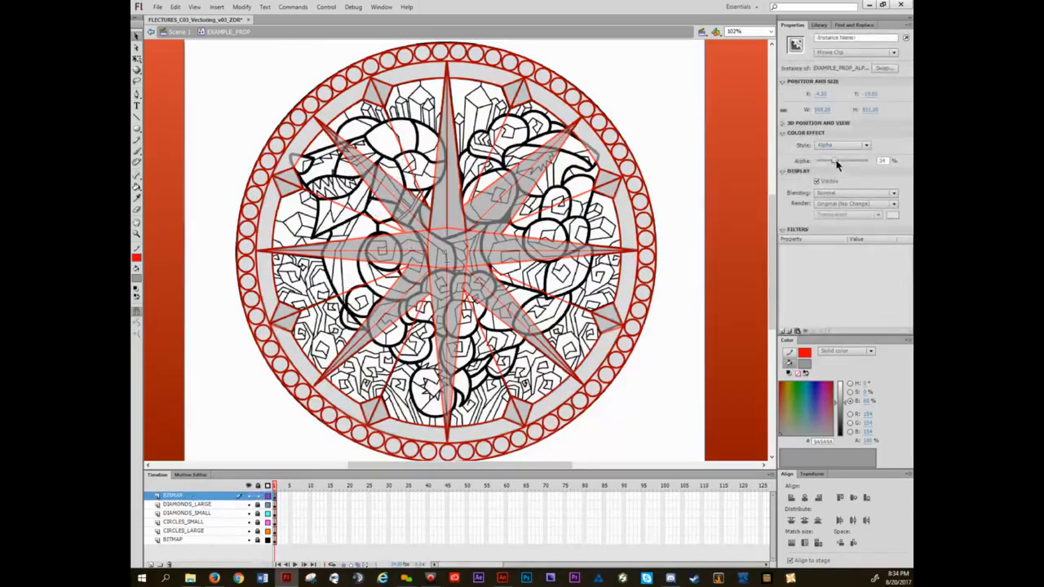
pyautogui.moveTo(836, 163); pyautogui.dragTo(886, 154)
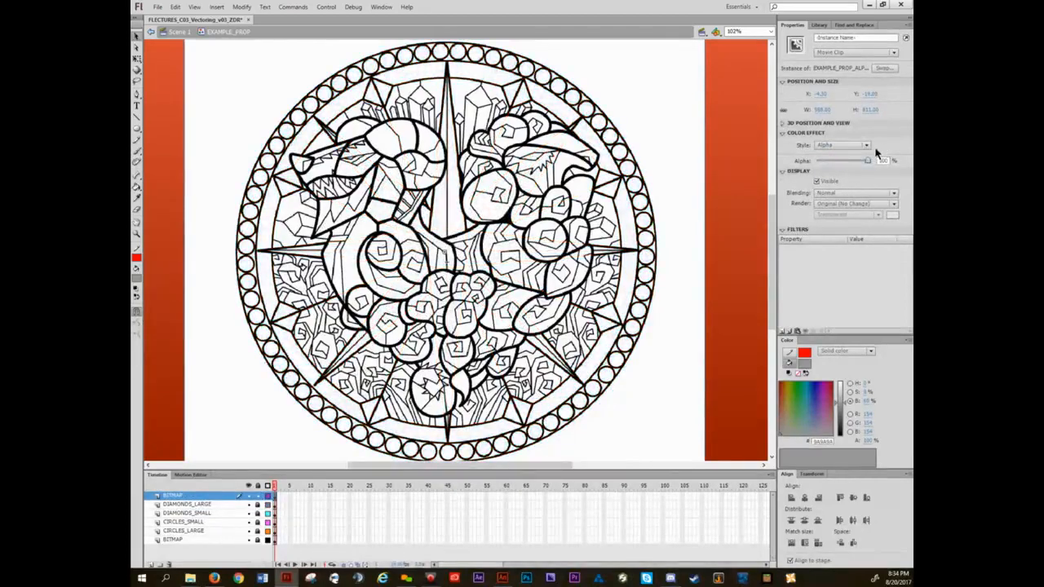
pyautogui.moveTo(876, 153)
pyautogui.mouseDown()
pyautogui.moveTo(808, 167)
pyautogui.moveTo(868, 161)
pyautogui.mouseUp()
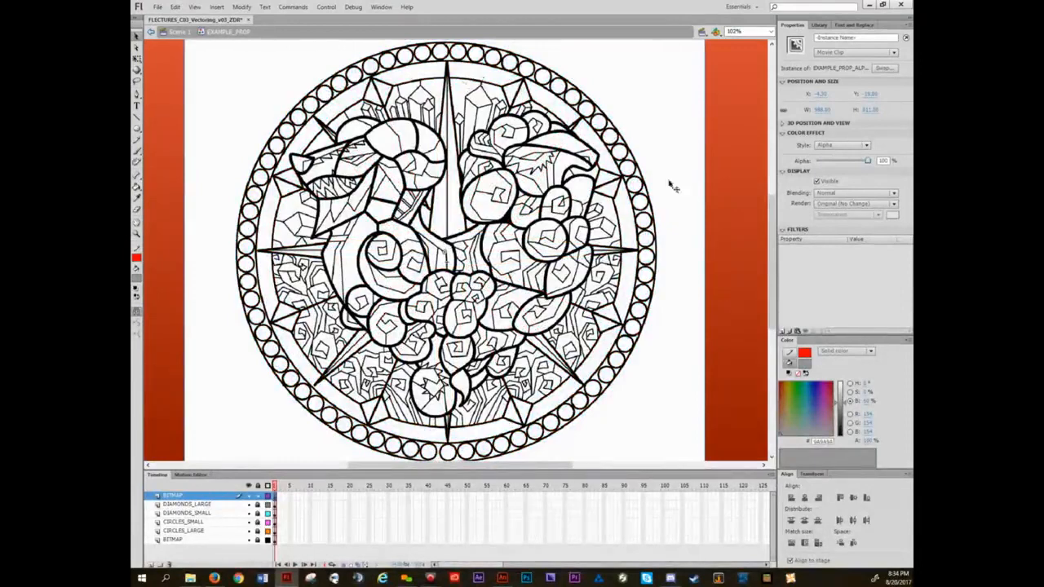
pyautogui.moveTo(868, 162); pyautogui.dragTo(841, 170)
pyautogui.scroll(5, 315, 348)
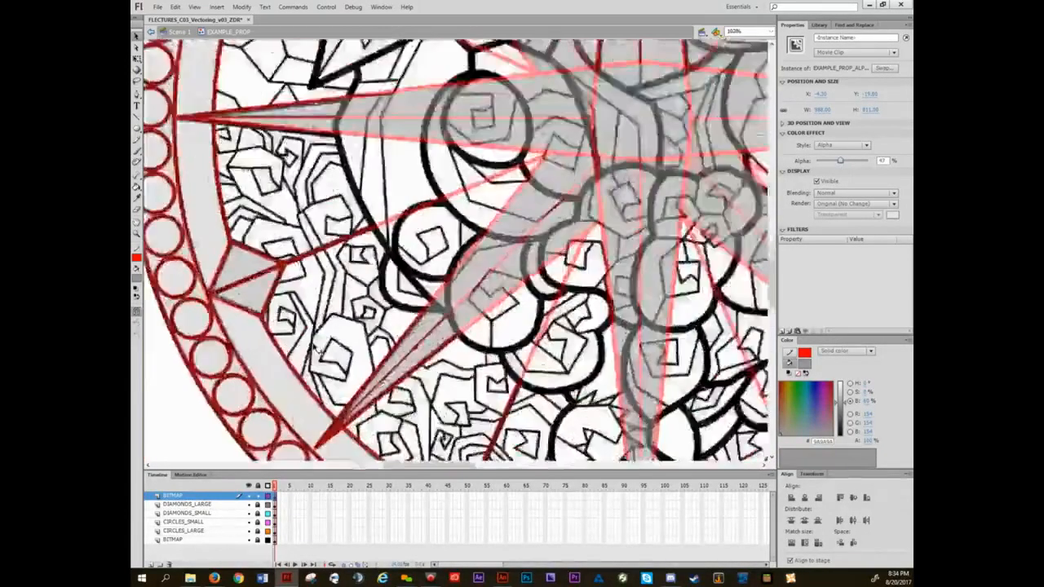
pyautogui.moveTo(332, 354); pyautogui.dragTo(391, 236)
pyautogui.hotkey('ctrl', 'z')
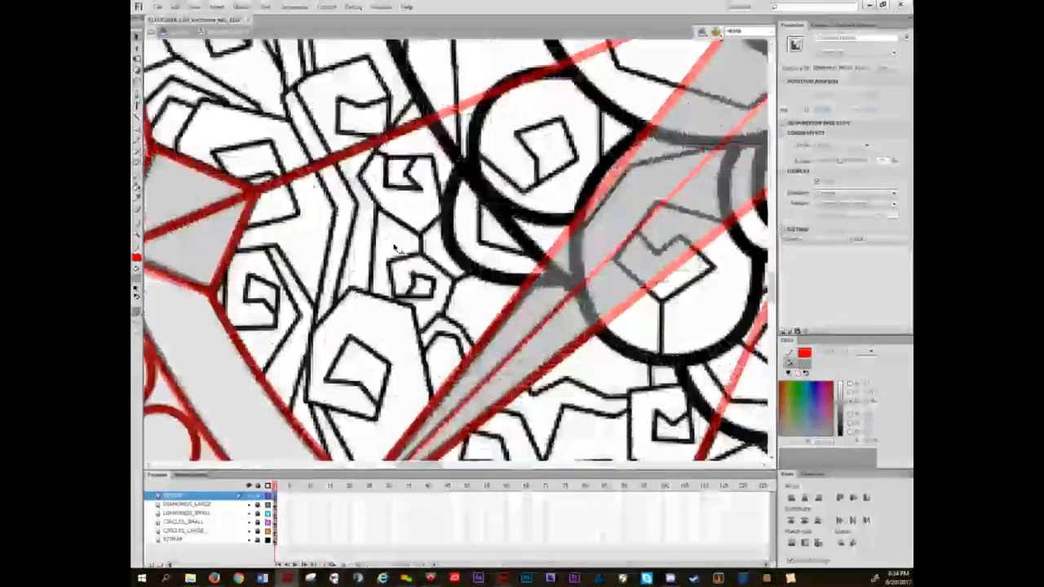
pyautogui.click(258, 496)
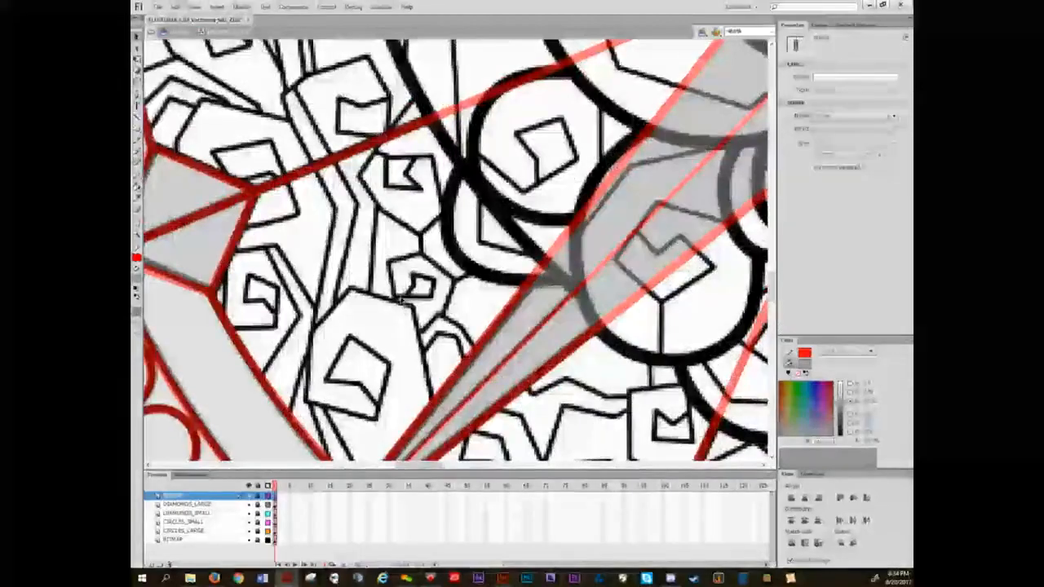
pyautogui.scroll(-2, 404, 299)
pyautogui.scroll(-4, 422, 324)
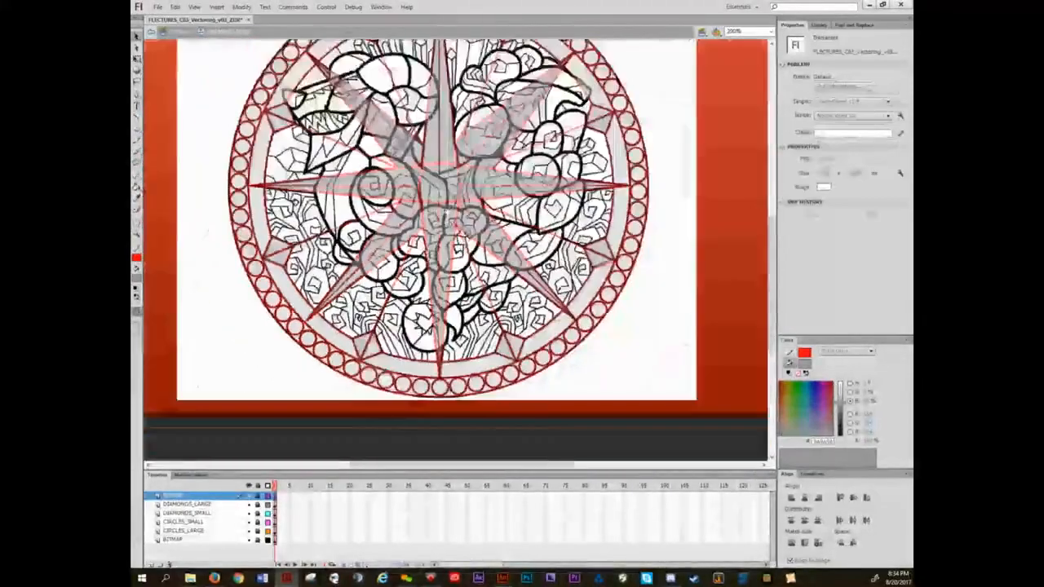
pyautogui.moveTo(446, 214); pyautogui.dragTo(455, 275)
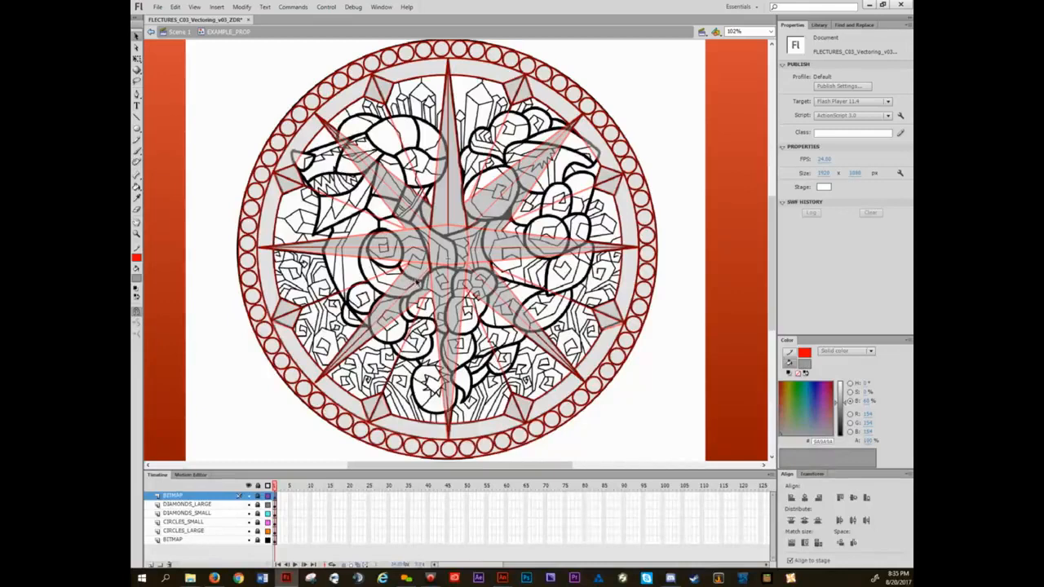
# - Add a new layer directly above the lower BITMAP layer and name it DETAILS
pyautogui.click(175, 542)
pyautogui.click(151, 565)
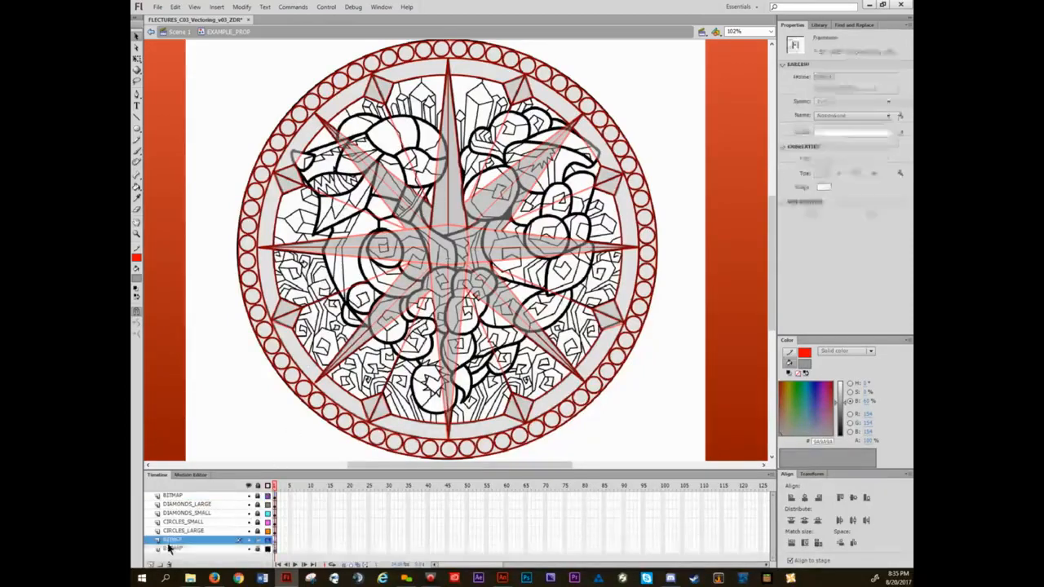
pyautogui.doubleClick(172, 540)
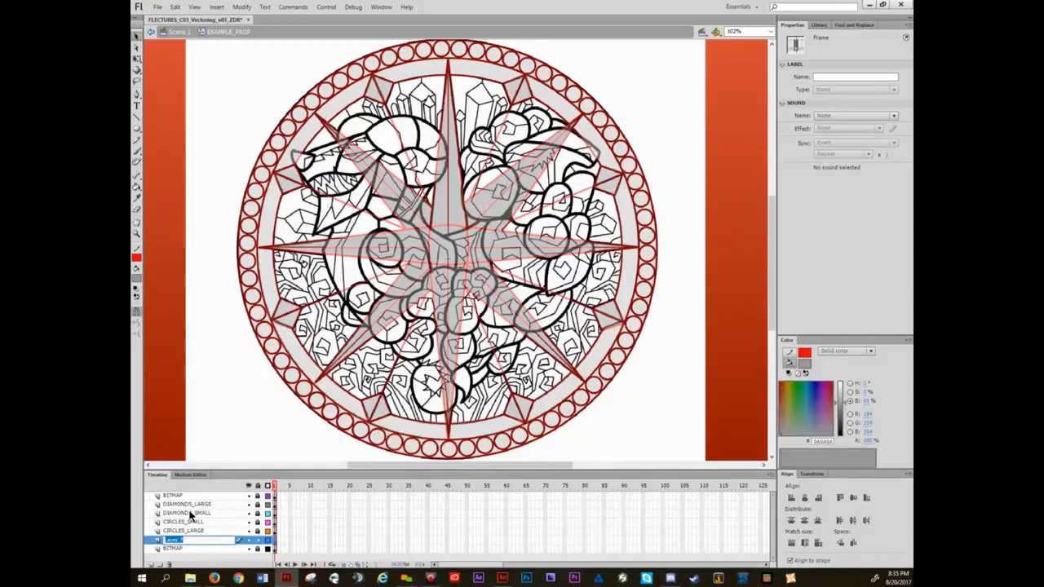
pyautogui.write('B')
pyautogui.press('Return')
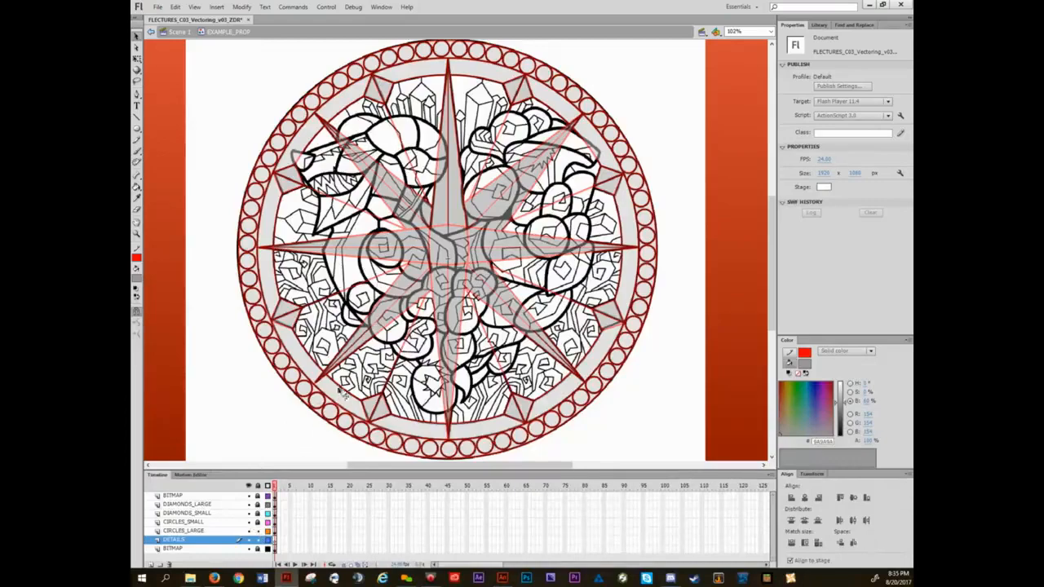
# - Hide the layers above the lower BITMAP to inspect the original linework around the lower-left spike, and show them again
pyautogui.scroll(5, 341, 389)
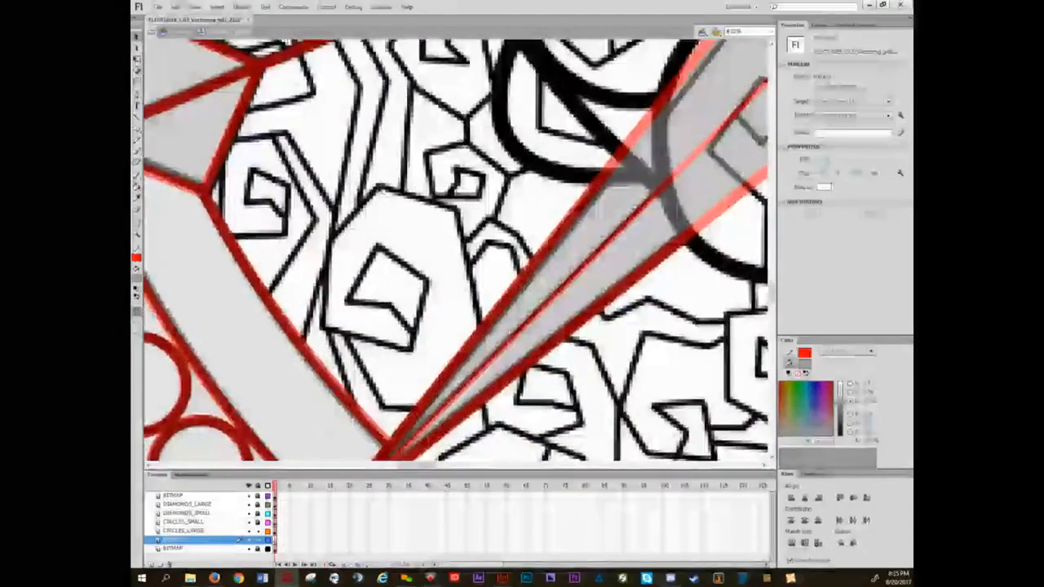
pyautogui.moveTo(259, 224); pyautogui.dragTo(327, 208)
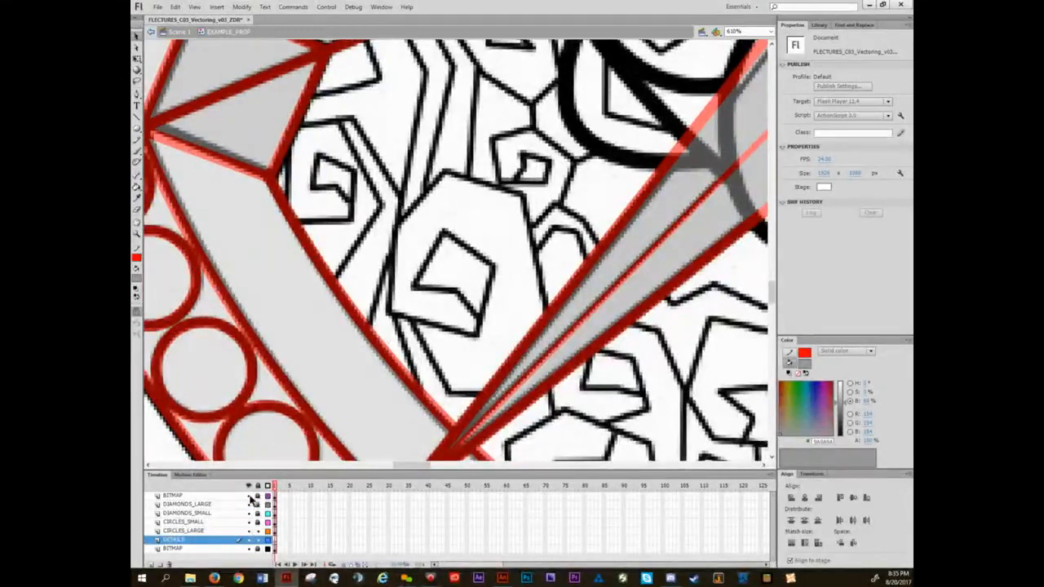
pyautogui.moveTo(248, 495); pyautogui.dragTo(248, 531)
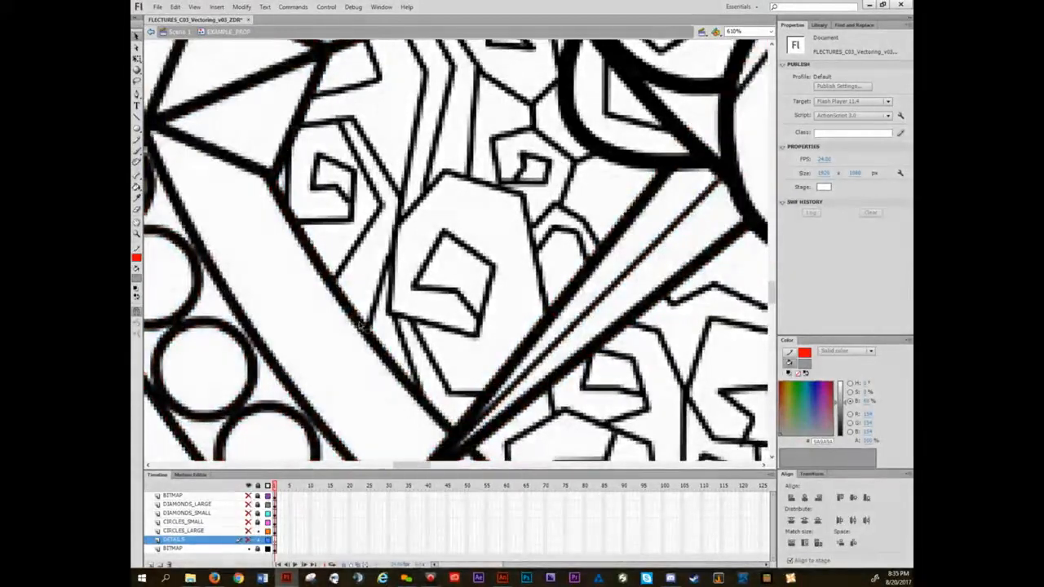
pyautogui.moveTo(354, 311); pyautogui.dragTo(402, 296)
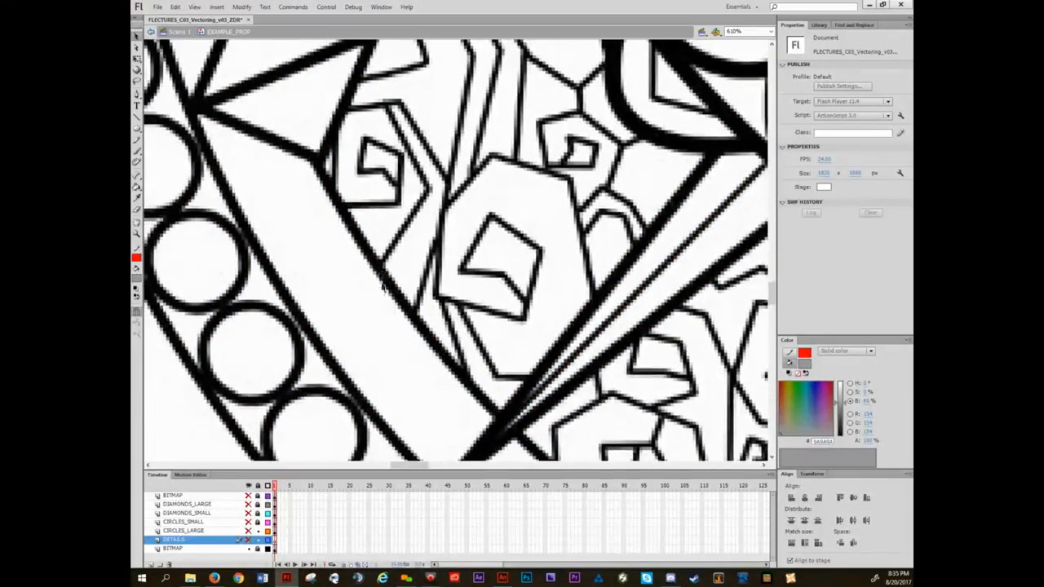
pyautogui.moveTo(309, 332); pyautogui.dragTo(365, 309)
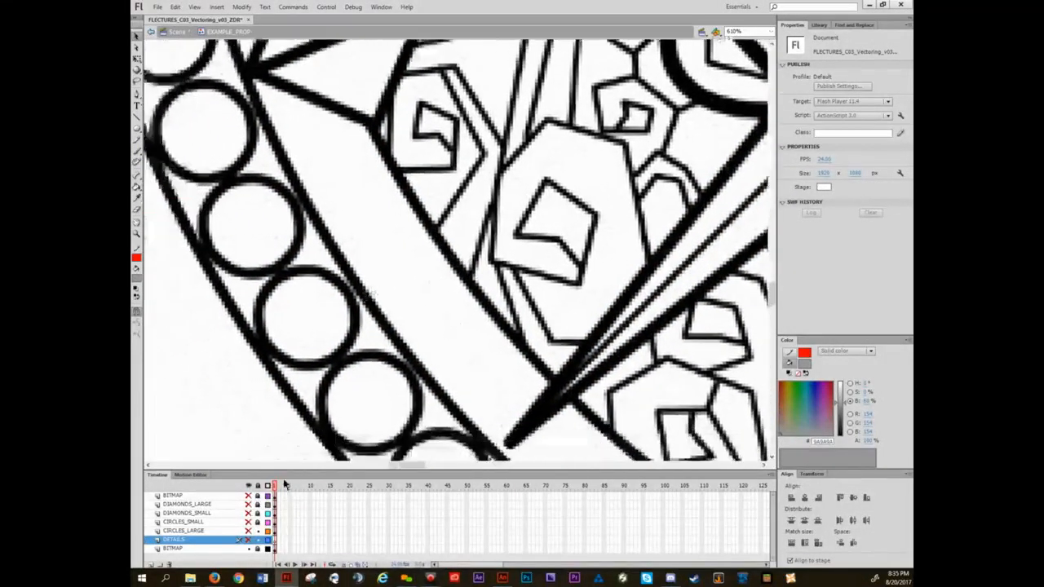
pyautogui.moveTo(248, 496); pyautogui.dragTo(248, 531)
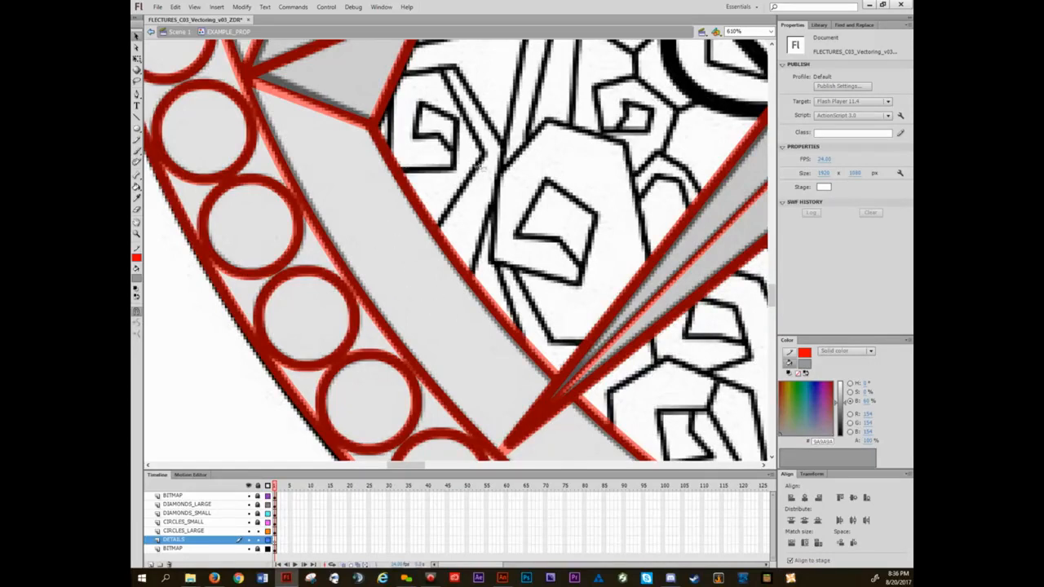
# - Copy the circle outline bounding the inside of the bead ring, lock CIRCLES_LARGE and hide every layer except DETAILS
pyautogui.click(375, 317)
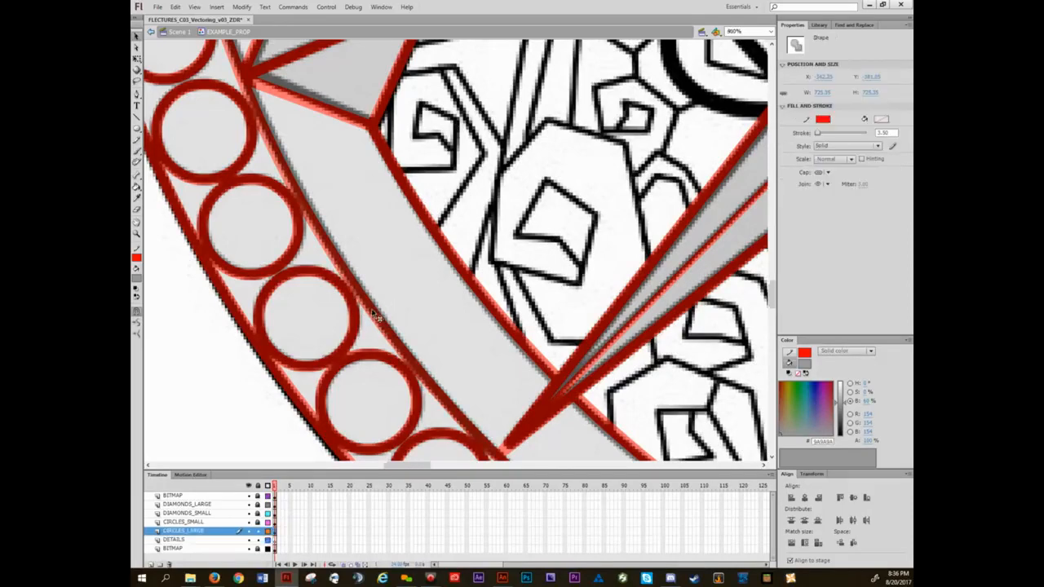
pyautogui.hotkey('ctrl', '2')
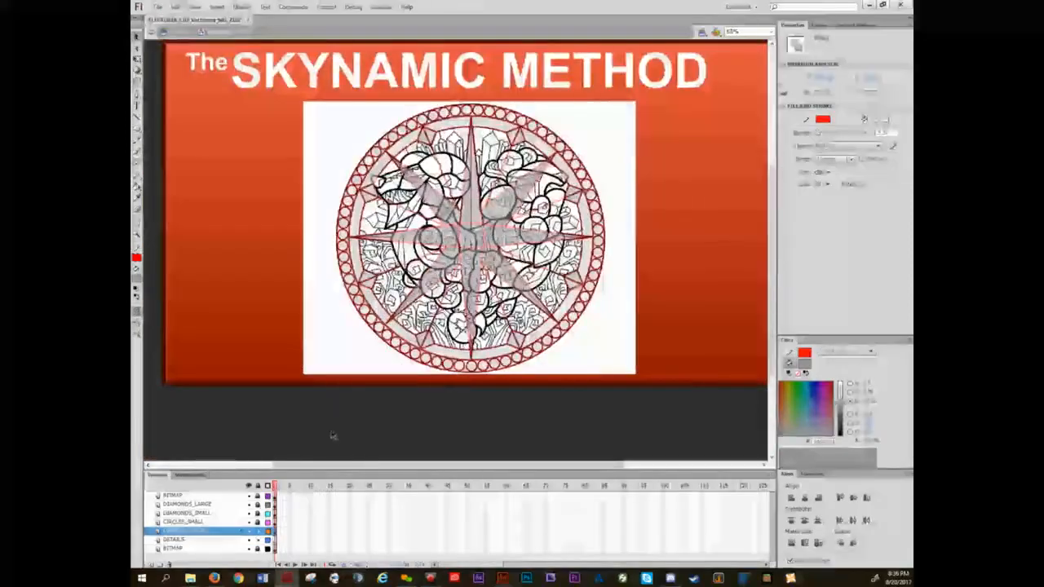
pyautogui.click(258, 531)
pyautogui.moveTo(248, 496); pyautogui.dragTo(250, 532)
pyautogui.click(249, 549)
# - Paste the copied circle outline in place on the DETAILS layer and show the upper BITMAP reference over it
pyautogui.click(227, 540)
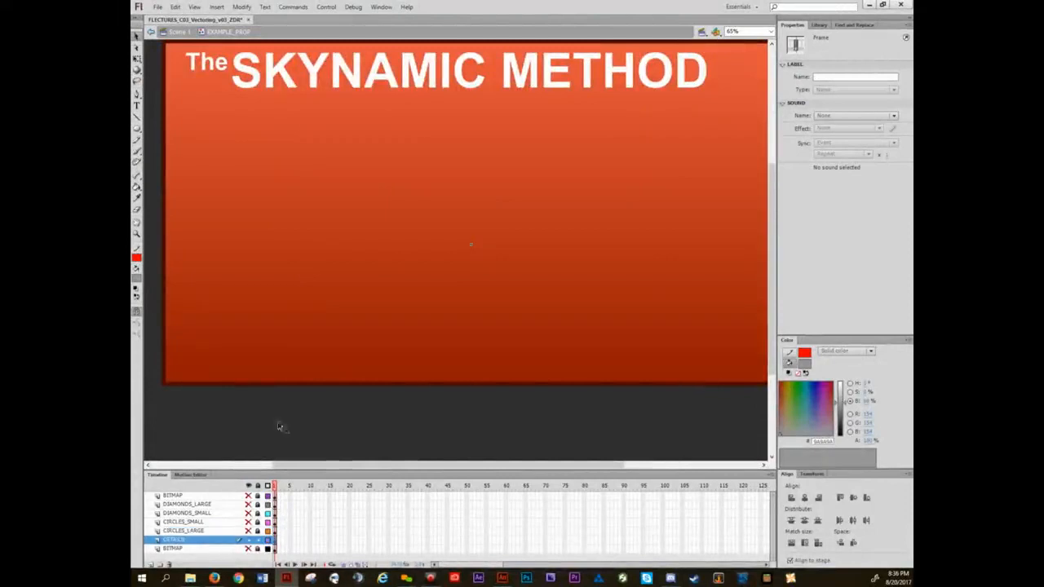
pyautogui.hotkey('ctrl', 'shift', 'v')
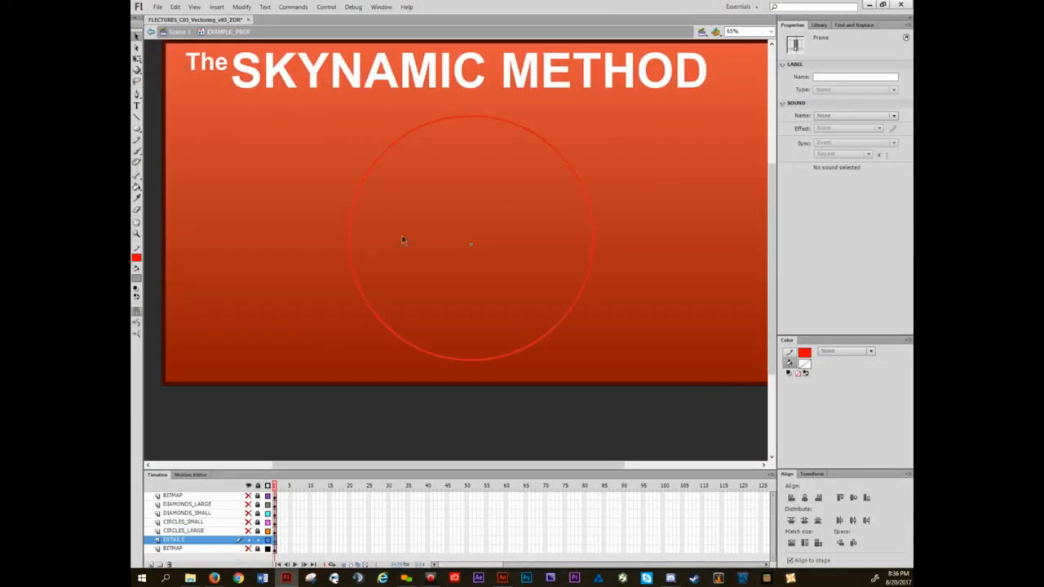
pyautogui.click(467, 231)
pyautogui.hotkey('ctrl', '3')
pyautogui.moveTo(487, 219); pyautogui.dragTo(464, 286)
pyautogui.click(249, 495)
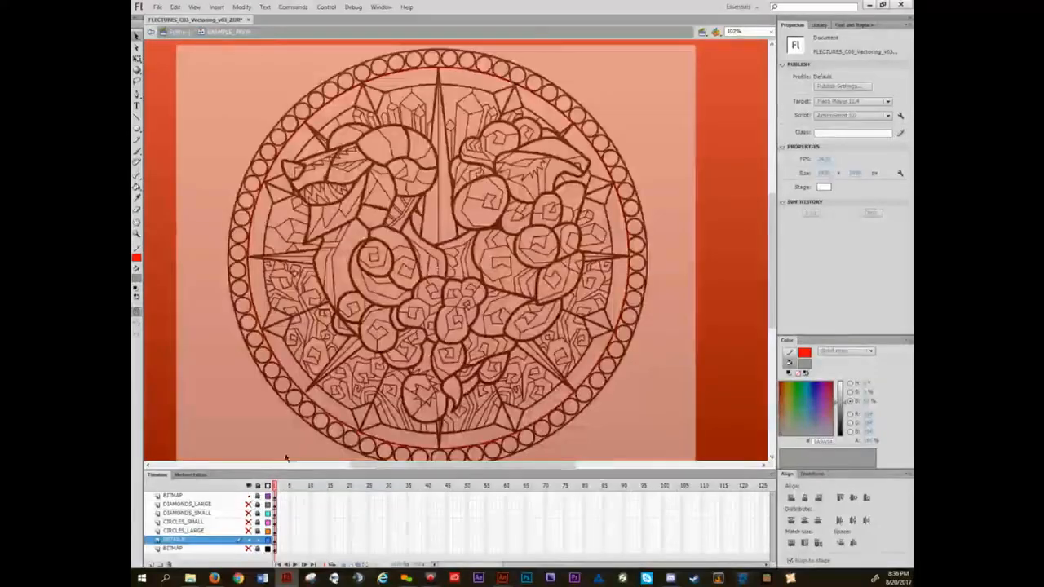
# - Examine the fine linework between the spikes in the lower-left part of the star against the pasted circle outline
pyautogui.moveTo(295, 249); pyautogui.dragTo(438, 153)
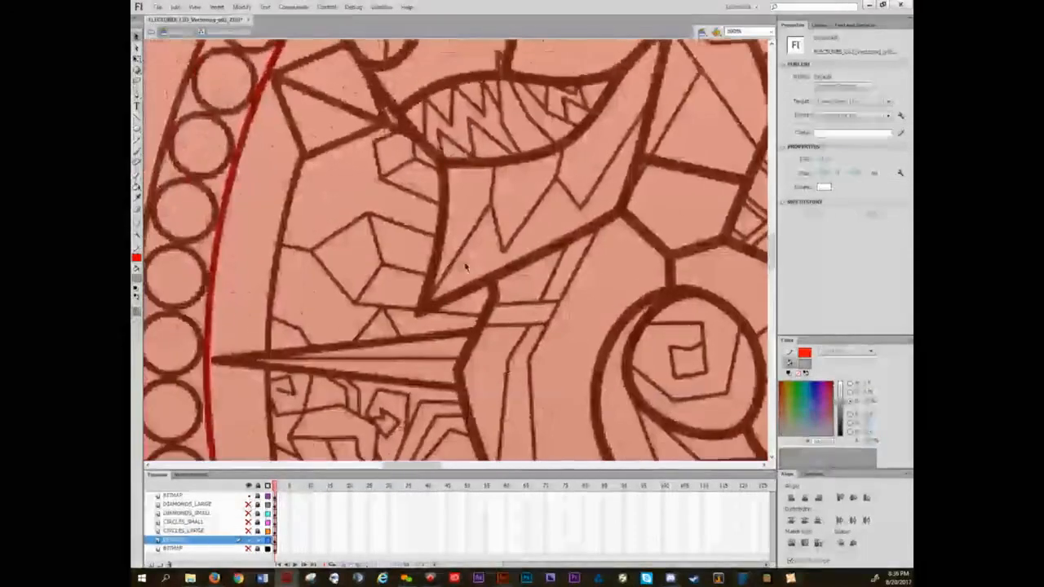
pyautogui.moveTo(312, 284); pyautogui.dragTo(457, 172)
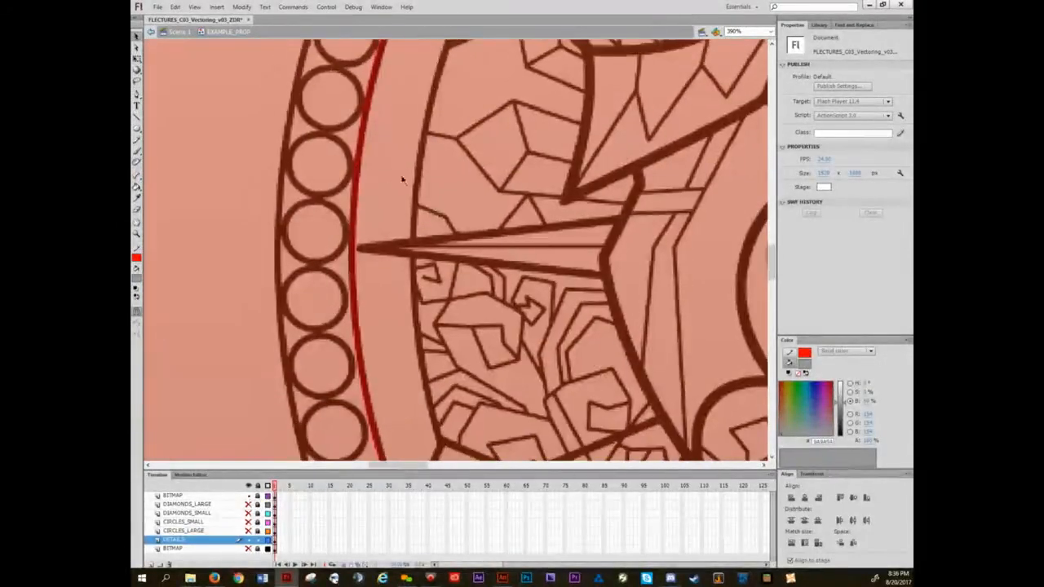
pyautogui.moveTo(540, 345); pyautogui.dragTo(391, 249)
pyautogui.moveTo(523, 251); pyautogui.dragTo(384, 195)
pyautogui.hotkey('ctrl', '-')
pyautogui.hotkey('ctrl', '-')
pyautogui.hotkey('ctrl', '-')
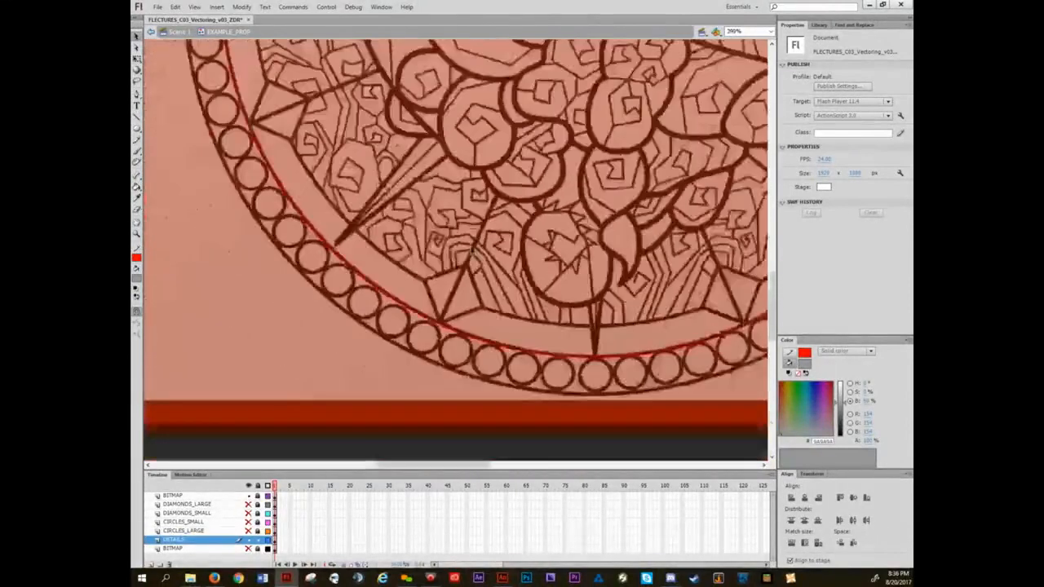
pyautogui.moveTo(478, 270); pyautogui.dragTo(412, 401)
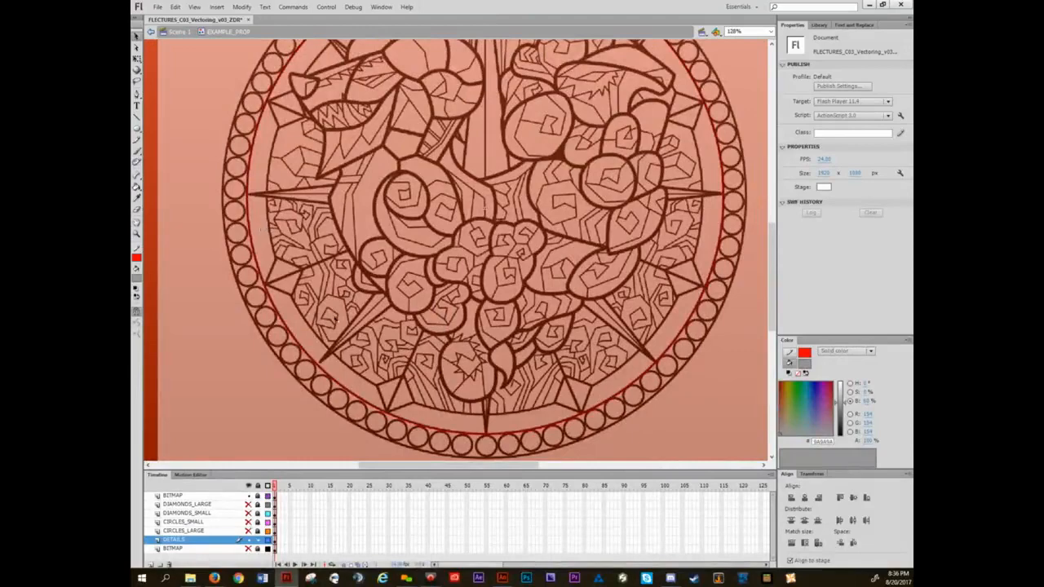
pyautogui.scroll(4, 332, 310)
pyautogui.moveTo(332, 310); pyautogui.dragTo(379, 269)
pyautogui.scroll(1, 379, 269)
pyautogui.scroll(-1, 380, 269)
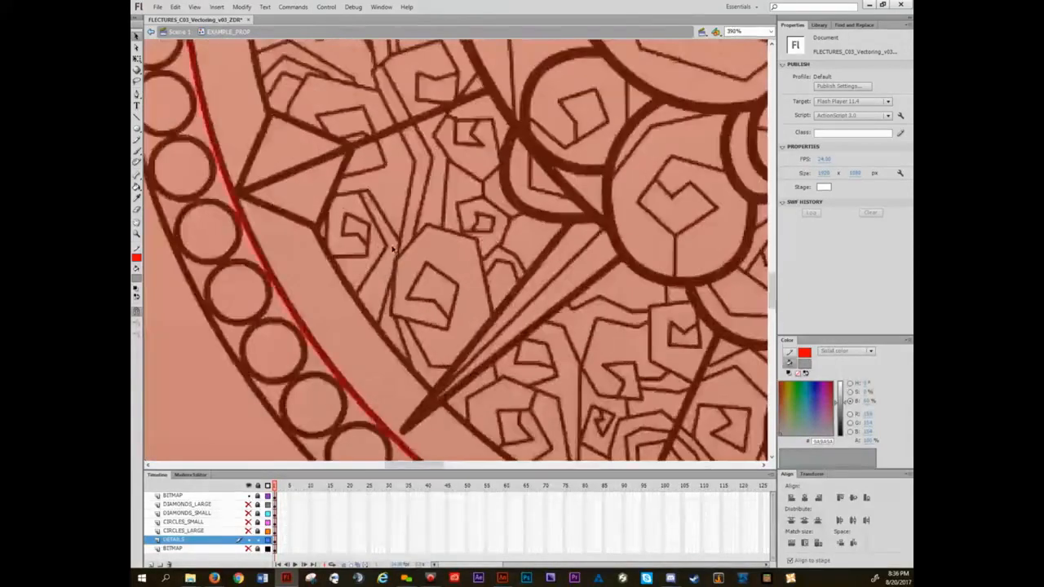
pyautogui.scroll(-1, 495, 224)
pyautogui.moveTo(607, 199); pyautogui.dragTo(443, 274)
pyautogui.scroll(-2, 448, 276)
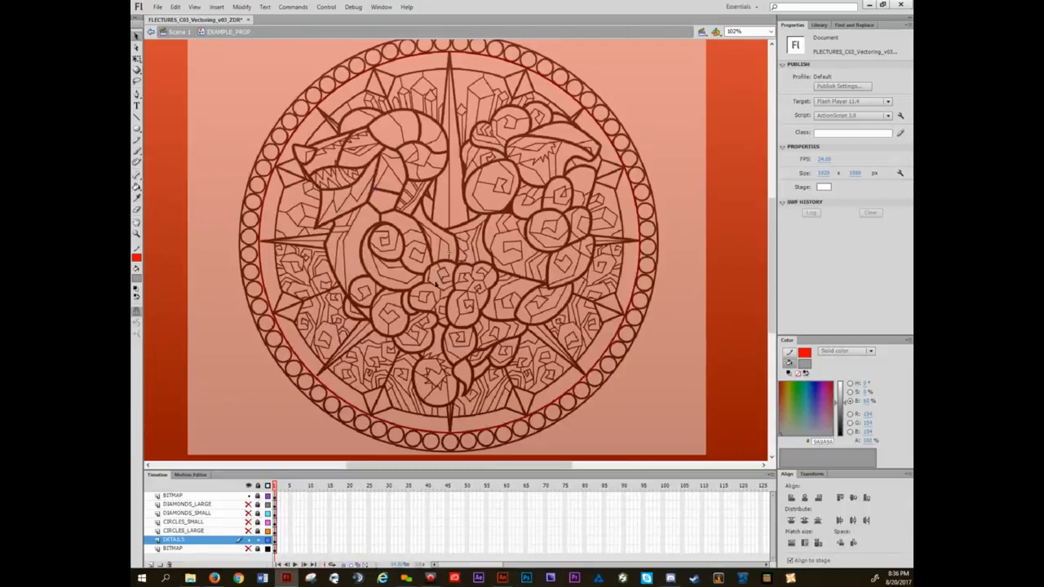
pyautogui.keyDown('ctrl'); pyautogui.click(395, 316); pyautogui.keyUp('ctrl')
pyautogui.moveTo(339, 321); pyautogui.dragTo(462, 307)
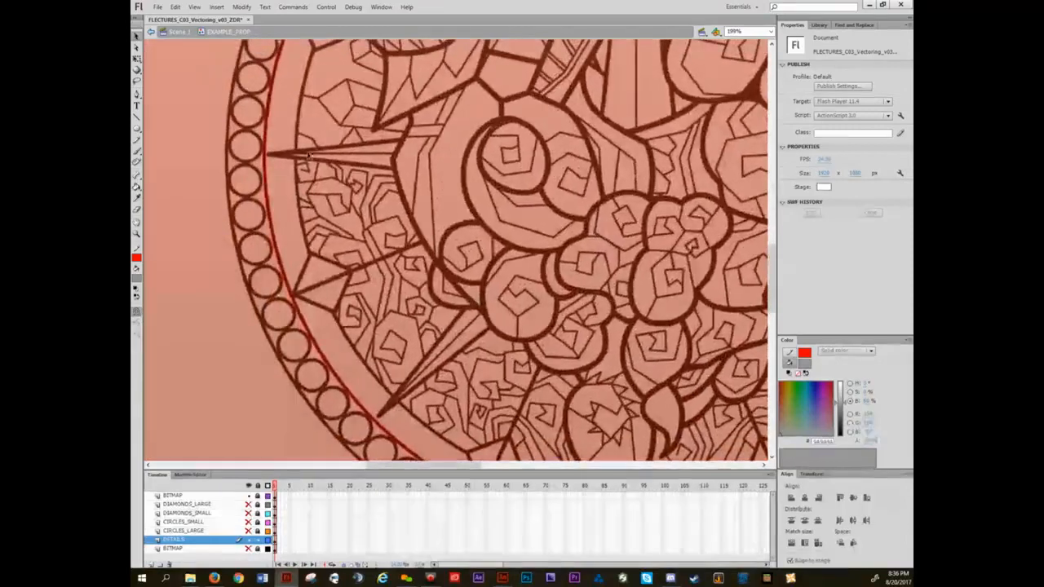
# - Activate the Line tool near the left spike's detail area and set its join style to Miter
pyautogui.keyDown('ctrl'); pyautogui.click(336, 208); pyautogui.keyUp('ctrl')
pyautogui.moveTo(337, 207); pyautogui.dragTo(357, 243)
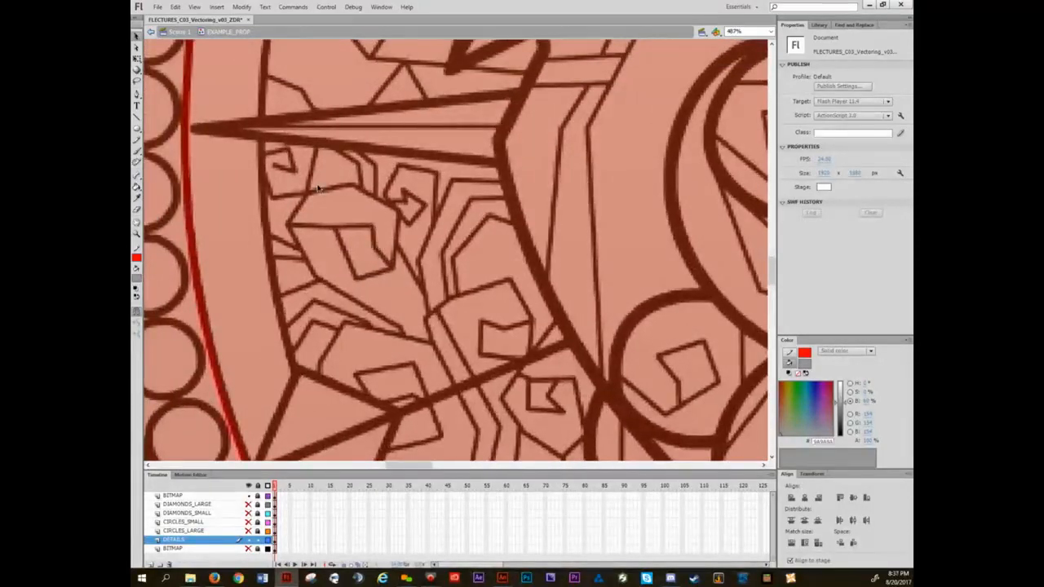
pyautogui.press('n')
pyautogui.scroll(1, 337, 251)
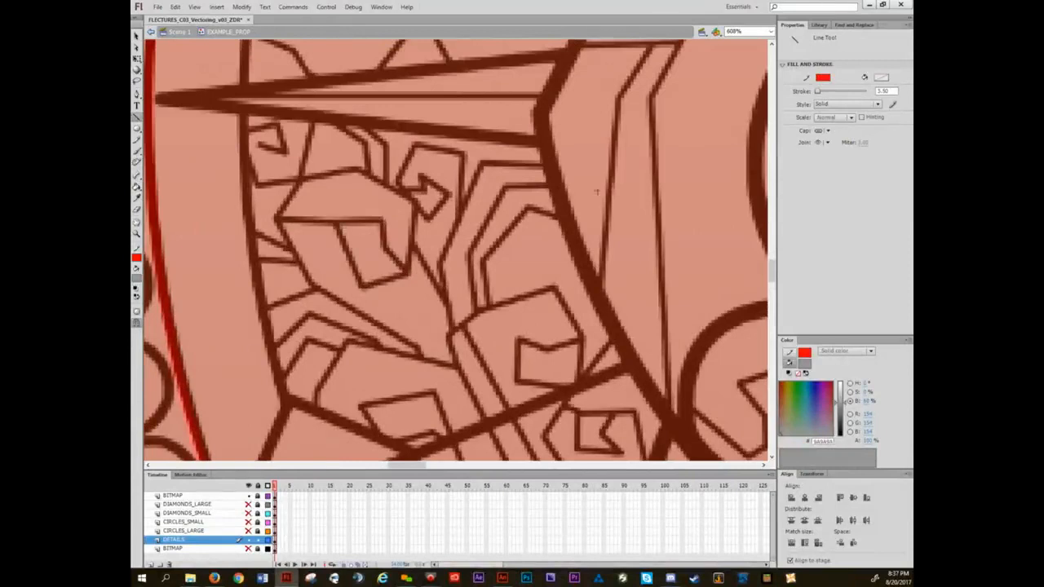
pyautogui.click(823, 142)
pyautogui.click(825, 154)
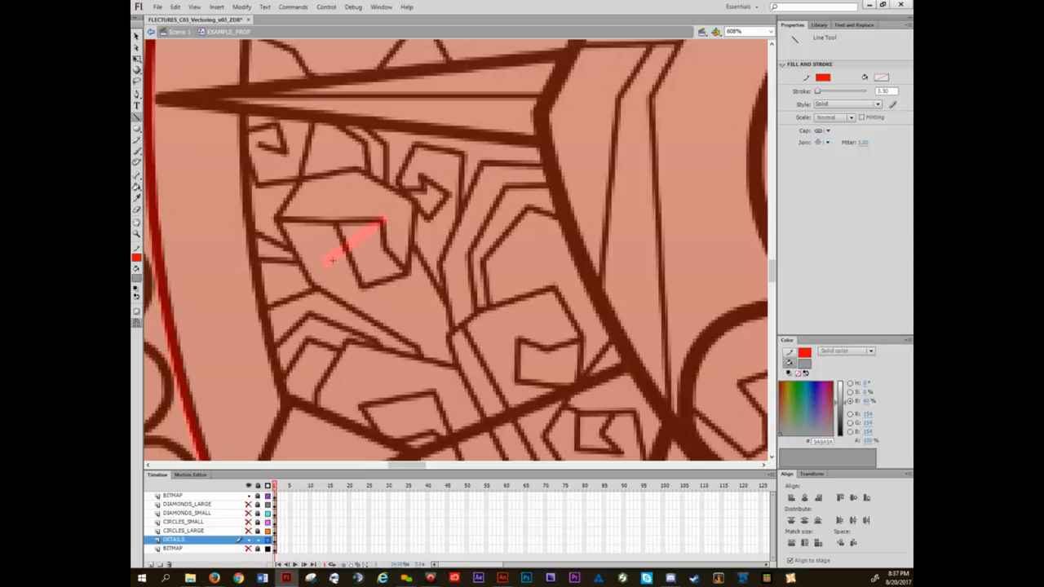
# - Unlock the upper BITMAP layer, lower its image's alpha to 22%, relock it and make the DETAILS layer active
pyautogui.click(258, 496)
pyautogui.press('v')
pyautogui.click(401, 277)
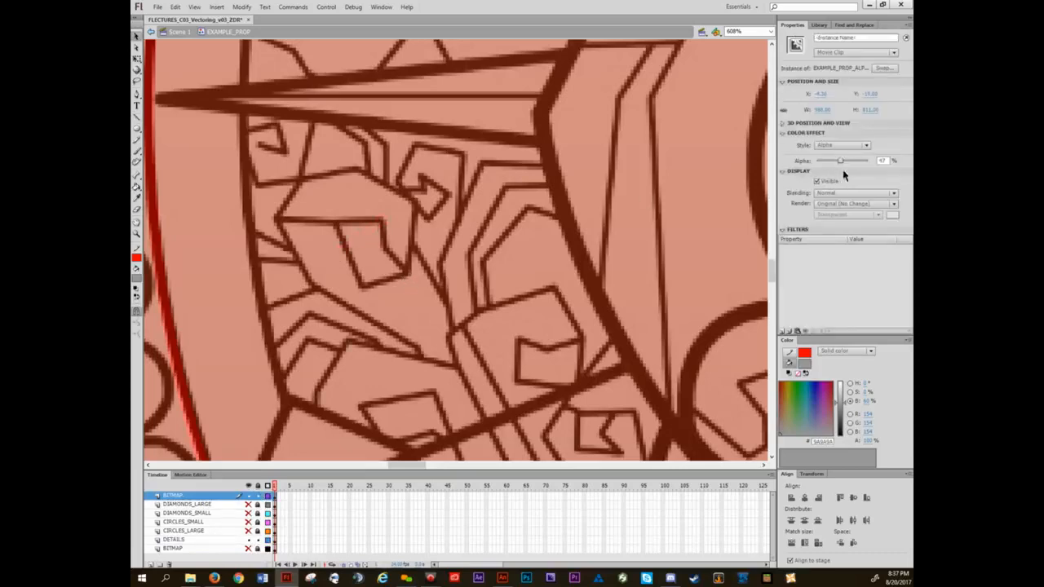
pyautogui.moveTo(840, 161); pyautogui.dragTo(828, 164)
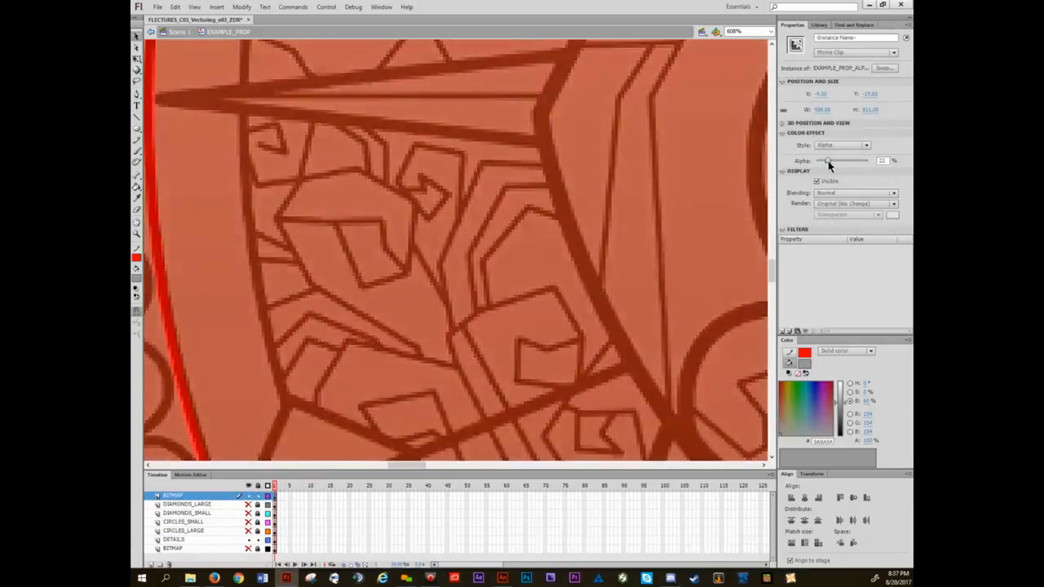
pyautogui.click(258, 496)
pyautogui.click(227, 540)
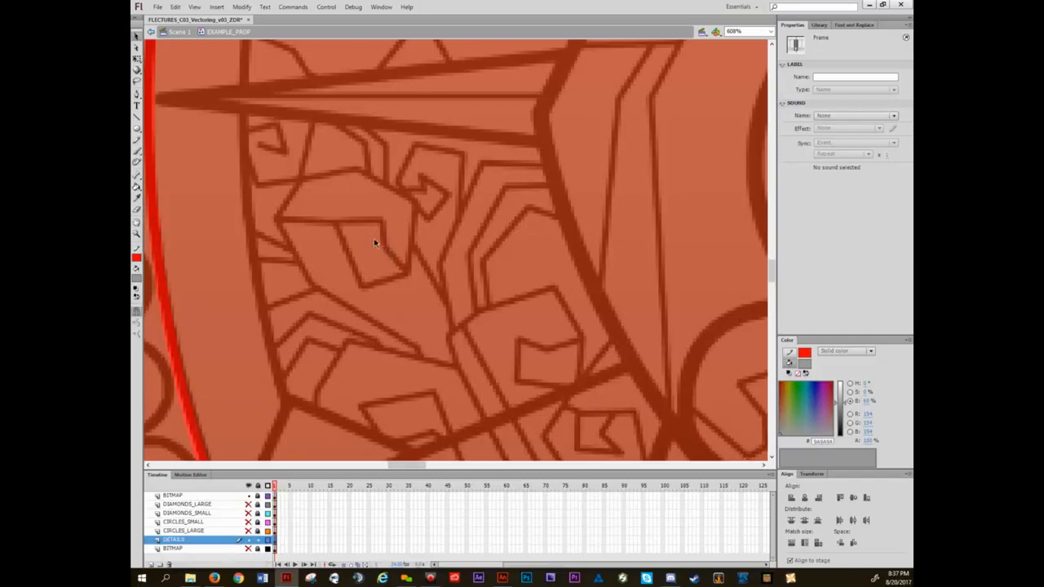
# - Set the Line tool's stroke height to 2 and undo the test lines
pyautogui.press('n')
pyautogui.hotkey('ctrl', 'z')
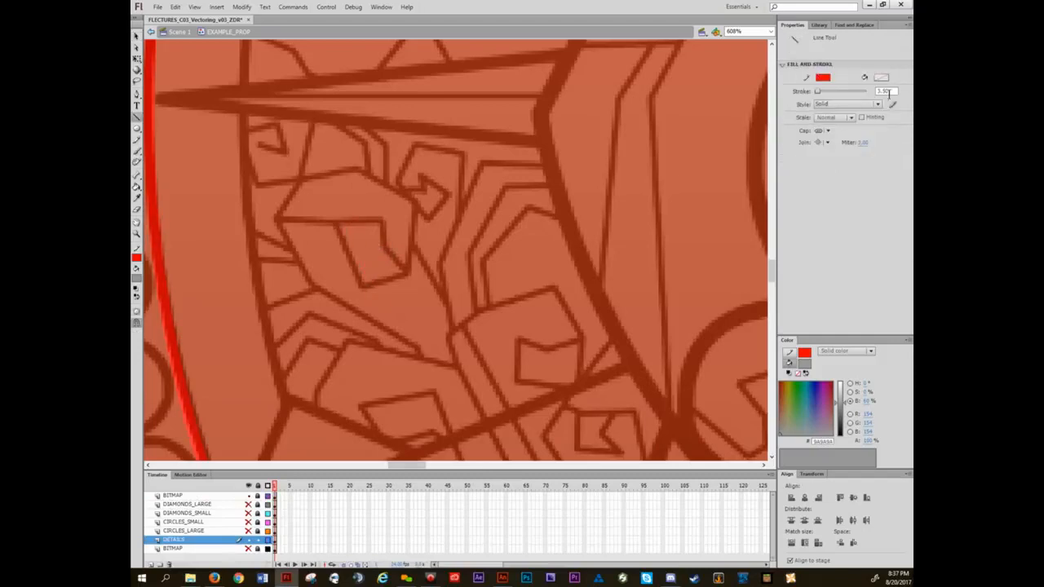
pyautogui.moveTo(890, 92); pyautogui.dragTo(751, 103)
pyautogui.write('2')
pyautogui.press('Return')
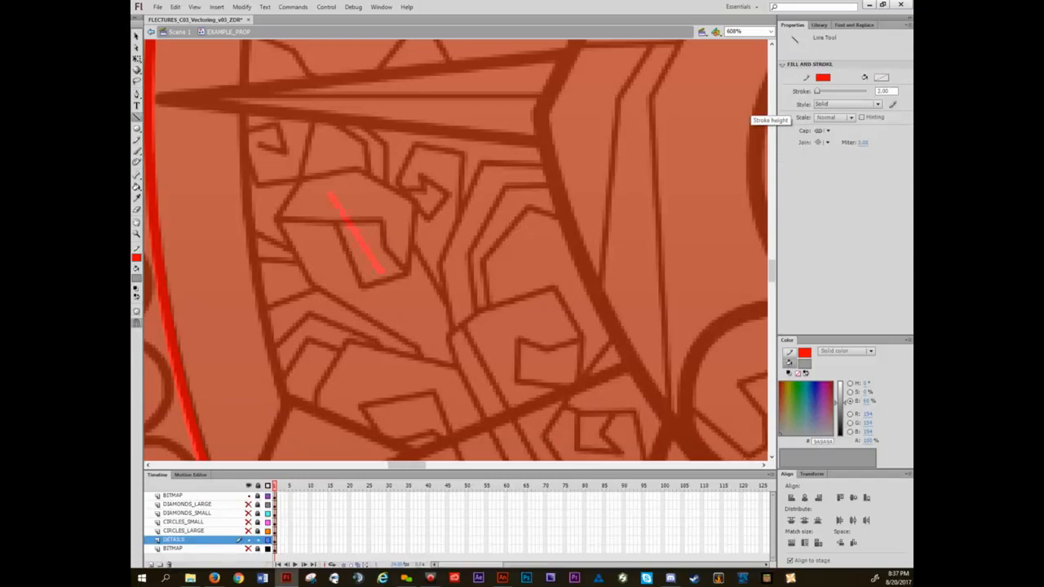
pyautogui.hotkey('ctrl', 'z')
# - Trace the closed hood-shaped outline below the left spike with connected straight lines
pyautogui.scroll(2, 352, 239)
pyautogui.moveTo(393, 220); pyautogui.dragTo(428, 240)
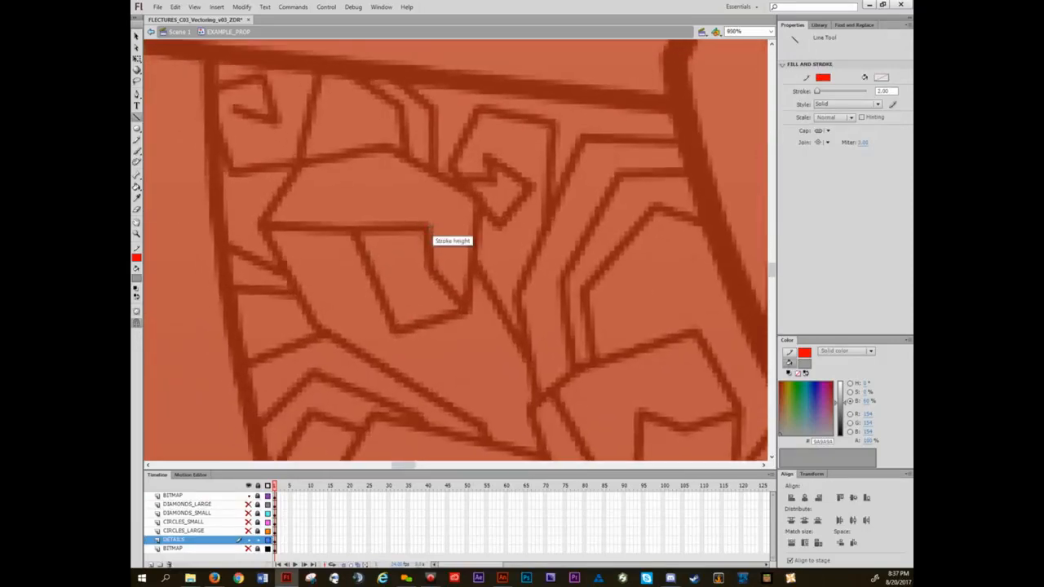
pyautogui.moveTo(429, 227); pyautogui.dragTo(261, 226)
pyautogui.moveTo(260, 226)
pyautogui.mouseDown()
pyautogui.moveTo(300, 163)
pyautogui.moveTo(385, 148)
pyautogui.moveTo(479, 198)
pyautogui.mouseUp()
pyautogui.moveTo(480, 199); pyautogui.dragTo(471, 311)
pyautogui.moveTo(470, 312); pyautogui.dragTo(429, 269)
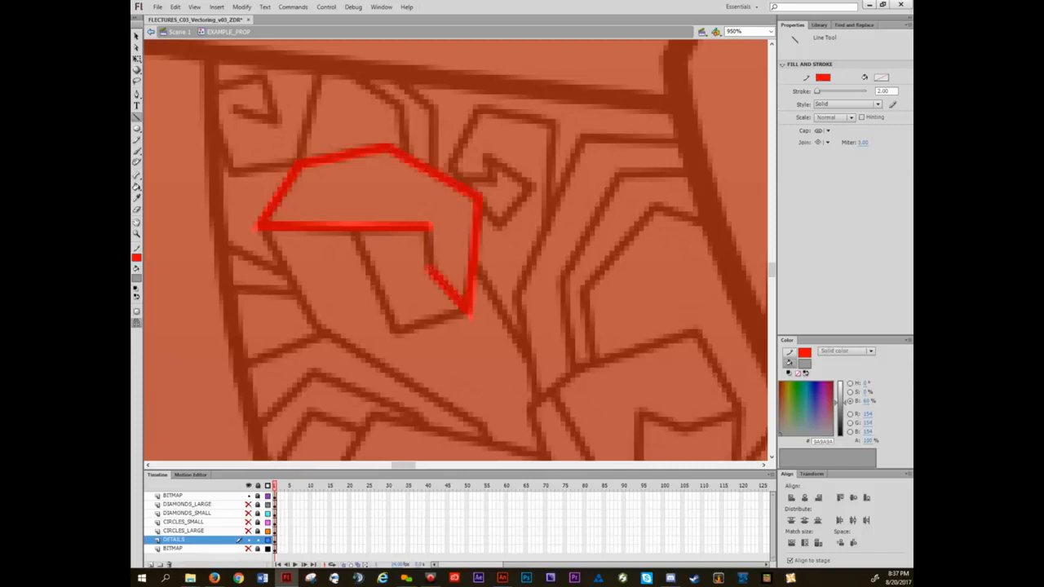
pyautogui.moveTo(427, 226); pyautogui.dragTo(427, 227)
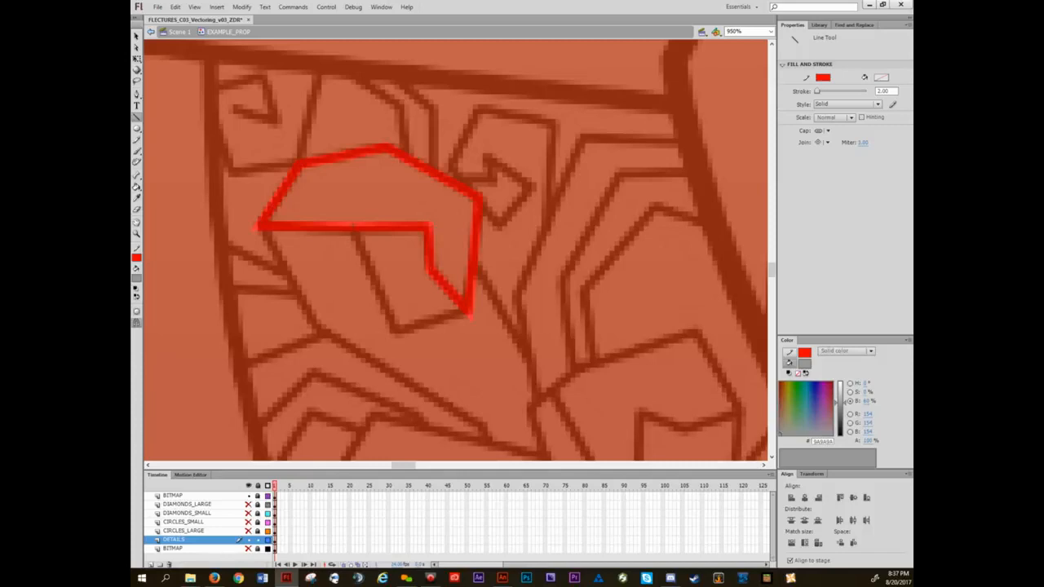
# - Draw the slanted inner line from the hood's horizontal edge down to the inner shape's lower corner
pyautogui.moveTo(354, 231)
pyautogui.mouseDown()
pyautogui.moveTo(395, 330)
pyautogui.moveTo(471, 310)
pyautogui.moveTo(492, 322)
pyautogui.moveTo(506, 354)
pyautogui.mouseUp()
pyautogui.scroll(2, 467, 342)
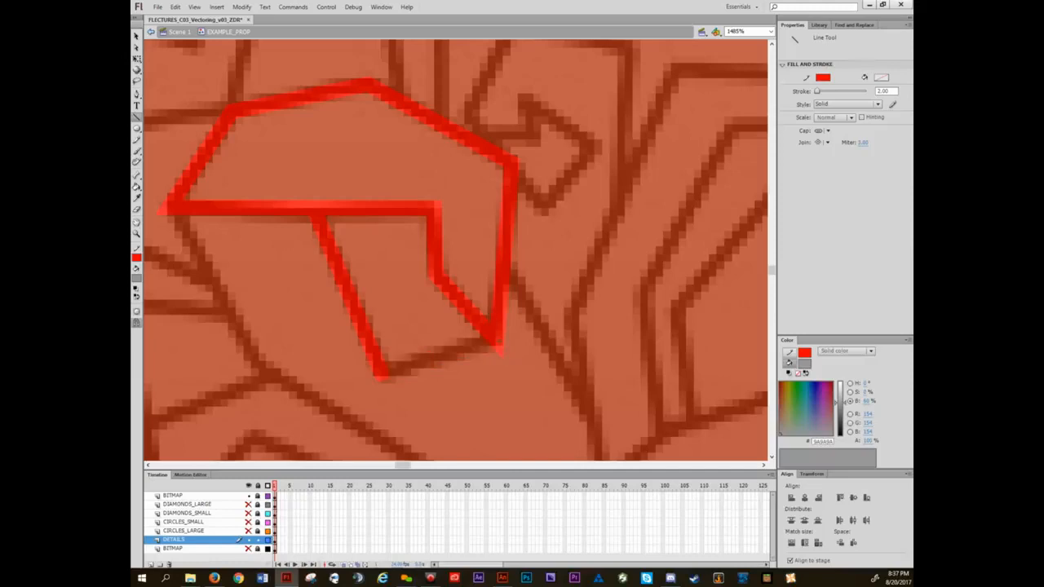
pyautogui.press('a')
pyautogui.press('n')
pyautogui.hotkey('ctrl', 'z')
# - Select all the connected red strokes and change their join style to Bevel
pyautogui.press('v')
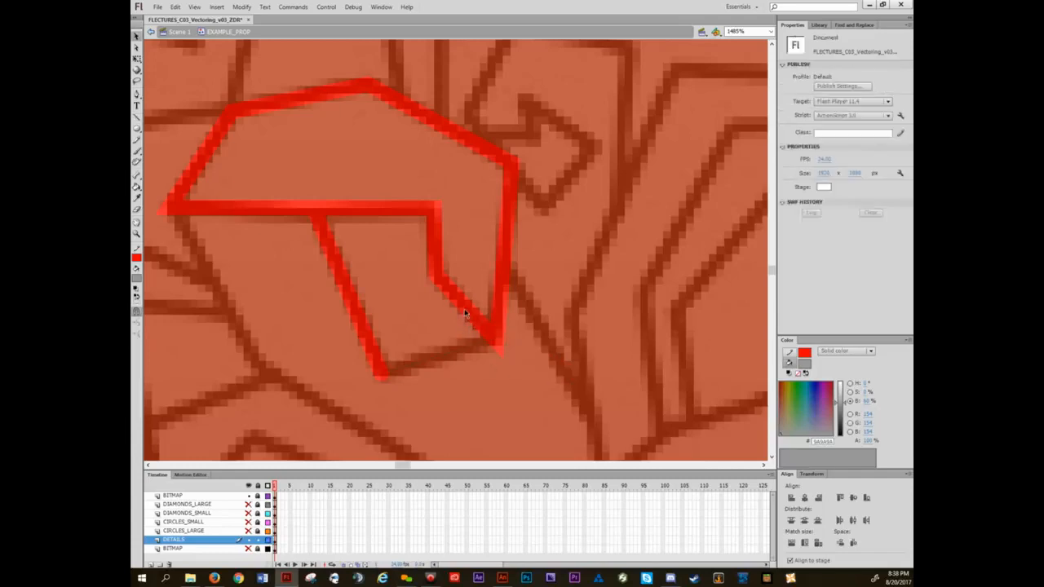
pyautogui.doubleClick(468, 317)
pyautogui.click(826, 184)
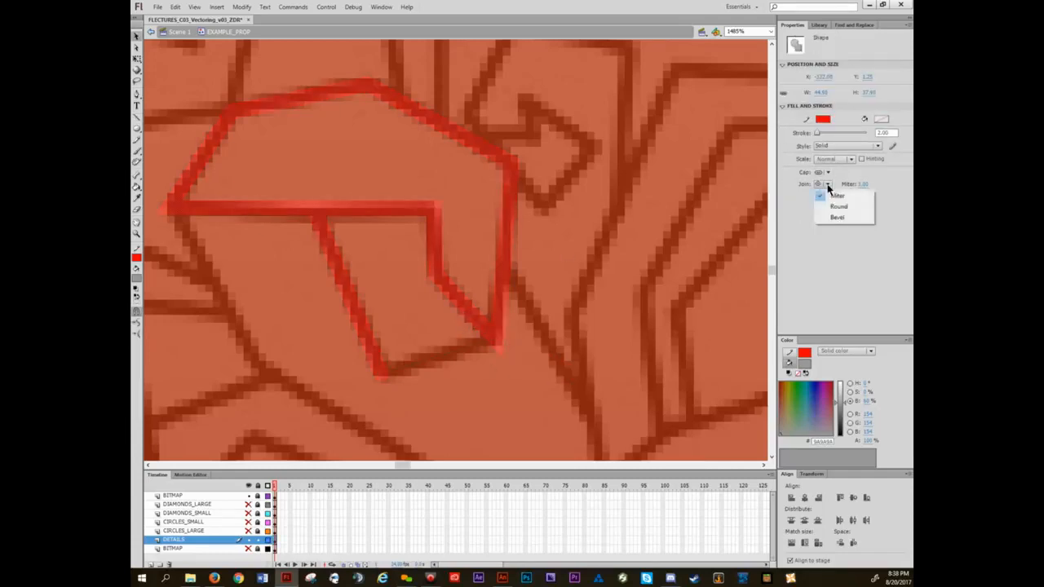
pyautogui.click(839, 217)
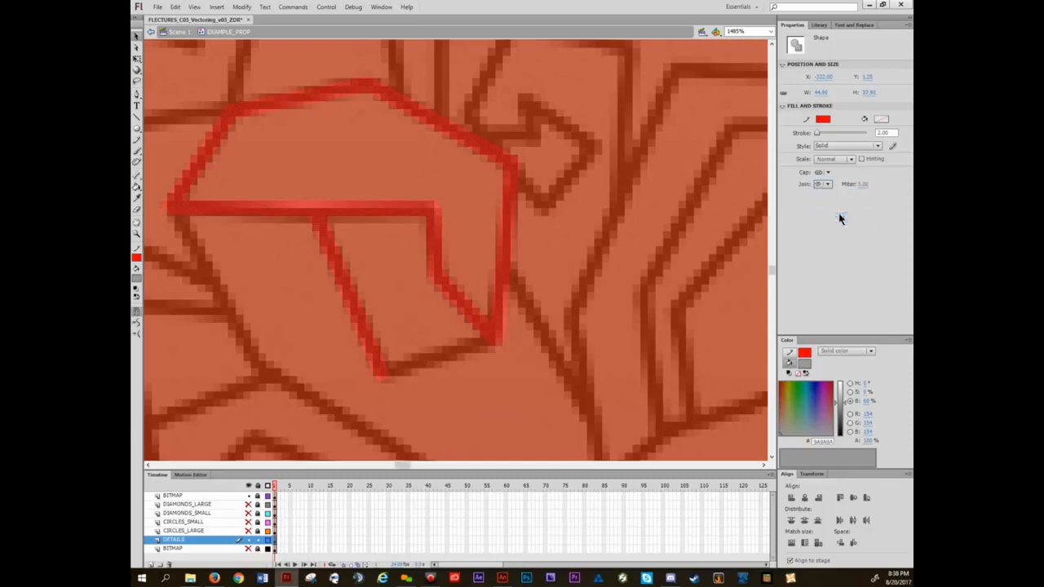
pyautogui.click(447, 358)
# - Try to close the inner shape with a line to the hood's lower tip, inspect its anchor points and undo it
pyautogui.press('n')
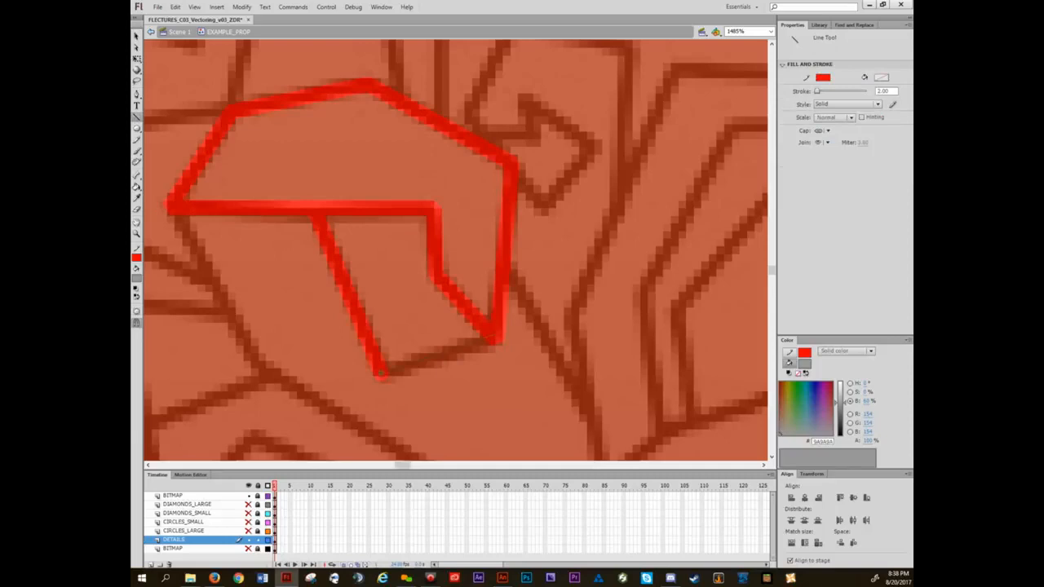
pyautogui.press('a')
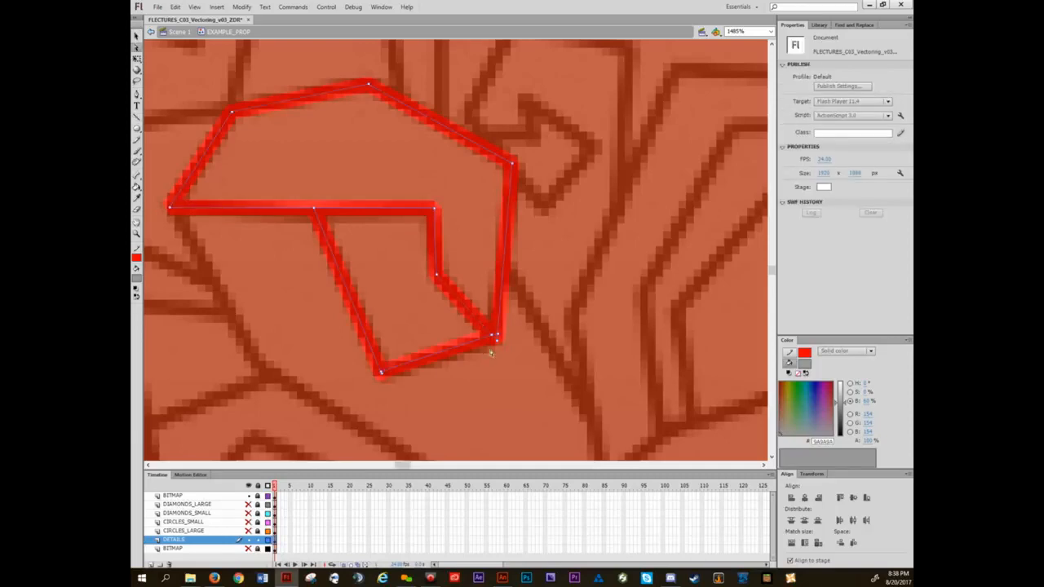
pyautogui.scroll(2, 522, 363)
pyautogui.moveTo(530, 366); pyautogui.dragTo(546, 374)
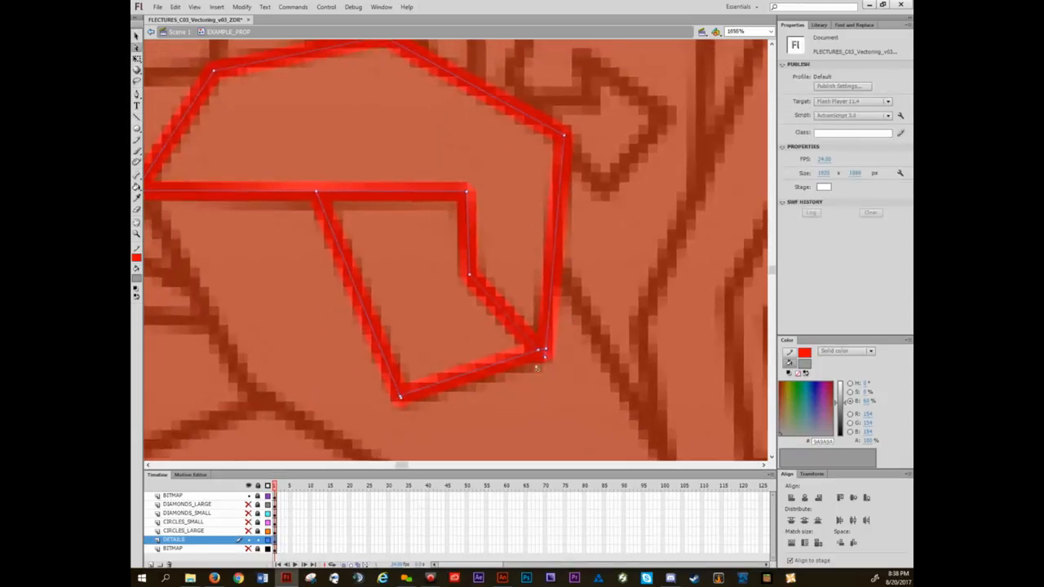
pyautogui.hotkey('ctrl', 'z')
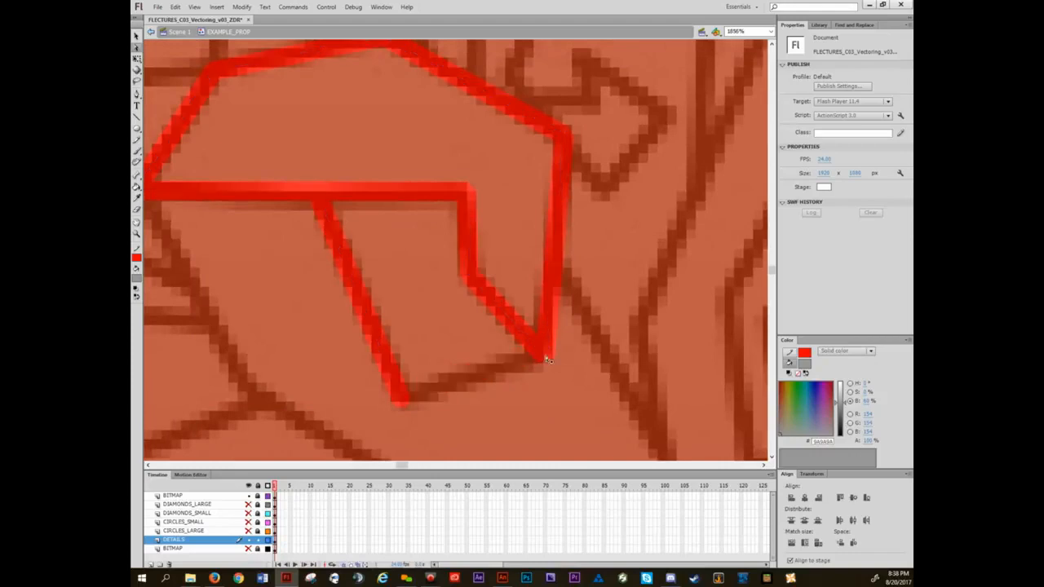
# - Redraw the line between the slanted line's lower end and the hood's lower tip
pyautogui.scroll(-5, 559, 370)
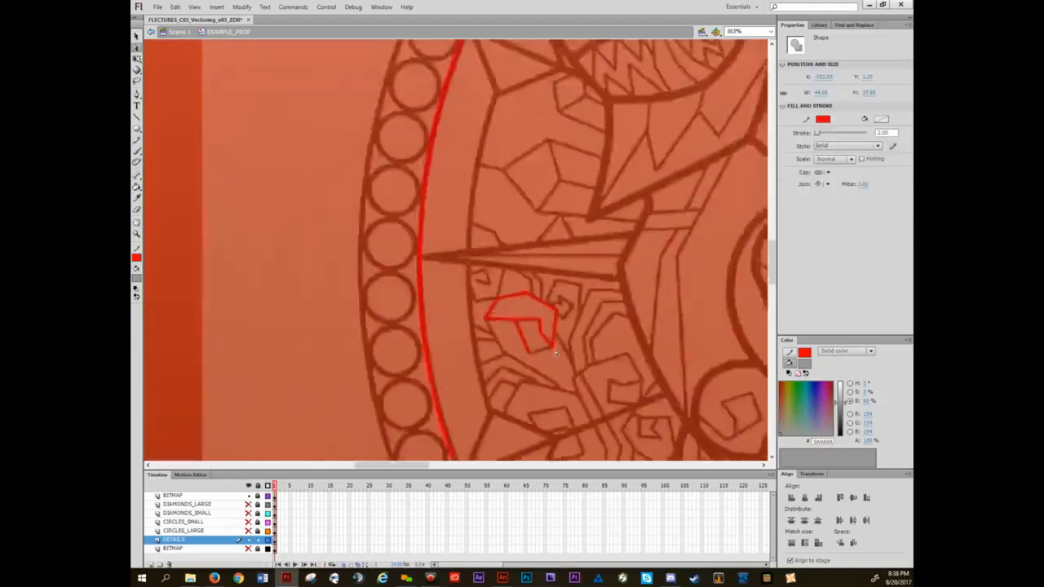
pyautogui.press('n')
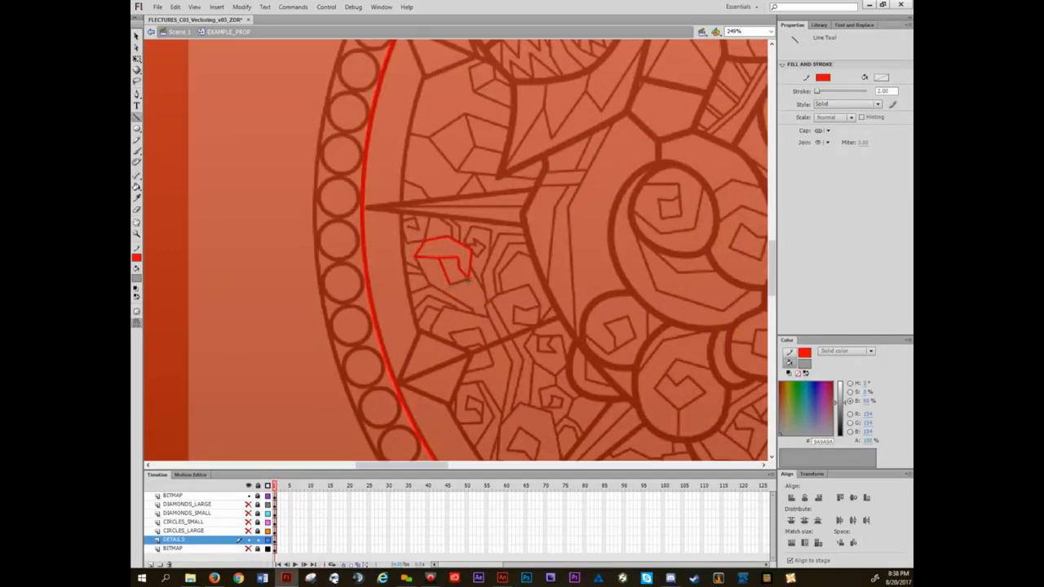
pyautogui.scroll(5, 480, 290)
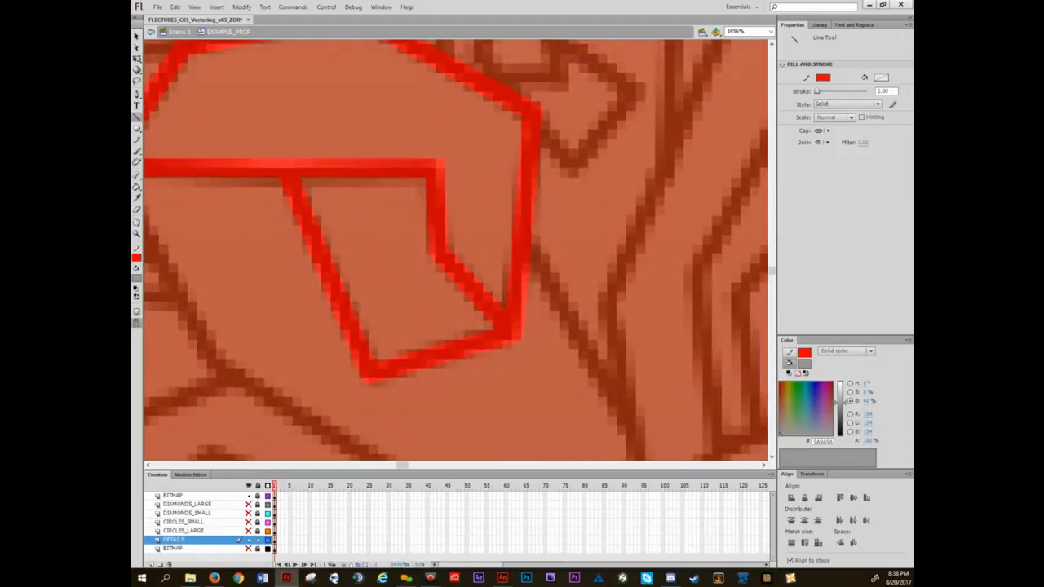
# - Select all the connected strokes of the traced shape and set their join style to Miter
pyautogui.press('v')
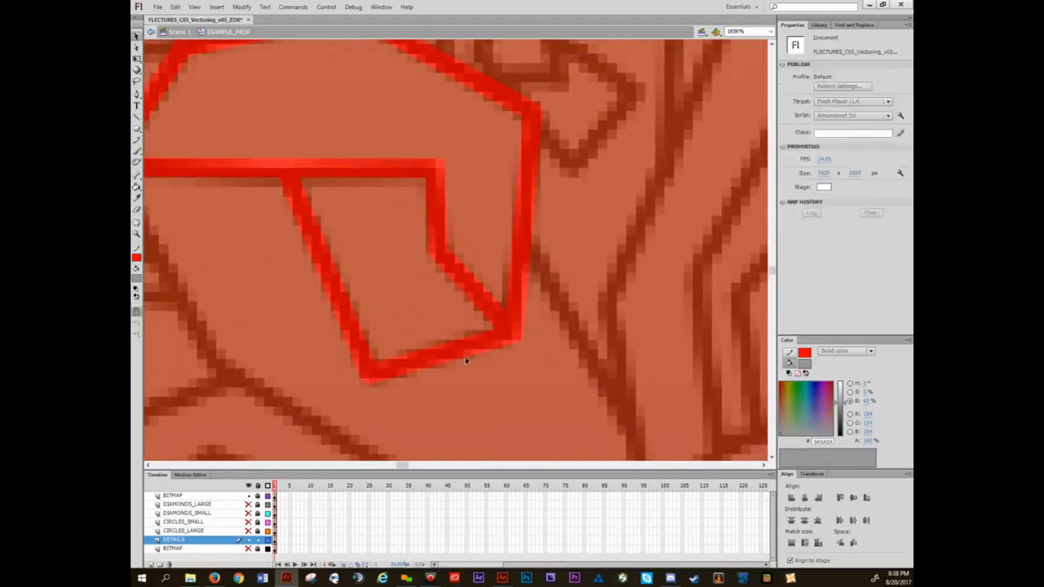
pyautogui.click(460, 345)
pyautogui.doubleClick(481, 299)
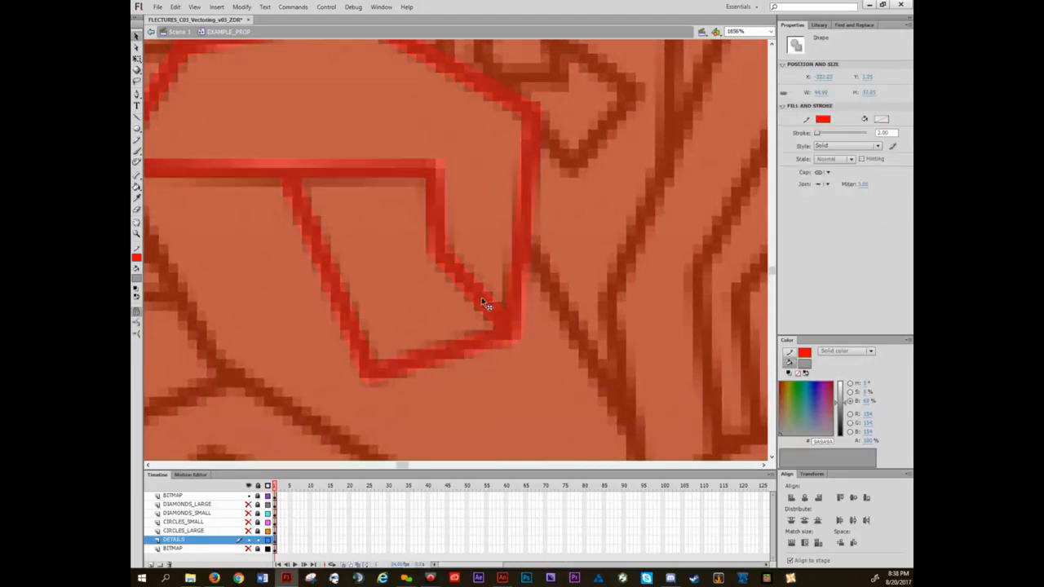
pyautogui.click(822, 183)
pyautogui.click(836, 196)
pyautogui.click(568, 340)
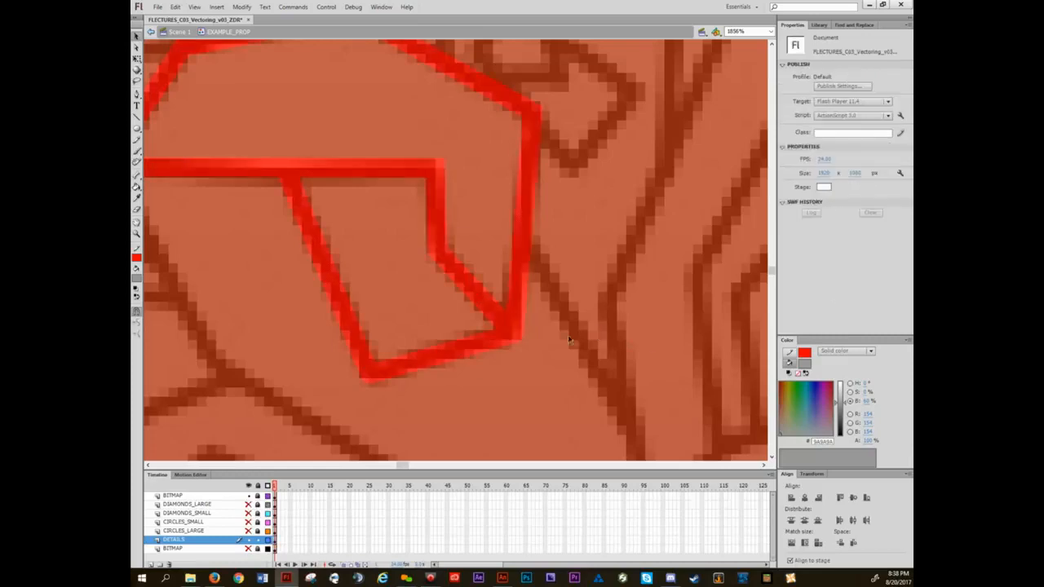
# - Delete the inner shape's bottom line and sample the stroke attributes of the short diagonal segment
pyautogui.doubleClick(482, 302)
pyautogui.click(471, 353)
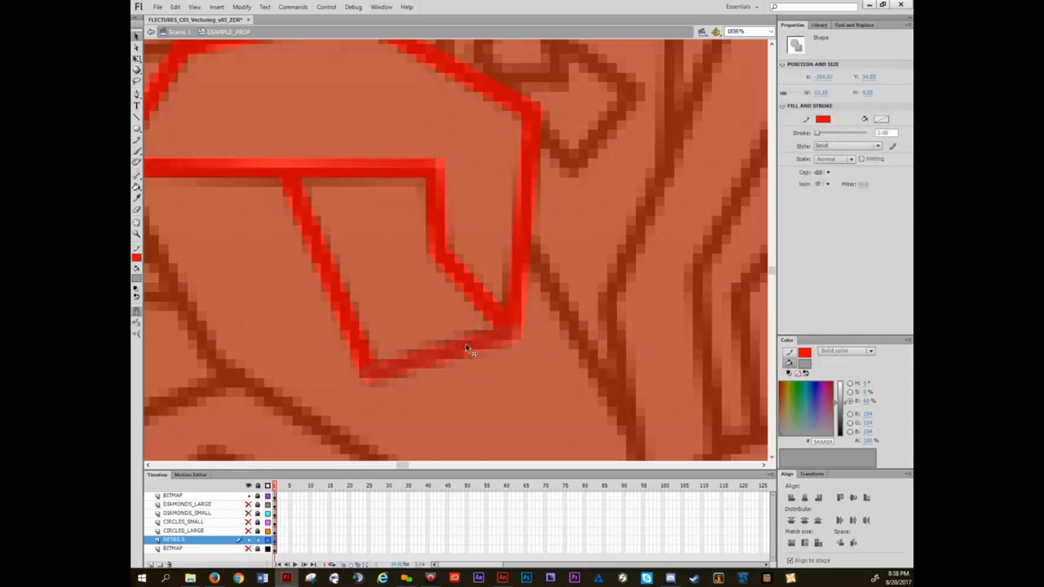
pyautogui.click(469, 292)
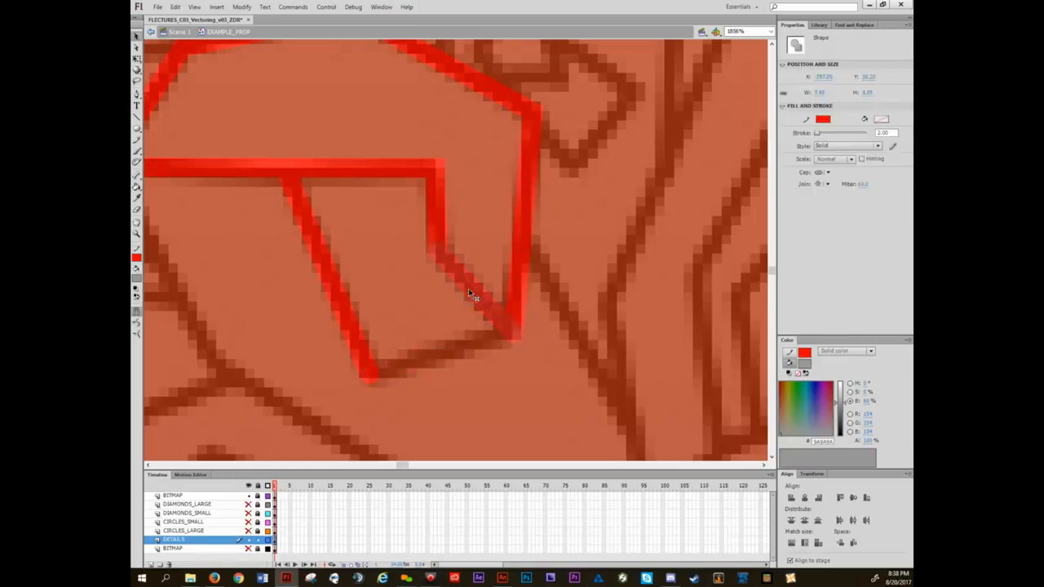
pyautogui.click(461, 325)
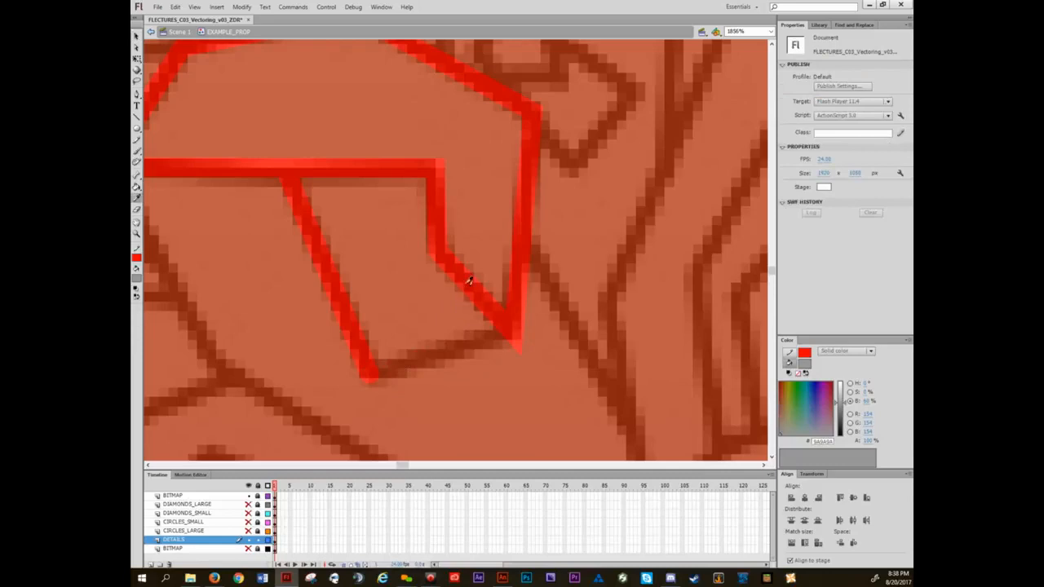
# - Draw the inner shape's bottom line up to the hood's lower tip and check that the anchor points meet
pyautogui.press('n')
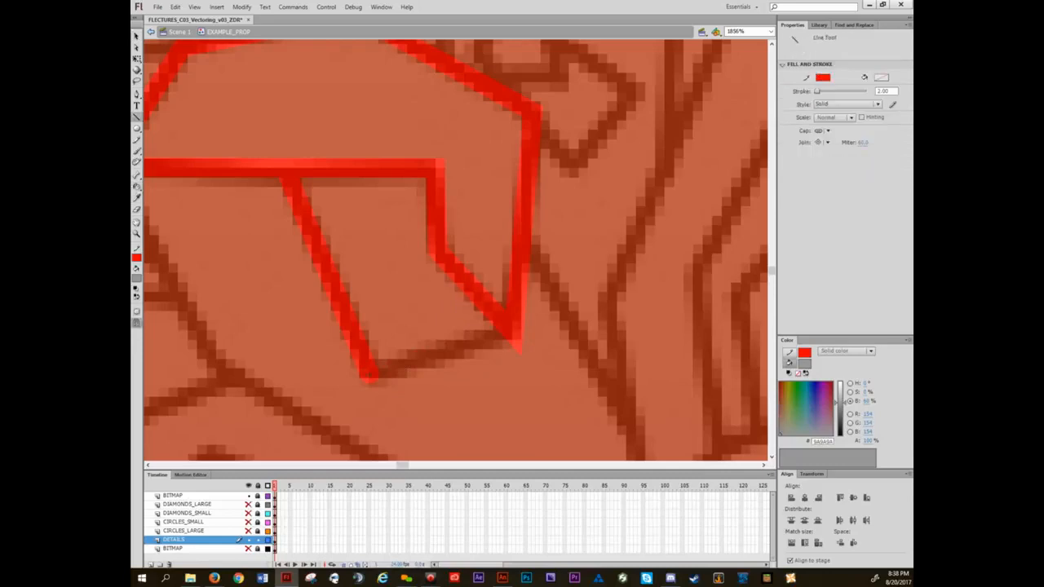
pyautogui.scroll(-5, 405, 380)
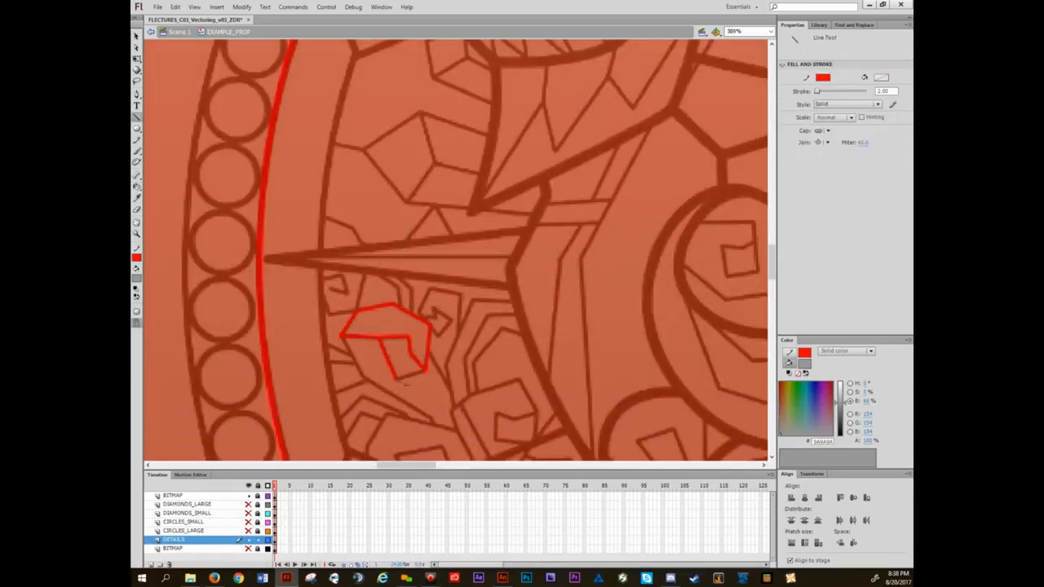
pyautogui.scroll(6, 441, 395)
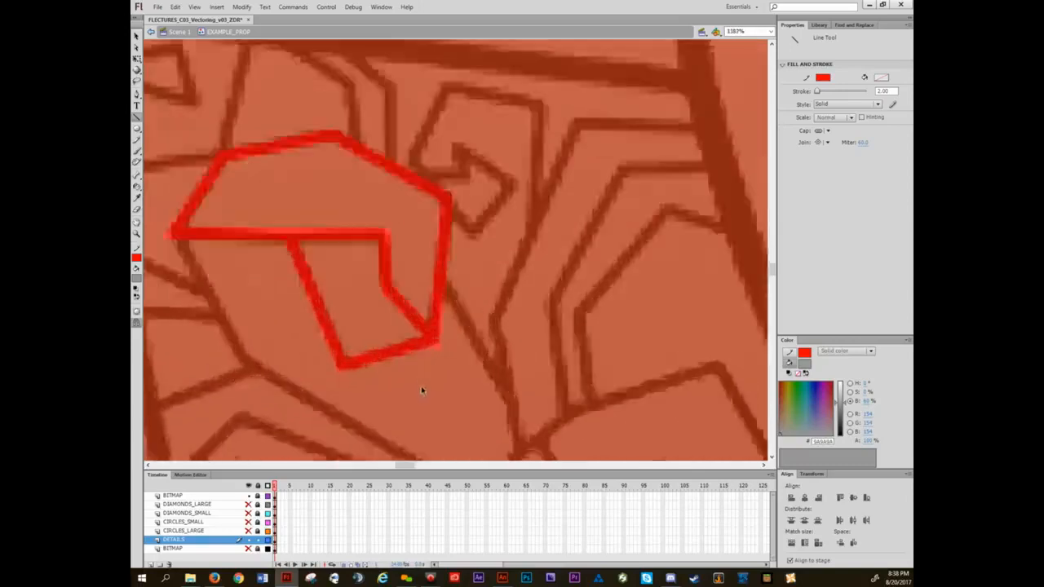
pyautogui.press('a')
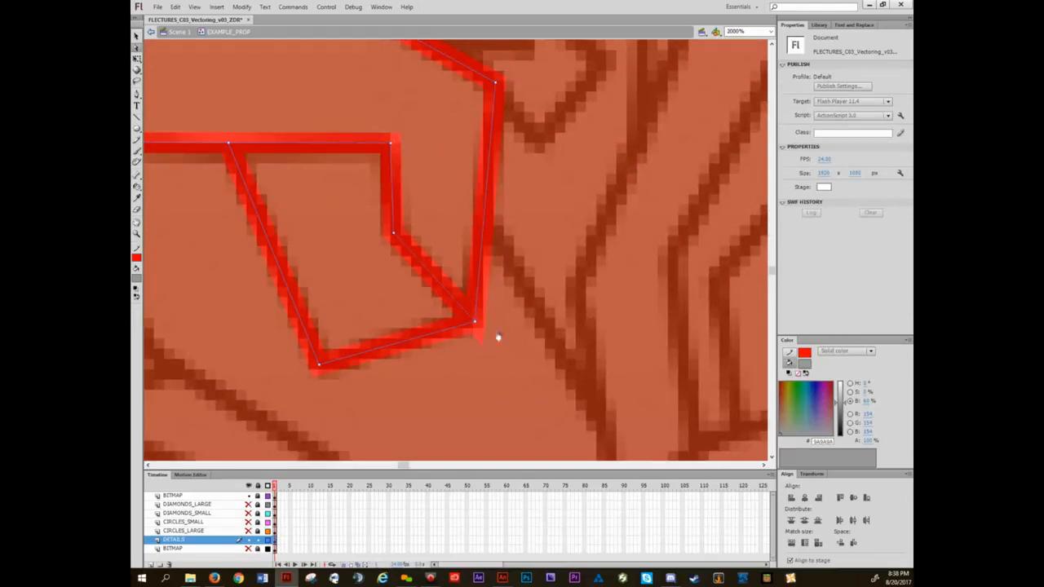
# - Select every connected stroke of the completed shape and set the join style to Round
pyautogui.scroll(-2, 480, 334)
pyautogui.press('v')
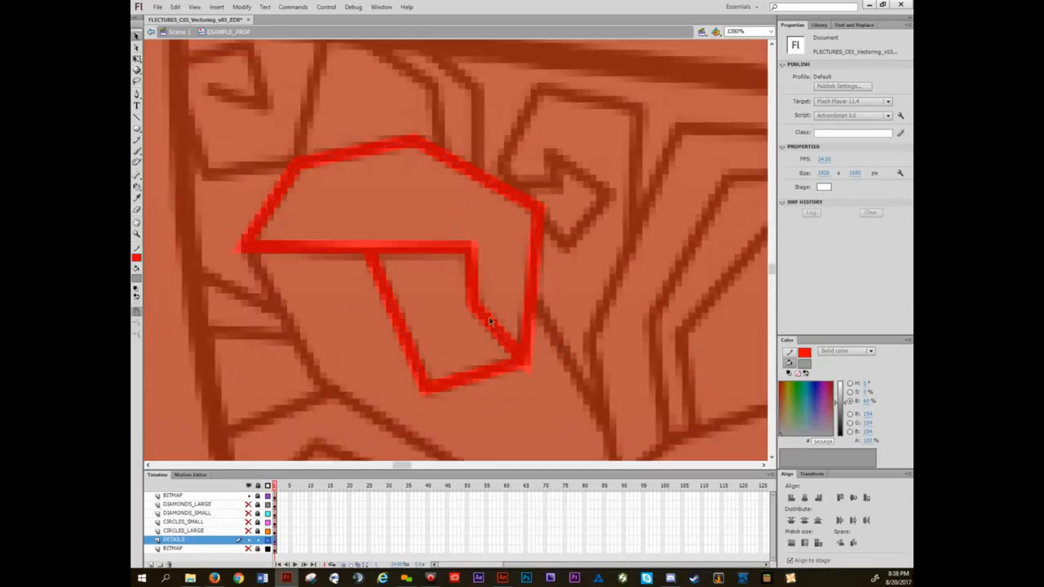
pyautogui.doubleClick(489, 318)
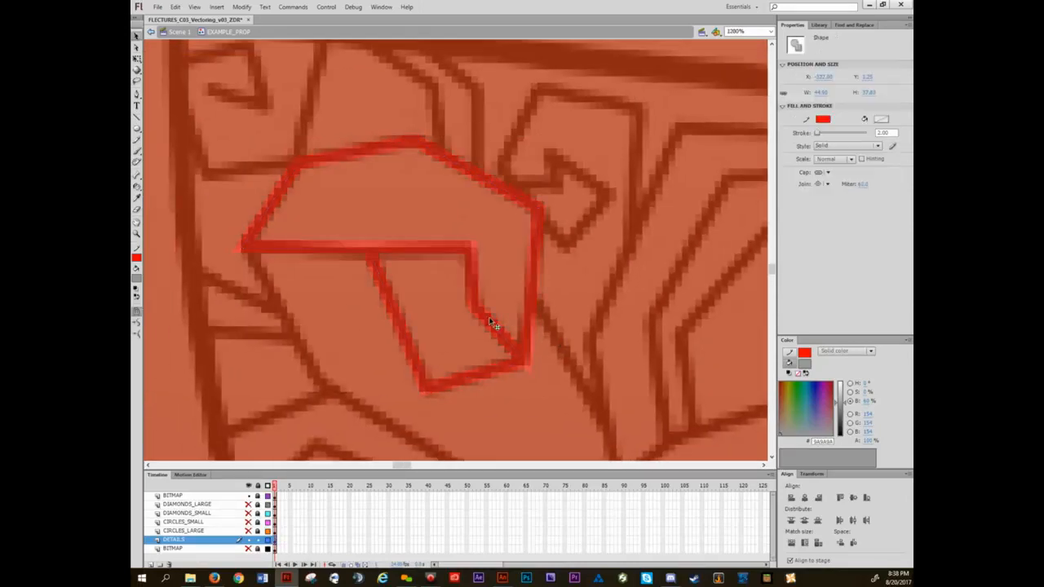
pyautogui.click(828, 186)
pyautogui.click(836, 208)
pyautogui.click(581, 274)
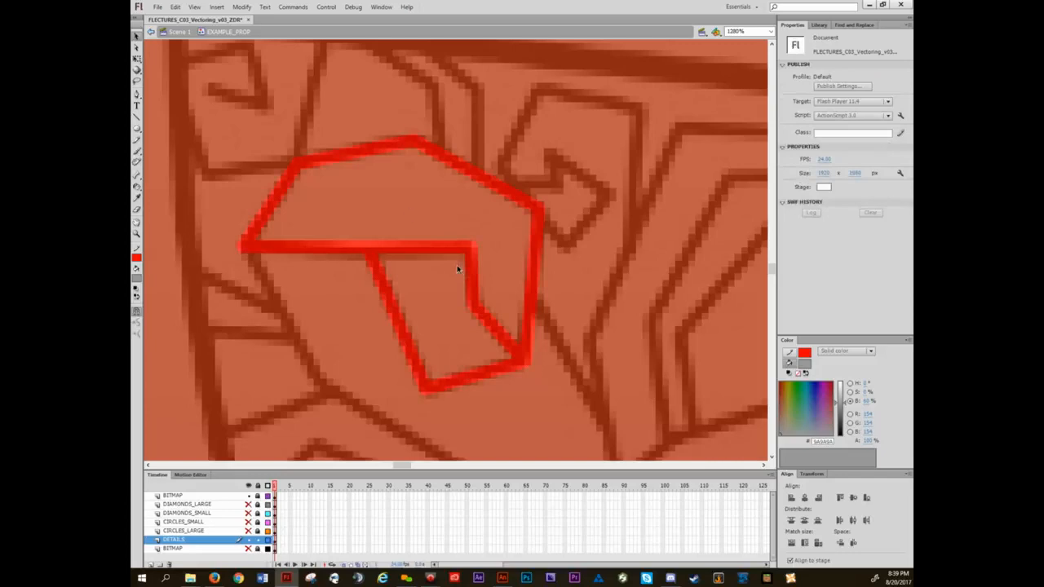
# - Trace the small spiral and the angular lines above the hood shape with the Line tool
pyautogui.press('n')
pyautogui.scroll(-2, 465, 279)
pyautogui.moveTo(561, 294); pyautogui.dragTo(478, 324)
pyautogui.scroll(-1, 502, 279)
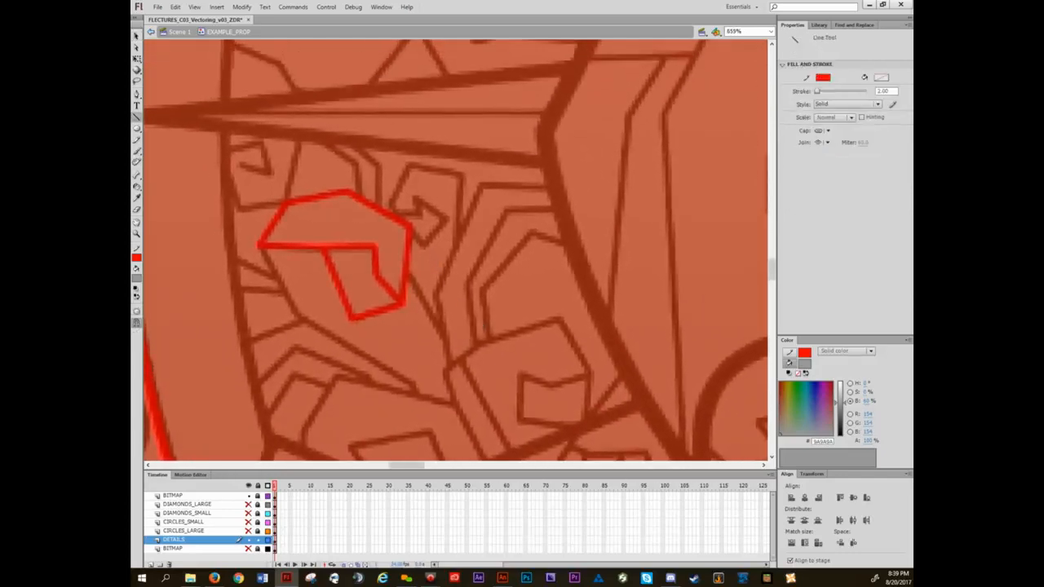
pyautogui.moveTo(371, 183); pyautogui.dragTo(420, 265)
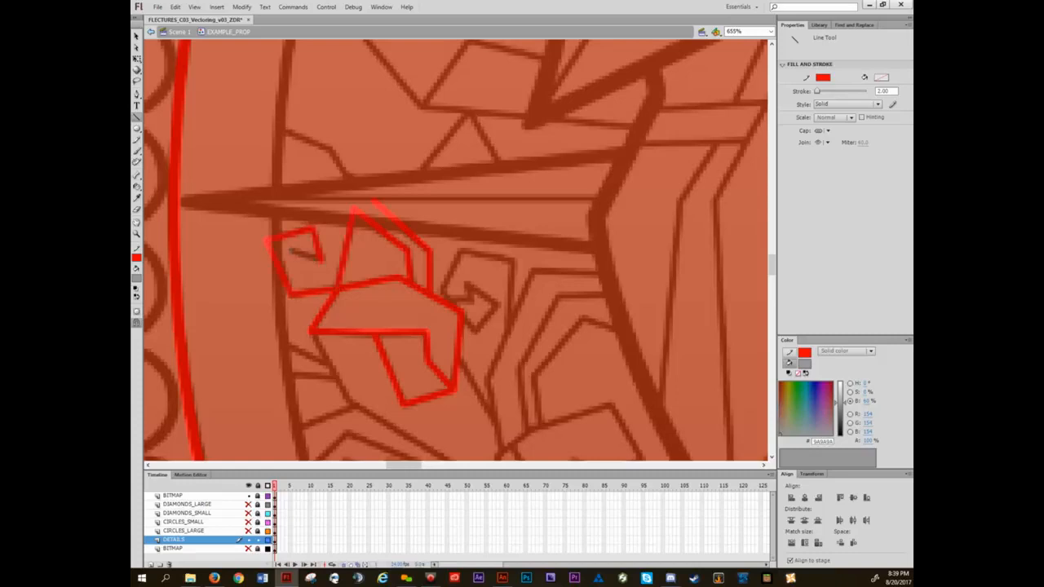
pyautogui.moveTo(280, 261); pyautogui.dragTo(415, 285)
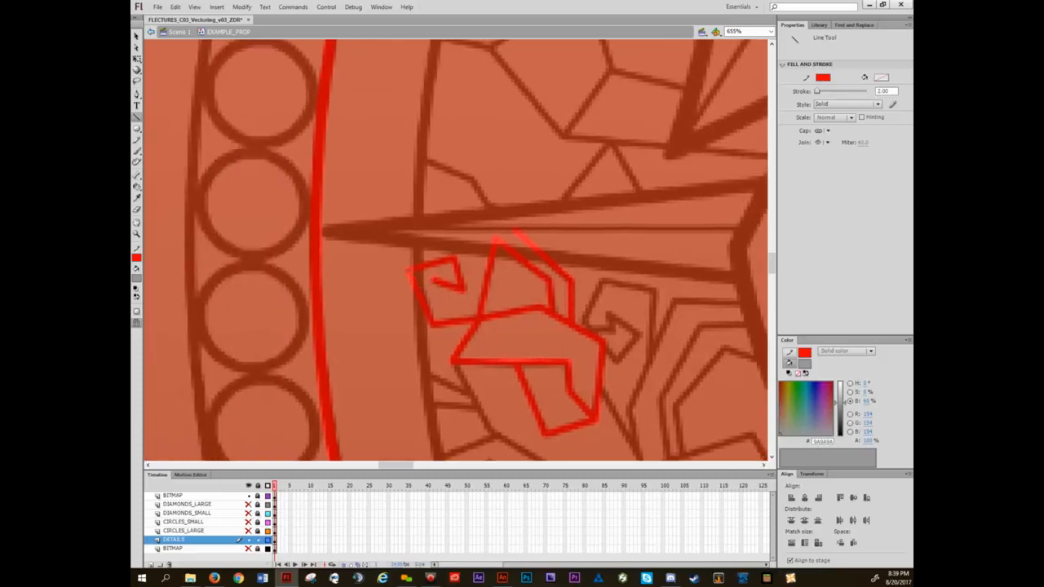
# - Connect the spiral's outer corner to the red border curve and trace the bent line above it up to the same border
pyautogui.moveTo(362, 259); pyautogui.dragTo(315, 258)
pyautogui.moveTo(467, 234); pyautogui.dragTo(419, 289)
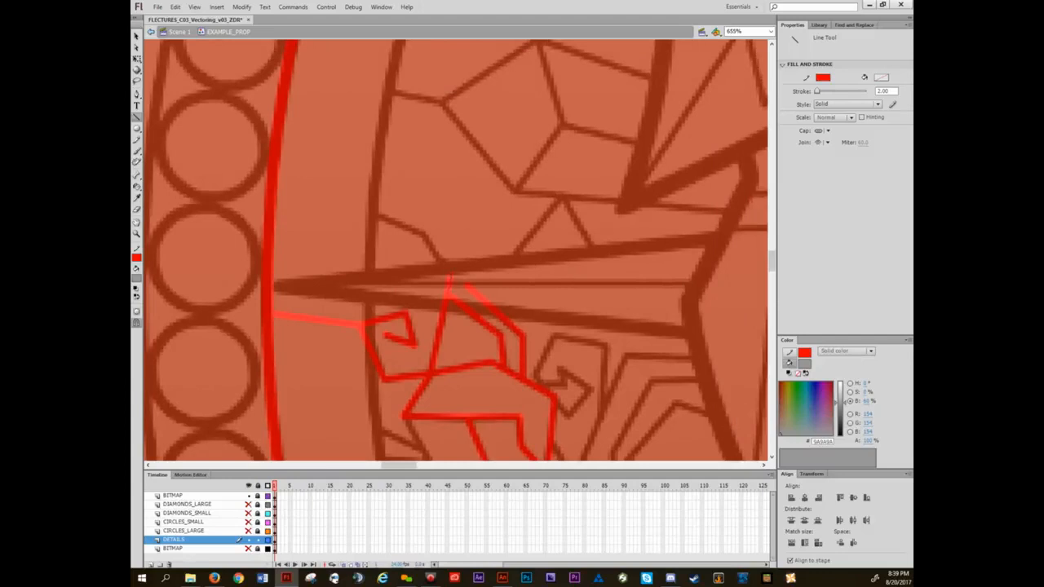
pyautogui.moveTo(450, 276); pyautogui.dragTo(423, 235)
pyautogui.moveTo(424, 235); pyautogui.dragTo(272, 175)
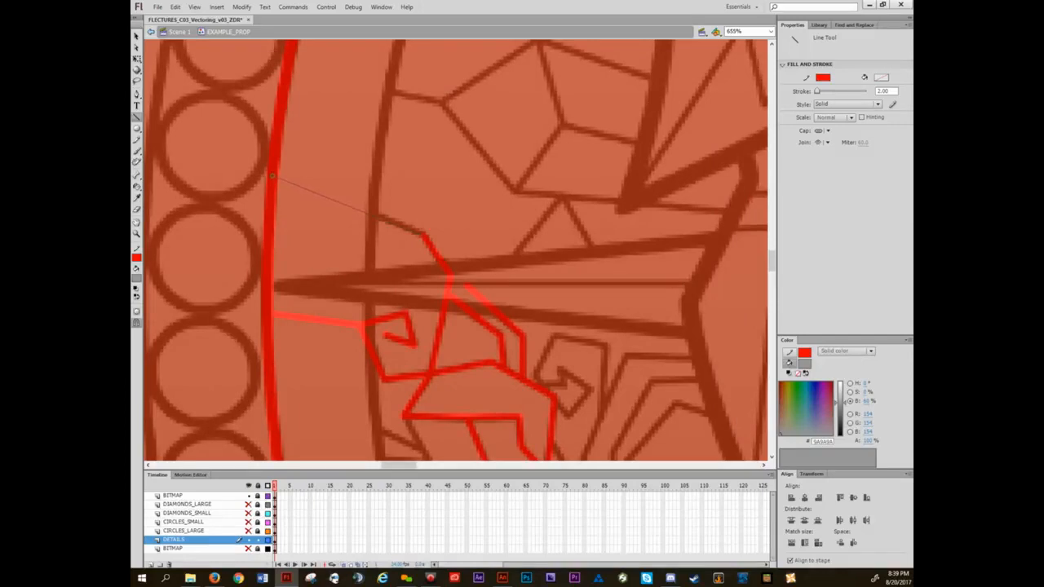
# - Trace the line running from the red border to the four-sided gem above the spike, and outline the gem's sides
pyautogui.moveTo(536, 144); pyautogui.dragTo(401, 191)
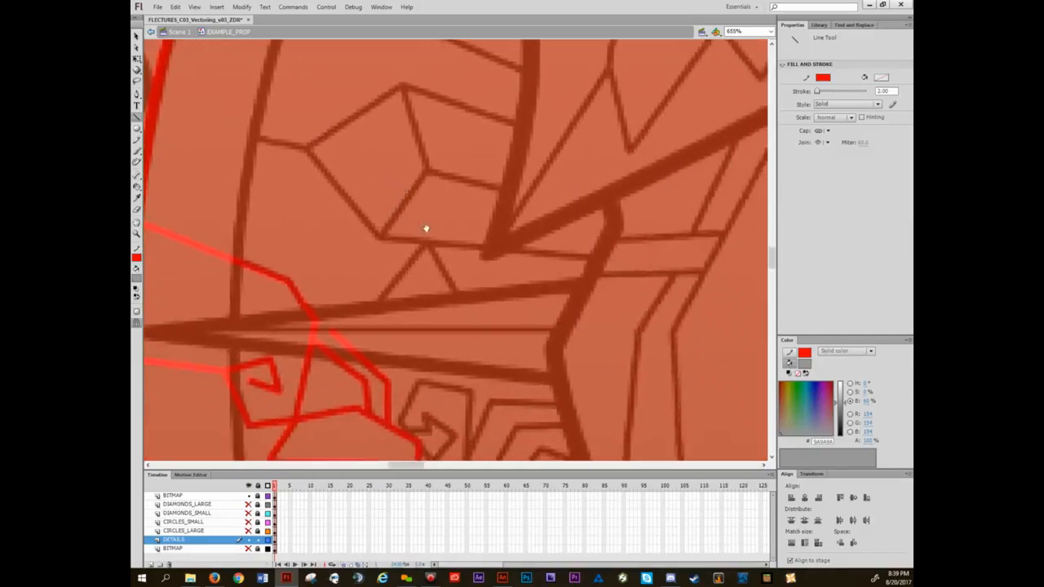
pyautogui.moveTo(426, 228); pyautogui.dragTo(397, 281)
pyautogui.moveTo(266, 209); pyautogui.dragTo(473, 293)
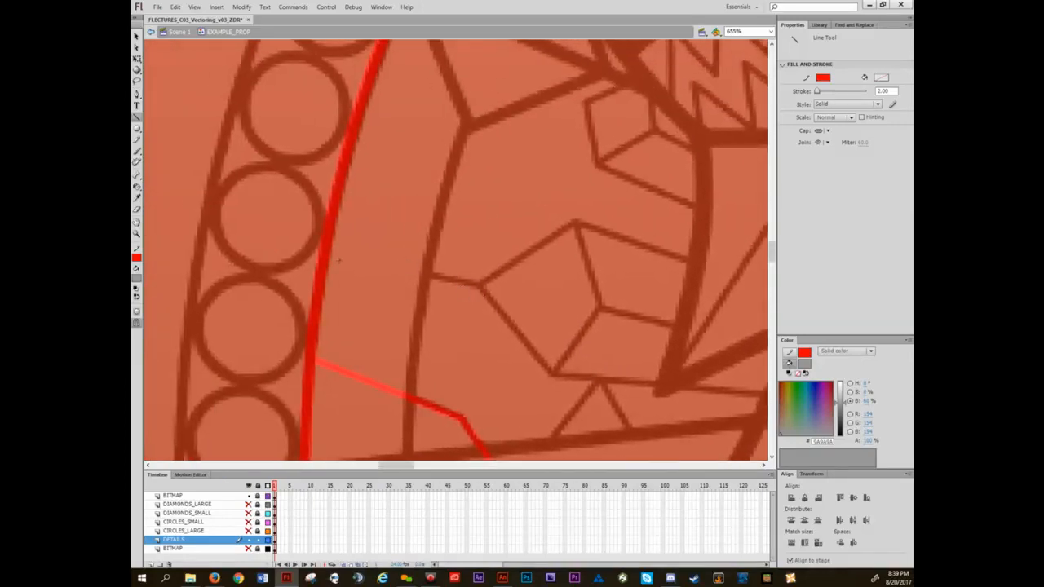
pyautogui.moveTo(330, 259); pyautogui.dragTo(480, 284)
pyautogui.moveTo(541, 296); pyautogui.dragTo(454, 301)
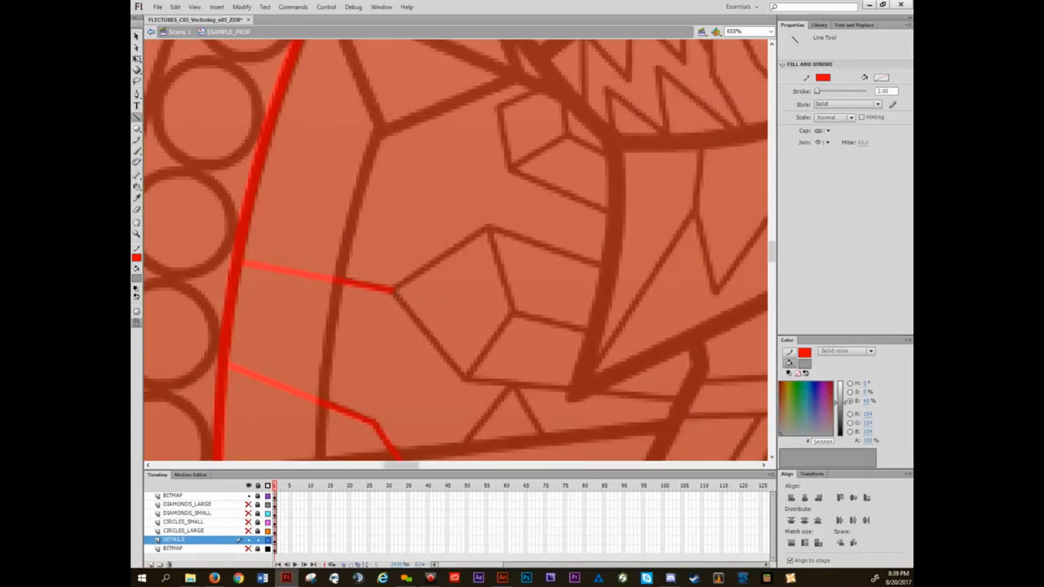
pyautogui.moveTo(487, 228); pyautogui.dragTo(512, 309)
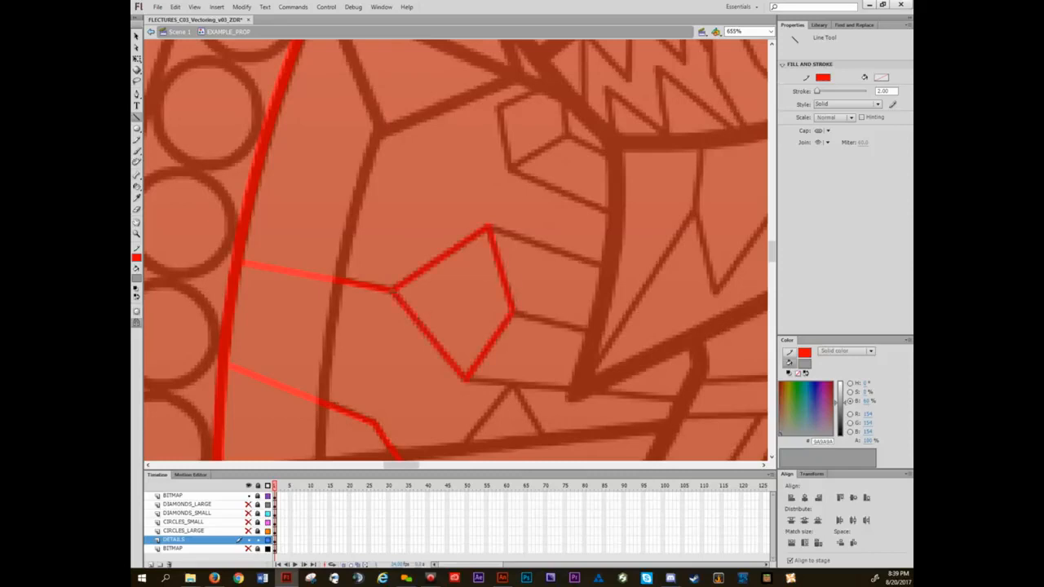
# - Draw the three long lines from the gem's corners along the reference, extending them well beyond the thick outline
pyautogui.moveTo(503, 336); pyautogui.dragTo(333, 275)
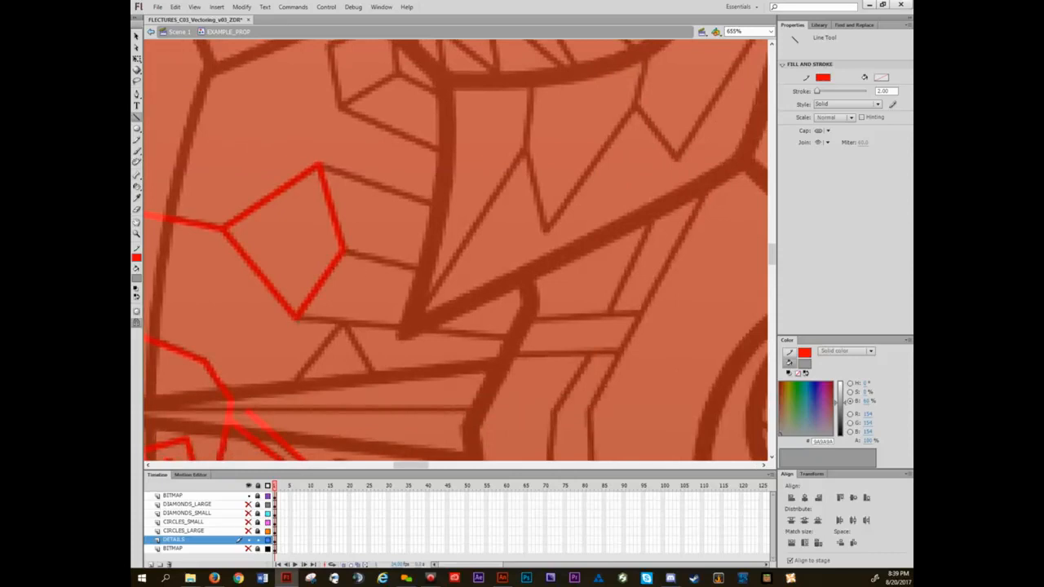
pyautogui.moveTo(550, 336); pyautogui.dragTo(785, 363)
pyautogui.moveTo(653, 338); pyautogui.dragTo(487, 310)
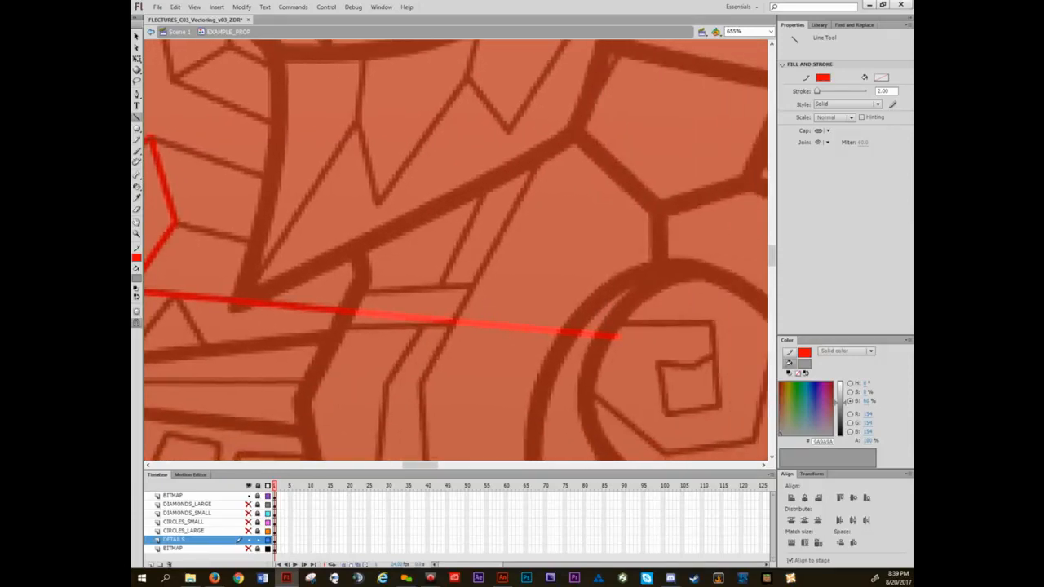
pyautogui.moveTo(367, 189)
pyautogui.mouseDown()
pyautogui.moveTo(583, 268)
pyautogui.moveTo(661, 312)
pyautogui.mouseUp()
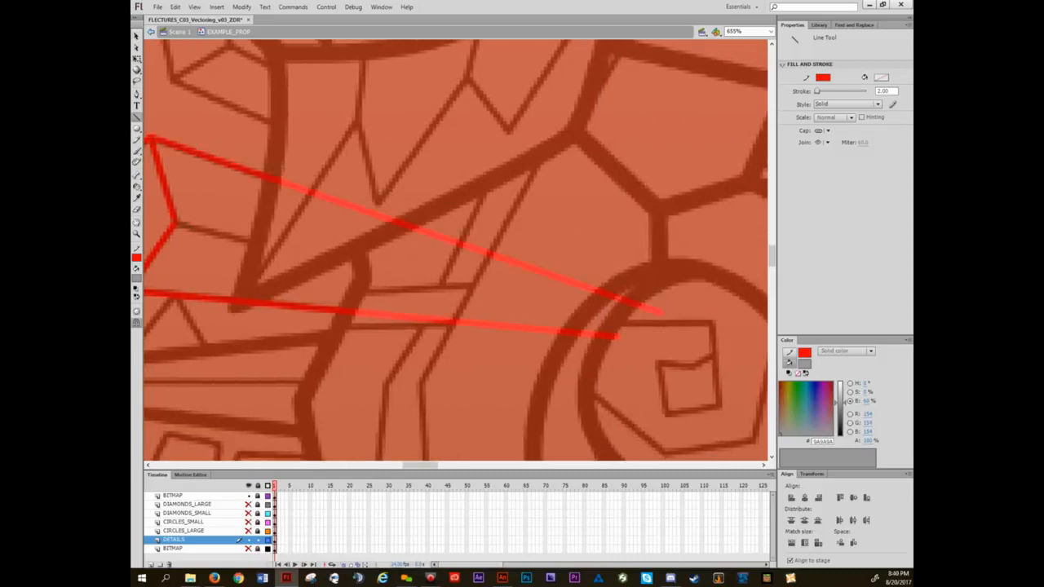
pyautogui.moveTo(175, 222)
pyautogui.mouseDown()
pyautogui.moveTo(524, 292)
pyautogui.moveTo(606, 329)
pyautogui.mouseUp()
# - Draw a vertical cutting line across the three extended gem lines and delete the ends that overshoot it
pyautogui.scroll(-4, 510, 330)
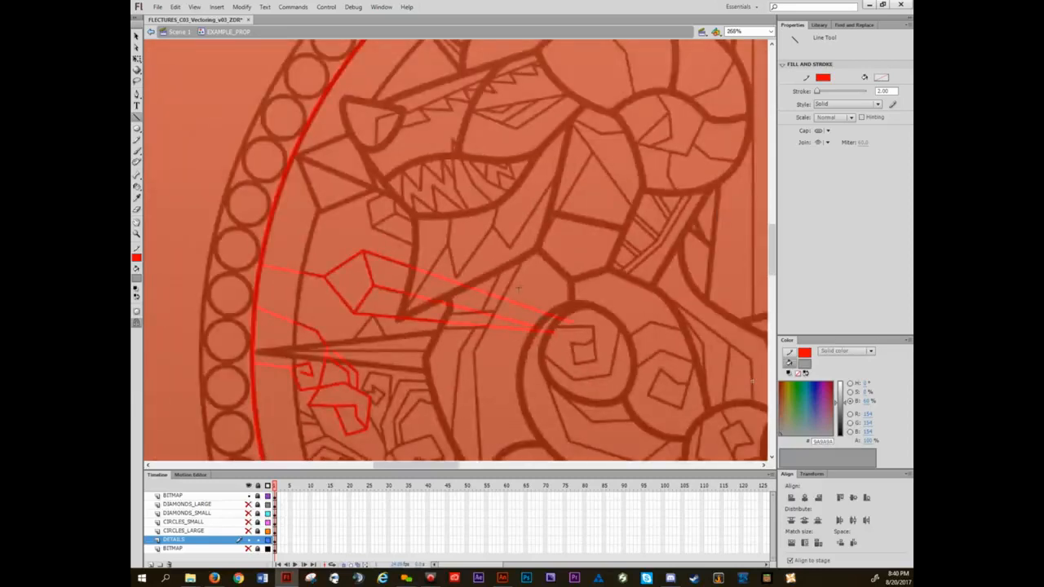
pyautogui.moveTo(520, 285); pyautogui.dragTo(518, 344)
pyautogui.press('v')
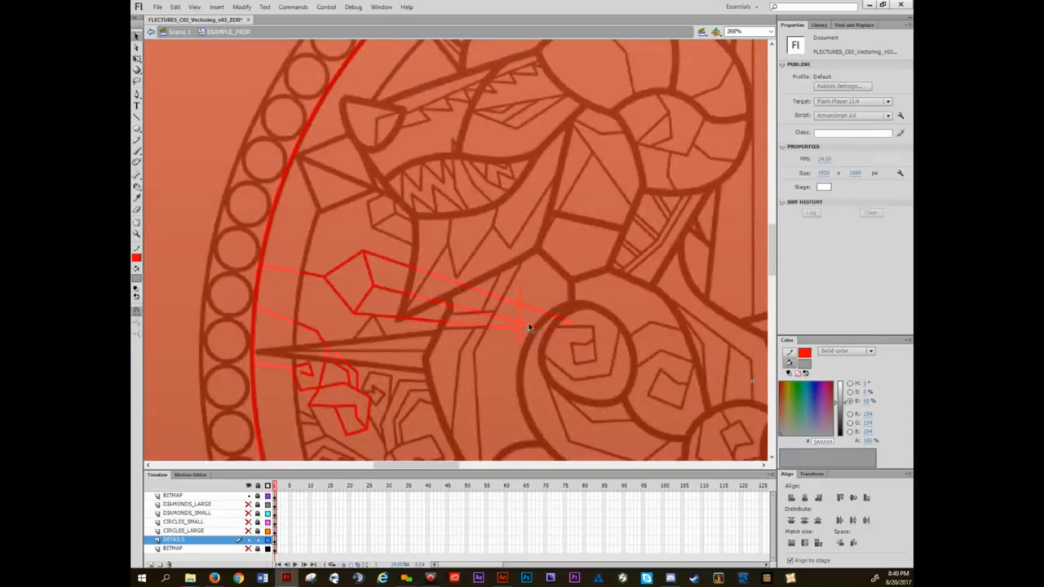
pyautogui.click(529, 325)
pyautogui.press('Delete')
pyautogui.click(532, 309)
pyautogui.press('Delete')
pyautogui.click(520, 294)
pyautogui.press('Delete')
pyautogui.click(520, 338)
pyautogui.press('Delete')
# - Trace both sides of the small peak under the gem's bottom line, extending them down across the thick spike
pyautogui.moveTo(408, 344); pyautogui.dragTo(431, 306)
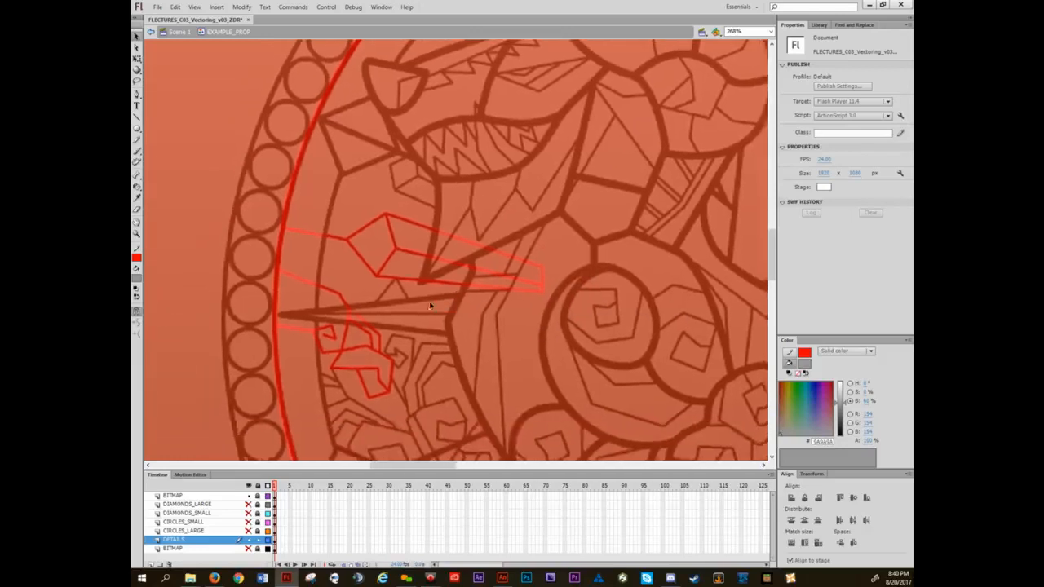
pyautogui.scroll(5, 431, 305)
pyautogui.press('n')
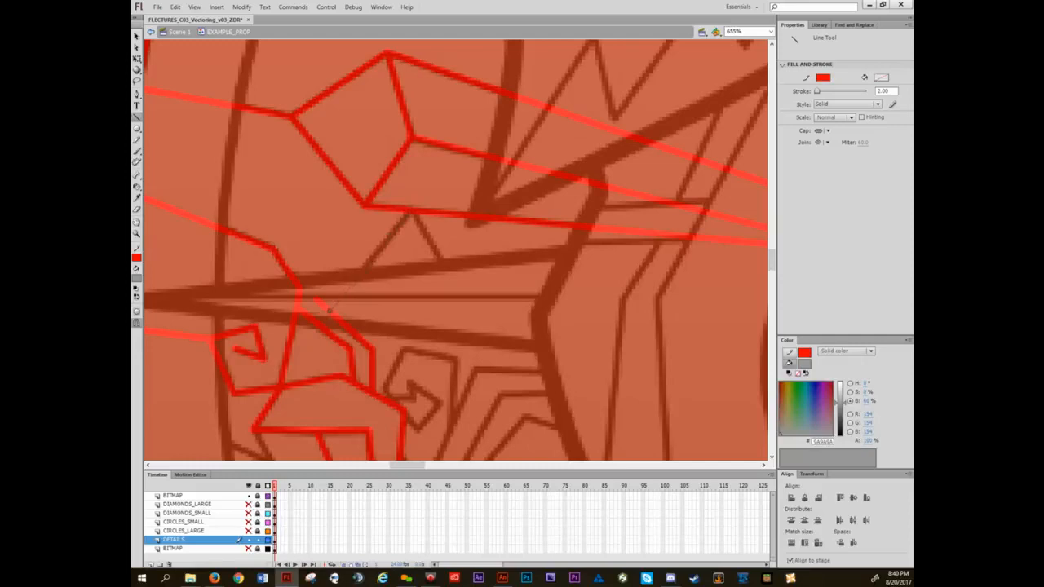
pyautogui.moveTo(329, 310); pyautogui.dragTo(319, 305)
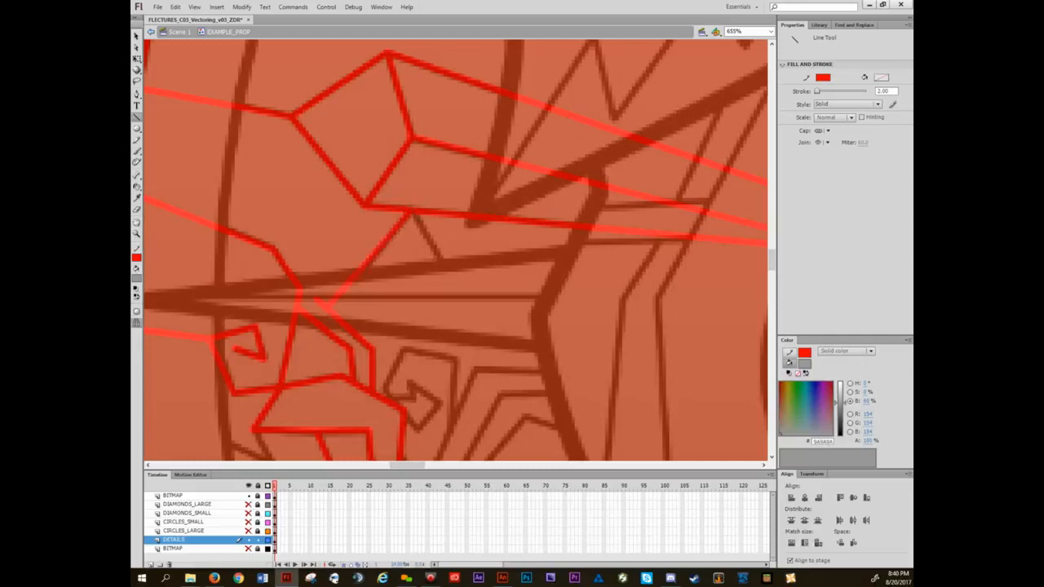
pyautogui.moveTo(476, 324); pyautogui.dragTo(474, 317)
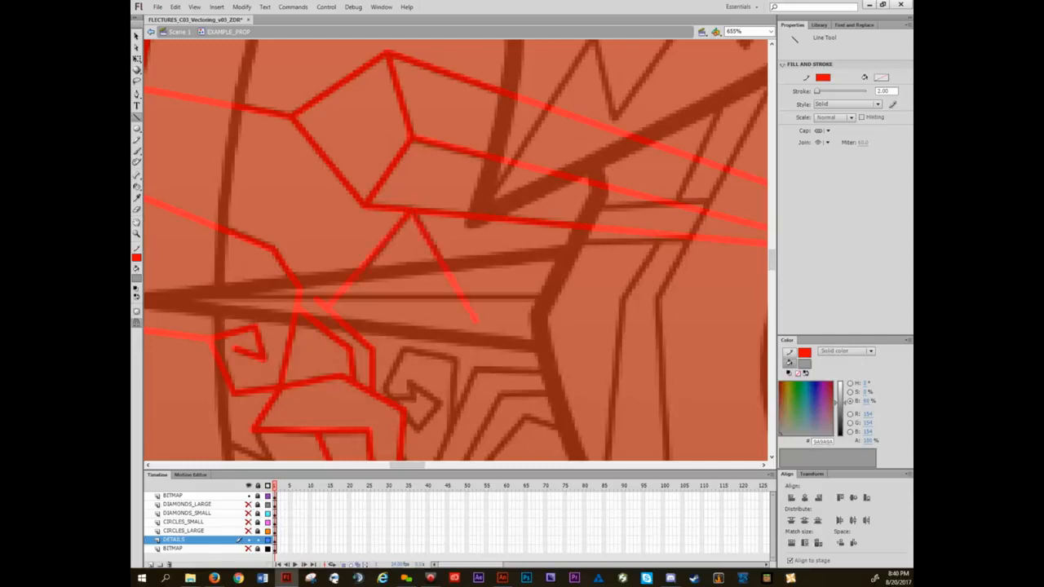
# - Trace the hooked spiral beside the hood and the angular curl with the notched inner box below it
pyautogui.scroll(-3, 514, 222)
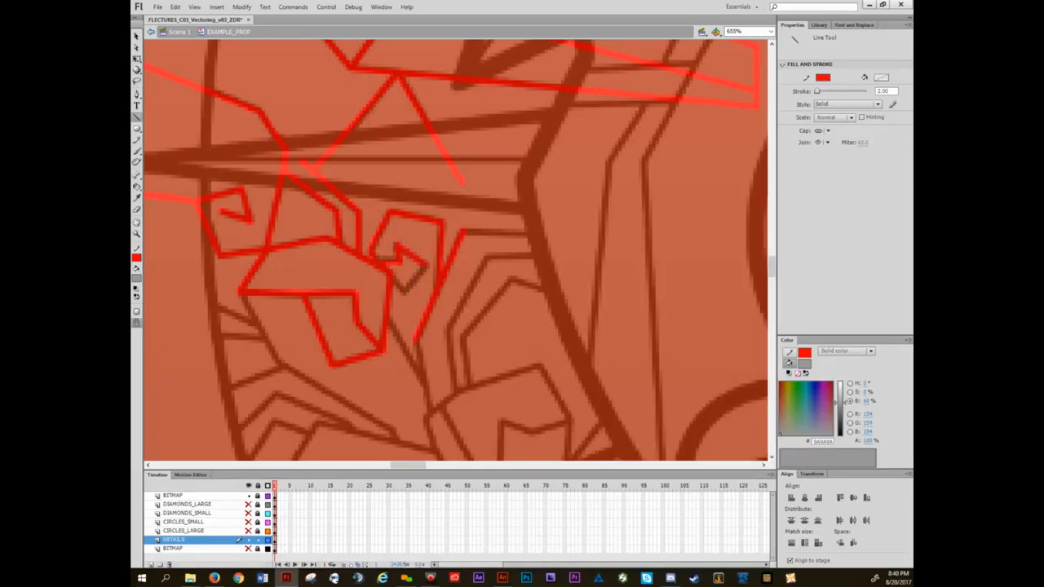
pyautogui.scroll(-3, 420, 330)
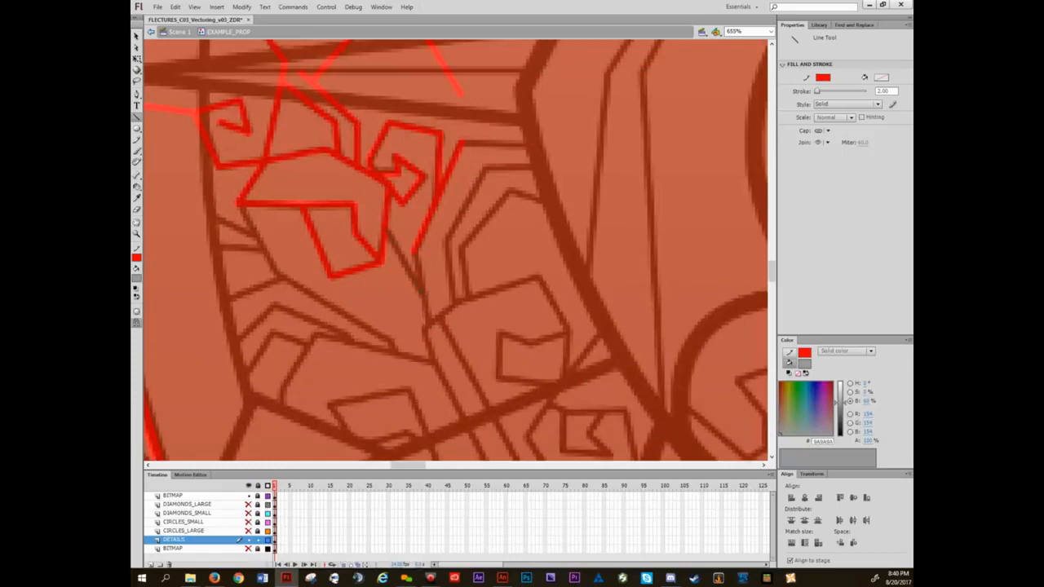
pyautogui.scroll(-2, 422, 291)
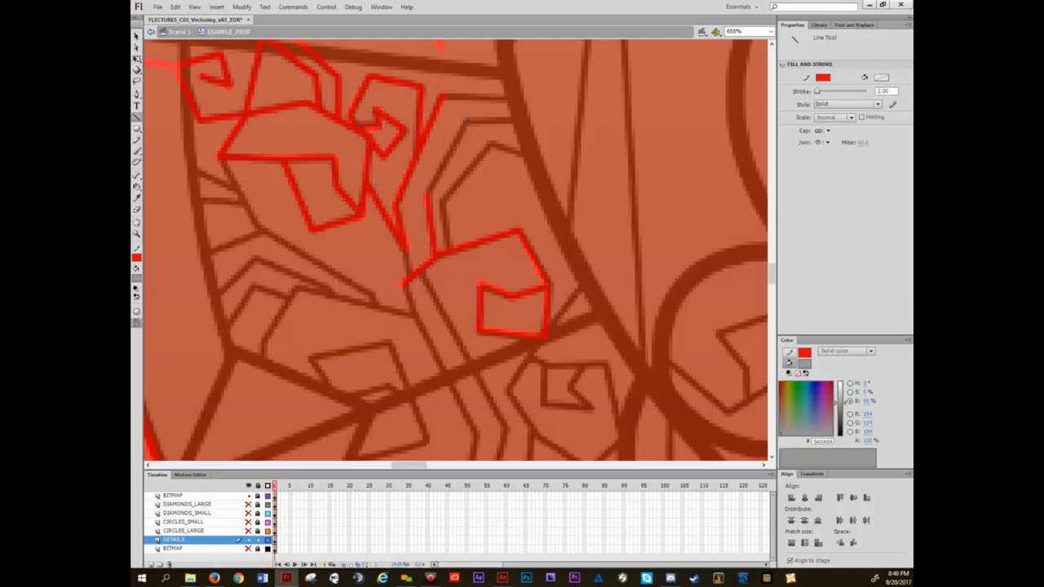
# - Trace the nested bent lines above the notched curl, extending their upper ends past the thick body outline
pyautogui.moveTo(468, 121); pyautogui.dragTo(466, 120)
pyautogui.moveTo(466, 120); pyautogui.dragTo(755, 120)
pyautogui.moveTo(672, 171); pyautogui.dragTo(370, 251)
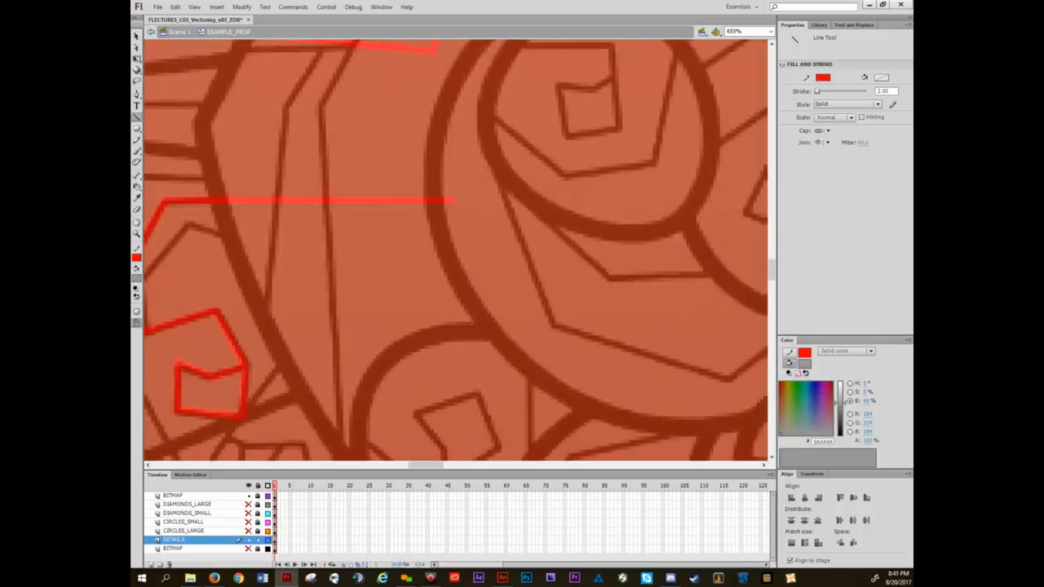
pyautogui.moveTo(180, 178)
pyautogui.mouseDown()
pyautogui.moveTo(294, 221)
pyautogui.moveTo(566, 203)
pyautogui.moveTo(592, 221)
pyautogui.moveTo(584, 226)
pyautogui.mouseUp()
pyautogui.moveTo(453, 274); pyautogui.dragTo(521, 156)
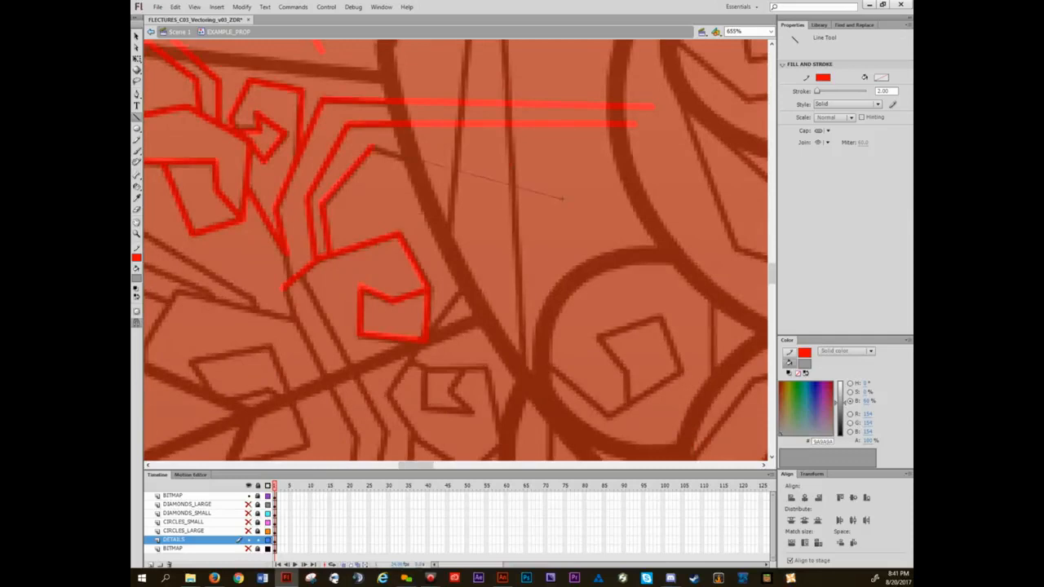
pyautogui.moveTo(561, 198); pyautogui.dragTo(589, 214)
# - Trace the next angular curl below with its inner notched box, extending its outer edges past the thick outlines
pyautogui.moveTo(355, 256); pyautogui.dragTo(406, 190)
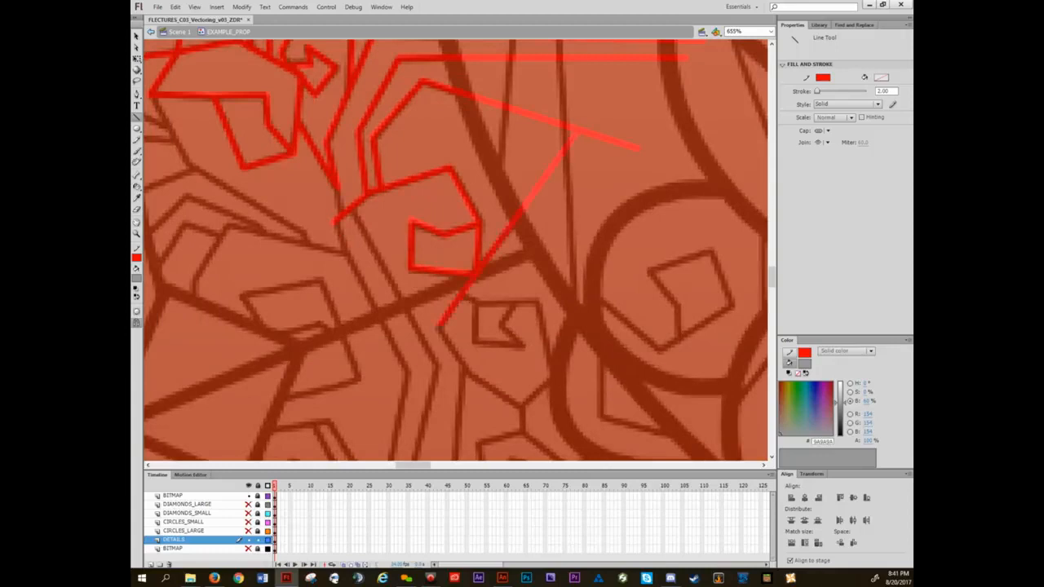
pyautogui.moveTo(442, 332); pyautogui.dragTo(412, 278)
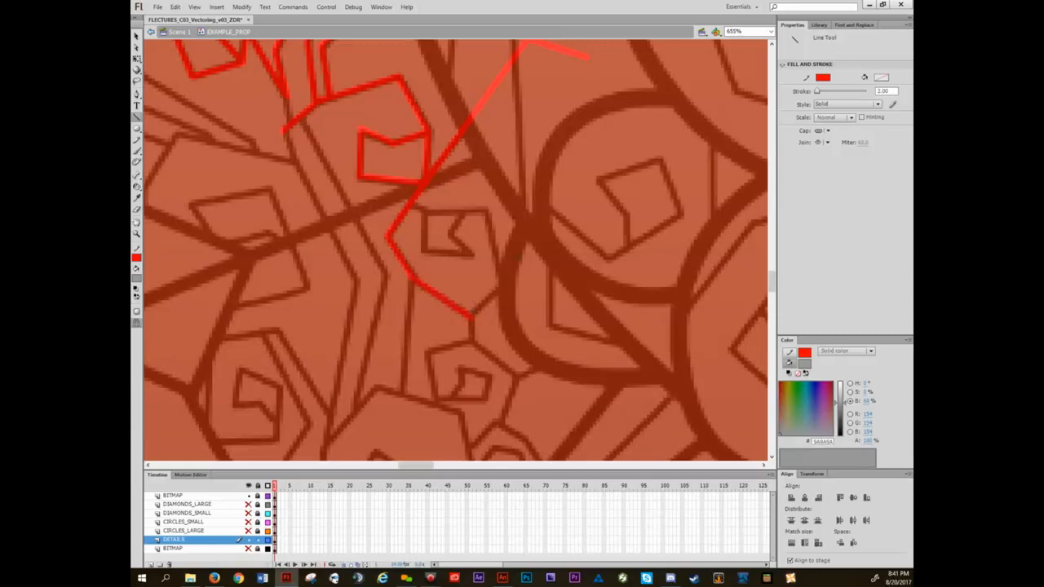
pyautogui.moveTo(530, 169); pyautogui.dragTo(477, 206)
pyautogui.press('v')
pyautogui.moveTo(467, 312); pyautogui.dragTo(656, 122)
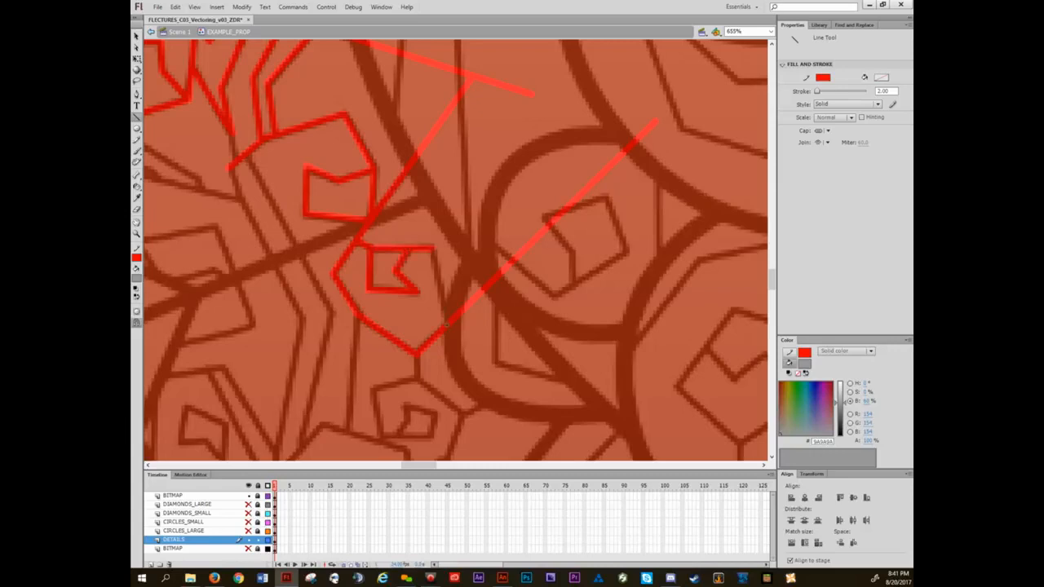
# - Inspect the anchor points of the lower curl and the corner where it joins the notched box above
pyautogui.keyDown('ctrl'); pyautogui.click(395, 286); pyautogui.keyUp('ctrl')
pyautogui.keyDown('ctrl'); pyautogui.click(395, 286); pyautogui.keyUp('ctrl')
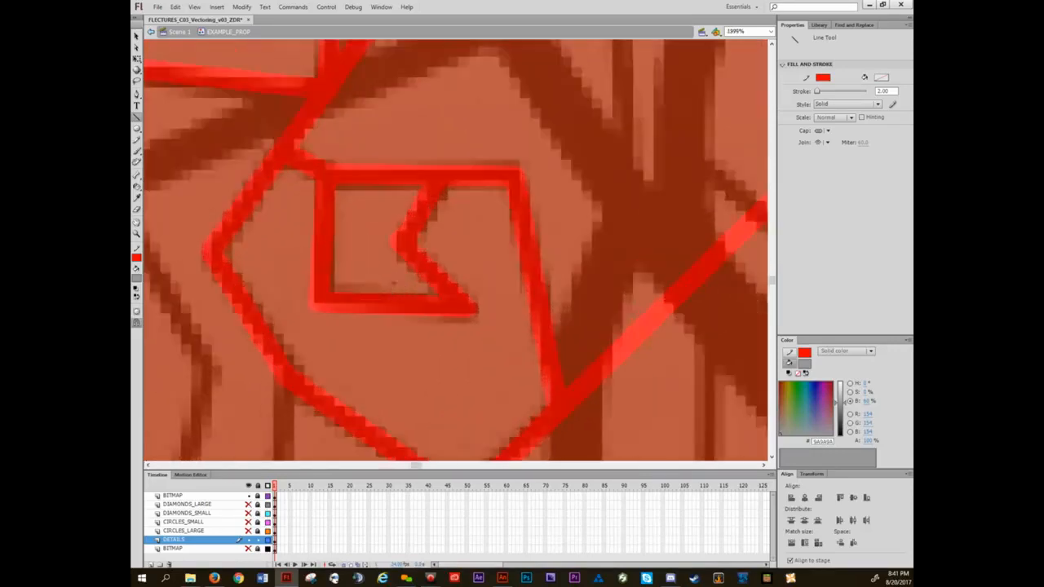
pyautogui.press('a')
pyautogui.click(427, 267)
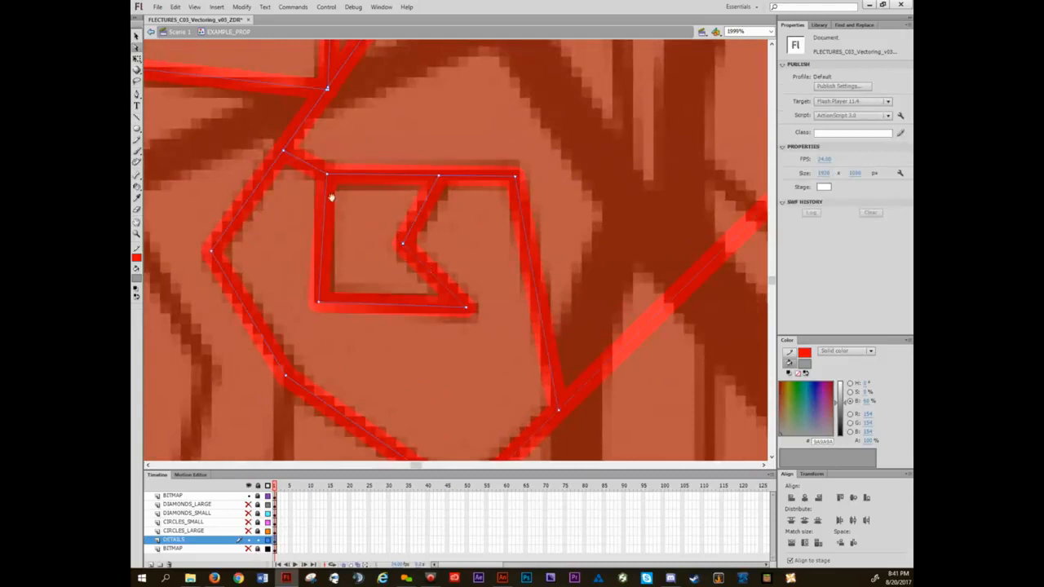
pyautogui.moveTo(331, 197); pyautogui.dragTo(409, 299)
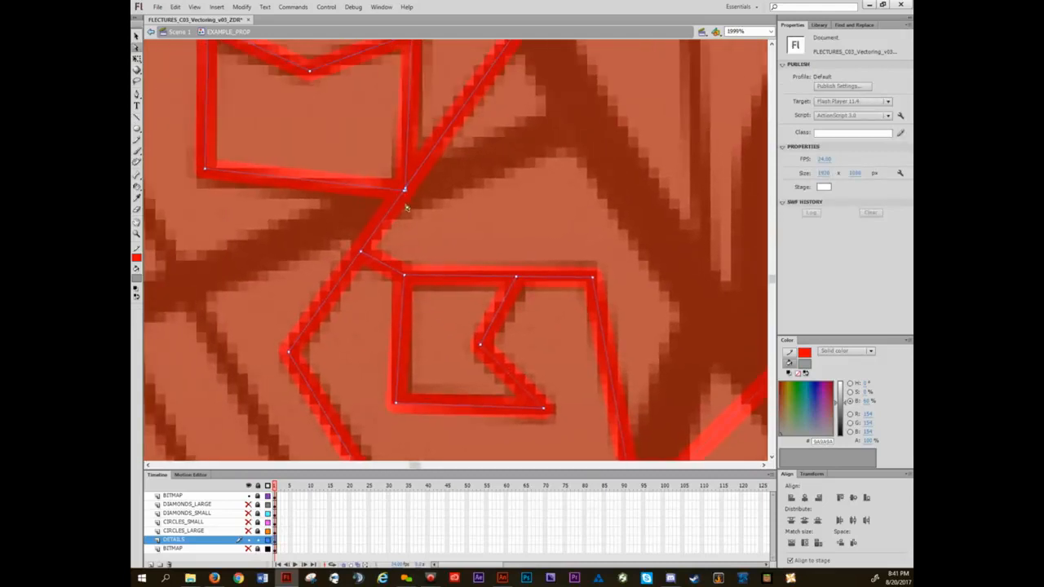
# - Try removing the shared corner point between the two curls and redrawing the upper box's bottom line, undoing the changes
pyautogui.press('Delete')
pyautogui.hotkey('ctrl', 'z')
pyautogui.moveTo(405, 188); pyautogui.dragTo(462, 257)
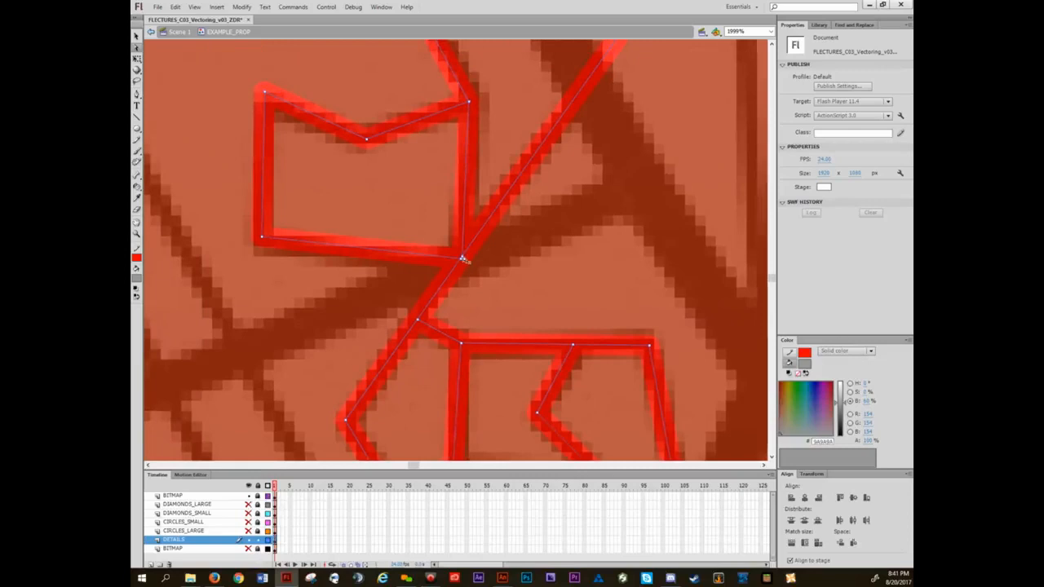
pyautogui.moveTo(461, 256)
pyautogui.mouseDown()
pyautogui.moveTo(482, 226)
pyautogui.moveTo(465, 261)
pyautogui.mouseUp()
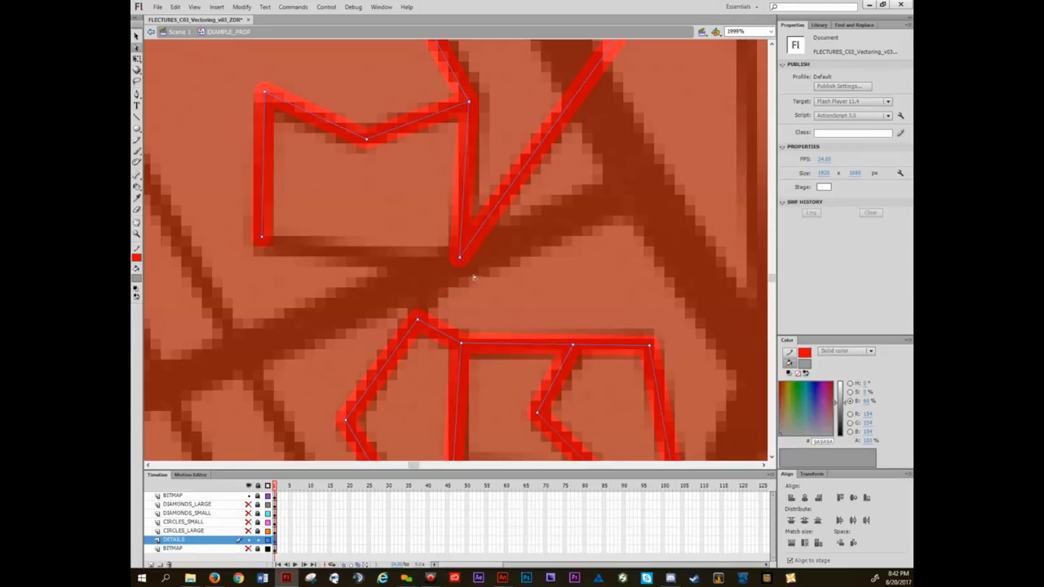
pyautogui.moveTo(444, 280); pyautogui.dragTo(487, 291)
pyautogui.press('n')
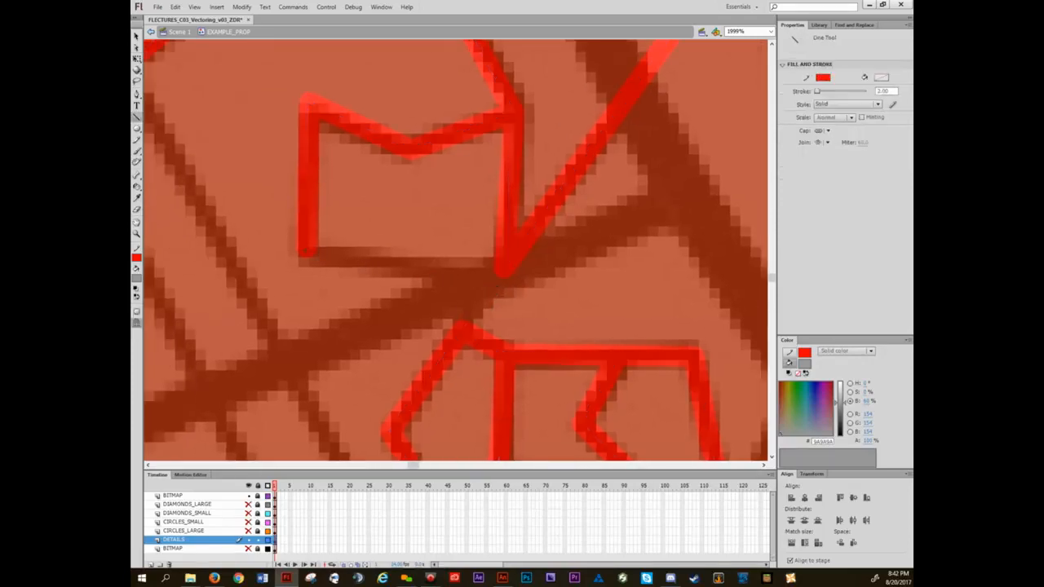
pyautogui.moveTo(308, 246); pyautogui.dragTo(477, 272)
pyautogui.hotkey('ctrl', 'z')
# - Display the anchor points of the connected curl strokes and review how the traced lines join across the area
pyautogui.scroll(-2, 447, 295)
pyautogui.scroll(-5, 447, 296)
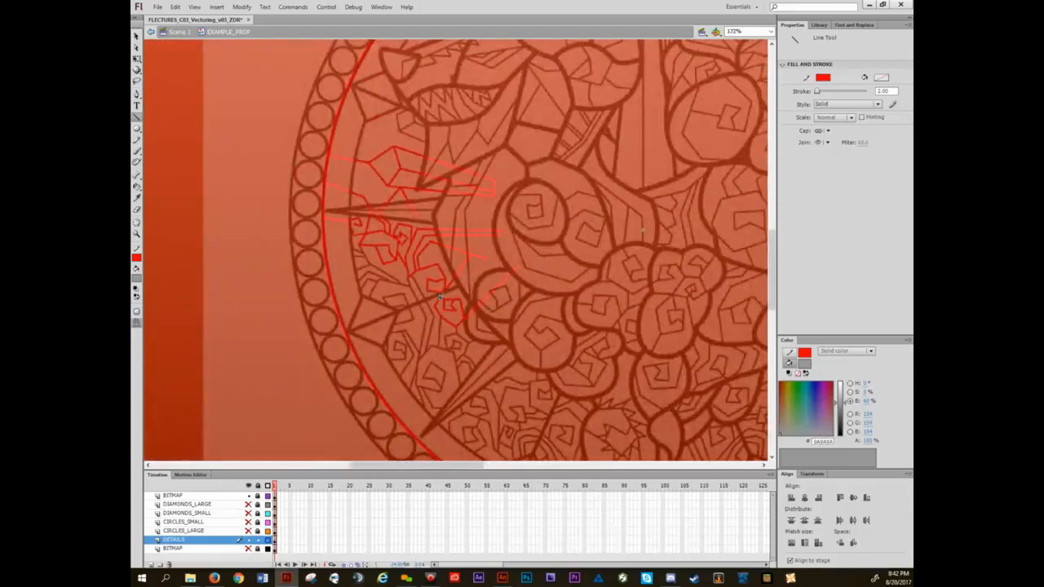
pyautogui.scroll(5, 430, 295)
pyautogui.press('a')
pyautogui.click(421, 282)
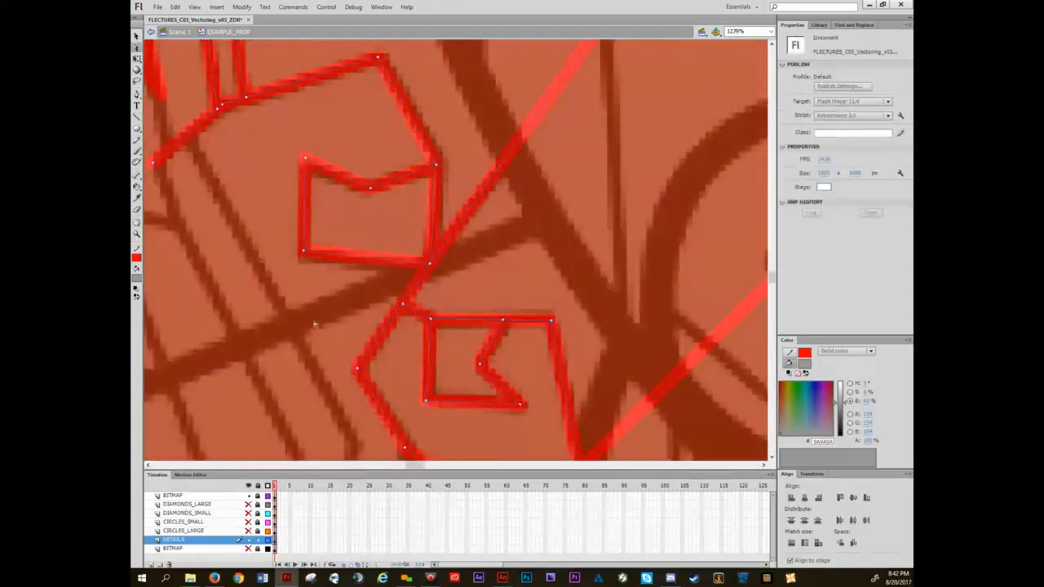
pyautogui.moveTo(419, 228); pyautogui.dragTo(613, 329)
pyautogui.scroll(-3, 494, 288)
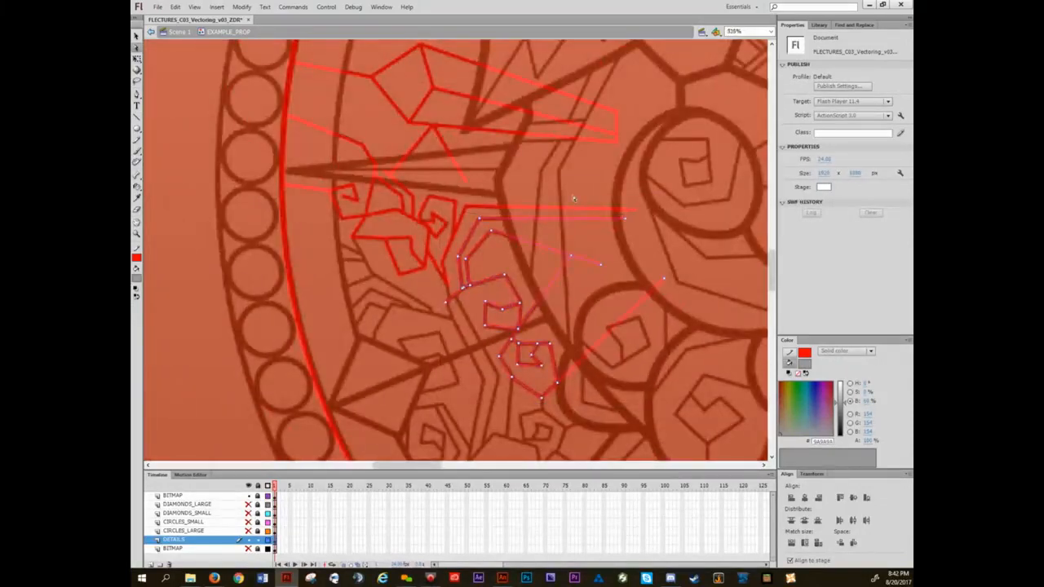
# - Trace the lines running from beside the notched curl out to the ring and delete the stray segment near the curl's lower tip
pyautogui.press('n')
pyautogui.moveTo(371, 267); pyautogui.dragTo(365, 253)
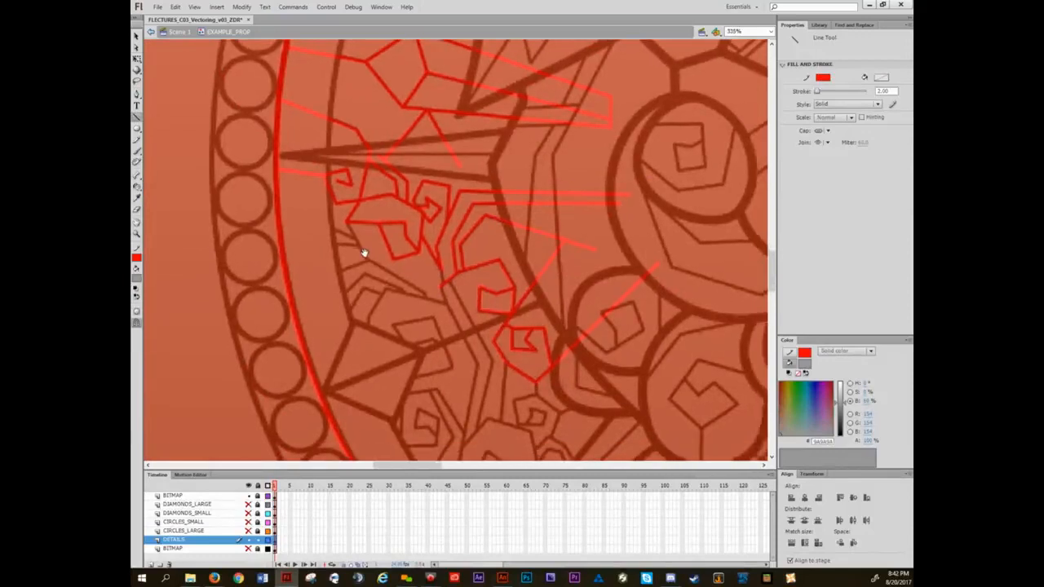
pyautogui.scroll(-2, 364, 253)
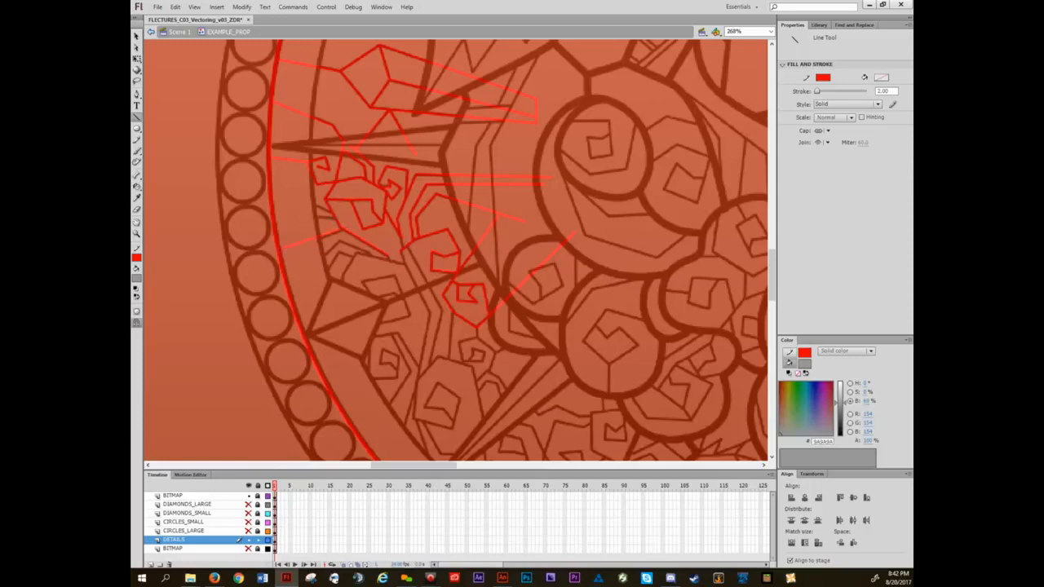
pyautogui.moveTo(332, 218); pyautogui.dragTo(314, 219)
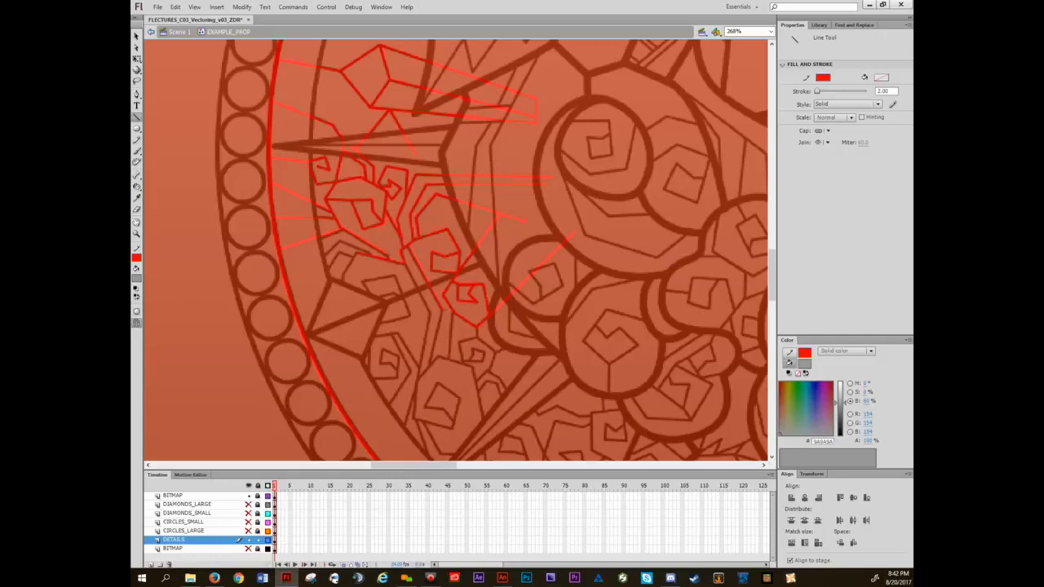
pyautogui.press('v')
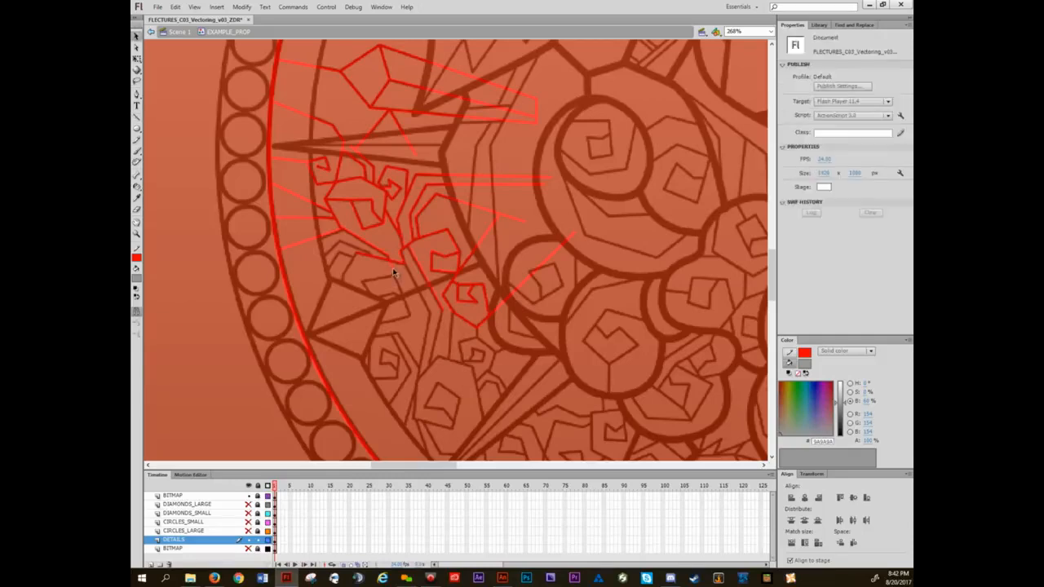
pyautogui.click(395, 263)
pyautogui.press('Delete')
# - Trace the nested bent lines below the curl, extending their outer ends under the thick outlines toward the ring
pyautogui.press('n')
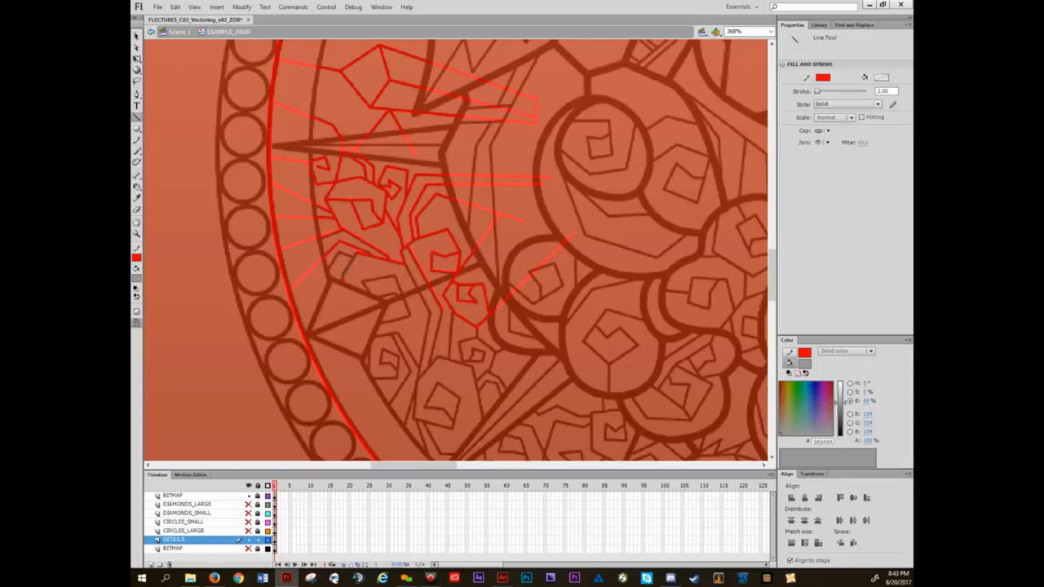
pyautogui.moveTo(343, 297); pyautogui.dragTo(340, 406)
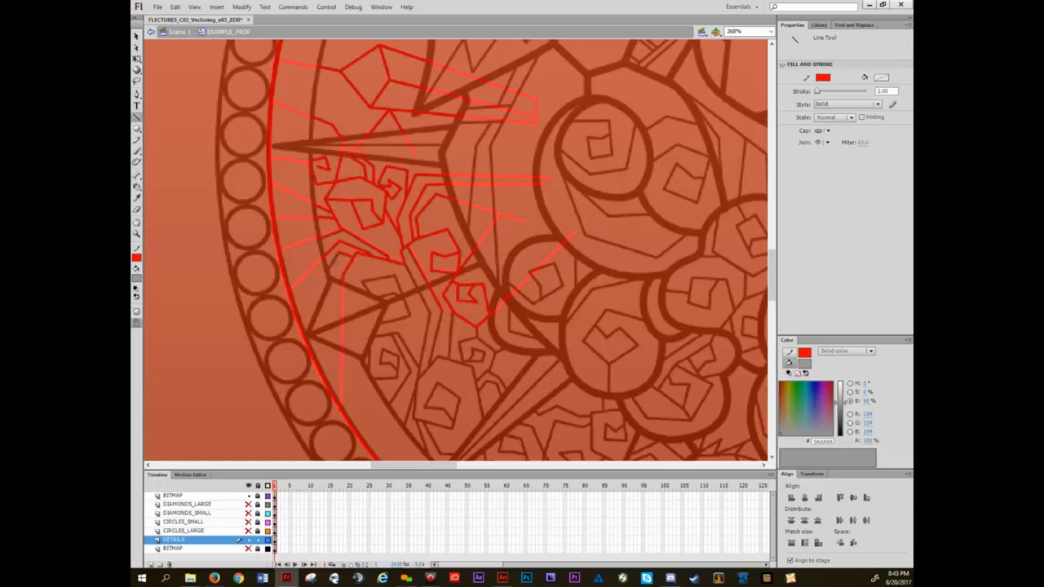
pyautogui.moveTo(337, 254); pyautogui.dragTo(297, 322)
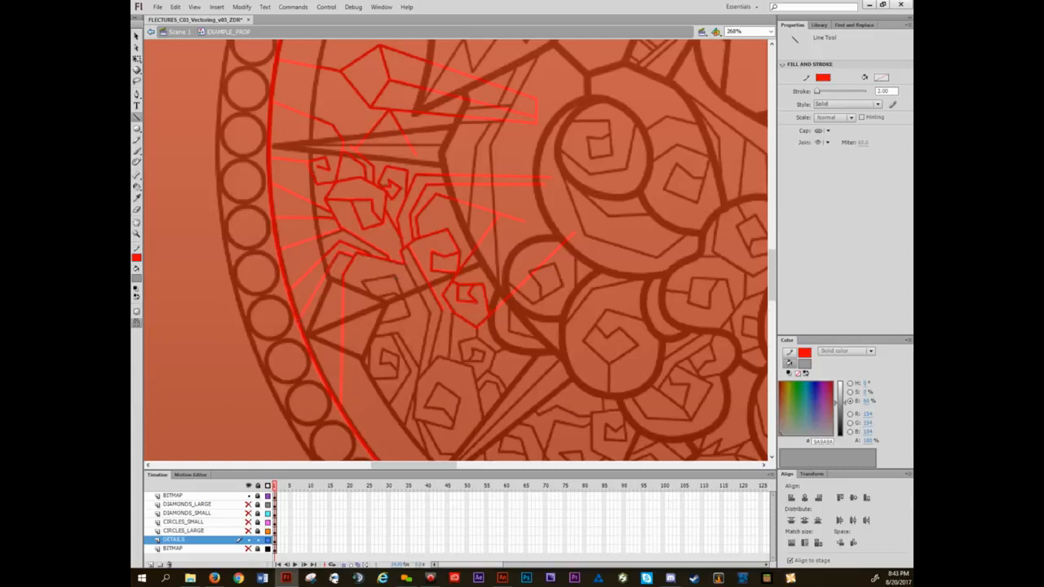
# - Trace the lower notched curl, the square spiral beneath it and the adjoining stem lines, running their outer ends to the ring
pyautogui.moveTo(398, 303); pyautogui.dragTo(423, 271)
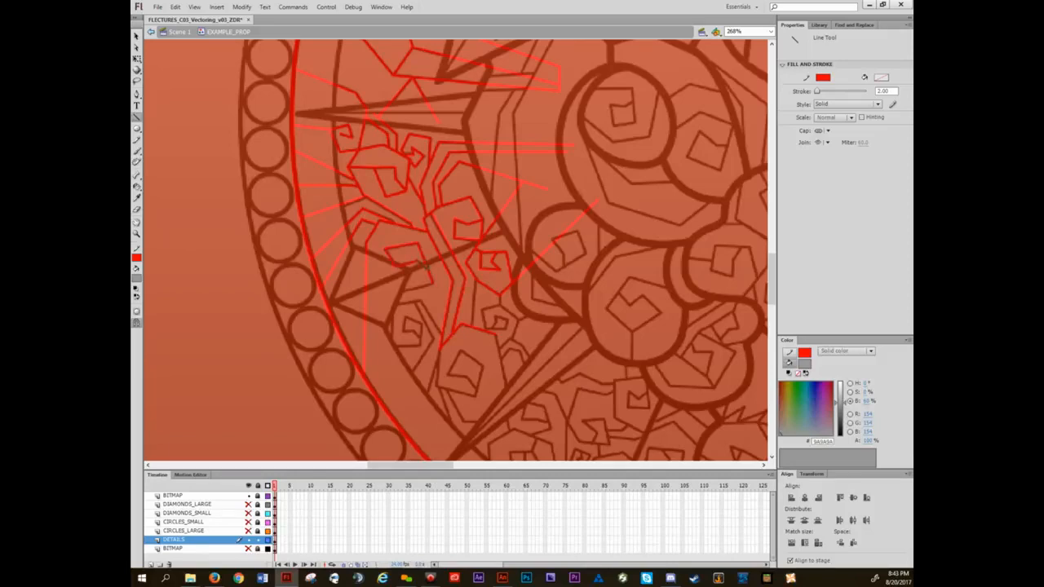
pyautogui.moveTo(415, 287)
pyautogui.mouseDown()
pyautogui.moveTo(364, 300)
pyautogui.moveTo(419, 279)
pyautogui.mouseUp()
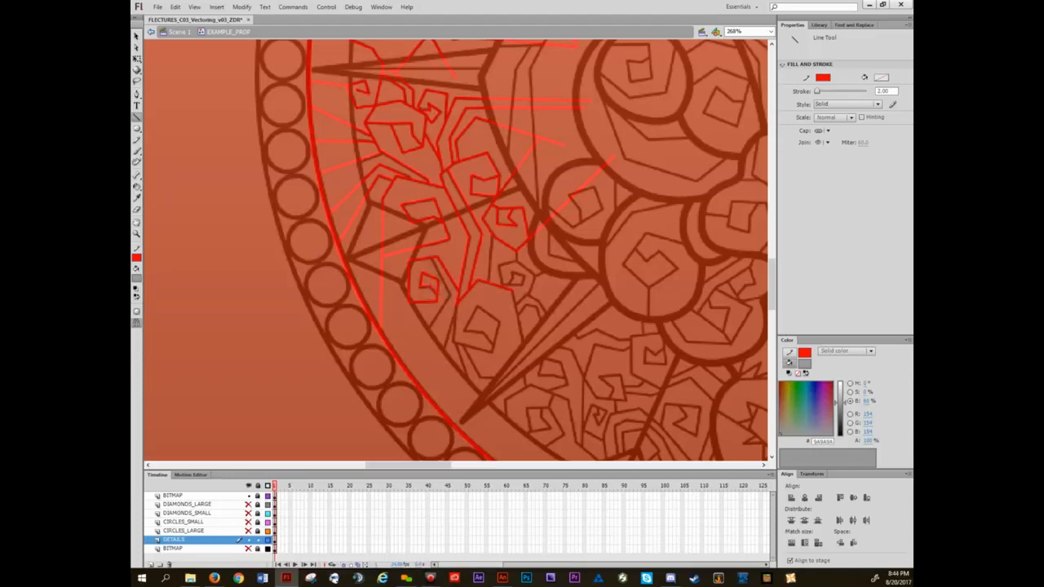
pyautogui.moveTo(408, 347); pyautogui.dragTo(402, 364)
pyautogui.moveTo(454, 305)
pyautogui.mouseDown()
pyautogui.moveTo(425, 399)
pyautogui.moveTo(428, 380)
pyautogui.mouseUp()
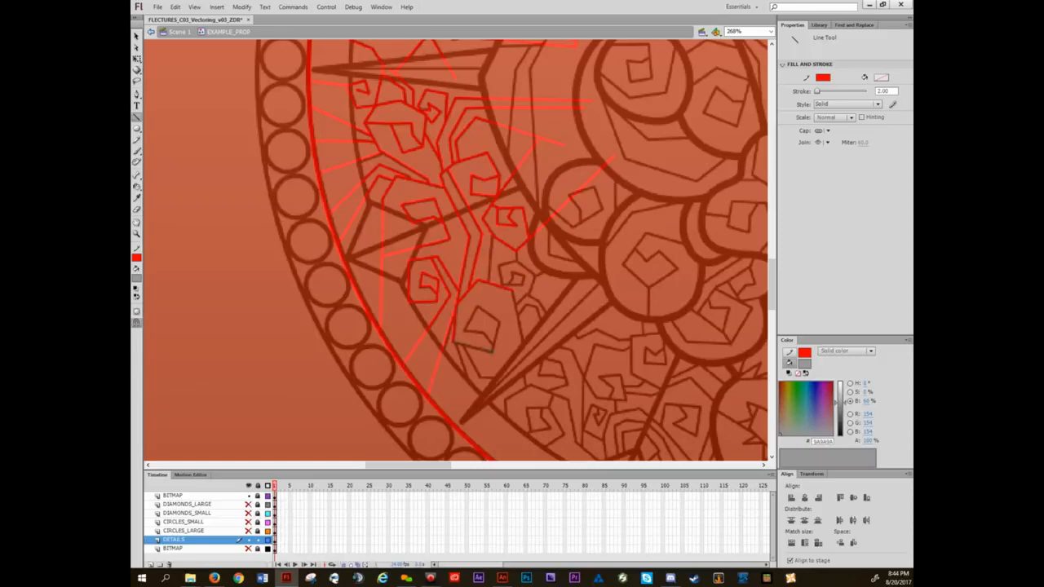
# - Trace the large faceted shape at the bottom of the section with its inner notched box, extending its edges across the spike
pyautogui.moveTo(495, 342); pyautogui.dragTo(499, 321)
pyautogui.scroll(-3, 487, 282)
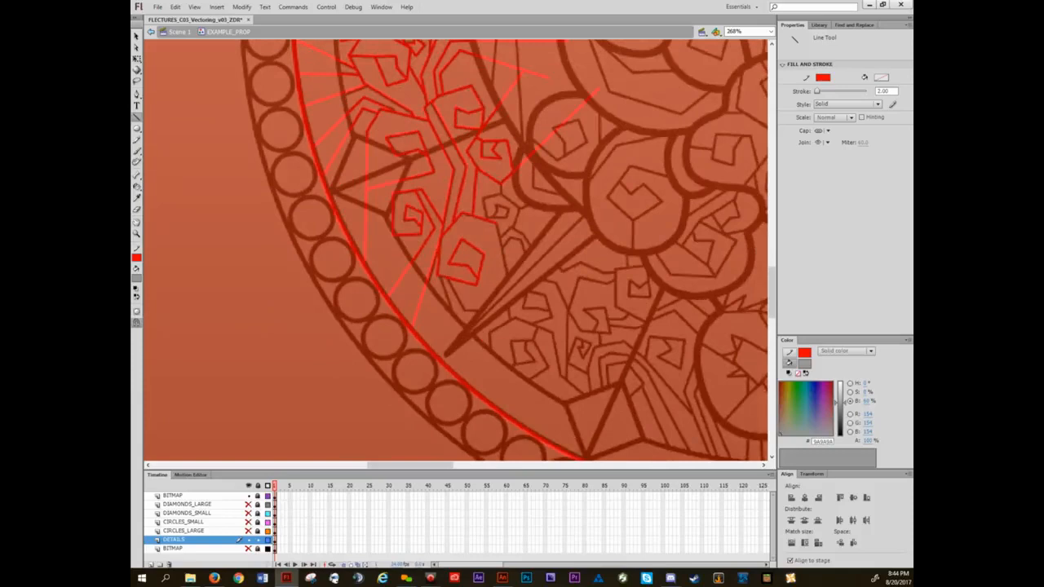
pyautogui.moveTo(441, 277); pyautogui.dragTo(479, 388)
pyautogui.moveTo(486, 217); pyautogui.dragTo(428, 337)
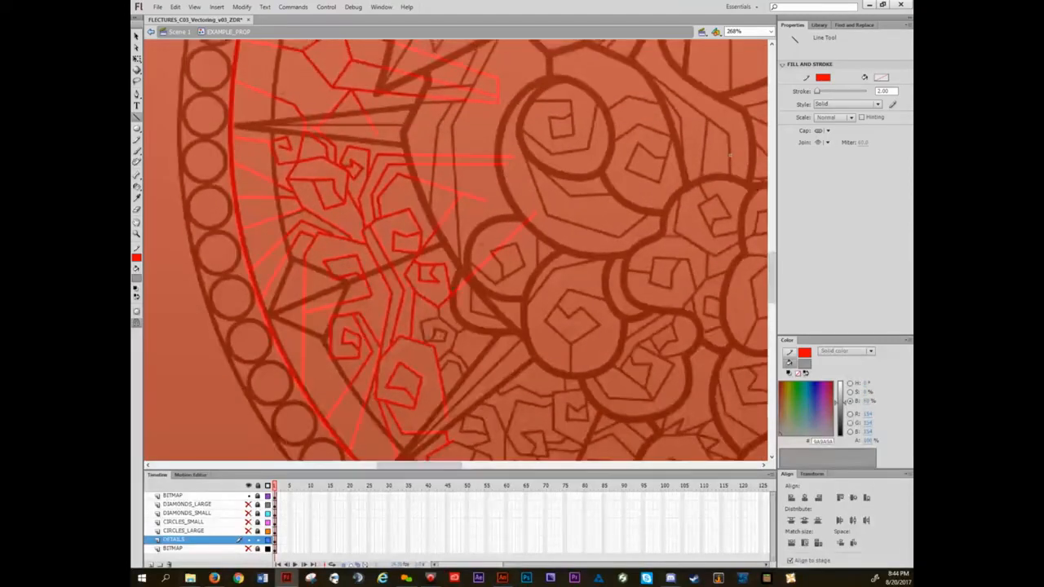
# - Review the traced section against the whole medallion and the neighbouring untraced details along its lower edge
pyautogui.hotkey('ctrl', '-')
pyautogui.moveTo(545, 199); pyautogui.dragTo(468, 202)
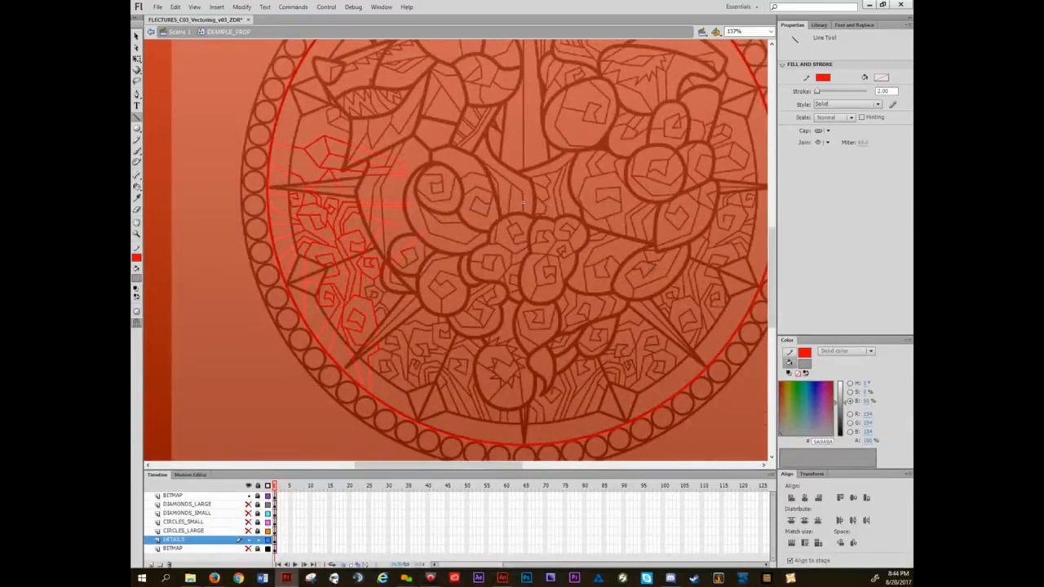
pyautogui.moveTo(531, 147); pyautogui.dragTo(492, 151)
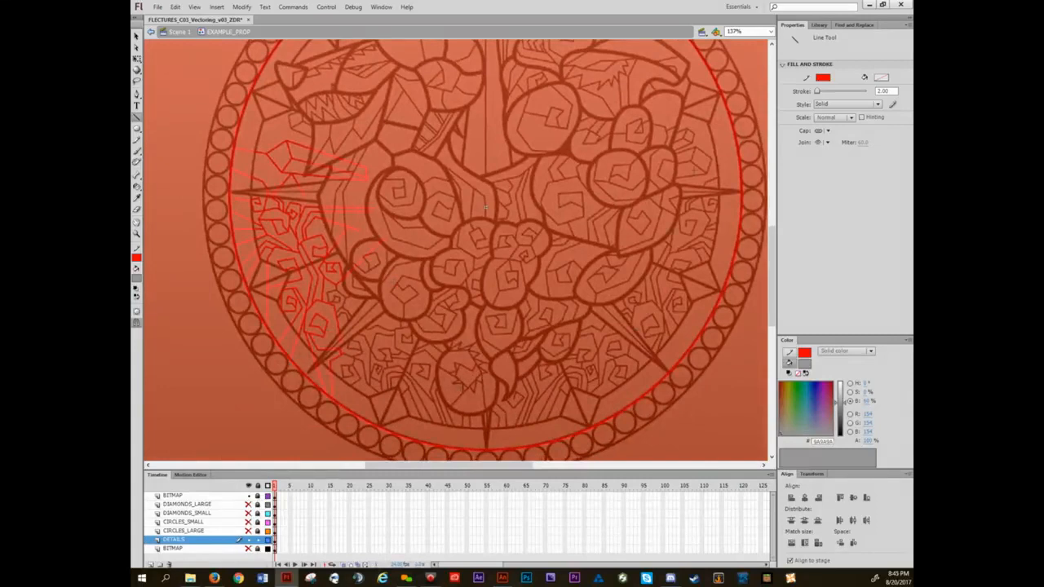
pyautogui.moveTo(484, 207); pyautogui.dragTo(494, 263)
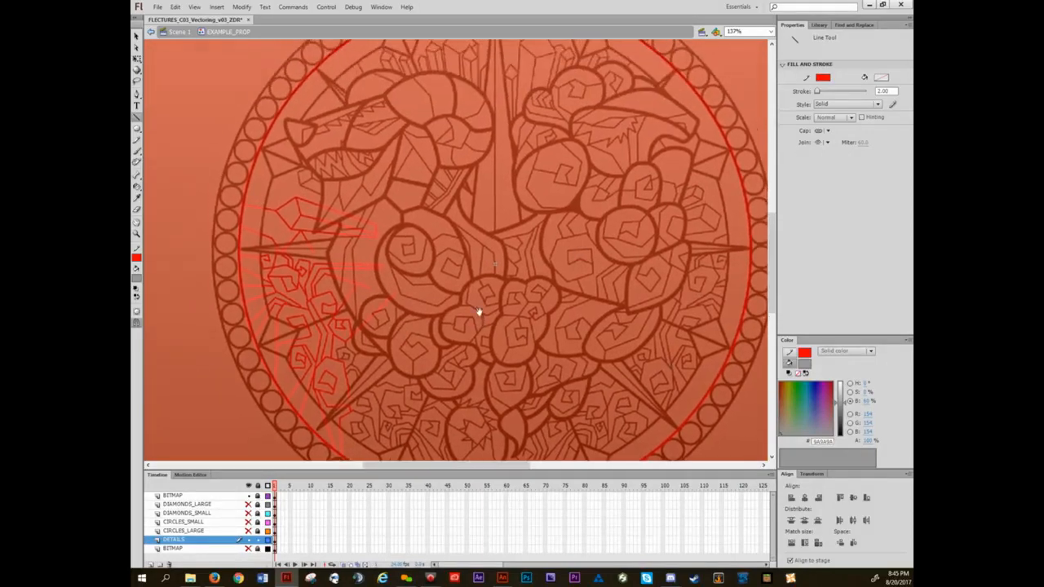
pyautogui.moveTo(438, 373); pyautogui.dragTo(500, 302)
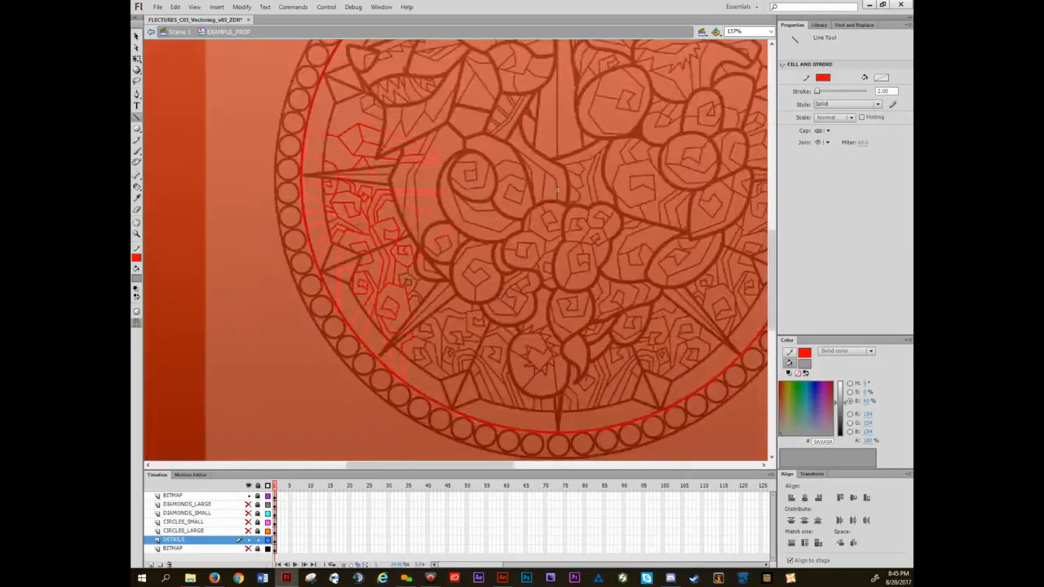
pyautogui.moveTo(245, 354); pyautogui.dragTo(564, 138)
pyautogui.moveTo(502, 401); pyautogui.dragTo(440, 295)
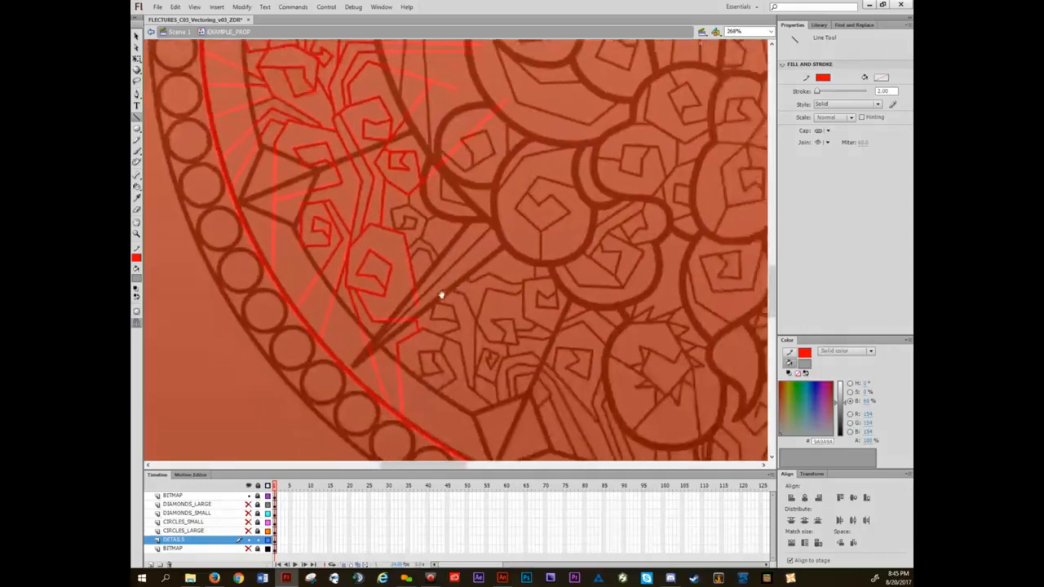
pyautogui.moveTo(574, 392); pyautogui.dragTo(449, 286)
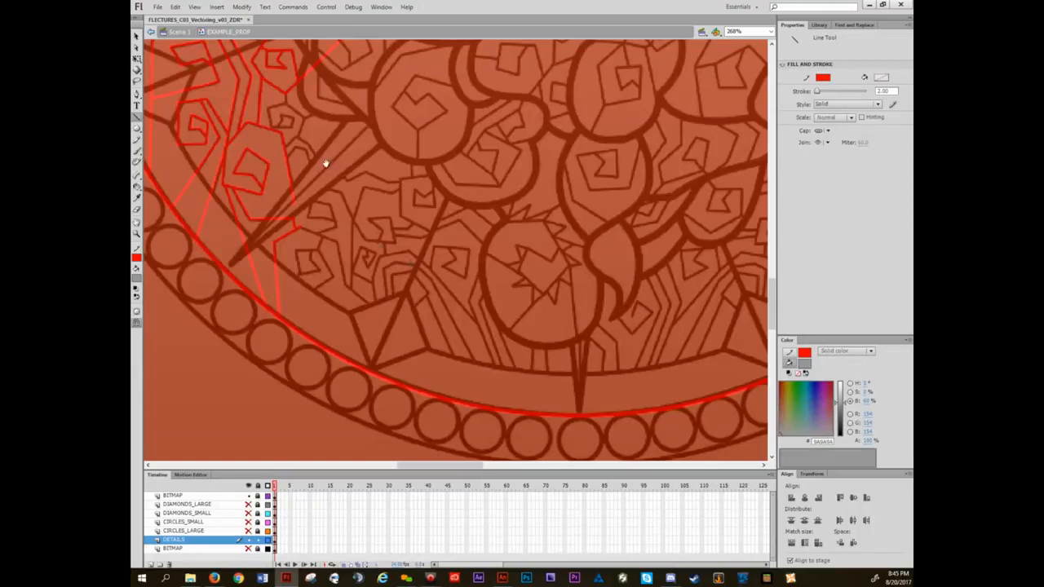
pyautogui.moveTo(328, 164); pyautogui.dragTo(446, 295)
pyautogui.scroll(-4, 445, 296)
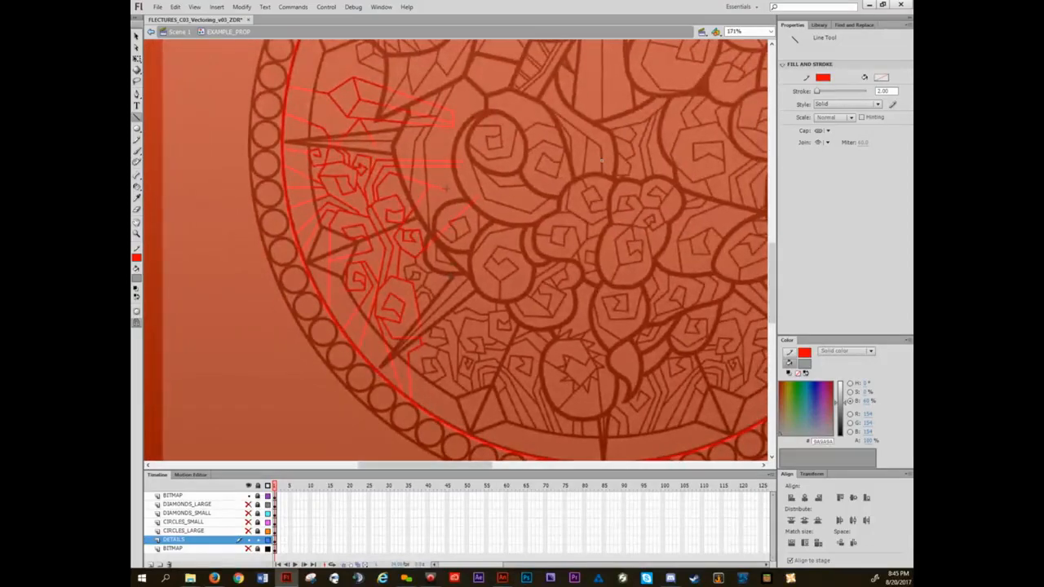
pyautogui.scroll(-3, 499, 238)
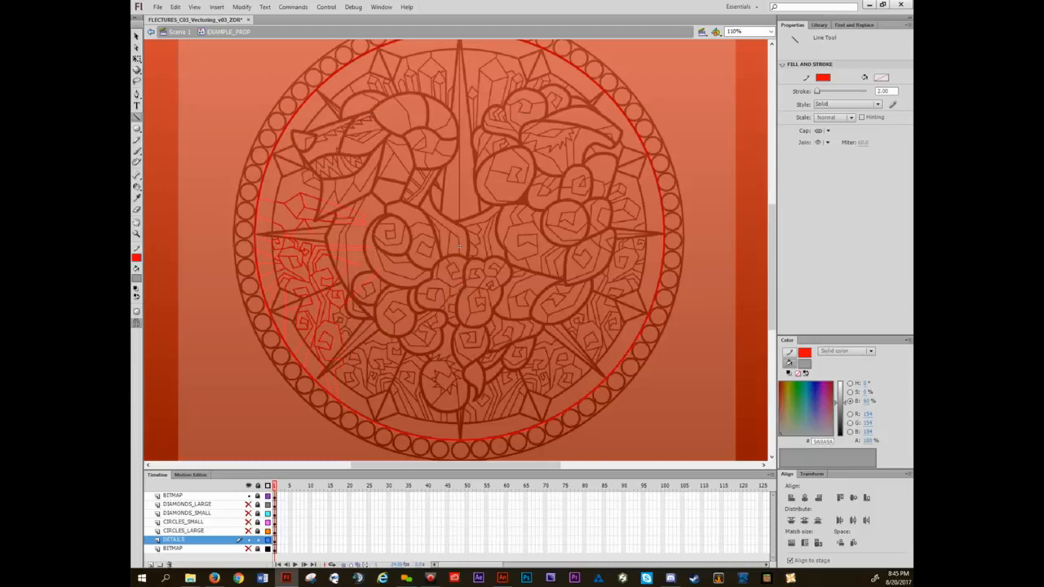
pyautogui.scroll(5, 327, 320)
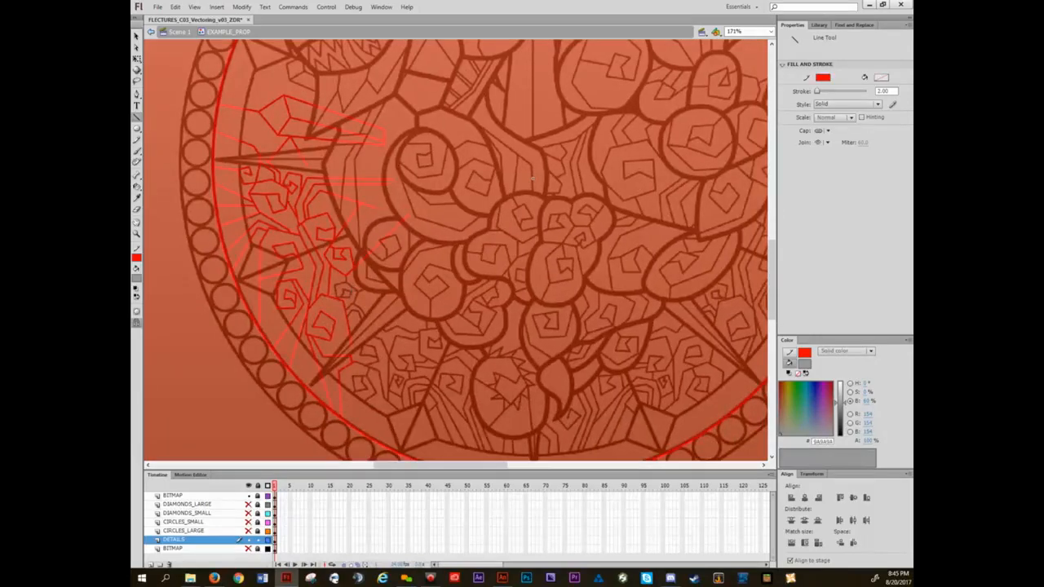
# - Fill the large open area inside the ring with a darker gray, 797979, using the Paint Bucket
pyautogui.press('k')
pyautogui.scroll(-5, 367, 169)
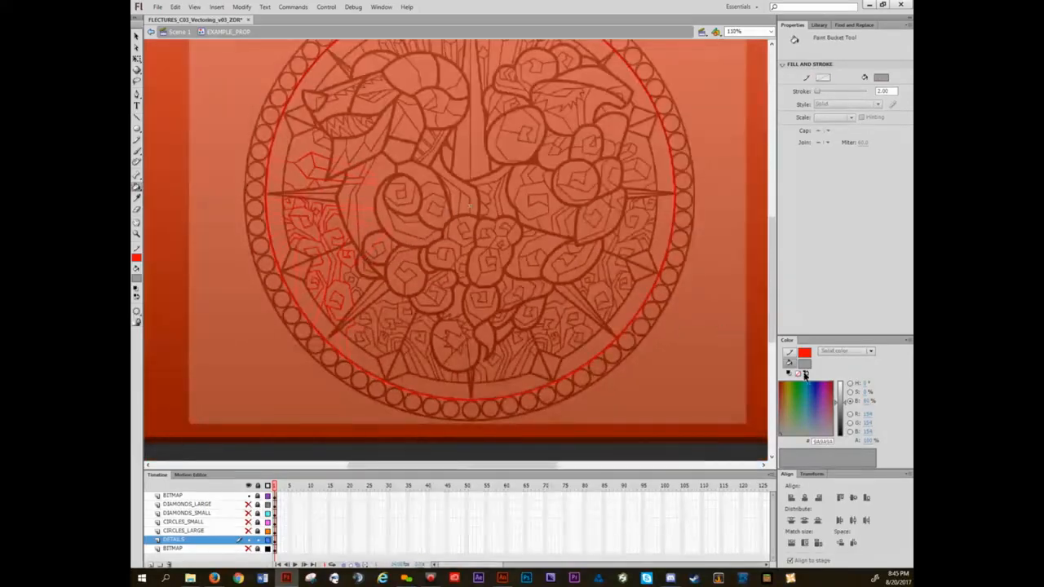
pyautogui.click(840, 418)
pyautogui.click(484, 295)
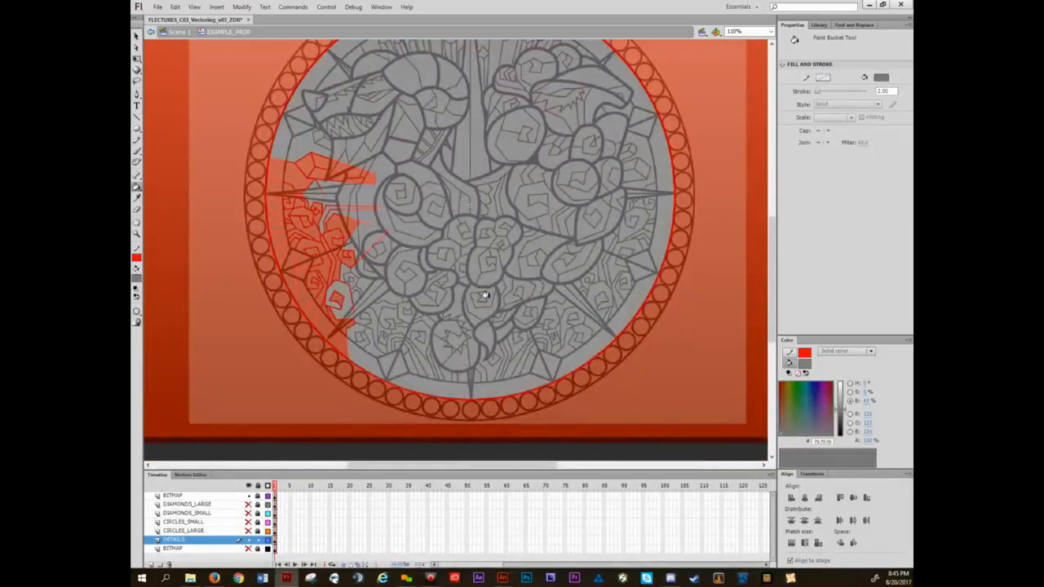
# - Hide the upper BITMAP layer and sample gray #7A7A7A from the filled circle as the fill color
pyautogui.click(249, 495)
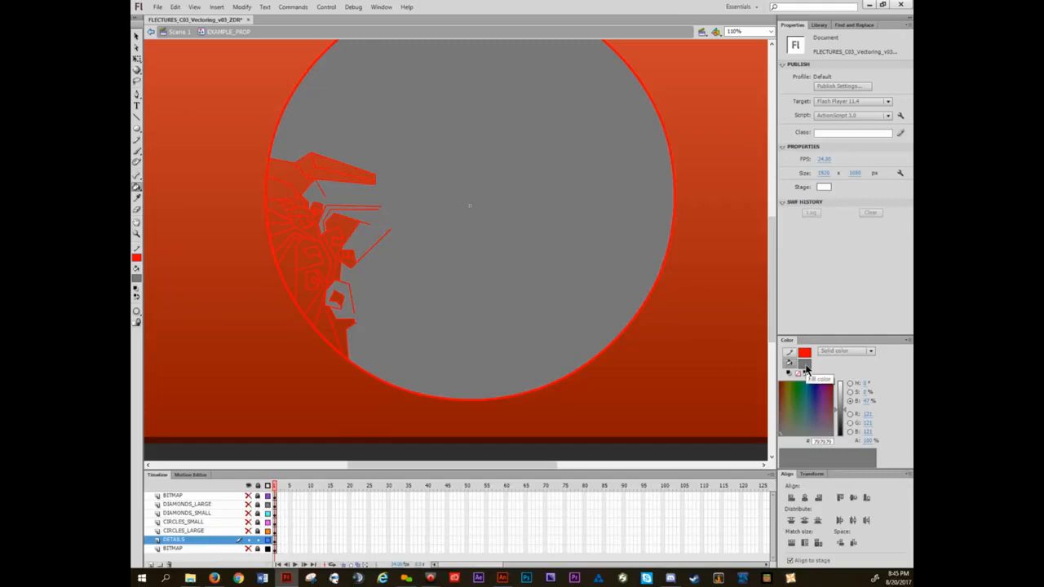
pyautogui.click(804, 365)
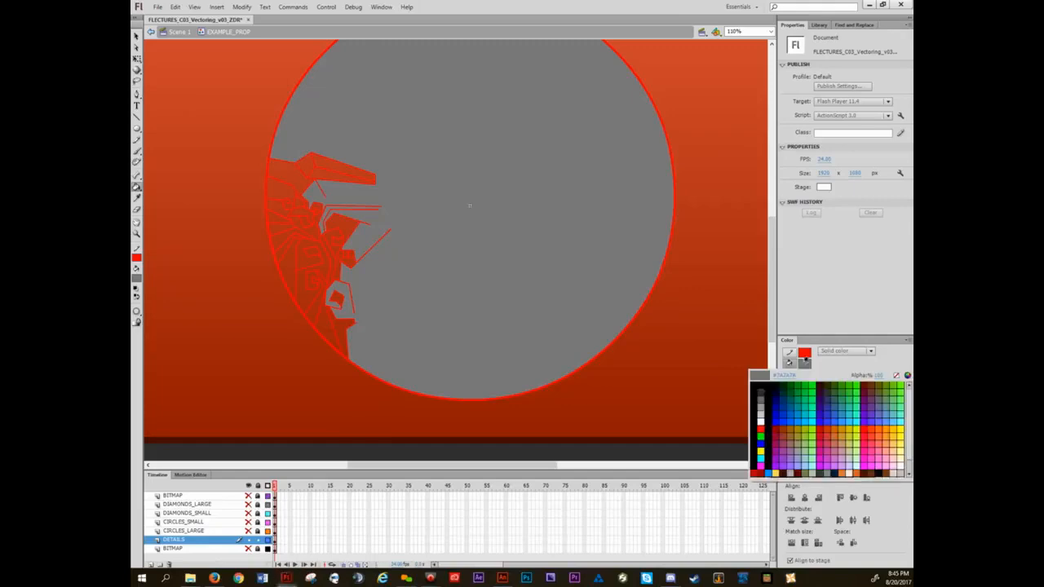
pyautogui.click(605, 273)
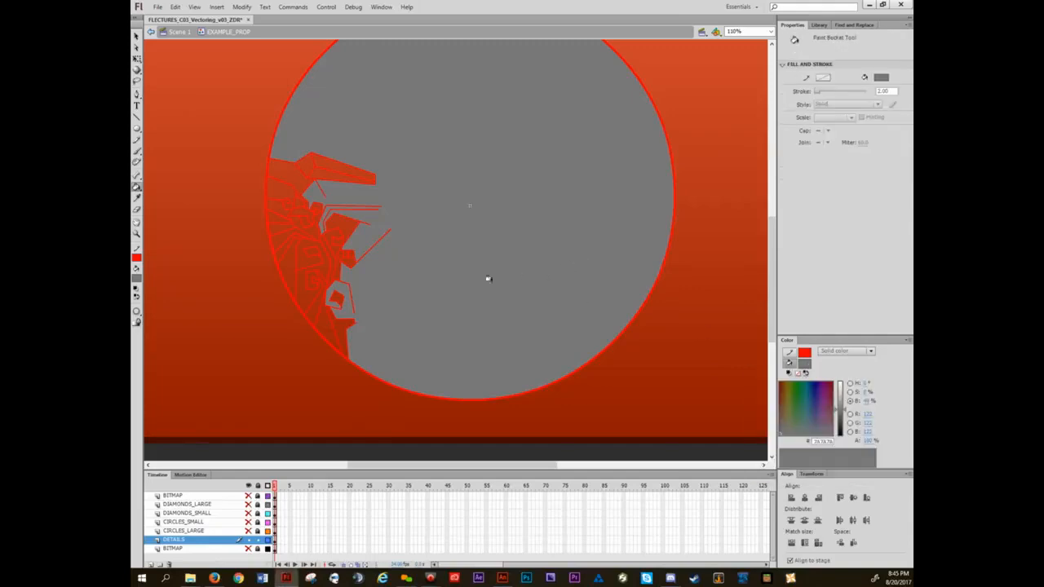
# - Fill the enclosed regions of the lower curls, their inner boxes and the bent bands beside the ring with the gray
pyautogui.scroll(4, 354, 333)
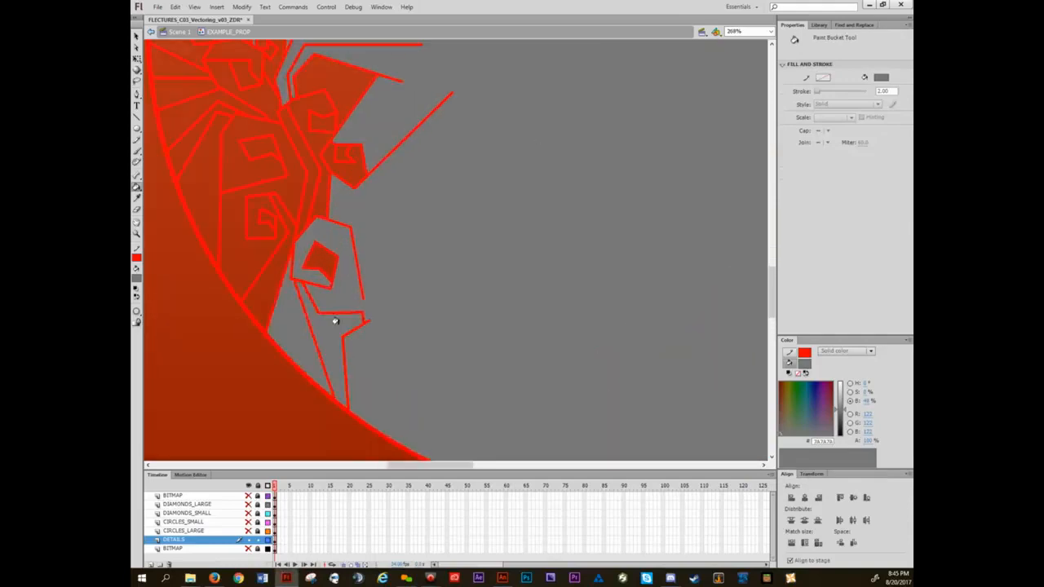
pyautogui.click(268, 271)
pyautogui.click(323, 248)
pyautogui.moveTo(304, 257)
pyautogui.mouseDown()
pyautogui.moveTo(335, 283)
pyautogui.moveTo(396, 389)
pyautogui.mouseUp()
pyautogui.click(343, 384)
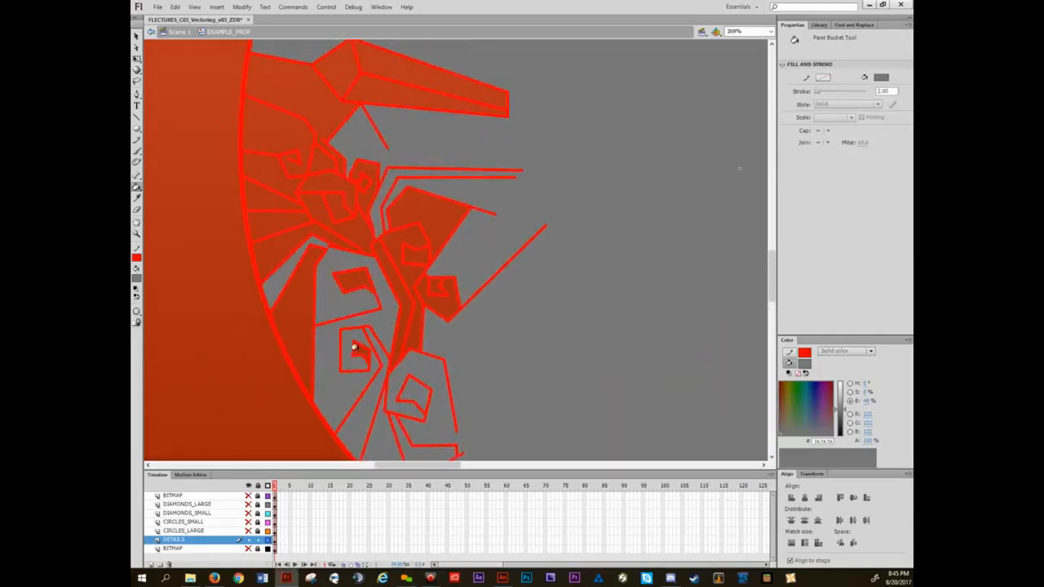
pyautogui.click(353, 274)
pyautogui.click(299, 302)
pyautogui.click(286, 233)
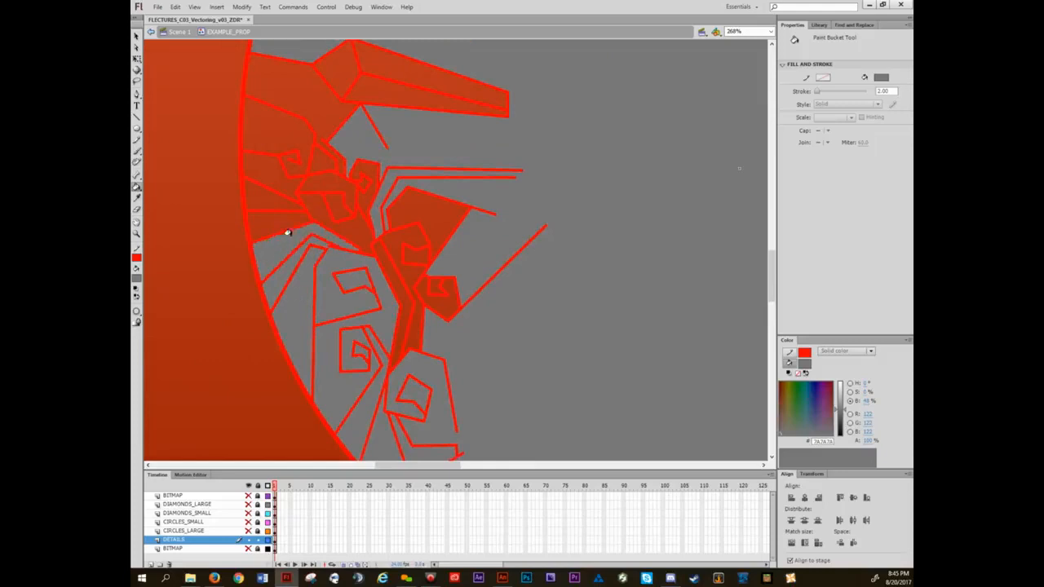
# - Fill the narrow regions between the radiating lines and all facets of the long pointed shape above with the gray
pyautogui.click(284, 223)
pyautogui.click(270, 195)
pyautogui.click(277, 130)
pyautogui.click(324, 75)
pyautogui.click(325, 74)
pyautogui.click(373, 70)
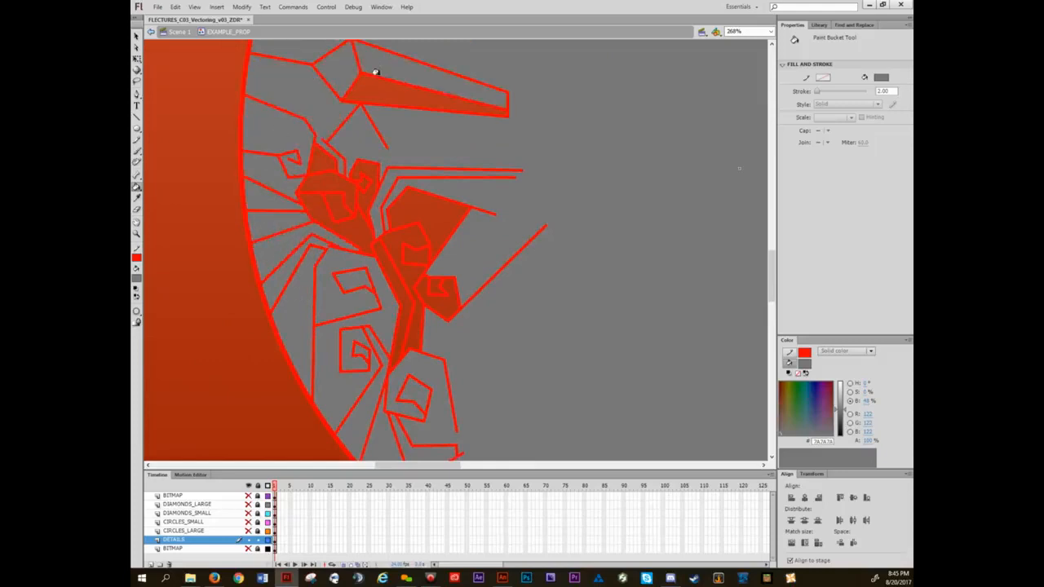
pyautogui.click(371, 88)
# - Fill the upper faceted curl, its inner notched box and the small neighbouring spiral with the gray
pyautogui.click(318, 157)
pyautogui.click(324, 186)
pyautogui.click(334, 202)
pyautogui.click(323, 213)
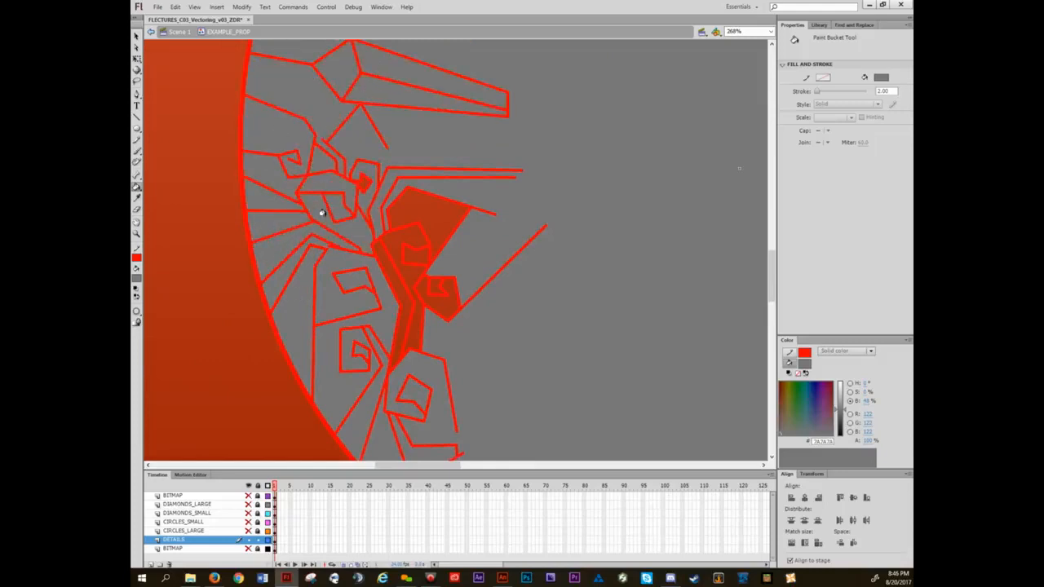
pyautogui.click(361, 181)
# - Fill the remaining regions of the inner curls, the small notched box and the long stem band with the gray
pyautogui.click(391, 209)
pyautogui.click(401, 229)
pyautogui.click(408, 251)
pyautogui.click(433, 284)
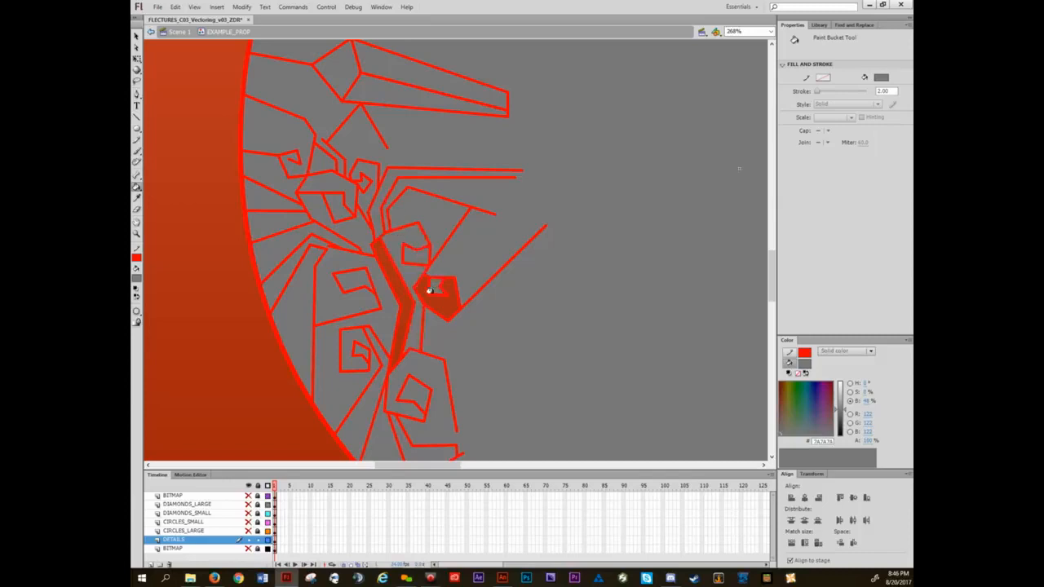
pyautogui.click(429, 289)
pyautogui.click(392, 285)
# - Show all layers together and hide the upper BITMAP layer to check the filled details beneath the thick outlines
pyautogui.moveTo(522, 400)
pyautogui.mouseDown()
pyautogui.moveTo(452, 168)
pyautogui.moveTo(387, 261)
pyautogui.mouseUp()
pyautogui.scroll(-4, 384, 314)
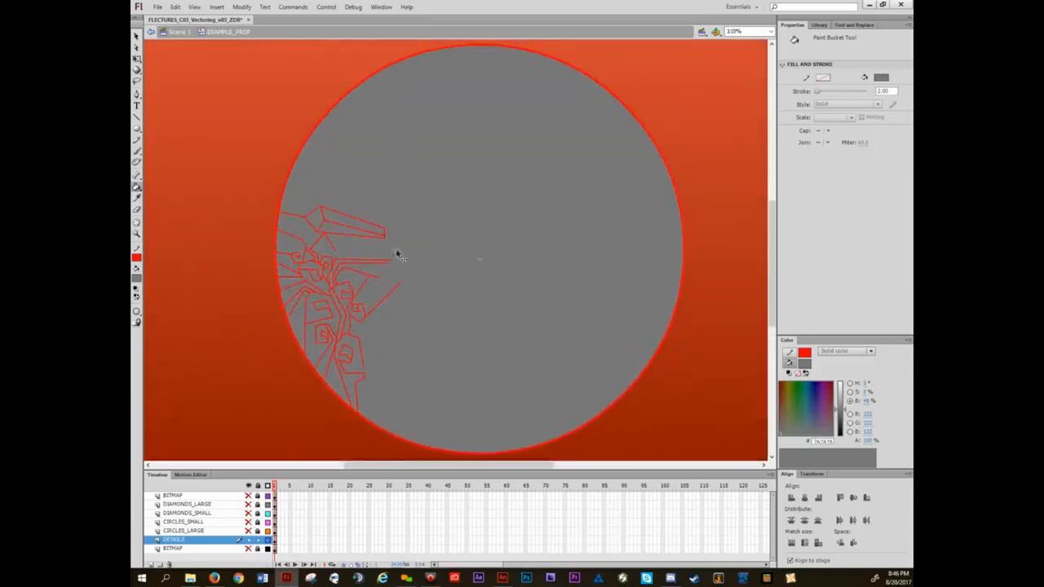
pyautogui.press('v')
pyautogui.click(249, 487)
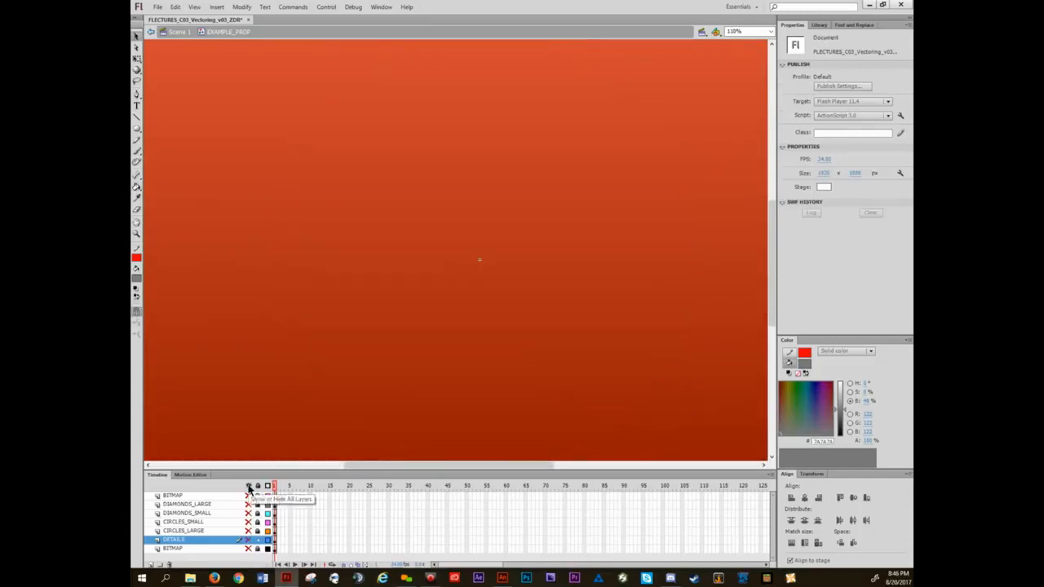
pyautogui.click(248, 487)
pyautogui.click(248, 495)
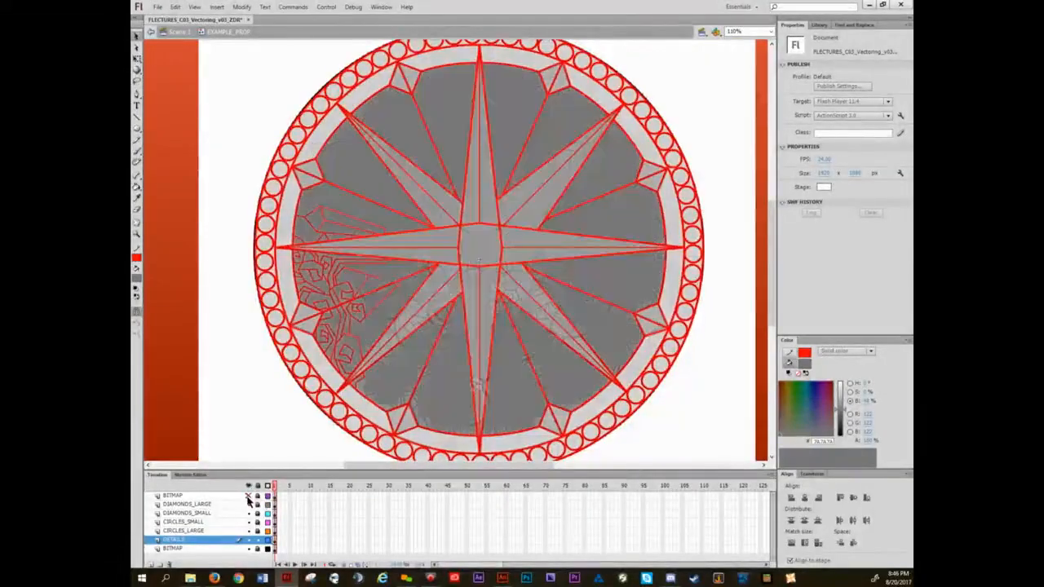
# - Examine the traced and filled details beneath the thick outlines at several magnifications, from the whole medallion to the curls beside the lower-left diamond
pyautogui.moveTo(360, 383)
pyautogui.mouseDown()
pyautogui.moveTo(351, 334)
pyautogui.moveTo(345, 348)
pyautogui.mouseUp()
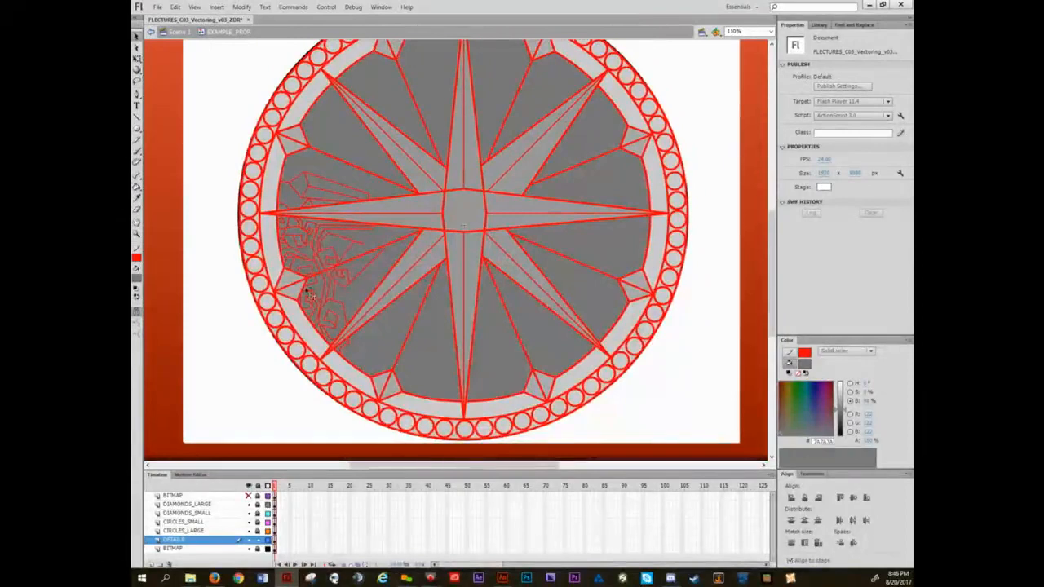
pyautogui.scroll(3, 323, 266)
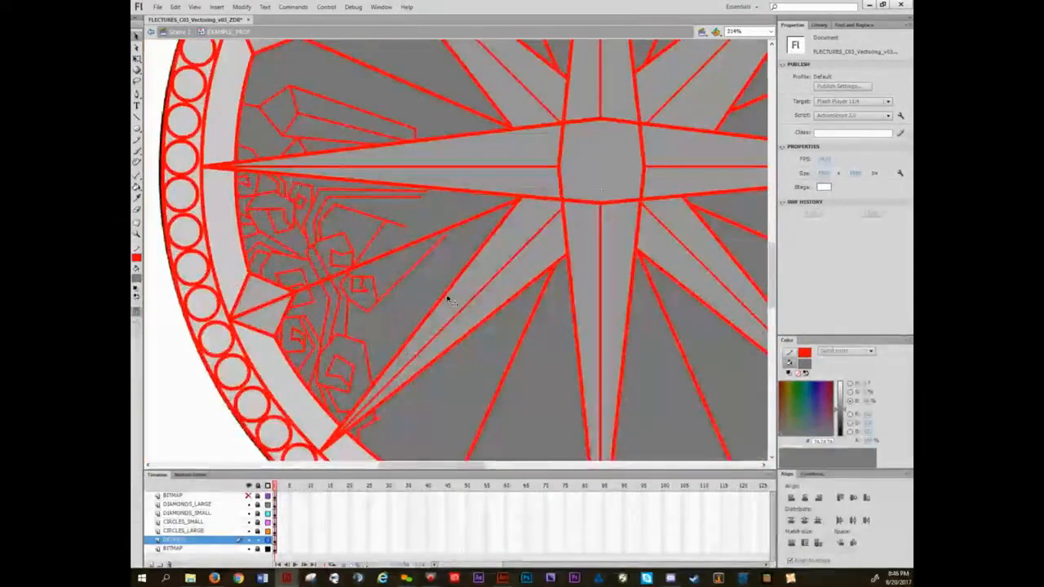
pyautogui.scroll(-3, 449, 299)
pyautogui.scroll(3, 373, 287)
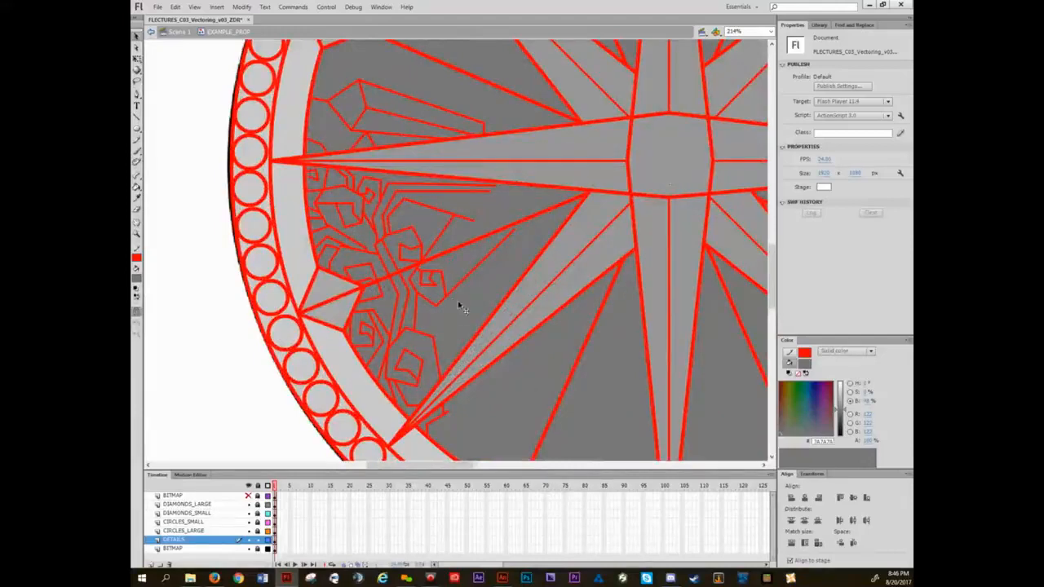
pyautogui.click(458, 319)
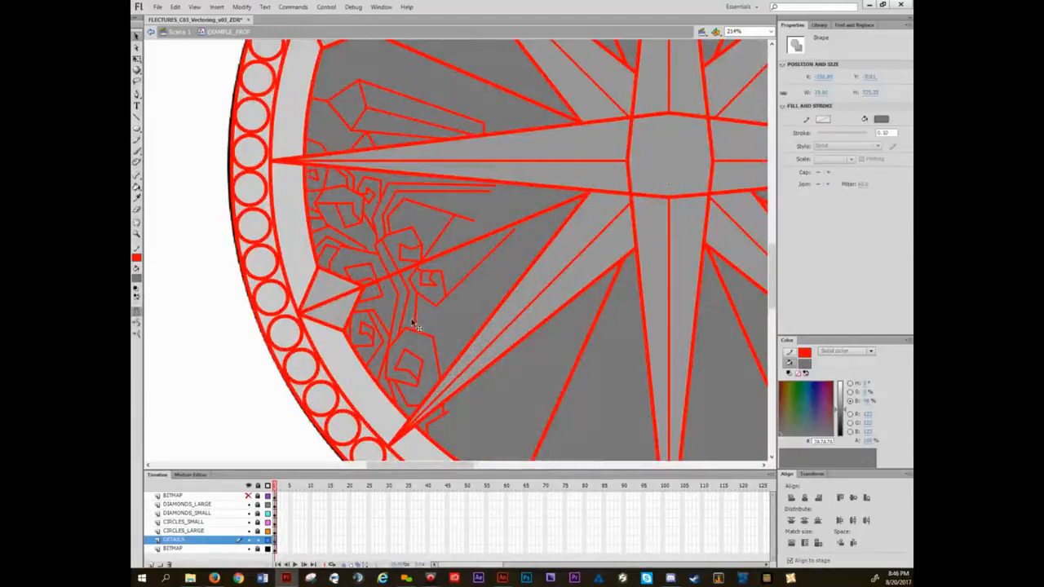
pyautogui.click(461, 335)
pyautogui.moveTo(530, 334); pyautogui.dragTo(359, 296)
pyautogui.scroll(-2, 364, 296)
pyautogui.moveTo(354, 260); pyautogui.dragTo(368, 290)
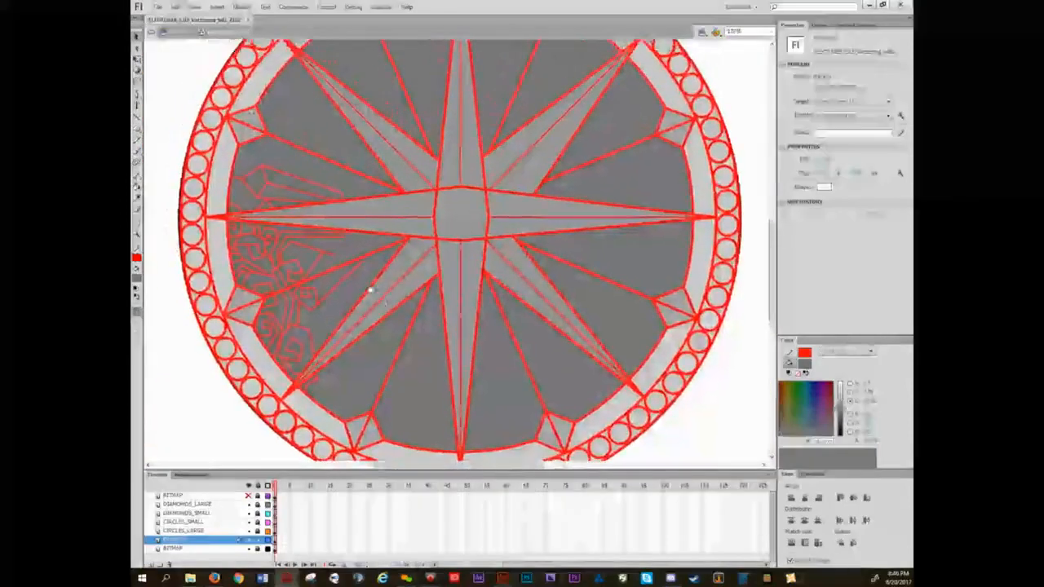
pyautogui.moveTo(610, 71); pyautogui.dragTo(617, 143)
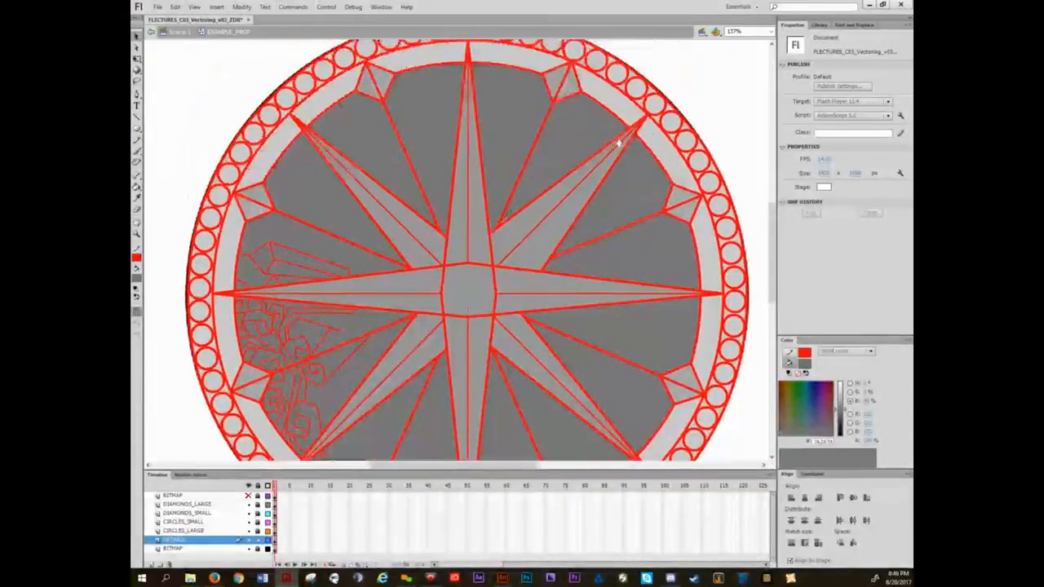
pyautogui.moveTo(380, 261); pyautogui.dragTo(379, 225)
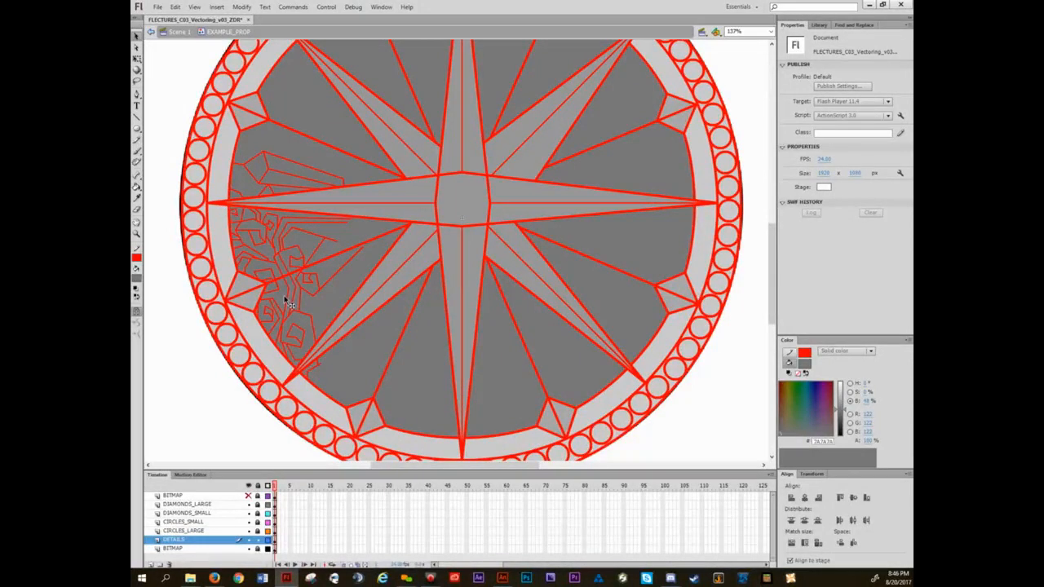
pyautogui.hotkey('ctrl', '2')
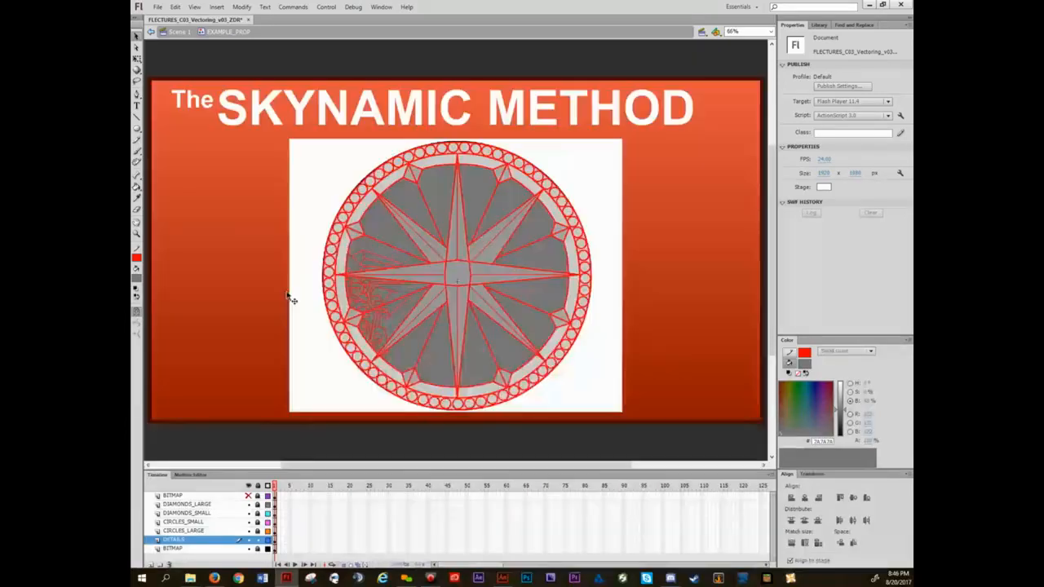
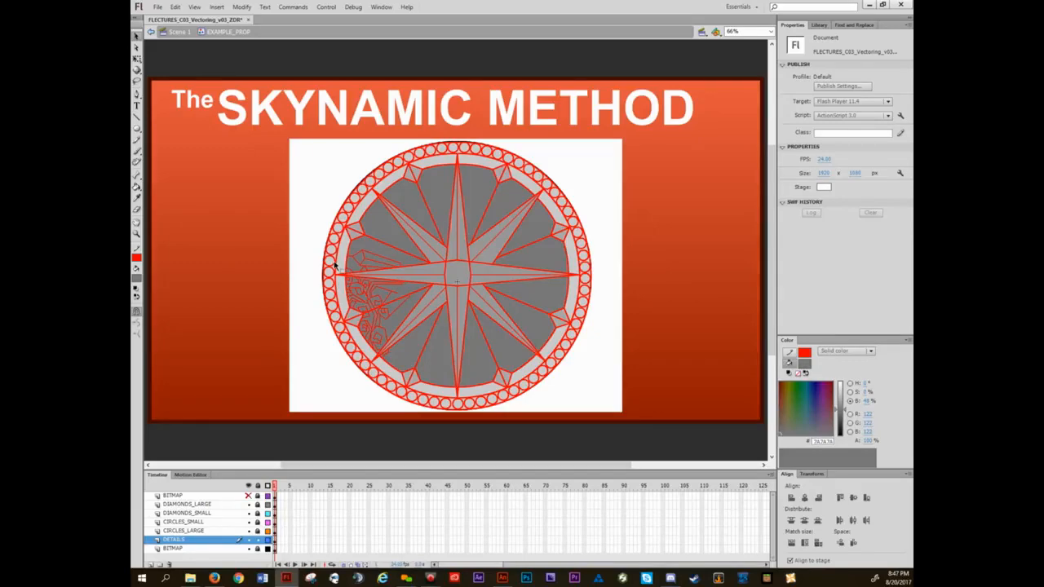
pyautogui.keyDown('ctrl'); pyautogui.click(409, 298); pyautogui.keyUp('ctrl')
pyautogui.keyDown('ctrl'); pyautogui.click(409, 299); pyautogui.keyUp('ctrl')
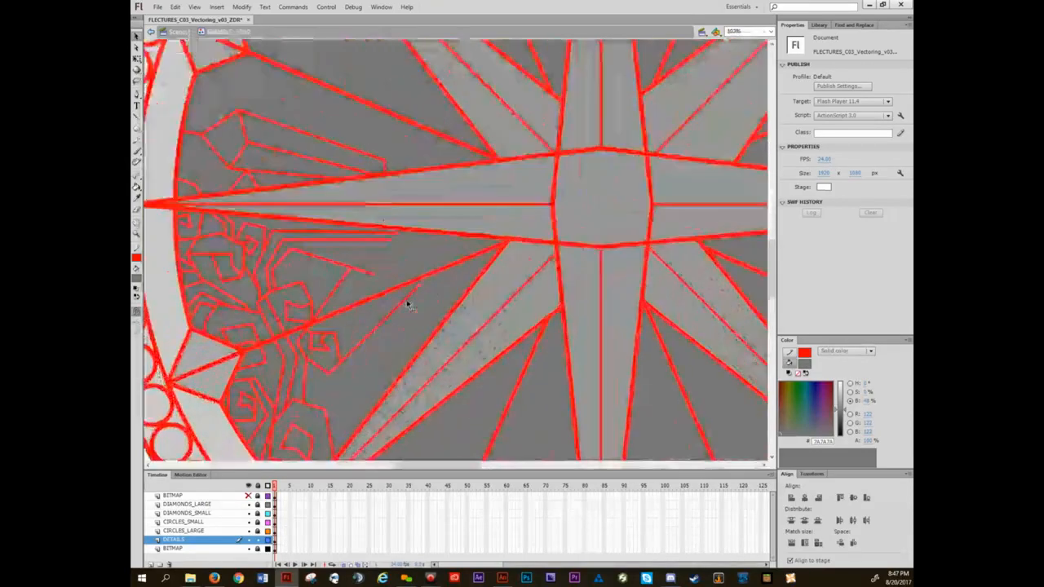
pyautogui.moveTo(376, 341); pyautogui.dragTo(422, 287)
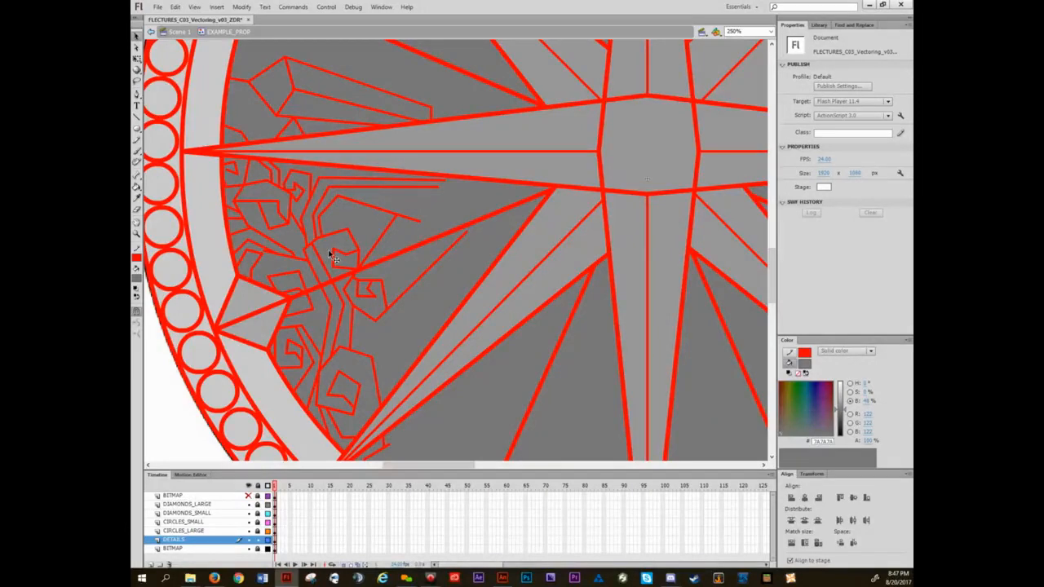
pyautogui.scroll(-5, 431, 235)
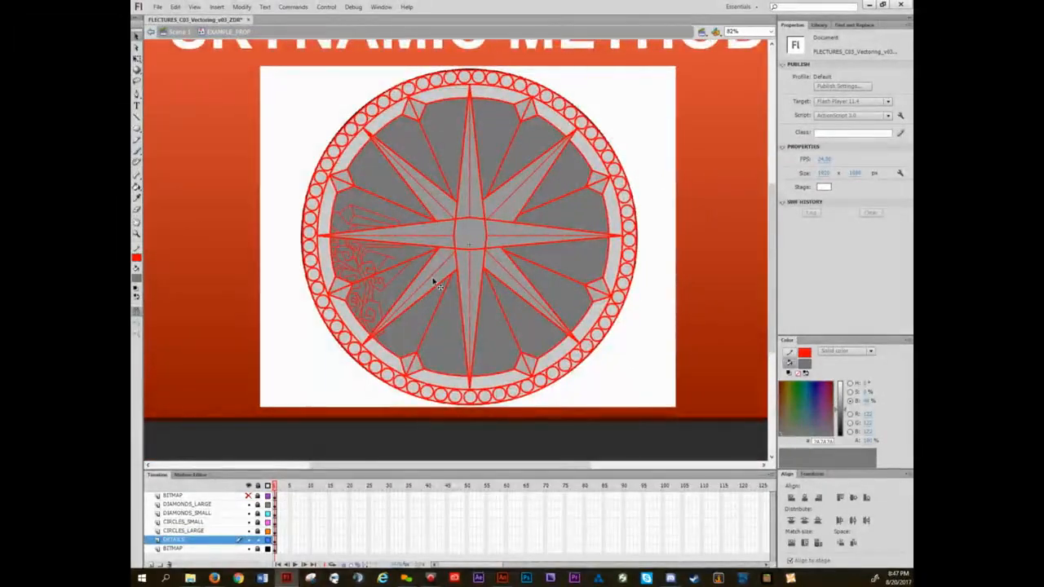
# - Unlock and select all artwork on the DIAMONDS_LARGE through DETAILS layers, with the lower BITMAP layer hidden
pyautogui.press('q')
pyautogui.click(204, 505)
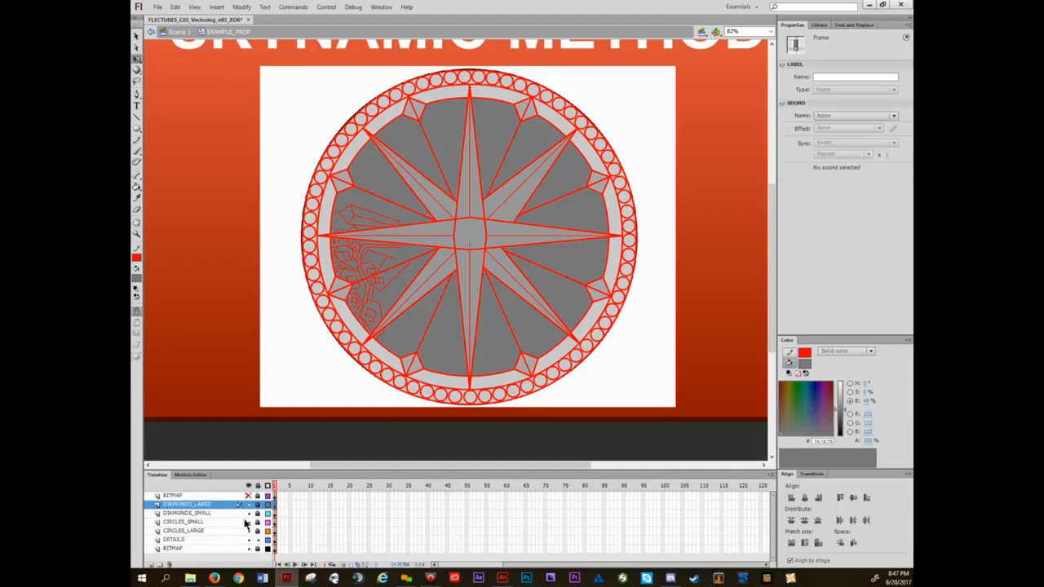
pyautogui.moveTo(258, 506); pyautogui.dragTo(256, 530)
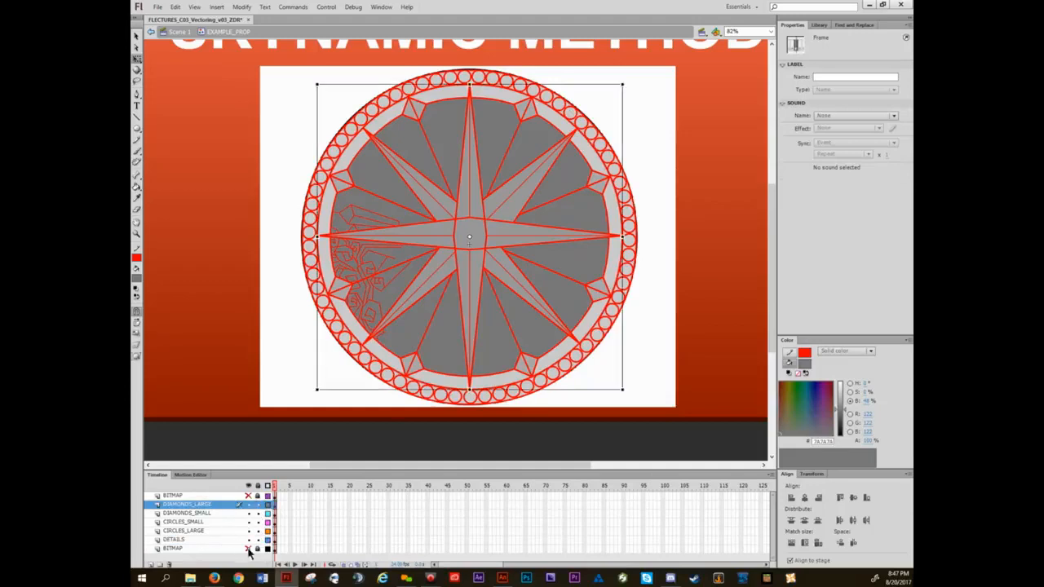
pyautogui.click(248, 548)
pyautogui.keyDown('shift'); pyautogui.click(214, 540); pyautogui.keyUp('shift')
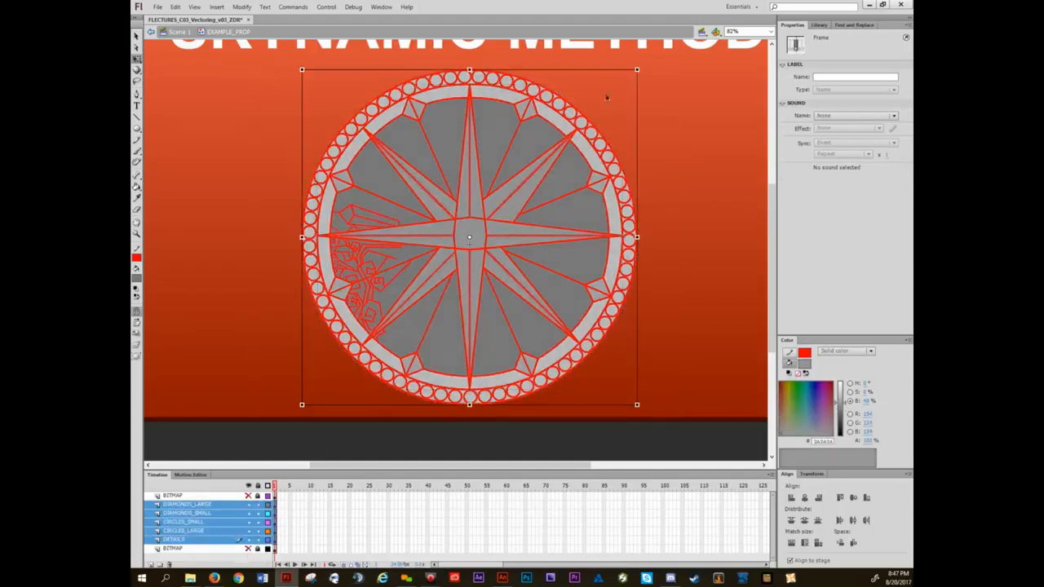
# - Try scaling the selected raw vector shapes down to a small fraction of their size, inspect their line weights up close, and undo the scaling
pyautogui.moveTo(638, 70); pyautogui.dragTo(608, 108)
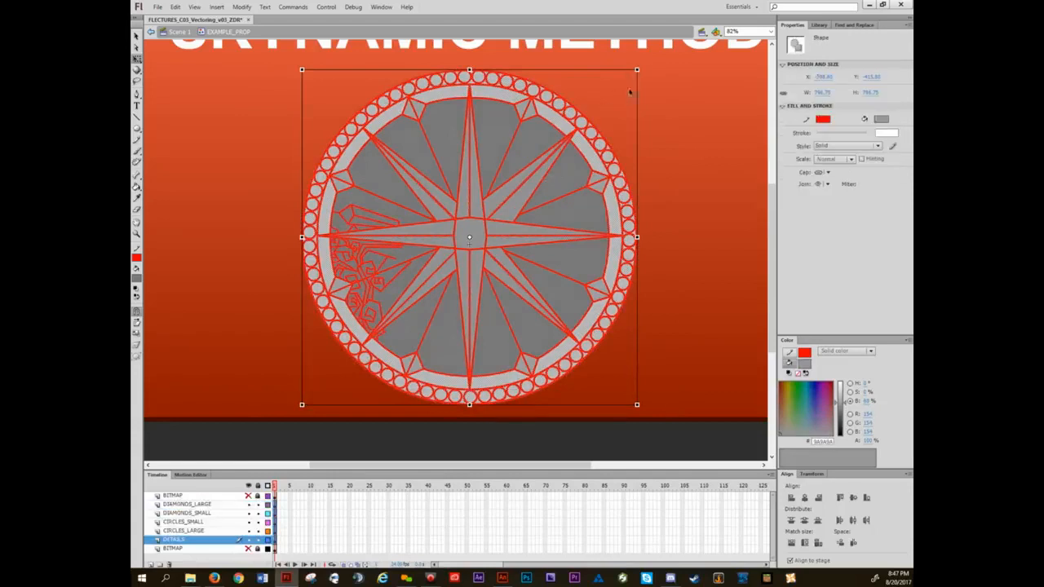
pyautogui.moveTo(639, 72); pyautogui.dragTo(338, 368)
pyautogui.click(356, 402)
pyautogui.scroll(8, 323, 397)
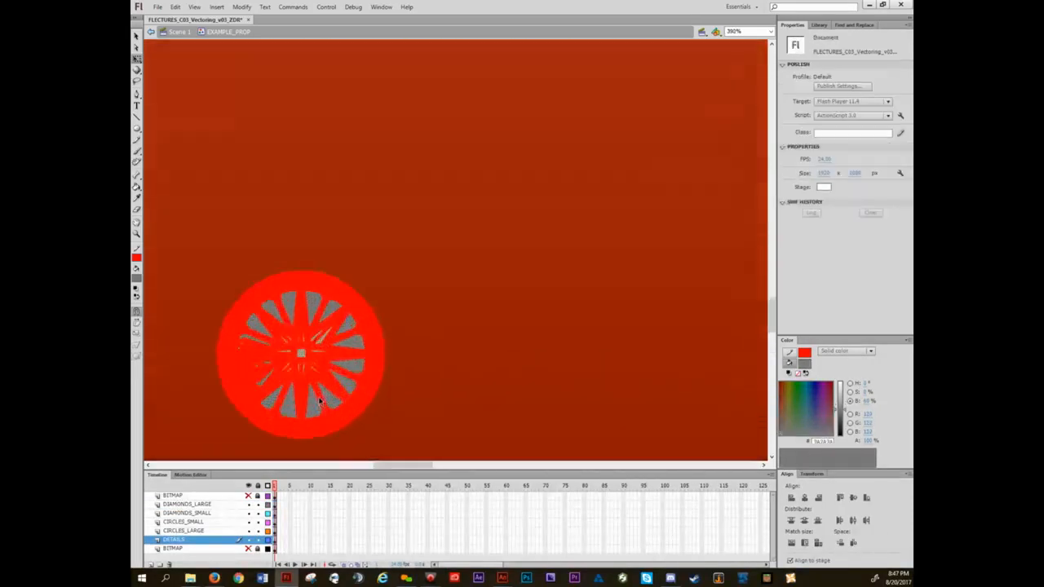
pyautogui.click(320, 278)
pyautogui.hotkey('ctrl', 'z')
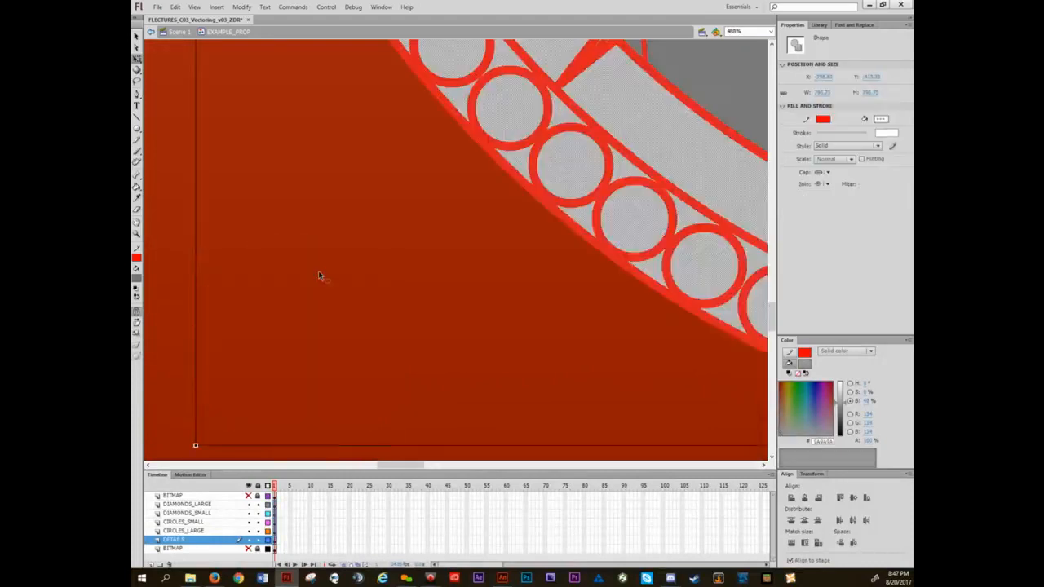
# - Convert the selected artwork into a symbol named BLAH with the FLASHWHIP FramesToSymbol command
pyautogui.hotkey('ctrl', '2')
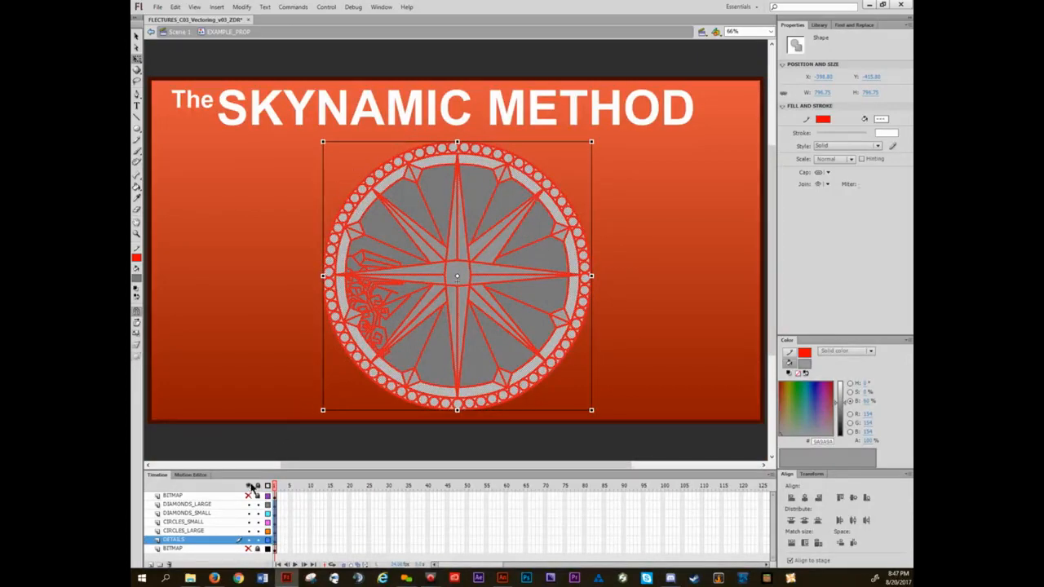
pyautogui.click(294, 6)
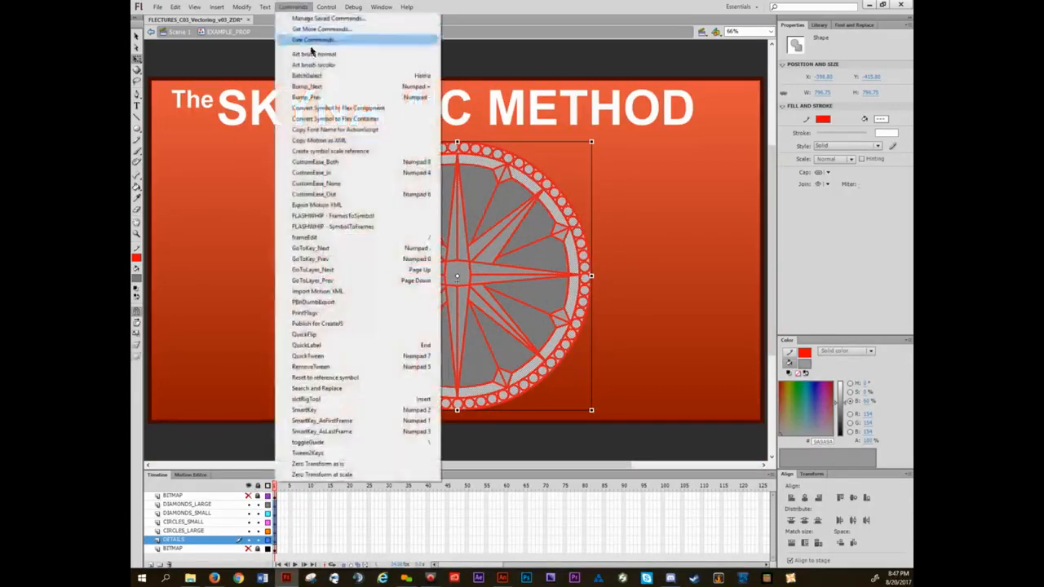
pyautogui.click(345, 219)
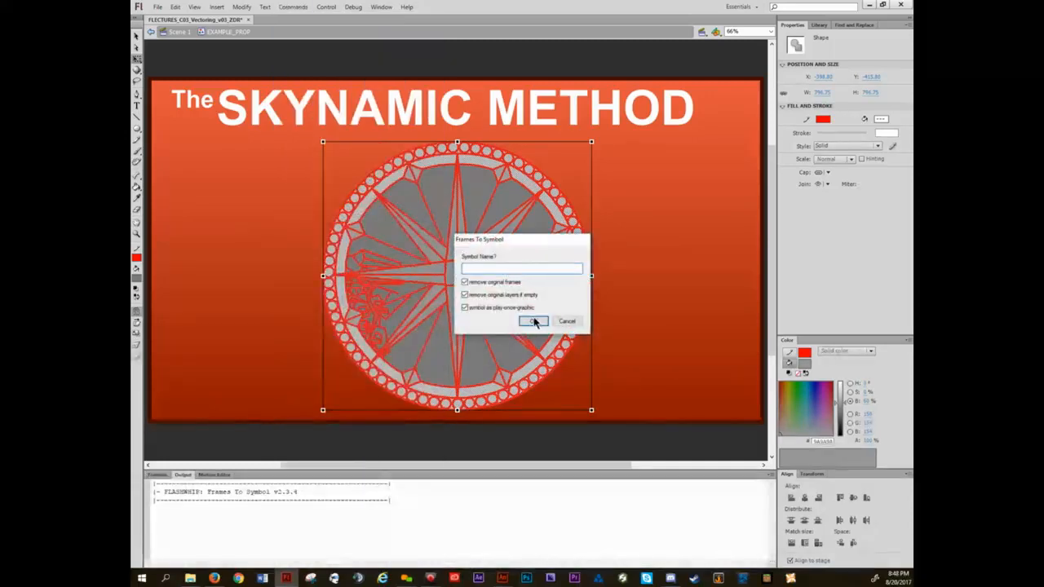
pyautogui.write('BLAH')
pyautogui.press('Return')
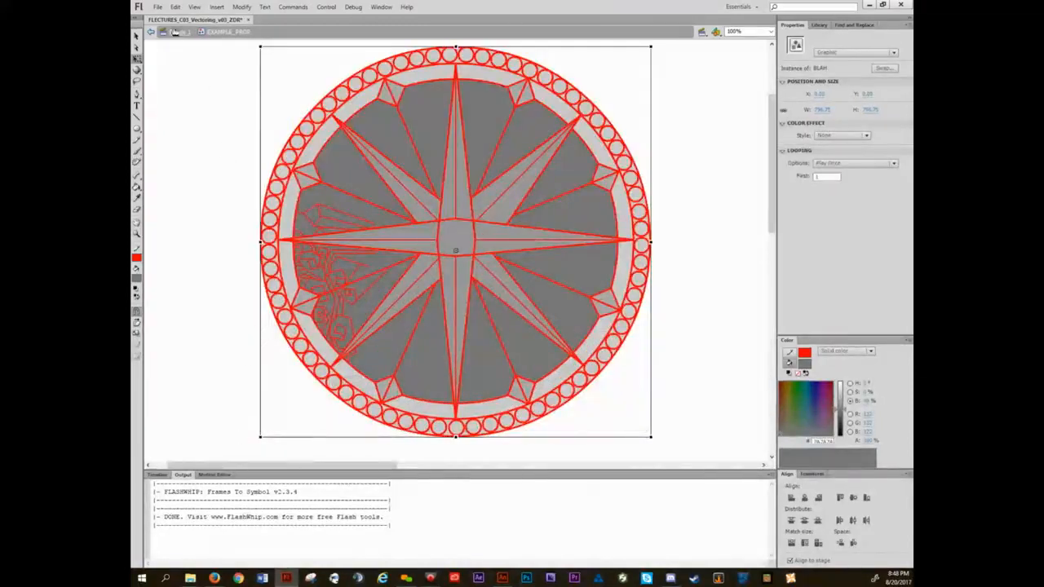
# - Return to Scene 1, scale the EXAMPLE_PROP instance down to a tiny size and inspect its line weights up close
pyautogui.doubleClick(192, 50)
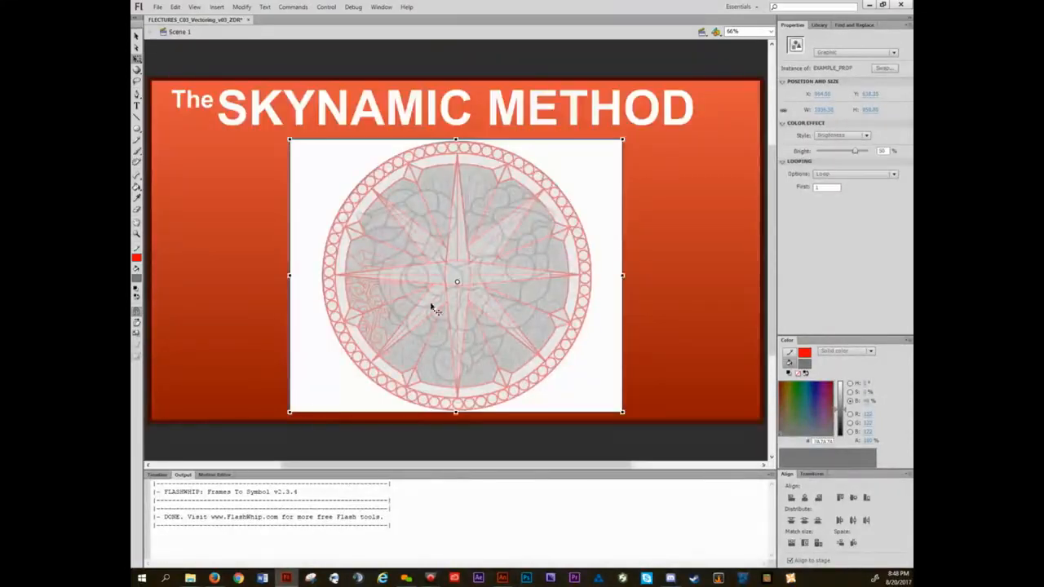
pyautogui.moveTo(622, 140); pyautogui.dragTo(496, 275)
pyautogui.click(471, 315)
pyautogui.scroll(10, 456, 286)
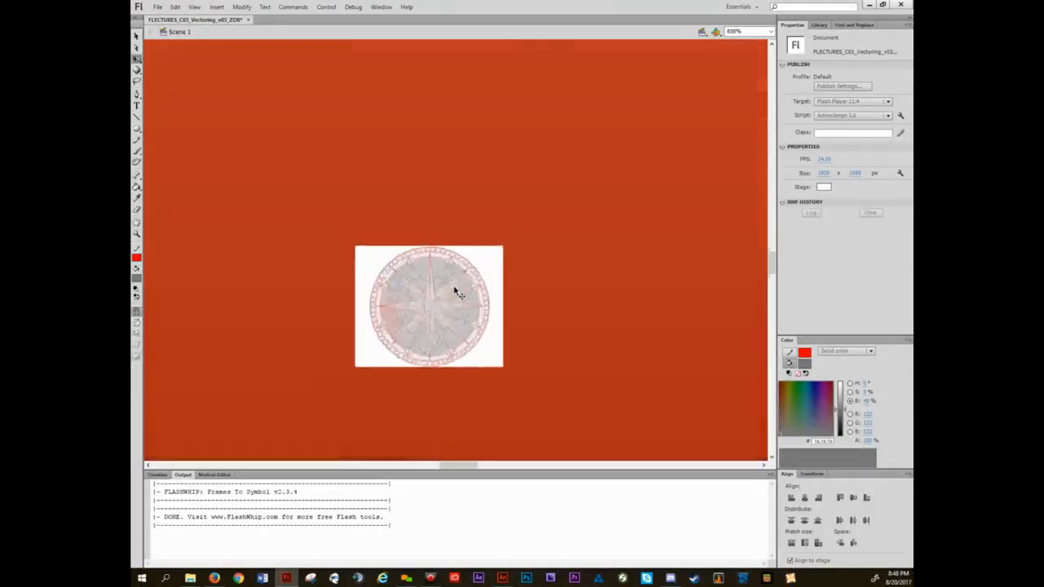
pyautogui.scroll(-2, 453, 310)
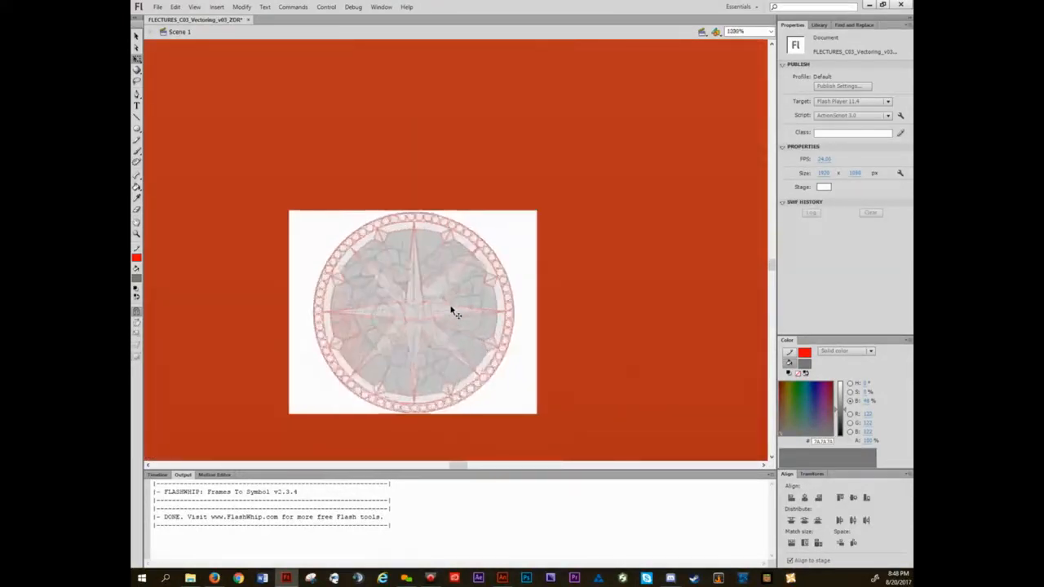
pyautogui.scroll(2, 451, 307)
pyautogui.scroll(-3, 452, 314)
pyautogui.scroll(-5, 451, 318)
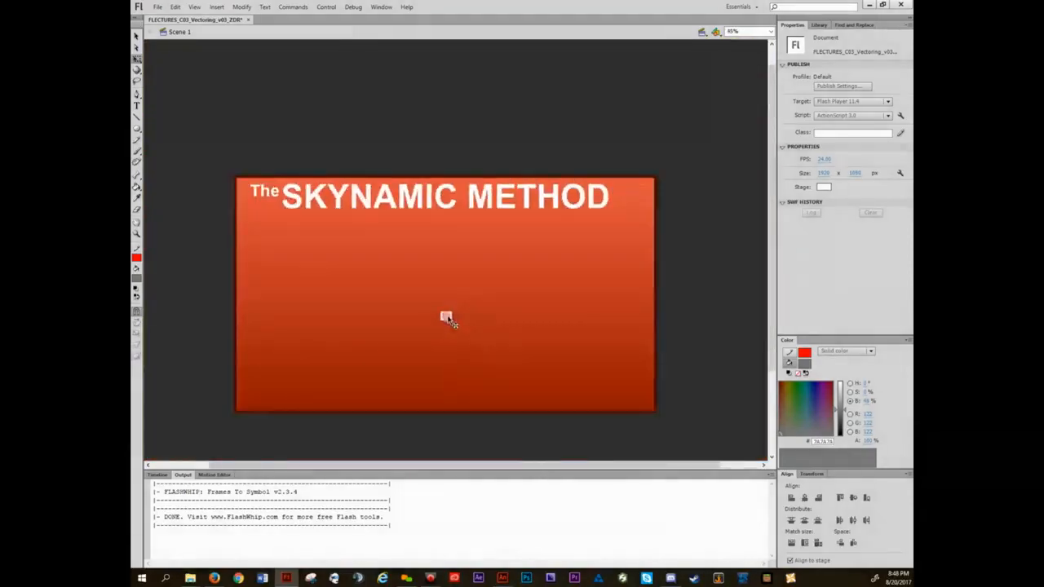
# - Undo the instance scaling and the symbol conversion, and reopen EXAMPLE_PROP with its layers for editing
pyautogui.click(446, 317)
pyautogui.hotkey('ctrl', 'z')
pyautogui.hotkey('ctrl', 'z')
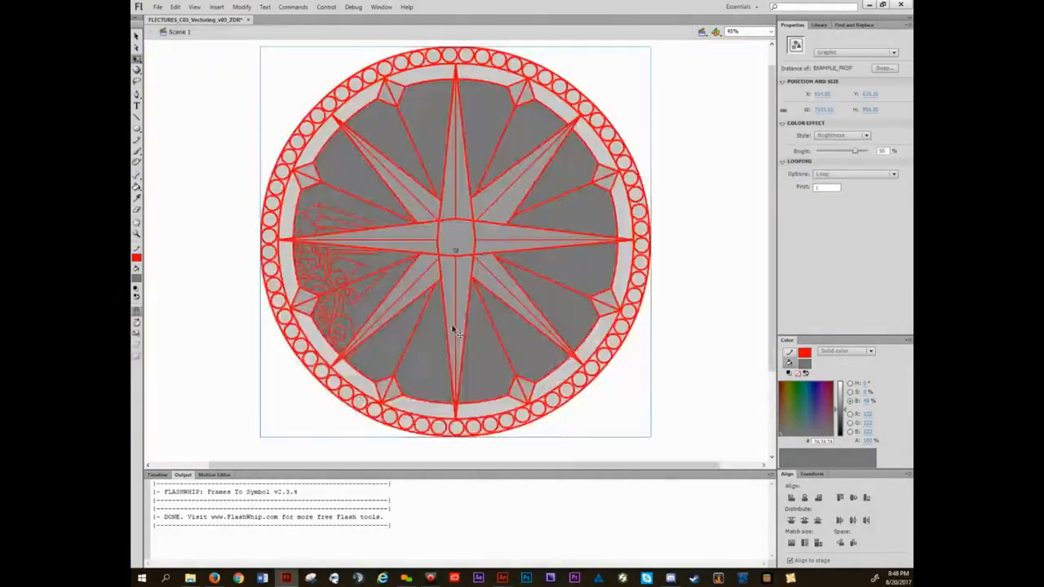
pyautogui.hotkey('ctrl', 'y')
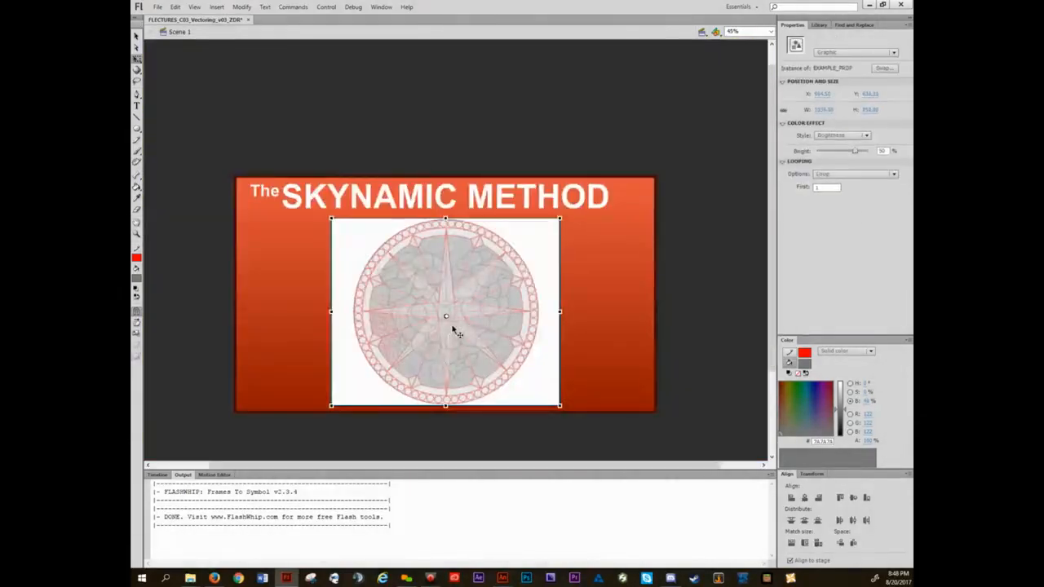
pyautogui.click(157, 475)
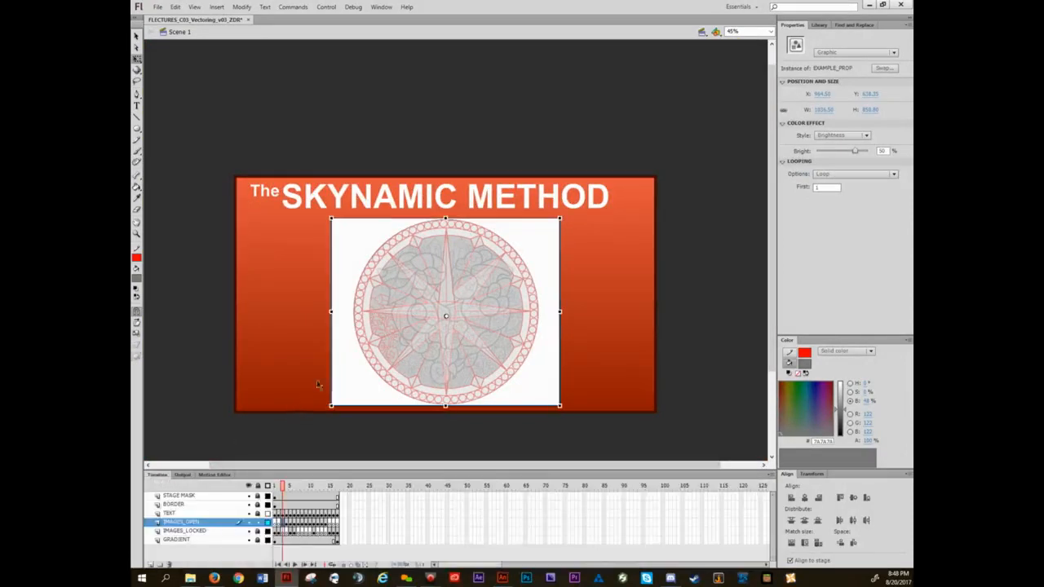
pyautogui.doubleClick(466, 285)
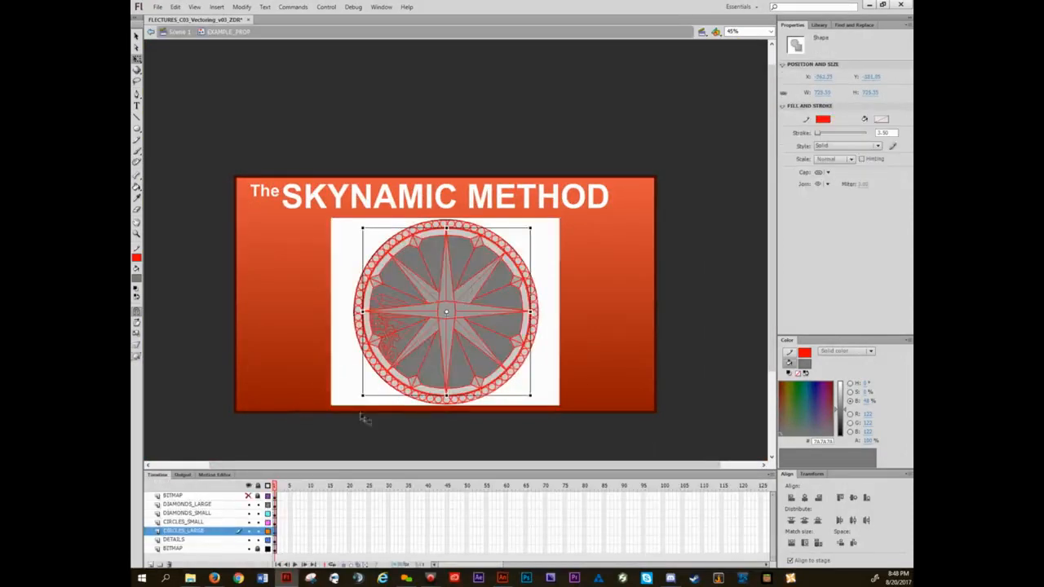
# - Lock the layers from DETAILS up to DIAMONDS_LARGE and show the upper BITMAP layer over the medallion artwork
pyautogui.scroll(3, 444, 369)
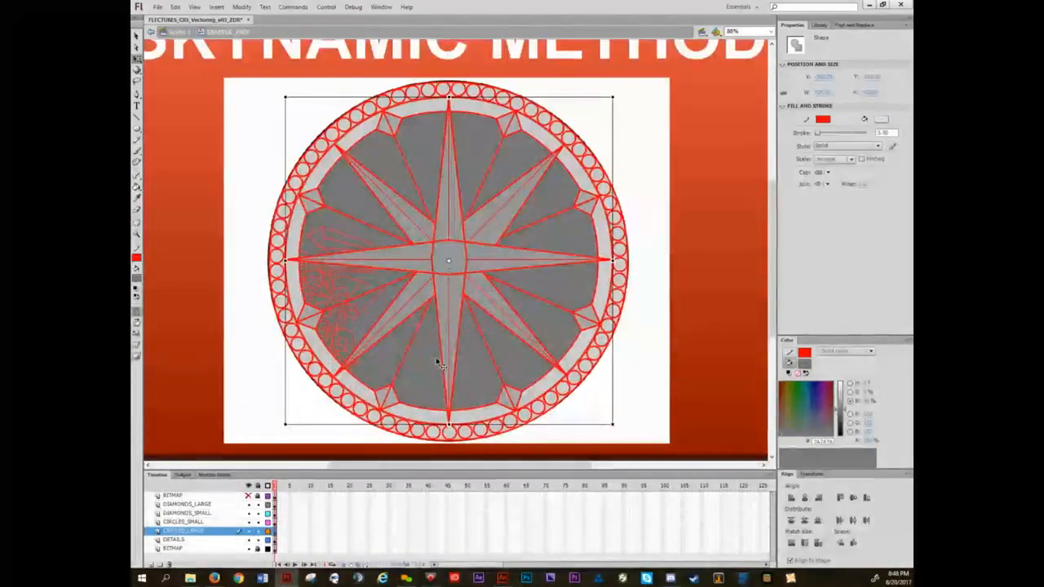
pyautogui.press('Escape')
pyautogui.moveTo(468, 338); pyautogui.dragTo(445, 333)
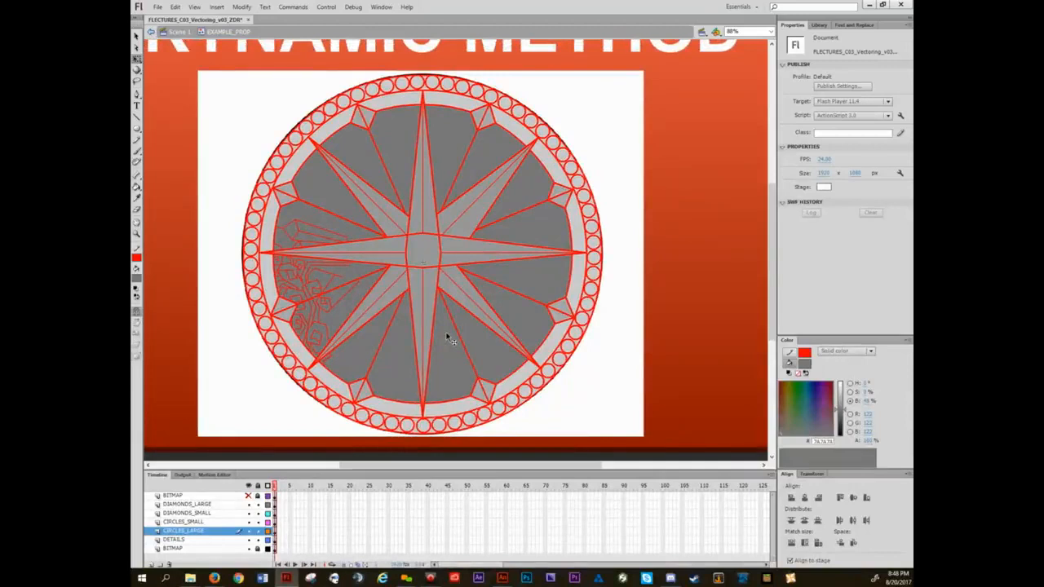
pyautogui.press('v')
pyautogui.moveTo(637, 225); pyautogui.dragTo(646, 234)
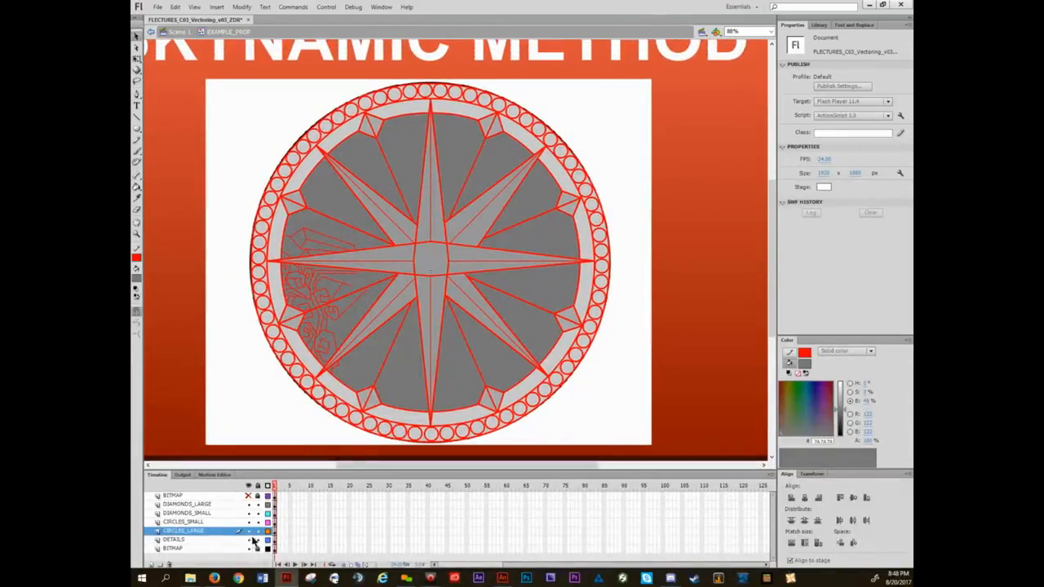
pyautogui.moveTo(258, 540); pyautogui.dragTo(259, 503)
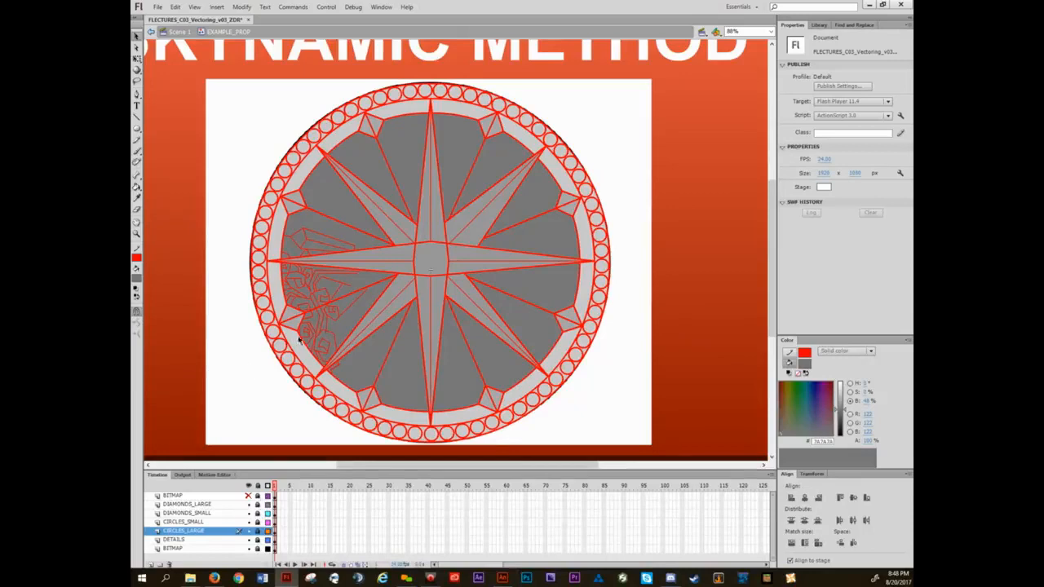
pyautogui.click(249, 495)
pyautogui.scroll(1, 368, 283)
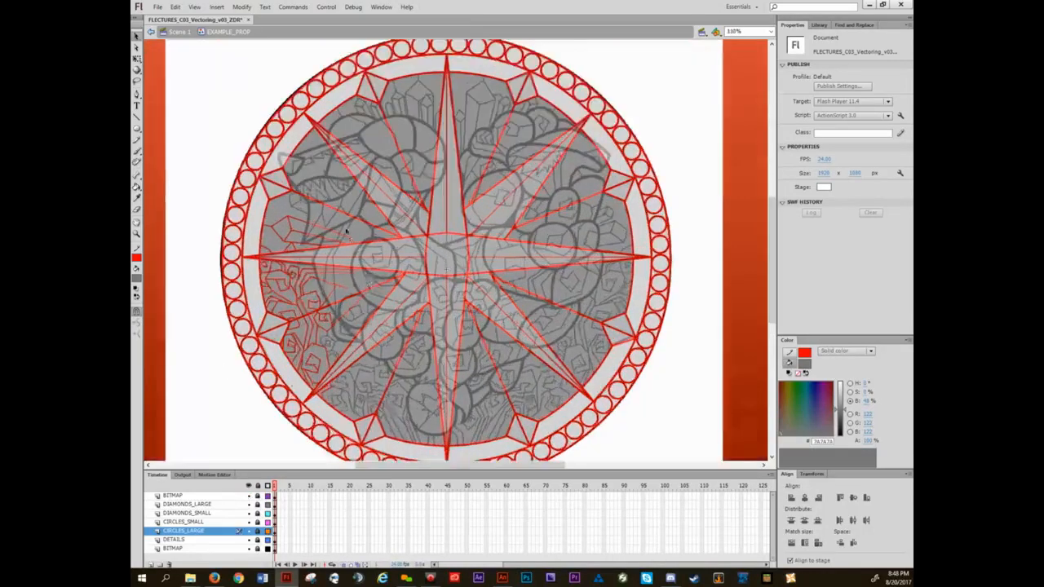
# - Unlock the upper BITMAP layer, try its medallion instance at 100% alpha, and lower the alpha back to semi-transparent
pyautogui.click(258, 495)
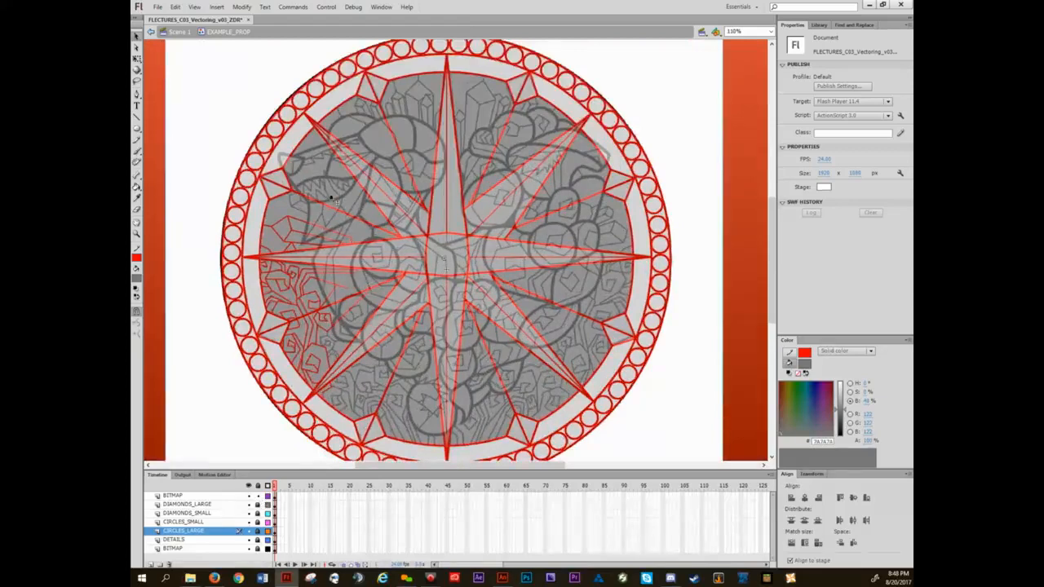
pyautogui.click(329, 187)
pyautogui.moveTo(827, 161); pyautogui.dragTo(873, 161)
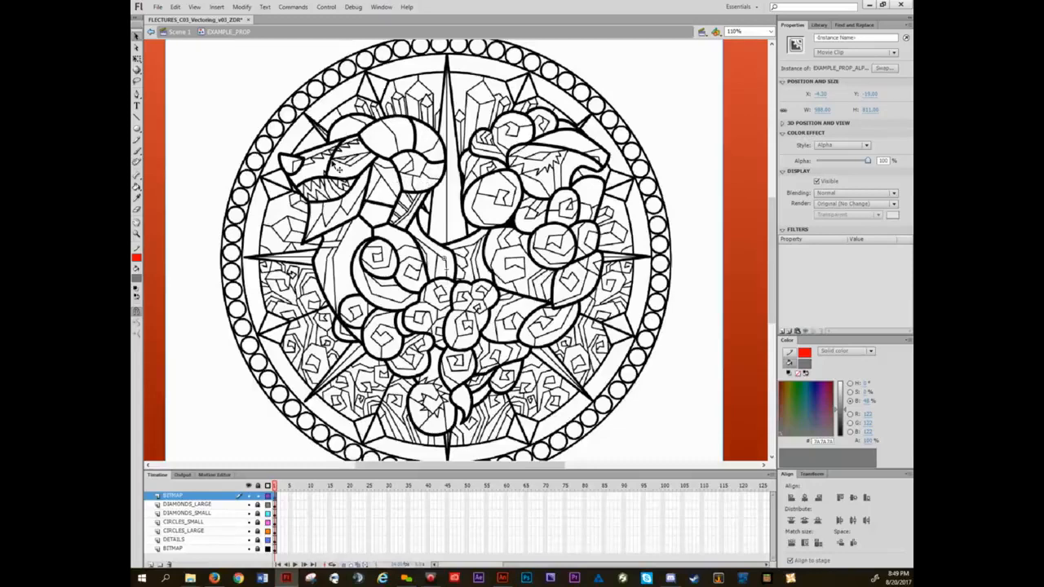
pyautogui.moveTo(868, 161); pyautogui.dragTo(834, 163)
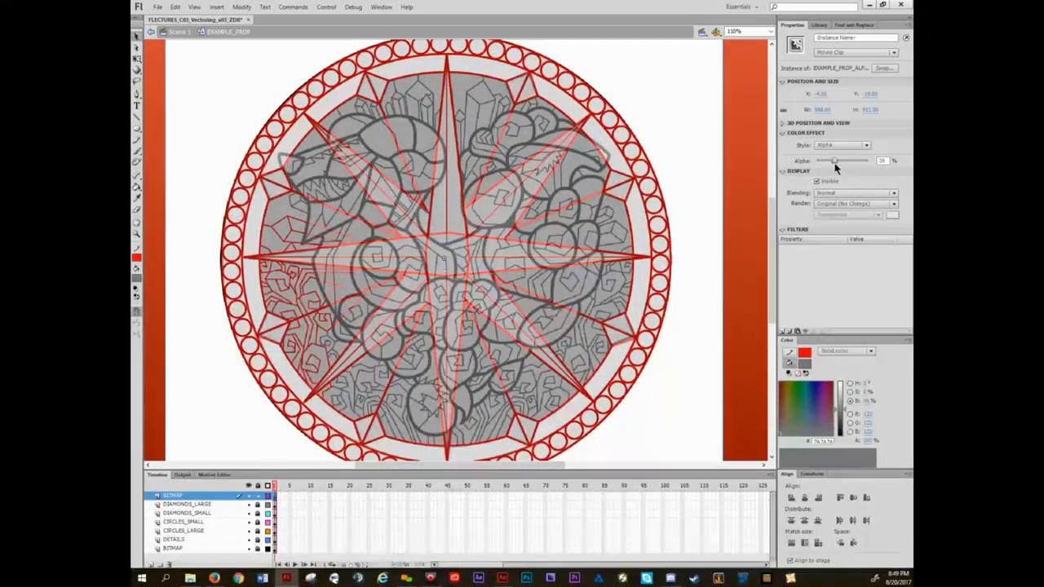
# - Hide the upper BITMAP layer and all layers from DIAMONDS_LARGE down to DETAILS, leaving only the lowest BITMAP layer shown
pyautogui.click(247, 504)
pyautogui.click(248, 513)
pyautogui.moveTo(249, 522); pyautogui.dragTo(249, 539)
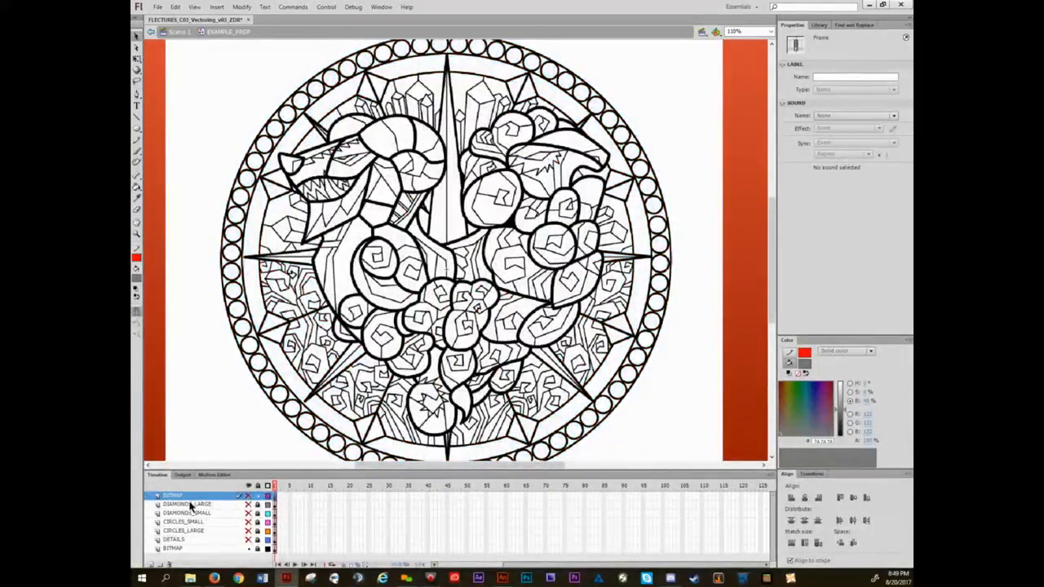
# - Add a new layer above DIAMONDS_LARGE and name it DRAGON_HEAD
pyautogui.click(190, 506)
pyautogui.click(151, 564)
pyautogui.doubleClick(173, 505)
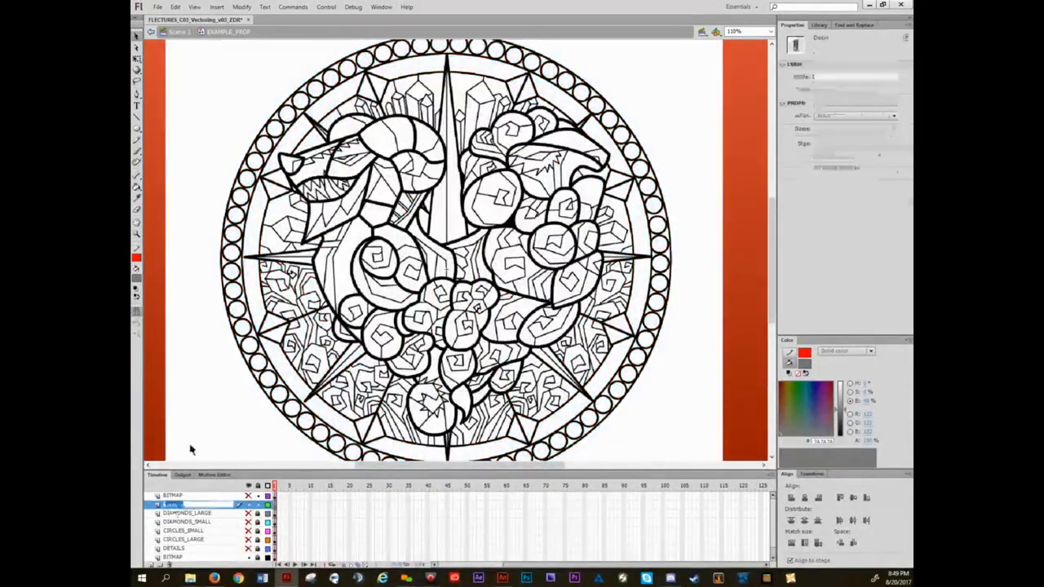
pyautogui.write('M')
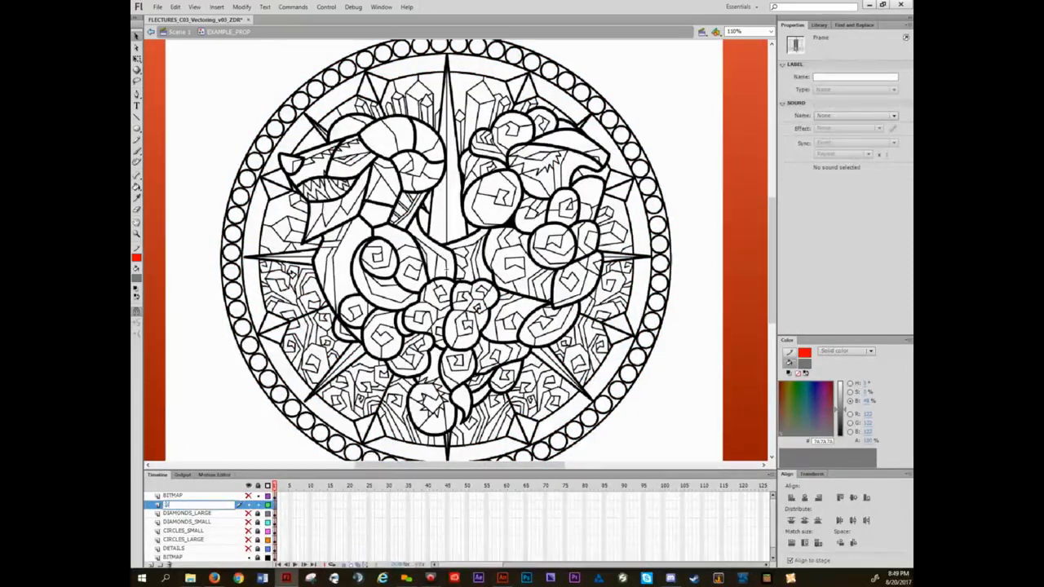
pyautogui.write('RAGON_HEAD')
pyautogui.click(199, 397)
# - Test a line over the dragon's head, undo it, and set the Line tool's stroke weight to 5
pyautogui.keyDown('ctrl'); pyautogui.click(329, 197); pyautogui.keyUp('ctrl')
pyautogui.scroll(1, 323, 196)
pyautogui.moveTo(330, 197); pyautogui.dragTo(314, 274)
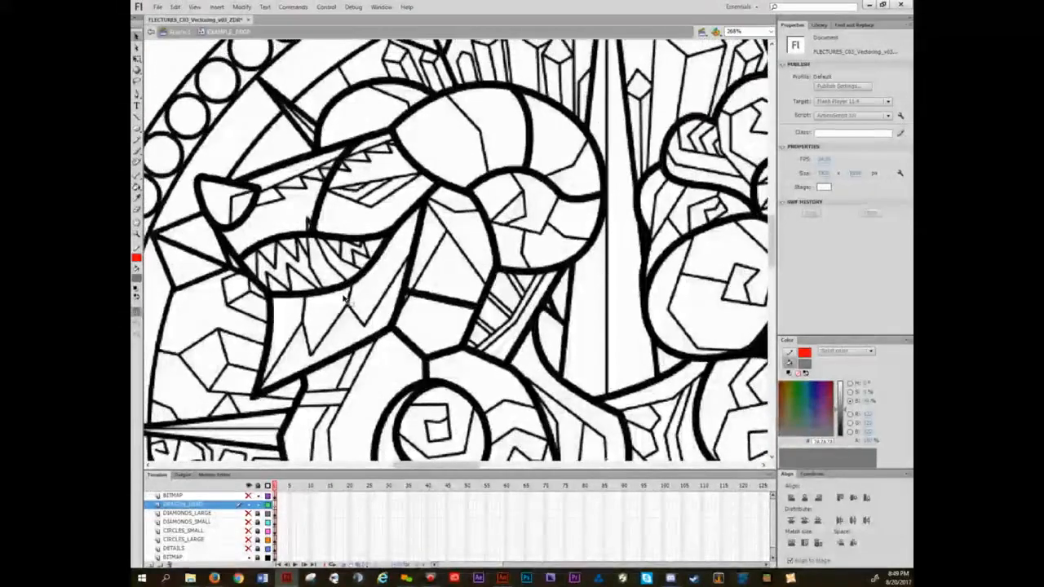
pyautogui.press('n')
pyautogui.moveTo(350, 211); pyautogui.dragTo(354, 263)
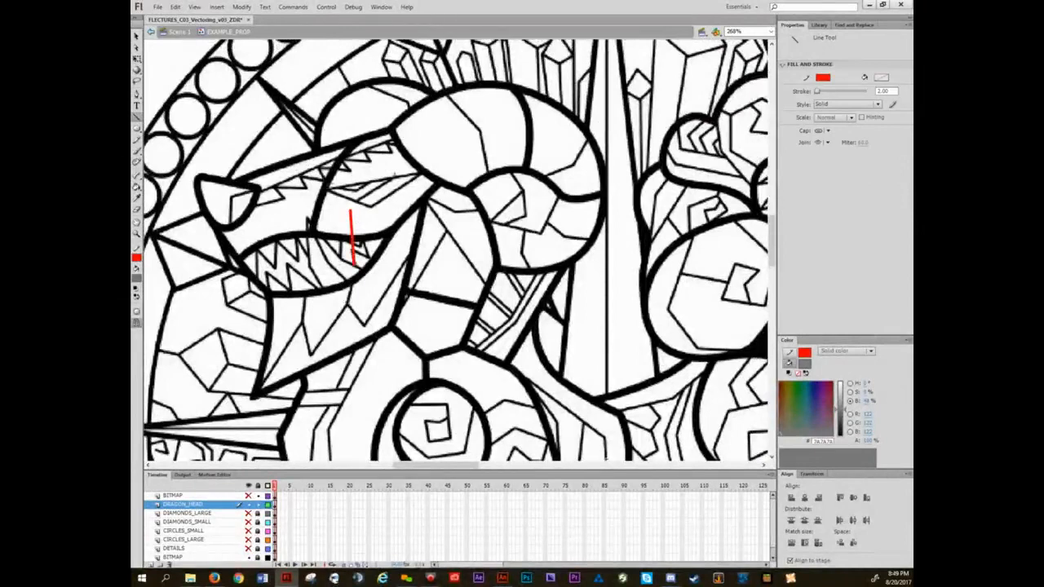
pyautogui.hotkey('ctrl', 'z')
pyautogui.write('5')
pyautogui.press('Return')
pyautogui.moveTo(338, 230); pyautogui.dragTo(333, 266)
pyautogui.moveTo(326, 190); pyautogui.dragTo(307, 251)
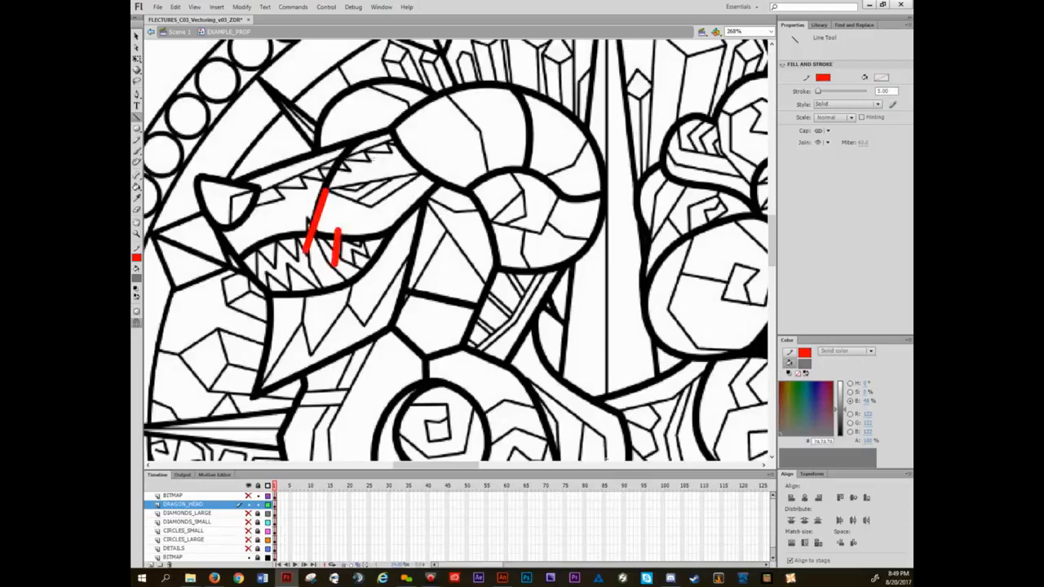
pyautogui.moveTo(424, 146); pyautogui.dragTo(473, 199)
pyautogui.hotkey('ctrl', 'z')
pyautogui.hotkey('ctrl', 'z')
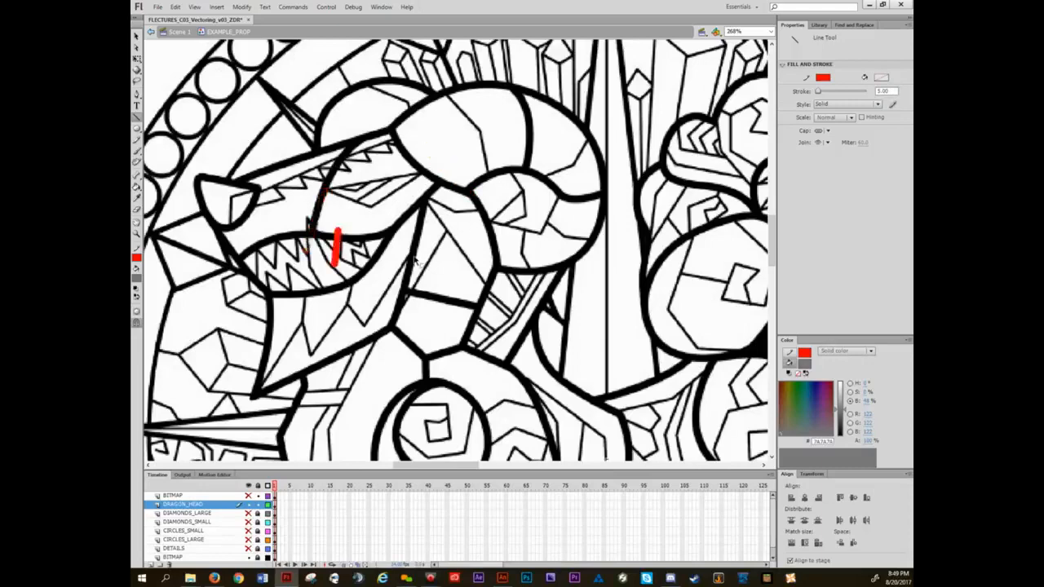
pyautogui.hotkey('ctrl', 'z')
# - Set the line join to Miter and trace the dragon's lower jaw edge and rear jaw line with connected straight lines
pyautogui.moveTo(407, 237); pyautogui.dragTo(447, 258)
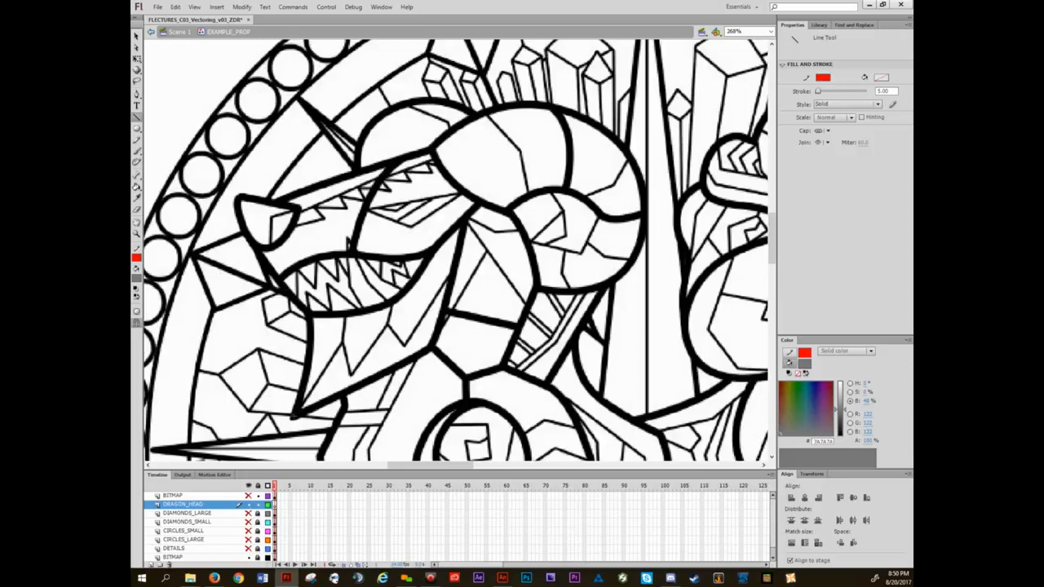
pyautogui.click(822, 142)
pyautogui.click(836, 165)
pyautogui.moveTo(292, 415); pyautogui.dragTo(432, 347)
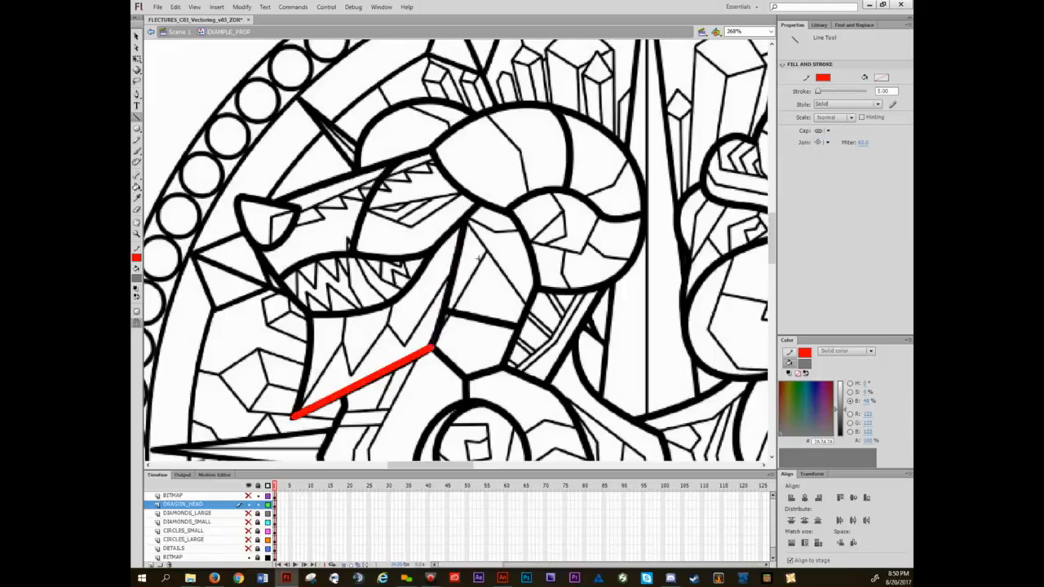
pyautogui.moveTo(480, 258); pyautogui.dragTo(433, 348)
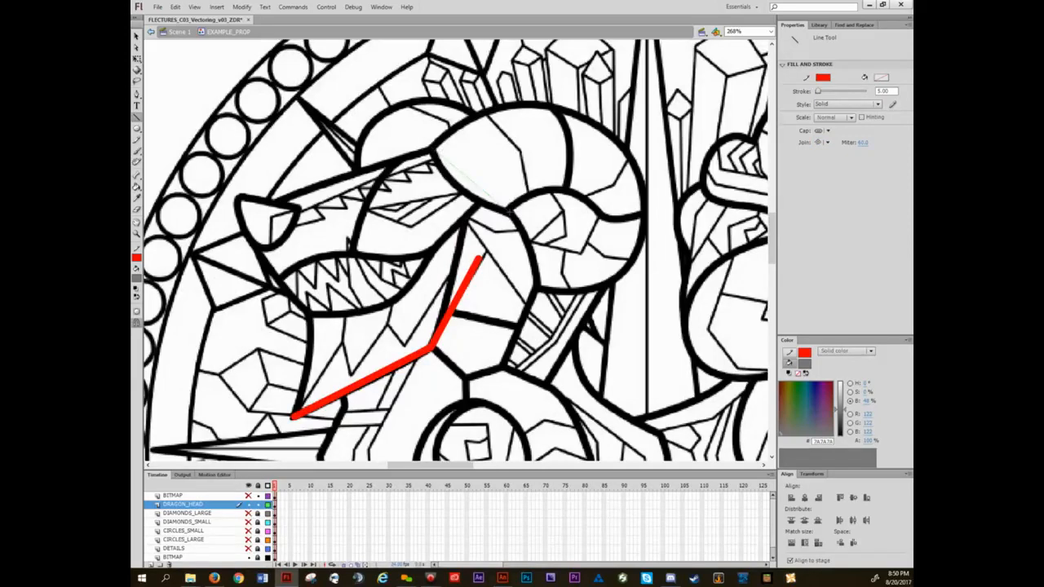
# - Trace the front horn's outline with connected lines, curving its inner edge to follow the bitmap
pyautogui.moveTo(430, 147); pyautogui.dragTo(511, 212)
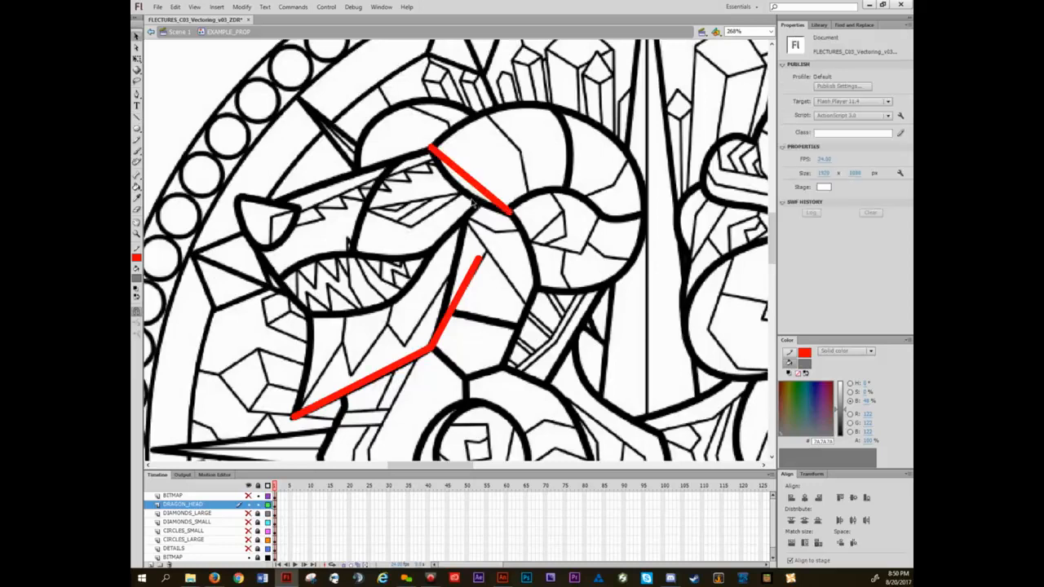
pyautogui.moveTo(469, 181); pyautogui.dragTo(462, 193)
pyautogui.press('n')
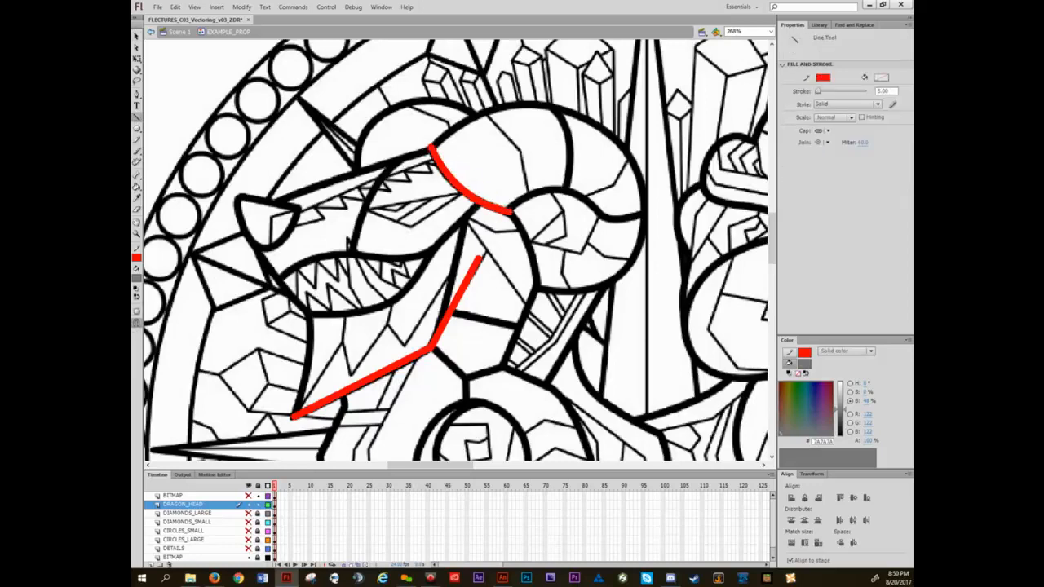
pyautogui.moveTo(537, 288)
pyautogui.mouseDown()
pyautogui.moveTo(535, 259)
pyautogui.moveTo(645, 217)
pyautogui.mouseUp()
pyautogui.press('v')
pyautogui.press('n')
pyautogui.moveTo(604, 146)
pyautogui.mouseDown()
pyautogui.moveTo(551, 106)
pyautogui.moveTo(430, 147)
pyautogui.mouseUp()
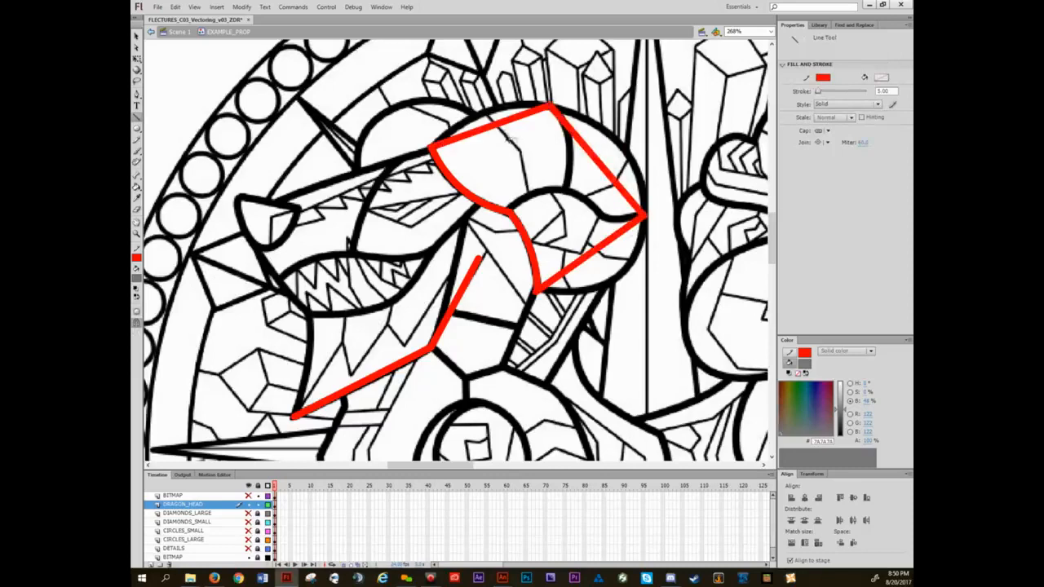
# - Bend the horn's straight outer segments into curves that match the bitmap outline
pyautogui.press('v')
pyautogui.moveTo(498, 123); pyautogui.dragTo(498, 105)
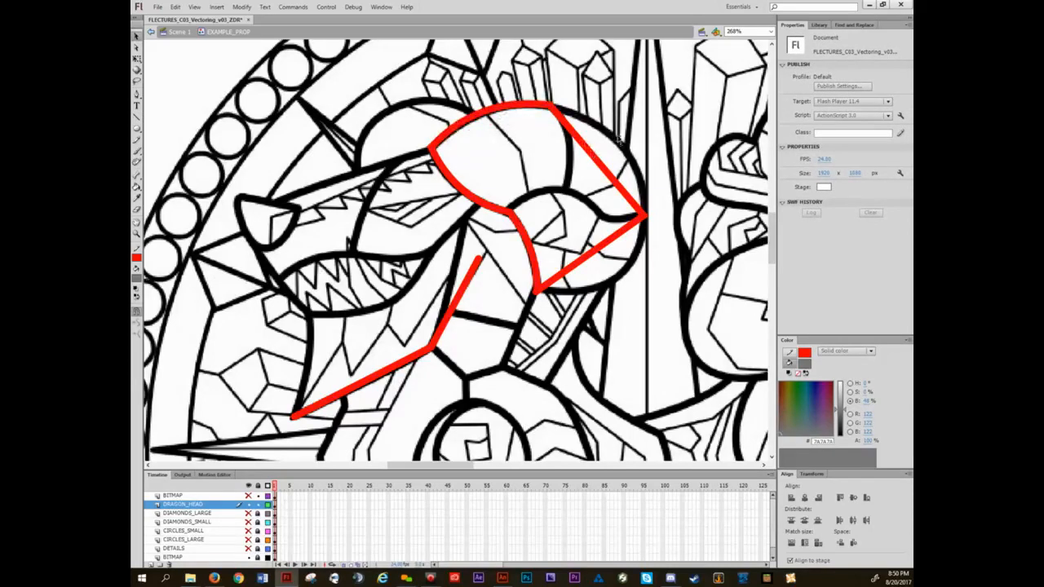
pyautogui.moveTo(592, 159); pyautogui.dragTo(616, 140)
pyautogui.moveTo(629, 280); pyautogui.dragTo(636, 280)
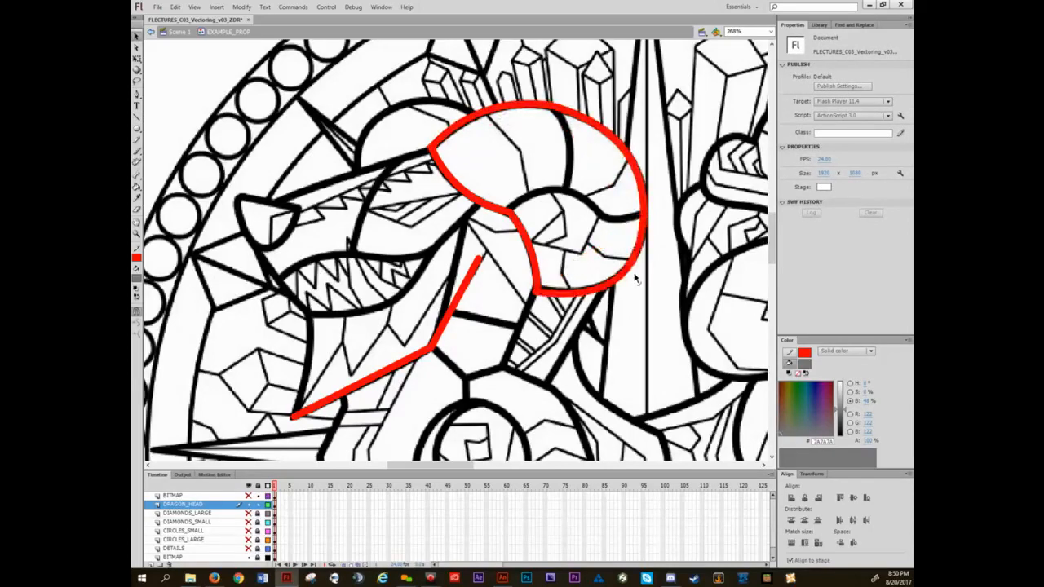
# - Nudge the anchor point at the horn's lower tip onto the bitmap line and check the outline's other anchor points
pyautogui.press('a')
pyautogui.click(536, 294)
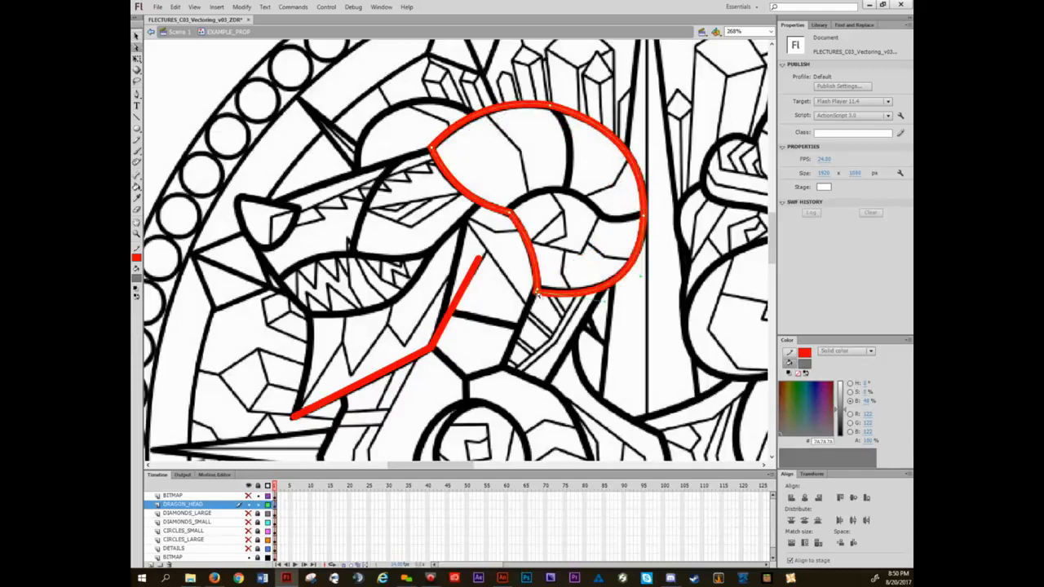
pyautogui.moveTo(536, 293); pyautogui.dragTo(538, 290)
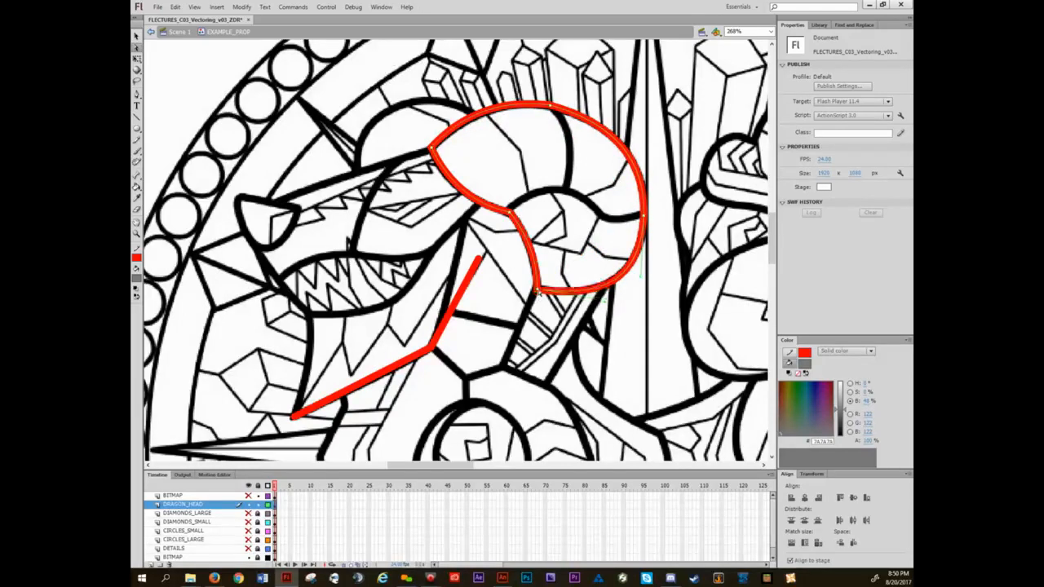
pyautogui.click(548, 310)
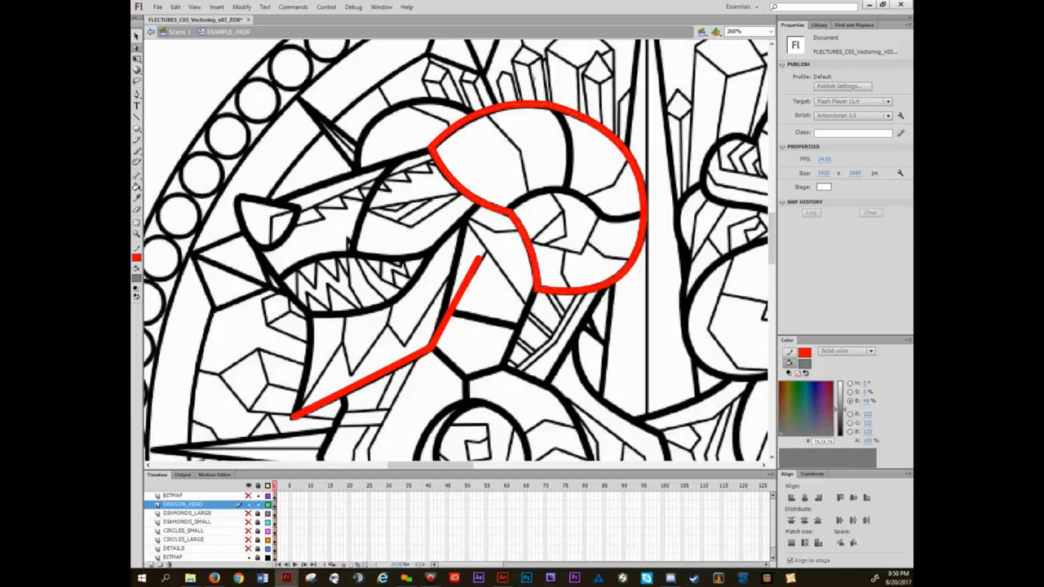
pyautogui.moveTo(534, 74)
pyautogui.mouseDown()
pyautogui.moveTo(573, 93)
pyautogui.moveTo(580, 139)
pyautogui.mouseUp()
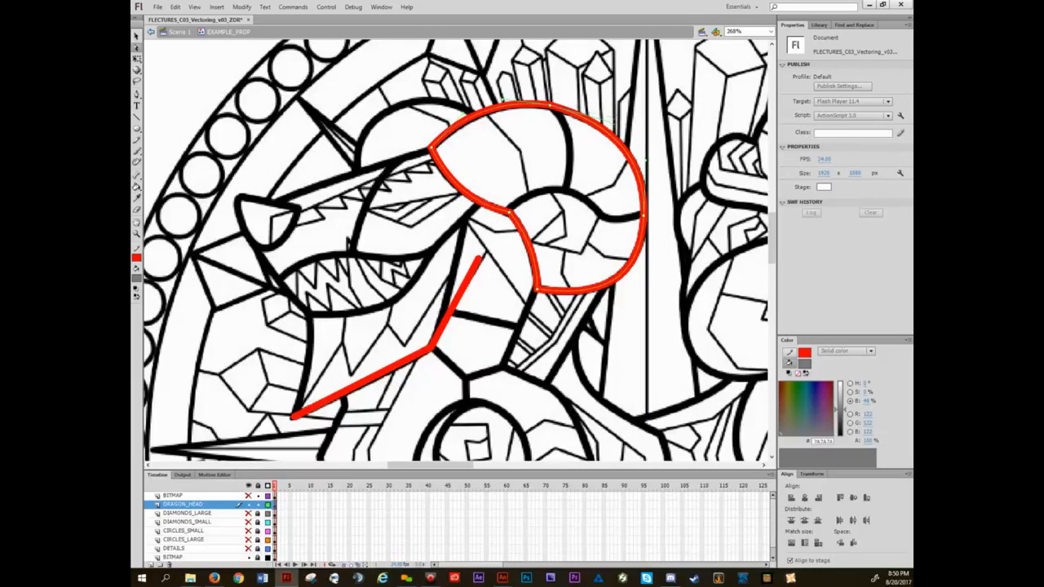
pyautogui.click(575, 89)
# - Draw the horn's inner spiral line and the divider up to its upper edge, curving both to match the bitmap
pyautogui.press('n')
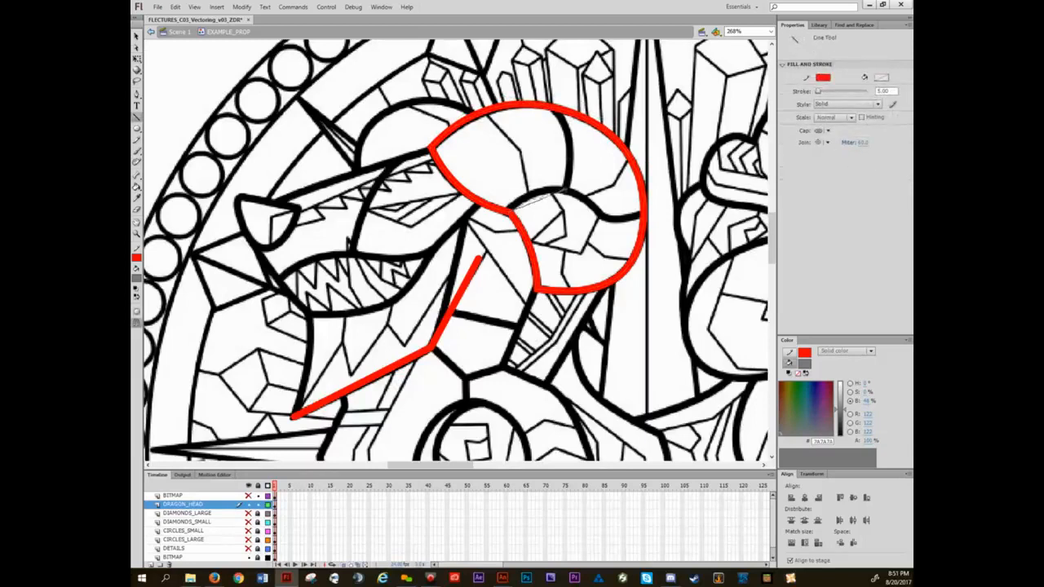
pyautogui.moveTo(564, 191); pyautogui.dragTo(642, 213)
pyautogui.press('v')
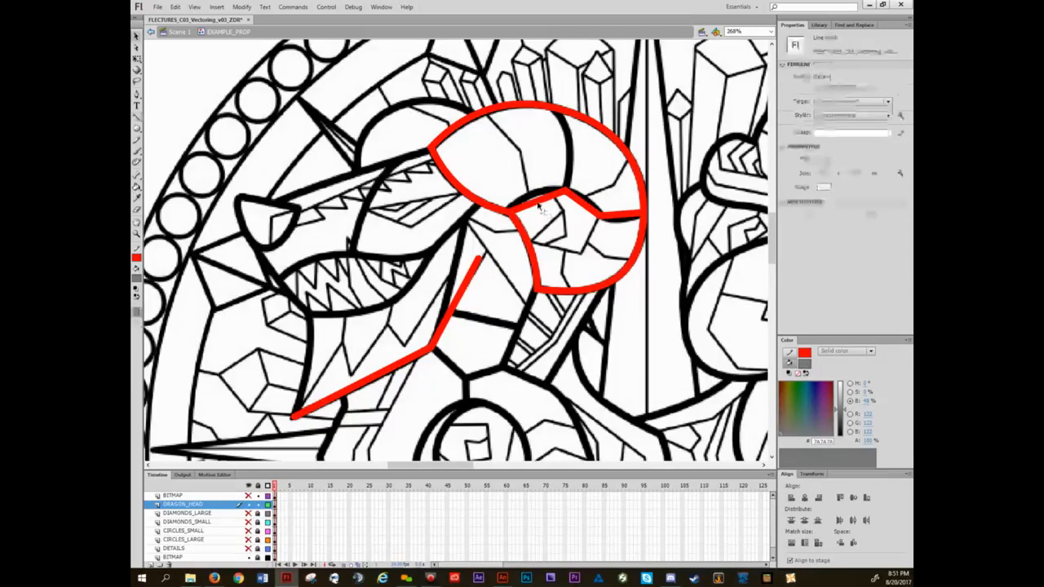
pyautogui.moveTo(539, 203); pyautogui.dragTo(587, 229)
pyautogui.press('a')
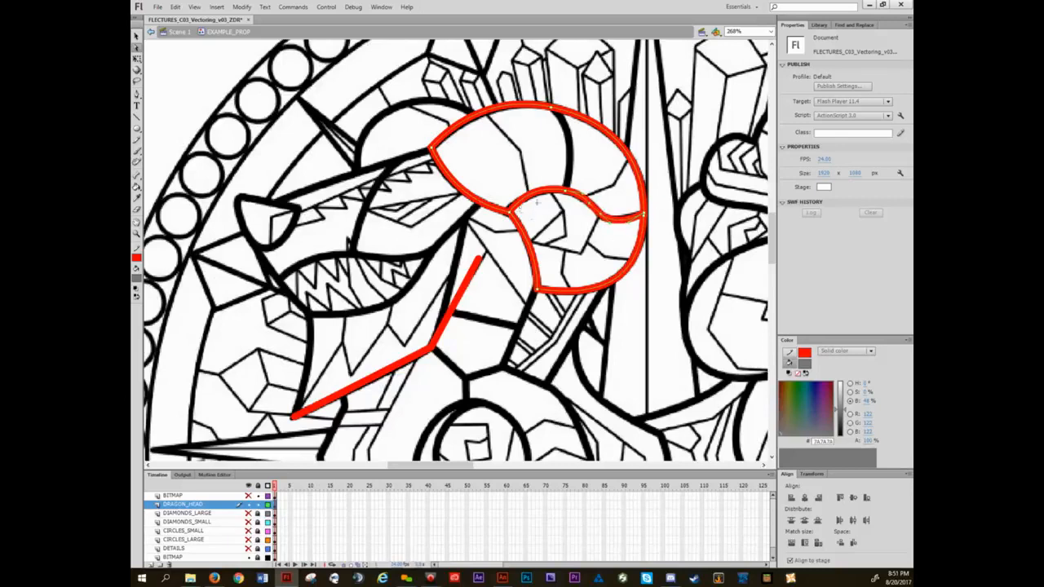
pyautogui.press('n')
pyautogui.moveTo(565, 187)
pyautogui.mouseDown()
pyautogui.moveTo(570, 126)
pyautogui.moveTo(547, 106)
pyautogui.moveTo(571, 149)
pyautogui.mouseUp()
pyautogui.press('v')
# - Draw a line from the mouth corner to the horn base and reshape the rear jaw line to meet it
pyautogui.moveTo(547, 232); pyautogui.dragTo(601, 206)
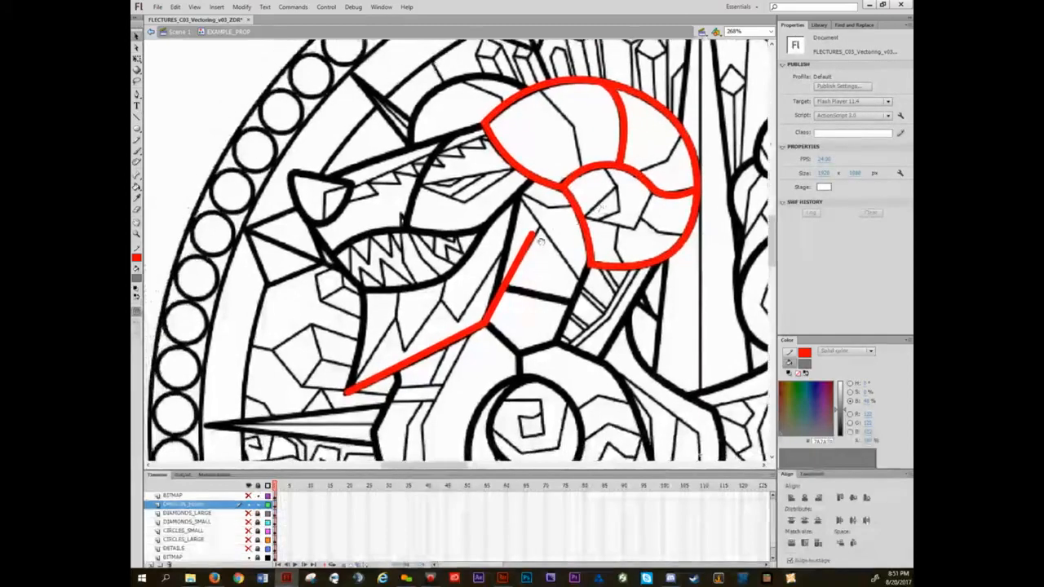
pyautogui.press('n')
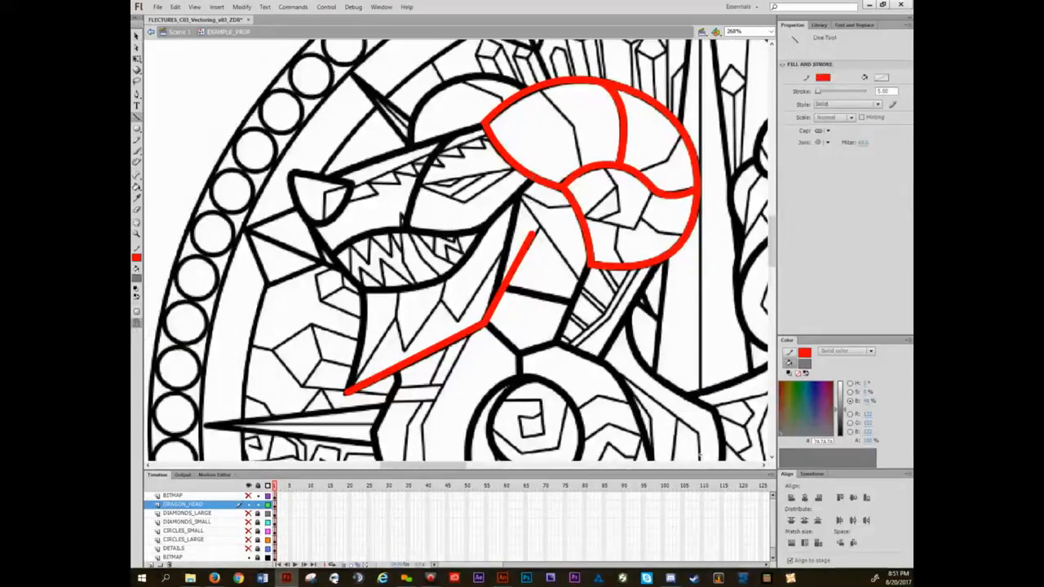
pyautogui.moveTo(481, 231); pyautogui.dragTo(532, 178)
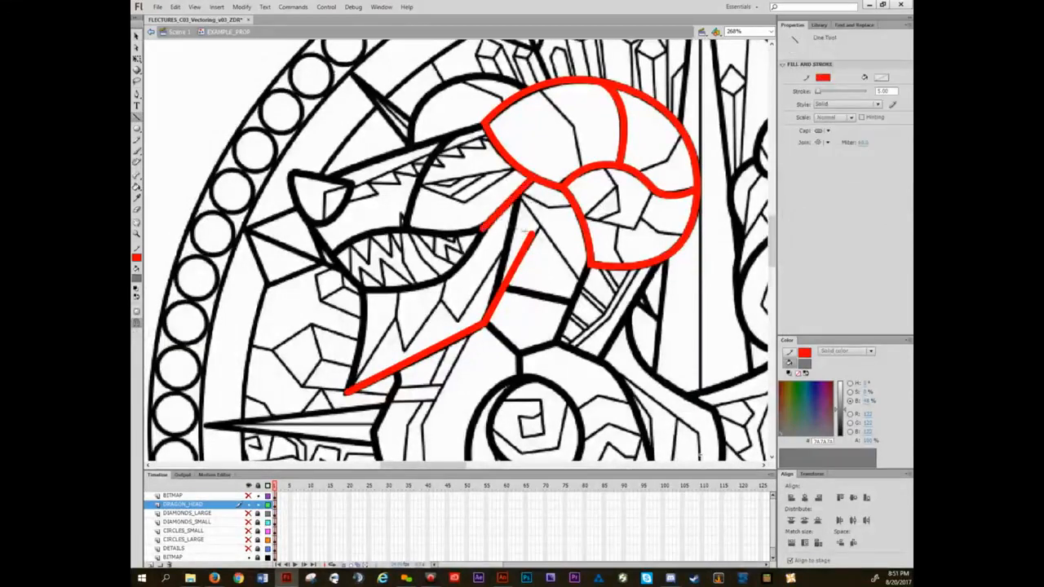
pyautogui.press('v')
pyautogui.moveTo(532, 234)
pyautogui.mouseDown()
pyautogui.moveTo(518, 195)
pyautogui.moveTo(511, 237)
pyautogui.mouseUp()
# - Trace the upper mouth line from the mouth corner to the snout and curve its segments to match the bitmap
pyautogui.press('space')
pyautogui.moveTo(538, 276); pyautogui.dragTo(566, 275)
pyautogui.press('n')
pyautogui.moveTo(511, 228)
pyautogui.mouseDown()
pyautogui.moveTo(433, 228)
pyautogui.moveTo(361, 245)
pyautogui.moveTo(356, 255)
pyautogui.moveTo(390, 234)
pyautogui.mouseUp()
pyautogui.moveTo(473, 231); pyautogui.dragTo(475, 237)
pyautogui.moveTo(466, 248); pyautogui.dragTo(500, 273)
pyautogui.press('a')
pyautogui.click(493, 259)
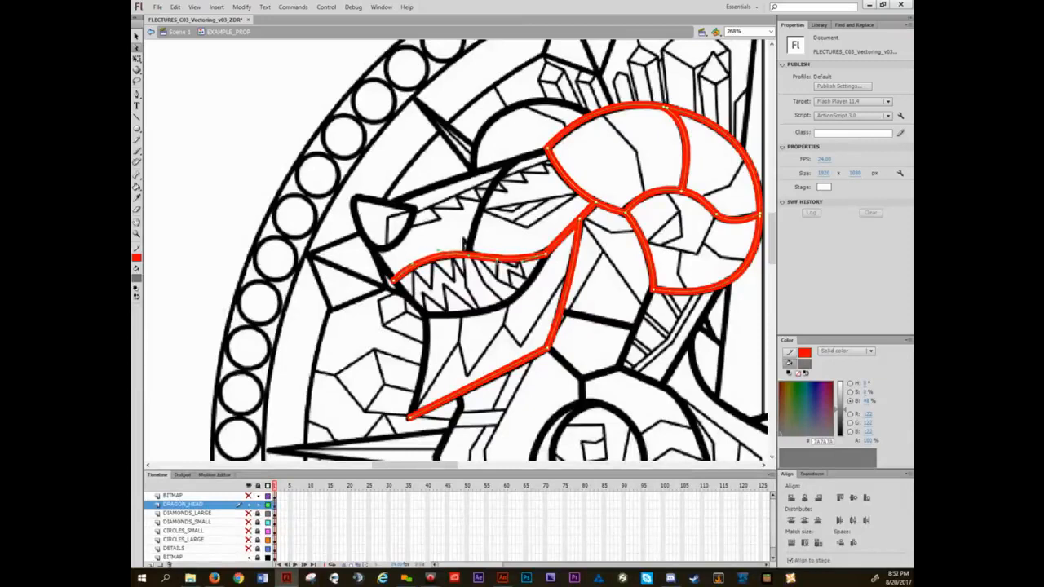
# - Draw the forehead line from the horn to the snout and the upper edge of the nose
pyautogui.press('n')
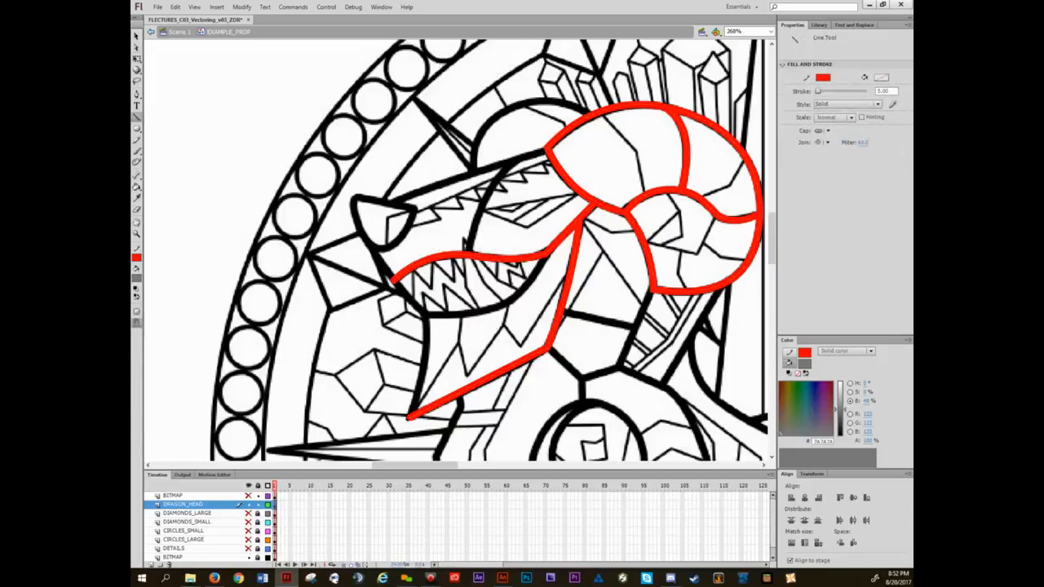
pyautogui.moveTo(543, 152)
pyautogui.mouseDown()
pyautogui.moveTo(388, 199)
pyautogui.moveTo(415, 209)
pyautogui.mouseUp()
pyautogui.press('v')
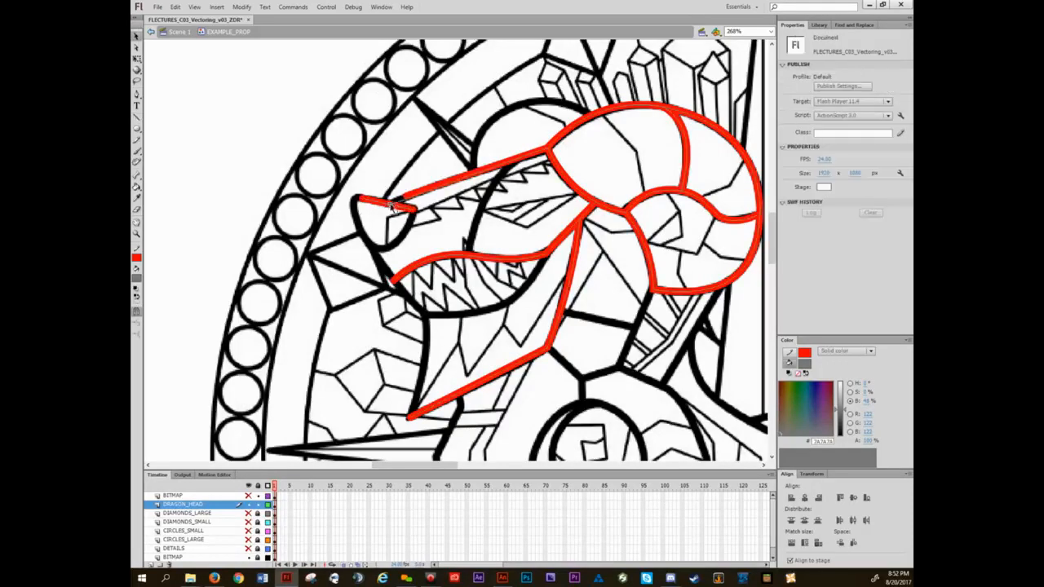
# - Trace the rear horn behind the forehead with two connected lines and bend them into its rounded outline
pyautogui.press('n')
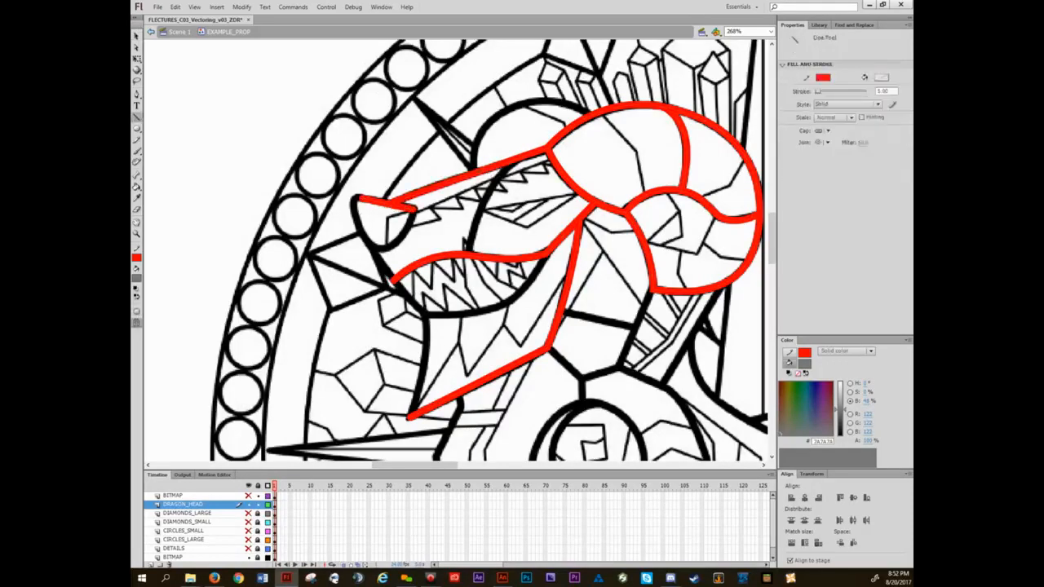
pyautogui.moveTo(480, 172)
pyautogui.mouseDown()
pyautogui.moveTo(494, 136)
pyautogui.moveTo(579, 103)
pyautogui.moveTo(589, 115)
pyautogui.moveTo(499, 115)
pyautogui.moveTo(510, 106)
pyautogui.moveTo(587, 115)
pyautogui.mouseUp()
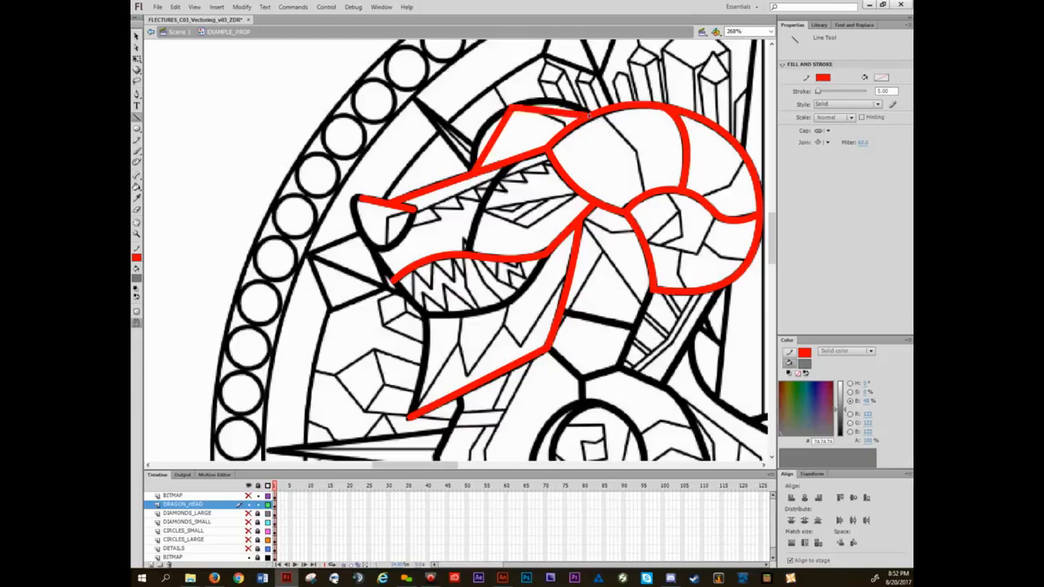
pyautogui.press('v')
pyautogui.moveTo(494, 140); pyautogui.dragTo(480, 137)
pyautogui.moveTo(546, 110); pyautogui.dragTo(547, 102)
# - Draw the cheek line from the upper mouth line to the forehead and curve it to match the bitmap
pyautogui.press('n')
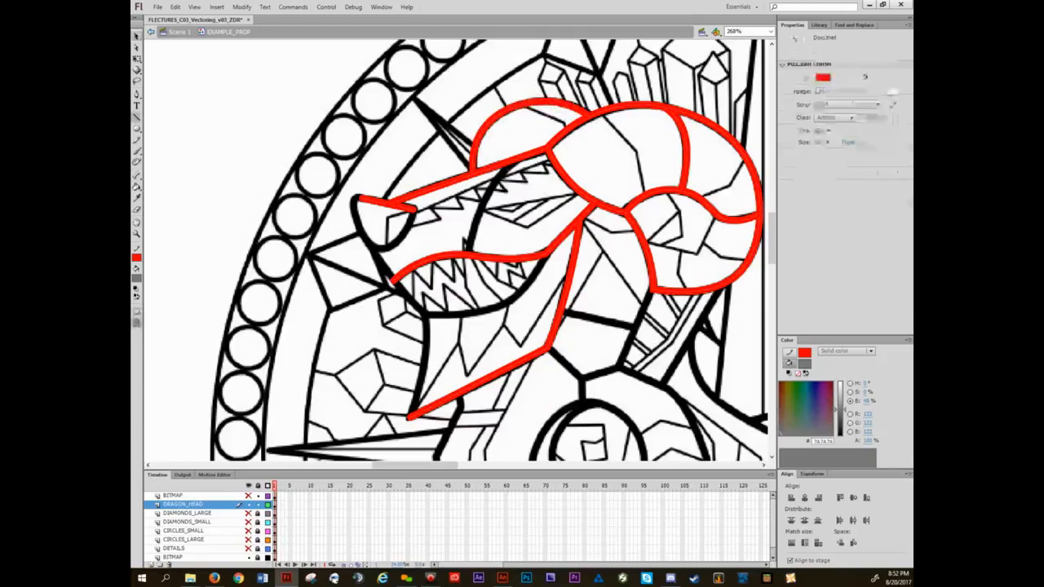
pyautogui.moveTo(470, 252); pyautogui.dragTo(514, 162)
pyautogui.press('v')
pyautogui.moveTo(496, 201); pyautogui.dragTo(486, 195)
pyautogui.press('space')
pyautogui.moveTo(498, 231); pyautogui.dragTo(521, 154)
pyautogui.press('n')
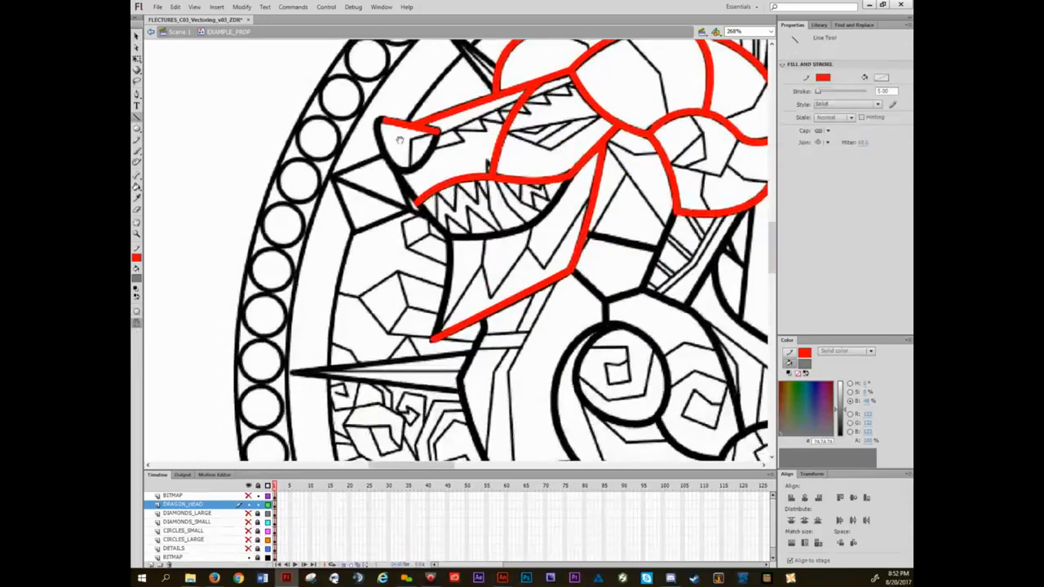
# - Complete the dragon's nose outline beneath its upper edge and curve the lines to match the bitmap
pyautogui.press('space')
pyautogui.moveTo(400, 141)
pyautogui.mouseDown()
pyautogui.moveTo(412, 201)
pyautogui.moveTo(401, 219)
pyautogui.moveTo(418, 234)
pyautogui.mouseUp()
pyautogui.moveTo(418, 234)
pyautogui.mouseDown()
pyautogui.moveTo(450, 194)
pyautogui.moveTo(441, 221)
pyautogui.moveTo(402, 223)
pyautogui.mouseUp()
pyautogui.press('v')
pyautogui.moveTo(392, 186); pyautogui.dragTo(392, 182)
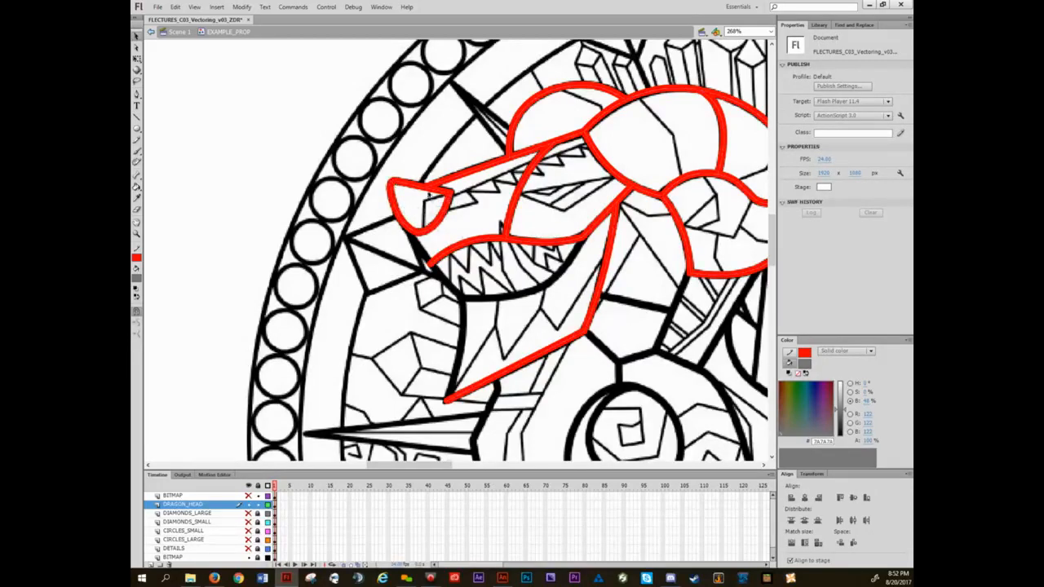
# - Remove the front segment of the upper mouth line, between the cheek line and the snout
pyautogui.press('n')
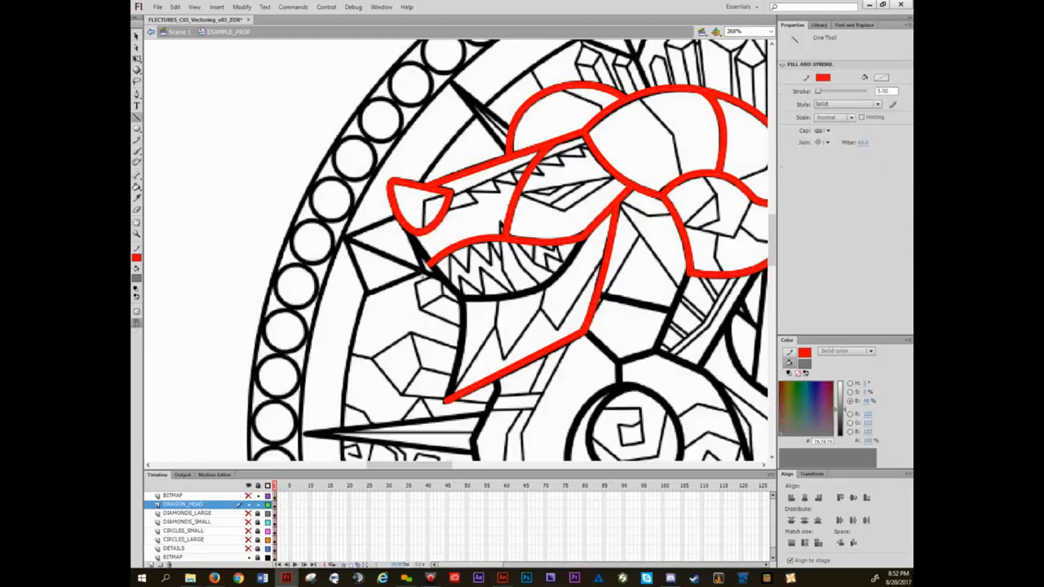
pyautogui.moveTo(403, 231); pyautogui.dragTo(426, 242)
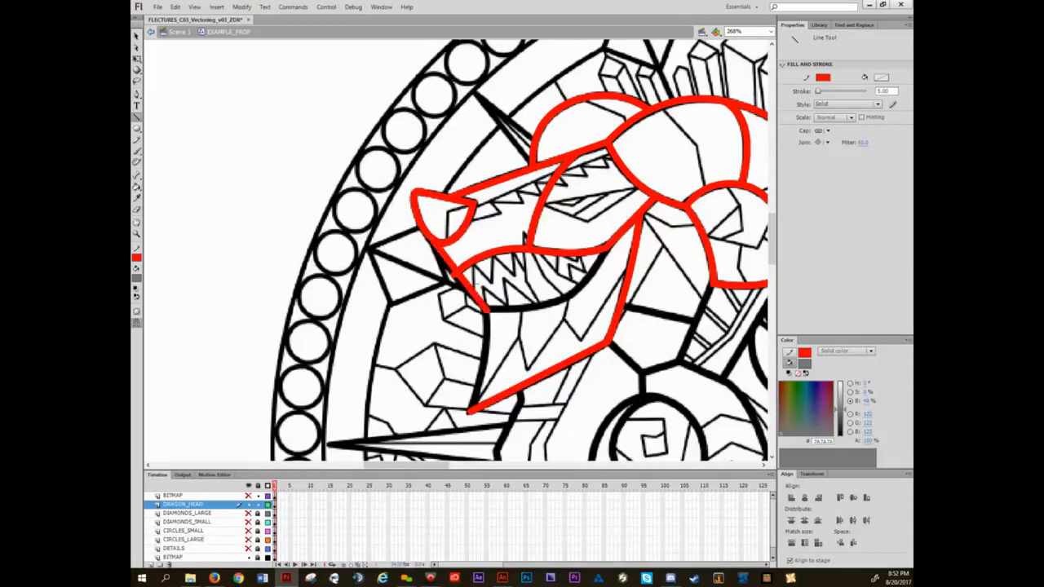
pyautogui.press('v')
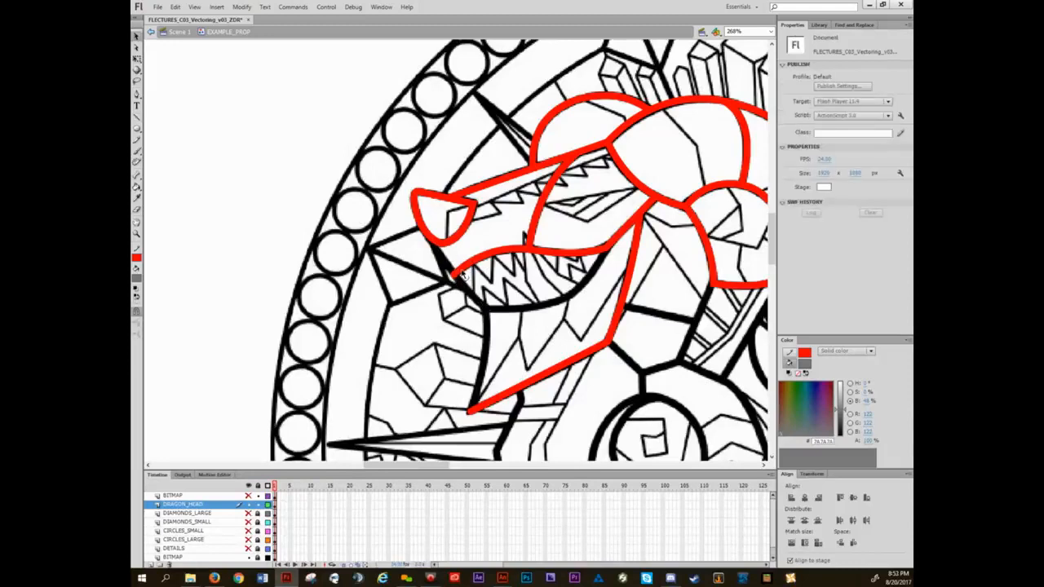
pyautogui.press('n')
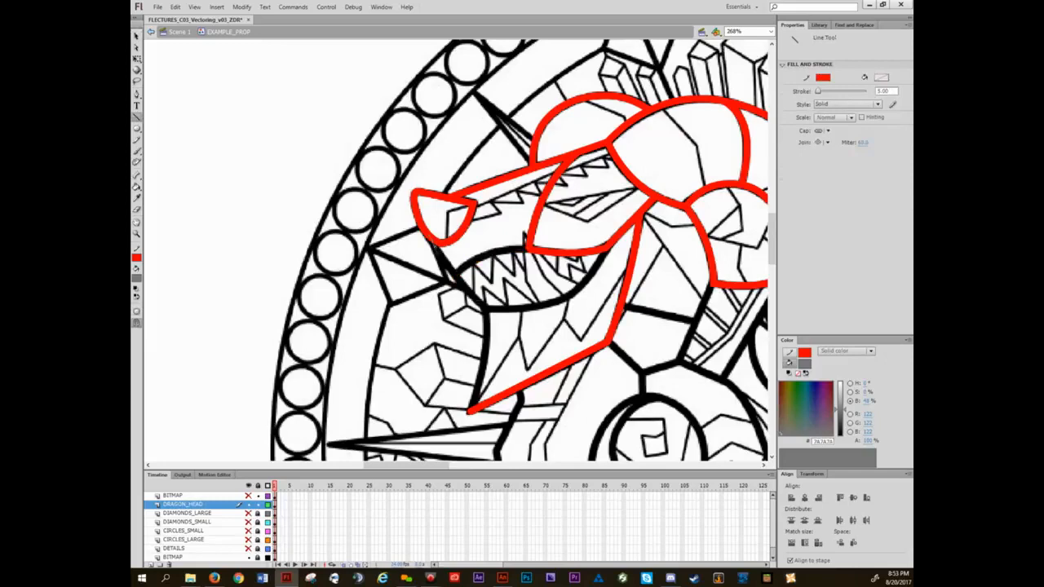
# - Try to trace the muzzle's front edge with a single line from the nose to the front of the lower lip
pyautogui.moveTo(434, 245); pyautogui.dragTo(482, 283)
pyautogui.moveTo(492, 267)
pyautogui.mouseDown()
pyautogui.moveTo(465, 285)
pyautogui.moveTo(434, 240)
pyautogui.moveTo(487, 310)
pyautogui.mouseUp()
pyautogui.press('v')
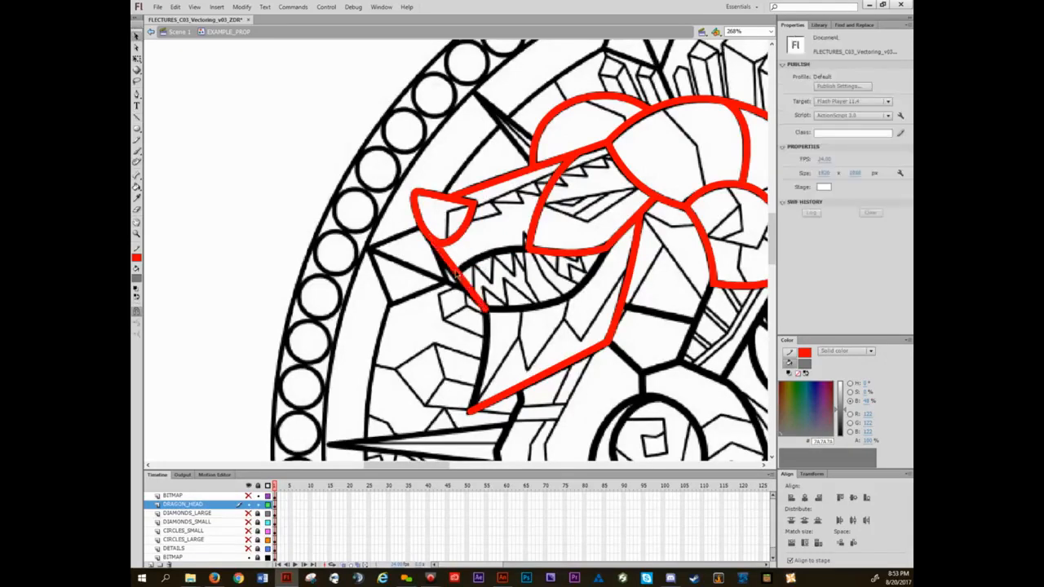
pyautogui.moveTo(459, 274); pyautogui.dragTo(448, 285)
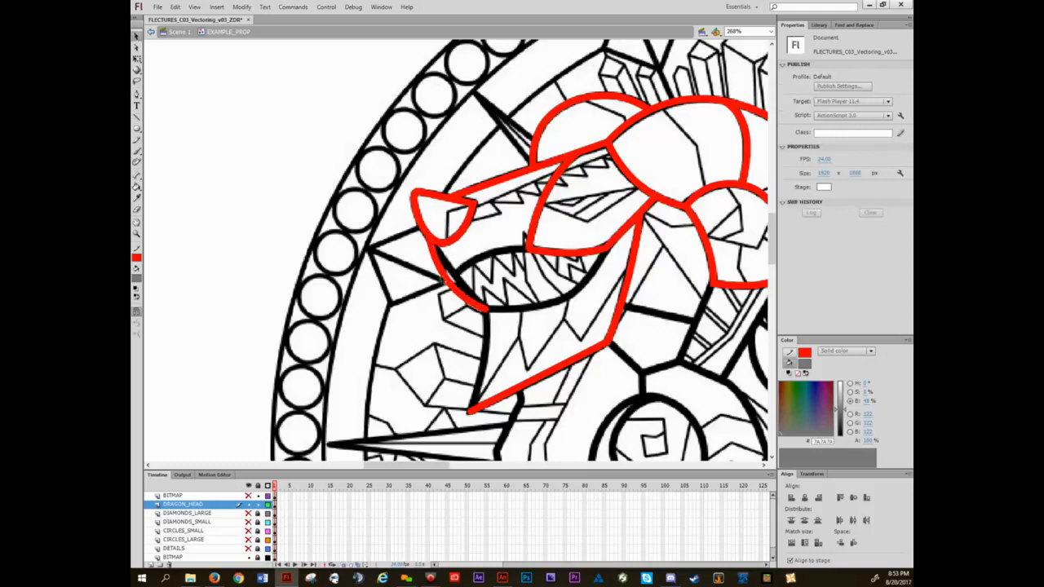
pyautogui.hotkey('ctrl', 'z')
pyautogui.hotkey('ctrl', 'z')
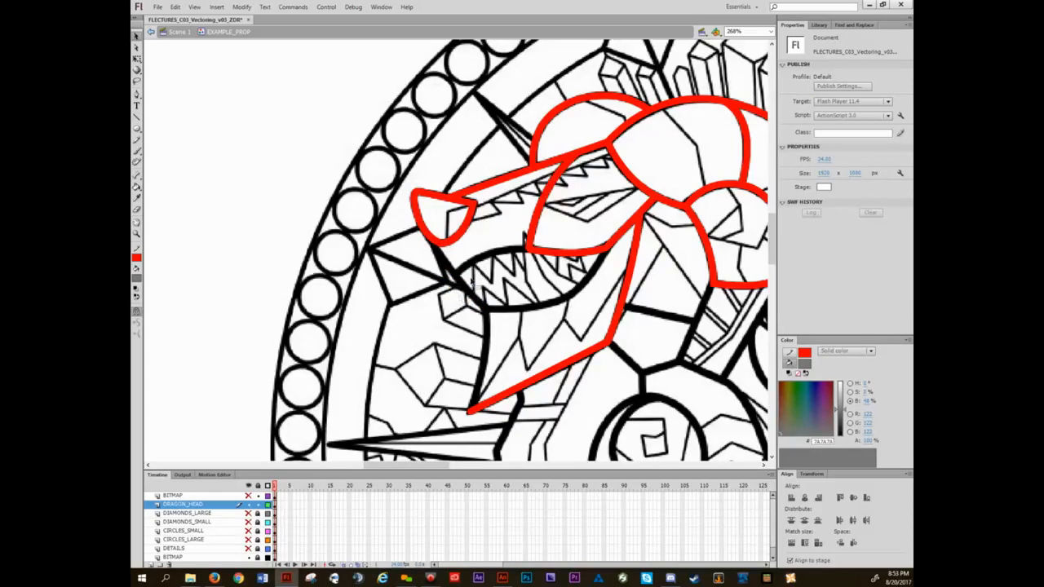
pyautogui.press('n')
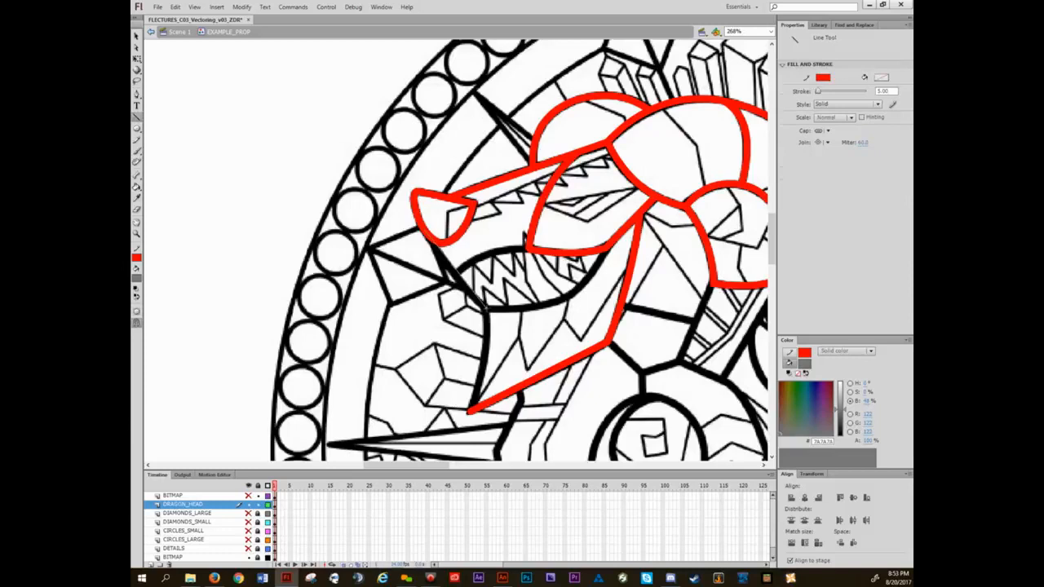
pyautogui.moveTo(428, 236); pyautogui.dragTo(487, 310)
pyautogui.press('a')
pyautogui.click(450, 258)
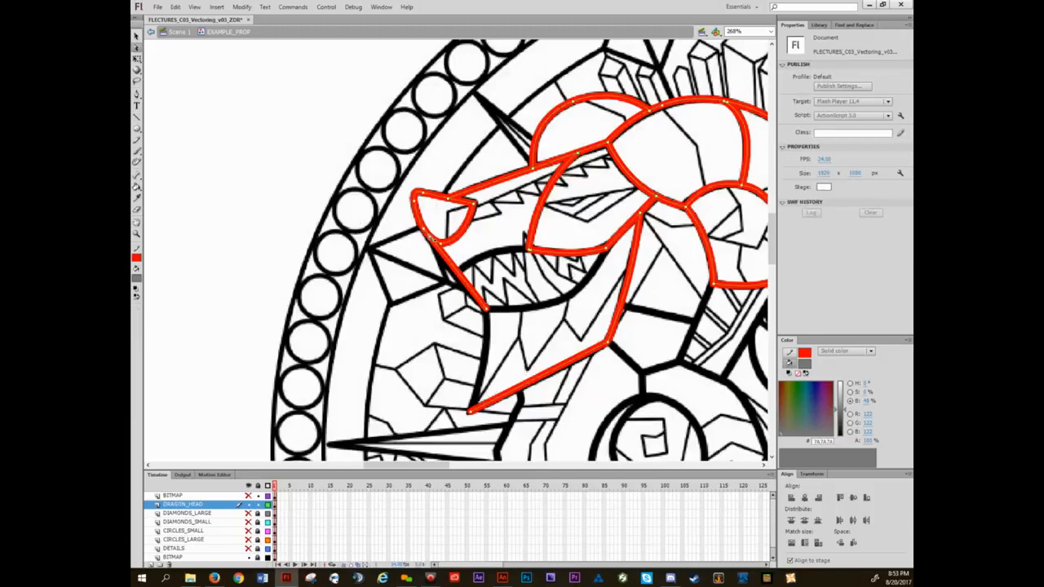
pyautogui.press('Delete')
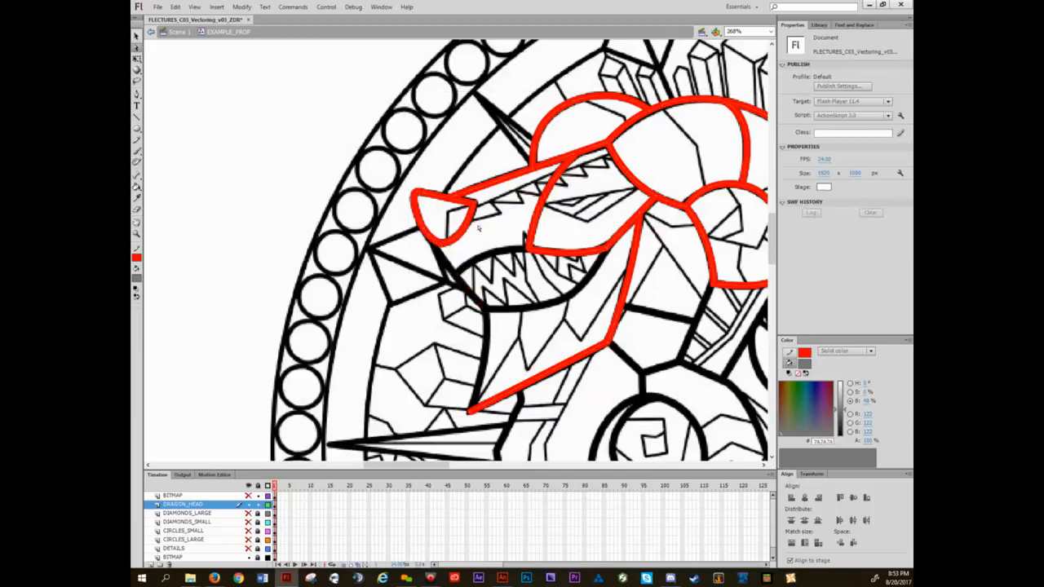
# - Try bending a line drawn outward from the nose toward the medallion's ring
pyautogui.press('n')
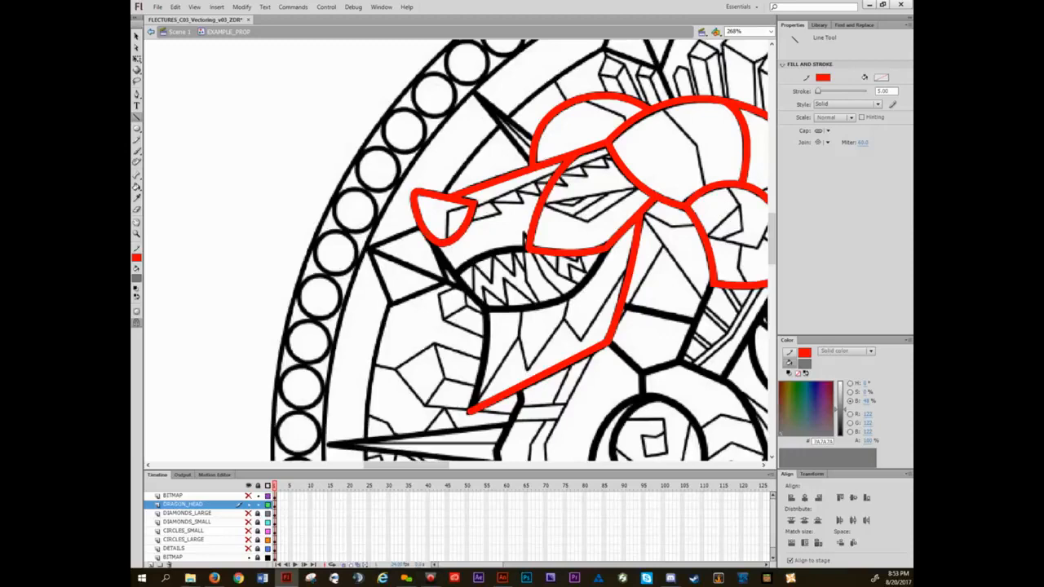
pyautogui.moveTo(370, 313); pyautogui.dragTo(425, 235)
pyautogui.press('v')
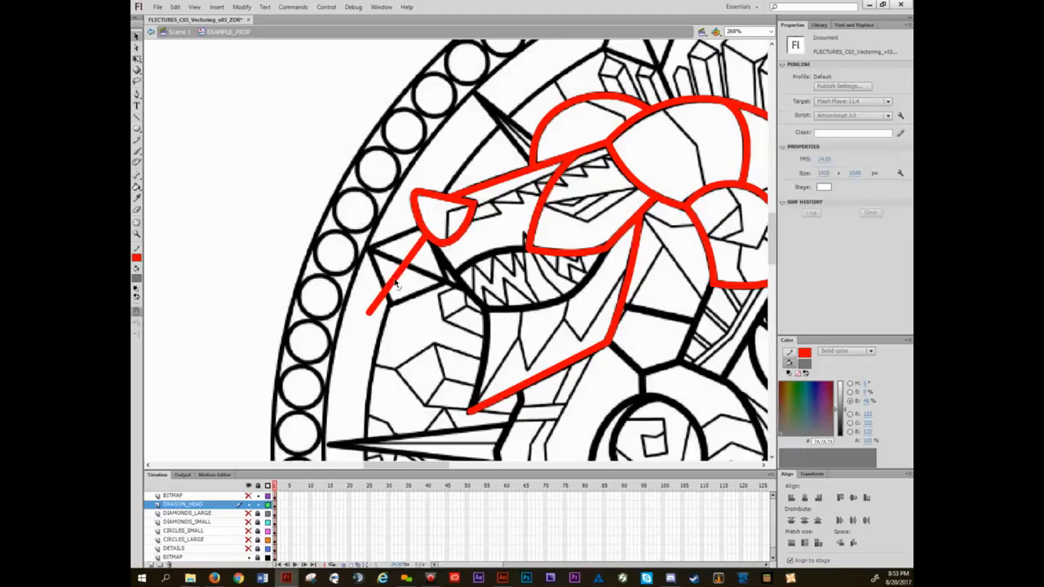
pyautogui.moveTo(395, 282); pyautogui.dragTo(365, 275)
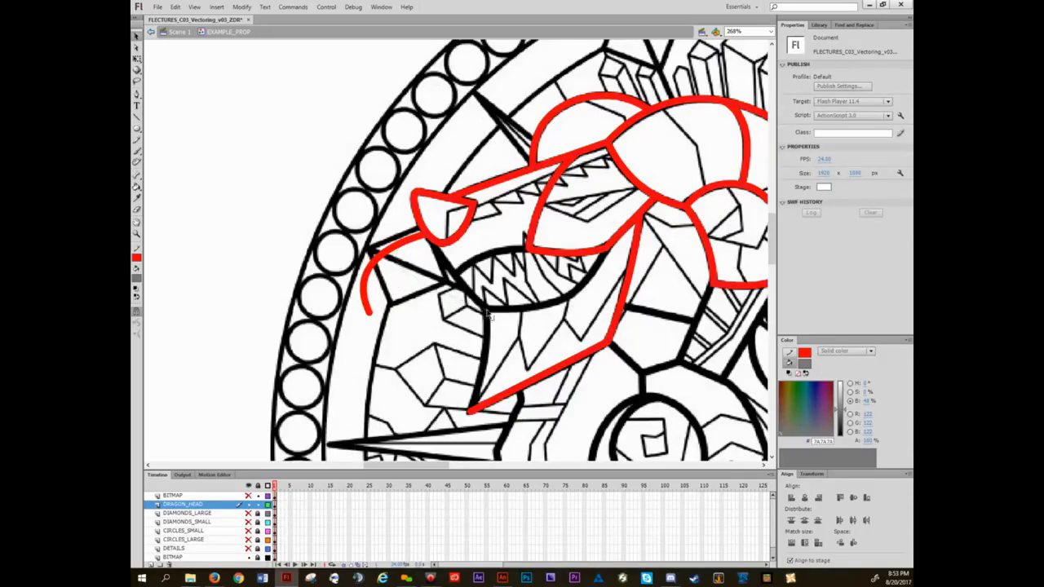
# - Trace the muzzle's front edge from the nose to the lower lip and redraw the front upper mouth line with a curve
pyautogui.moveTo(487, 310); pyautogui.dragTo(467, 284)
pyautogui.press('n')
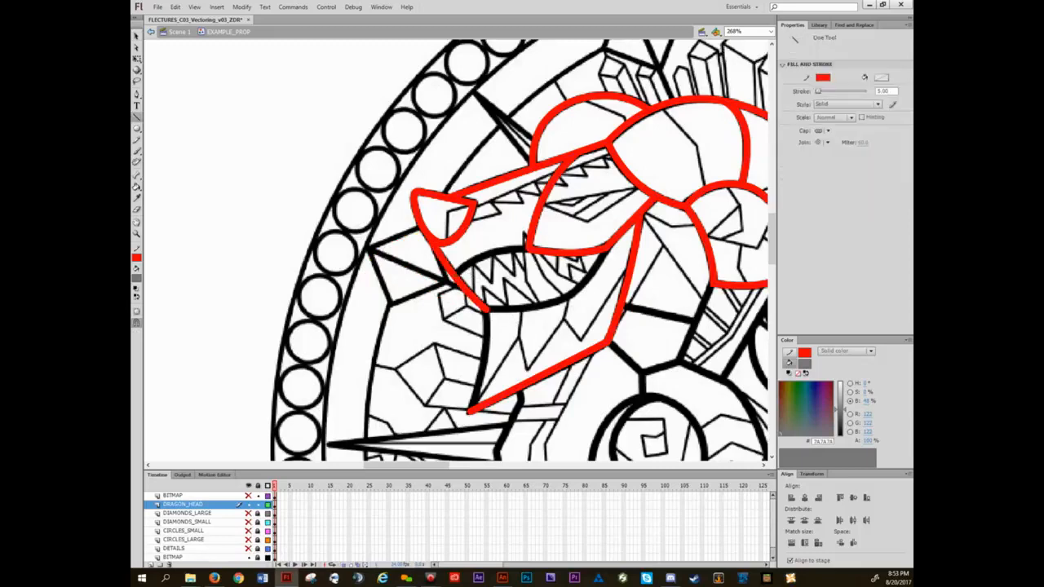
pyautogui.press('v')
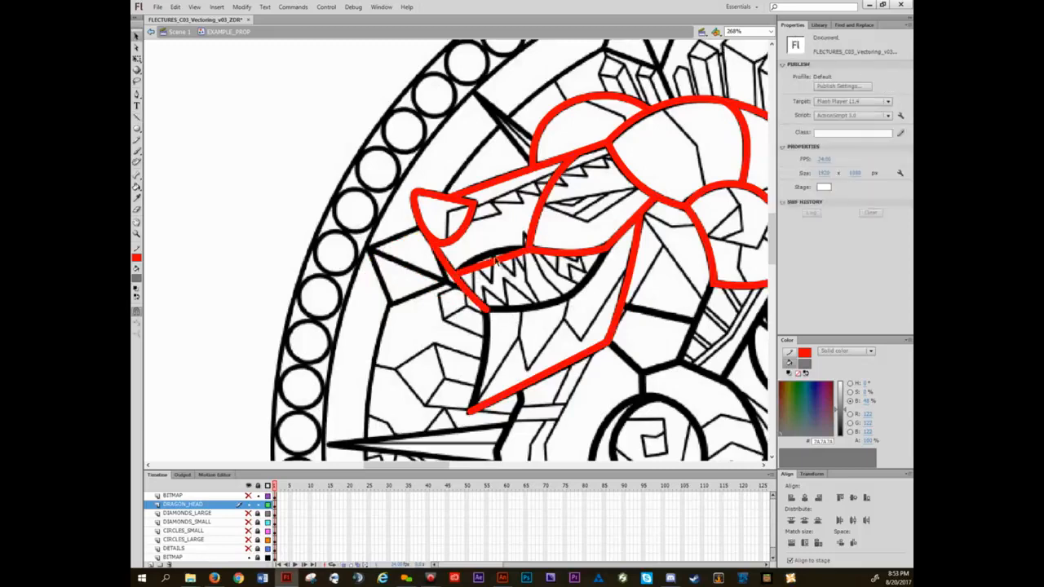
# - Draw the lower lip line from the muzzle's front edge to the mouth corner and curve it to match the bitmap
pyautogui.press('n')
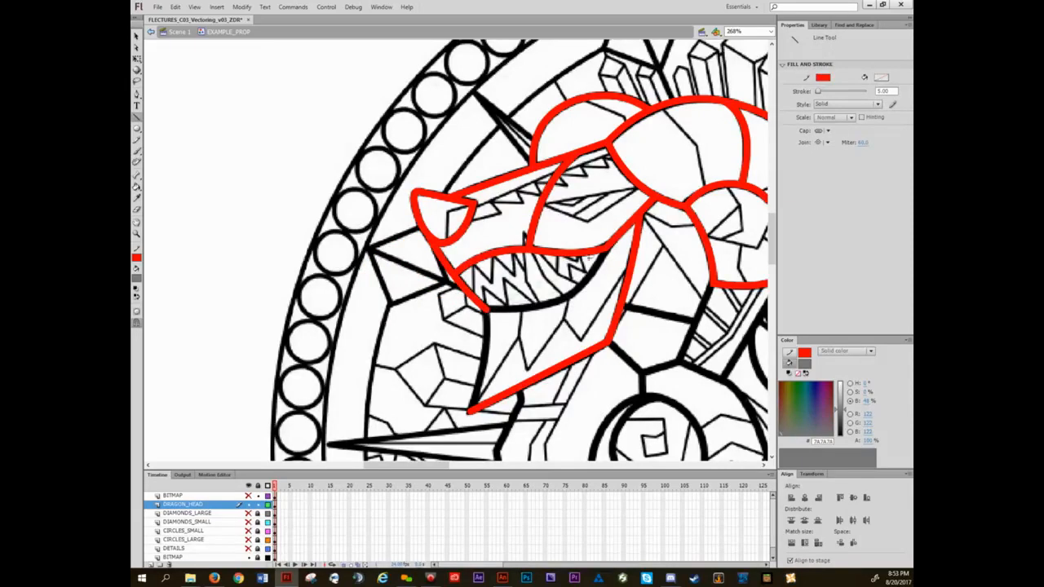
pyautogui.press('v')
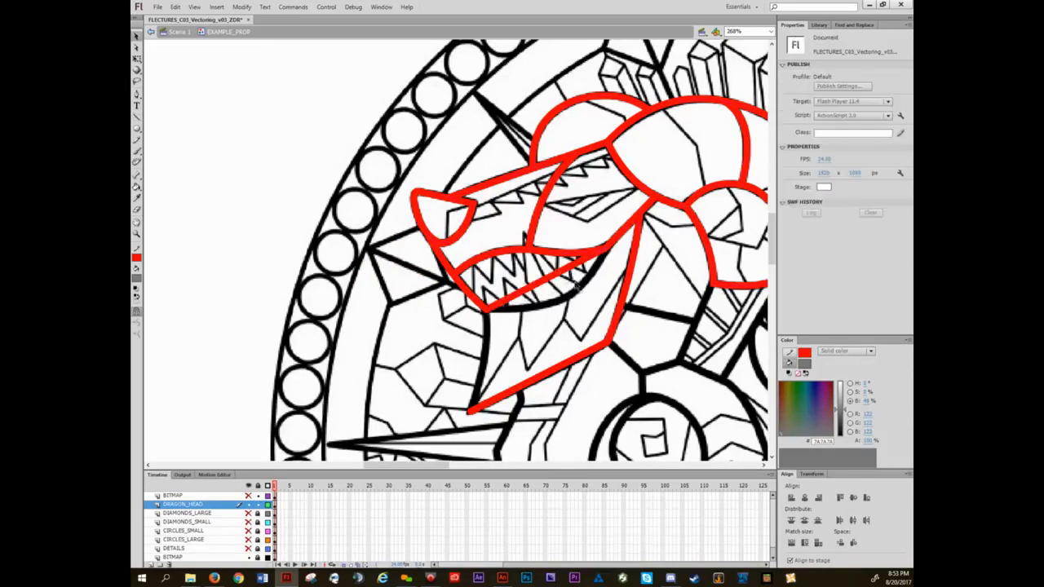
pyautogui.moveTo(586, 296); pyautogui.dragTo(580, 298)
pyautogui.press('a')
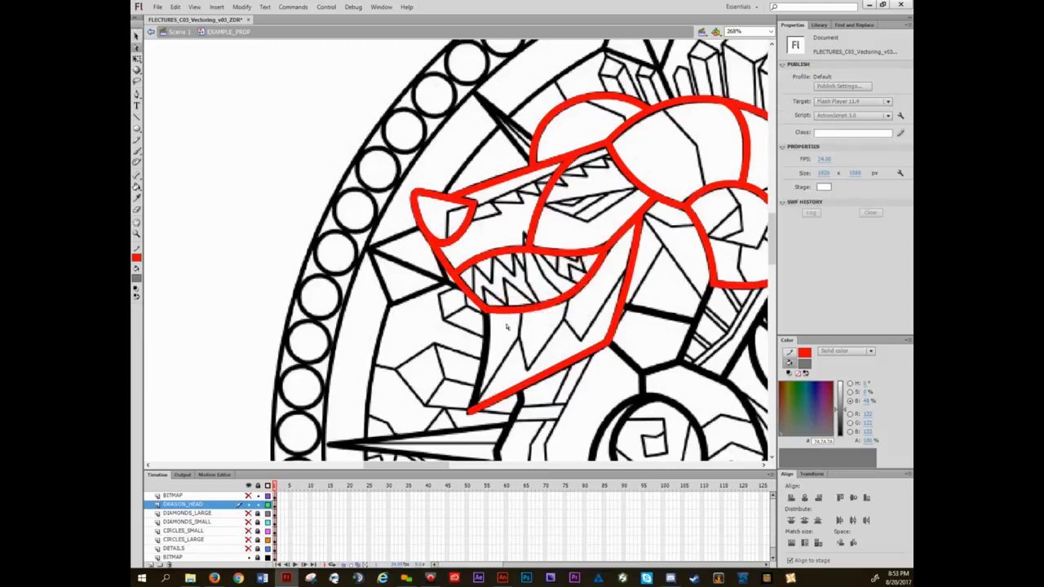
pyautogui.moveTo(510, 328); pyautogui.dragTo(469, 296)
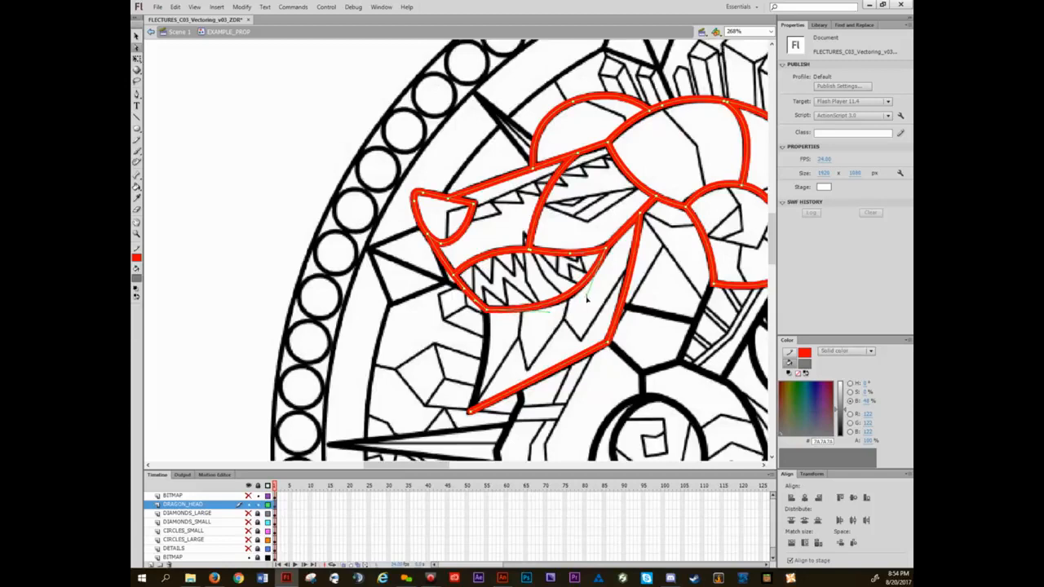
# - Refine the anchor points where the horn's dividing lines meet its outer curve
pyautogui.moveTo(598, 244); pyautogui.dragTo(494, 261)
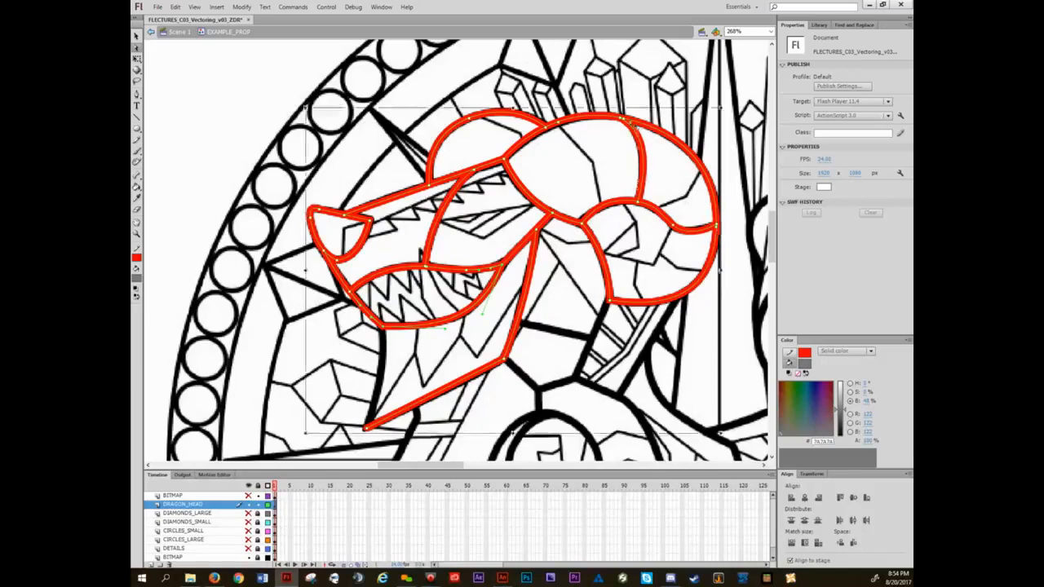
pyautogui.keyDown('ctrl'); pyautogui.click(624, 116); pyautogui.keyUp('ctrl')
pyautogui.keyDown('ctrl'); pyautogui.click(624, 116); pyautogui.keyUp('ctrl')
pyautogui.keyDown('ctrl'); pyautogui.click(624, 119); pyautogui.keyUp('ctrl')
pyautogui.keyDown('ctrl'); pyautogui.click(623, 120); pyautogui.keyUp('ctrl')
pyautogui.moveTo(625, 159); pyautogui.dragTo(536, 211)
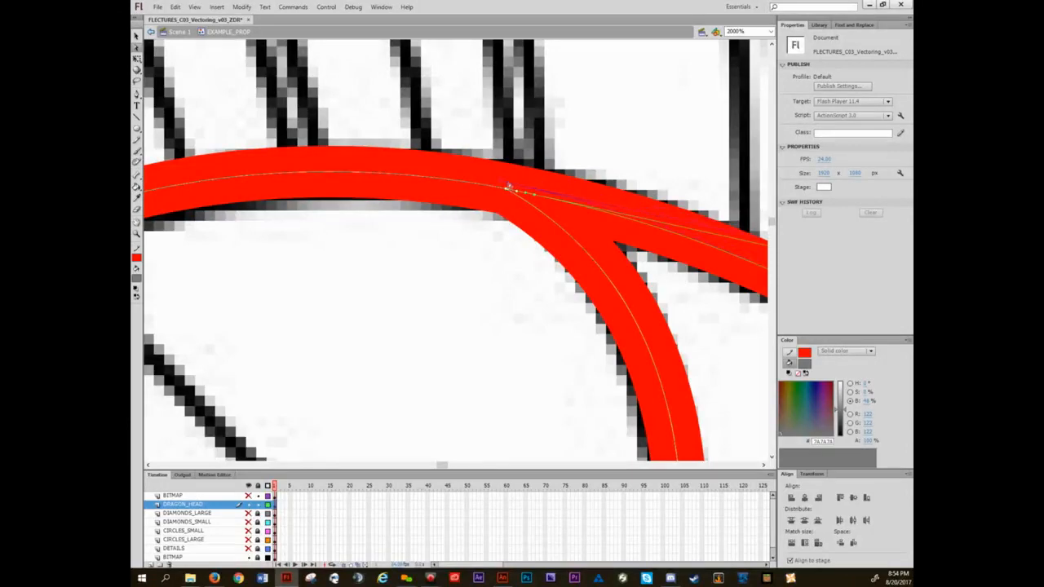
pyautogui.moveTo(507, 191); pyautogui.dragTo(506, 193)
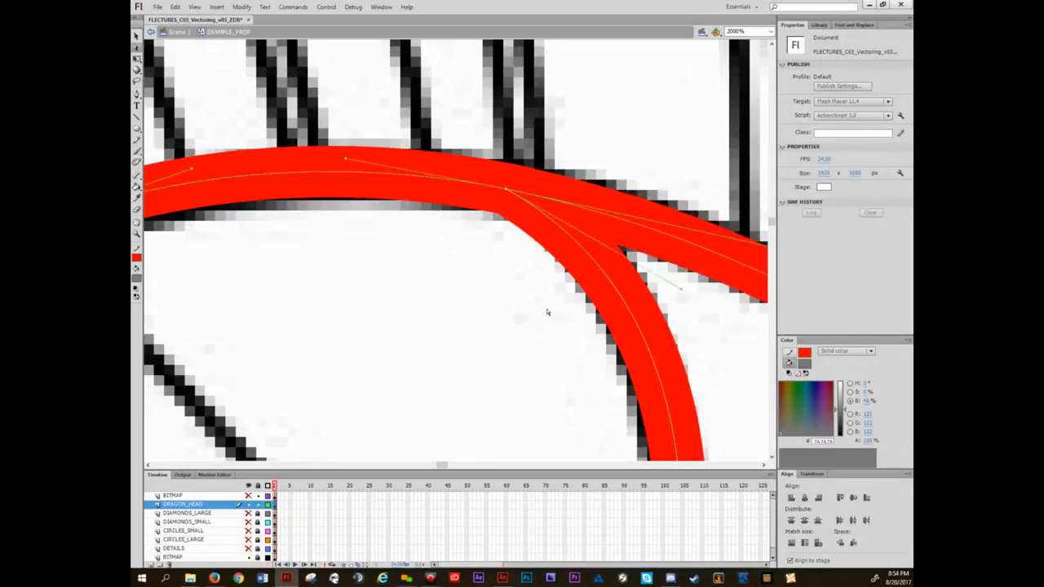
pyautogui.hotkey('ctrl', '-')
pyautogui.moveTo(609, 348); pyautogui.dragTo(467, 118)
pyautogui.keyDown('ctrl'); pyautogui.click(618, 309); pyautogui.keyUp('ctrl')
pyautogui.moveTo(624, 311)
pyautogui.mouseDown()
pyautogui.moveTo(546, 244)
pyautogui.moveTo(644, 261)
pyautogui.moveTo(555, 236)
pyautogui.mouseUp()
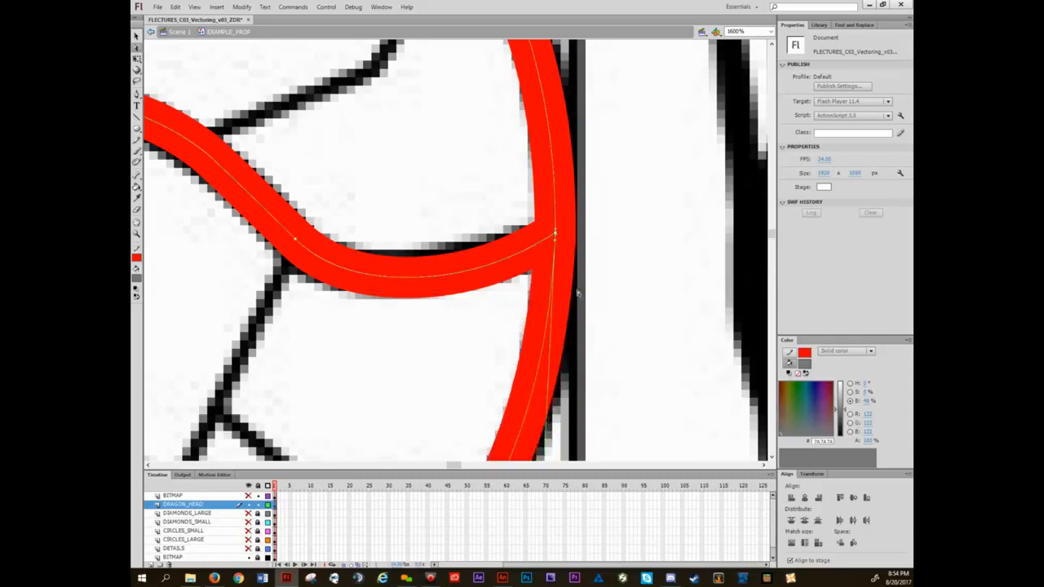
# - Draw the chin's front edge from the lower lip down to the jaw tip and curve it to match the bitmap
pyautogui.hotkey('ctrl', '-')
pyautogui.hotkey('ctrl', '-')
pyautogui.hotkey('ctrl', '-')
pyautogui.hotkey('ctrl', '-')
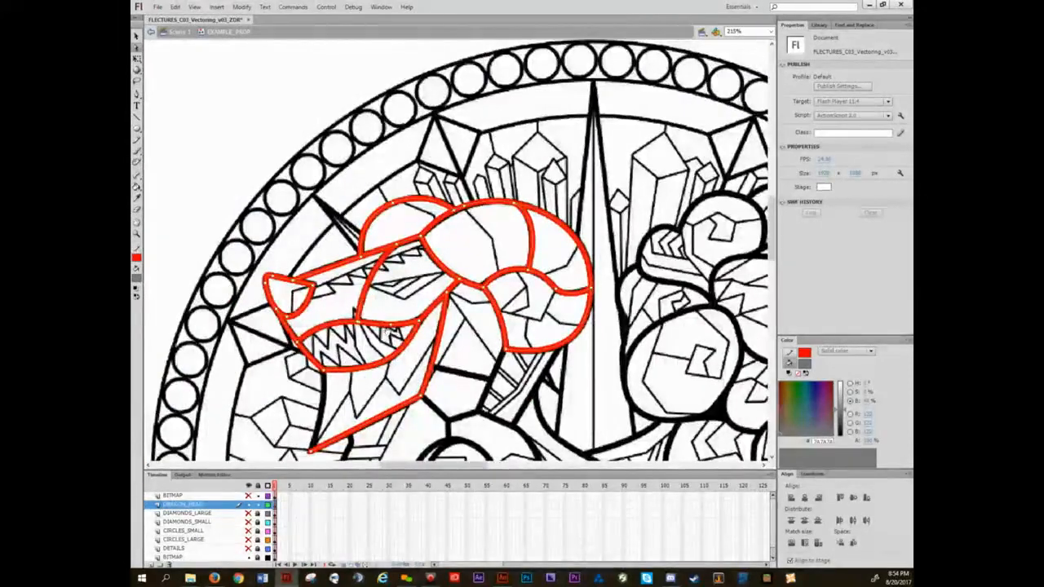
pyautogui.moveTo(386, 330); pyautogui.dragTo(455, 216)
pyautogui.press('n')
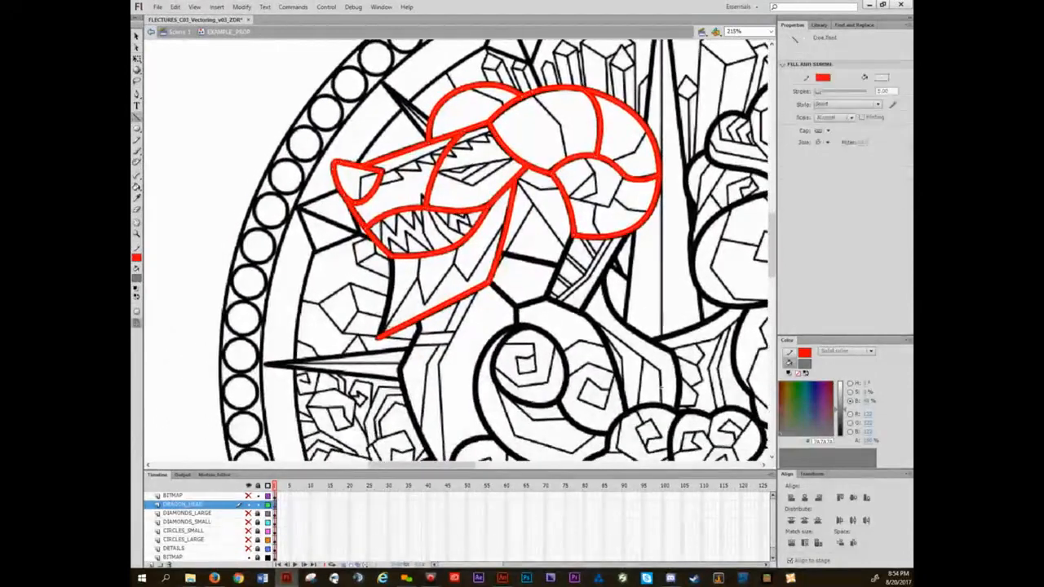
pyautogui.moveTo(392, 260); pyautogui.dragTo(378, 336)
pyautogui.press('v')
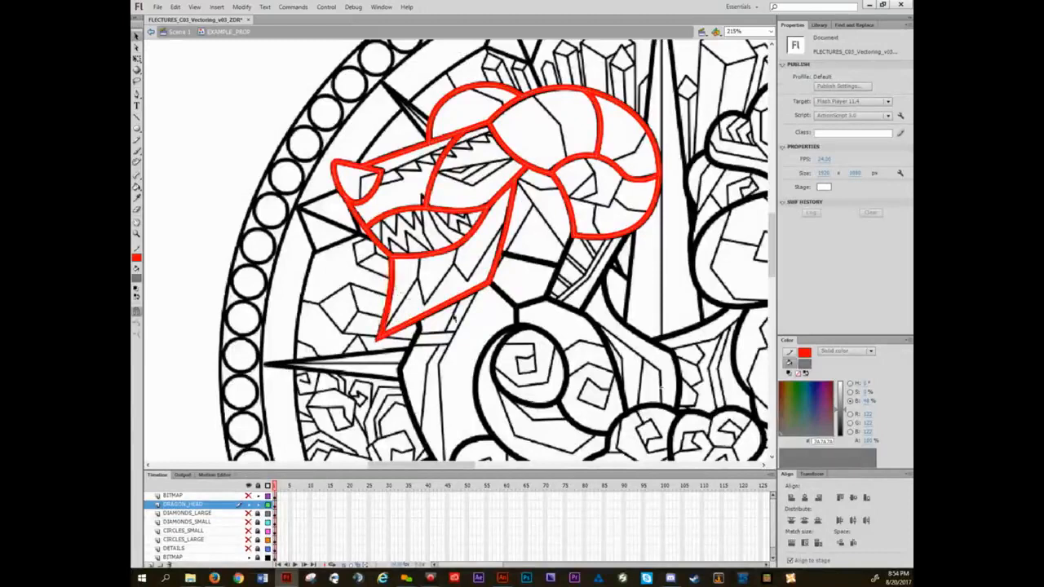
# - Trace the neck base from the jaw corner up to the horn, and the rear neck panel beneath the horn, with connected lines
pyautogui.moveTo(396, 290); pyautogui.dragTo(354, 271)
pyautogui.press('n')
pyautogui.moveTo(448, 265)
pyautogui.mouseDown()
pyautogui.moveTo(473, 287)
pyautogui.moveTo(504, 280)
pyautogui.moveTo(531, 217)
pyautogui.mouseUp()
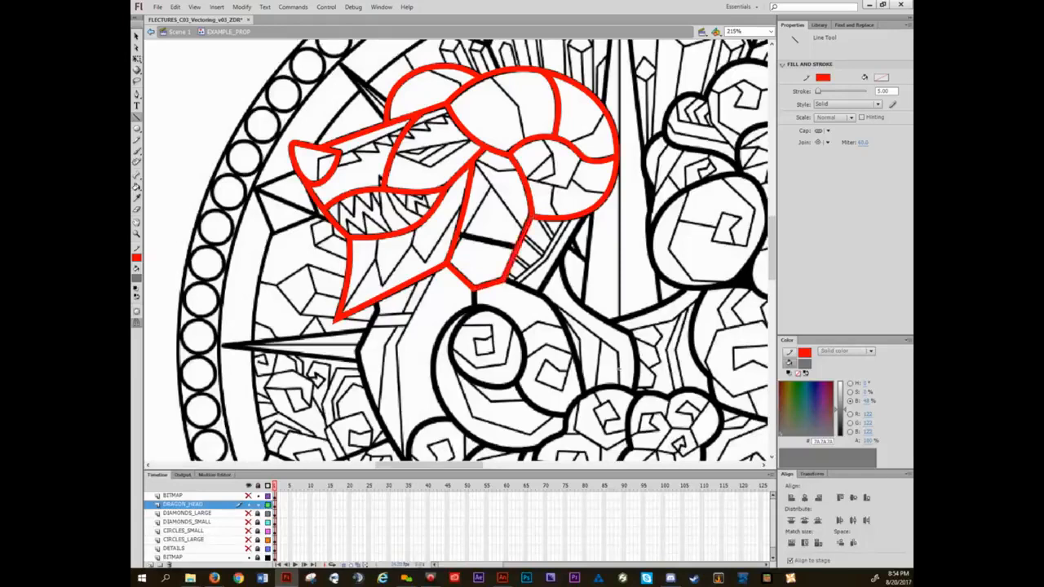
pyautogui.moveTo(536, 292); pyautogui.dragTo(585, 215)
pyautogui.moveTo(504, 280); pyautogui.dragTo(538, 293)
pyautogui.press('a')
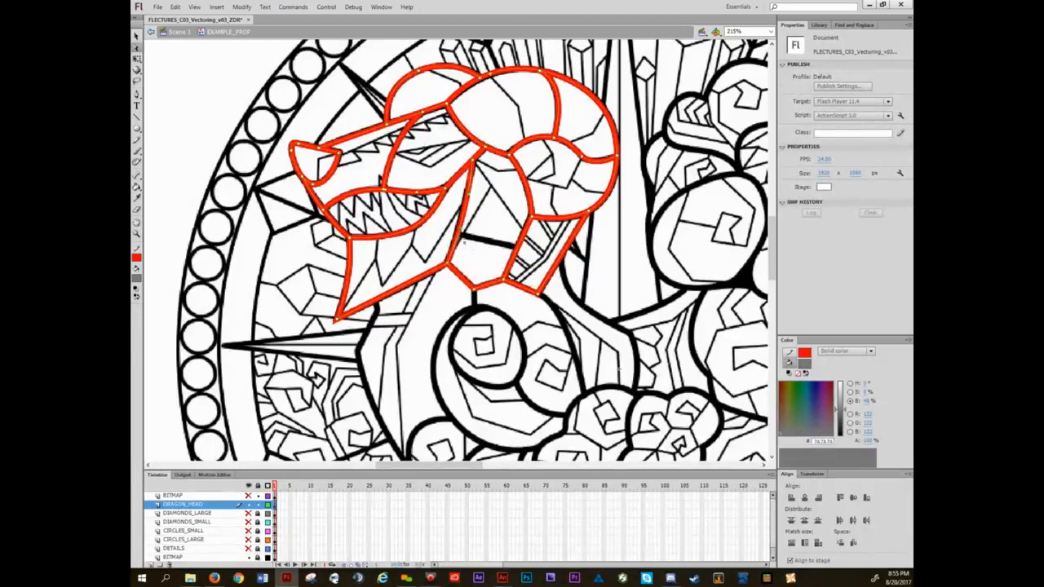
# - Draw the dividing line across the neck from the jaw's rear edge to the rear neck panel
pyautogui.press('n')
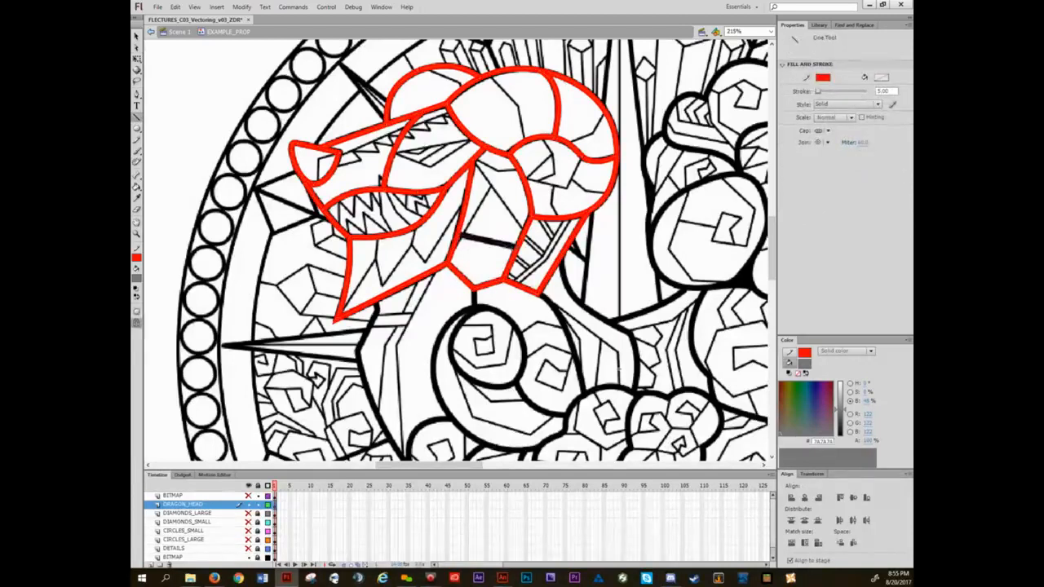
pyautogui.moveTo(462, 237); pyautogui.dragTo(516, 246)
pyautogui.moveTo(535, 170); pyautogui.dragTo(538, 197)
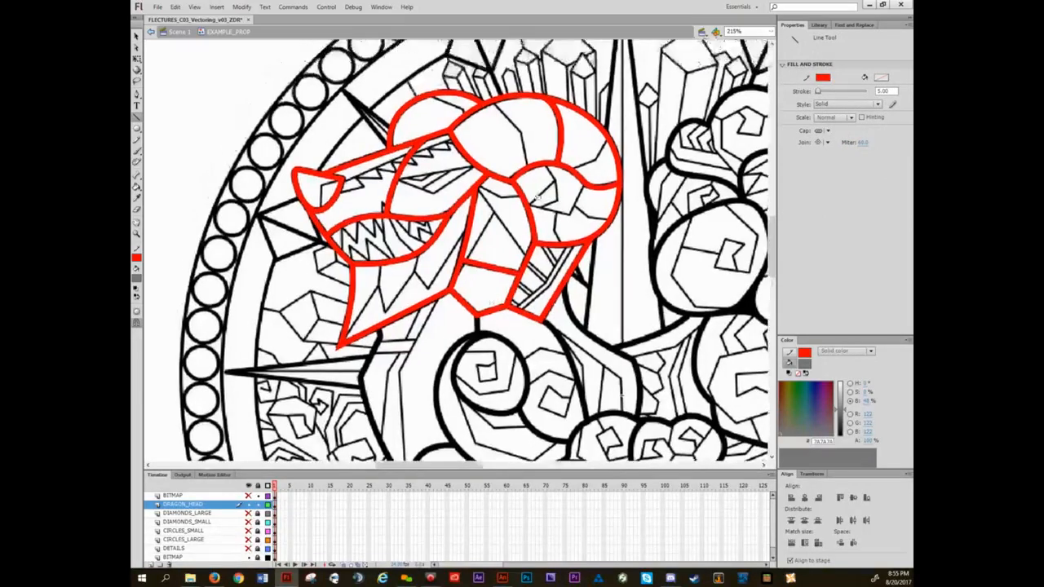
# - Hide and show the DRAGON_HEAD layer to compare the traced outline with the bitmap
pyautogui.click(248, 505)
pyautogui.click(248, 505)
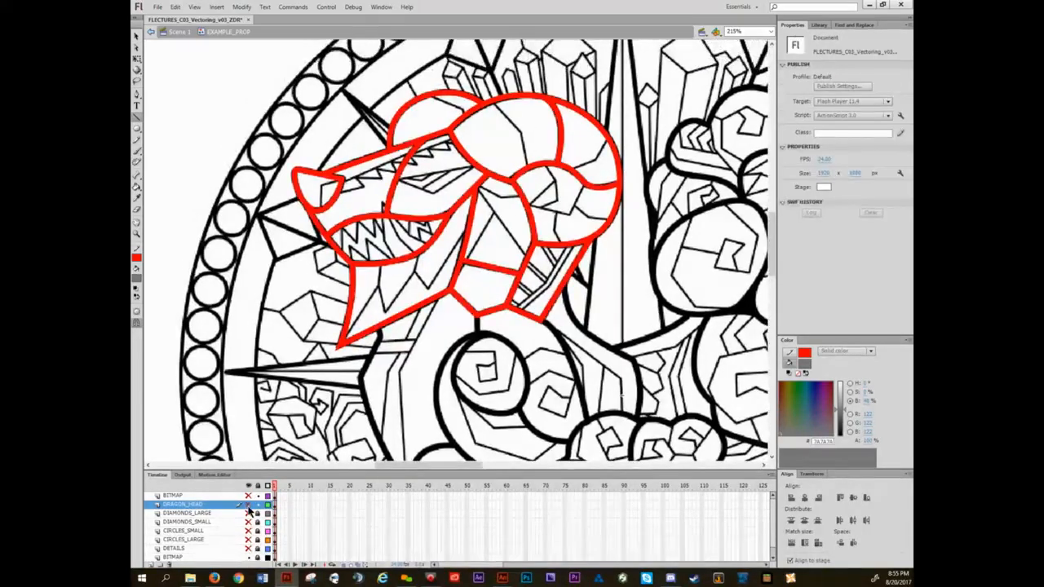
pyautogui.click(248, 504)
pyautogui.click(248, 505)
# - Set the Line tool's stroke to 2 for the dragon head's inner lines, trying the thickness with short test lines and undoing them
pyautogui.scroll(3, 490, 232)
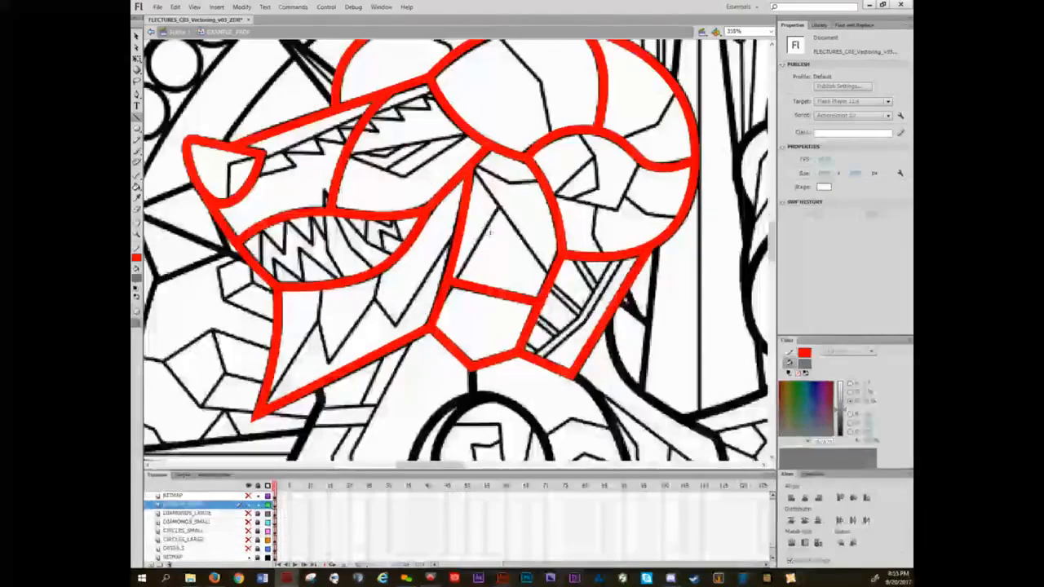
pyautogui.press('n')
pyautogui.moveTo(492, 195); pyautogui.dragTo(501, 259)
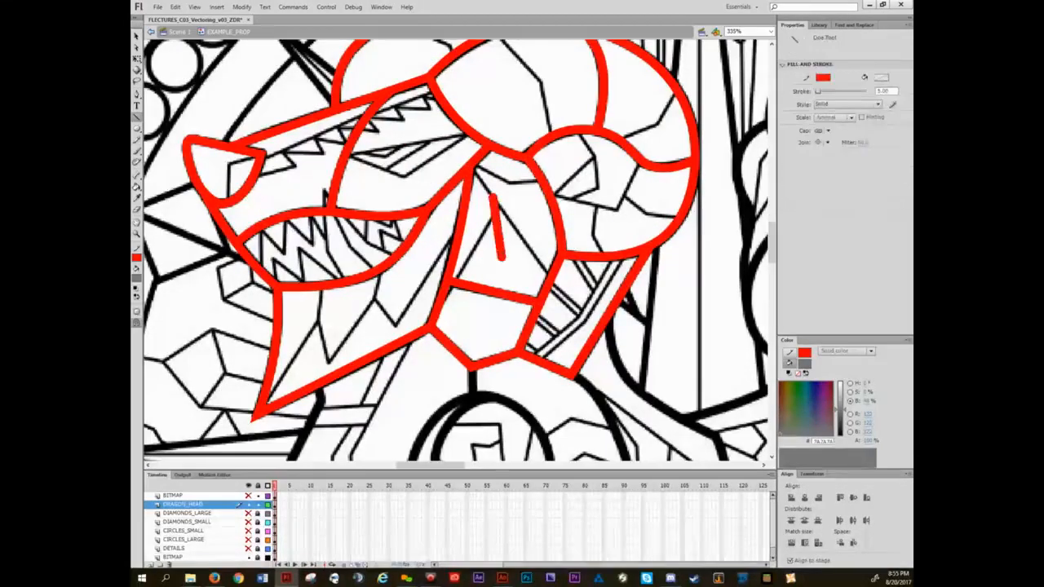
pyautogui.hotkey('ctrl', 'z')
pyautogui.moveTo(892, 91); pyautogui.dragTo(787, 102)
pyautogui.write('3')
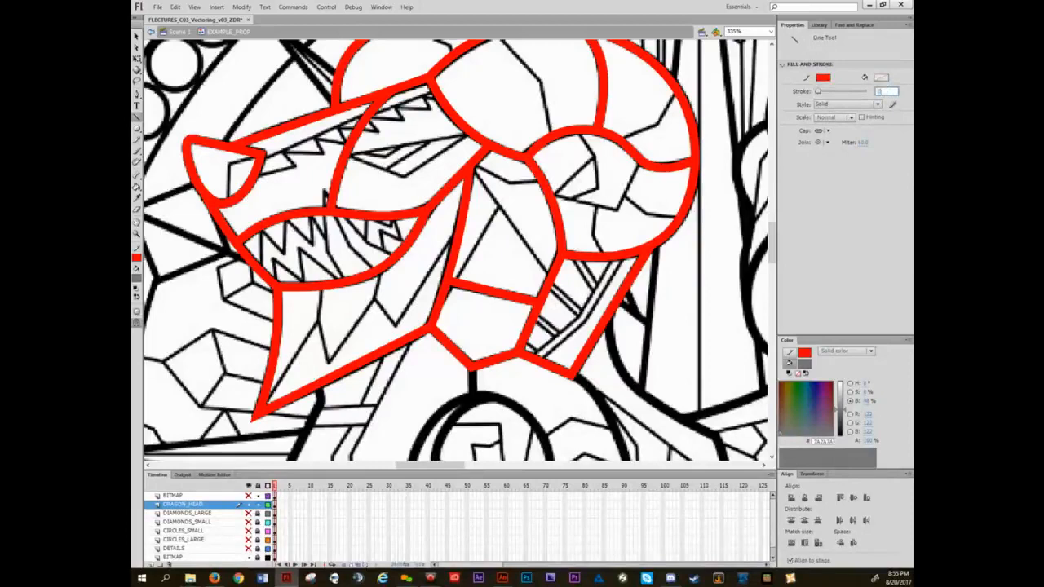
pyautogui.moveTo(492, 183); pyautogui.dragTo(506, 243)
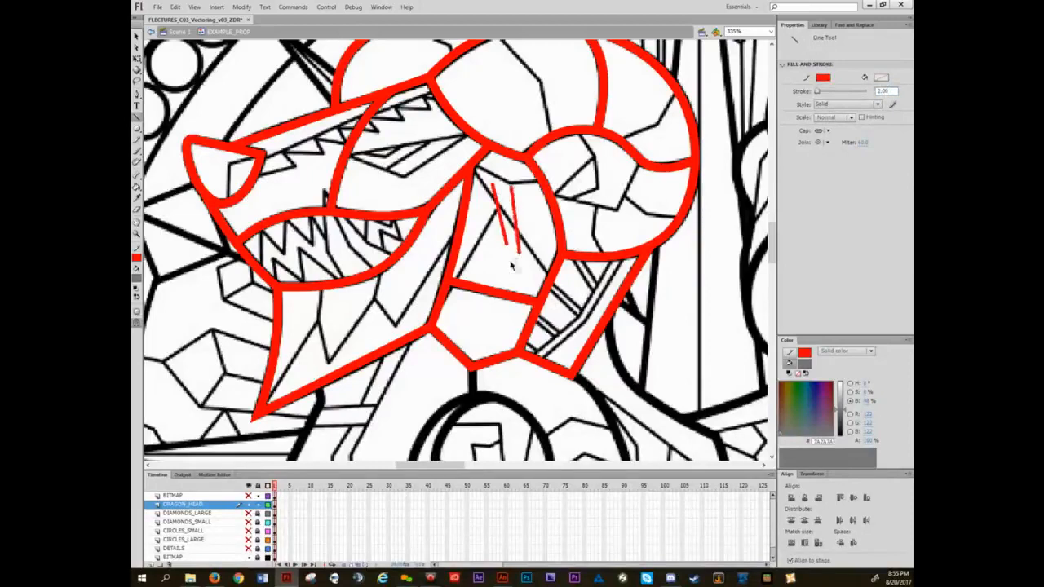
pyautogui.hotkey('ctrl', 'z')
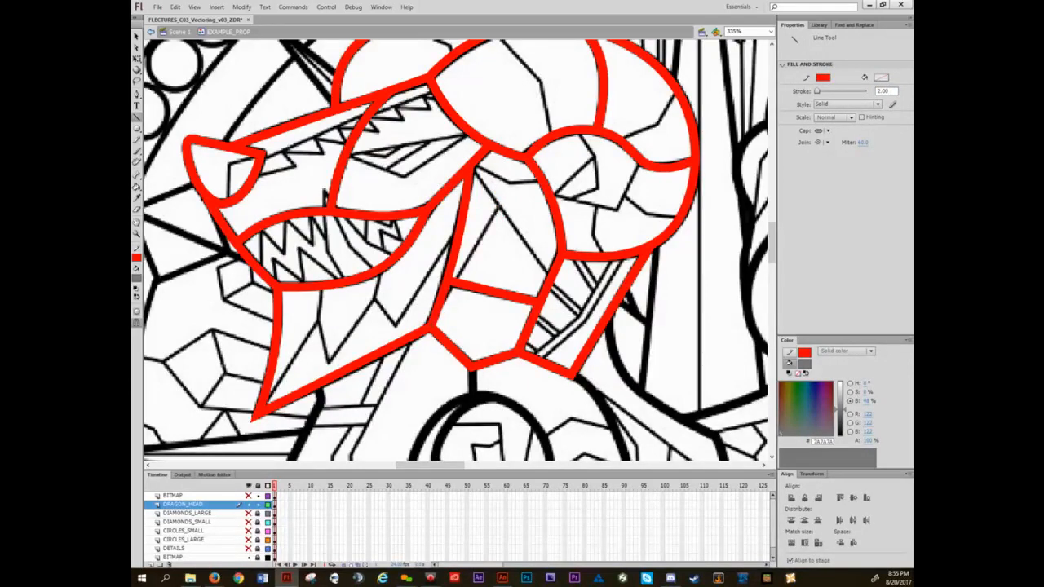
# - Trace the thin crease lines inside the upper neck panel and the angular spiral lines at the horn's inner curl
pyautogui.moveTo(496, 211); pyautogui.dragTo(453, 281)
pyautogui.moveTo(496, 209); pyautogui.dragTo(474, 170)
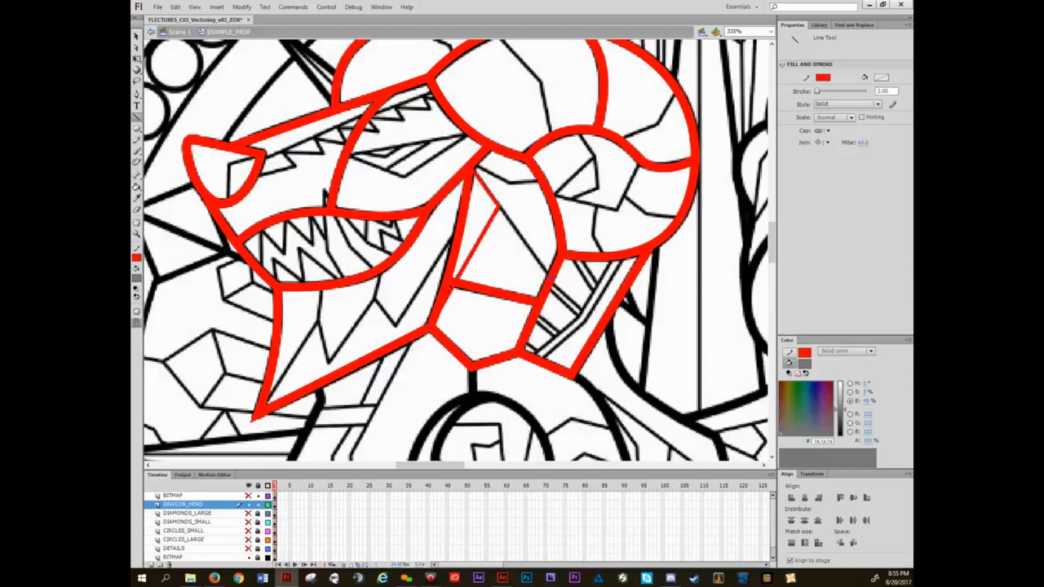
pyautogui.moveTo(494, 209); pyautogui.dragTo(548, 274)
pyautogui.moveTo(475, 169); pyautogui.dragTo(537, 182)
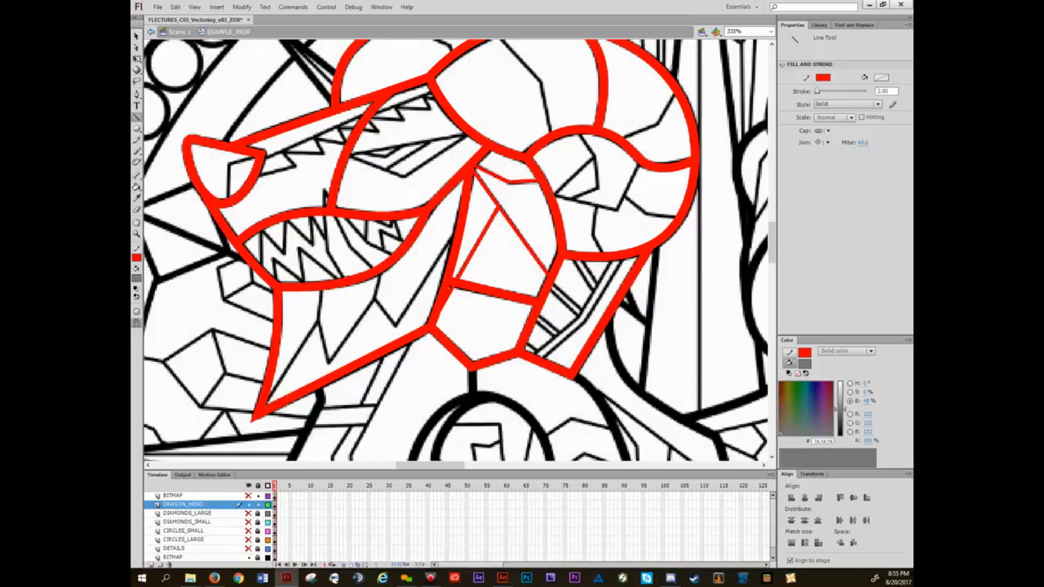
pyautogui.moveTo(595, 158); pyautogui.dragTo(552, 192)
pyautogui.moveTo(583, 136)
pyautogui.mouseDown()
pyautogui.moveTo(619, 210)
pyautogui.moveTo(636, 165)
pyautogui.moveTo(576, 201)
pyautogui.mouseUp()
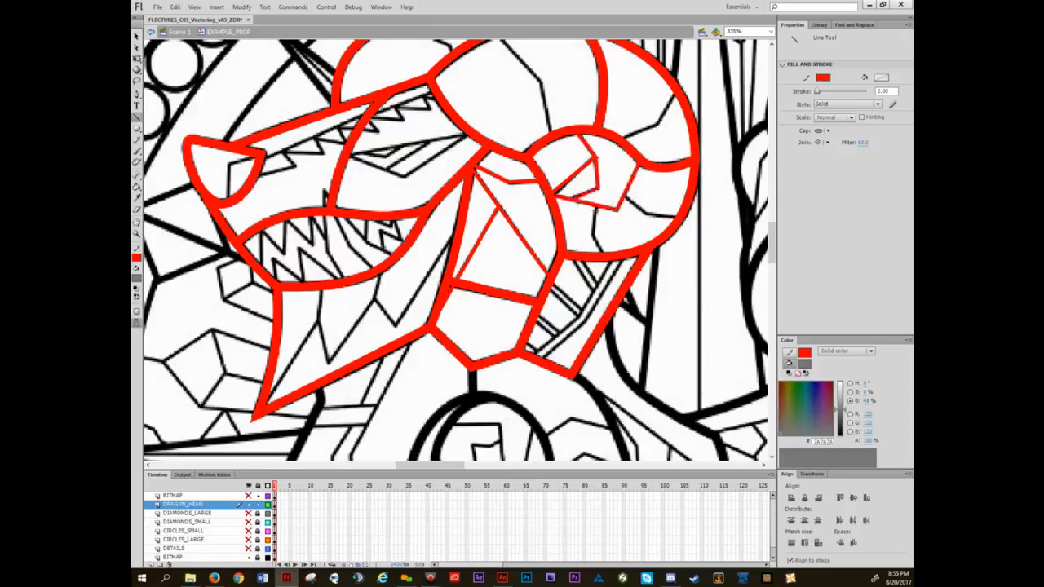
# - Select the connected thin lines in the horn's inner curl and set their join style to Round
pyautogui.press('v')
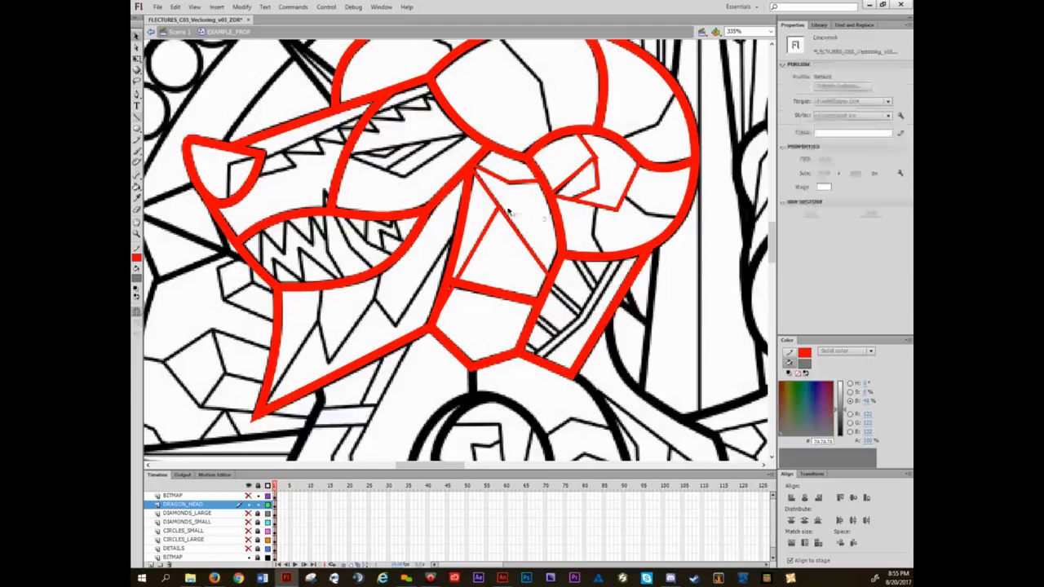
pyautogui.doubleClick(506, 217)
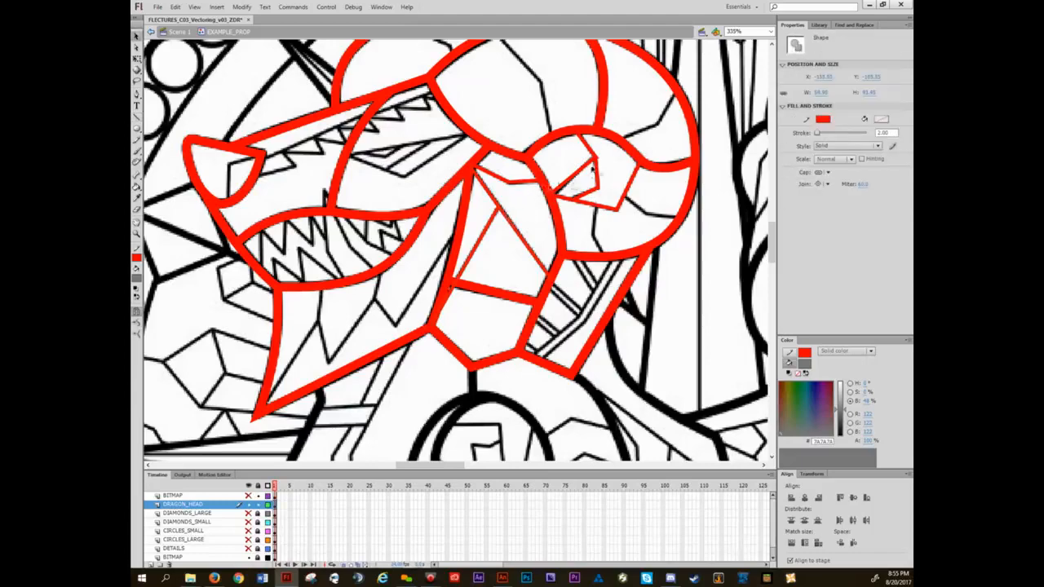
pyautogui.keyDown('ctrl'); pyautogui.click(601, 160); pyautogui.keyUp('ctrl')
pyautogui.keyDown('ctrl'); pyautogui.click(601, 159); pyautogui.keyUp('ctrl')
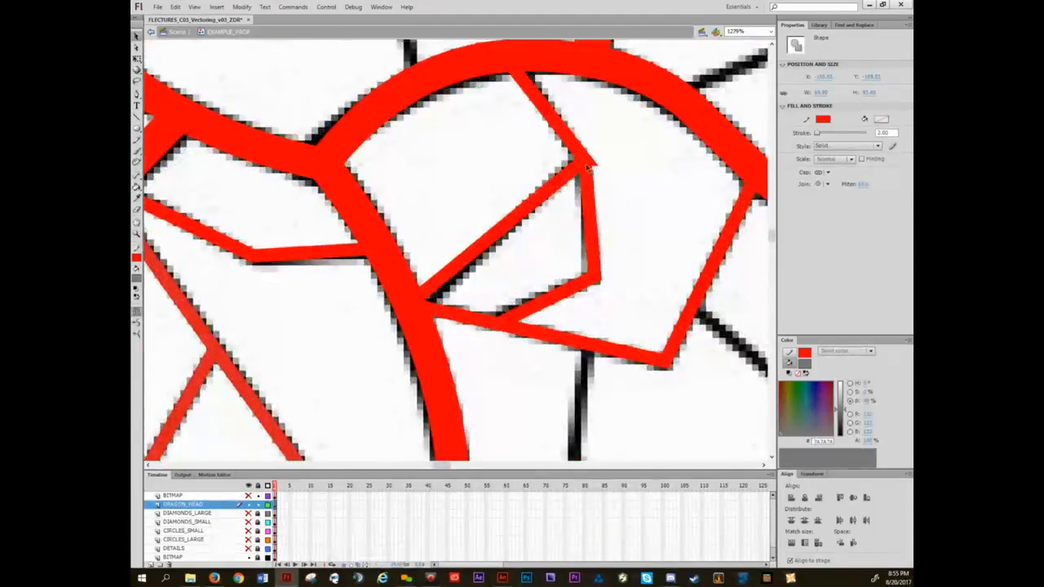
pyautogui.doubleClick(590, 160)
pyautogui.click(822, 183)
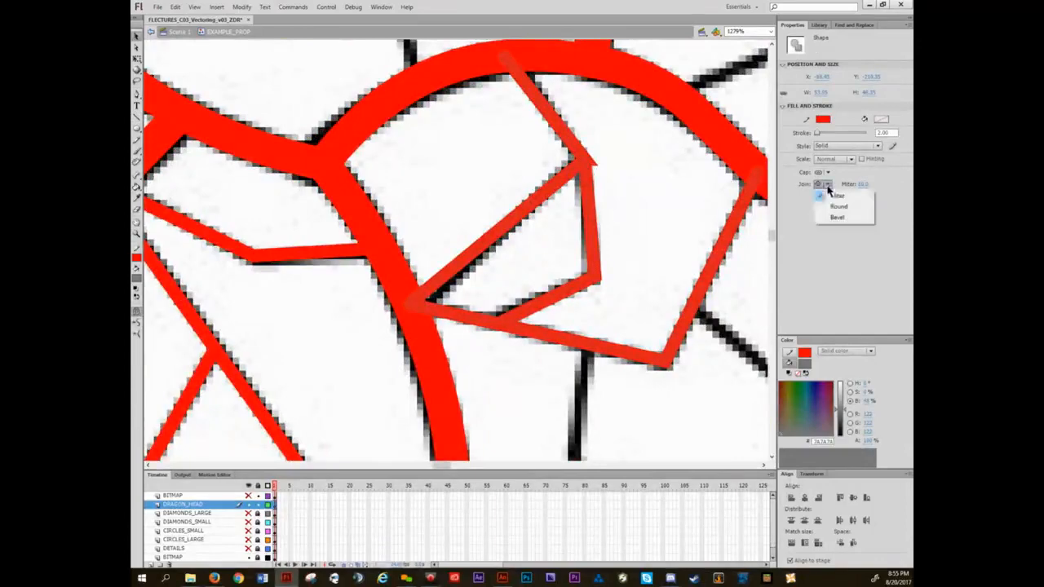
pyautogui.click(840, 207)
pyautogui.click(647, 229)
pyautogui.keyDown('ctrl'); pyautogui.keyDown('alt'); pyautogui.click(634, 253); pyautogui.keyUp('alt'); pyautogui.keyUp('ctrl')
pyautogui.keyDown('ctrl'); pyautogui.keyDown('alt'); pyautogui.click(632, 256); pyautogui.keyUp('alt'); pyautogui.keyUp('ctrl')
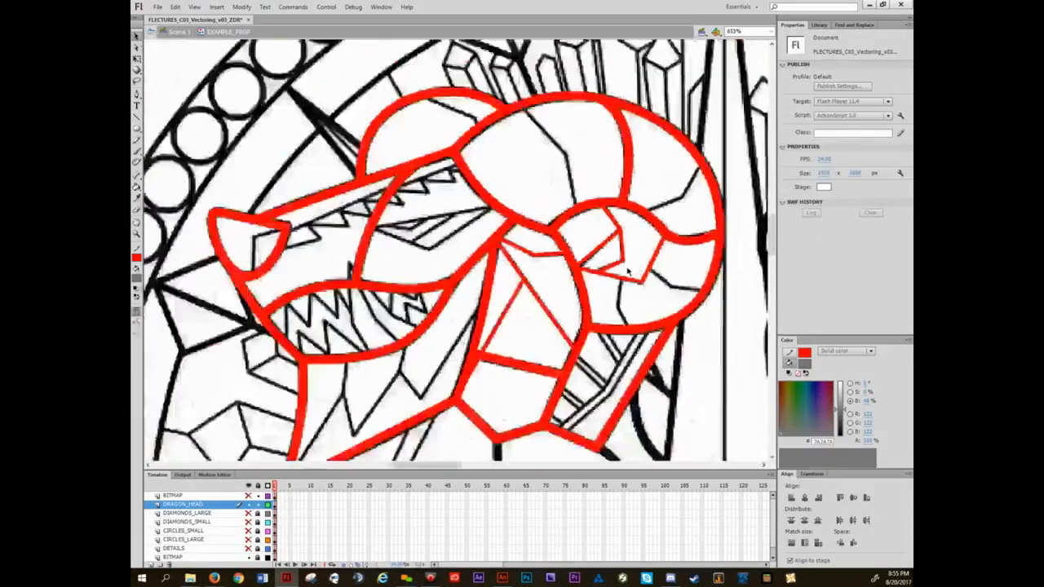
pyautogui.keyDown('ctrl'); pyautogui.keyDown('alt'); pyautogui.click(635, 310); pyautogui.keyUp('alt'); pyautogui.keyUp('ctrl')
pyautogui.keyDown('ctrl'); pyautogui.keyDown('alt'); pyautogui.click(636, 310); pyautogui.keyUp('alt'); pyautogui.keyUp('ctrl')
pyautogui.moveTo(636, 309); pyautogui.dragTo(484, 210)
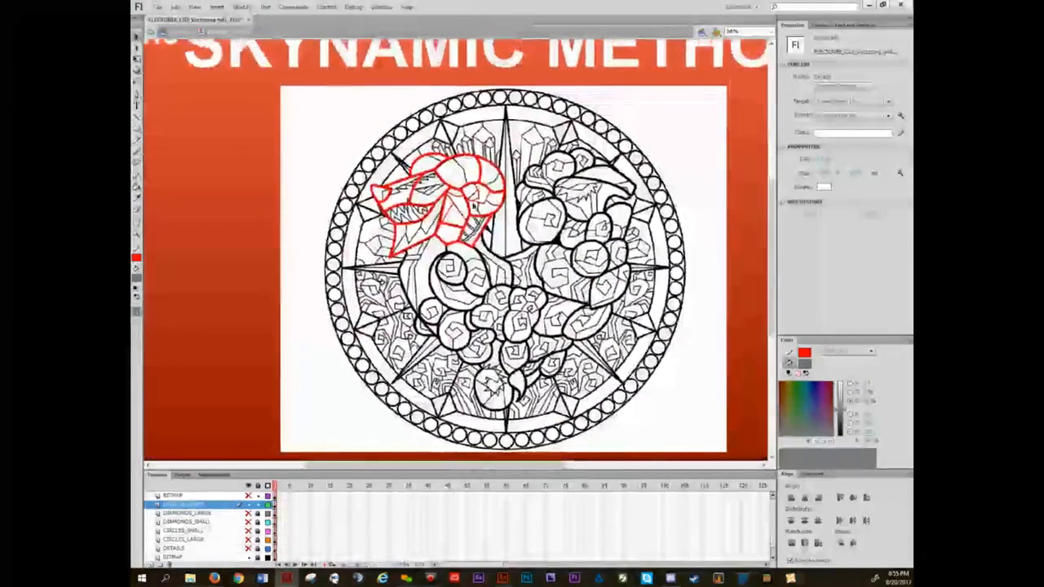
# - Trace the thin crease lines in the horn's lower curl and its rear segment with connected straight lines
pyautogui.keyDown('ctrl'); pyautogui.click(483, 193); pyautogui.keyUp('ctrl')
pyautogui.keyDown('ctrl'); pyautogui.click(483, 192); pyautogui.keyUp('ctrl')
pyautogui.keyDown('ctrl'); pyautogui.click(498, 245); pyautogui.keyUp('ctrl')
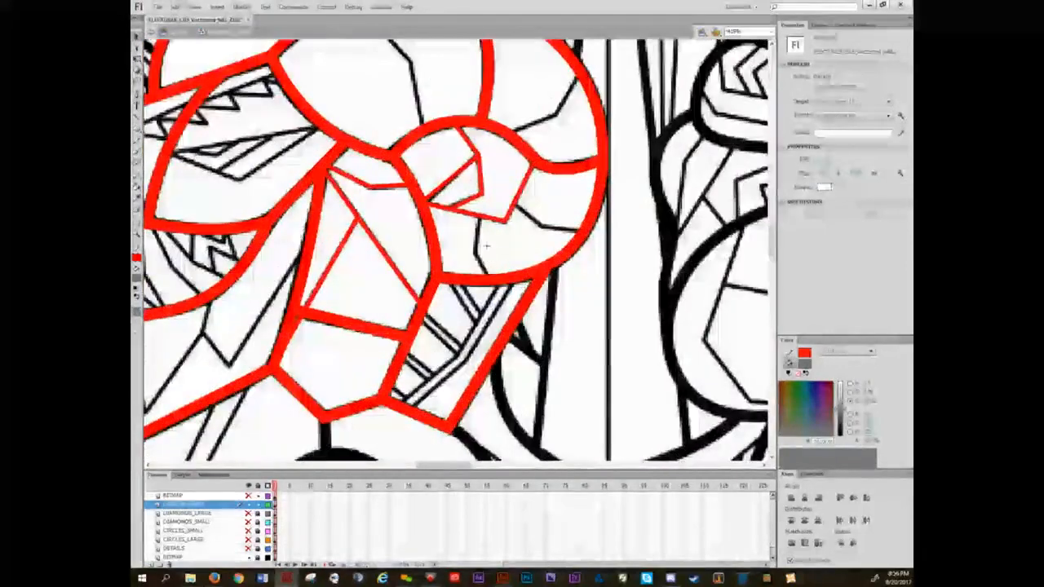
pyautogui.press('n')
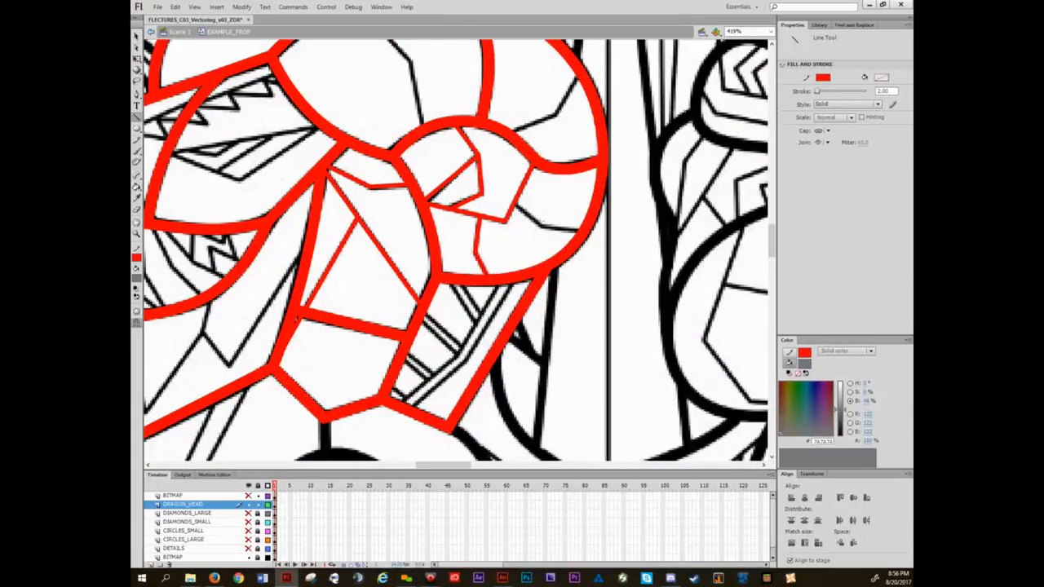
pyautogui.moveTo(513, 210); pyautogui.dragTo(583, 231)
pyautogui.moveTo(564, 221); pyautogui.dragTo(527, 318)
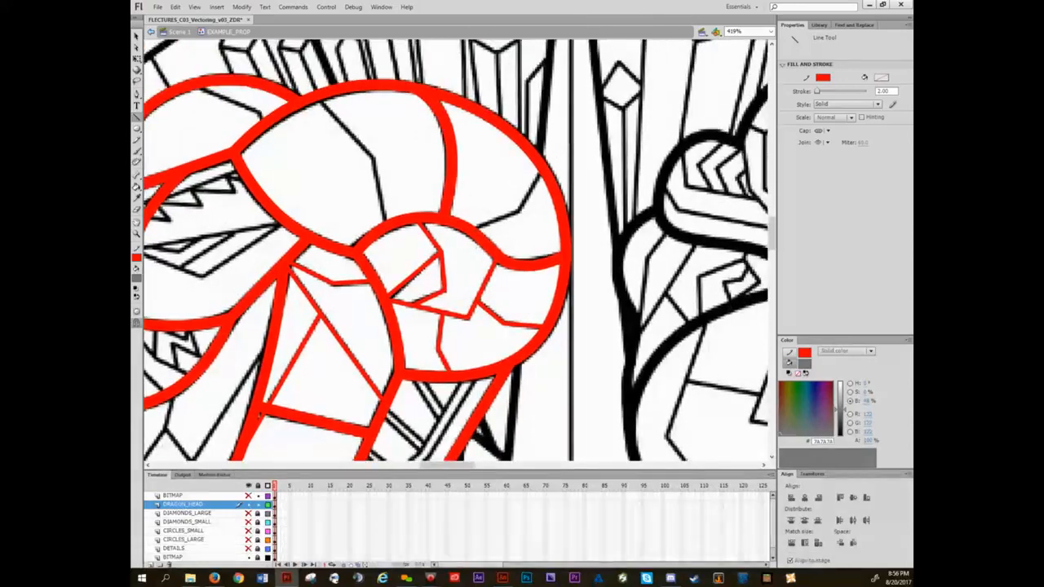
pyautogui.moveTo(519, 210); pyautogui.dragTo(477, 226)
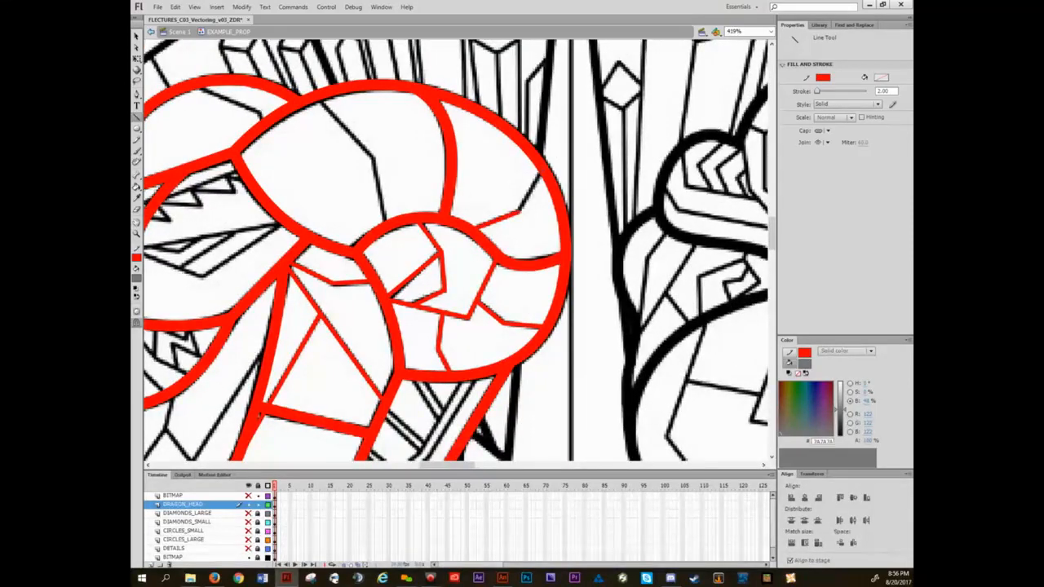
pyautogui.moveTo(542, 169); pyautogui.dragTo(519, 211)
# - Trace the bent crease line across the horn's large front segment and the one inside the far horn
pyautogui.moveTo(389, 135); pyautogui.dragTo(504, 215)
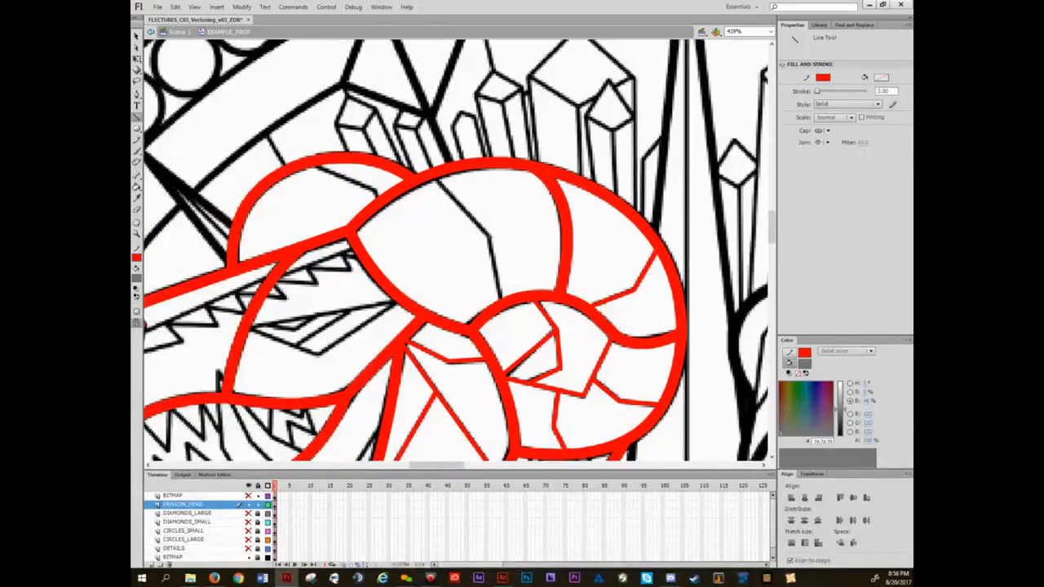
pyautogui.moveTo(435, 179)
pyautogui.mouseDown()
pyautogui.moveTo(490, 237)
pyautogui.moveTo(500, 299)
pyautogui.mouseUp()
pyautogui.moveTo(345, 220)
pyautogui.mouseDown()
pyautogui.moveTo(454, 229)
pyautogui.moveTo(427, 178)
pyautogui.mouseUp()
# - Draw the thin line along the top of the snout from the nose to the base of the horn
pyautogui.moveTo(486, 212); pyautogui.dragTo(593, 122)
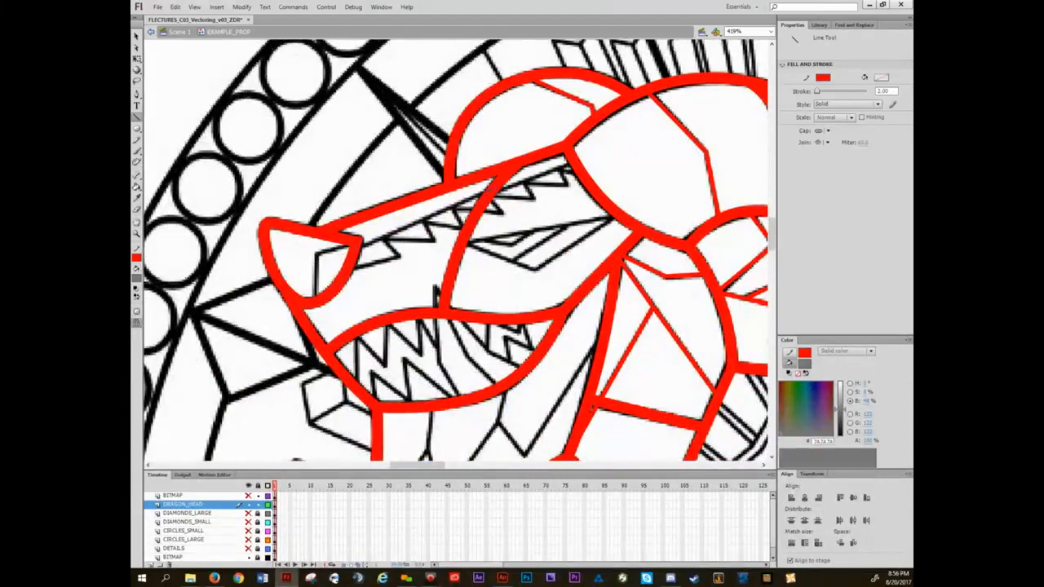
pyautogui.moveTo(486, 190); pyautogui.dragTo(360, 240)
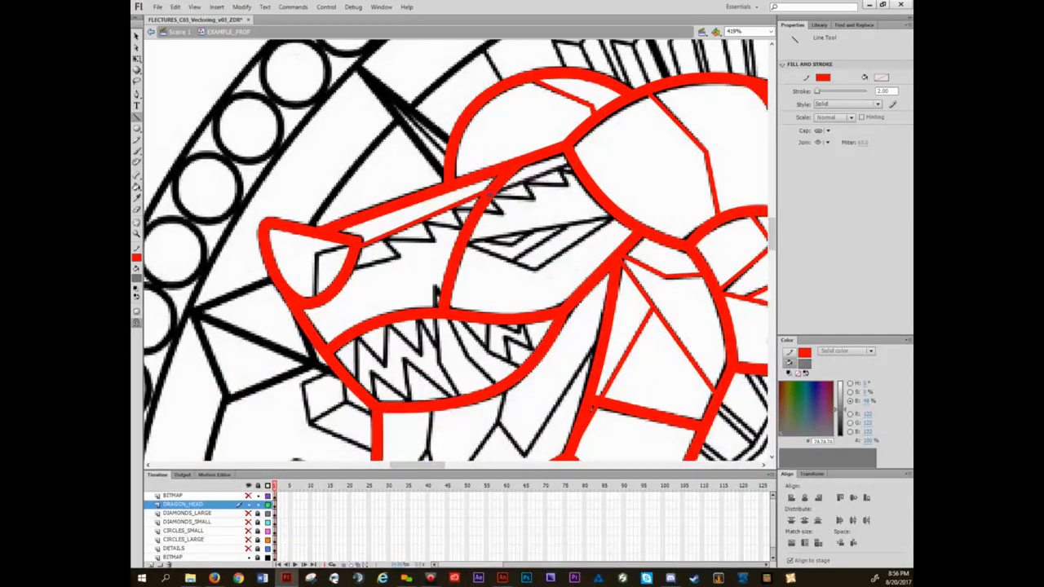
pyautogui.moveTo(574, 164); pyautogui.dragTo(491, 194)
pyautogui.press('a')
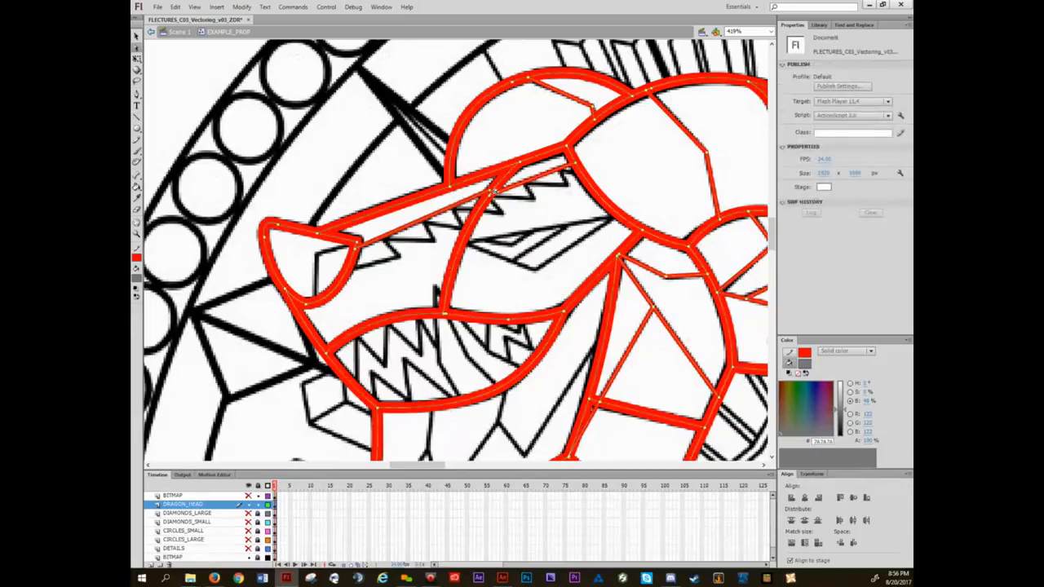
pyautogui.press('n')
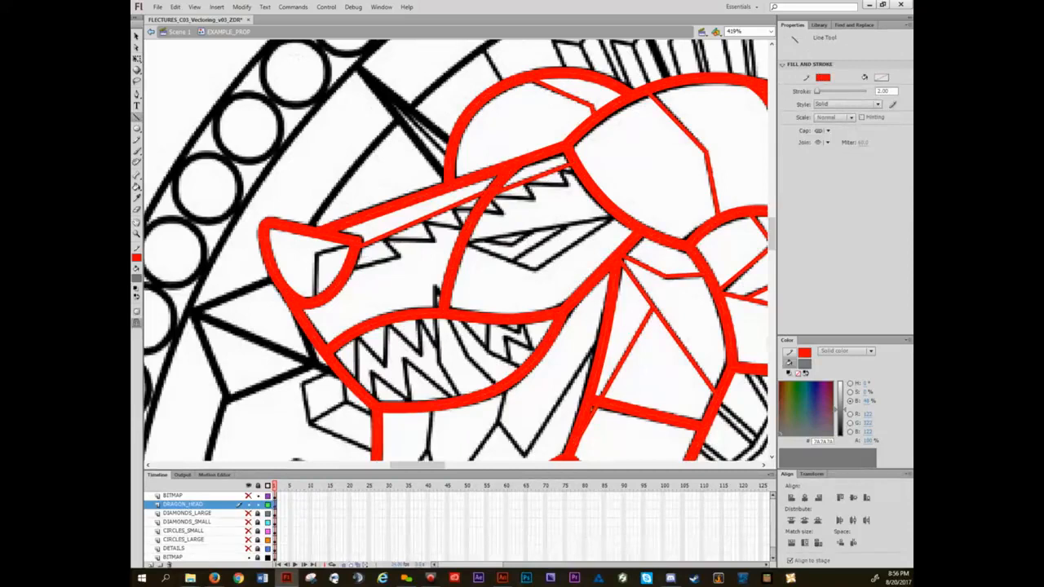
# - Trace the zigzag edge beneath the snout's upper line and the bent crease inside the nose tip
pyautogui.moveTo(350, 270); pyautogui.dragTo(399, 257)
pyautogui.moveTo(398, 257)
pyautogui.mouseDown()
pyautogui.moveTo(383, 239)
pyautogui.moveTo(435, 240)
pyautogui.moveTo(423, 223)
pyautogui.moveTo(468, 231)
pyautogui.moveTo(454, 210)
pyautogui.mouseUp()
pyautogui.moveTo(453, 209)
pyautogui.mouseDown()
pyautogui.moveTo(505, 215)
pyautogui.moveTo(488, 194)
pyautogui.moveTo(535, 199)
pyautogui.mouseUp()
pyautogui.moveTo(535, 199)
pyautogui.mouseDown()
pyautogui.moveTo(526, 185)
pyautogui.moveTo(570, 186)
pyautogui.moveTo(562, 170)
pyautogui.mouseUp()
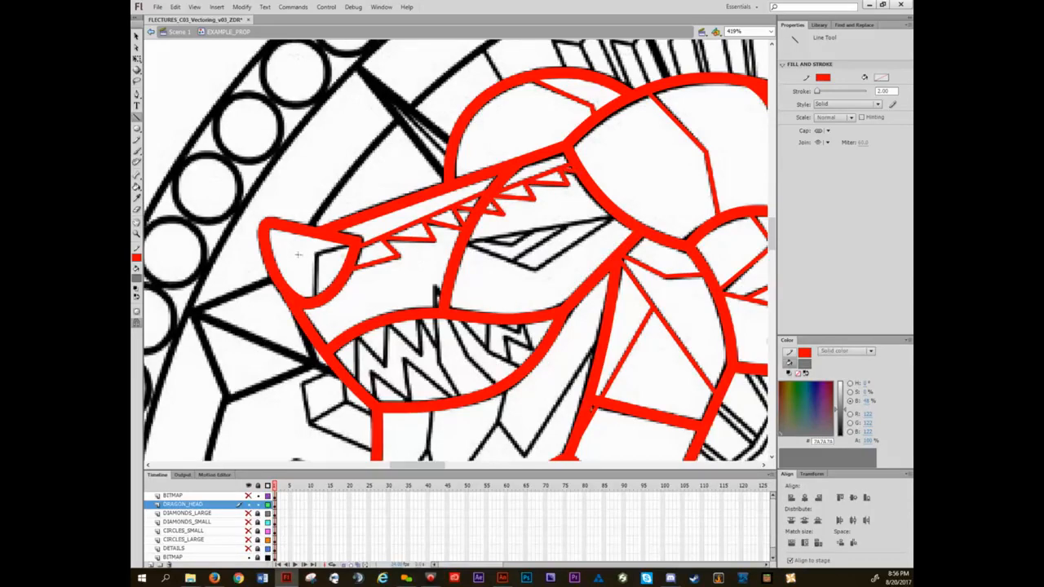
pyautogui.moveTo(354, 244); pyautogui.dragTo(316, 253)
pyautogui.moveTo(317, 254); pyautogui.dragTo(315, 301)
# - Trace the upper front teeth and the large fang crossing the lip, deleting the line end that overruns the fang
pyautogui.moveTo(358, 382)
pyautogui.mouseDown()
pyautogui.moveTo(355, 337)
pyautogui.moveTo(385, 366)
pyautogui.moveTo(387, 326)
pyautogui.moveTo(405, 352)
pyautogui.moveTo(418, 315)
pyautogui.mouseUp()
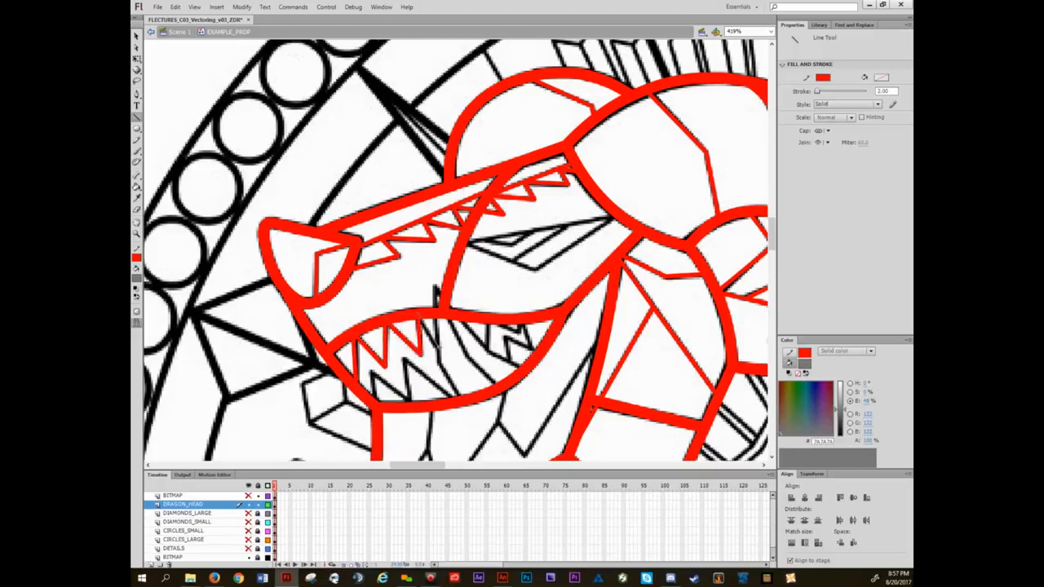
pyautogui.moveTo(421, 320); pyautogui.dragTo(450, 370)
pyautogui.moveTo(435, 286); pyautogui.dragTo(440, 366)
pyautogui.press('v')
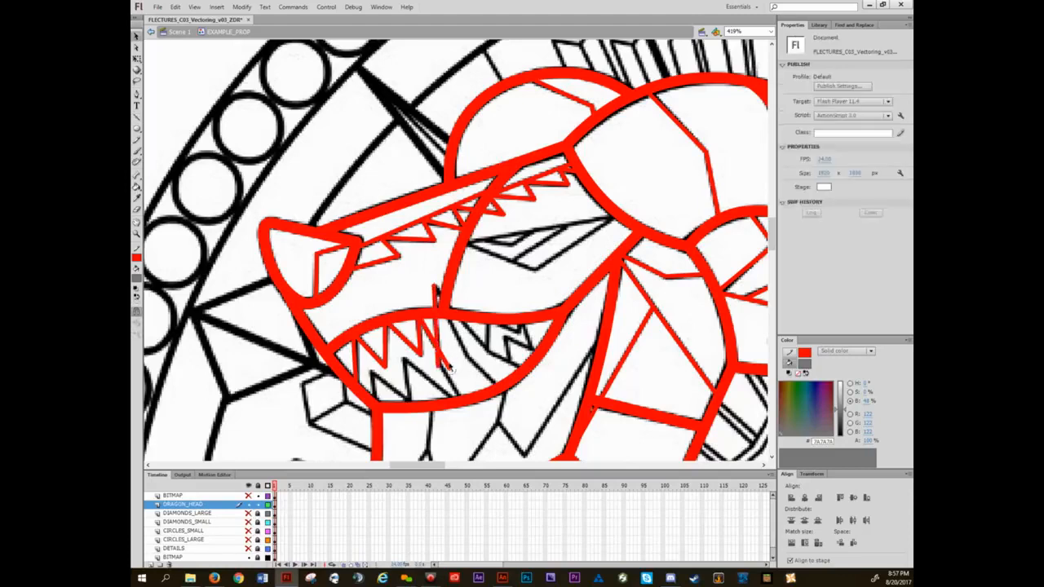
pyautogui.click(448, 366)
pyautogui.press('Delete')
# - Complete the large fang down to the lower lip and trace the pointed lower front teeth
pyautogui.press('n')
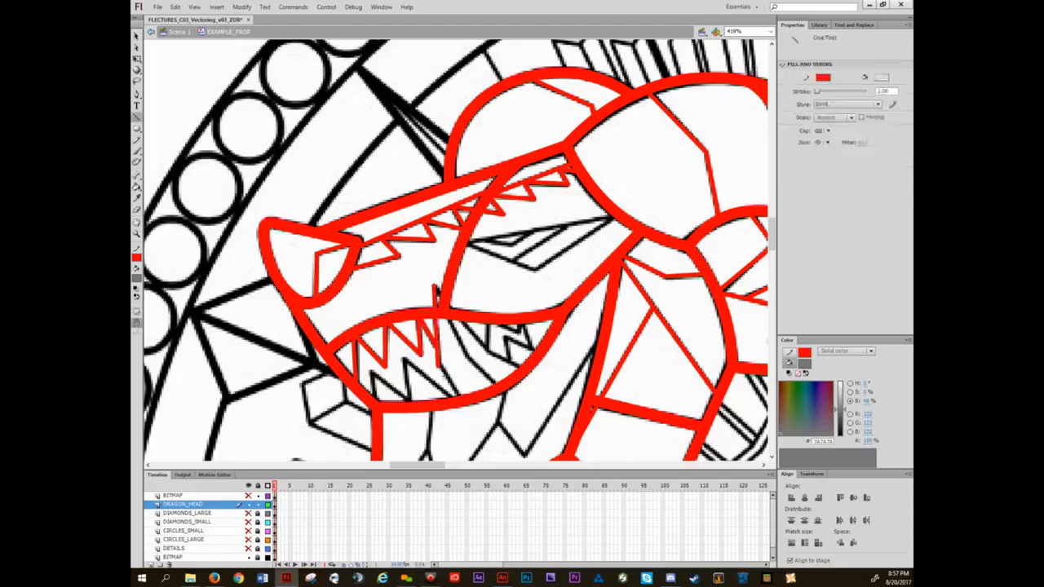
pyautogui.moveTo(440, 367); pyautogui.dragTo(457, 396)
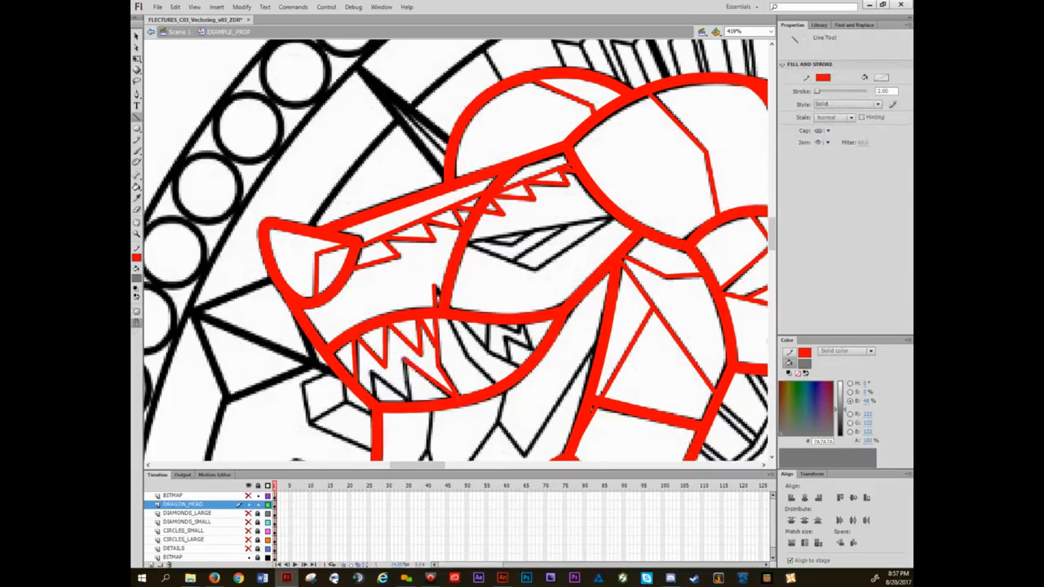
pyautogui.moveTo(409, 406)
pyautogui.mouseDown()
pyautogui.moveTo(372, 372)
pyautogui.moveTo(373, 399)
pyautogui.mouseUp()
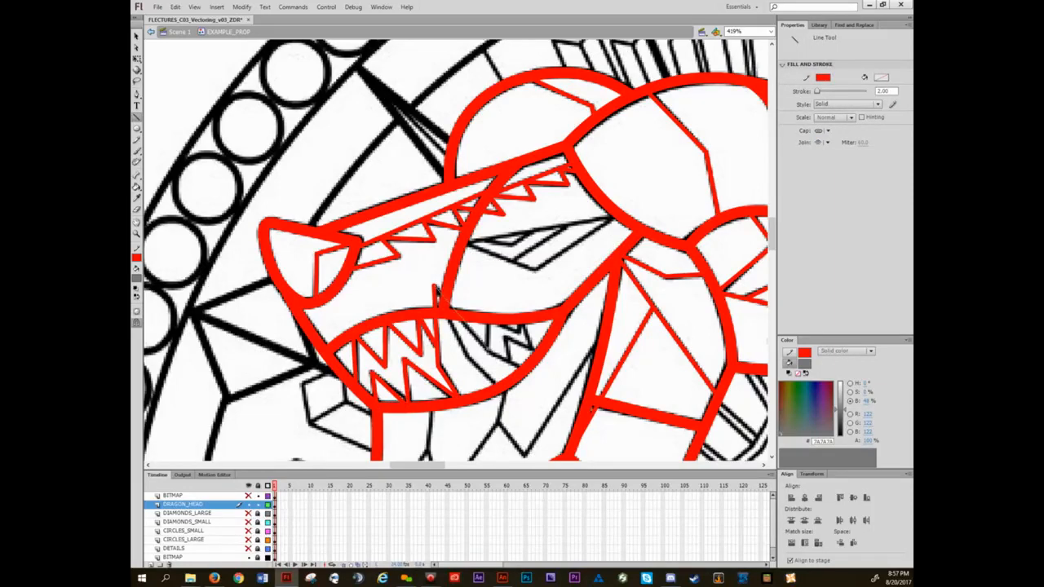
# - Trace the rear teeth and the slanted line in front of them, deleting the stray segment near the lower lip
pyautogui.moveTo(489, 349); pyautogui.dragTo(488, 318)
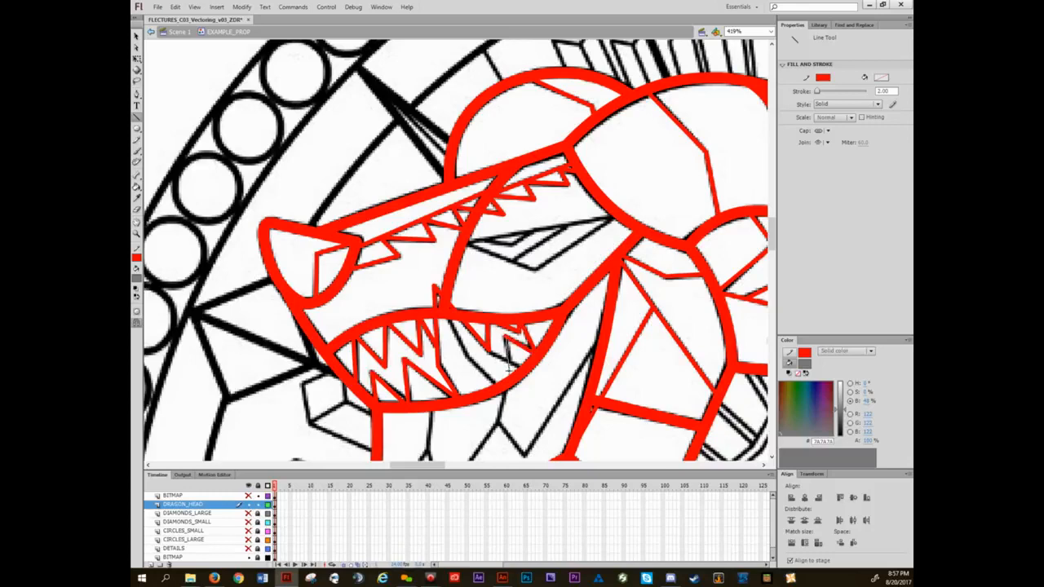
pyautogui.moveTo(510, 367); pyautogui.dragTo(512, 370)
pyautogui.press('v')
pyautogui.click(509, 367)
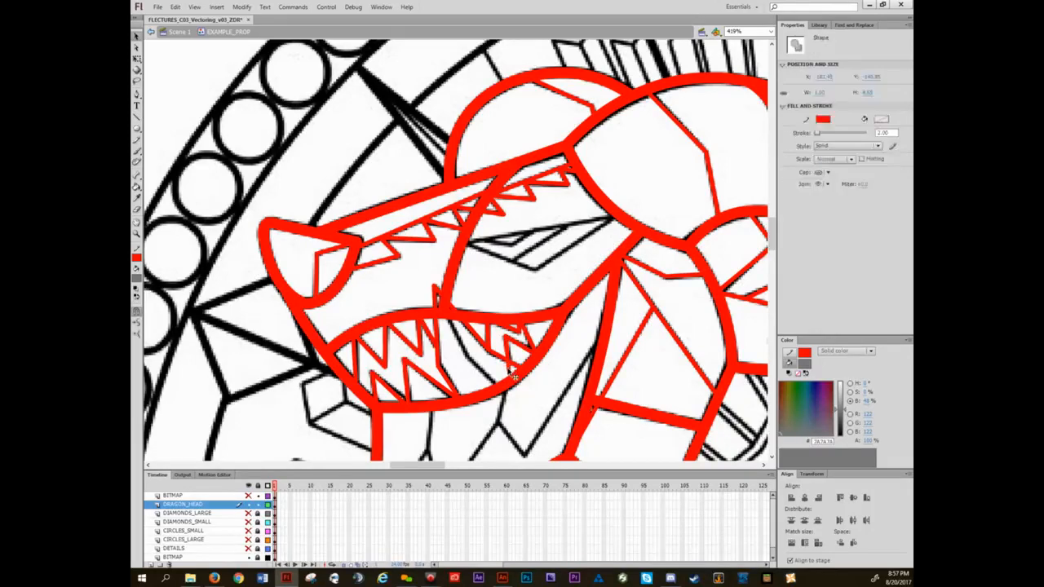
pyautogui.press('Delete')
pyautogui.press('n')
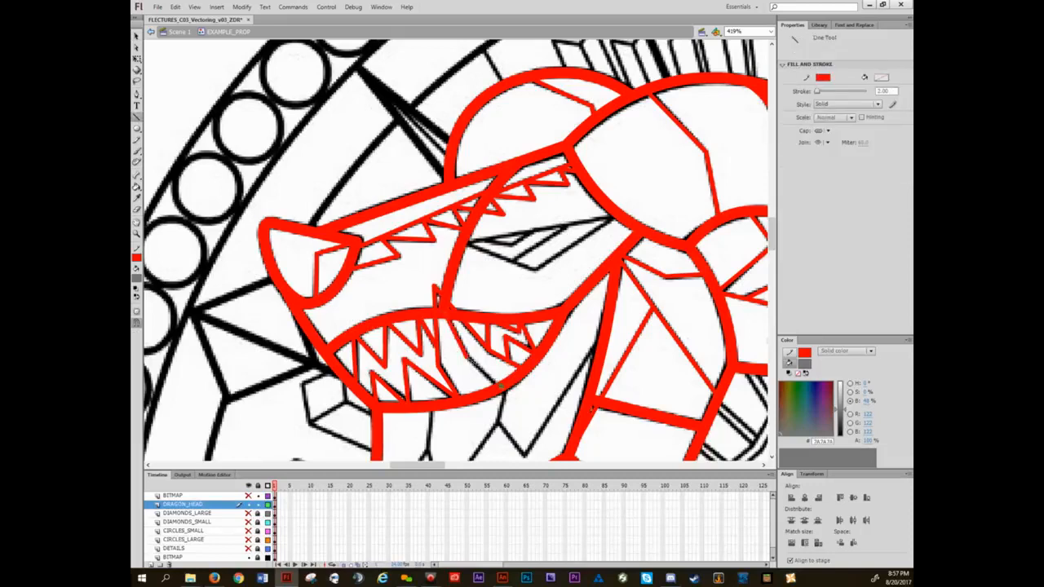
pyautogui.moveTo(470, 357); pyautogui.dragTo(501, 385)
# - Trace the dragon's narrow angular eye and the crease lines around it between the face line and the horn
pyautogui.moveTo(521, 291); pyautogui.dragTo(447, 311)
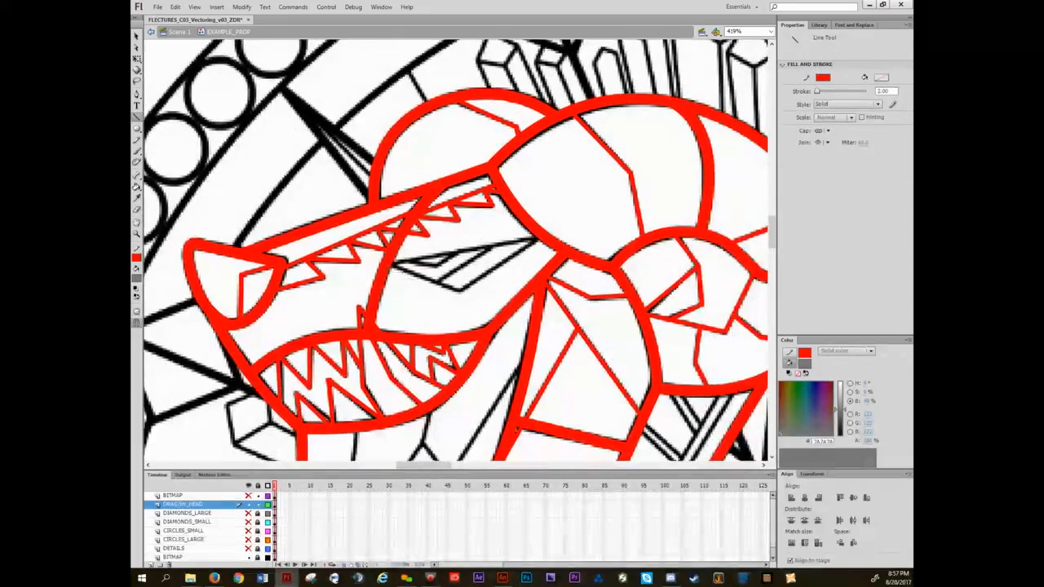
pyautogui.moveTo(393, 263)
pyautogui.mouseDown()
pyautogui.moveTo(539, 235)
pyautogui.moveTo(460, 291)
pyautogui.mouseUp()
pyautogui.moveTo(460, 291); pyautogui.dragTo(392, 266)
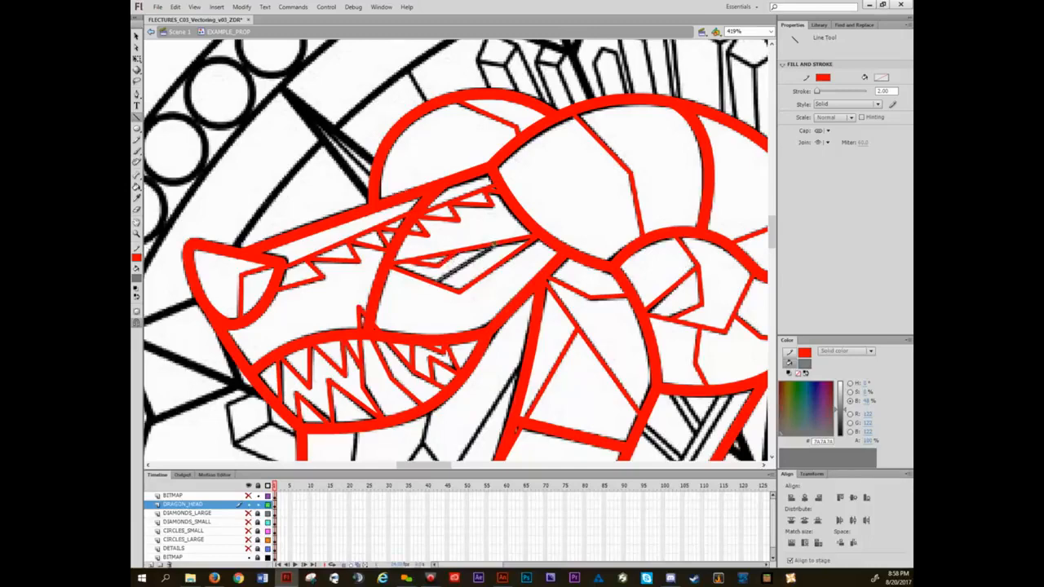
pyautogui.scroll(-5, 505, 301)
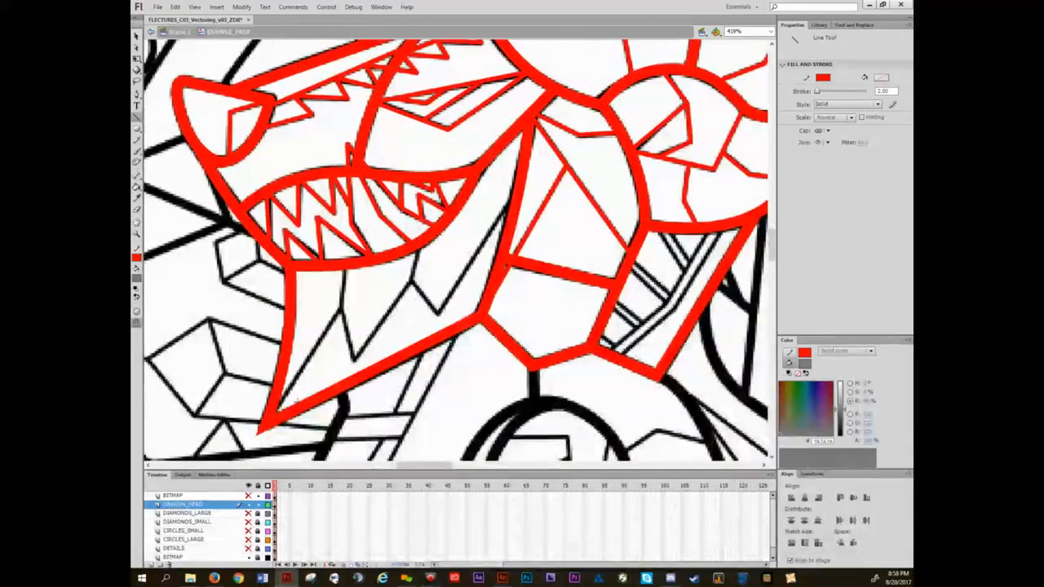
# - Trace the zigzag line across the dragon's lower jaw and the short lines joining its peaks to the lower lip
pyautogui.moveTo(280, 406)
pyautogui.mouseDown()
pyautogui.moveTo(341, 309)
pyautogui.moveTo(353, 361)
pyautogui.moveTo(411, 278)
pyautogui.moveTo(439, 314)
pyautogui.mouseUp()
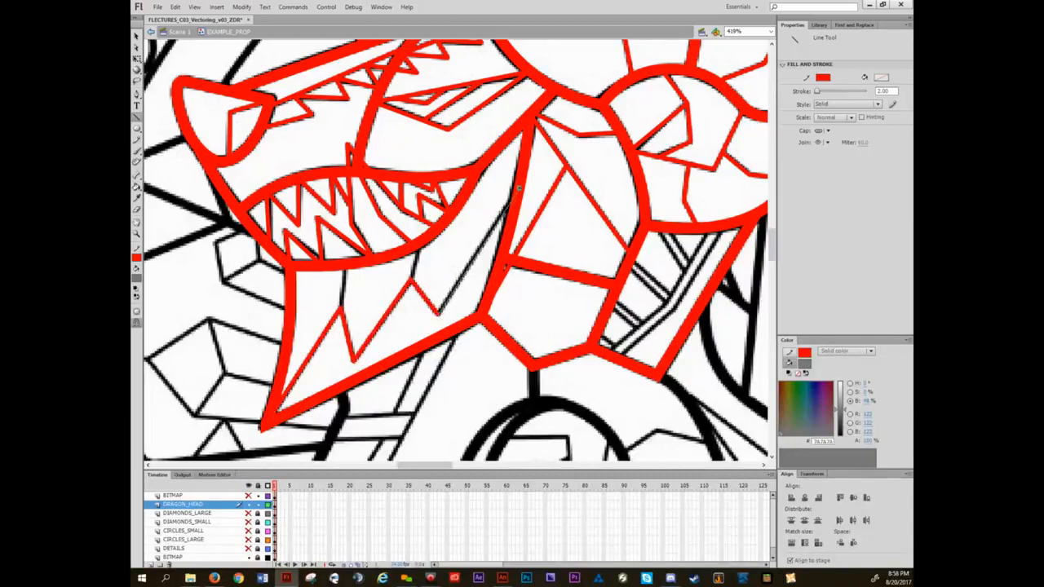
pyautogui.moveTo(519, 187); pyautogui.dragTo(511, 201)
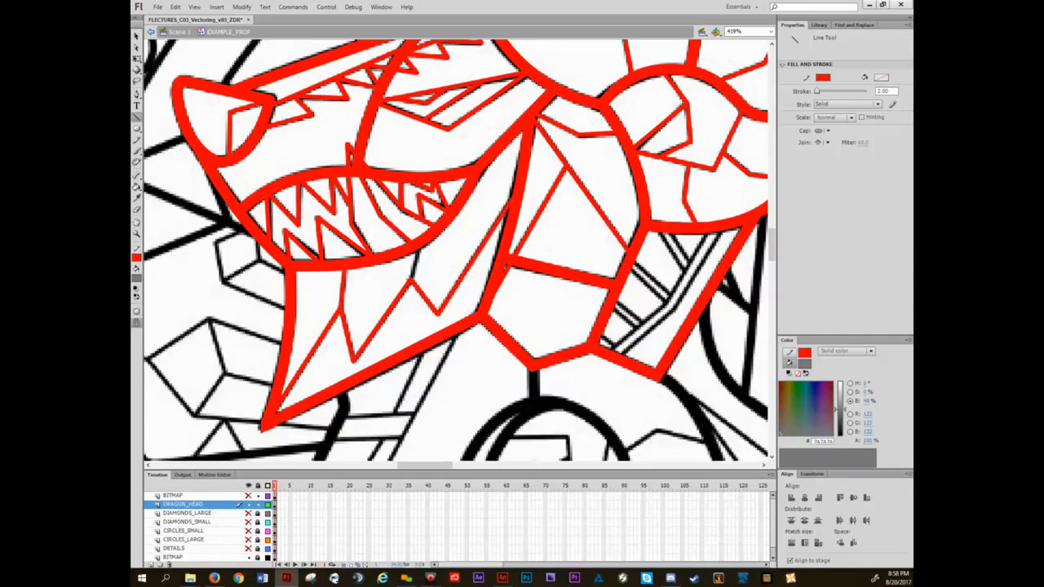
pyautogui.moveTo(411, 280); pyautogui.dragTo(419, 243)
# - Trace the bent parallel lines and the short cross lines inside the narrow neck panel below the curled horn
pyautogui.moveTo(514, 333); pyautogui.dragTo(358, 335)
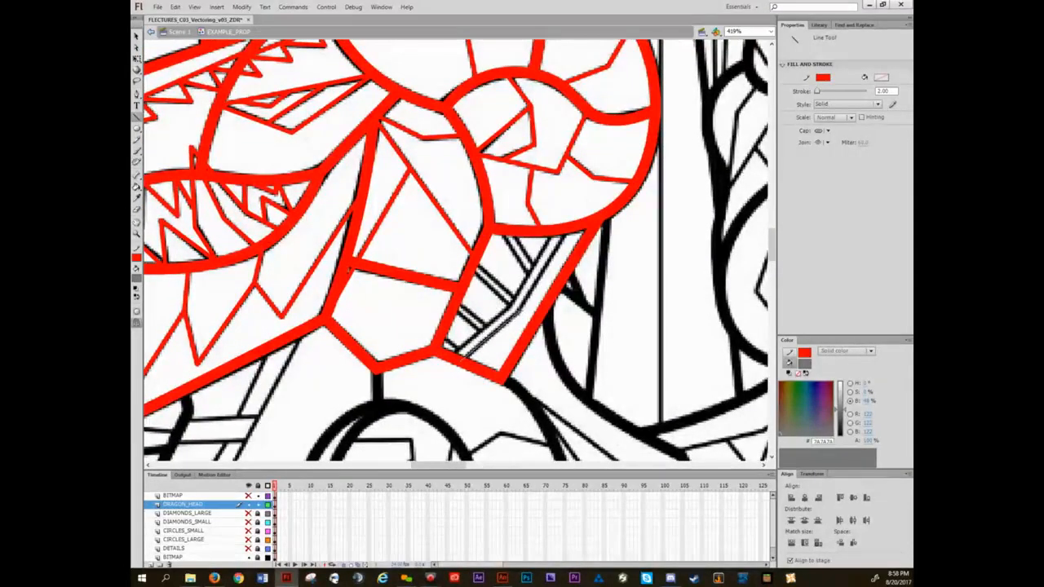
pyautogui.moveTo(469, 356)
pyautogui.mouseDown()
pyautogui.moveTo(516, 314)
pyautogui.moveTo(571, 230)
pyautogui.moveTo(510, 307)
pyautogui.moveTo(449, 352)
pyautogui.mouseUp()
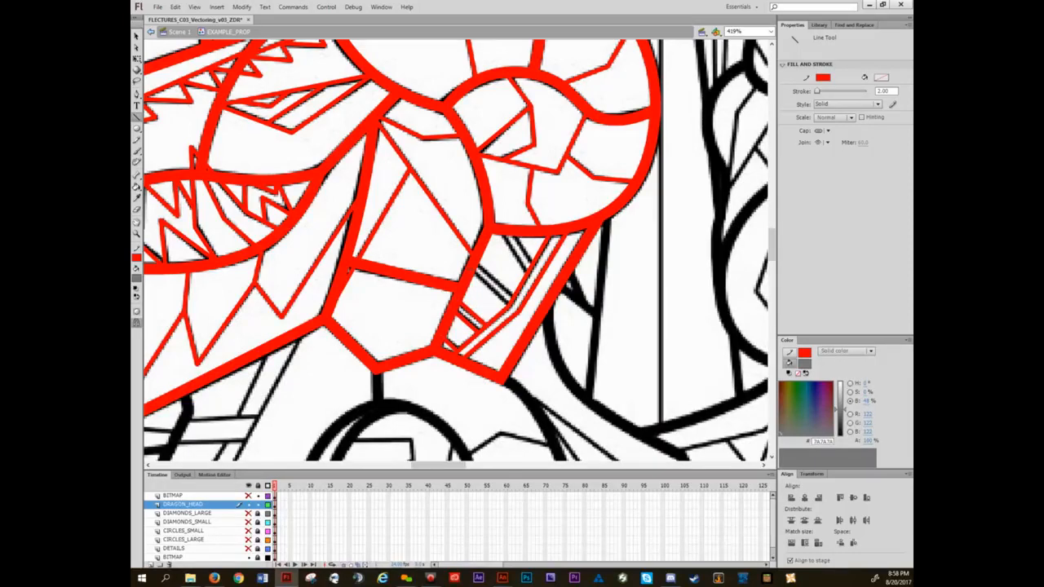
pyautogui.moveTo(509, 305); pyautogui.dragTo(475, 273)
pyautogui.moveTo(474, 261); pyautogui.dragTo(513, 295)
# - Save the document as a new version with v04 in its file name, FLECTURES_C03_Vectoring_v04_ZDR
pyautogui.hotkey('ctrl', 'shift', 's')
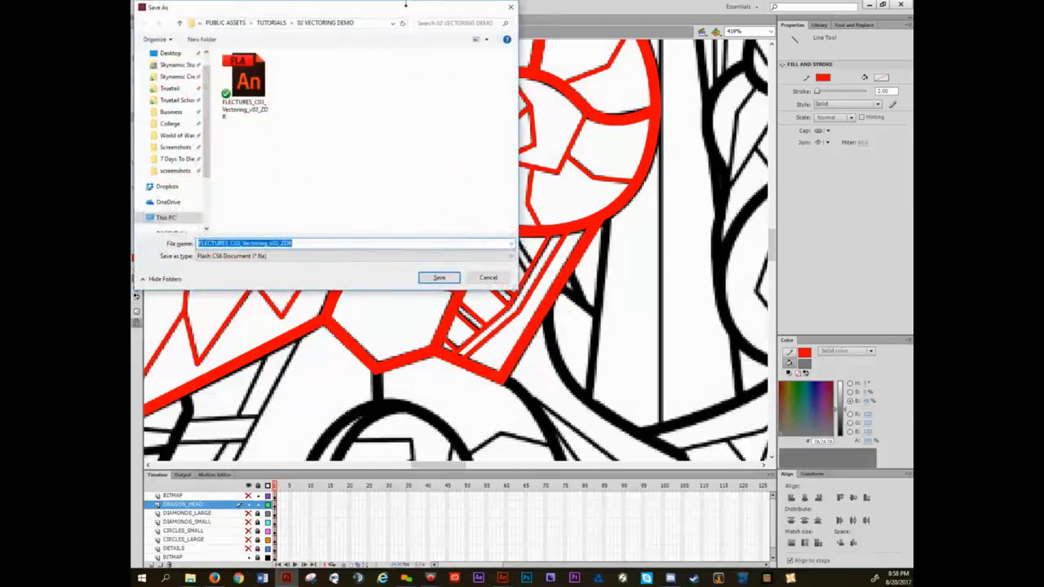
pyautogui.moveTo(408, 9); pyautogui.dragTo(667, 156)
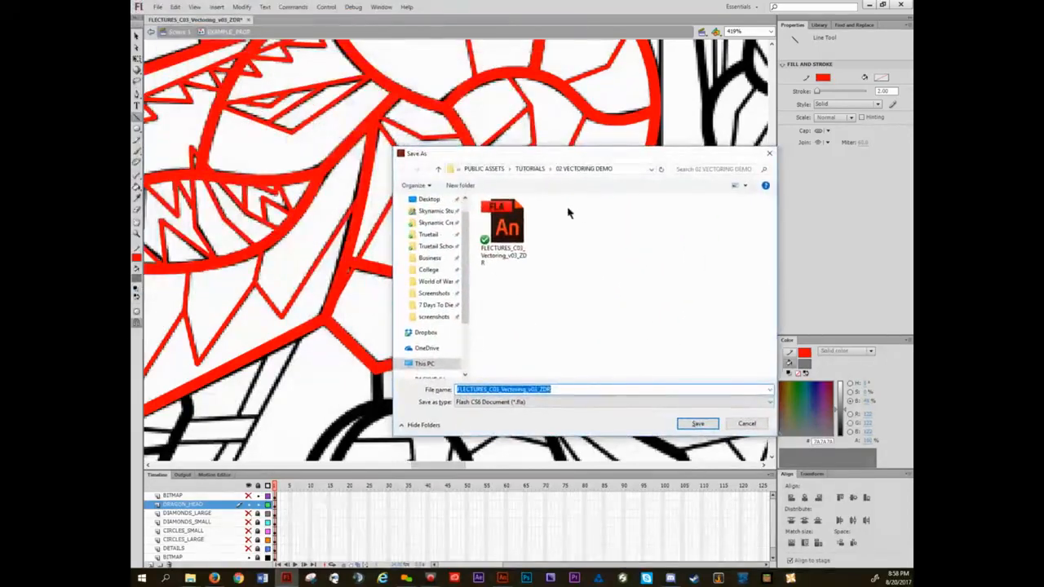
pyautogui.click(539, 389)
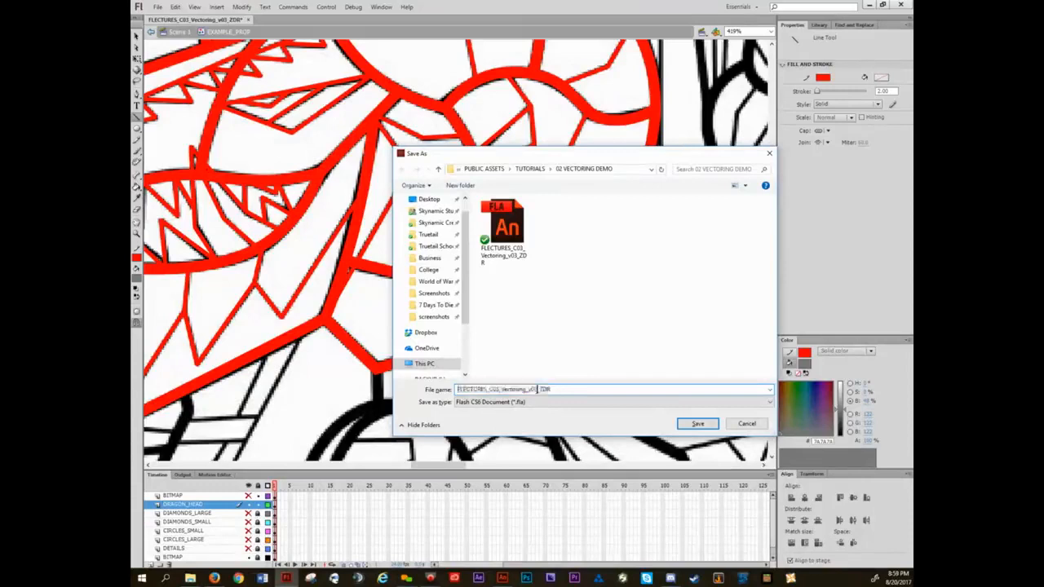
pyautogui.press('BackSpace')
pyautogui.write('4')
pyautogui.press('Return')
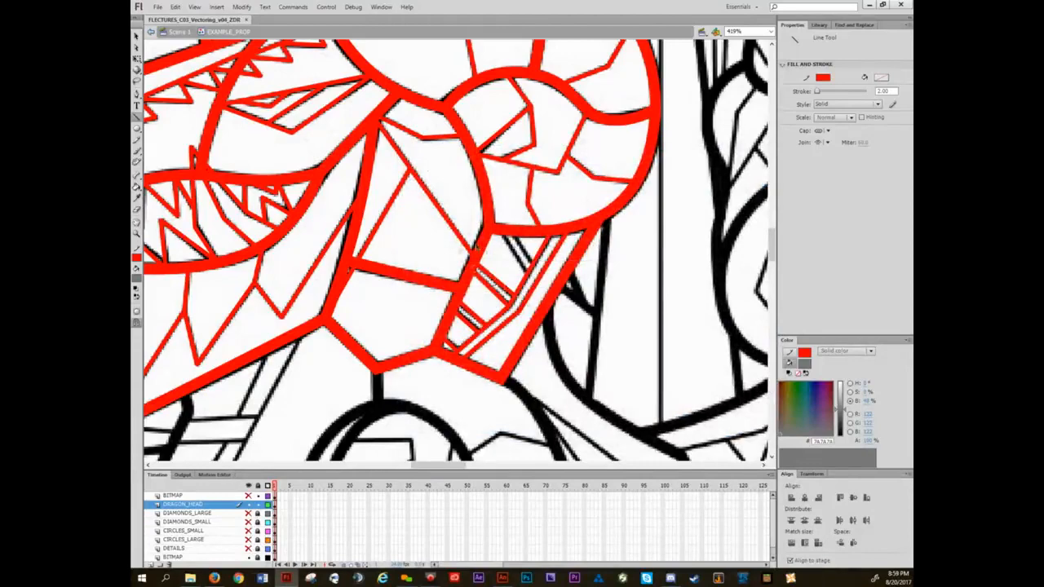
# - Save another copy of the document as FLECTURES_C03_Vectoring_v05_ZDR
pyautogui.hotkey('ctrl', 'shift', 's')
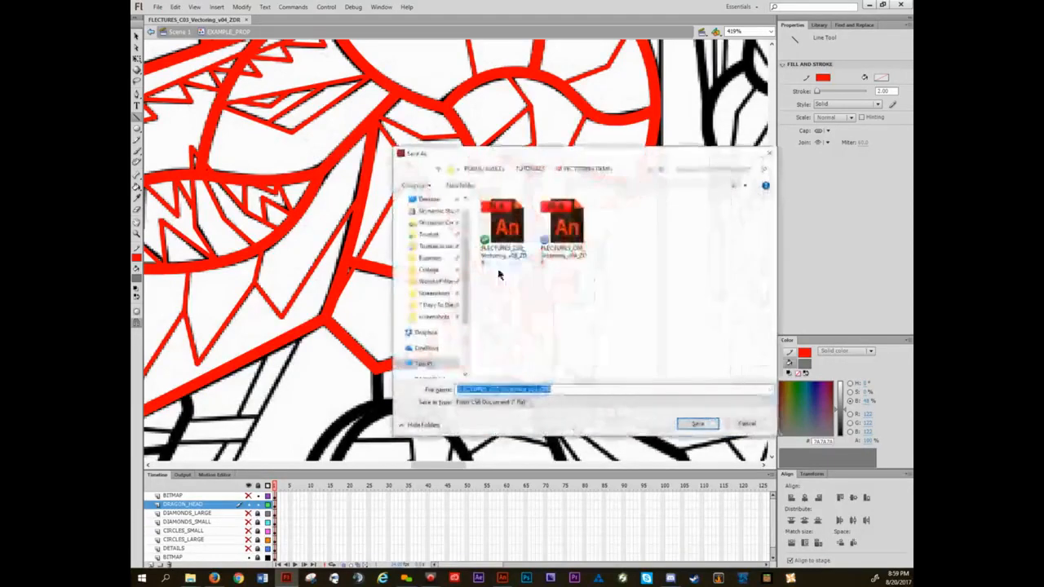
pyautogui.click(537, 390)
pyautogui.press('BackSpace')
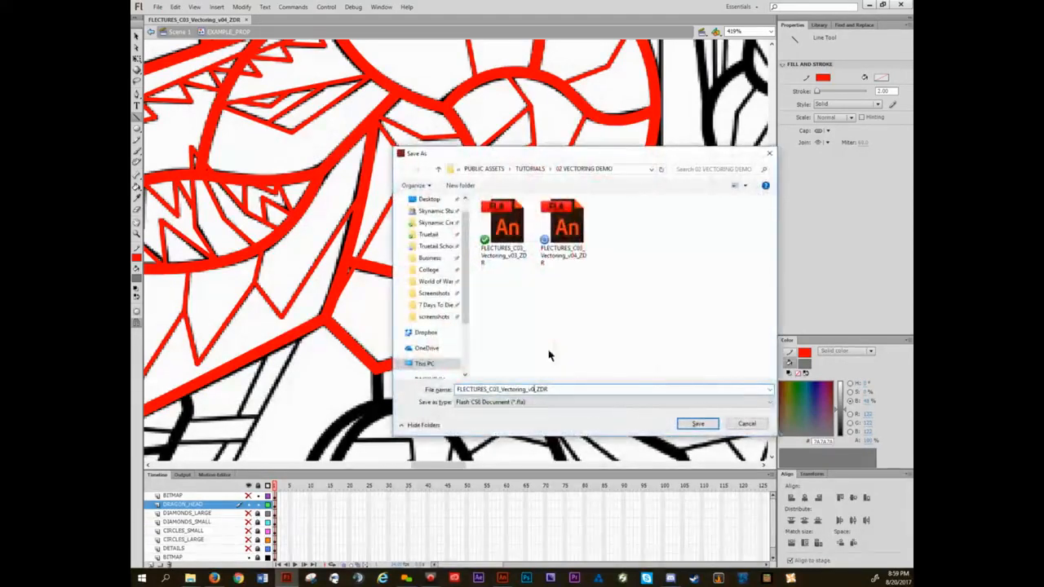
pyautogui.write('5')
pyautogui.press('Return')
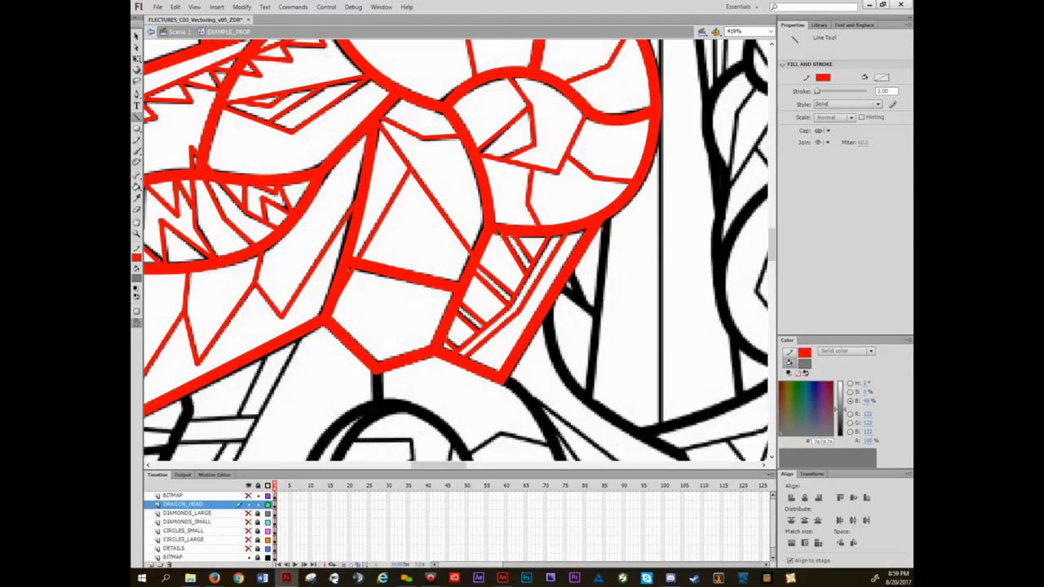
# - Set the fill to dark gray with RGB 77, 77, 77 and fill the dragon's neck sections with the Paint Bucket
pyautogui.hotkey('ctrl', '2')
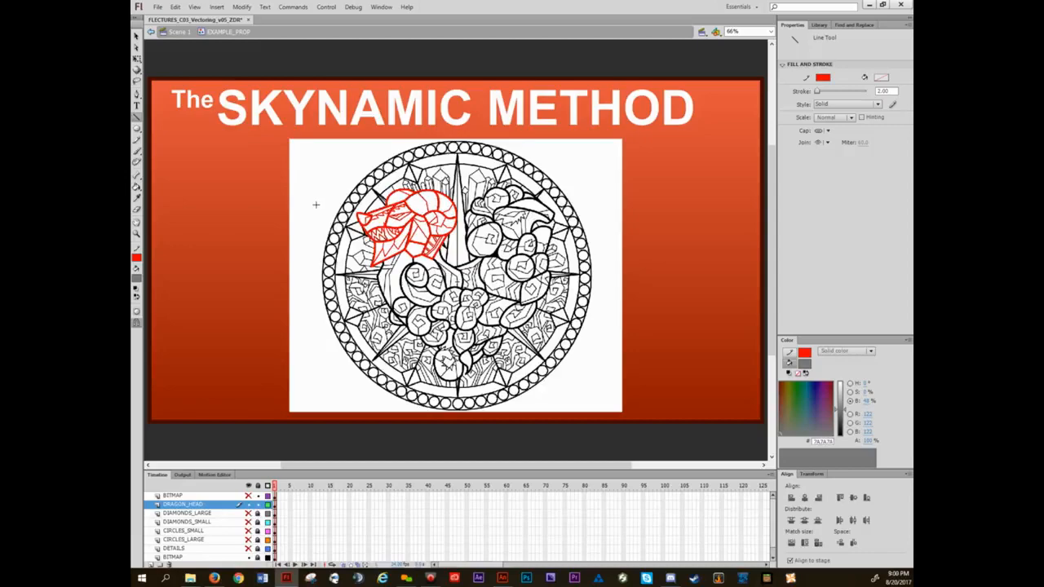
pyautogui.scroll(5, 318, 210)
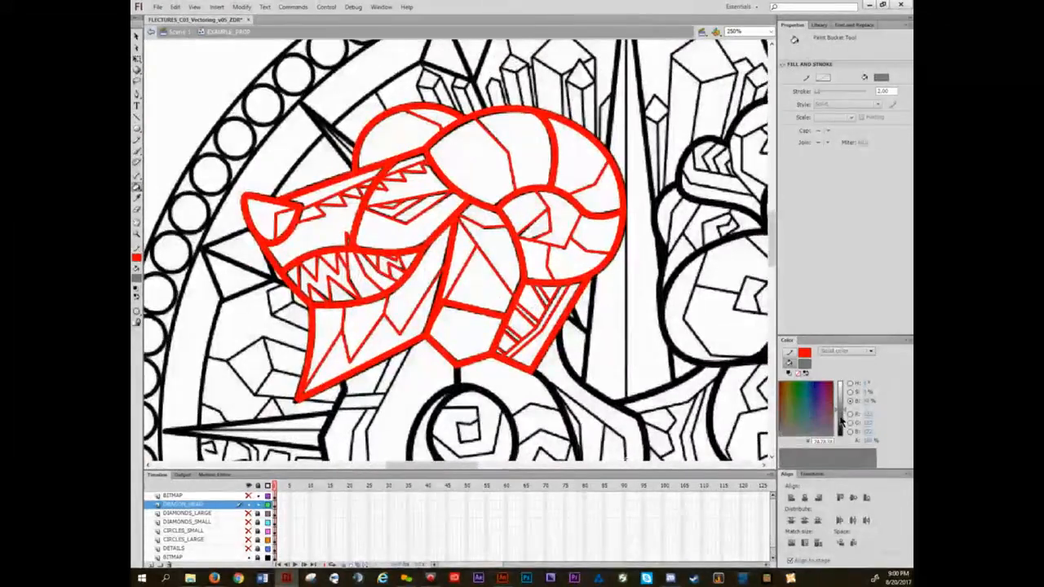
pyautogui.click(469, 334)
pyautogui.click(463, 270)
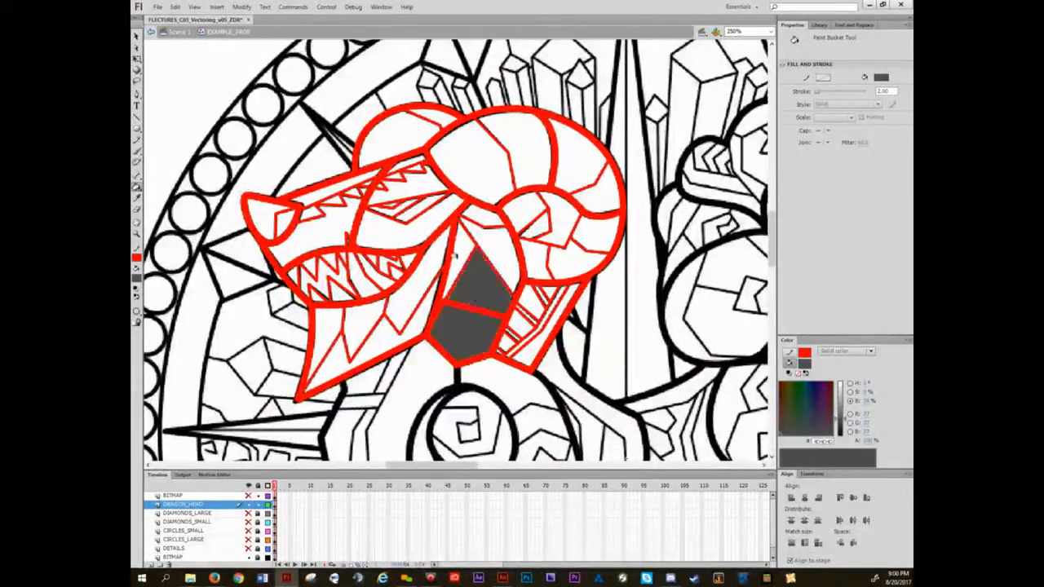
pyautogui.click(499, 261)
pyautogui.click(483, 214)
# - Fill the large curled horn's outer segments and inner spiral pieces with the dark gray
pyautogui.click(485, 185)
pyautogui.click(578, 163)
pyautogui.click(599, 191)
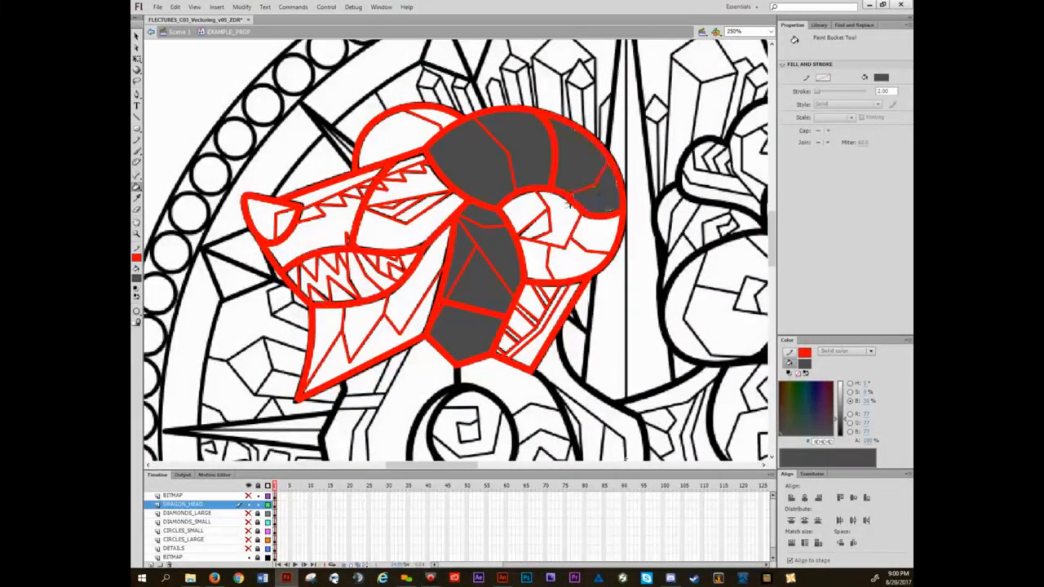
pyautogui.click(561, 217)
pyautogui.click(536, 227)
pyautogui.click(522, 210)
pyautogui.click(591, 232)
pyautogui.click(575, 261)
pyautogui.click(530, 266)
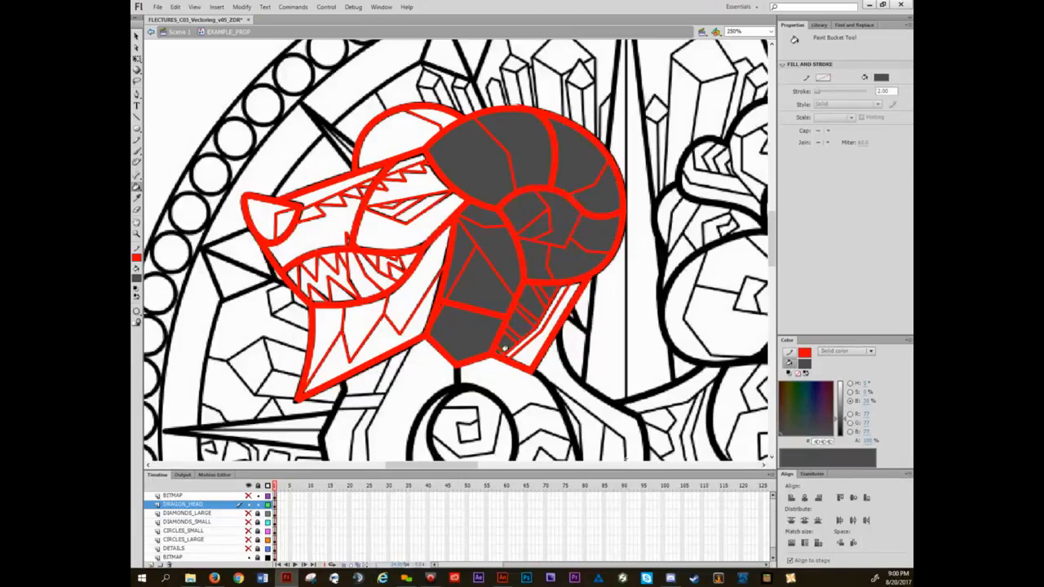
# - Fill the remaining strips of the neck panel and all sections of the lower jaw with dark gray
pyautogui.click(515, 347)
pyautogui.click(523, 352)
pyautogui.click(394, 334)
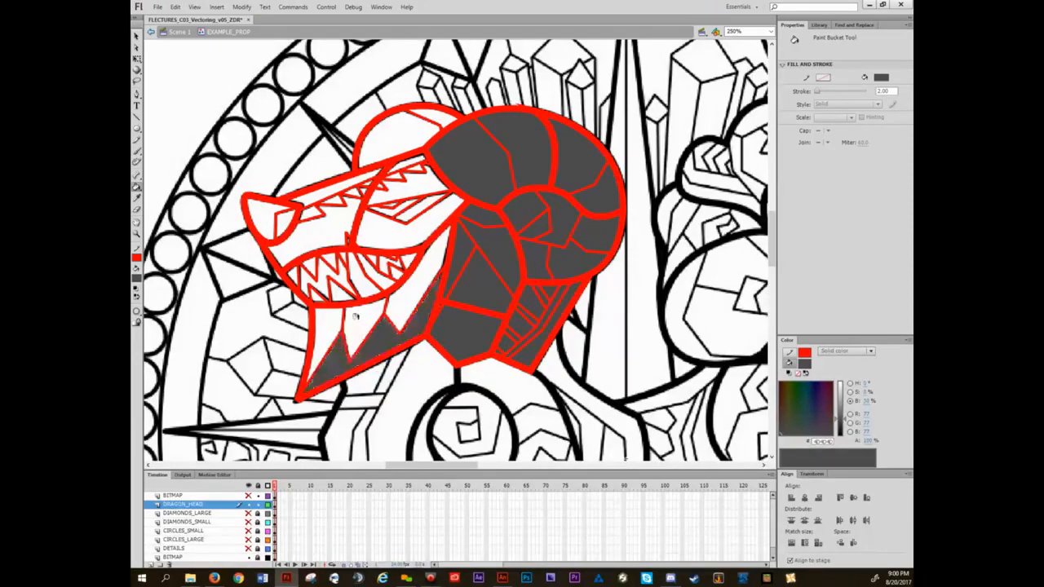
pyautogui.click(365, 338)
pyautogui.click(330, 320)
pyautogui.click(404, 292)
# - Fill the cheek, the eye and its creases, the brow pieces and the rear horn with dark gray
pyautogui.click(403, 220)
pyautogui.click(407, 210)
pyautogui.click(400, 211)
pyautogui.click(393, 207)
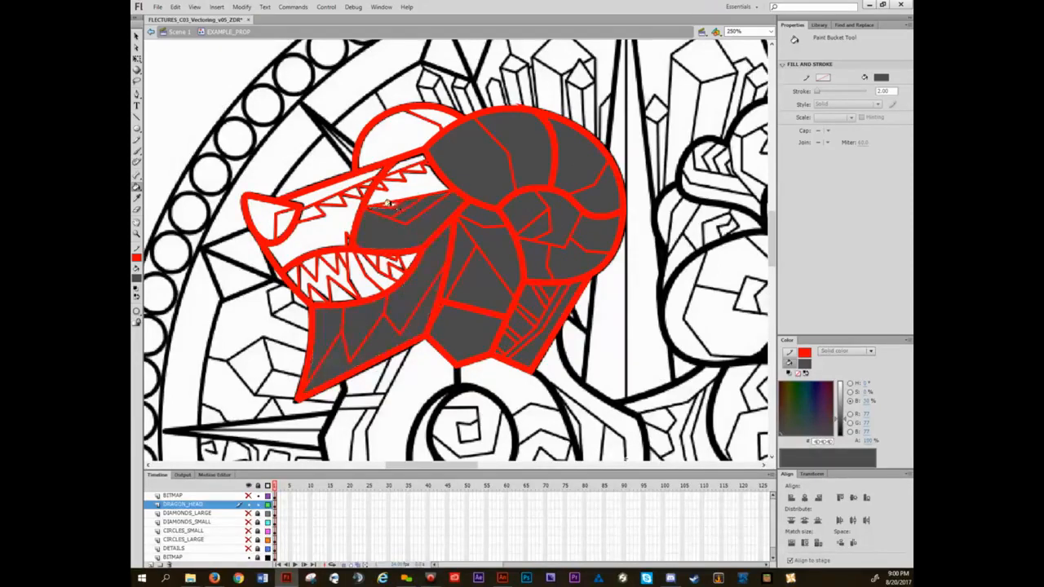
pyautogui.click(389, 203)
pyautogui.click(394, 194)
pyautogui.click(398, 179)
pyautogui.click(413, 168)
pyautogui.click(417, 155)
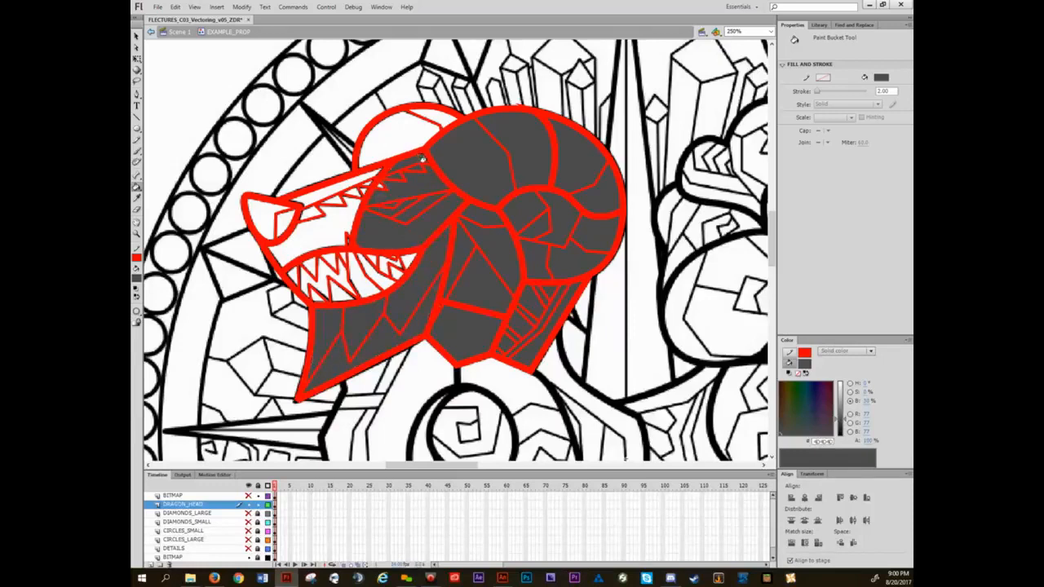
pyautogui.click(391, 127)
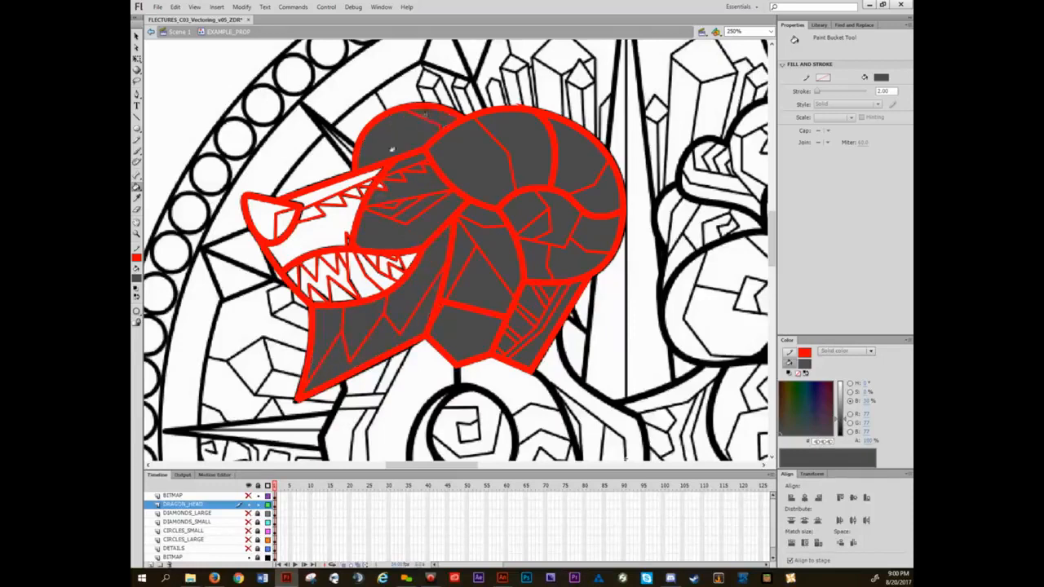
# - Fill the snout, its jagged ridge pieces and the nose sections with dark gray
pyautogui.click(375, 184)
pyautogui.click(367, 183)
pyautogui.click(342, 189)
pyautogui.click(361, 176)
pyautogui.click(326, 214)
pyautogui.click(338, 199)
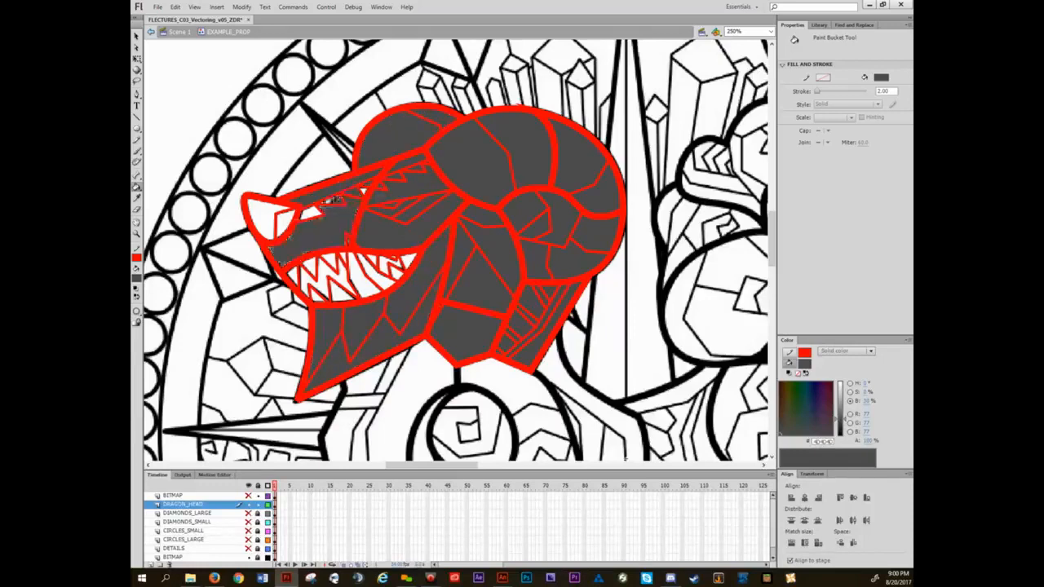
pyautogui.click(326, 208)
pyautogui.click(301, 212)
pyautogui.click(285, 222)
pyautogui.click(259, 215)
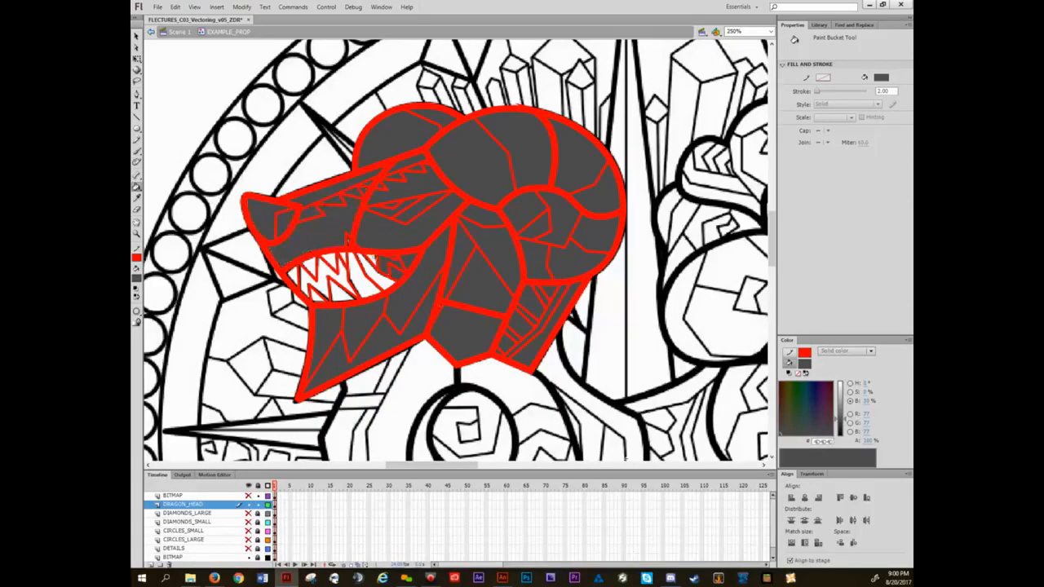
# - Fill the large fang, the front teeth and the gaps between them inside the mouth with dark gray
pyautogui.click(371, 260)
pyautogui.click(377, 276)
pyautogui.click(362, 277)
pyautogui.click(343, 258)
pyautogui.click(327, 259)
pyautogui.click(310, 266)
pyautogui.click(326, 288)
pyautogui.click(295, 277)
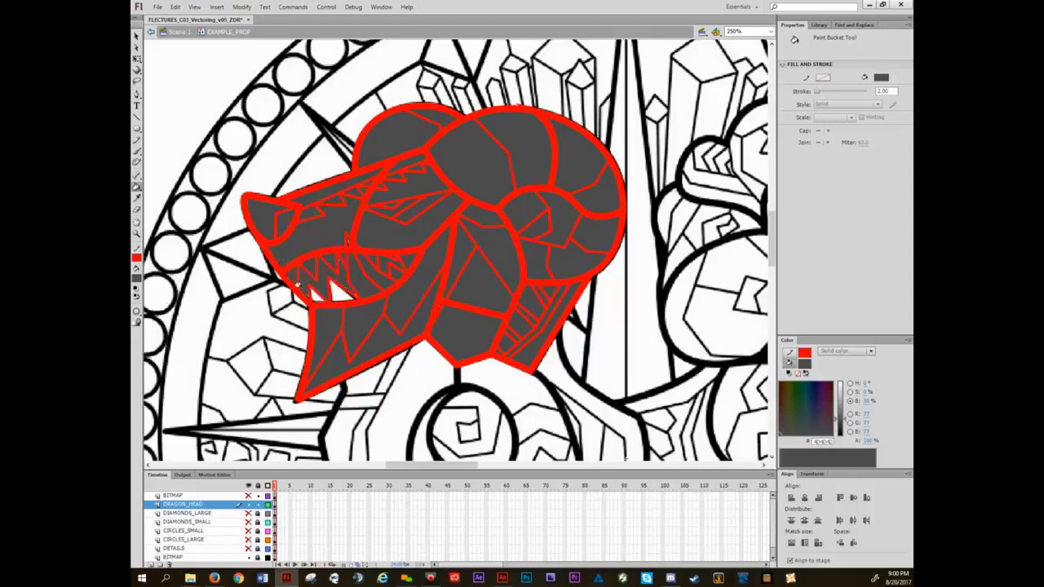
pyautogui.click(315, 295)
pyautogui.click(338, 293)
# - Fill the tiny leftover gap where the face line meets the upper lip with dark gray
pyautogui.moveTo(331, 209); pyautogui.dragTo(410, 256)
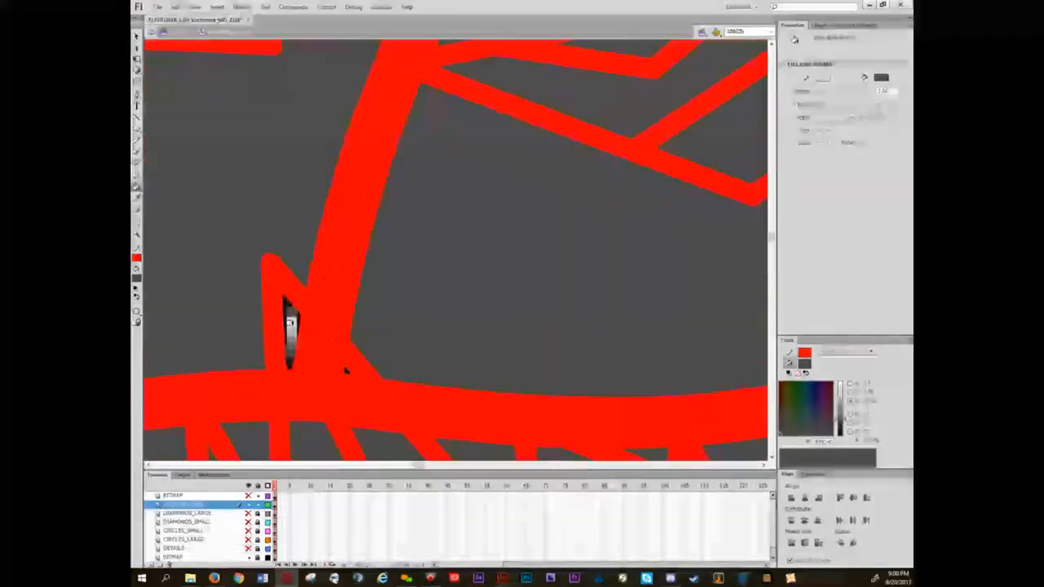
pyautogui.click(289, 326)
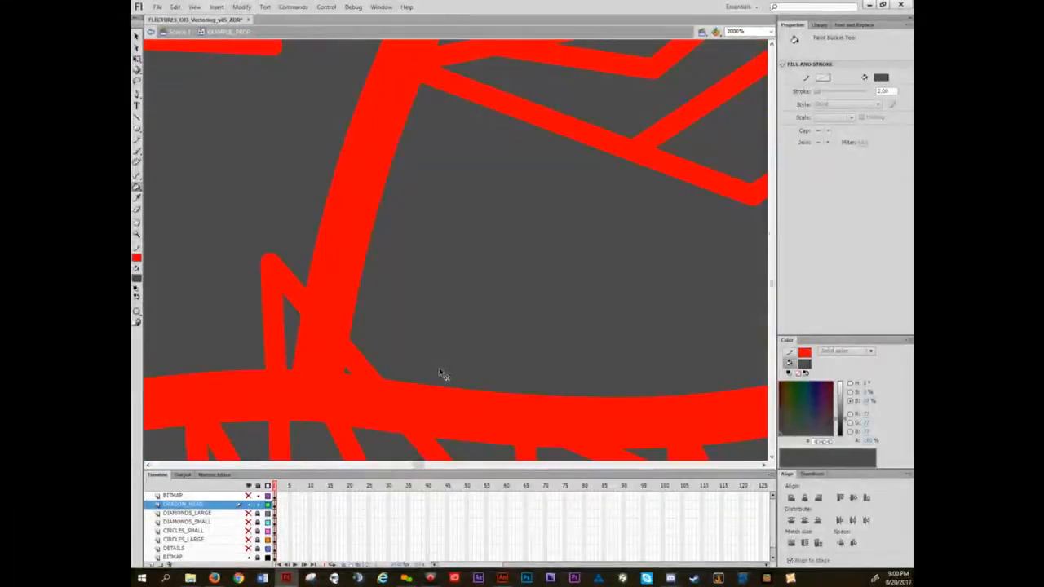
pyautogui.hotkey('ctrl', '-')
pyautogui.hotkey('ctrl', '-')
pyautogui.hotkey('ctrl', '-')
pyautogui.moveTo(553, 358); pyautogui.dragTo(447, 241)
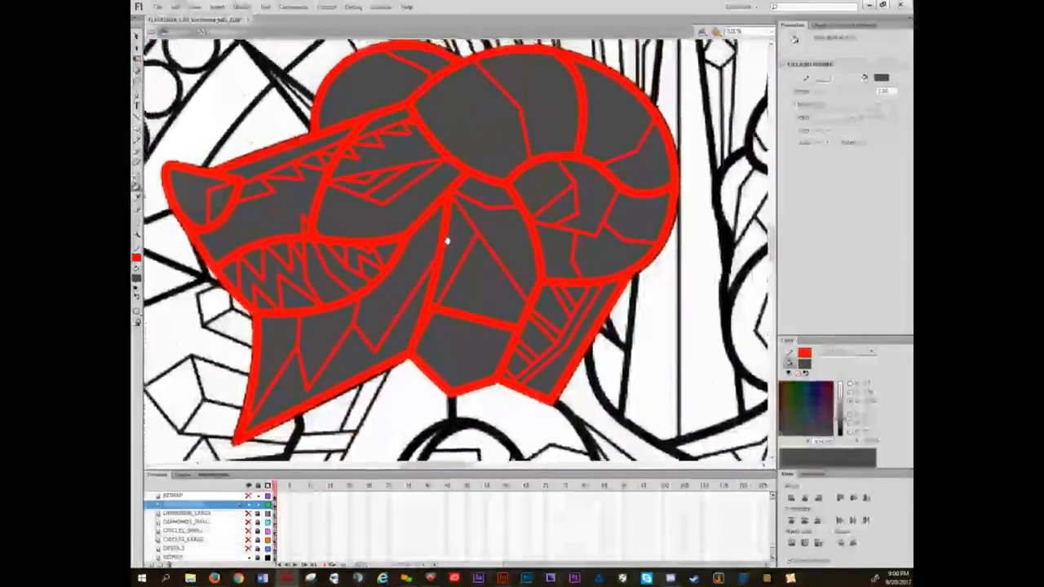
pyautogui.keyDown('ctrl'); pyautogui.click(440, 321); pyautogui.keyUp('ctrl')
pyautogui.keyDown('ctrl'); pyautogui.click(438, 325); pyautogui.keyUp('ctrl')
pyautogui.keyDown('ctrl'); pyautogui.click(436, 326); pyautogui.keyUp('ctrl')
pyautogui.click(395, 258)
# - Make the hidden DIAMONDS_LARGE, DIAMONDS_SMALL, CIRCLES_SMALL, CIRCLES_LARGE and DETAILS layers visible to review the whole medallion
pyautogui.keyDown('ctrl'); pyautogui.keyDown('shift'); pyautogui.click(428, 319); pyautogui.keyUp('shift'); pyautogui.keyUp('ctrl')
pyautogui.keyDown('ctrl'); pyautogui.keyDown('shift'); pyautogui.click(428, 319); pyautogui.keyUp('shift'); pyautogui.keyUp('ctrl')
pyautogui.keyDown('ctrl'); pyautogui.keyDown('shift'); pyautogui.click(429, 321); pyautogui.keyUp('shift'); pyautogui.keyUp('ctrl')
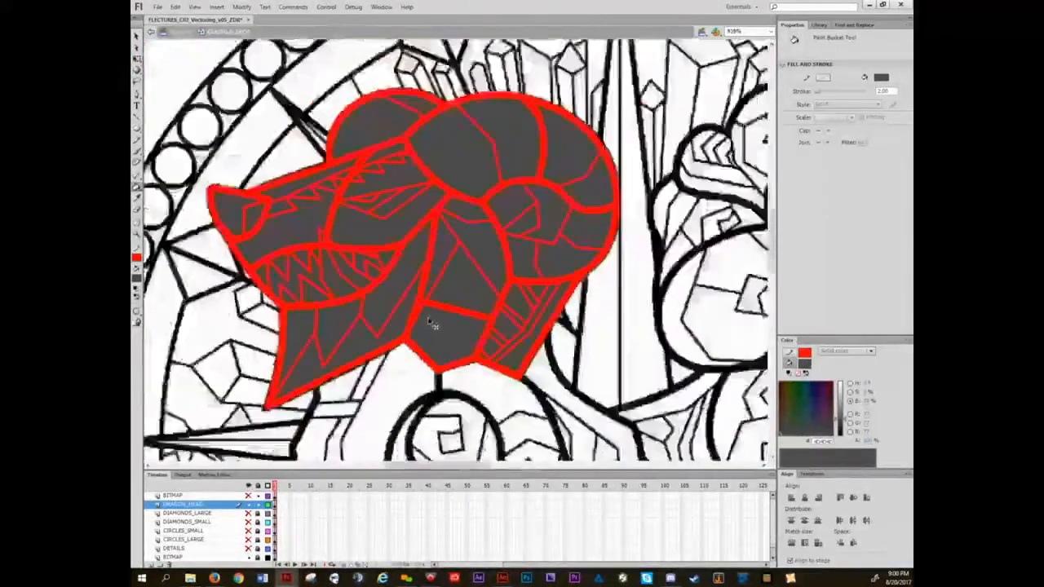
pyautogui.keyDown('ctrl'); pyautogui.keyDown('shift'); pyautogui.click(430, 322); pyautogui.keyUp('shift'); pyautogui.keyUp('ctrl')
pyautogui.keyDown('ctrl'); pyautogui.keyDown('shift'); pyautogui.click(433, 325); pyautogui.keyUp('shift'); pyautogui.keyUp('ctrl')
pyautogui.keyDown('ctrl'); pyautogui.click(448, 345); pyautogui.keyUp('ctrl')
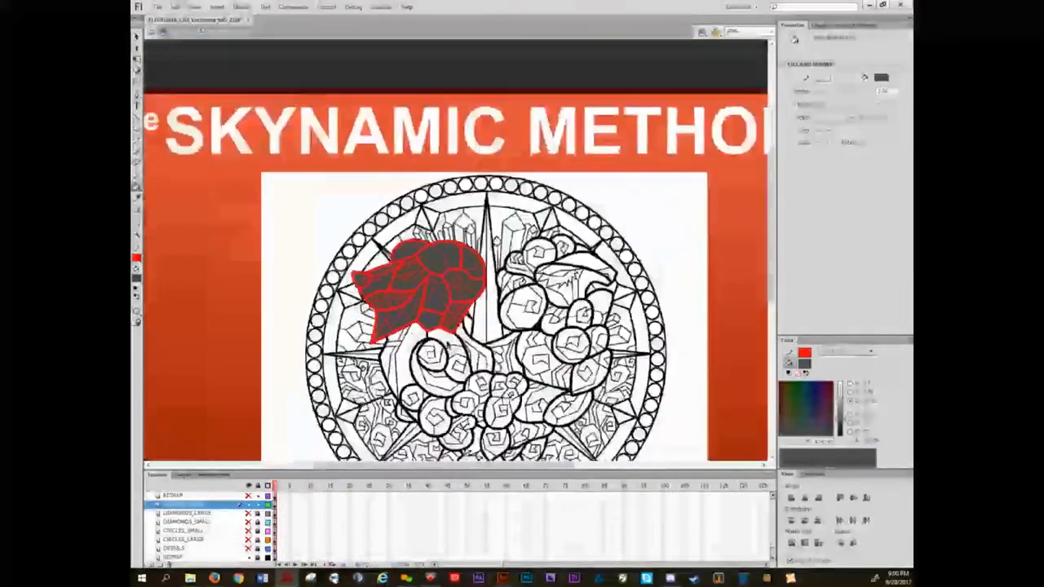
pyautogui.moveTo(512, 340); pyautogui.dragTo(471, 245)
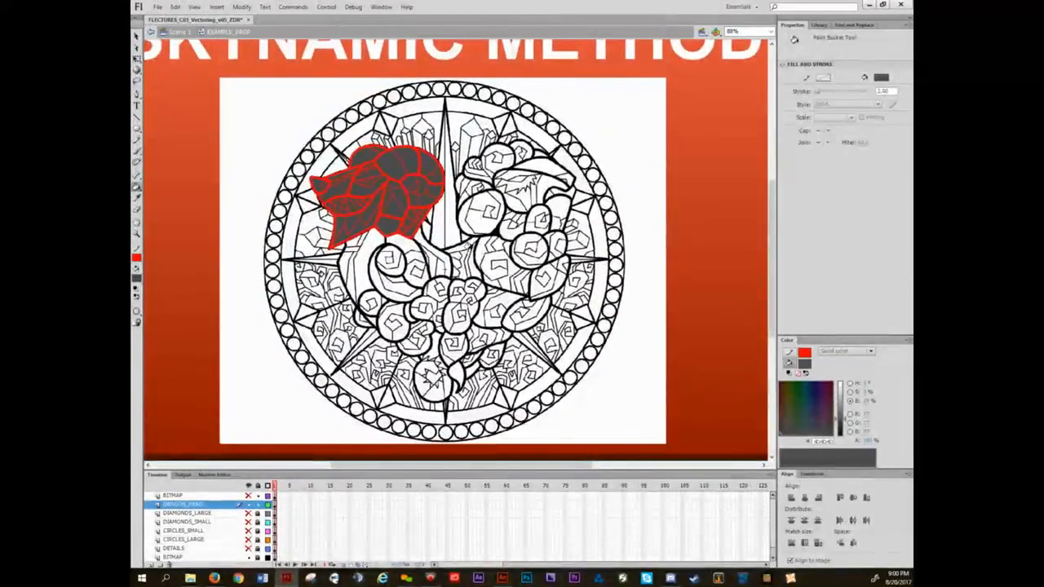
pyautogui.press('v')
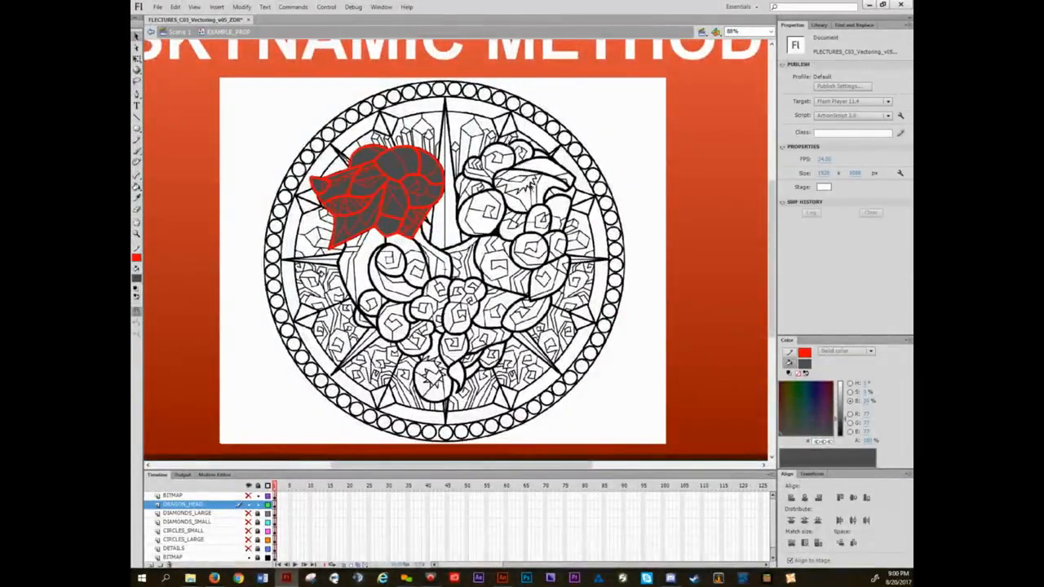
pyautogui.moveTo(249, 513); pyautogui.dragTo(250, 548)
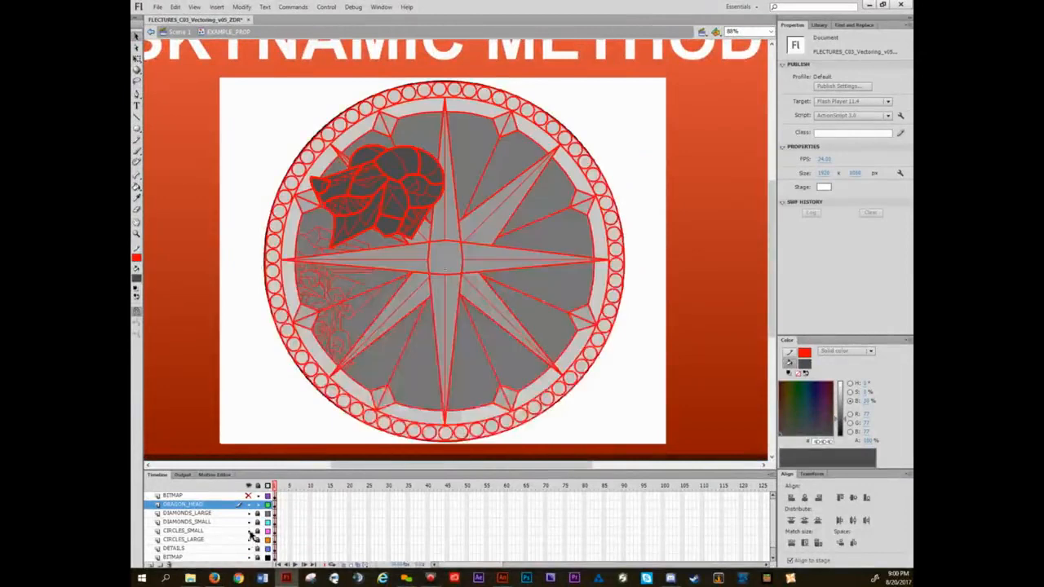
pyautogui.scroll(-1, 253, 525)
pyautogui.scroll(1, 254, 525)
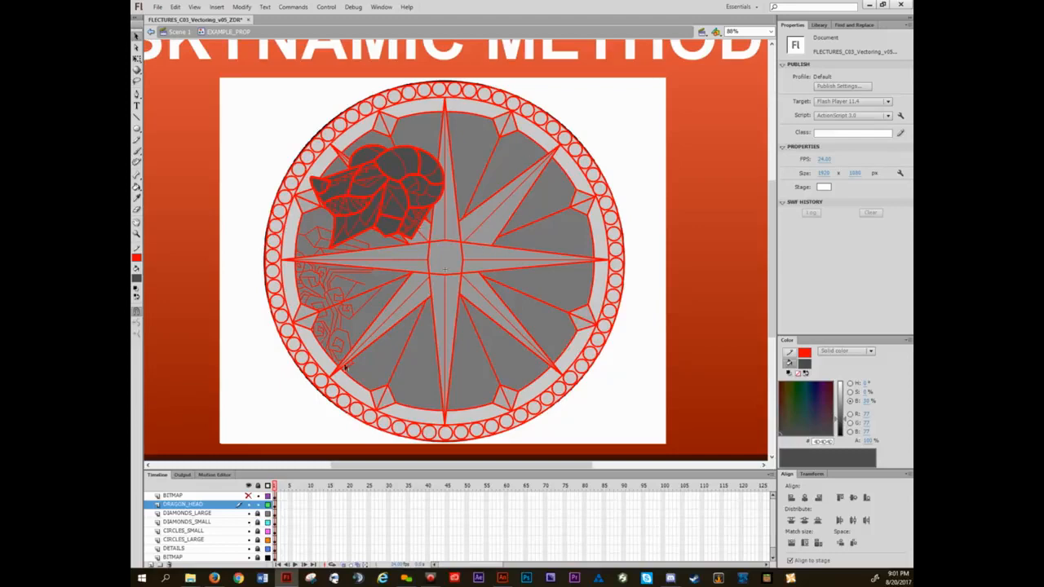
# - Show the uppermost BITMAP layer and raise the alpha of its medallion symbol to almost fully opaque
pyautogui.click(248, 495)
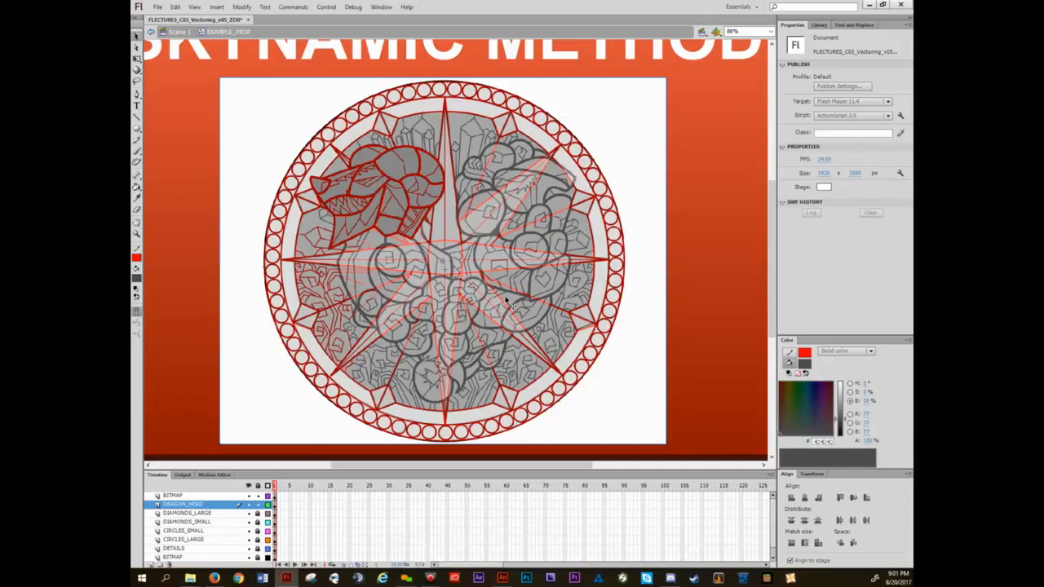
pyautogui.click(622, 128)
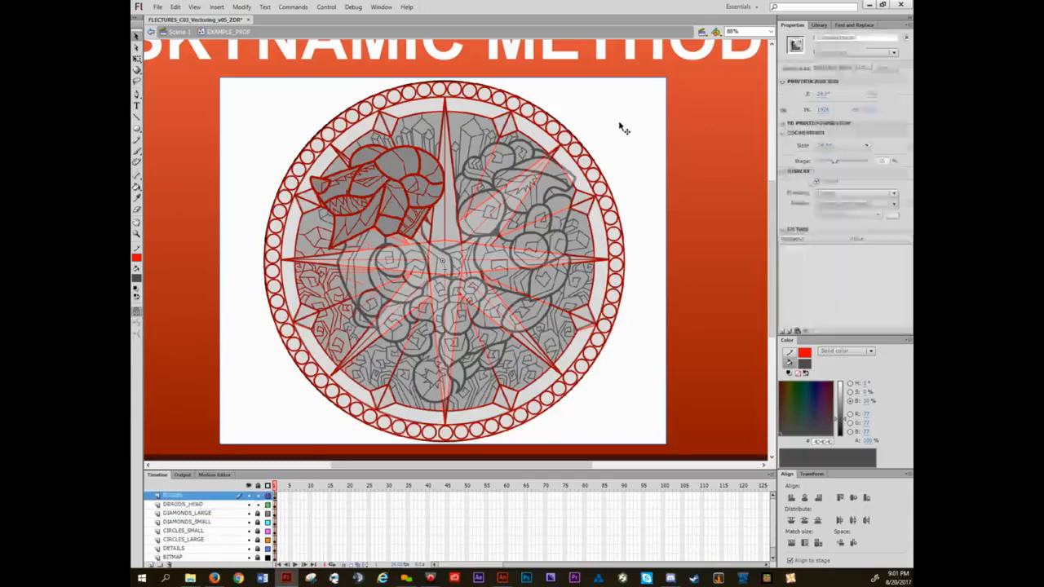
pyautogui.moveTo(841, 167); pyautogui.dragTo(881, 163)
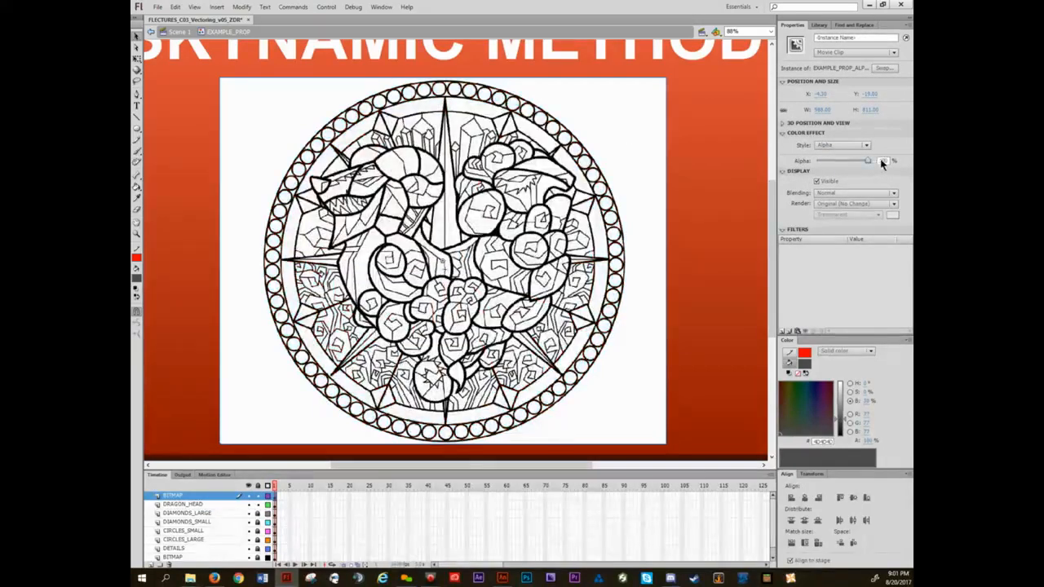
# - Sweep the bitmap medallion's alpha between 0 and 100% to compare it with the vector tracing, and hide the uppermost BITMAP layer
pyautogui.moveTo(871, 163); pyautogui.dragTo(814, 171)
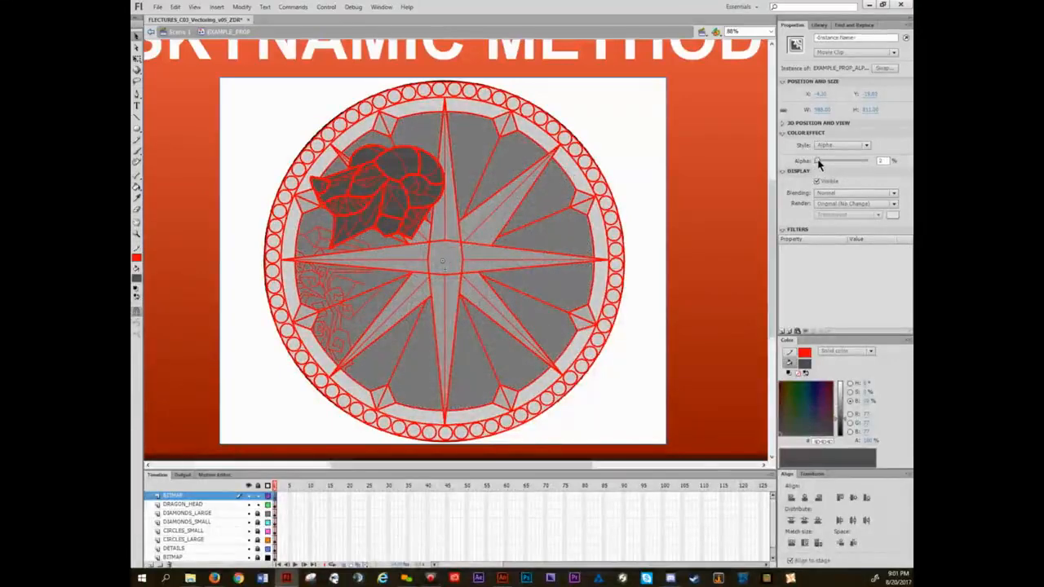
pyautogui.moveTo(814, 162); pyautogui.dragTo(871, 166)
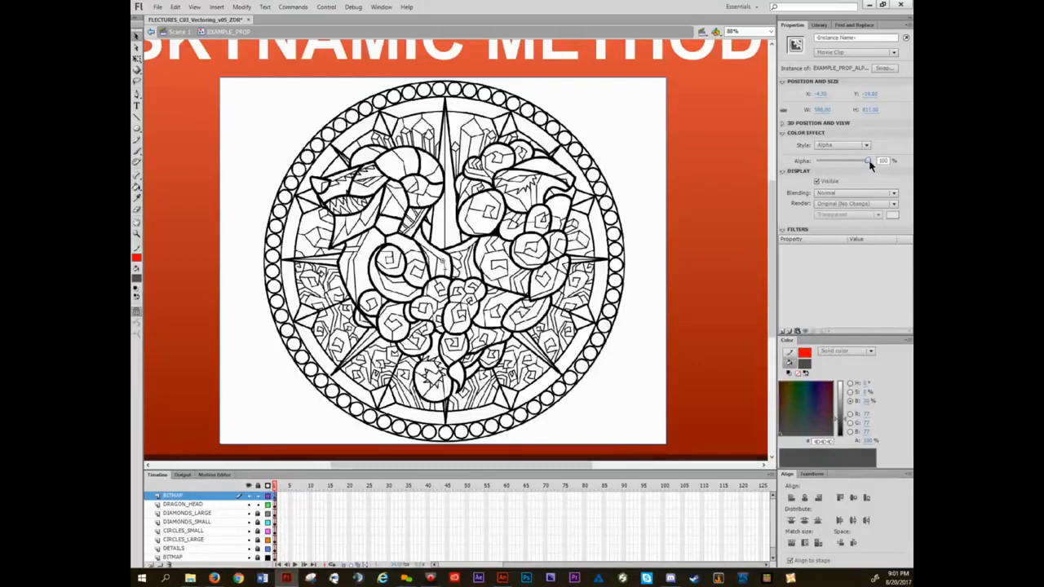
pyautogui.moveTo(843, 163); pyautogui.dragTo(872, 166)
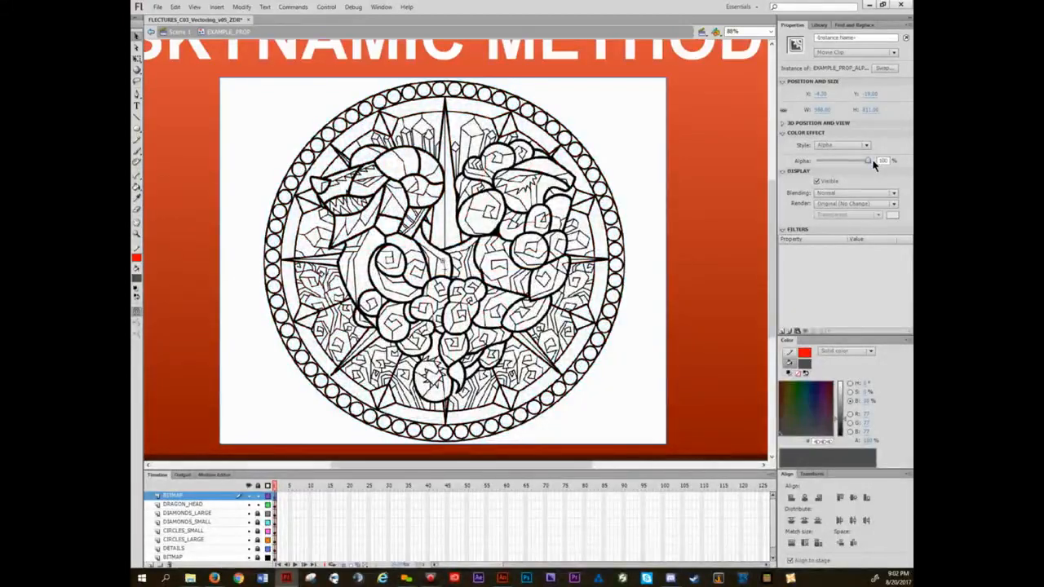
pyautogui.moveTo(848, 161); pyautogui.dragTo(818, 163)
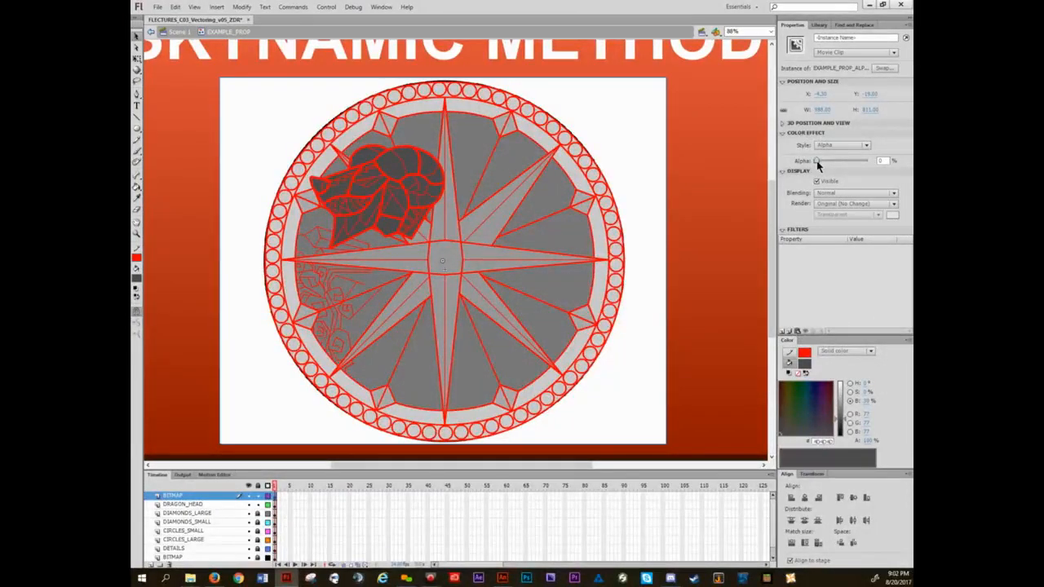
pyautogui.moveTo(818, 163); pyautogui.dragTo(874, 162)
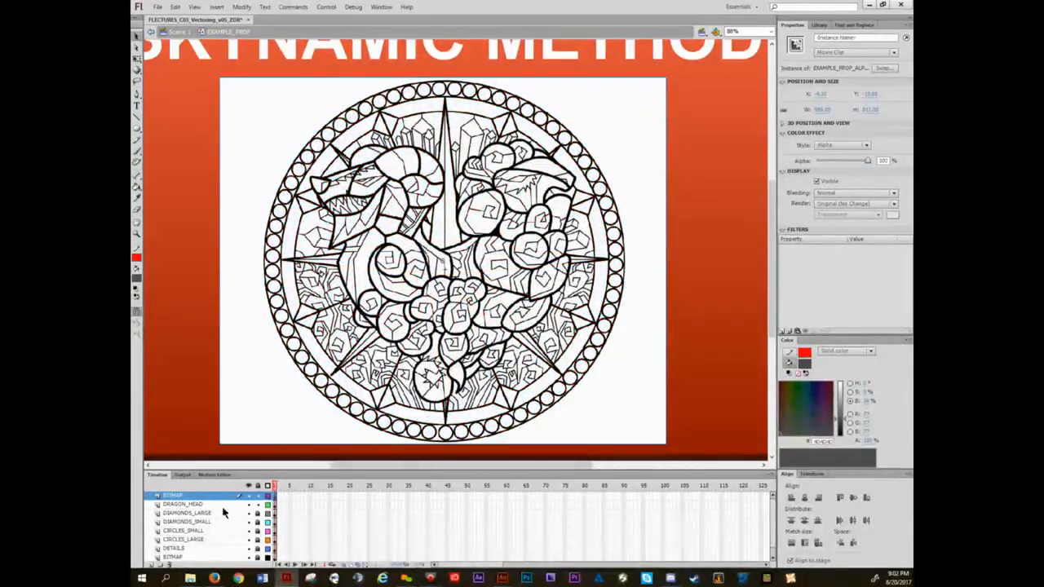
pyautogui.click(249, 496)
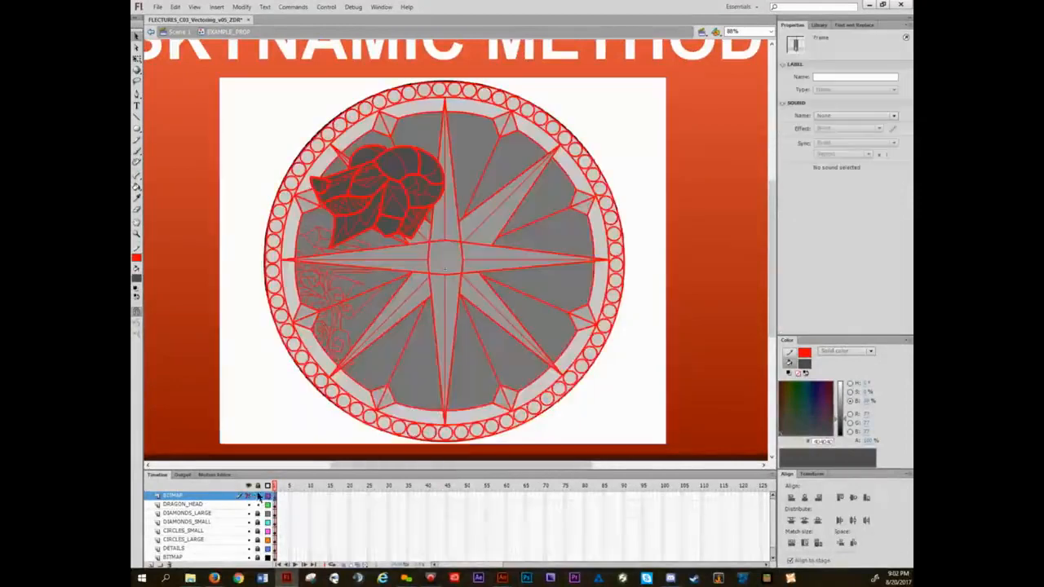
# - Return to Scene 1 and flip between the line-art medallion frame and the finished color medallion frame to compare them
pyautogui.doubleClick(209, 161)
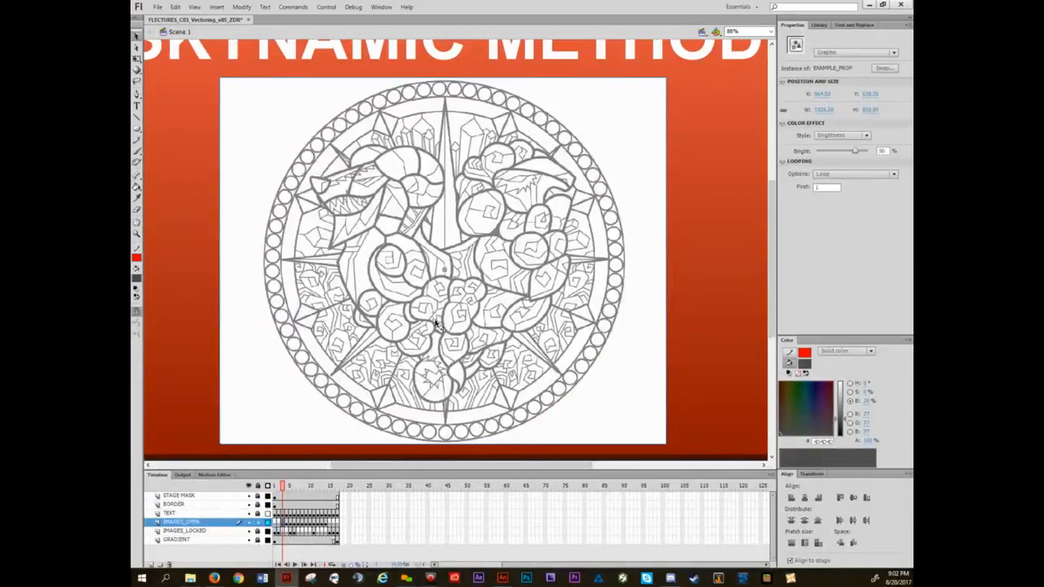
pyautogui.press('.')
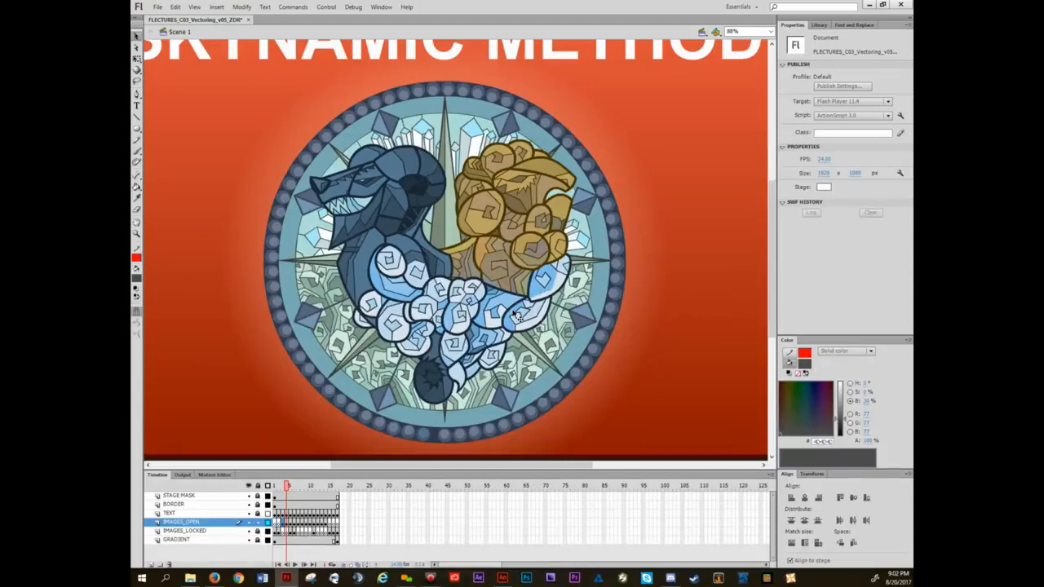
pyautogui.press(',')
pyautogui.press('.')
pyautogui.press(',')
pyautogui.press('.')
# - Open the GLASS01 medallion symbol and examine the outlines and fills of the blue curls up close
pyautogui.click(443, 208)
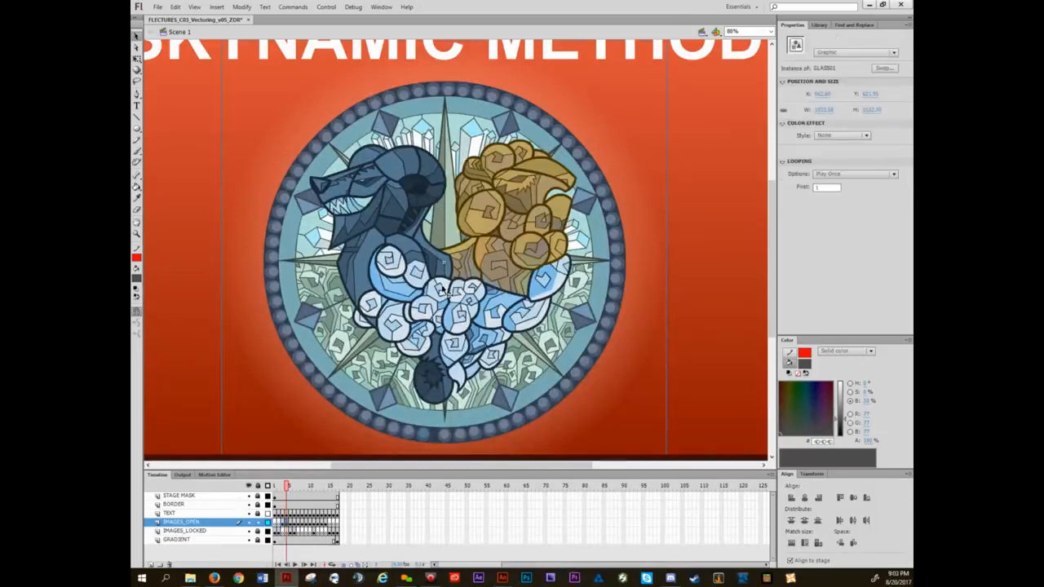
pyautogui.doubleClick(443, 292)
pyautogui.scroll(5, 393, 270)
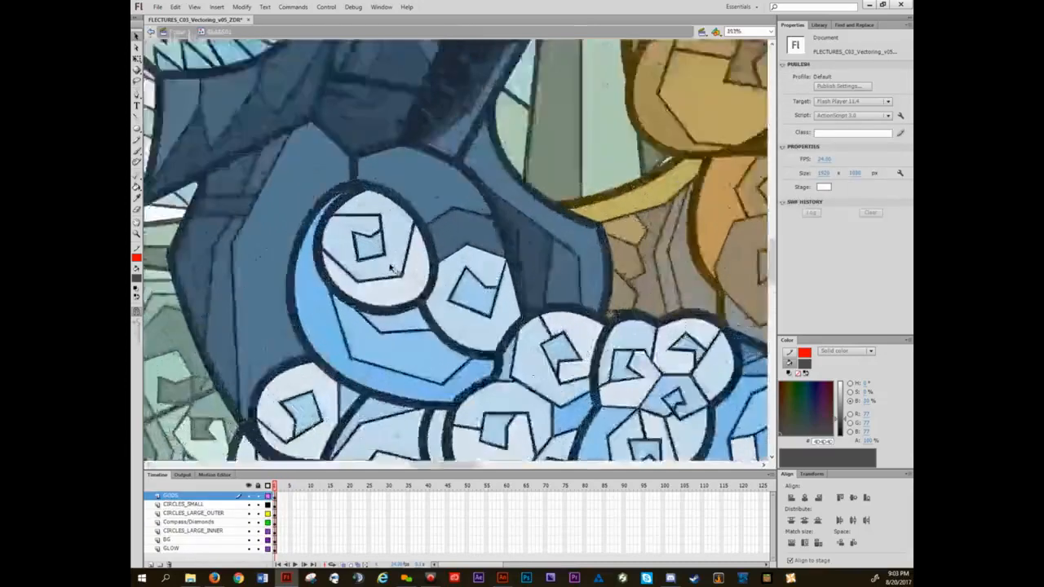
pyautogui.moveTo(522, 329); pyautogui.dragTo(491, 194)
pyautogui.moveTo(434, 380); pyautogui.dragTo(482, 158)
pyautogui.moveTo(570, 344); pyautogui.dragTo(353, 131)
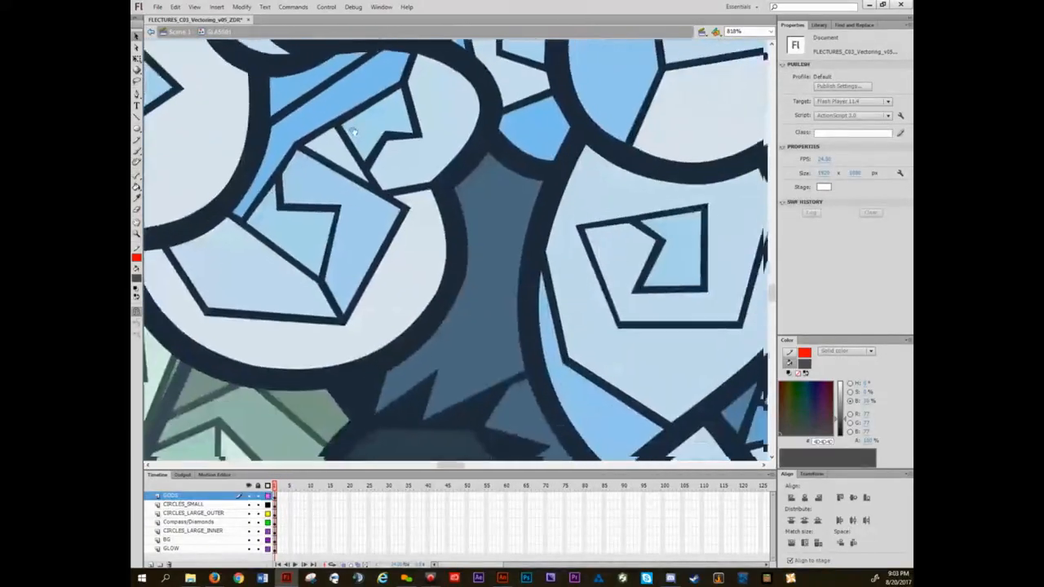
pyautogui.moveTo(643, 193); pyautogui.dragTo(427, 227)
pyautogui.moveTo(561, 263); pyautogui.dragTo(448, 139)
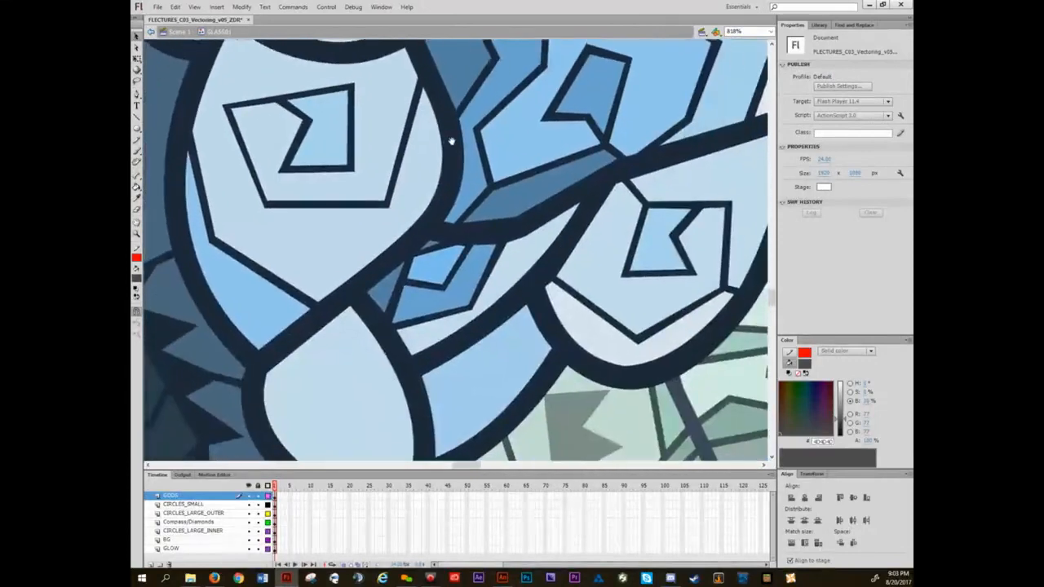
pyautogui.moveTo(522, 145); pyautogui.dragTo(471, 215)
pyautogui.moveTo(517, 184); pyautogui.dragTo(519, 226)
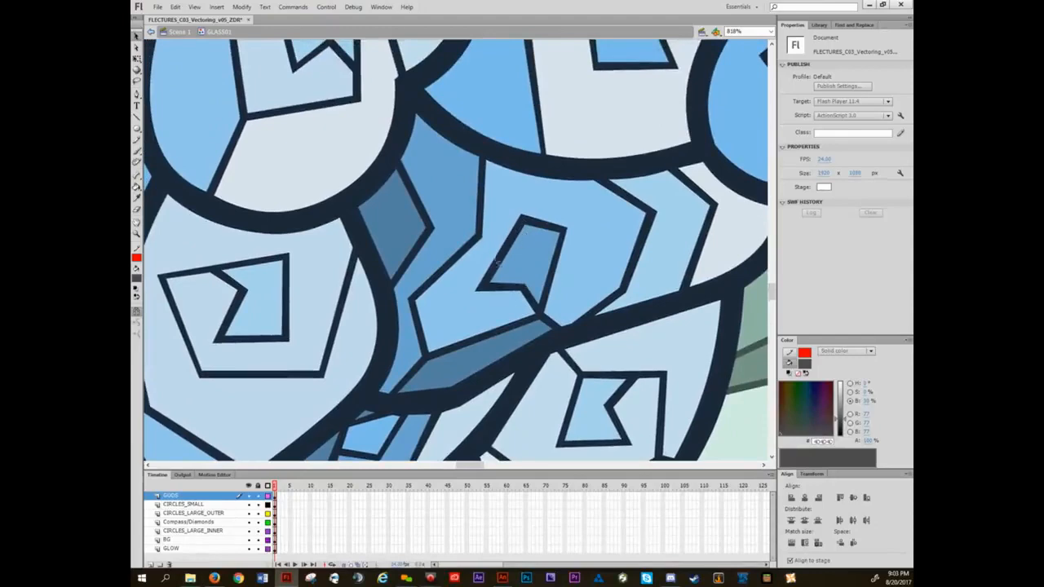
# - Select the dark outlines to check them against the curl fills, inspect one fill's anchor points, and review the neighboring curls
pyautogui.hotkey('ctrl', 'a')
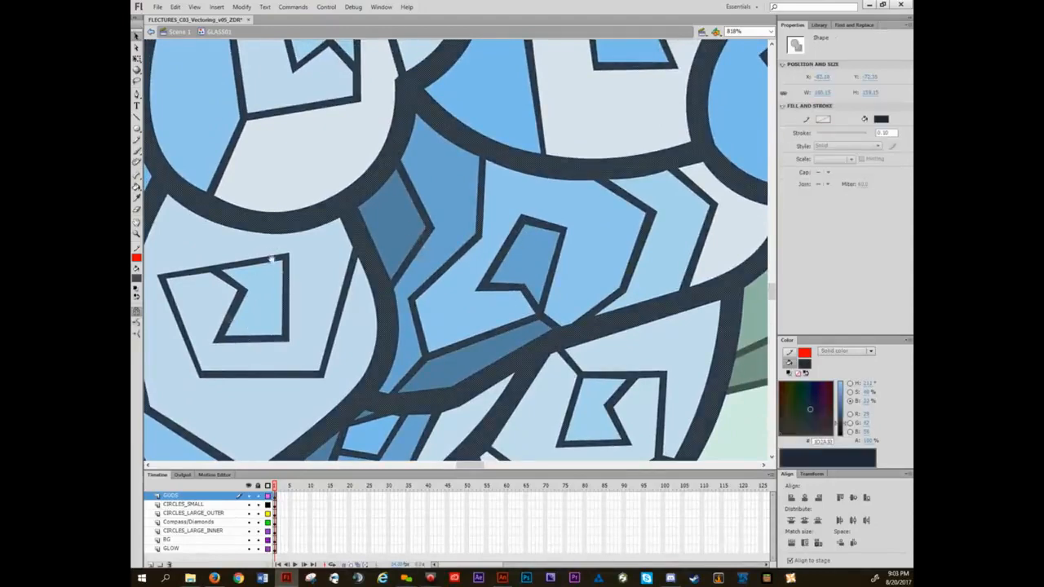
pyautogui.moveTo(277, 257); pyautogui.dragTo(530, 243)
pyautogui.click(514, 300)
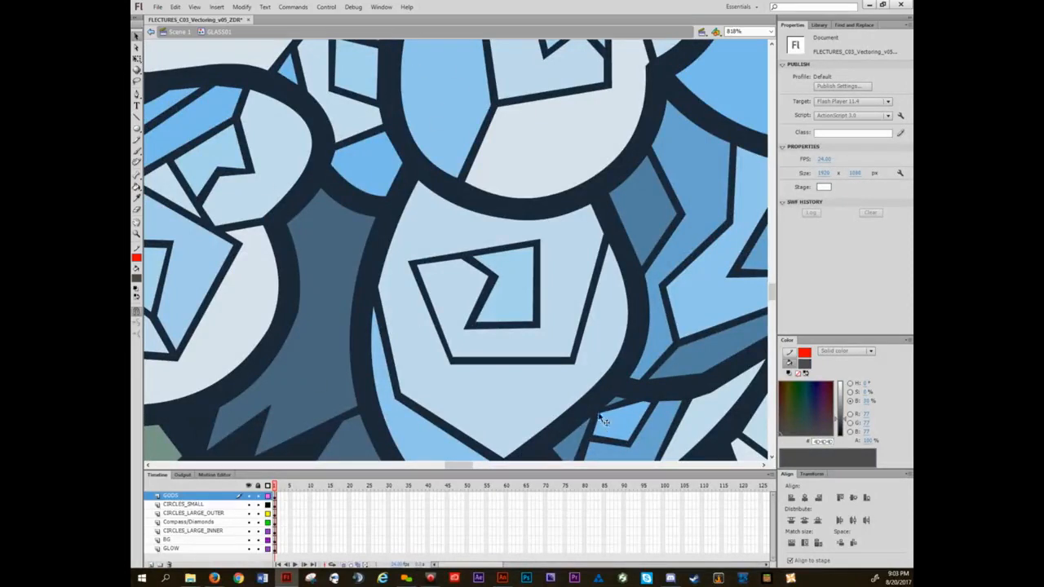
pyautogui.moveTo(477, 236); pyautogui.dragTo(469, 186)
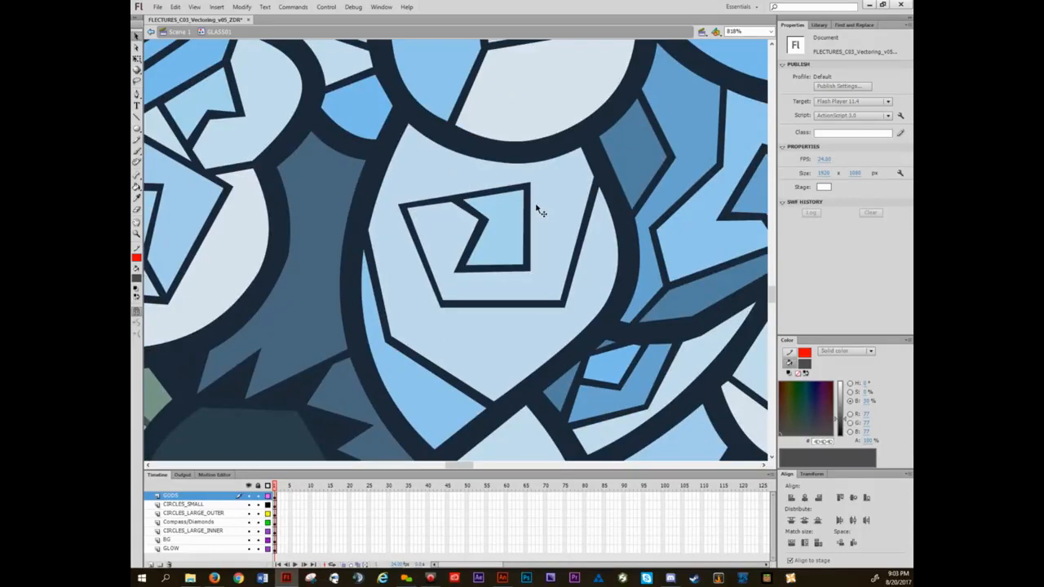
pyautogui.moveTo(307, 191); pyautogui.dragTo(546, 256)
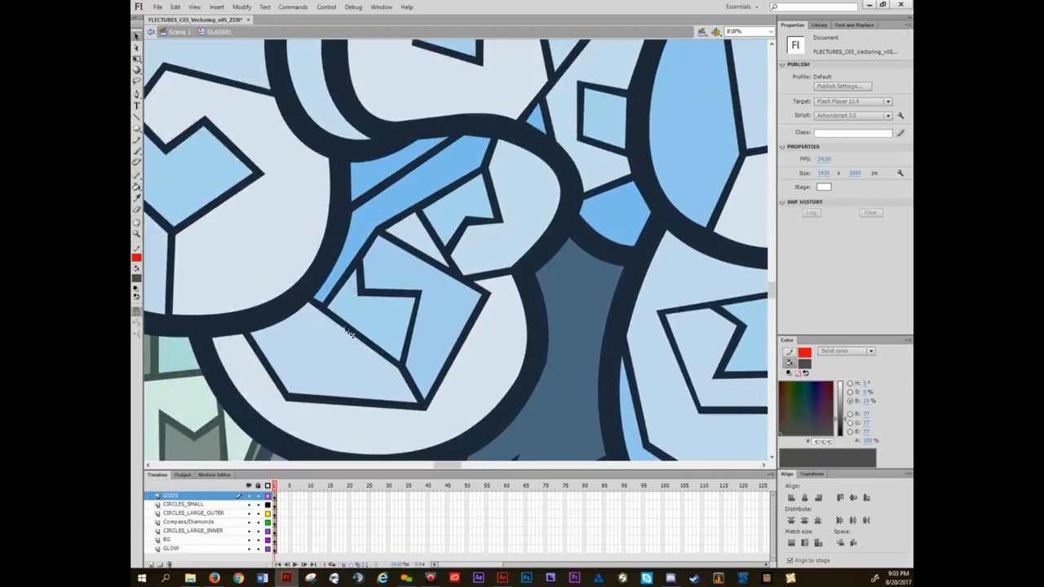
pyautogui.press('a')
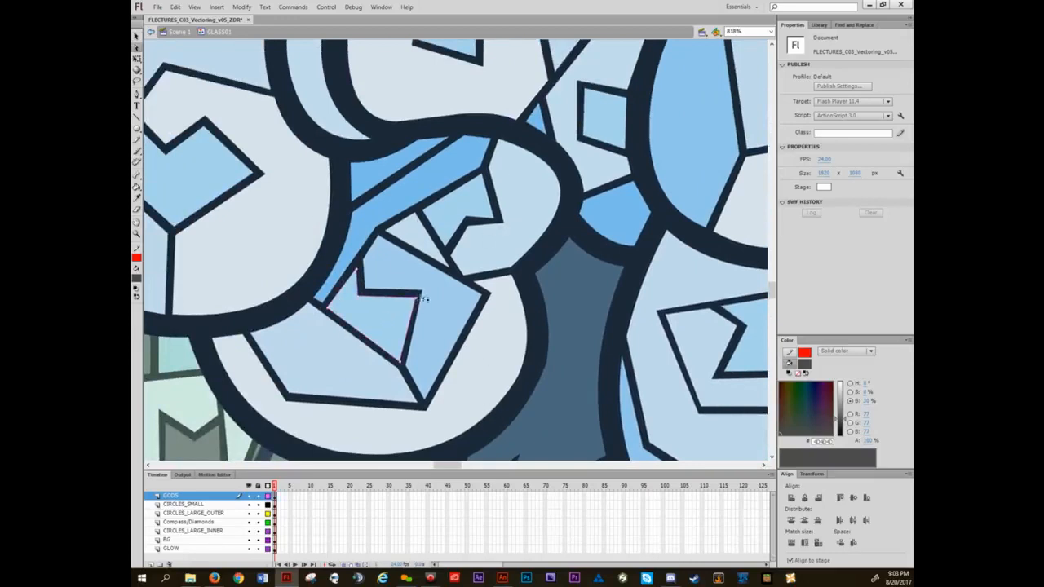
pyautogui.click(425, 295)
pyautogui.press('h')
pyautogui.moveTo(310, 205); pyautogui.dragTo(648, 321)
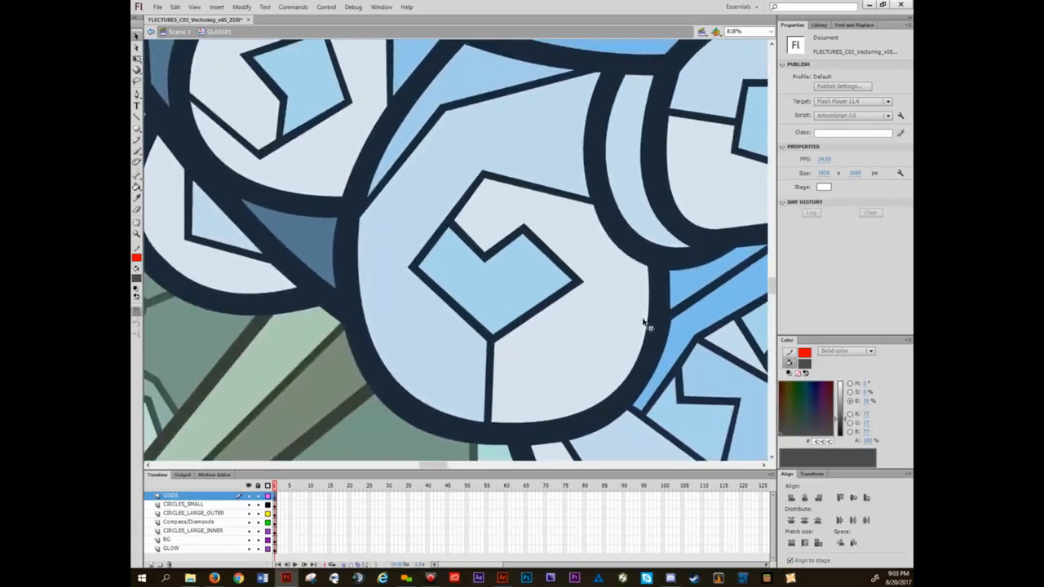
pyautogui.moveTo(325, 115); pyautogui.dragTo(517, 329)
pyautogui.moveTo(488, 170); pyautogui.dragTo(469, 269)
pyautogui.keyDown('ctrl'); pyautogui.keyDown('shift'); pyautogui.click(424, 336); pyautogui.keyUp('shift'); pyautogui.keyUp('ctrl')
pyautogui.keyDown('ctrl'); pyautogui.keyDown('shift'); pyautogui.click(423, 336); pyautogui.keyUp('shift'); pyautogui.keyUp('ctrl')
pyautogui.keyDown('ctrl'); pyautogui.keyDown('shift'); pyautogui.click(423, 336); pyautogui.keyUp('shift'); pyautogui.keyUp('ctrl')
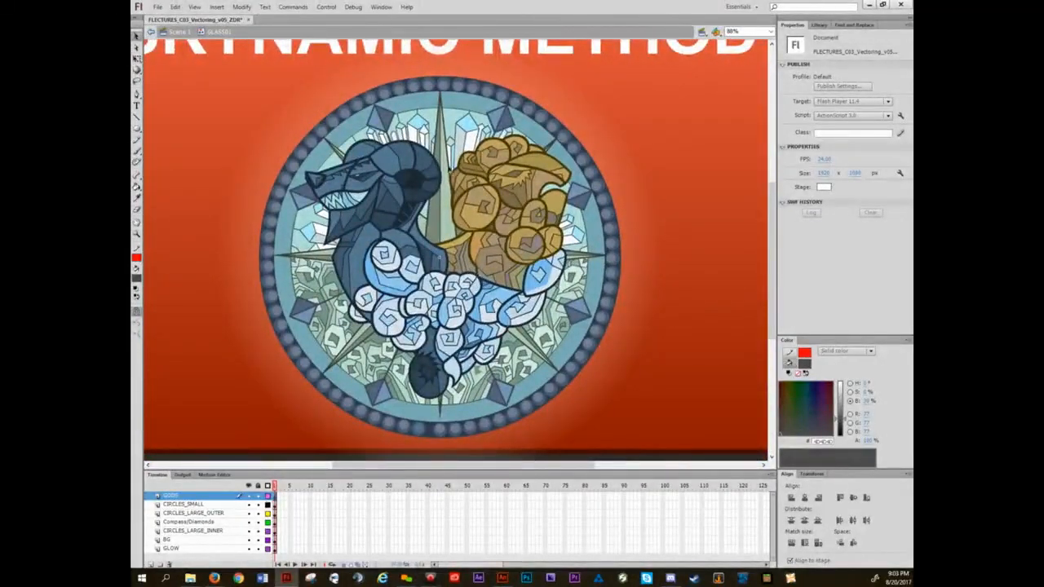
# - Select all the dragon and gold creature artwork on the GODS layer to check its extent, and deselect it
pyautogui.click(210, 496)
pyautogui.moveTo(382, 190)
pyautogui.mouseDown()
pyautogui.moveTo(427, 219)
pyautogui.moveTo(656, 237)
pyautogui.moveTo(690, 168)
pyautogui.mouseUp()
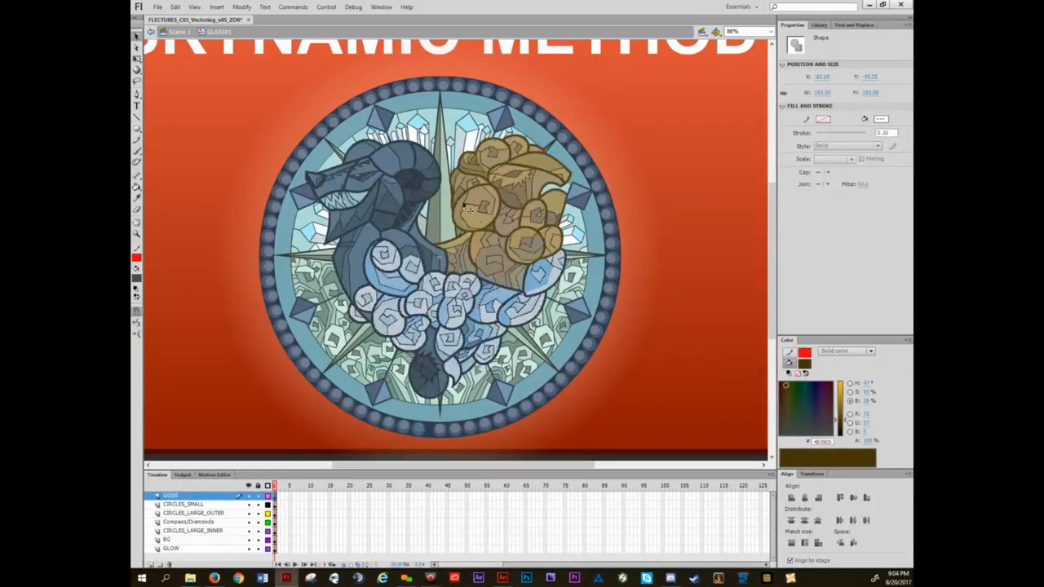
pyautogui.click(357, 165)
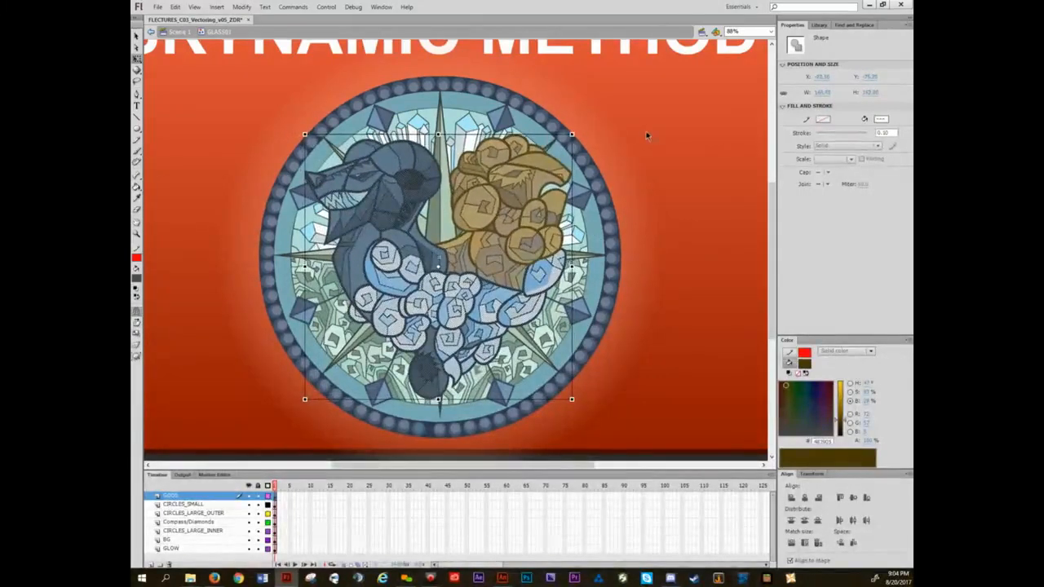
pyautogui.click(646, 135)
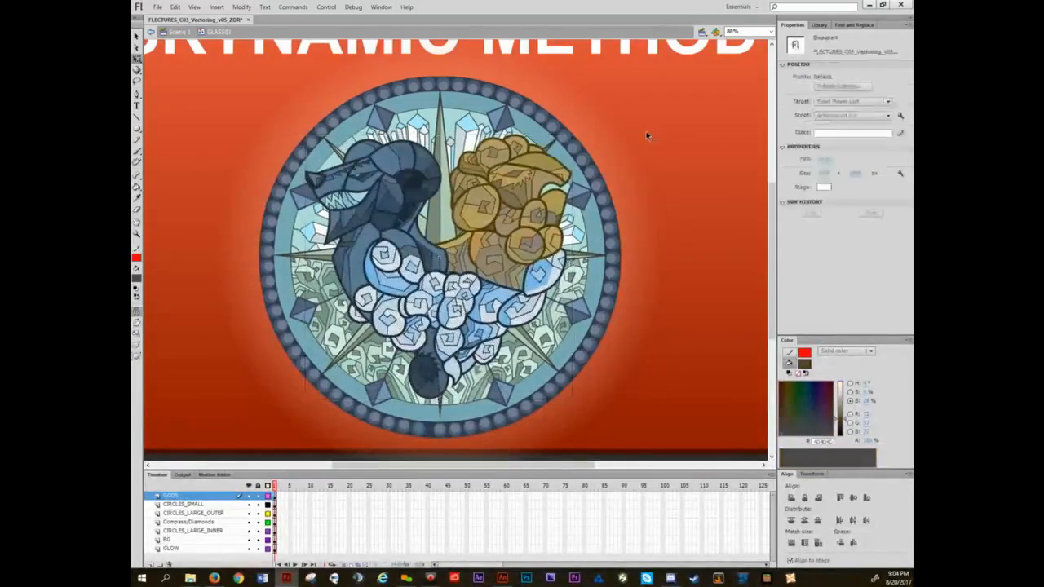
pyautogui.click(621, 193)
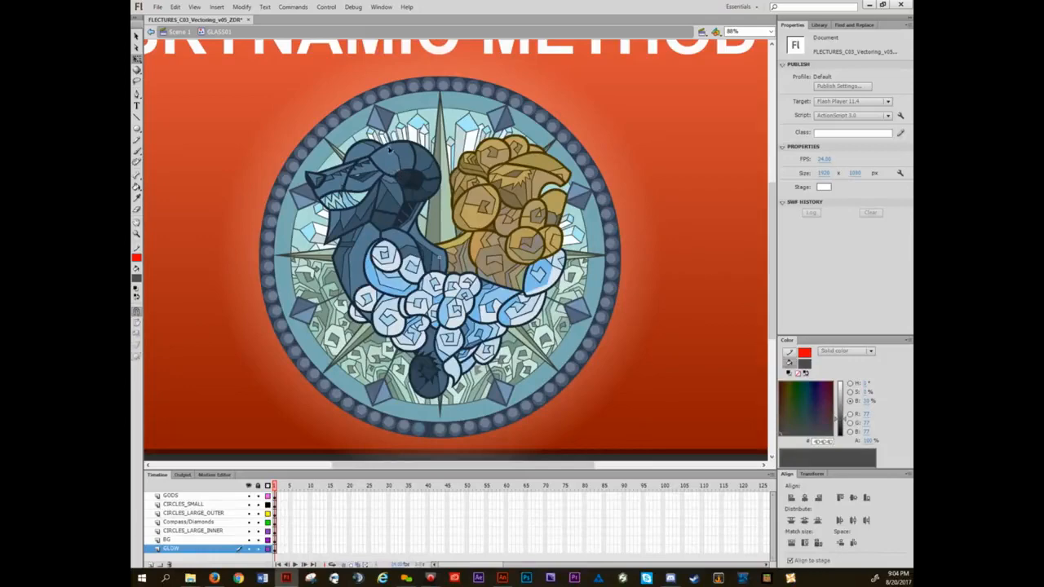
# - Examine the dragon's horn, the crystals and the neck area up close, and review the whole medallion
pyautogui.scroll(5, 393, 149)
pyautogui.moveTo(396, 150); pyautogui.dragTo(422, 230)
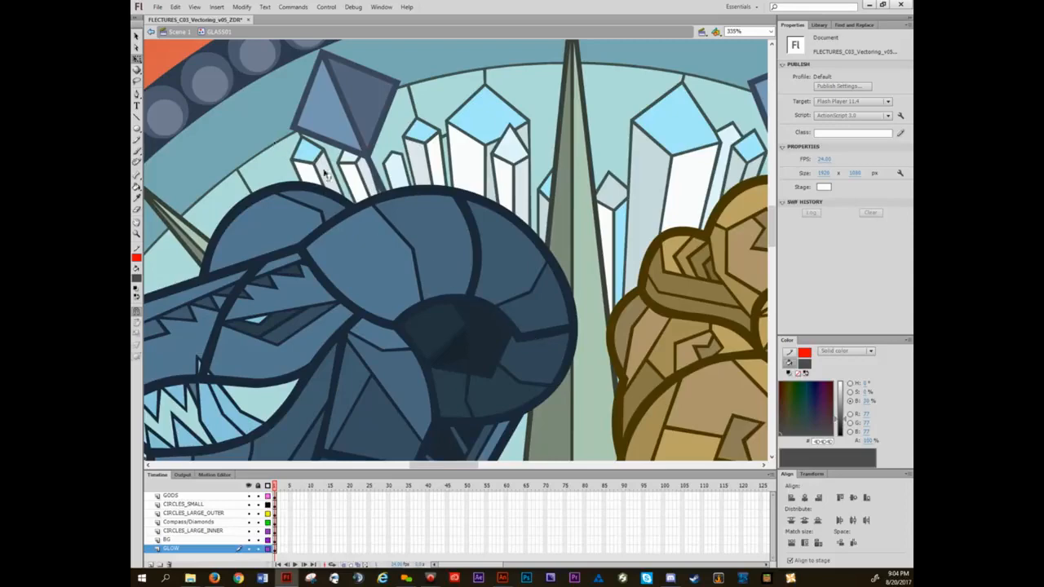
pyautogui.moveTo(556, 319); pyautogui.dragTo(519, 69)
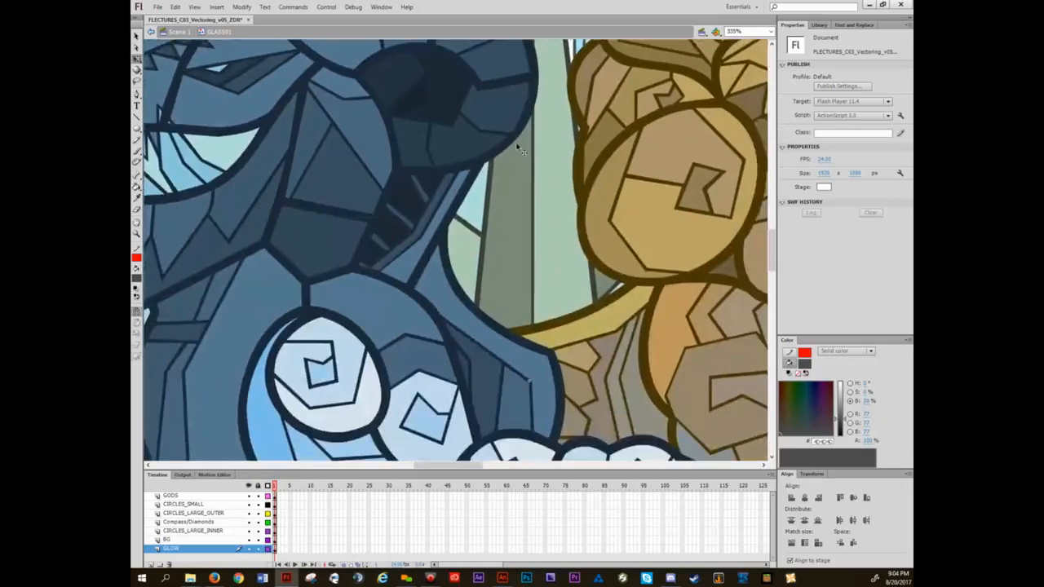
pyautogui.hotkey('ctrl', '2')
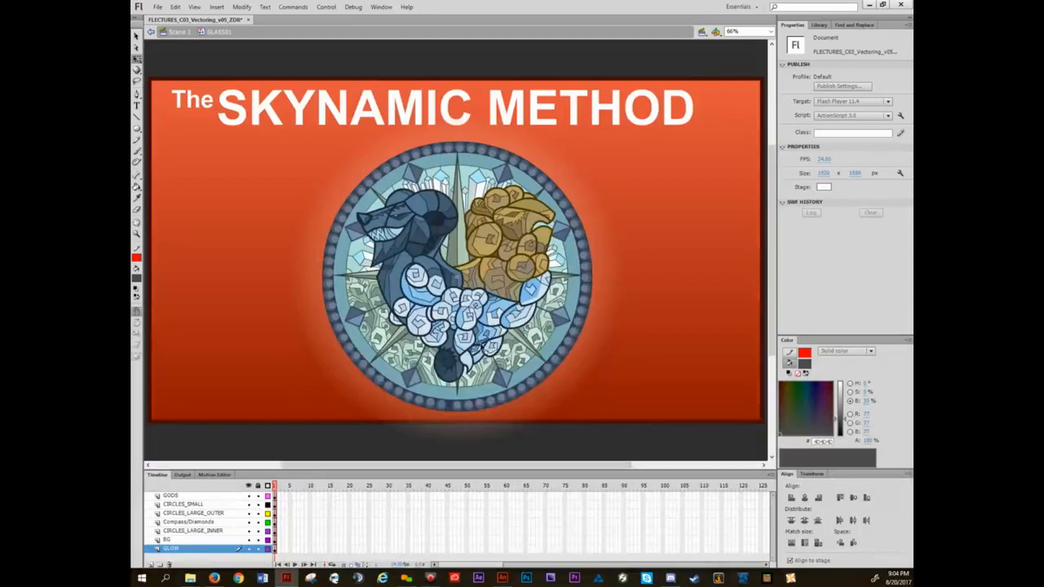
pyautogui.hotkey('ctrl', '3')
pyautogui.moveTo(476, 329); pyautogui.dragTo(478, 339)
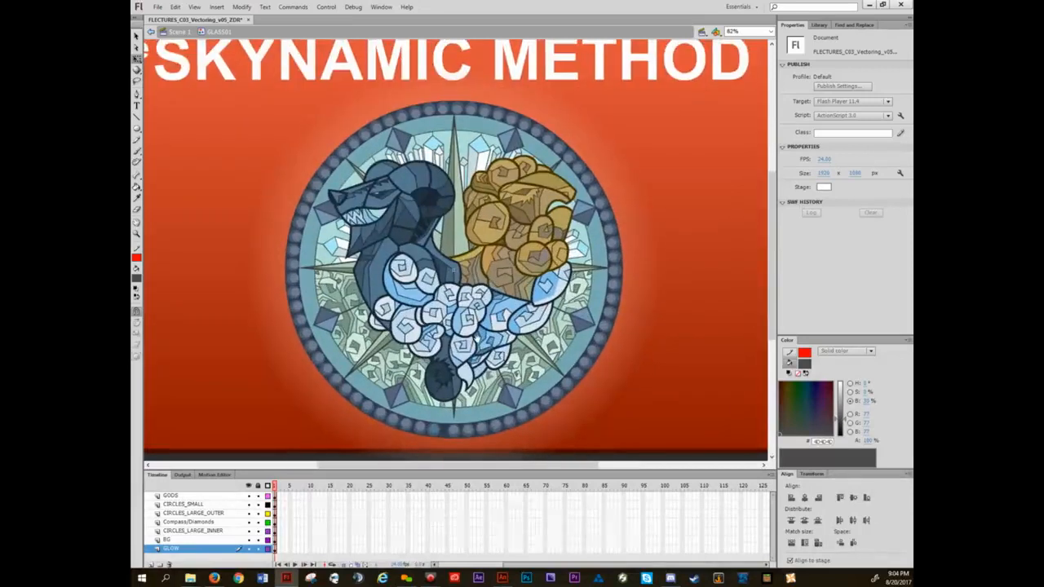
# - Hide the GLOW layer and toggle the BG layer's visibility off and on
pyautogui.click(249, 548)
pyautogui.click(249, 539)
pyautogui.click(249, 539)
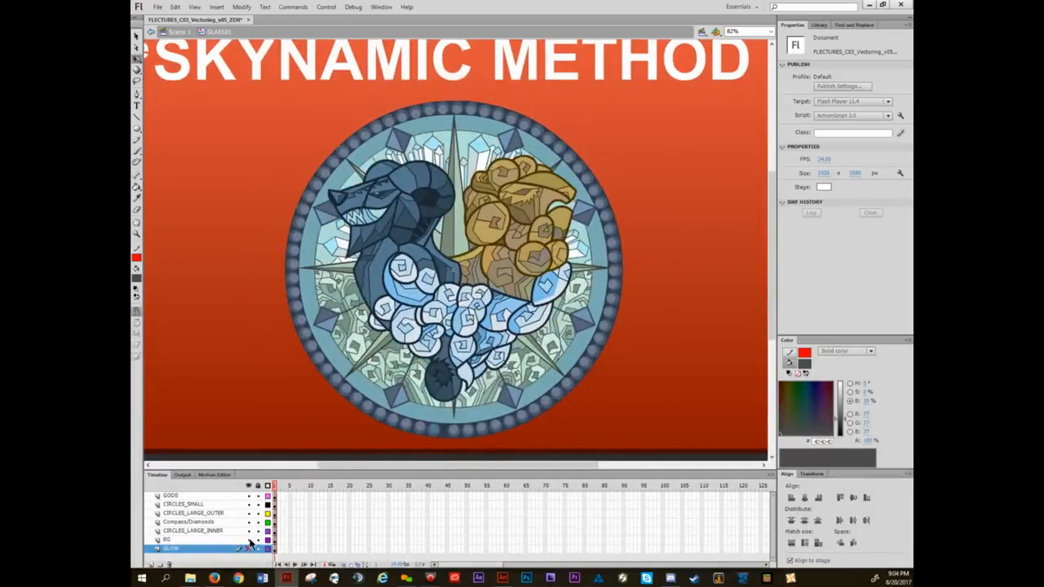
# - Move the BG layer's crystal background clear of the medallion to view it separately, and undo the move
pyautogui.click(215, 539)
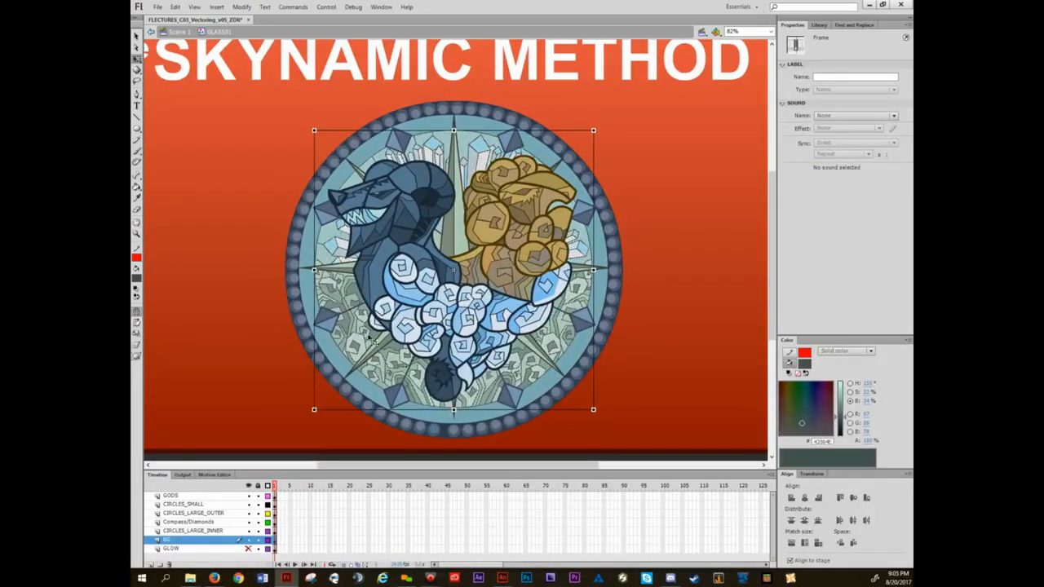
pyautogui.moveTo(369, 337); pyautogui.dragTo(135, 255)
pyautogui.hotkey('ctrl', 'z')
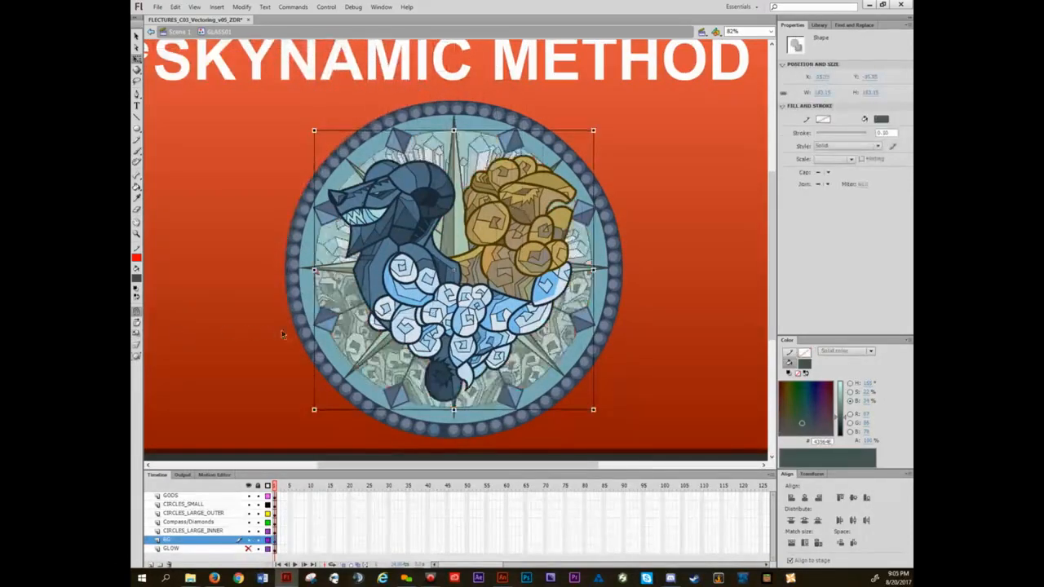
pyautogui.moveTo(281, 334); pyautogui.dragTo(528, 299)
pyautogui.moveTo(722, 106); pyautogui.dragTo(366, 89)
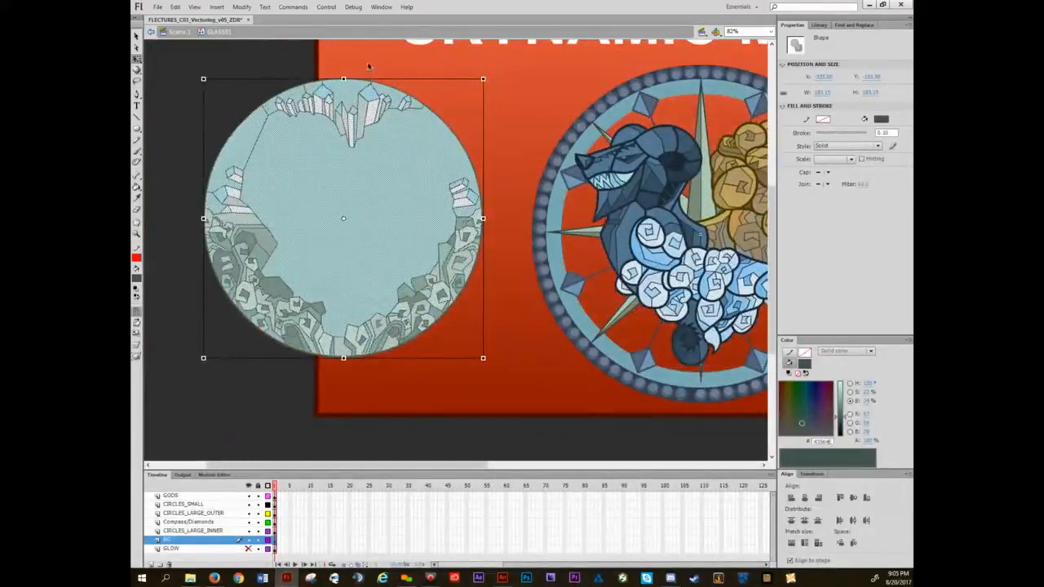
pyautogui.hotkey('ctrl', 'z')
pyautogui.moveTo(544, 288); pyautogui.dragTo(294, 308)
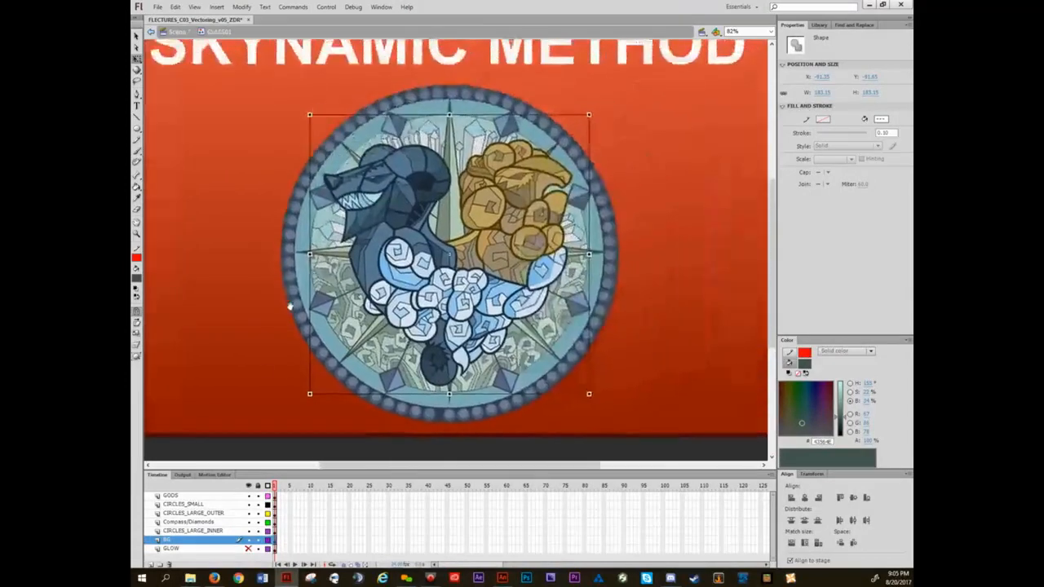
# - Move the CIRCLES_LARGE_INNER layer's teal ring clear of the medallion to view it separately, and undo the move
pyautogui.click(201, 531)
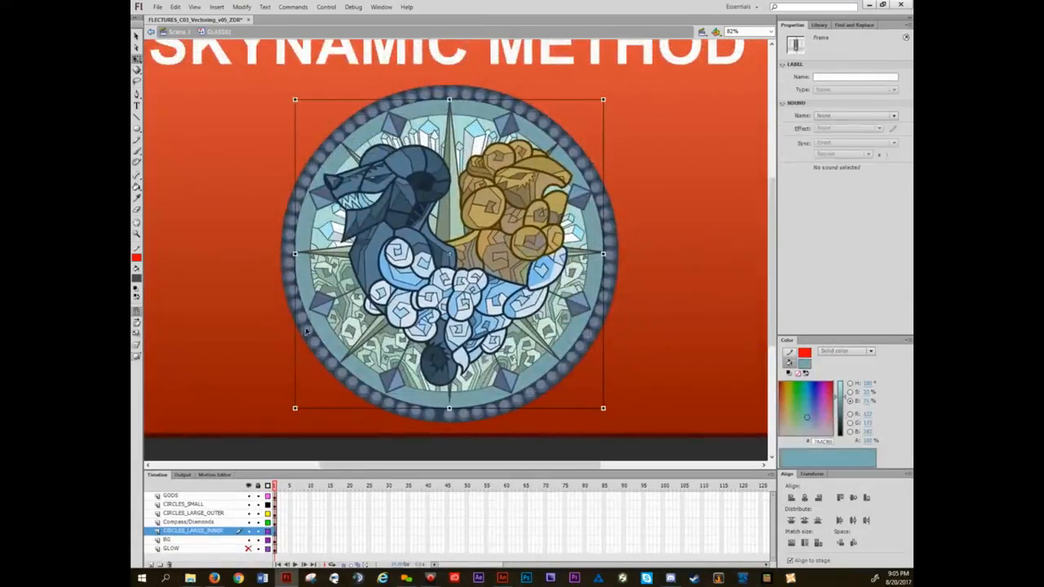
pyautogui.moveTo(328, 332); pyautogui.dragTo(193, 289)
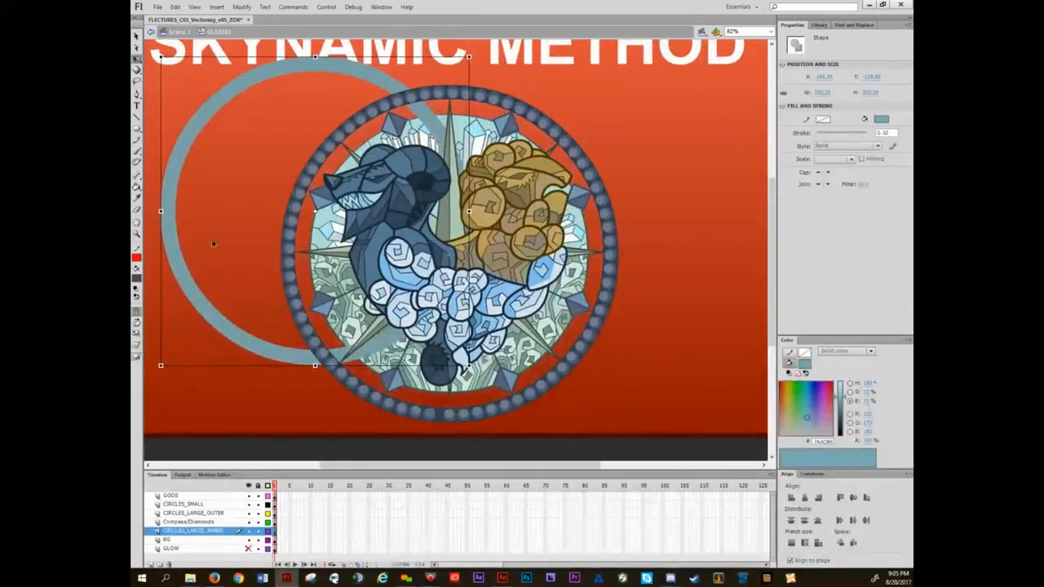
pyautogui.hotkey('ctrl', 'z')
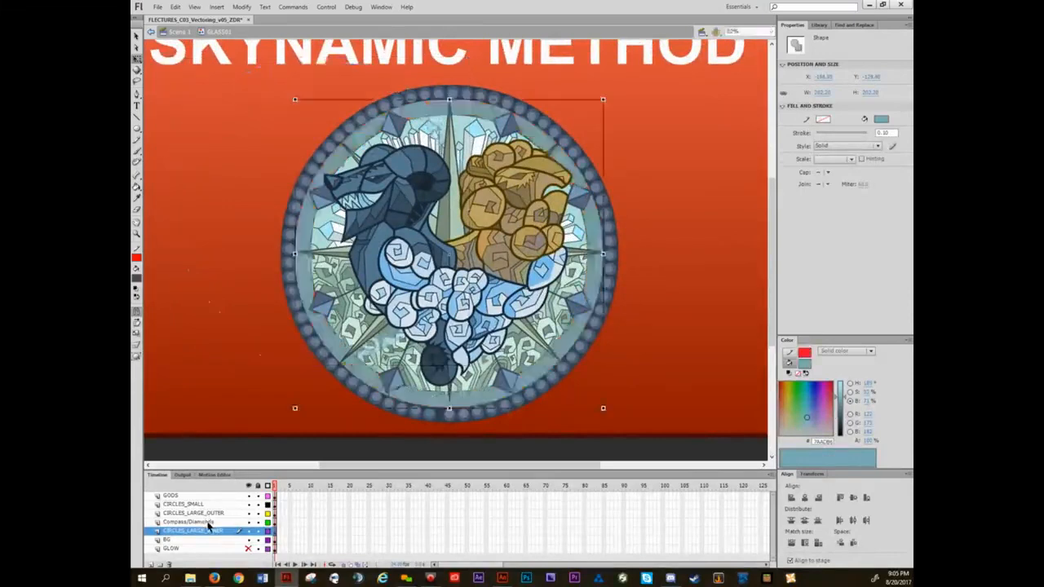
# - Move the Compass/Diamonds layer's artwork clear of the medallion to view its full shapes, and undo the moves
pyautogui.click(208, 522)
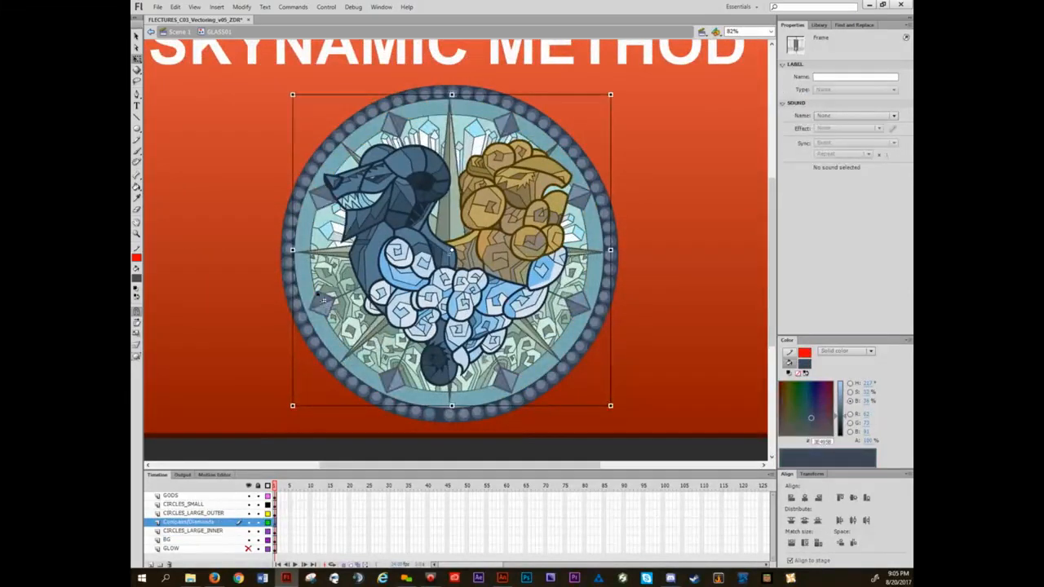
pyautogui.moveTo(324, 308); pyautogui.dragTo(177, 234)
pyautogui.moveTo(326, 152); pyautogui.dragTo(349, 222)
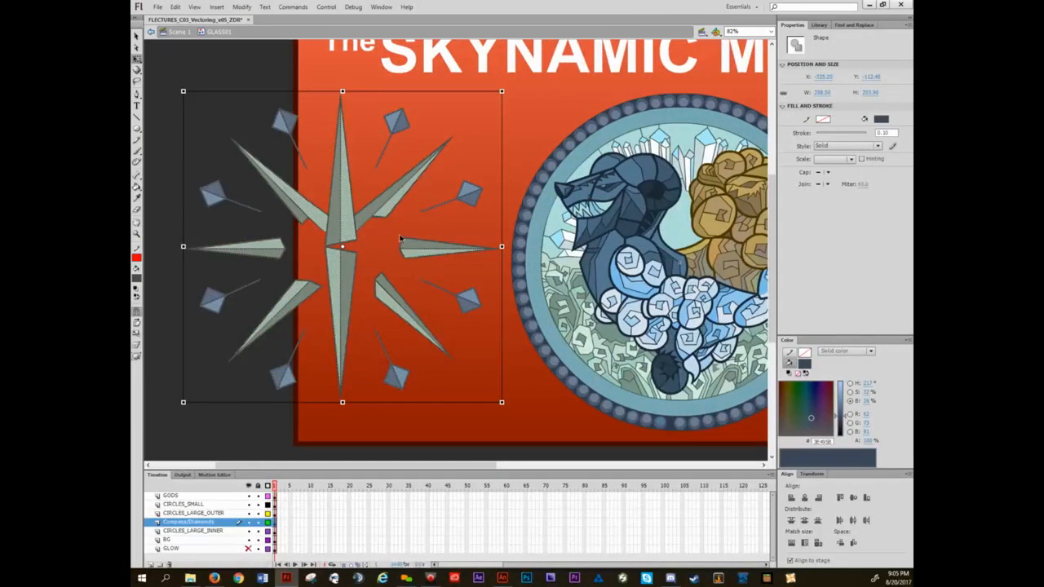
pyautogui.hotkey('ctrl', 'z')
pyautogui.hotkey('ctrl', 'z')
pyautogui.hotkey('ctrl', 'z')
pyautogui.hotkey('ctrl', 'z')
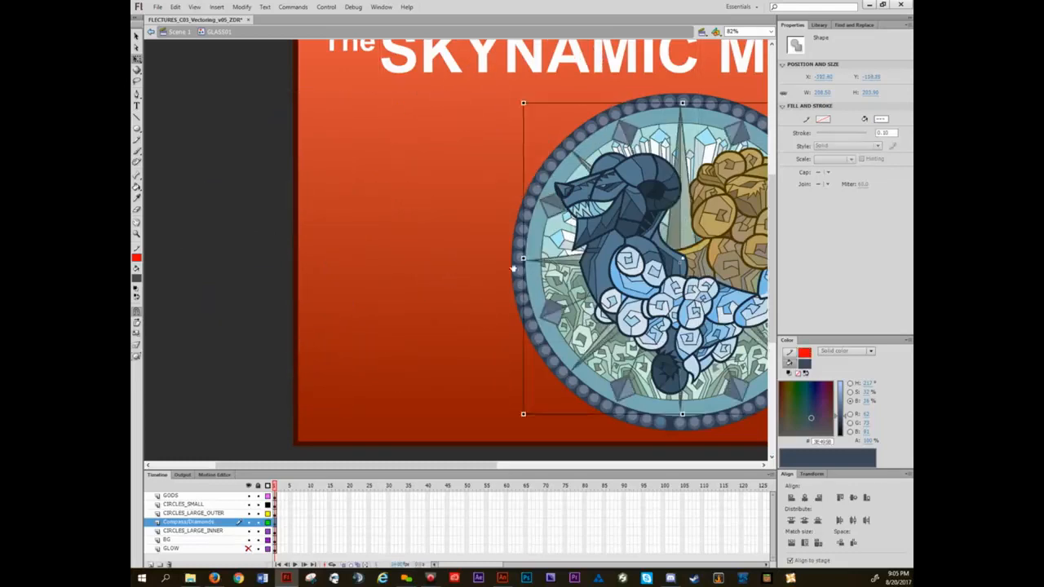
# - Move the CIRCLES_LARGE_OUTER layer's dark ring clear of the medallion to view it separately, and undo the move
pyautogui.moveTo(513, 269); pyautogui.dragTo(318, 258)
pyautogui.click(205, 514)
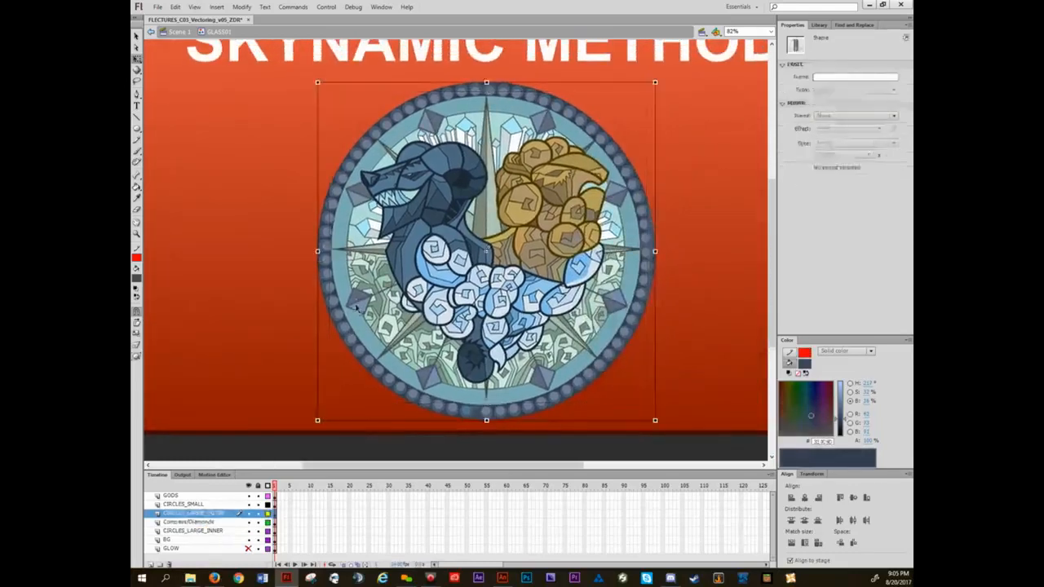
pyautogui.moveTo(330, 302); pyautogui.dragTo(173, 302)
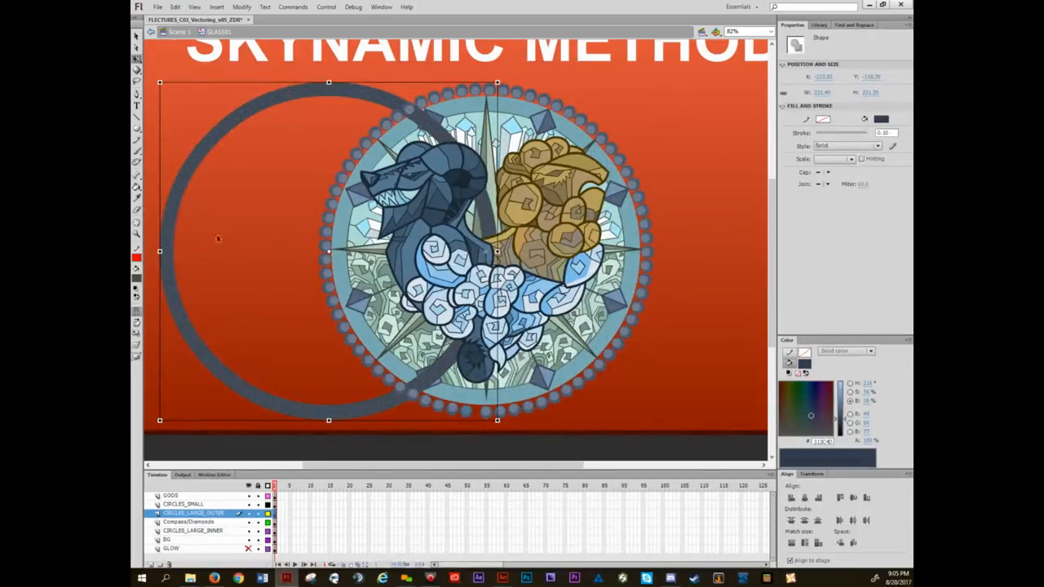
pyautogui.hotkey('ctrl', 'z')
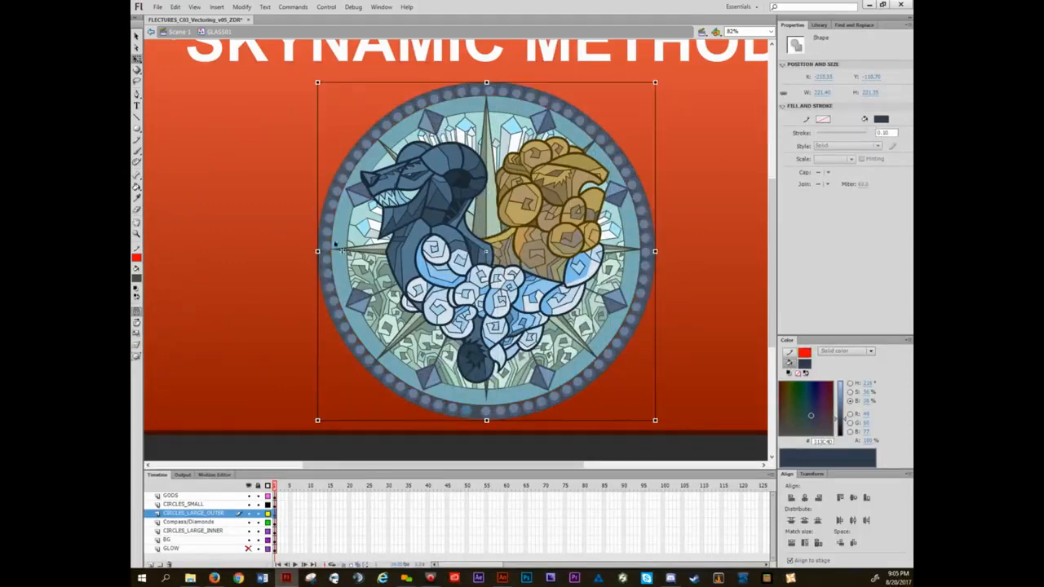
# - Move the CIRCLES_SMALL layer's ring of beads clear of the medallion to view it separately, and undo the move
pyautogui.click(187, 505)
pyautogui.moveTo(354, 187); pyautogui.dragTo(188, 183)
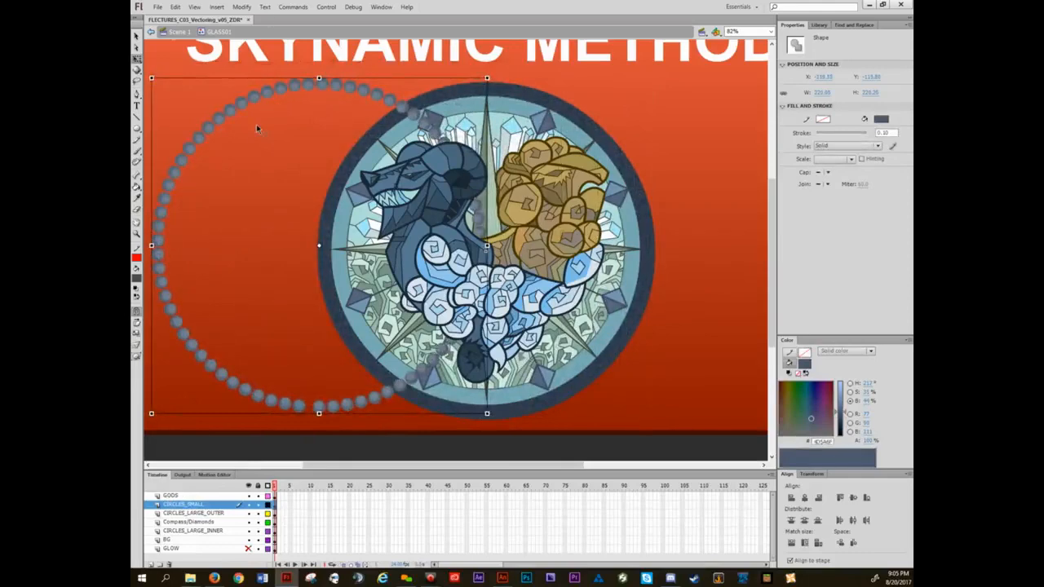
pyautogui.hotkey('ctrl', 'z')
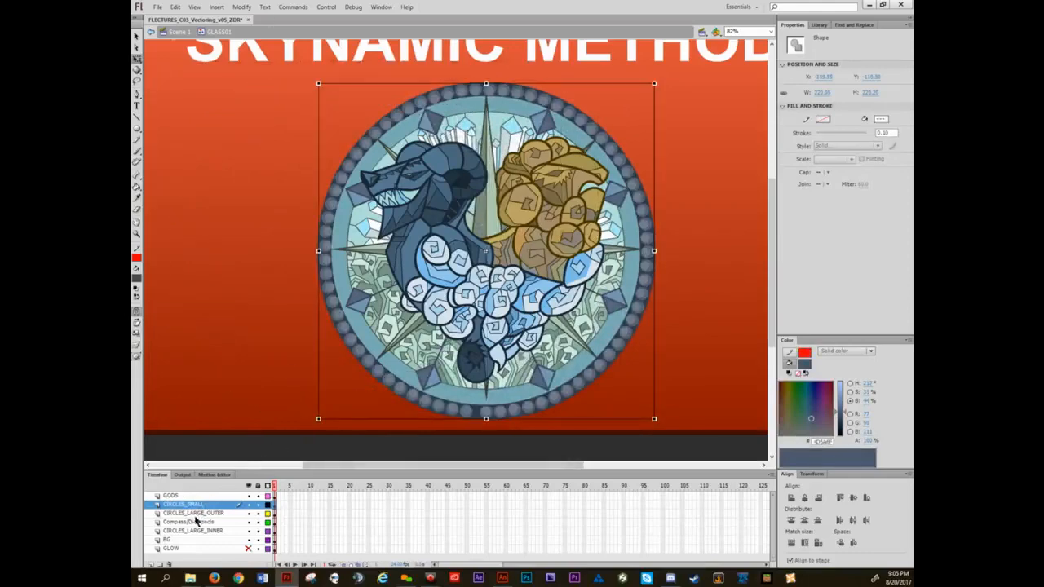
# - Move the GODS layer's creature artwork off the medallion, examine it and the uncovered background, and undo the moves
pyautogui.click(181, 496)
pyautogui.moveTo(473, 330); pyautogui.dragTo(208, 273)
pyautogui.moveTo(260, 297); pyautogui.dragTo(404, 335)
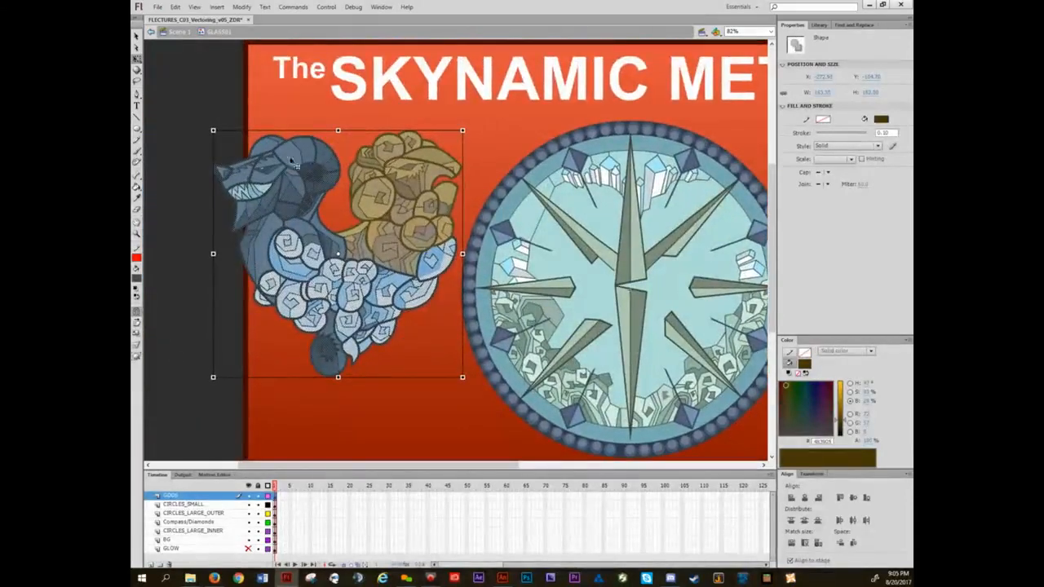
pyautogui.moveTo(326, 210); pyautogui.dragTo(285, 266)
pyautogui.moveTo(304, 375); pyautogui.dragTo(309, 347)
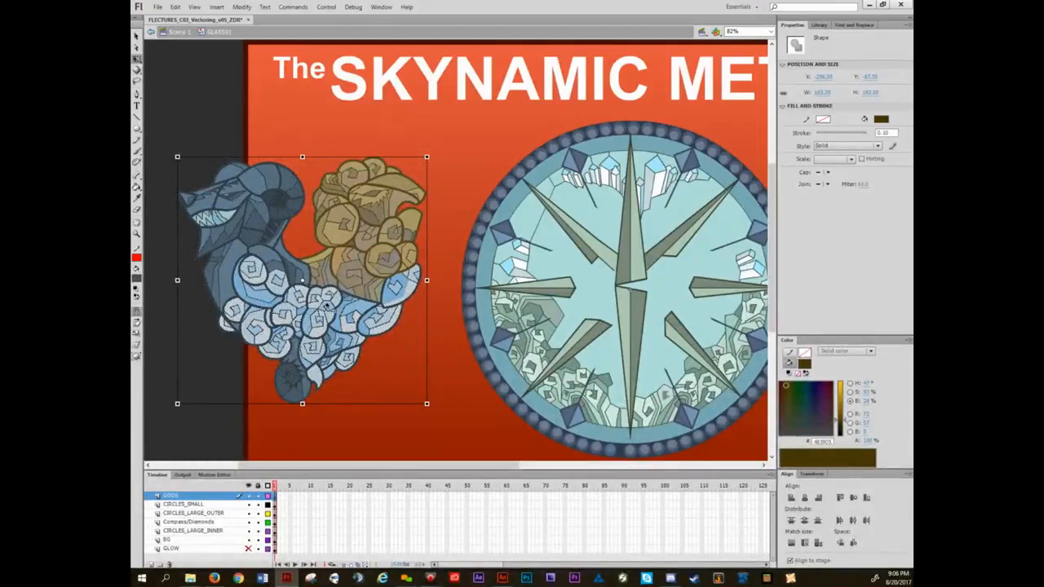
pyautogui.moveTo(320, 326); pyautogui.dragTo(354, 298)
pyautogui.moveTo(580, 327); pyautogui.dragTo(412, 276)
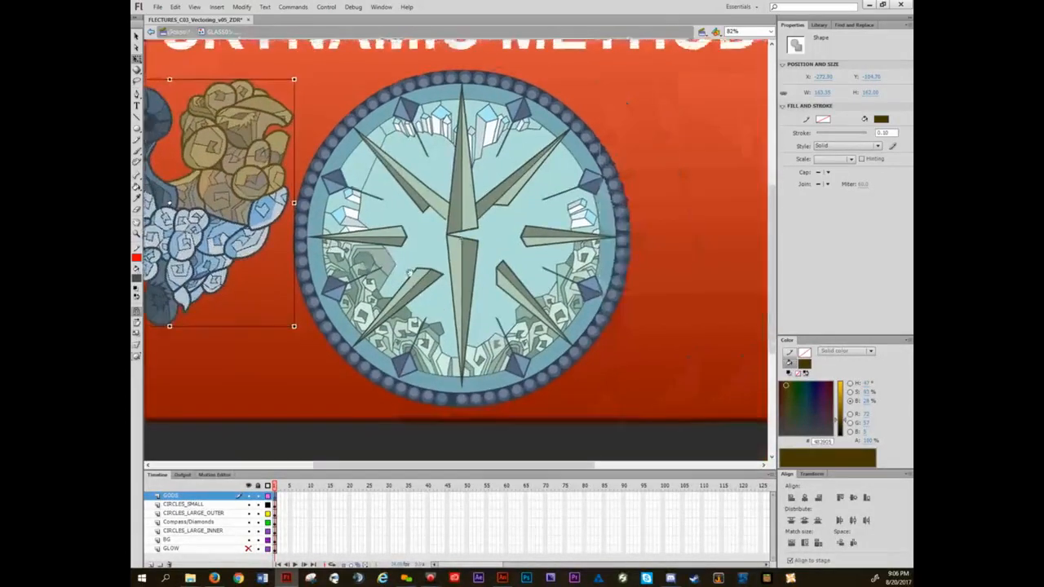
pyautogui.click(418, 287)
pyautogui.hotkey('ctrl', 'z')
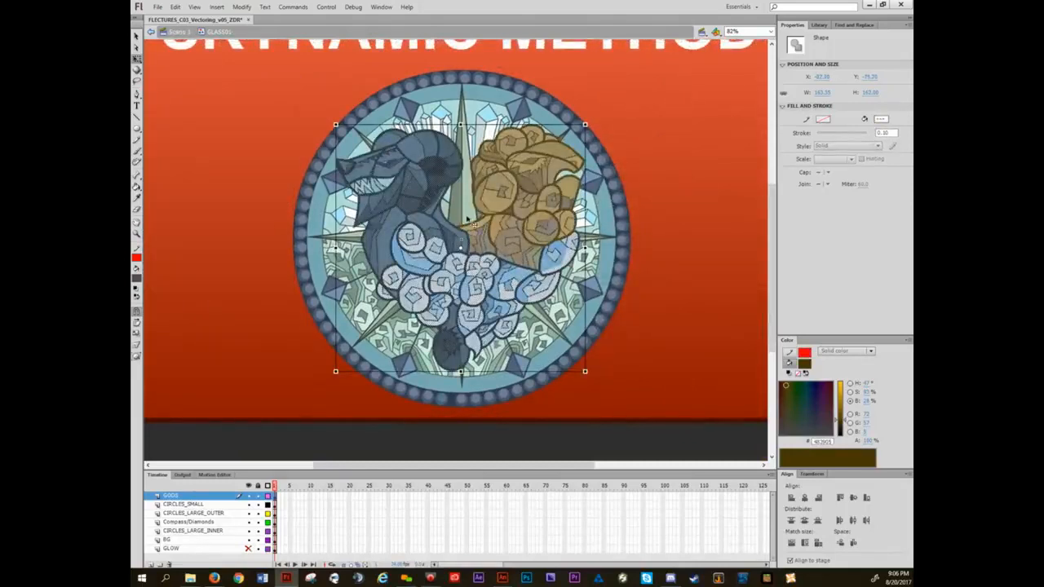
# - Exit the GLASS01 symbol to Scene 1, deselect everything and show the whole stage
pyautogui.click(687, 136)
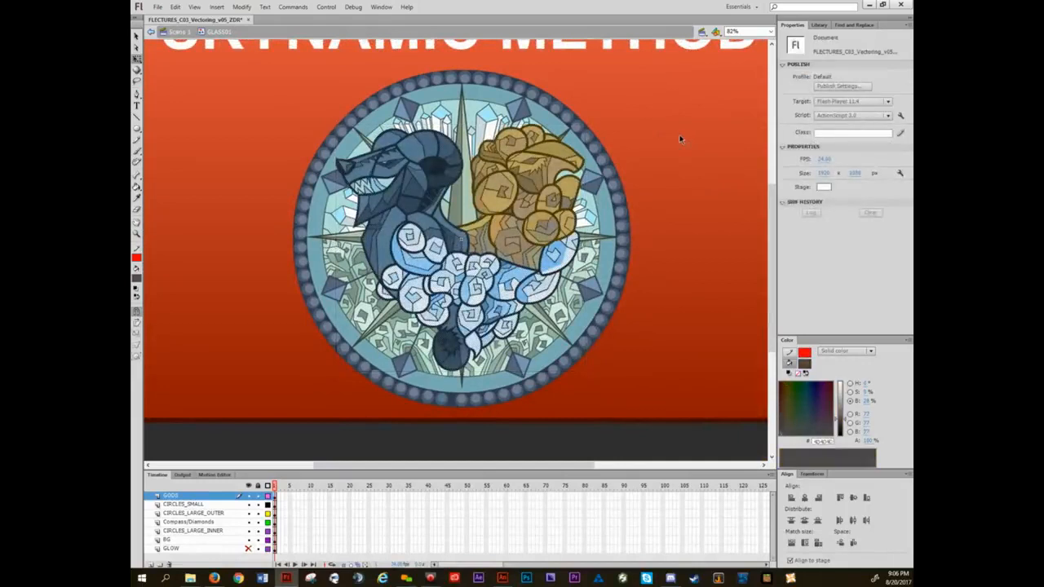
pyautogui.doubleClick(655, 193)
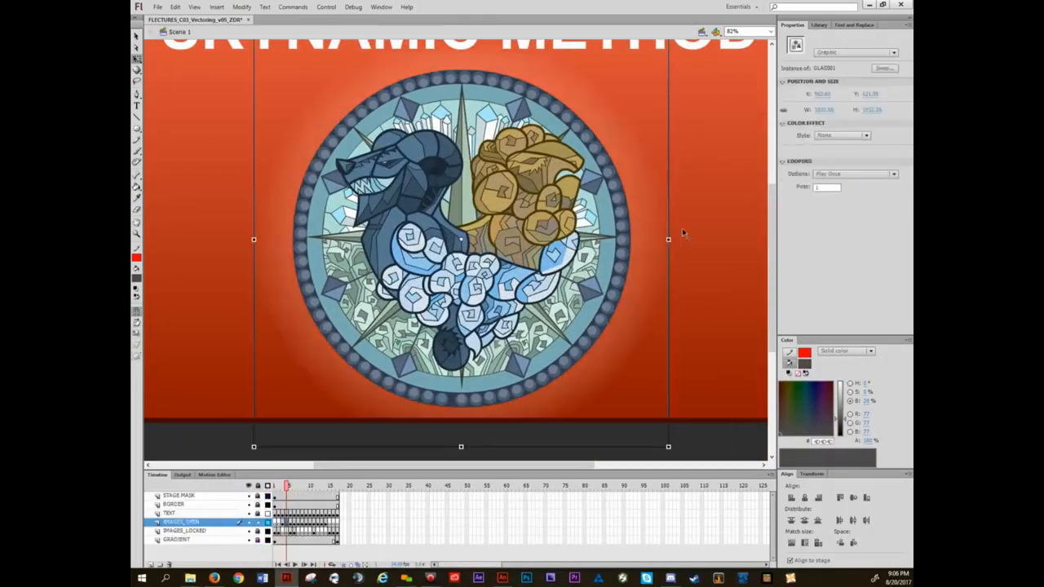
pyautogui.click(695, 234)
pyautogui.hotkey('ctrl', '2')
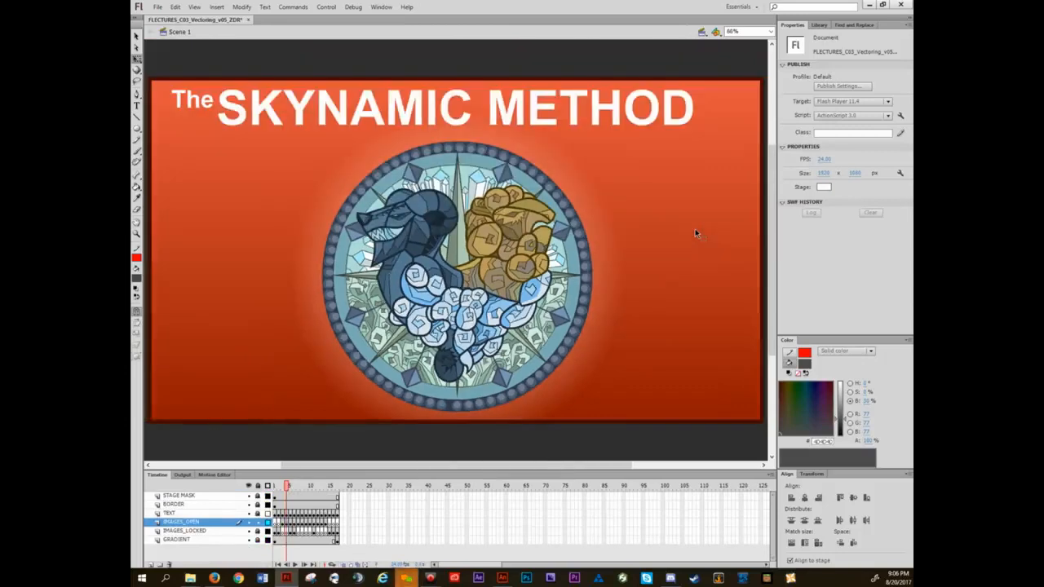
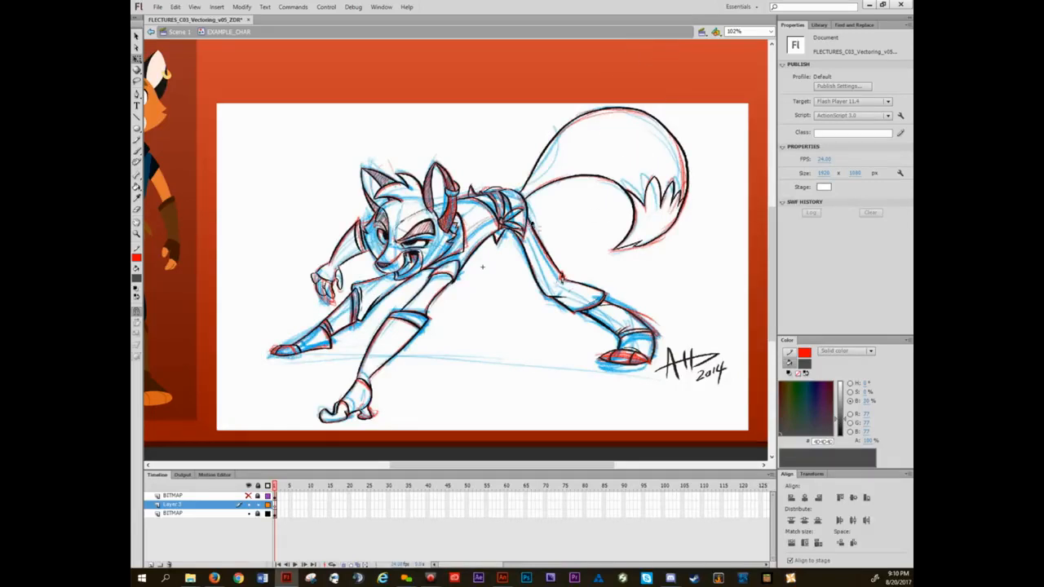
# - Rename the layer between the two BITMAP layers in EXAMPLE_CHAR to TAIL
pyautogui.doubleClick(178, 506)
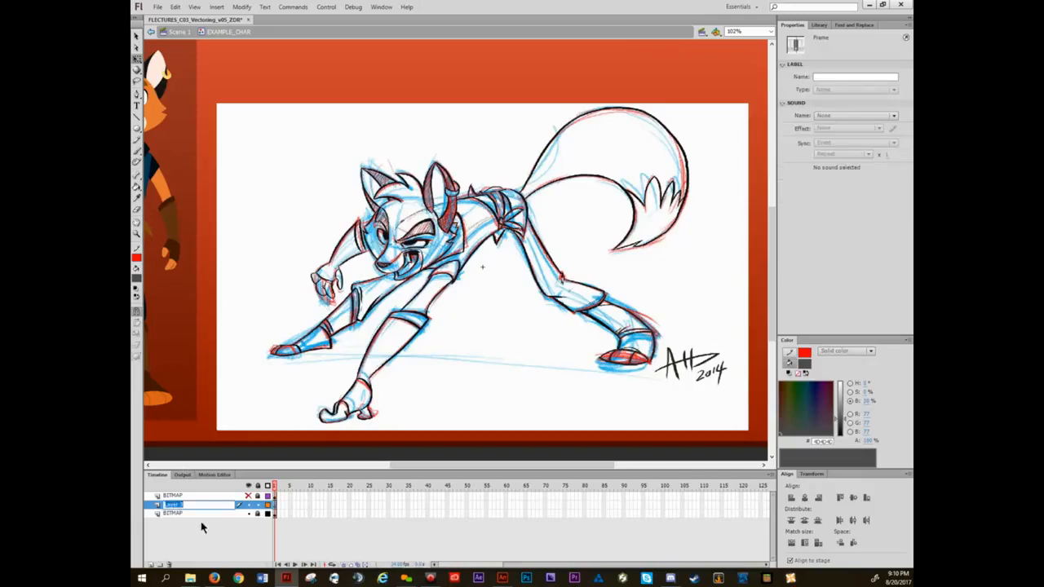
pyautogui.write('TAIL')
pyautogui.press('Return')
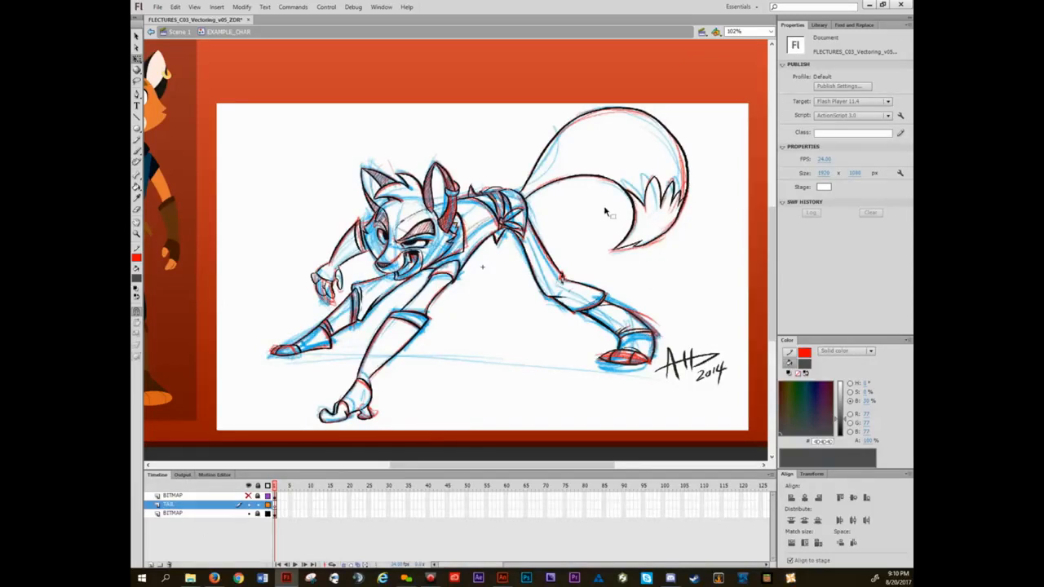
# - Prepare the Line tool for tracing the fox's tail with a red stroke in Hairline style
pyautogui.hotkey('ctrl', '=')
pyautogui.moveTo(590, 217); pyautogui.dragTo(478, 326)
pyautogui.scroll(1, 500, 308)
pyautogui.press('n')
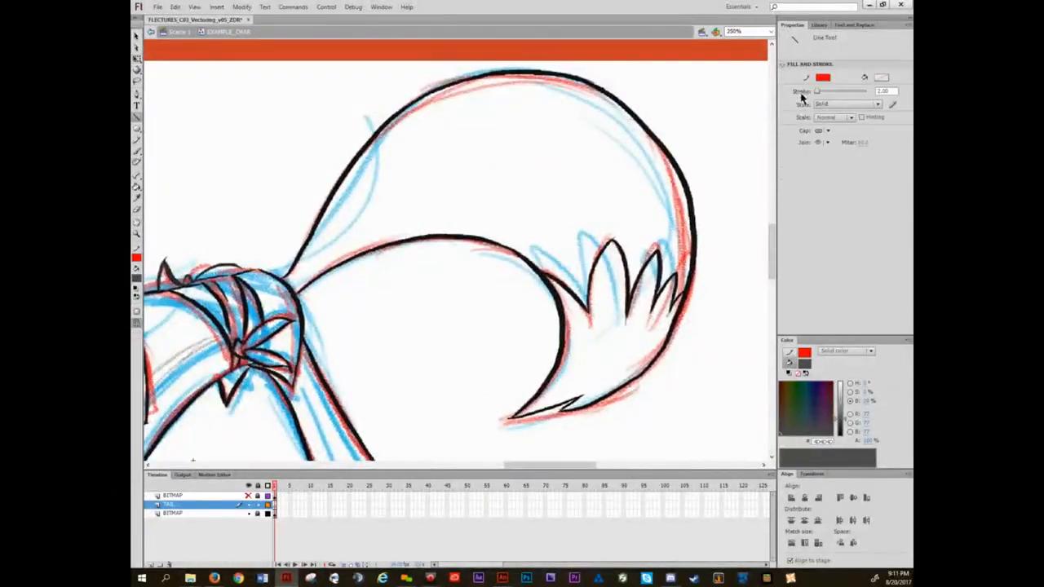
pyautogui.click(843, 105)
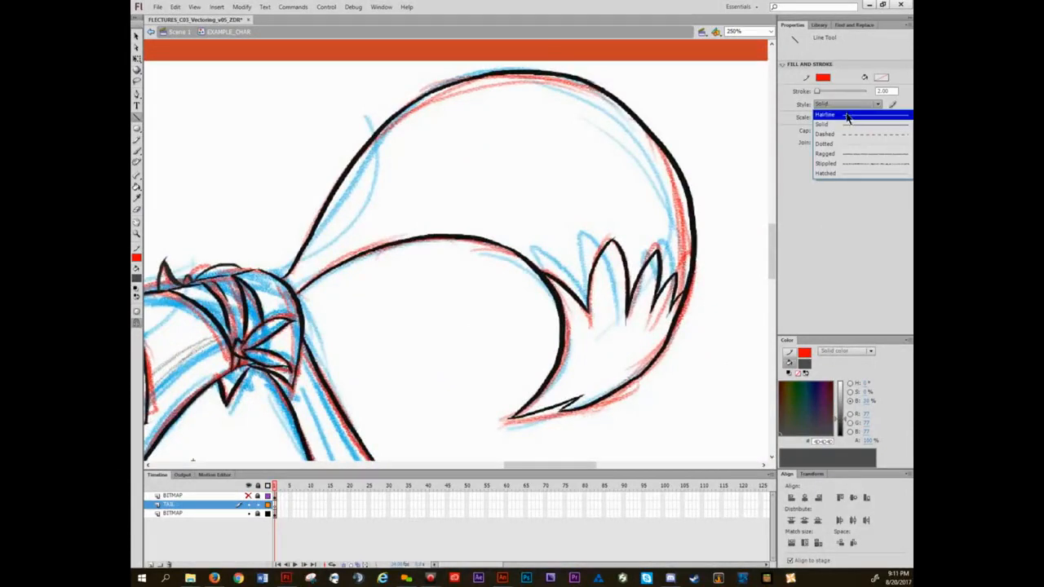
pyautogui.click(855, 120)
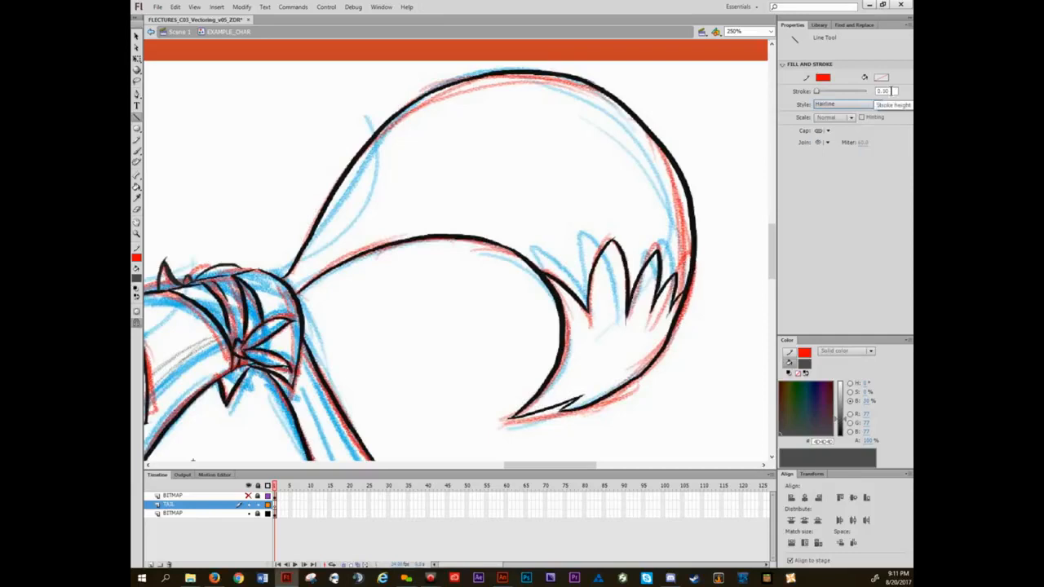
# - Try out the hairline stroke with a few short lines in the empty area below the tail, and undo them
pyautogui.moveTo(461, 275); pyautogui.dragTo(462, 355)
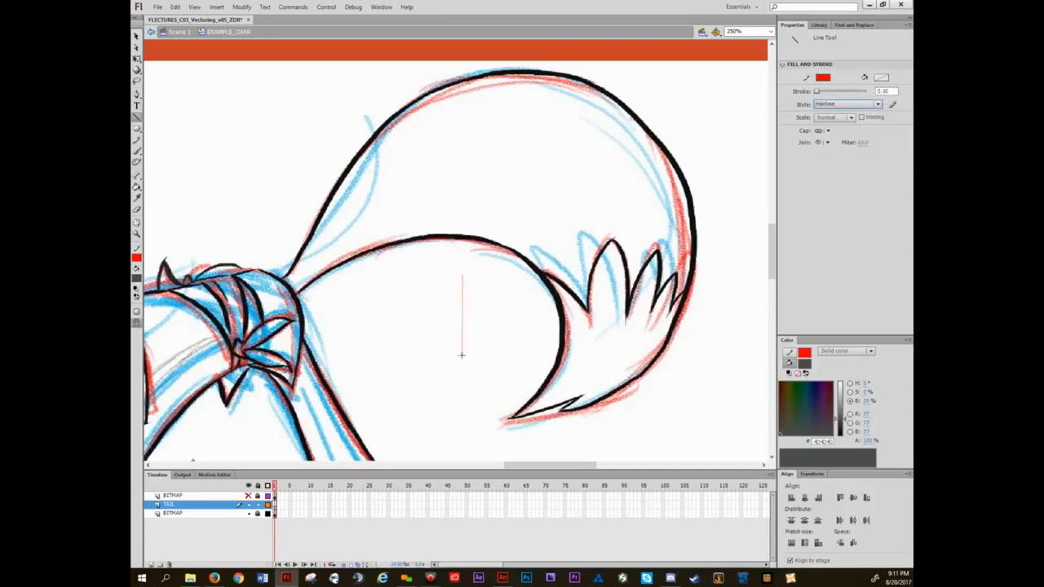
pyautogui.moveTo(406, 306)
pyautogui.mouseDown()
pyautogui.moveTo(444, 394)
pyautogui.moveTo(444, 371)
pyautogui.mouseUp()
pyautogui.moveTo(349, 296); pyautogui.dragTo(364, 386)
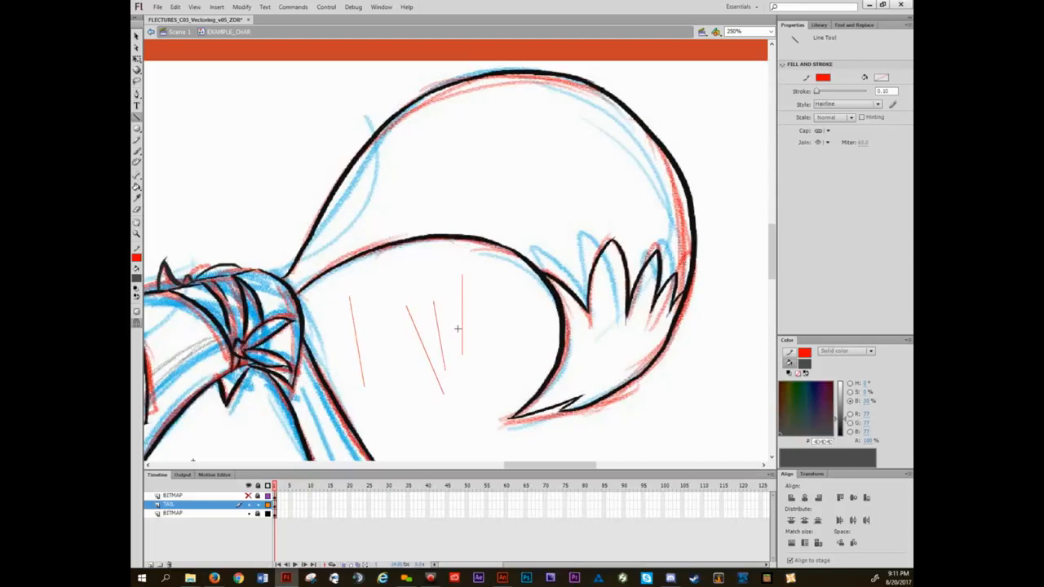
pyautogui.hotkey('ctrl', 'z')
pyautogui.hotkey('ctrl', 'z')
pyautogui.hotkey('ctrl', 'z')
pyautogui.hotkey('ctrl', 'z')
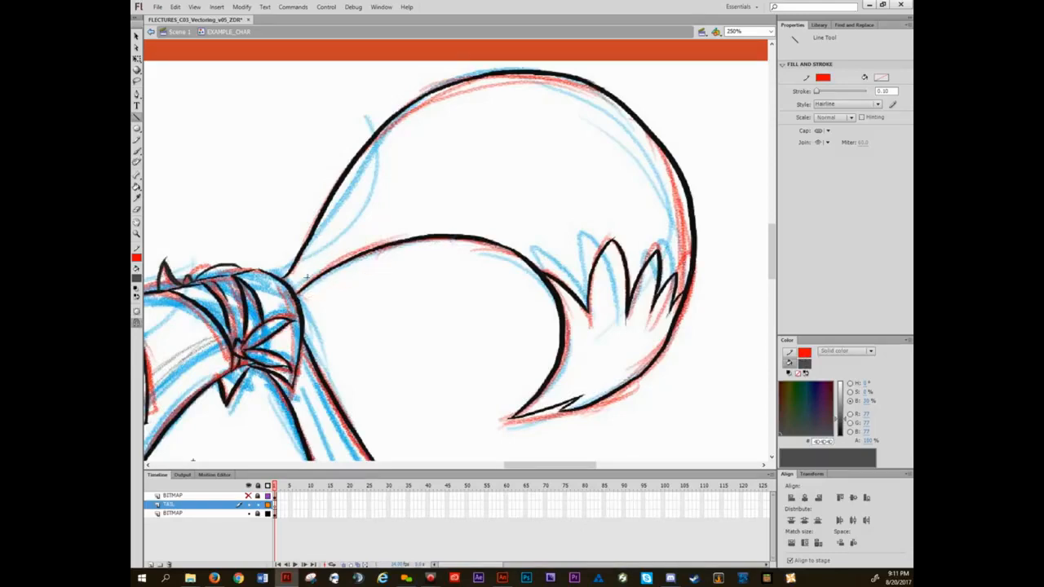
# - Draw a hairline from the tail's base to its tip and bend it up toward the tail's inner edge
pyautogui.moveTo(308, 320); pyautogui.dragTo(507, 416)
pyautogui.press('v')
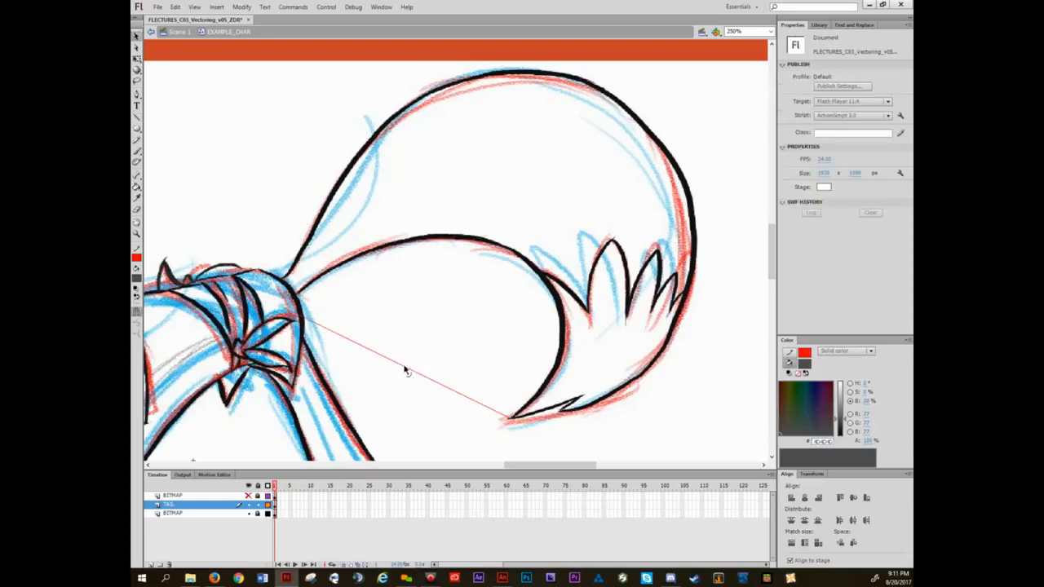
pyautogui.moveTo(408, 368); pyautogui.dragTo(494, 233)
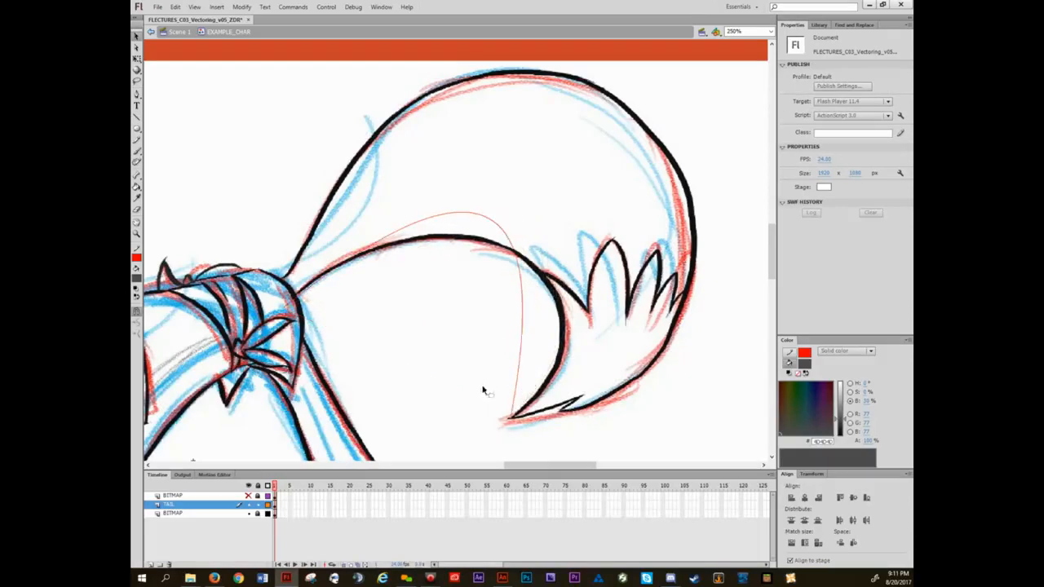
# - Adjust the curve's two Bezier handles so it follows the tail's inner outline in the sketch
pyautogui.press('a')
pyautogui.click(532, 426)
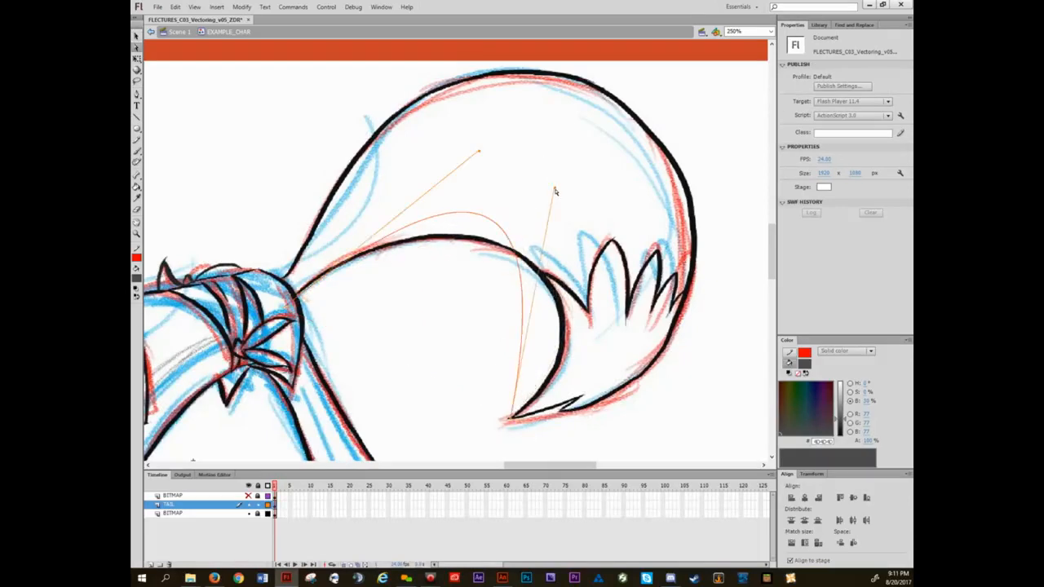
pyautogui.moveTo(556, 189); pyautogui.dragTo(656, 309)
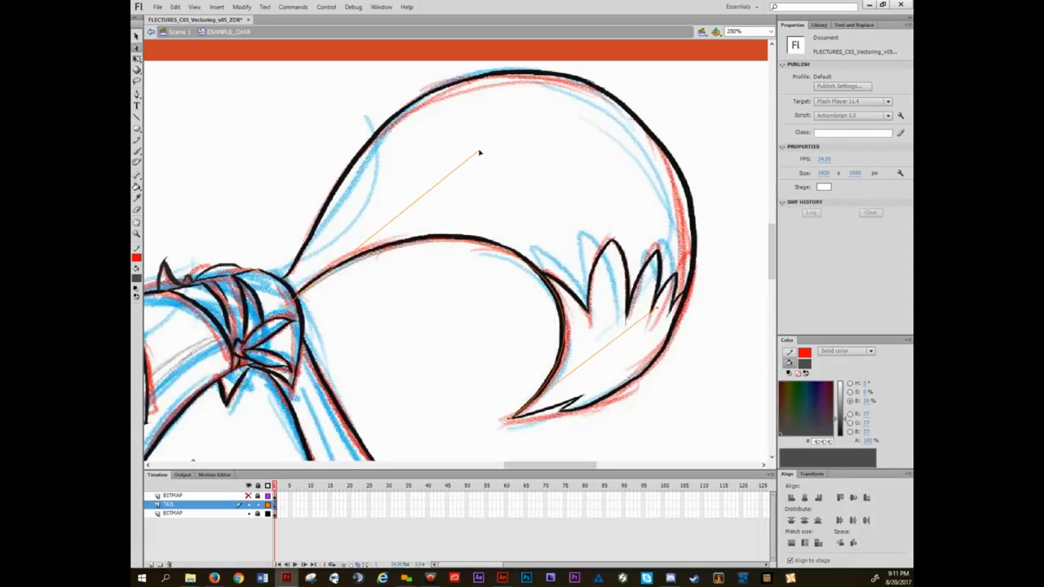
pyautogui.moveTo(479, 153); pyautogui.dragTo(469, 144)
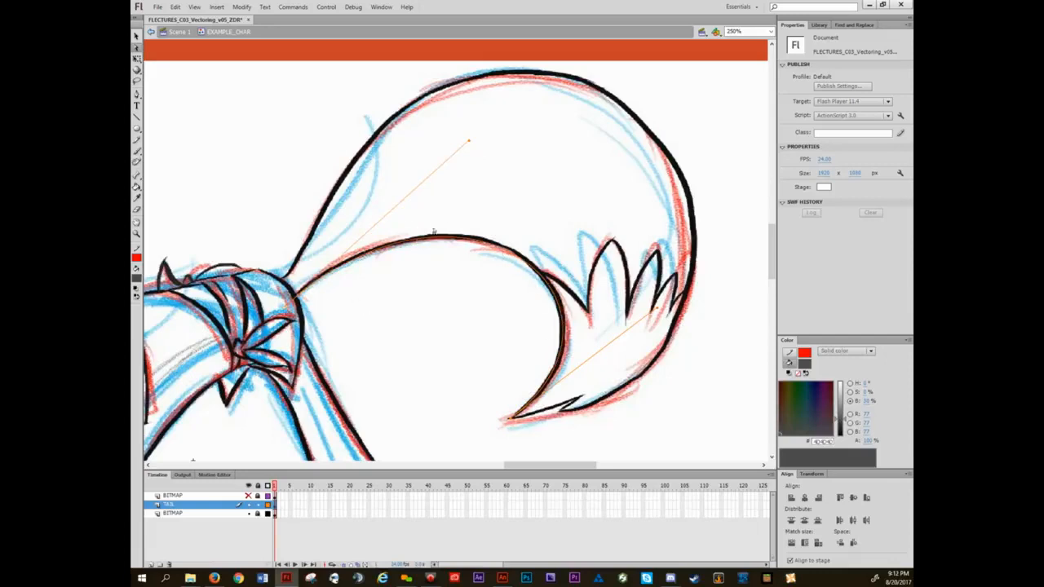
# - Recolor the traced inner tail curve blue (#0066FF)
pyautogui.press('n')
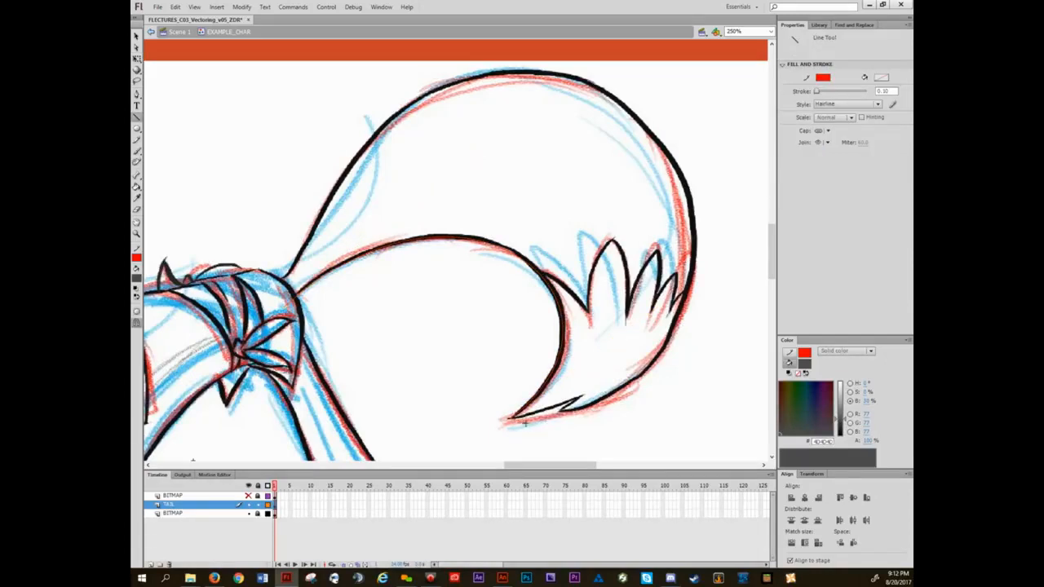
pyautogui.press('v')
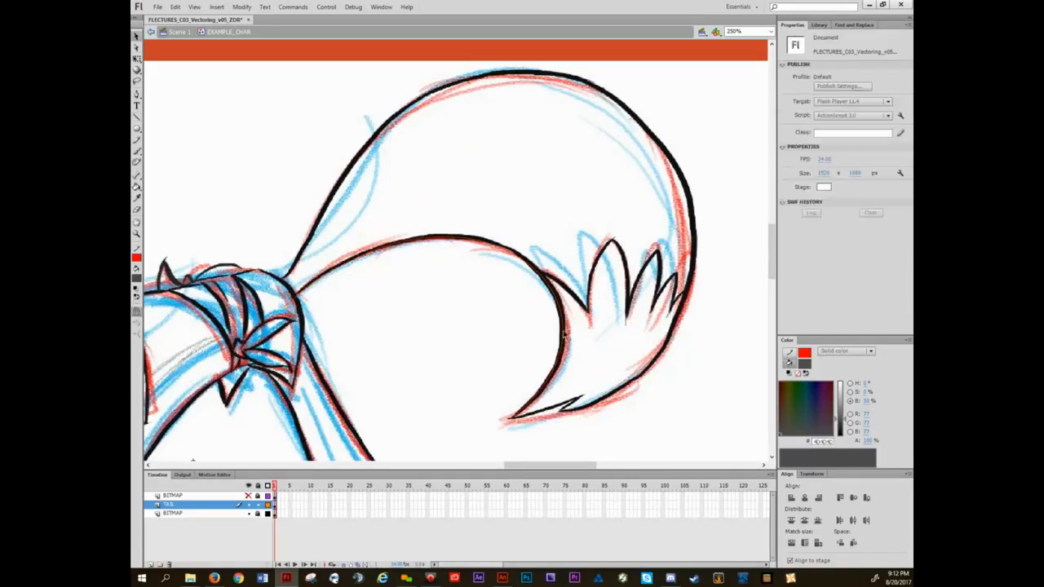
pyautogui.click(563, 334)
pyautogui.click(804, 353)
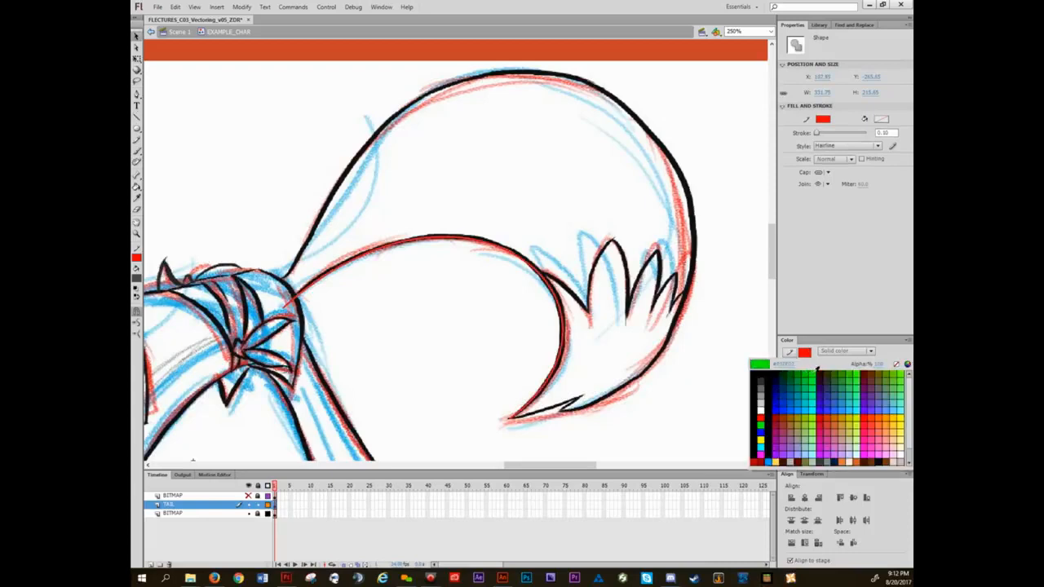
pyautogui.click(792, 406)
pyautogui.click(737, 380)
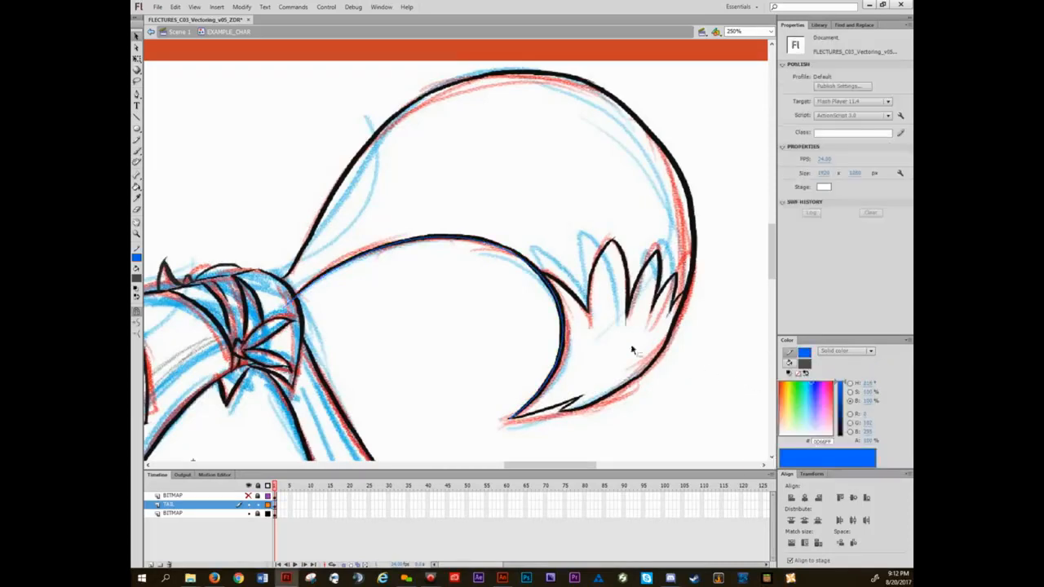
# - Compare the curve with the sketch up close, and swap the tracing reference by hiding the lower BITMAP layer and showing the upper one
pyautogui.scroll(3, 527, 351)
pyautogui.moveTo(476, 218); pyautogui.dragTo(636, 419)
pyautogui.moveTo(456, 391); pyautogui.dragTo(752, 335)
pyautogui.scroll(-3, 599, 352)
pyautogui.moveTo(600, 352); pyautogui.dragTo(405, 264)
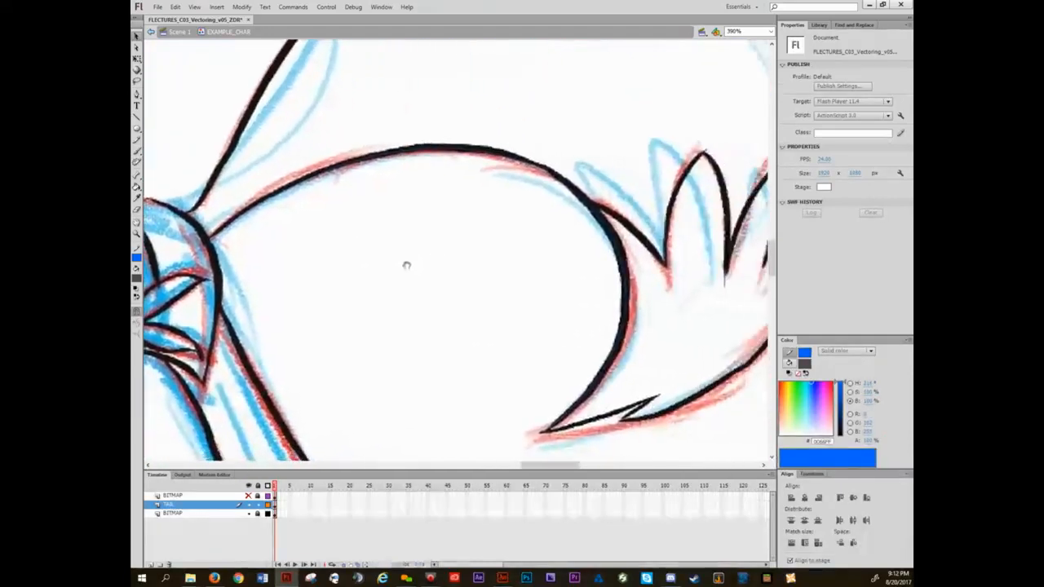
pyautogui.click(622, 260)
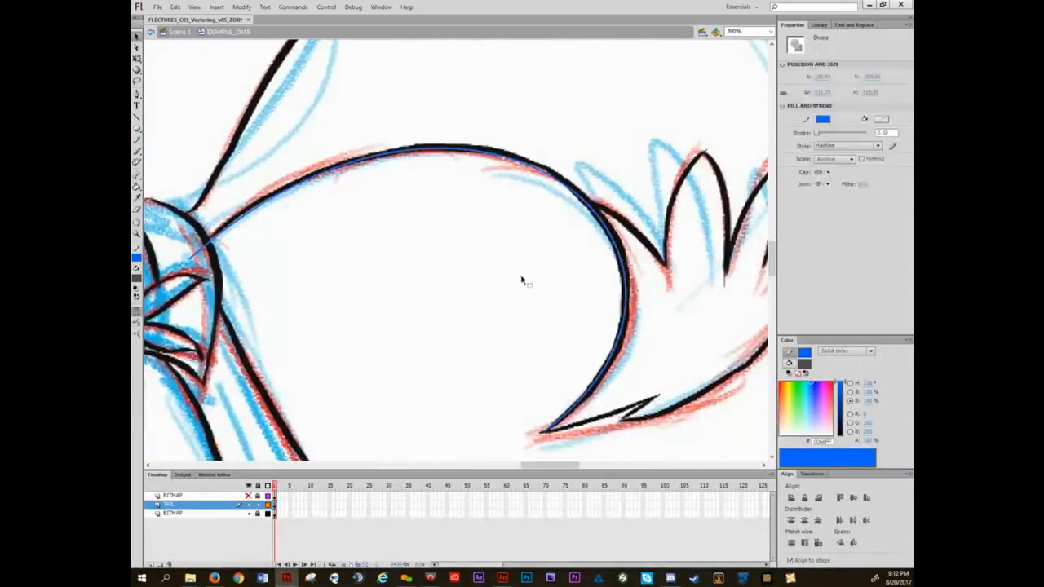
pyautogui.click(413, 373)
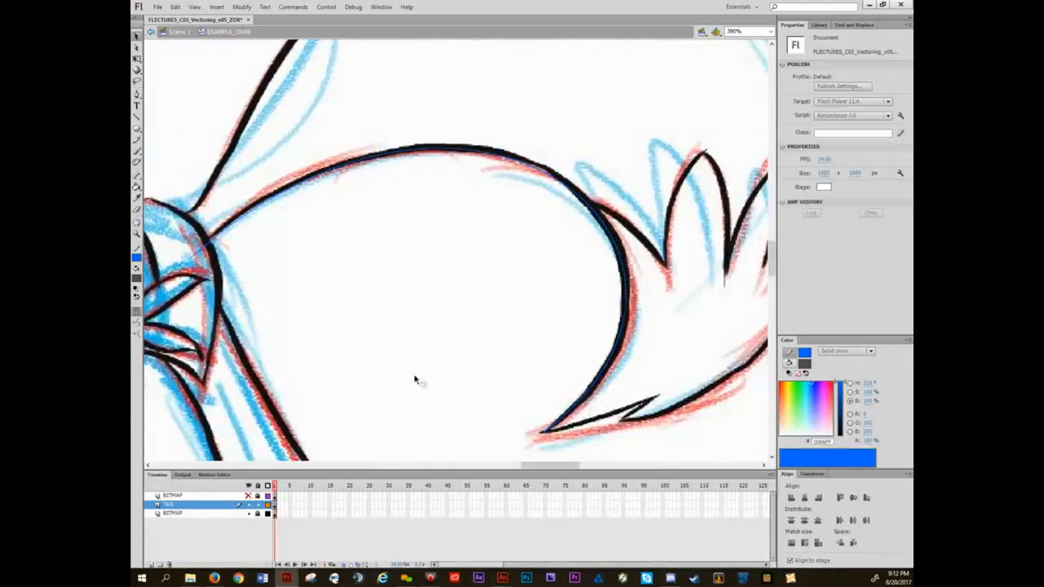
pyautogui.click(248, 513)
pyautogui.click(248, 495)
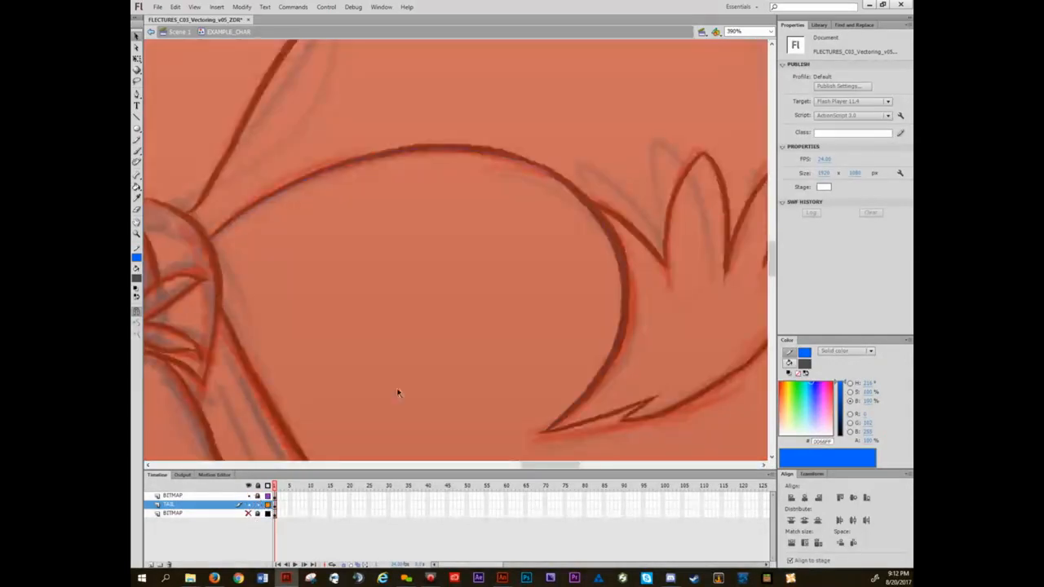
# - Recolor the inner tail curve black to test its contrast against the orange reference
pyautogui.click(563, 188)
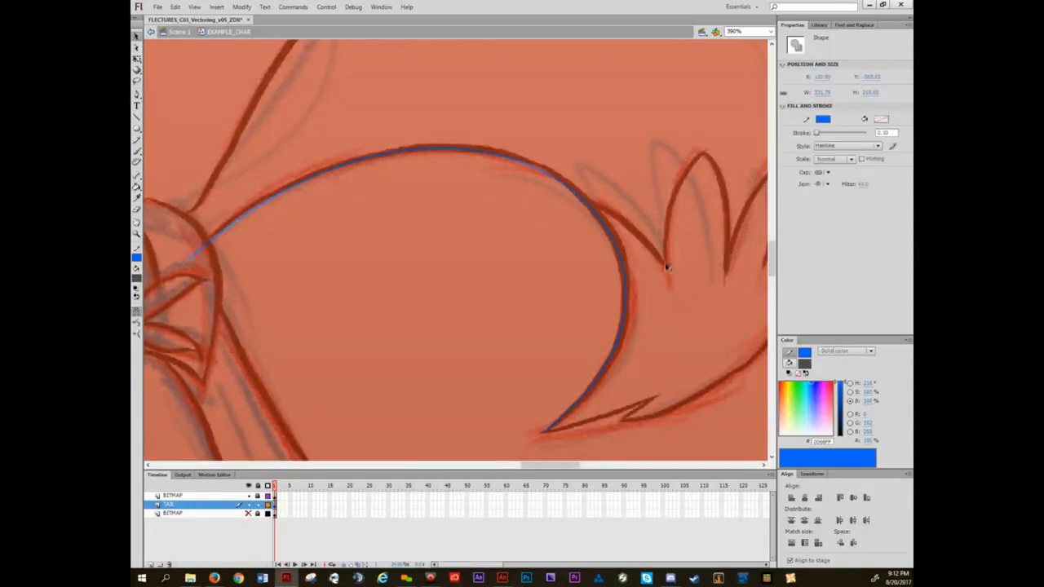
pyautogui.click(804, 353)
pyautogui.click(758, 370)
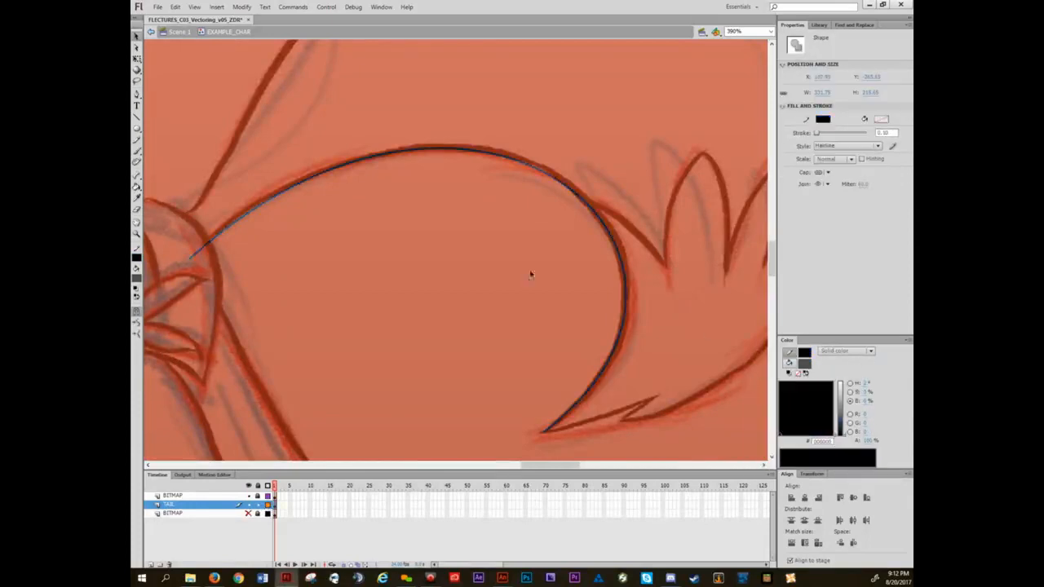
pyautogui.click(516, 230)
pyautogui.doubleClick(564, 187)
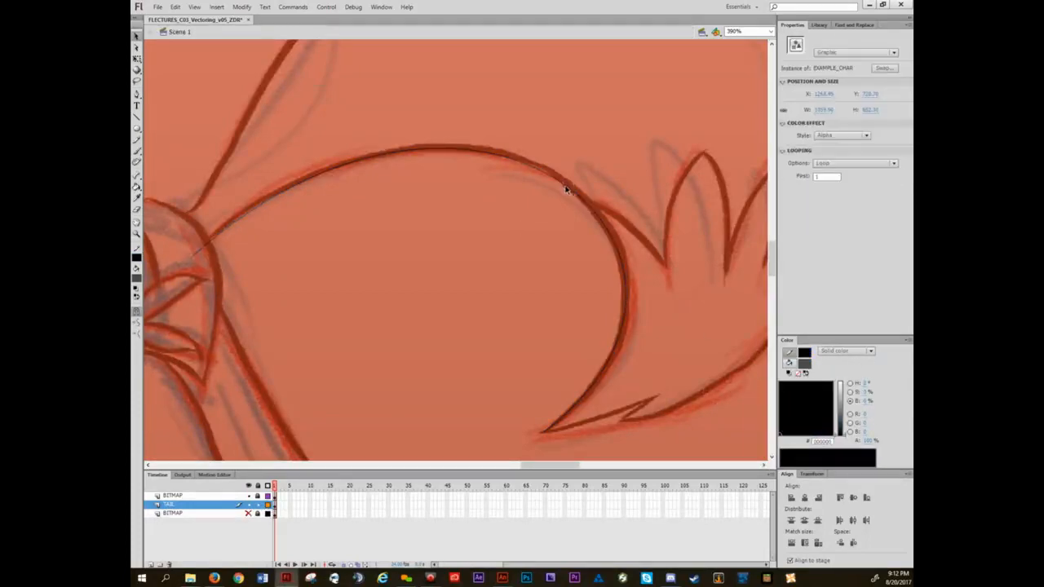
pyautogui.doubleClick(575, 194)
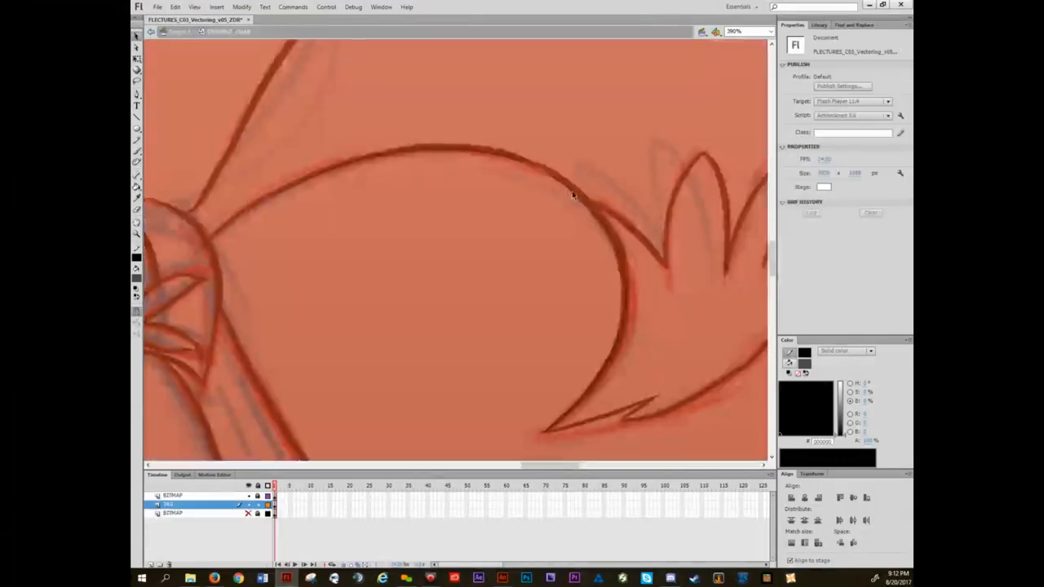
pyautogui.doubleClick(577, 191)
pyautogui.doubleClick(563, 178)
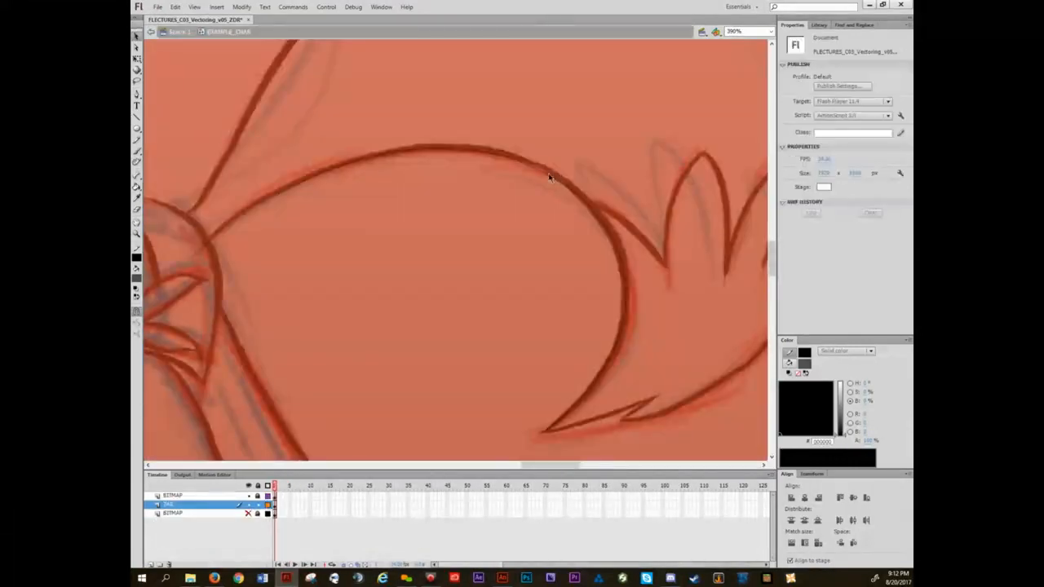
# - Set the inner tail curve's stroke color to yellow (#FFFF00)
pyautogui.click(553, 173)
pyautogui.click(804, 353)
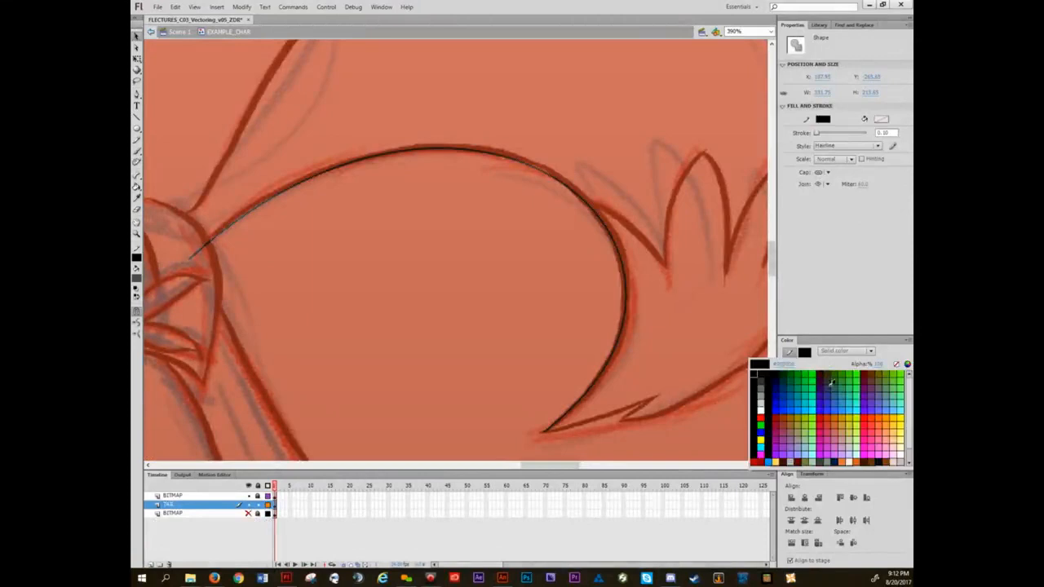
pyautogui.click(902, 417)
pyautogui.click(547, 305)
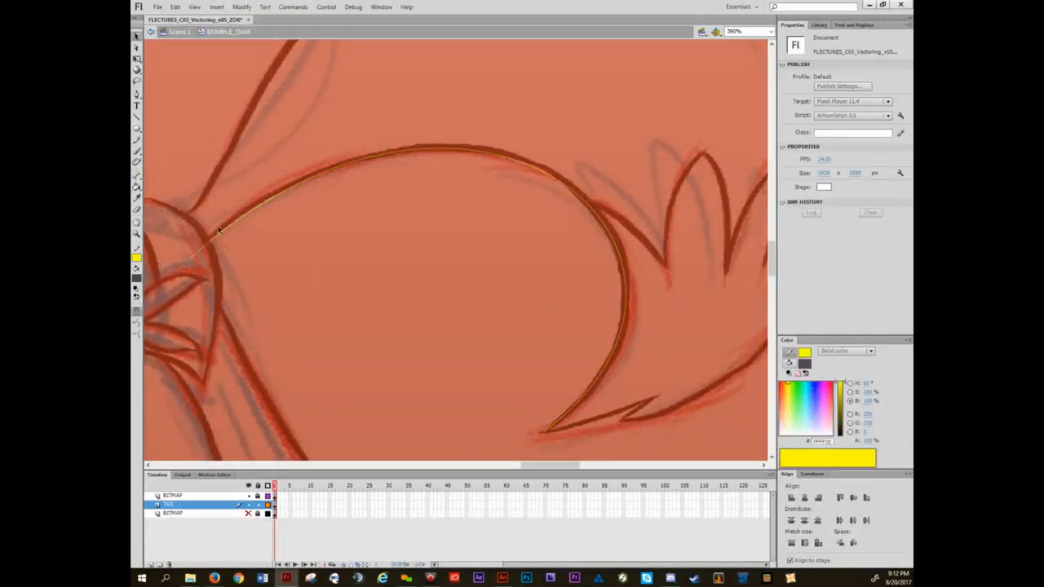
# - Try tracing the tail tip's notch and lower outer edge with yellow hairlines bent to the sketch, and undo the lines
pyautogui.moveTo(664, 298); pyautogui.dragTo(490, 248)
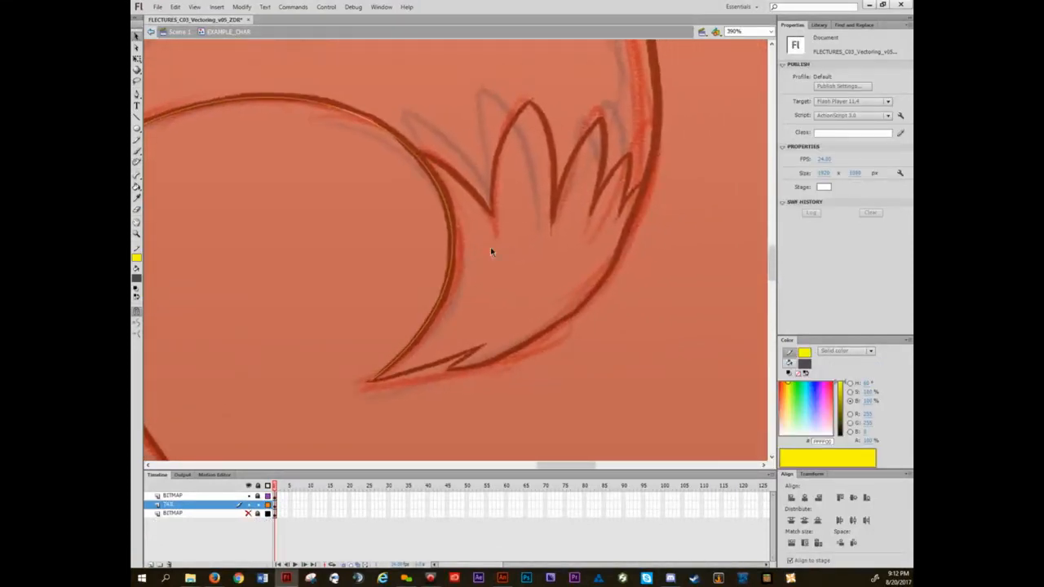
pyautogui.press('n')
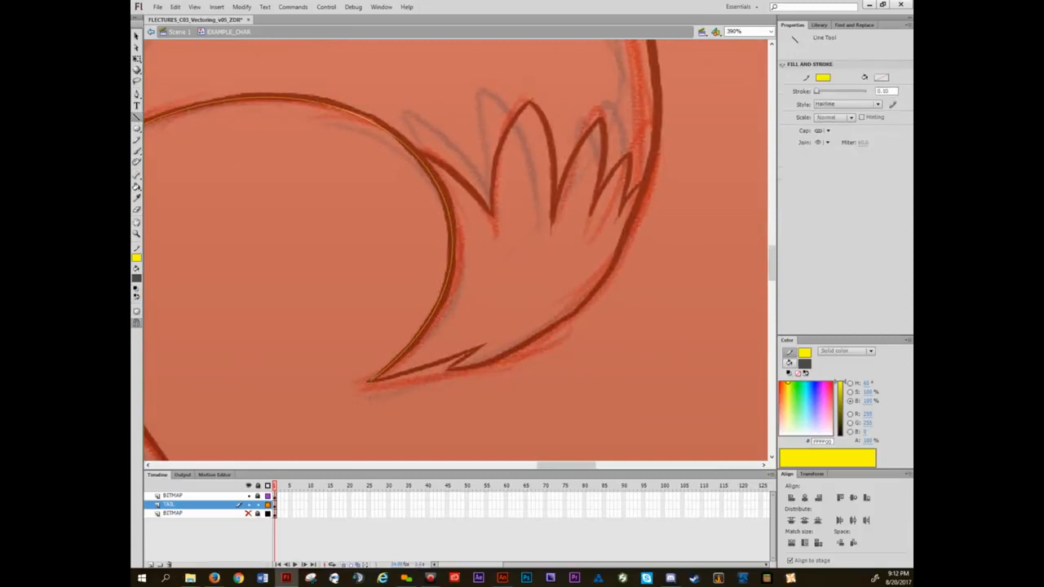
pyautogui.moveTo(372, 380); pyautogui.dragTo(484, 345)
pyautogui.hotkey('ctrl', 'z')
pyautogui.moveTo(447, 367); pyautogui.dragTo(608, 277)
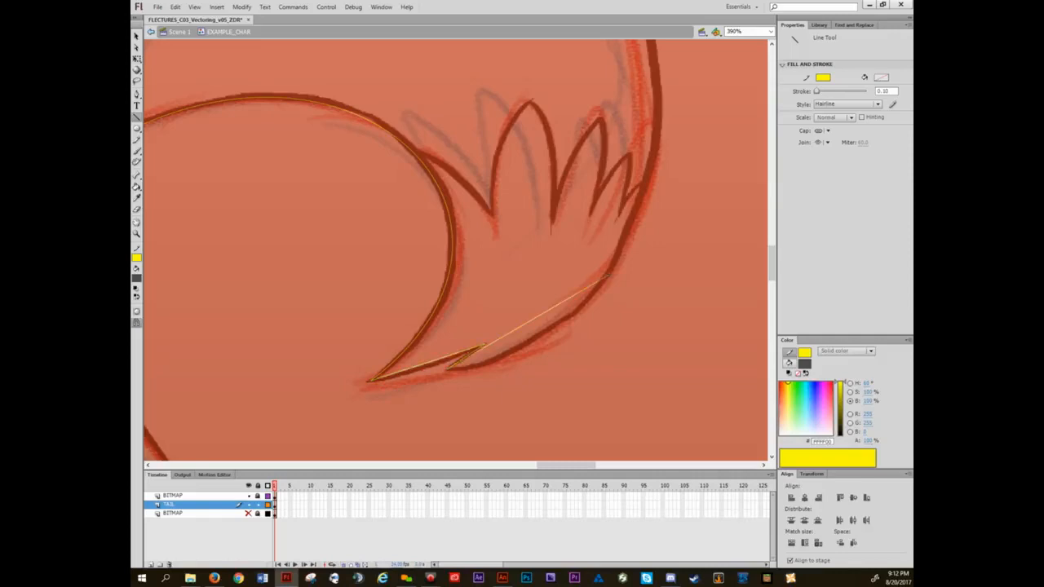
pyautogui.press('v')
pyautogui.moveTo(545, 317); pyautogui.dragTo(551, 333)
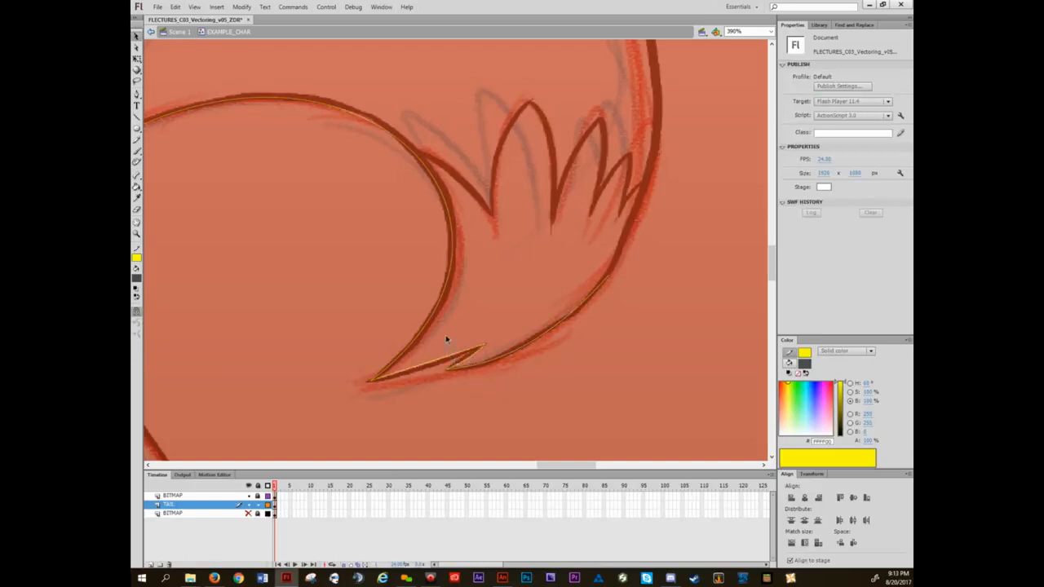
pyautogui.moveTo(444, 358); pyautogui.dragTo(446, 362)
pyautogui.press('n')
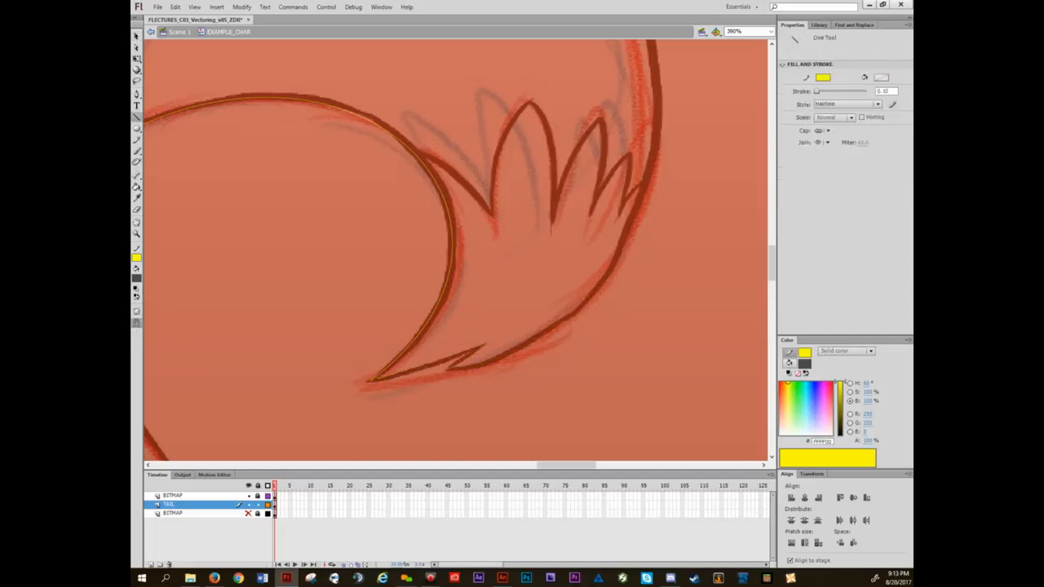
pyautogui.moveTo(369, 381); pyautogui.dragTo(478, 351)
pyautogui.hotkey('ctrl', 'z')
# - Trace the small notch at the tail's tip with two hairlines, starting from the tip and fitting them to the sketch
pyautogui.scroll(1, 434, 384)
pyautogui.scroll(-1, 352, 393)
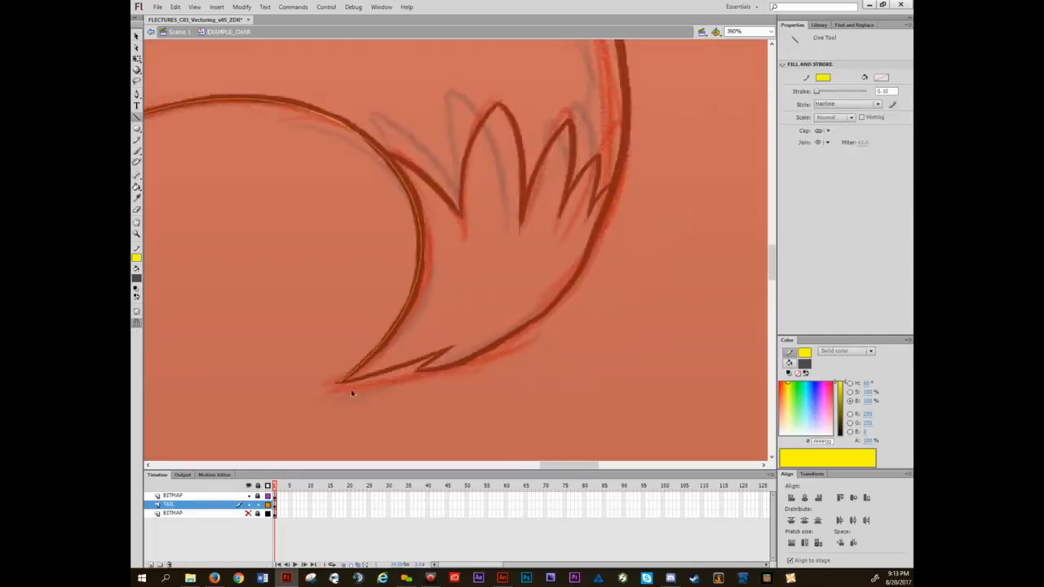
pyautogui.moveTo(341, 381); pyautogui.dragTo(451, 349)
pyautogui.press('v')
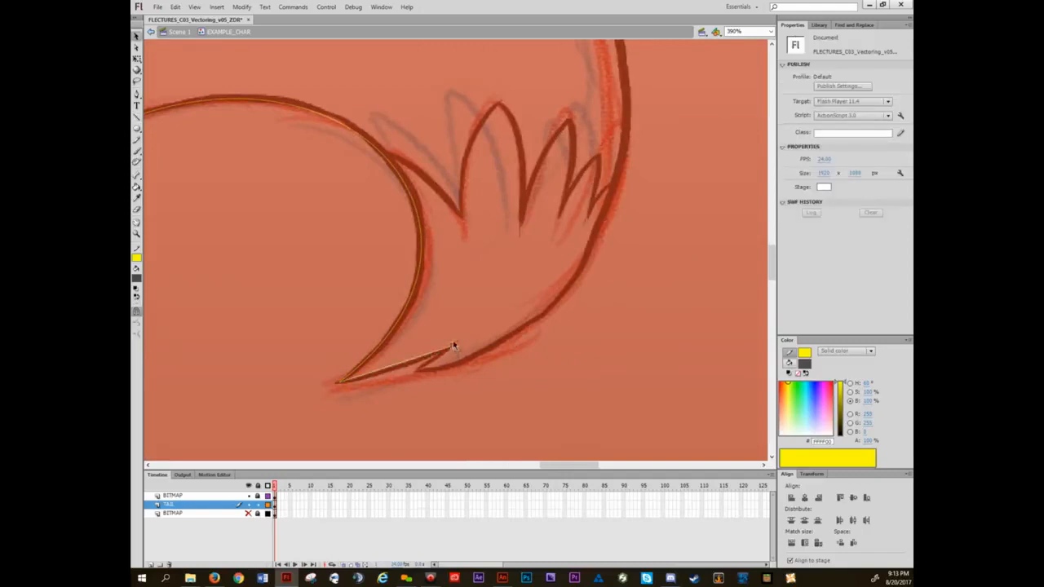
pyautogui.moveTo(453, 345); pyautogui.dragTo(400, 370)
pyautogui.press('n')
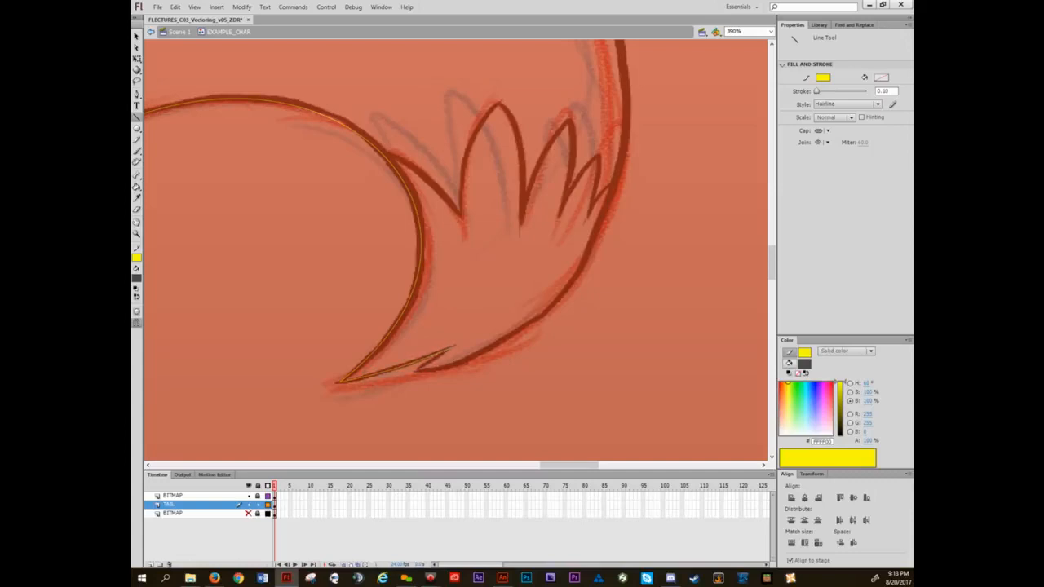
pyautogui.moveTo(452, 348); pyautogui.dragTo(339, 381)
pyautogui.press('v')
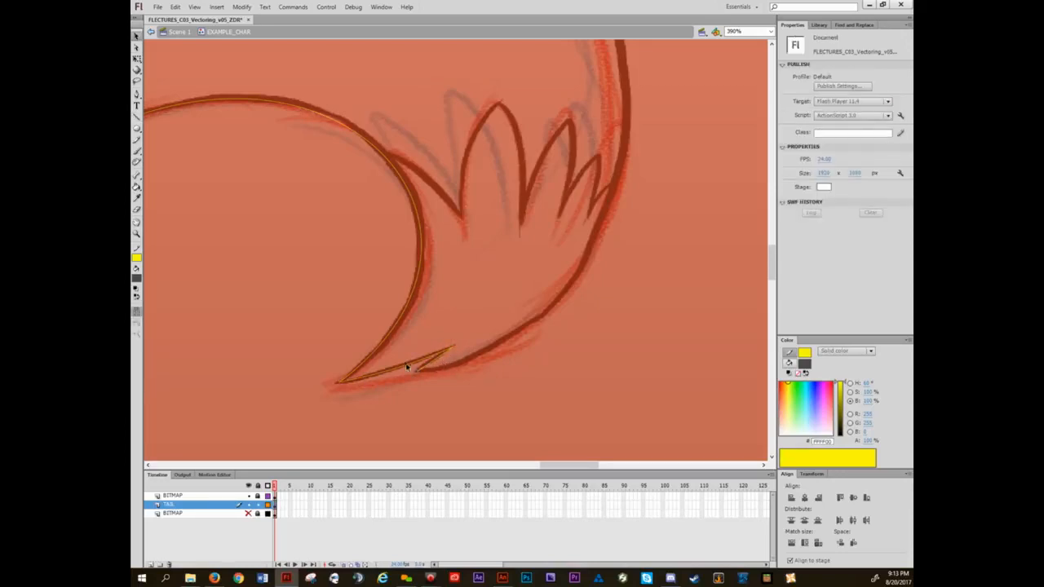
# - Try a hairline from the notch's inner point to the tail's lower outer edge, bend it outward, and undo it
pyautogui.press('n')
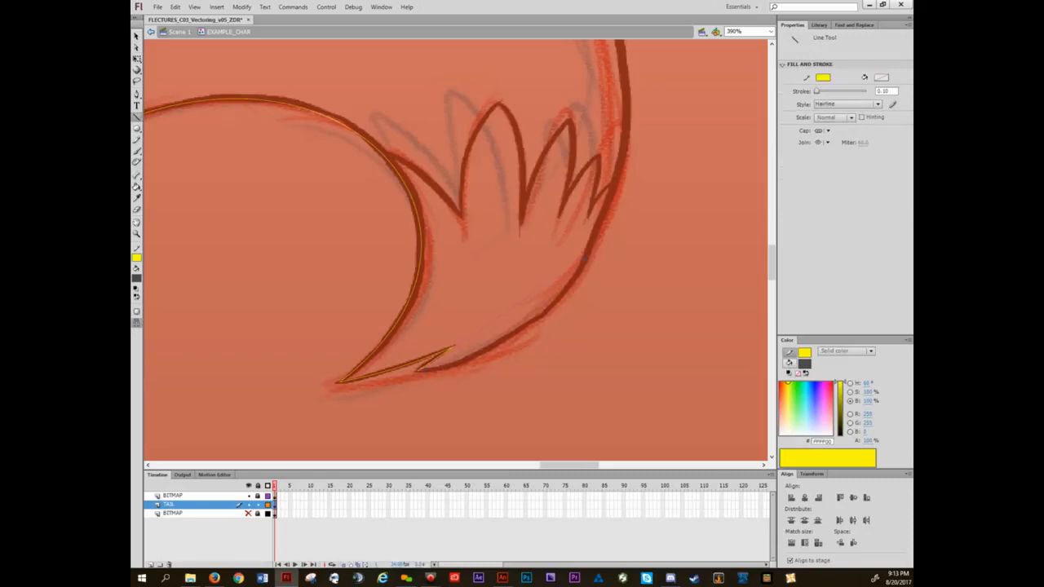
pyautogui.moveTo(452, 347); pyautogui.dragTo(583, 259)
pyautogui.press('v')
pyautogui.moveTo(518, 307); pyautogui.dragTo(516, 345)
pyautogui.hotkey('ctrl', 'z')
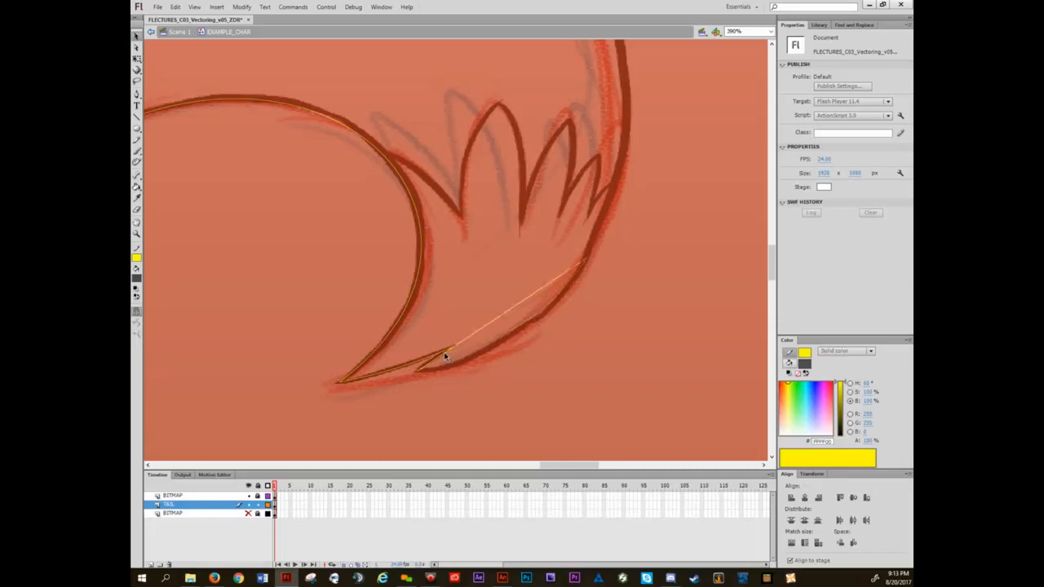
pyautogui.hotkey('ctrl', 'z')
# - Trace the tail's lower outer edge with a curved hairline from the notch's lower corner up to the fur markings
pyautogui.press('n')
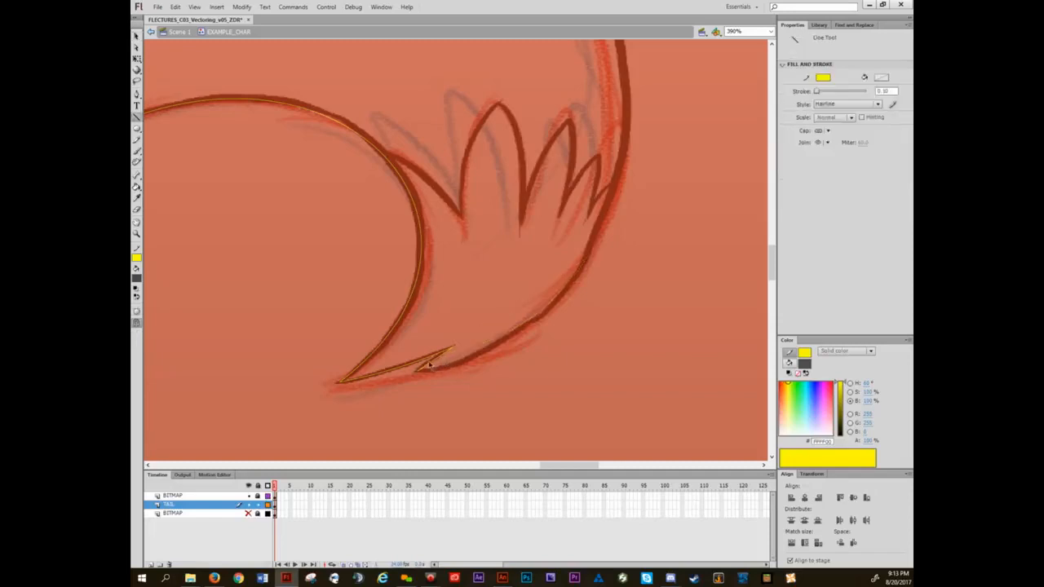
pyautogui.press('v')
pyautogui.press('n')
pyautogui.moveTo(421, 372)
pyautogui.mouseDown()
pyautogui.moveTo(553, 413)
pyautogui.moveTo(513, 431)
pyautogui.mouseUp()
pyautogui.press('v')
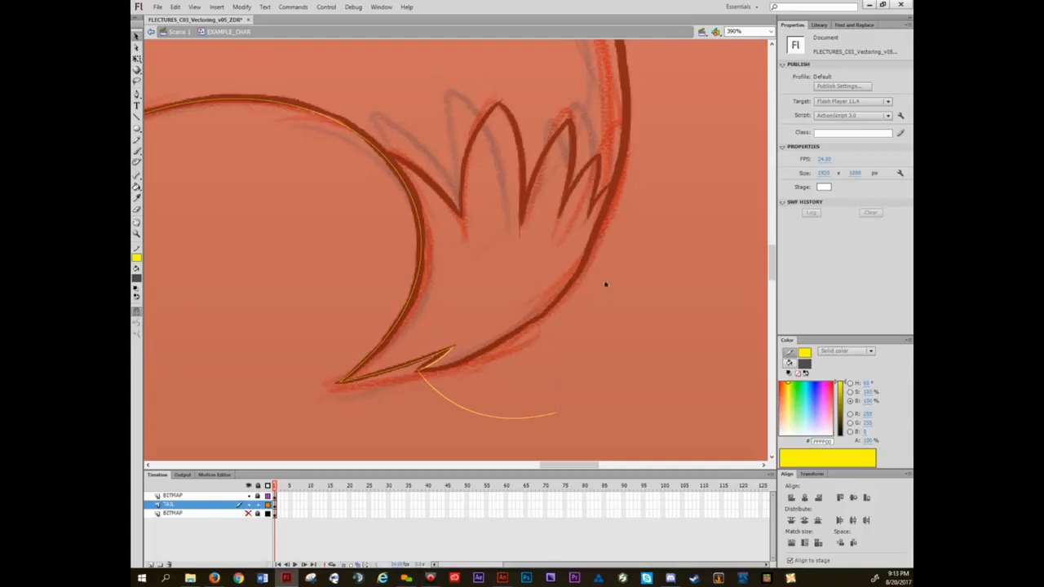
pyautogui.moveTo(556, 411); pyautogui.dragTo(605, 226)
pyautogui.moveTo(635, 312); pyautogui.dragTo(636, 312)
pyautogui.click(616, 186)
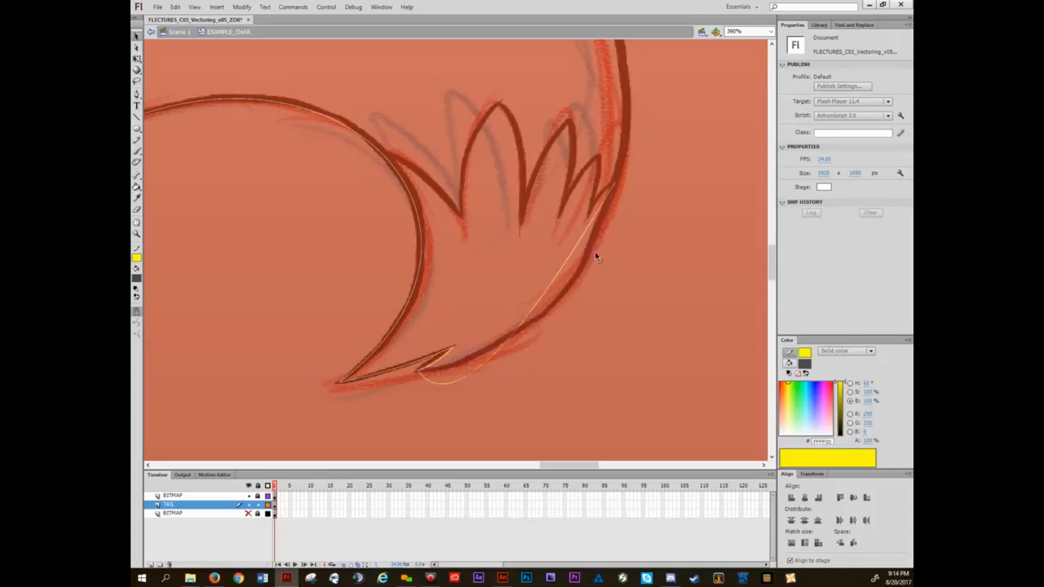
# - Draw zigzag straight hairlines between the peaks and valleys of the tail's fur markings
pyautogui.moveTo(508, 261); pyautogui.dragTo(513, 338)
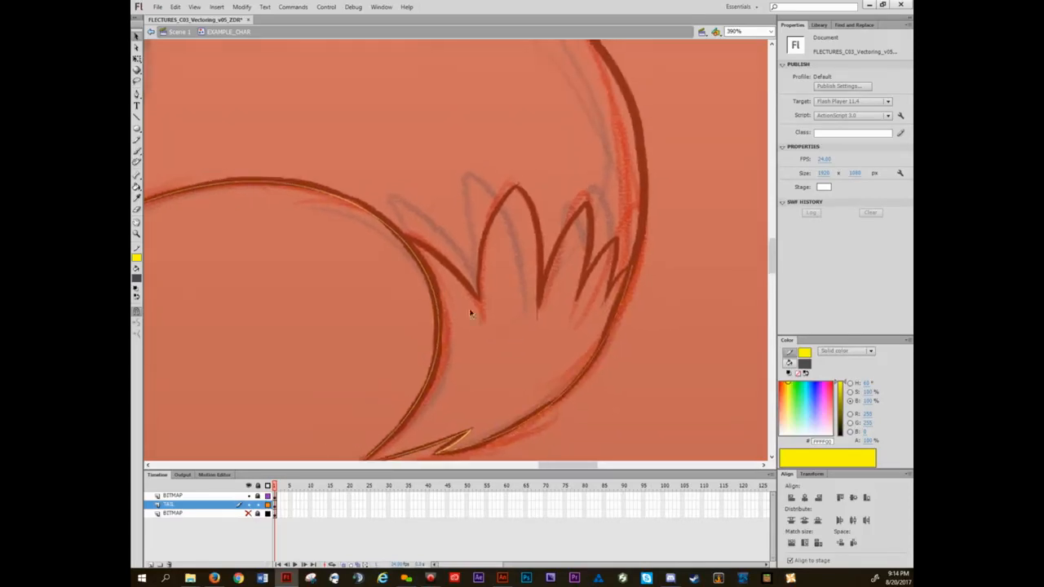
pyautogui.press('n')
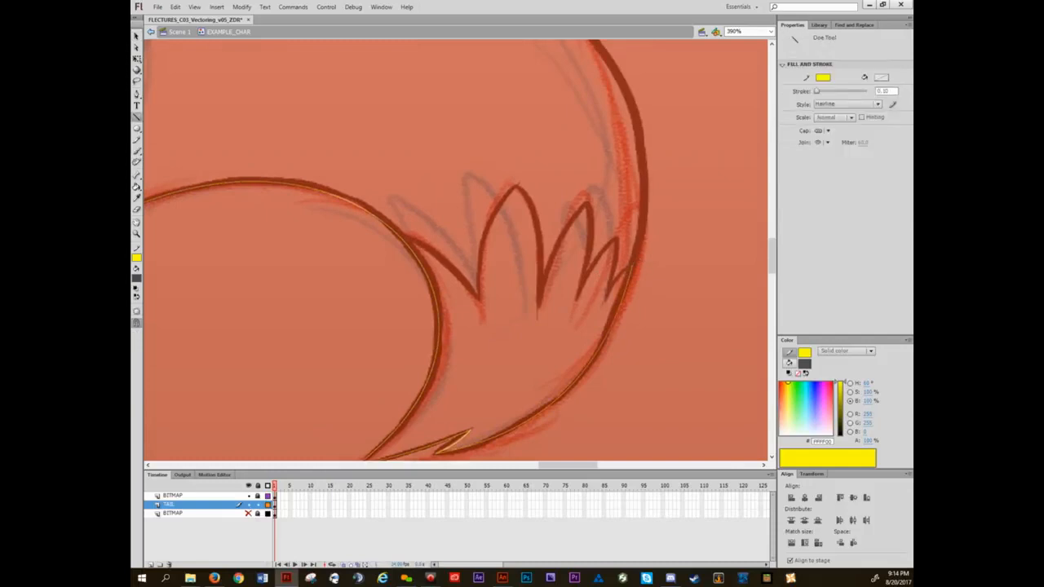
pyautogui.moveTo(607, 299); pyautogui.dragTo(480, 298)
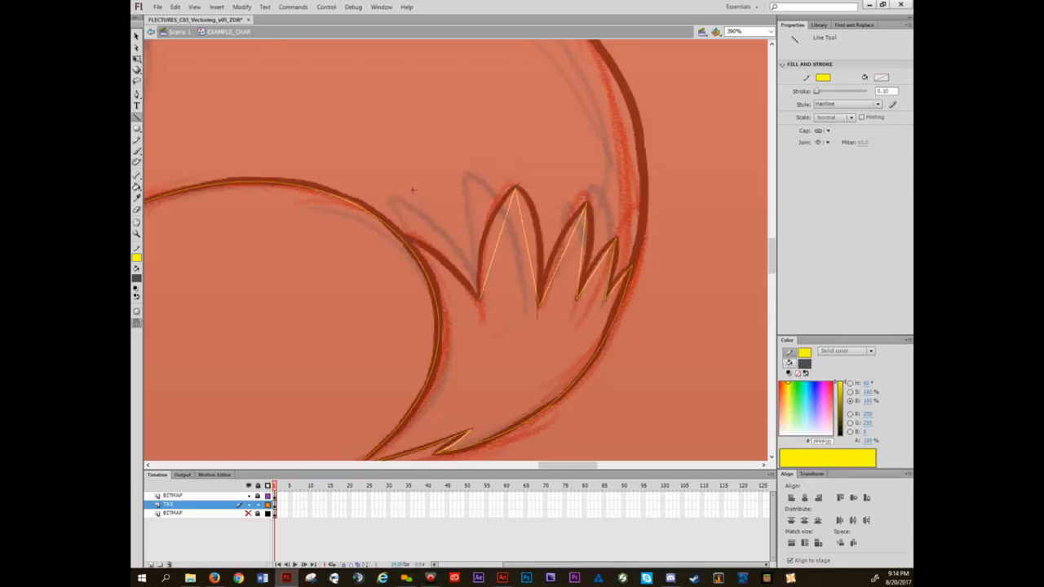
# - Extend the fur zigzag to the inner tail curve and bend its segments to follow the sketched tufts
pyautogui.press('v')
pyautogui.moveTo(480, 298); pyautogui.dragTo(440, 263)
pyautogui.moveTo(505, 231); pyautogui.dragTo(494, 210)
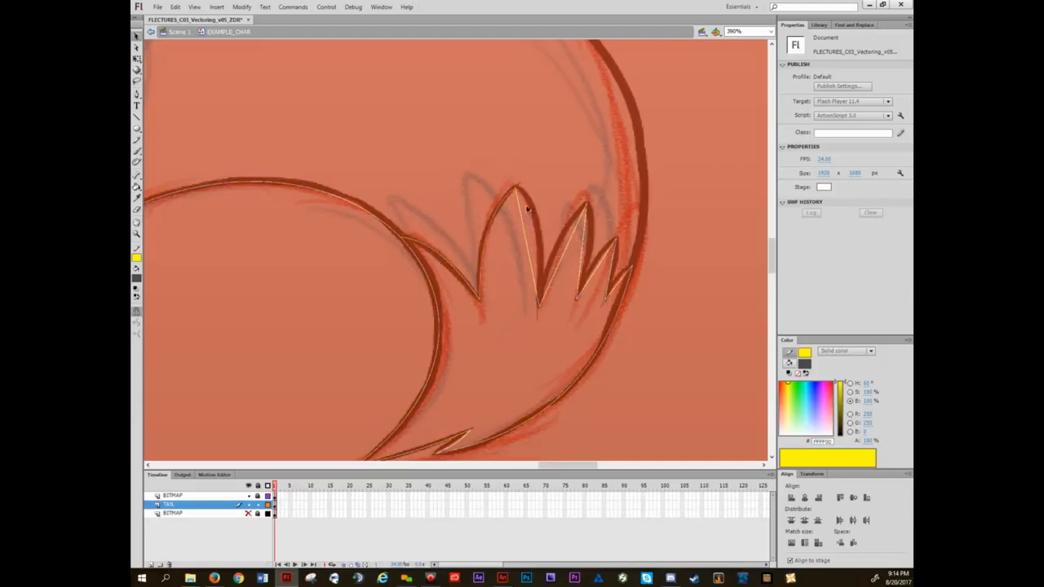
pyautogui.moveTo(525, 245); pyautogui.dragTo(620, 275)
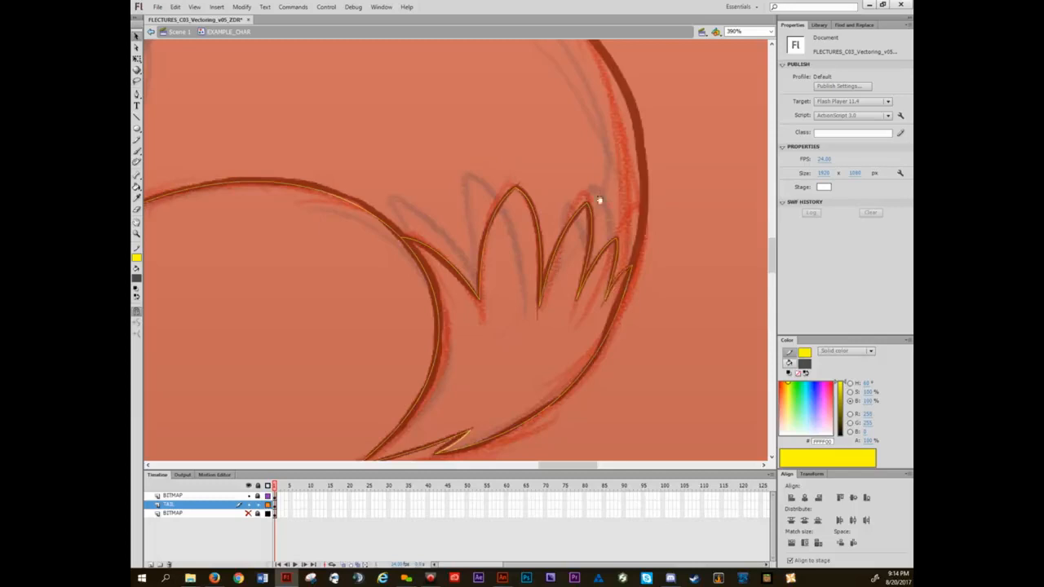
# - Draw straight hairlines from the fur markings' outer end across the tail's top edge and down to its base
pyautogui.moveTo(619, 220); pyautogui.dragTo(628, 359)
pyautogui.press('n')
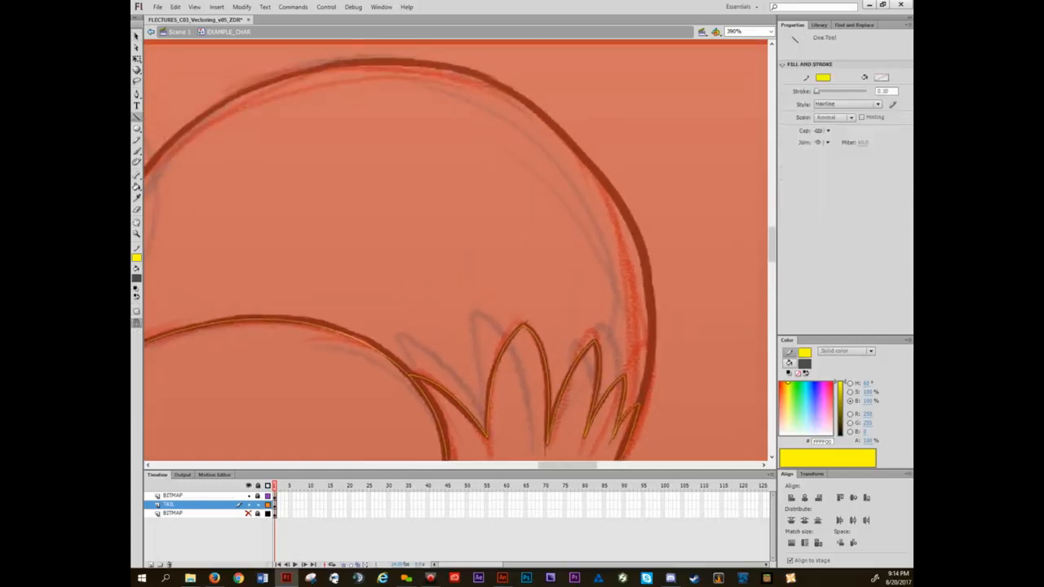
pyautogui.moveTo(550, 118); pyautogui.dragTo(180, 137)
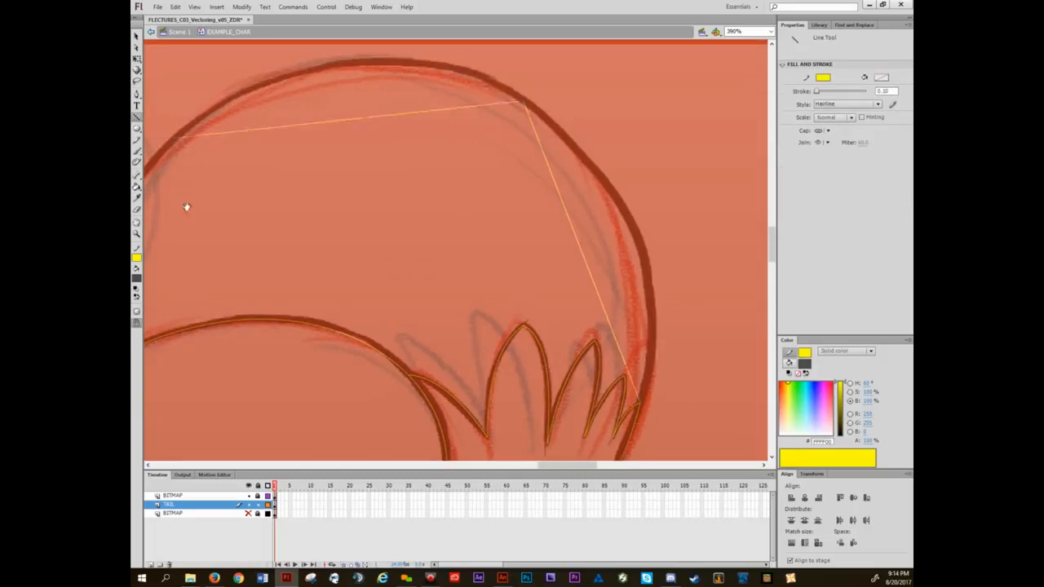
pyautogui.moveTo(187, 207); pyautogui.dragTo(620, 161)
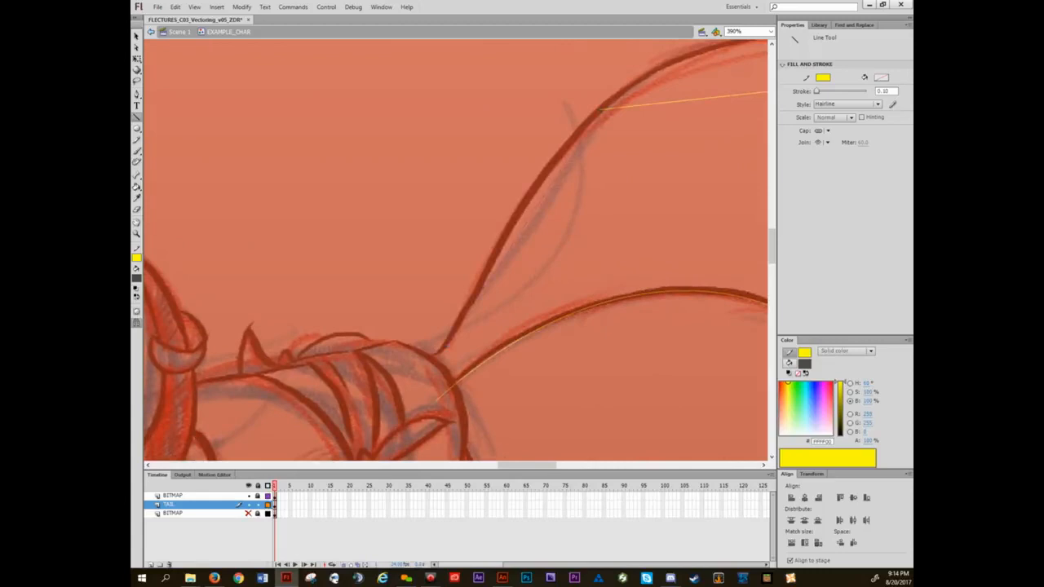
pyautogui.moveTo(600, 109); pyautogui.dragTo(445, 345)
# - Bend the straight outer segments outward to follow the sketched curve of the tail from base to fur markings
pyautogui.press('v')
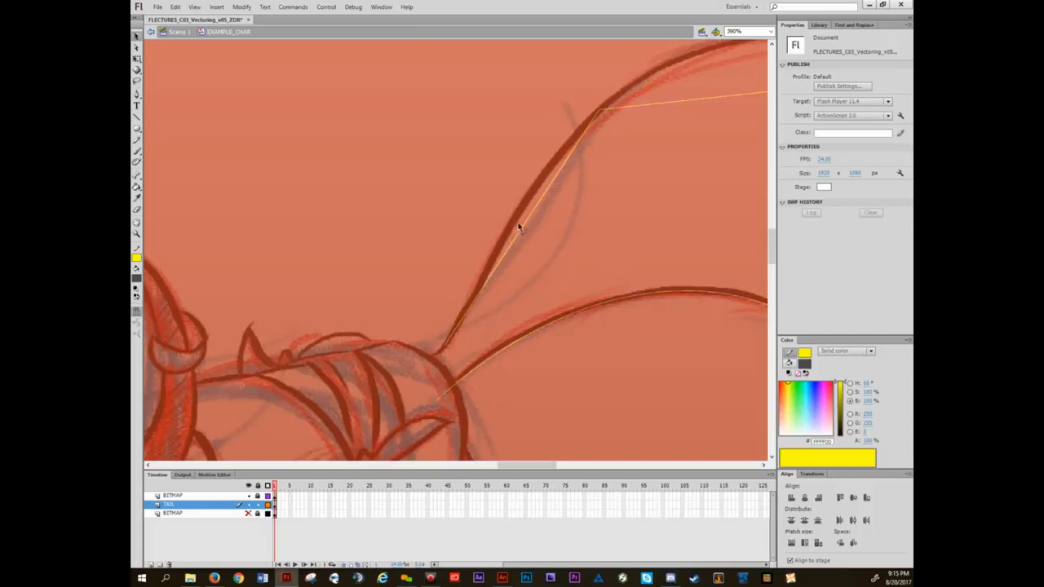
pyautogui.moveTo(678, 158); pyautogui.dragTo(429, 250)
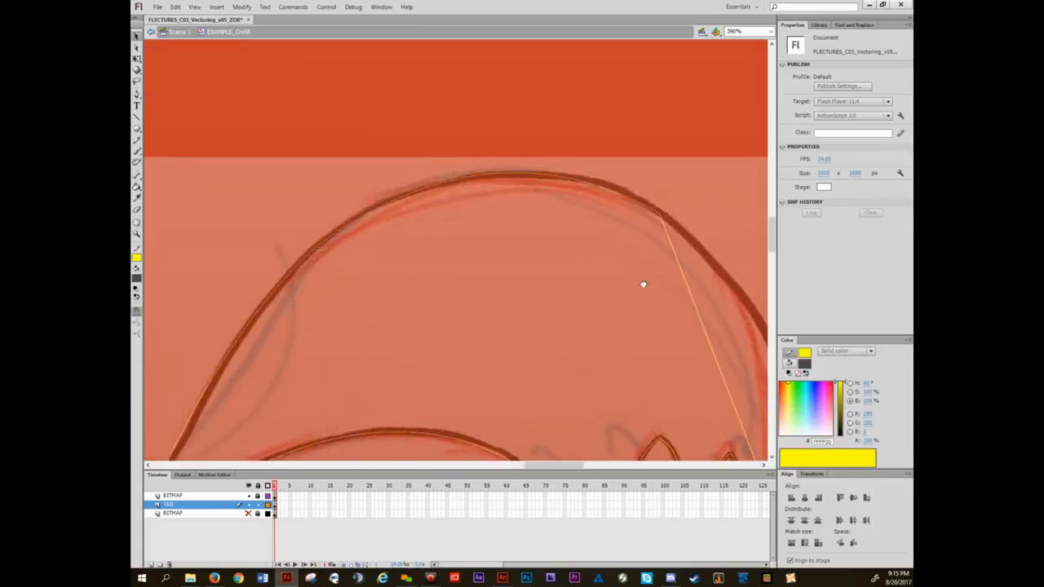
pyautogui.moveTo(641, 284); pyautogui.dragTo(397, 192)
pyautogui.moveTo(299, 172); pyautogui.dragTo(553, 326)
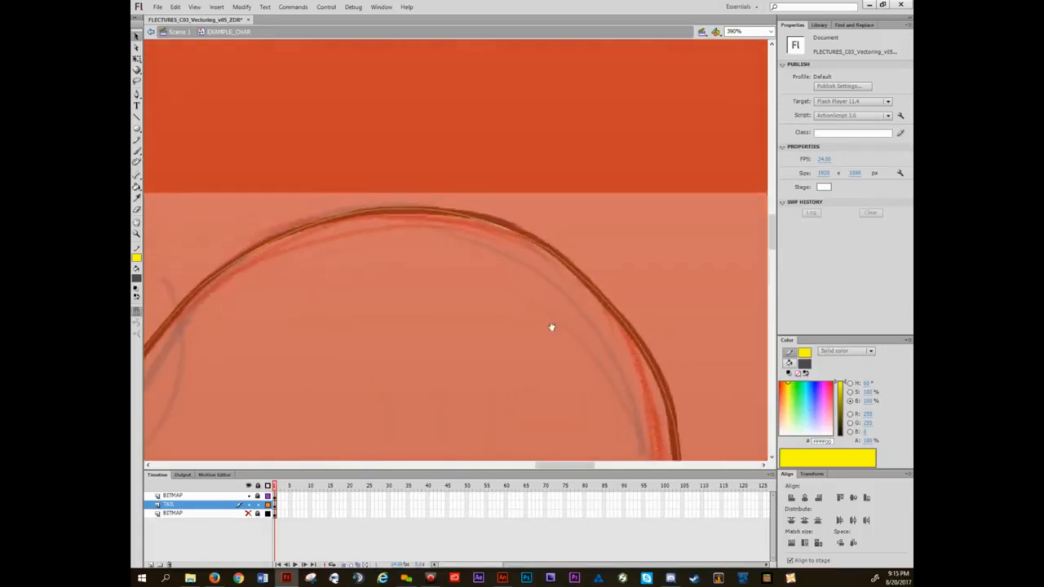
# - Refine the tangent handles at the tail's upper outer anchor point to smooth the curve along the sketch
pyautogui.press('a')
pyautogui.click(584, 276)
pyautogui.moveTo(663, 334); pyautogui.dragTo(643, 314)
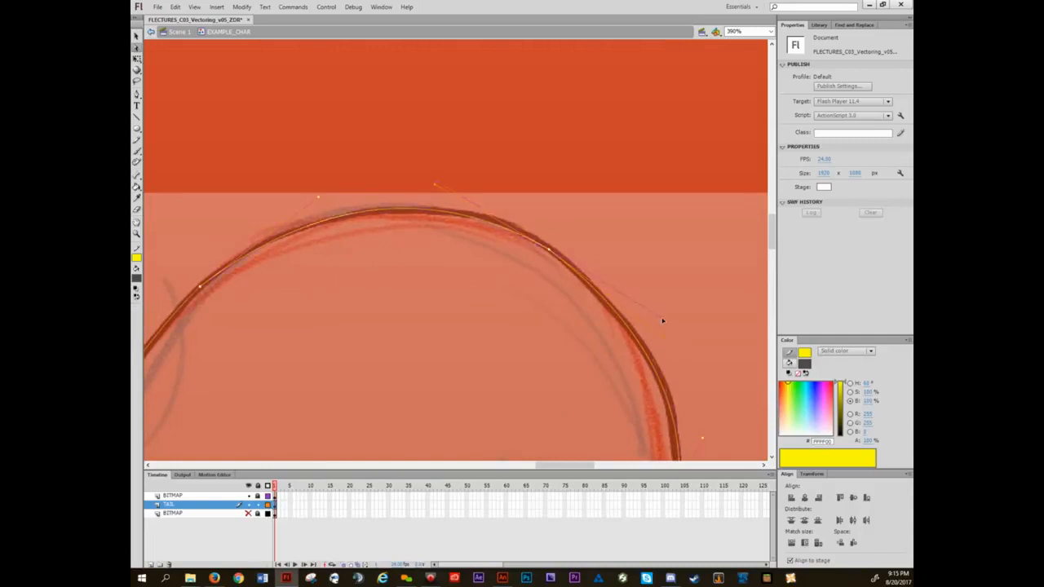
pyautogui.moveTo(663, 320); pyautogui.dragTo(658, 317)
pyautogui.moveTo(305, 242); pyautogui.dragTo(440, 233)
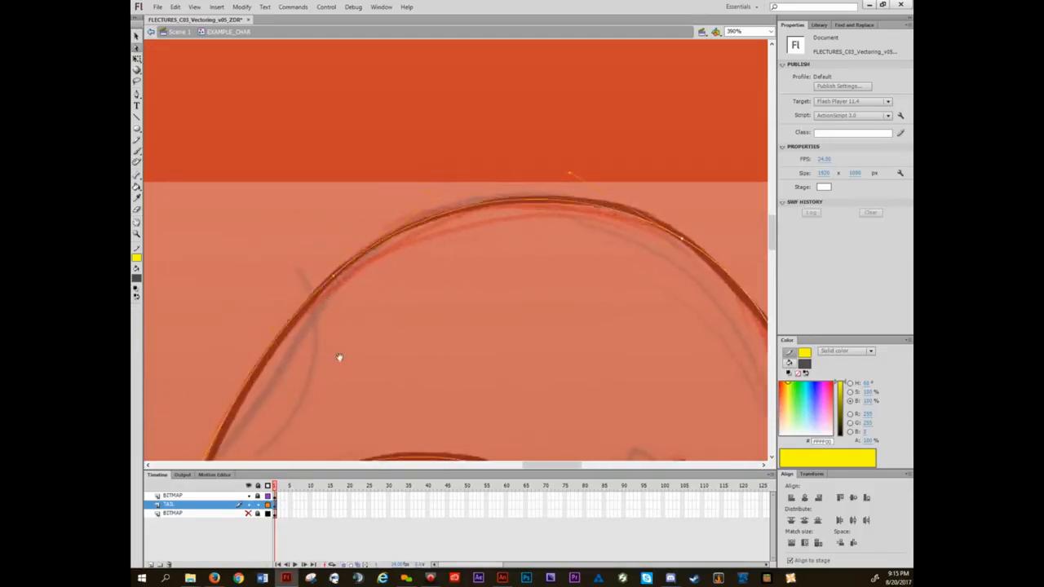
pyautogui.moveTo(340, 357); pyautogui.dragTo(578, 192)
pyautogui.moveTo(403, 354); pyautogui.dragTo(469, 265)
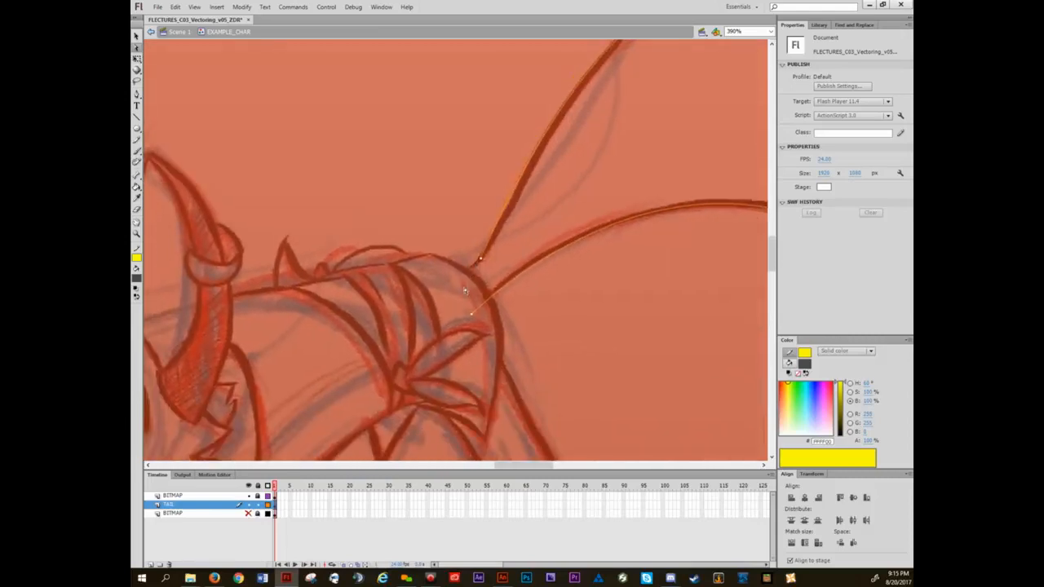
# - Close the tail's base with short hairlines joining the outer and inner curves, and bend them into a rounded end
pyautogui.press('n')
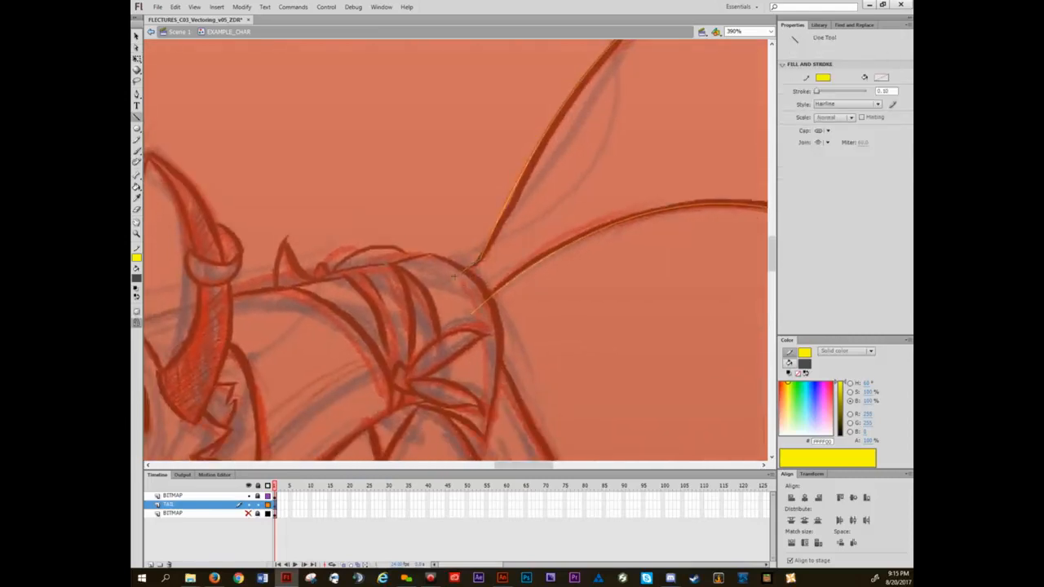
pyautogui.press('v')
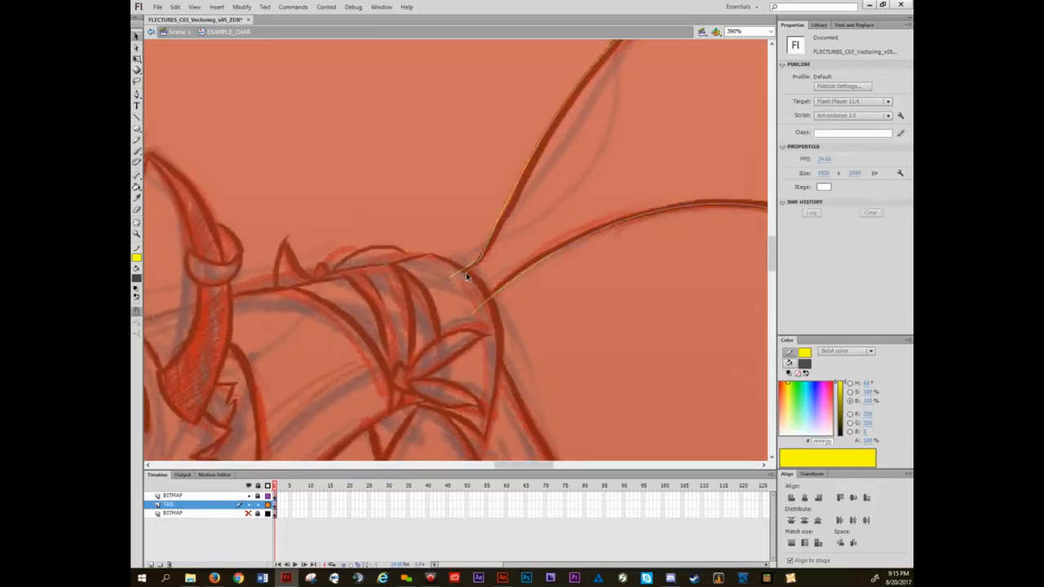
pyautogui.press('n')
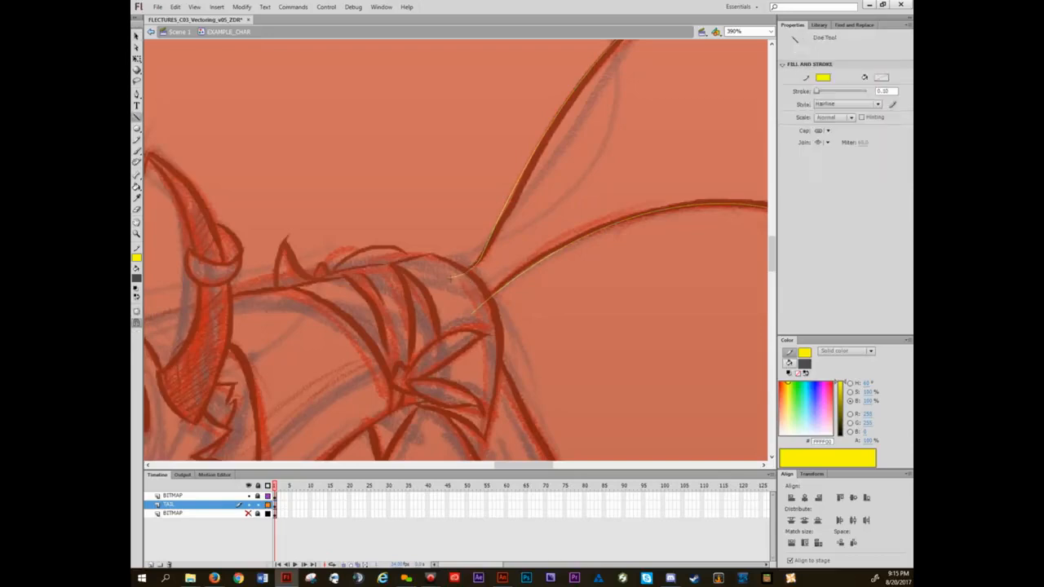
pyautogui.moveTo(471, 312); pyautogui.dragTo(472, 311)
pyautogui.press('v')
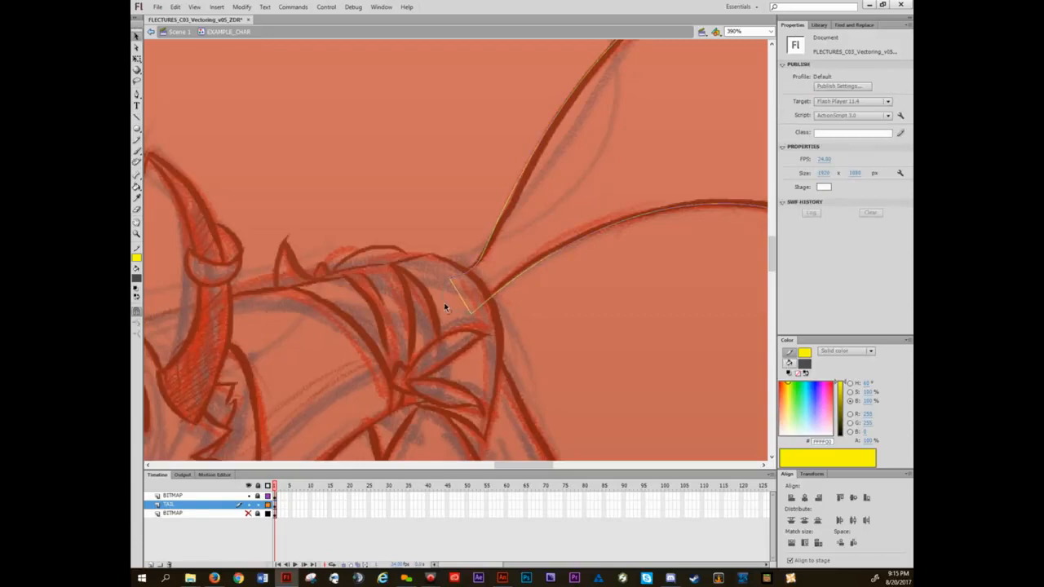
pyautogui.moveTo(460, 296); pyautogui.dragTo(447, 294)
pyautogui.press('a')
pyautogui.click(444, 294)
pyautogui.moveTo(443, 315); pyautogui.dragTo(444, 323)
pyautogui.scroll(-4, 555, 326)
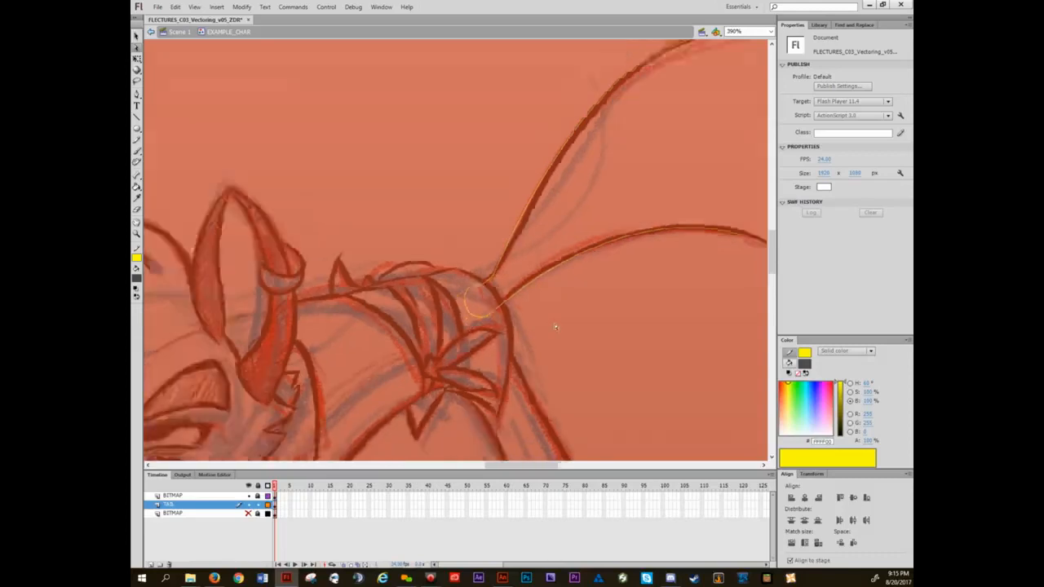
# - Fill the tail's main area with the orange sampled from the reference fox's face, and hide the upper BITMAP layer
pyautogui.moveTo(594, 293)
pyautogui.mouseDown()
pyautogui.moveTo(494, 268)
pyautogui.moveTo(543, 279)
pyautogui.moveTo(522, 261)
pyautogui.mouseUp()
pyautogui.scroll(-3, 484, 280)
pyautogui.scroll(-2, 520, 267)
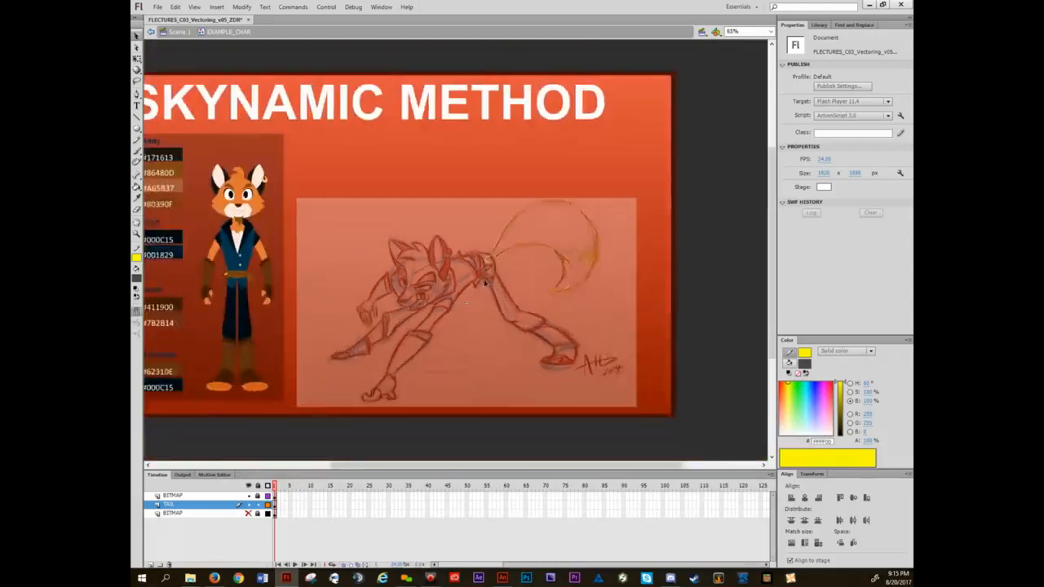
pyautogui.moveTo(448, 290); pyautogui.dragTo(477, 306)
pyautogui.press('i')
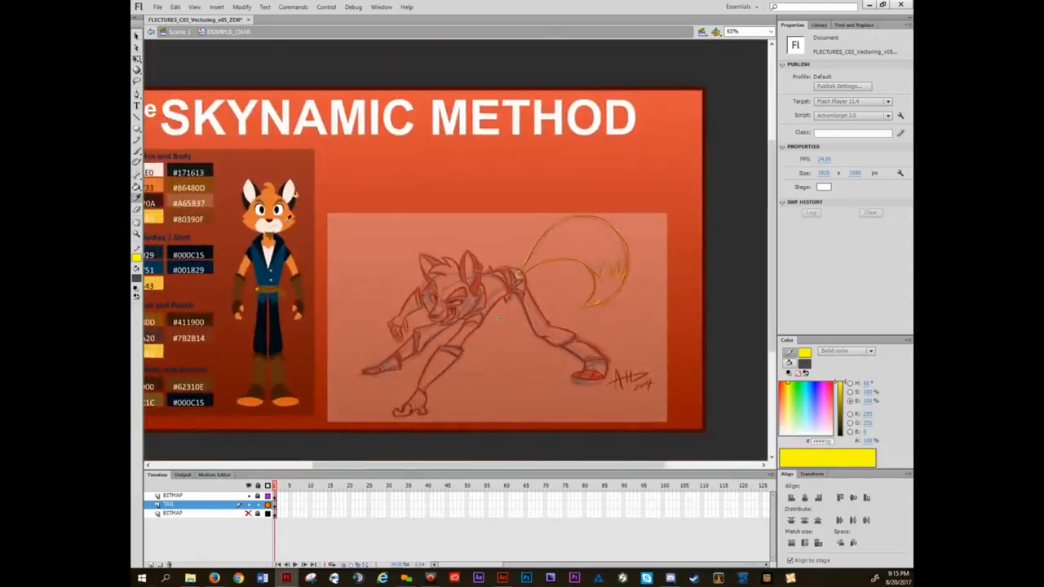
pyautogui.click(282, 218)
pyautogui.click(587, 233)
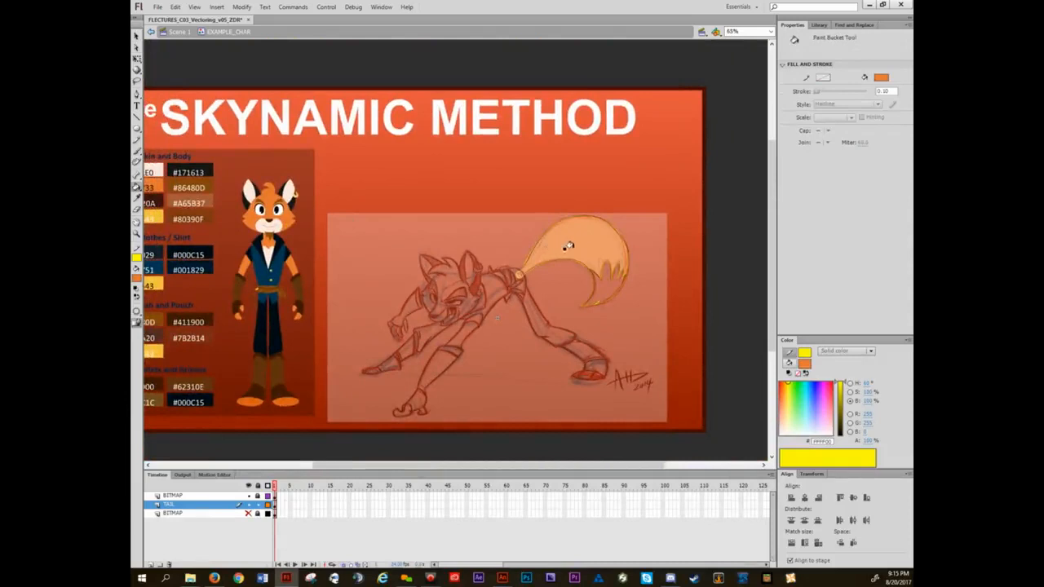
pyautogui.click(249, 496)
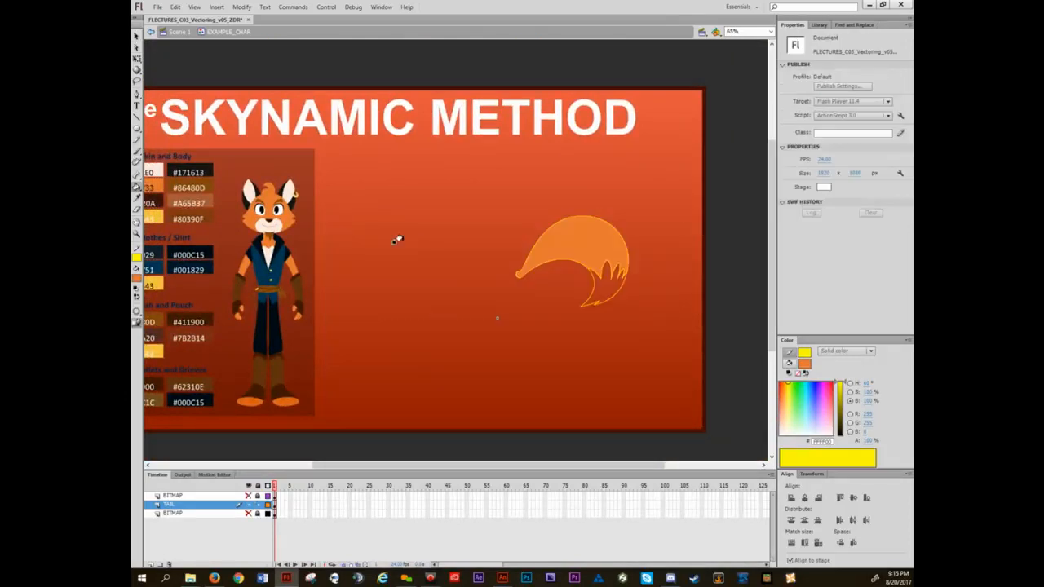
# - Fill the tail's tip below the fur zigzag with the pale cream sampled from the reference fox's ear
pyautogui.press('i')
pyautogui.click(289, 191)
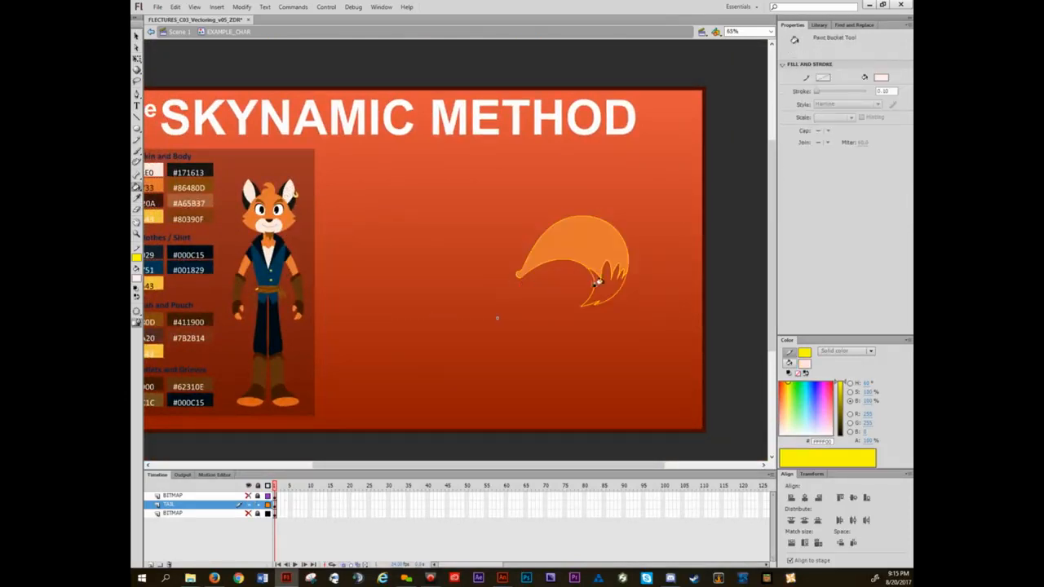
pyautogui.click(599, 281)
# - Select the tail's connected yellow hairline outline
pyautogui.scroll(5, 628, 292)
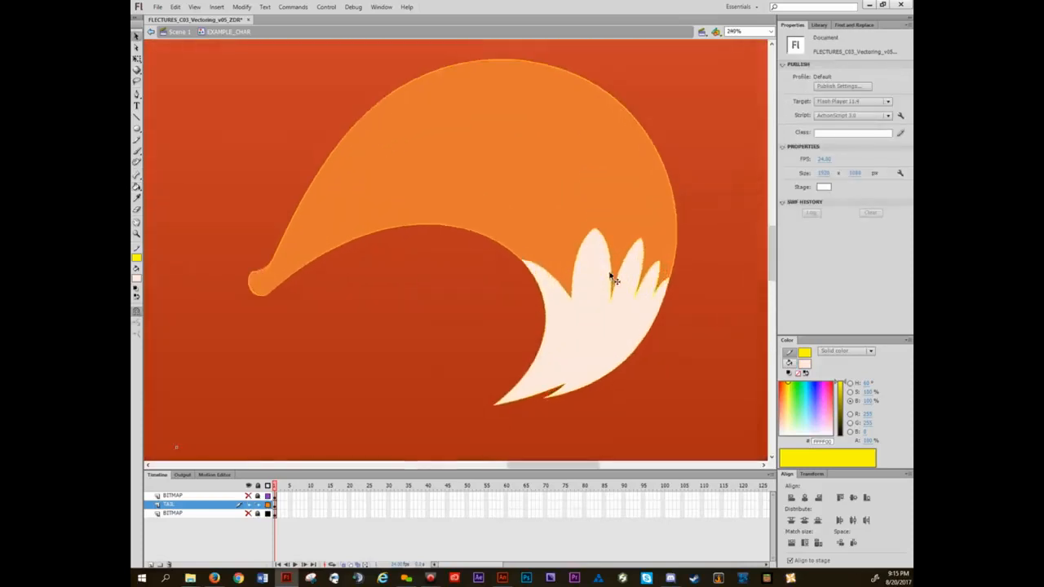
pyautogui.doubleClick(515, 261)
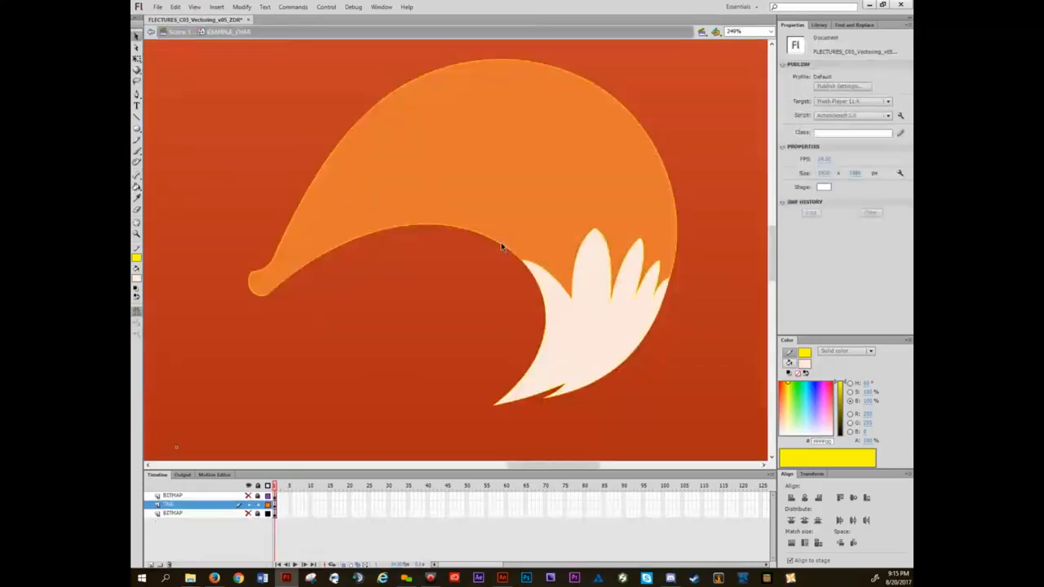
# - Delete the tail's yellow outline and make the lower BITMAP sketch layer visible
pyautogui.doubleClick(504, 250)
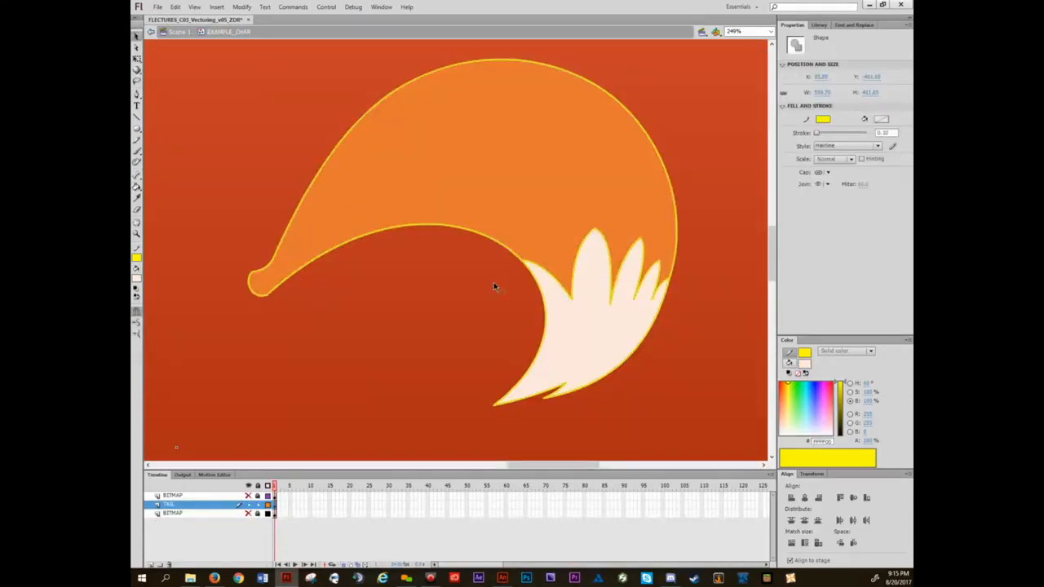
pyautogui.press('Delete')
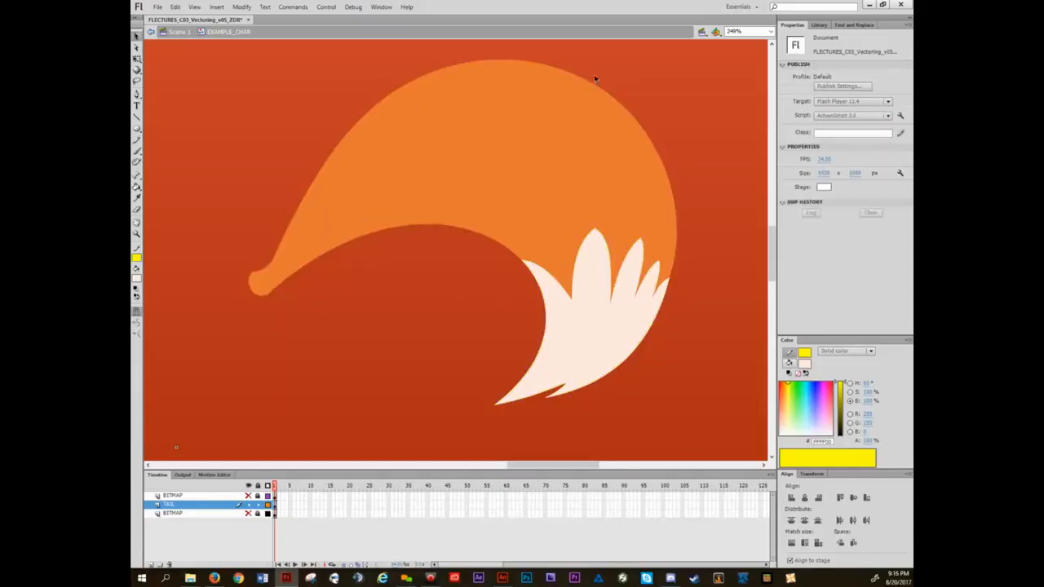
pyautogui.click(250, 507)
pyautogui.click(250, 506)
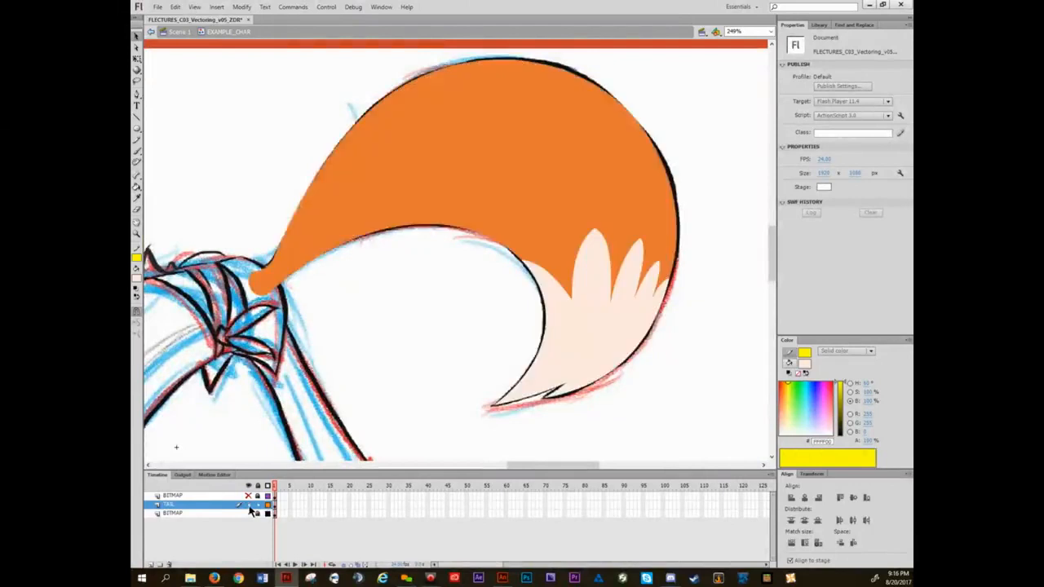
# - Toggle the TAIL layer's visibility to compare the coloured tail with the sketch beneath it
pyautogui.click(250, 507)
pyautogui.click(250, 507)
pyautogui.click(249, 506)
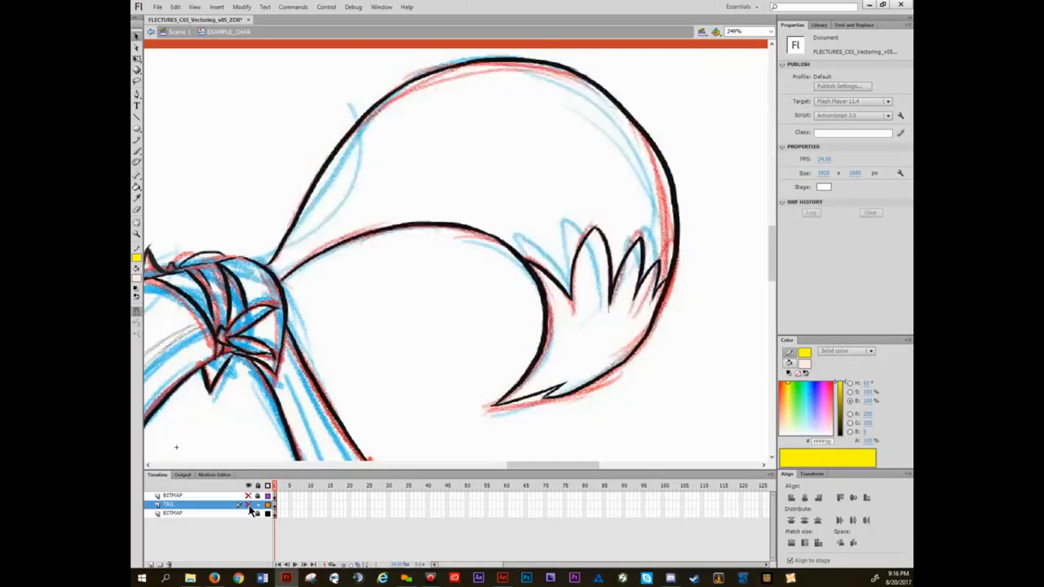
pyautogui.click(250, 506)
pyautogui.click(250, 507)
pyautogui.click(250, 506)
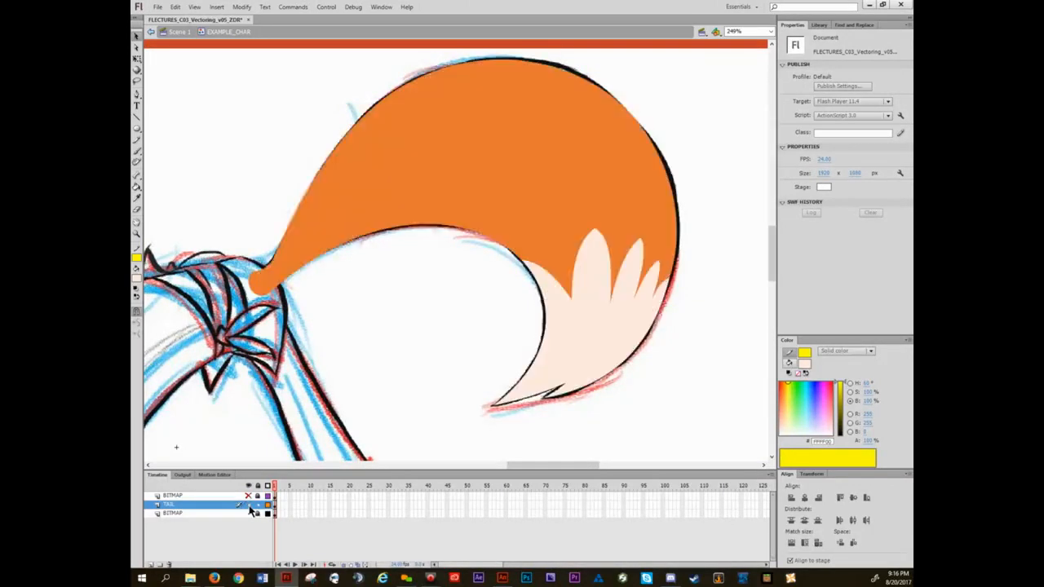
pyautogui.click(249, 507)
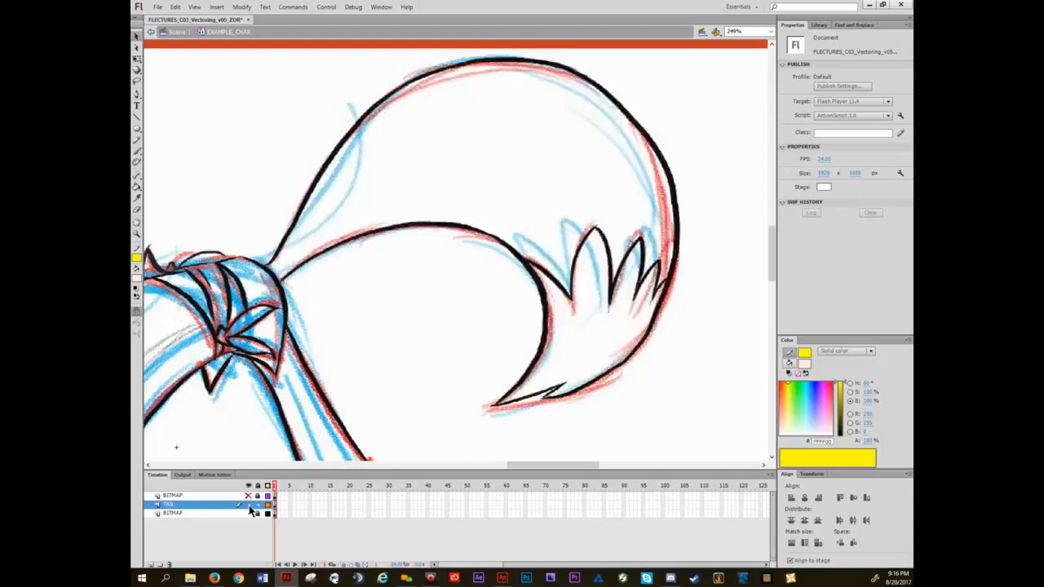
pyautogui.click(249, 506)
pyautogui.scroll(-2, 378, 384)
pyautogui.moveTo(396, 347); pyautogui.dragTo(523, 263)
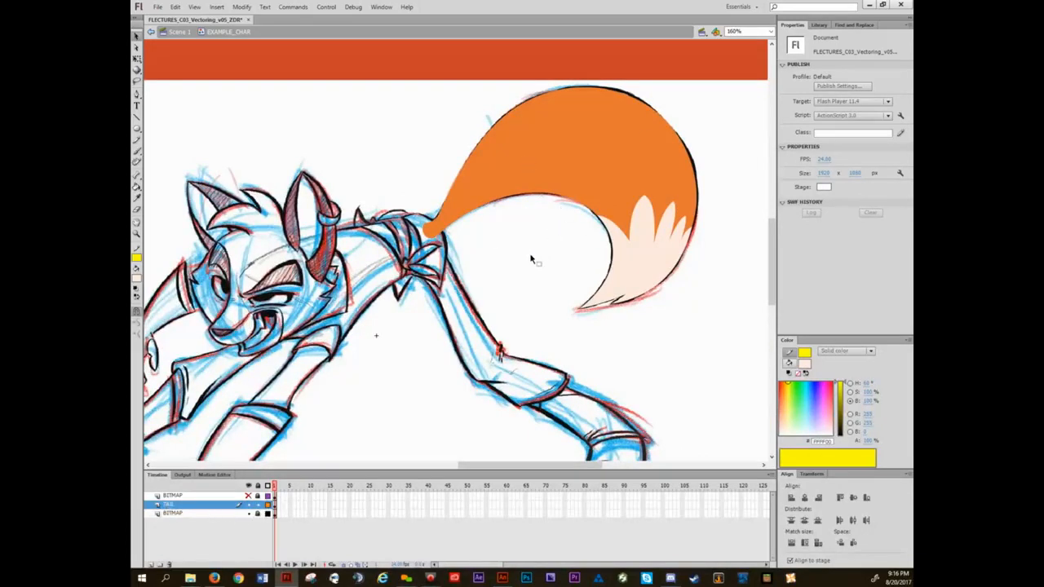
pyautogui.moveTo(507, 270); pyautogui.dragTo(531, 236)
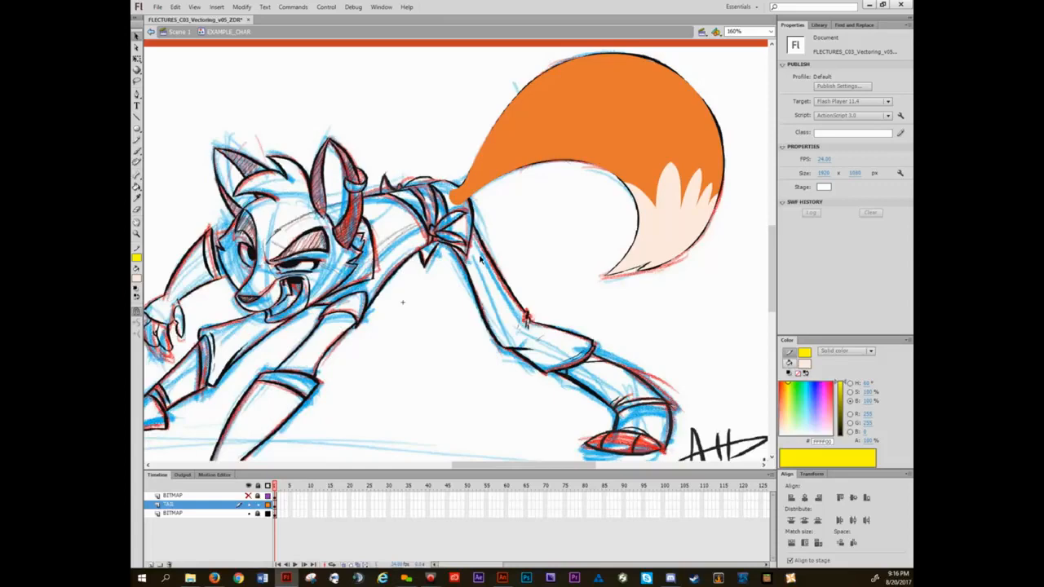
pyautogui.moveTo(527, 236)
pyautogui.mouseDown()
pyautogui.moveTo(552, 187)
pyautogui.moveTo(525, 156)
pyautogui.moveTo(476, 235)
pyautogui.moveTo(472, 217)
pyautogui.moveTo(440, 327)
pyautogui.mouseUp()
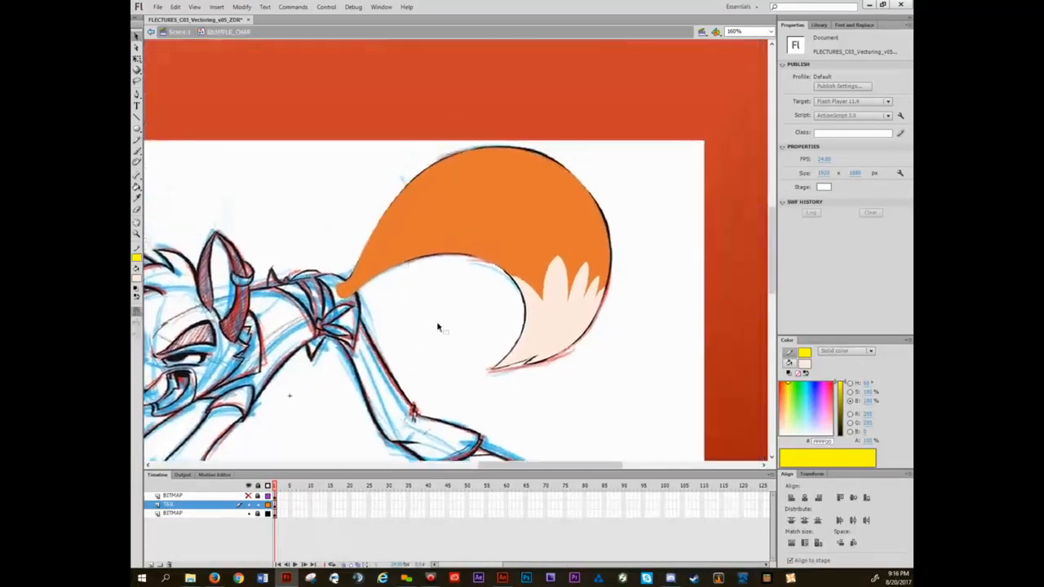
# - Outline the tail's orange fill and cream tip with yellow hairline strokes using the Ink Bottle, and select the connected outline
pyautogui.scroll(2, 452, 332)
pyautogui.press('s')
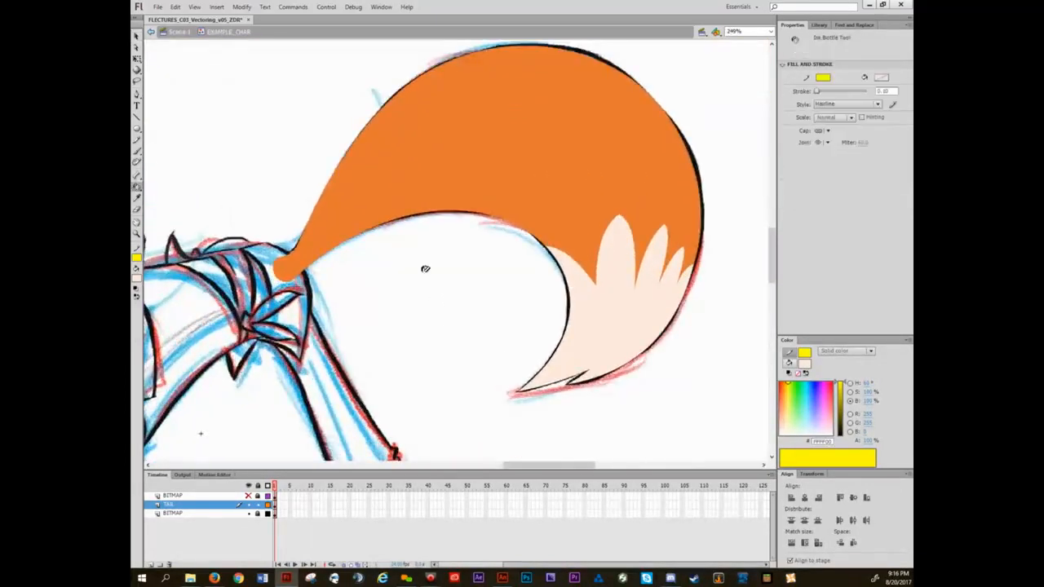
pyautogui.click(506, 151)
pyautogui.click(622, 335)
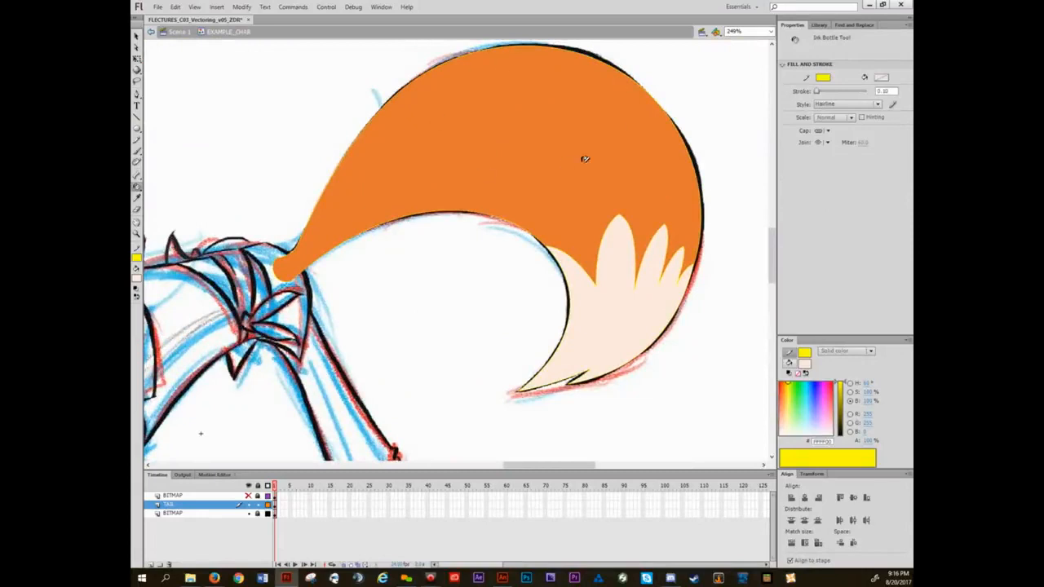
pyautogui.press('v')
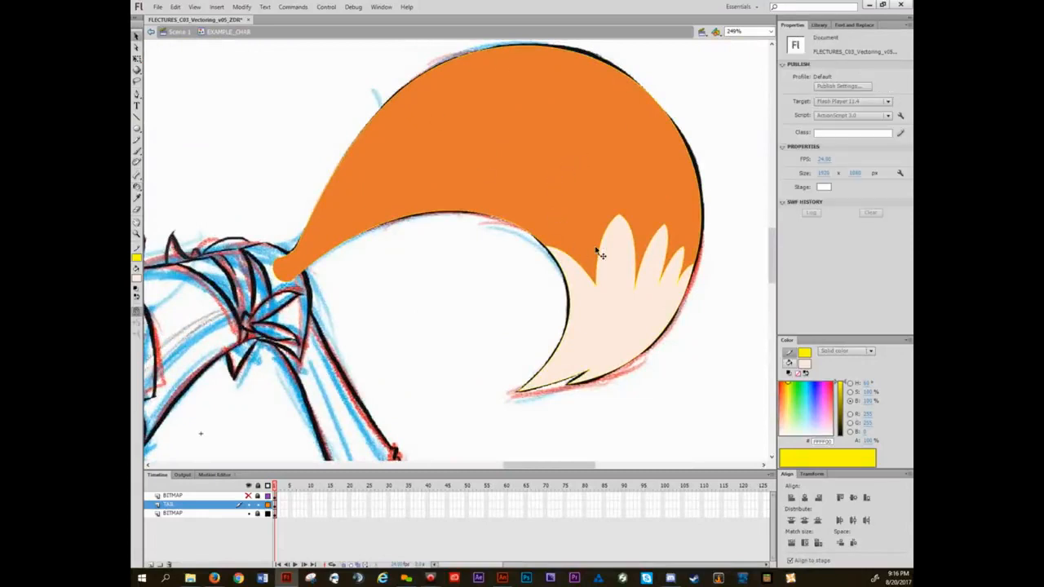
pyautogui.click(602, 256)
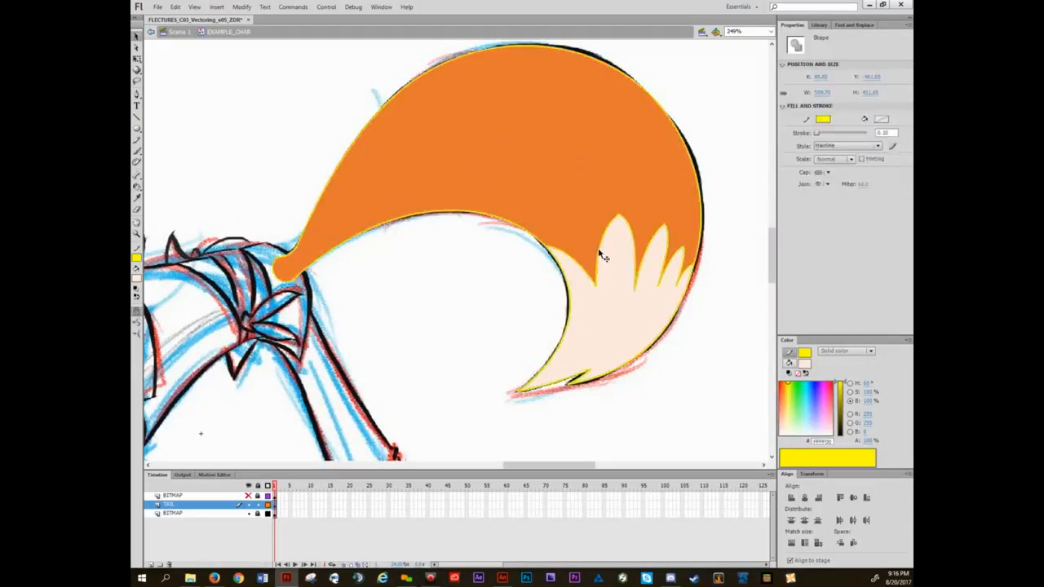
pyautogui.click(490, 287)
# - Reapply the yellow hairline around the tail's cream tip, and delete the whole connected outline
pyautogui.click(138, 187)
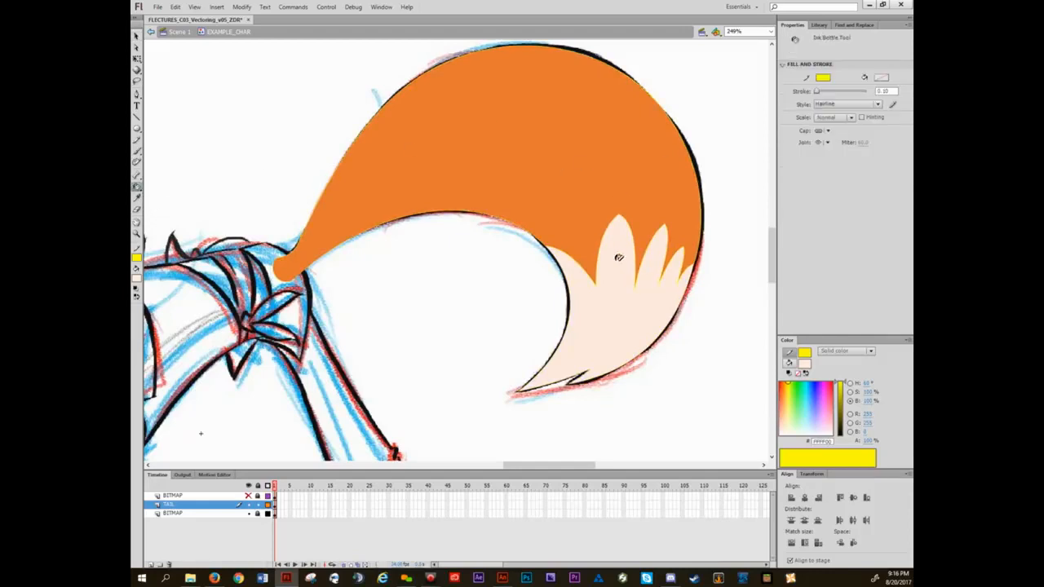
pyautogui.click(582, 368)
pyautogui.press('v')
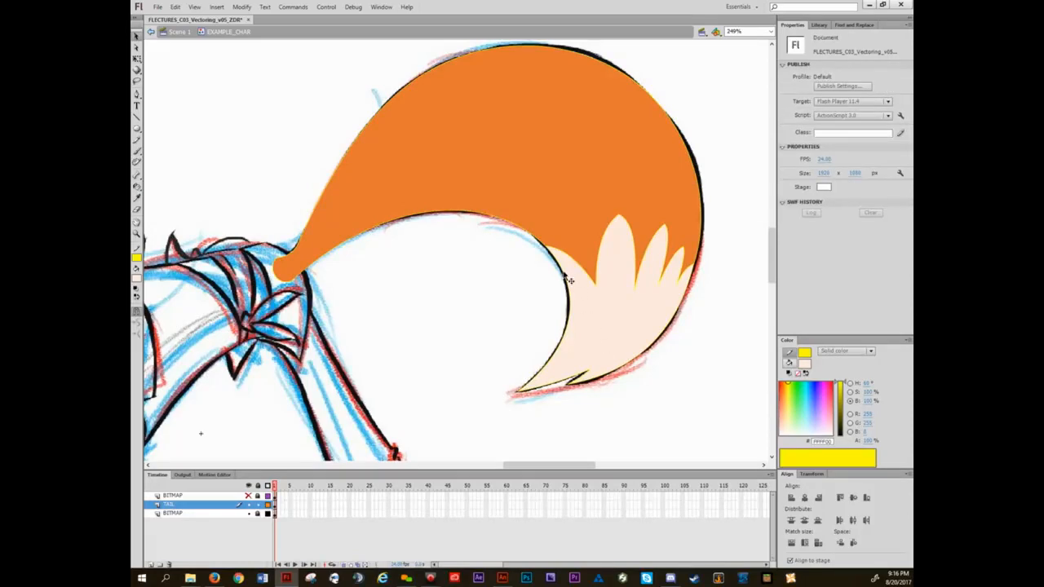
pyautogui.doubleClick(565, 278)
pyautogui.press('Delete')
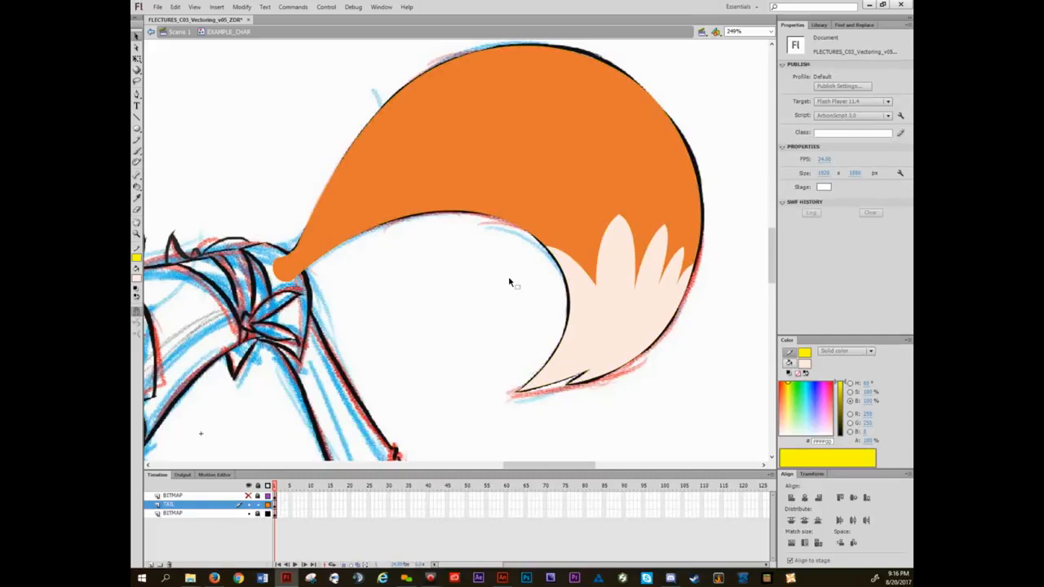
# - Outline only the tail's orange fill with a yellow hairline using the Ink Bottle, and delete that outline
pyautogui.press('s')
pyautogui.click(505, 169)
pyautogui.press('v')
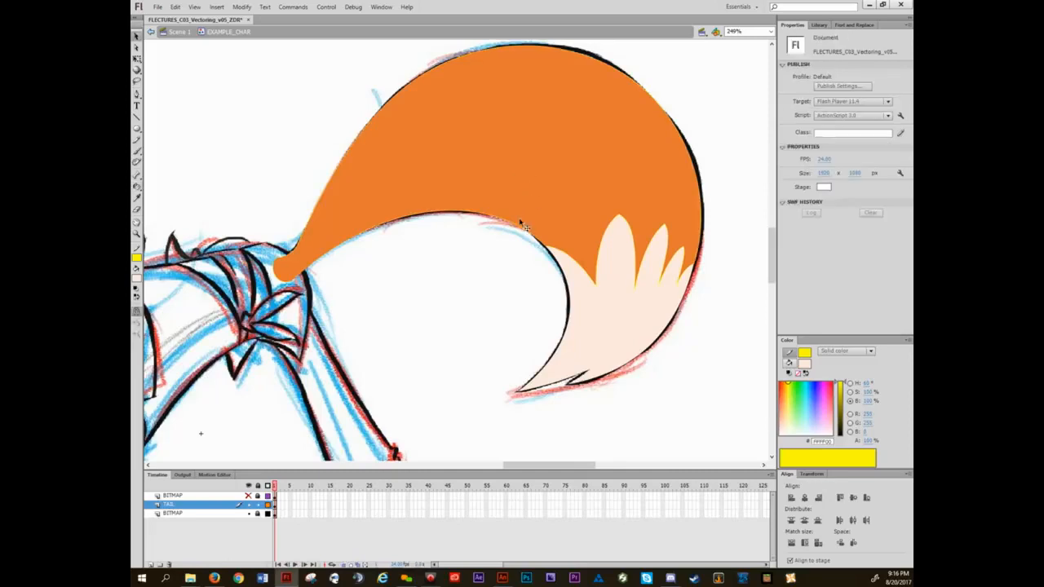
pyautogui.doubleClick(526, 235)
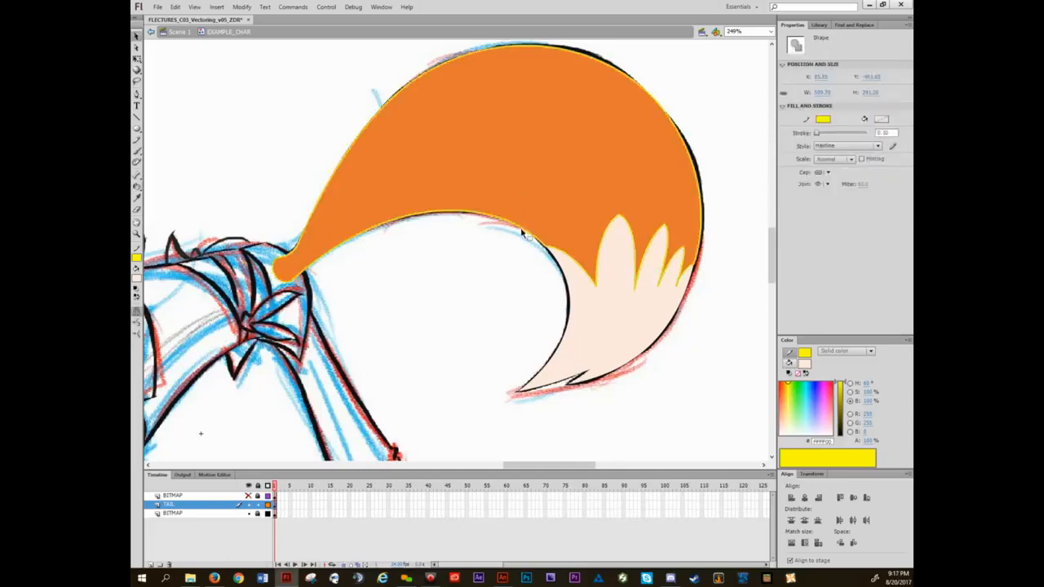
pyautogui.click(526, 236)
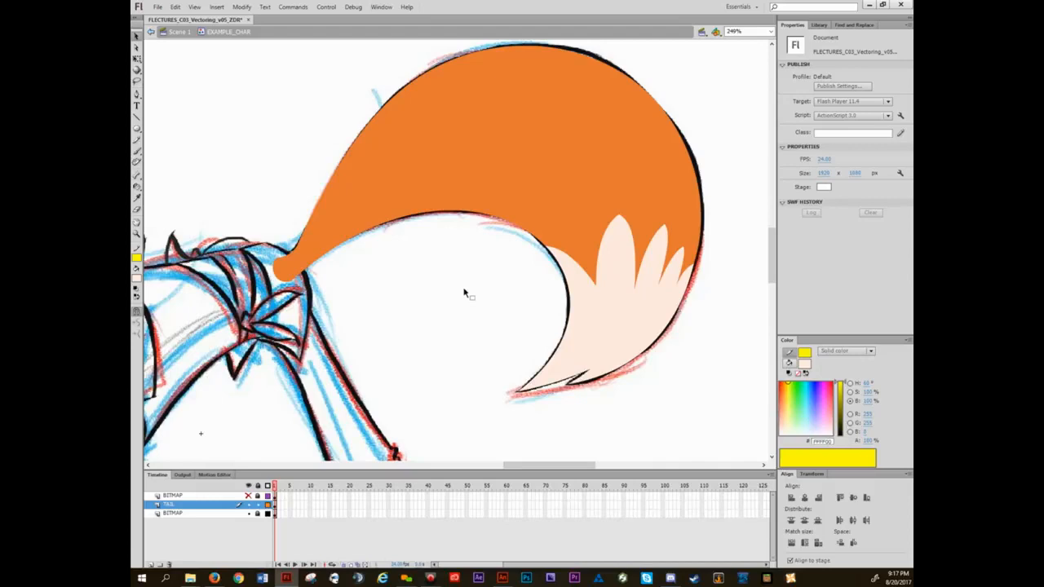
# - Add yellow hairline outlines to both the orange and cream parts of the tail again
pyautogui.moveTo(436, 310)
pyautogui.mouseDown()
pyautogui.moveTo(465, 268)
pyautogui.moveTo(511, 271)
pyautogui.moveTo(481, 295)
pyautogui.moveTo(415, 140)
pyautogui.moveTo(437, 313)
pyautogui.mouseUp()
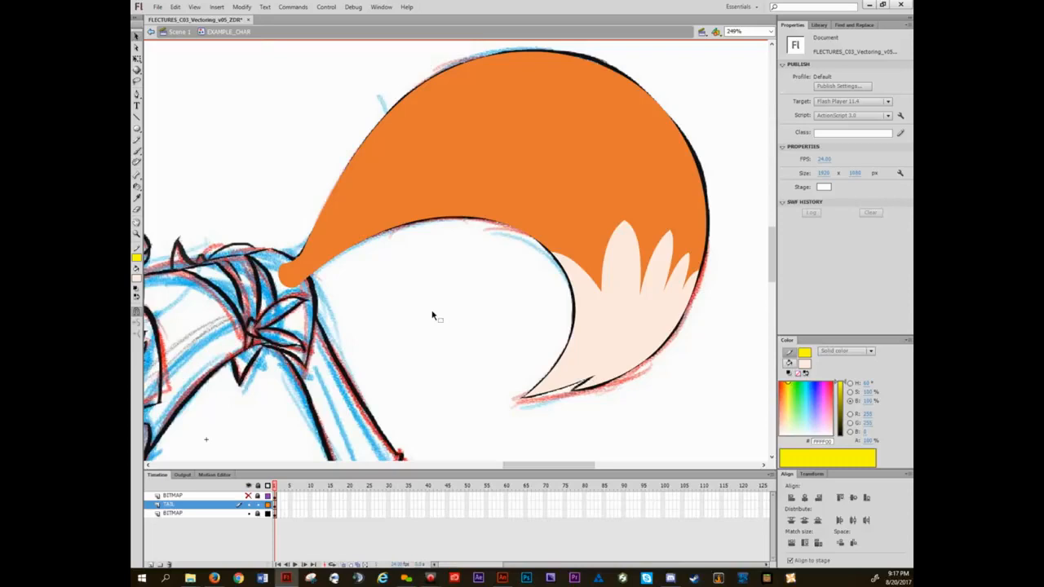
pyautogui.scroll(-2, 432, 315)
pyautogui.moveTo(454, 311); pyautogui.dragTo(436, 307)
pyautogui.press('s')
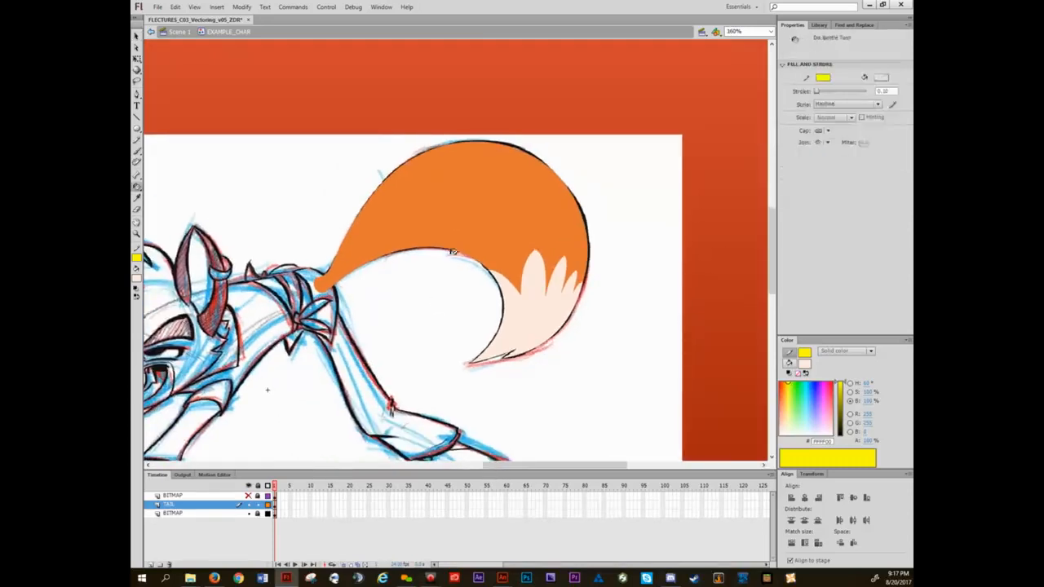
pyautogui.click(471, 225)
pyautogui.click(506, 281)
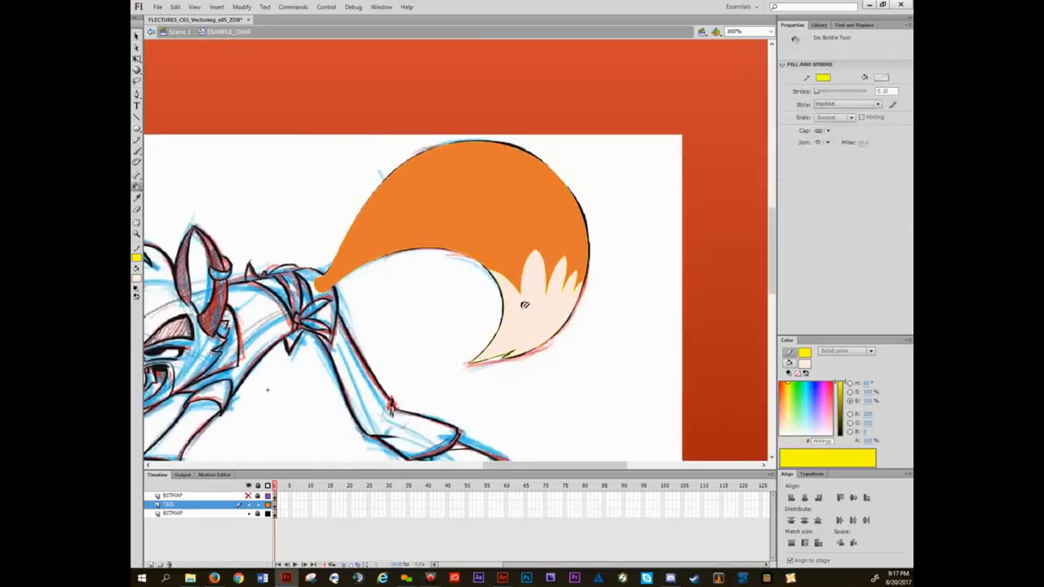
# - Hide the lower BITMAP layer and set the stroke colour of everything on the TAIL layer to None
pyautogui.click(248, 513)
pyautogui.press('v')
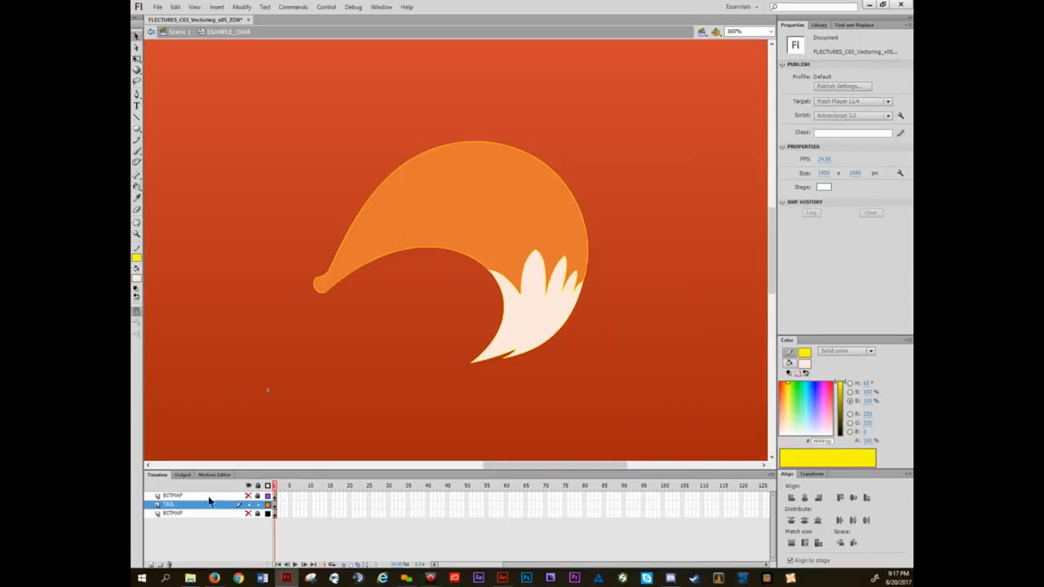
pyautogui.click(182, 509)
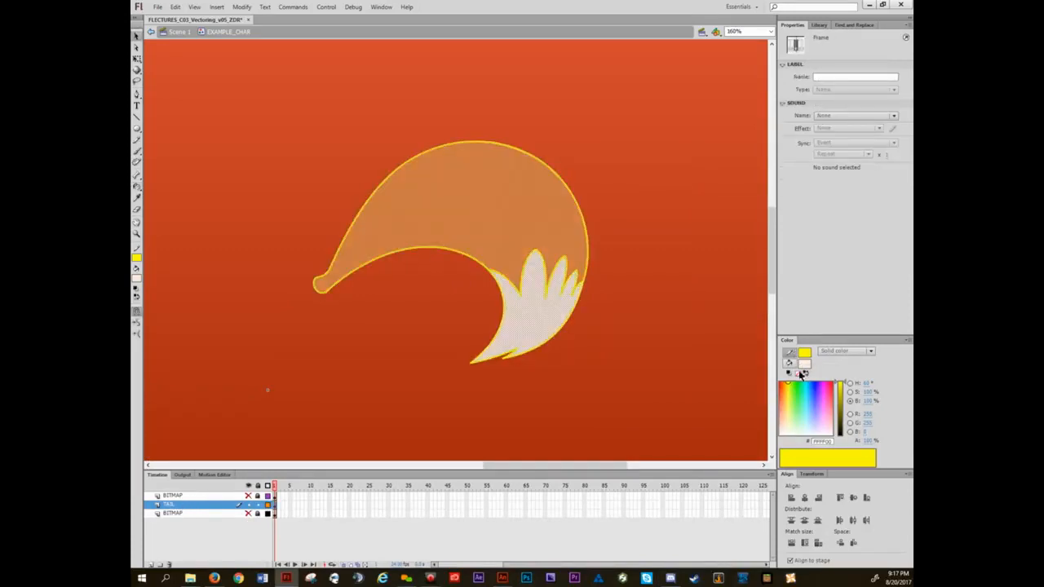
pyautogui.click(798, 373)
pyautogui.click(635, 310)
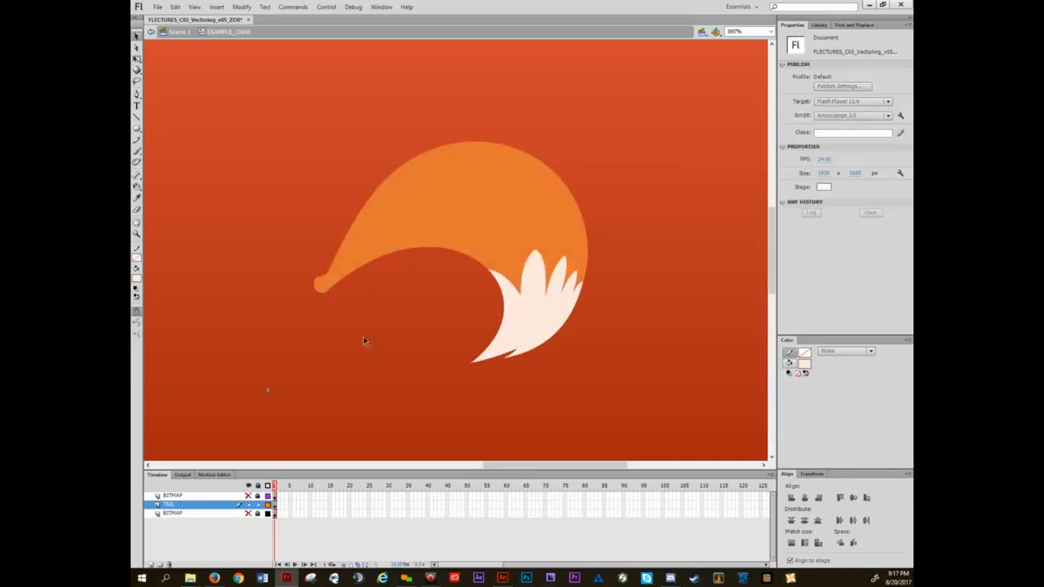
# - Show the lower BITMAP sketch again and create a layer named LEG_NEAR directly above TAIL
pyautogui.click(248, 513)
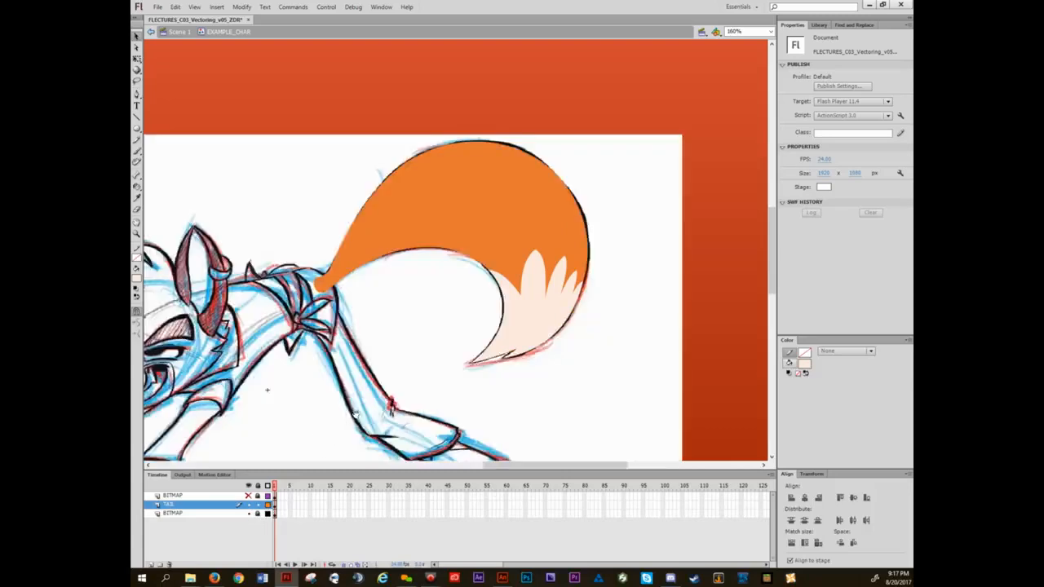
pyautogui.moveTo(359, 414)
pyautogui.mouseDown()
pyautogui.moveTo(445, 267)
pyautogui.moveTo(473, 279)
pyautogui.moveTo(526, 273)
pyautogui.mouseUp()
pyautogui.scroll(-1, 491, 315)
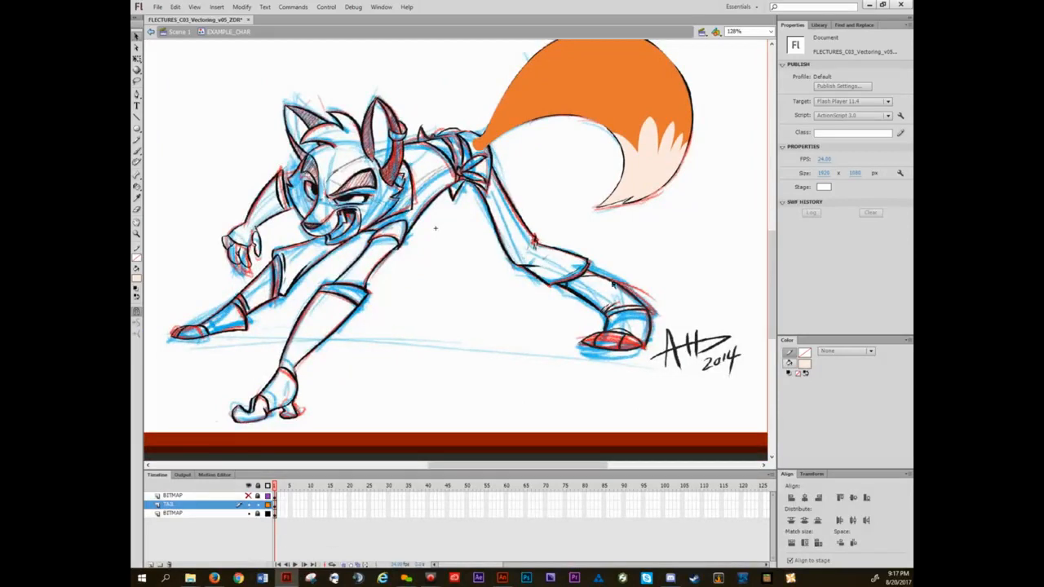
pyautogui.click(152, 565)
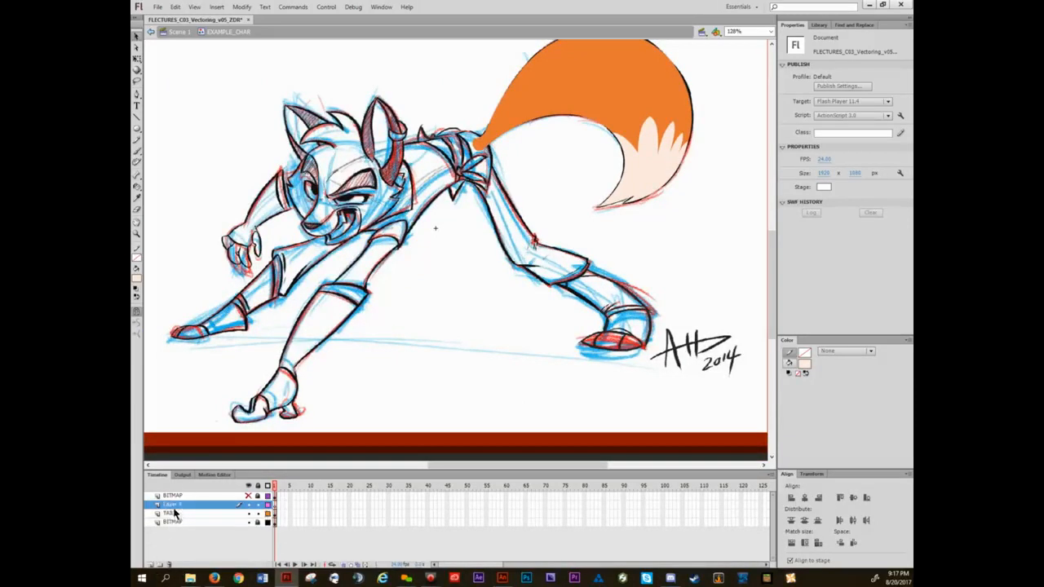
pyautogui.doubleClick(173, 505)
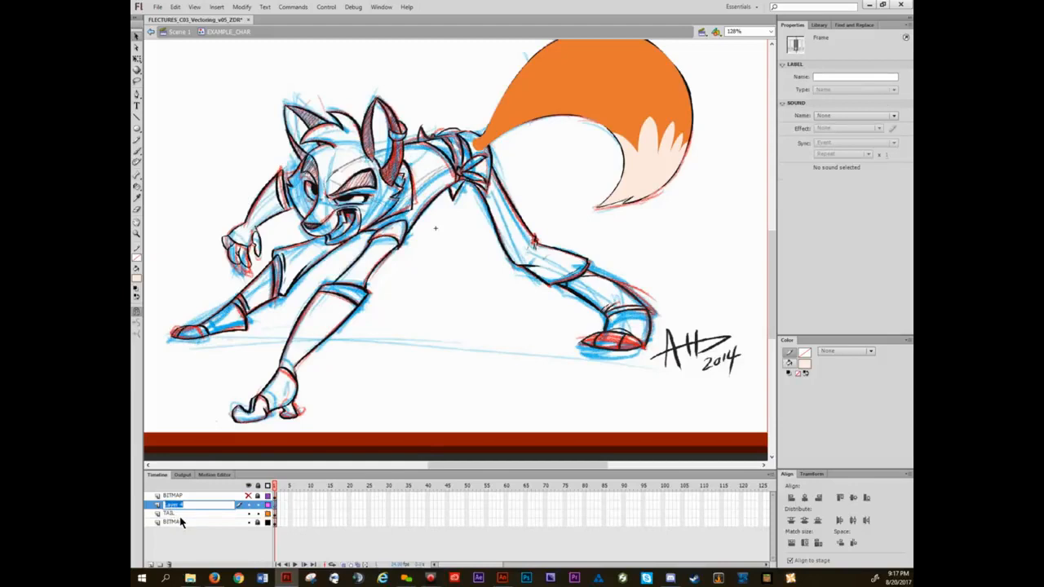
pyautogui.write('LEG_NEAR')
pyautogui.press('Return')
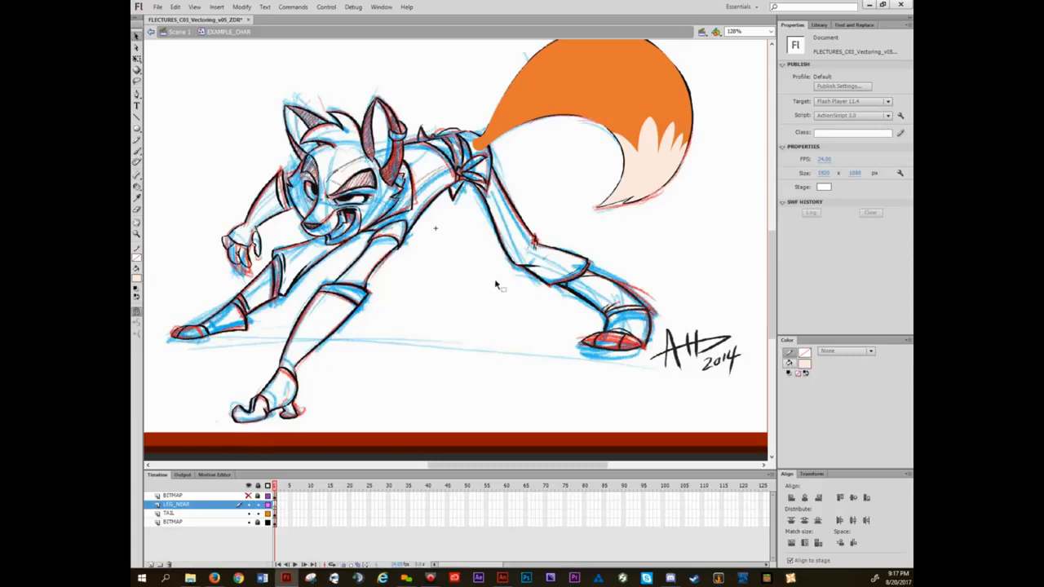
# - Lock the TAIL layer and draw a straight yellow hairline across the near foot from its toe tip to its heel
pyautogui.click(258, 513)
pyautogui.keyDown('ctrl'); pyautogui.click(539, 313); pyautogui.keyUp('ctrl')
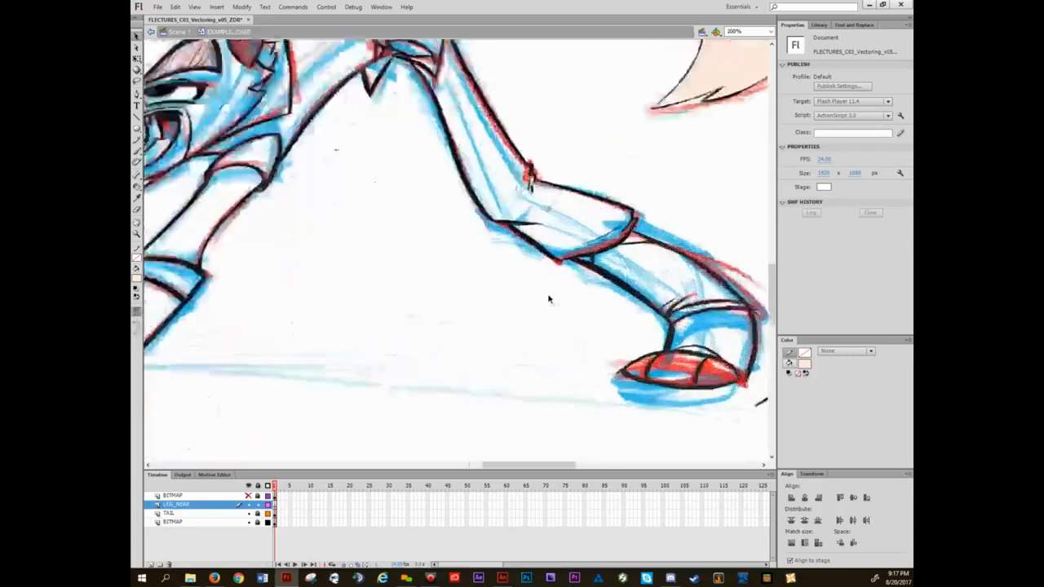
pyautogui.moveTo(550, 297)
pyautogui.mouseDown()
pyautogui.moveTo(415, 353)
pyautogui.moveTo(414, 373)
pyautogui.mouseUp()
pyautogui.press('n')
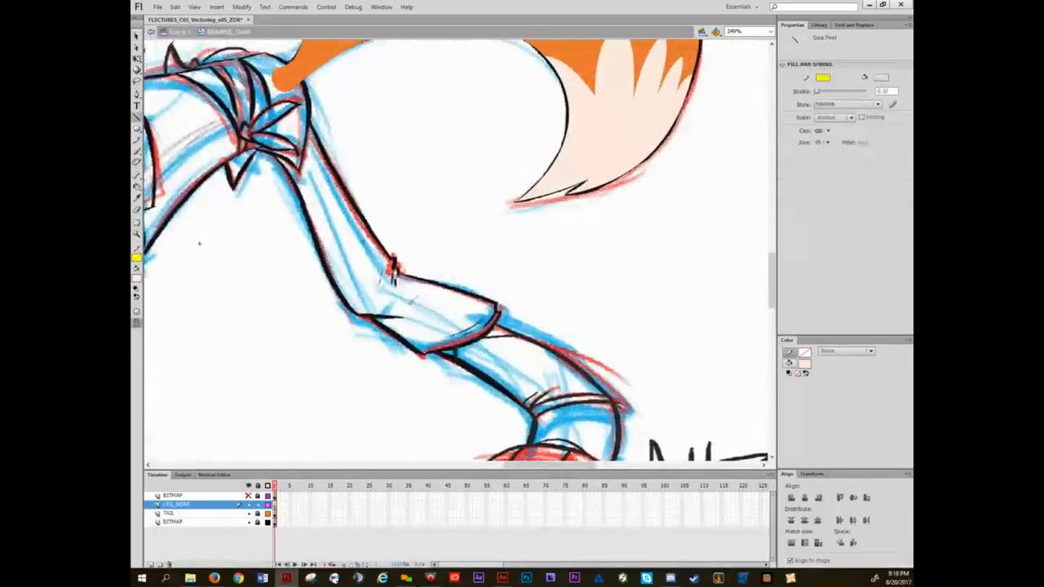
pyautogui.moveTo(395, 279)
pyautogui.mouseDown()
pyautogui.moveTo(395, 136)
pyautogui.moveTo(452, 270)
pyautogui.moveTo(368, 174)
pyautogui.mouseUp()
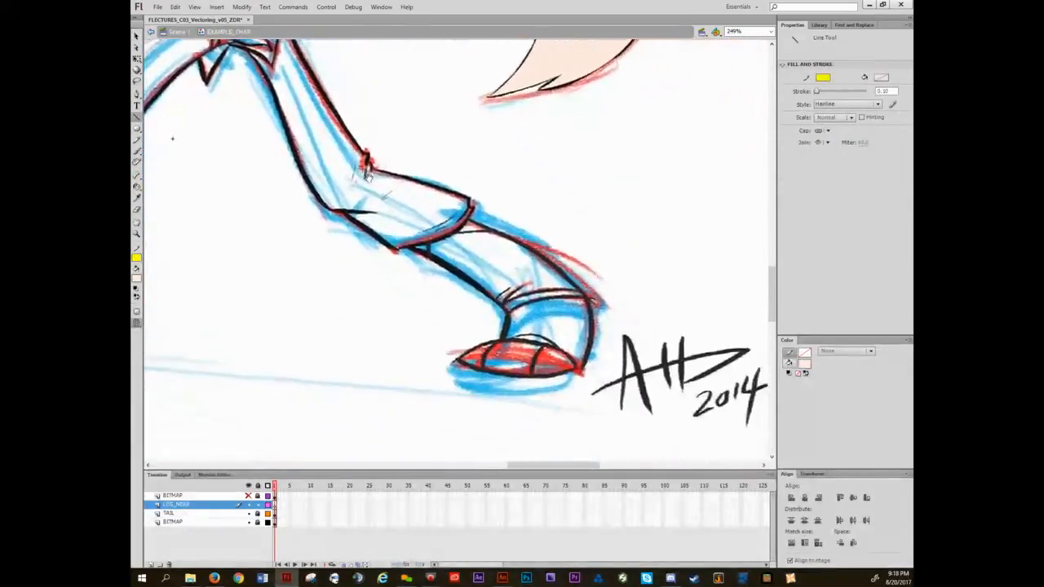
pyautogui.moveTo(460, 367); pyautogui.dragTo(491, 418)
pyautogui.keyDown('ctrl'); pyautogui.click(523, 376); pyautogui.keyUp('ctrl')
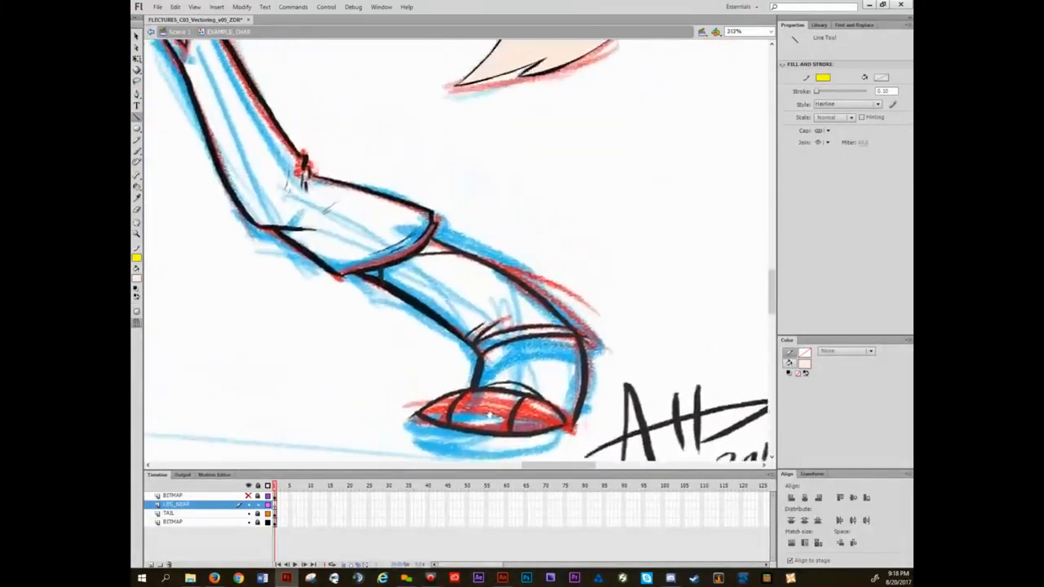
pyautogui.moveTo(214, 58); pyautogui.dragTo(302, 155)
pyautogui.moveTo(545, 459); pyautogui.dragTo(400, 259)
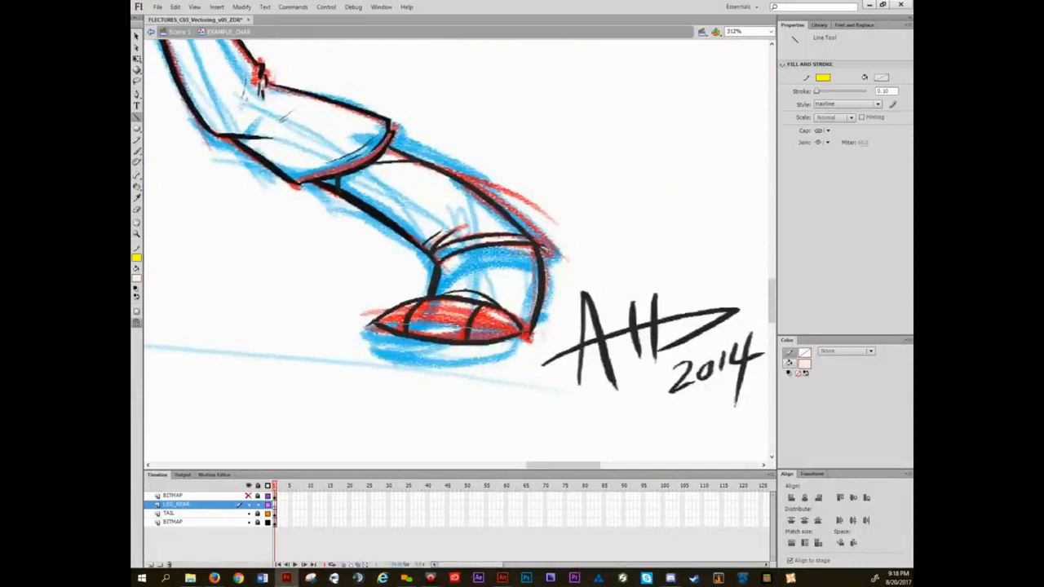
pyautogui.moveTo(522, 332); pyautogui.dragTo(526, 333)
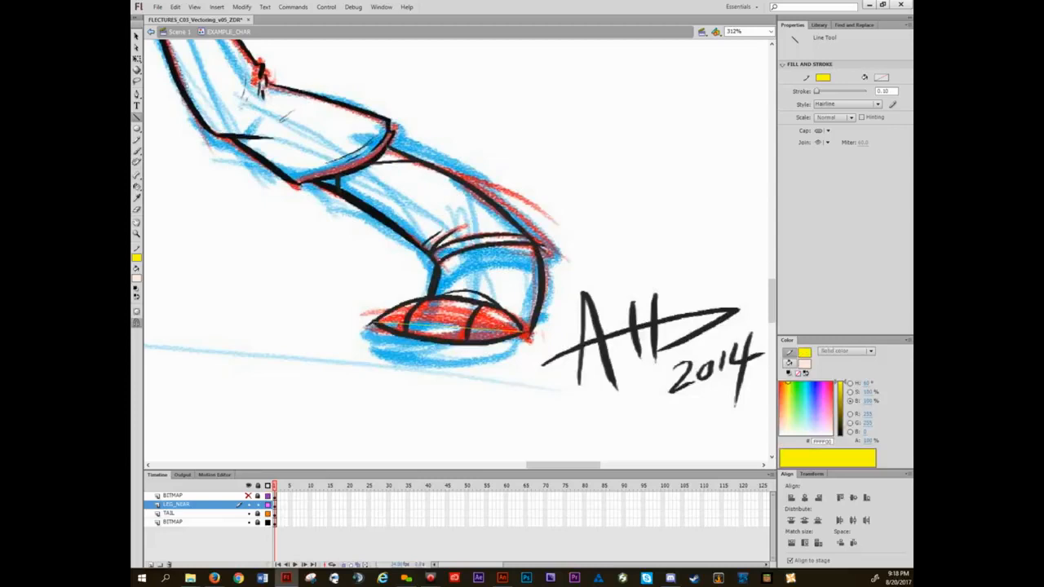
# - Hide the lower BITMAP layer, show the upper one, and curve the foot's hairline to follow the sketched bottom edge
pyautogui.click(249, 522)
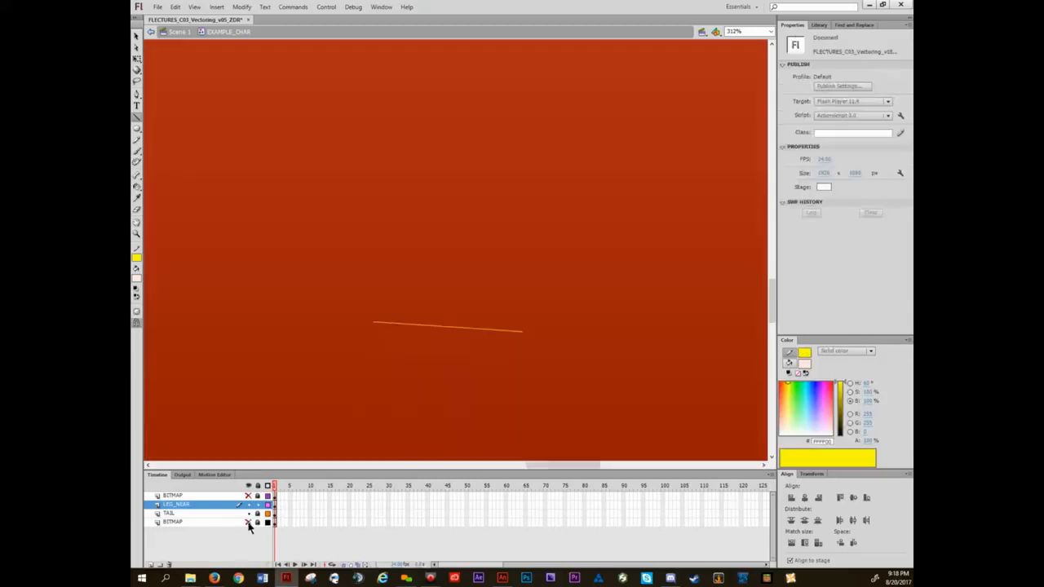
pyautogui.click(248, 495)
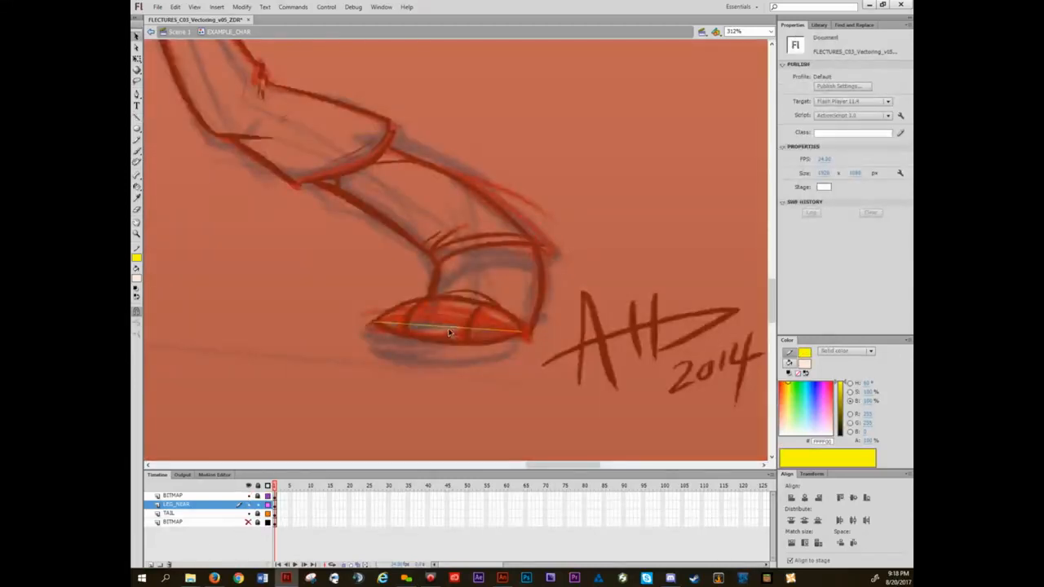
pyautogui.moveTo(451, 331); pyautogui.dragTo(451, 341)
pyautogui.moveTo(546, 365); pyautogui.dragTo(547, 367)
pyautogui.scroll(2, 477, 348)
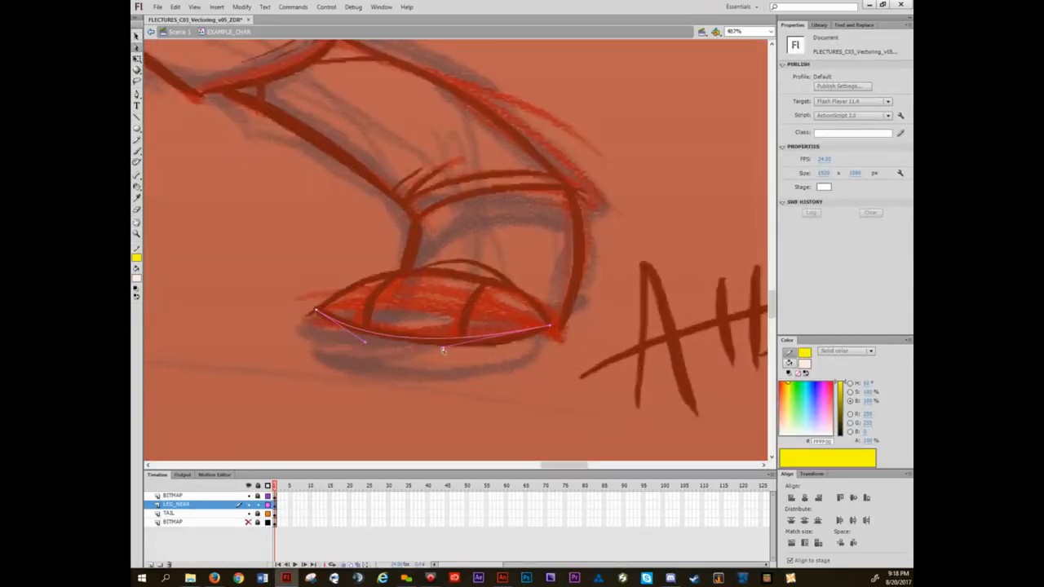
pyautogui.moveTo(444, 349); pyautogui.dragTo(475, 362)
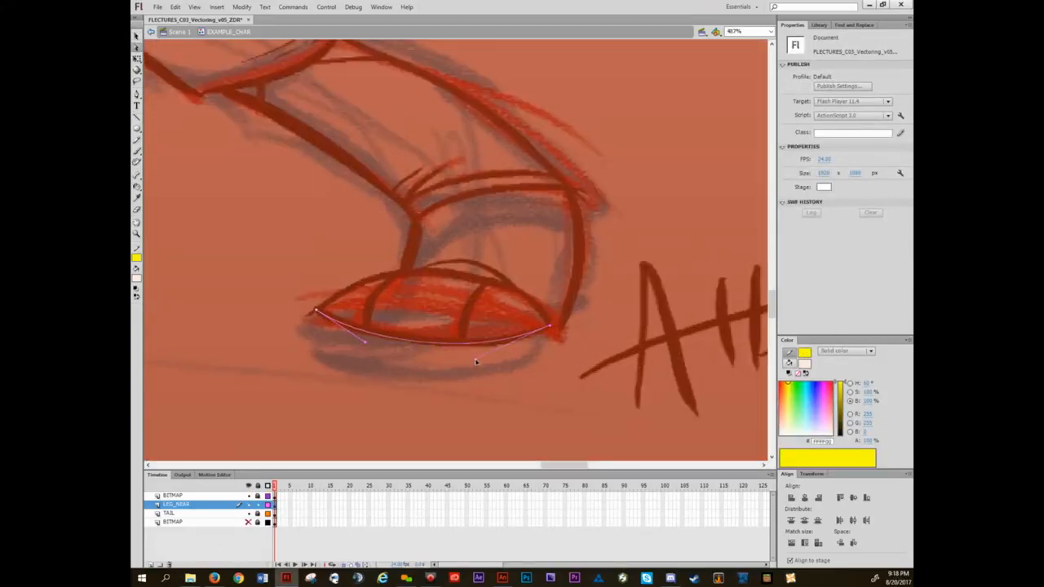
# - Close the foot outline with yellow hairlines along its upper edge and curve them to match the sketch
pyautogui.press('n')
pyautogui.moveTo(316, 310)
pyautogui.mouseDown()
pyautogui.moveTo(398, 274)
pyautogui.moveTo(457, 270)
pyautogui.moveTo(549, 325)
pyautogui.moveTo(522, 297)
pyautogui.mouseUp()
pyautogui.press('v')
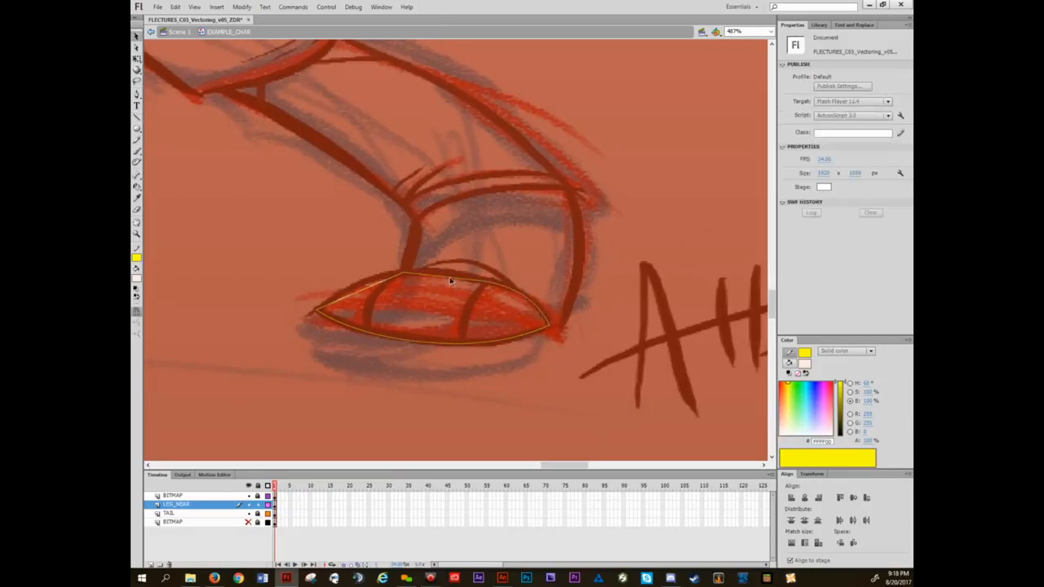
pyautogui.moveTo(451, 278); pyautogui.dragTo(451, 276)
pyautogui.moveTo(365, 287); pyautogui.dragTo(365, 331)
# - Draw two pairs of hairlines across the foot for the toe dividers and bend them along the sketched strokes
pyautogui.press('n')
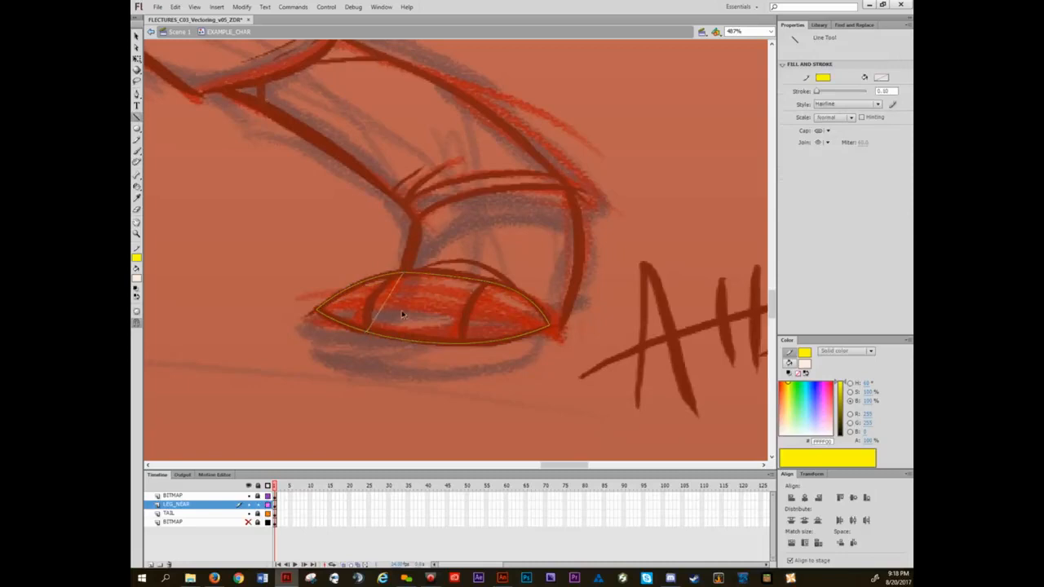
pyautogui.hotkey('ctrl', 'z')
pyautogui.scroll(1, 399, 313)
pyautogui.moveTo(398, 316); pyautogui.dragTo(442, 338)
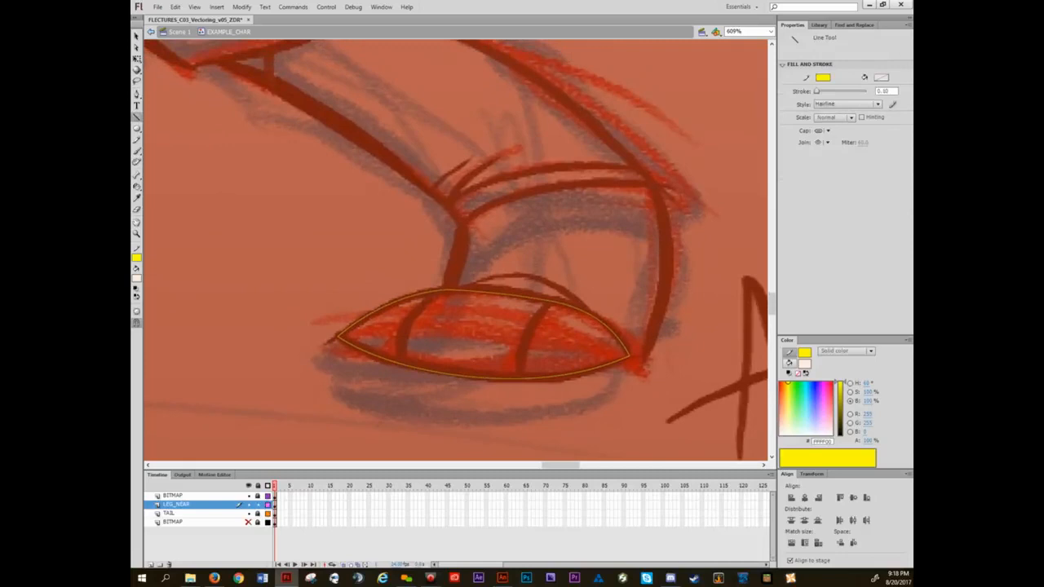
pyautogui.moveTo(441, 290); pyautogui.dragTo(397, 362)
pyautogui.moveTo(443, 291); pyautogui.dragTo(452, 292)
pyautogui.moveTo(547, 302)
pyautogui.mouseDown()
pyautogui.moveTo(523, 365)
pyautogui.moveTo(554, 304)
pyautogui.mouseUp()
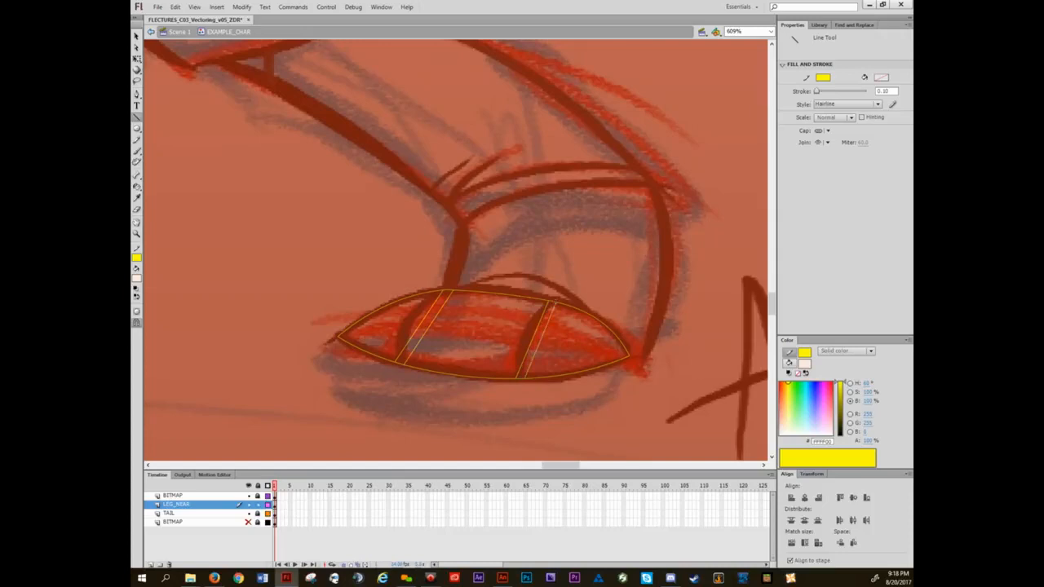
pyautogui.press('v')
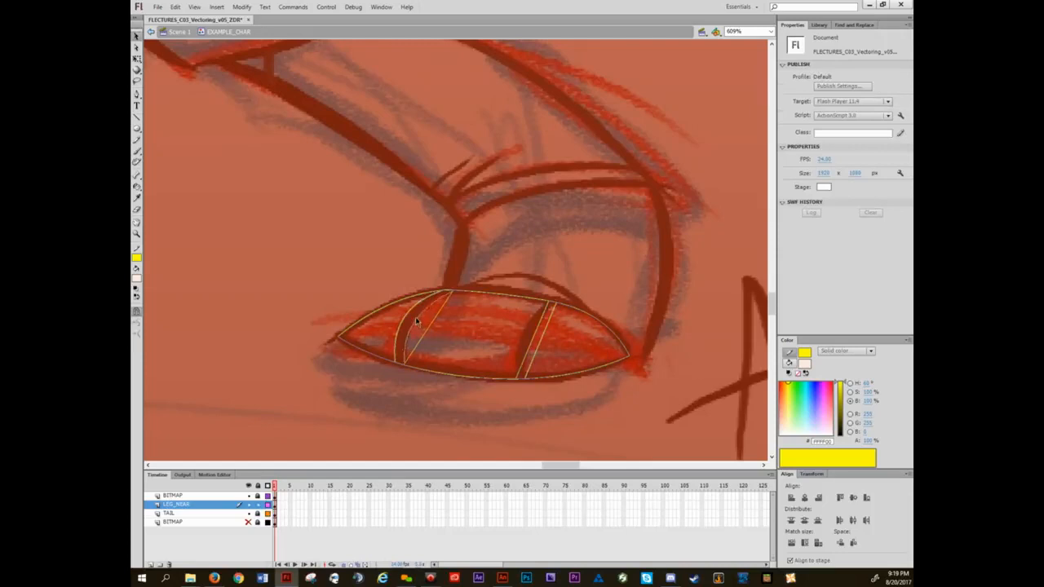
pyautogui.moveTo(416, 321); pyautogui.dragTo(406, 324)
pyautogui.moveTo(532, 331)
pyautogui.mouseDown()
pyautogui.moveTo(543, 338)
pyautogui.moveTo(526, 326)
pyautogui.mouseUp()
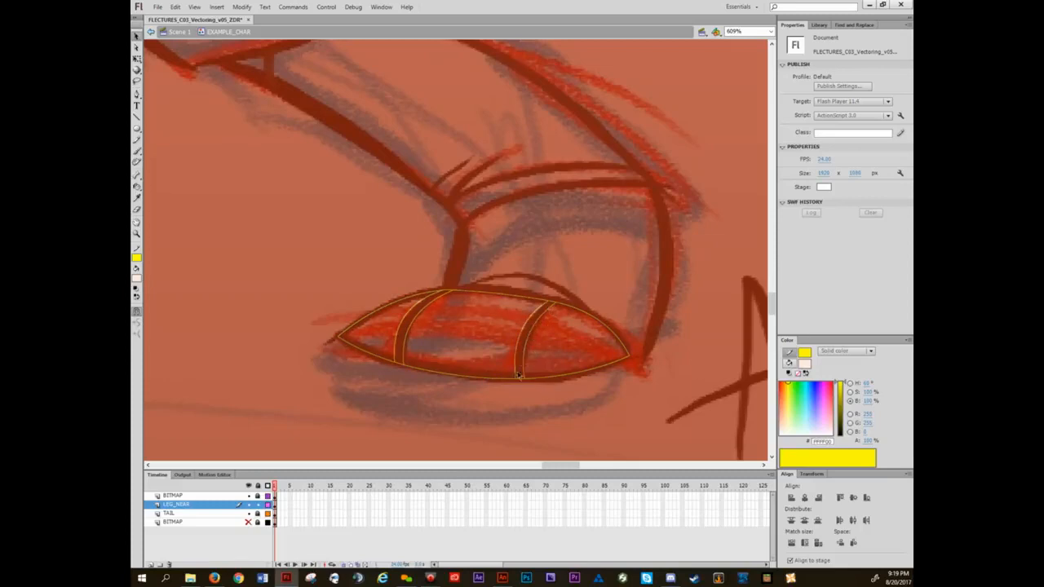
# - Trace the low arch above the foot's upper edge with joined hairlines curved to the sketch
pyautogui.moveTo(510, 273); pyautogui.dragTo(442, 303)
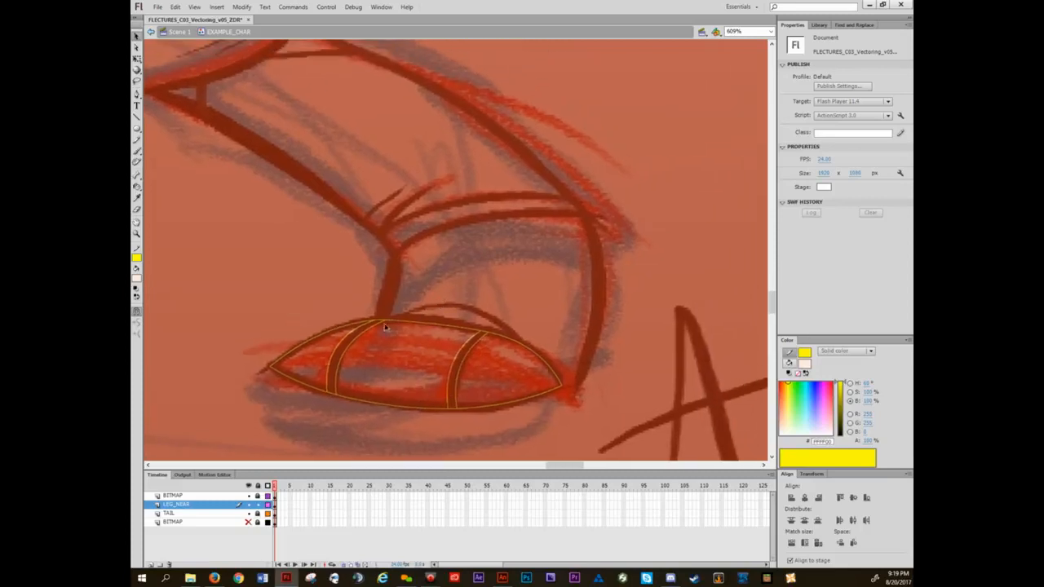
pyautogui.press('n')
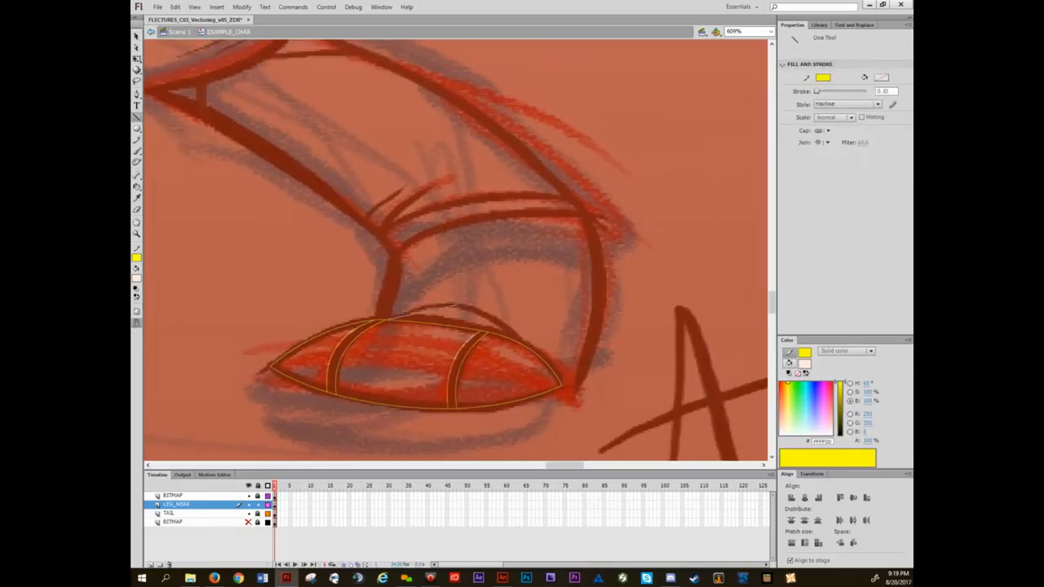
pyautogui.press('v')
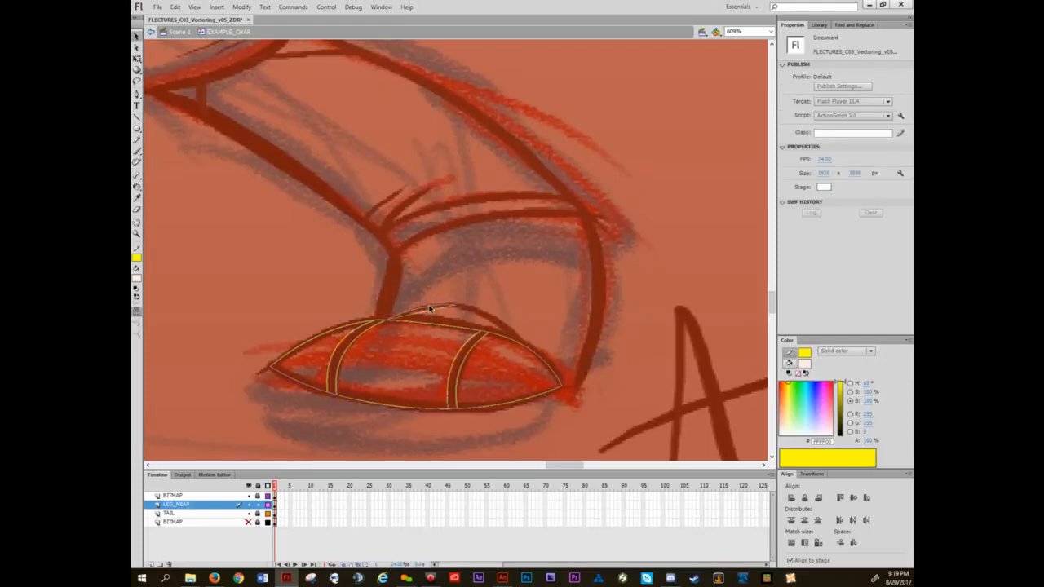
pyautogui.press('n')
pyautogui.moveTo(504, 327); pyautogui.dragTo(517, 298)
pyautogui.press('v')
pyautogui.moveTo(524, 345); pyautogui.dragTo(524, 343)
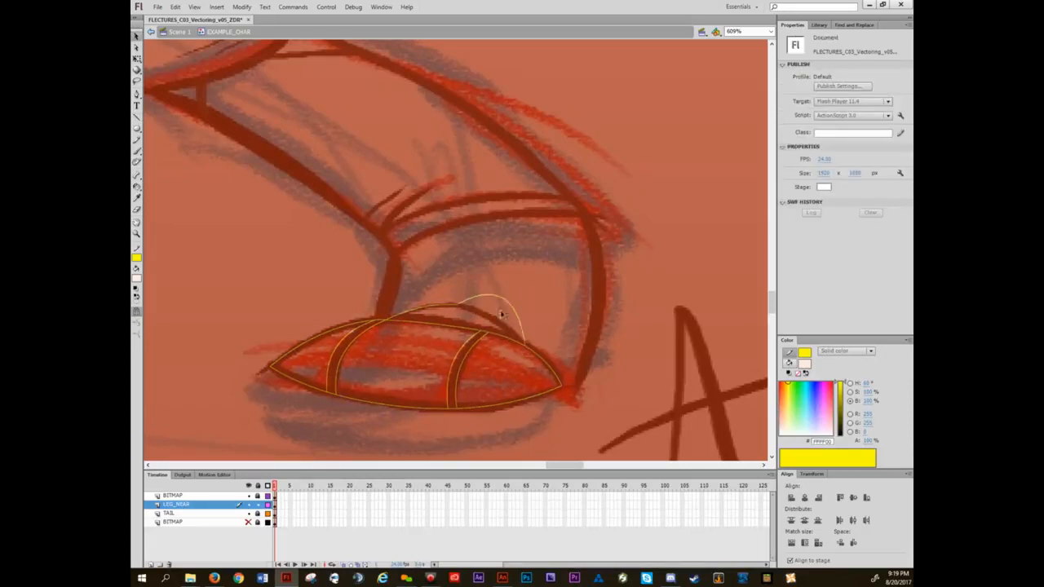
pyautogui.moveTo(503, 299); pyautogui.dragTo(494, 321)
pyautogui.moveTo(476, 268); pyautogui.dragTo(517, 306)
# - Draw the ankle's front edge, the straight underside of the lower leg, and the heel edge, curving both ankle lines
pyautogui.press('n')
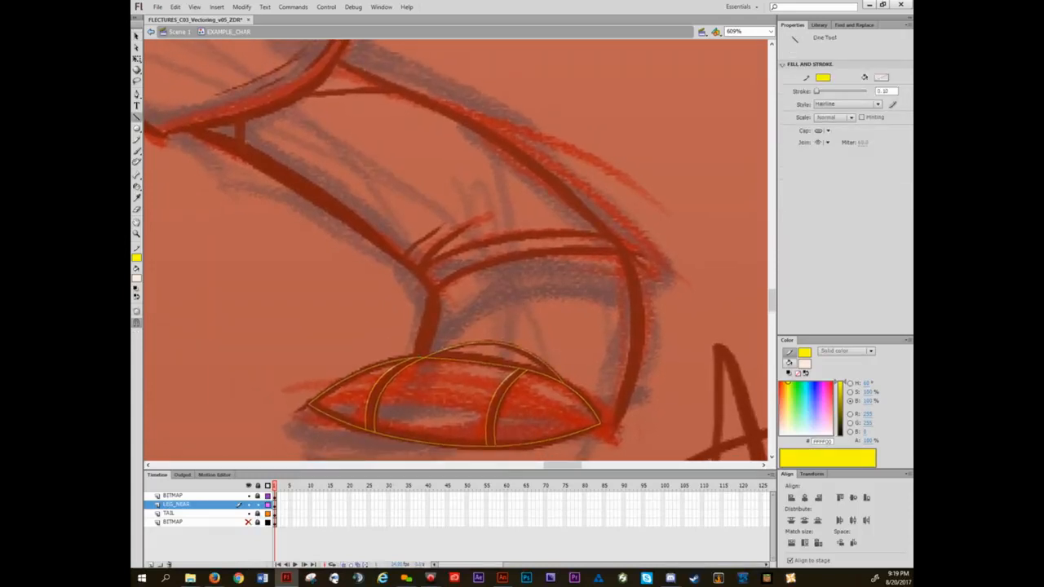
pyautogui.moveTo(420, 356)
pyautogui.mouseDown()
pyautogui.moveTo(425, 317)
pyautogui.moveTo(408, 260)
pyautogui.moveTo(189, 131)
pyautogui.moveTo(204, 133)
pyautogui.mouseUp()
pyautogui.press('v')
pyautogui.moveTo(428, 319); pyautogui.dragTo(437, 322)
pyautogui.press('n')
pyautogui.moveTo(617, 421); pyautogui.dragTo(622, 249)
pyautogui.press('v')
pyautogui.moveTo(618, 306); pyautogui.dragTo(641, 330)
# - Draw the lower line of the ankle cuff between the leg's two edges and curve it upward along the sketch
pyautogui.moveTo(589, 271); pyautogui.dragTo(472, 344)
pyautogui.press('n')
pyautogui.press('v')
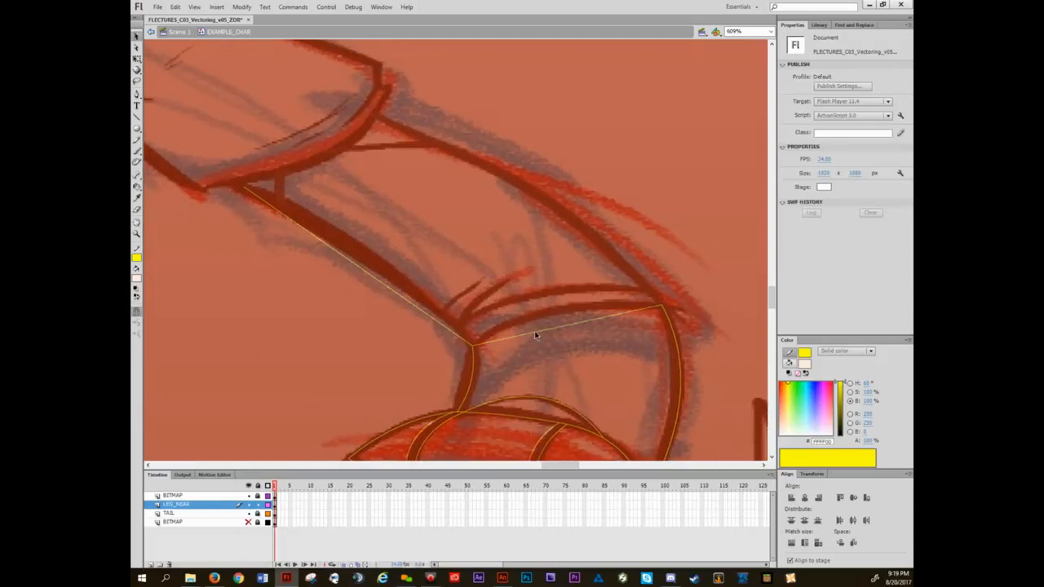
pyautogui.moveTo(536, 335); pyautogui.dragTo(506, 320)
# - Draw the lower leg's outer edge from the ankle cuff up to the knee section and curve it along the sketch
pyautogui.press('n')
pyautogui.moveTo(661, 304)
pyautogui.mouseDown()
pyautogui.moveTo(536, 196)
pyautogui.moveTo(375, 117)
pyautogui.mouseUp()
pyautogui.press('v')
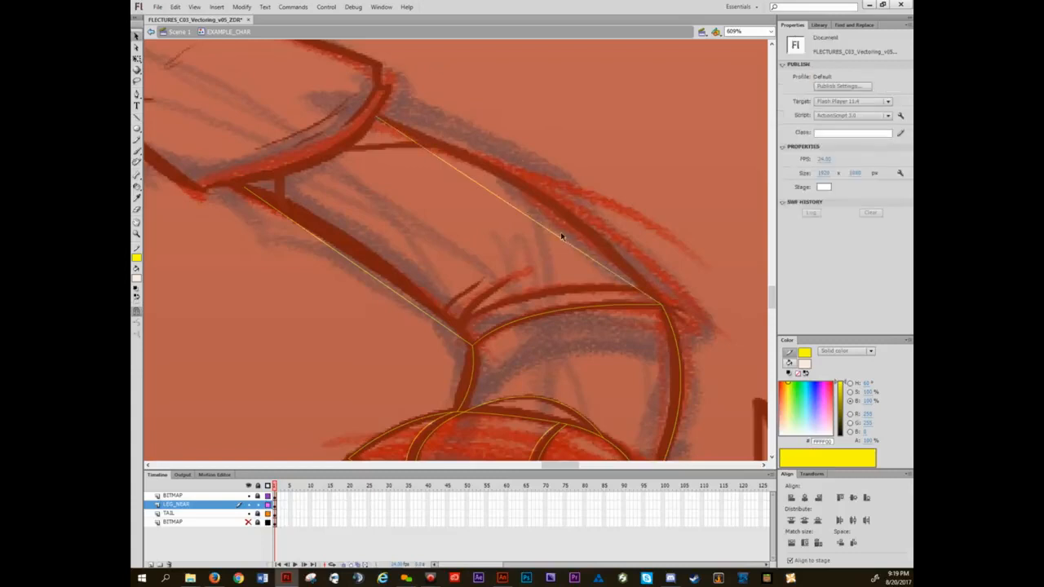
pyautogui.moveTo(561, 238)
pyautogui.mouseDown()
pyautogui.moveTo(590, 219)
pyautogui.moveTo(596, 230)
pyautogui.mouseUp()
# - Add the ankle cuff's upper line across the leg and bend it parallel to the lower one
pyautogui.press('n')
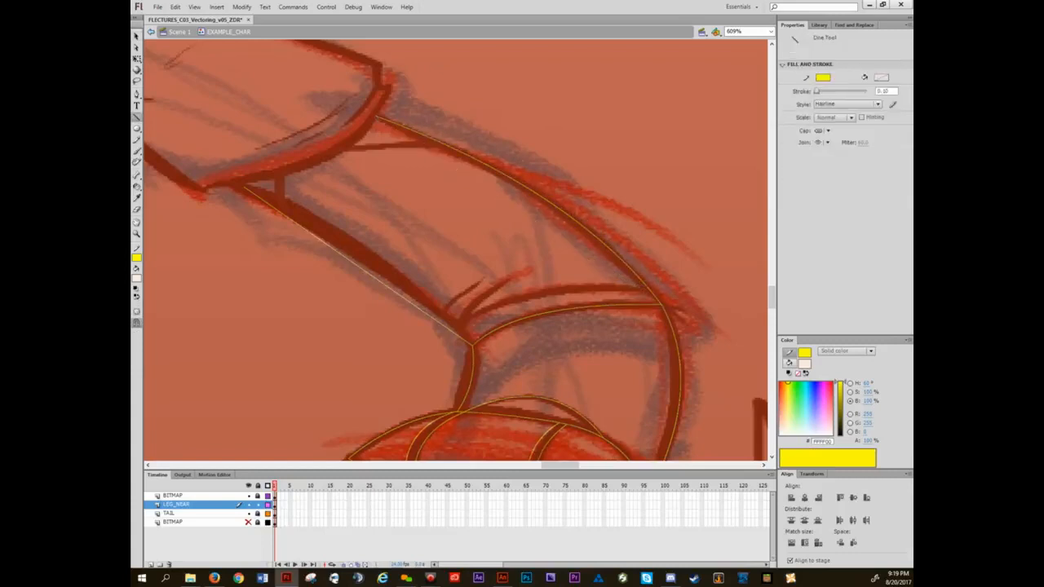
pyautogui.moveTo(645, 286)
pyautogui.mouseDown()
pyautogui.moveTo(477, 313)
pyautogui.moveTo(454, 330)
pyautogui.mouseUp()
pyautogui.press('v')
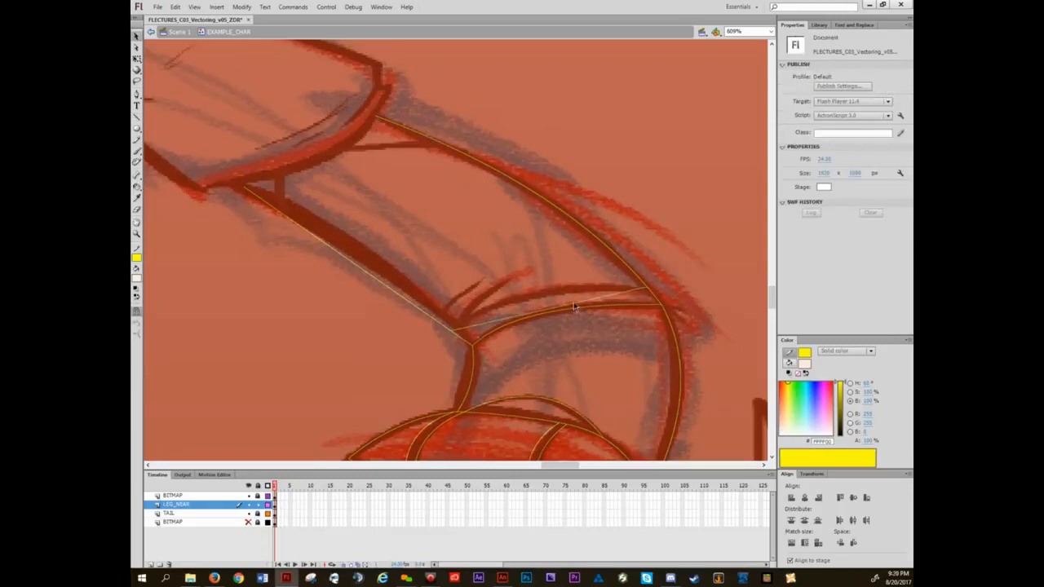
pyautogui.moveTo(575, 307)
pyautogui.mouseDown()
pyautogui.moveTo(552, 292)
pyautogui.moveTo(575, 283)
pyautogui.mouseUp()
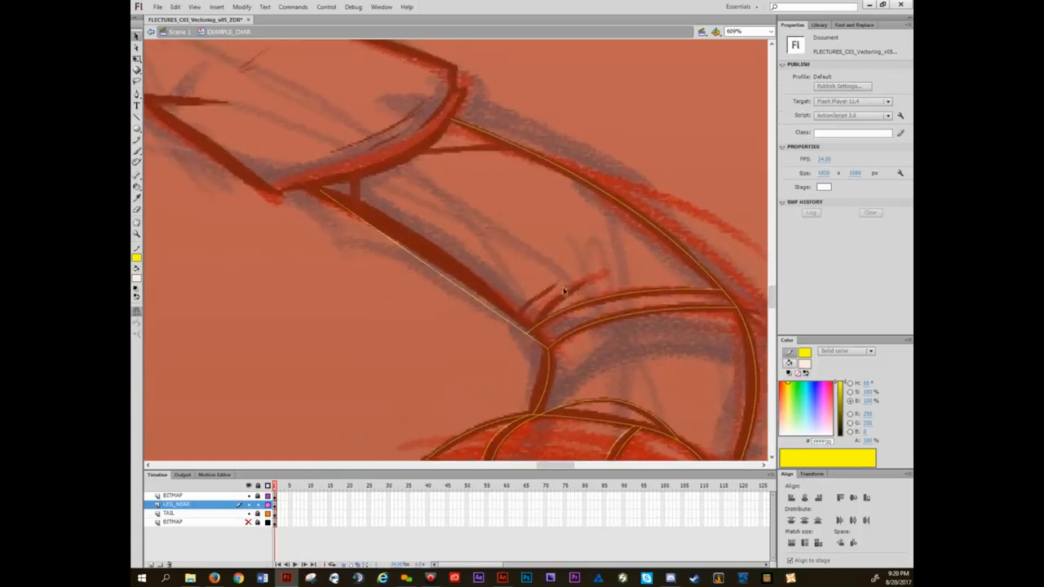
# - Draw curved crease lines above the ankle cuff and delete the piece overshooting the leg's lower edge
pyautogui.press('n')
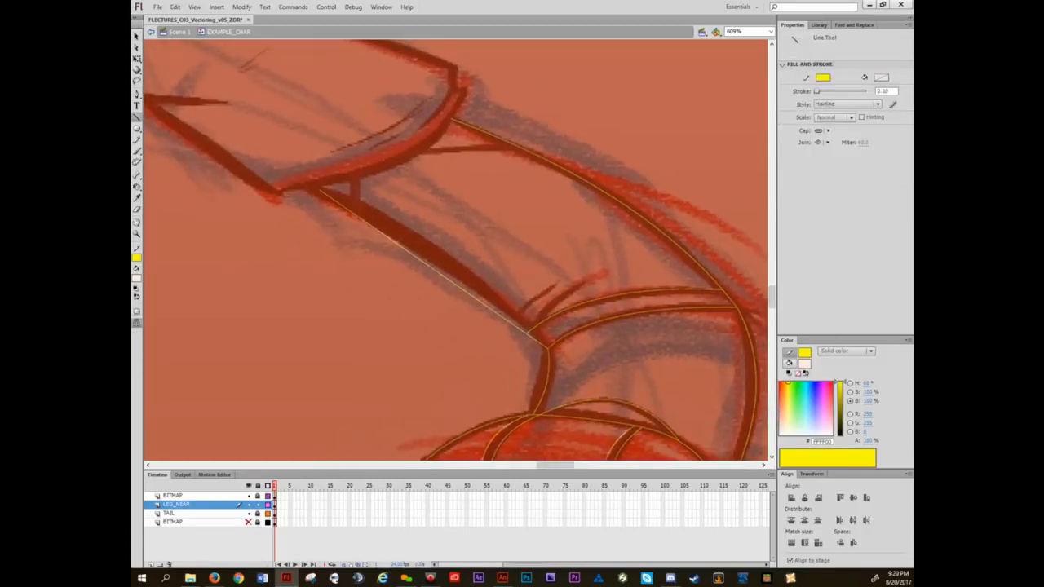
pyautogui.press('v')
pyautogui.moveTo(558, 257)
pyautogui.mouseDown()
pyautogui.moveTo(526, 275)
pyautogui.moveTo(585, 281)
pyautogui.mouseUp()
pyautogui.press('n')
pyautogui.press('v')
pyautogui.moveTo(557, 305)
pyautogui.mouseDown()
pyautogui.moveTo(543, 325)
pyautogui.moveTo(563, 302)
pyautogui.moveTo(537, 296)
pyautogui.moveTo(555, 301)
pyautogui.mouseUp()
pyautogui.press('n')
pyautogui.moveTo(514, 321); pyautogui.dragTo(495, 331)
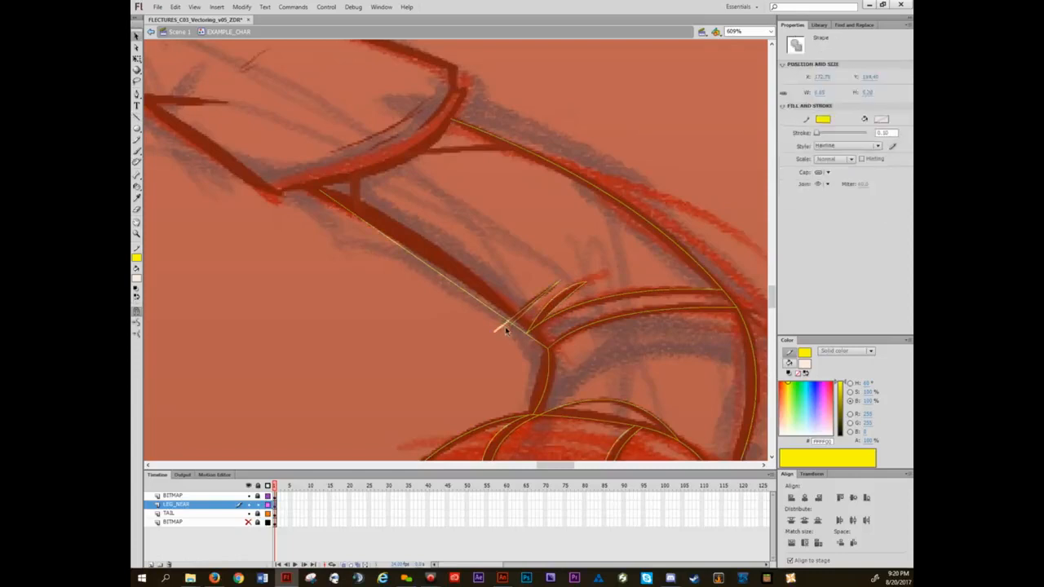
pyautogui.press('Delete')
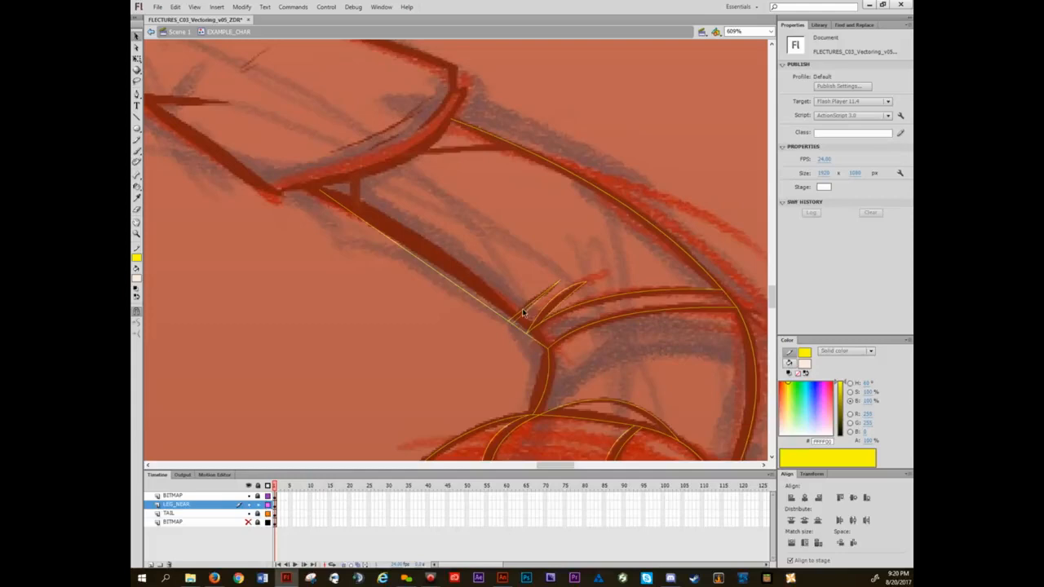
pyautogui.moveTo(523, 310); pyautogui.dragTo(529, 309)
# - Trace the knee section's lower rim with two joined lines bent along the sketch, and delete the tiny stray piece at the shin line
pyautogui.moveTo(386, 217); pyautogui.dragTo(484, 326)
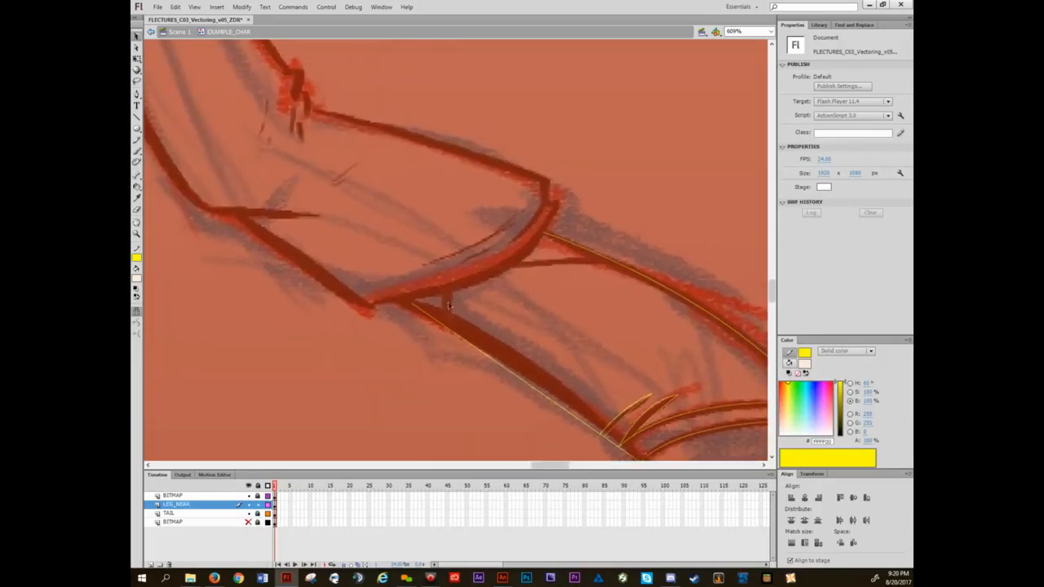
pyautogui.press('n')
pyautogui.moveTo(436, 296); pyautogui.dragTo(481, 345)
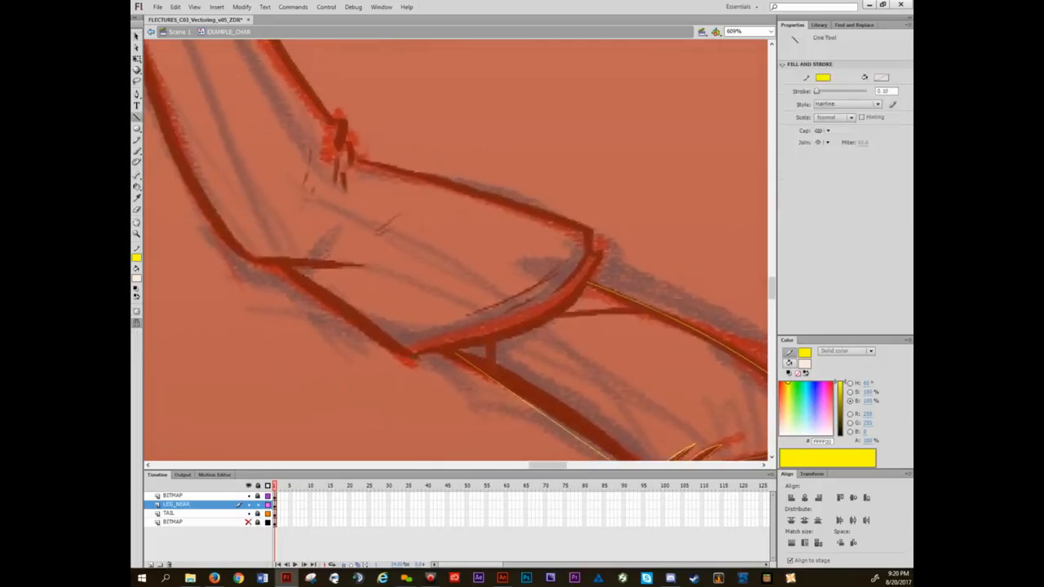
pyautogui.moveTo(416, 354); pyautogui.dragTo(468, 341)
pyautogui.press('v')
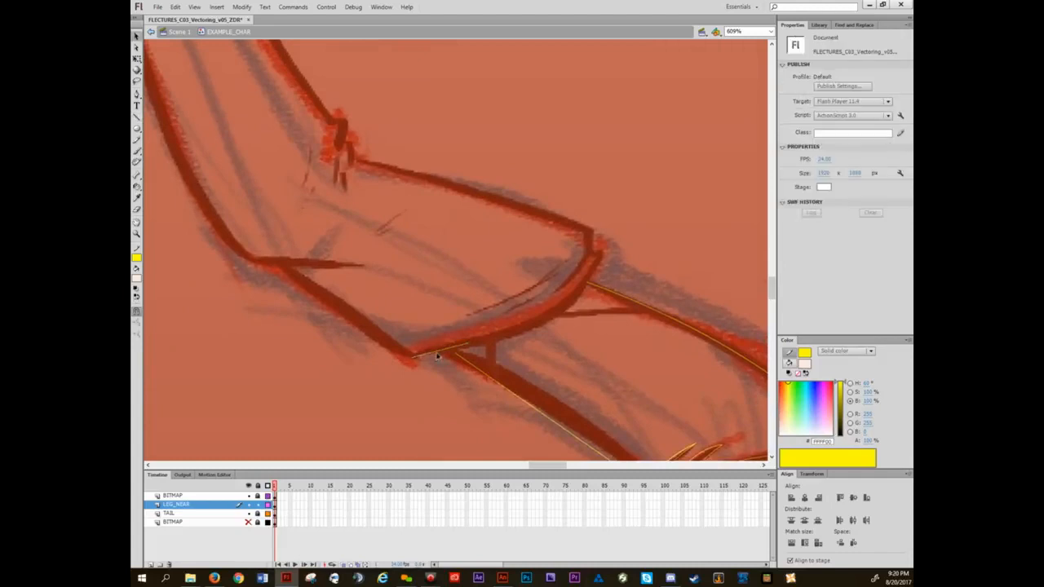
pyautogui.press('n')
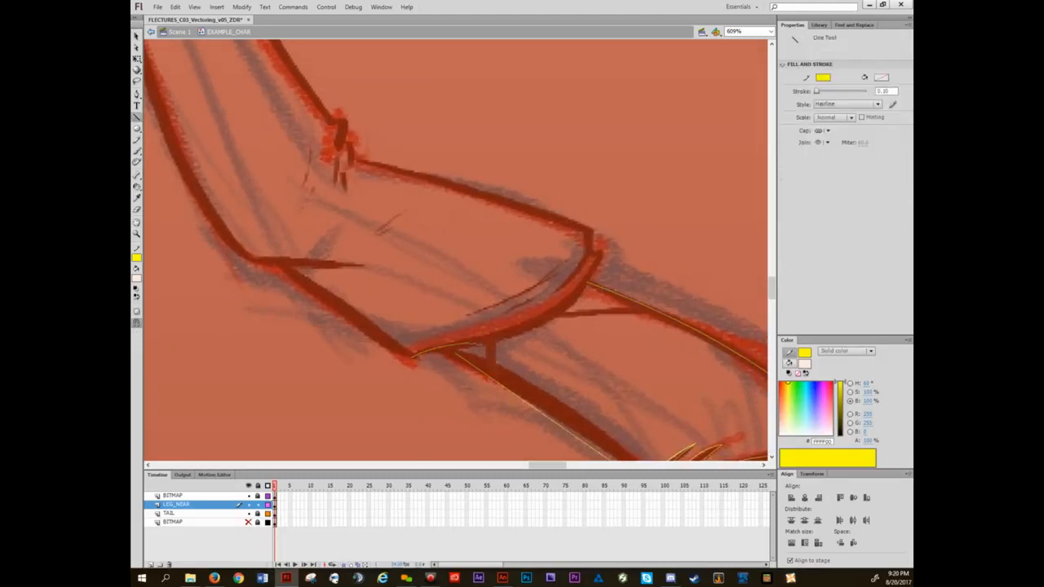
pyautogui.moveTo(468, 341); pyautogui.dragTo(603, 252)
pyautogui.press('v')
pyautogui.moveTo(555, 290); pyautogui.dragTo(579, 305)
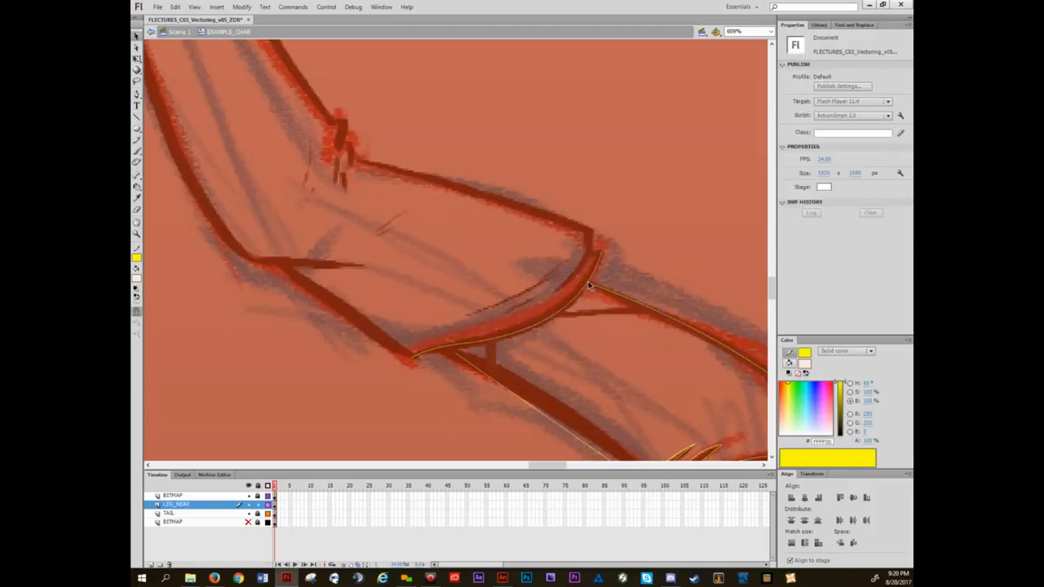
pyautogui.click(588, 287)
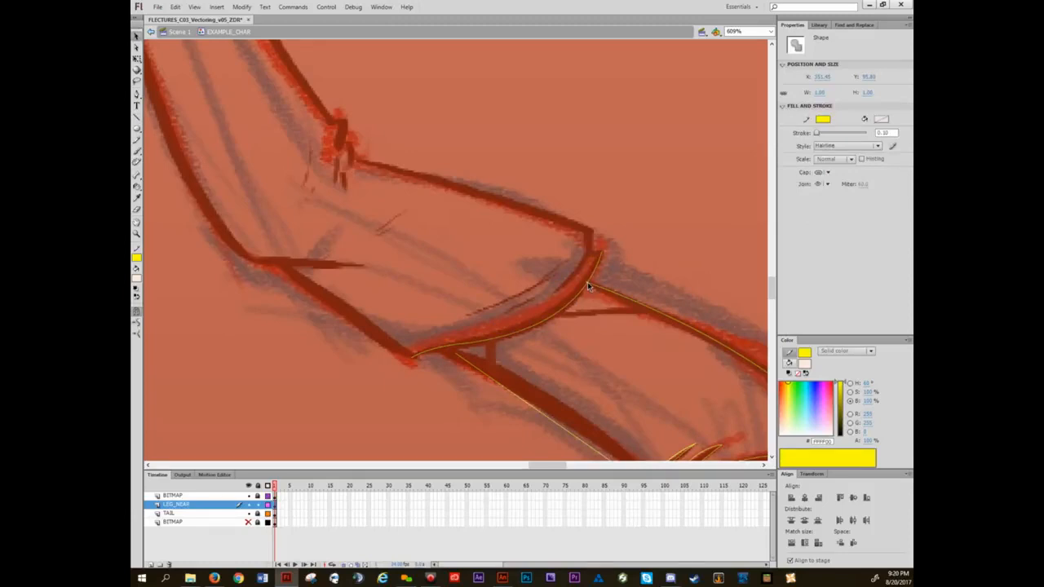
pyautogui.press('Delete')
# - Trace the knee section's front edge from the rim corner up to the knee fold and curve the small fold bumps
pyautogui.press('n')
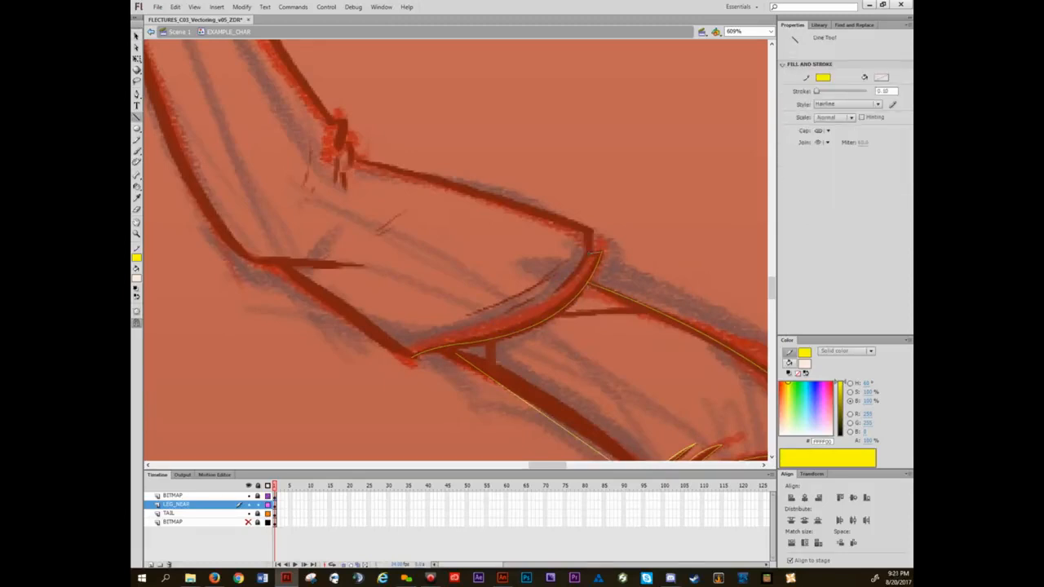
pyautogui.moveTo(589, 231)
pyautogui.mouseDown()
pyautogui.moveTo(351, 161)
pyautogui.moveTo(342, 142)
pyautogui.moveTo(347, 150)
pyautogui.mouseUp()
pyautogui.press('v')
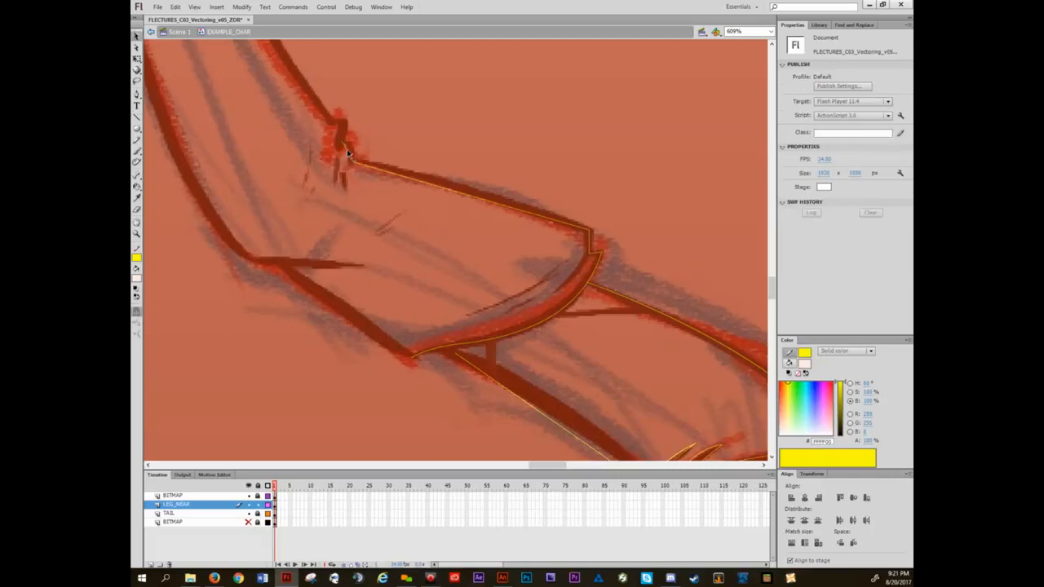
pyautogui.press('n')
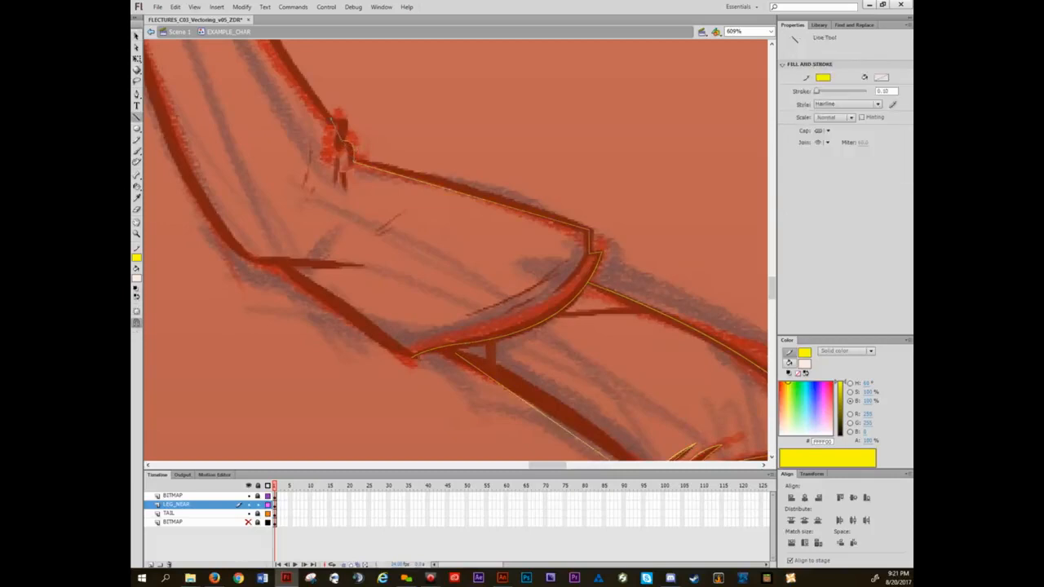
pyautogui.press('v')
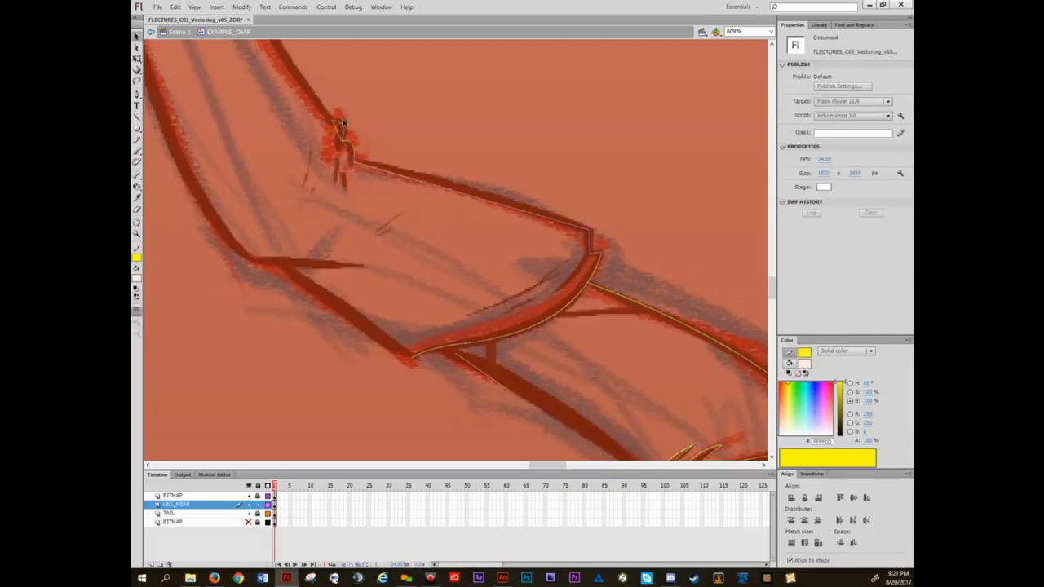
pyautogui.moveTo(353, 107); pyautogui.dragTo(543, 369)
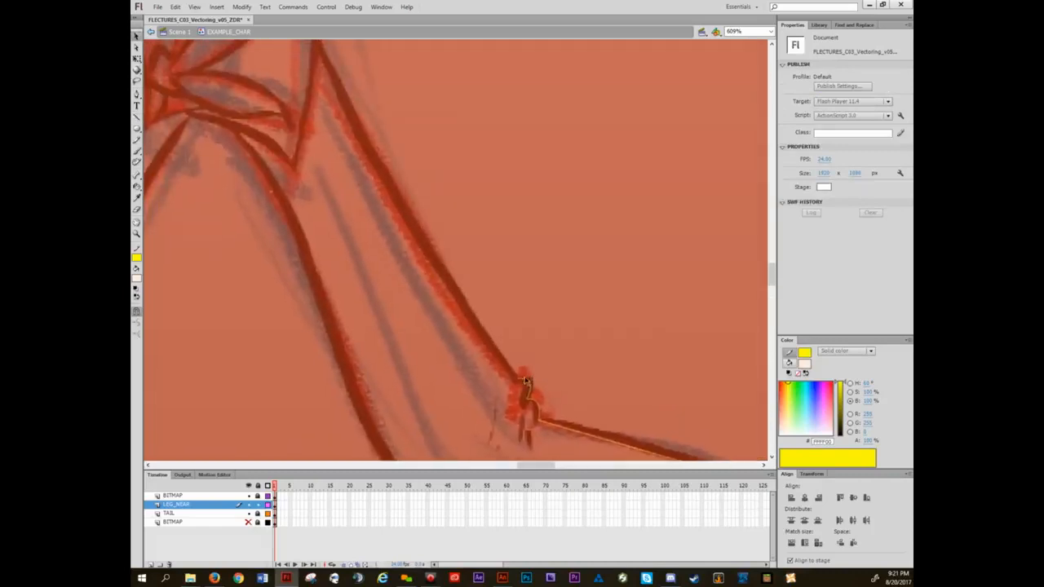
pyautogui.moveTo(636, 415); pyautogui.dragTo(454, 148)
pyautogui.moveTo(472, 188); pyautogui.dragTo(469, 174)
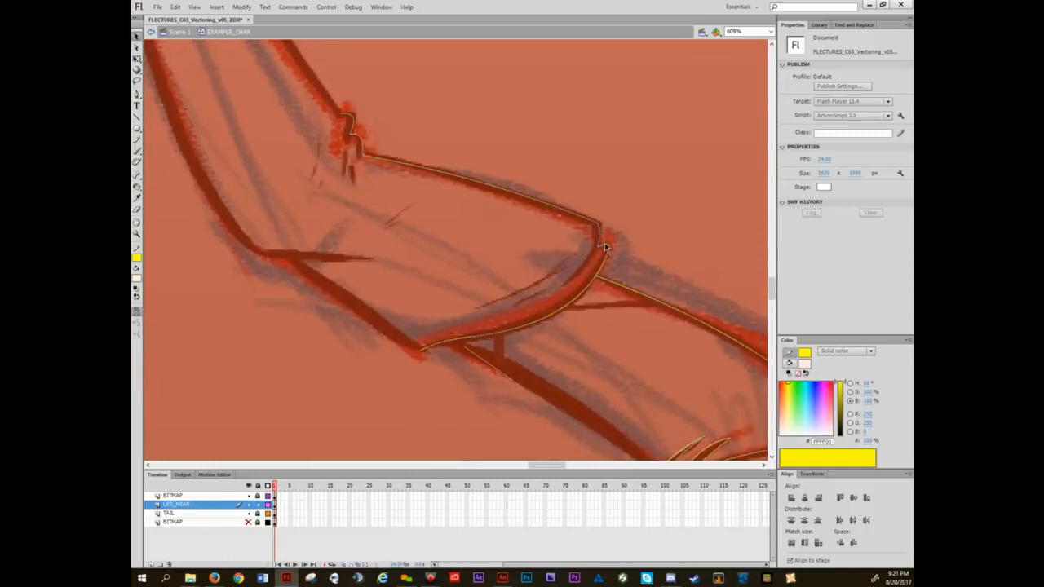
# - Trace the knee section's back edge from the lower rim up to the bend behind the knee
pyautogui.moveTo(525, 278); pyautogui.dragTo(622, 303)
pyautogui.press('n')
pyautogui.moveTo(516, 375); pyautogui.dragTo(384, 281)
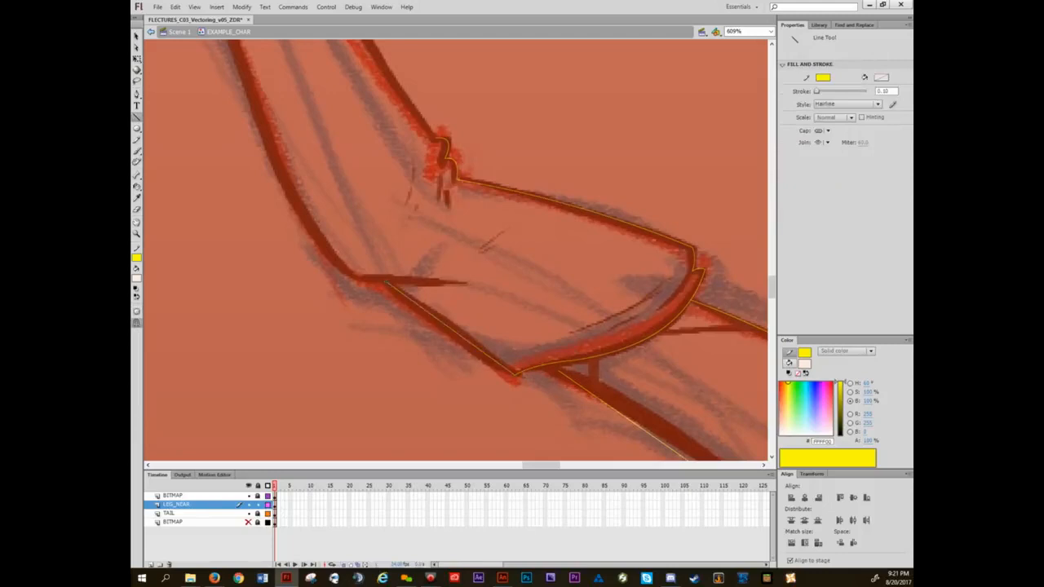
pyautogui.moveTo(360, 277); pyautogui.dragTo(429, 349)
pyautogui.press('v')
pyautogui.press('a')
pyautogui.press('n')
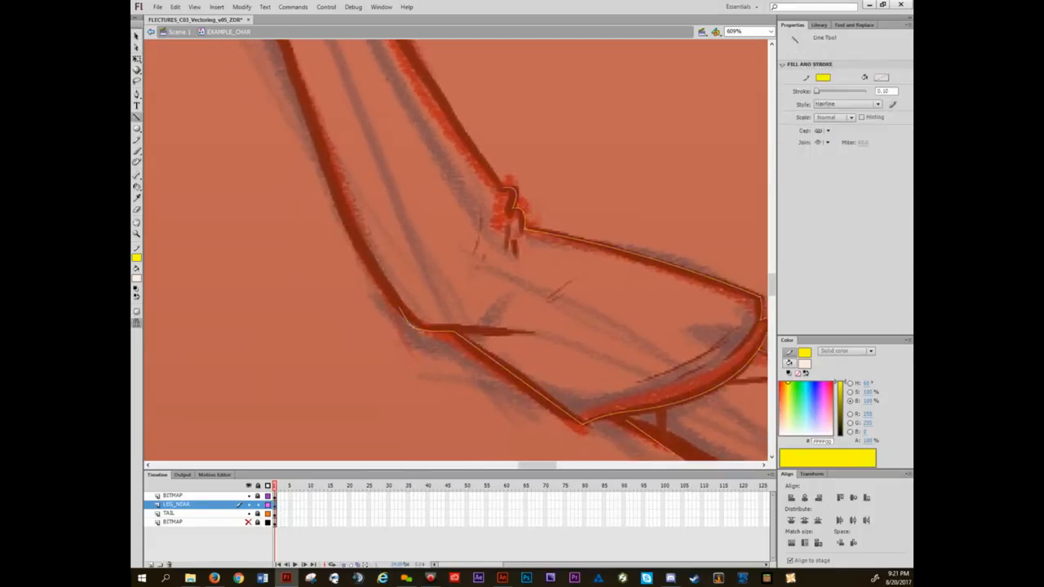
pyautogui.moveTo(438, 222); pyautogui.dragTo(464, 214)
pyautogui.press('v')
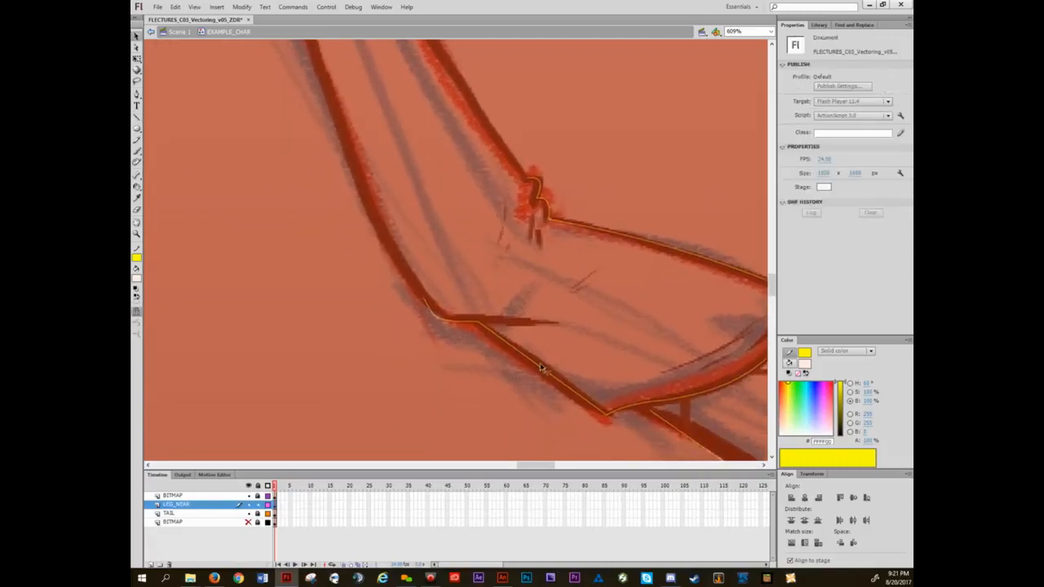
# - Draw the upper line of the pointed crease behind the knee and bend it to join the leg's back edge
pyautogui.moveTo(555, 377); pyautogui.dragTo(420, 337)
pyautogui.press('n')
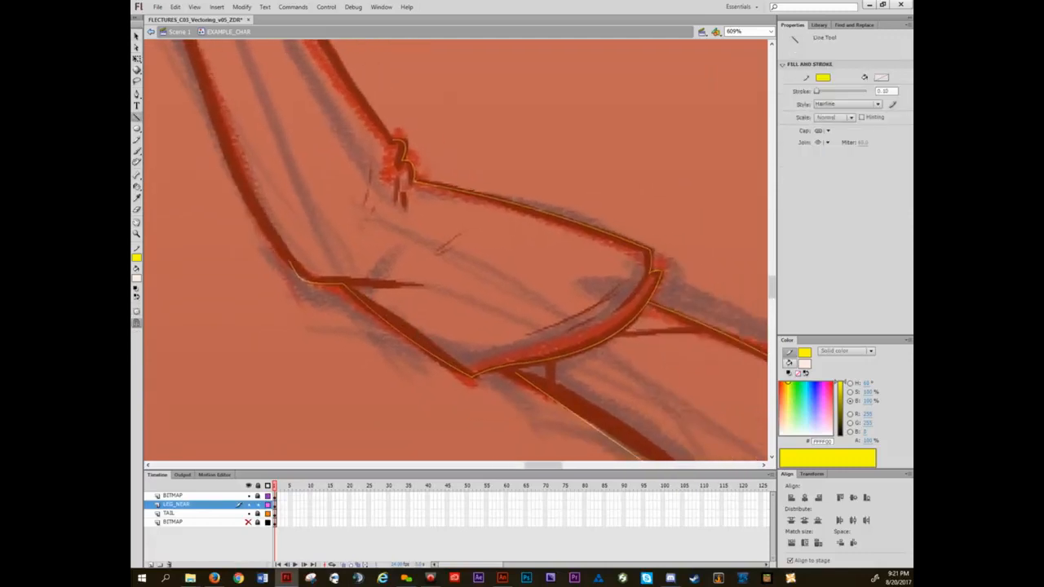
pyautogui.moveTo(411, 289); pyautogui.dragTo(423, 285)
pyautogui.press('v')
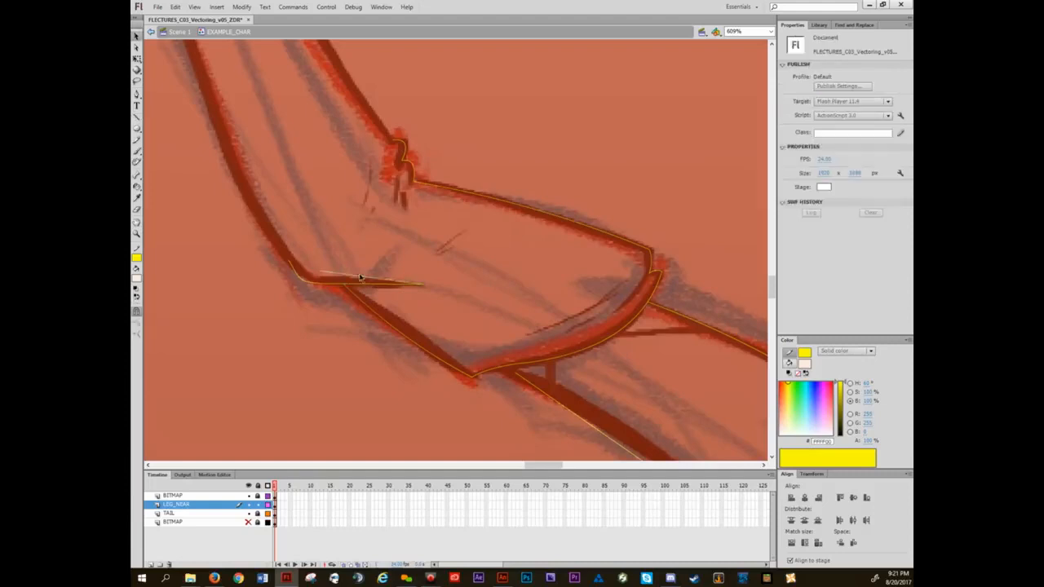
pyautogui.moveTo(362, 280); pyautogui.dragTo(359, 268)
pyautogui.click(325, 279)
pyautogui.click(315, 256)
pyautogui.moveTo(320, 275)
pyautogui.mouseDown()
pyautogui.moveTo(299, 275)
pyautogui.moveTo(344, 277)
pyautogui.mouseUp()
# - Draw two curved lines forming the thin crease just above the knee section's lower rim
pyautogui.moveTo(303, 195); pyautogui.dragTo(321, 217)
pyautogui.press('n')
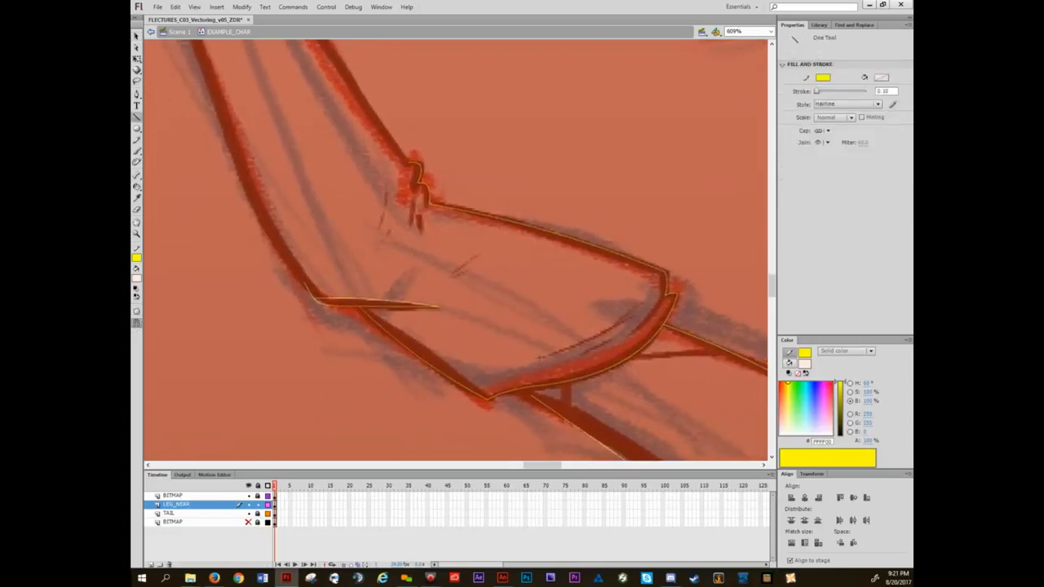
pyautogui.moveTo(539, 356); pyautogui.dragTo(643, 301)
pyautogui.press('v')
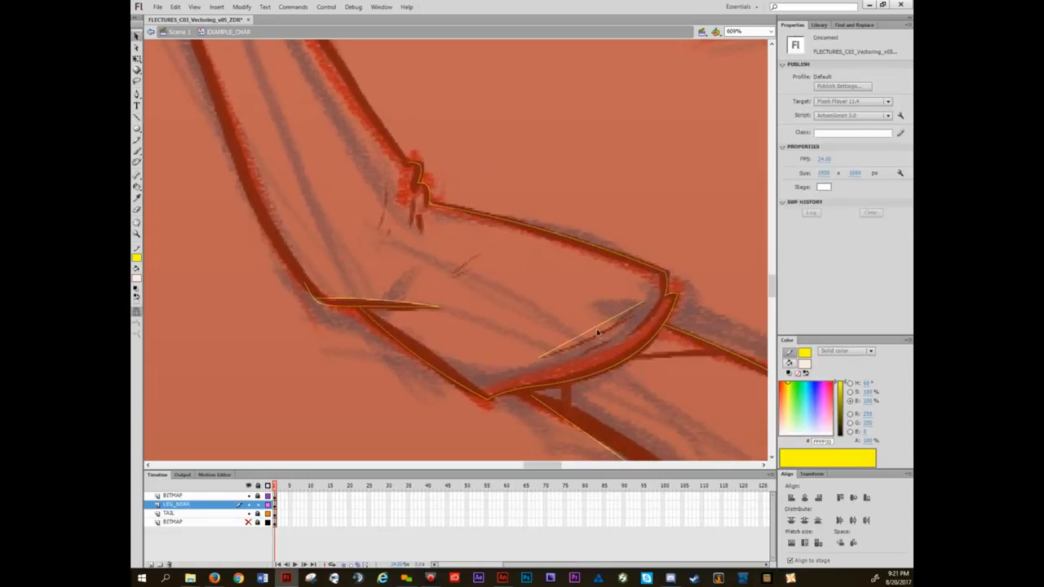
pyautogui.press('n')
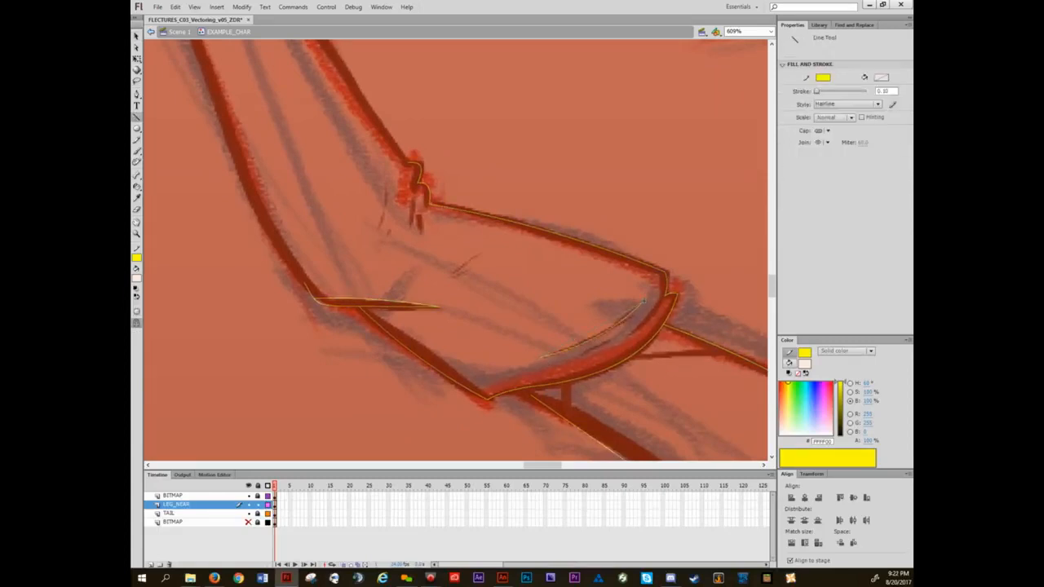
pyautogui.press('v')
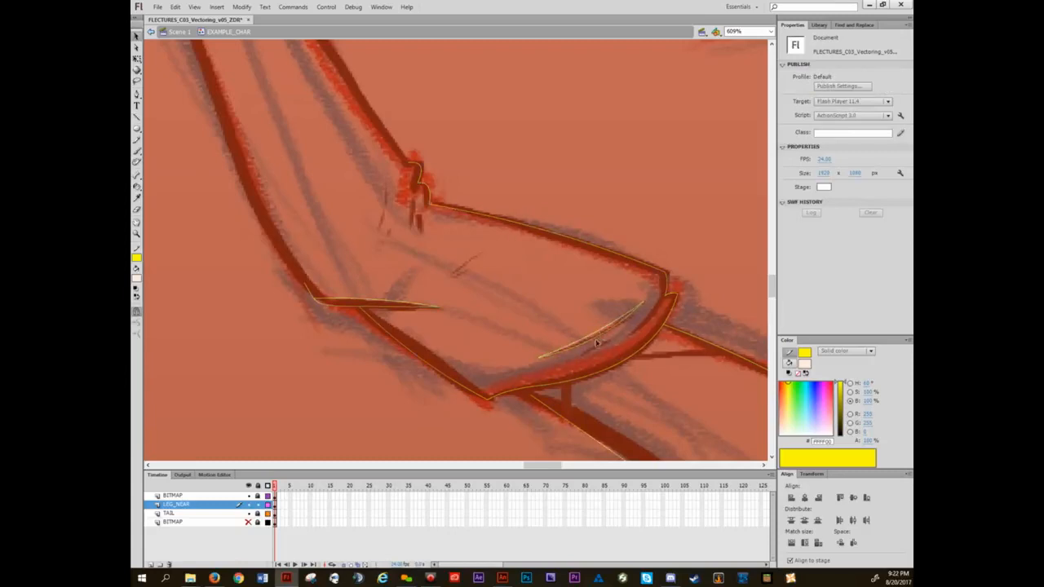
pyautogui.moveTo(492, 314); pyautogui.dragTo(574, 366)
pyautogui.moveTo(436, 275); pyautogui.dragTo(480, 327)
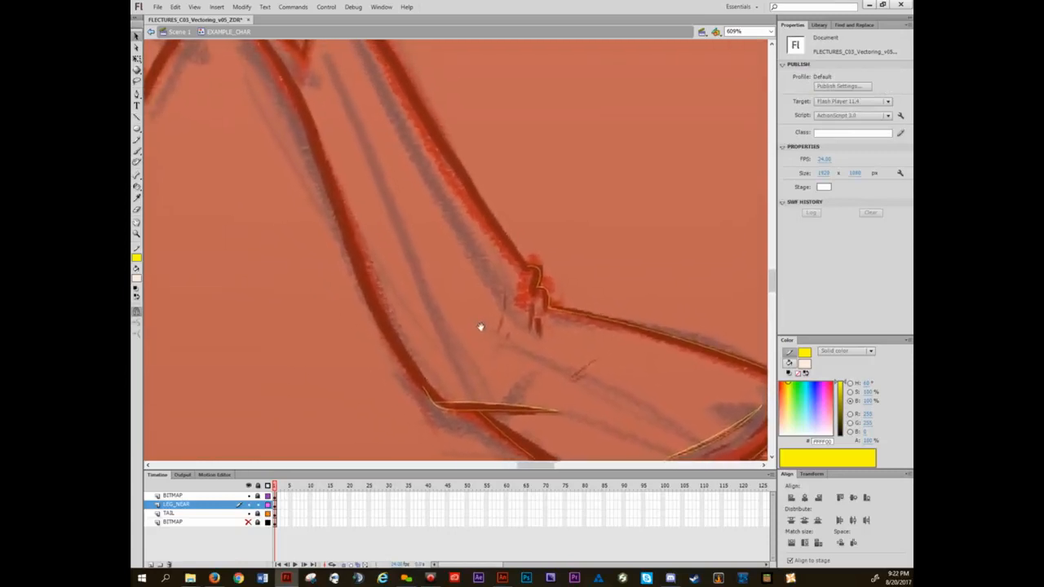
pyautogui.moveTo(413, 226)
pyautogui.mouseDown()
pyautogui.moveTo(450, 263)
pyautogui.moveTo(520, 226)
pyautogui.moveTo(533, 248)
pyautogui.mouseUp()
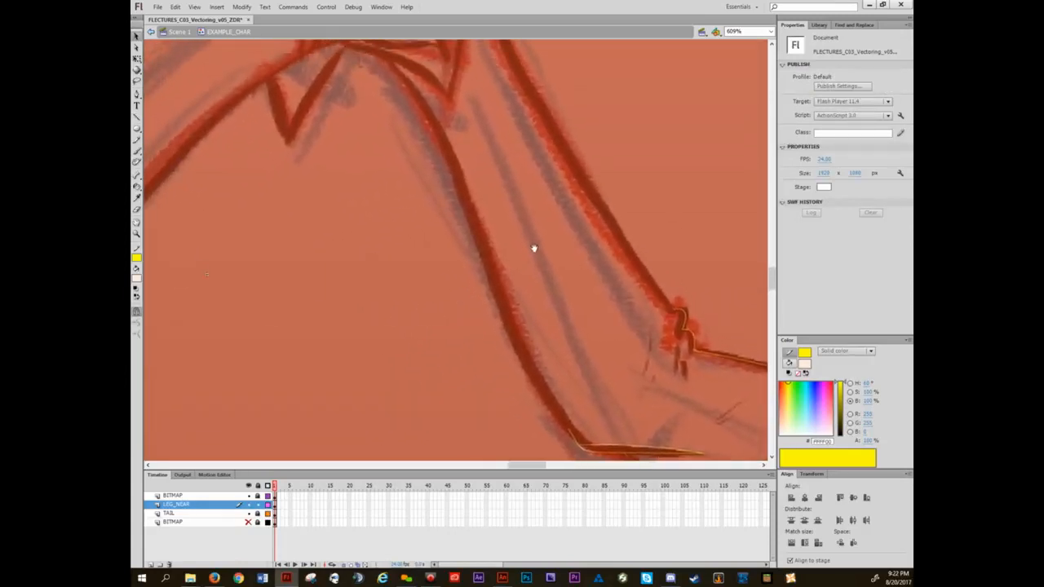
pyautogui.press('n')
pyautogui.press('v')
pyautogui.moveTo(569, 435)
pyautogui.mouseDown()
pyautogui.moveTo(476, 241)
pyautogui.moveTo(439, 135)
pyautogui.moveTo(473, 214)
pyautogui.moveTo(457, 177)
pyautogui.mouseUp()
pyautogui.moveTo(517, 315)
pyautogui.mouseDown()
pyautogui.moveTo(491, 310)
pyautogui.moveTo(496, 282)
pyautogui.moveTo(397, 312)
pyautogui.mouseUp()
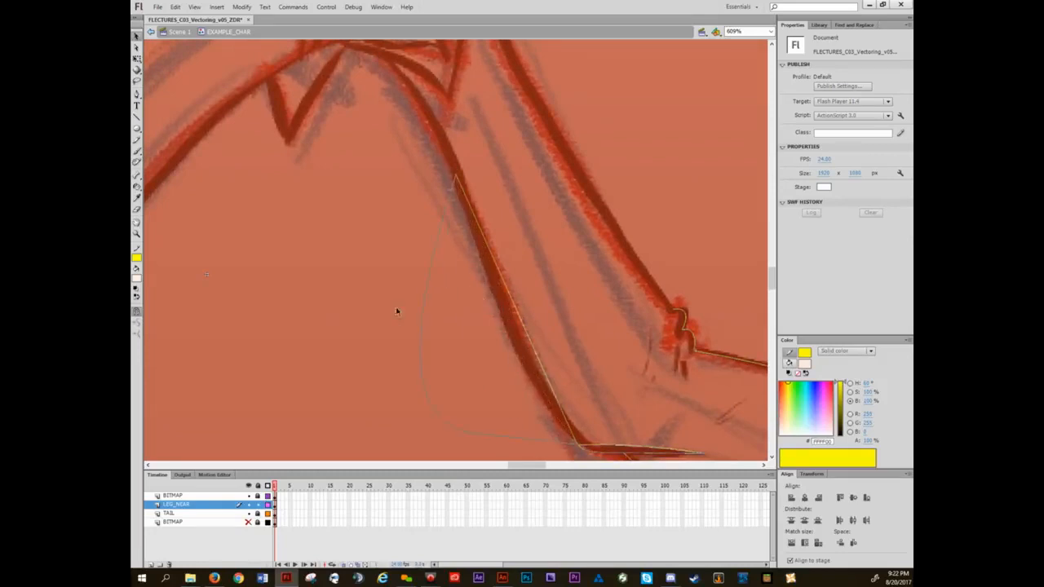
pyautogui.moveTo(369, 269)
pyautogui.mouseDown()
pyautogui.moveTo(424, 221)
pyautogui.moveTo(475, 277)
pyautogui.moveTo(474, 244)
pyautogui.mouseUp()
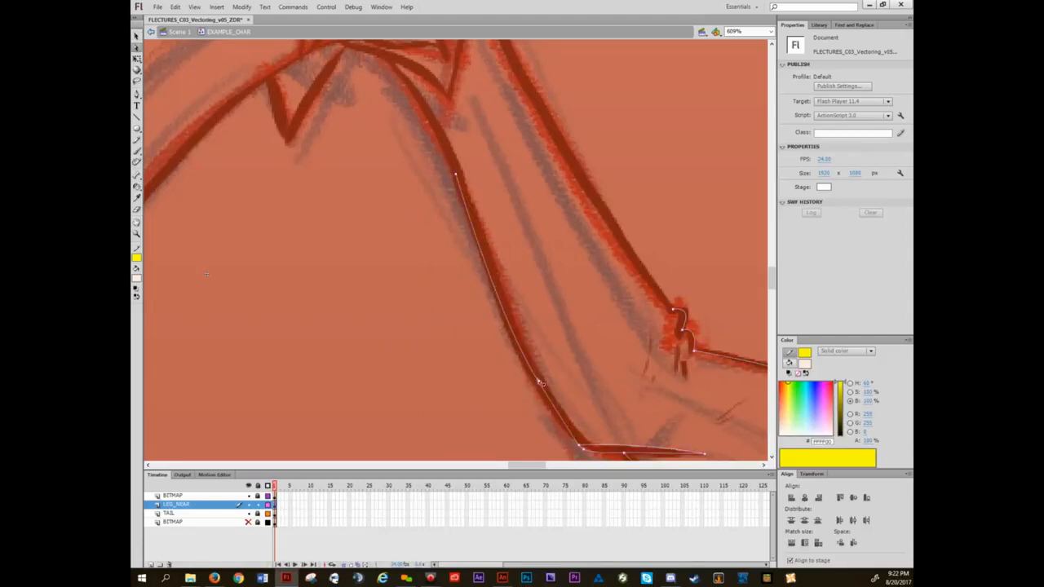
pyautogui.moveTo(559, 350); pyautogui.dragTo(513, 296)
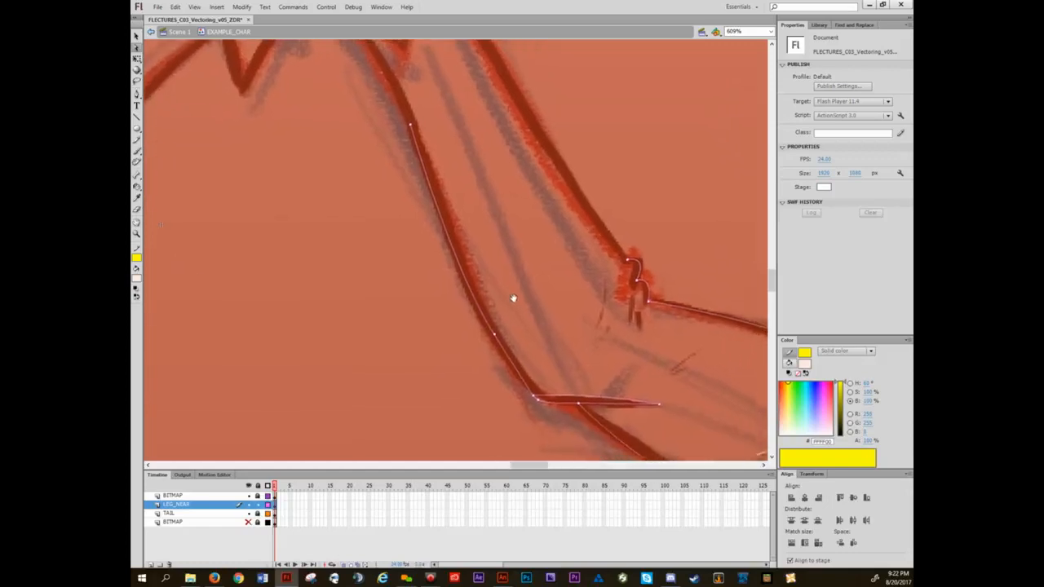
pyautogui.click(499, 346)
pyautogui.press('Delete')
# - Draw the thigh's back edge from the bend behind the knee up along the thigh and curve it along the sketch
pyautogui.press('n')
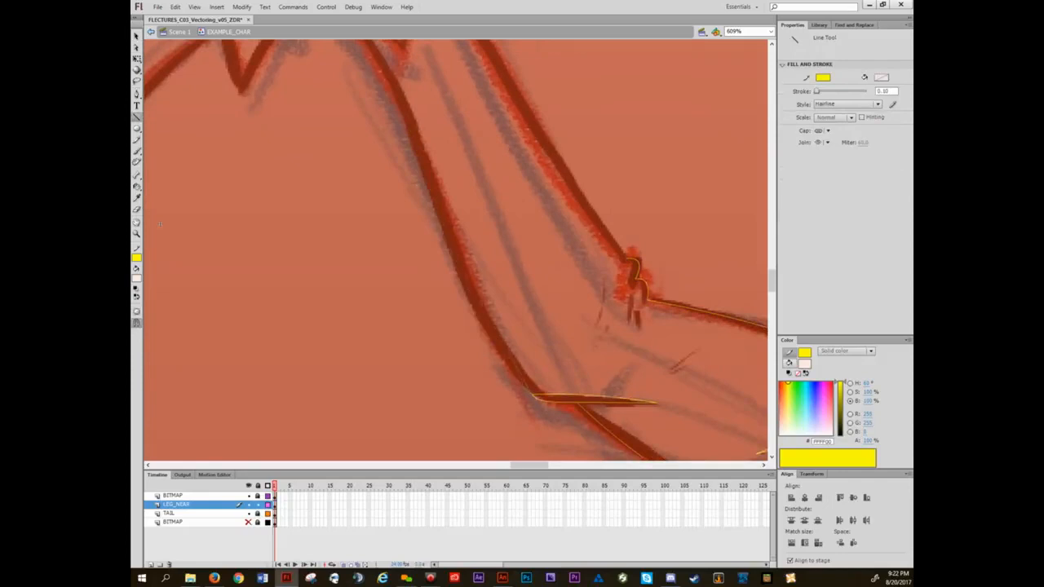
pyautogui.moveTo(526, 389); pyautogui.dragTo(451, 214)
pyautogui.press('v')
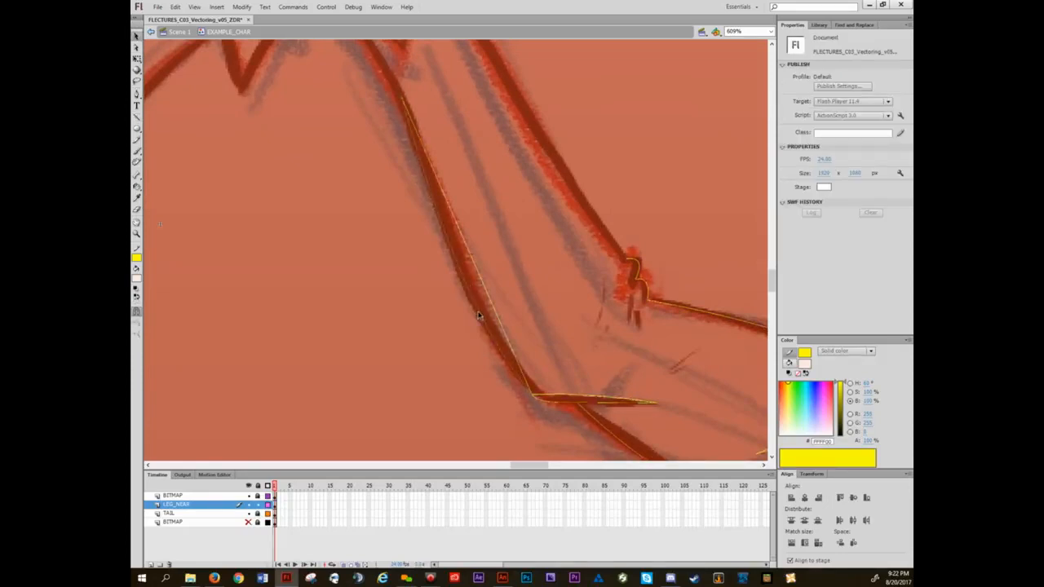
pyautogui.moveTo(479, 314); pyautogui.dragTo(477, 312)
pyautogui.moveTo(420, 237); pyautogui.dragTo(466, 303)
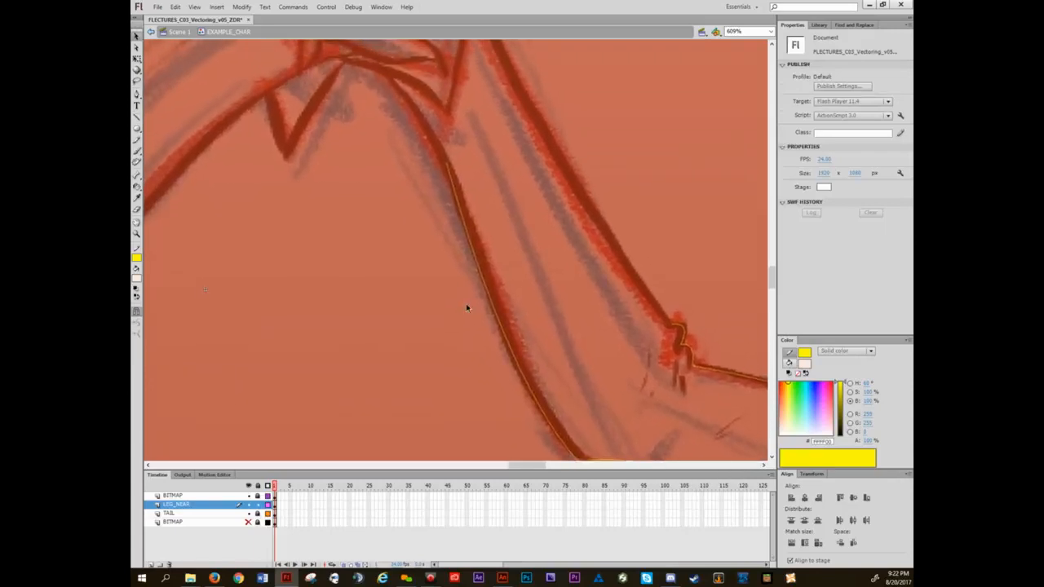
# - Extend the thigh's back edge up to the knot at the hip and curve it along the sketch
pyautogui.moveTo(436, 186); pyautogui.dragTo(472, 282)
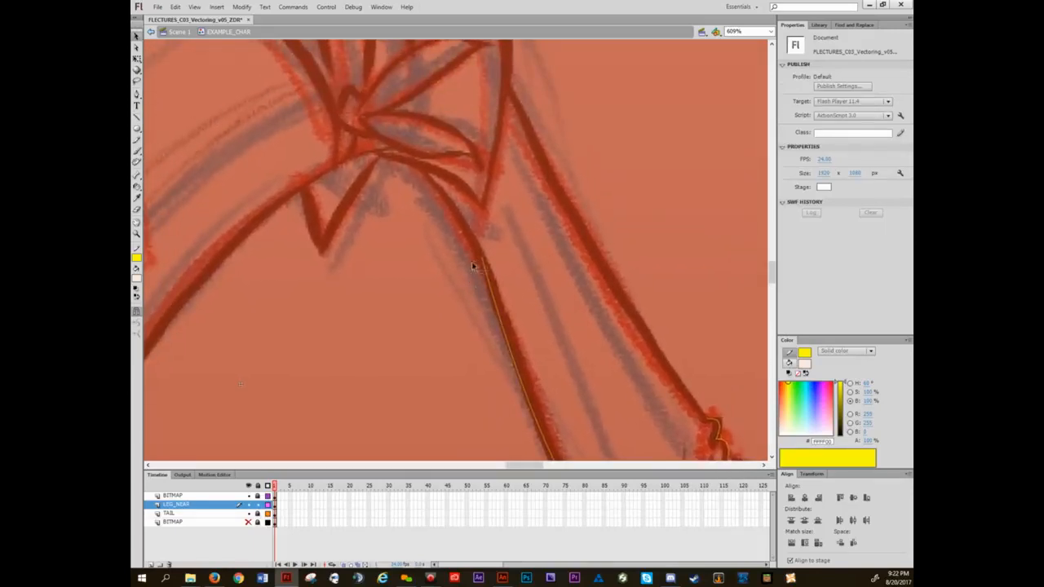
pyautogui.moveTo(427, 266); pyautogui.dragTo(491, 342)
pyautogui.press('n')
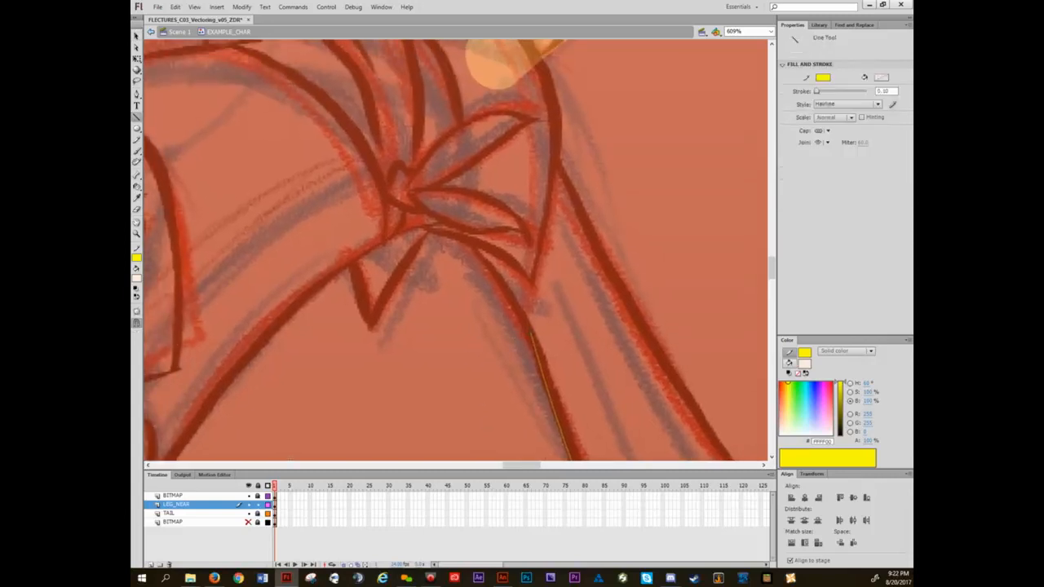
pyautogui.moveTo(446, 241); pyautogui.dragTo(507, 307)
pyautogui.moveTo(446, 236); pyautogui.dragTo(410, 196)
pyautogui.press('v')
pyautogui.moveTo(459, 255); pyautogui.dragTo(478, 246)
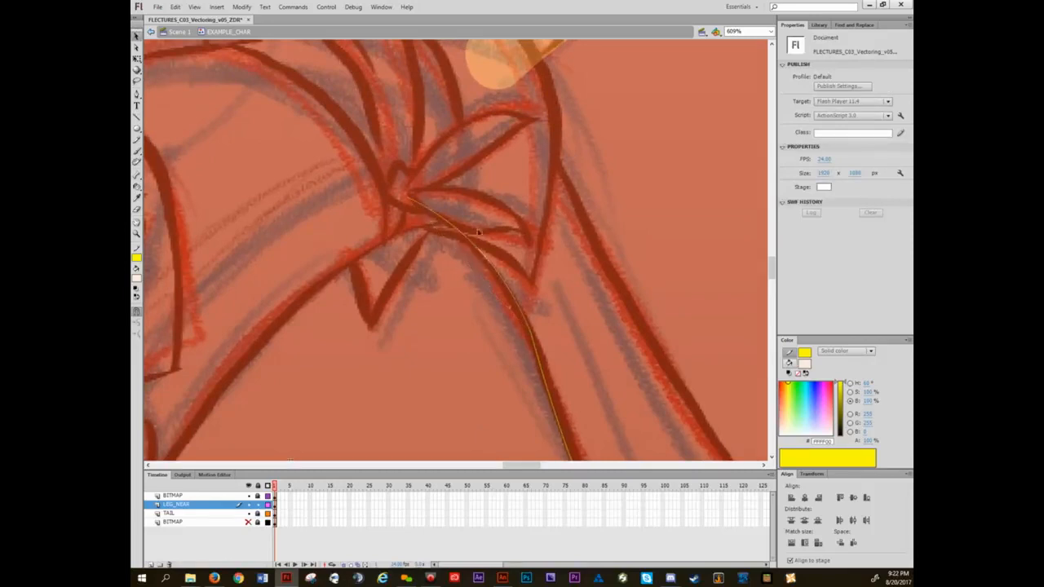
# - Draw a straight line across the top of the thigh from the hip knot to the front edge
pyautogui.press('space')
pyautogui.moveTo(488, 192); pyautogui.dragTo(471, 281)
pyautogui.press('n')
pyautogui.moveTo(388, 287); pyautogui.dragTo(527, 228)
# - Trace the thigh's front edge between the hip line and the knee fold, bending it along the sketch
pyautogui.moveTo(577, 268); pyautogui.dragTo(397, 125)
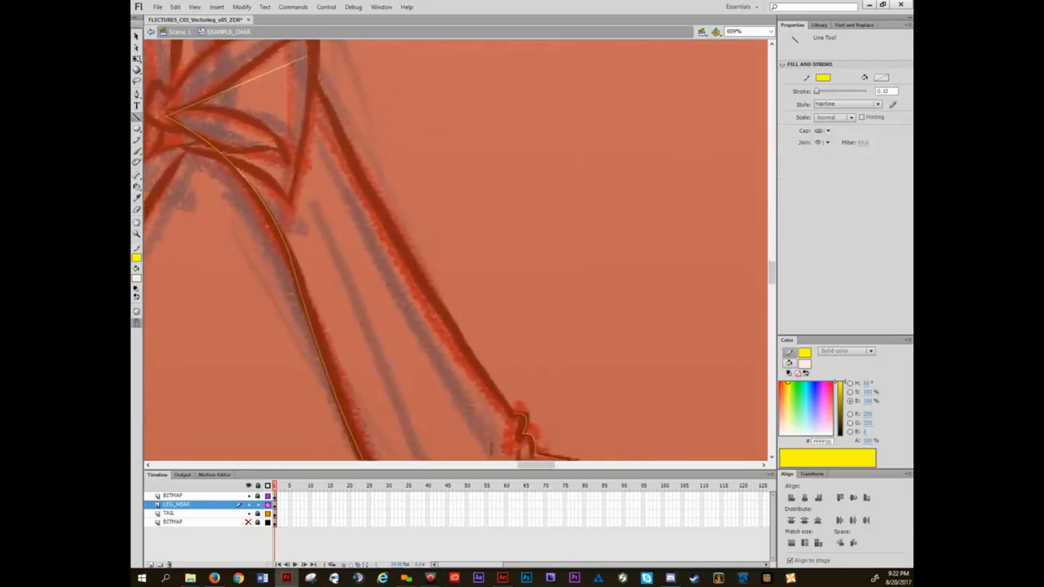
pyautogui.moveTo(467, 371); pyautogui.dragTo(514, 413)
pyautogui.press('v')
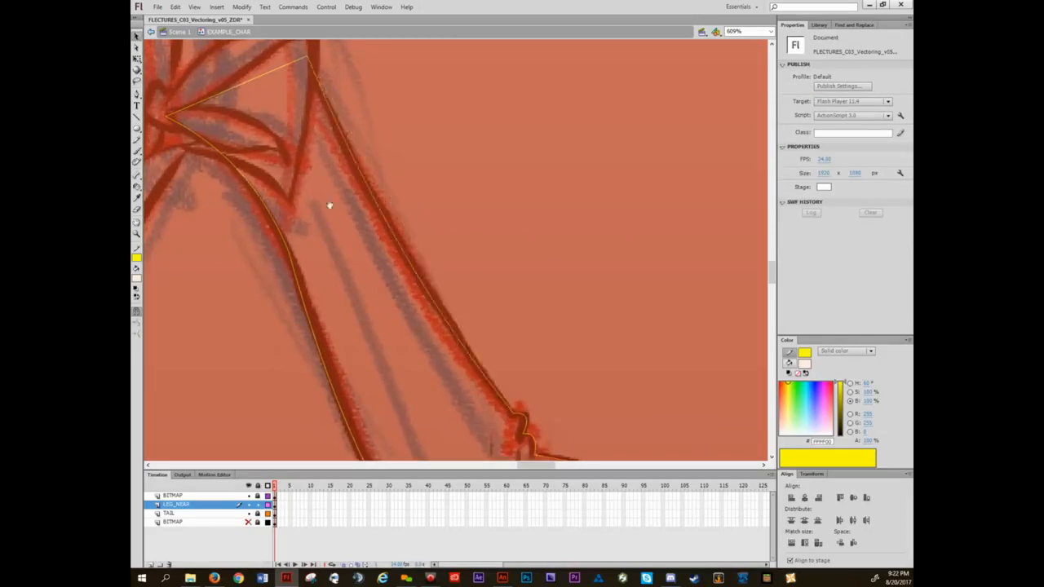
pyautogui.moveTo(329, 205); pyautogui.dragTo(549, 309)
pyautogui.scroll(2, 448, 233)
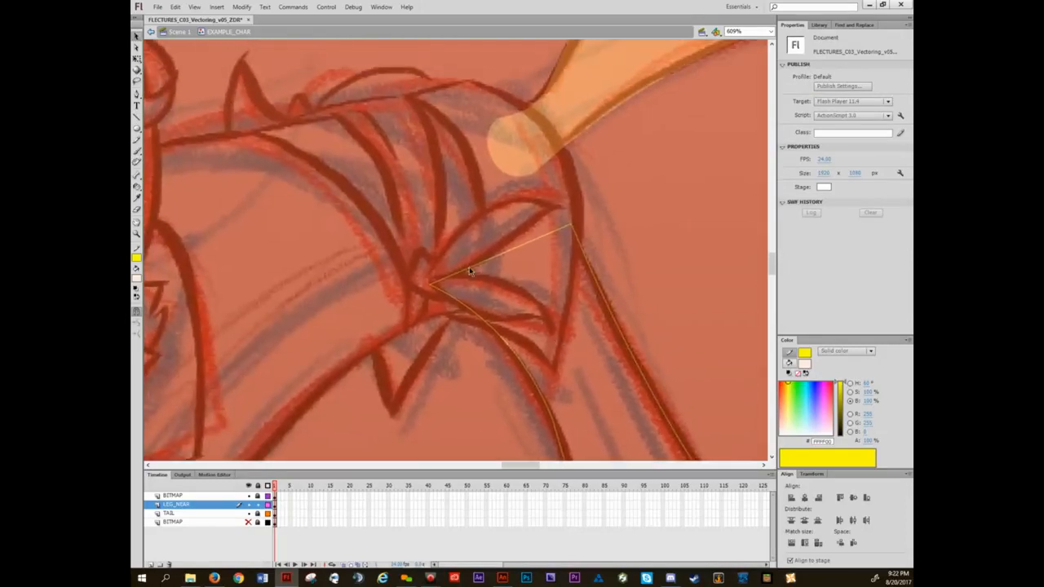
# - Bend the straight line across the top of the thigh into a rounded arc that caps the hip
pyautogui.moveTo(451, 227); pyautogui.dragTo(497, 150)
pyautogui.click(487, 205)
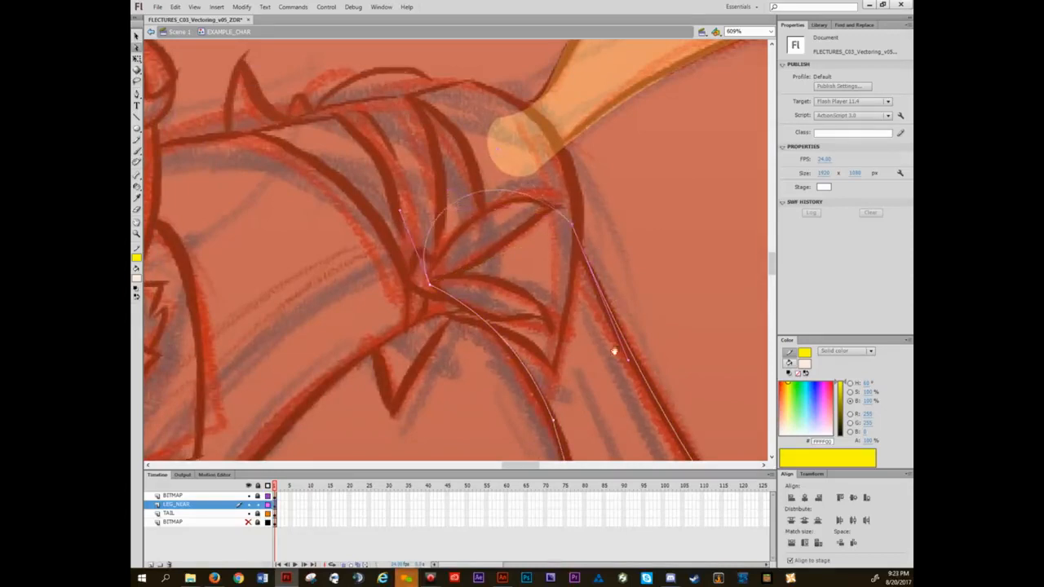
# - Draw two short straight lines below the trouser hem, one near each edge of the boot, along the sketch
pyautogui.moveTo(614, 352)
pyautogui.mouseDown()
pyautogui.moveTo(531, 275)
pyautogui.moveTo(457, 131)
pyautogui.moveTo(447, 234)
pyautogui.moveTo(479, 363)
pyautogui.mouseUp()
pyautogui.moveTo(474, 326); pyautogui.dragTo(380, 168)
pyautogui.moveTo(545, 259); pyautogui.dragTo(452, 283)
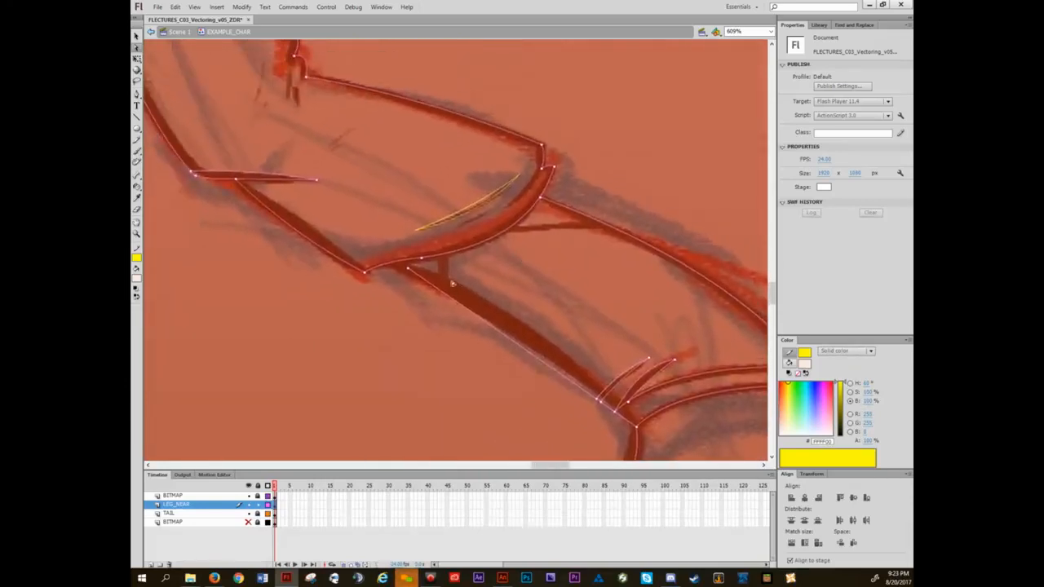
pyautogui.press('n')
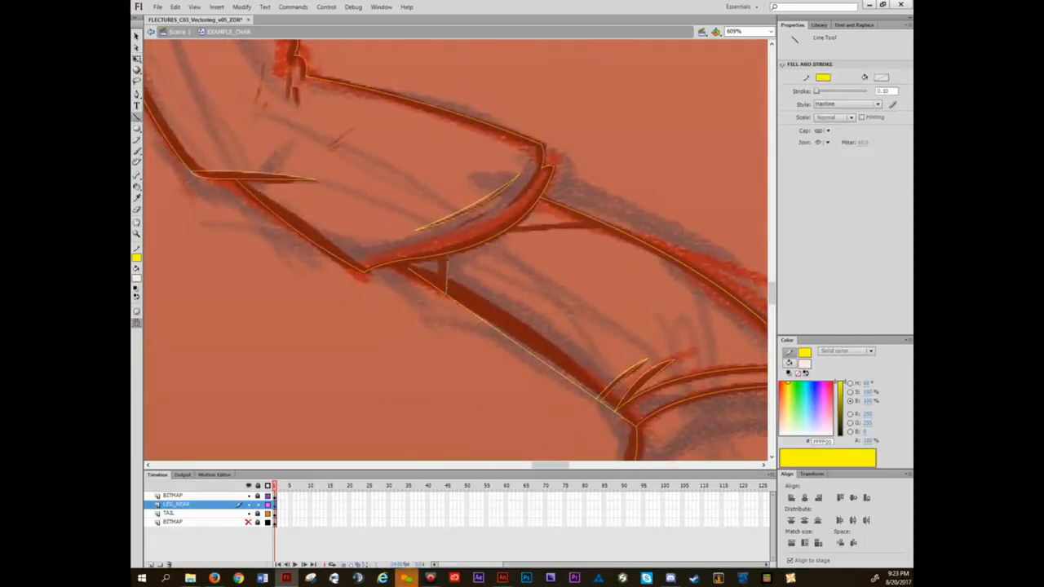
pyautogui.moveTo(448, 253); pyautogui.dragTo(447, 254)
pyautogui.moveTo(504, 232); pyautogui.dragTo(612, 228)
# - Hide the sketch and fill the boot shaft with medium brown and the ankle section with dark brown, sampled from the reference character
pyautogui.scroll(-8, 577, 275)
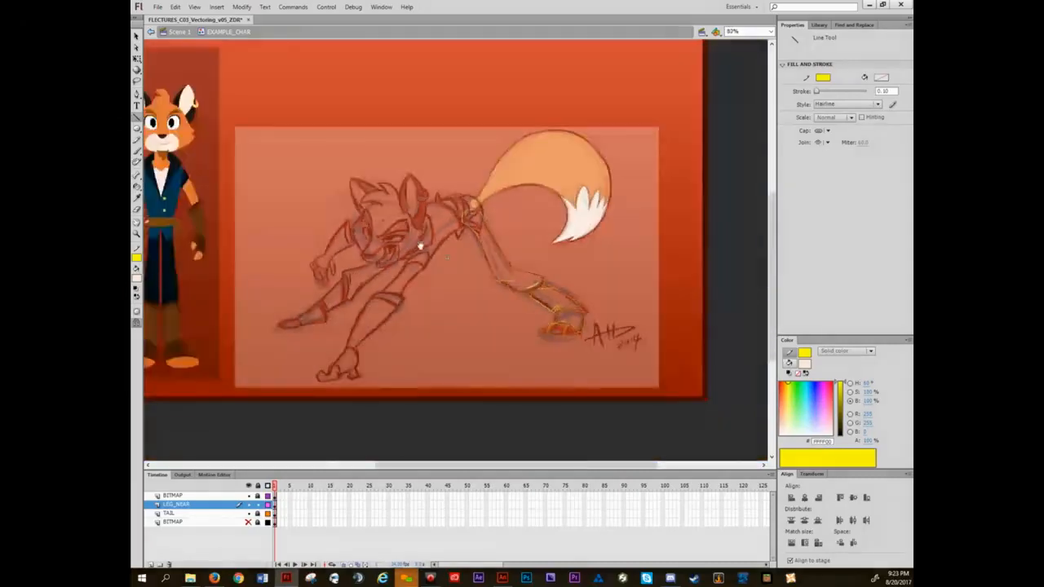
pyautogui.click(248, 495)
pyautogui.press('i')
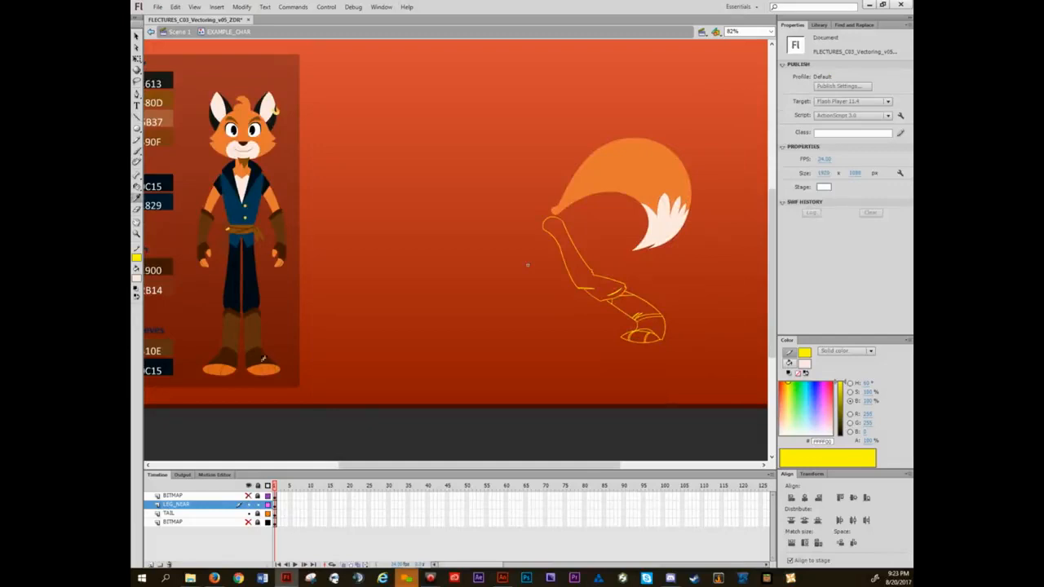
pyautogui.click(261, 329)
pyautogui.click(622, 305)
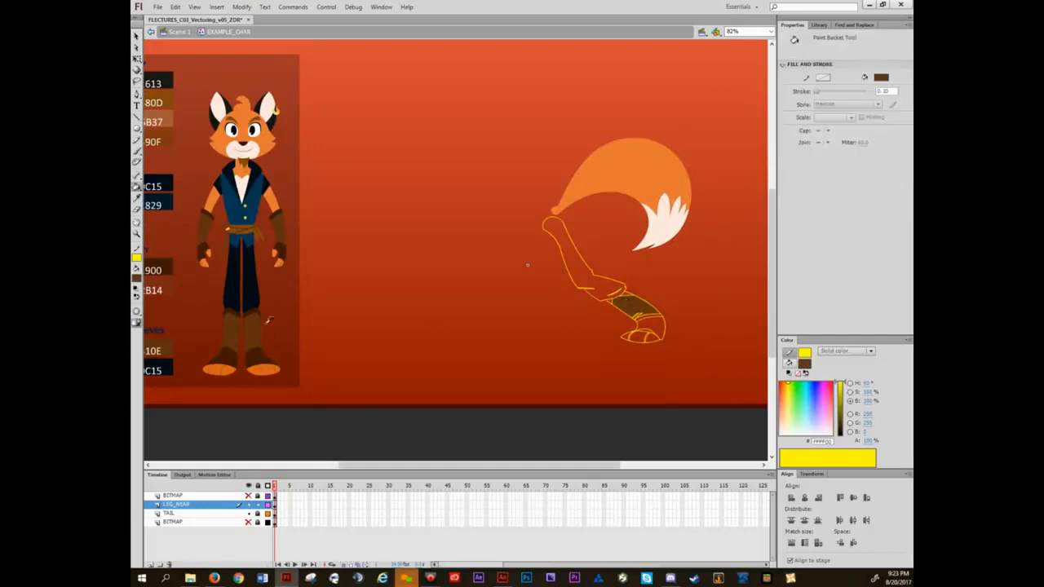
pyautogui.click(649, 328)
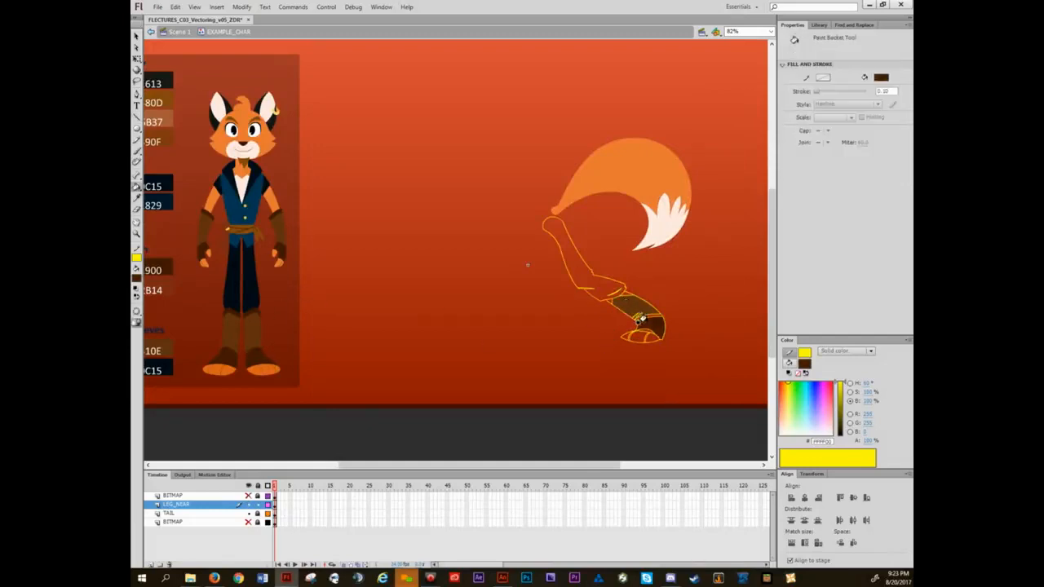
# - Fill the middle toe with the orange sampled from the reference character's foot
pyautogui.press('i')
pyautogui.click(274, 369)
pyautogui.click(632, 336)
# - Fill the narrow stripes between the toes with the brown sampled from the reference foot's toe lines
pyautogui.moveTo(238, 376); pyautogui.dragTo(304, 354)
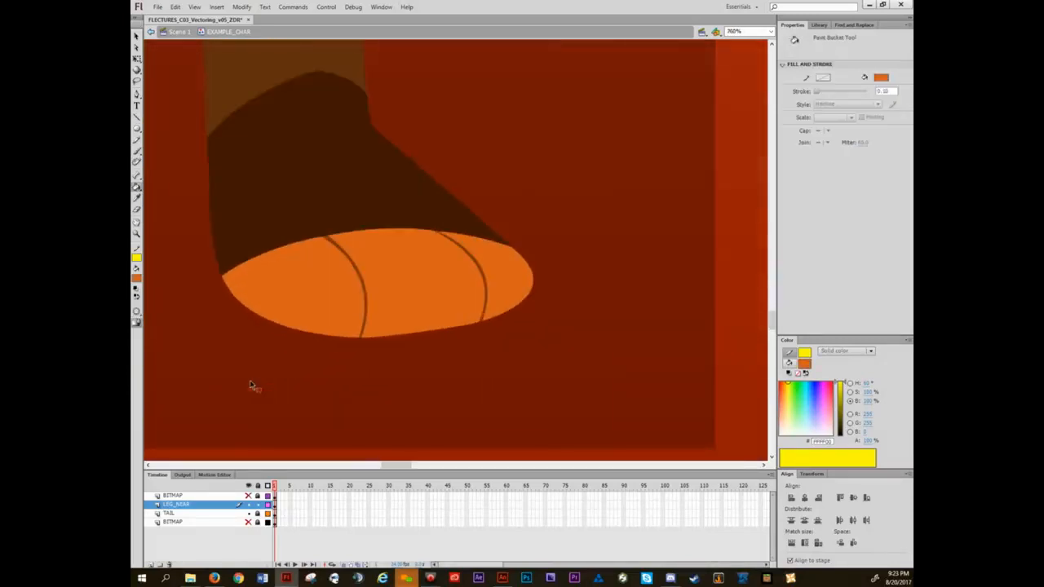
pyautogui.press('i')
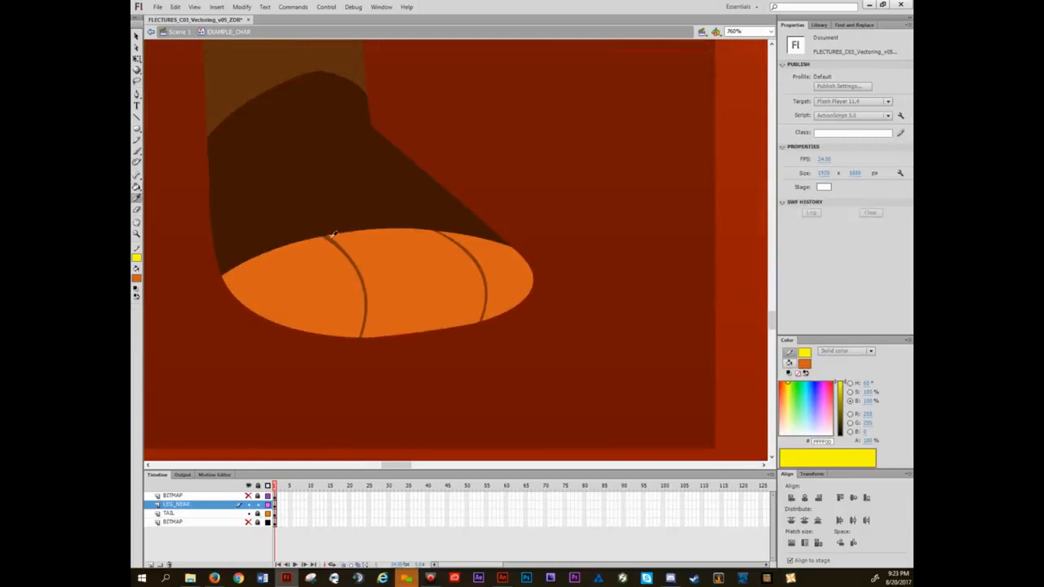
pyautogui.click(329, 237)
pyautogui.hotkey('ctrl', '3')
pyautogui.moveTo(536, 342); pyautogui.dragTo(473, 326)
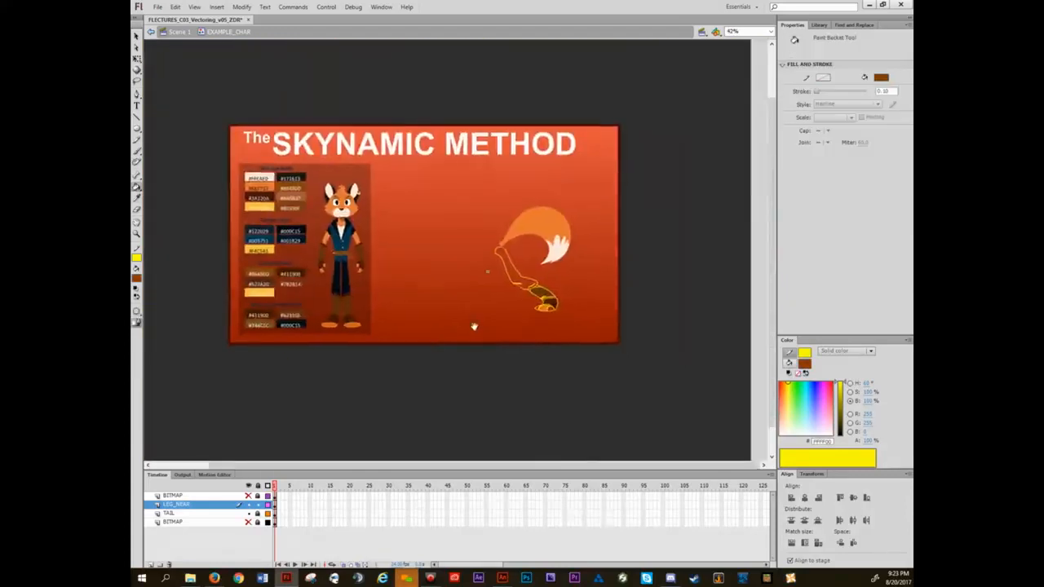
pyautogui.moveTo(496, 270); pyautogui.dragTo(569, 315)
pyautogui.scroll(4, 554, 312)
pyautogui.moveTo(579, 364); pyautogui.dragTo(526, 232)
pyautogui.click(573, 319)
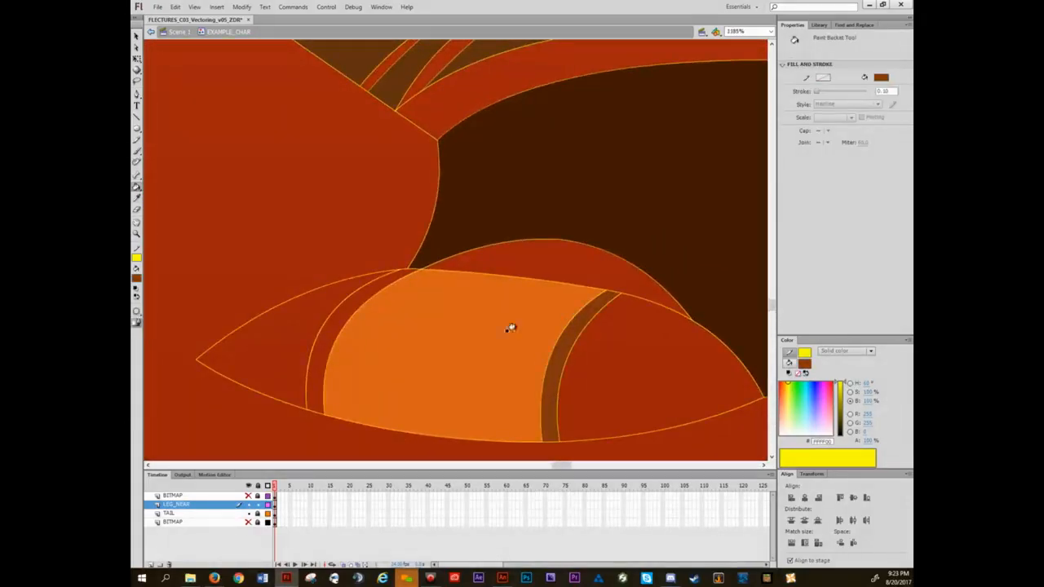
# - Fill the two outer toes with the same orange as the middle toe
pyautogui.press('i')
pyautogui.click(368, 343)
pyautogui.click(282, 334)
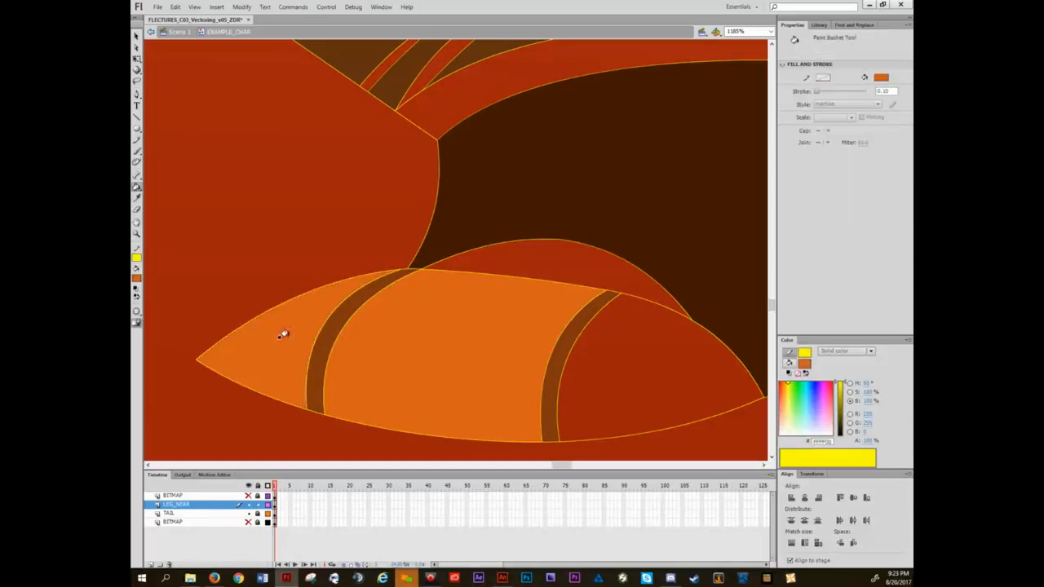
pyautogui.click(608, 359)
# - Sample the boot's dark brown and check the filled foot and the rest of the leg outline for gaps
pyautogui.press('i')
pyautogui.click(520, 181)
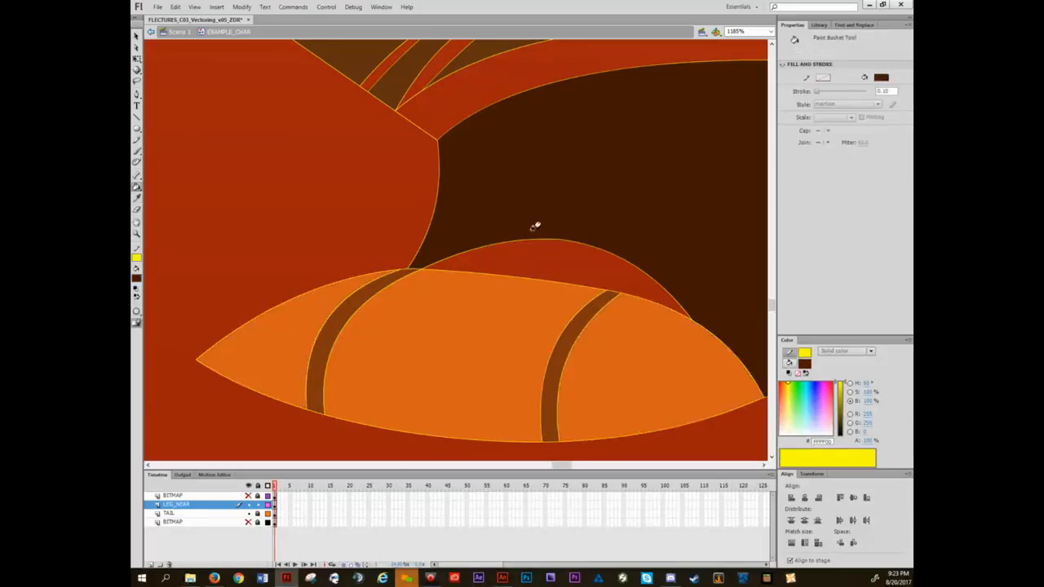
pyautogui.scroll(-2, 538, 236)
pyautogui.moveTo(540, 232); pyautogui.dragTo(525, 311)
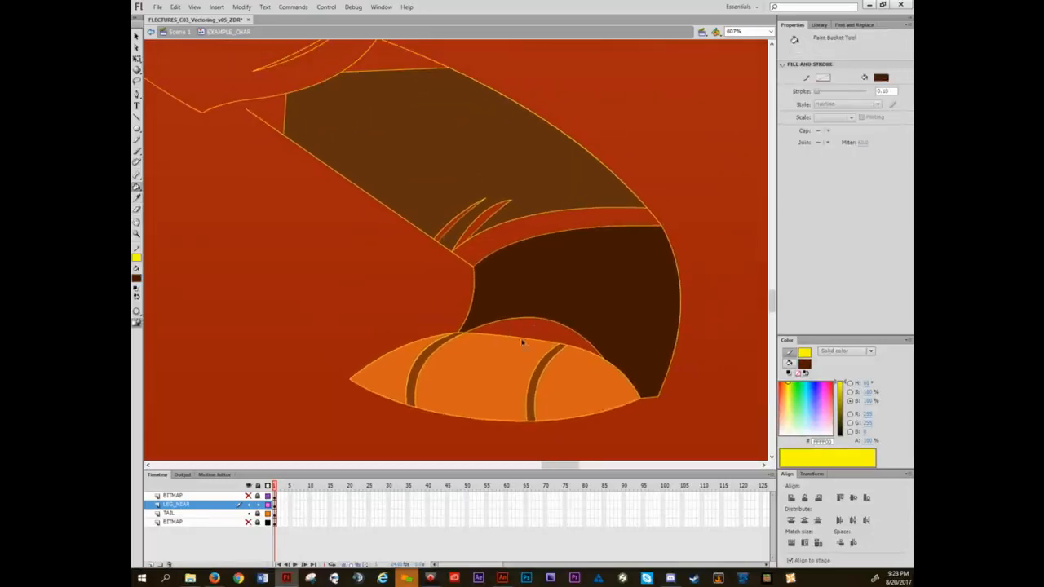
pyautogui.scroll(-8, 523, 345)
pyautogui.moveTo(349, 351); pyautogui.dragTo(424, 315)
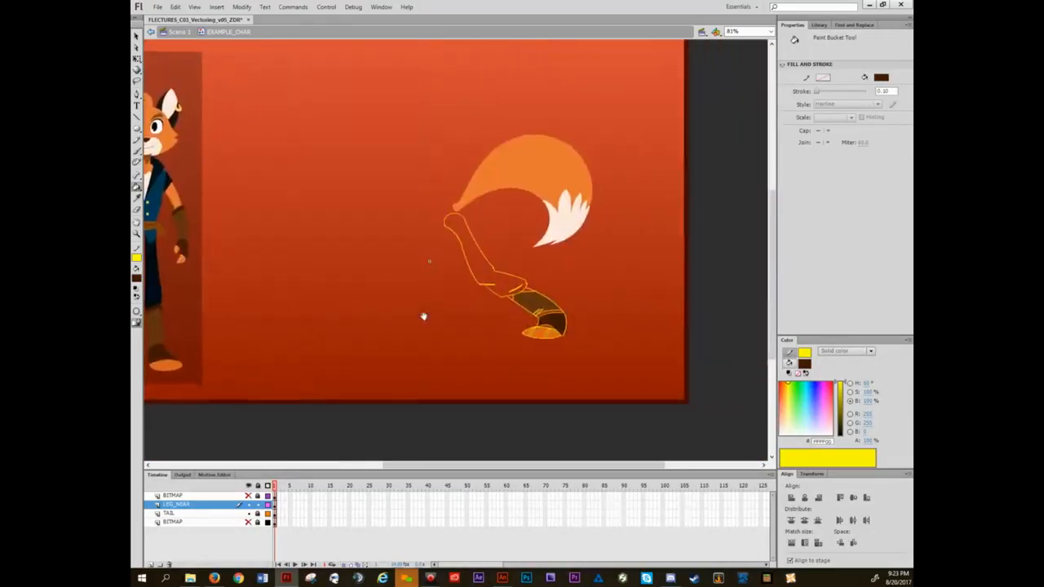
pyautogui.scroll(3, 525, 324)
pyautogui.moveTo(520, 306); pyautogui.dragTo(548, 335)
pyautogui.scroll(-4, 520, 353)
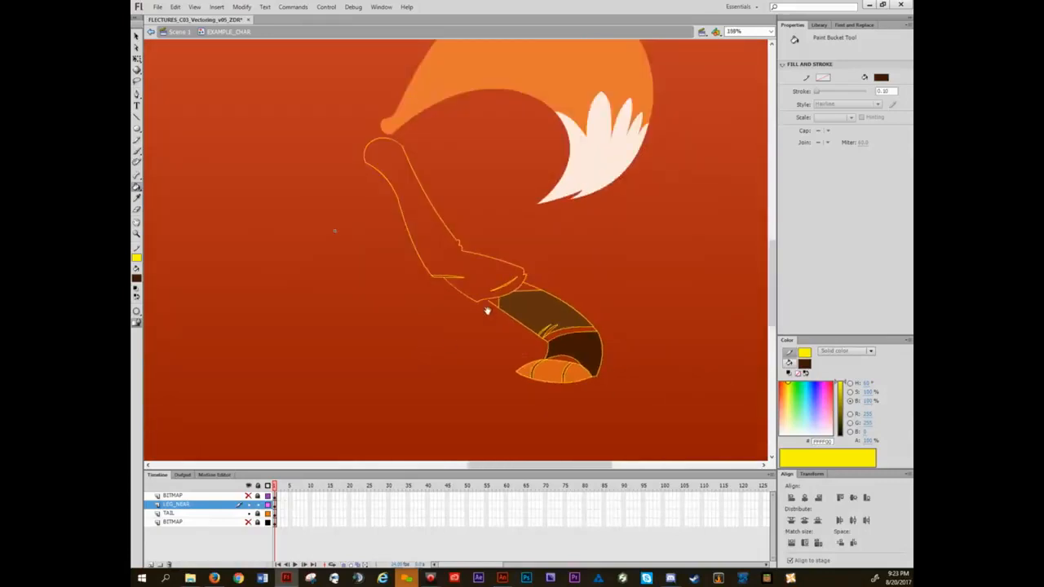
# - Extend the open end of the boot's lower edge line past the trouser hem and delete the overhanging piece
pyautogui.scroll(5, 486, 311)
pyautogui.press('v')
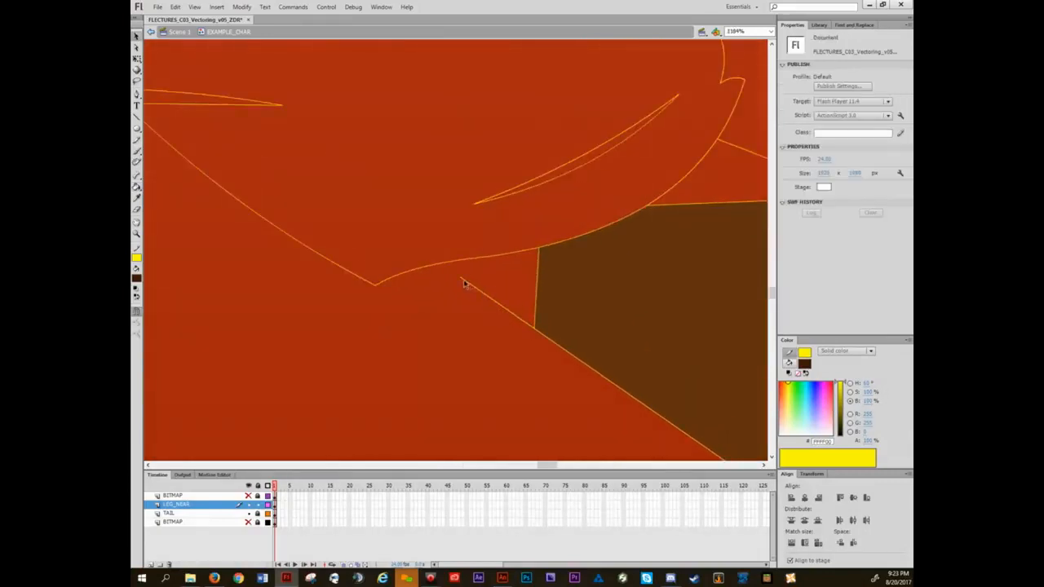
pyautogui.doubleClick(460, 275)
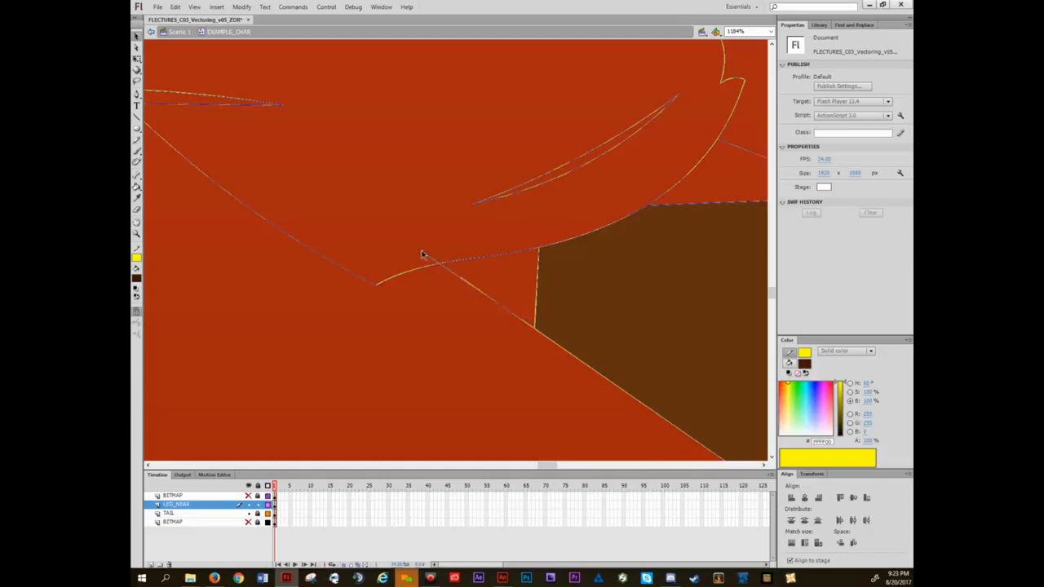
pyautogui.click(423, 254)
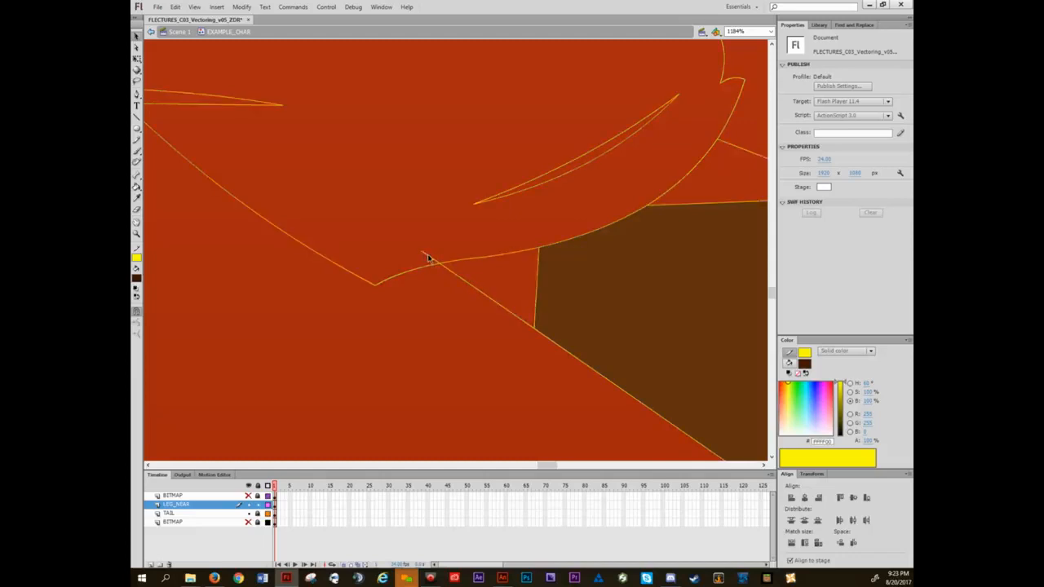
pyautogui.press('Delete')
# - On a new layer above LEG_NEAR, trace the boot shaft's lower edge from the trouser hem to the ankle, curved along the sketch
pyautogui.click(248, 495)
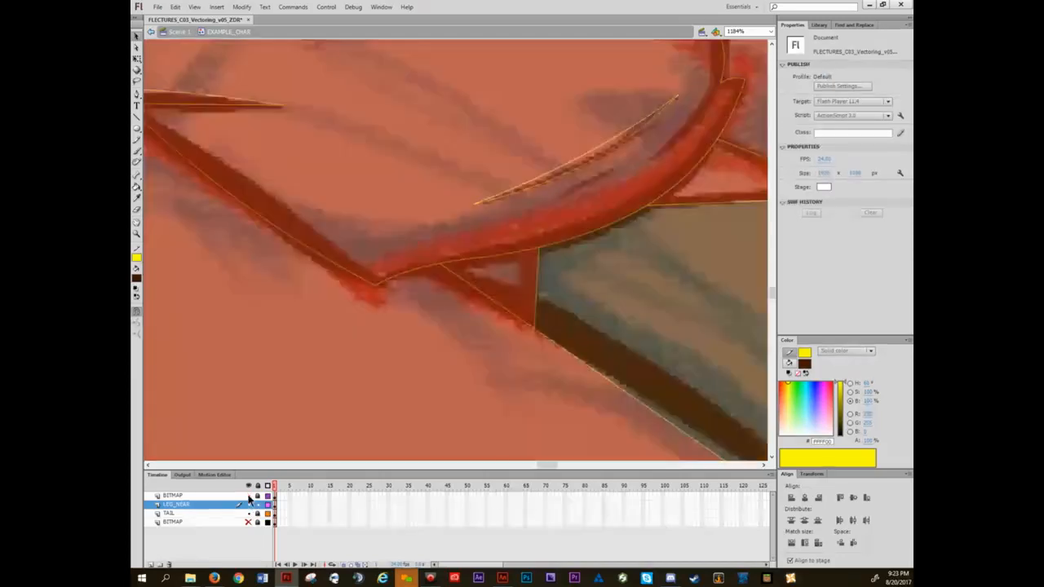
pyautogui.scroll(-5, 422, 395)
pyautogui.moveTo(494, 396); pyautogui.dragTo(462, 320)
pyautogui.scroll(3, 481, 344)
pyautogui.press('n')
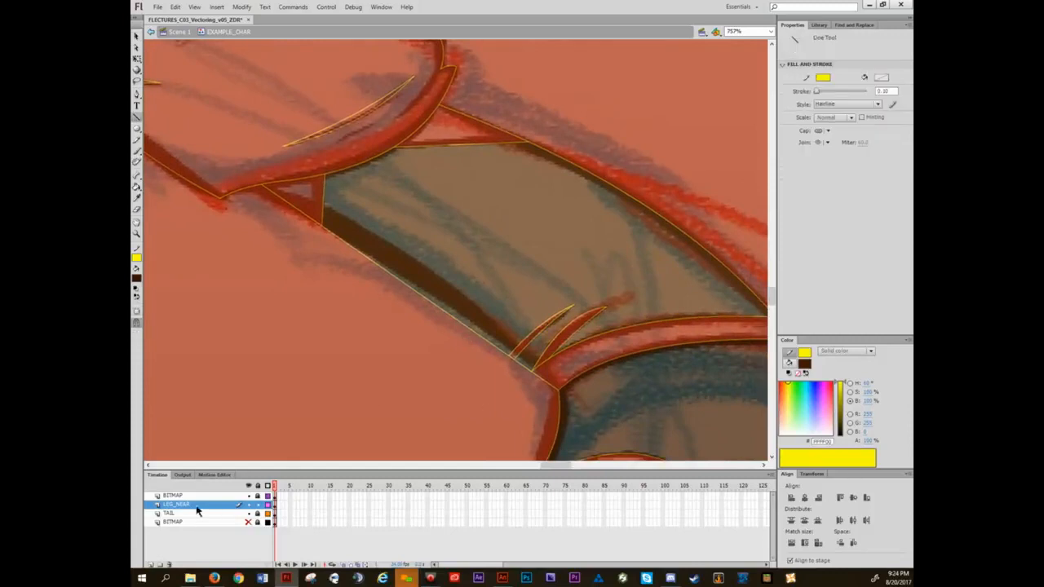
pyautogui.click(150, 564)
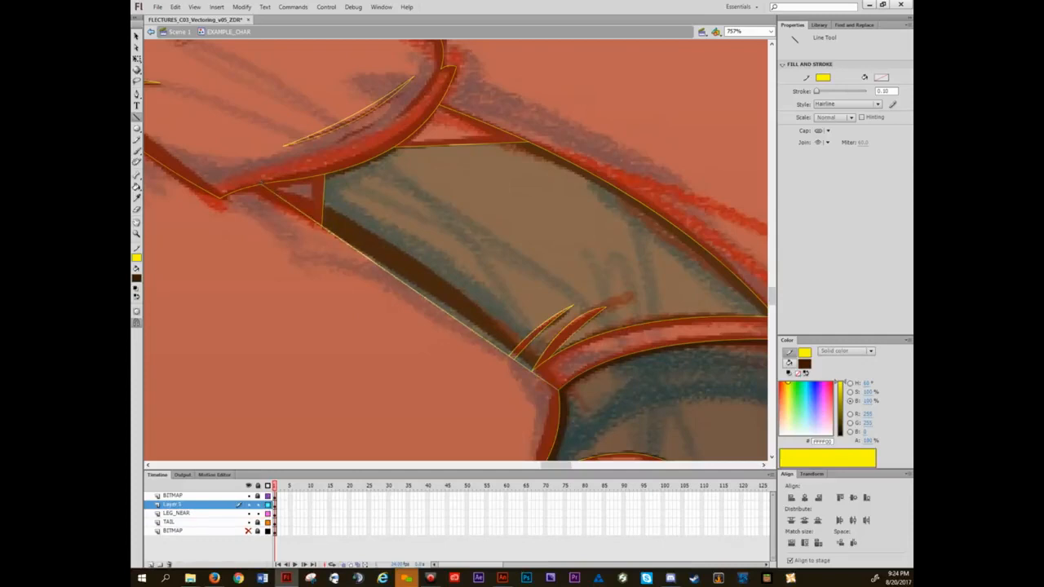
pyautogui.press('v')
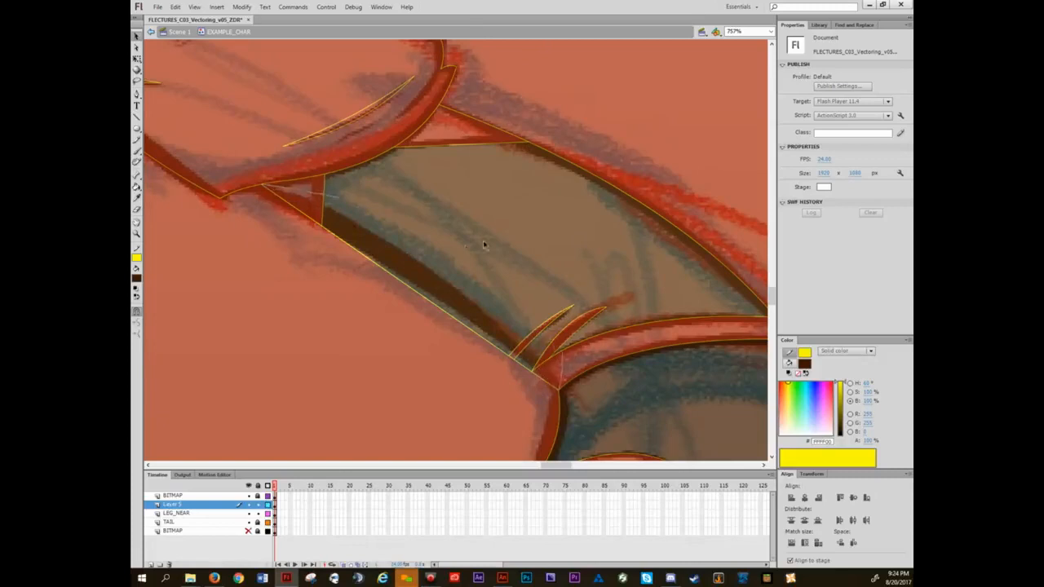
pyautogui.moveTo(432, 282); pyautogui.dragTo(393, 259)
# - Move the new curved edge line from the extra layer onto LEG_NEAR, keeping its position
pyautogui.click(198, 507)
pyautogui.click(375, 309)
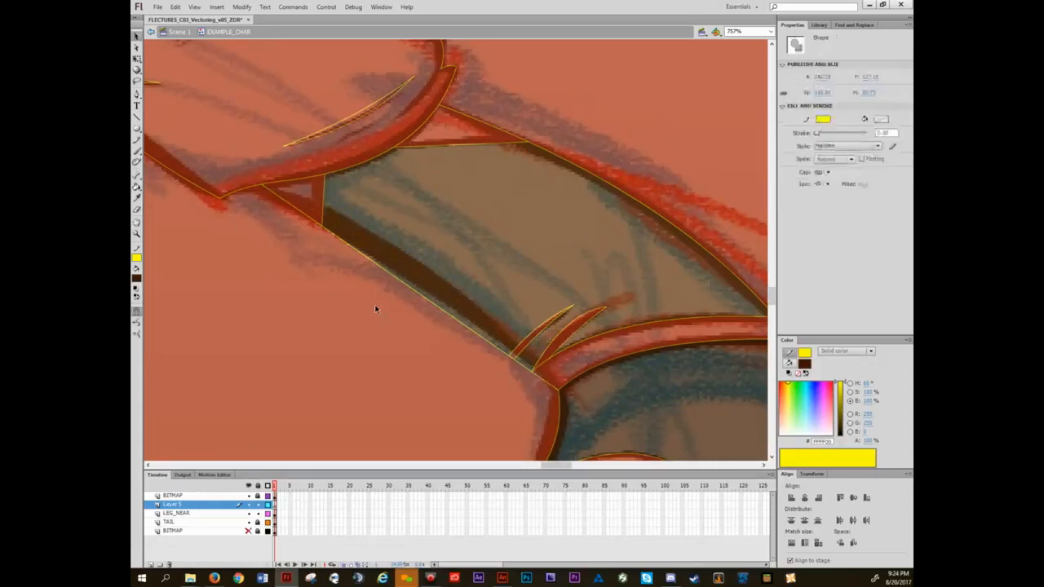
pyautogui.click(449, 313)
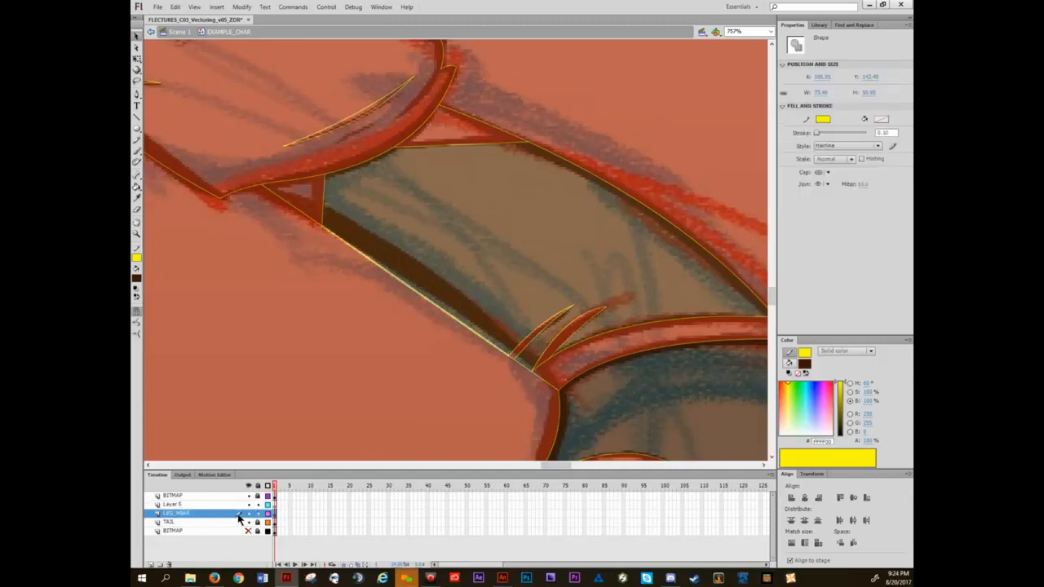
pyautogui.hotkey('ctrl', 'shift', 'v')
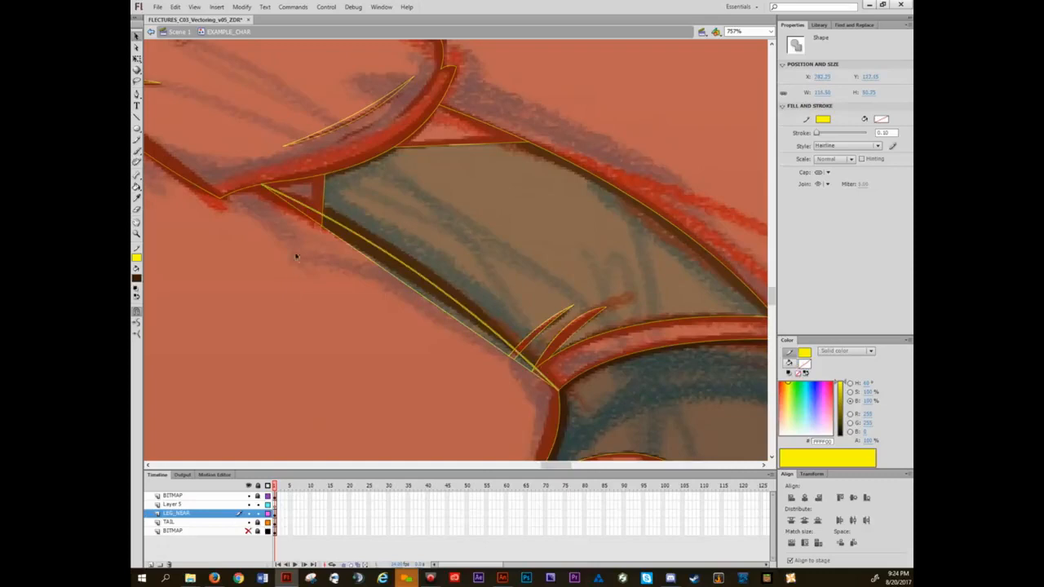
pyautogui.click(296, 256)
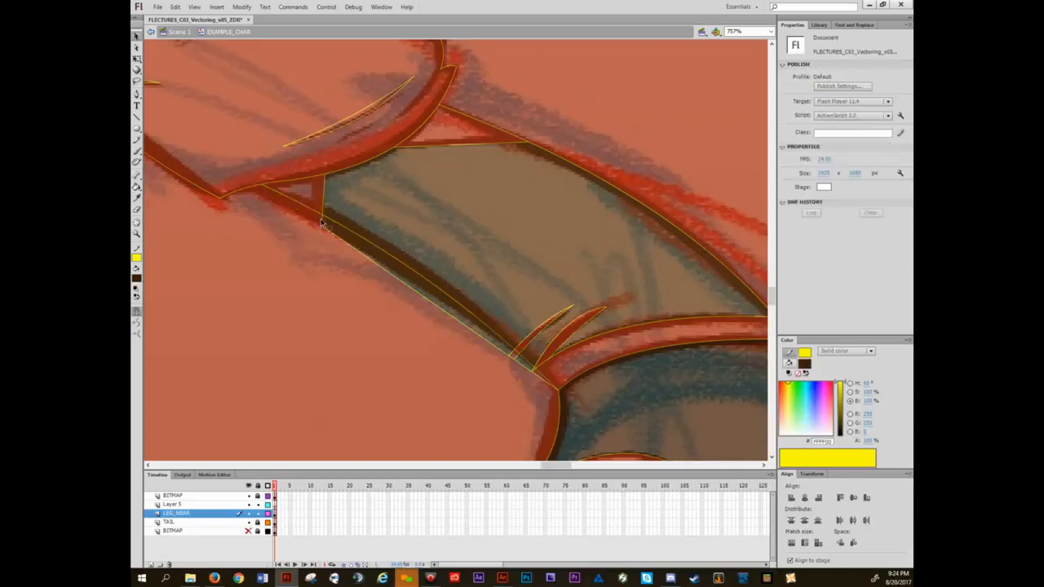
# - Delete the leftover segments of the old straight edge line outside the boot's new curved edge
pyautogui.click(324, 223)
pyautogui.press('Delete')
pyautogui.click(342, 239)
pyautogui.press('Delete')
pyautogui.click(529, 371)
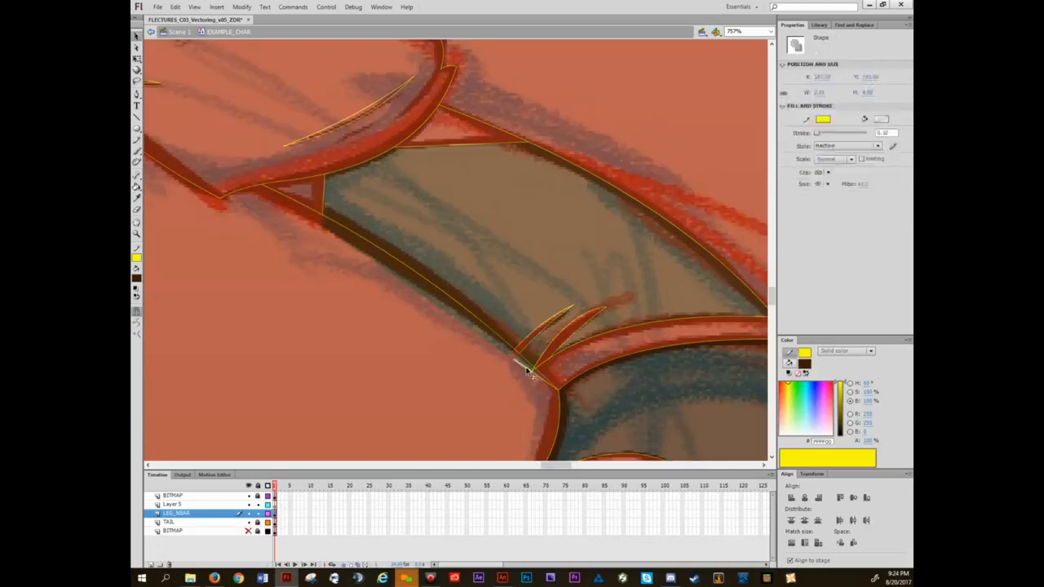
pyautogui.press('Delete')
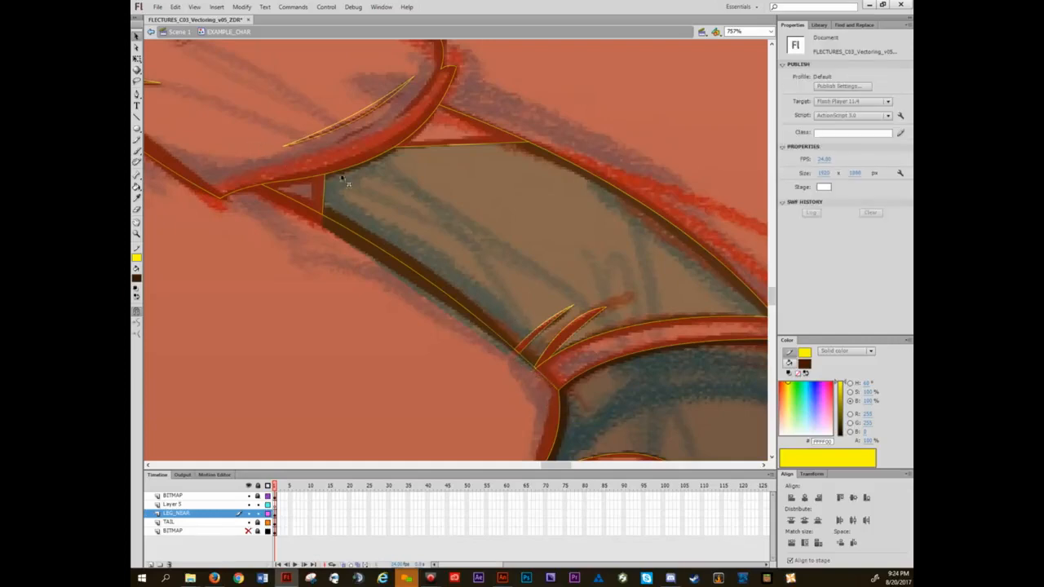
# - Hide the BITMAP sketch layer and delete the extra layer above LEG_NEAR
pyautogui.scroll(-5, 423, 345)
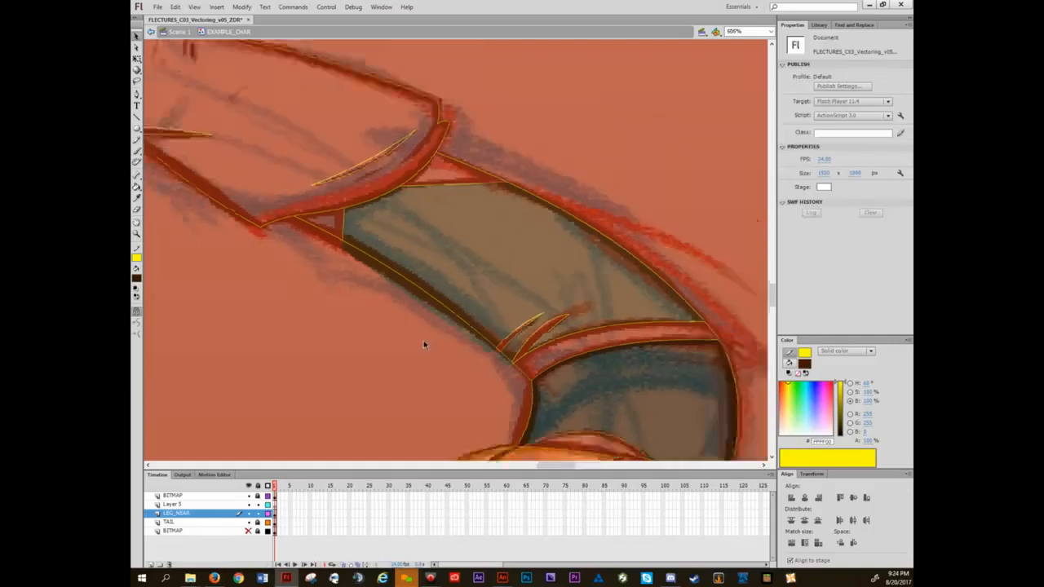
pyautogui.scroll(-2, 421, 343)
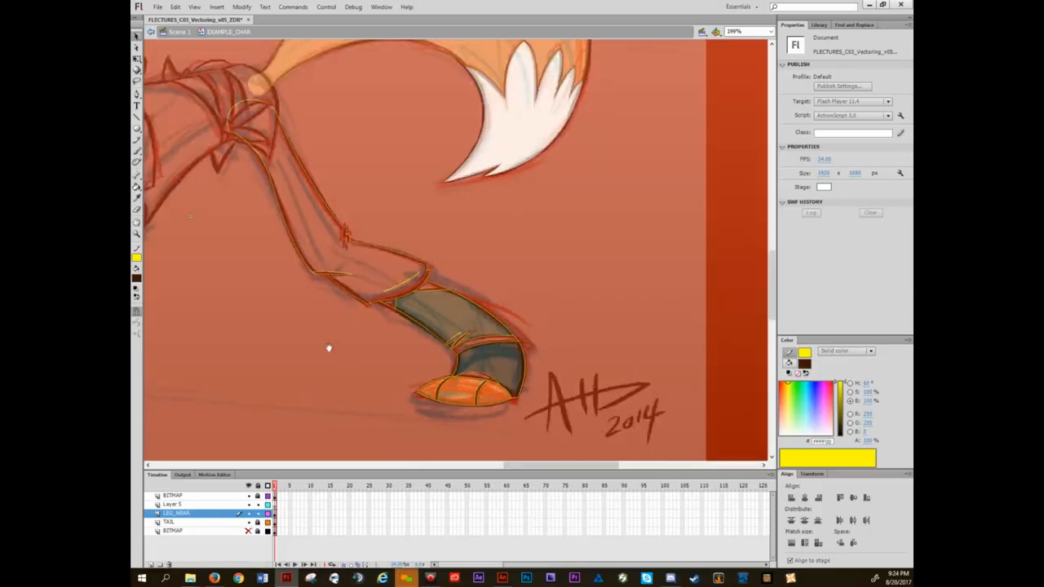
pyautogui.moveTo(326, 350); pyautogui.dragTo(521, 322)
pyautogui.click(248, 496)
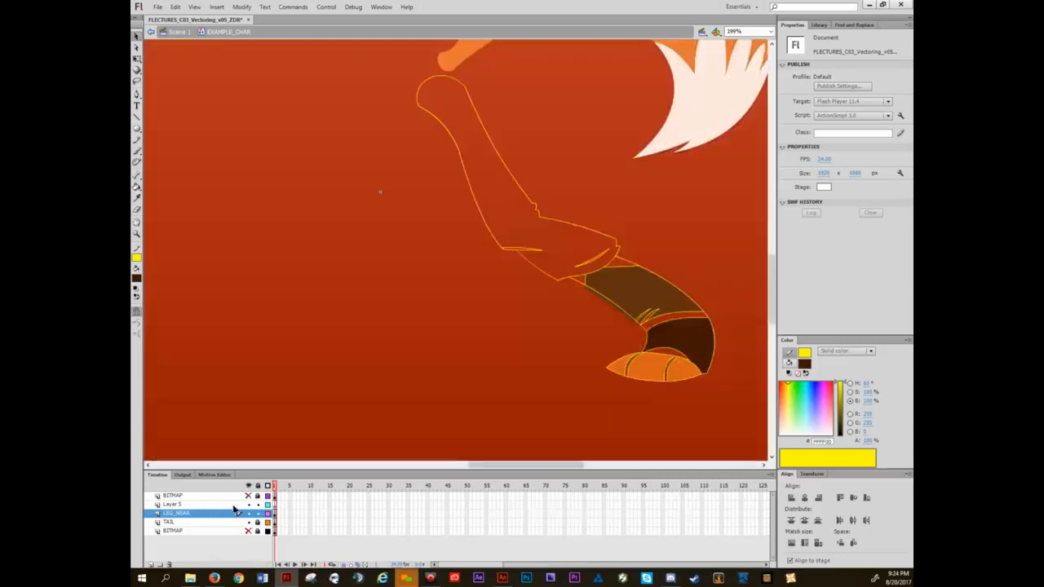
pyautogui.click(210, 506)
pyautogui.click(168, 565)
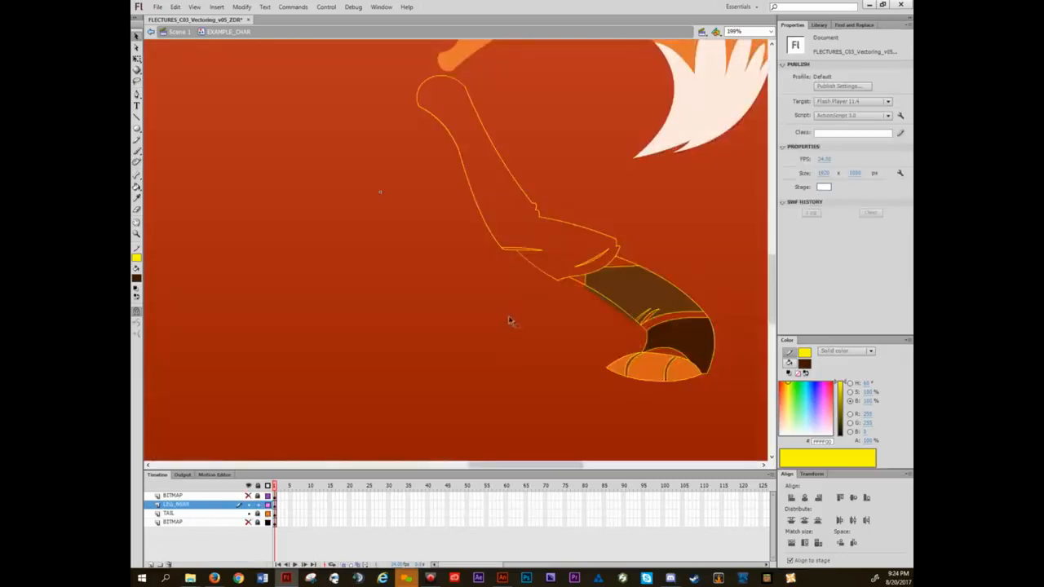
# - Delete the leftover brown fill outside the boot shaft's new curved lower edge
pyautogui.moveTo(603, 320); pyautogui.dragTo(508, 303)
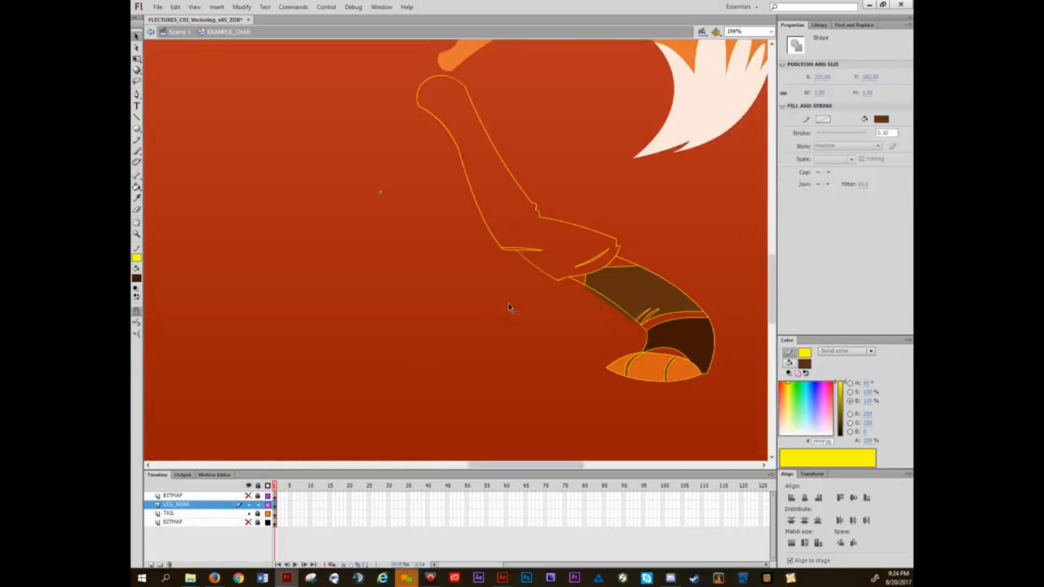
pyautogui.scroll(5, 654, 331)
pyautogui.moveTo(578, 312); pyautogui.dragTo(497, 275)
pyautogui.scroll(1, 498, 275)
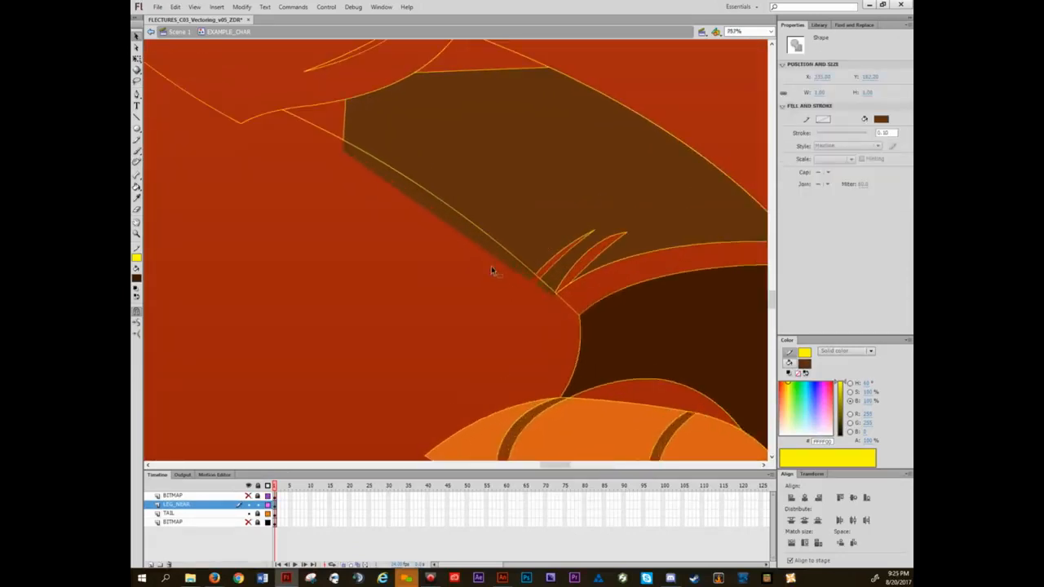
pyautogui.click(548, 292)
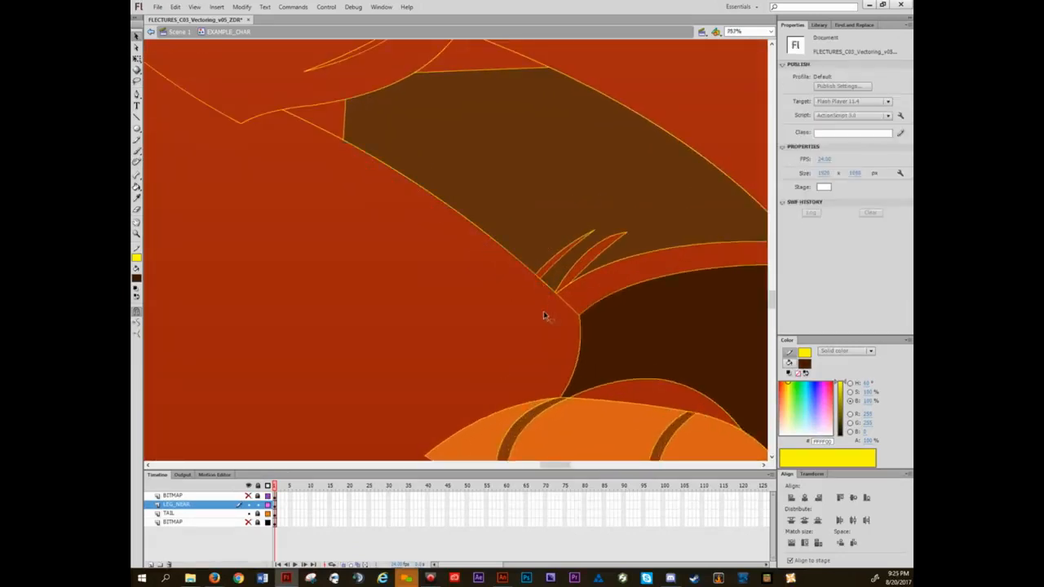
# - Fill the boot's two ankle wrinkles, the two shadow corners below the trouser hem and the ankle band with dark brown
pyautogui.press('k')
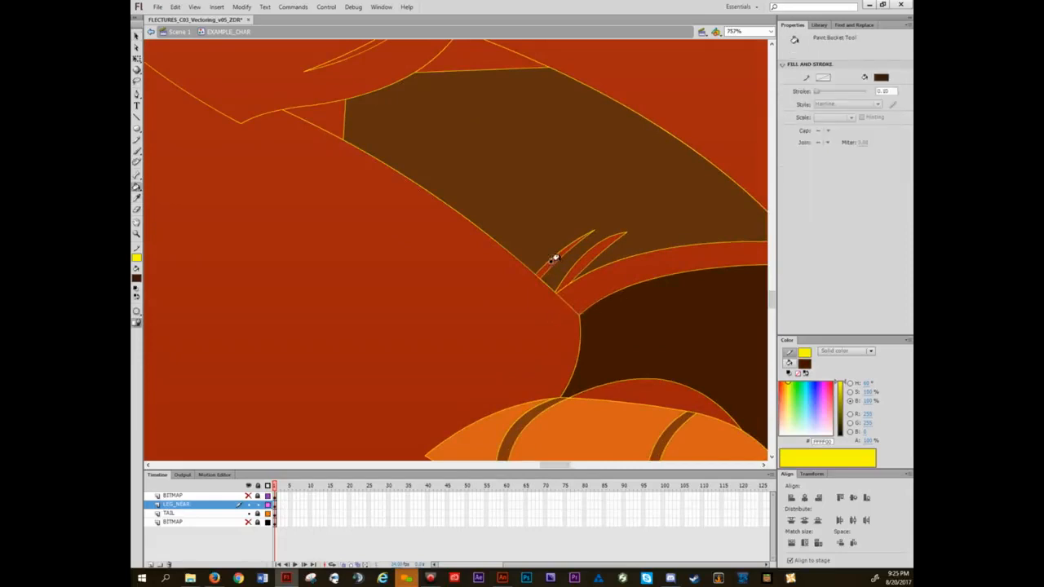
pyautogui.click(554, 262)
pyautogui.click(581, 260)
pyautogui.click(333, 113)
pyautogui.click(477, 57)
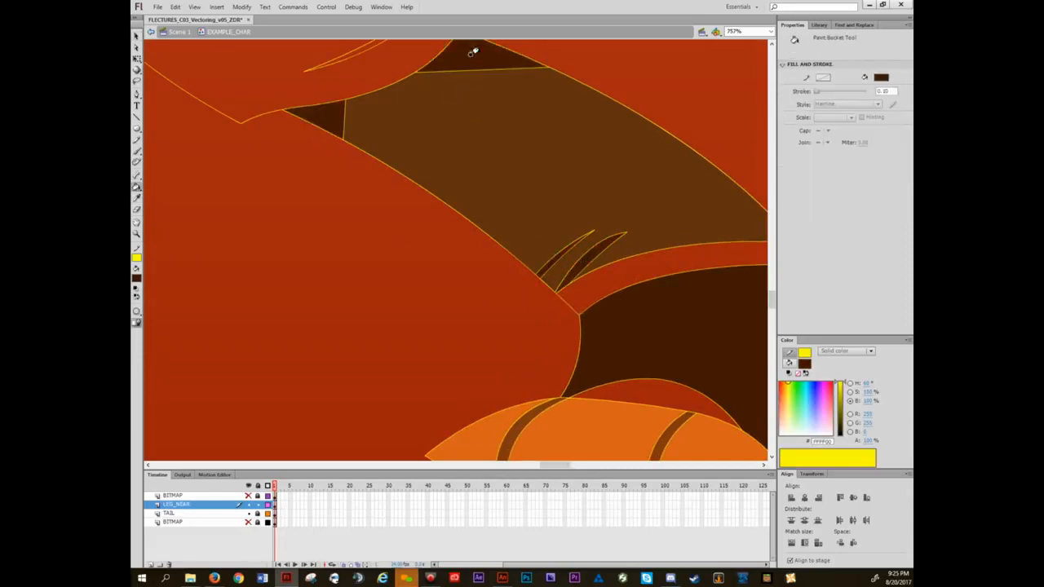
pyautogui.click(657, 305)
pyautogui.scroll(-5, 634, 319)
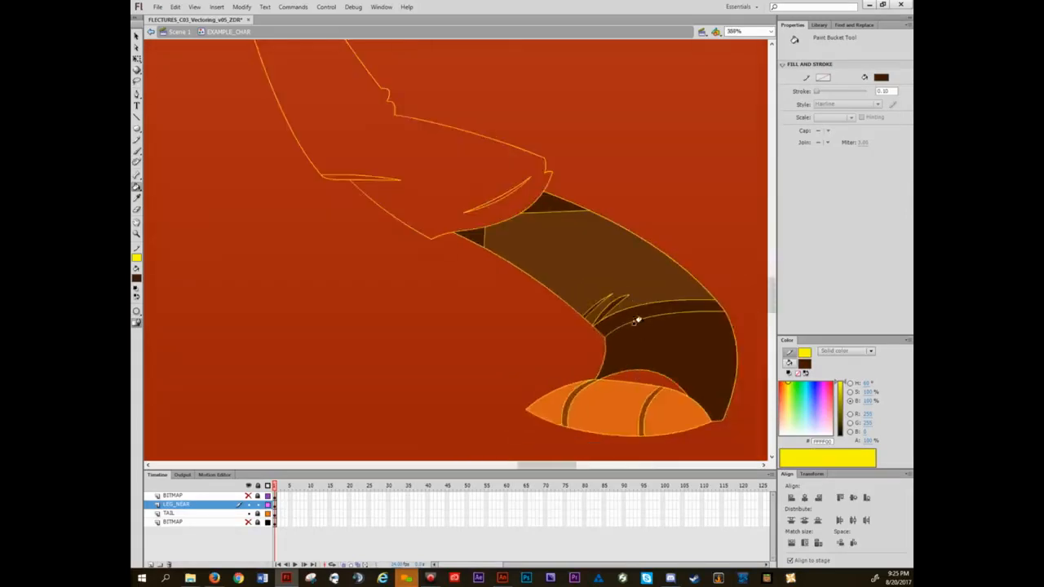
# - Check the boots on the coloured reference character and fill the crescent between the ankle and the toes with dark brown
pyautogui.moveTo(402, 323); pyautogui.dragTo(642, 275)
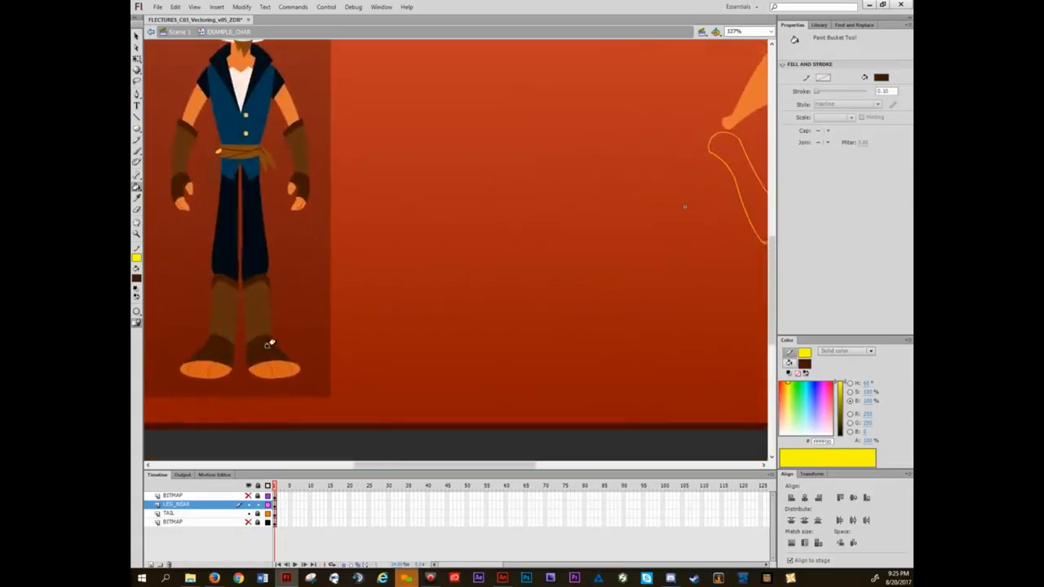
pyautogui.moveTo(540, 303); pyautogui.dragTo(354, 319)
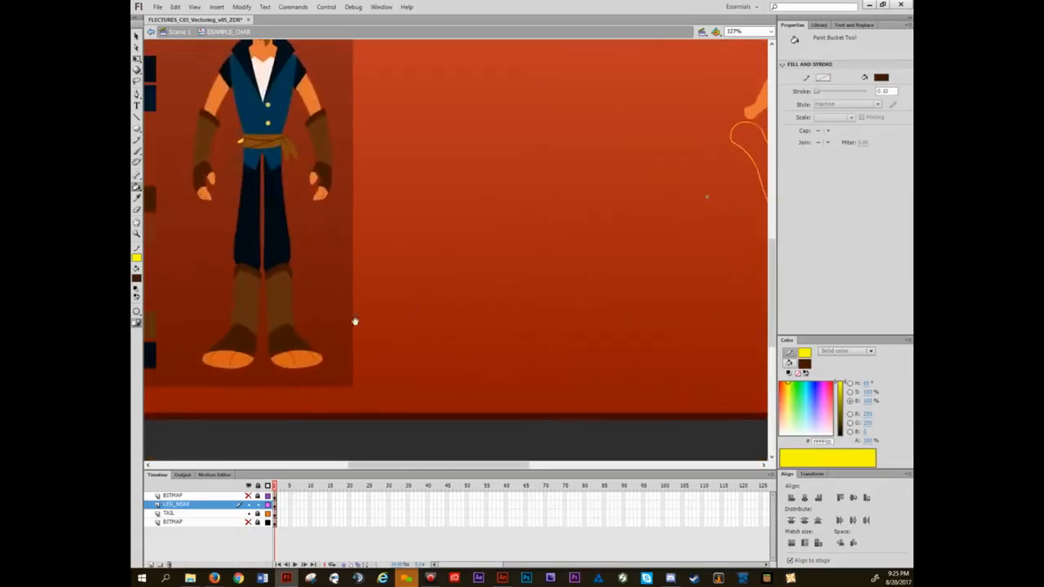
pyautogui.moveTo(563, 326); pyautogui.dragTo(336, 341)
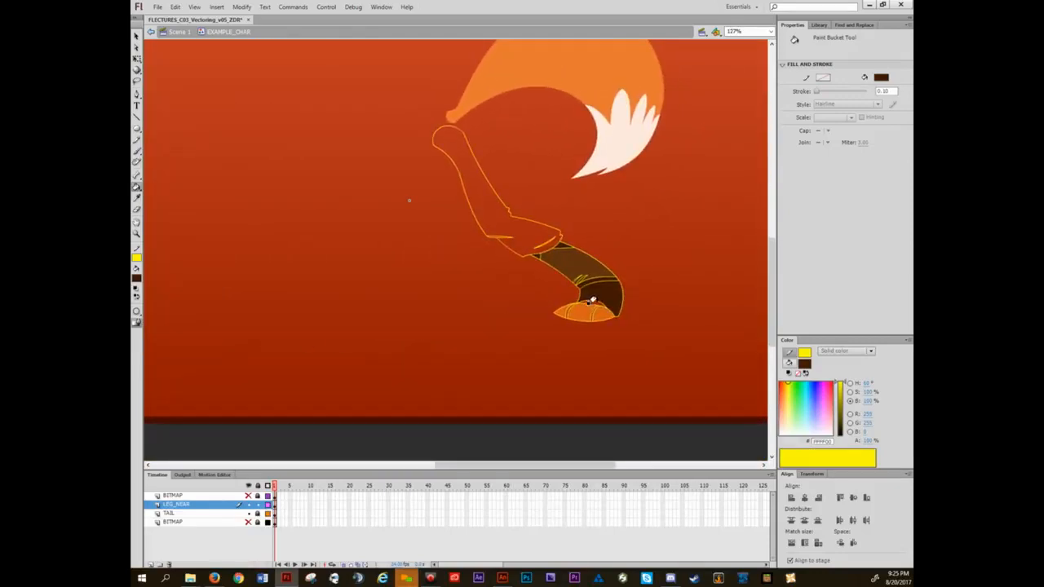
pyautogui.scroll(7, 600, 307)
pyautogui.click(558, 279)
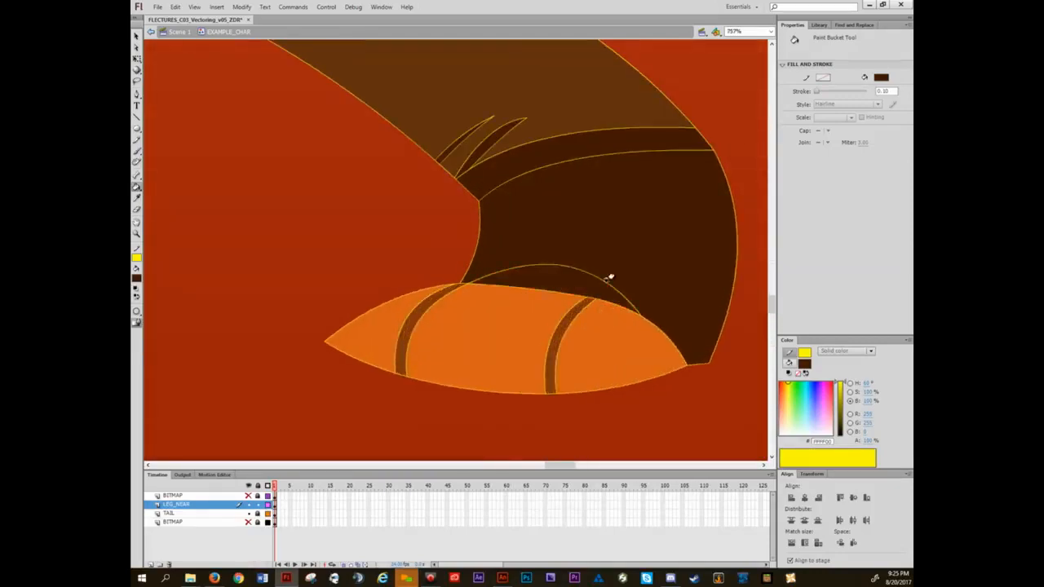
# - Sample the dark navy of the reference character's trousers and fill the near leg's trouser shape with it
pyautogui.scroll(-4, 513, 334)
pyautogui.scroll(-5, 514, 336)
pyautogui.moveTo(314, 342)
pyautogui.mouseDown()
pyautogui.moveTo(446, 324)
pyautogui.moveTo(757, 319)
pyautogui.mouseUp()
pyautogui.moveTo(219, 322); pyautogui.dragTo(417, 321)
pyautogui.scroll(-6, 398, 367)
pyautogui.moveTo(586, 309)
pyautogui.mouseDown()
pyautogui.moveTo(501, 289)
pyautogui.moveTo(572, 289)
pyautogui.moveTo(371, 327)
pyautogui.moveTo(593, 286)
pyautogui.moveTo(466, 310)
pyautogui.mouseUp()
pyautogui.press('i')
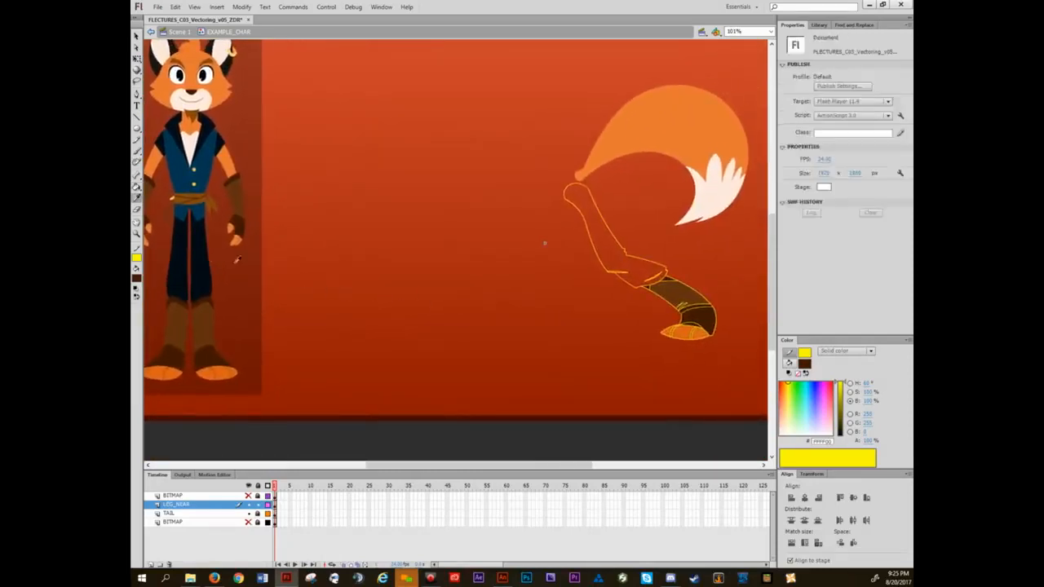
pyautogui.click(196, 262)
pyautogui.click(582, 251)
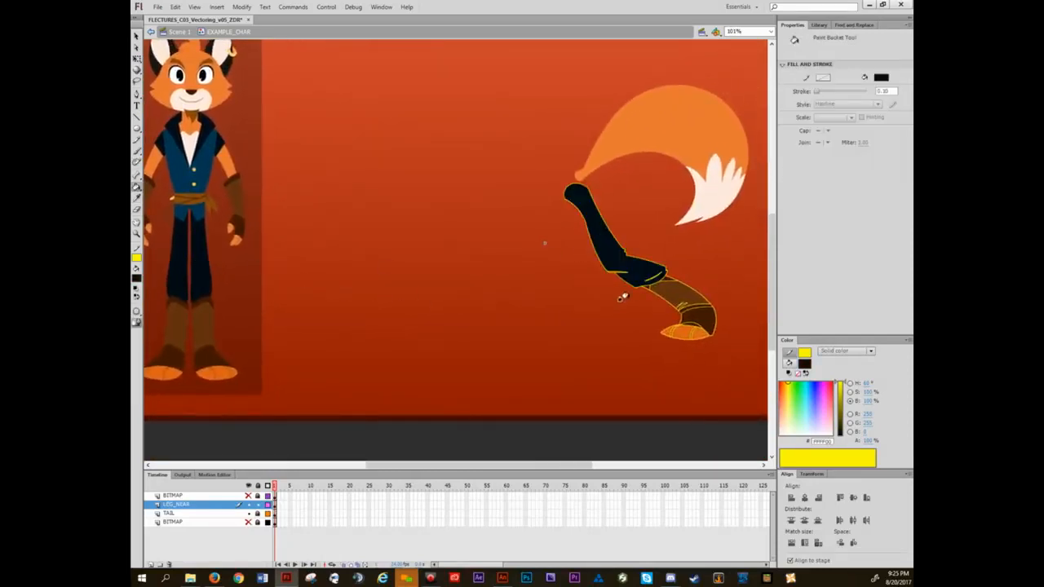
# - Brighten the navy fill colour to a medium blue and fill the two trouser creases at the knee and near the hem
pyautogui.scroll(6, 652, 295)
pyautogui.scroll(-2, 657, 317)
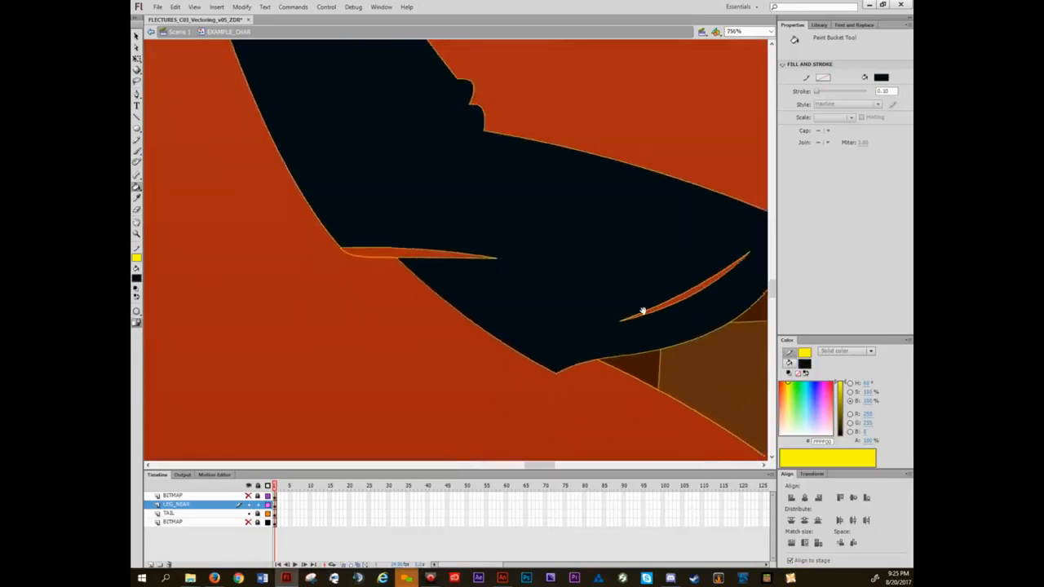
pyautogui.click(789, 364)
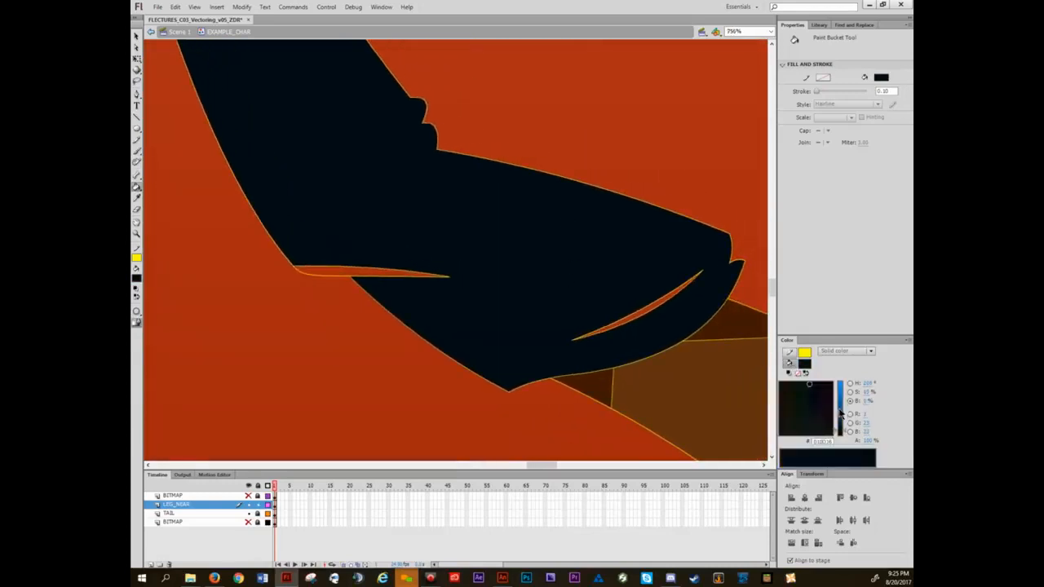
pyautogui.click(840, 413)
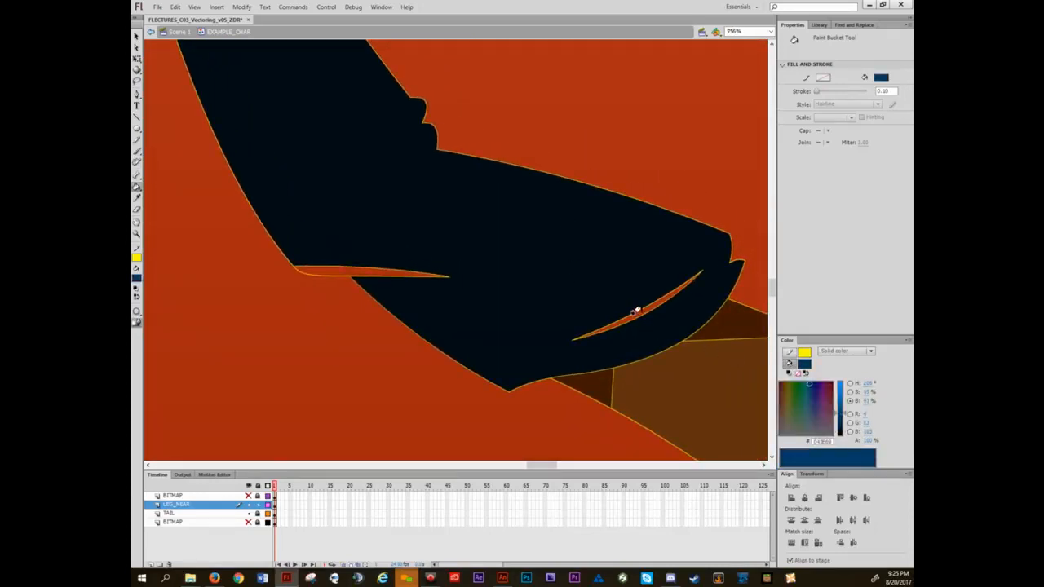
pyautogui.click(617, 314)
pyautogui.click(348, 272)
pyautogui.hotkey('ctrl', 'z')
pyautogui.click(346, 273)
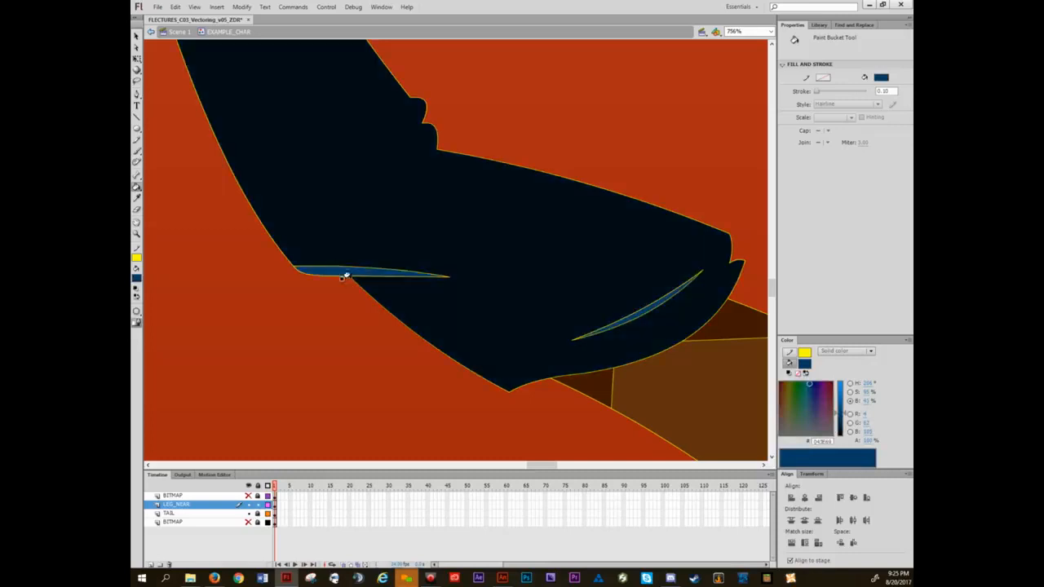
# - Select all artwork on LEG_NEAR and set its stroke colour to none to remove the yellow outlines
pyautogui.press('v')
pyautogui.scroll(-4, 425, 330)
pyautogui.scroll(-3, 425, 330)
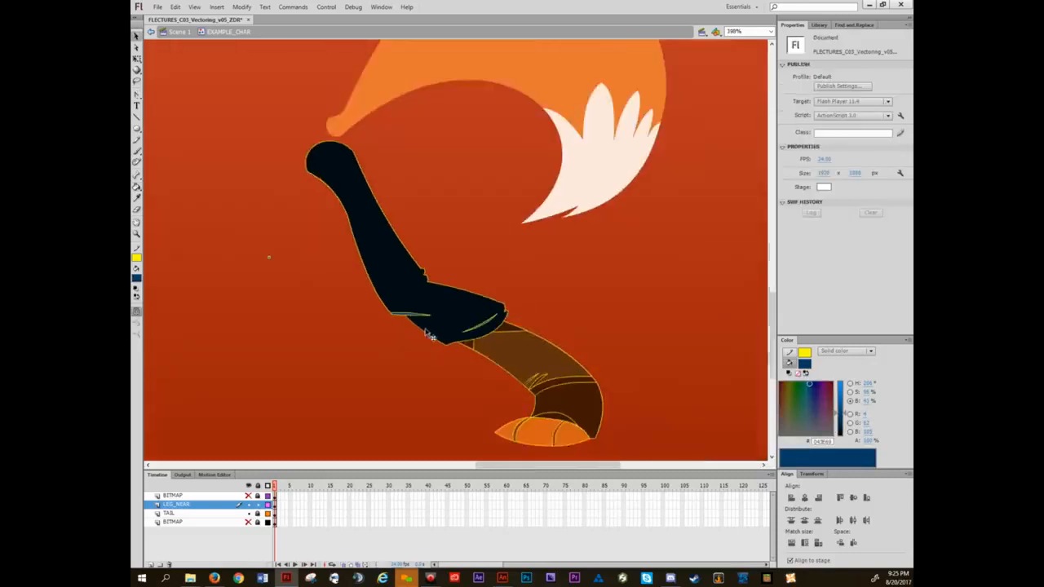
pyautogui.moveTo(472, 400); pyautogui.dragTo(506, 350)
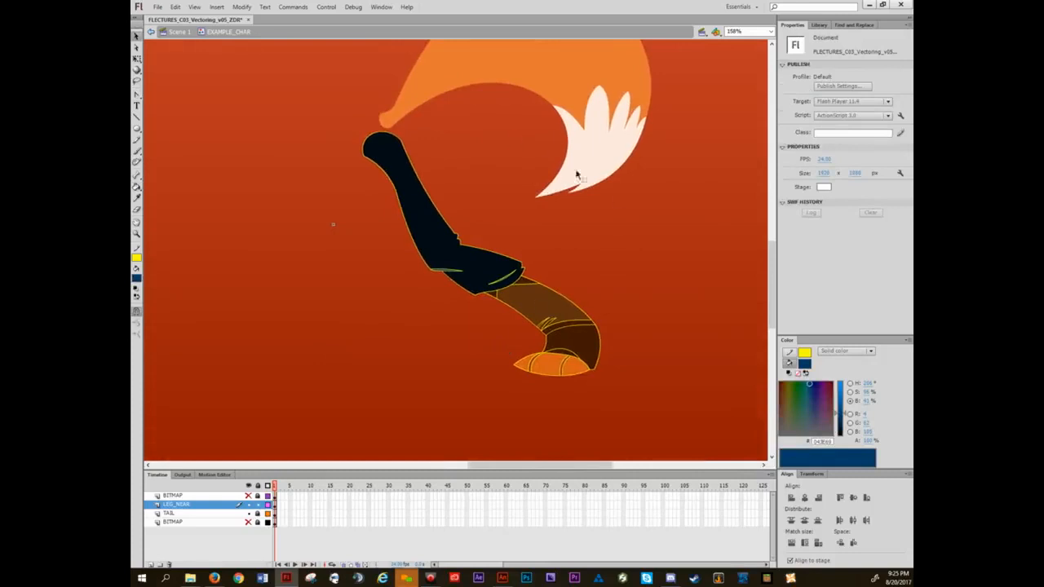
pyautogui.click(177, 507)
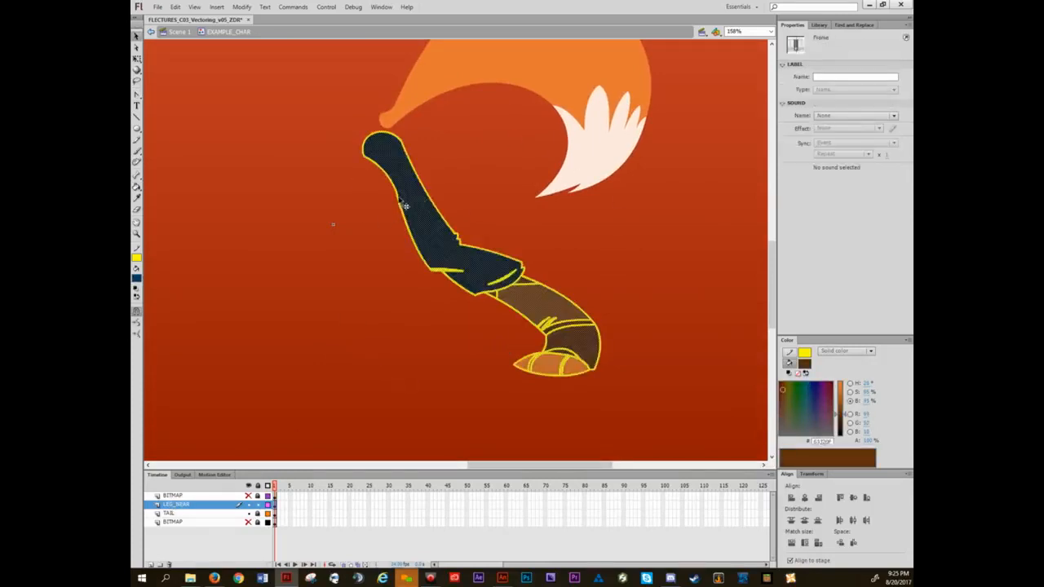
pyautogui.click(787, 355)
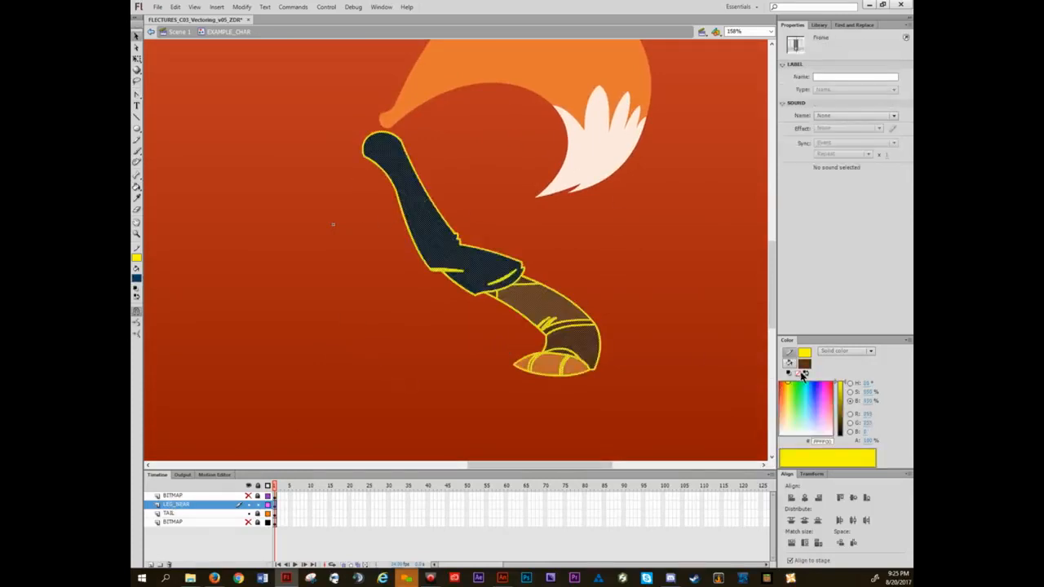
pyautogui.click(800, 374)
pyautogui.click(580, 245)
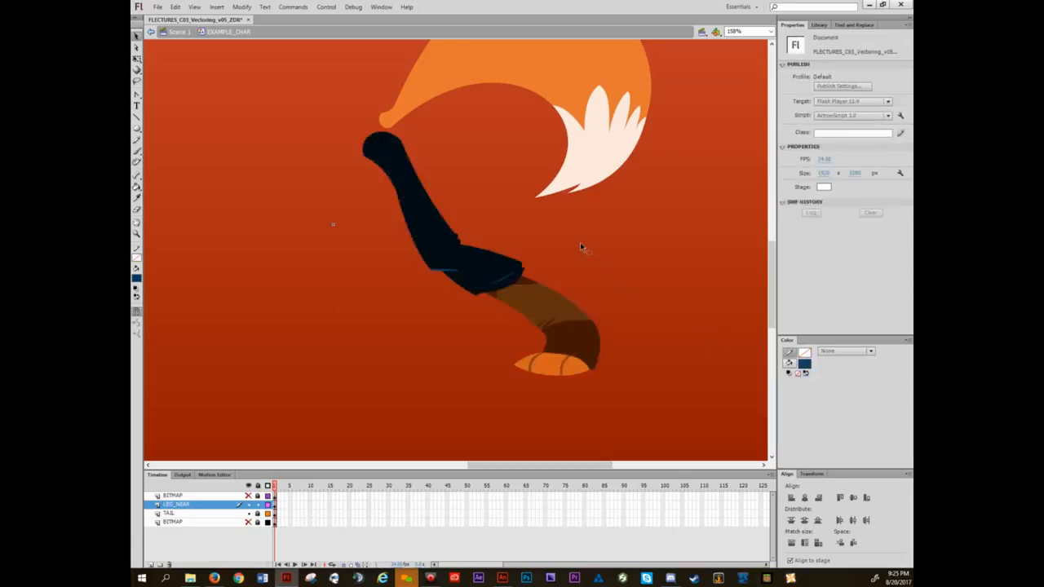
# - Sample the trouser navy, brighten it slightly to #02223A, and recolour both trouser creases with it
pyautogui.scroll(4, 572, 274)
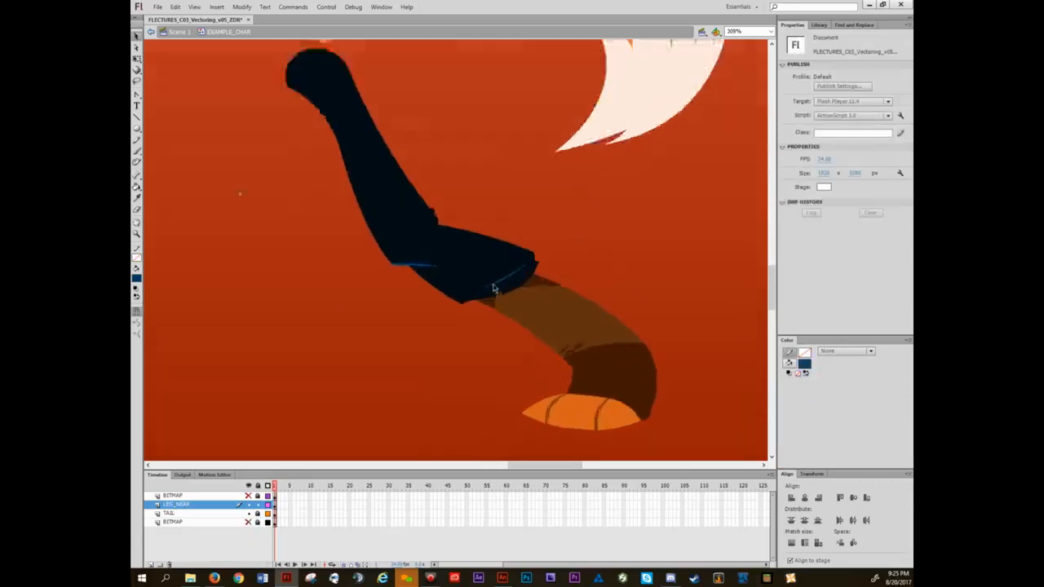
pyautogui.press('k')
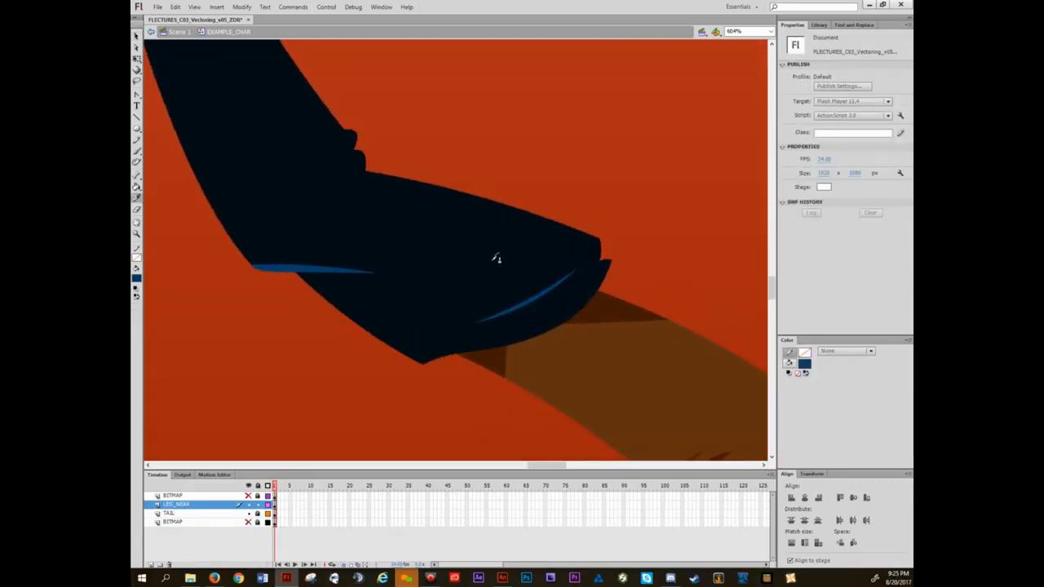
pyautogui.click(790, 364)
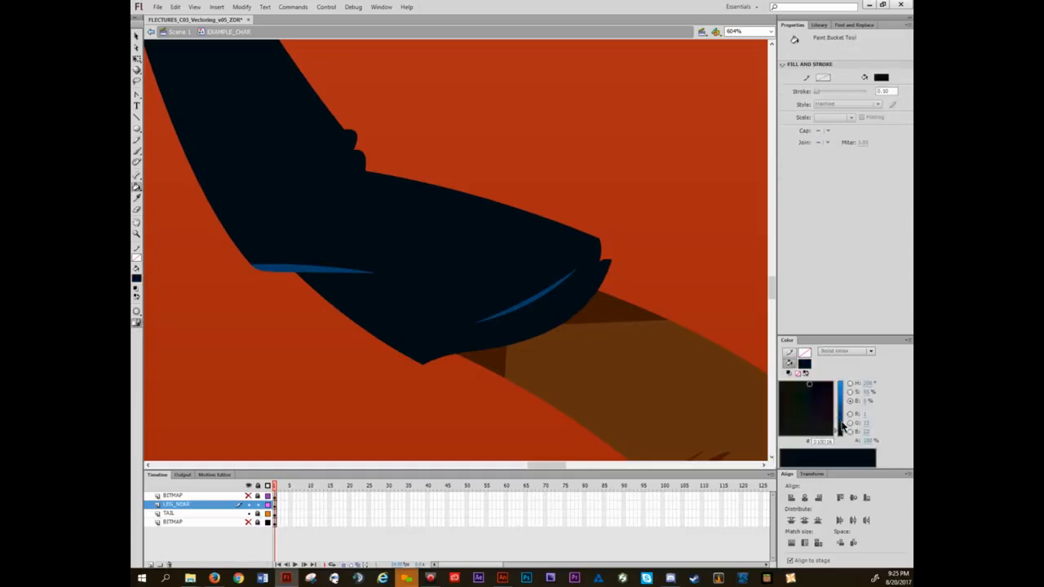
pyautogui.moveTo(843, 428); pyautogui.dragTo(841, 419)
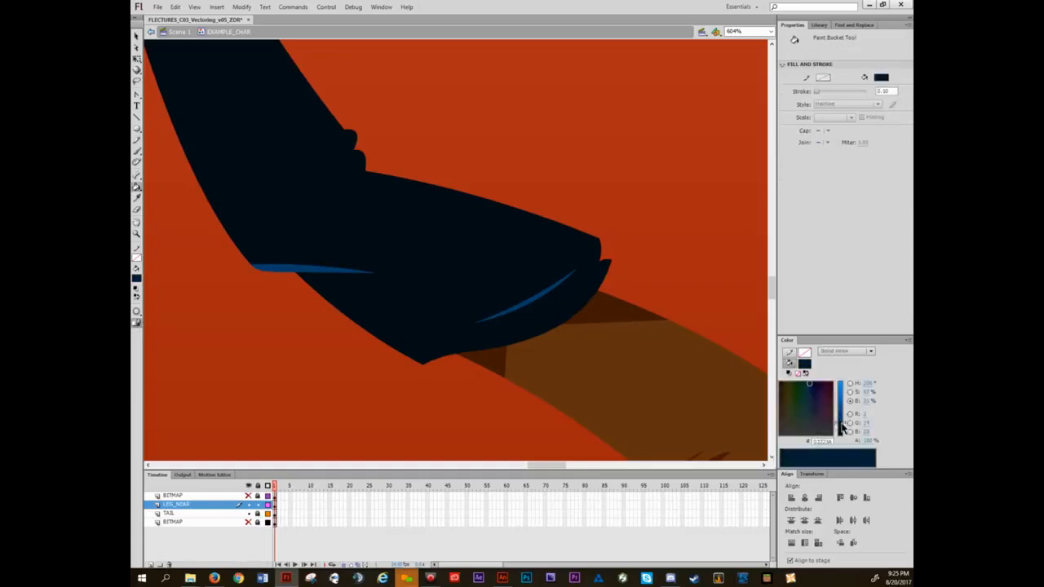
pyautogui.click(536, 291)
pyautogui.click(311, 273)
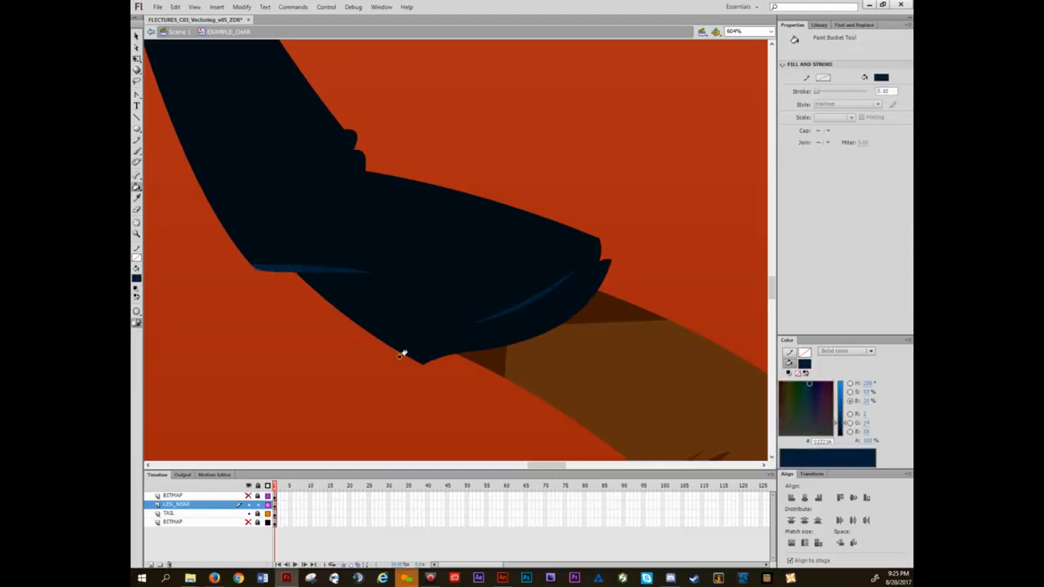
# - Show the upper BITMAP sketch layer and set the sketch's alpha to about 32%
pyautogui.scroll(-5, 464, 358)
pyautogui.scroll(-3, 472, 359)
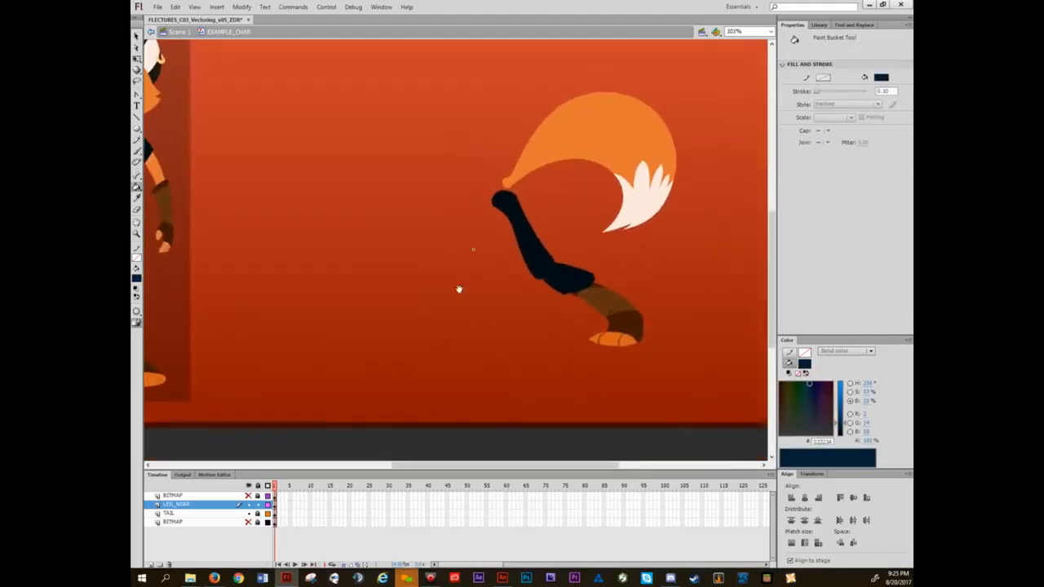
pyautogui.press('v')
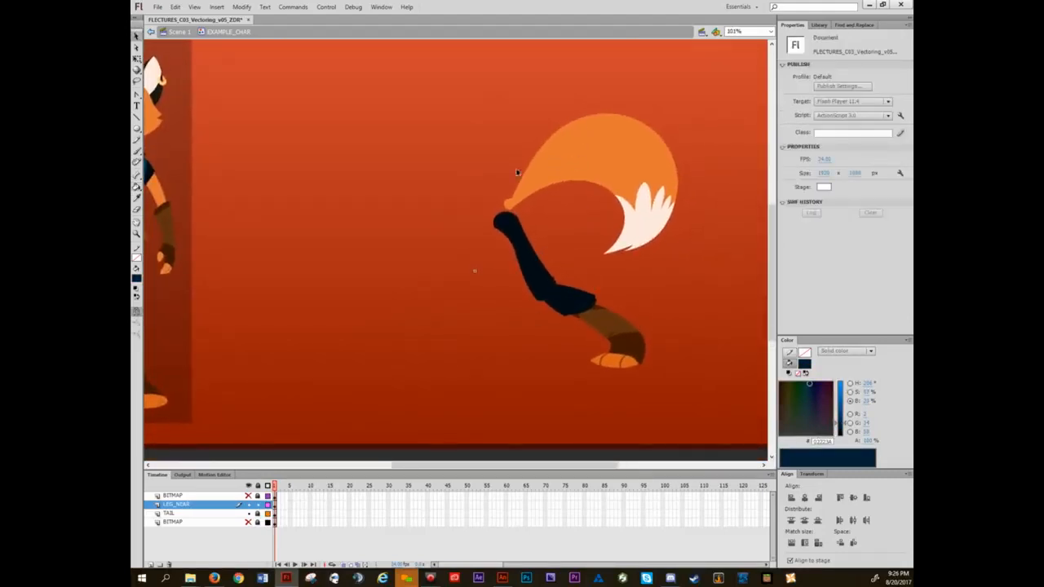
pyautogui.click(249, 496)
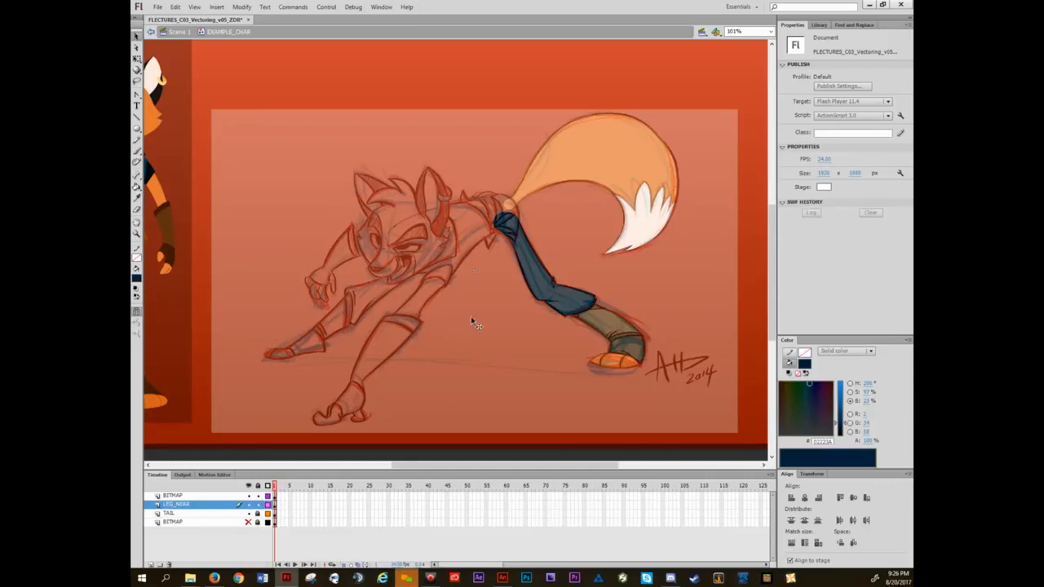
pyautogui.click(495, 318)
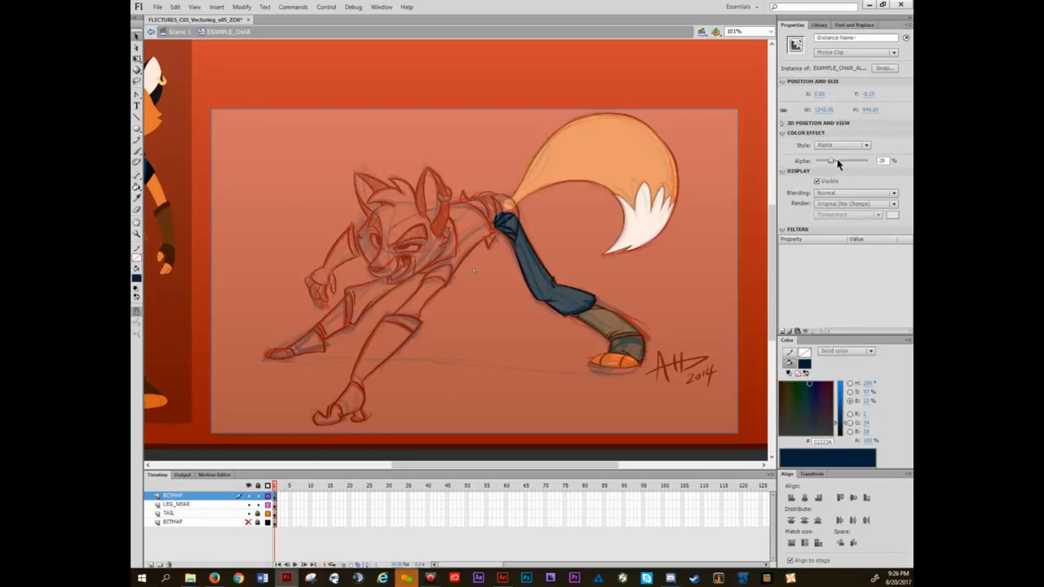
pyautogui.moveTo(838, 163)
pyautogui.mouseDown()
pyautogui.moveTo(872, 161)
pyautogui.moveTo(819, 163)
pyautogui.moveTo(875, 160)
pyautogui.moveTo(810, 165)
pyautogui.moveTo(848, 164)
pyautogui.moveTo(838, 166)
pyautogui.mouseUp()
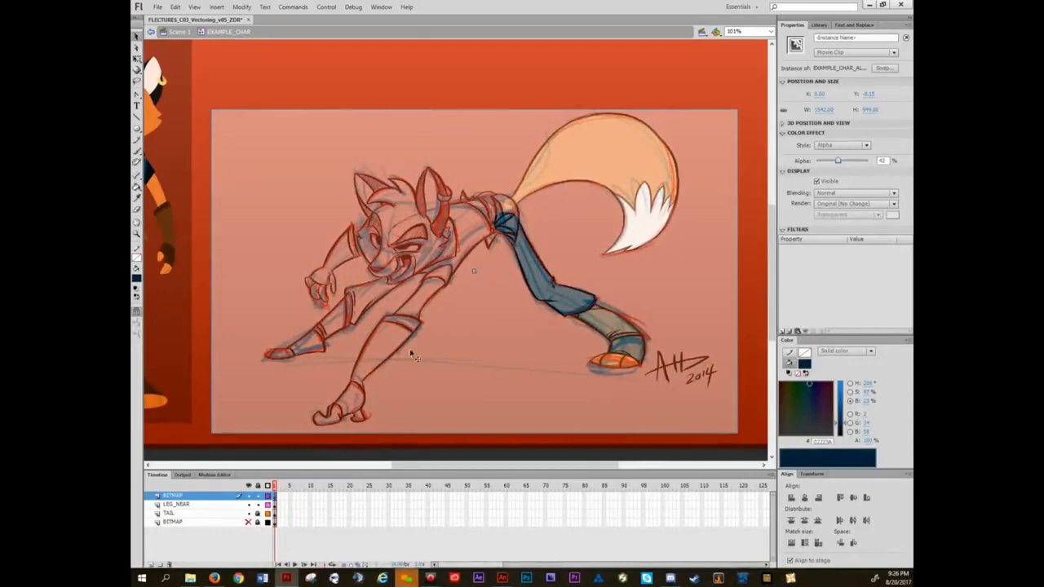
pyautogui.moveTo(839, 164); pyautogui.dragTo(833, 164)
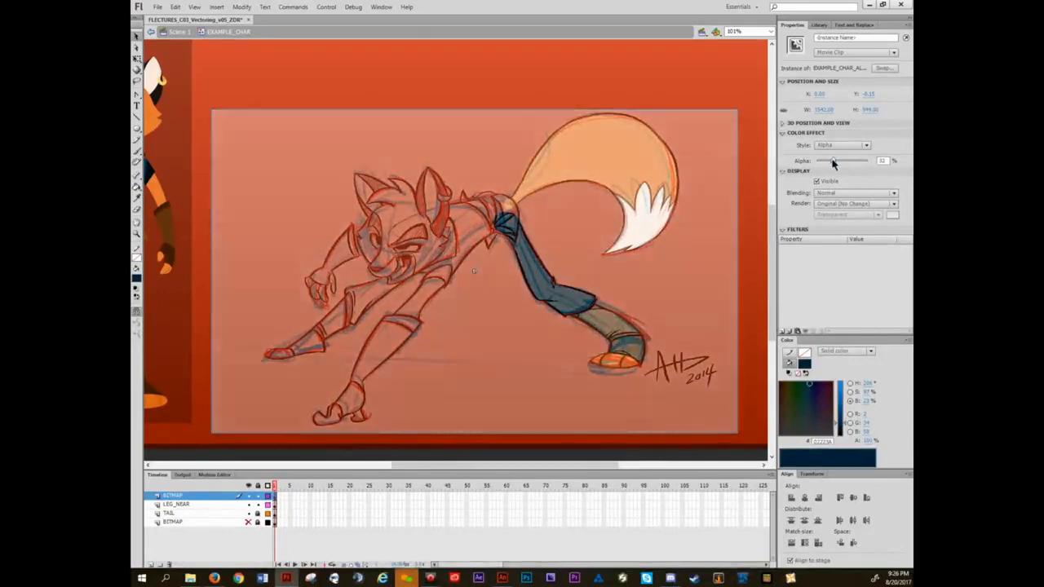
# - Lock the LEG_NEAR and upper BITMAP layers and add a new layer directly above LEG_NEAR
pyautogui.click(220, 509)
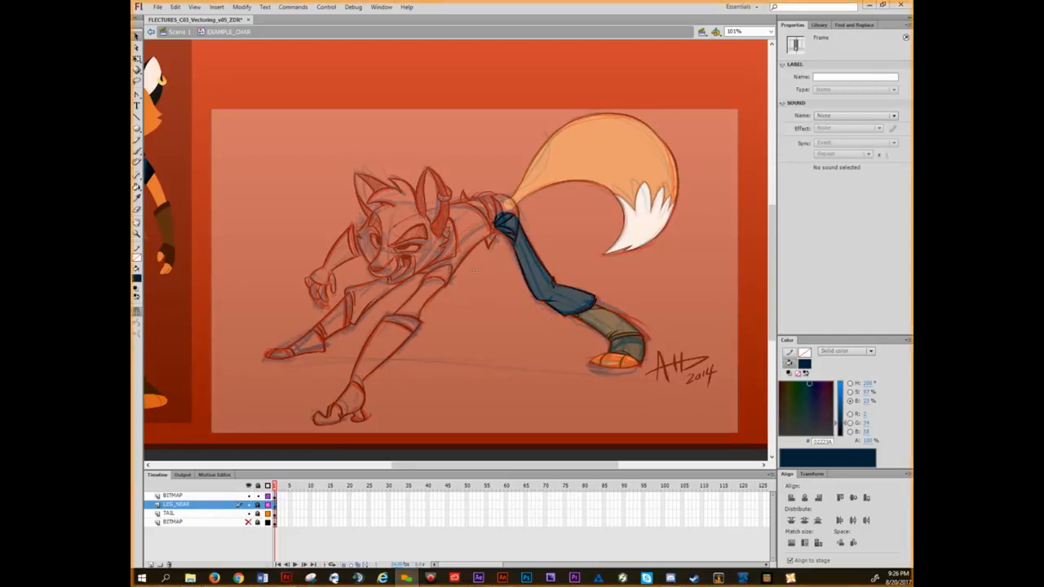
pyautogui.click(378, 107)
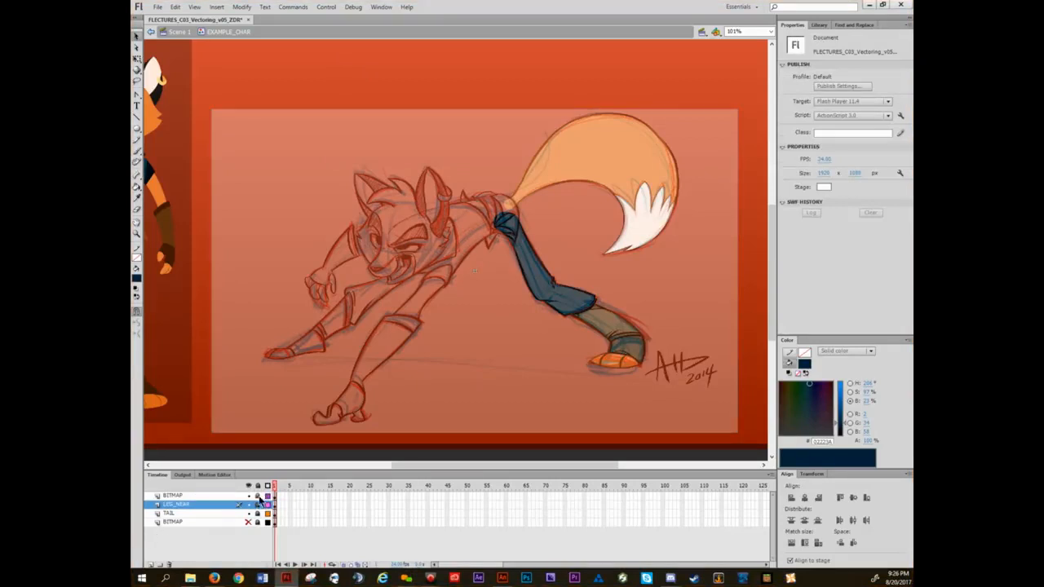
pyautogui.click(150, 565)
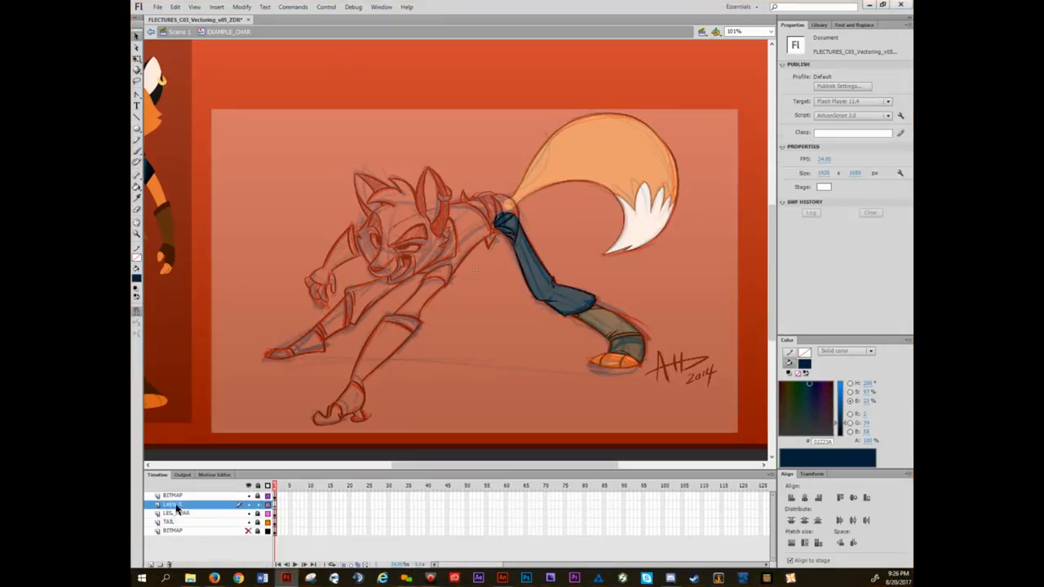
# - Name the new layer above LEG_NEAR FACE
pyautogui.doubleClick(176, 506)
pyautogui.write('FACE')
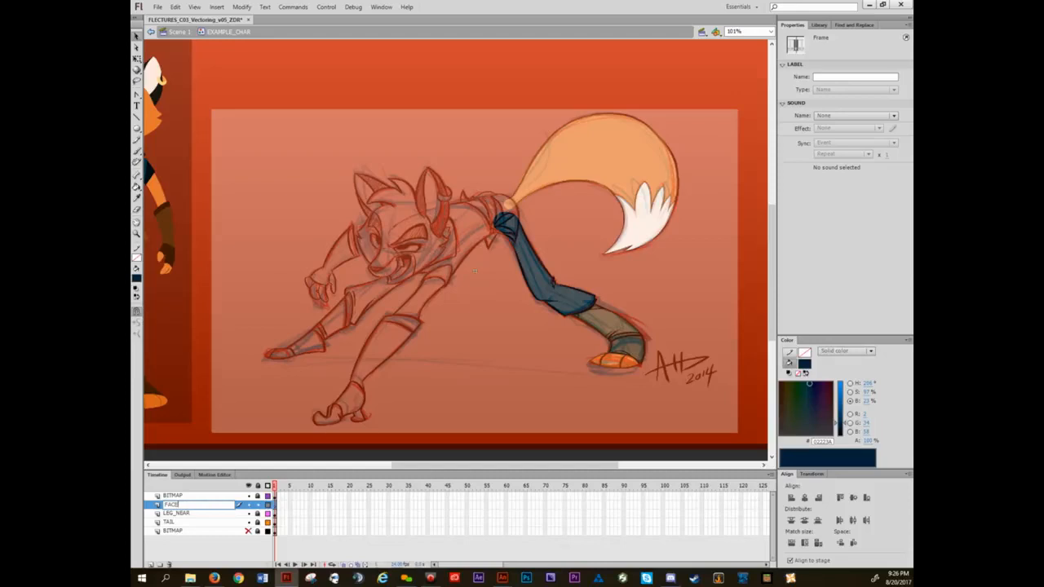
pyautogui.press('Return')
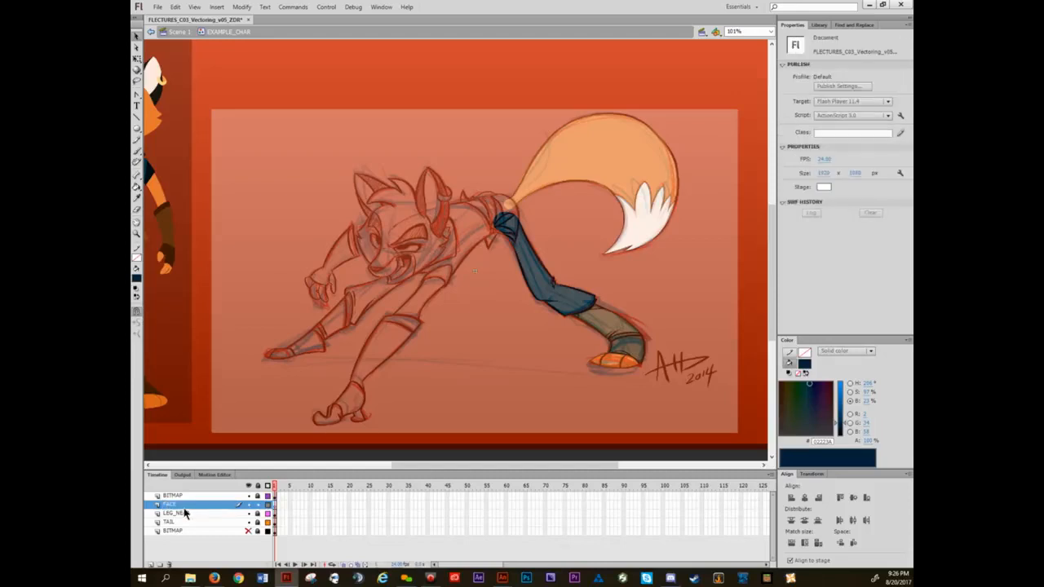
# - Rename the FACE layer NOGGIN
pyautogui.scroll(6, 382, 266)
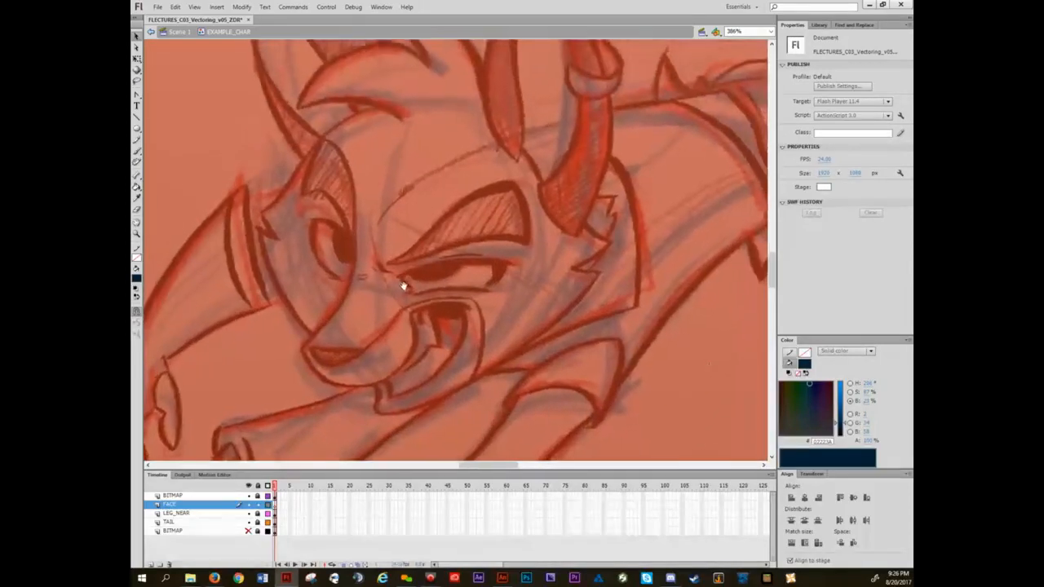
pyautogui.scroll(-2, 401, 294)
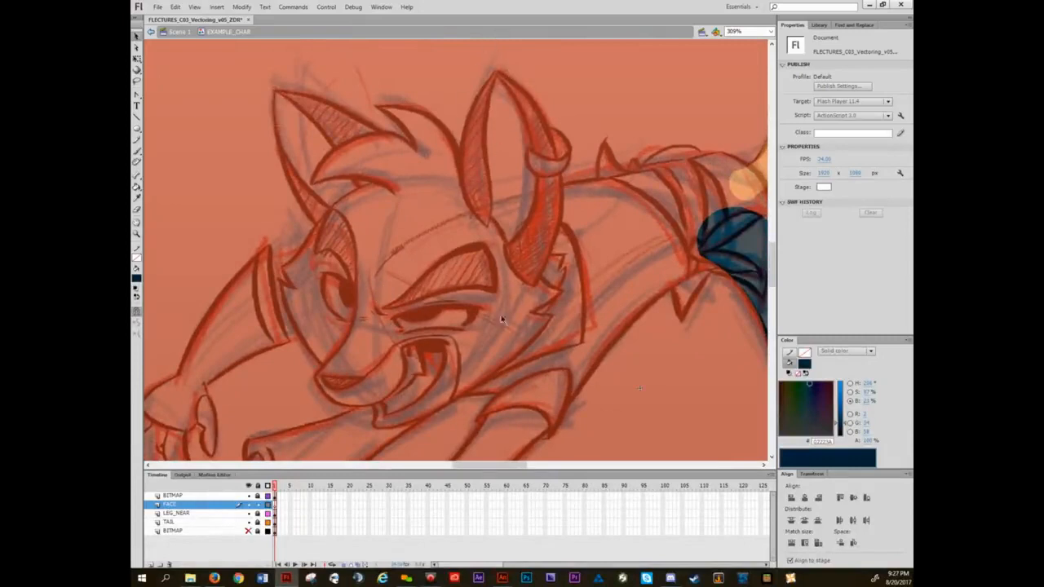
pyautogui.click(171, 505)
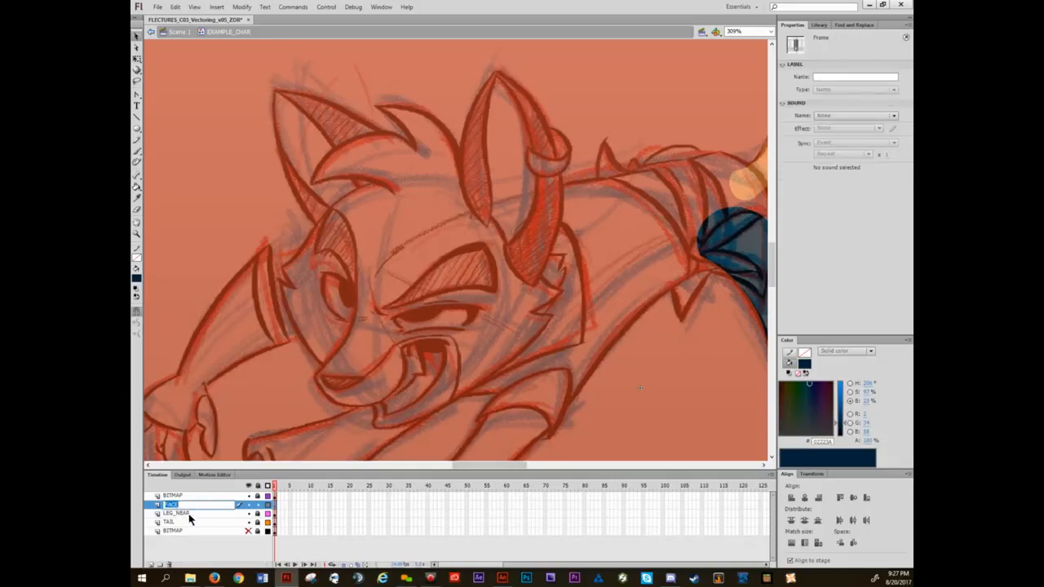
pyautogui.write('H')
pyautogui.write('NOG')
pyautogui.write('GIN')
pyautogui.press('Return')
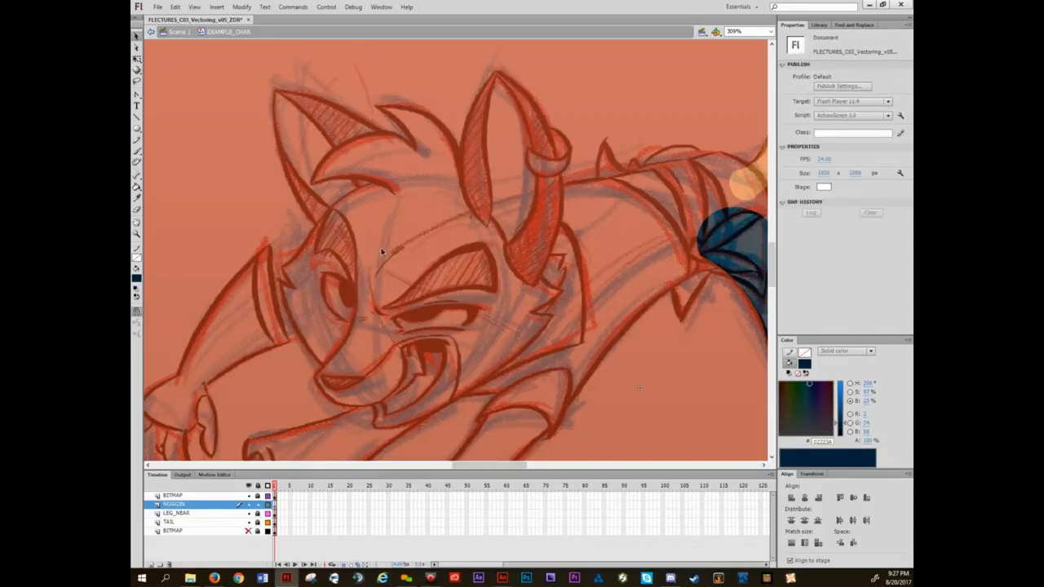
# - Trace the far cheek's fur tuft with yellow #FFFF00 hairlines and add a curved jaw line down to the muzzle
pyautogui.press('n')
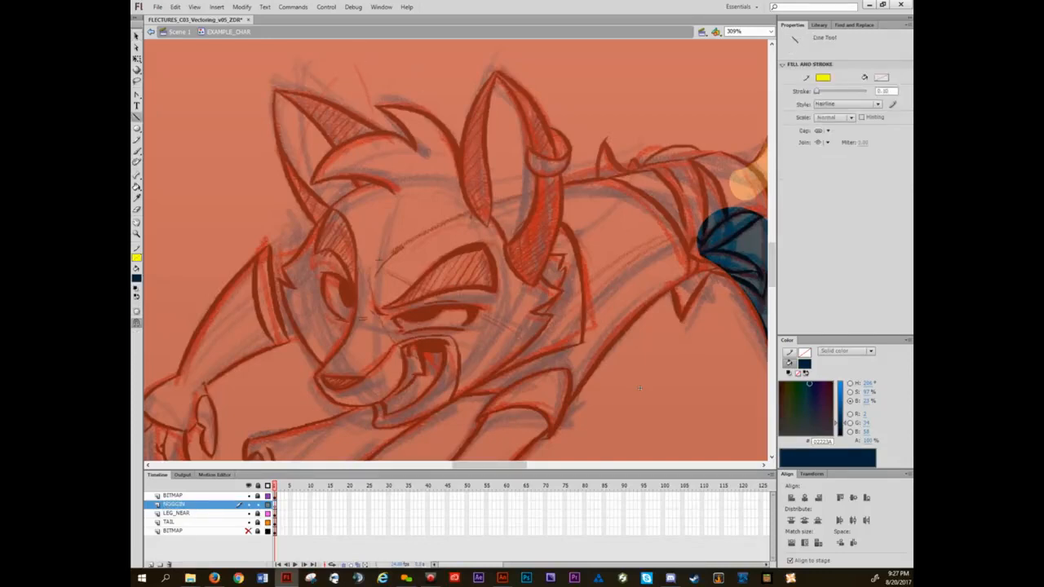
pyautogui.click(789, 352)
pyautogui.click(804, 352)
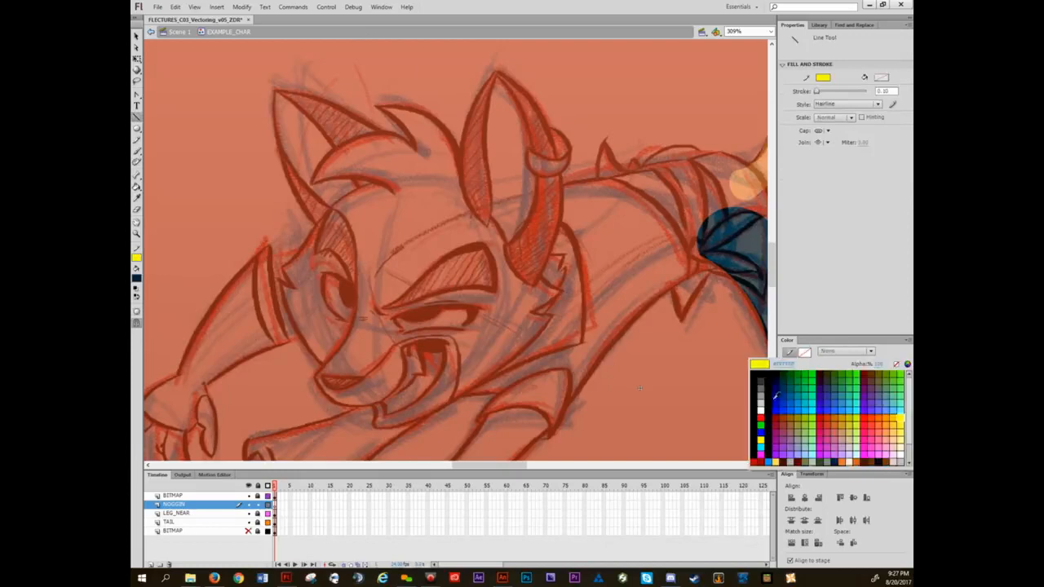
pyautogui.click(900, 419)
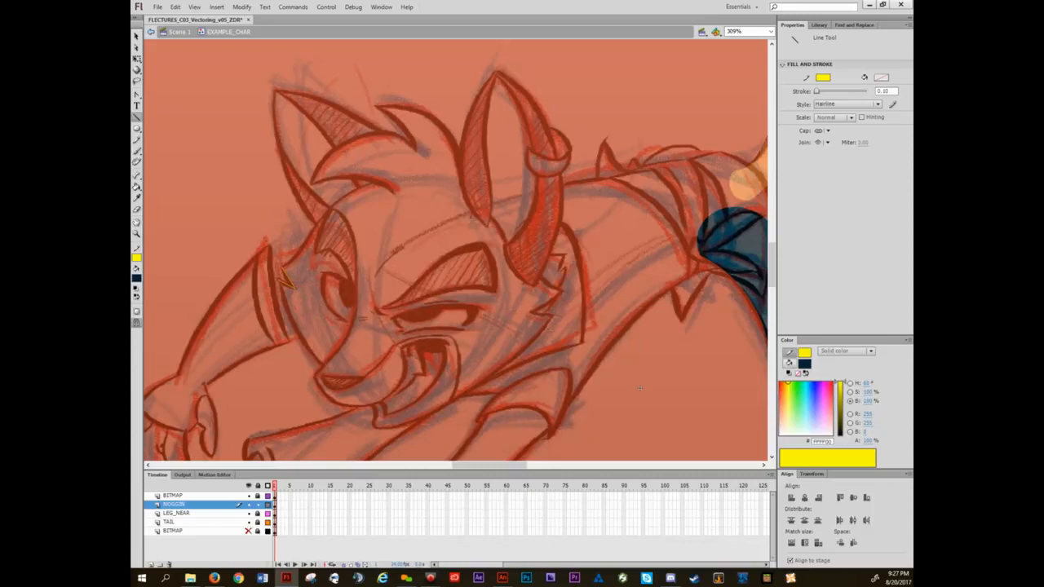
pyautogui.moveTo(286, 278); pyautogui.dragTo(384, 392)
pyautogui.press('v')
pyautogui.moveTo(318, 351); pyautogui.dragTo(320, 367)
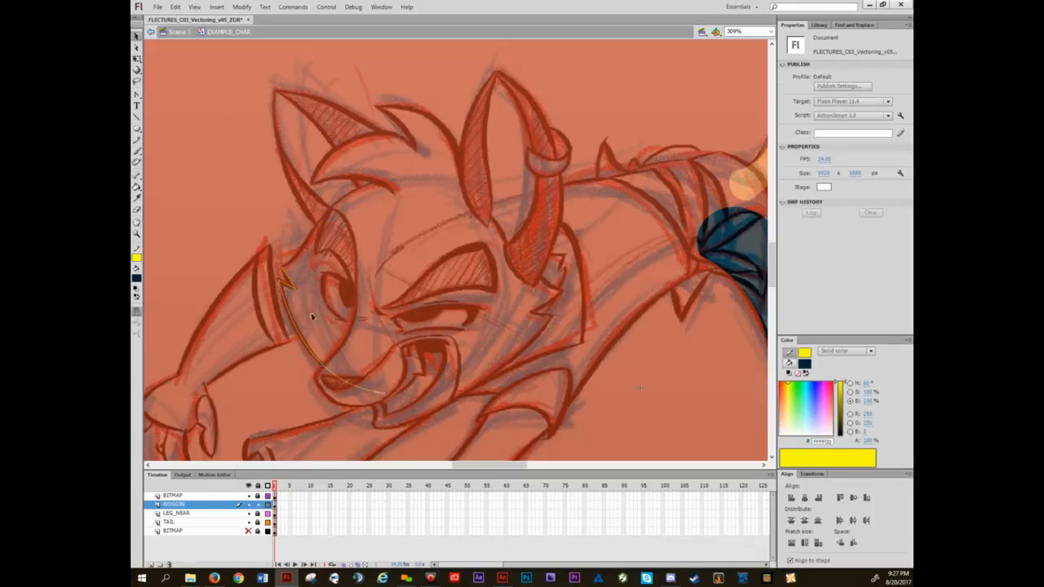
# - Trace the upper edge of the far cheek tuft up toward the far eyebrow, bending the line to the sketch
pyautogui.press('n')
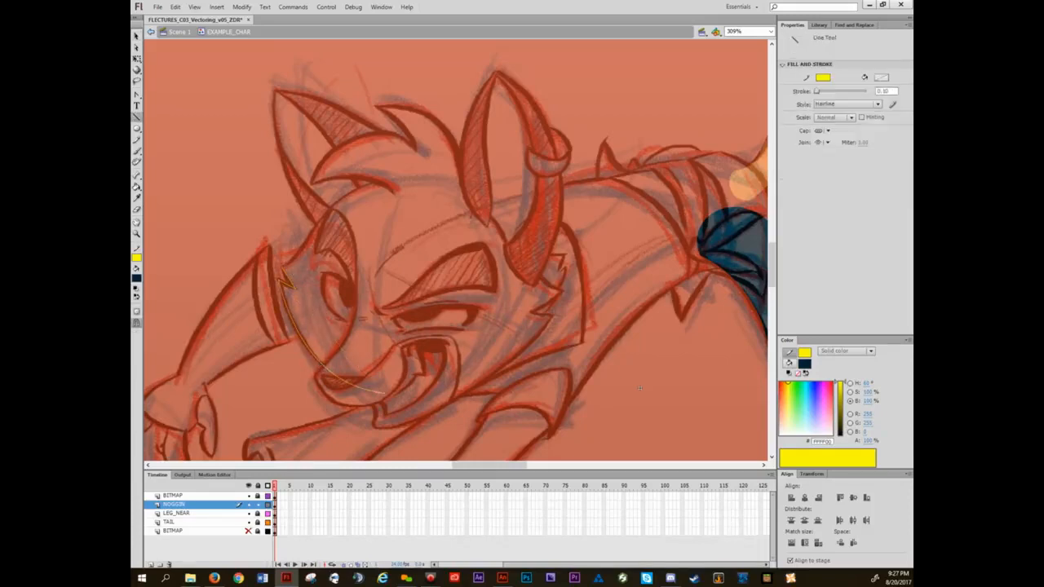
pyautogui.press('v')
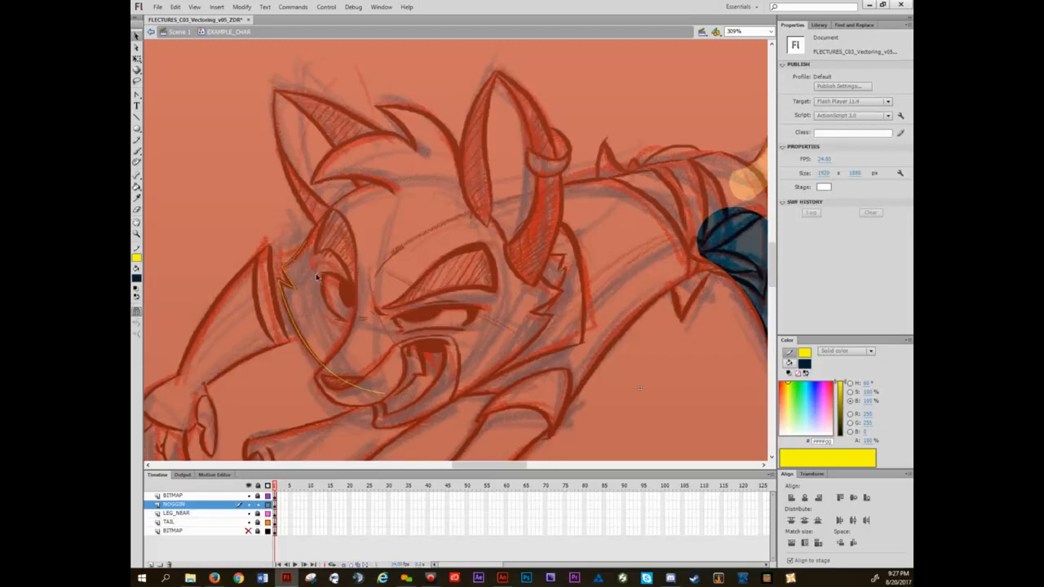
pyautogui.scroll(6, 317, 278)
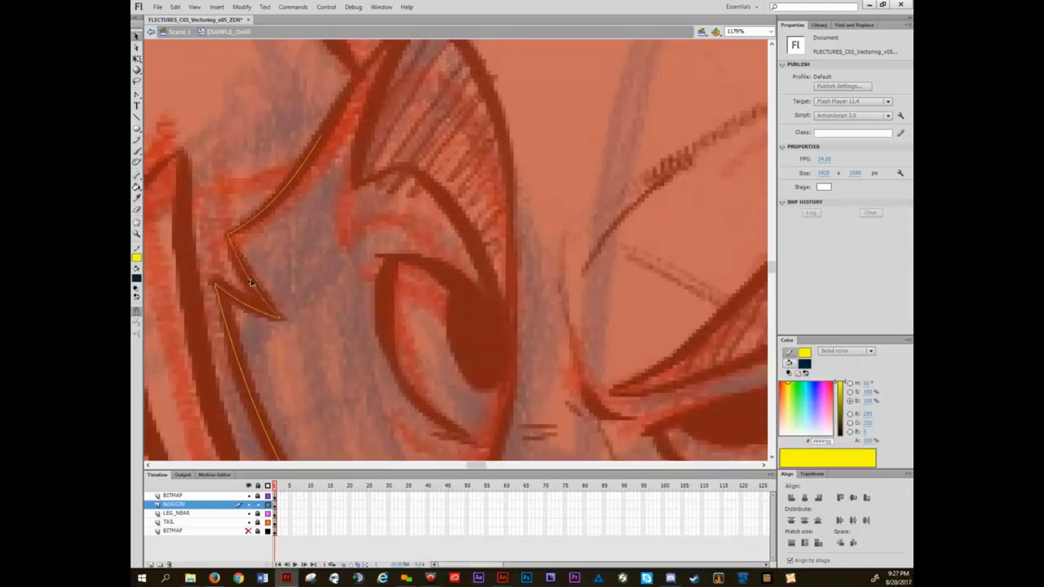
pyautogui.scroll(-8, 318, 282)
pyautogui.moveTo(387, 274); pyautogui.dragTo(362, 289)
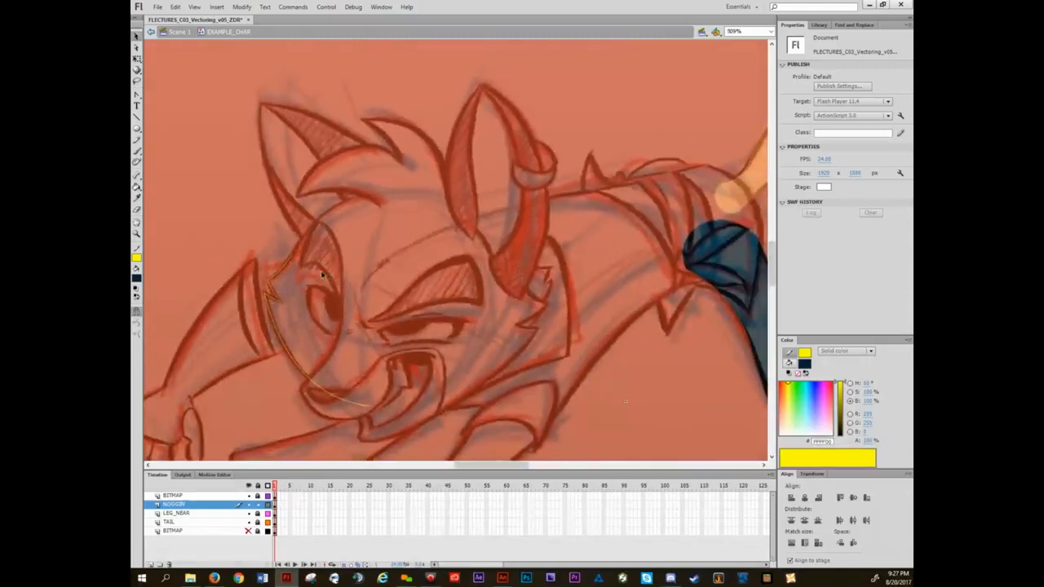
# - Draw a line from the far brow to the top of the head and bend it into the forehead curve
pyautogui.press('n')
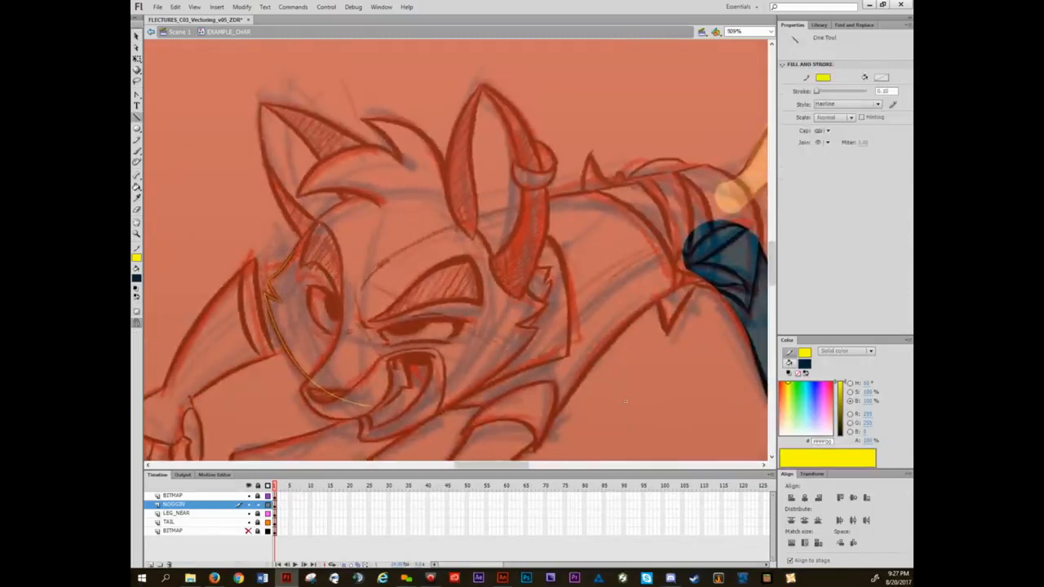
pyautogui.moveTo(292, 255); pyautogui.dragTo(426, 190)
pyautogui.press('v')
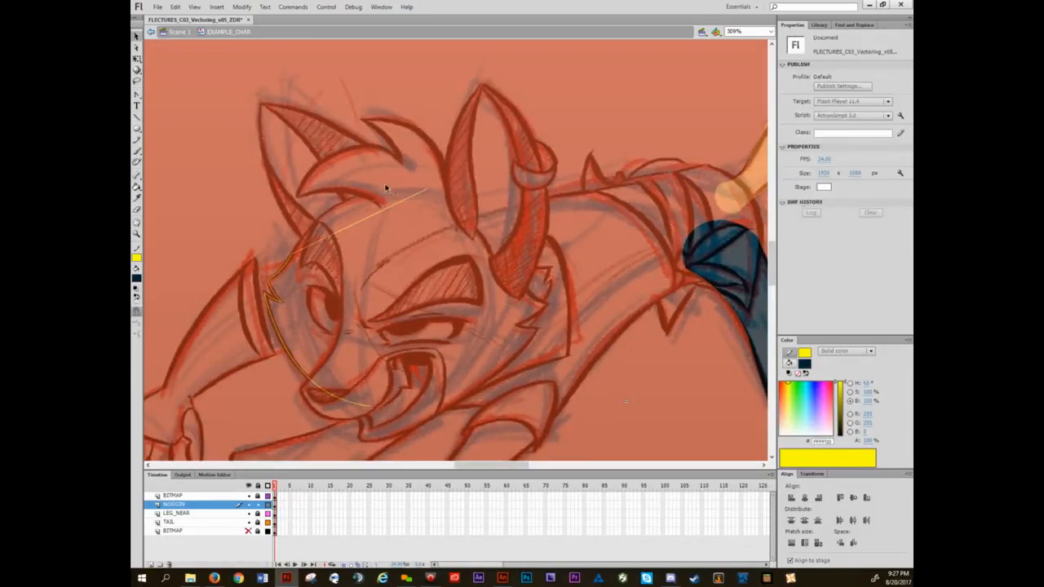
pyautogui.moveTo(390, 208); pyautogui.dragTo(392, 179)
# - Draw a line from the muzzle end of the jaw to the near cheek tuft and bow it outward
pyautogui.press('n')
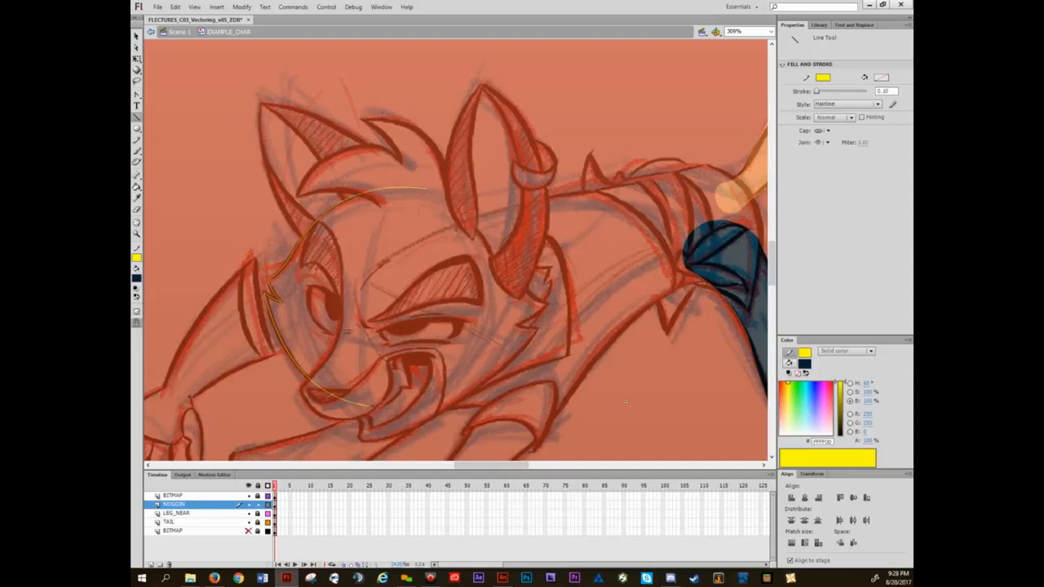
pyautogui.moveTo(371, 404); pyautogui.dragTo(535, 329)
pyautogui.press('v')
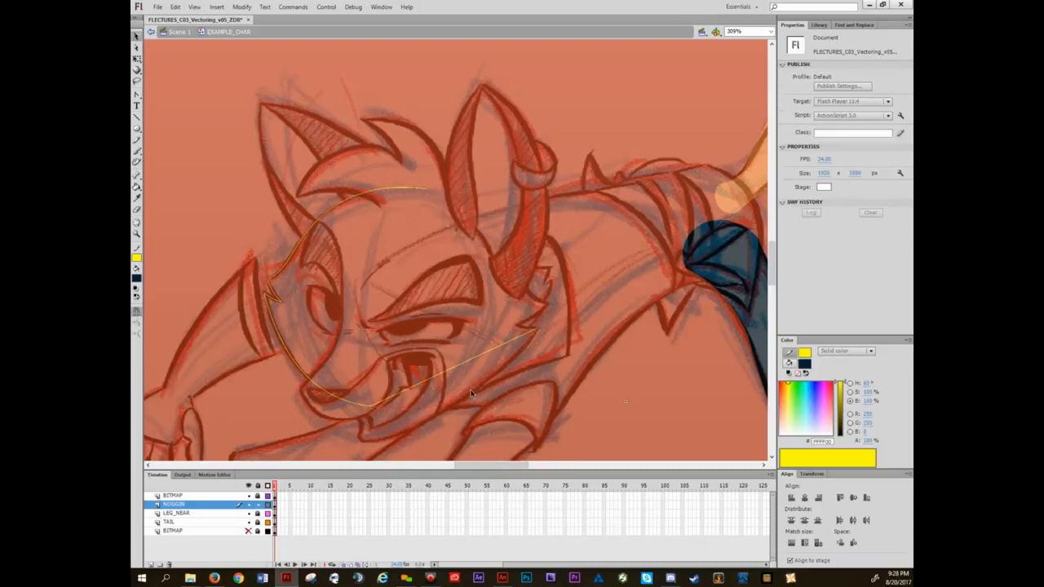
pyautogui.moveTo(470, 360); pyautogui.dragTo(484, 385)
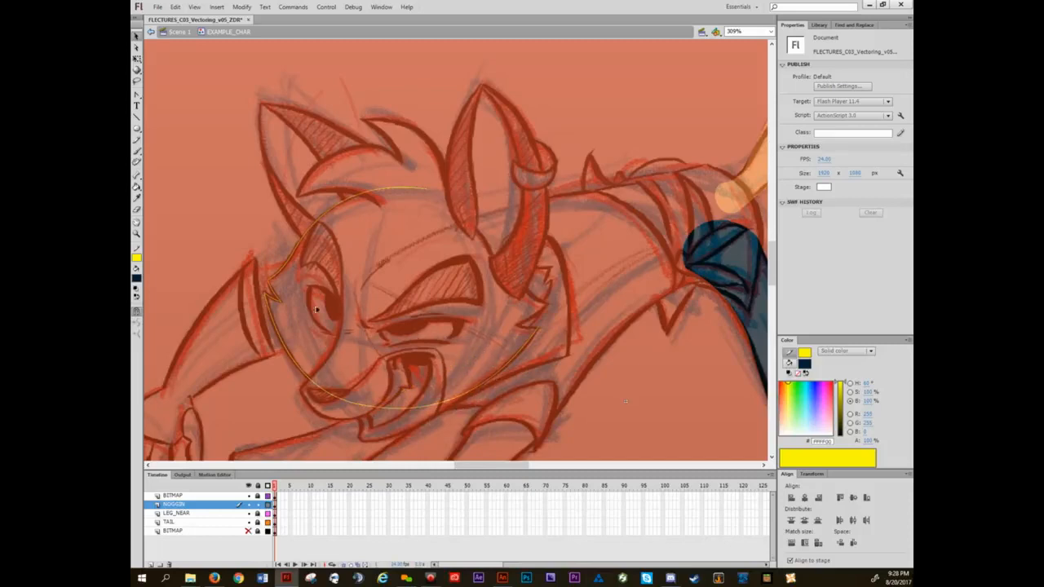
# - Trace the near cheek's fur tuft and curve the segment rising from it to the near ear's base
pyautogui.press('n')
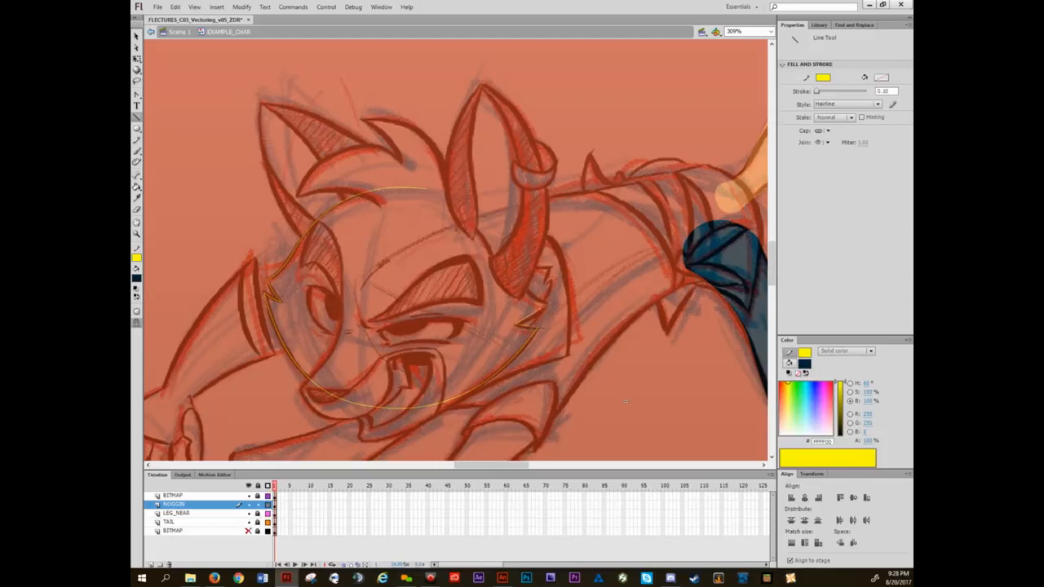
pyautogui.press('v')
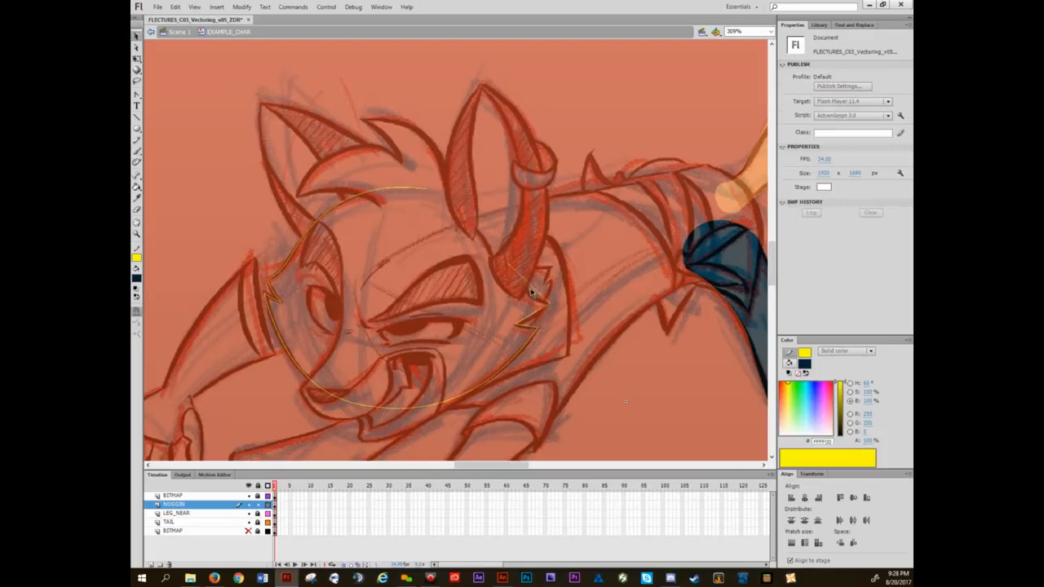
pyautogui.moveTo(530, 295); pyautogui.dragTo(530, 326)
# - Close the head outline with a curved line from the crown behind the near ear to the near cheek line
pyautogui.press('n')
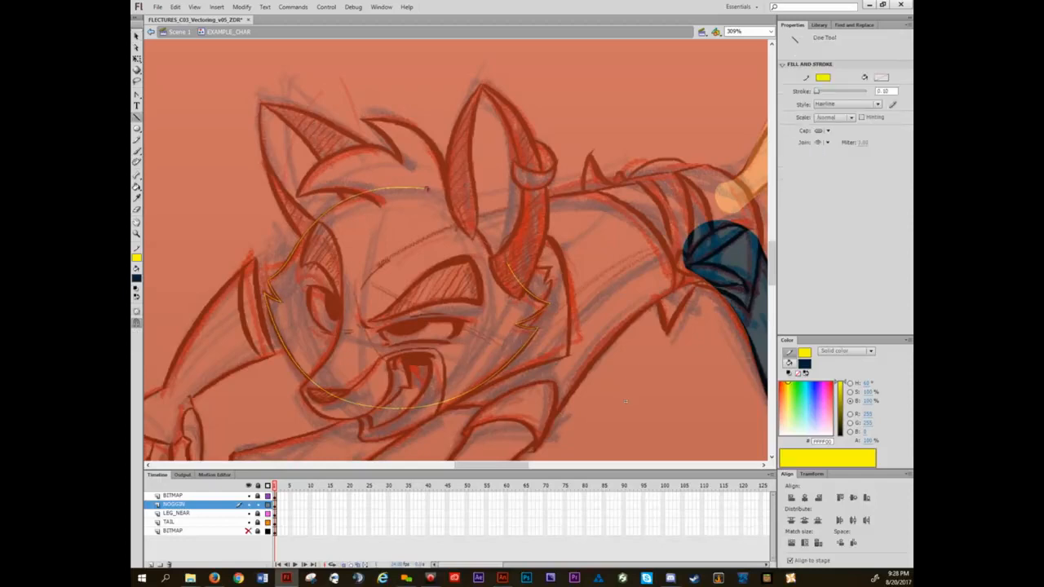
pyautogui.press('v')
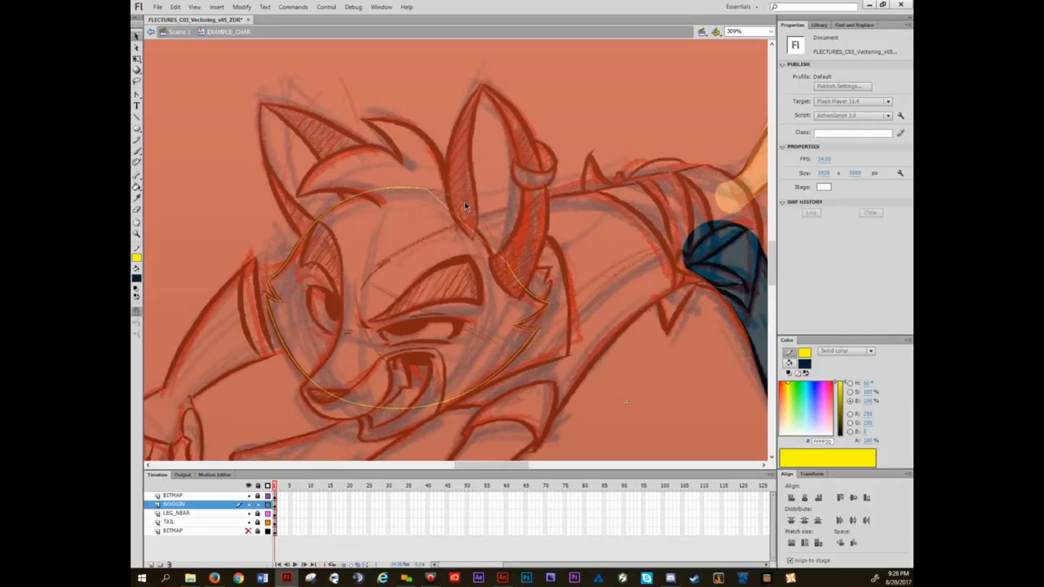
pyautogui.moveTo(464, 204); pyautogui.dragTo(466, 203)
pyautogui.moveTo(652, 273); pyautogui.dragTo(427, 307)
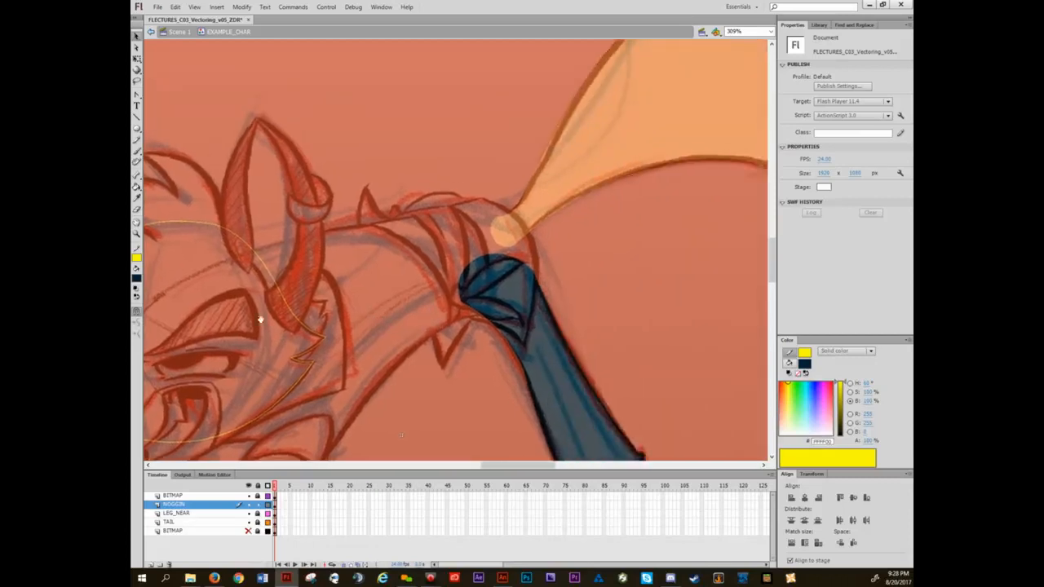
pyautogui.moveTo(259, 320); pyautogui.dragTo(530, 275)
# - Add a new layer above NOGGIN and name it EYEBROW_NEAR
pyautogui.press('o')
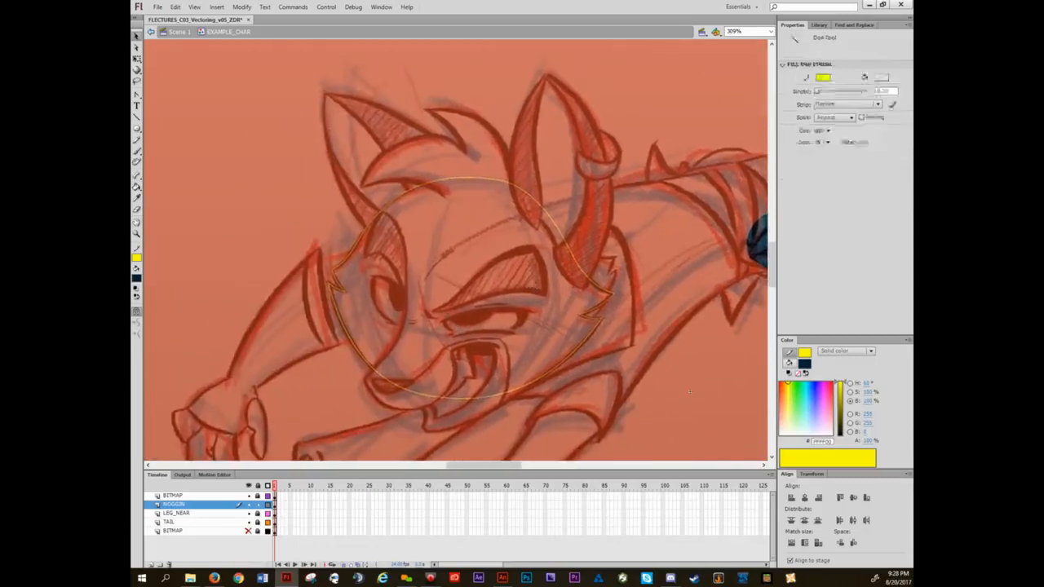
pyautogui.press('n')
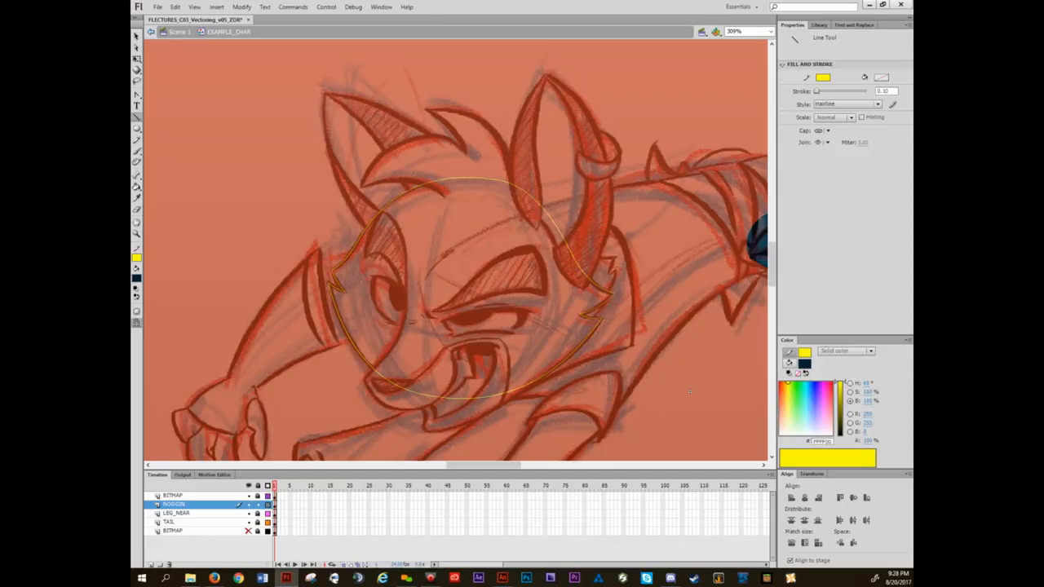
pyautogui.click(150, 565)
pyautogui.doubleClick(172, 505)
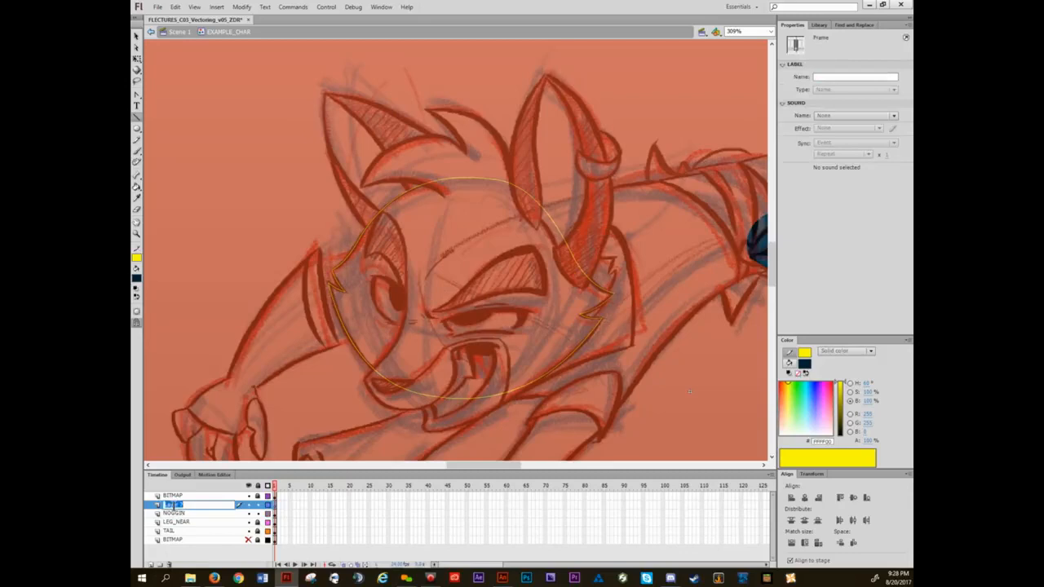
pyautogui.write('EYEBROW_NEAR')
pyautogui.press('Return')
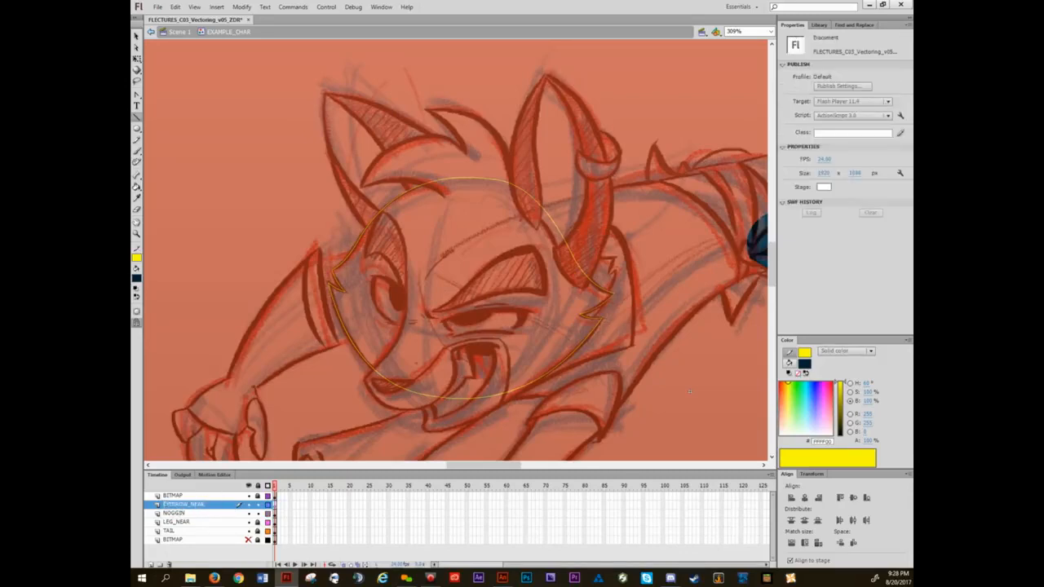
# - Outline the near eyebrow as a closed shape on EYEBROW_NEAR with yellow lines bent to the sketch's edges
pyautogui.click(689, 392)
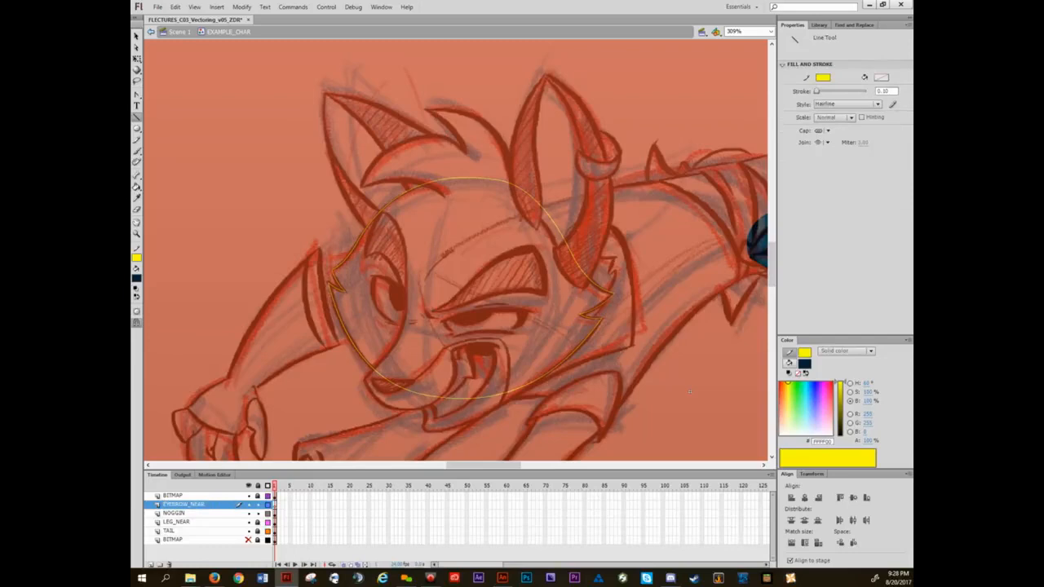
pyautogui.press('v')
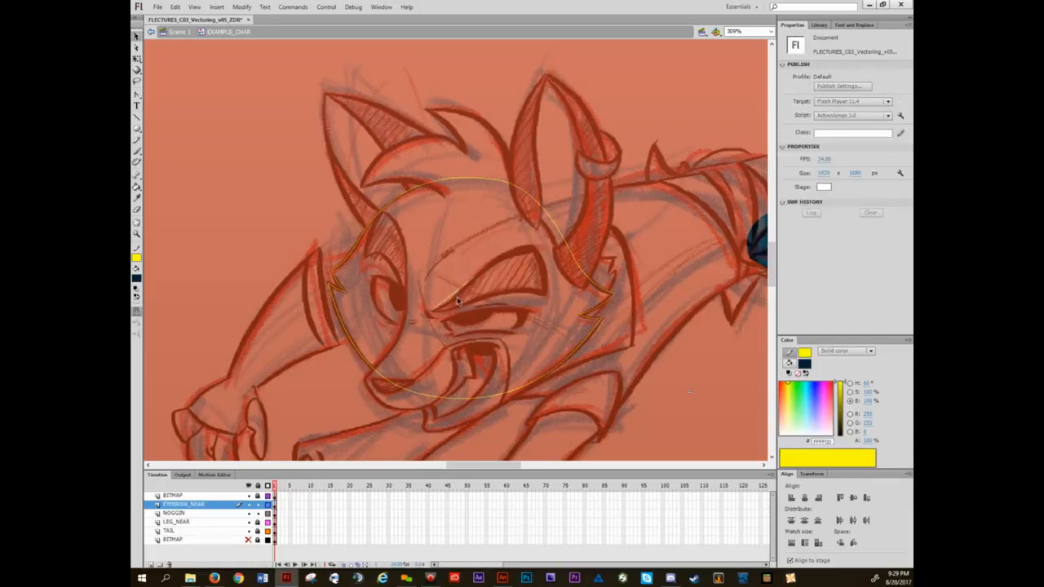
pyautogui.press('n')
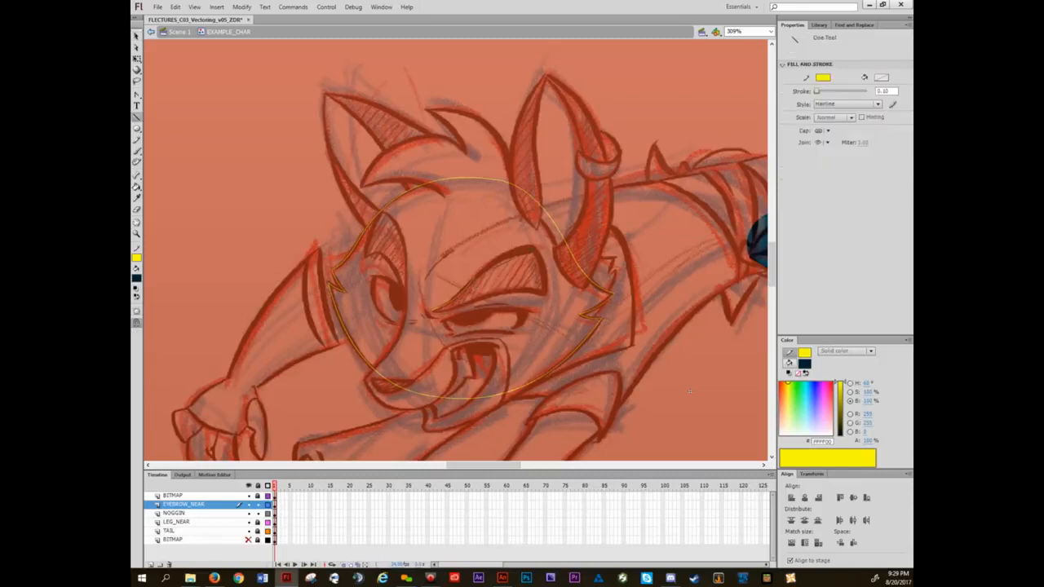
pyautogui.press('v')
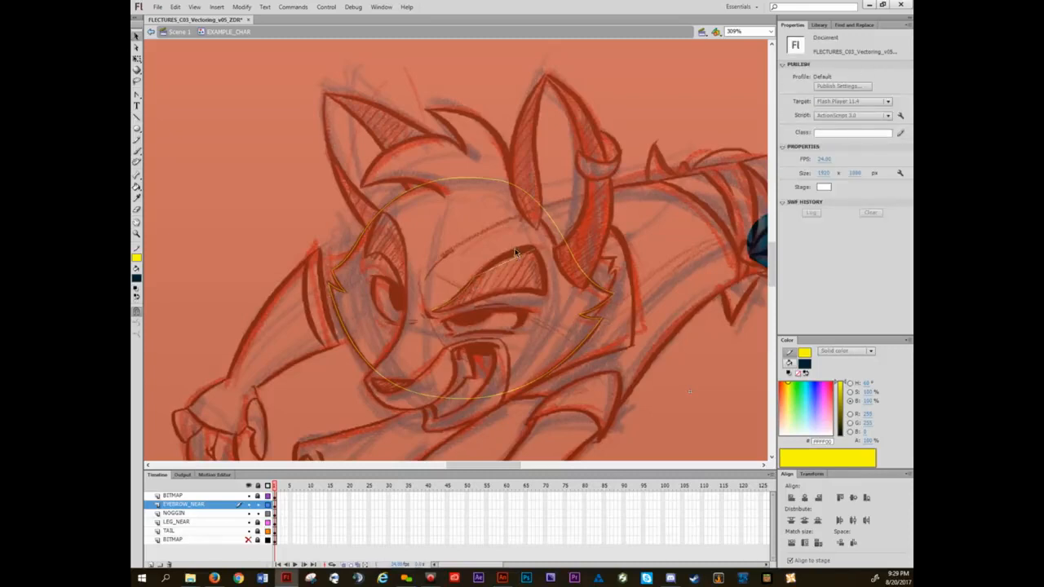
pyautogui.press('n')
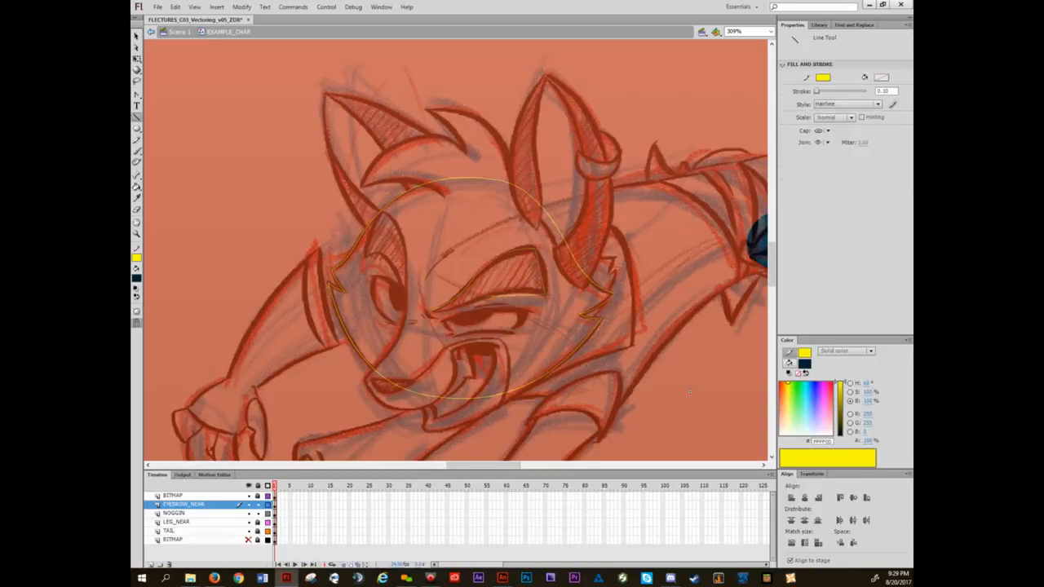
pyautogui.press('v')
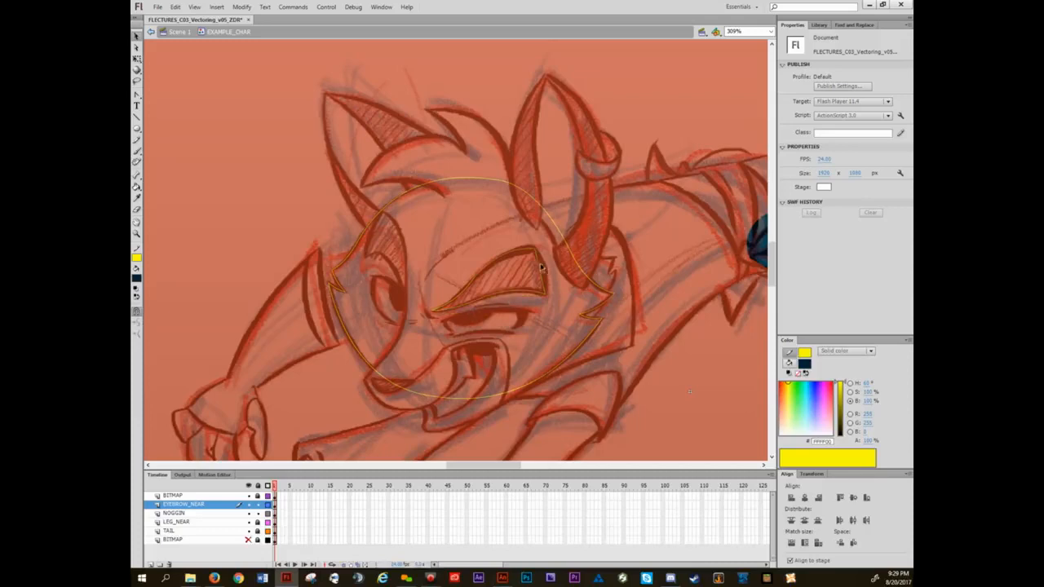
pyautogui.keyDown('ctrl'); pyautogui.click(502, 294); pyautogui.keyUp('ctrl')
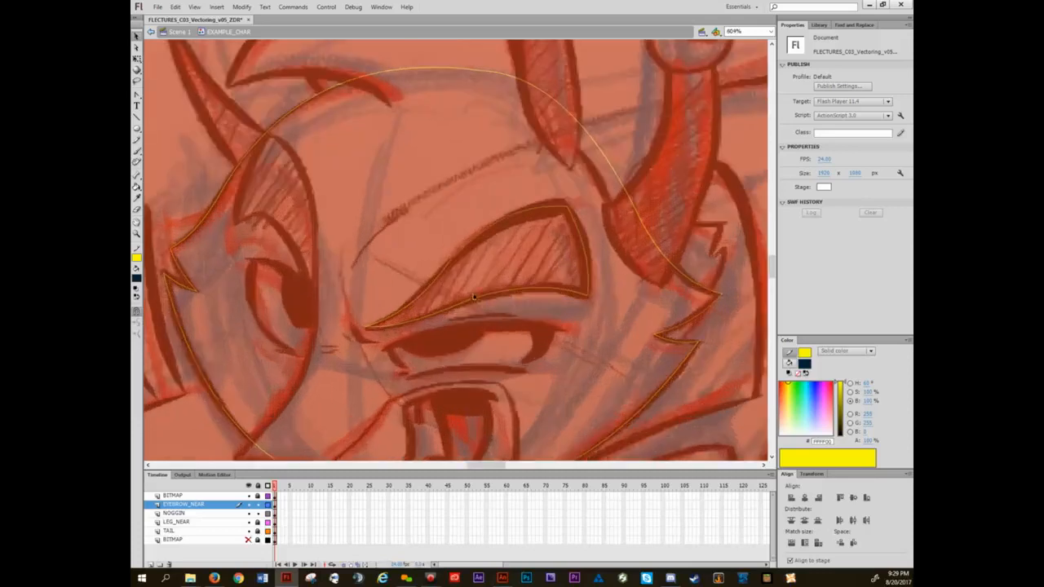
# - Trace the small crease beneath the near eyebrow's inner tip as a closed shape on EYEBROW_NEAR
pyautogui.press('a')
pyautogui.click(514, 300)
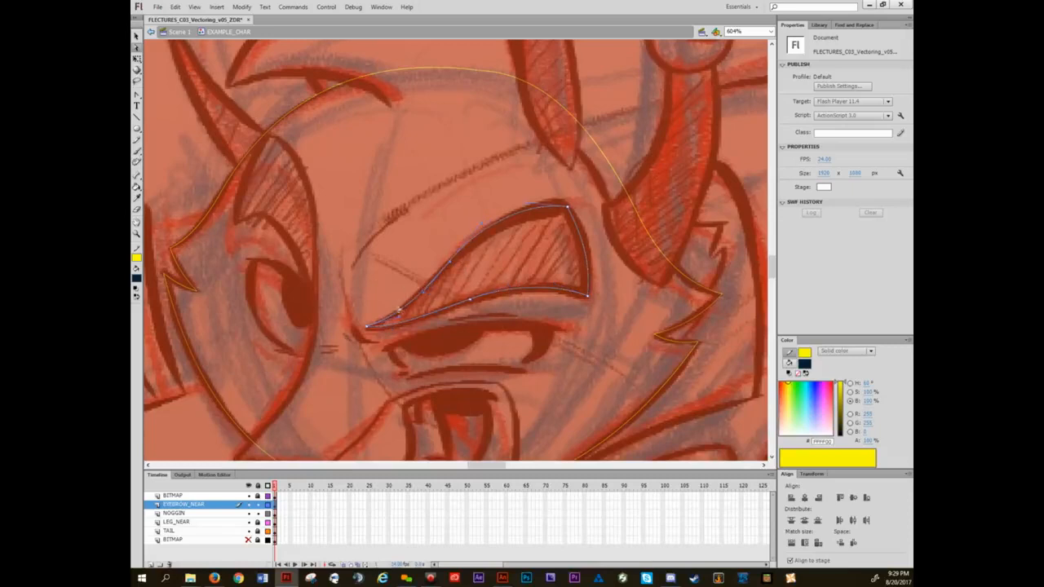
pyautogui.moveTo(449, 343); pyautogui.dragTo(549, 311)
pyautogui.scroll(2, 550, 311)
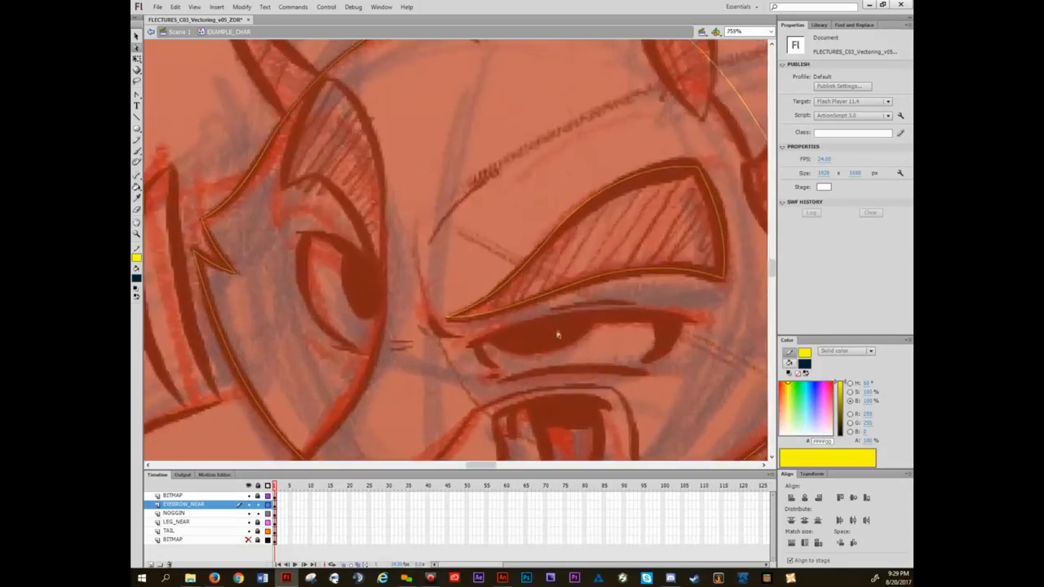
pyautogui.press('n')
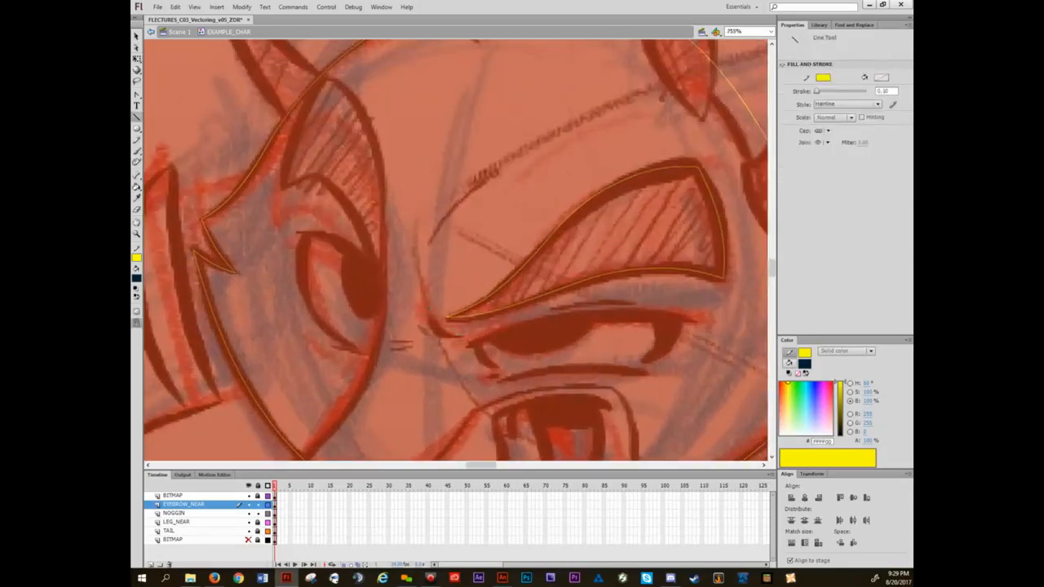
pyautogui.press('v')
pyautogui.moveTo(428, 316)
pyautogui.mouseDown()
pyautogui.moveTo(461, 336)
pyautogui.moveTo(433, 334)
pyautogui.mouseUp()
pyautogui.press('n')
pyautogui.moveTo(461, 335); pyautogui.dragTo(428, 317)
pyautogui.press('v')
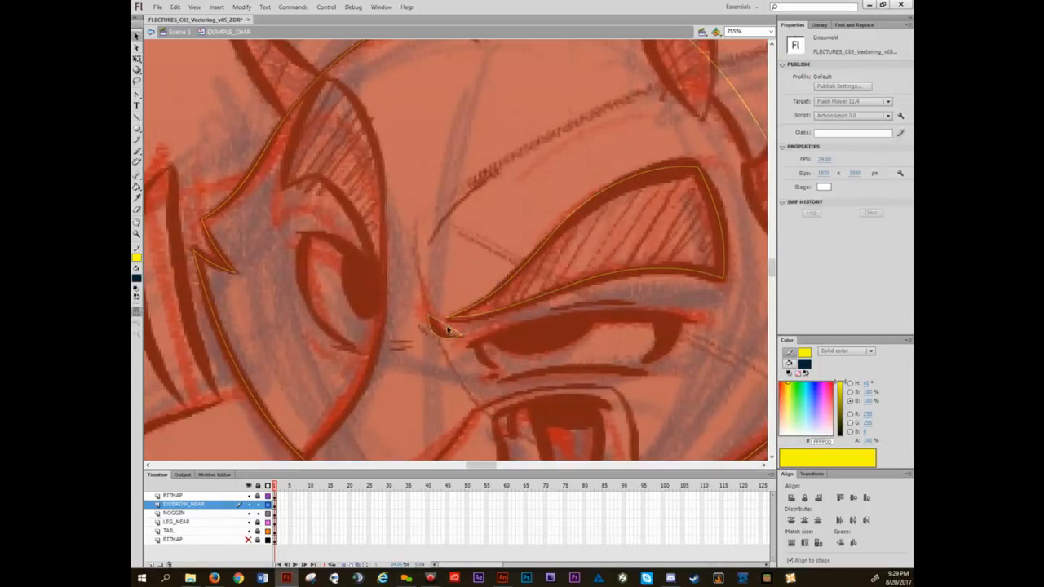
# - Add a new layer directly above NOGGIN and name it EYEBROW_FAR
pyautogui.moveTo(545, 338)
pyautogui.mouseDown()
pyautogui.moveTo(517, 291)
pyautogui.moveTo(455, 245)
pyautogui.moveTo(420, 301)
pyautogui.moveTo(434, 392)
pyautogui.moveTo(491, 421)
pyautogui.moveTo(593, 396)
pyautogui.mouseUp()
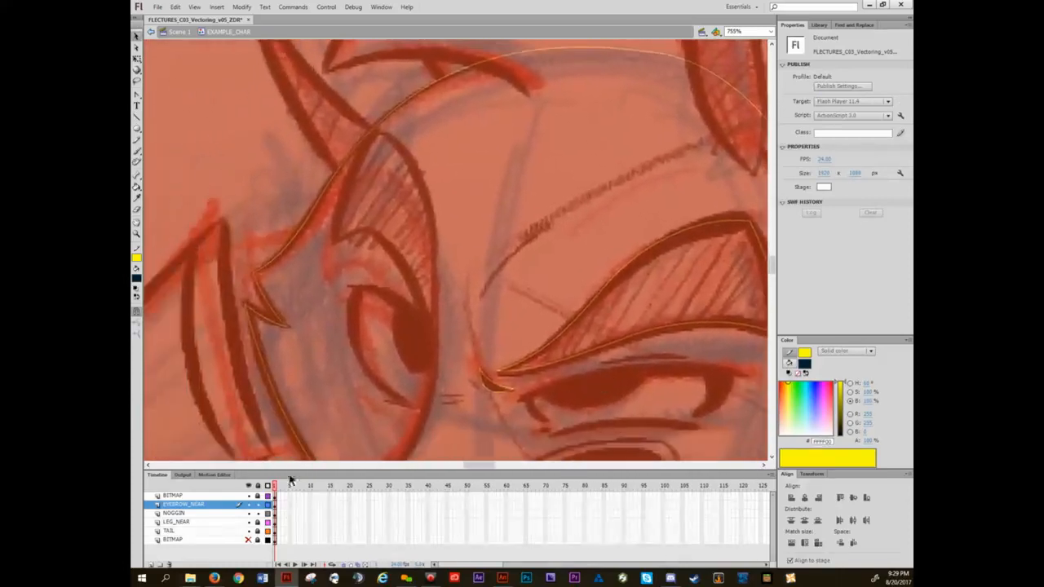
pyautogui.click(181, 513)
pyautogui.click(150, 564)
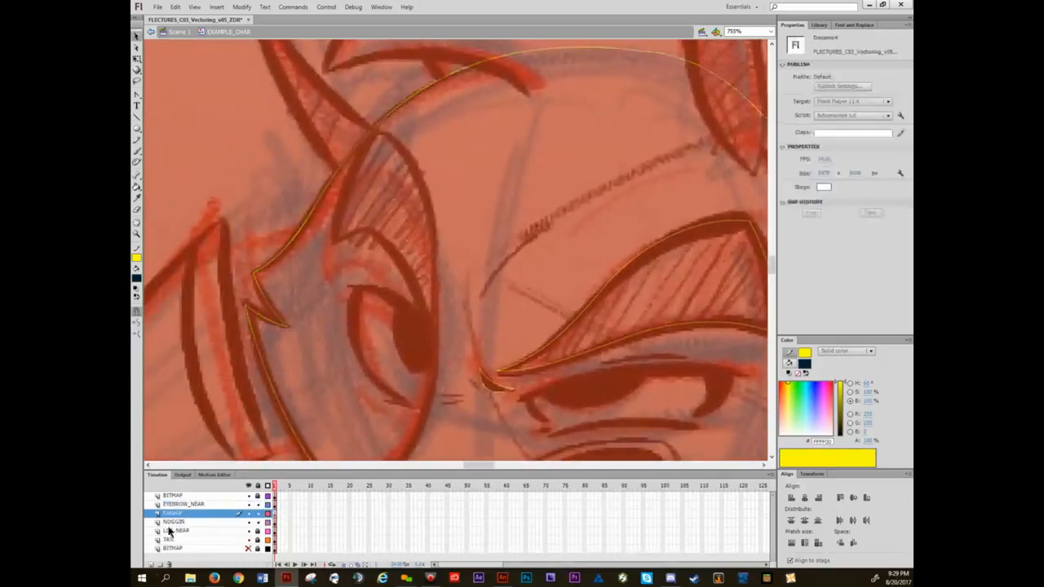
pyautogui.doubleClick(174, 513)
pyautogui.write('EYEBROW_FAR')
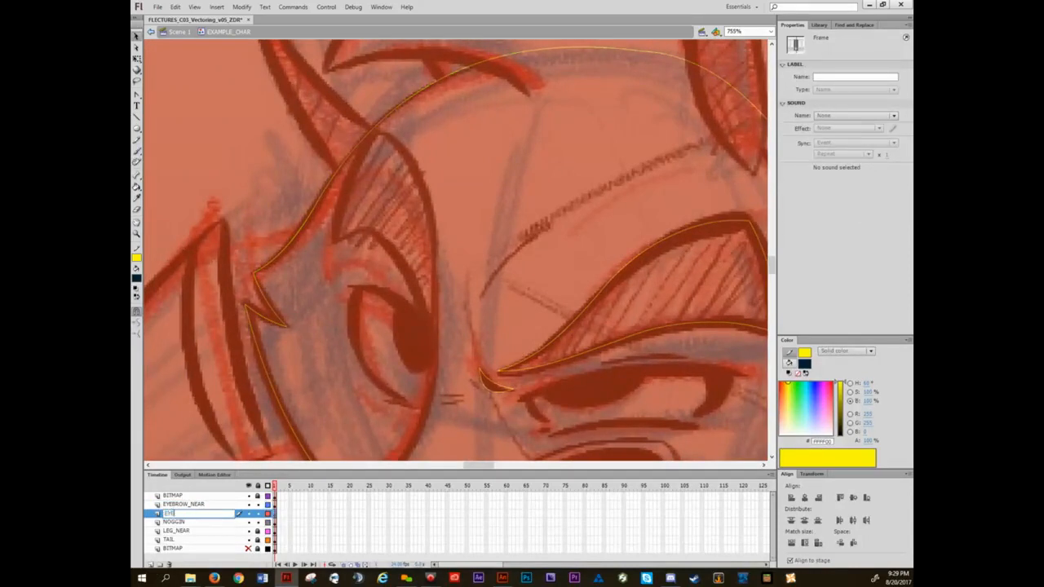
pyautogui.press('Return')
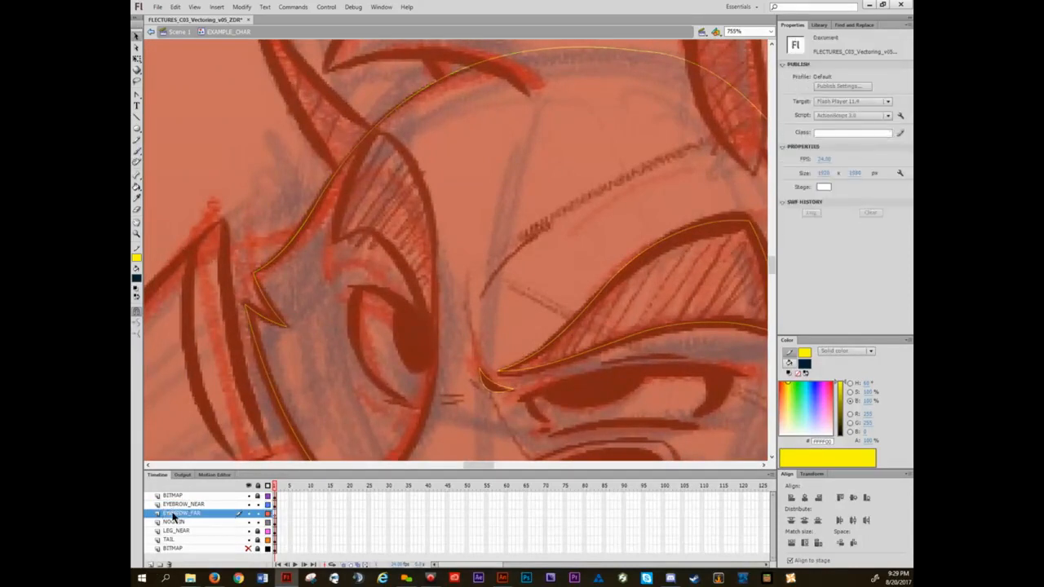
# - Outline the far eyebrow as a closed three-sided shape on EYEBROW_FAR, bending its lines to the sketch's edges
pyautogui.press('n')
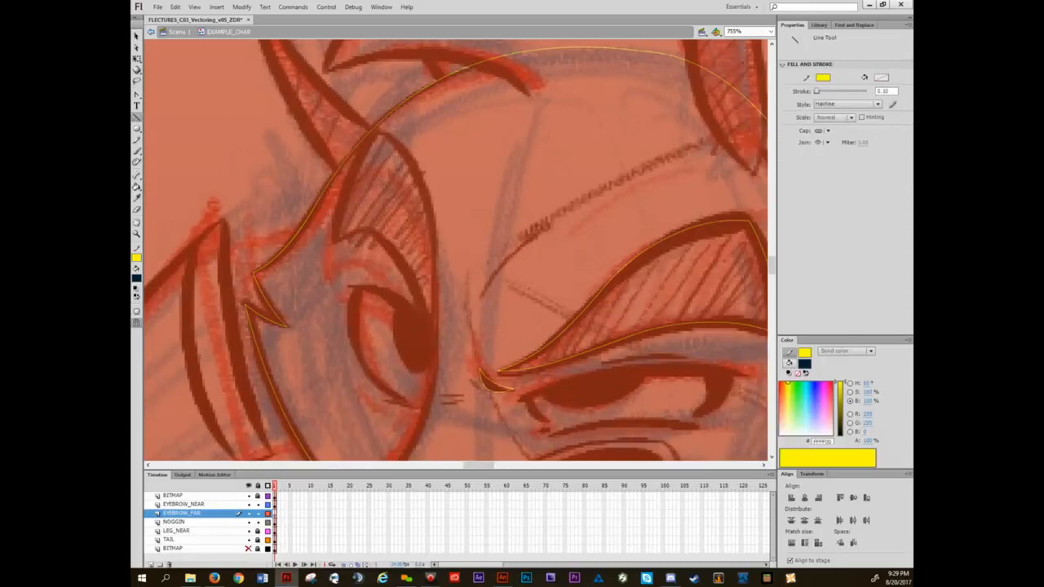
pyautogui.moveTo(436, 340)
pyautogui.mouseDown()
pyautogui.moveTo(380, 133)
pyautogui.moveTo(333, 238)
pyautogui.moveTo(380, 237)
pyautogui.mouseUp()
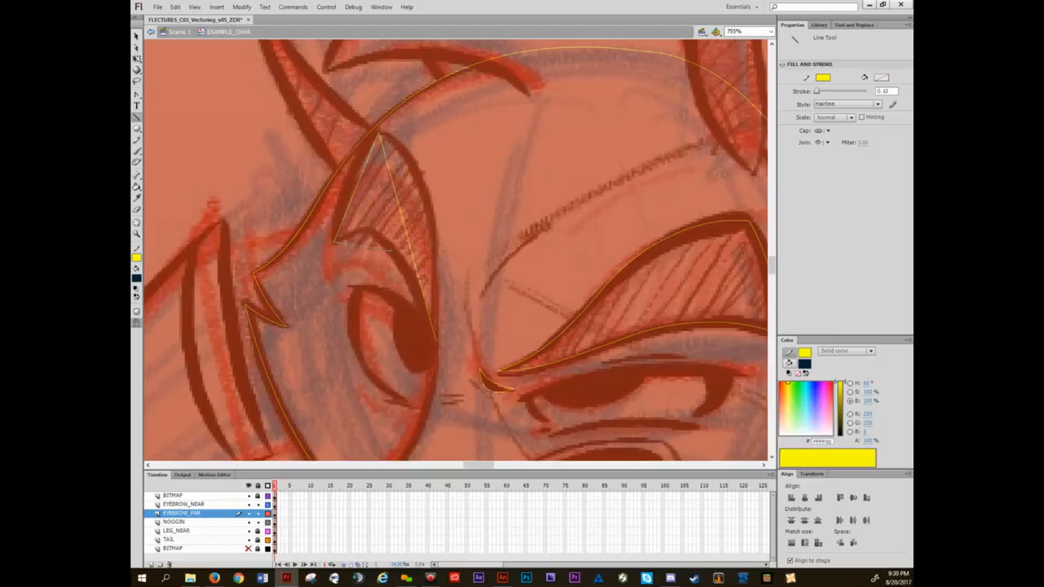
pyautogui.moveTo(377, 285); pyautogui.dragTo(435, 341)
pyautogui.press('v')
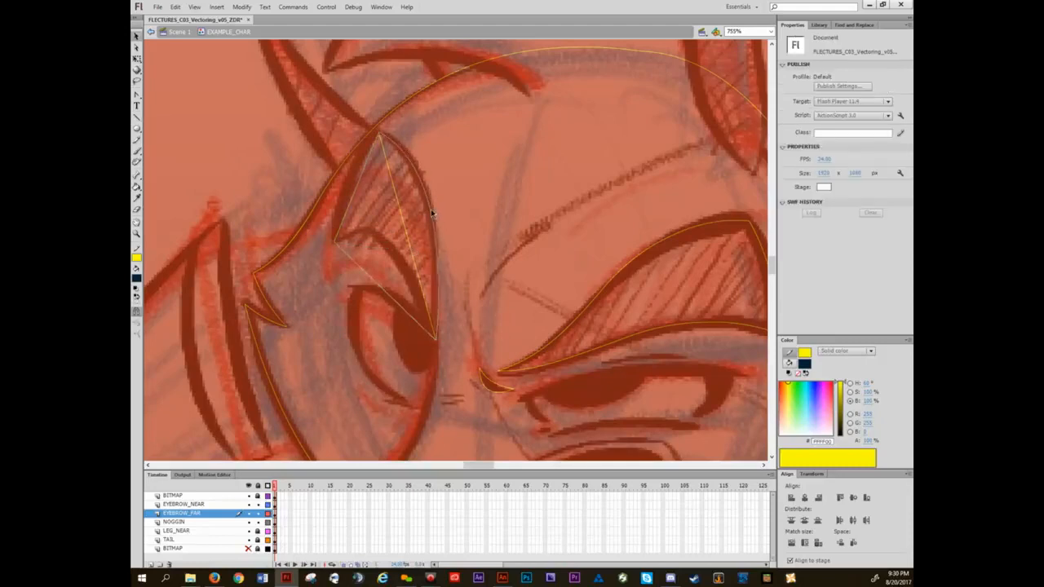
pyautogui.moveTo(400, 209); pyautogui.dragTo(431, 209)
pyautogui.moveTo(355, 187); pyautogui.dragTo(345, 176)
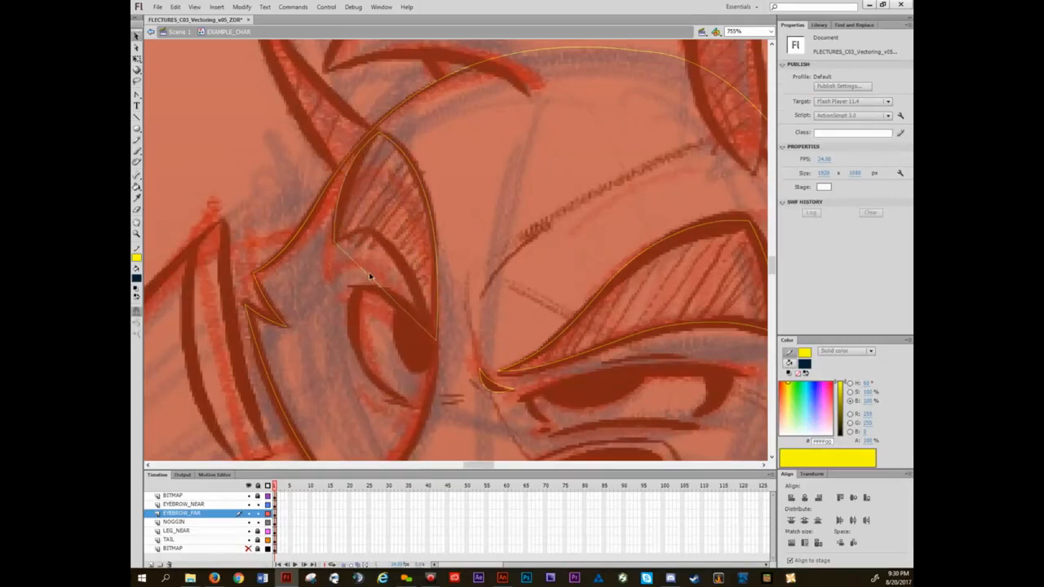
pyautogui.moveTo(372, 279); pyautogui.dragTo(463, 271)
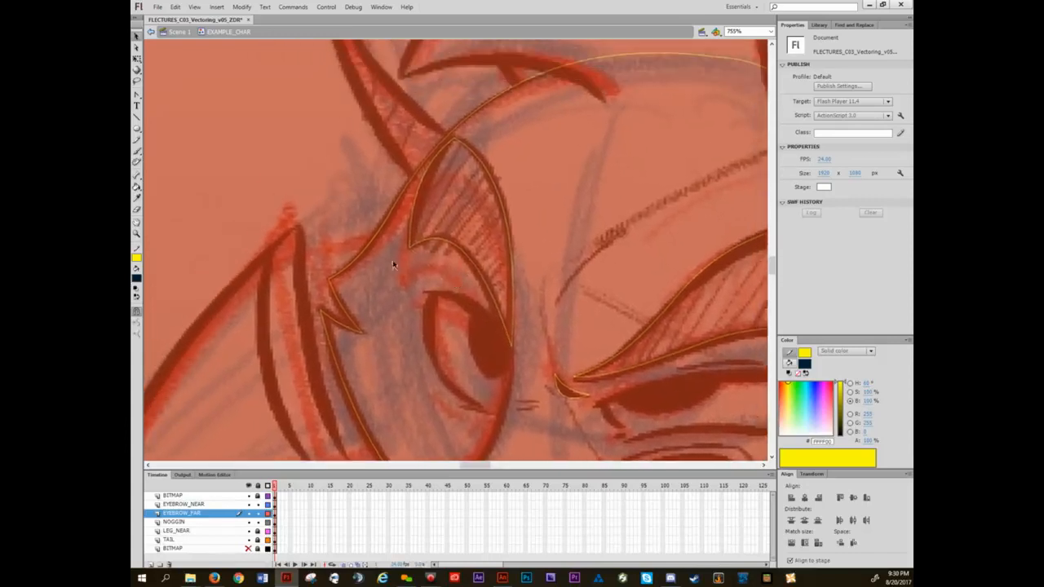
# - Add a new layer above EYEBROW_NEAR and name it TOP_HAIR
pyautogui.moveTo(603, 294); pyautogui.dragTo(458, 246)
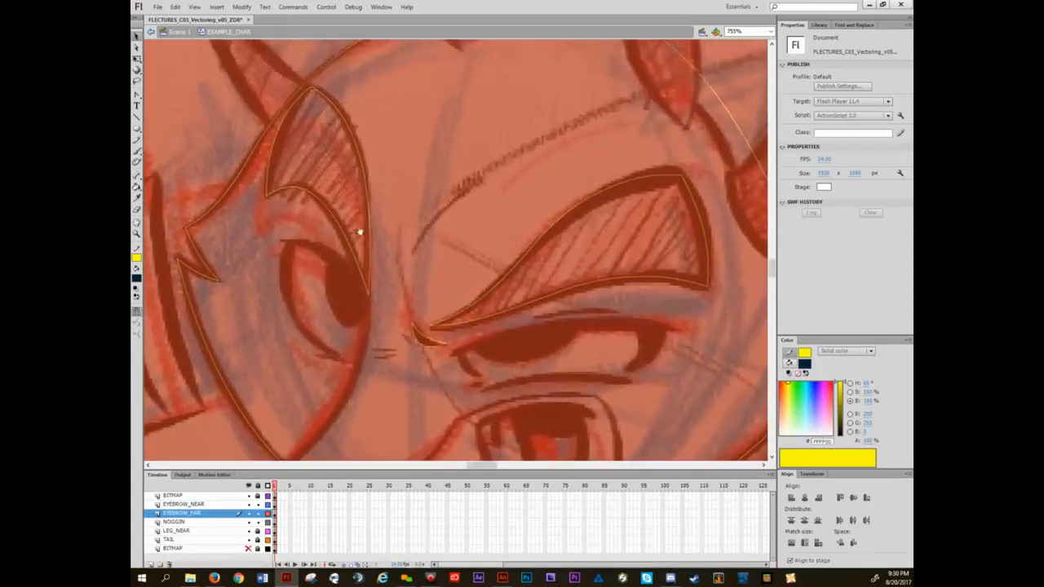
pyautogui.moveTo(393, 242); pyautogui.dragTo(451, 255)
pyautogui.moveTo(381, 280); pyautogui.dragTo(421, 266)
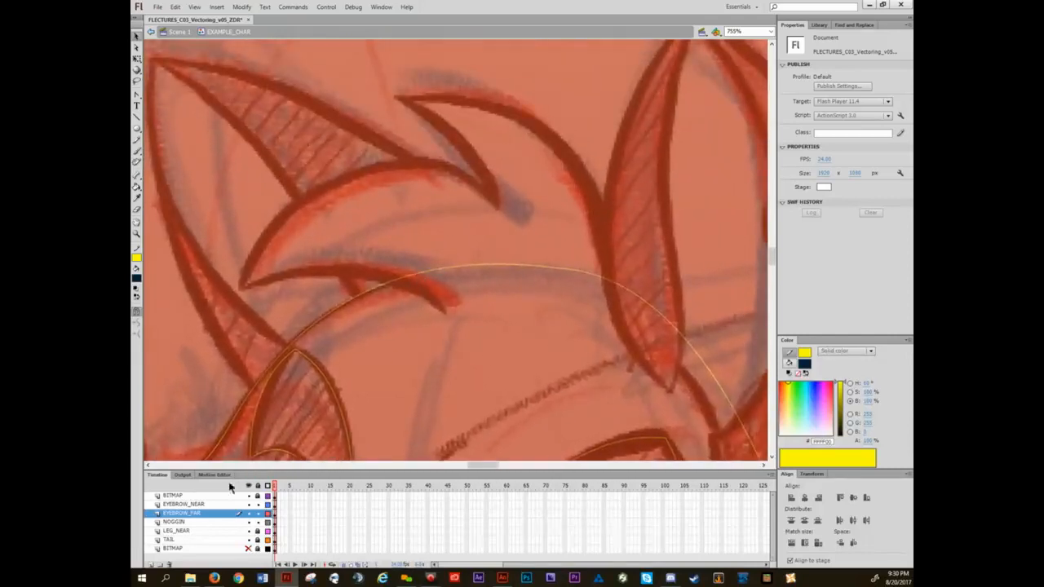
pyautogui.click(183, 505)
pyautogui.click(150, 564)
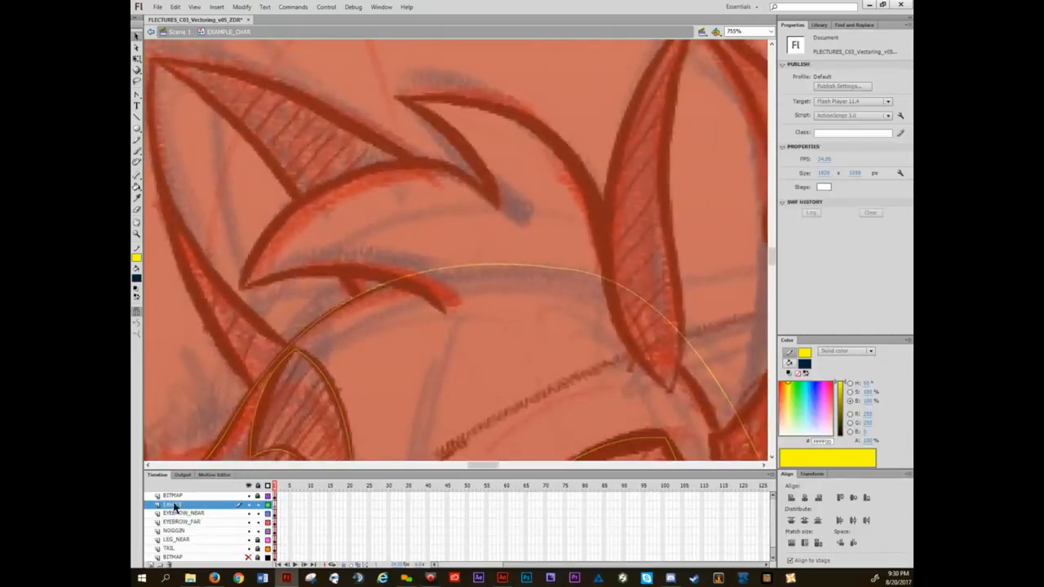
pyautogui.doubleClick(175, 505)
pyautogui.write('TO')
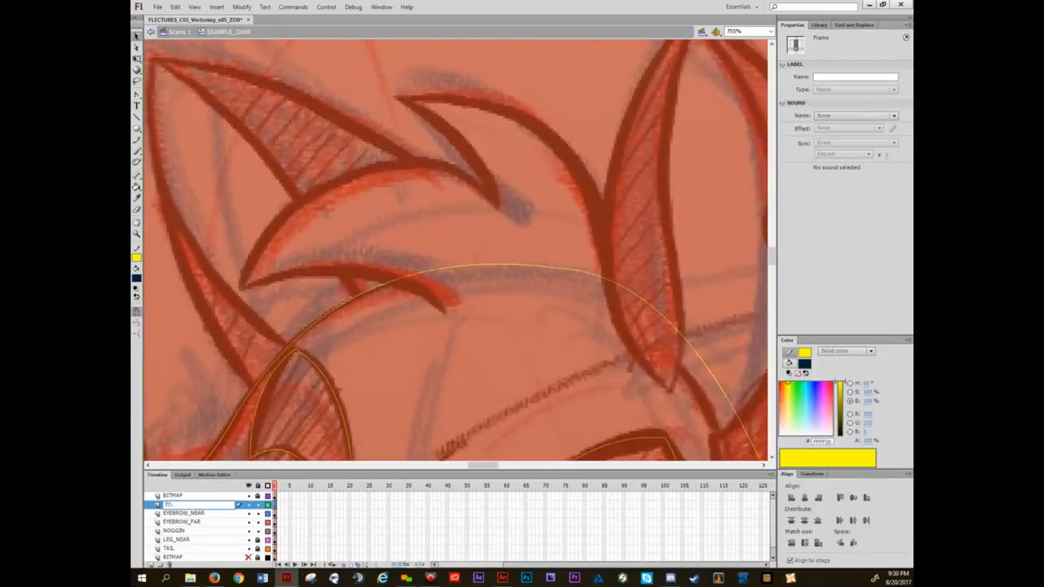
pyautogui.write('P_JAW')
pyautogui.press('Return')
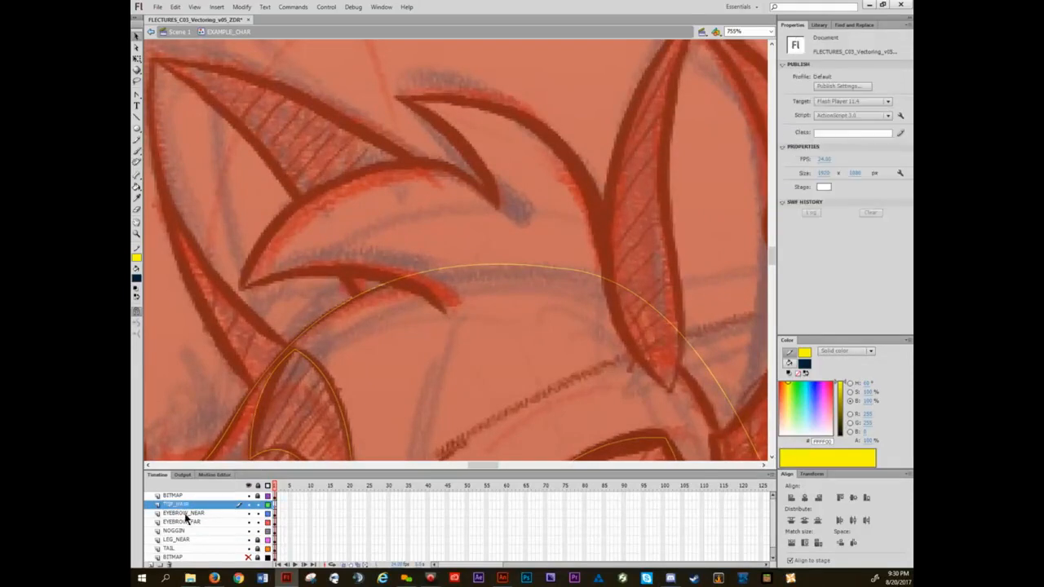
# - Block out the hair tuft on the crown with connected straight lines between its tips on TOP_HAIR
pyautogui.press('n')
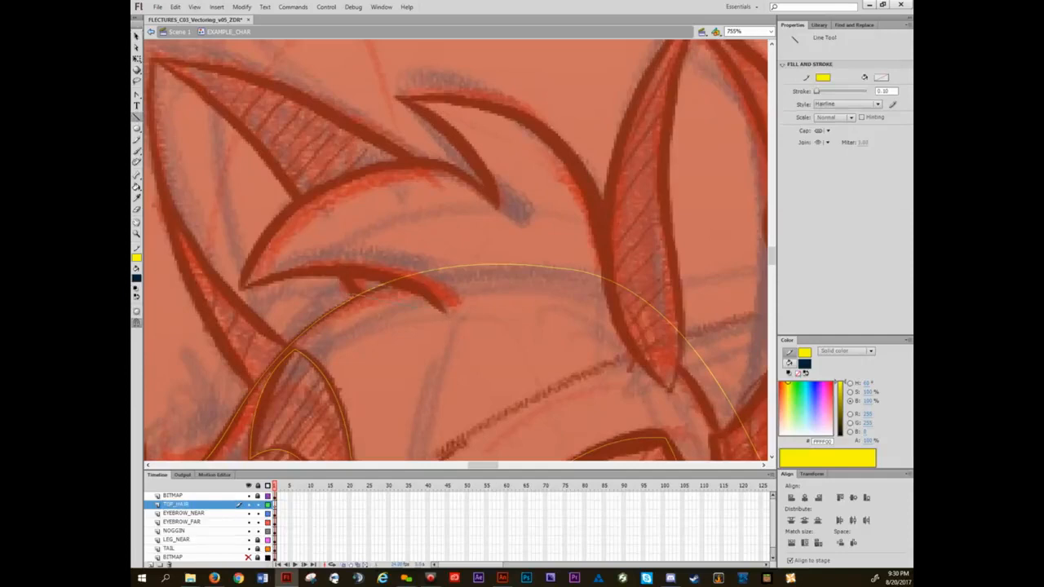
pyautogui.moveTo(241, 287); pyautogui.dragTo(445, 310)
pyautogui.moveTo(360, 173); pyautogui.dragTo(362, 171)
pyautogui.moveTo(362, 171)
pyautogui.mouseDown()
pyautogui.moveTo(489, 175)
pyautogui.moveTo(498, 205)
pyautogui.mouseUp()
pyautogui.moveTo(498, 205); pyautogui.dragTo(444, 128)
pyautogui.moveTo(397, 96); pyautogui.dragTo(446, 314)
pyautogui.press('v')
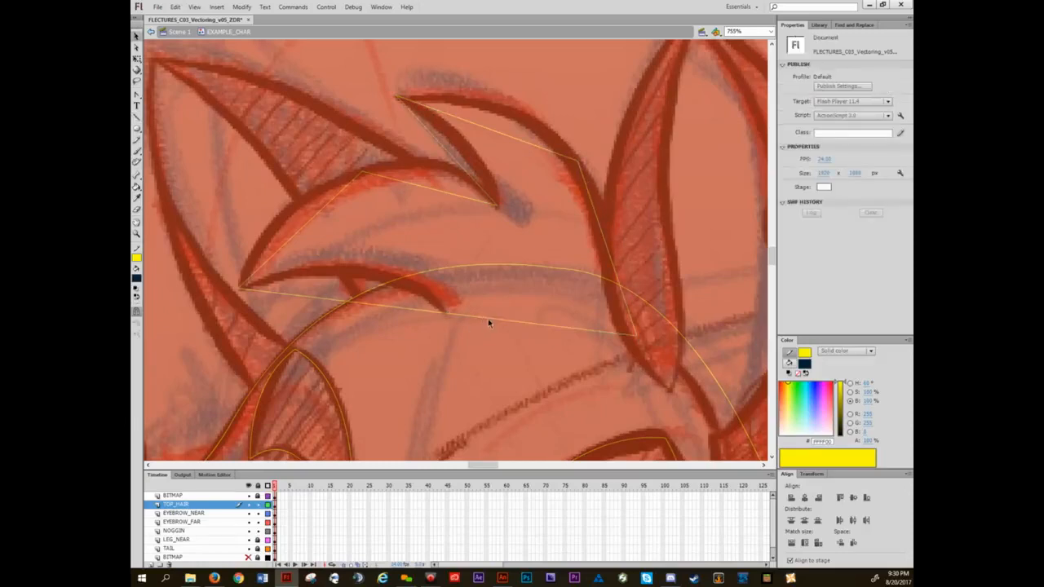
# - Replace the tuft's long straight base line with a curved line along the underside of the front hair lock
pyautogui.moveTo(470, 364); pyautogui.dragTo(471, 365)
pyautogui.hotkey('ctrl', 'z')
pyautogui.hotkey('ctrl', 'z')
pyautogui.press('n')
pyautogui.press('v')
pyautogui.moveTo(361, 303); pyautogui.dragTo(382, 273)
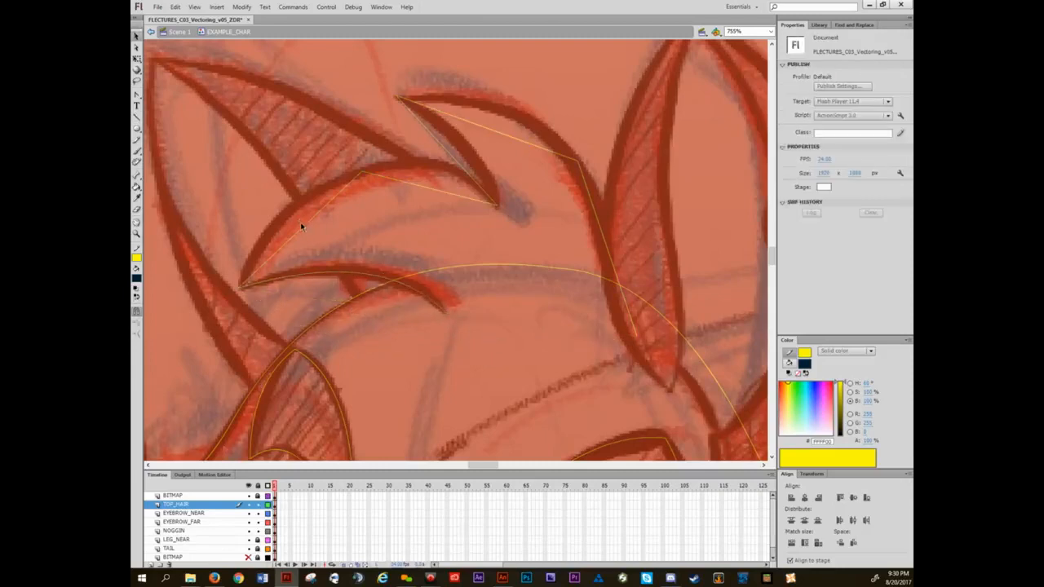
# - Bend the remaining hair tuft lines to the sketch and close the outline with a straight base line
pyautogui.moveTo(304, 230); pyautogui.dragTo(287, 211)
pyautogui.moveTo(627, 237); pyautogui.dragTo(625, 234)
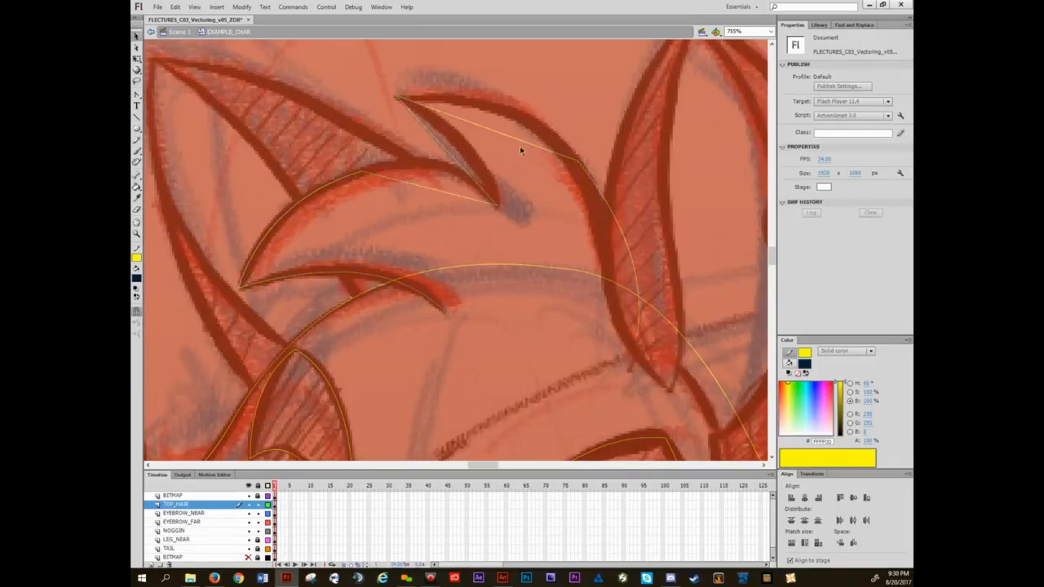
pyautogui.moveTo(517, 140); pyautogui.dragTo(531, 116)
pyautogui.moveTo(455, 156)
pyautogui.mouseDown()
pyautogui.moveTo(466, 160)
pyautogui.moveTo(447, 174)
pyautogui.mouseUp()
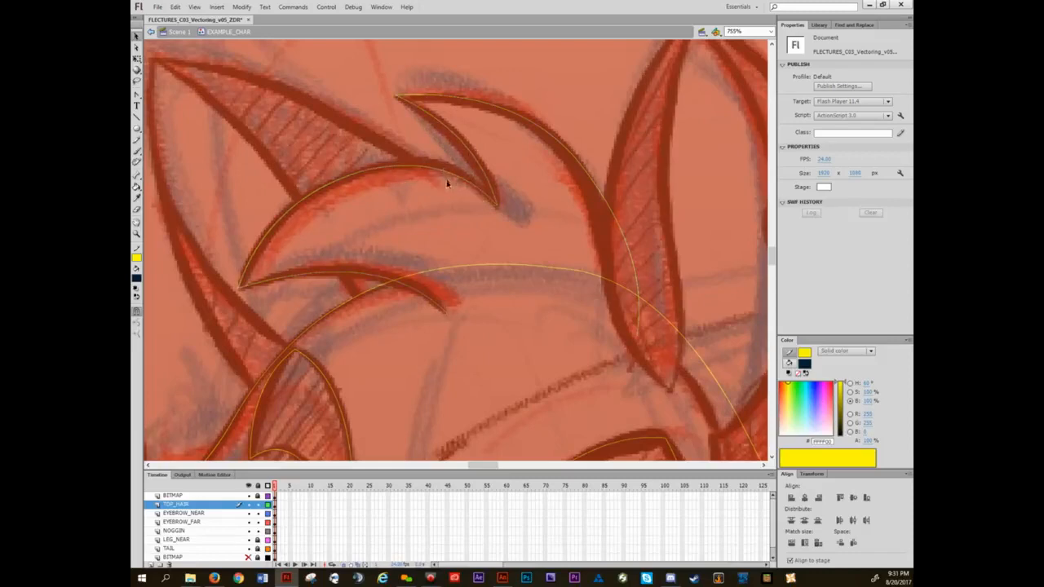
pyautogui.press('n')
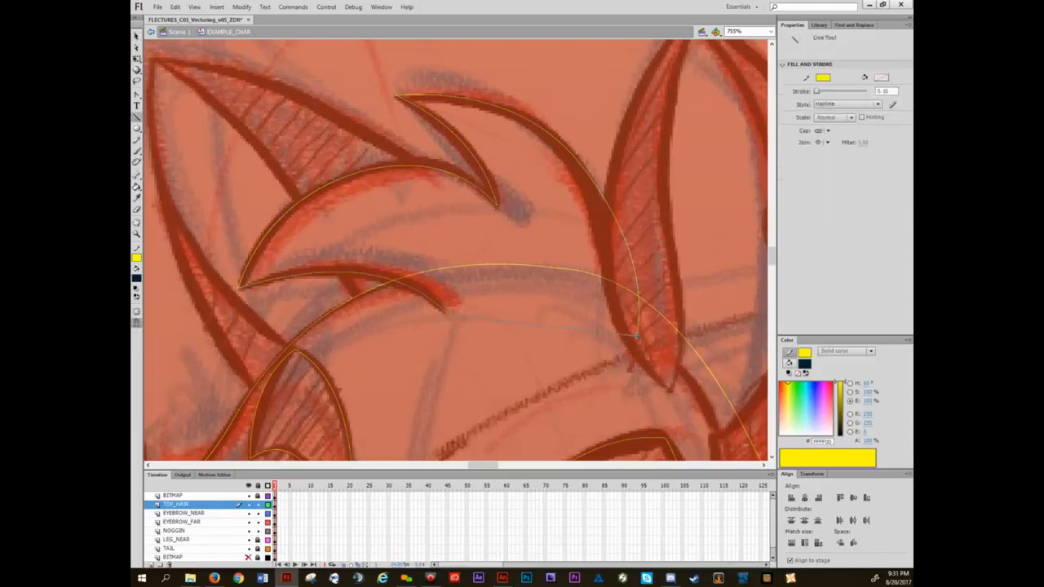
pyautogui.moveTo(636, 335); pyautogui.dragTo(447, 314)
# - Add a new layer above TOP_HAIR and name it EAR_NEAR
pyautogui.moveTo(359, 265); pyautogui.dragTo(421, 231)
pyautogui.moveTo(681, 253); pyautogui.dragTo(424, 238)
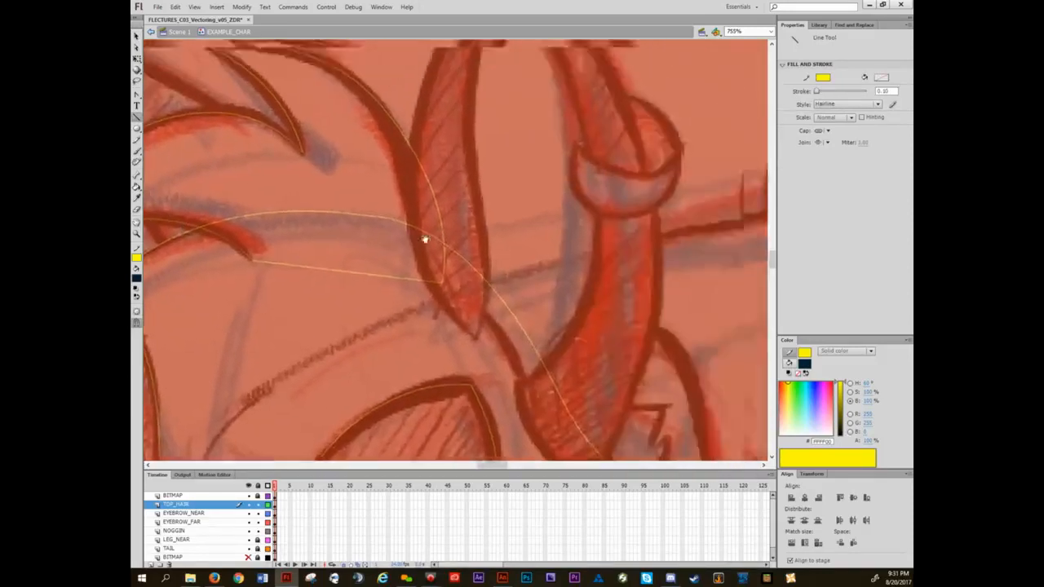
pyautogui.scroll(-2, 456, 250)
pyautogui.moveTo(544, 274); pyautogui.dragTo(488, 285)
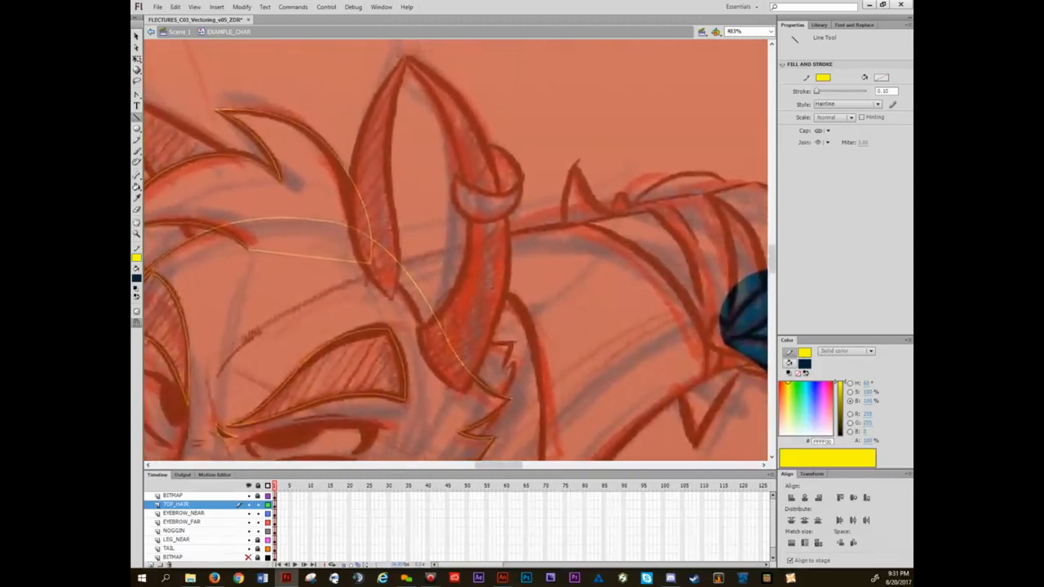
pyautogui.click(149, 565)
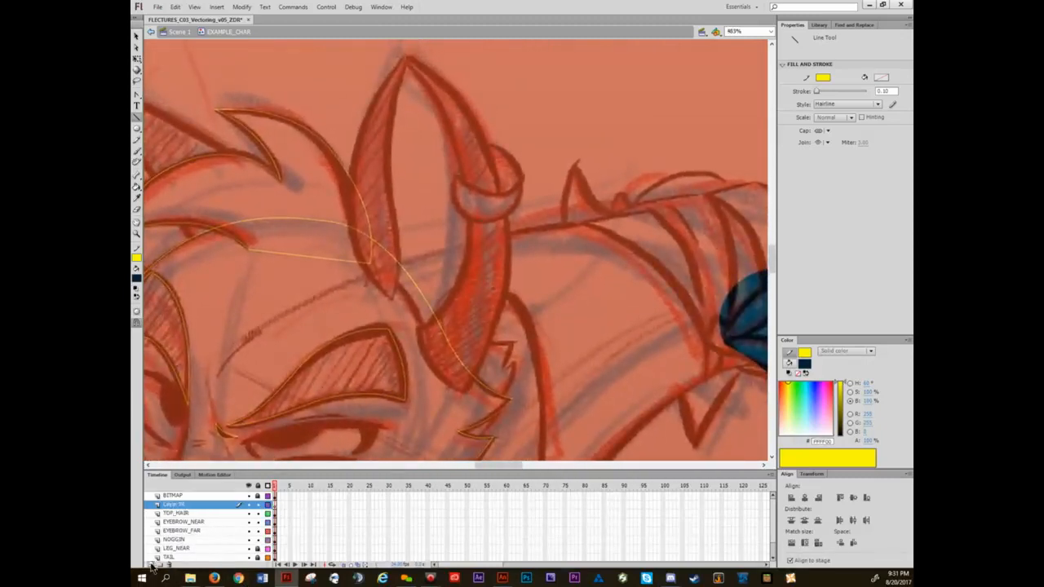
pyautogui.doubleClick(173, 505)
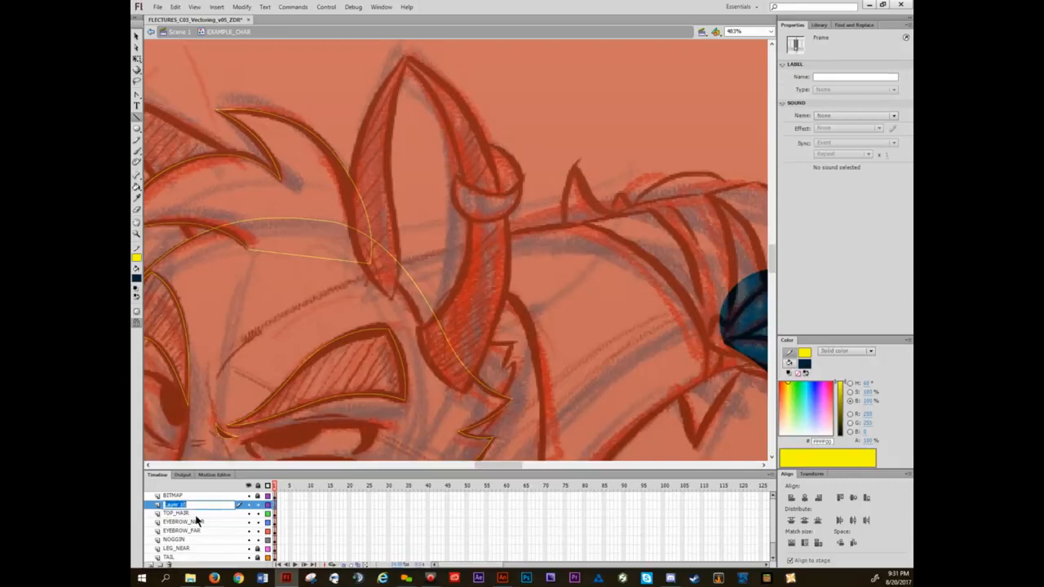
pyautogui.write('EAR_NEAR')
pyautogui.press('Return')
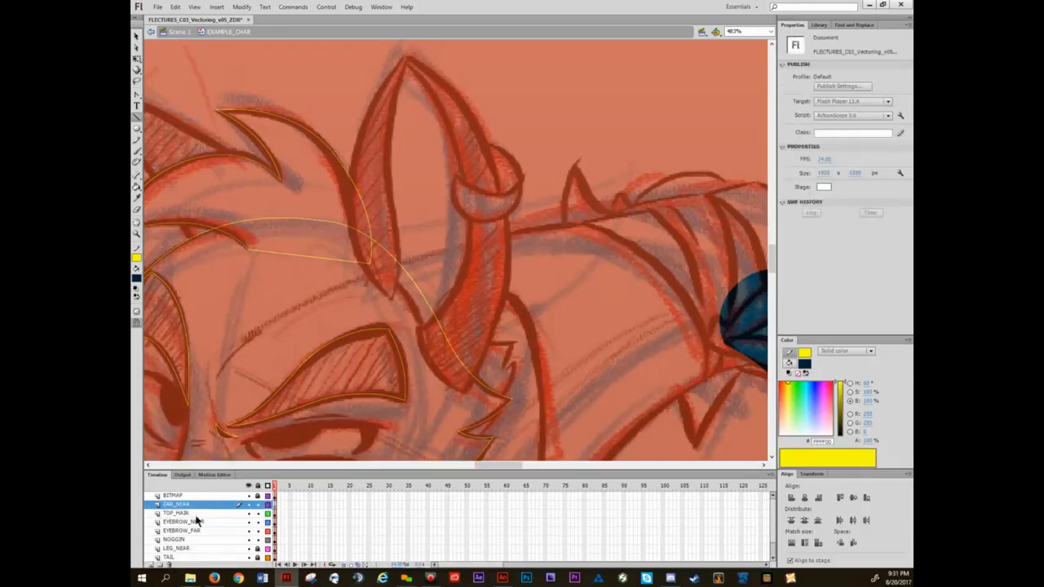
# - Trace the near ear's outer edges and base on EAR_NEAR with lines bent to the sketch's curves
pyautogui.press('n')
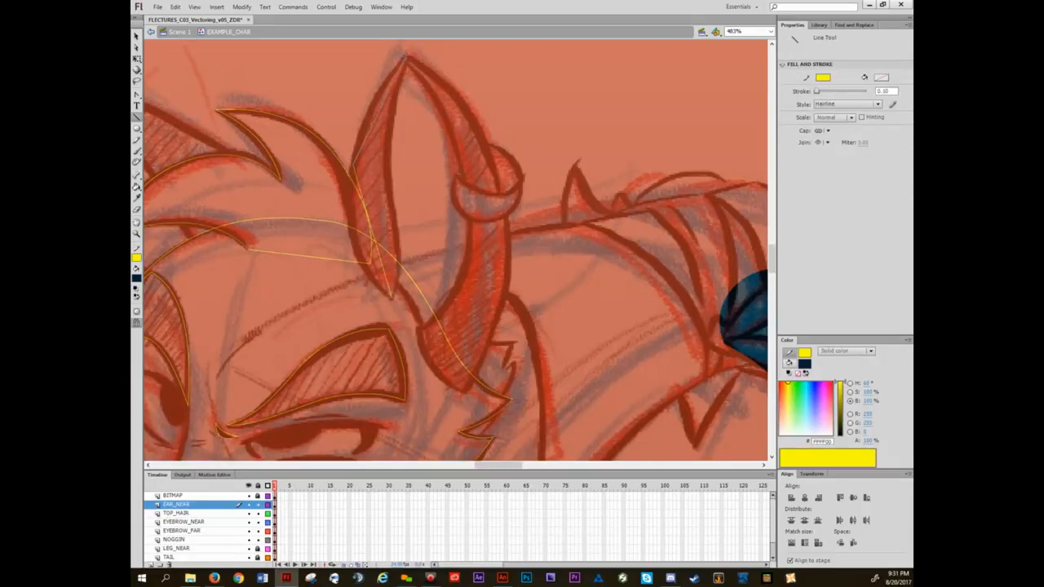
pyautogui.moveTo(405, 57); pyautogui.dragTo(417, 329)
pyautogui.press('v')
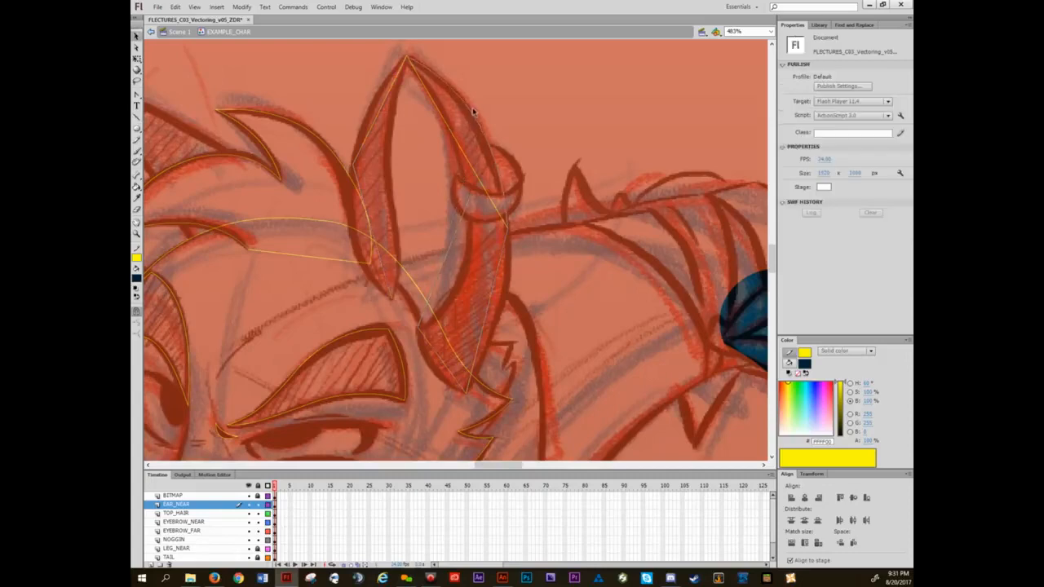
pyautogui.moveTo(473, 111); pyautogui.dragTo(475, 114)
pyautogui.moveTo(492, 292); pyautogui.dragTo(509, 294)
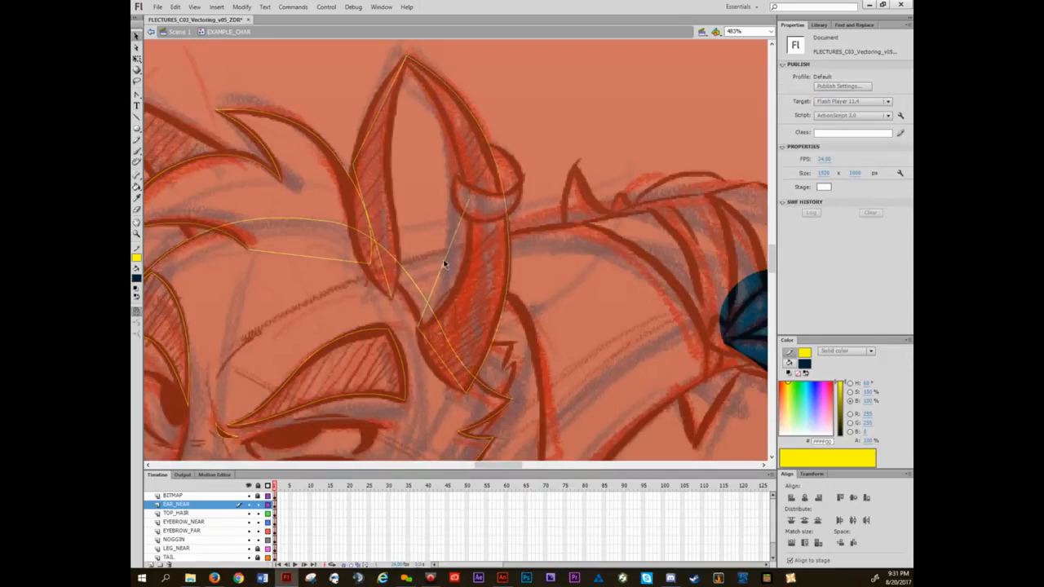
pyautogui.moveTo(444, 263); pyautogui.dragTo(462, 275)
pyautogui.moveTo(441, 361); pyautogui.dragTo(432, 372)
pyautogui.moveTo(357, 197); pyautogui.dragTo(348, 198)
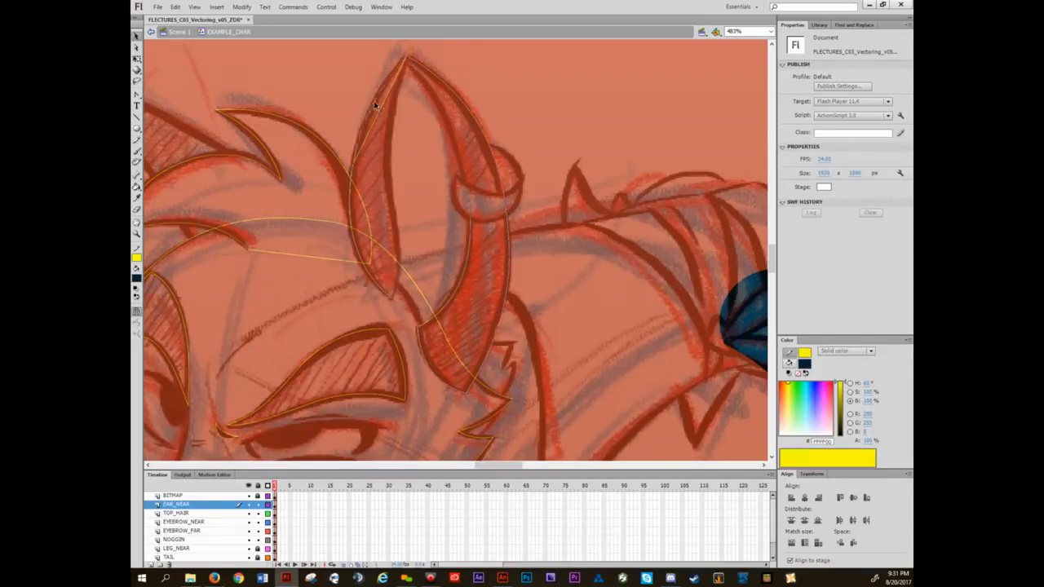
# - Trace the near ear's inner edges from the tip to the base and the earring, bending the lines to the sketch
pyautogui.press('n')
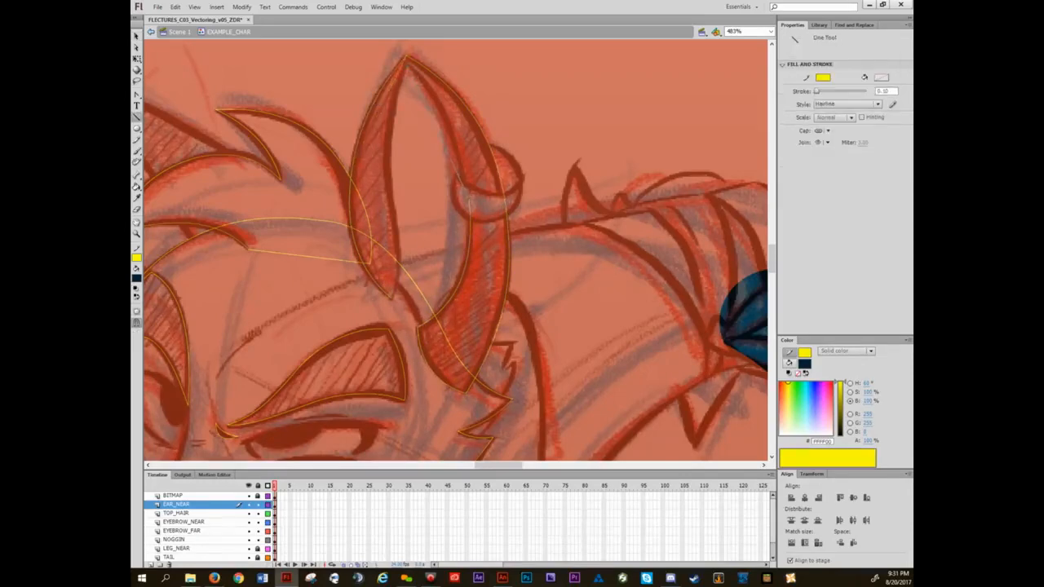
pyautogui.moveTo(465, 189); pyautogui.dragTo(470, 200)
pyautogui.moveTo(406, 60); pyautogui.dragTo(394, 248)
pyautogui.moveTo(391, 298); pyautogui.dragTo(392, 297)
pyautogui.press('v')
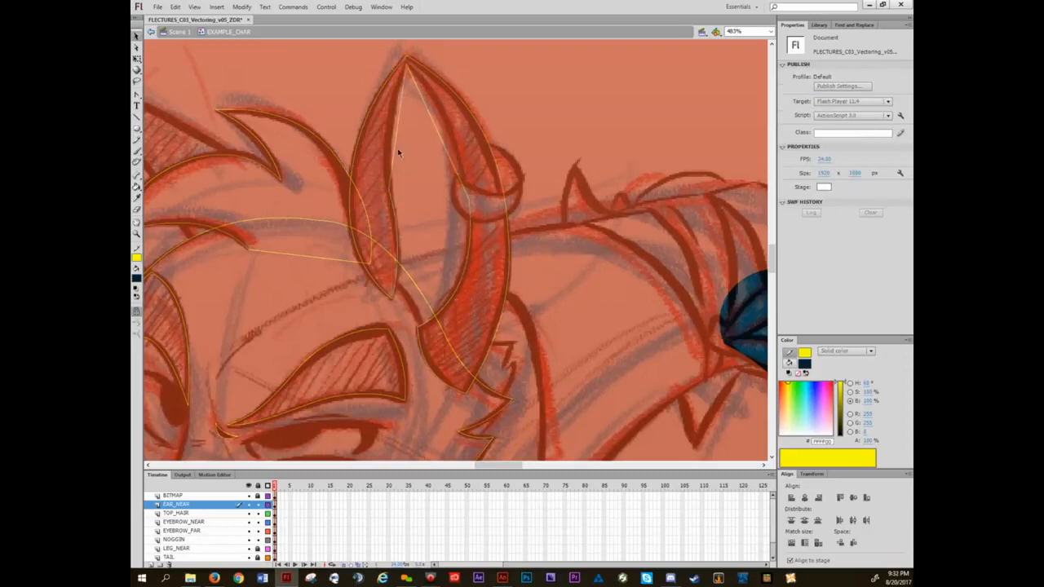
pyautogui.moveTo(394, 144); pyautogui.dragTo(446, 108)
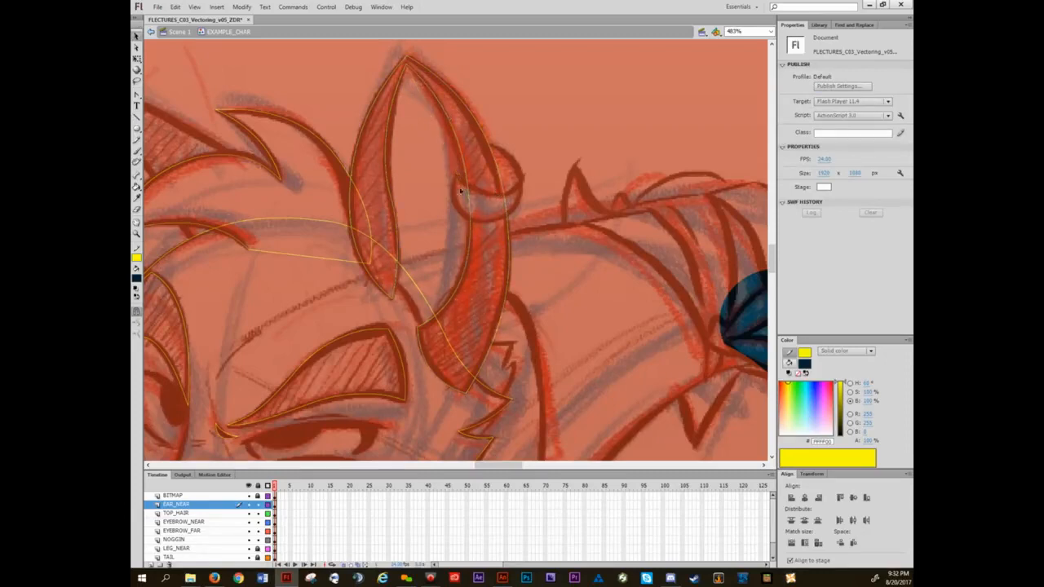
# - Smooth the curve of the ear's front inner edge and join the two base corners with a line along the sketch
pyautogui.press('a')
pyautogui.moveTo(403, 186); pyautogui.dragTo(385, 211)
pyautogui.click(381, 153)
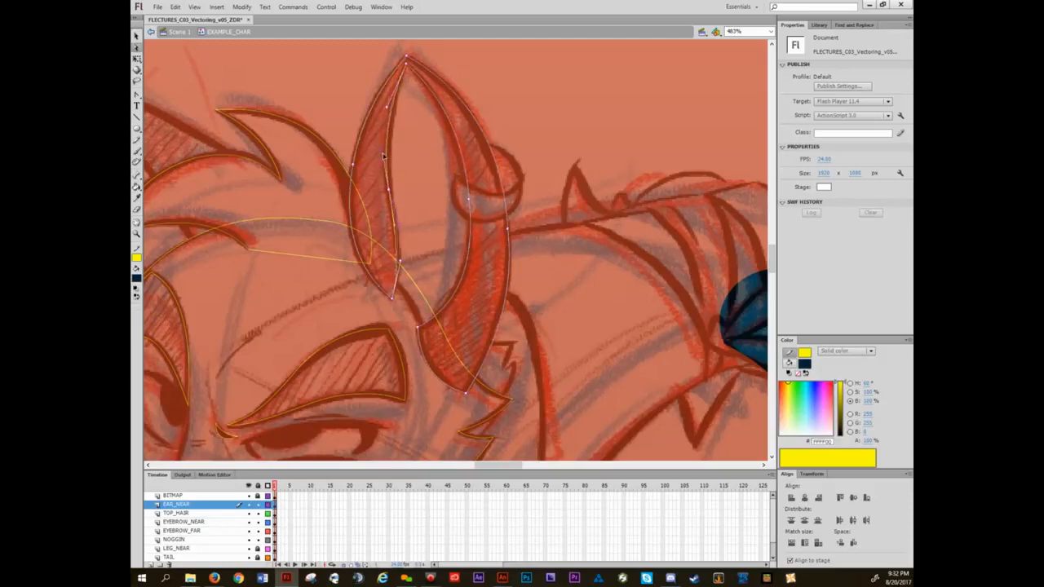
pyautogui.moveTo(383, 155); pyautogui.dragTo(385, 156)
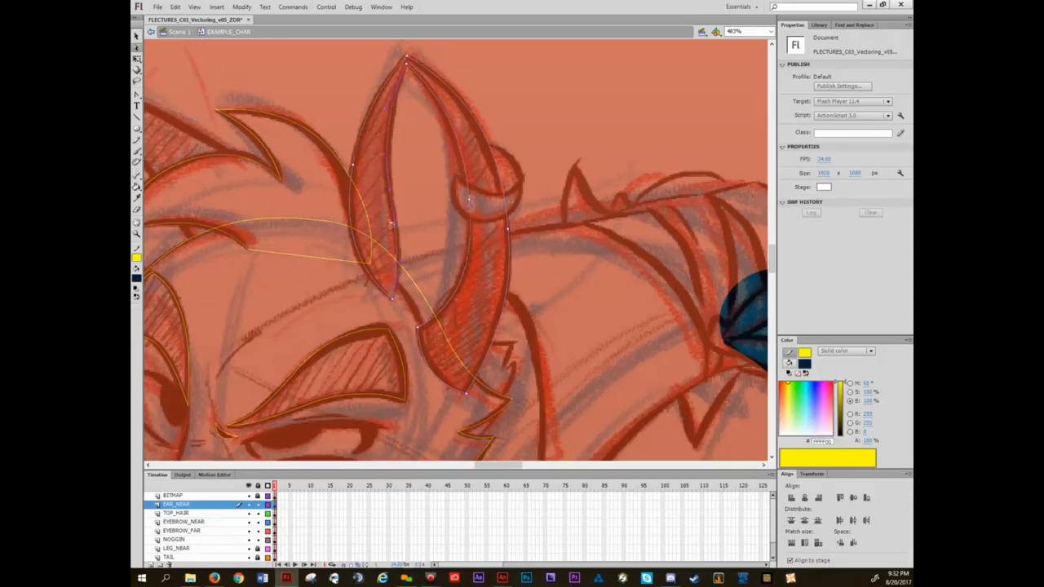
pyautogui.click(419, 170)
pyautogui.press('n')
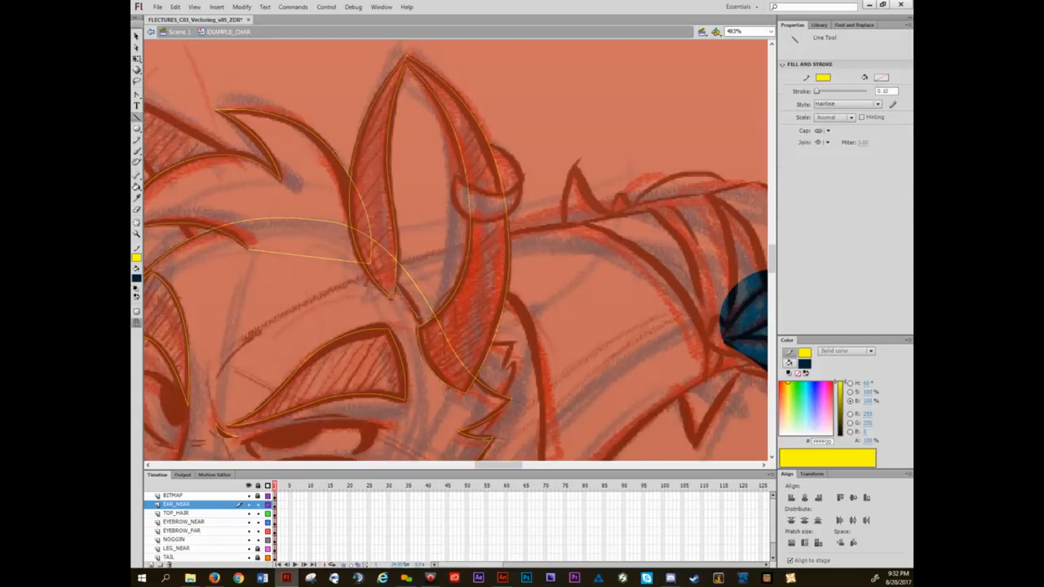
pyautogui.press('v')
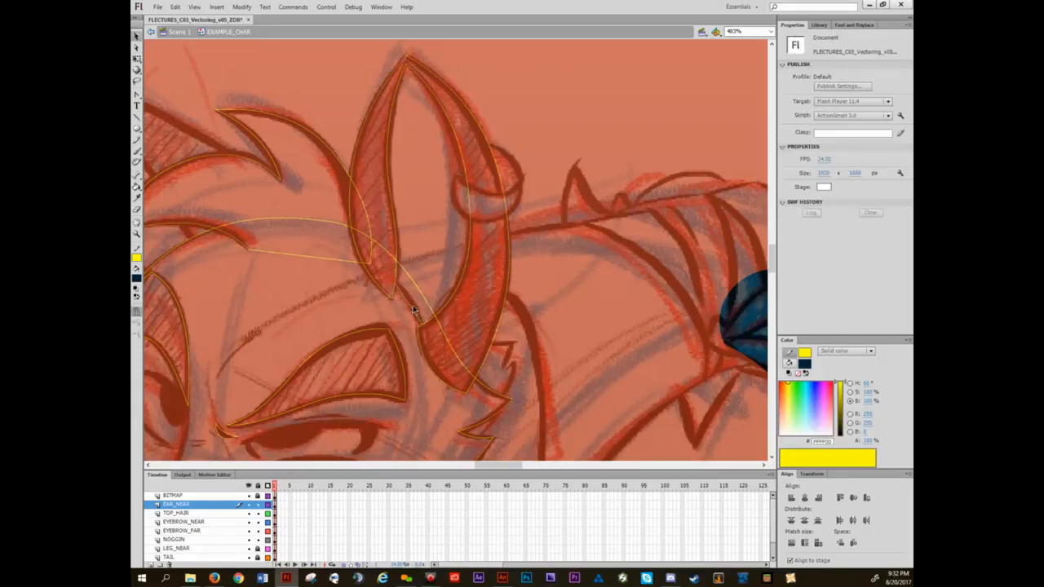
pyautogui.moveTo(447, 233); pyautogui.dragTo(459, 280)
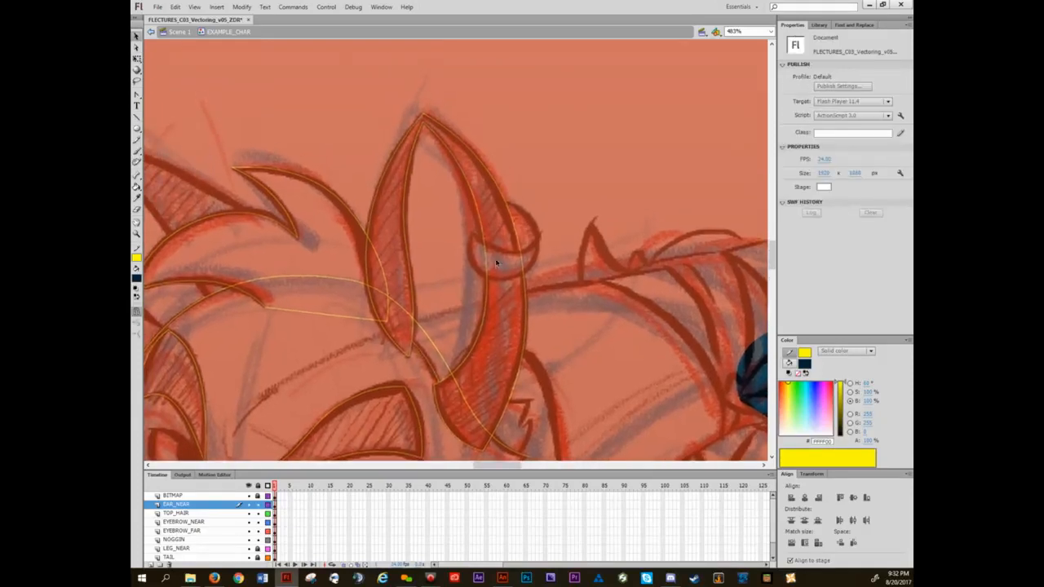
pyautogui.scroll(2, 501, 262)
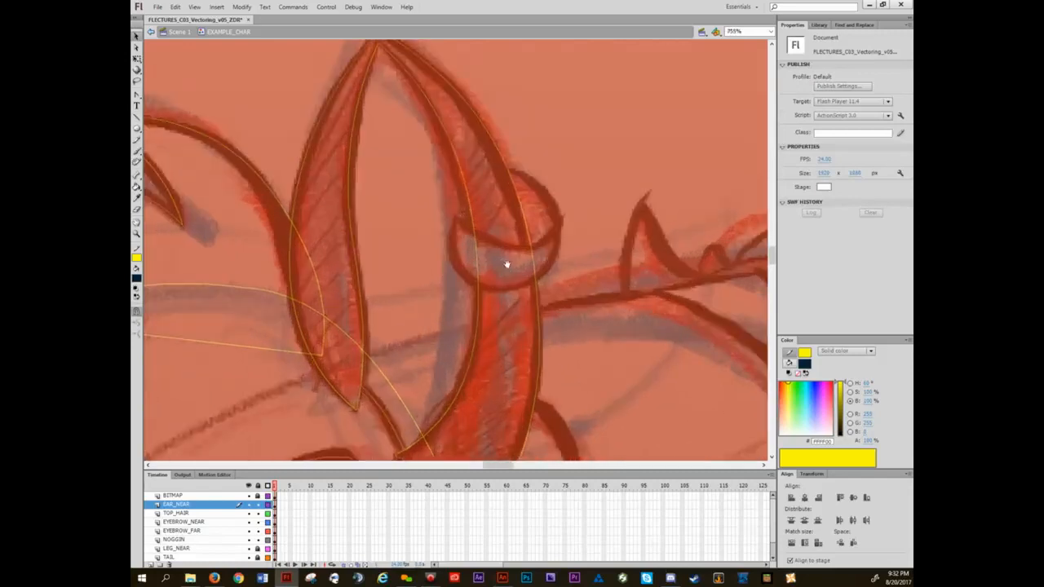
pyautogui.press('n')
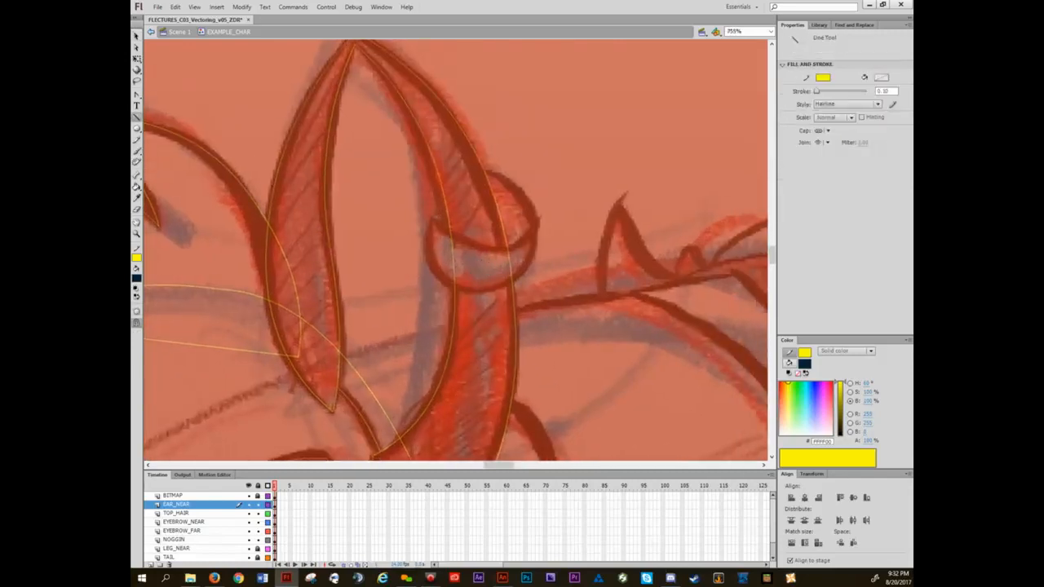
pyautogui.press('v')
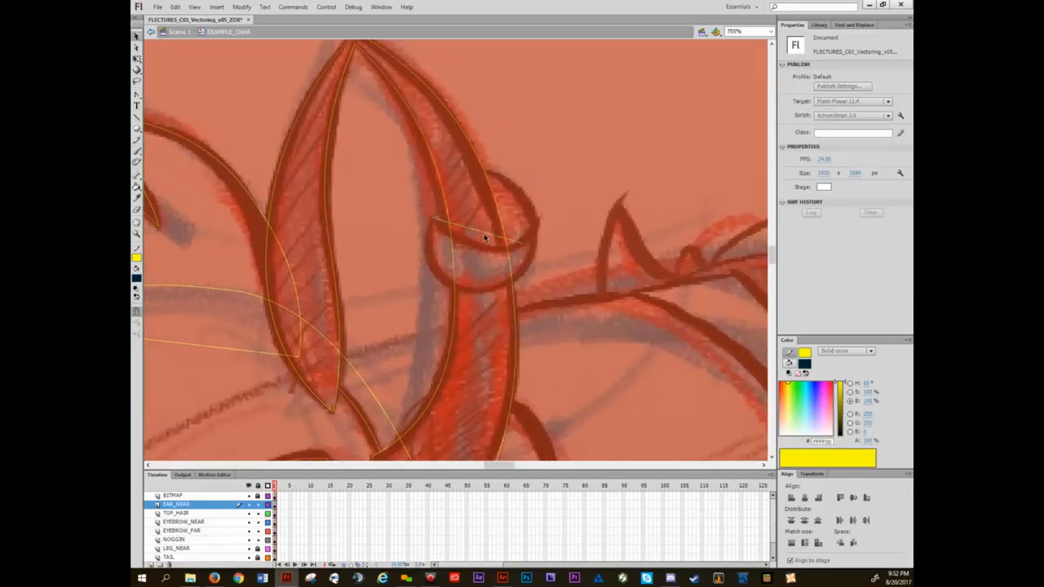
pyautogui.moveTo(481, 231); pyautogui.dragTo(527, 184)
pyautogui.hotkey('ctrl', 'z')
pyautogui.hotkey('ctrl', 'z')
# - Add a new layer above EAR_NEAR and trace the earring's front outer edge on it with an adjusted curve
pyautogui.press('n')
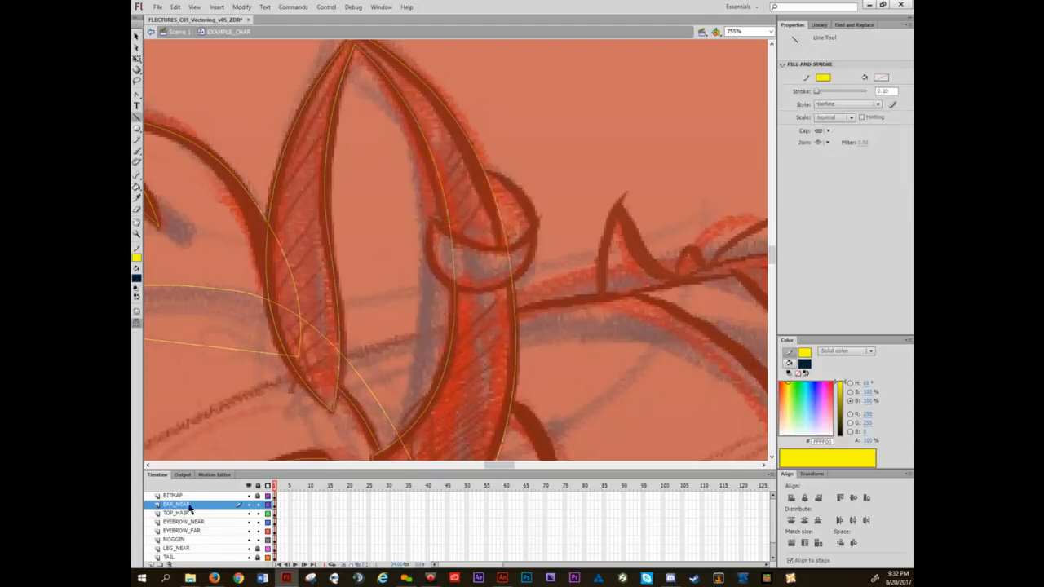
pyautogui.click(151, 565)
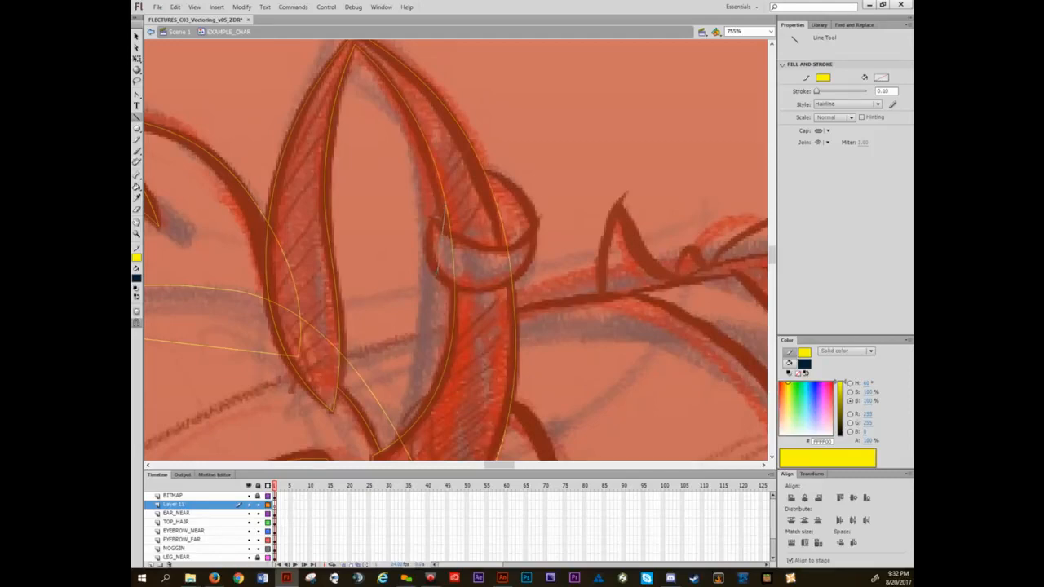
pyautogui.press('v')
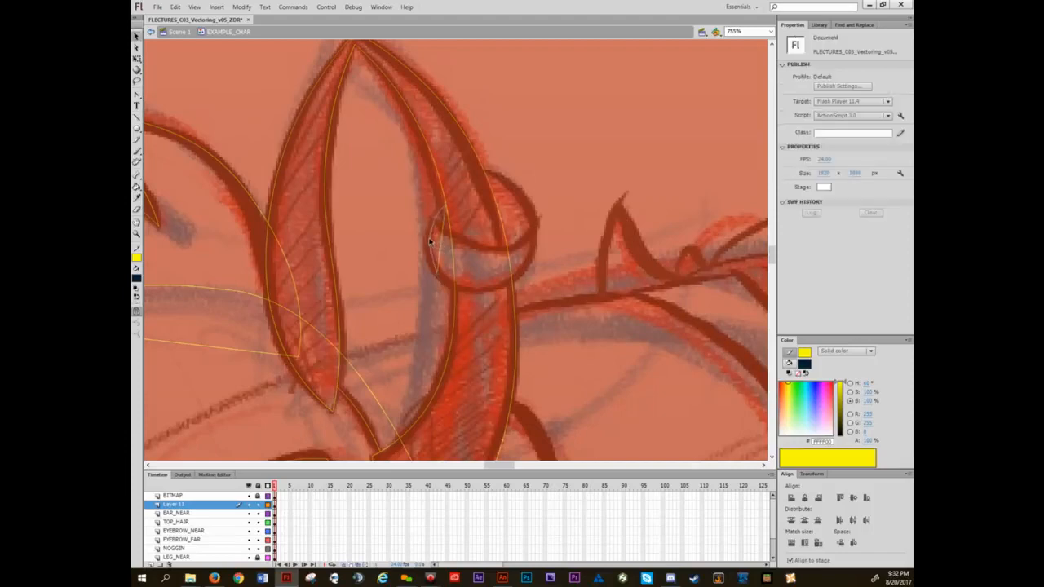
pyautogui.moveTo(428, 237); pyautogui.dragTo(428, 238)
pyautogui.press('a')
pyautogui.click(438, 273)
pyautogui.moveTo(423, 243); pyautogui.dragTo(420, 263)
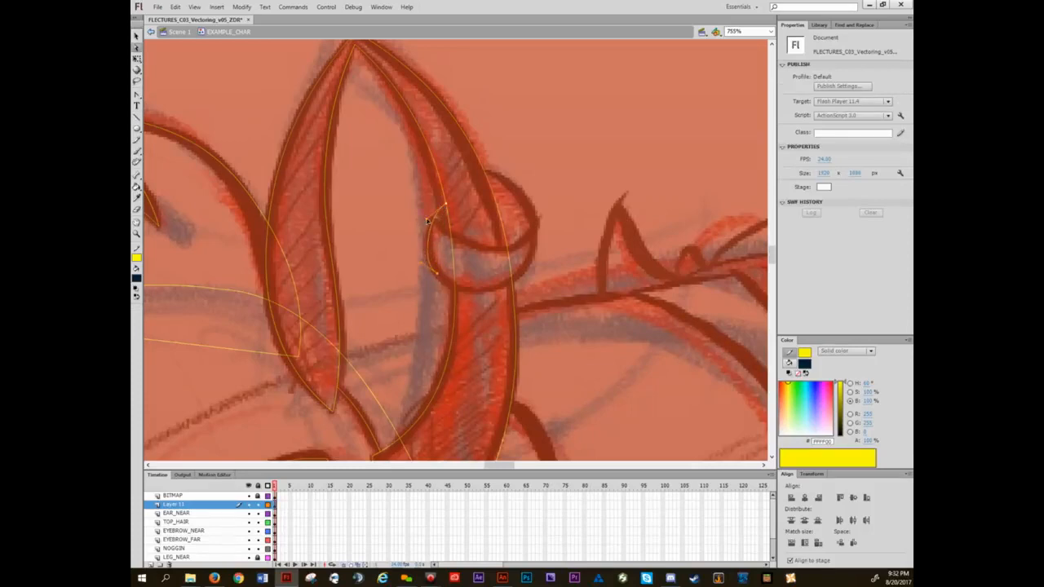
pyautogui.moveTo(427, 221); pyautogui.dragTo(426, 213)
# - Trace the earring's back outer edge and underside with lines bent to the sketch, closing its outer outline
pyautogui.press('n')
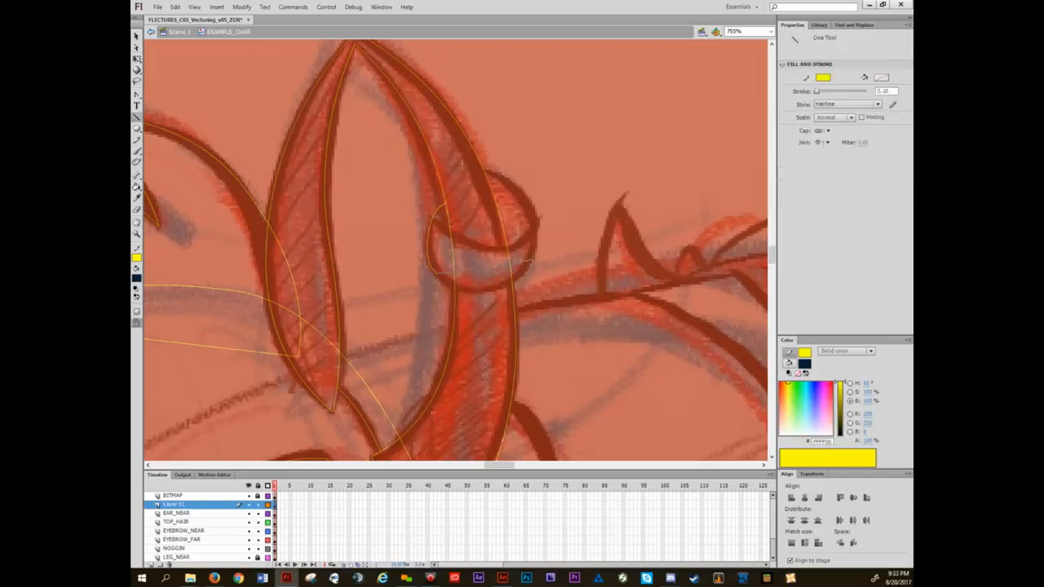
pyautogui.moveTo(451, 270); pyautogui.dragTo(485, 173)
pyautogui.press('v')
pyautogui.moveTo(507, 218); pyautogui.dragTo(532, 209)
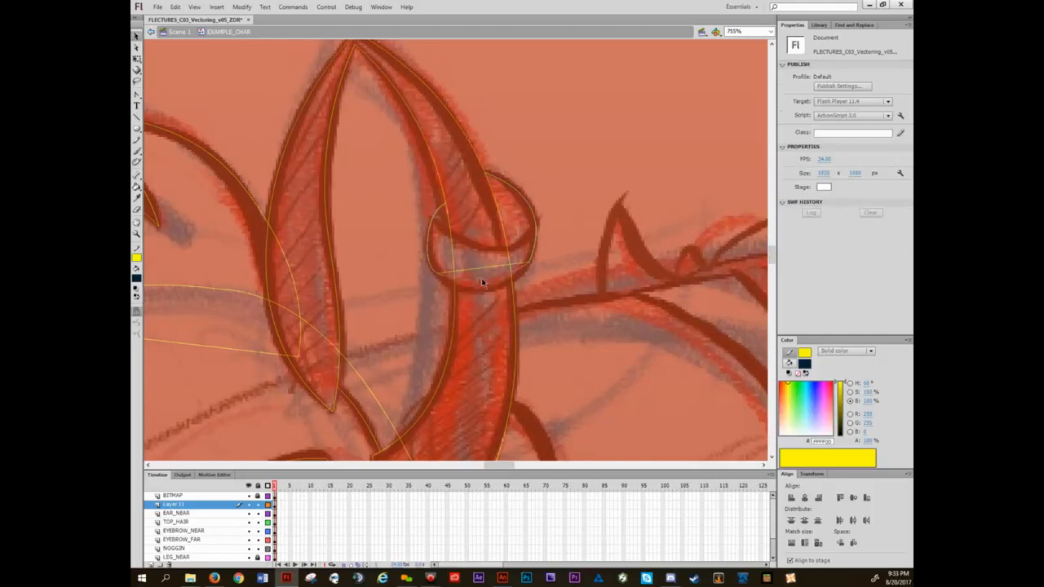
pyautogui.moveTo(482, 281); pyautogui.dragTo(490, 296)
pyautogui.press('a')
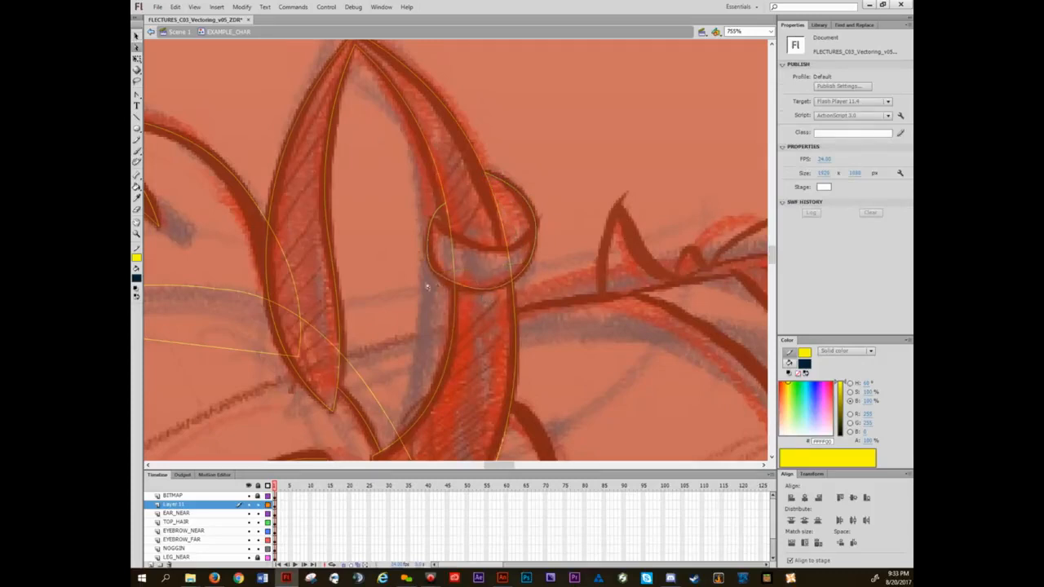
pyautogui.click(467, 299)
pyautogui.press('n')
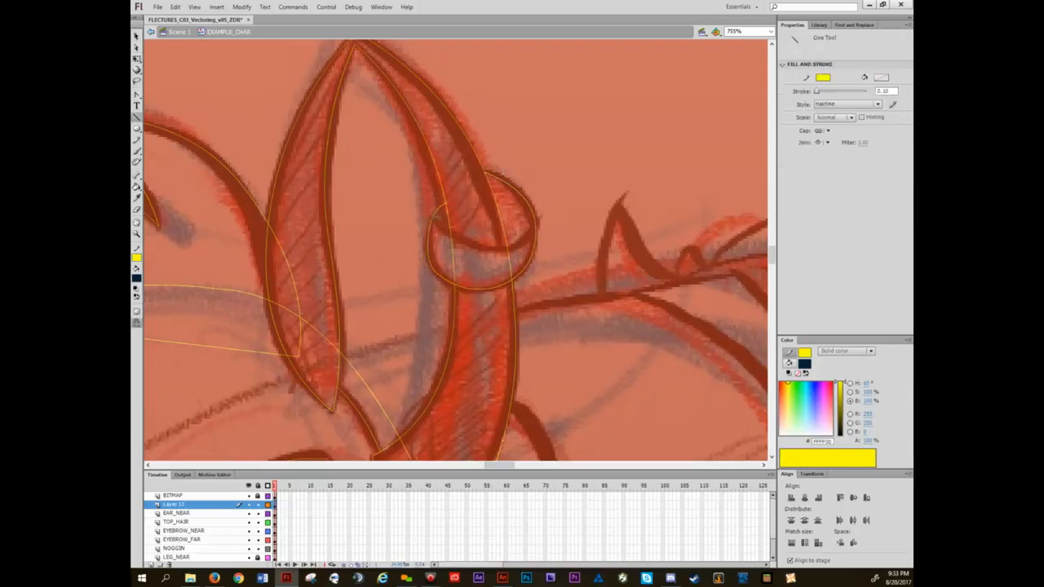
pyautogui.moveTo(436, 217)
pyautogui.mouseDown()
pyautogui.moveTo(536, 225)
pyautogui.moveTo(486, 241)
pyautogui.moveTo(494, 253)
pyautogui.mouseUp()
pyautogui.press('v')
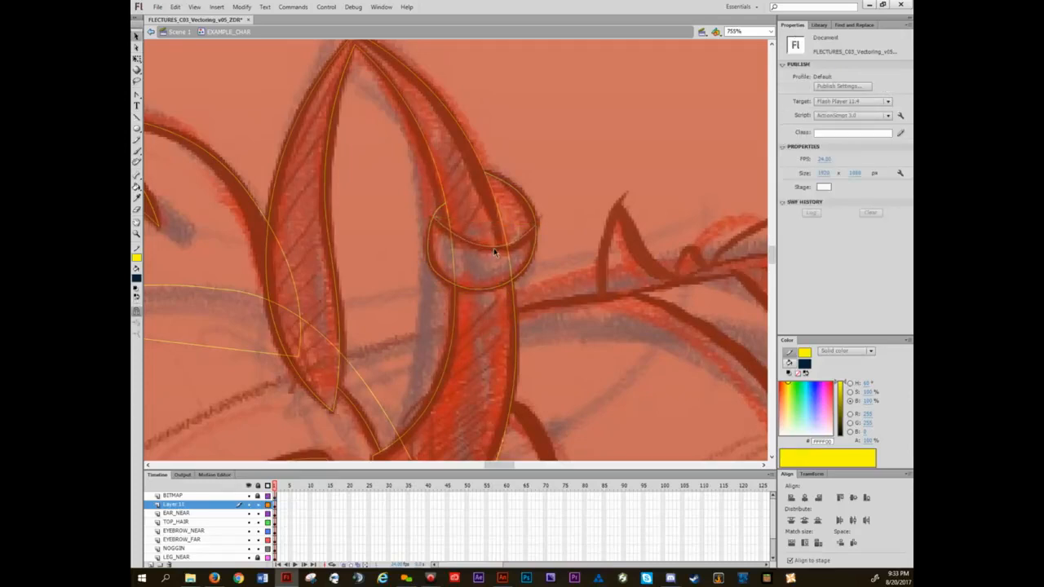
pyautogui.click(495, 246)
pyautogui.press('Delete')
# - Draw the earring's front rim as a line starting at the ear's inner edge and curve it down to the sketch
pyautogui.press('n')
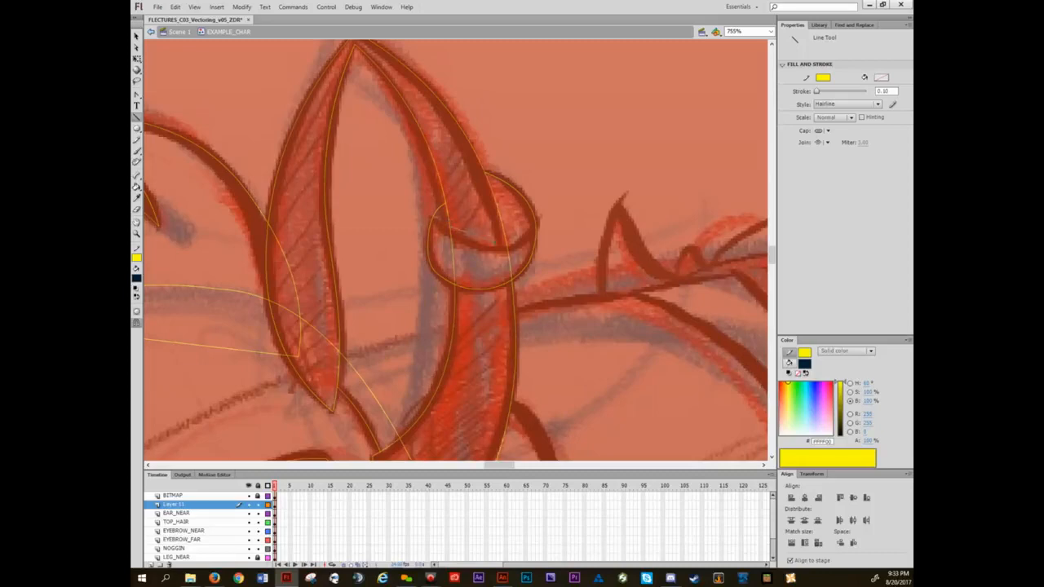
pyautogui.moveTo(506, 238); pyautogui.dragTo(520, 233)
pyautogui.press('v')
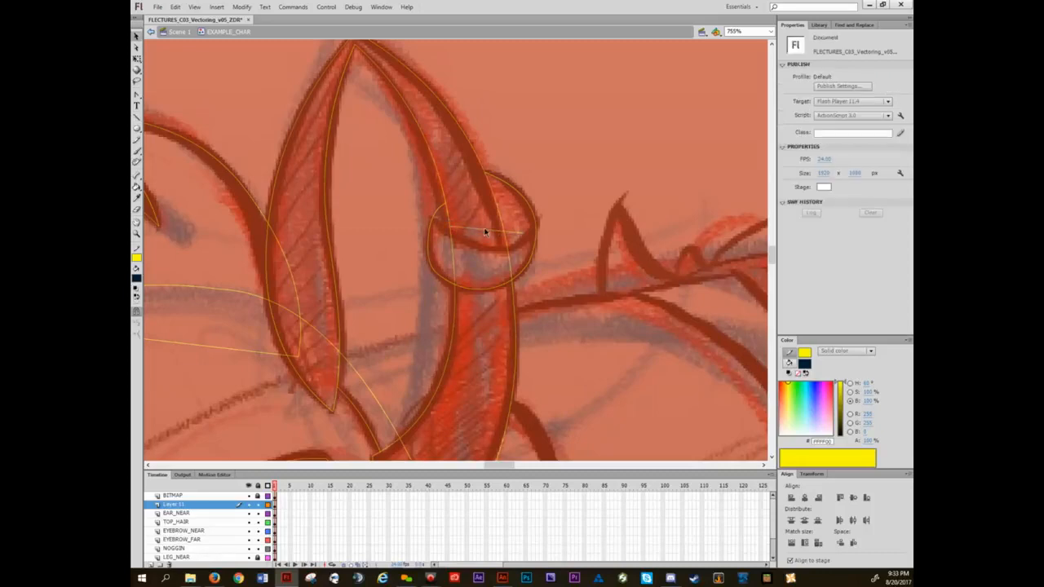
pyautogui.moveTo(484, 233); pyautogui.dragTo(469, 243)
pyautogui.press('a')
pyautogui.click(524, 234)
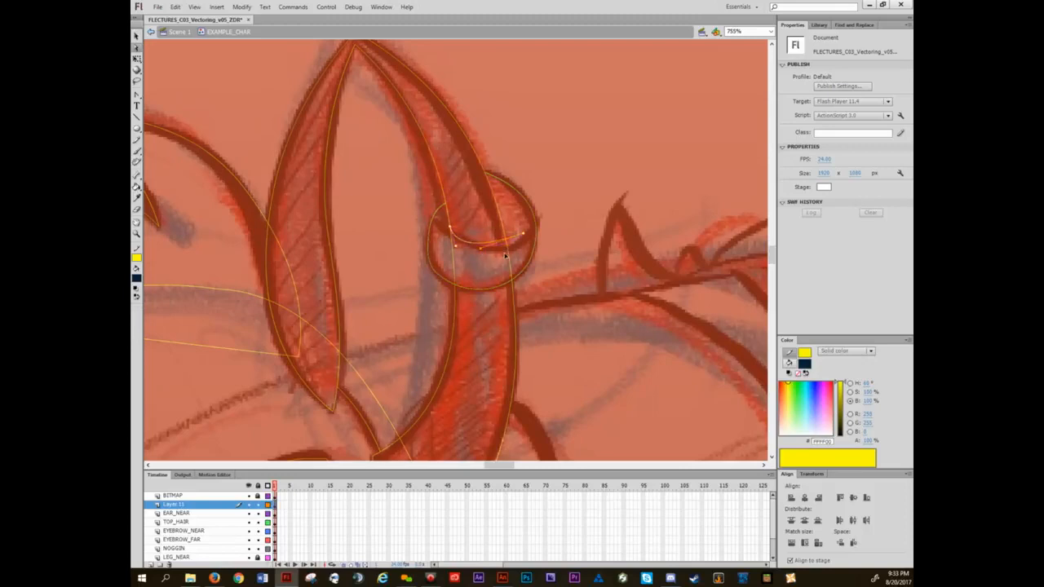
# - Trace the inner back rim of the earring behind the ear and adjust its curve to meet the front rim
pyautogui.press('n')
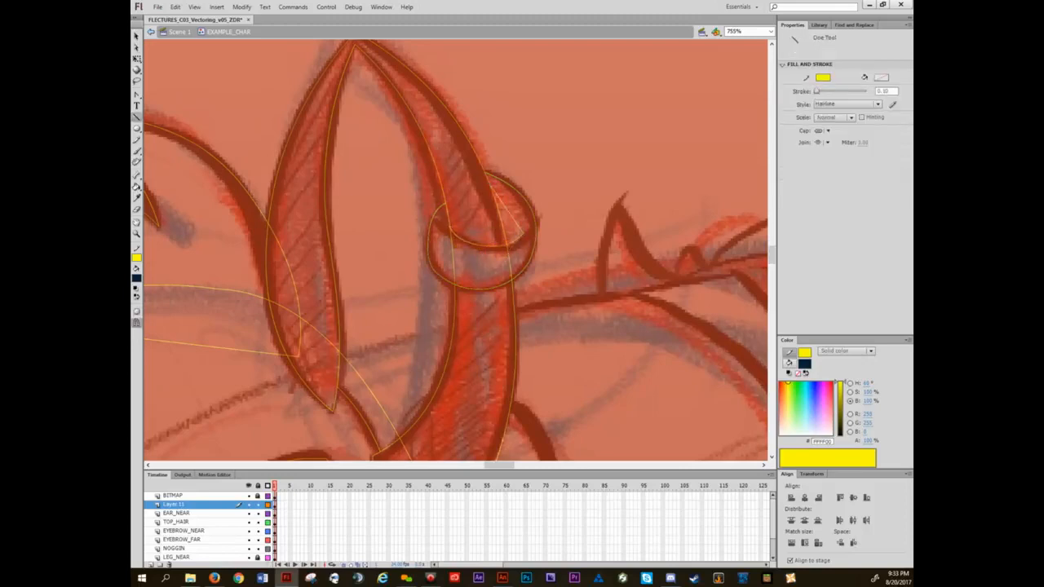
pyautogui.press('v')
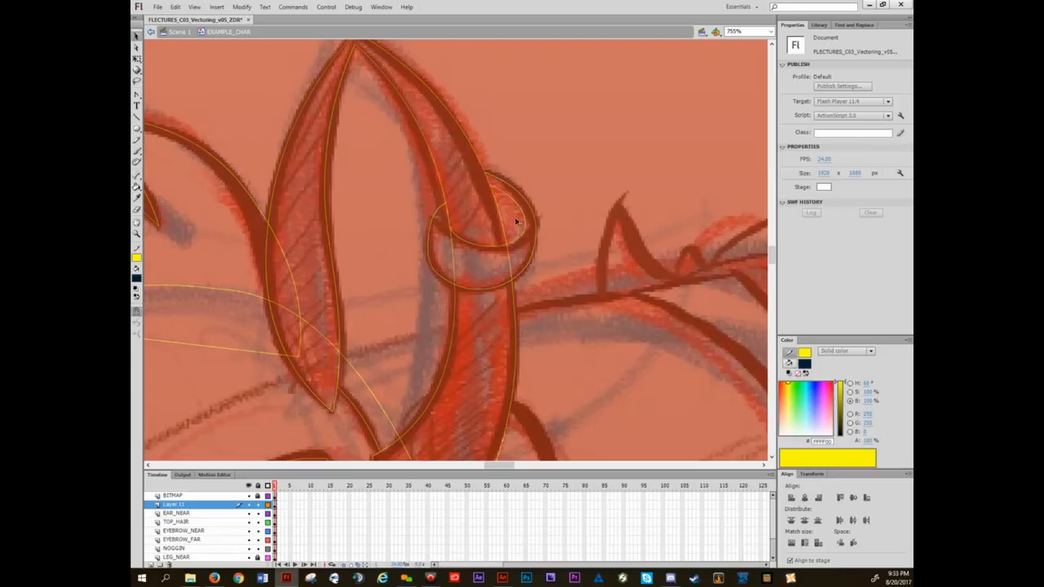
pyautogui.press('a')
pyautogui.moveTo(530, 217); pyautogui.dragTo(533, 218)
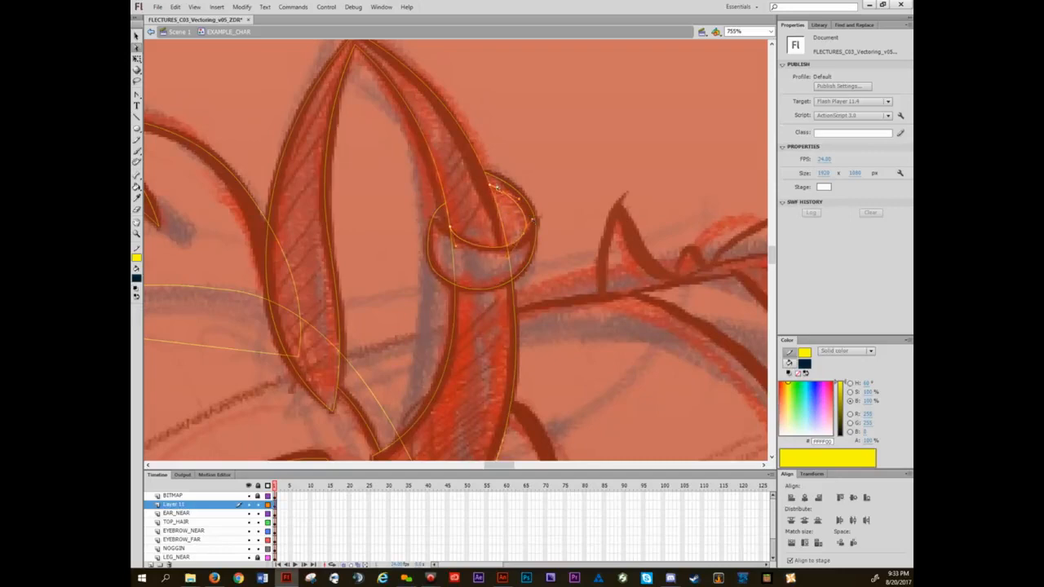
pyautogui.click(552, 165)
# - Move the earring outline in place onto EAR_NEAR and delete the temporary layer it was drawn on
pyautogui.click(181, 506)
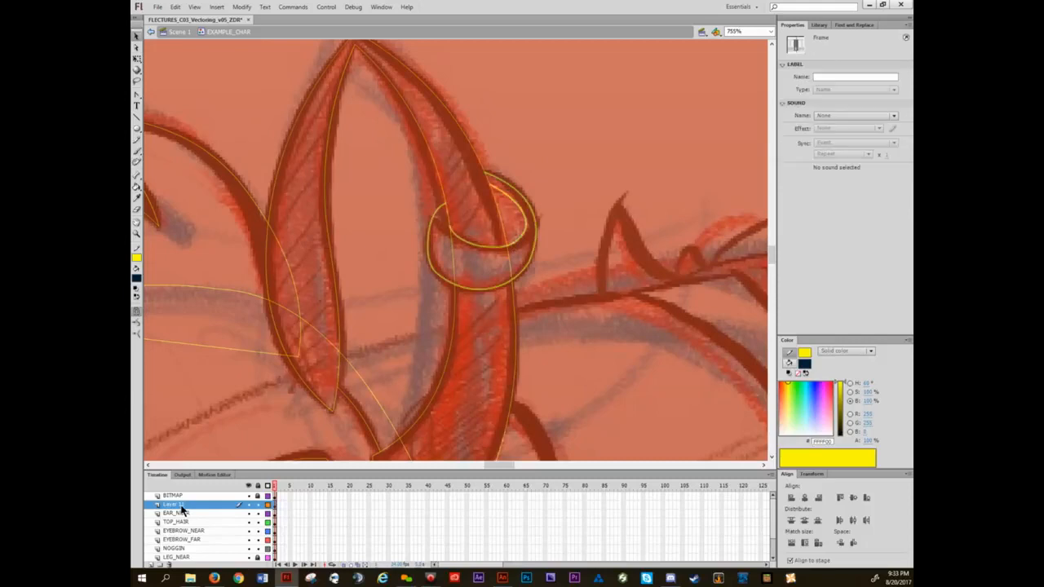
pyautogui.hotkey('ctrl', 'x')
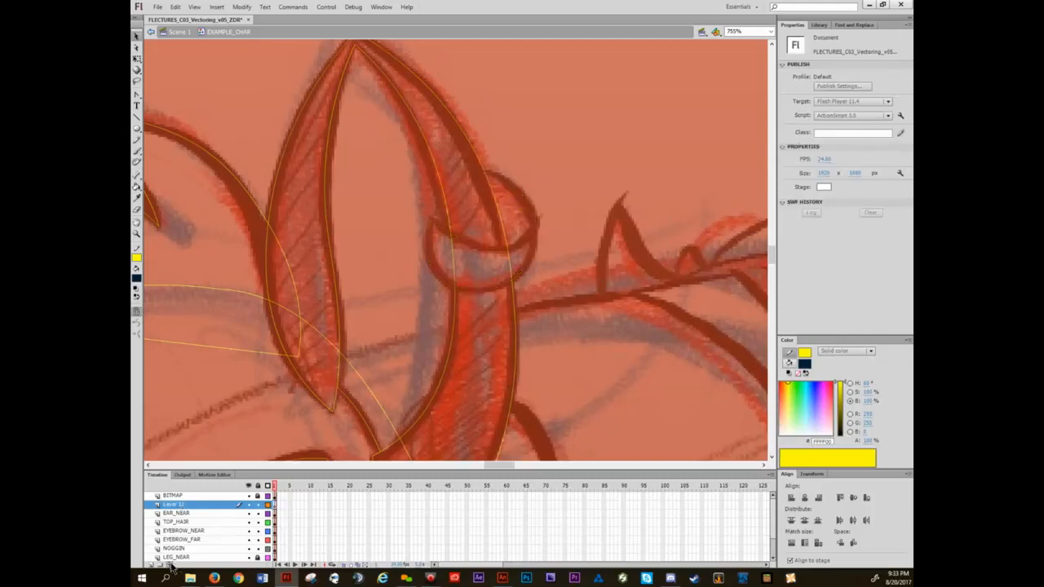
pyautogui.click(169, 564)
pyautogui.click(182, 506)
pyautogui.hotkey('ctrl', 'shift', 'v')
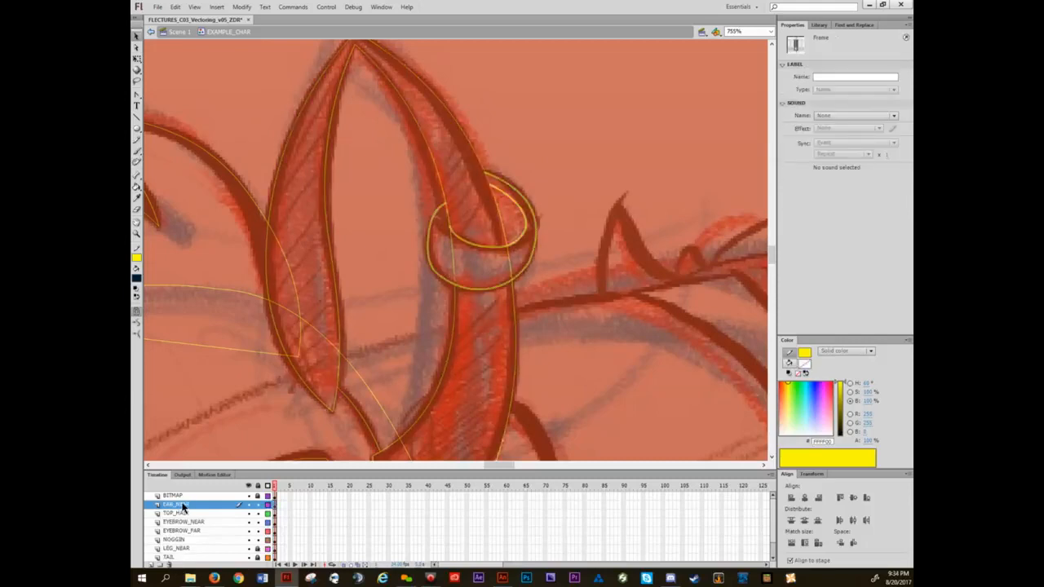
pyautogui.click(552, 149)
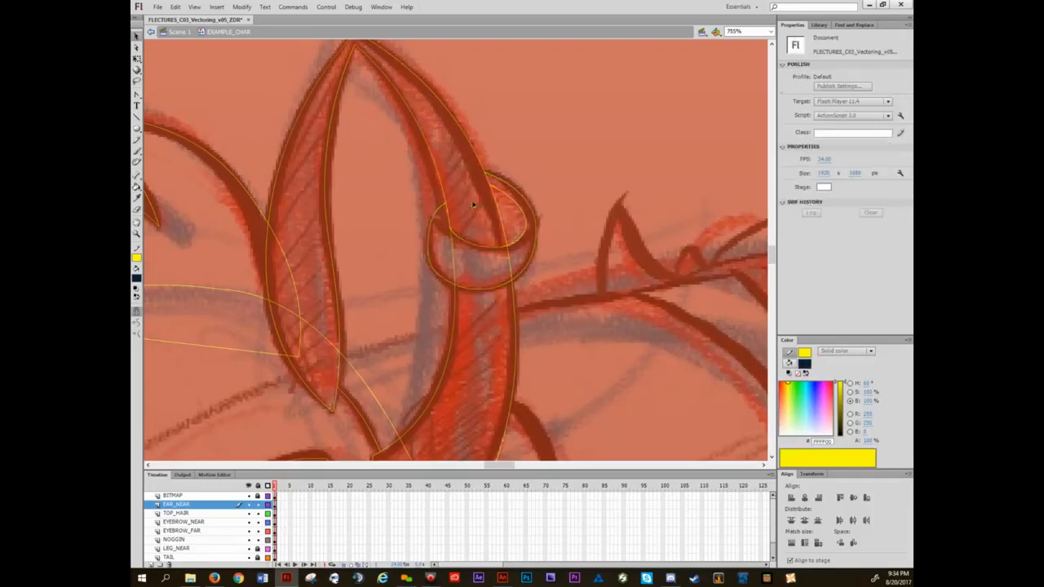
# - Delete the two ear edge segments that cross the earring's band
pyautogui.click(454, 252)
pyautogui.press('Delete')
pyautogui.click(510, 256)
pyautogui.press('Delete')
pyautogui.scroll(-5, 500, 325)
pyautogui.moveTo(473, 378); pyautogui.dragTo(498, 259)
pyautogui.scroll(1, 415, 291)
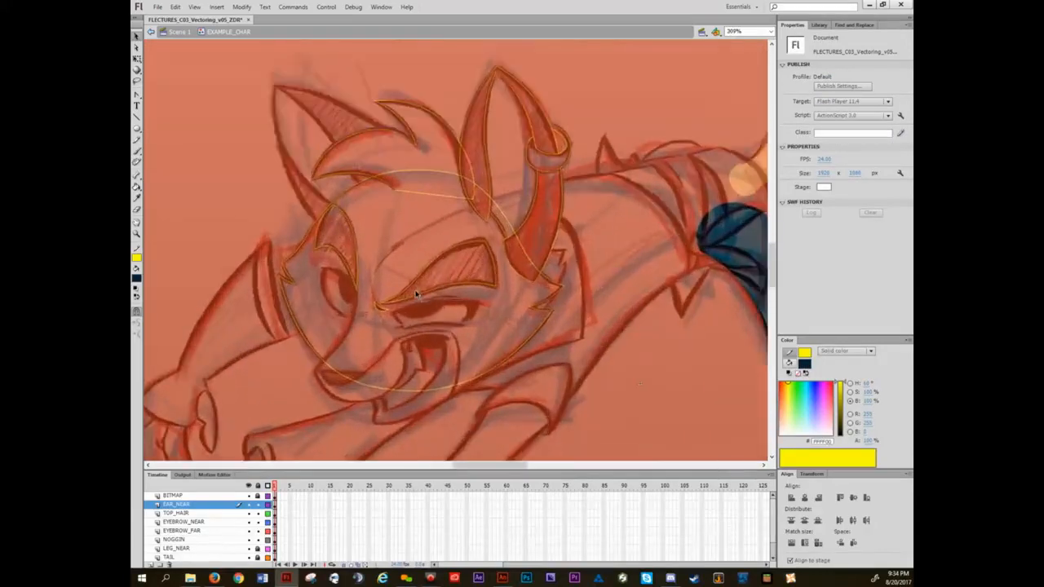
pyautogui.moveTo(414, 291)
pyautogui.mouseDown()
pyautogui.moveTo(422, 265)
pyautogui.moveTo(438, 273)
pyautogui.mouseUp()
pyautogui.scroll(2, 430, 270)
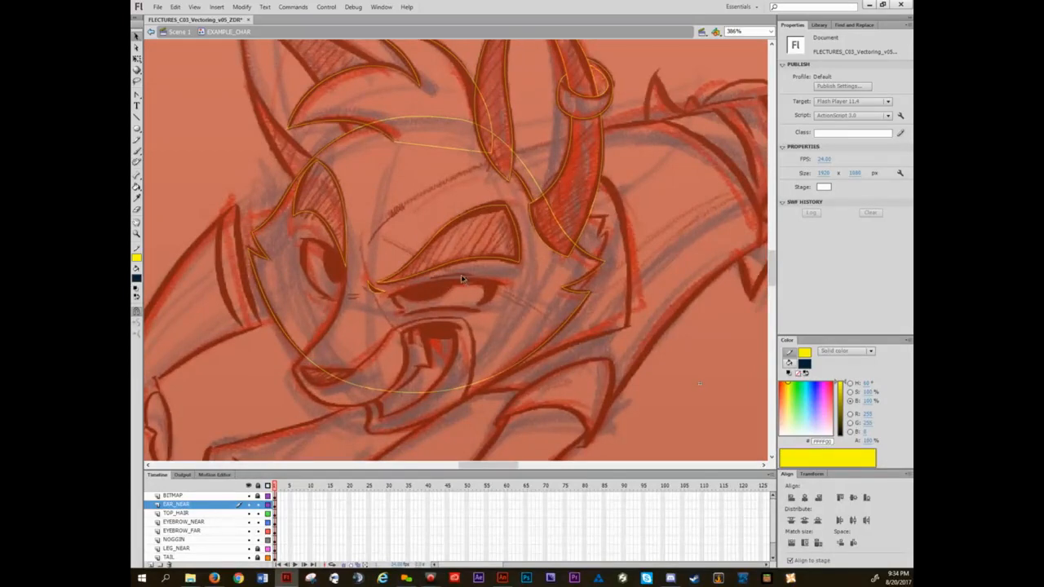
pyautogui.scroll(1, 450, 279)
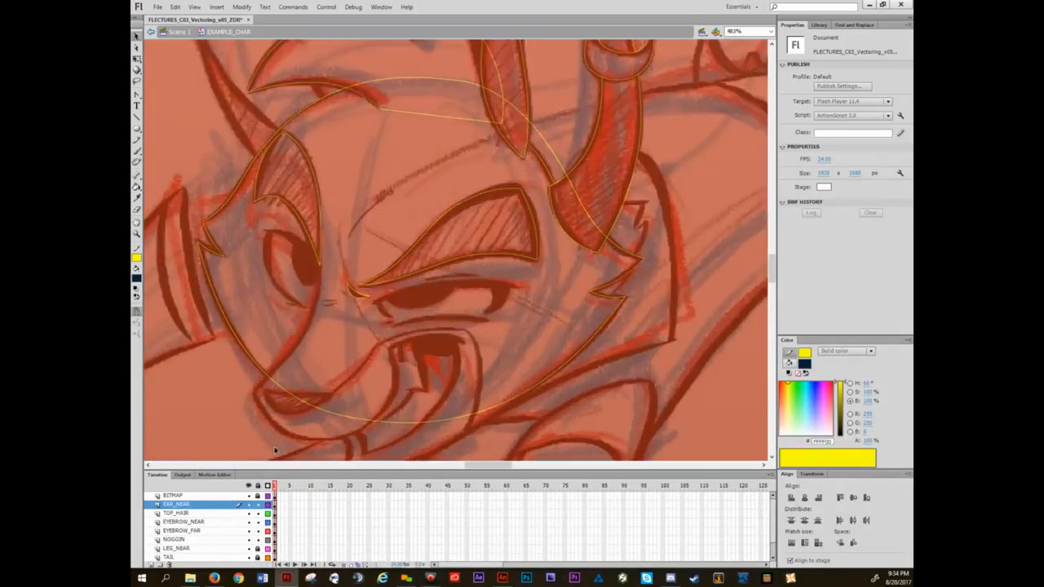
pyautogui.scroll(2, 448, 308)
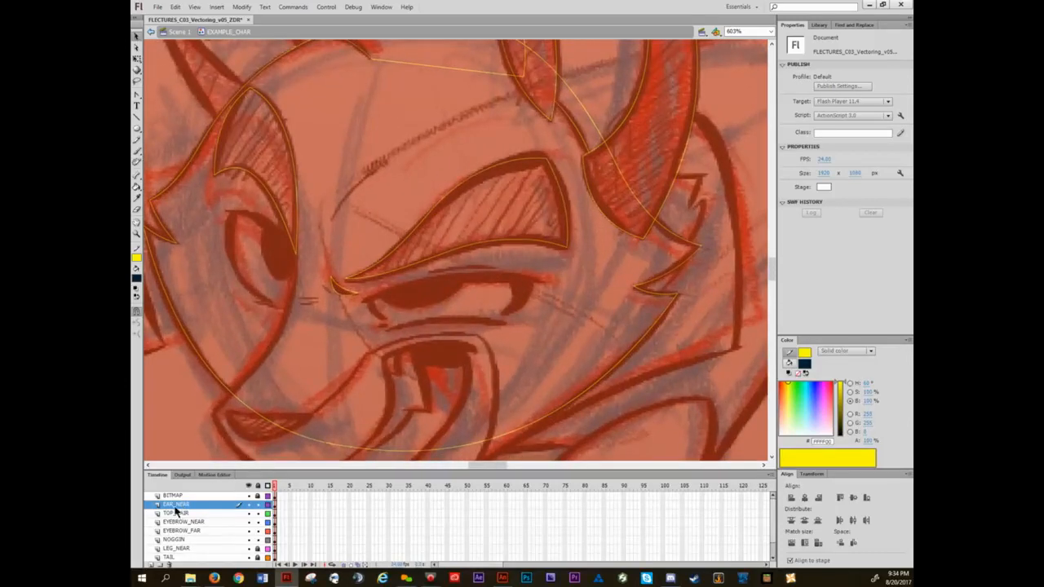
pyautogui.scroll(-1, 177, 502)
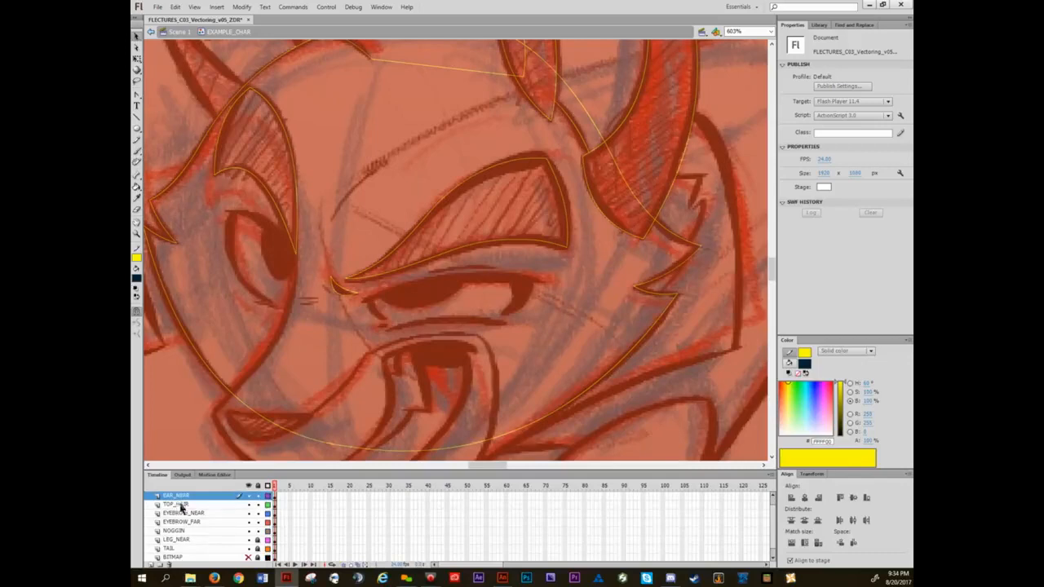
# - Add a new layer directly above NOGGIN and name it EYE
pyautogui.click(181, 532)
pyautogui.scroll(-1, 180, 532)
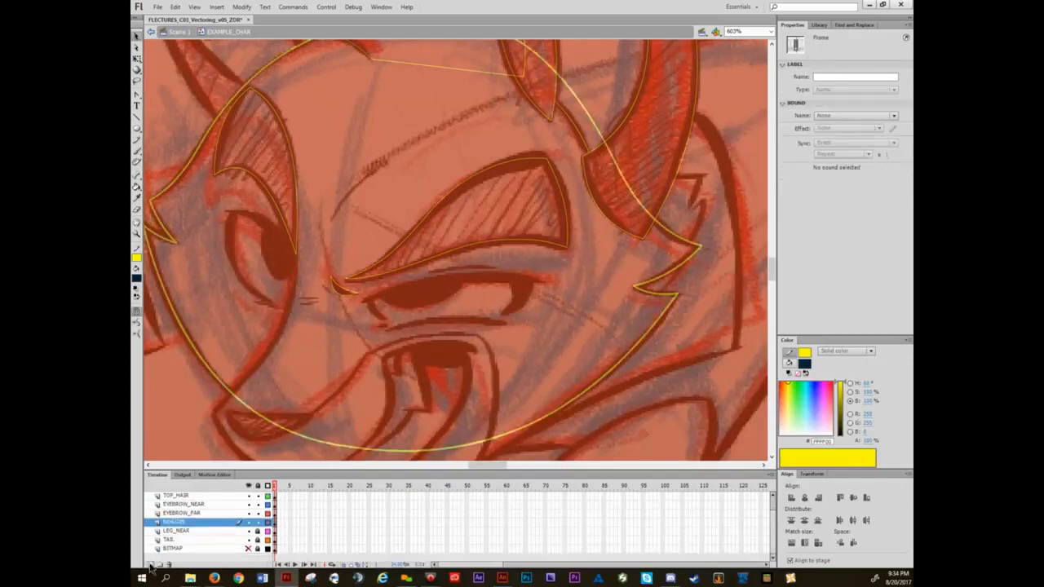
pyautogui.click(152, 565)
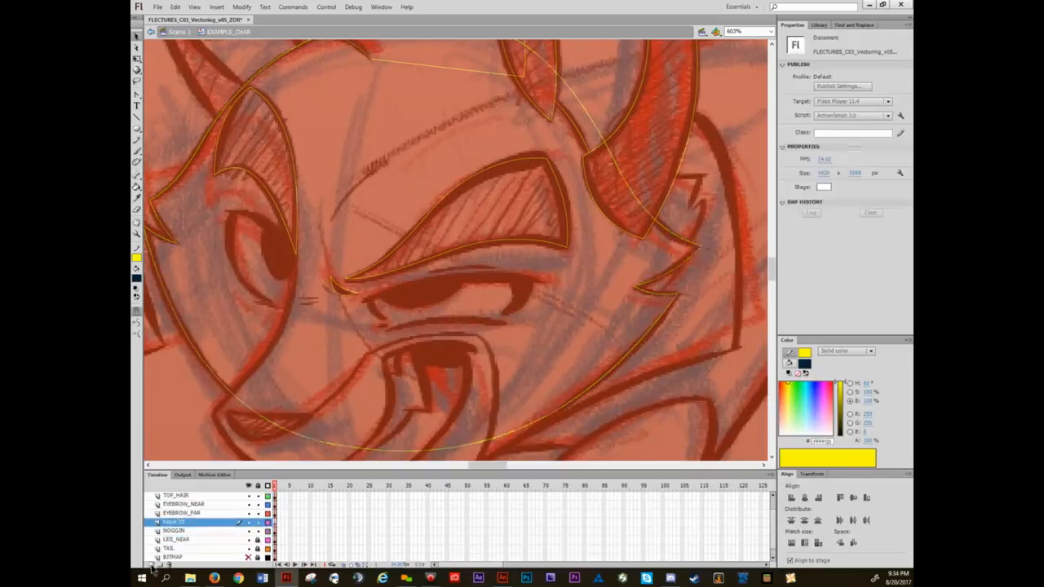
pyautogui.doubleClick(173, 523)
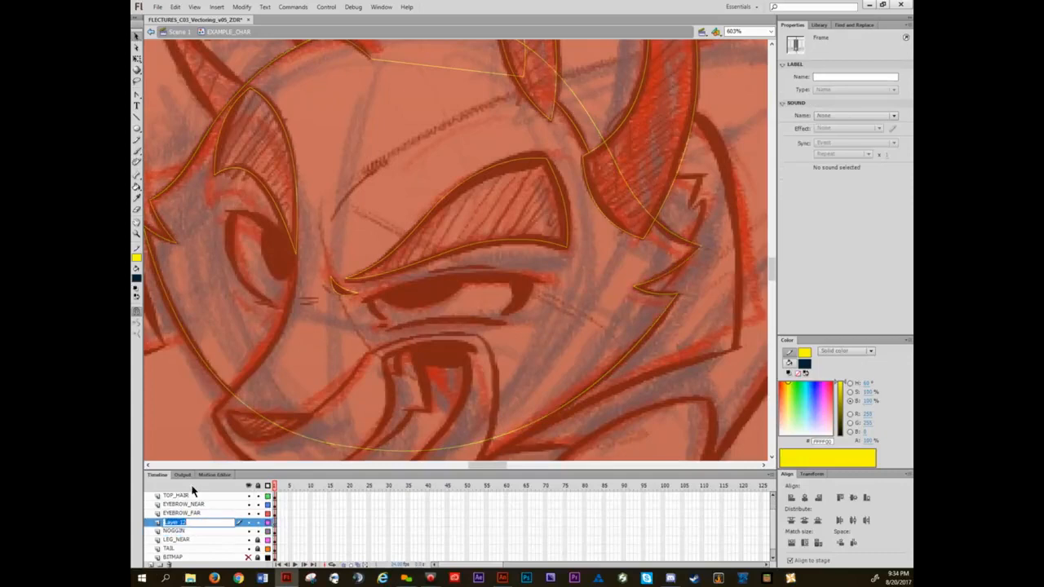
pyautogui.write('EYELINE')
pyautogui.press('Return')
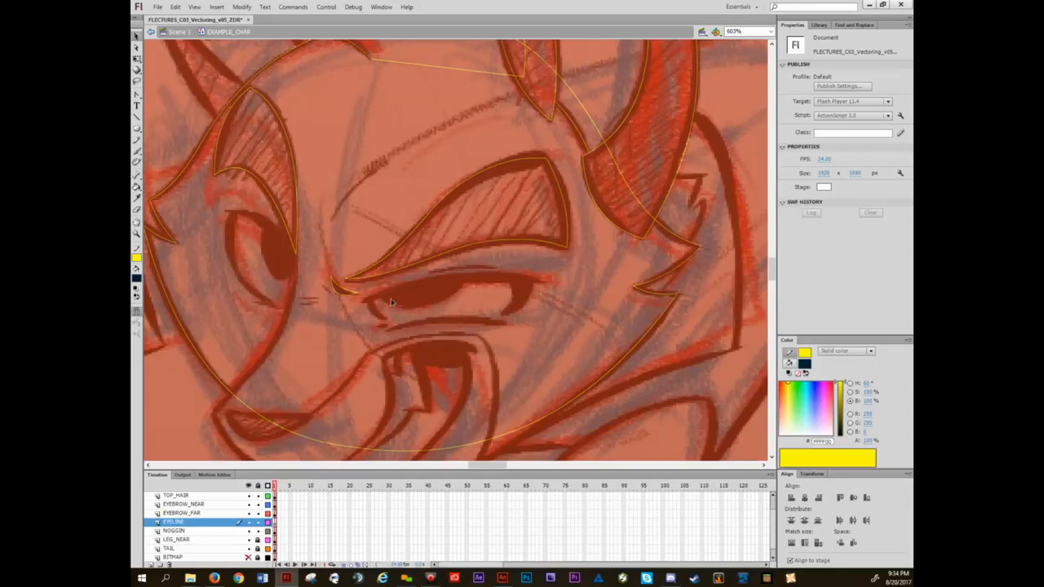
pyautogui.doubleClick(174, 523)
pyautogui.write('EYE')
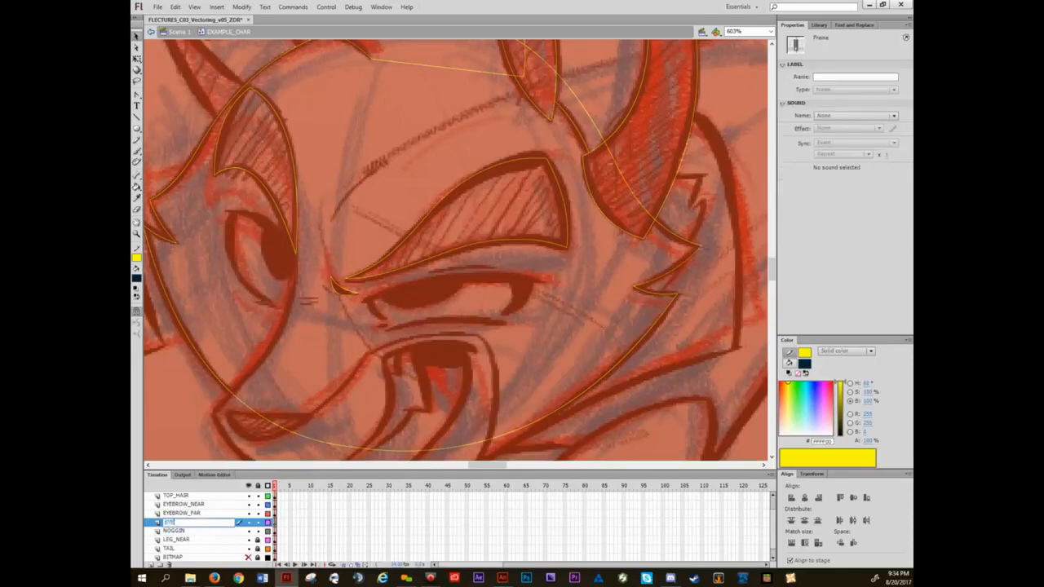
pyautogui.press('Return')
# - Add two layers above EYE, naming the lower one PUPIL and the upper one MASK
pyautogui.click(153, 565)
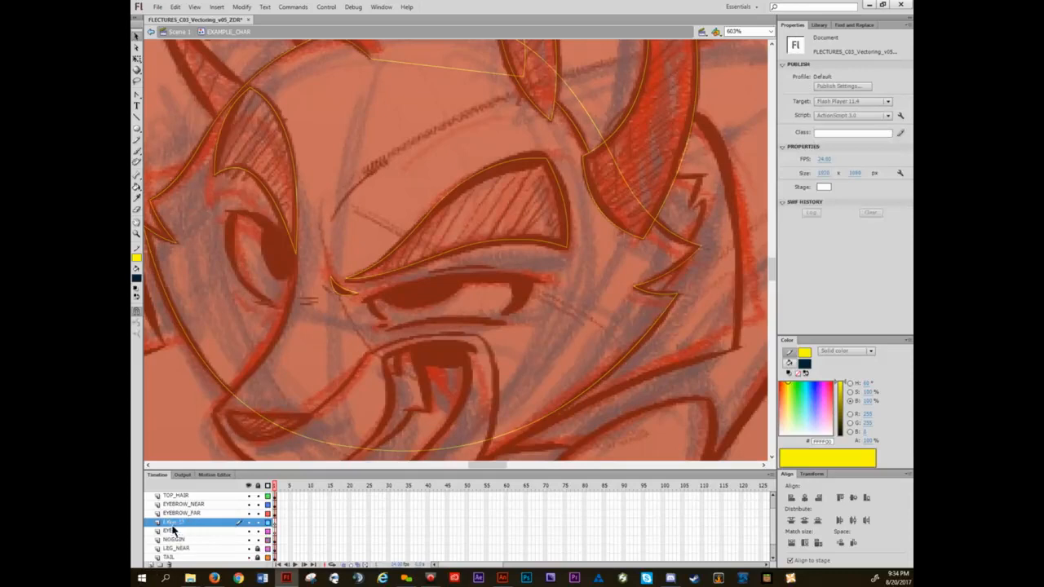
pyautogui.doubleClick(175, 522)
pyautogui.write('PU')
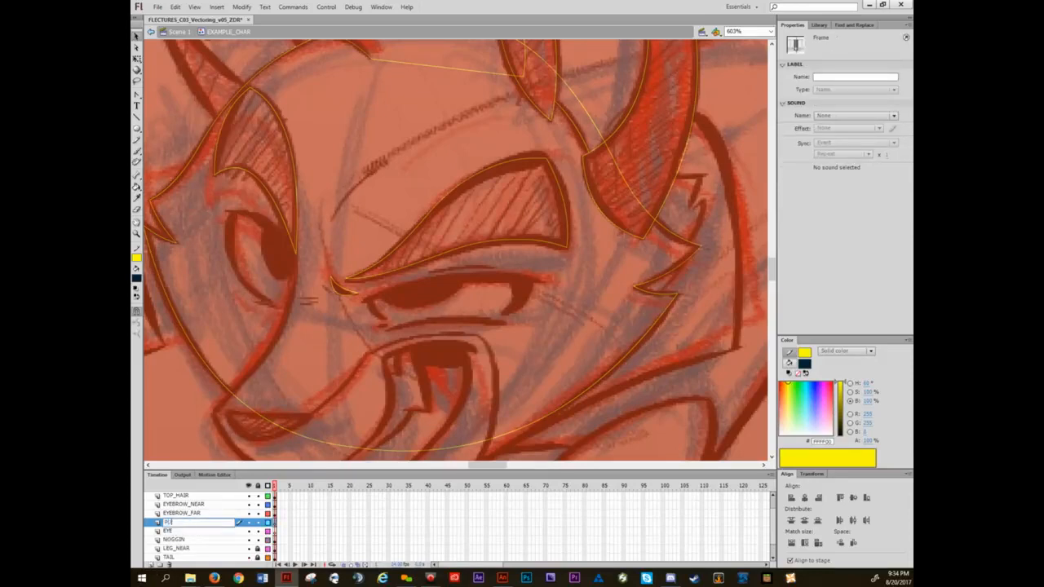
pyautogui.write('PIL')
pyautogui.press('Return')
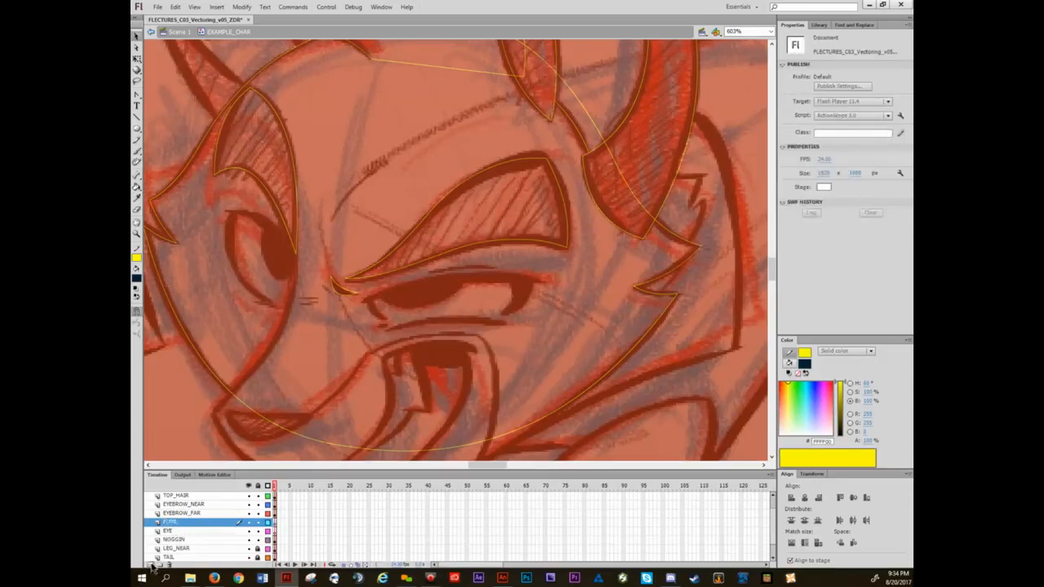
pyautogui.click(154, 565)
pyautogui.doubleClick(173, 524)
pyautogui.write('MASK')
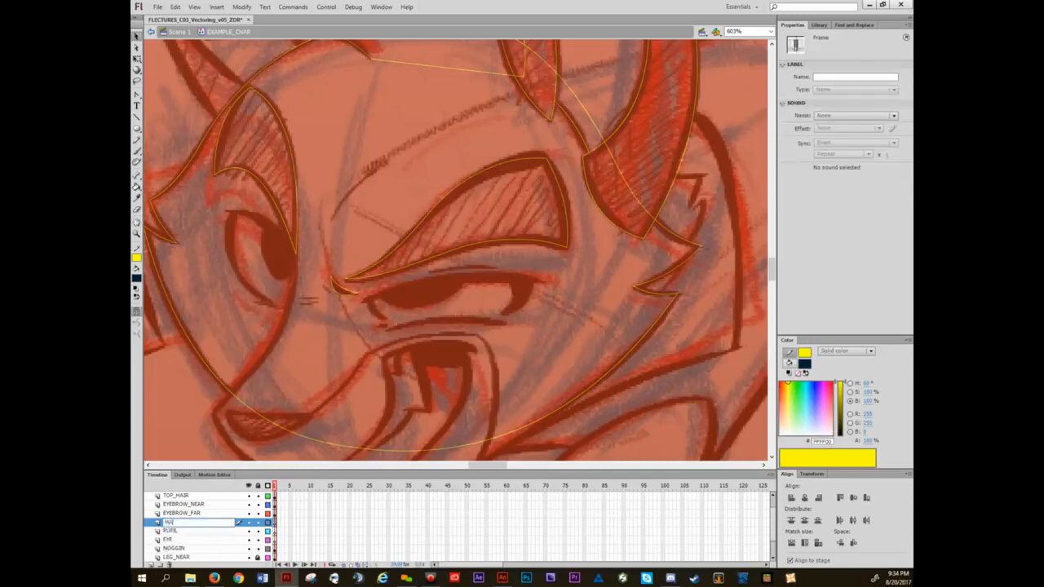
pyautogui.press('Return')
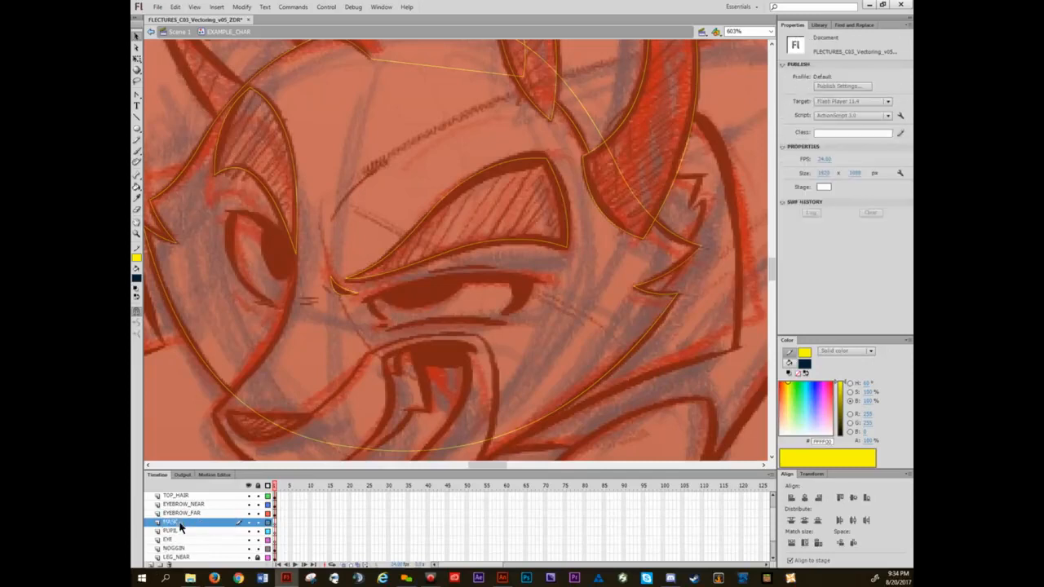
# - Outline the near eye's upper lid with straight lines on the EYE layer and curve its upper edge to the sketch
pyautogui.click(192, 542)
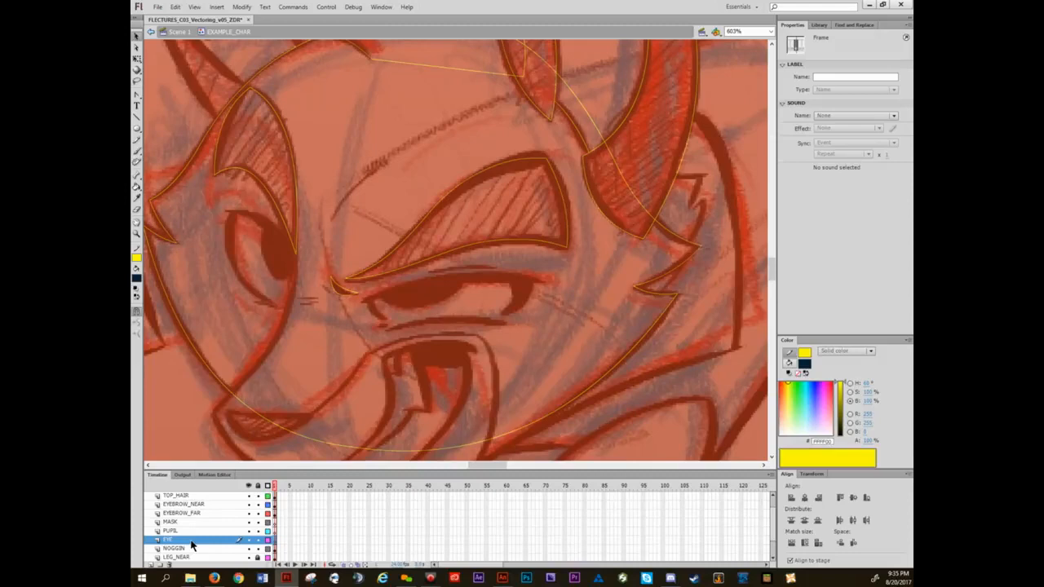
pyautogui.press('n')
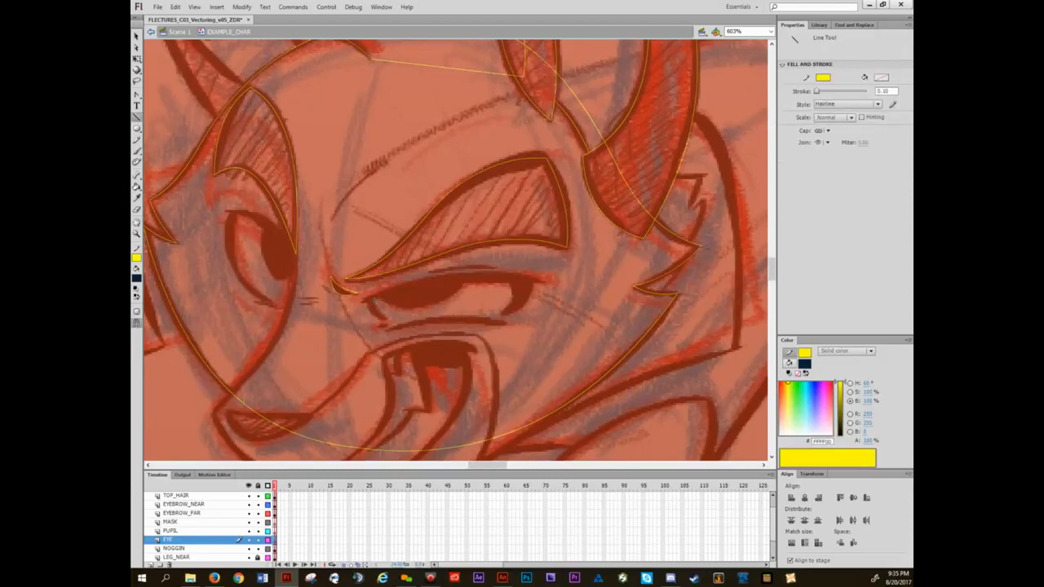
pyautogui.moveTo(376, 301)
pyautogui.mouseDown()
pyautogui.moveTo(509, 280)
pyautogui.moveTo(503, 314)
pyautogui.moveTo(534, 282)
pyautogui.mouseUp()
pyautogui.press('v')
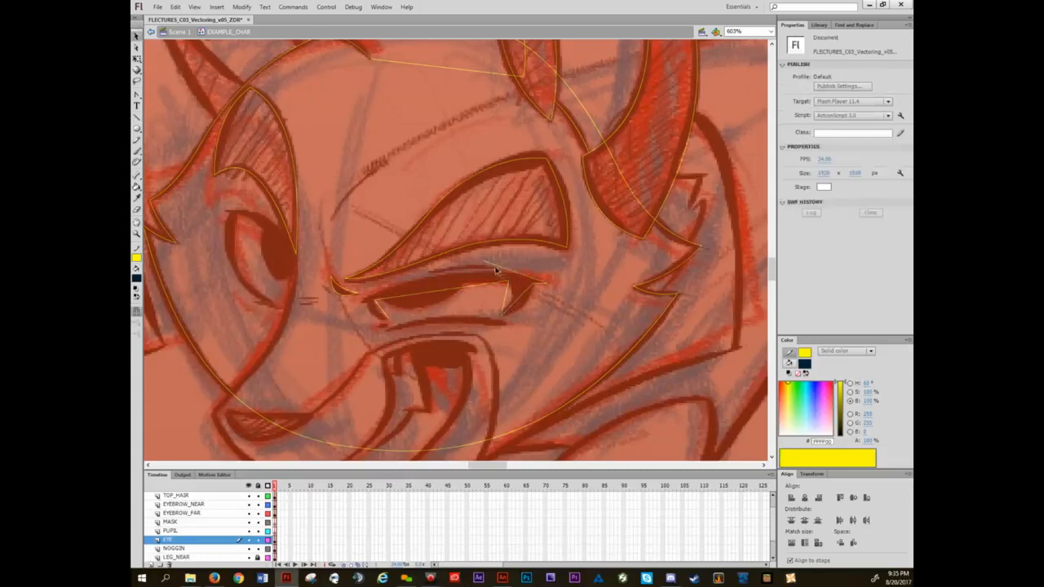
pyautogui.moveTo(517, 273); pyautogui.dragTo(445, 276)
pyautogui.moveTo(510, 265); pyautogui.dragTo(364, 302)
pyautogui.press('n')
pyautogui.press('v')
pyautogui.moveTo(399, 287); pyautogui.dragTo(397, 286)
# - Complete the near eye's inner corner outline and curve the corner edges and the upper lid's lower edge to the sketch
pyautogui.press('n')
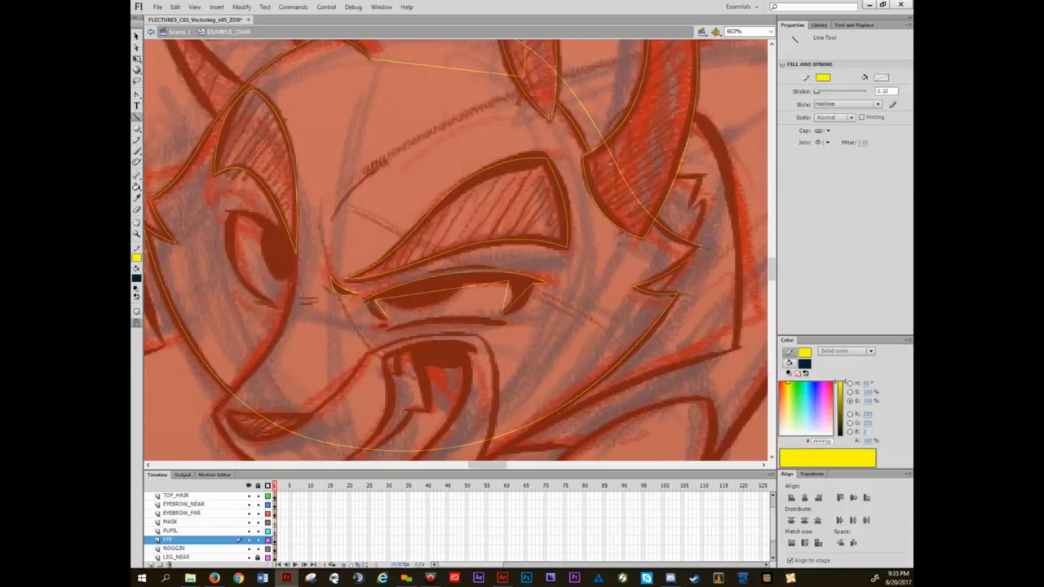
pyautogui.press('v')
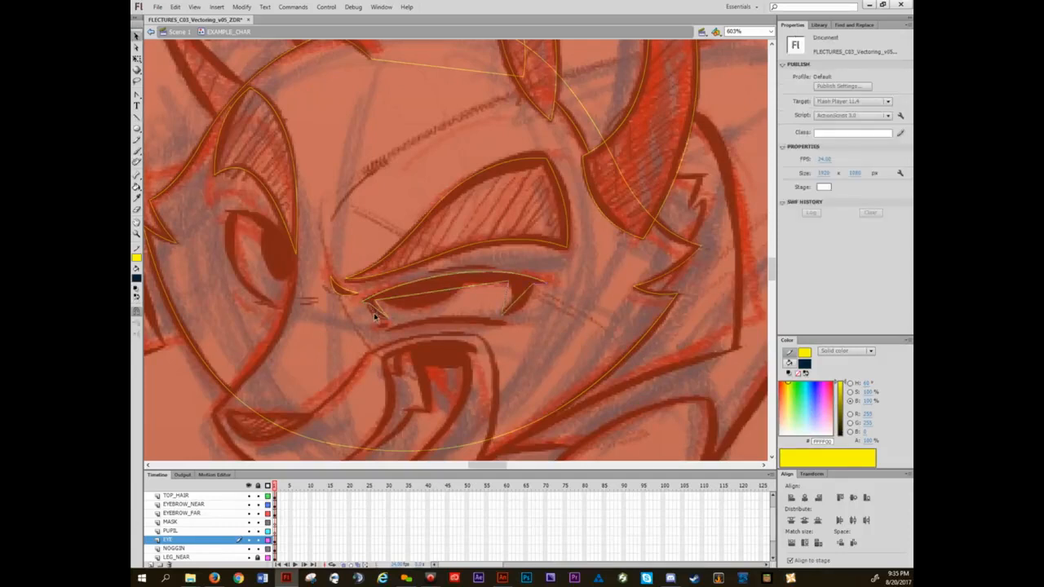
pyautogui.moveTo(382, 313); pyautogui.dragTo(377, 310)
pyautogui.moveTo(465, 287); pyautogui.dragTo(459, 282)
pyautogui.moveTo(518, 301)
pyautogui.mouseDown()
pyautogui.moveTo(527, 305)
pyautogui.moveTo(512, 300)
pyautogui.mouseUp()
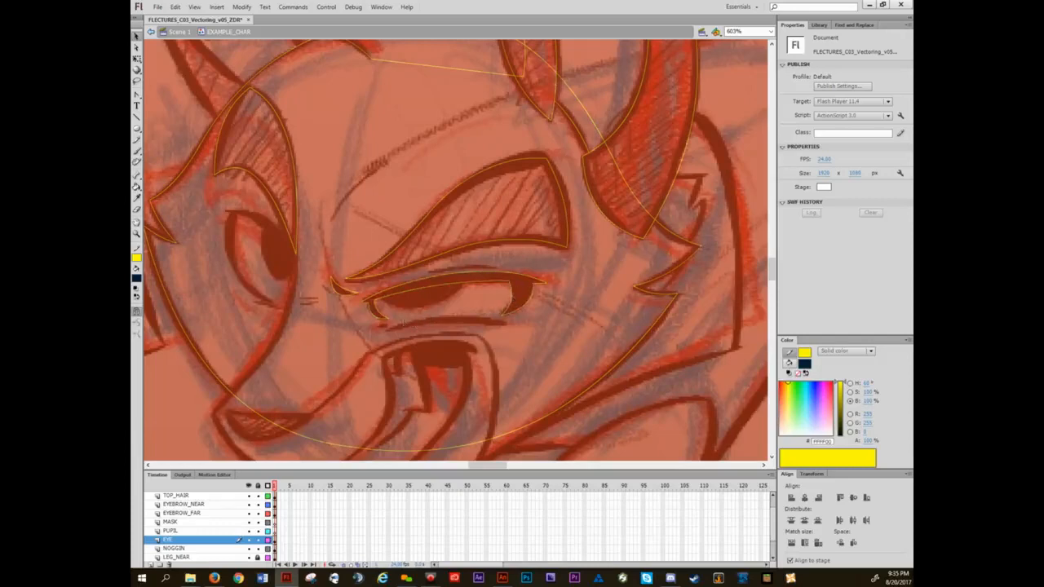
# - Trace the near eye's lower lid as a thin crescent of two lines curved to the sketch
pyautogui.press('n')
pyautogui.moveTo(385, 330); pyautogui.dragTo(508, 324)
pyautogui.press('v')
pyautogui.moveTo(453, 326); pyautogui.dragTo(454, 319)
pyautogui.press('n')
pyautogui.moveTo(385, 328); pyautogui.dragTo(510, 325)
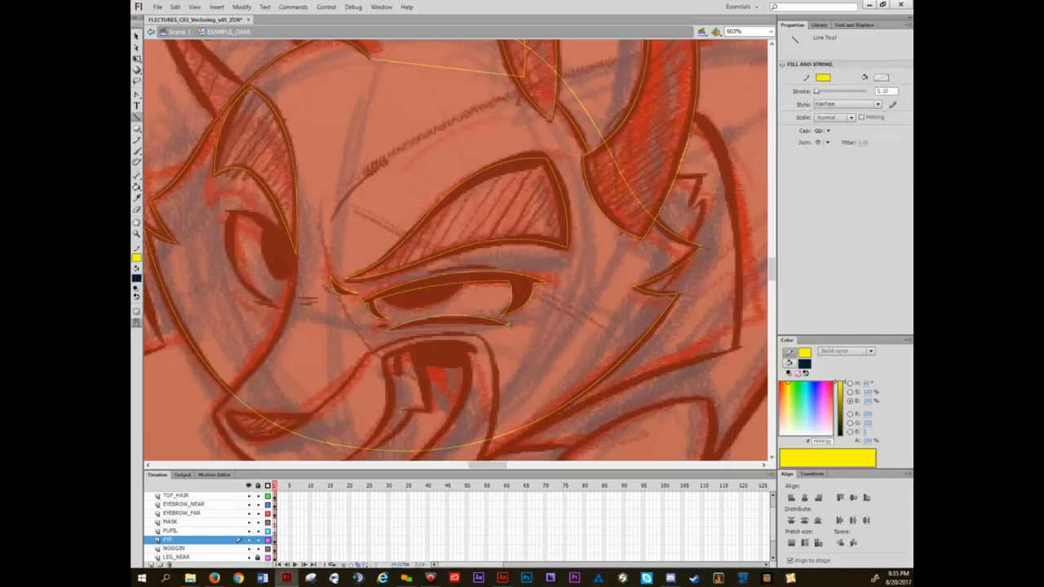
pyautogui.press('v')
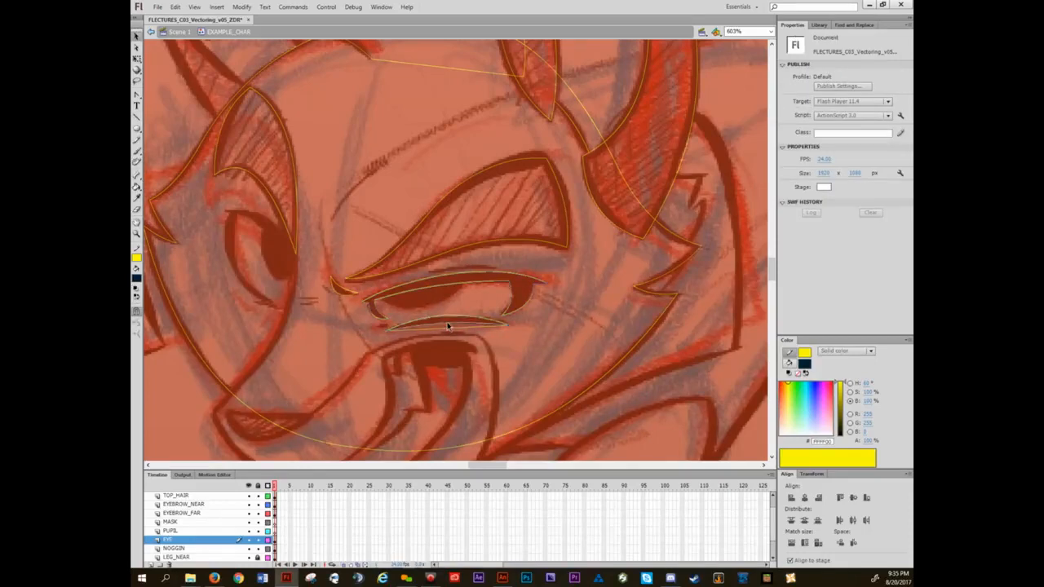
# - Close the eye opening with short lines from both eye corners to the lower lid, curving the one at the inner corner
pyautogui.press('n')
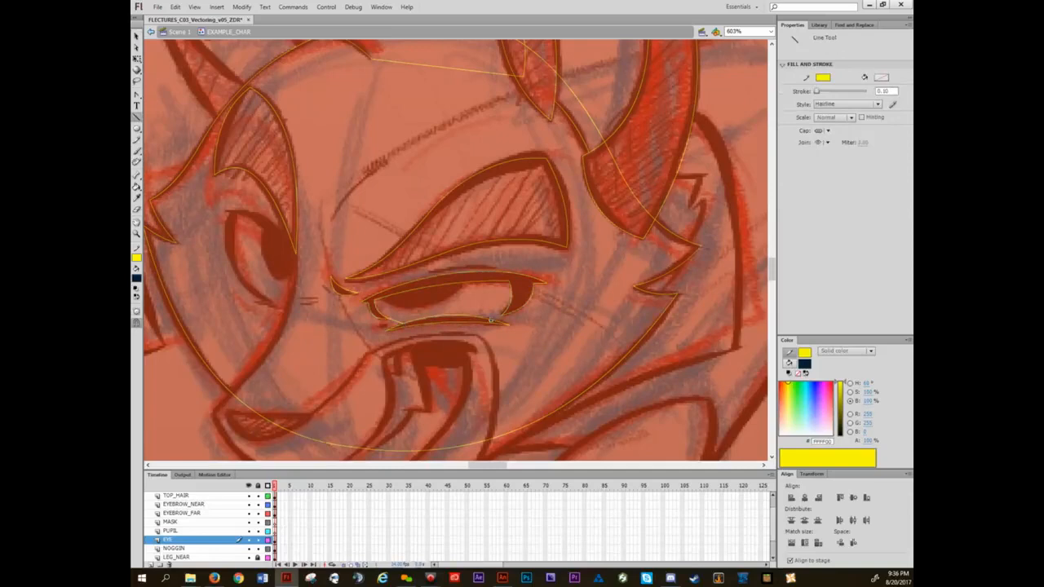
pyautogui.scroll(3, 430, 329)
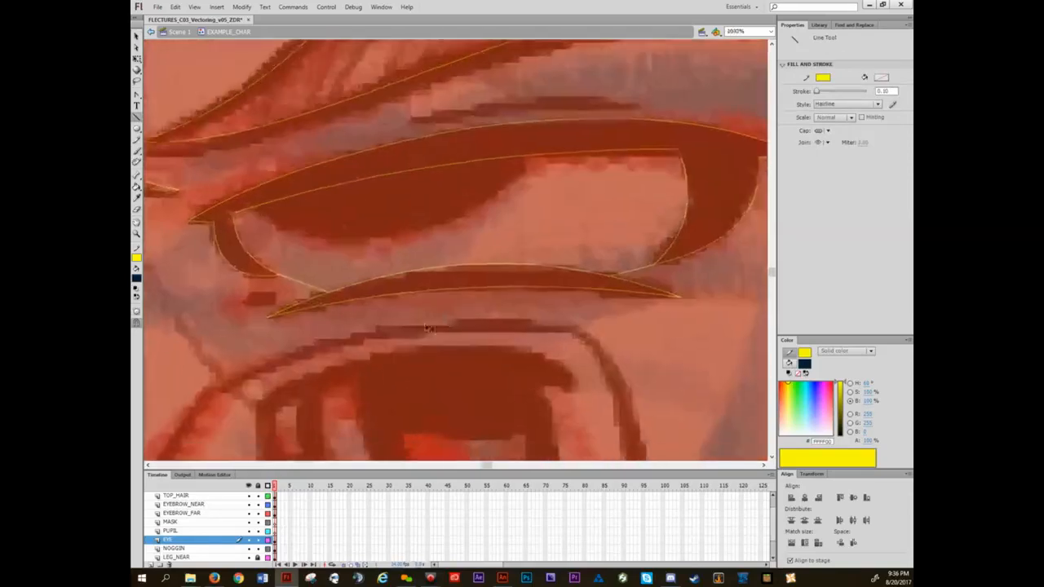
pyautogui.press('v')
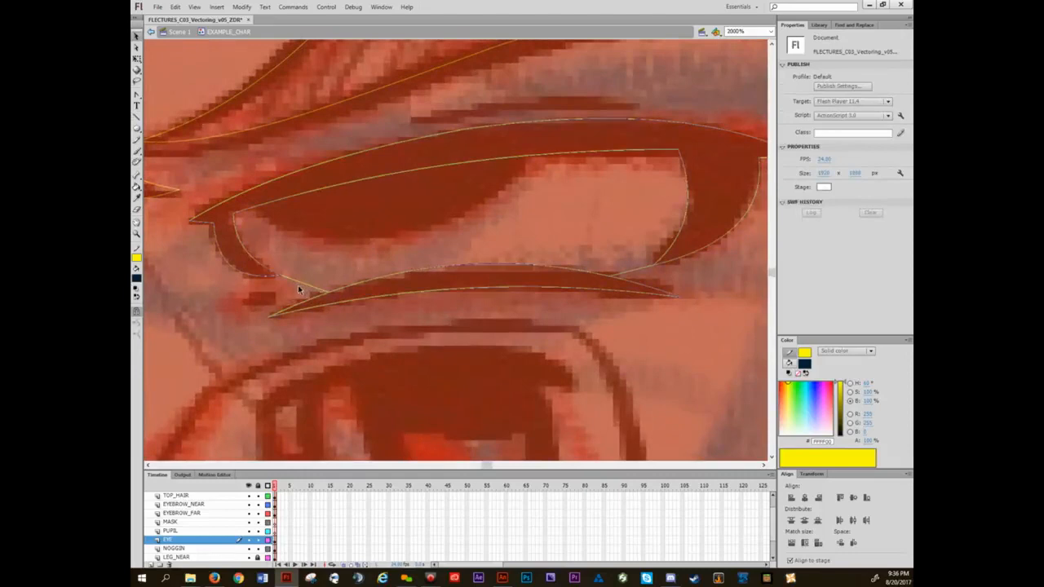
pyautogui.moveTo(298, 285); pyautogui.dragTo(296, 289)
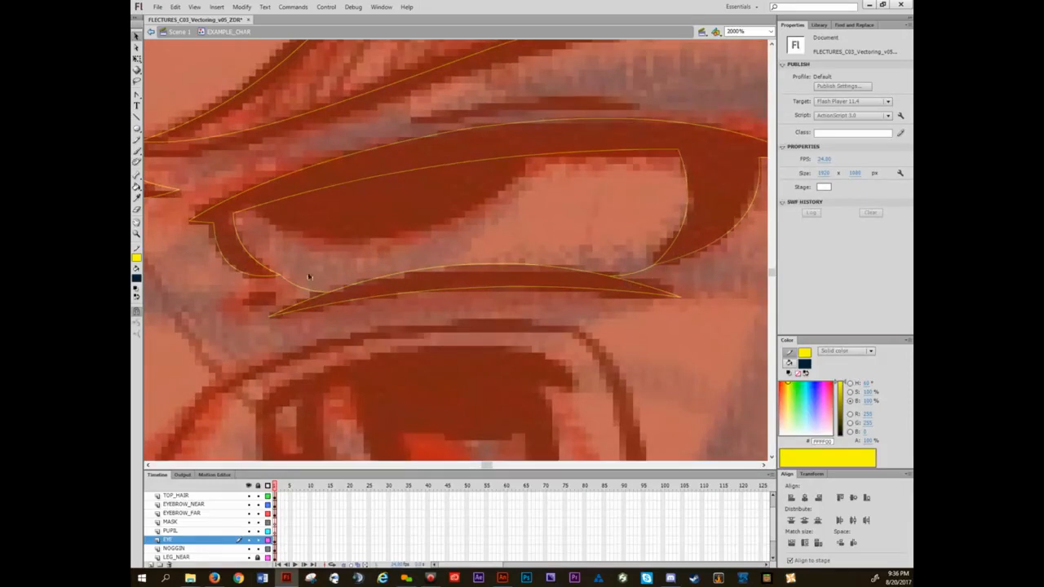
# - Refine the inner eye corner by adjusting its anchor point and the curve running into the lower lid
pyautogui.press('a')
pyautogui.click(275, 280)
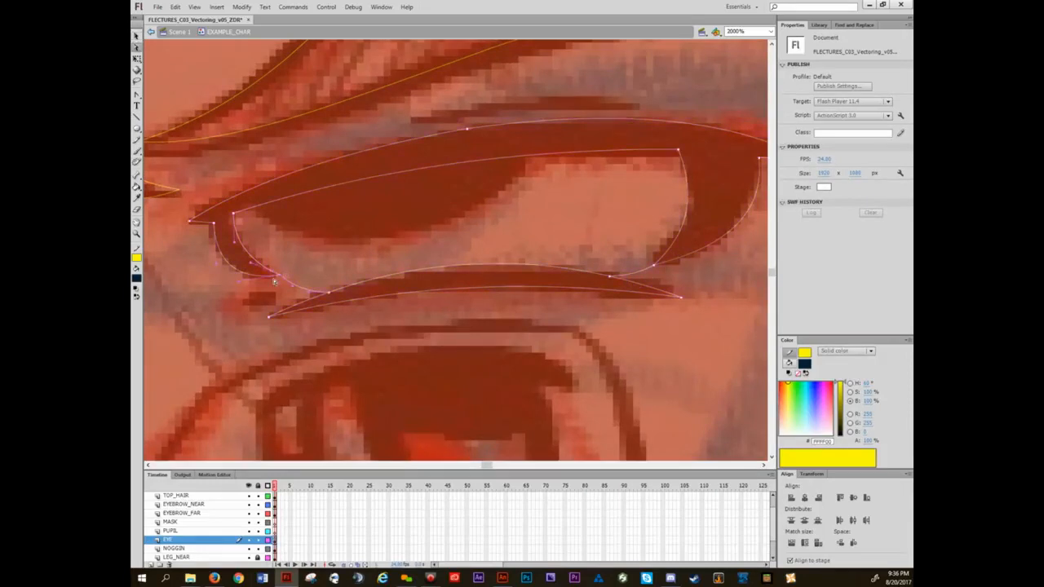
pyautogui.moveTo(274, 279); pyautogui.dragTo(277, 281)
pyautogui.moveTo(289, 290); pyautogui.dragTo(290, 290)
pyautogui.click(283, 242)
# - Trace the eyelid crease above the near eye as a thin crescent of two curved lines
pyautogui.moveTo(296, 240); pyautogui.dragTo(362, 306)
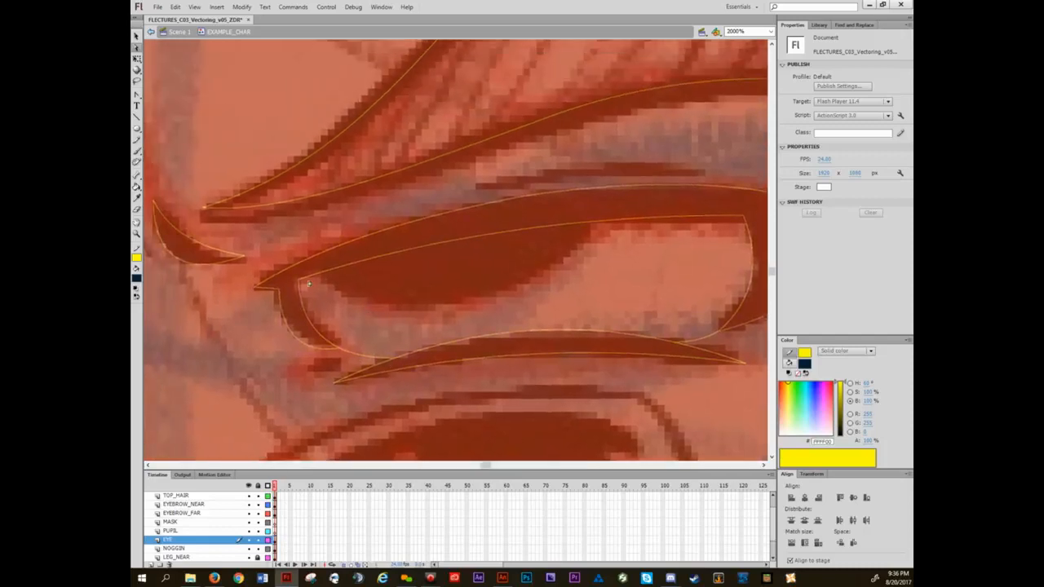
pyautogui.hotkey('ctrl', '-')
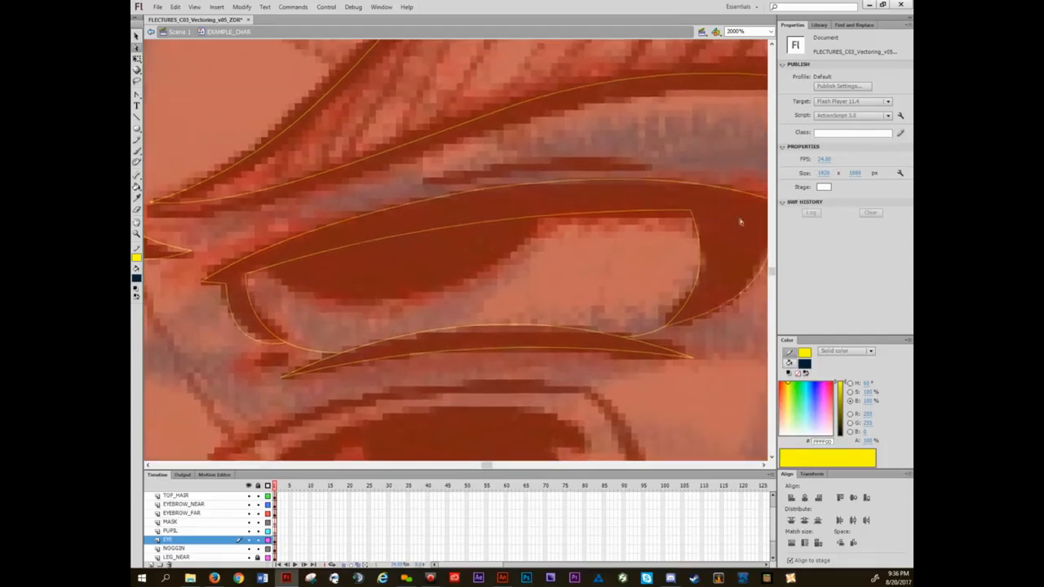
pyautogui.hotkey('ctrl', '-')
pyautogui.hotkey('ctrl', '-')
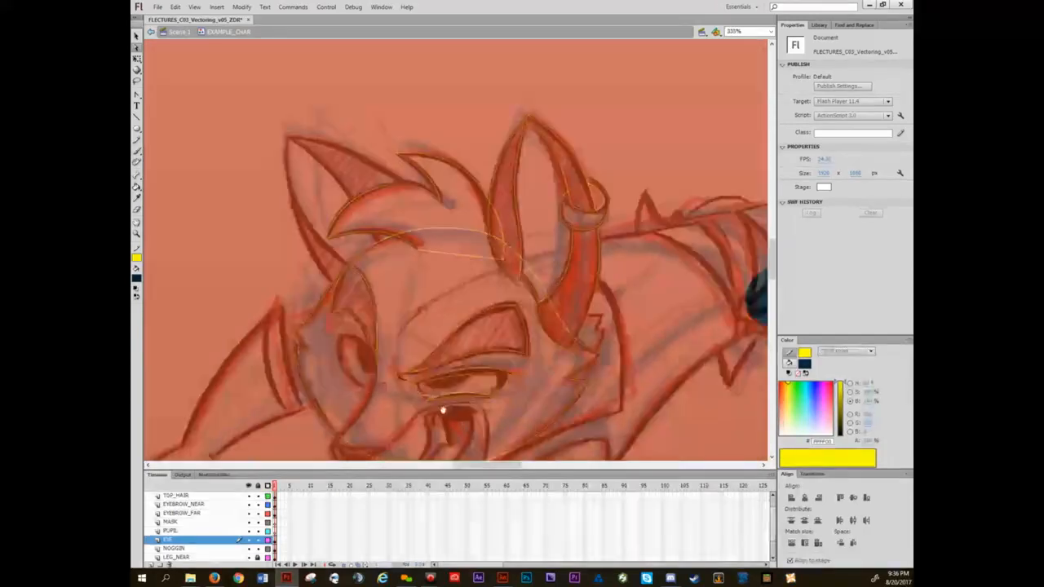
pyautogui.moveTo(444, 410); pyautogui.dragTo(456, 348)
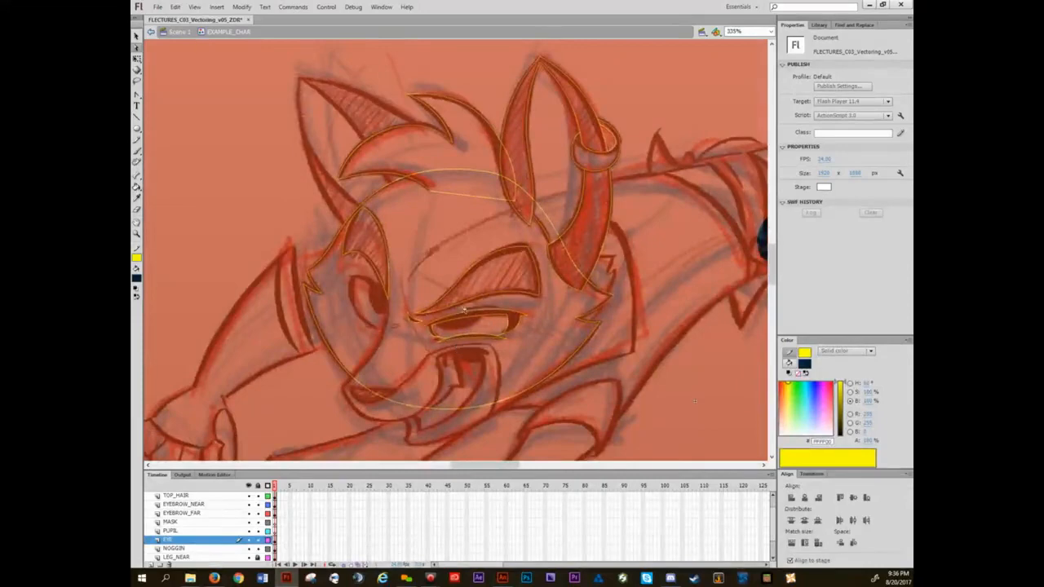
pyautogui.scroll(6, 471, 353)
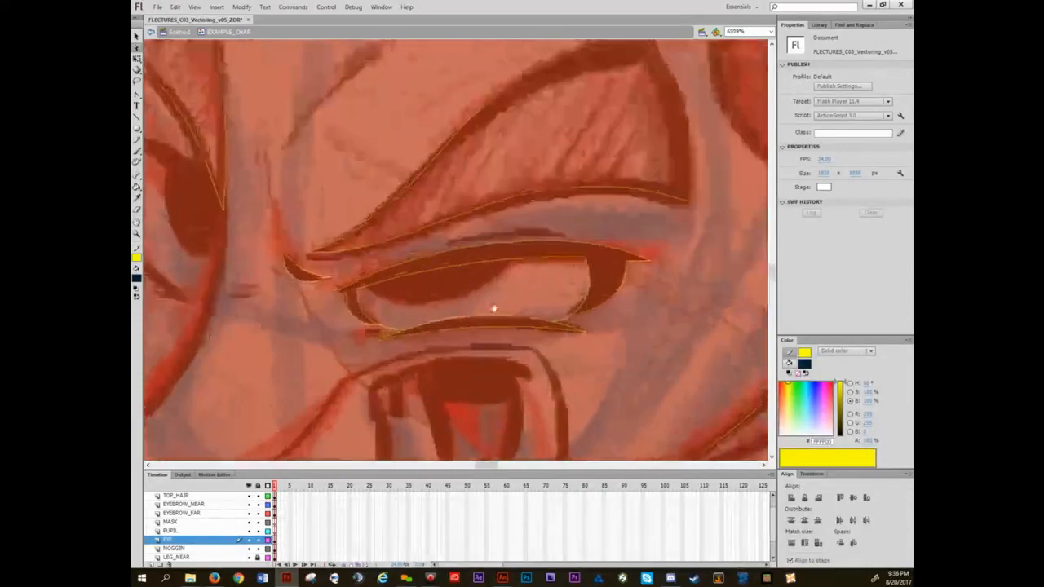
pyautogui.press('n')
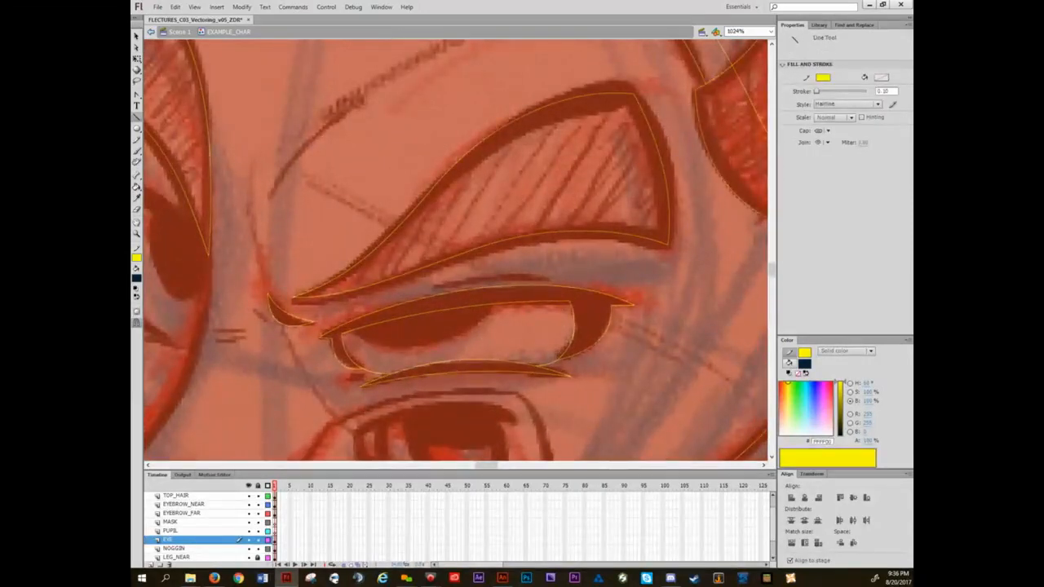
pyautogui.moveTo(434, 286); pyautogui.dragTo(548, 281)
pyautogui.press('v')
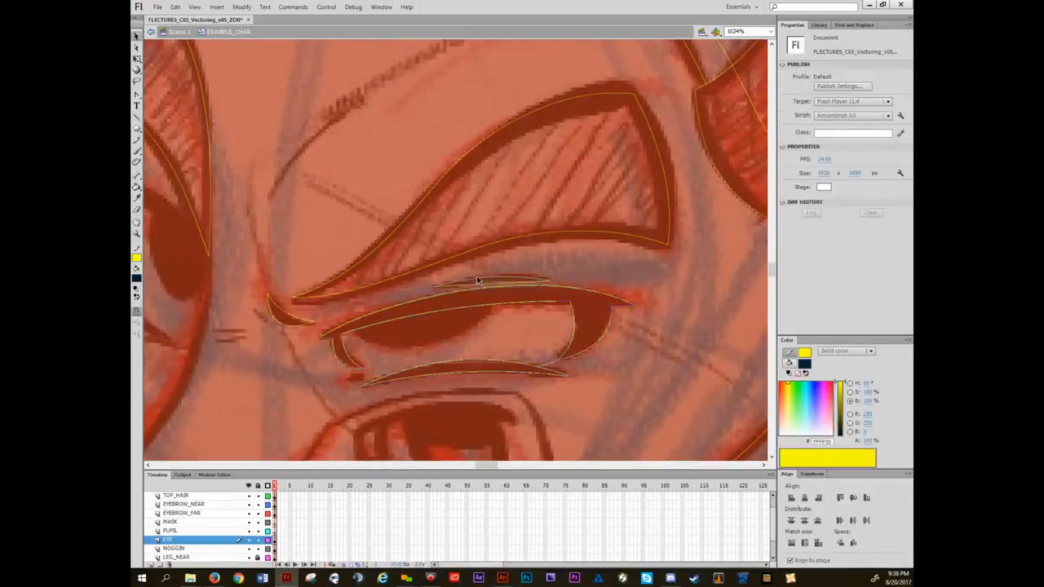
pyautogui.press('n')
pyautogui.moveTo(434, 286); pyautogui.dragTo(550, 281)
pyautogui.press('v')
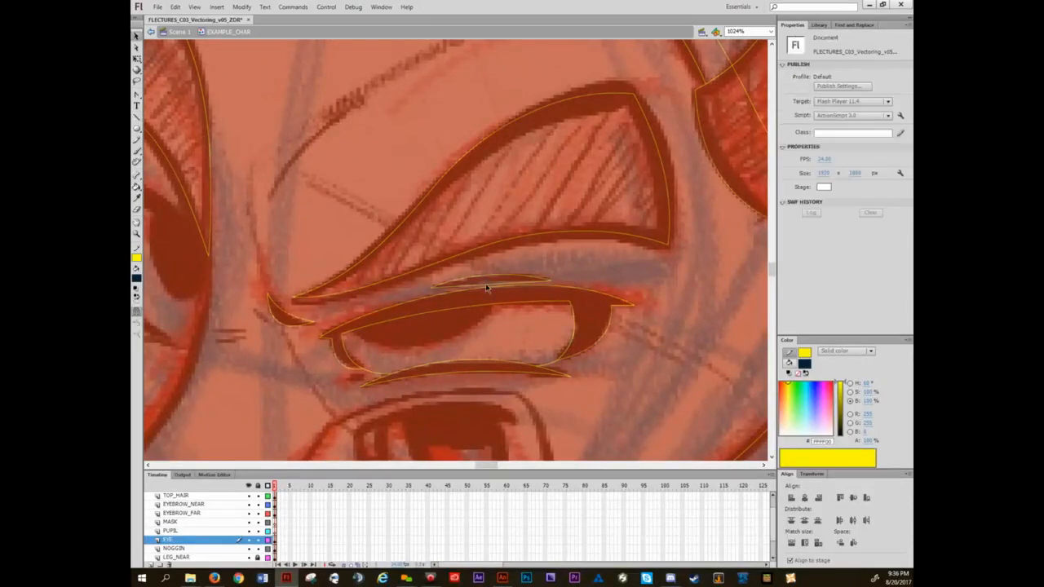
pyautogui.moveTo(486, 284); pyautogui.dragTo(487, 281)
# - On the PUPIL layer, draw a yellow outlined circle without fill whose lower edge follows the near eye's pupil in the sketch
pyautogui.scroll(-5, 483, 338)
pyautogui.scroll(4, 456, 350)
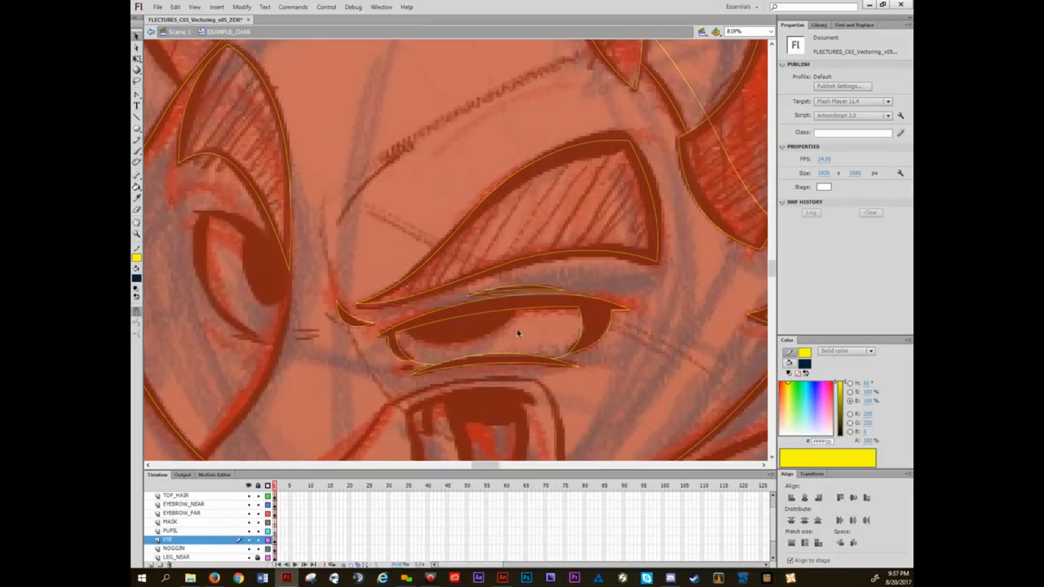
pyautogui.click(181, 531)
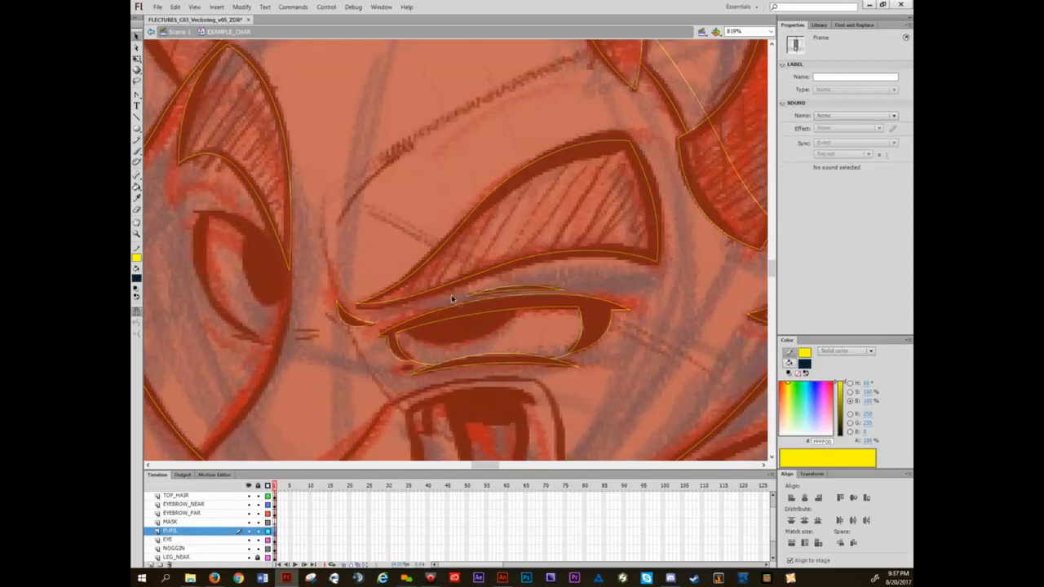
pyautogui.press('o')
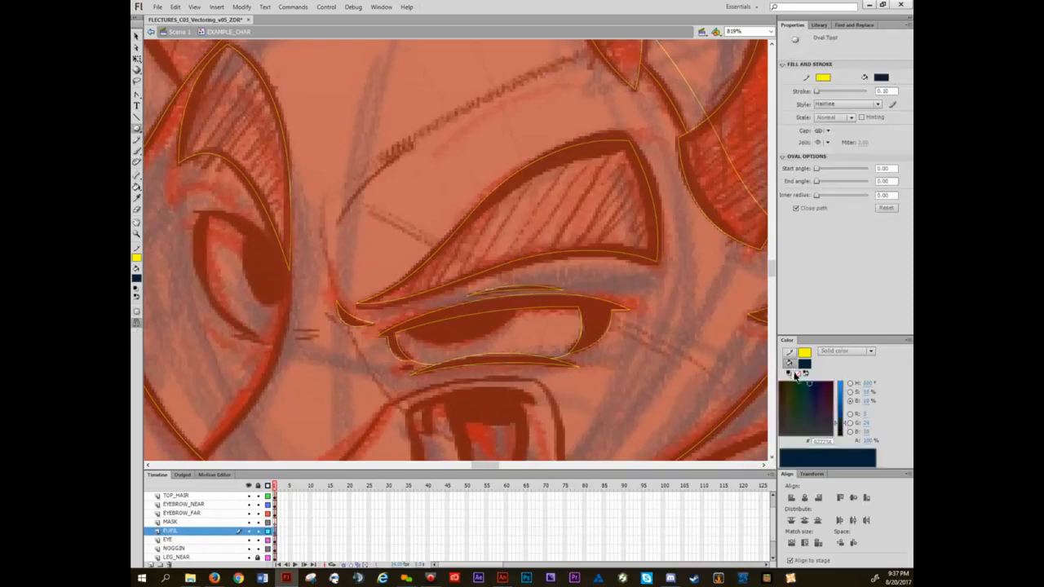
pyautogui.click(797, 372)
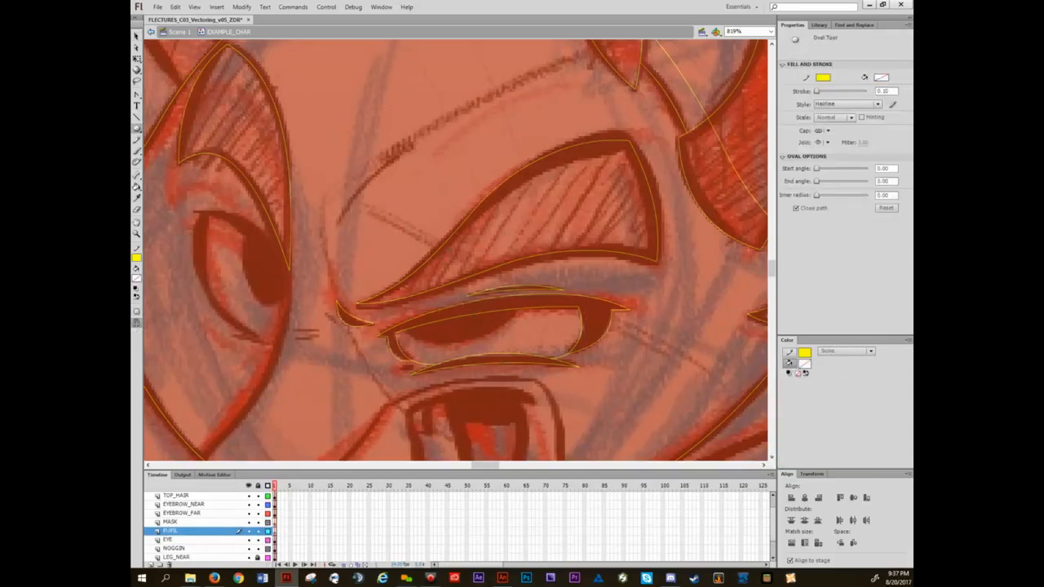
pyautogui.moveTo(463, 278); pyautogui.dragTo(531, 346)
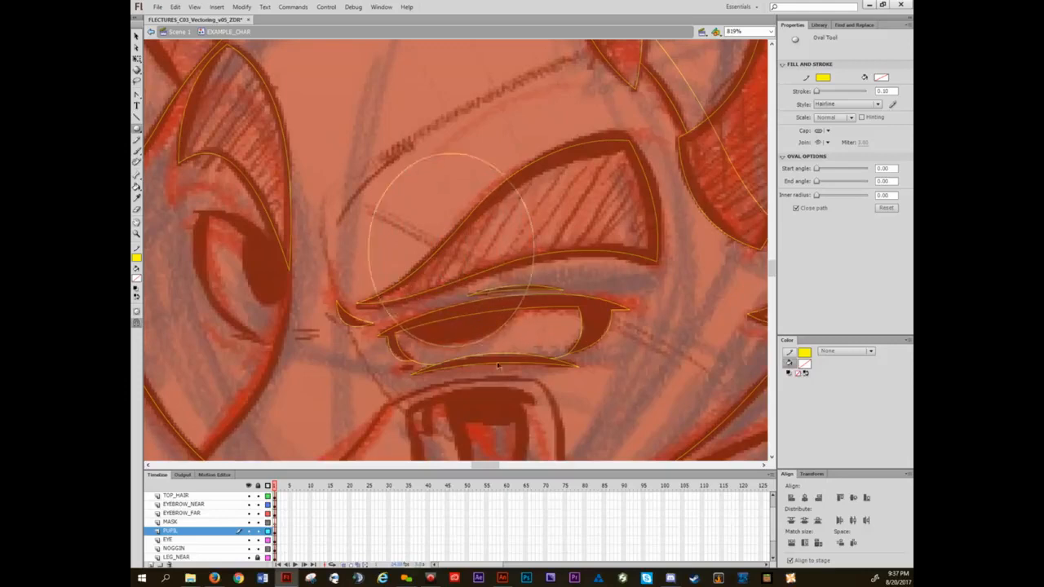
pyautogui.scroll(-5, 501, 369)
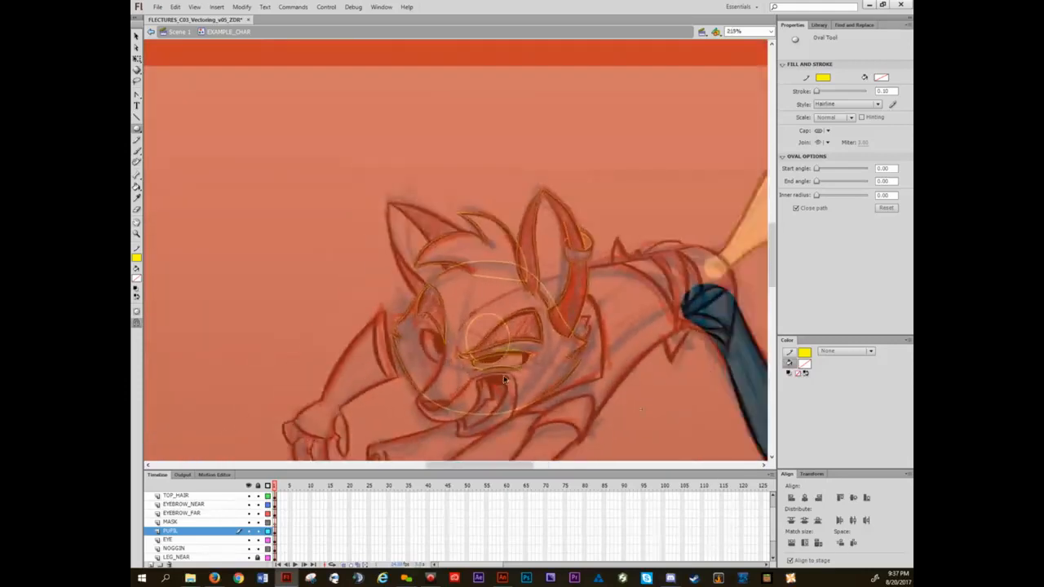
pyautogui.scroll(6, 504, 380)
pyautogui.scroll(-5, 490, 351)
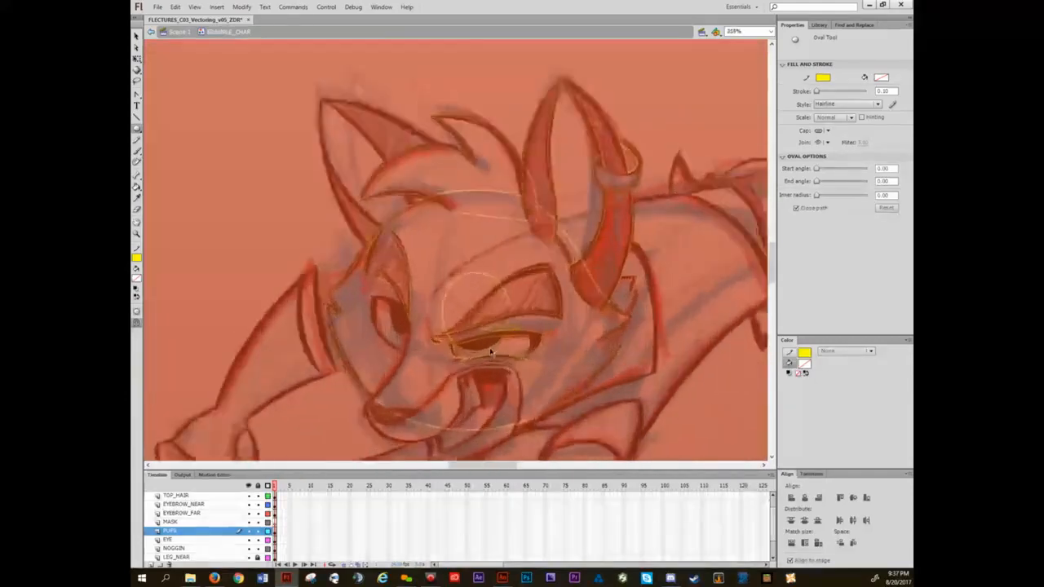
pyautogui.scroll(5, 490, 351)
pyautogui.moveTo(446, 304); pyautogui.dragTo(459, 340)
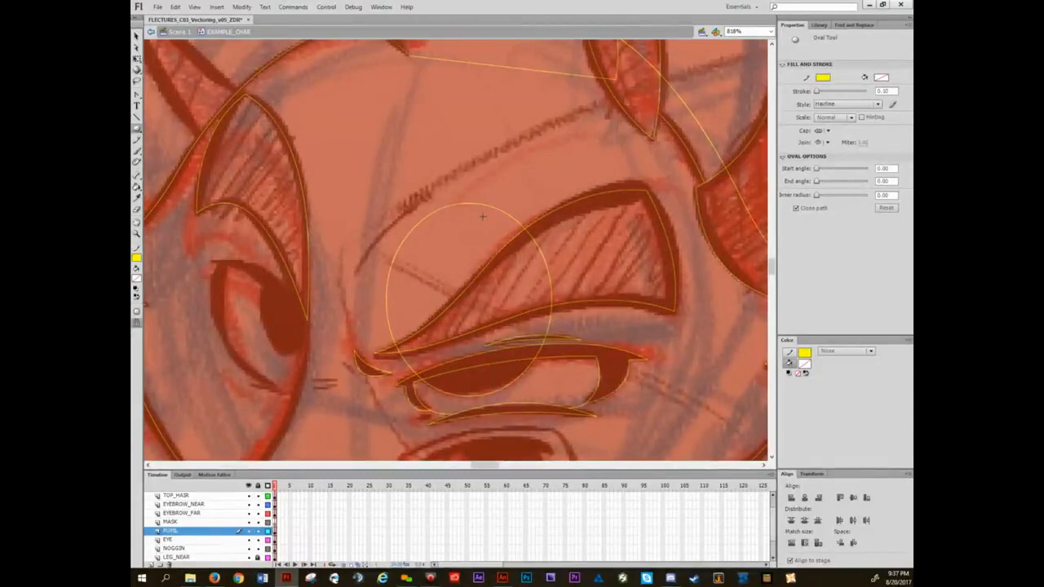
# - Scale the near eye's pupil circle into a narrower upright oval, about 38 by 57 px, fitted to the sketched pupil
pyautogui.press('v')
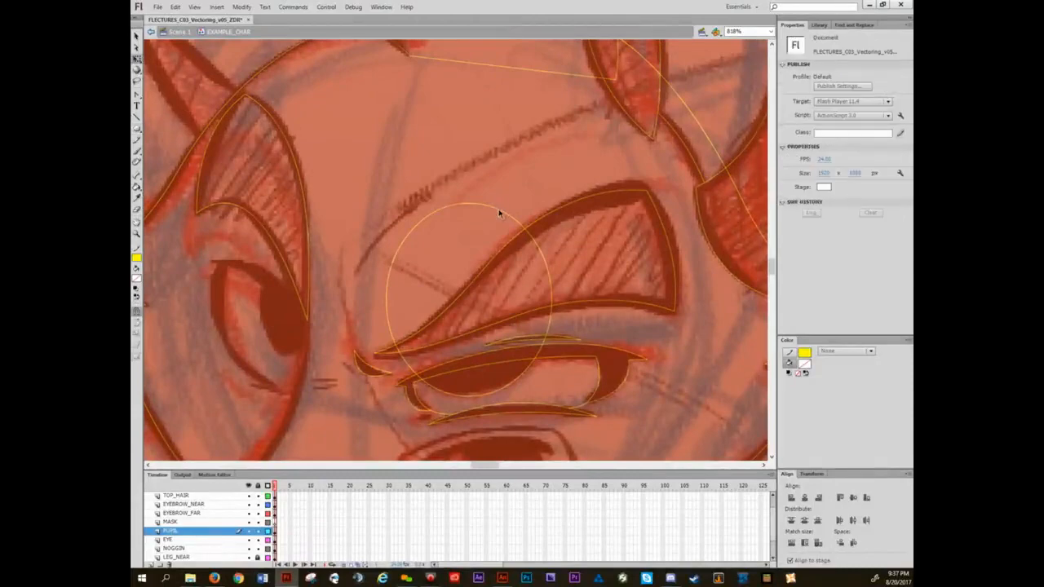
pyautogui.click(431, 222)
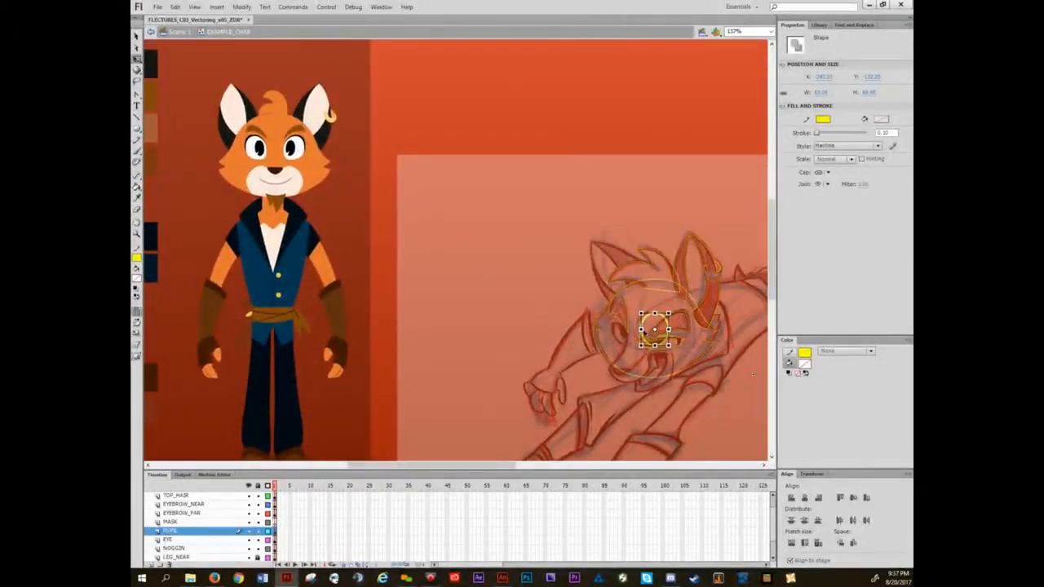
pyautogui.moveTo(641, 330); pyautogui.dragTo(647, 329)
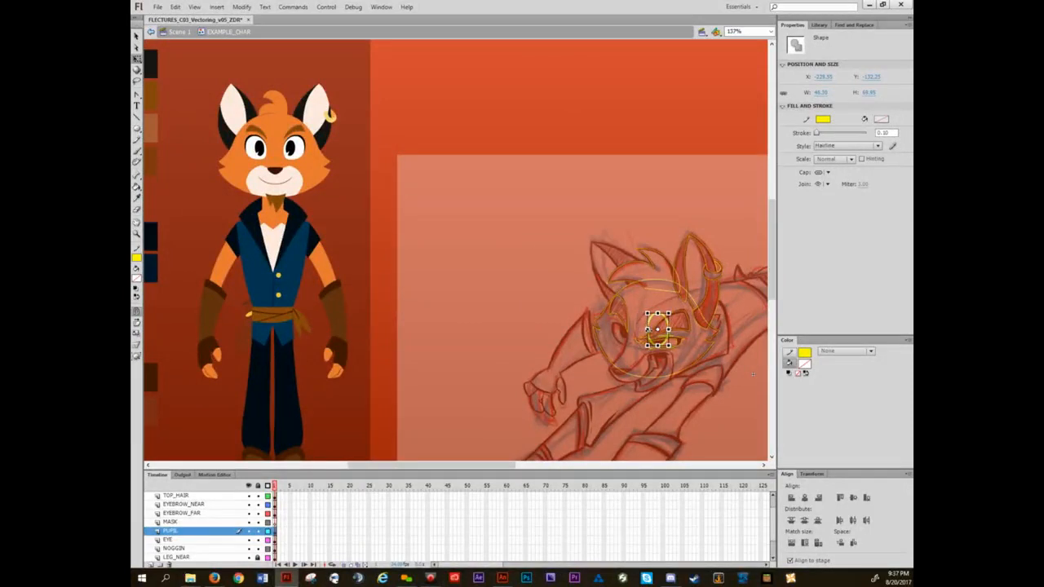
pyautogui.moveTo(648, 313); pyautogui.dragTo(651, 319)
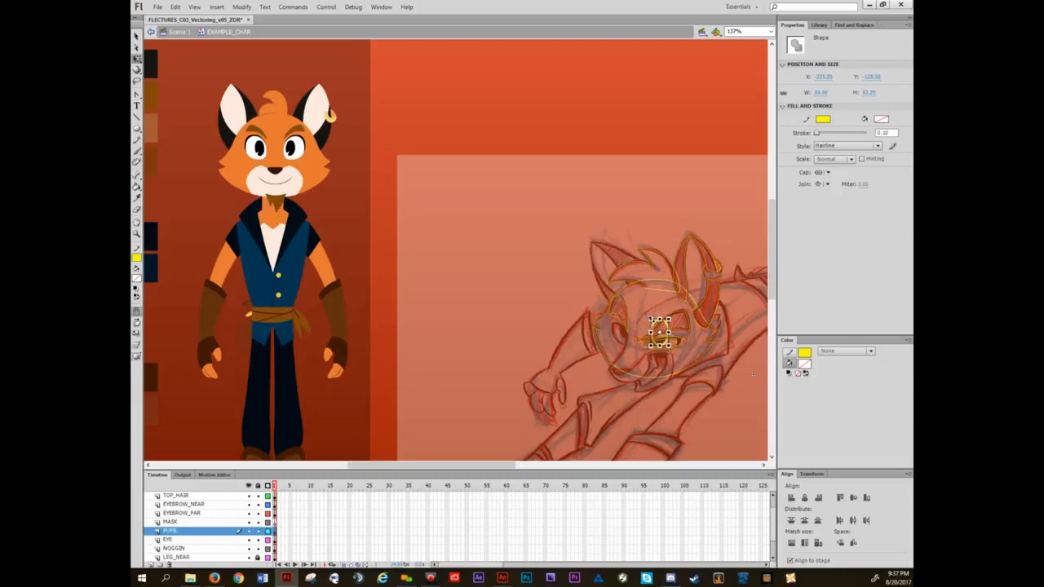
pyautogui.click(655, 236)
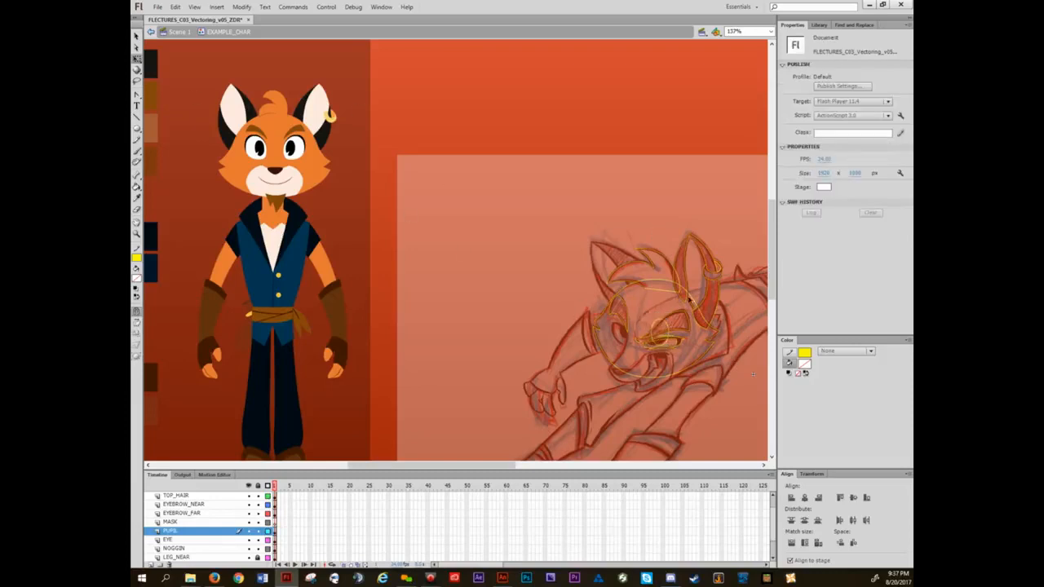
pyautogui.scroll(10, 646, 349)
pyautogui.moveTo(691, 303); pyautogui.dragTo(479, 386)
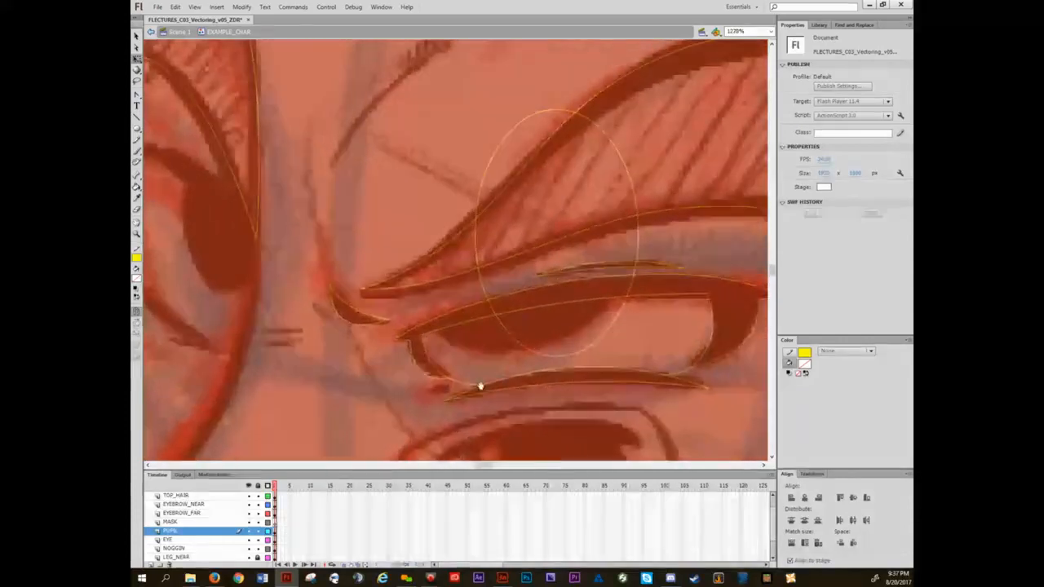
pyautogui.click(602, 343)
pyautogui.moveTo(608, 342); pyautogui.dragTo(557, 336)
pyautogui.scroll(-4, 557, 336)
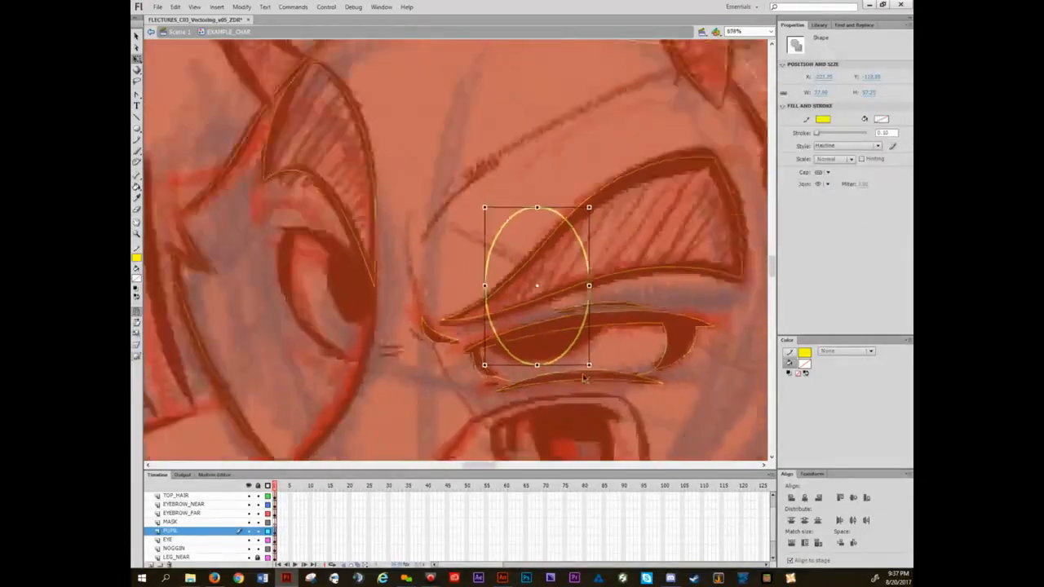
# - Place a copy of the near pupil oval over the far eye's pupil and narrow it to about 23 px wide
pyautogui.scroll(1, 438, 346)
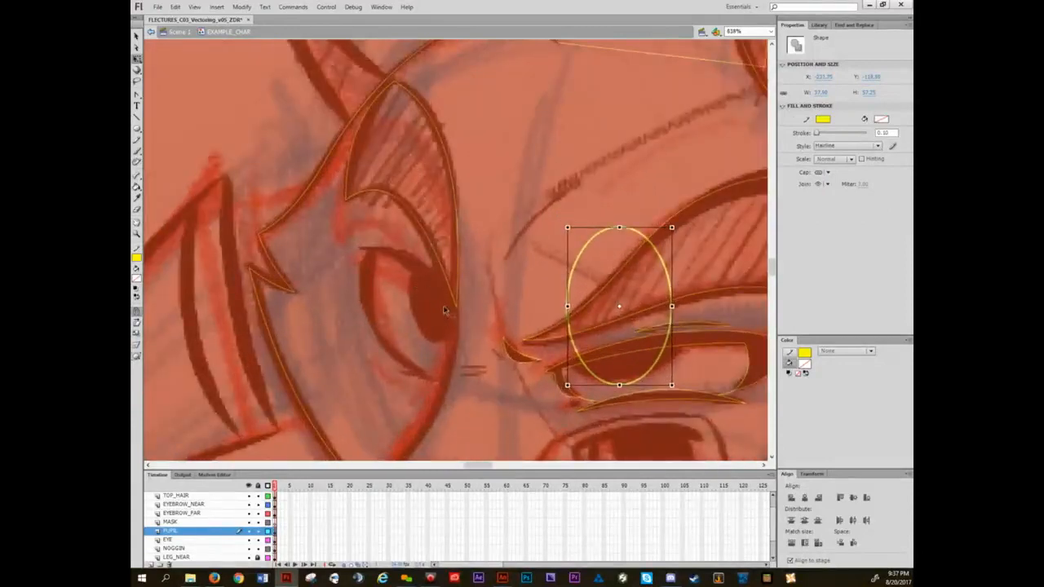
pyautogui.hotkey('ctrl', 'v')
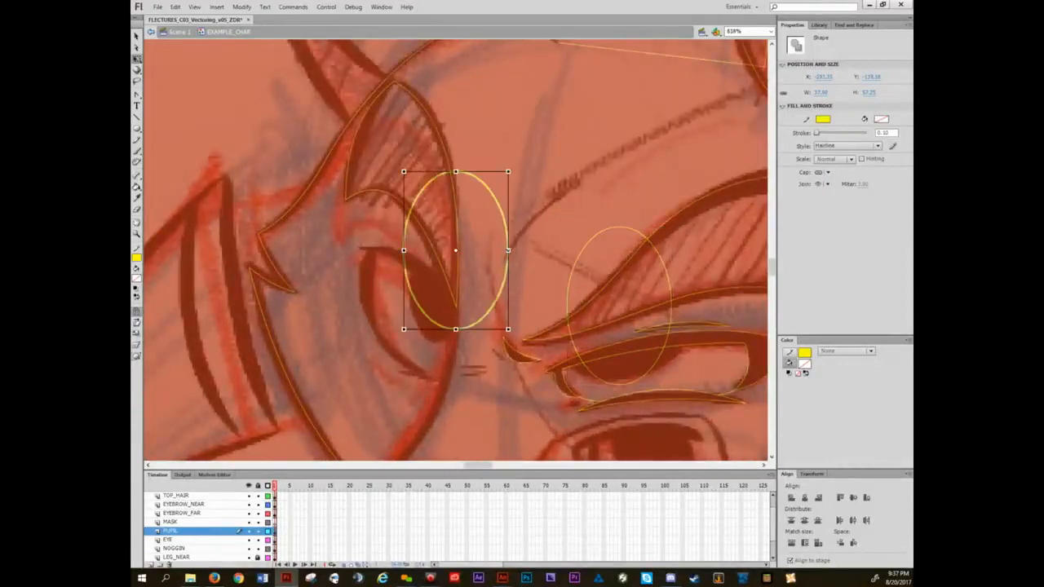
pyautogui.moveTo(508, 250); pyautogui.dragTo(470, 251)
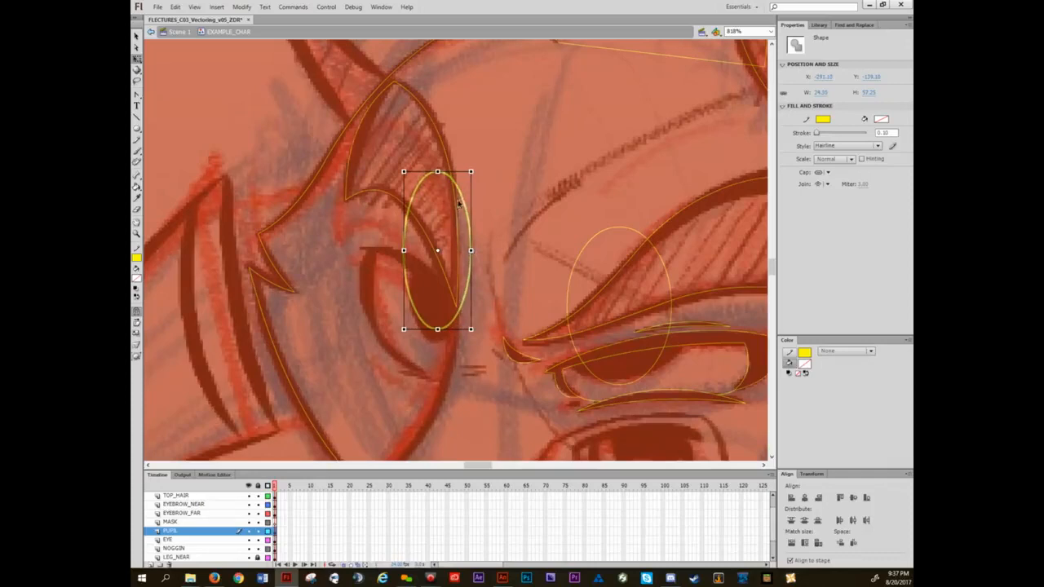
pyautogui.moveTo(463, 205); pyautogui.dragTo(463, 215)
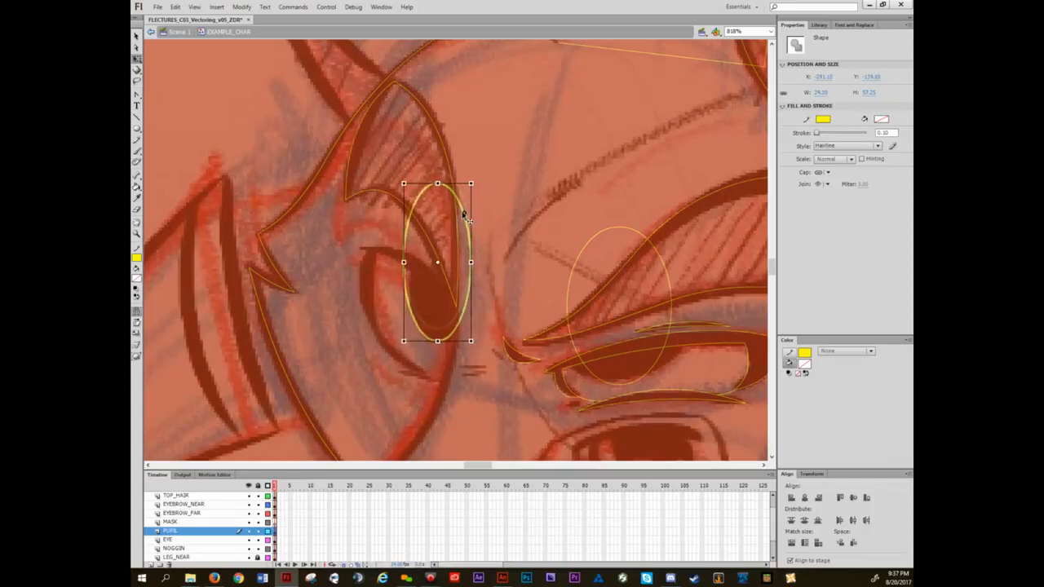
pyautogui.moveTo(404, 262); pyautogui.dragTo(408, 262)
pyautogui.scroll(-2, 538, 299)
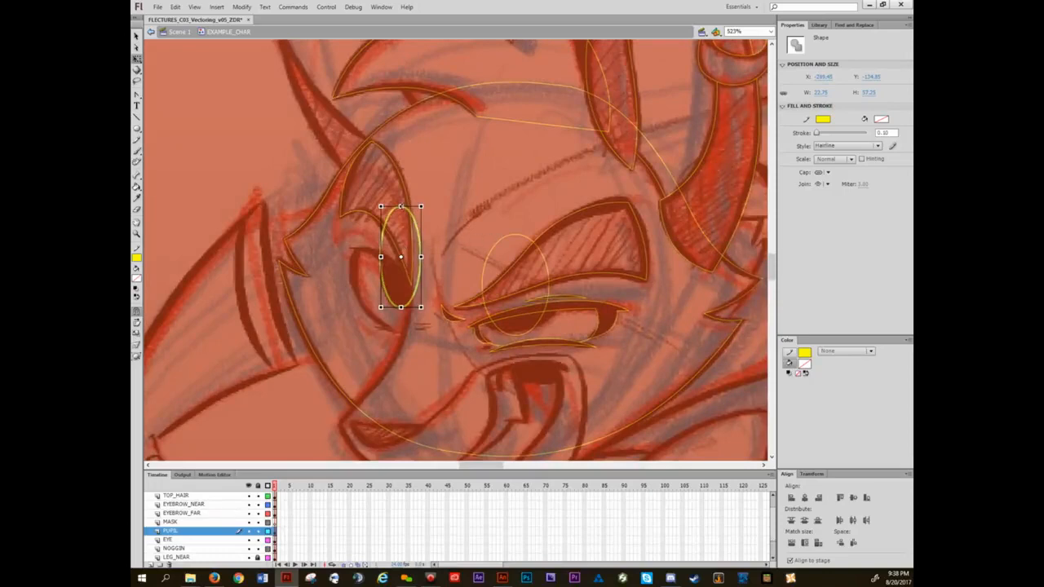
pyautogui.moveTo(400, 207)
pyautogui.mouseDown()
pyautogui.moveTo(400, 262)
pyautogui.moveTo(400, 142)
pyautogui.moveTo(400, 221)
pyautogui.moveTo(400, 206)
pyautogui.mouseUp()
pyautogui.click(372, 215)
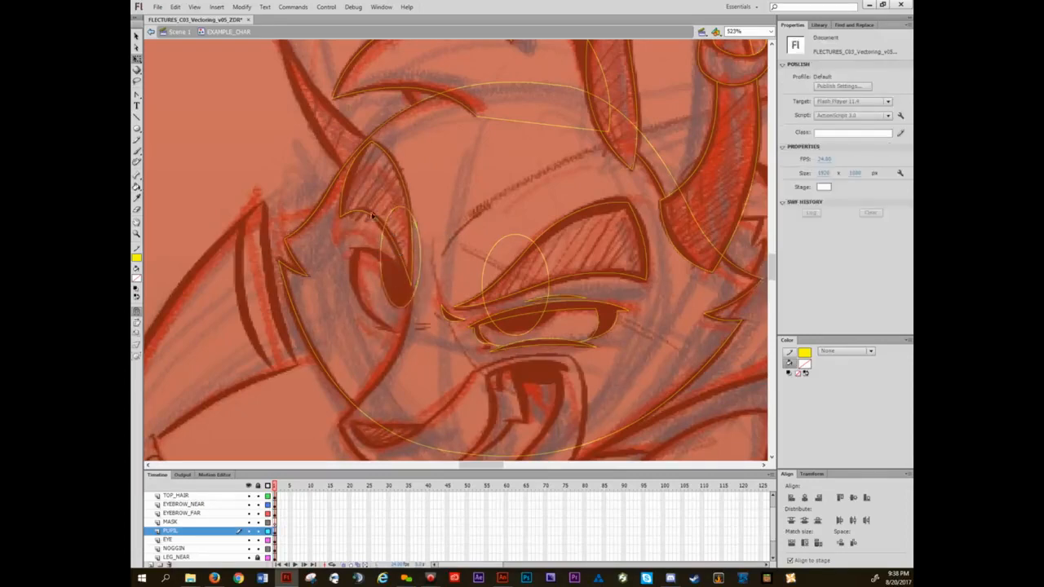
# - Delete the copied pupil oval from the far eye
pyautogui.click(408, 304)
pyautogui.press('Delete')
pyautogui.moveTo(448, 318); pyautogui.dragTo(419, 293)
pyautogui.scroll(-2, 469, 296)
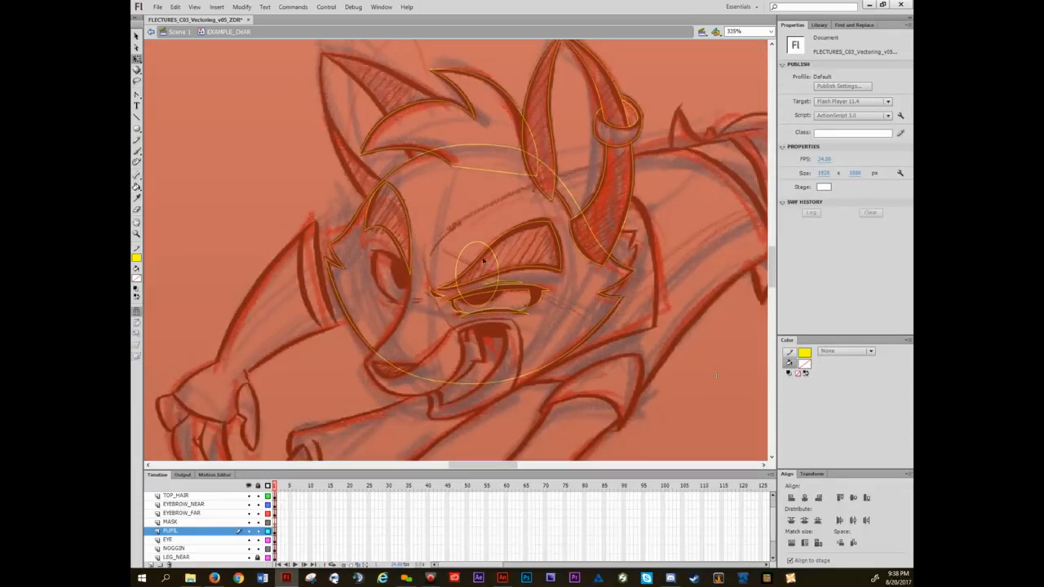
# - Fill the near ear's inside with cream and its outer parts with near-black, both sampled from the reference fox's ear
pyautogui.scroll(-5, 455, 223)
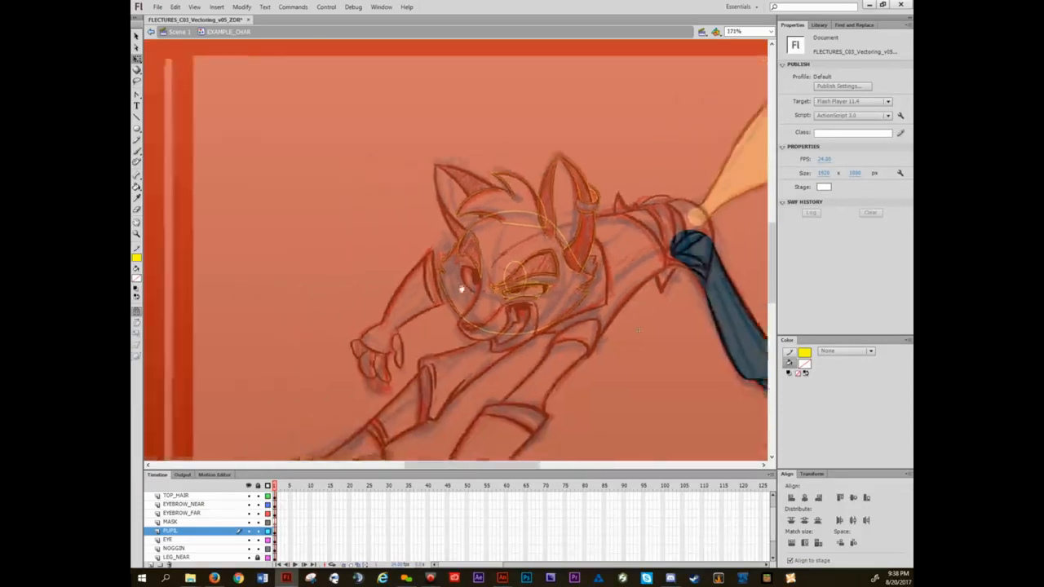
pyautogui.scroll(2, 463, 317)
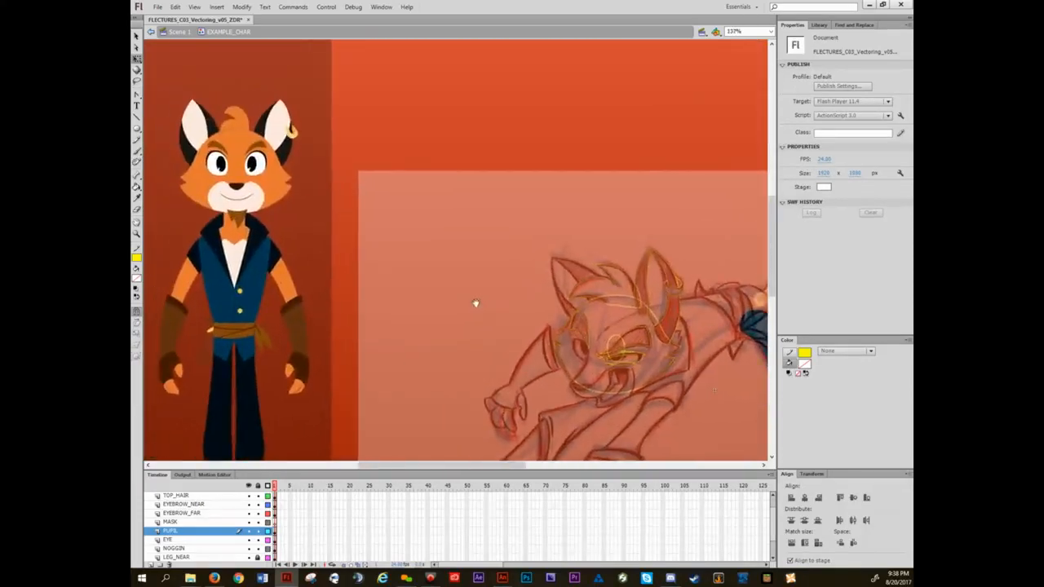
pyautogui.press('i')
pyautogui.click(278, 113)
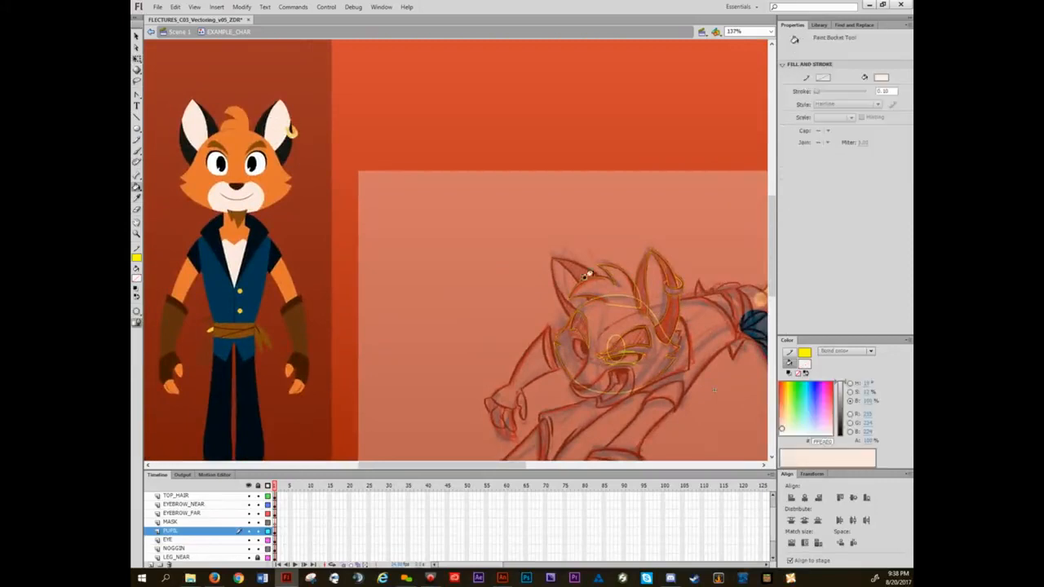
pyautogui.click(654, 282)
pyautogui.press('i')
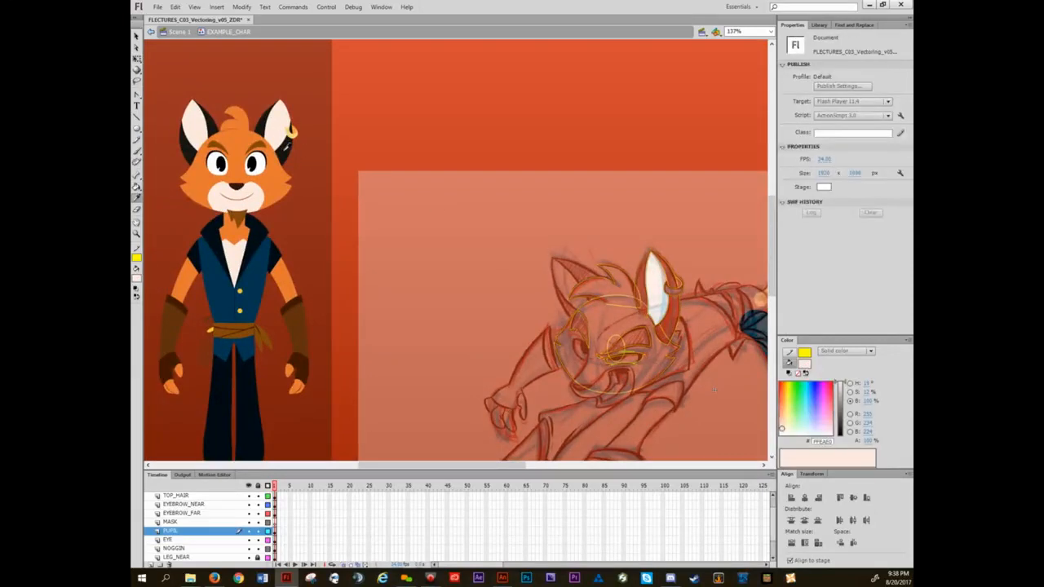
pyautogui.click(286, 143)
pyautogui.click(644, 282)
pyautogui.click(657, 301)
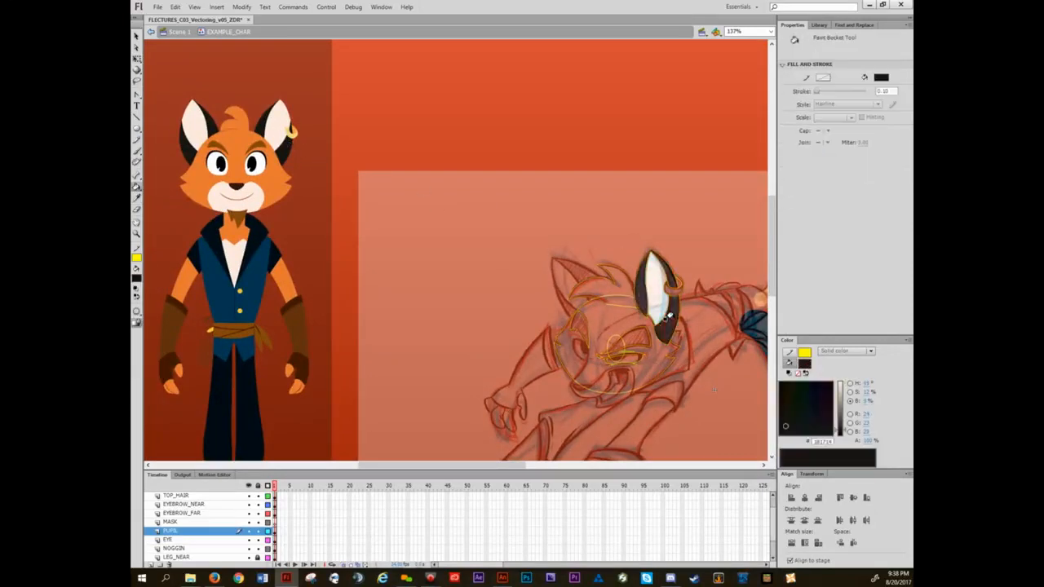
# - Fill the near ear's earring with the light gold of the reference earring and sample its darker orange for the shaded part
pyautogui.press('i')
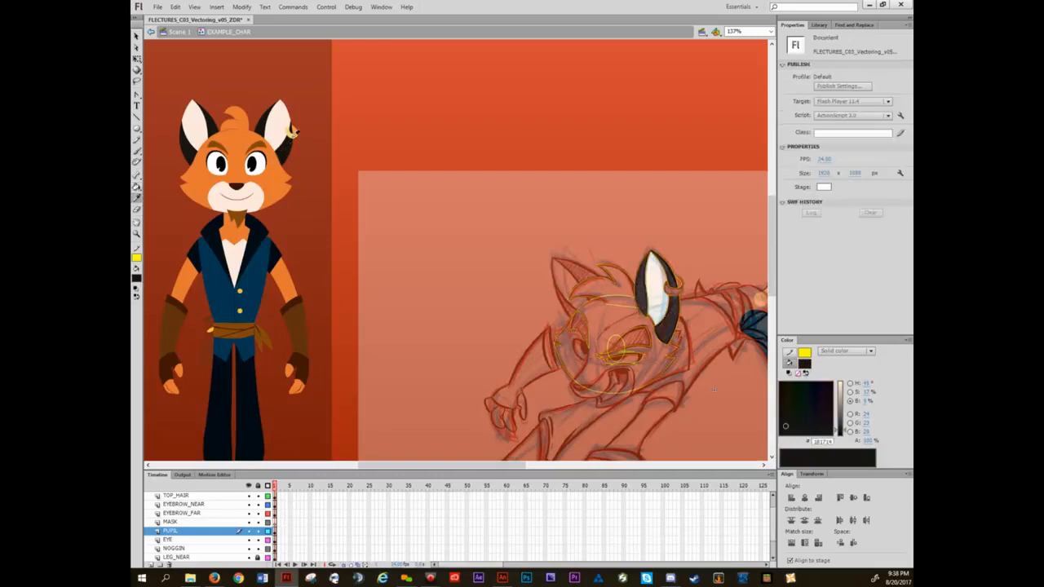
pyautogui.click(293, 136)
pyautogui.click(669, 286)
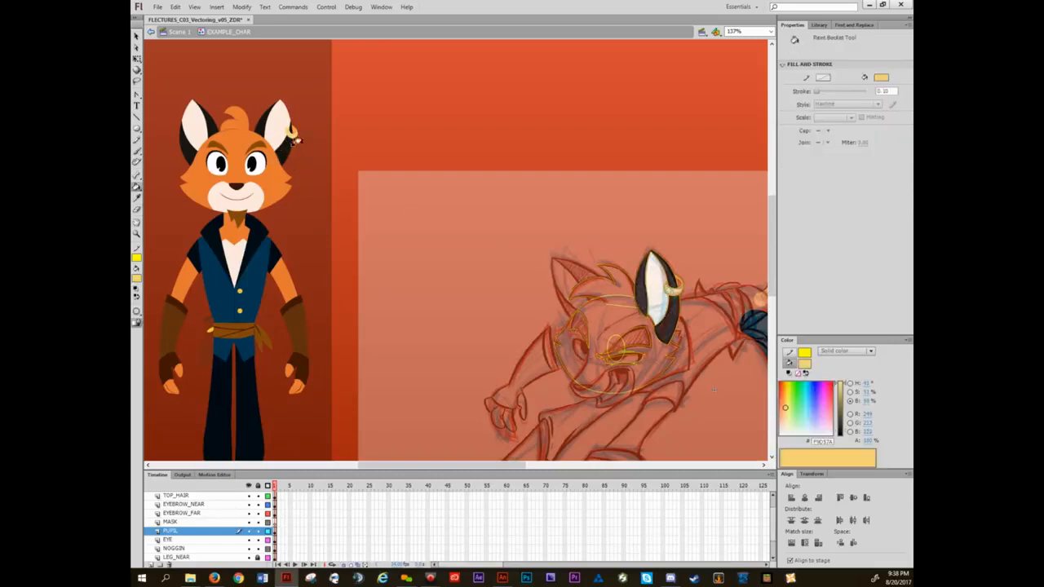
pyautogui.press('i')
pyautogui.click(295, 128)
pyautogui.click(676, 285)
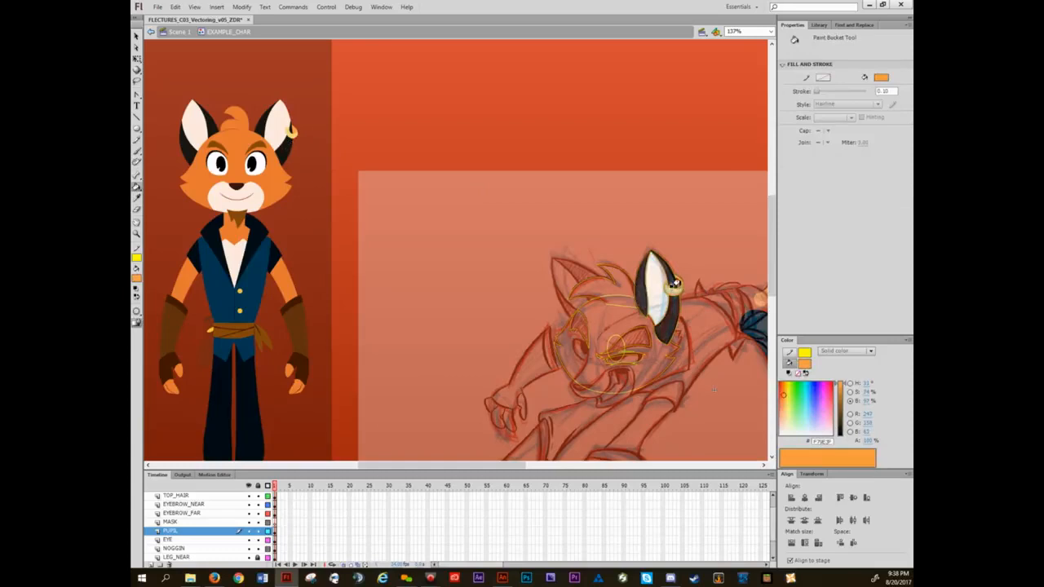
# - Fill both eyebrows with the brown sampled from the reference fox's eyebrow
pyautogui.press('i')
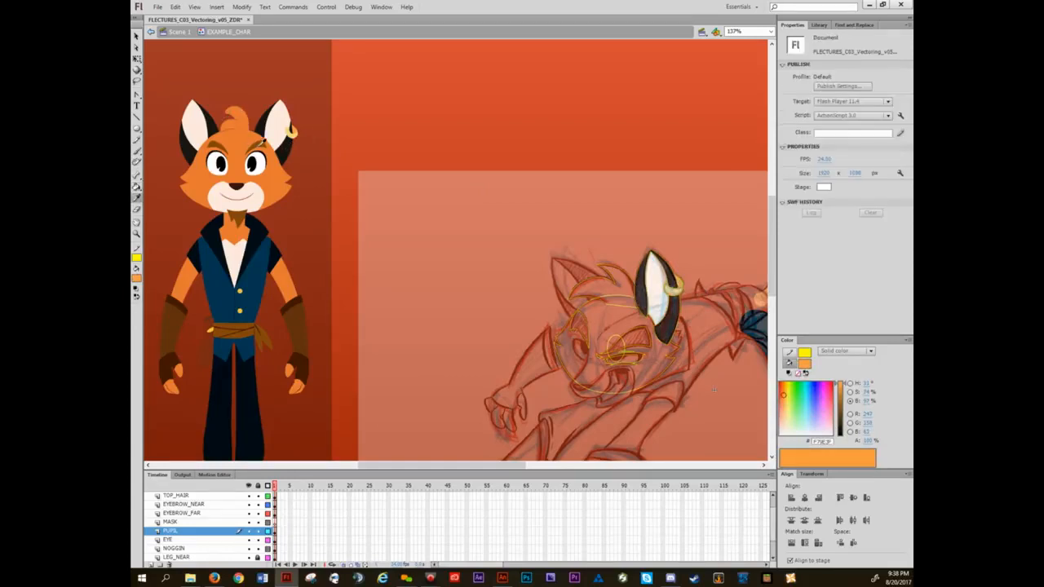
pyautogui.click(250, 146)
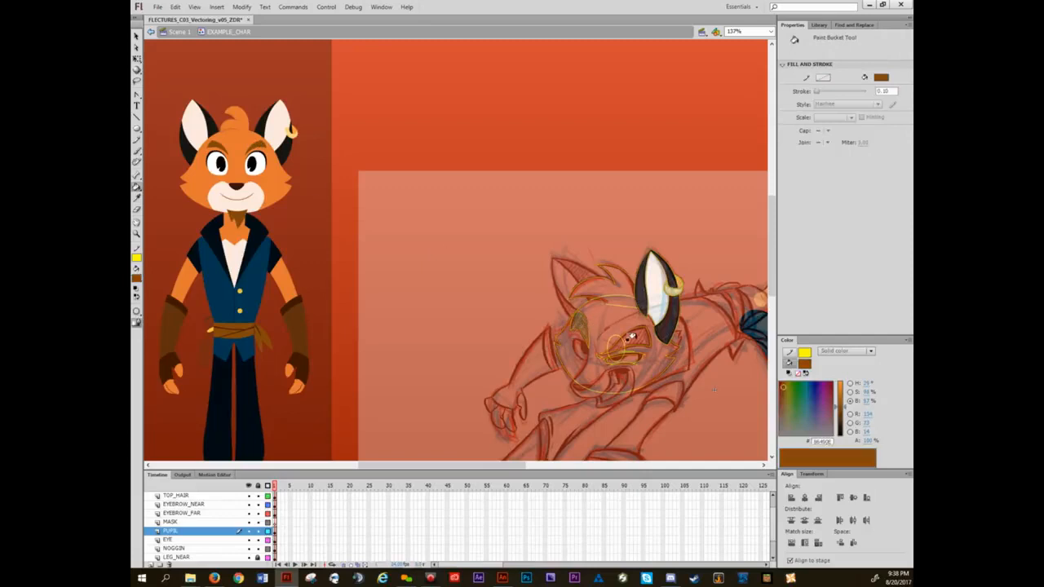
pyautogui.click(635, 337)
# - Fill the head shape with the orange sampled from the reference fox's face
pyautogui.press('i')
pyautogui.click(262, 183)
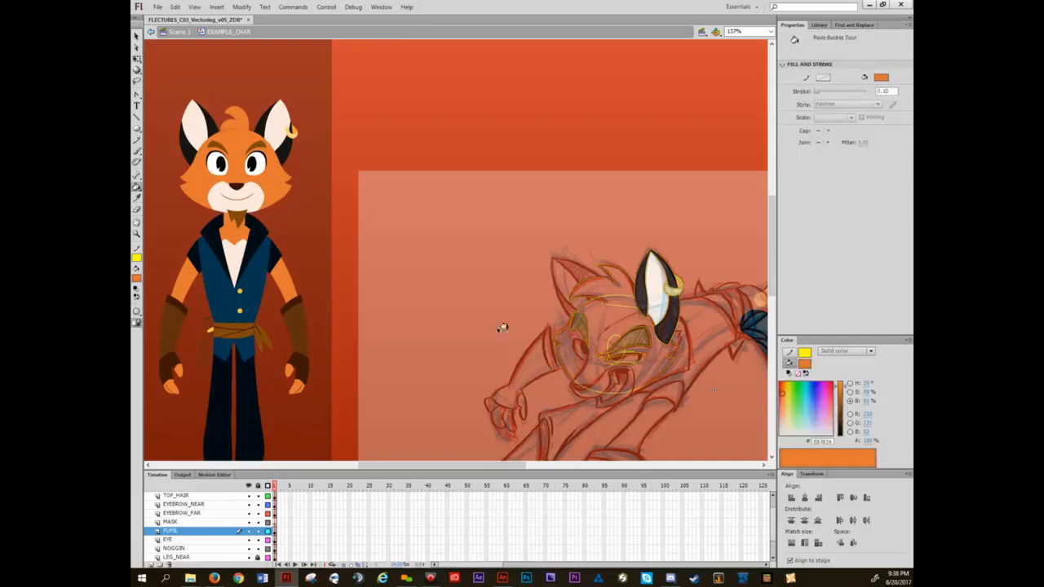
pyautogui.click(567, 357)
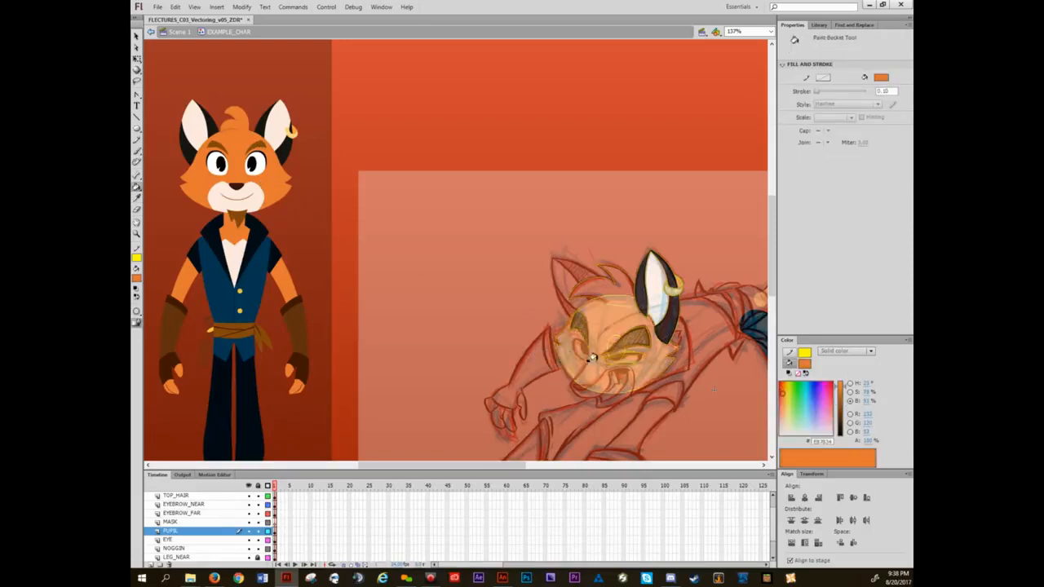
pyautogui.scroll(1, 251, 519)
pyautogui.scroll(1, 250, 513)
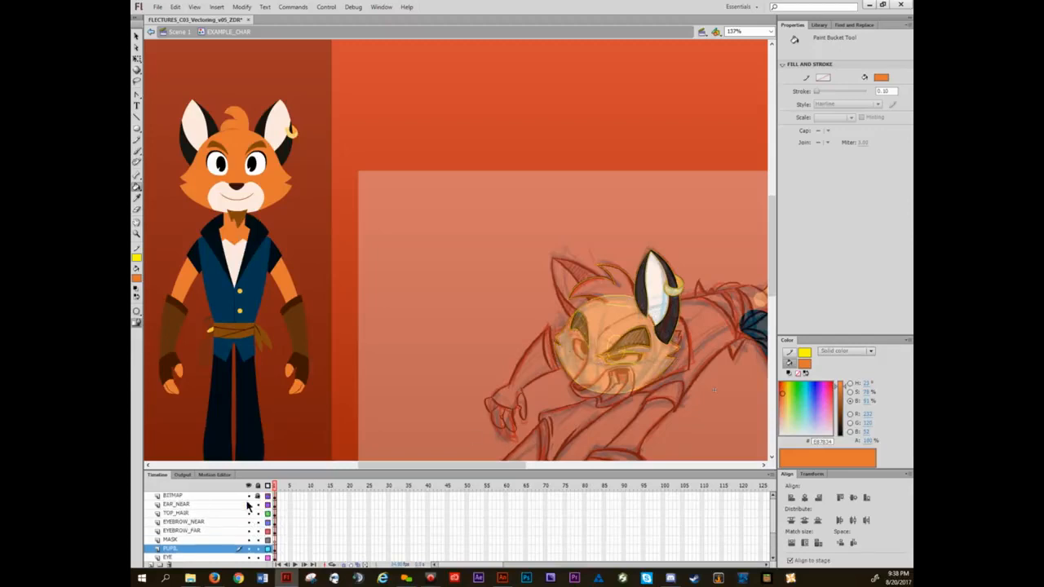
# - Hide the BITMAP sketch layer and reduce the orange fill colour's saturation to 0% for a light grey
pyautogui.click(248, 496)
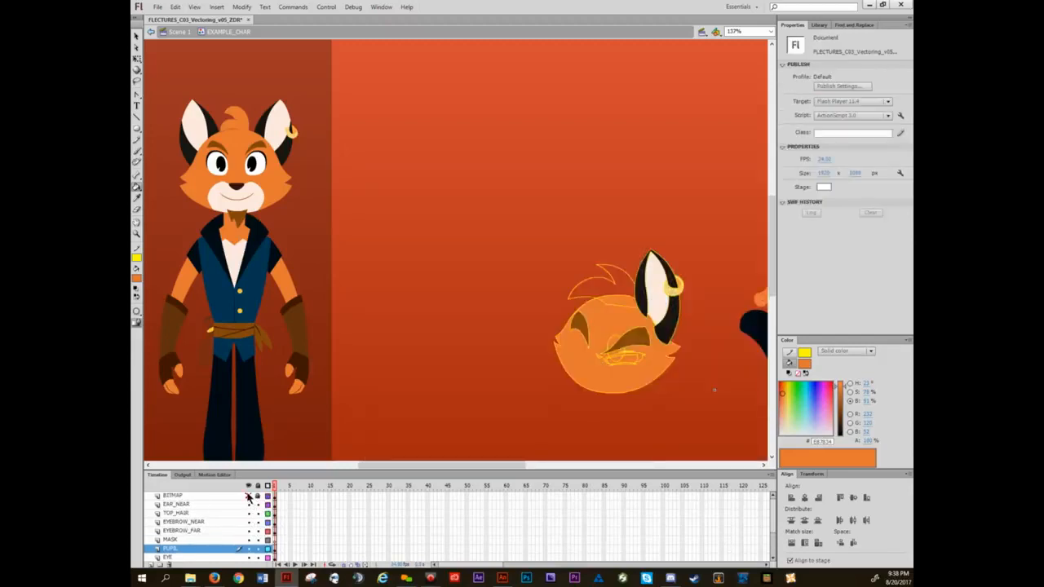
pyautogui.click(248, 496)
pyautogui.click(249, 496)
pyautogui.scroll(3, 652, 379)
pyautogui.scroll(1, 617, 372)
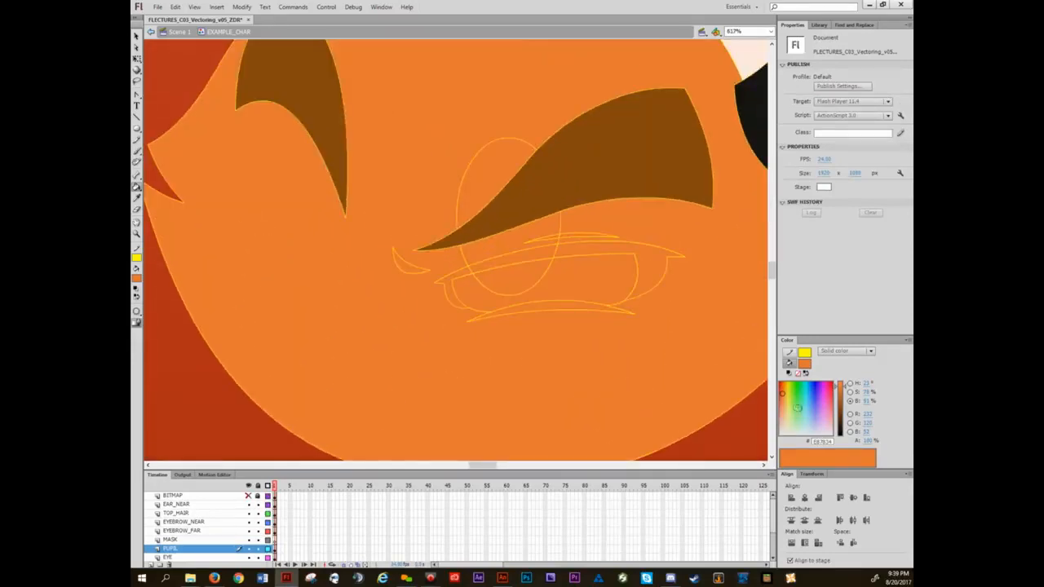
pyautogui.click(850, 392)
pyautogui.moveTo(840, 395); pyautogui.dragTo(841, 439)
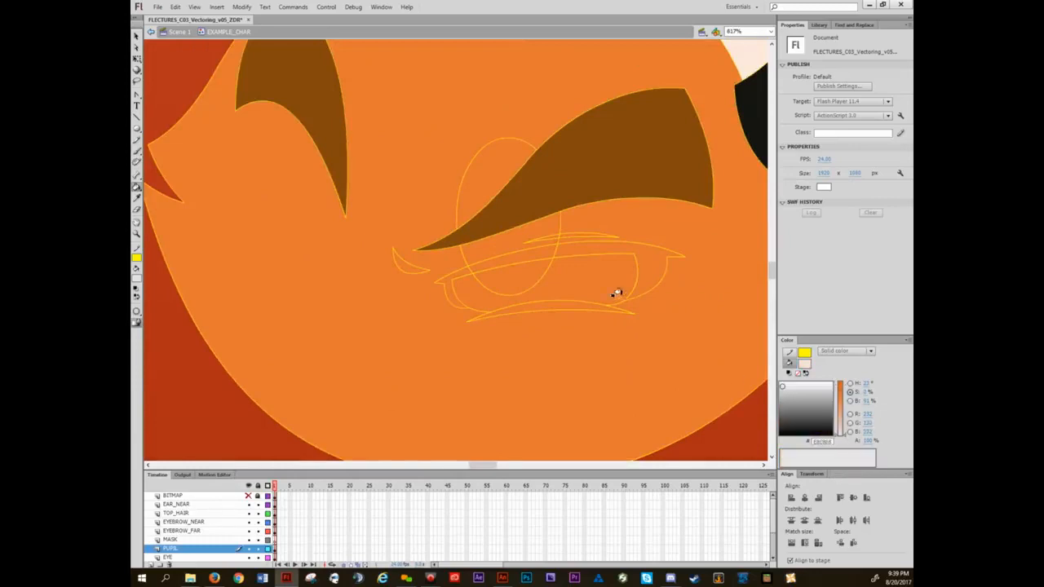
pyautogui.click(567, 276)
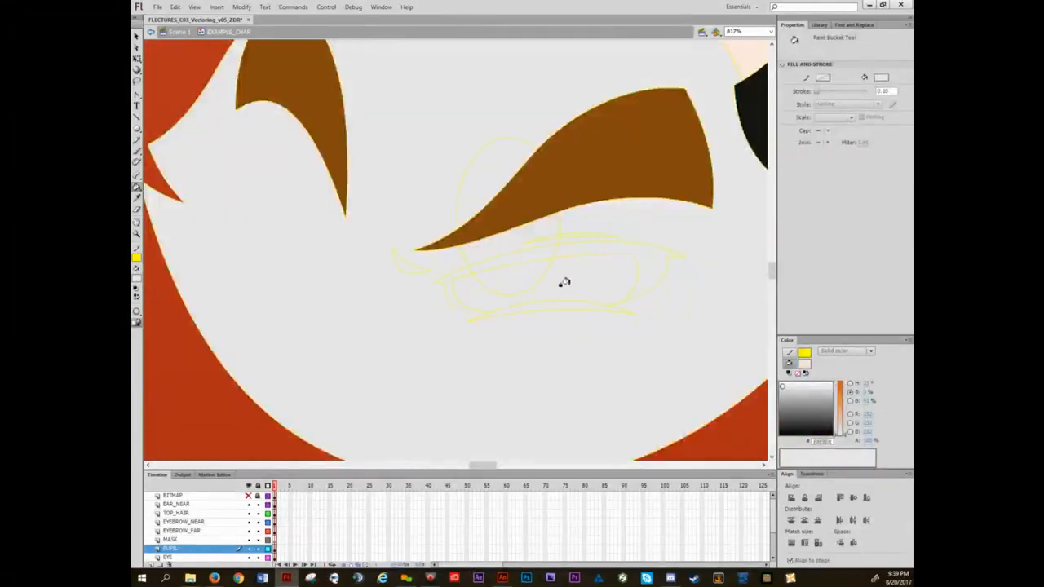
pyautogui.hotkey('ctrl', 'z')
pyautogui.hotkey('ctrl', 'y')
pyautogui.hotkey('ctrl', 'z')
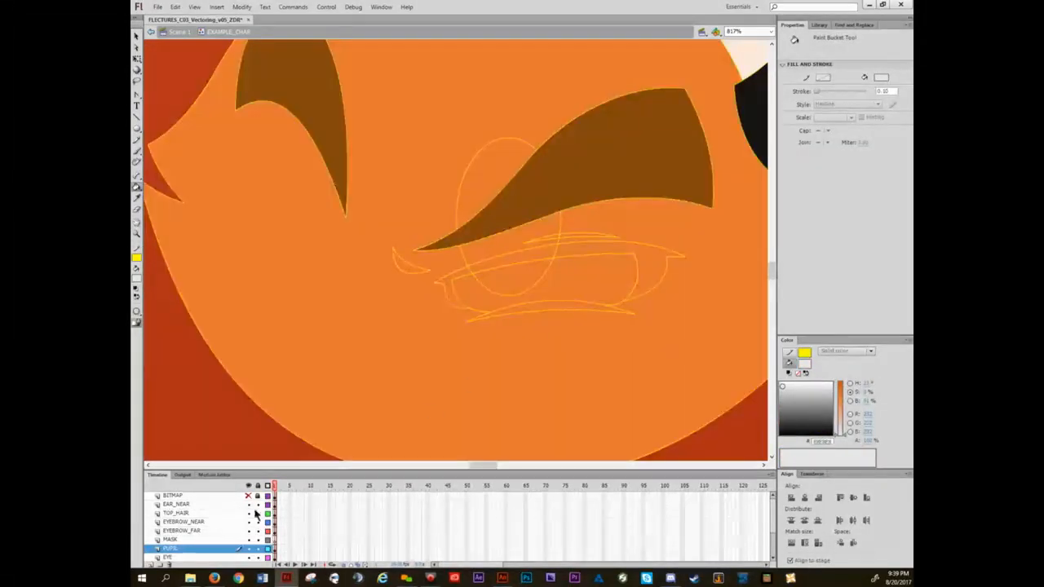
# - On the EYE layer, fill the eye white with the light grey and the lash outline around it with black
pyautogui.scroll(-1, 191, 551)
pyautogui.click(191, 548)
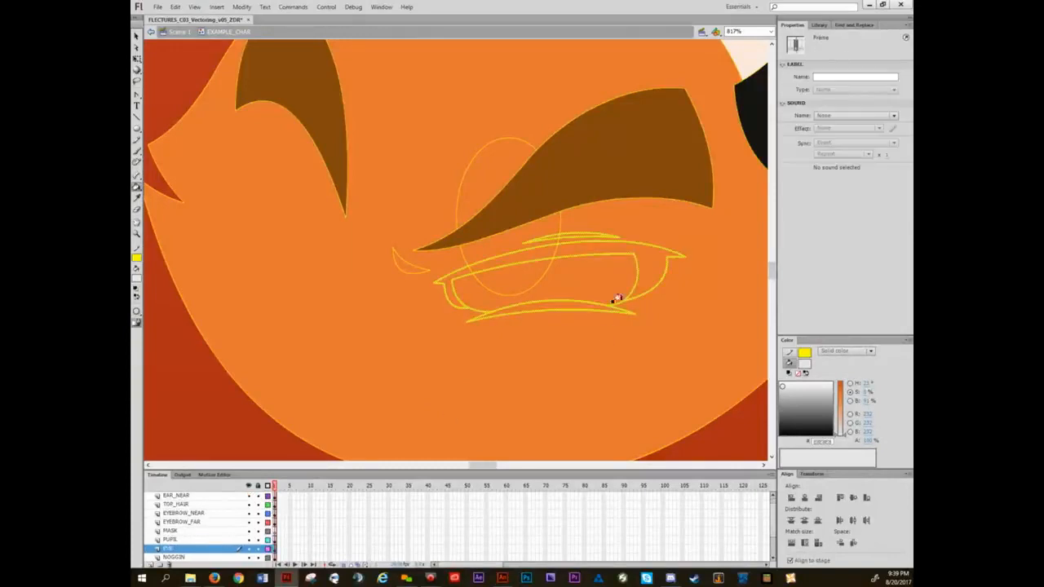
pyautogui.click(592, 282)
pyautogui.press('Escape')
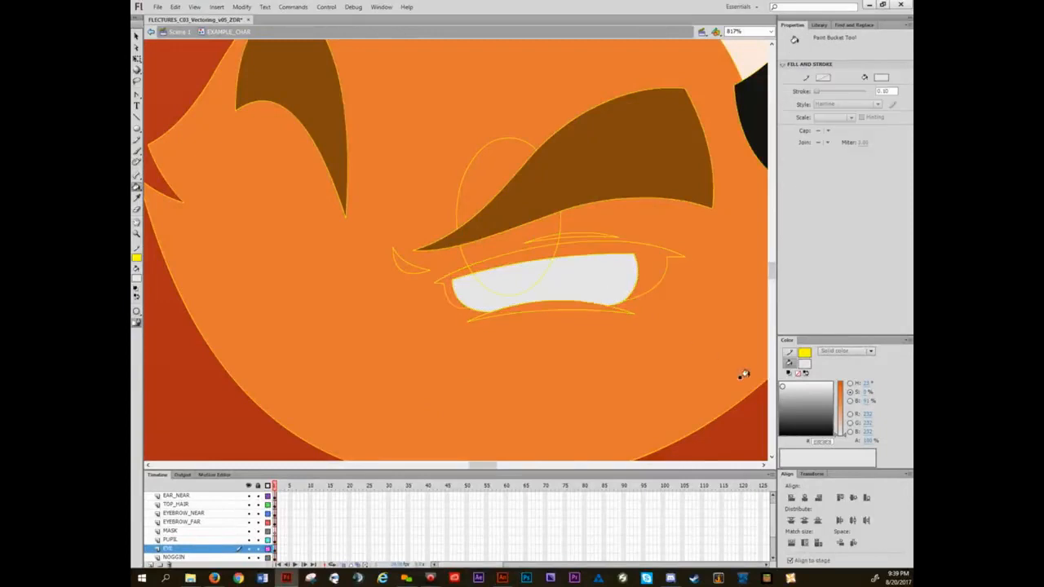
pyautogui.moveTo(807, 414); pyautogui.dragTo(759, 495)
pyautogui.click(641, 257)
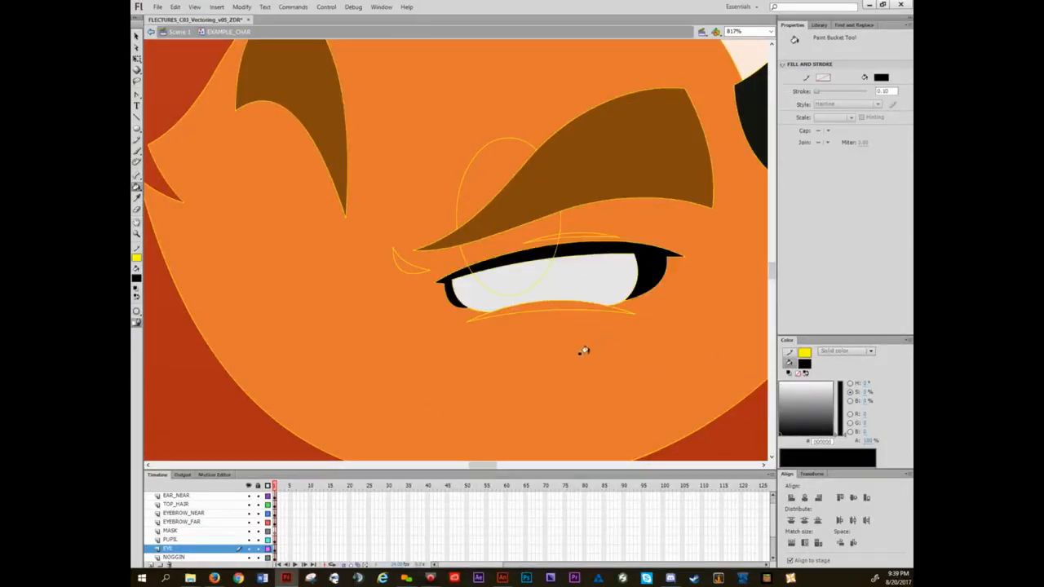
# - Sample the face orange, darken it to about 57% brightness, and fill the crease shapes below and above the near eye
pyautogui.press('i')
pyautogui.click(487, 360)
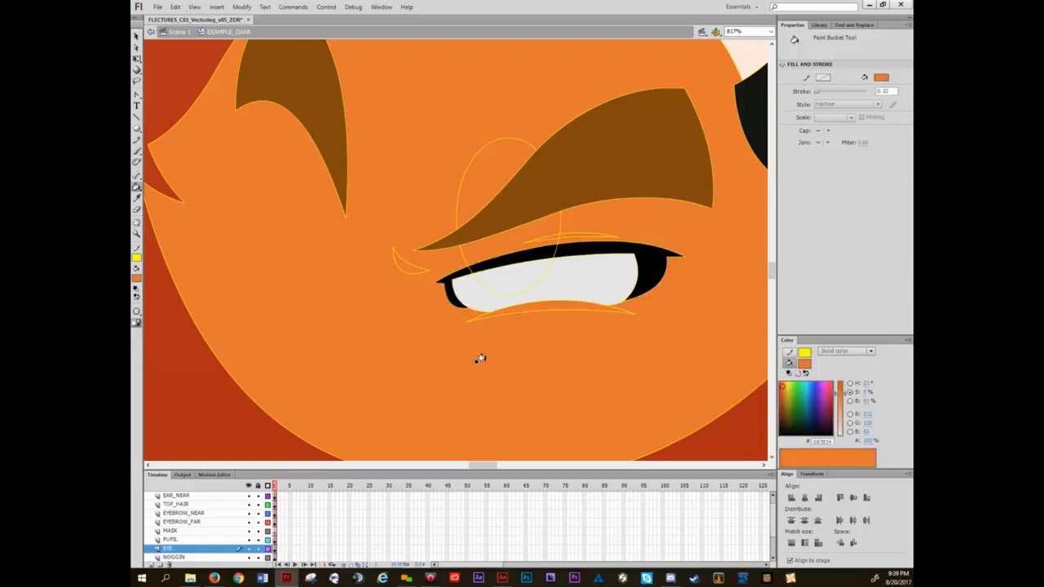
pyautogui.click(850, 401)
pyautogui.moveTo(841, 408); pyautogui.dragTo(844, 420)
pyautogui.press('i')
pyautogui.click(695, 356)
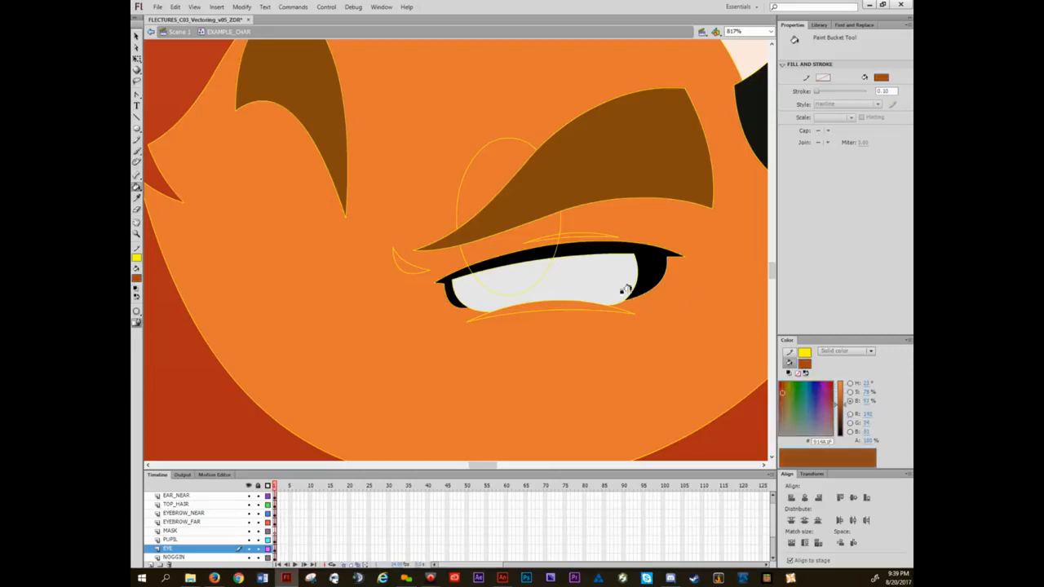
pyautogui.click(555, 303)
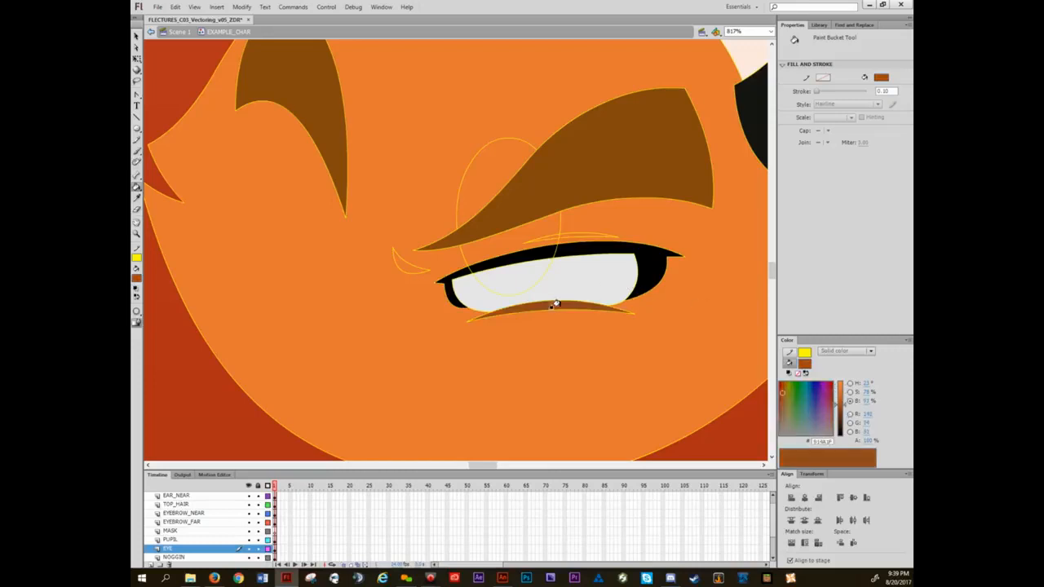
pyautogui.click(568, 232)
# - Fill the small crease mark beside the near eyebrow with the dark orange-brown on the EYEBROW_NEAR layer
pyautogui.click(395, 261)
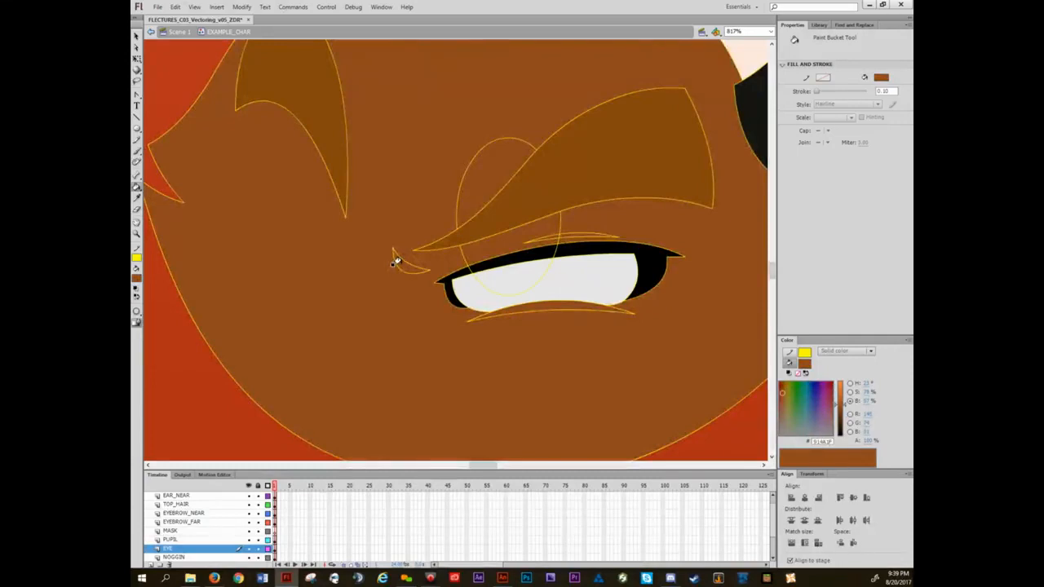
pyautogui.hotkey('ctrl', 'z')
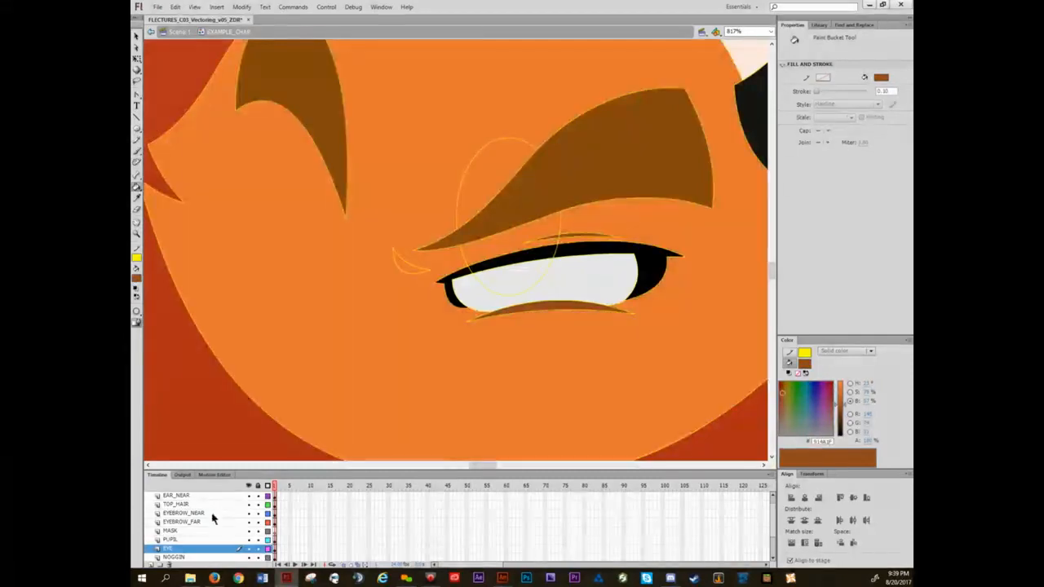
pyautogui.click(187, 550)
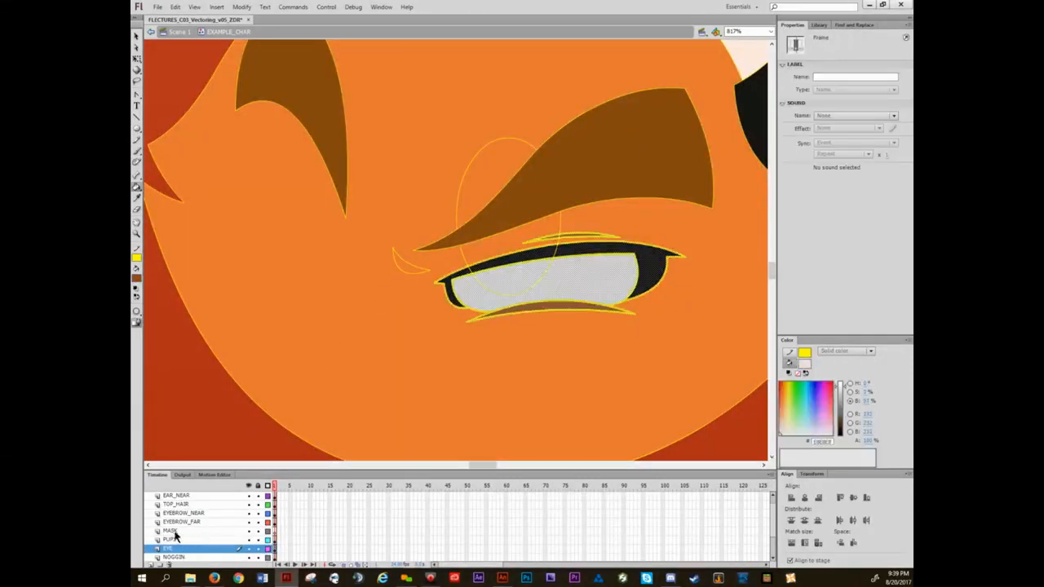
pyautogui.click(199, 513)
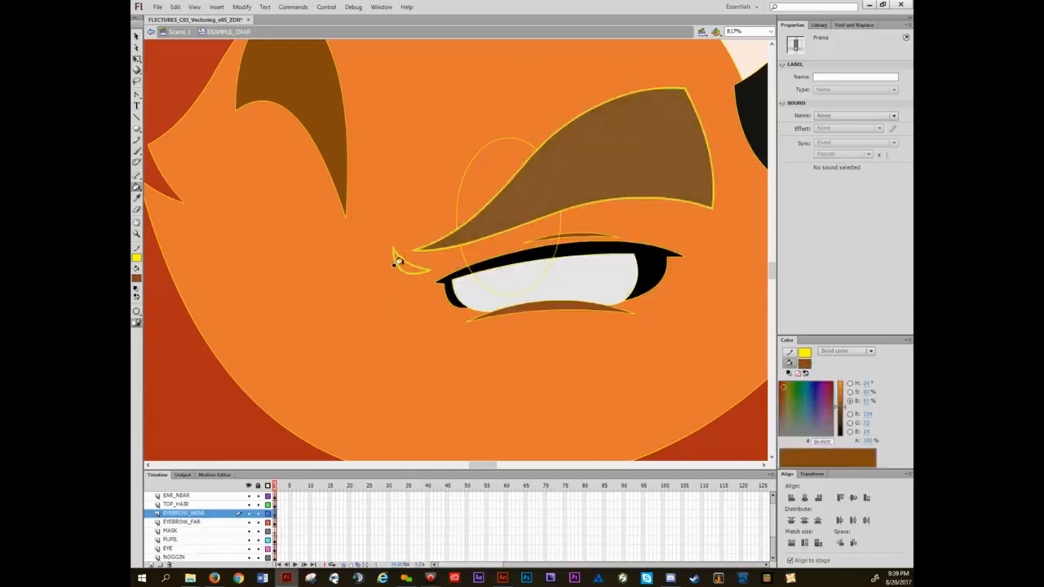
pyautogui.click(397, 264)
pyautogui.press('Escape')
# - Sample the black of the eye's outline and fill the pupil oval with it on the PUPIL layer
pyautogui.moveTo(449, 302); pyautogui.dragTo(410, 323)
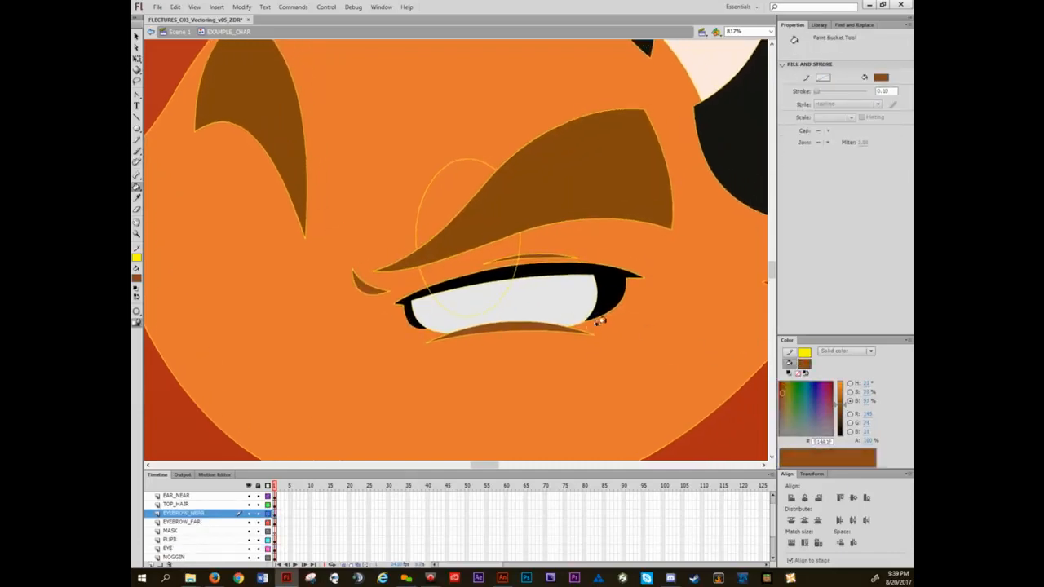
pyautogui.press('i')
pyautogui.click(622, 287)
pyautogui.click(471, 254)
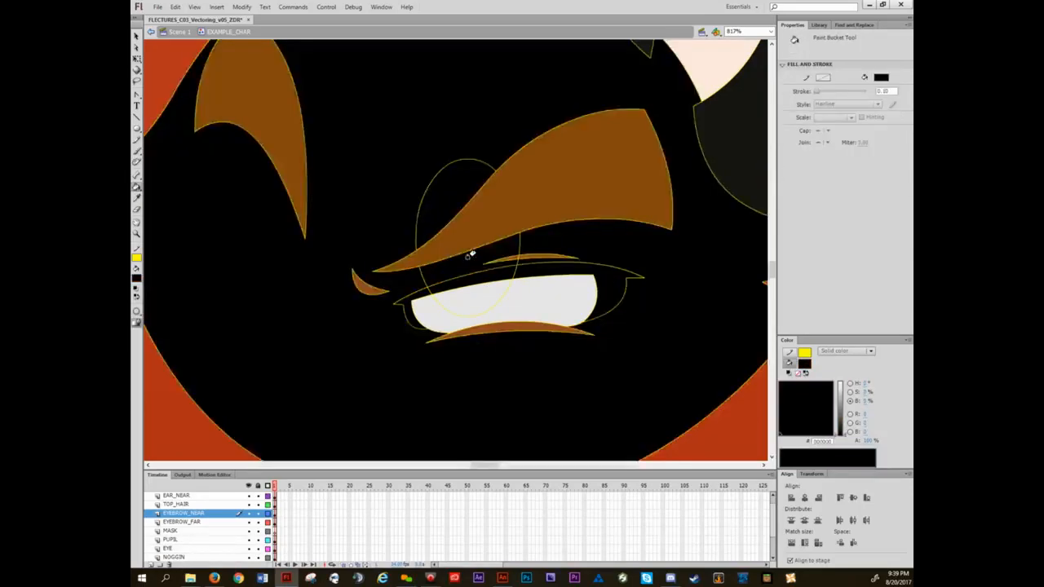
pyautogui.hotkey('ctrl', 'z')
pyautogui.click(185, 540)
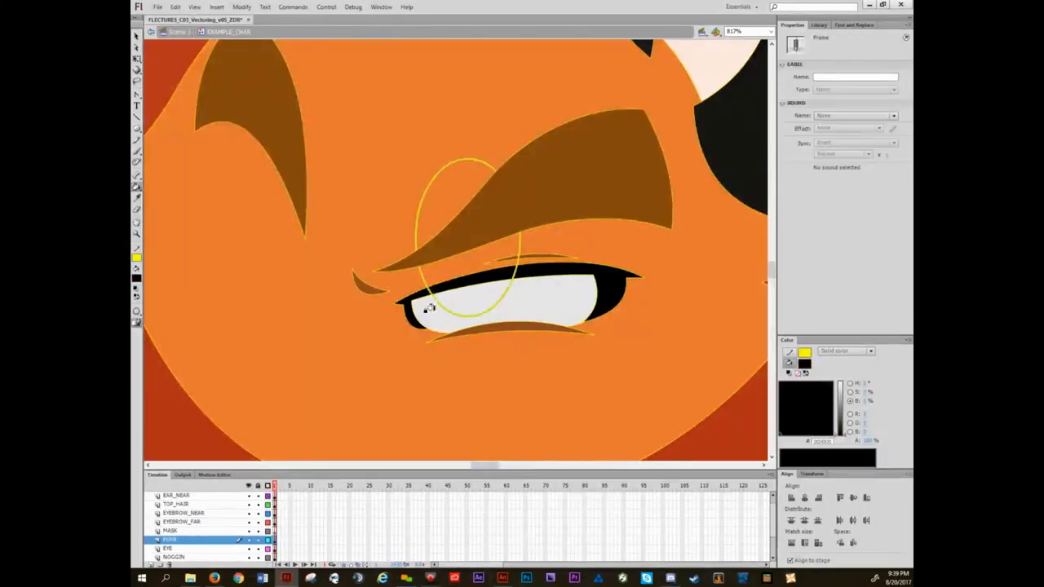
pyautogui.click(450, 269)
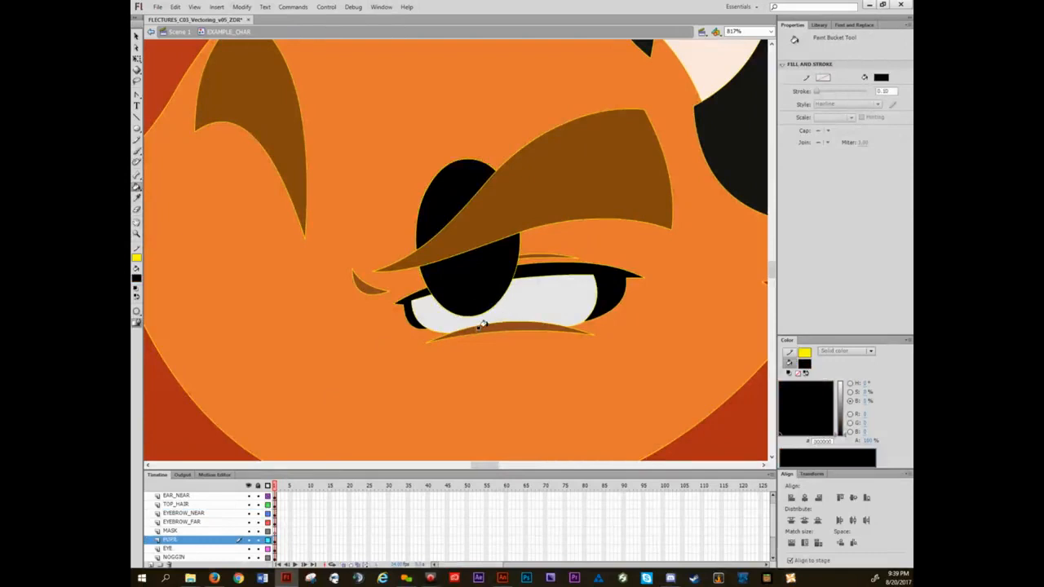
# - Copy the eye white's fill in place onto the MASK layer and turn that layer into a mask for the pupil
pyautogui.press('v')
pyautogui.click(551, 302)
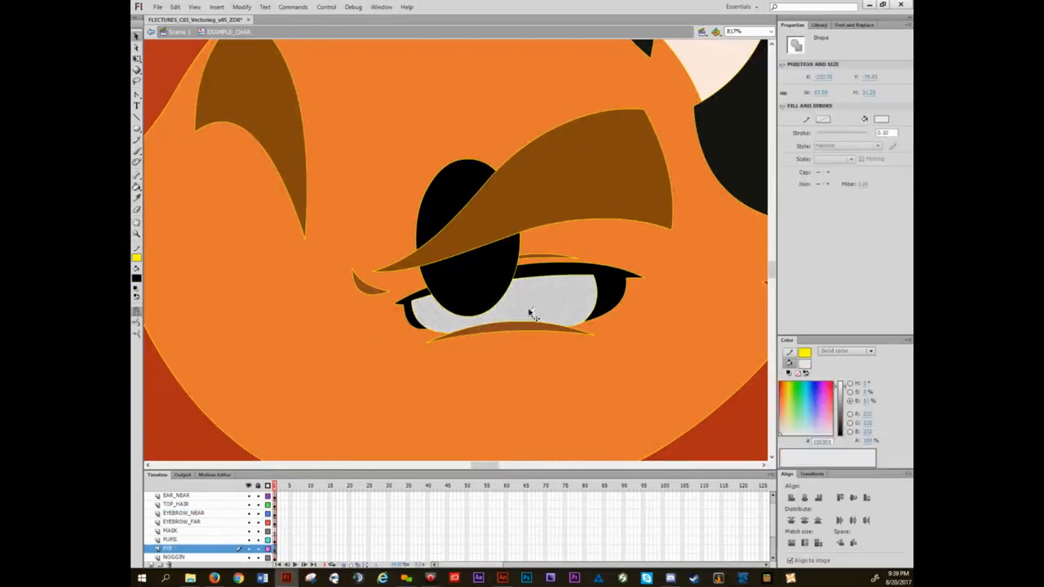
pyautogui.click(183, 535)
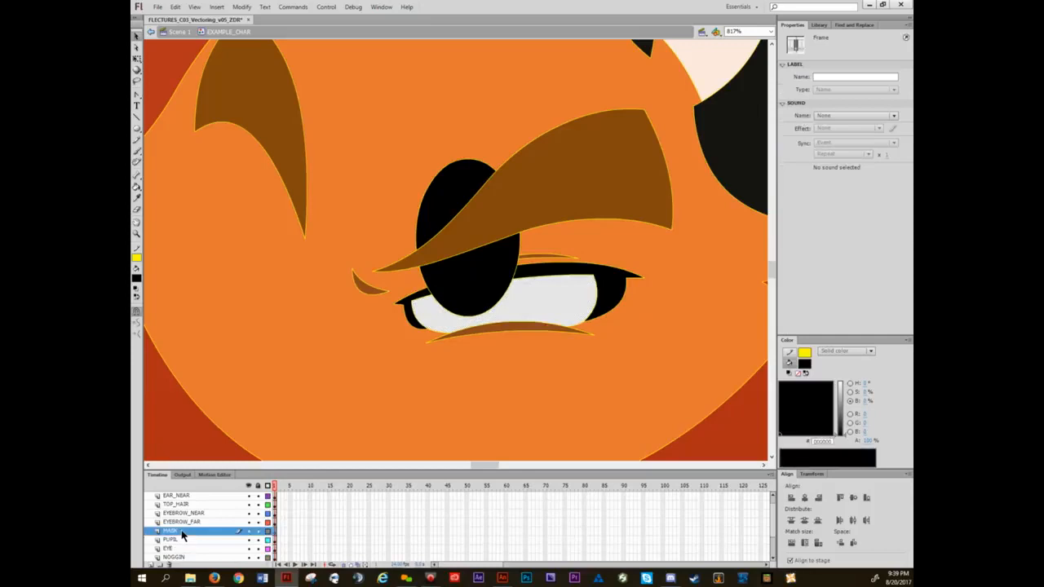
pyautogui.hotkey('ctrl', 'shift', 'v')
pyautogui.rightClick(181, 534)
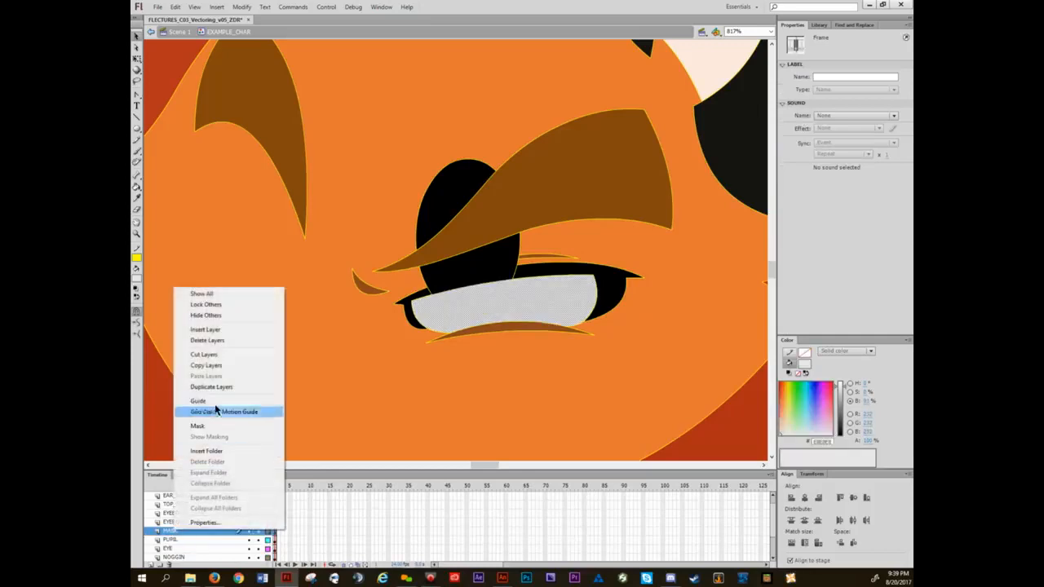
pyautogui.click(198, 426)
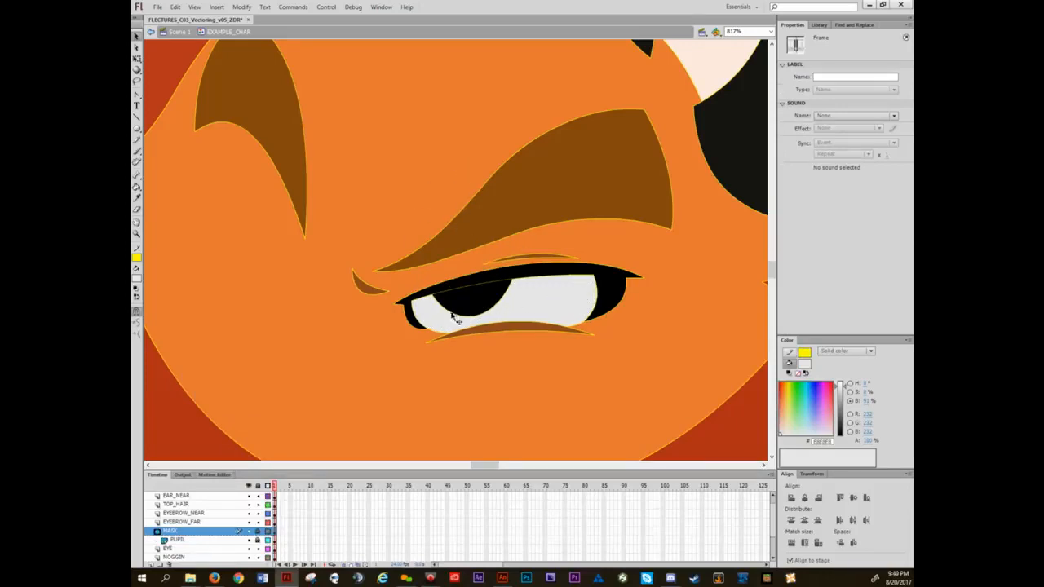
# - Fill the hair tuft on the TOP_HAIR layer with the orange sampled from the head
pyautogui.scroll(-4, 481, 300)
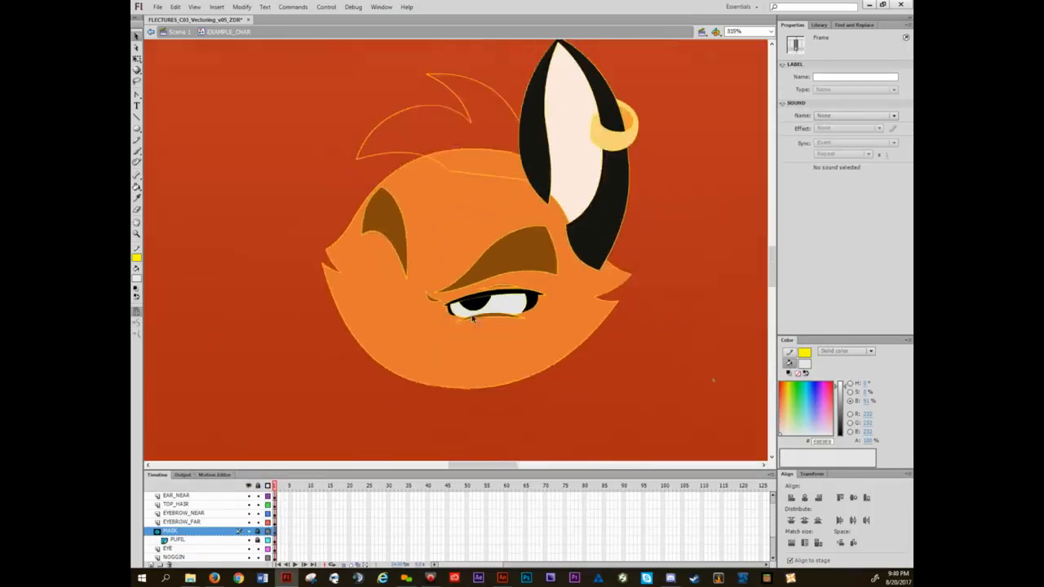
pyautogui.moveTo(482, 290); pyautogui.dragTo(477, 325)
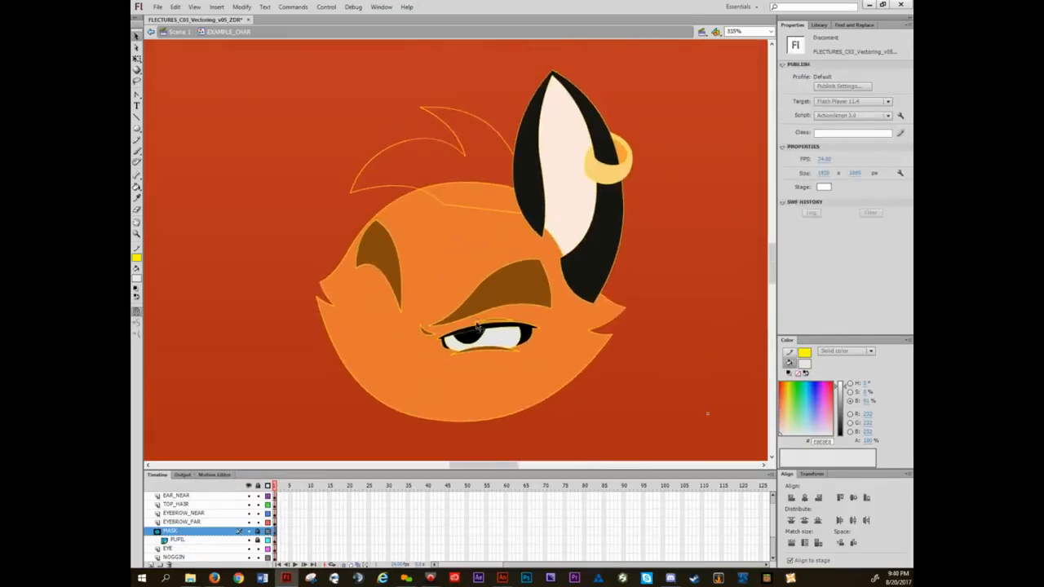
pyautogui.press('i')
pyautogui.click(433, 218)
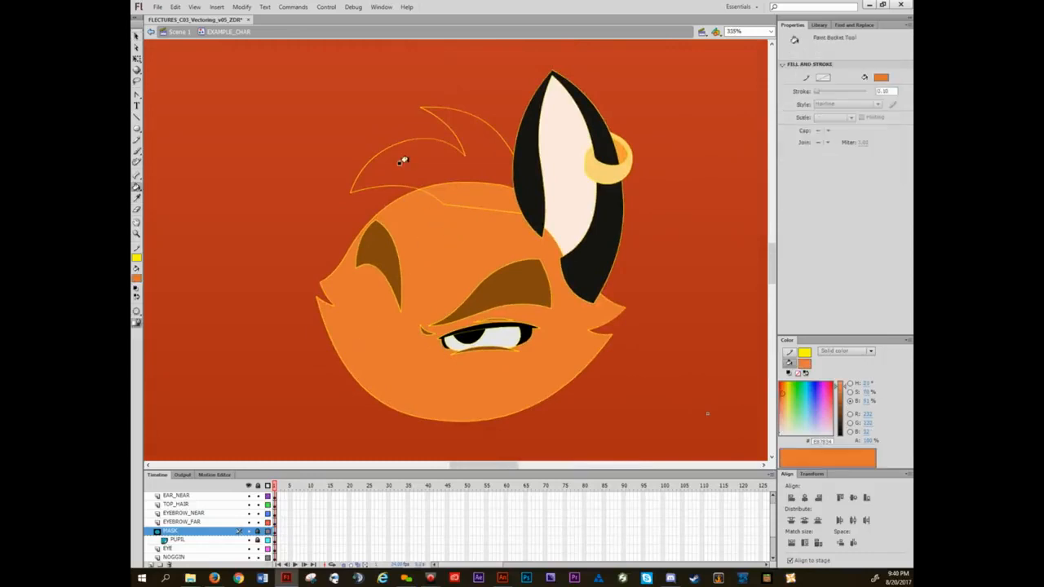
pyautogui.scroll(-1, 199, 544)
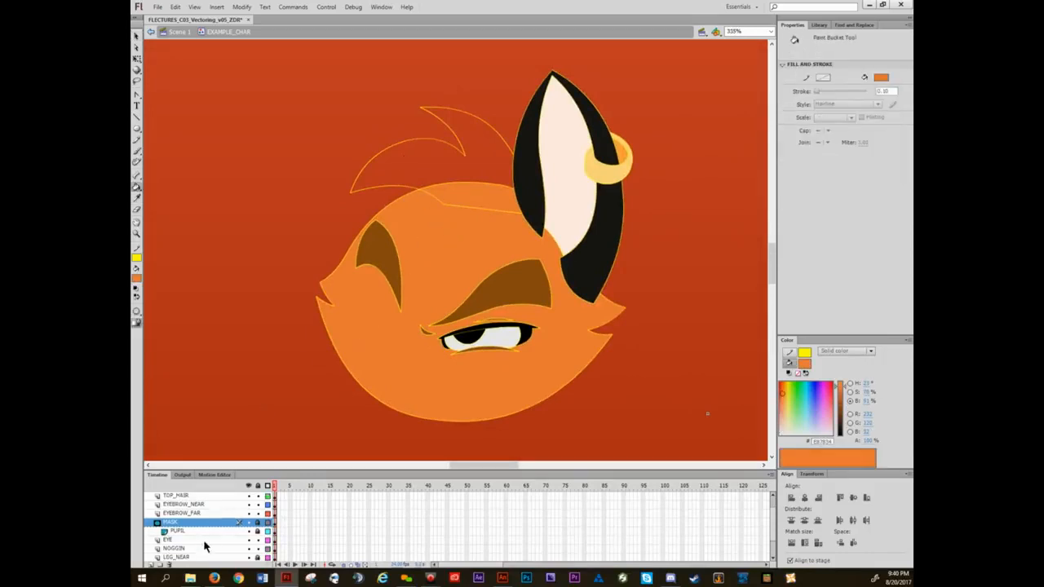
pyautogui.scroll(2, 194, 541)
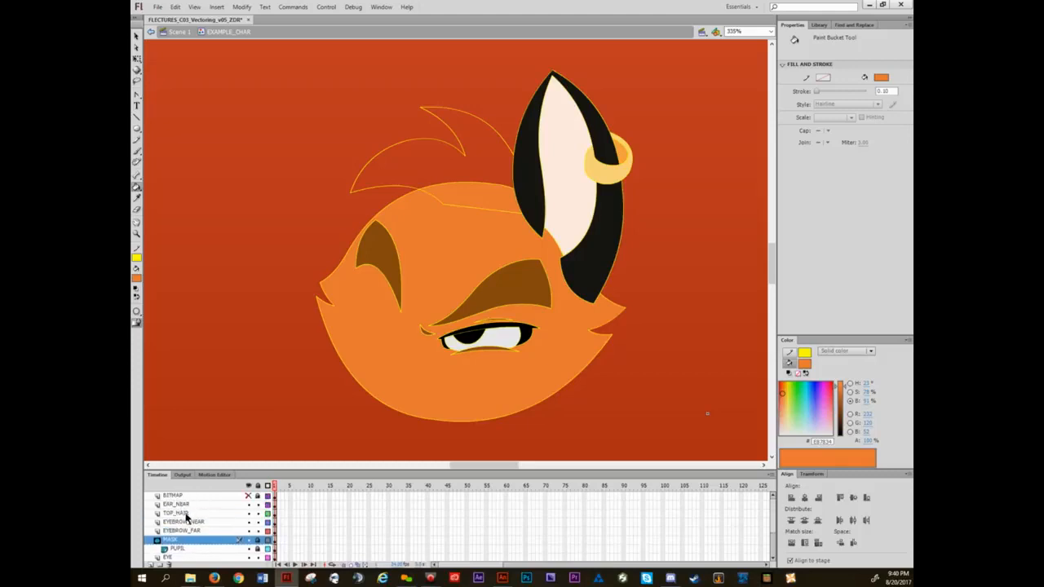
pyautogui.scroll(-1, 188, 516)
pyautogui.click(188, 506)
pyautogui.click(401, 163)
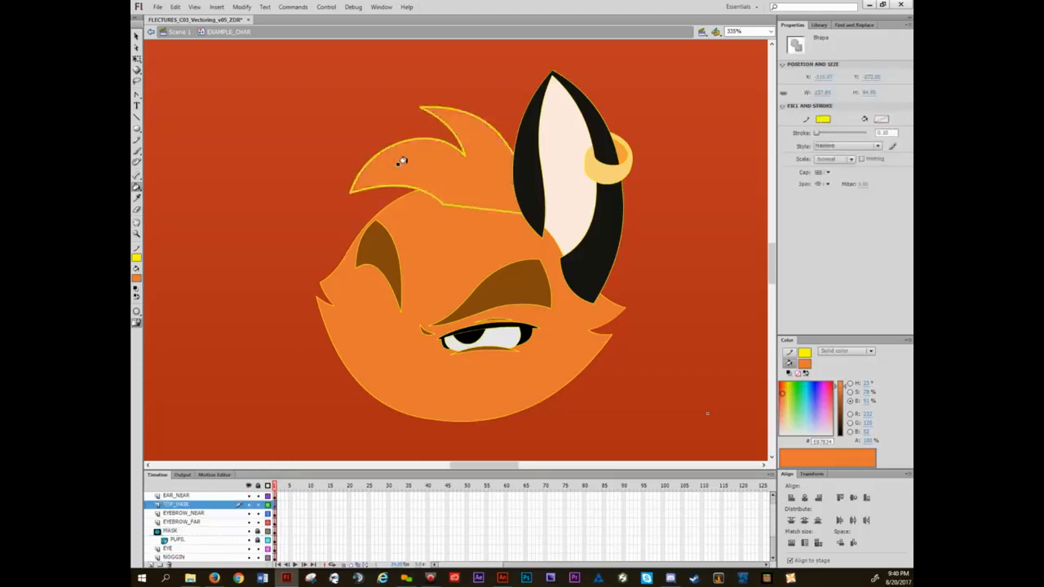
# - Select all the head artwork and remove its yellow outlines by setting the stroke colour to none
pyautogui.press('v')
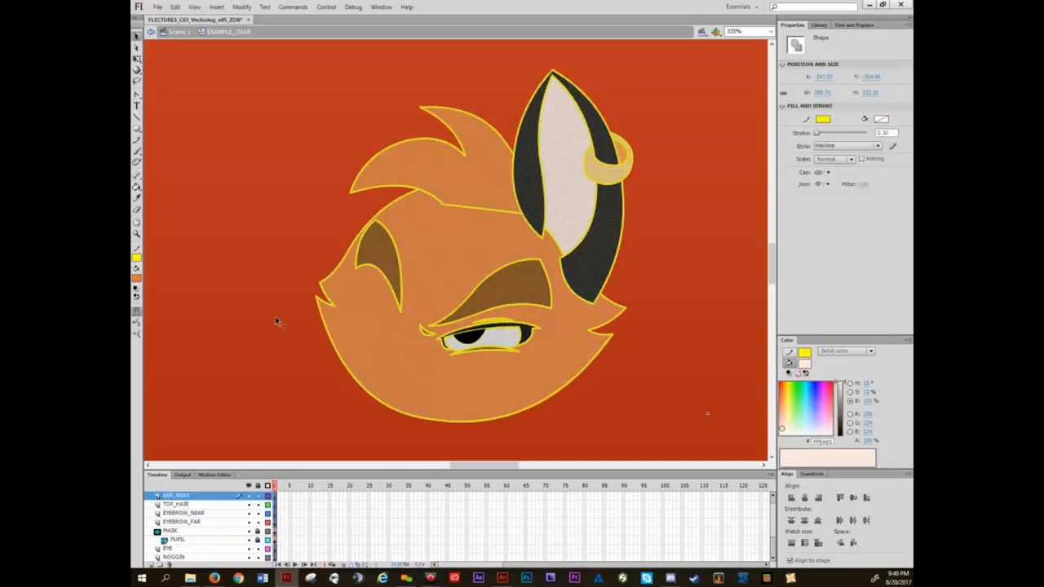
pyautogui.hotkey('ctrl', 'a')
pyautogui.click(789, 351)
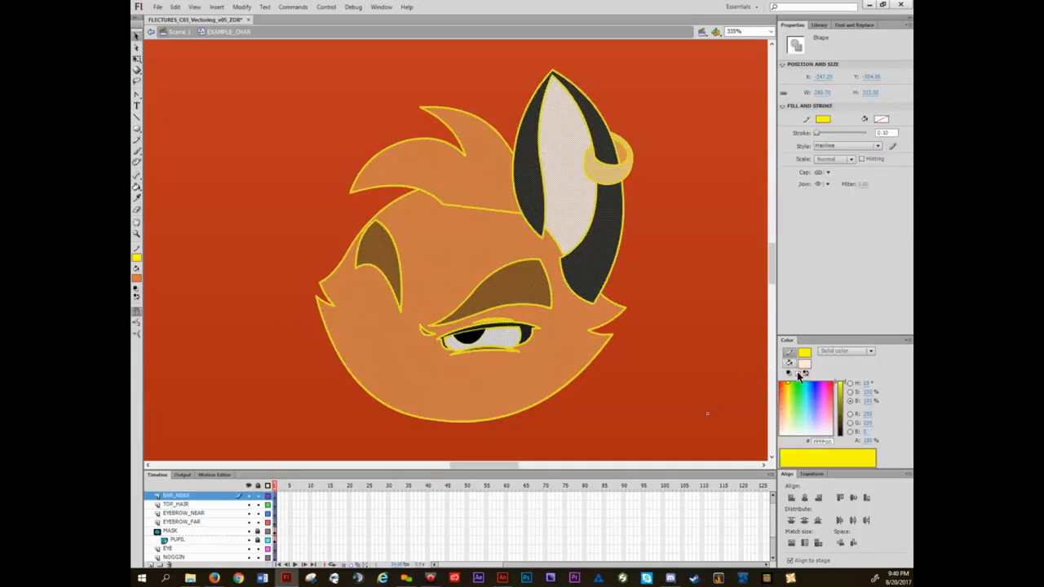
pyautogui.click(797, 373)
pyautogui.click(682, 238)
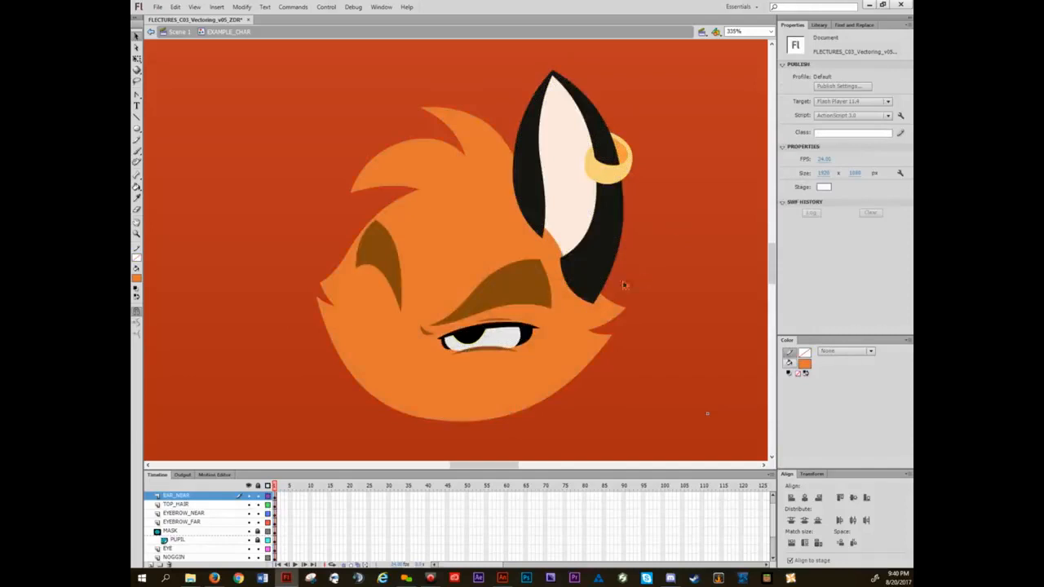
# - Show the BITMAP sketch layer again and select the sketch
pyautogui.scroll(-5, 624, 285)
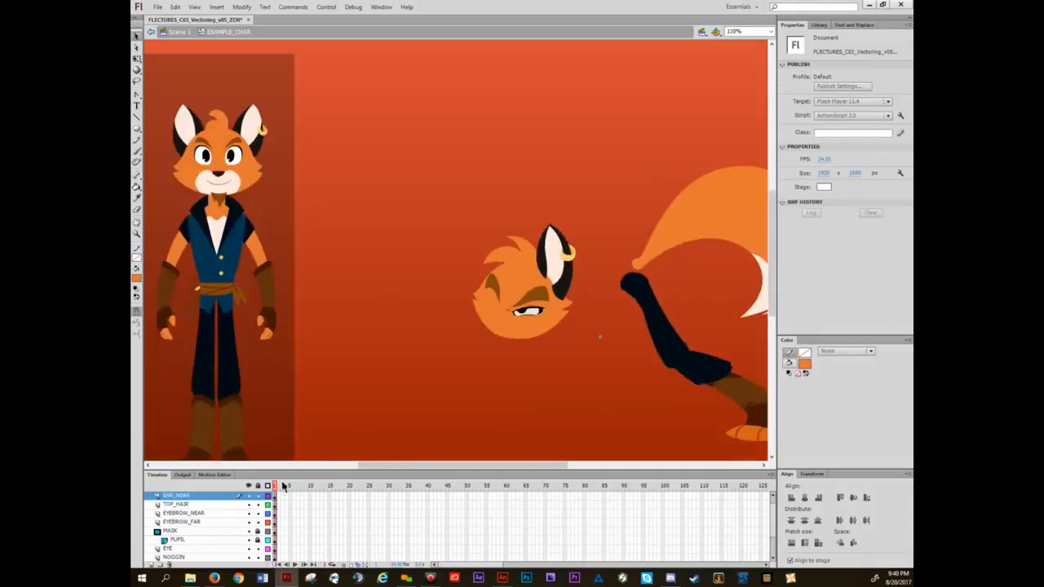
pyautogui.scroll(1, 246, 517)
pyautogui.click(249, 496)
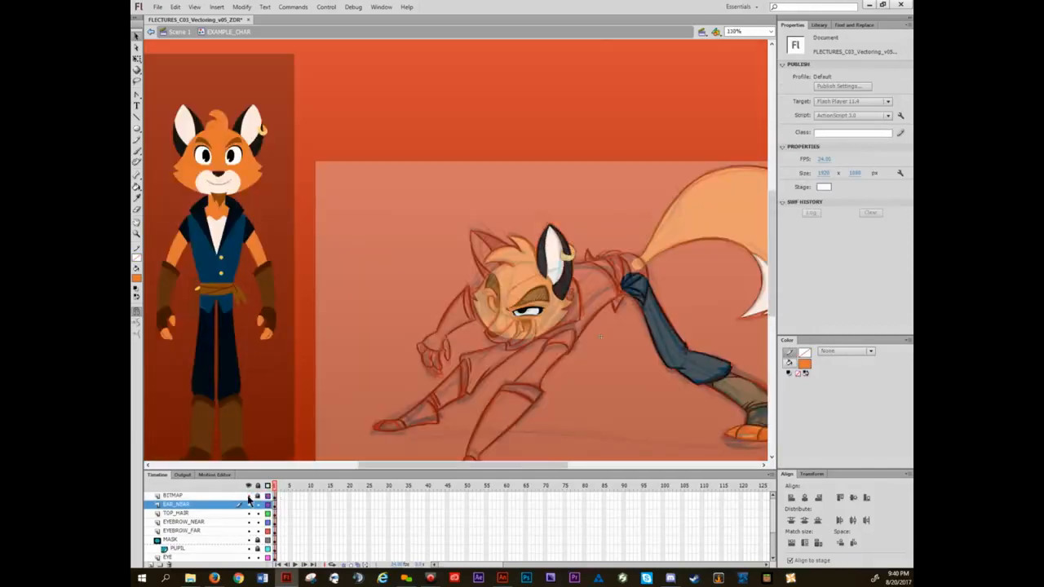
pyautogui.click(462, 224)
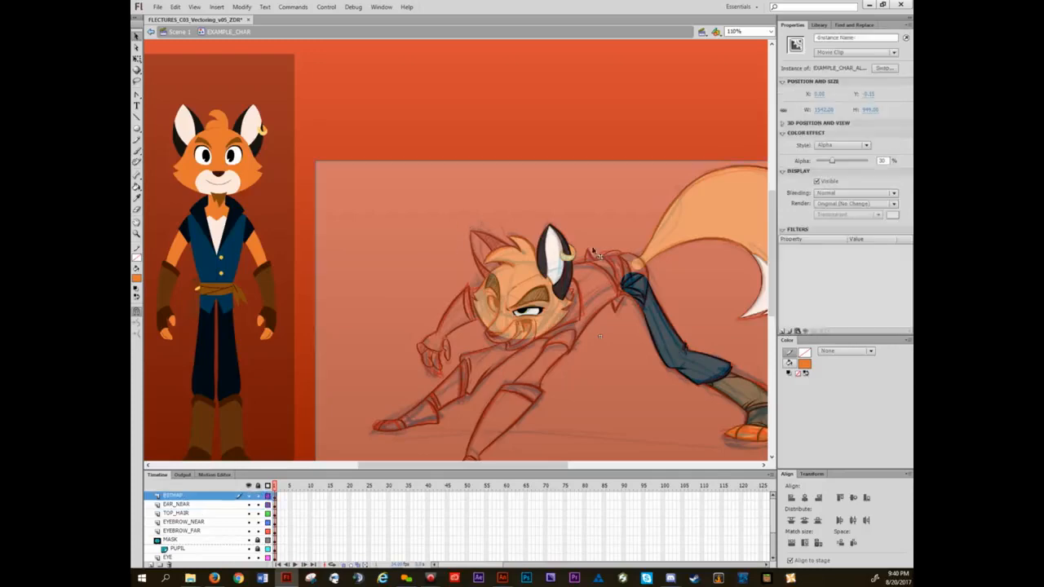
# - Set the sketch's alpha to 36%
pyautogui.scroll(4, 526, 347)
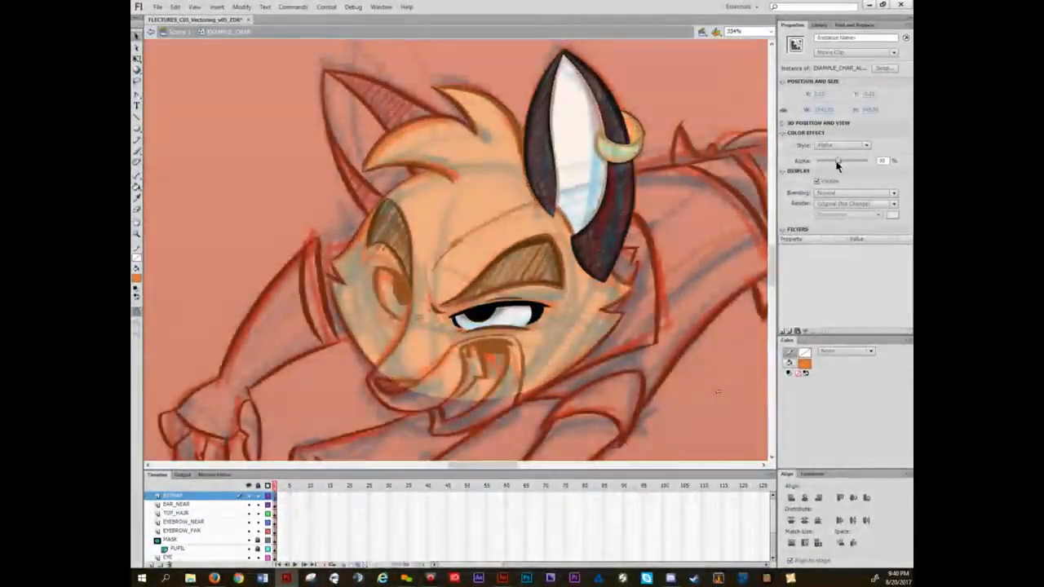
pyautogui.moveTo(837, 163); pyautogui.dragTo(835, 165)
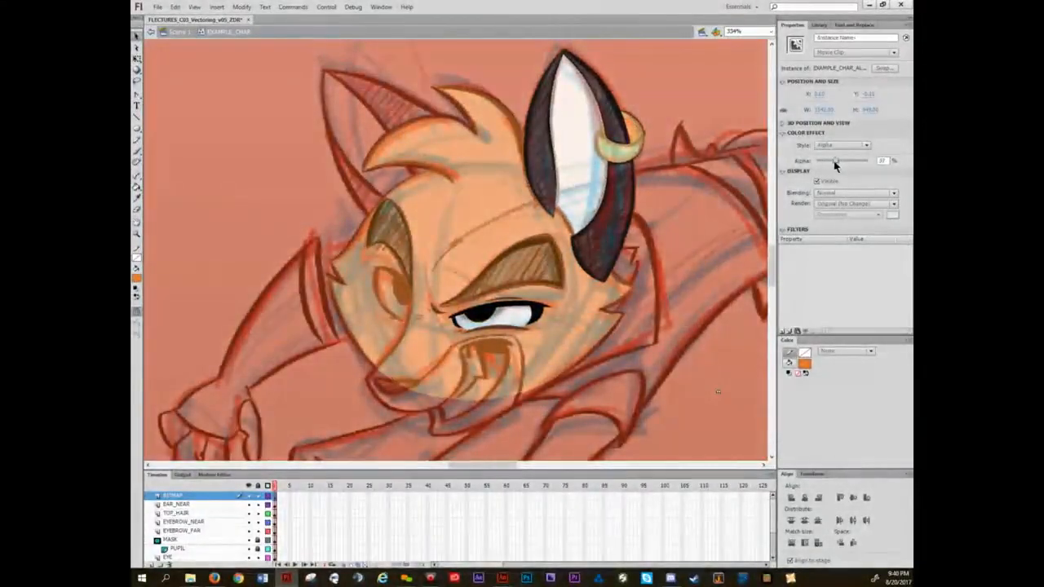
pyautogui.scroll(3, 524, 385)
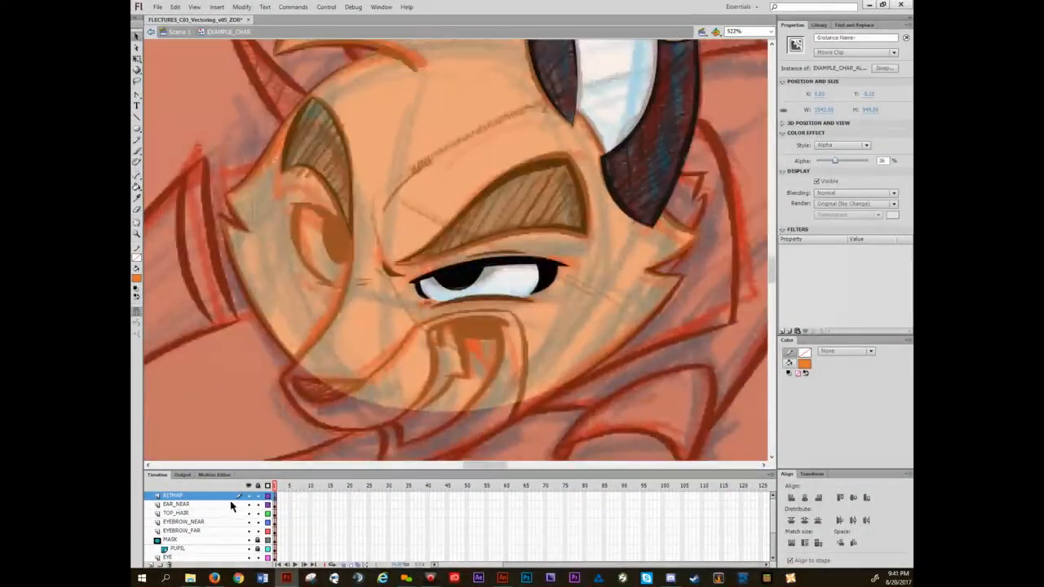
# - Lock every layer except BITMAP and lower the sketch's alpha to 21%
pyautogui.click(259, 495)
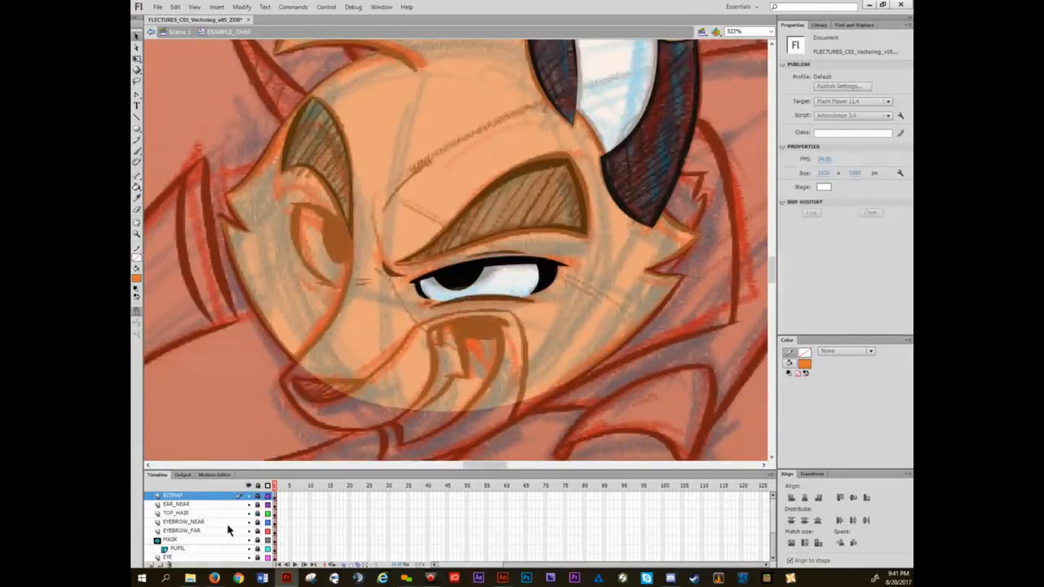
pyautogui.scroll(-3, 230, 530)
pyautogui.scroll(3, 232, 531)
pyautogui.scroll(-2, 361, 380)
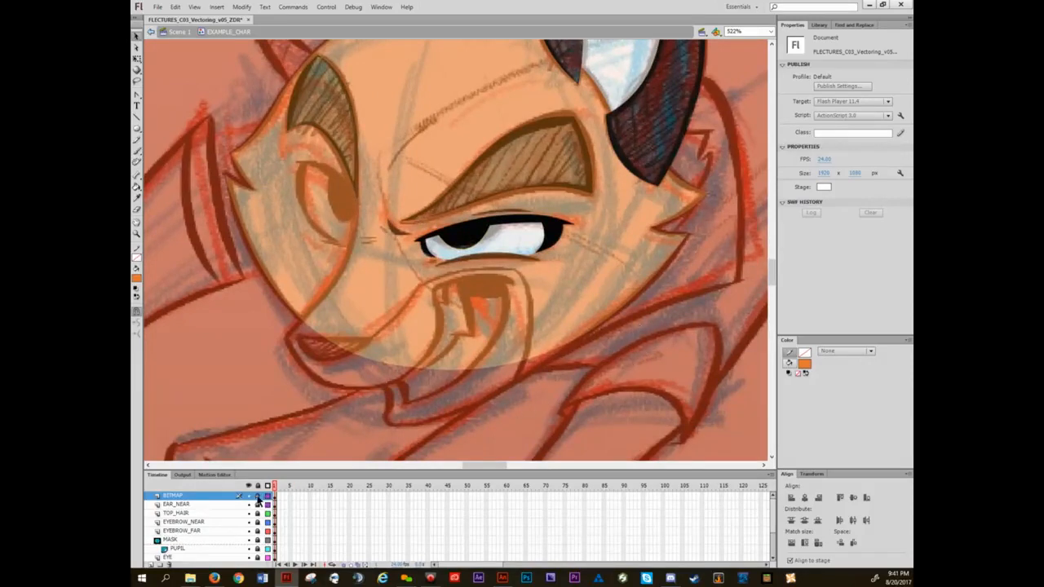
pyautogui.click(713, 286)
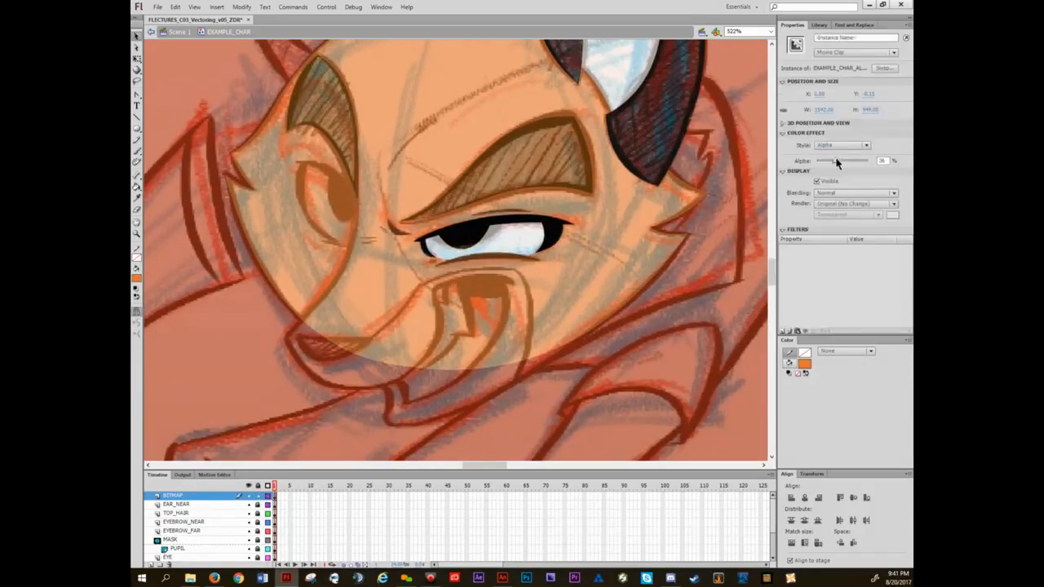
pyautogui.moveTo(836, 160)
pyautogui.mouseDown()
pyautogui.moveTo(911, 154)
pyautogui.moveTo(812, 155)
pyautogui.mouseUp()
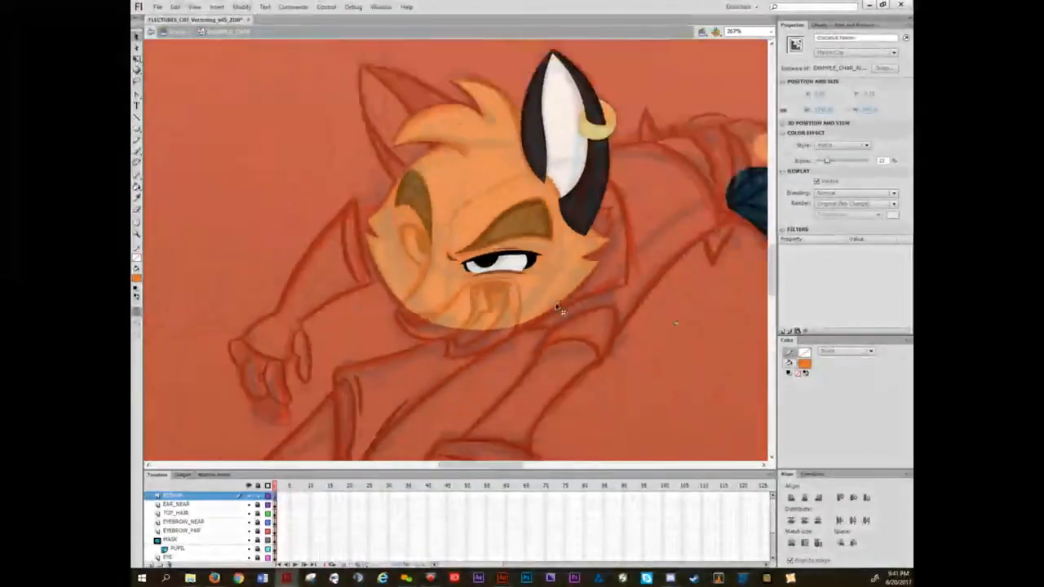
pyautogui.moveTo(557, 308)
pyautogui.mouseDown()
pyautogui.moveTo(536, 331)
pyautogui.moveTo(559, 340)
pyautogui.mouseUp()
pyautogui.hotkey('ctrl', 'z')
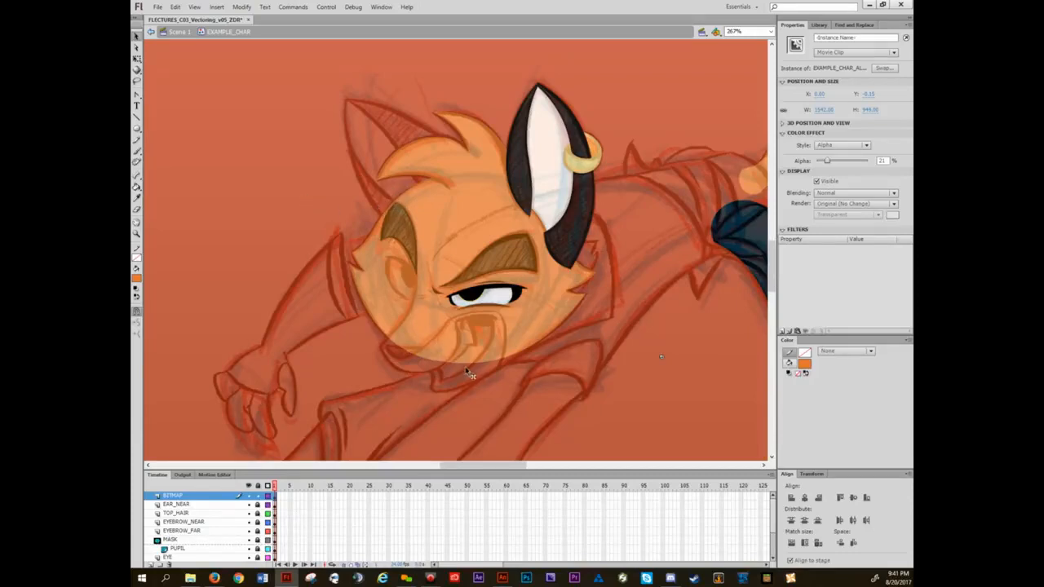
# - Examine the muzzle area of the sketch and compare it with the reference fox's nose, mouth and beard
pyautogui.scroll(3, 465, 366)
pyautogui.scroll(1, 465, 374)
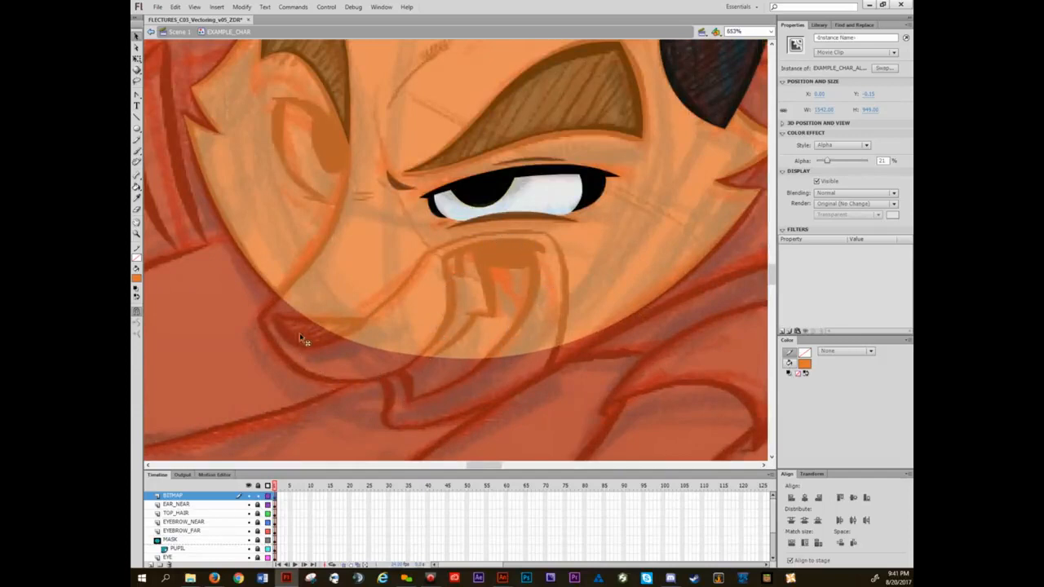
pyautogui.scroll(-10, 301, 340)
pyautogui.moveTo(244, 269); pyautogui.dragTo(442, 324)
pyautogui.scroll(12, 344, 270)
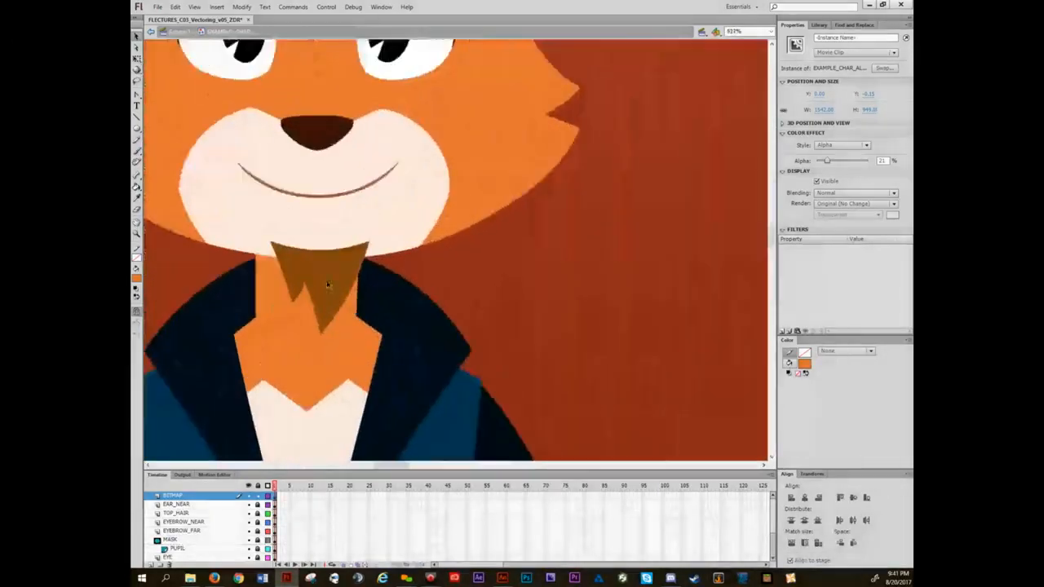
pyautogui.moveTo(306, 209); pyautogui.dragTo(344, 273)
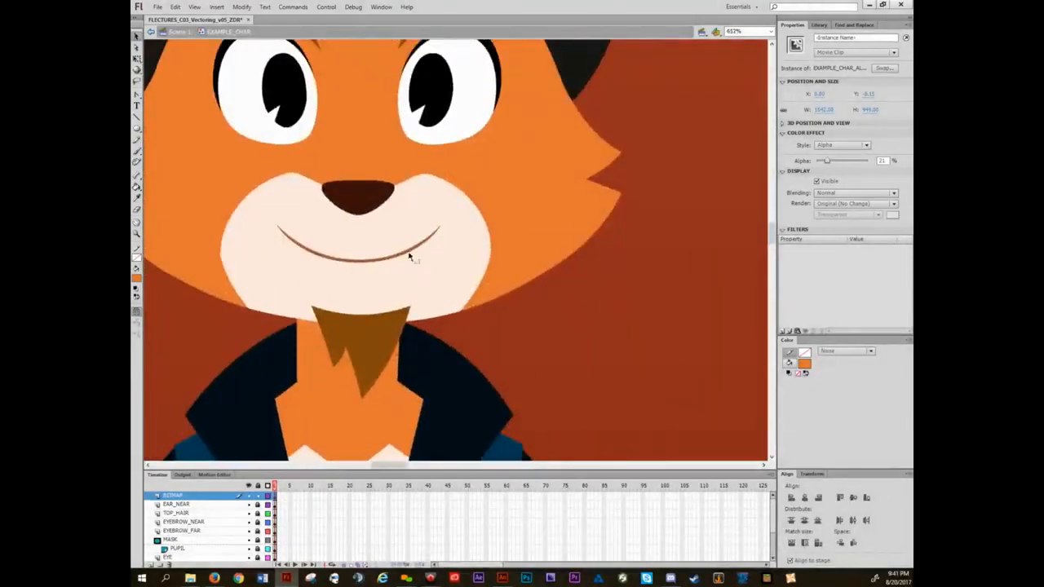
pyautogui.scroll(-1, 421, 373)
pyautogui.scroll(-8, 422, 374)
pyautogui.moveTo(421, 374)
pyautogui.mouseDown()
pyautogui.moveTo(418, 330)
pyautogui.moveTo(273, 187)
pyautogui.mouseUp()
pyautogui.scroll(4, 455, 291)
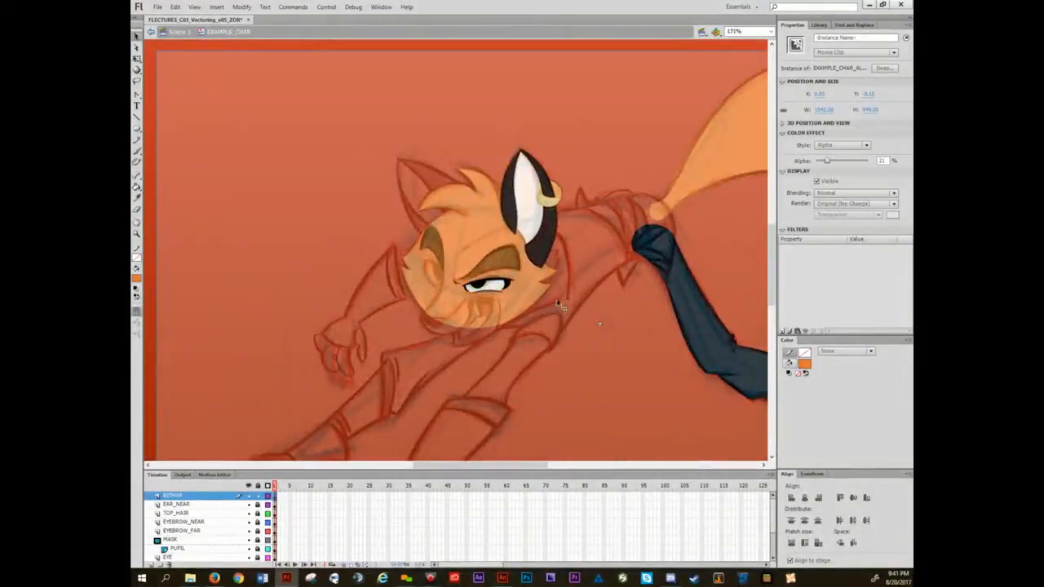
pyautogui.moveTo(557, 292); pyautogui.dragTo(490, 276)
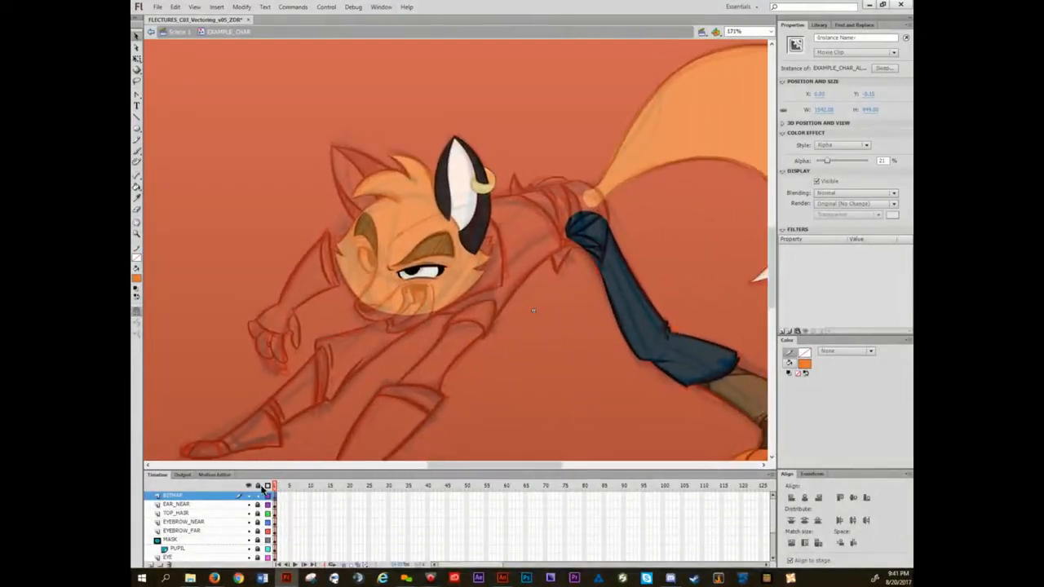
# - Hide and show the BITMAP layer repeatedly to compare the vectorized head with the sketch, leaving the layer visible
pyautogui.click(249, 496)
pyautogui.click(250, 495)
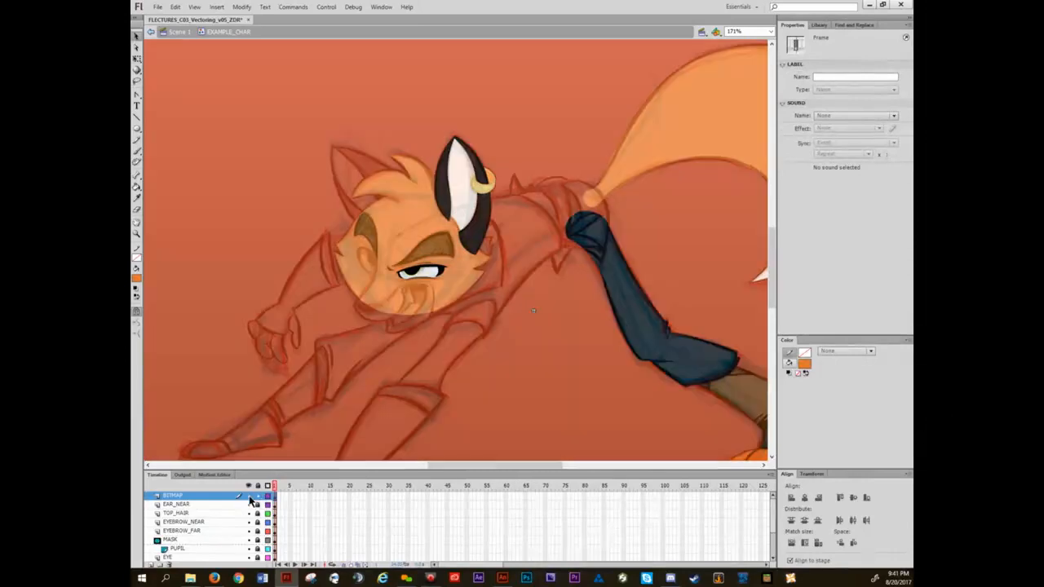
pyautogui.click(249, 496)
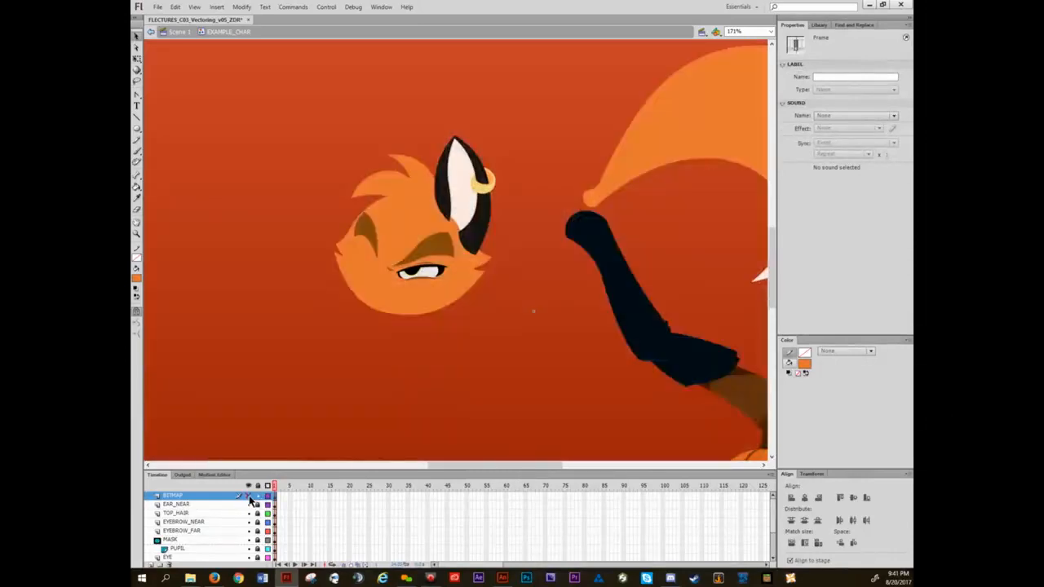
pyautogui.click(249, 496)
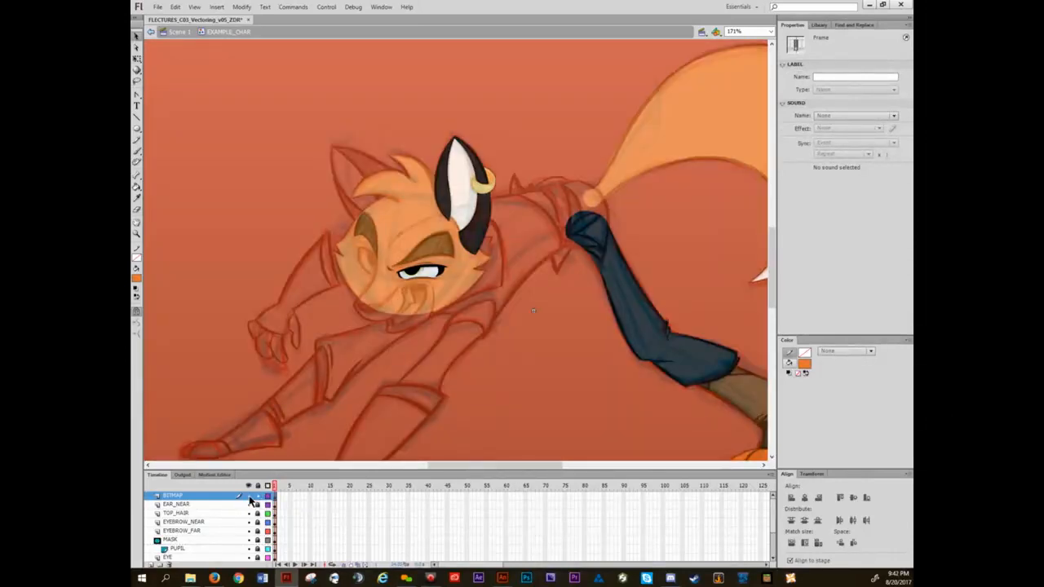
pyautogui.click(249, 496)
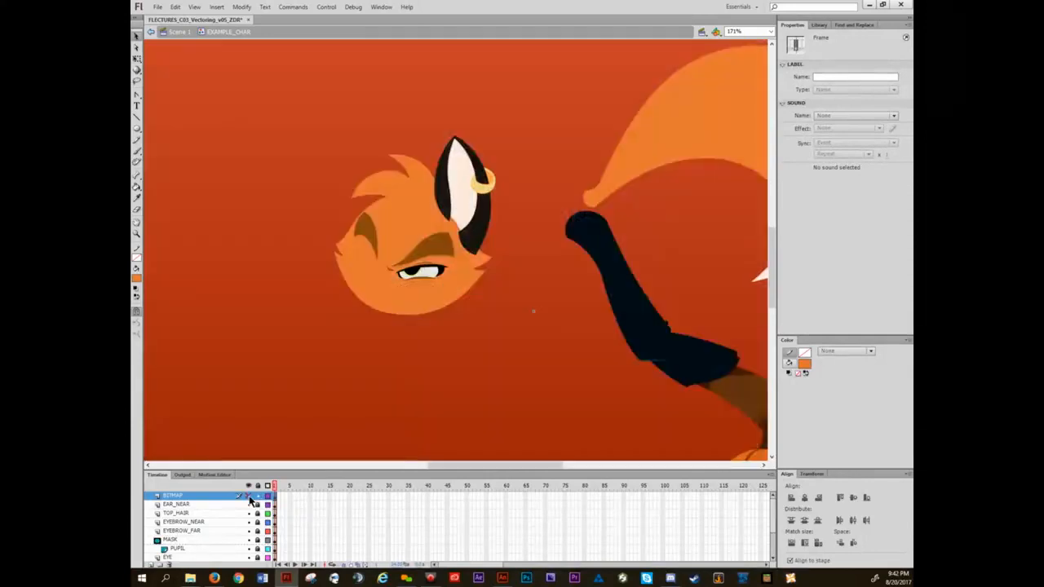
pyautogui.click(250, 496)
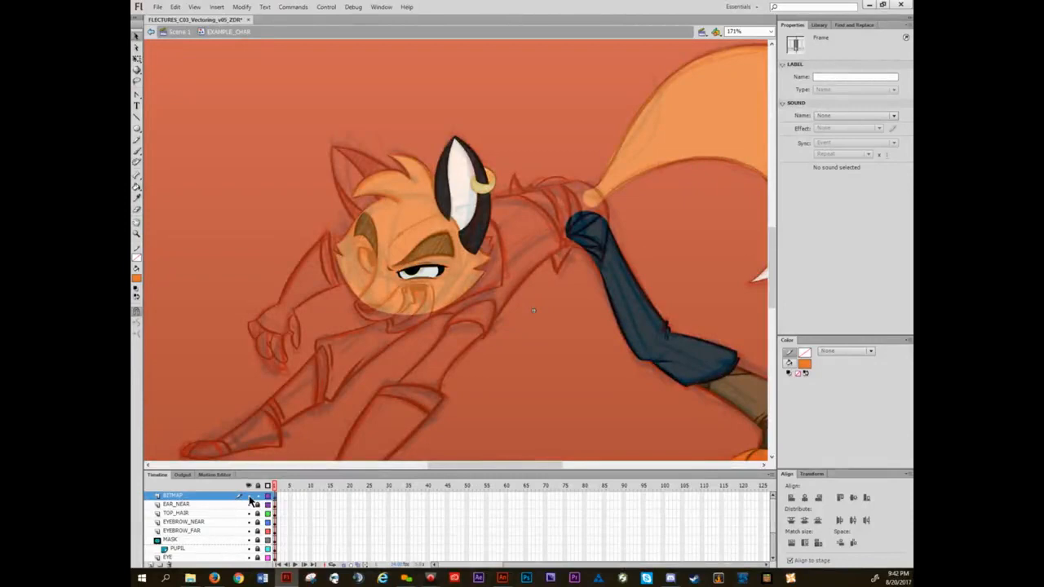
pyautogui.click(250, 497)
pyautogui.click(250, 497)
pyautogui.click(250, 497)
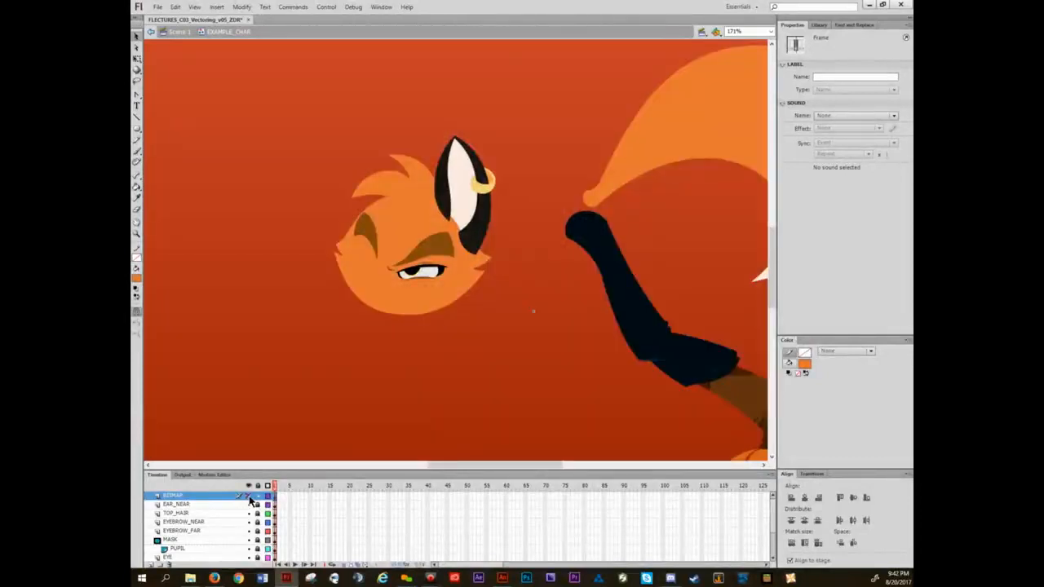
pyautogui.click(249, 497)
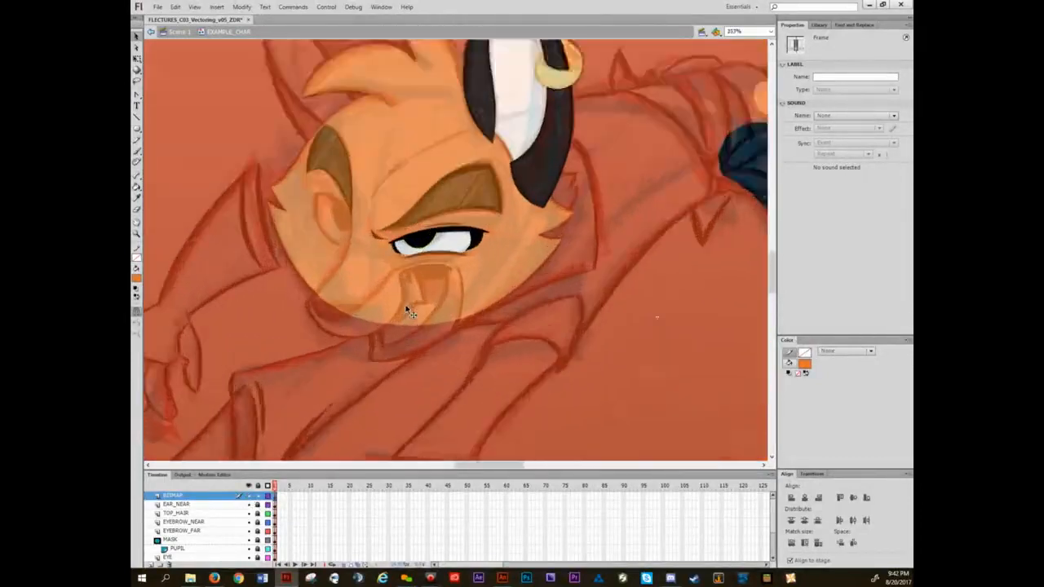
# - Inspect the sketched mouth, return to Scene 1, and flip between the sketch frame and the finished fox frame
pyautogui.scroll(5, 411, 302)
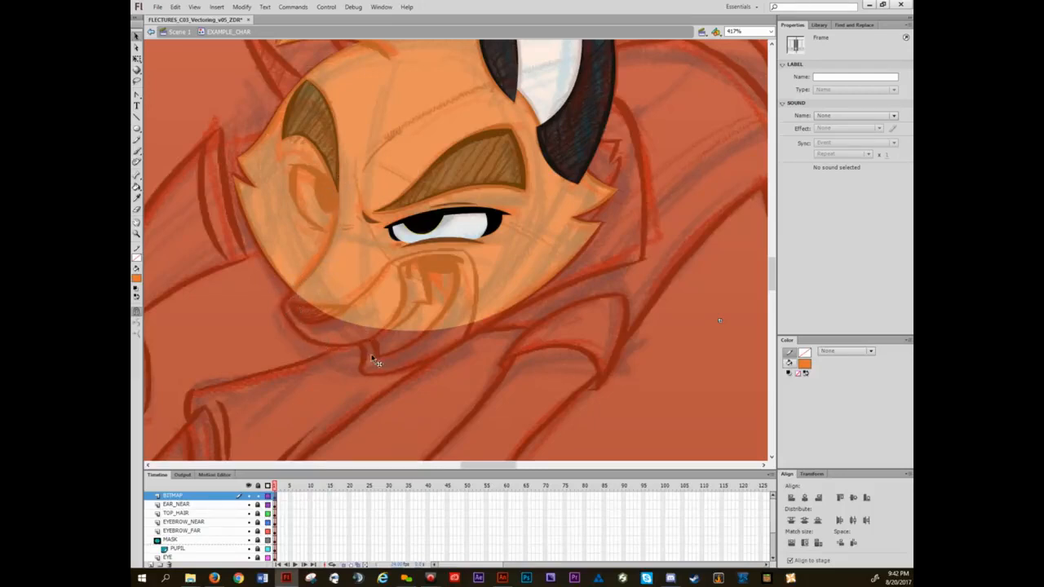
pyautogui.scroll(-5, 389, 333)
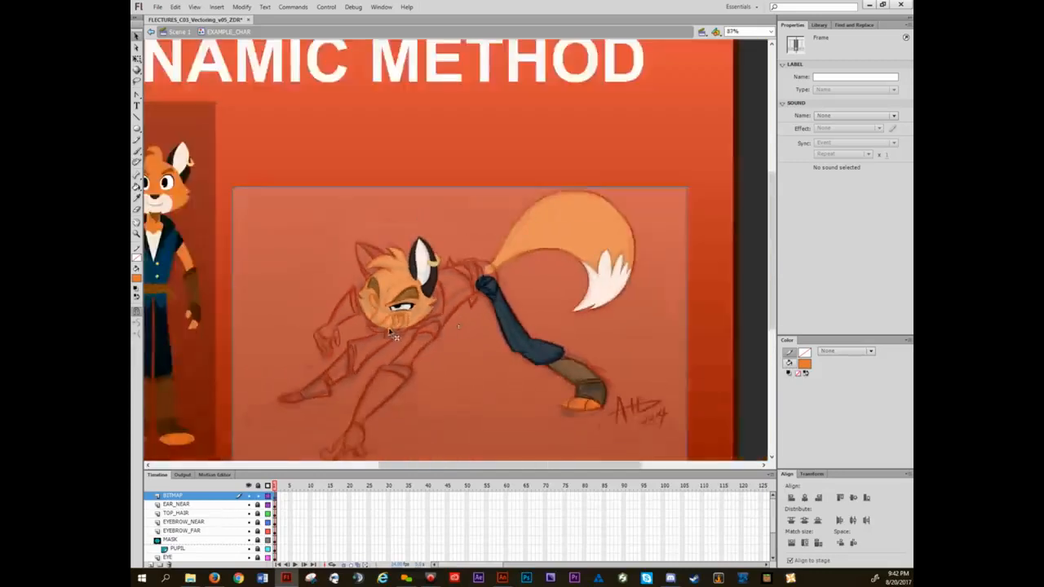
pyautogui.moveTo(459, 354); pyautogui.dragTo(458, 310)
pyautogui.hotkey('ctrl', '2')
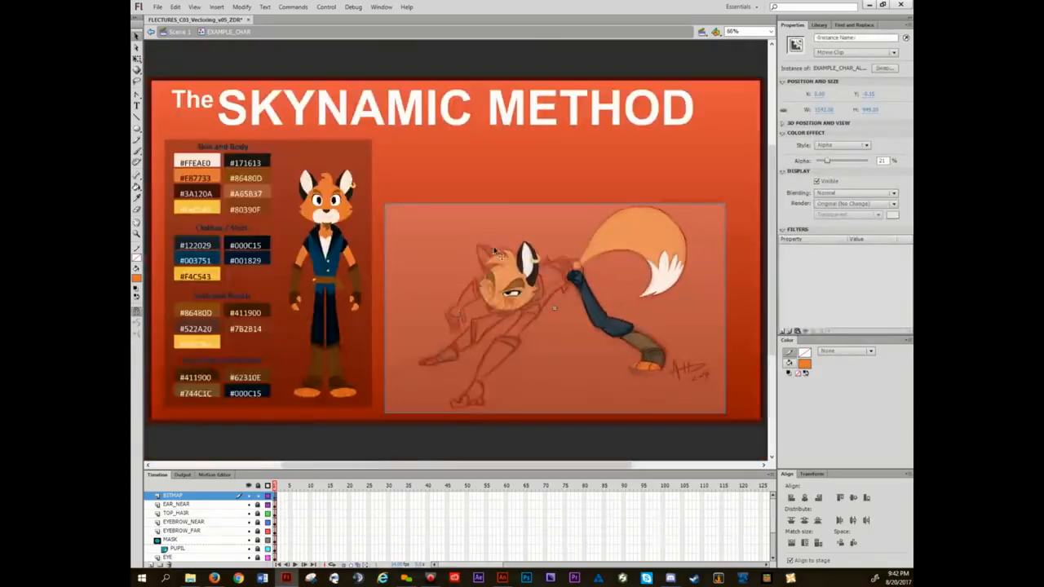
pyautogui.doubleClick(476, 61)
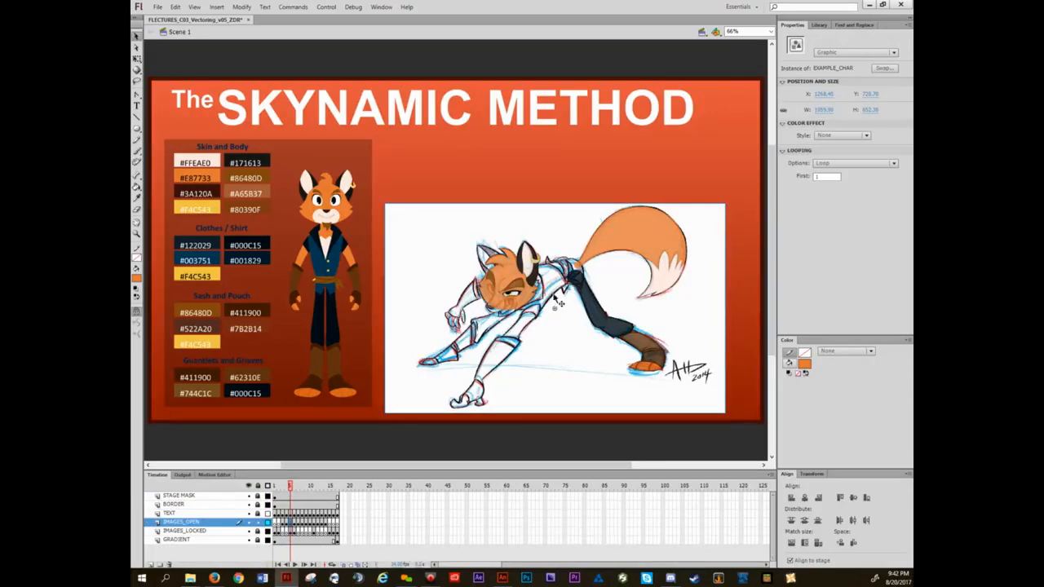
pyautogui.press('.')
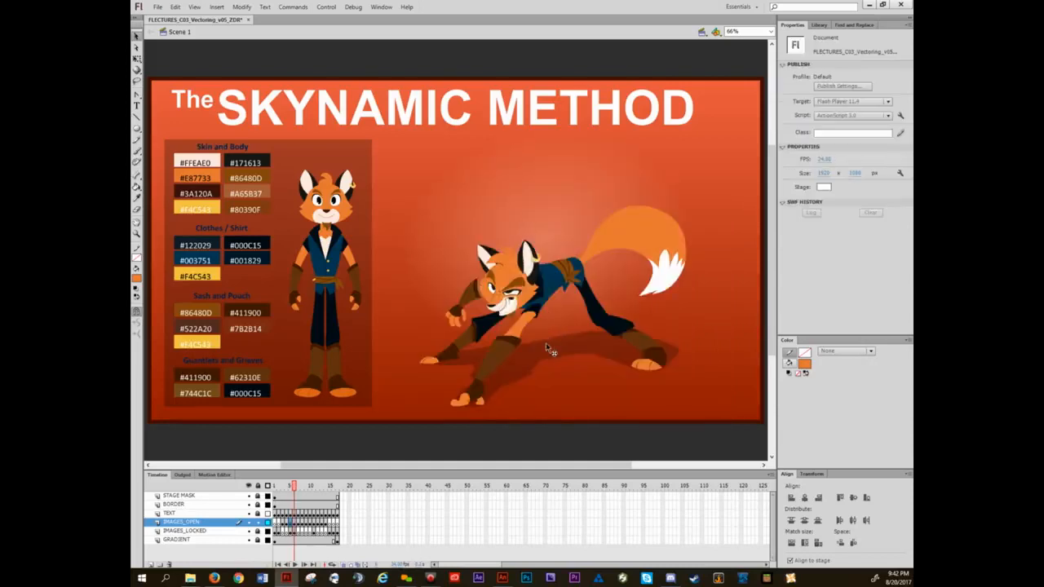
pyautogui.press(',')
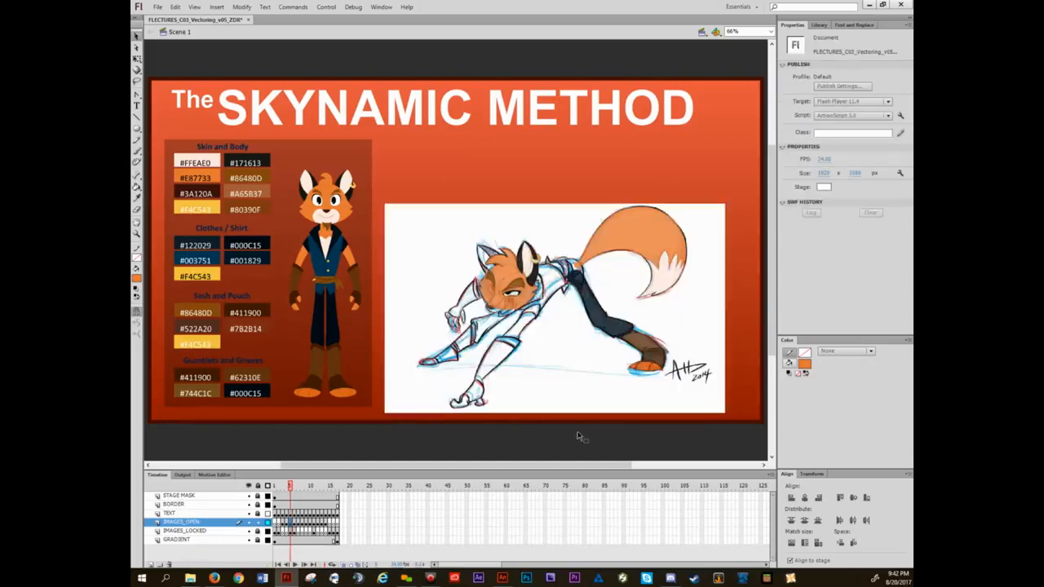
pyautogui.press('.')
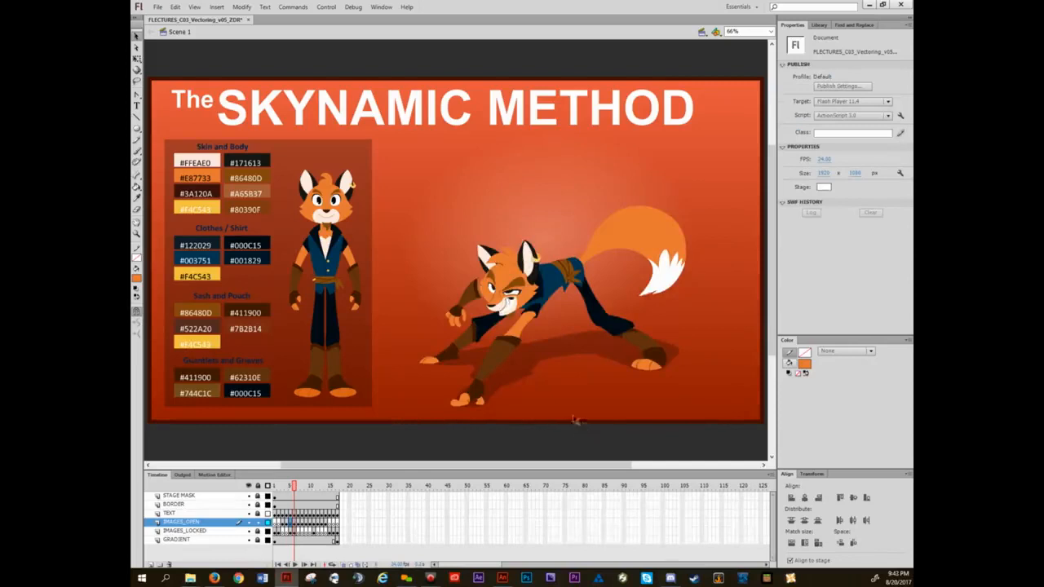
# - Examine how the muzzle, nose, mouth and teeth are built on the finished fox's head
pyautogui.keyDown('ctrl'); pyautogui.click(518, 307); pyautogui.keyUp('ctrl')
pyautogui.keyDown('ctrl'); pyautogui.click(509, 312); pyautogui.keyUp('ctrl')
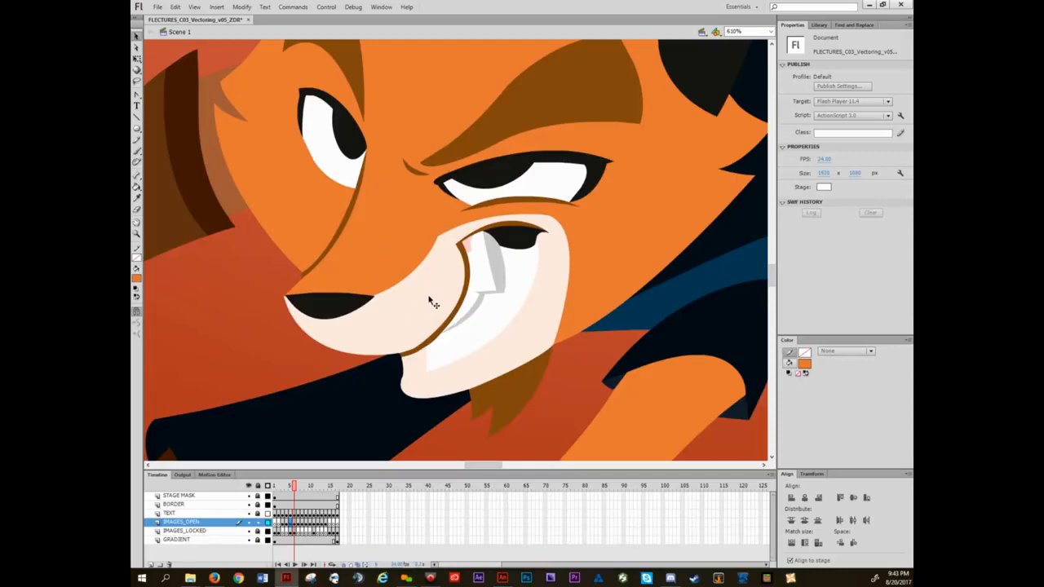
pyautogui.scroll(-4, 428, 297)
pyautogui.scroll(3, 429, 298)
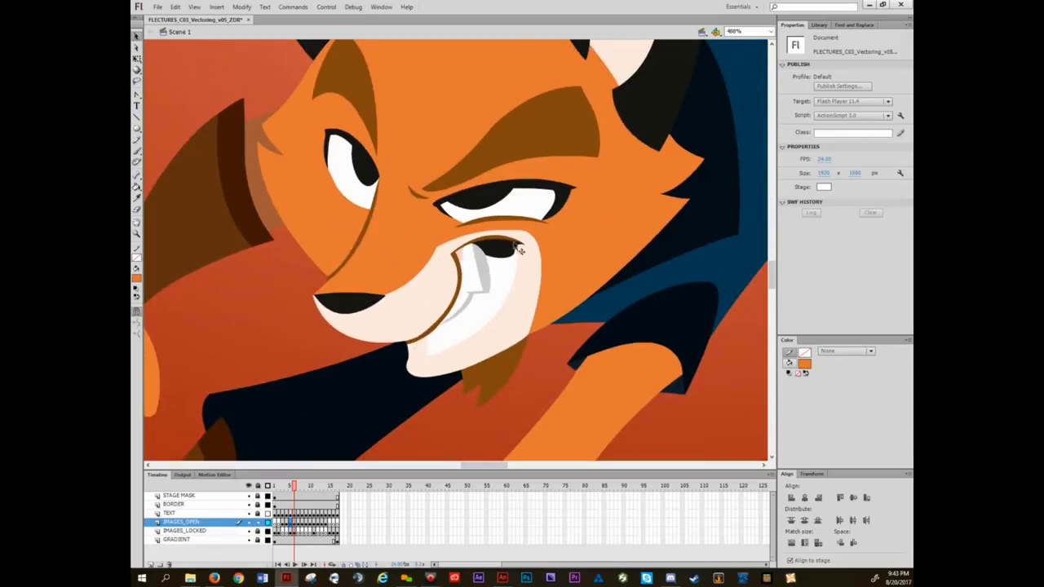
pyautogui.scroll(-5, 430, 359)
pyautogui.hotkey('ctrl', '2')
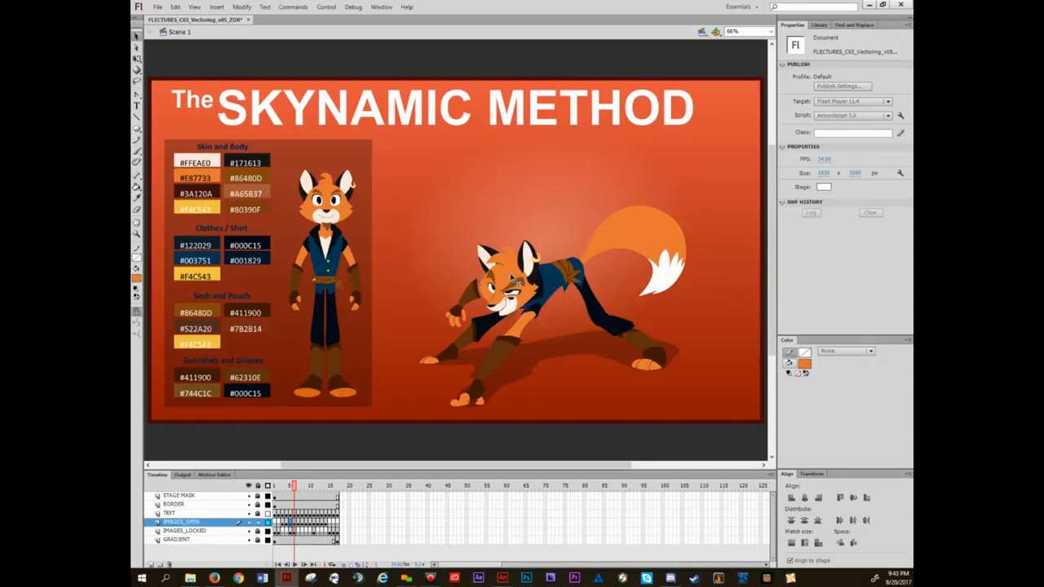
# - Compare the crouching fox's partly coloured sketch frame with its finished vector frame in the timeline
pyautogui.press('.')
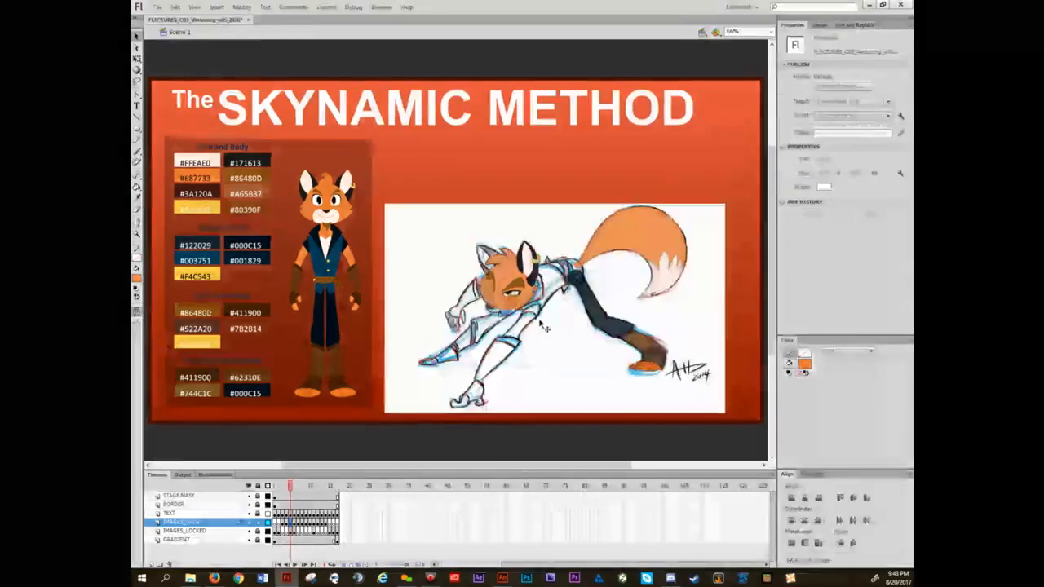
pyautogui.press('.')
pyautogui.press('.')
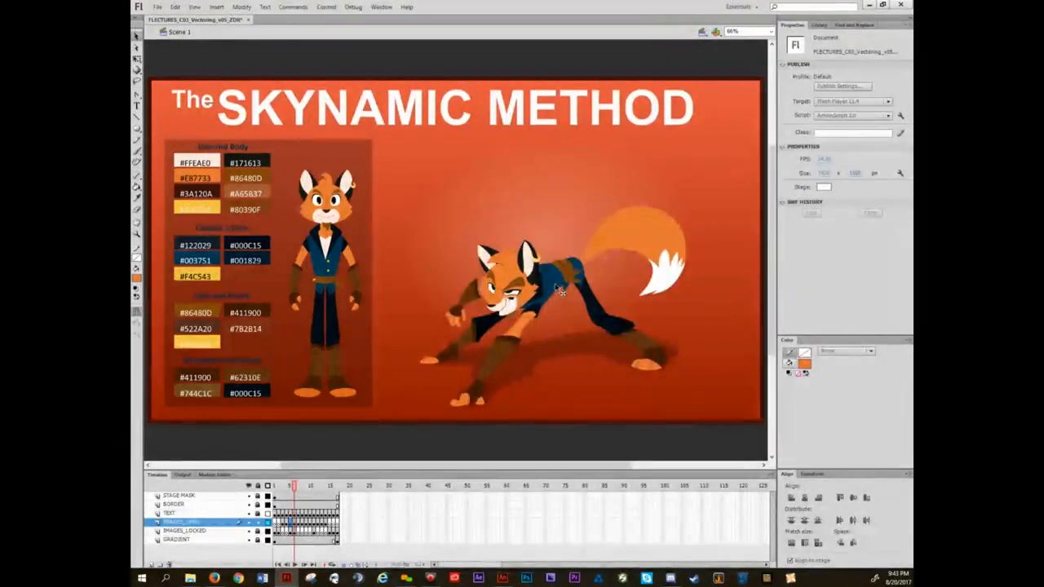
pyautogui.press('.')
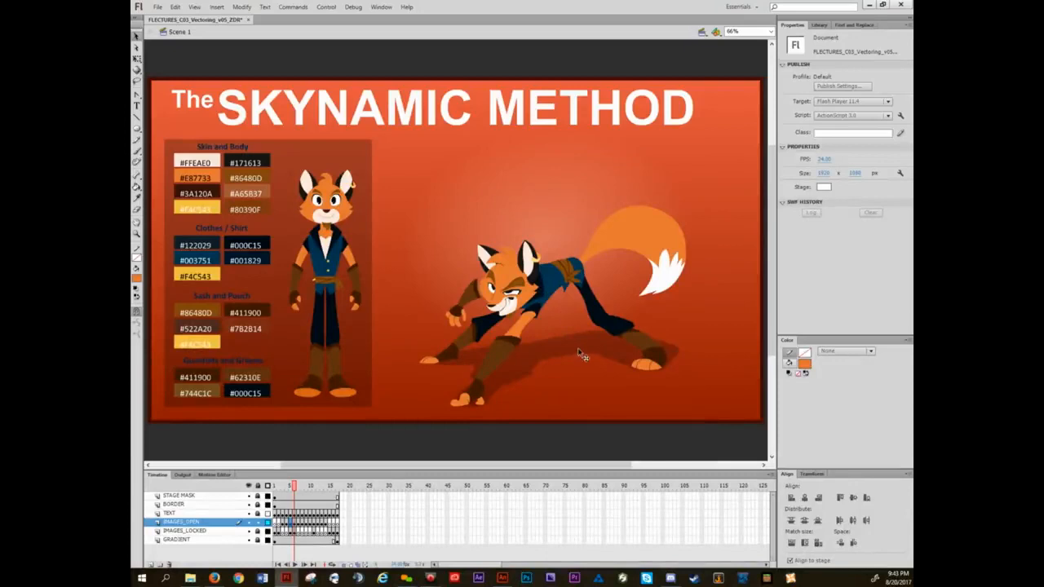
# - Open the crouching fox symbol for editing and select its ground shadow shape
pyautogui.scroll(3, 554, 362)
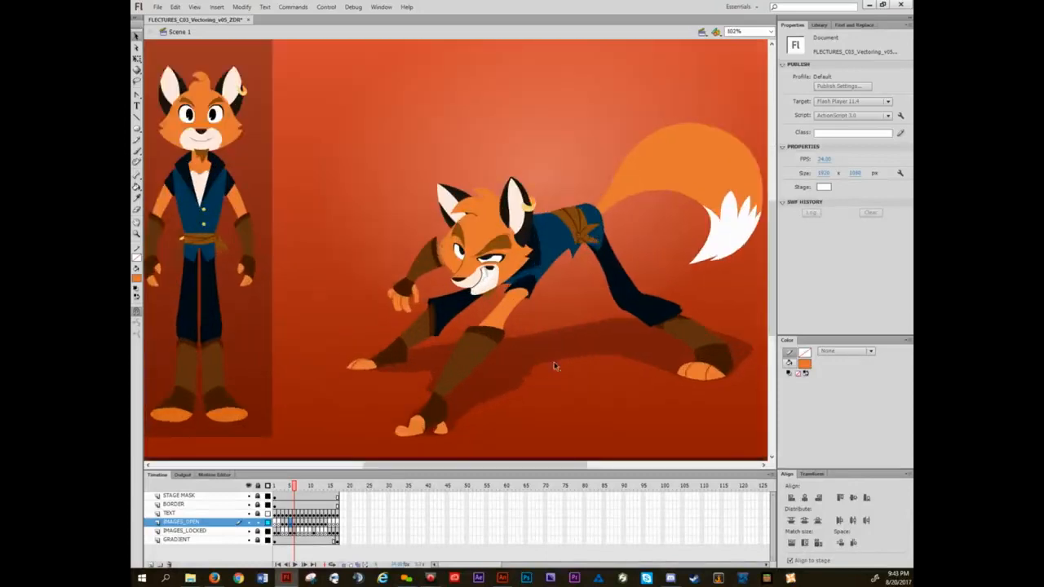
pyautogui.doubleClick(469, 333)
pyautogui.click(469, 333)
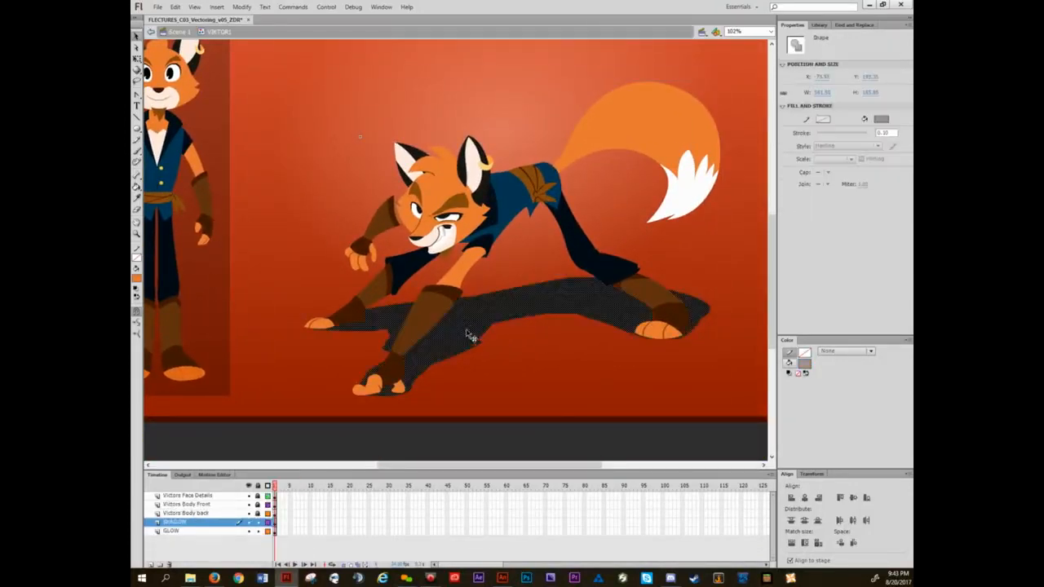
# - Try moving the ground shadow away from beneath the fox, and undo the move
pyautogui.moveTo(461, 331); pyautogui.dragTo(600, 400)
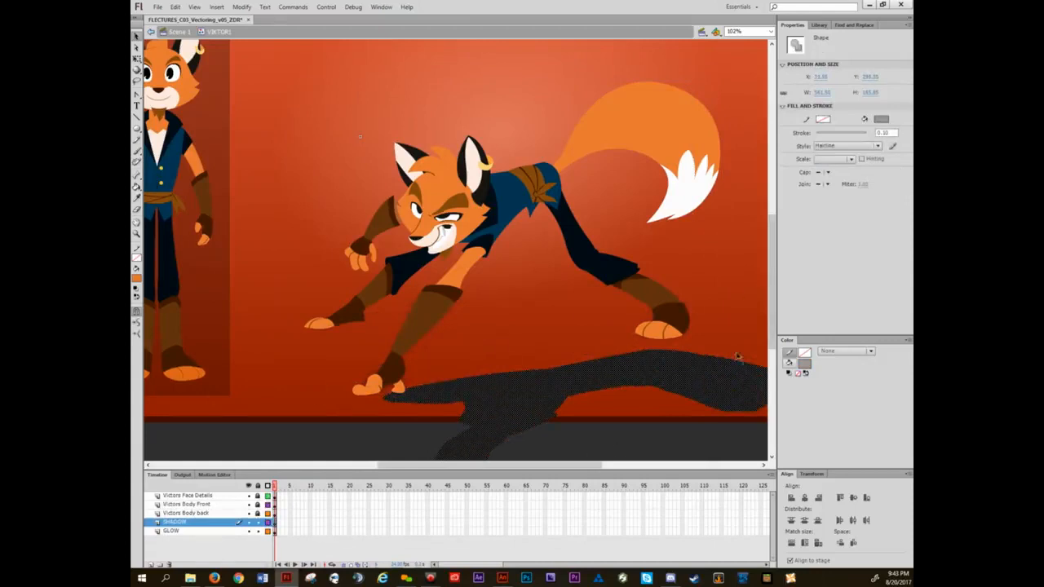
pyautogui.hotkey('ctrl', 'z')
pyautogui.click(569, 368)
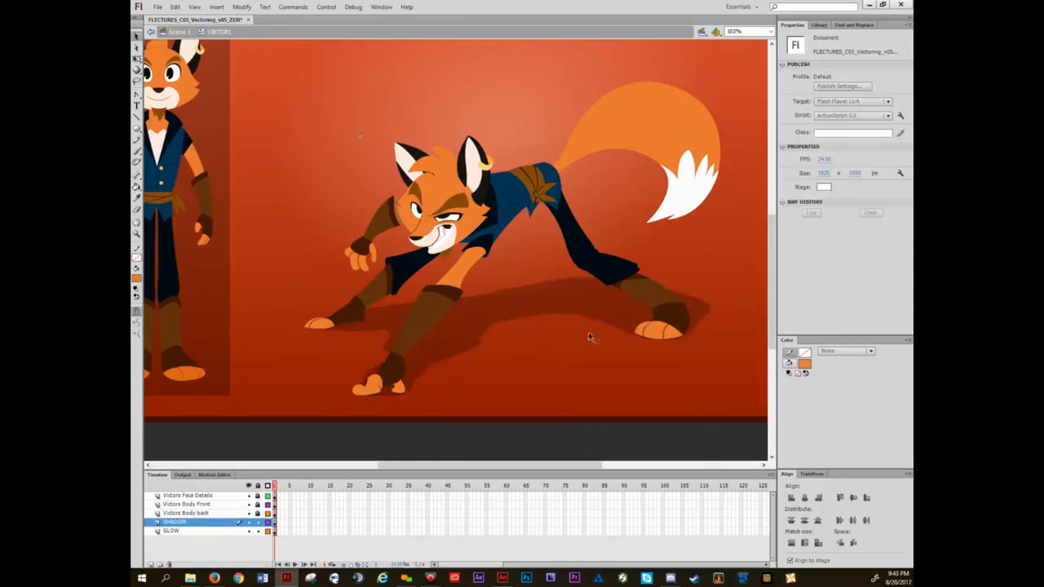
# - Set the fill alpha of the fox's ground shadow to 100%
pyautogui.click(523, 301)
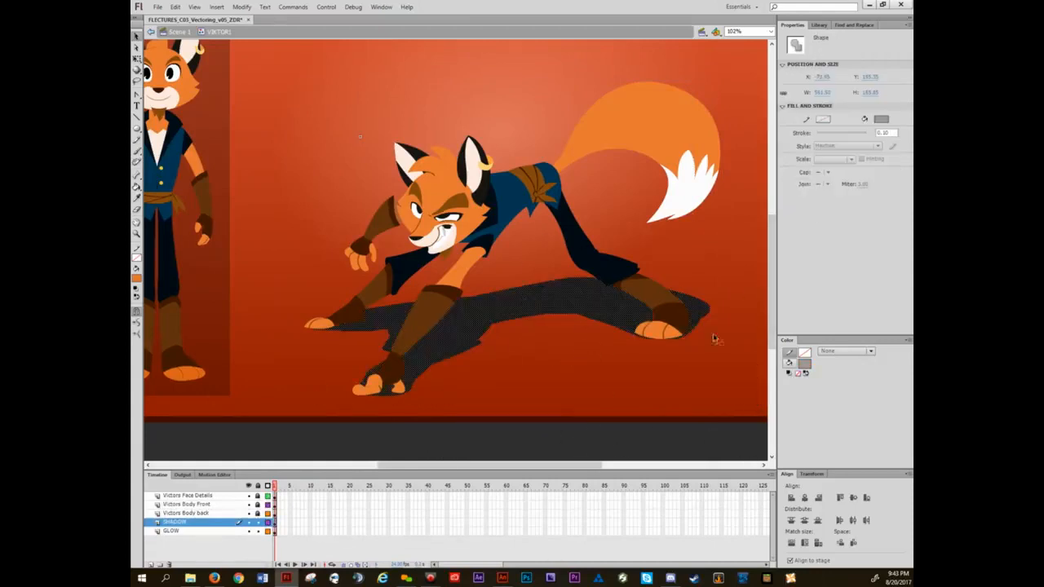
pyautogui.click(792, 364)
pyautogui.click(866, 440)
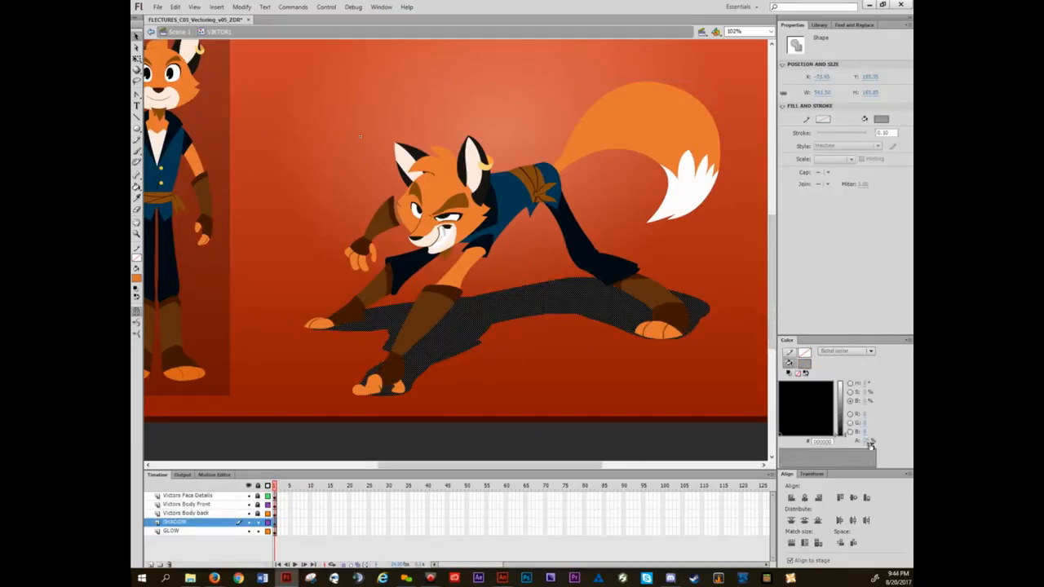
pyautogui.write('100')
pyautogui.press('Return')
pyautogui.click(519, 397)
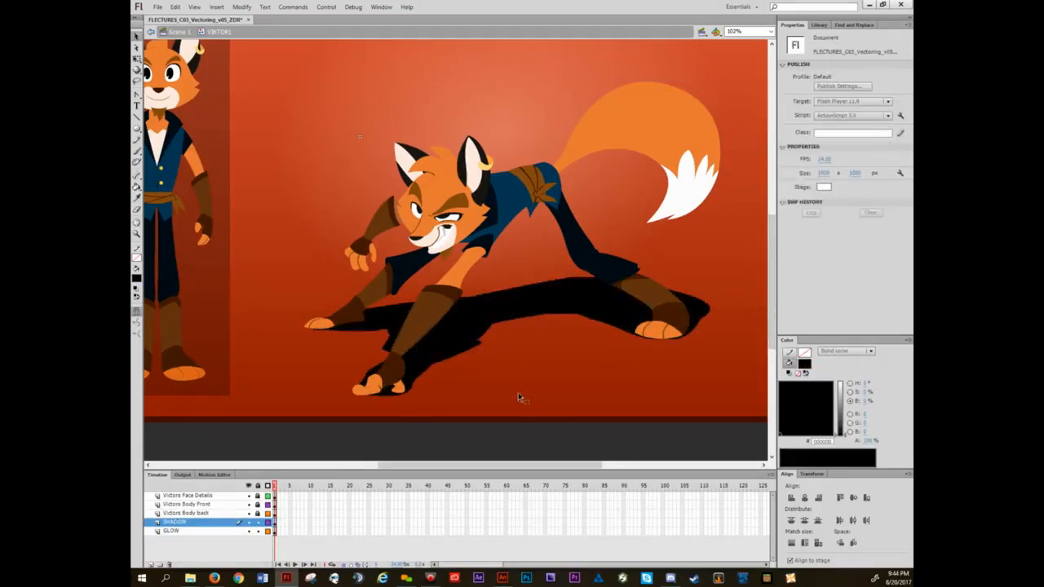
# - Set the fill alpha of the fox's black ground shadow to 25%
pyautogui.click(547, 301)
pyautogui.click(866, 440)
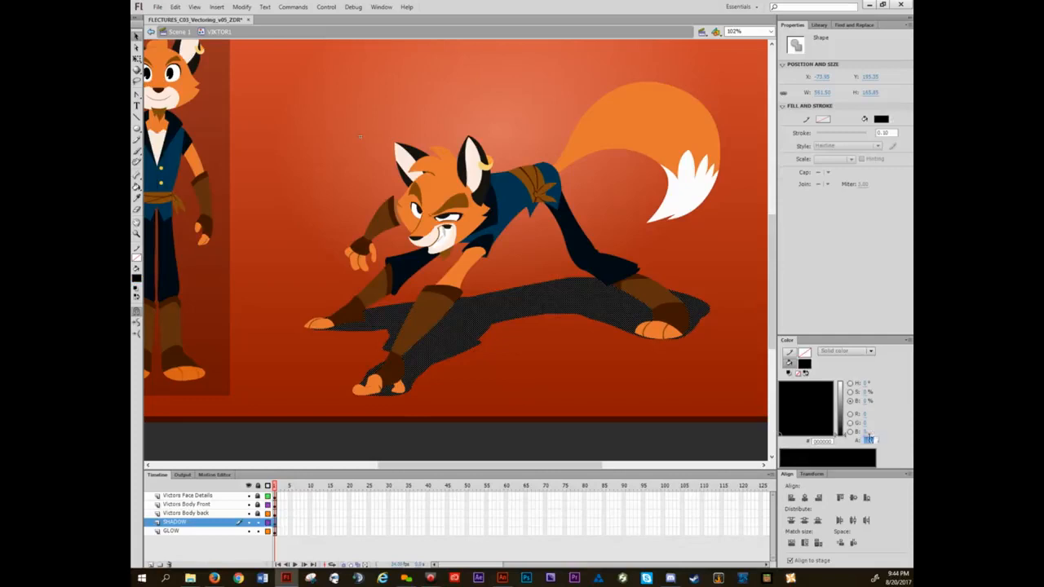
pyautogui.write('25')
pyautogui.press('Return')
pyautogui.click(561, 381)
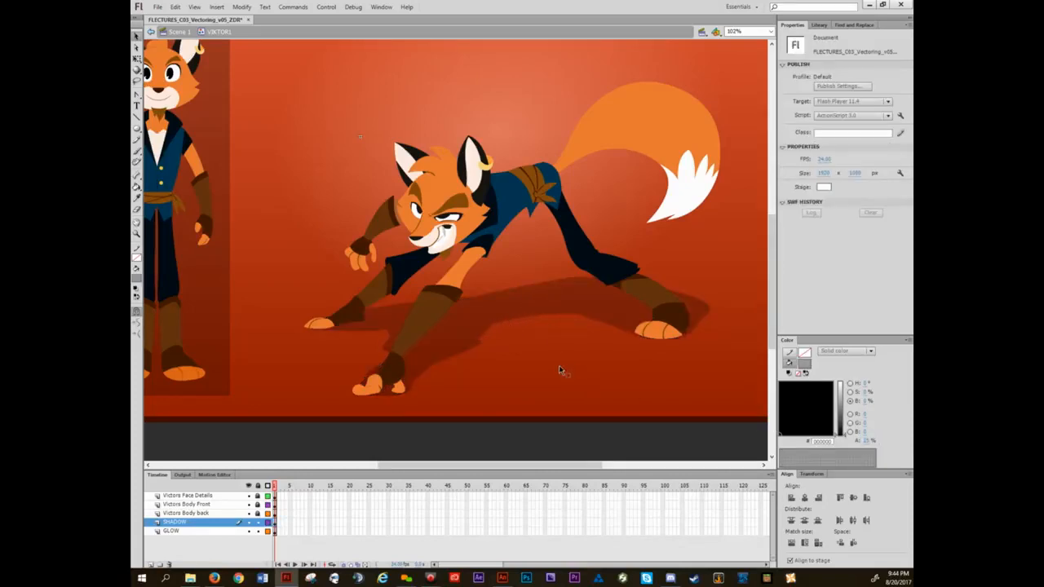
# - Return from the fox symbol to Scene 1 and advance to the frame with the temple hall sketch
pyautogui.hotkey('ctrl', '2')
pyautogui.doubleClick(549, 445)
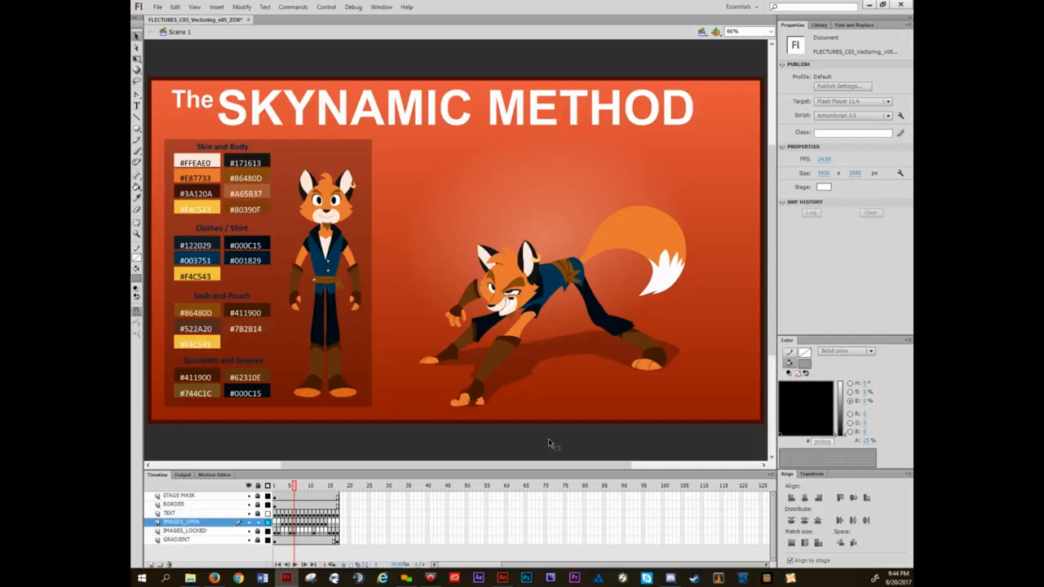
pyautogui.press('.')
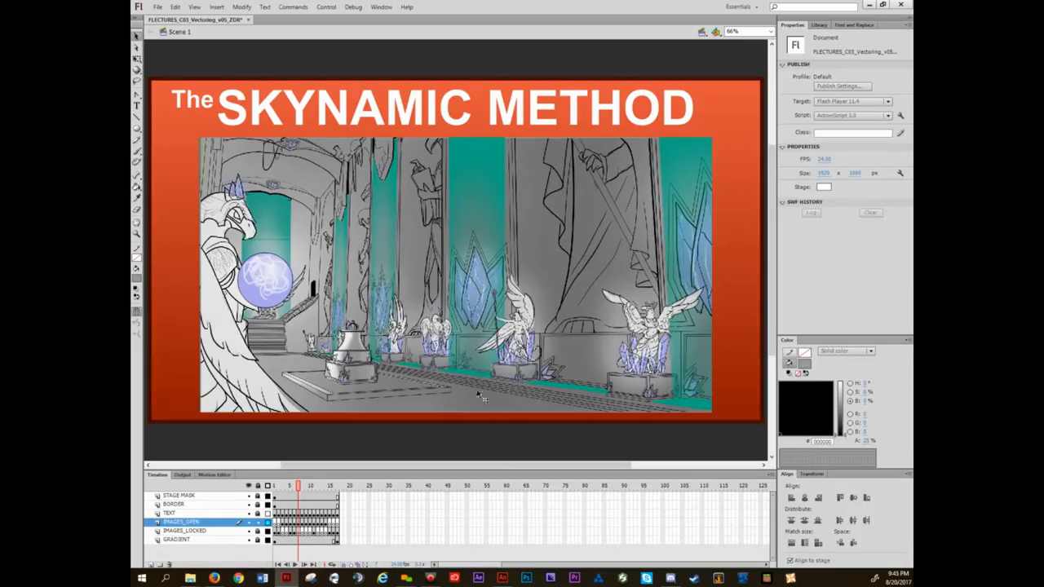
# - Examine the line work of the winged statue with the staff and its crystal-covered pedestal in the temple sketch
pyautogui.scroll(5, 341, 384)
pyautogui.scroll(-5, 341, 384)
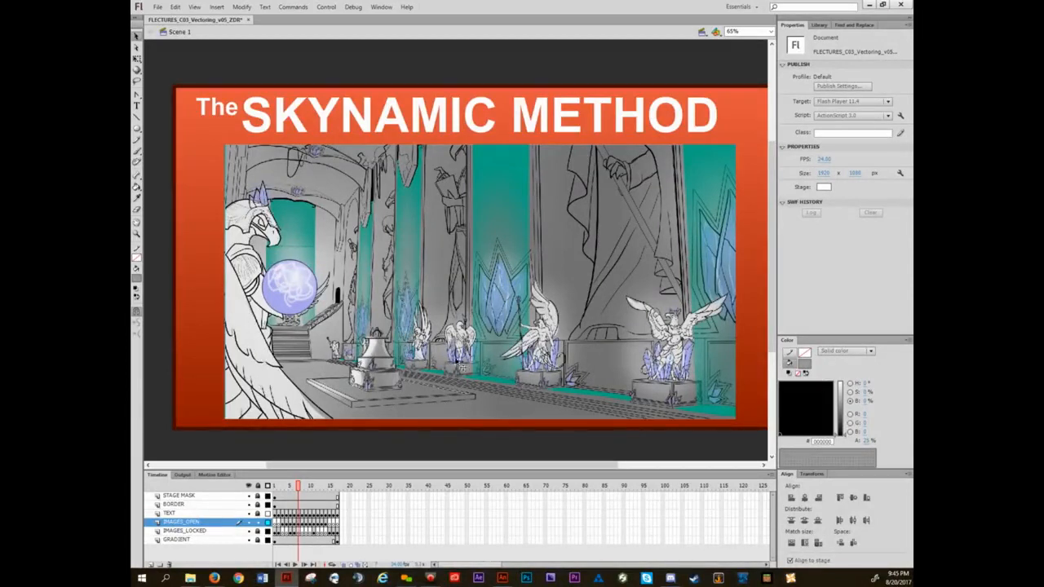
pyautogui.scroll(7, 544, 331)
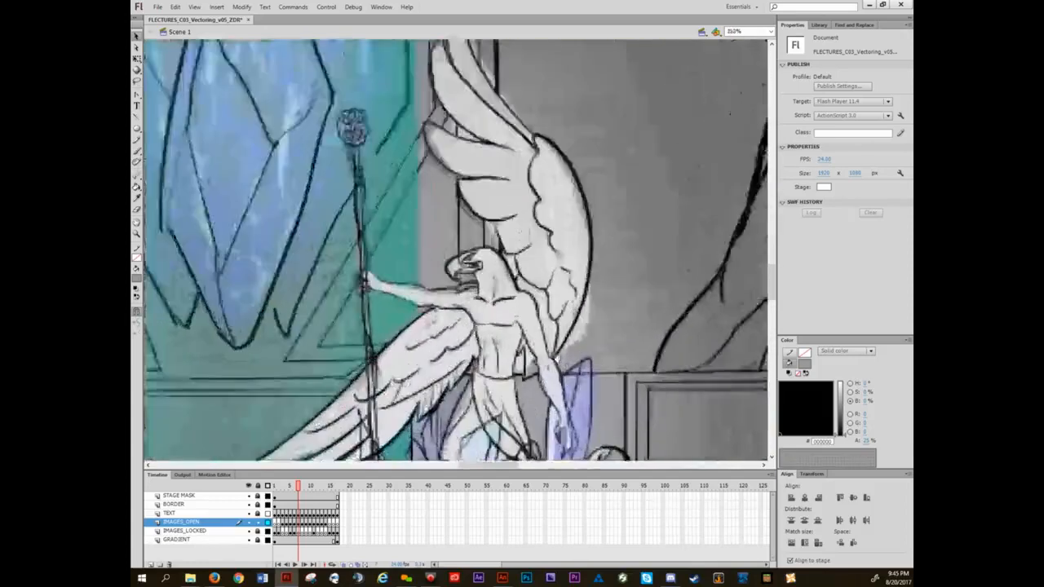
pyautogui.moveTo(515, 302); pyautogui.dragTo(530, 198)
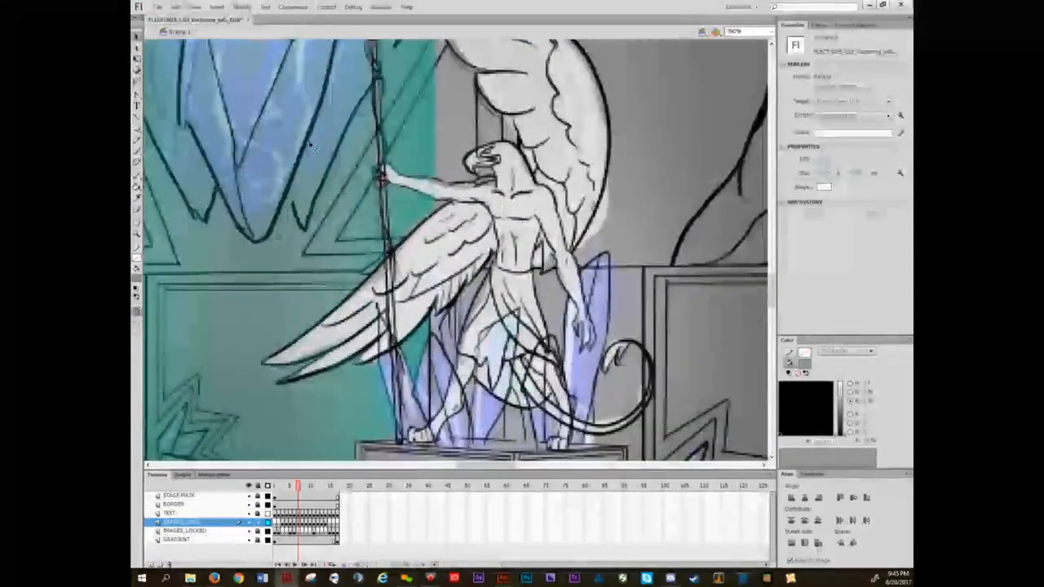
pyautogui.scroll(-2, 530, 260)
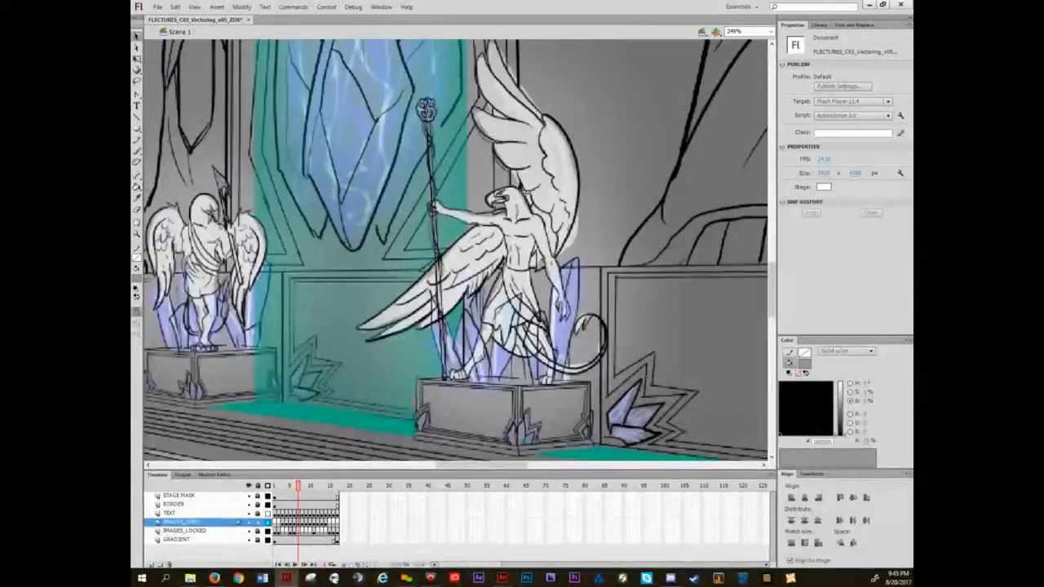
pyautogui.scroll(1, 524, 252)
pyautogui.scroll(1, 528, 255)
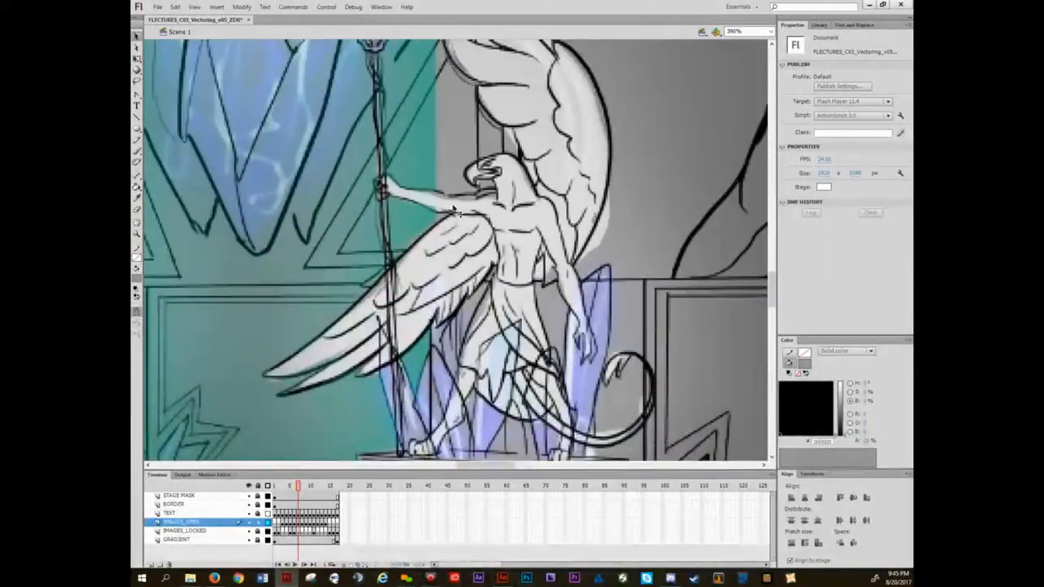
pyautogui.scroll(-3, 532, 376)
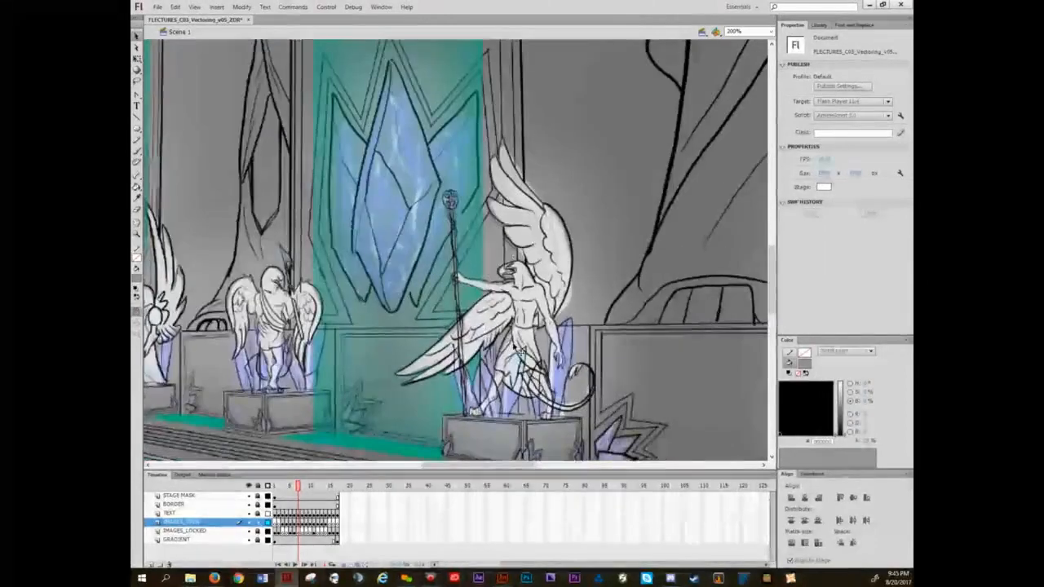
pyautogui.scroll(1, 499, 323)
pyautogui.scroll(1, 498, 323)
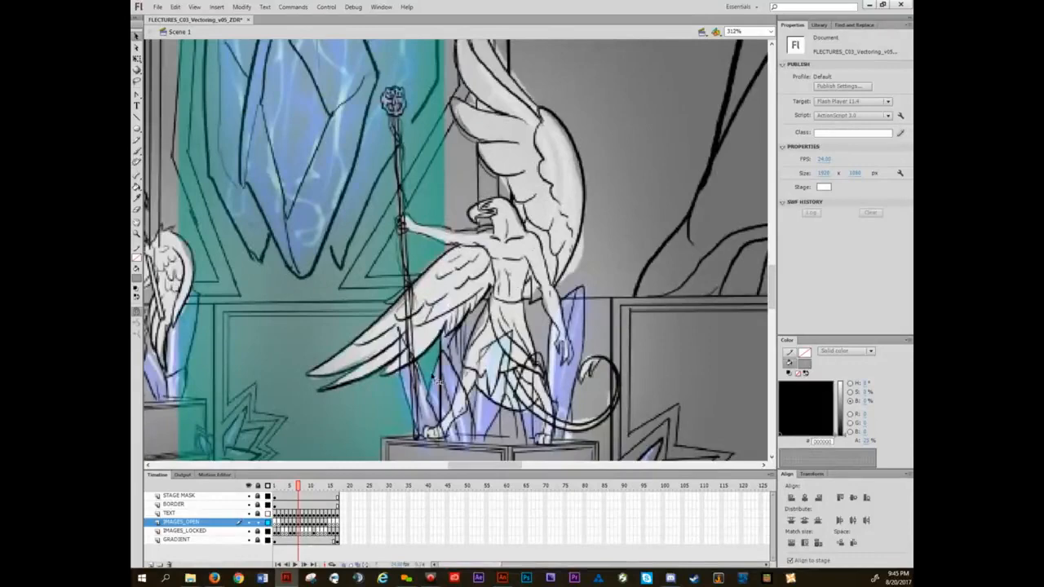
pyautogui.moveTo(497, 347); pyautogui.dragTo(469, 221)
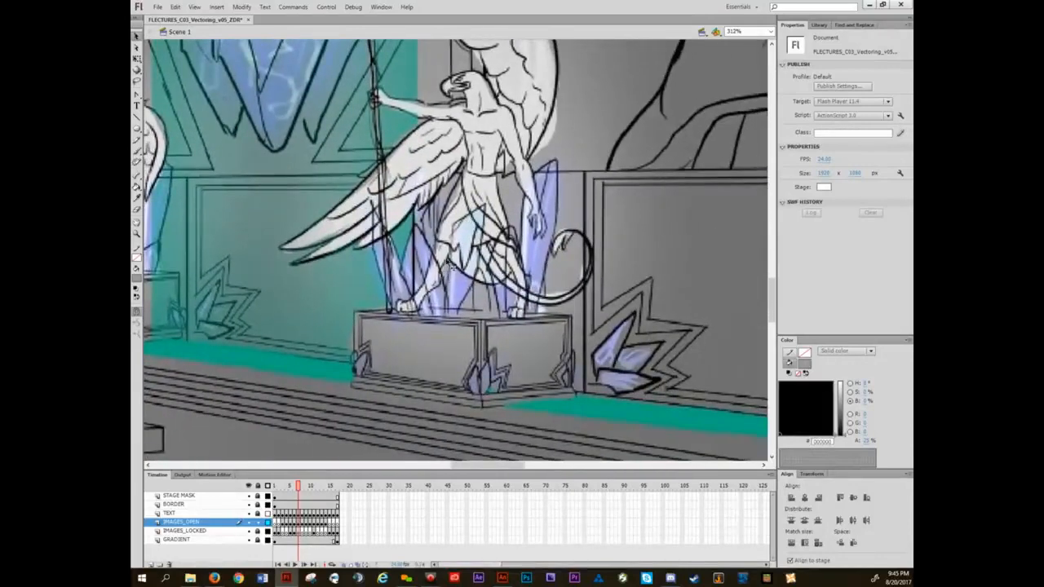
pyautogui.keyDown('ctrl'); pyautogui.keyDown('alt'); pyautogui.click(487, 301); pyautogui.keyUp('alt'); pyautogui.keyUp('ctrl')
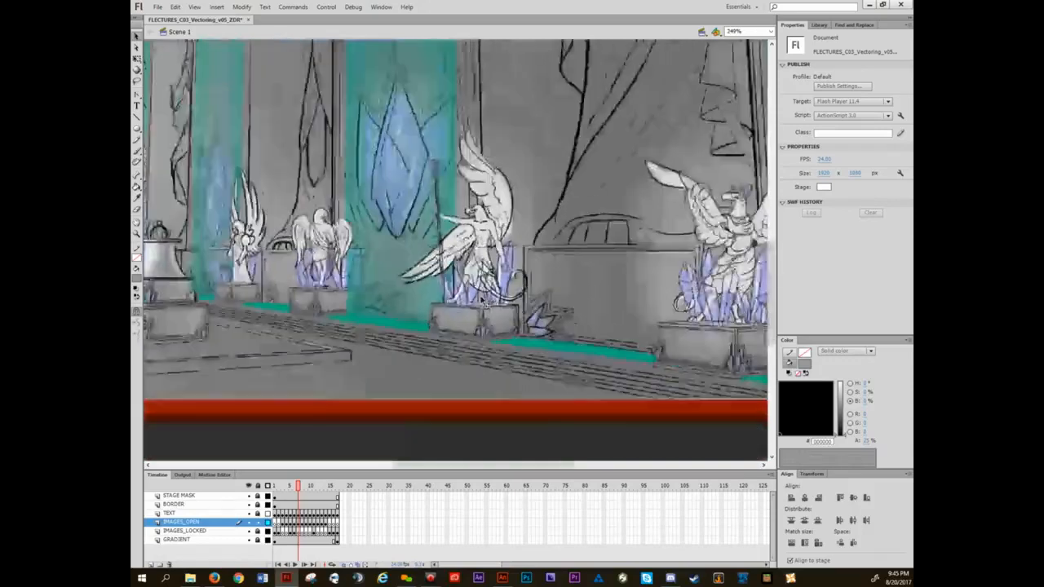
# - Examine the rest of the temple sketch: the neighbouring statues, the pillars and arches, the glowing orb and the staircase
pyautogui.moveTo(539, 299); pyautogui.dragTo(490, 304)
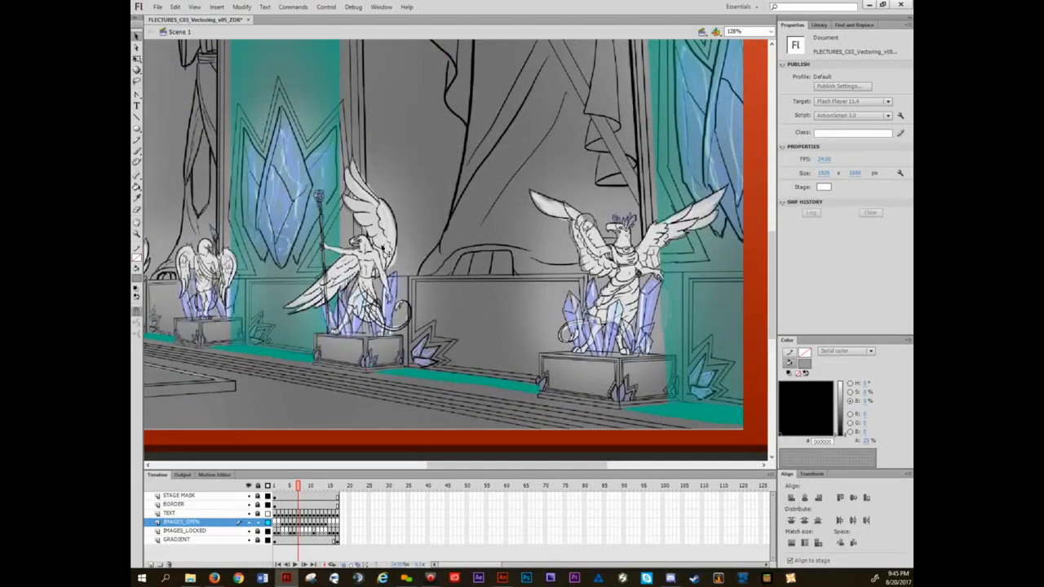
pyautogui.moveTo(207, 137); pyautogui.dragTo(460, 296)
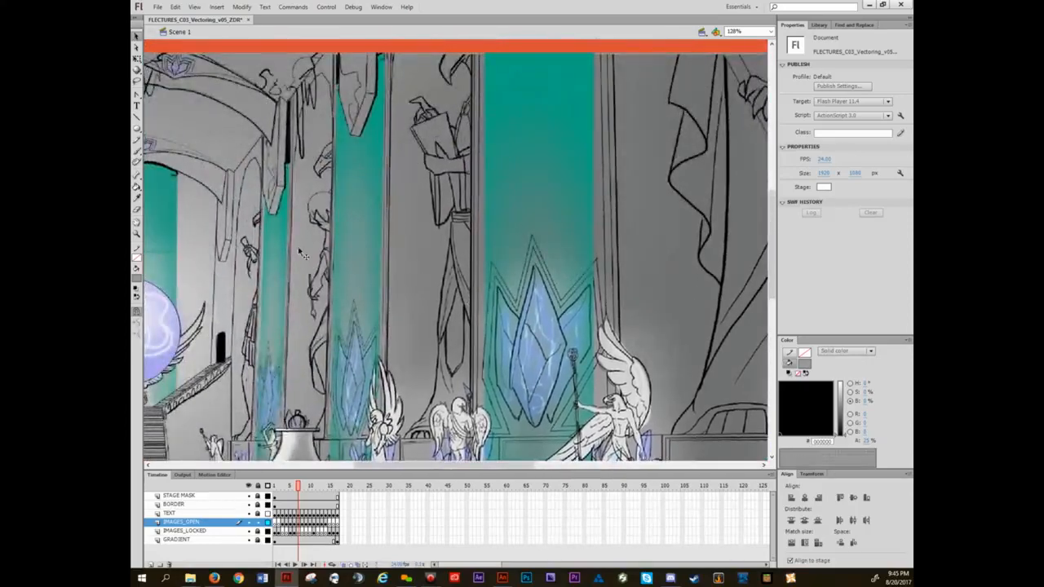
pyautogui.moveTo(274, 220); pyautogui.dragTo(491, 295)
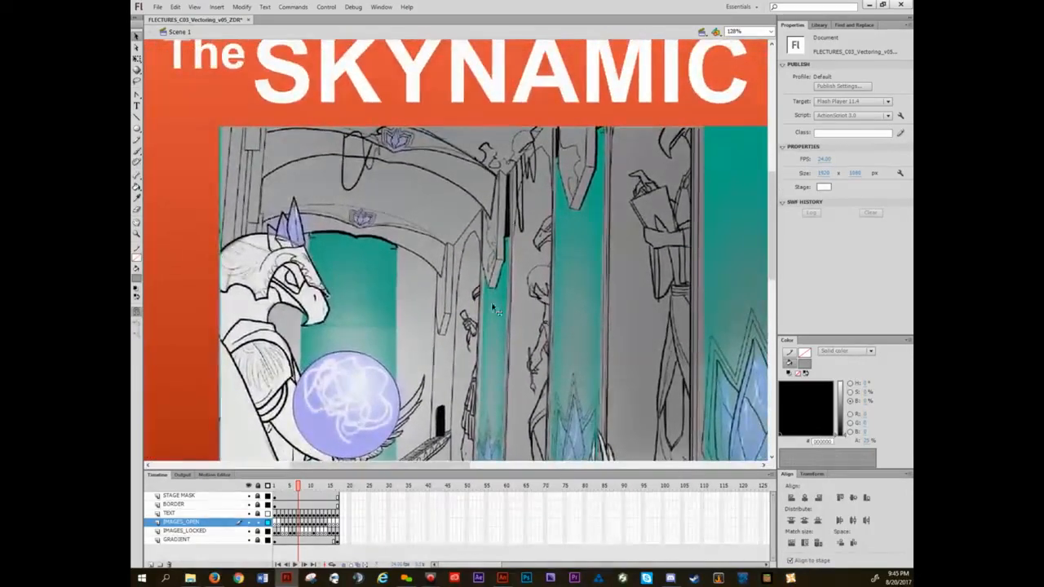
pyautogui.scroll(1, 415, 214)
pyautogui.scroll(2, 418, 216)
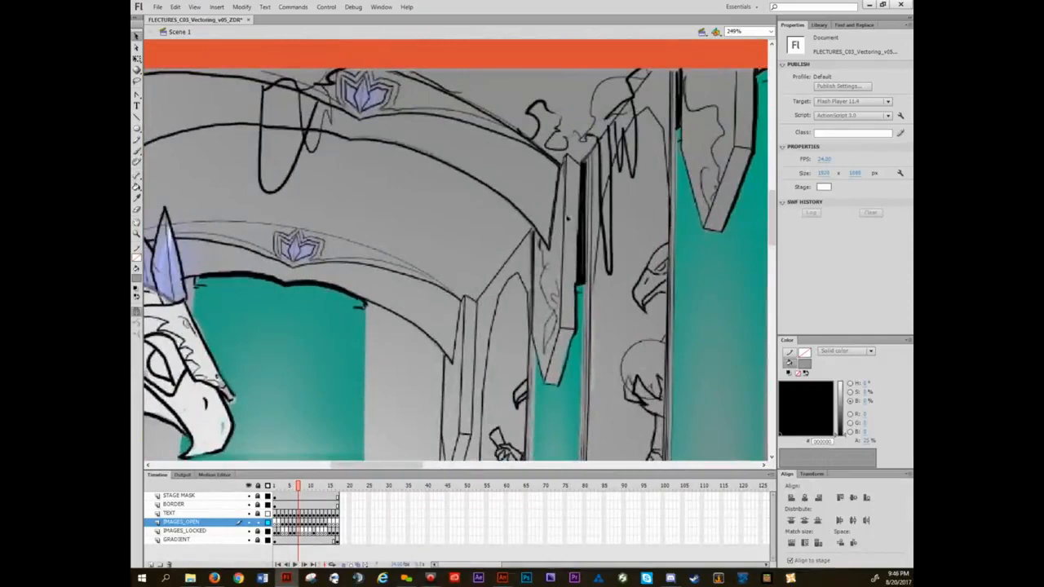
pyautogui.moveTo(572, 240); pyautogui.dragTo(663, 287)
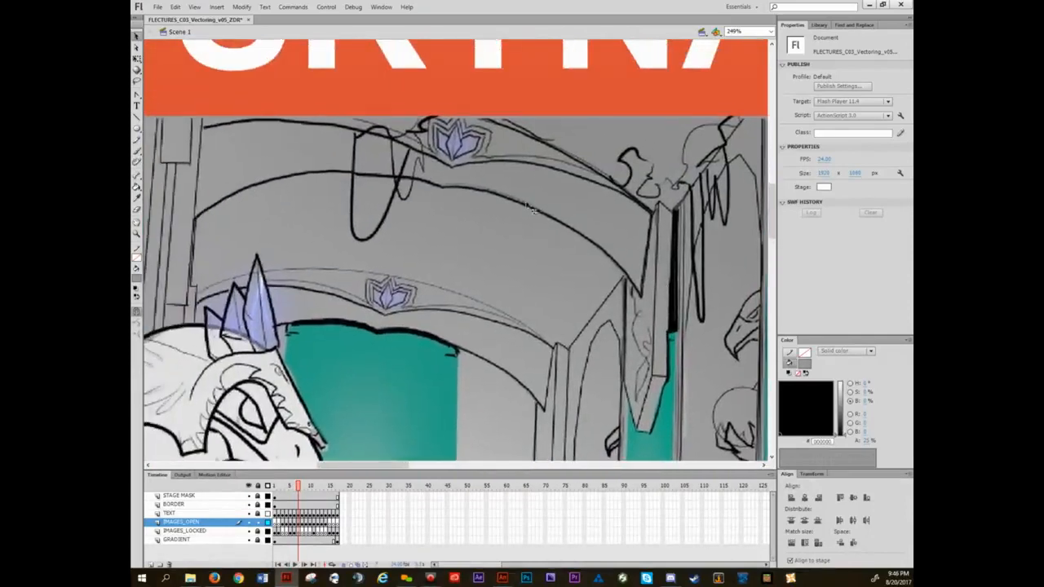
pyautogui.moveTo(623, 335); pyautogui.dragTo(421, 242)
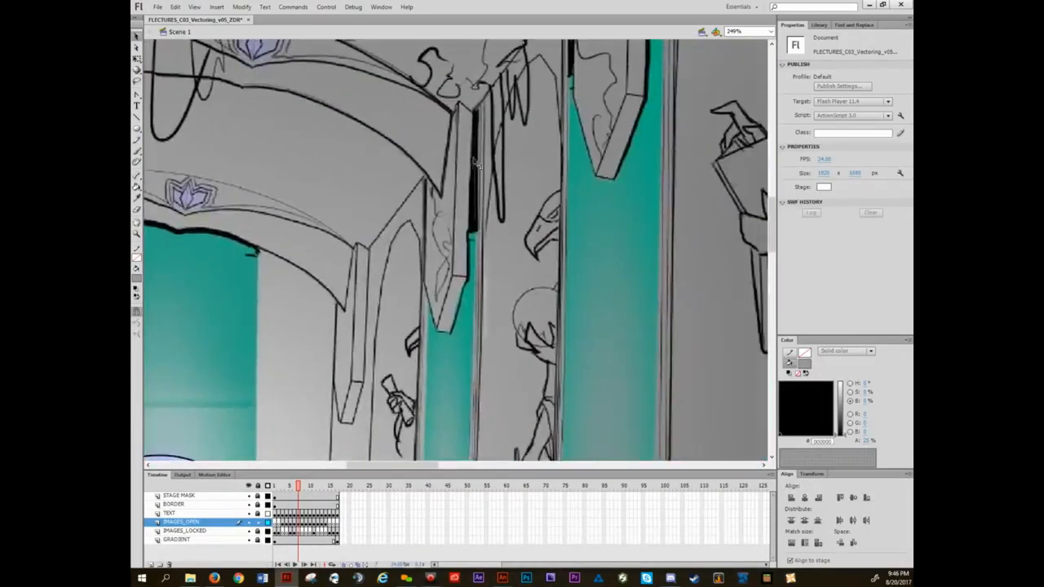
pyautogui.moveTo(307, 314); pyautogui.dragTo(546, 178)
pyautogui.moveTo(479, 319); pyautogui.dragTo(428, 23)
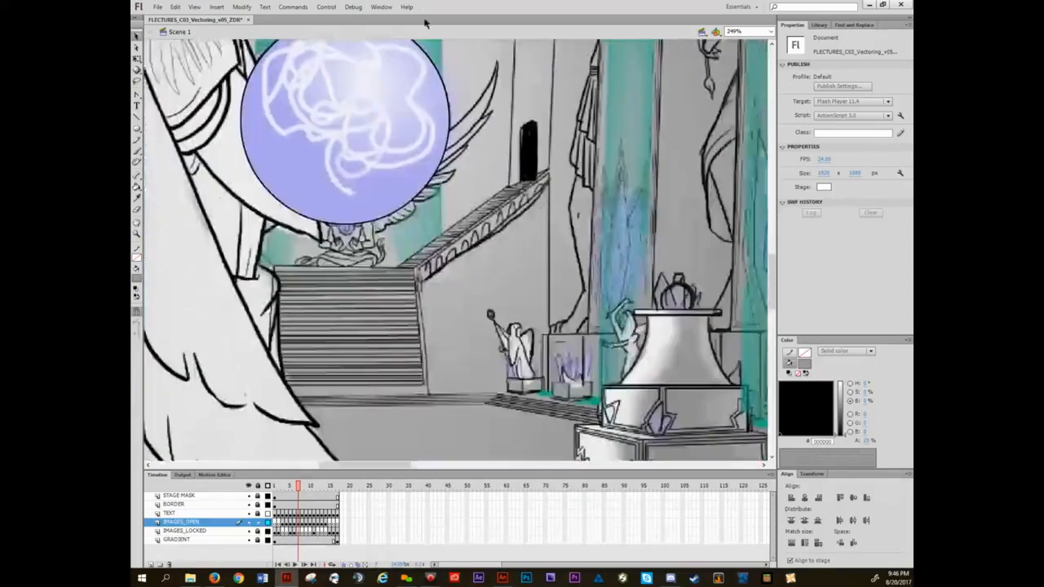
pyautogui.moveTo(470, 290); pyautogui.dragTo(460, 247)
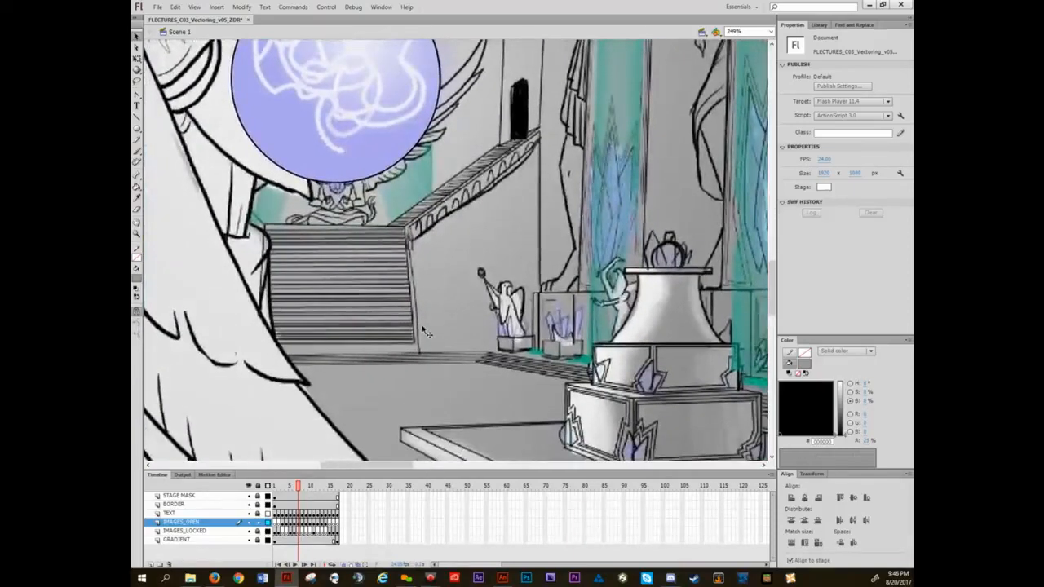
# - Compare the whole temple sketch frame with the following coloured vector frame, ending on the coloured version
pyautogui.hotkey('ctrl', '2')
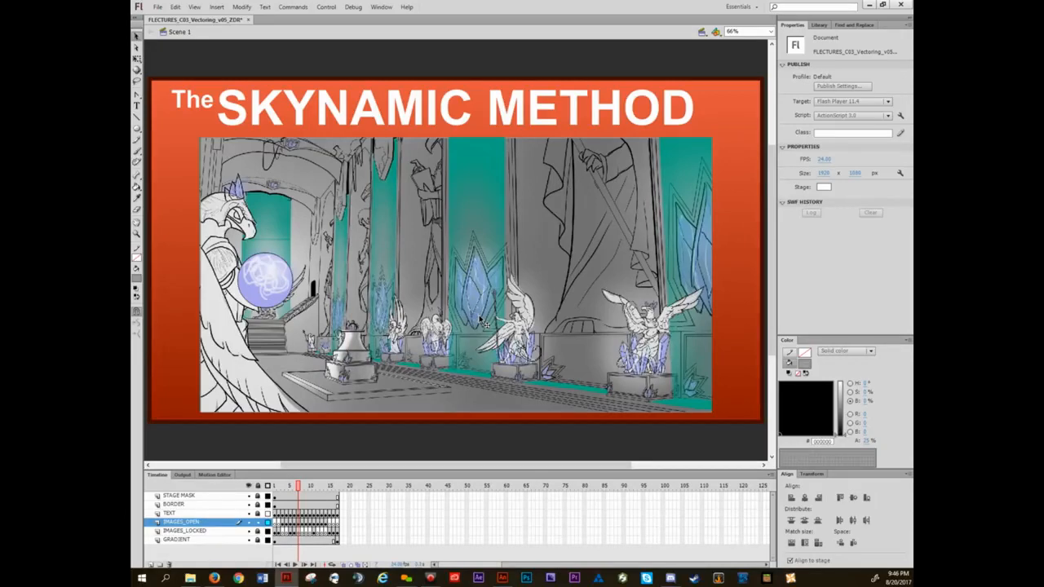
pyautogui.press('.')
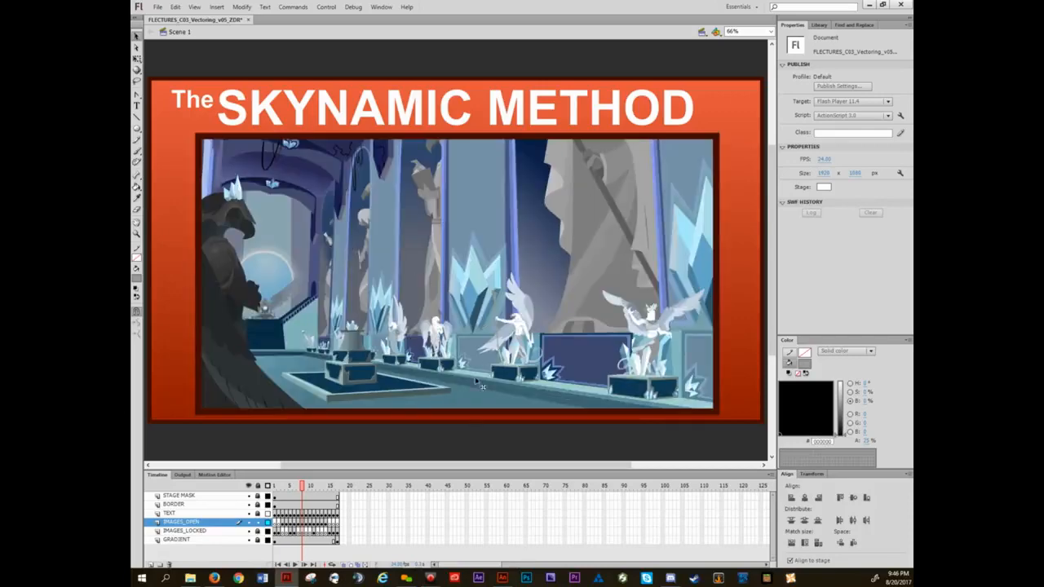
pyautogui.press(',')
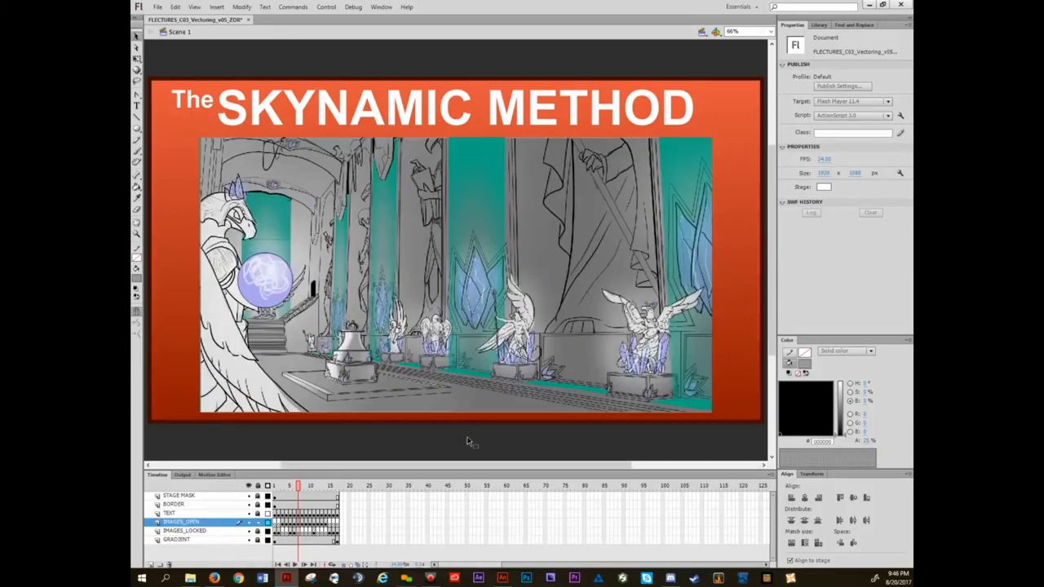
pyautogui.press('.')
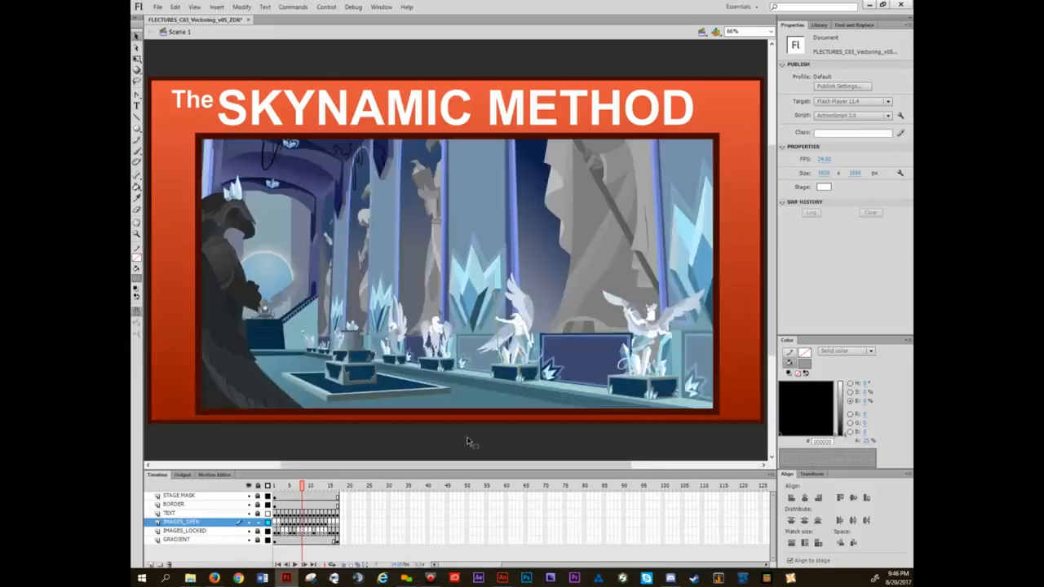
# - Flip between the temple sketch frame and the coloured vector frame, finishing on the coloured version
pyautogui.press(',')
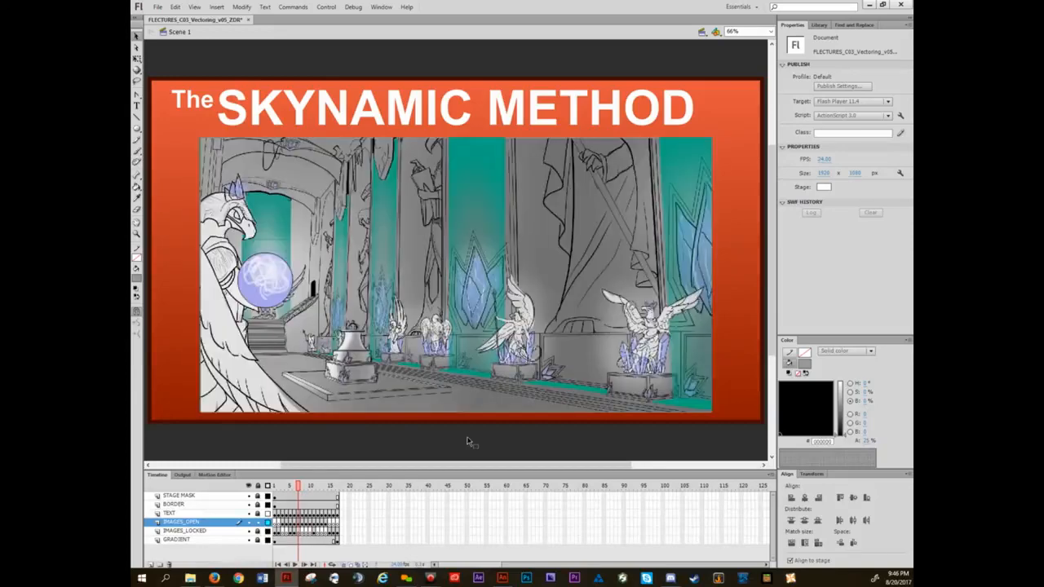
pyautogui.press('.')
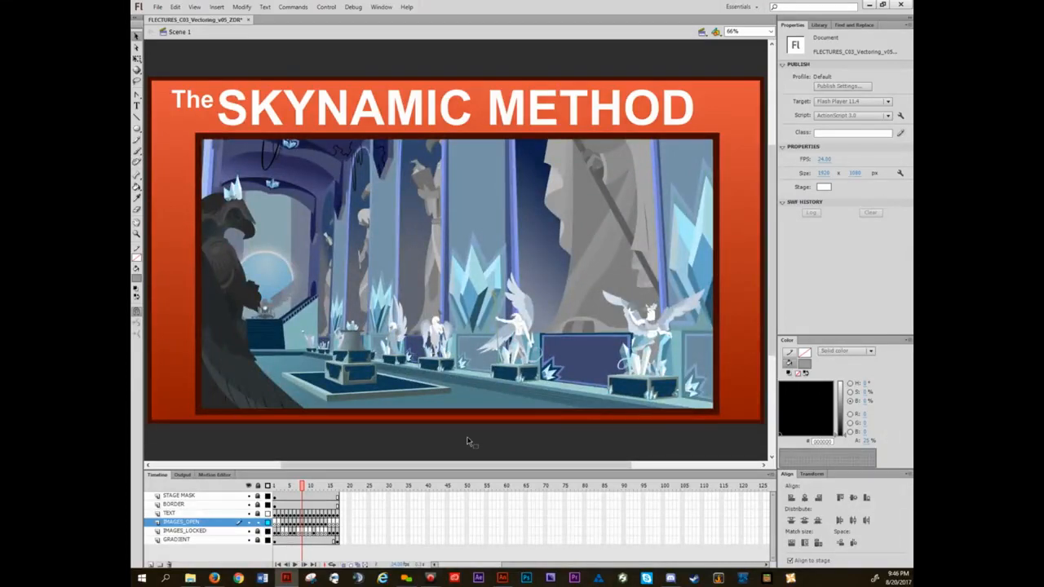
pyautogui.press(',')
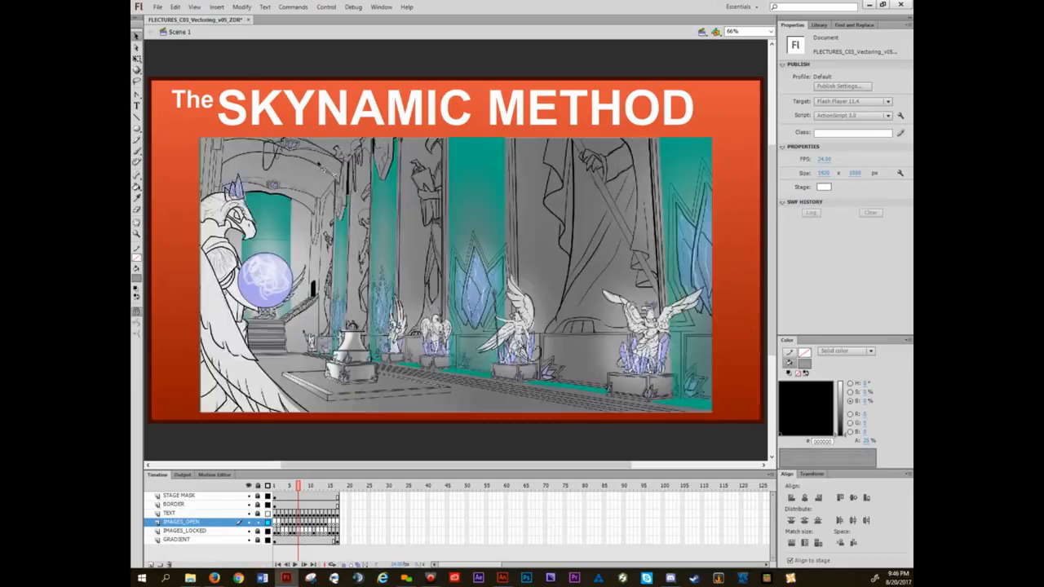
pyautogui.press('.')
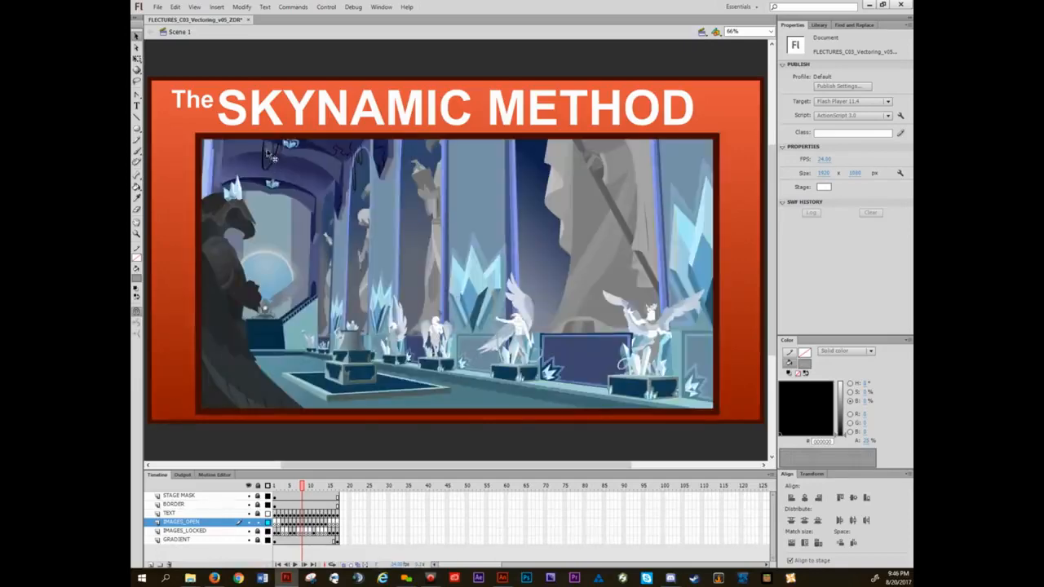
# - Examine the coloured temple's ceiling webs, crystals, arches and pillars up close, and compare the whole frame with the sketch again
pyautogui.scroll(3, 270, 154)
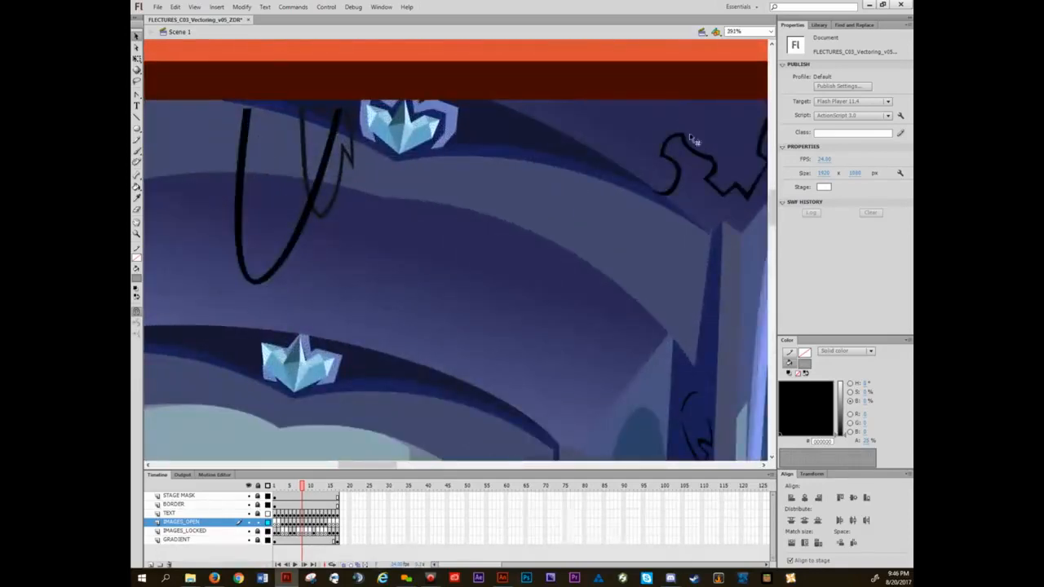
pyautogui.moveTo(288, 176); pyautogui.dragTo(326, 221)
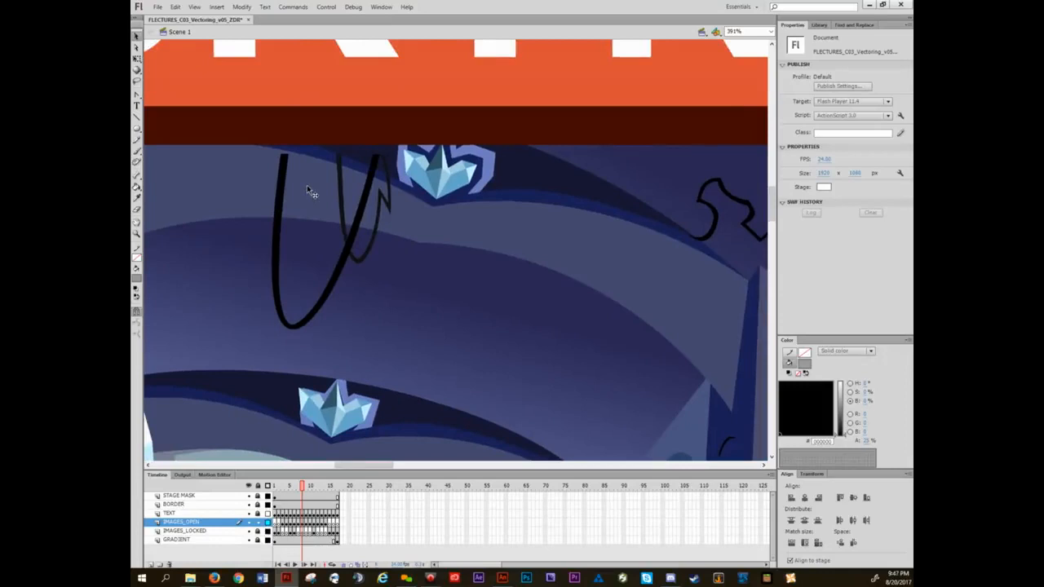
pyautogui.moveTo(596, 275); pyautogui.dragTo(522, 113)
pyautogui.moveTo(520, 318); pyautogui.dragTo(567, 121)
pyautogui.moveTo(557, 285); pyautogui.dragTo(482, 172)
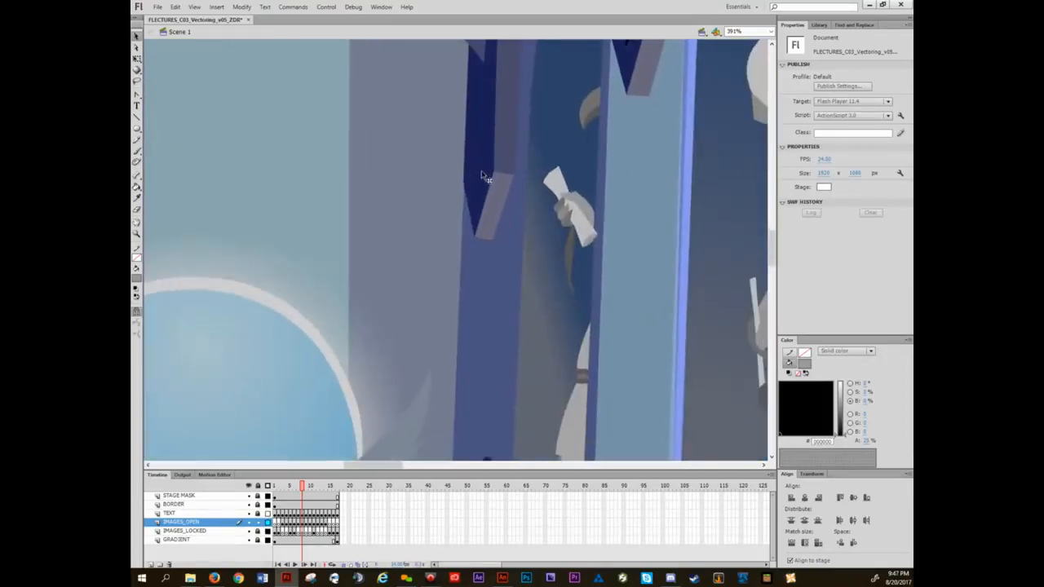
pyautogui.hotkey('ctrl', '2')
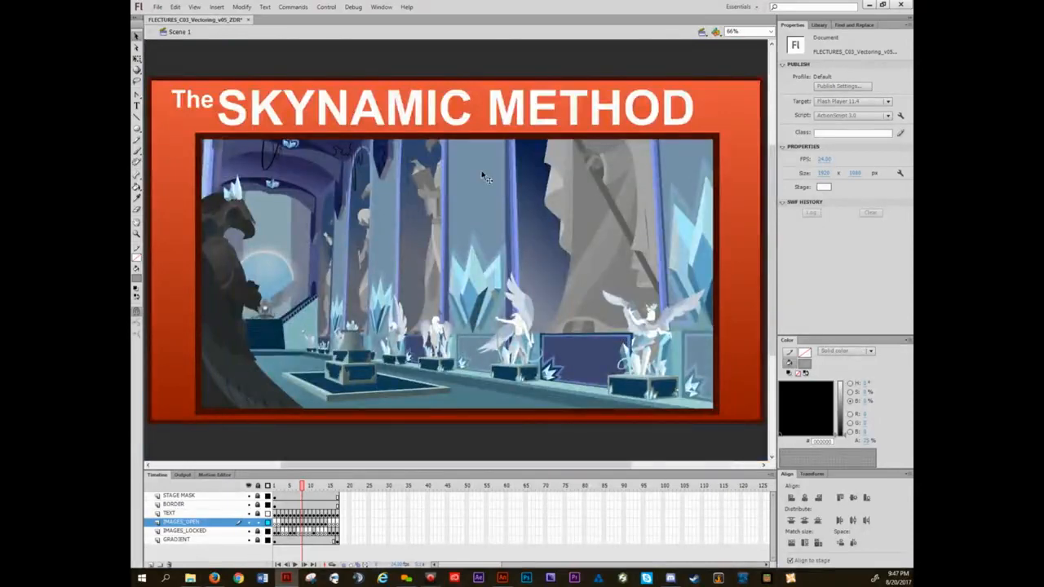
pyautogui.press(',')
pyautogui.press('.')
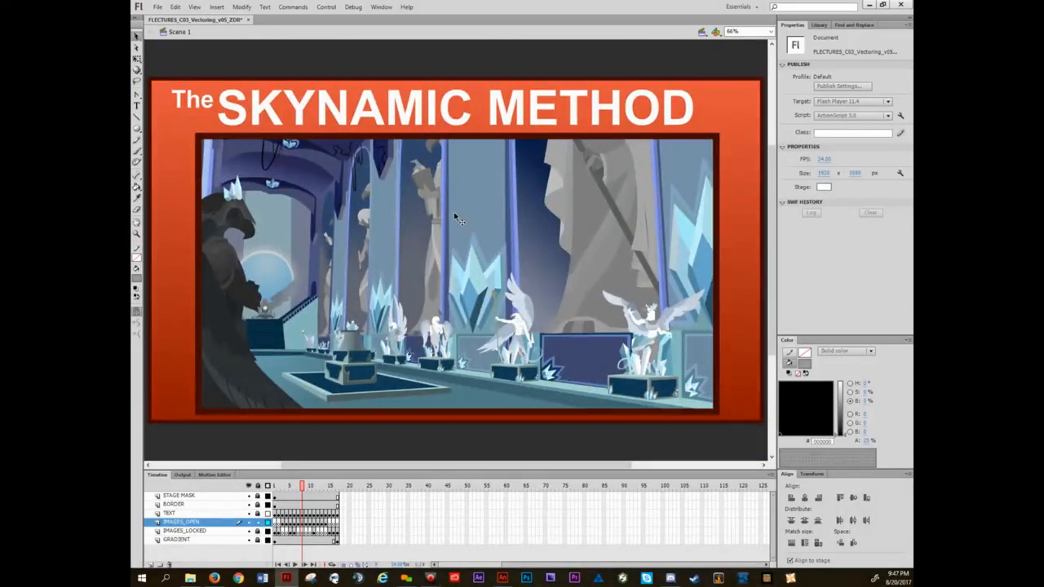
# - Open the coloured temple background symbol and look through its layer stack down to Ground, ending on the Small Griphon Statues layer
pyautogui.doubleClick(483, 215)
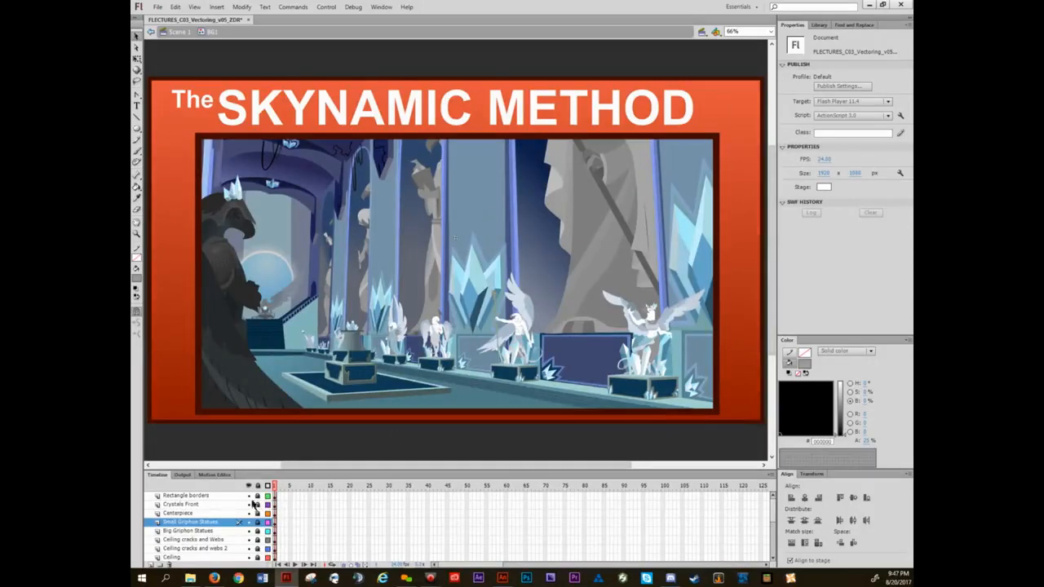
pyautogui.scroll(-5, 220, 517)
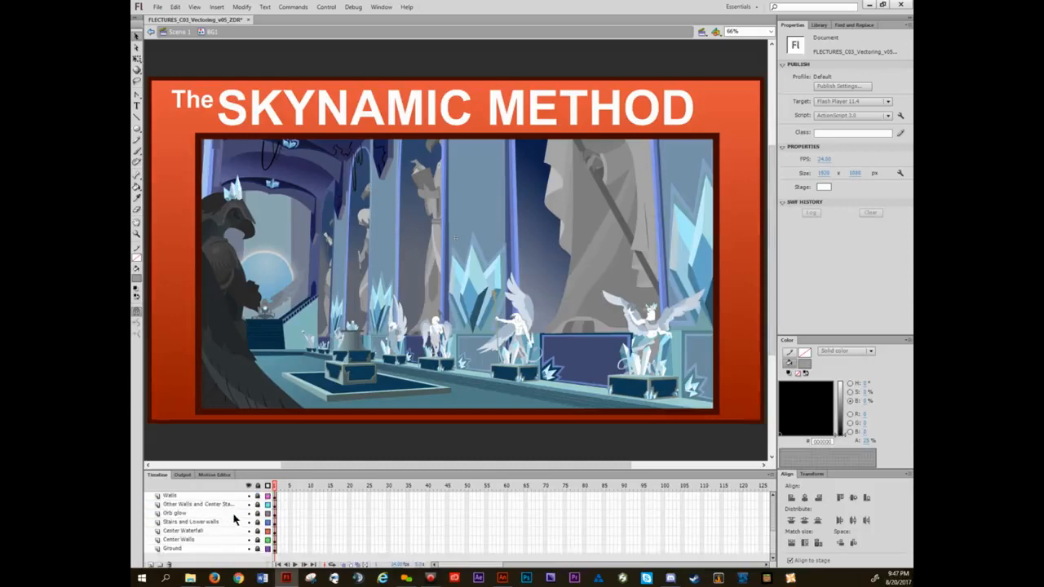
pyautogui.scroll(3, 220, 522)
pyautogui.click(220, 522)
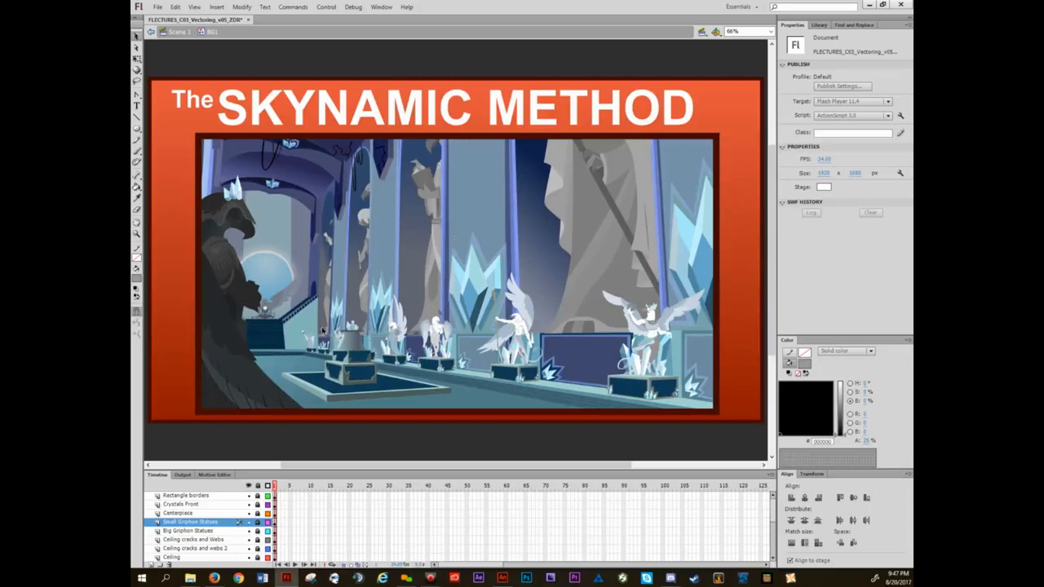
# - Unlock all layers of the background and try moving the whole Big Griphon Statues artwork out of its place
pyautogui.moveTo(577, 219); pyautogui.dragTo(588, 275)
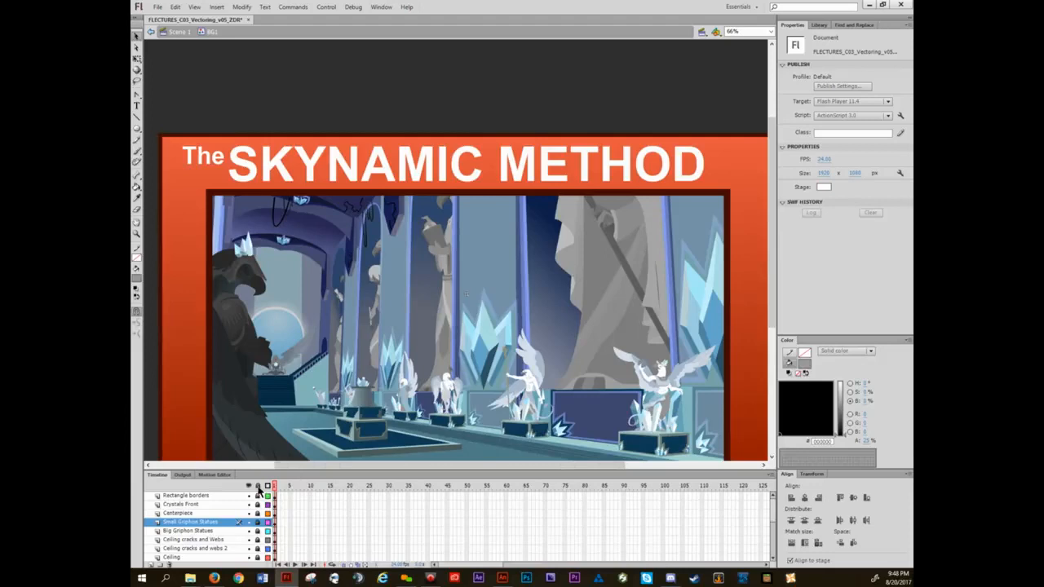
pyautogui.click(258, 487)
pyautogui.click(603, 260)
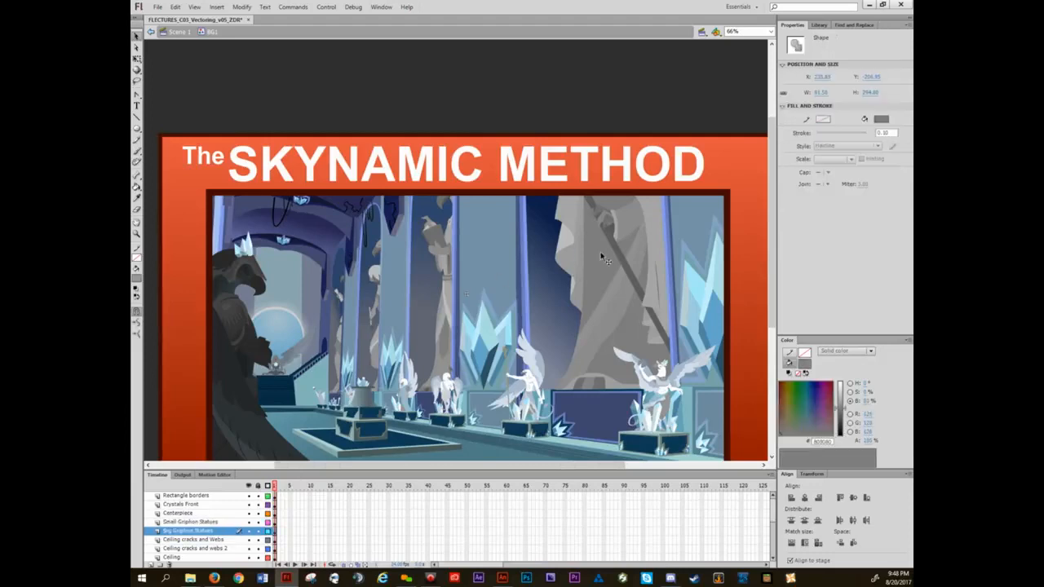
pyautogui.click(200, 534)
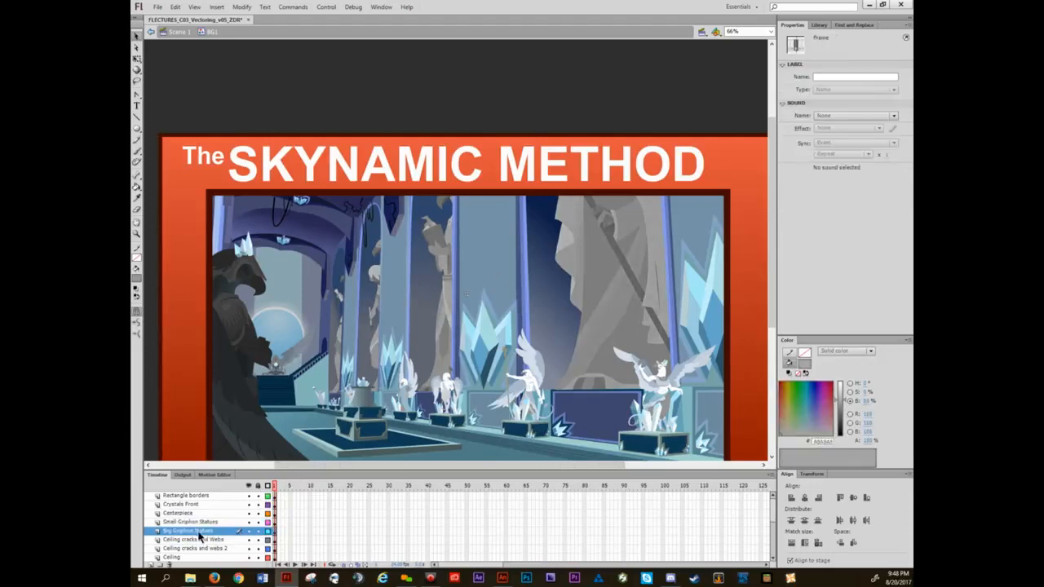
pyautogui.click(622, 317)
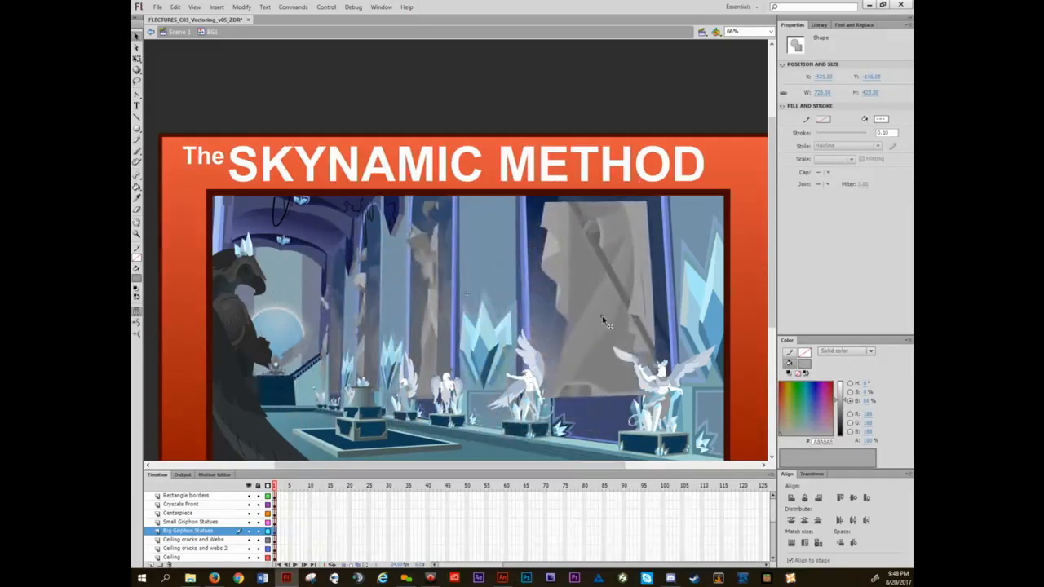
pyautogui.moveTo(604, 323); pyautogui.dragTo(558, 346)
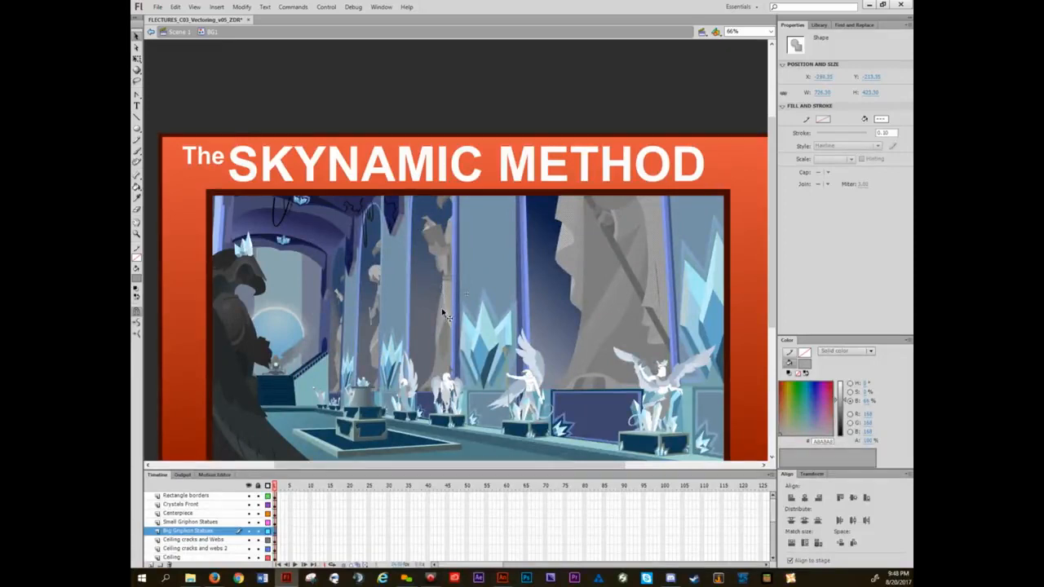
pyautogui.moveTo(447, 316); pyautogui.dragTo(499, 247)
# - Lock the Waterfalls layer and select the wall shape behind the central waterfall on the Walls layer
pyautogui.click(499, 247)
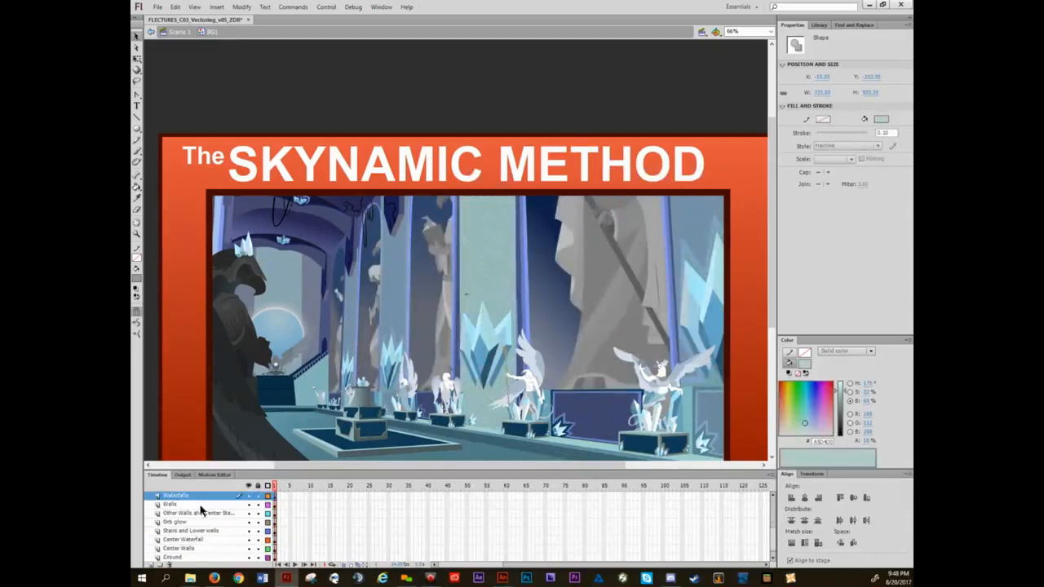
pyautogui.click(499, 271)
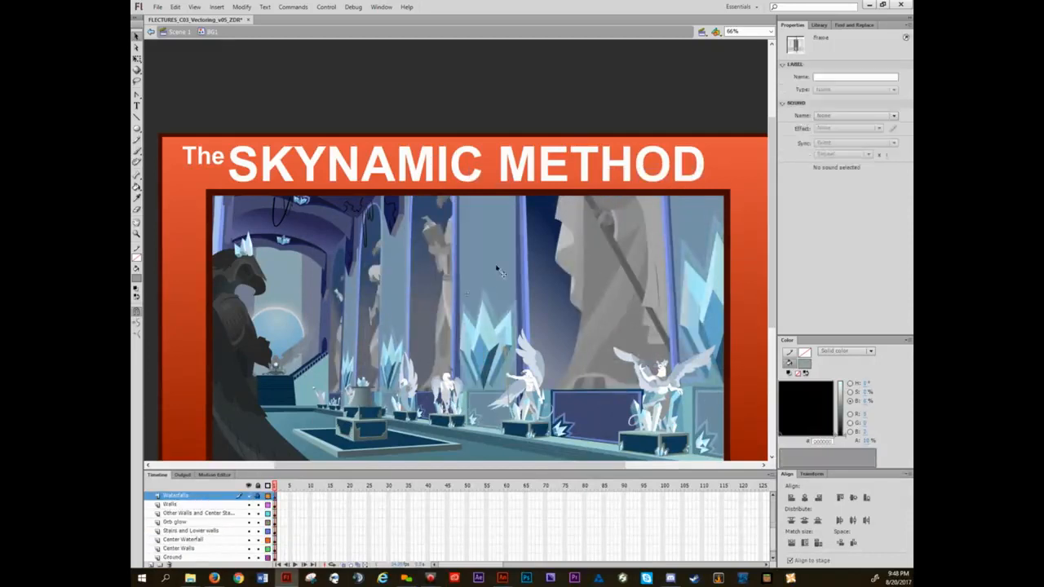
pyautogui.click(501, 251)
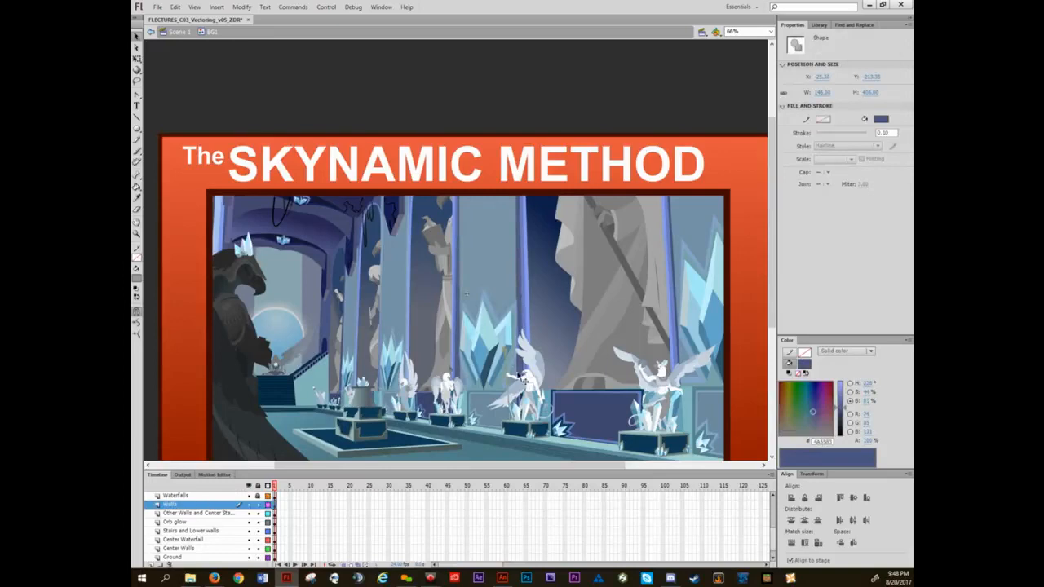
# - Try moving the Small Griphon Statues artwork and the dark foreground griffon away from their places in the hall
pyautogui.click(531, 384)
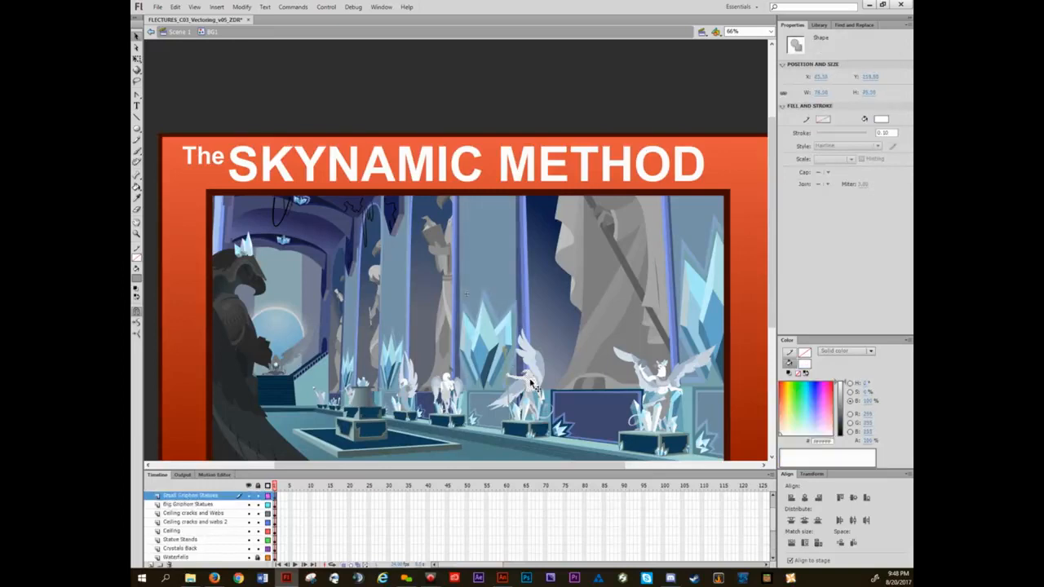
pyautogui.click(215, 497)
pyautogui.moveTo(538, 386); pyautogui.dragTo(527, 316)
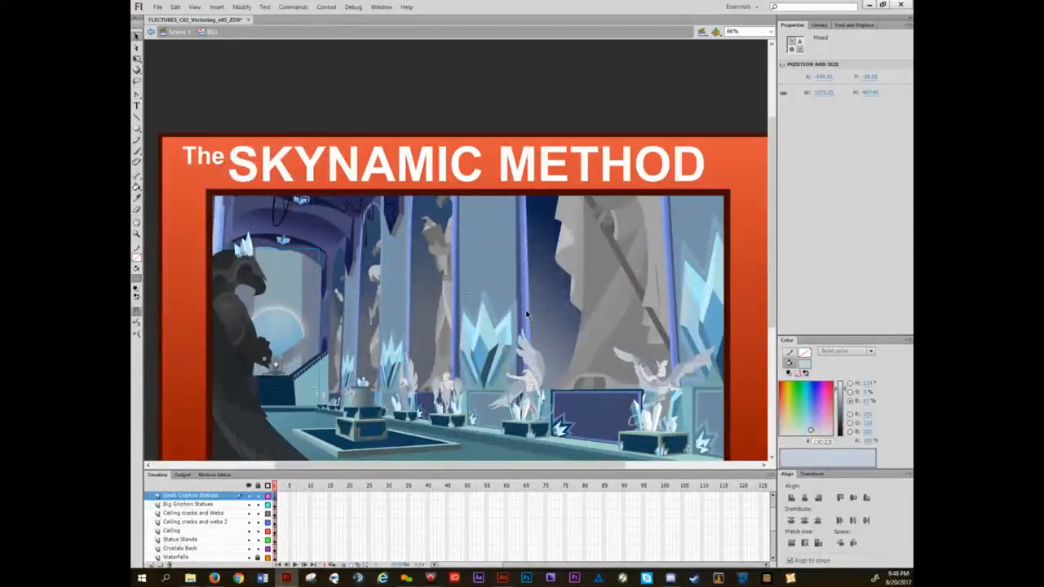
pyautogui.click(527, 316)
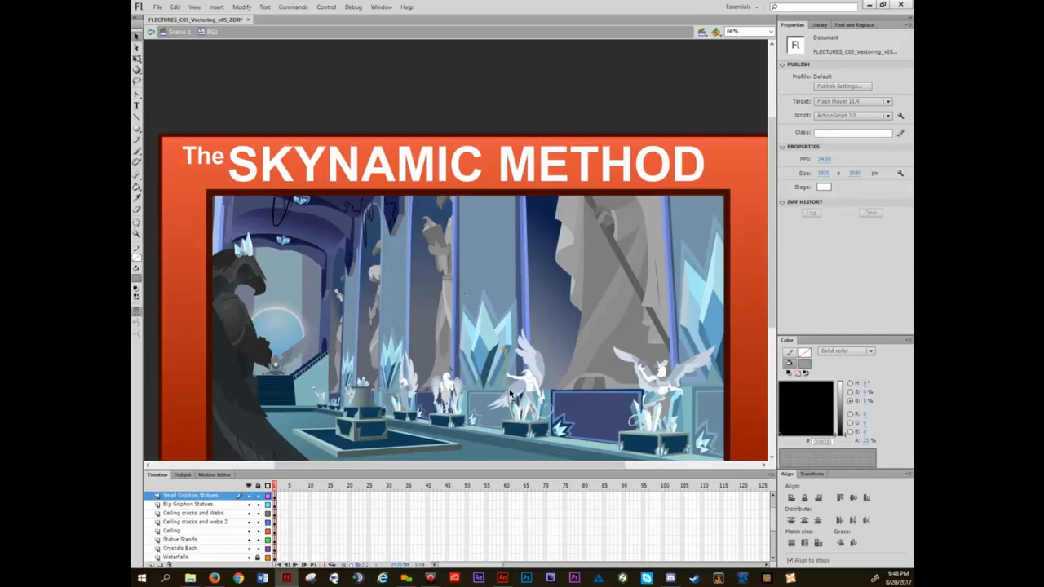
pyautogui.moveTo(237, 348); pyautogui.dragTo(356, 351)
pyautogui.hotkey('ctrl', 'z')
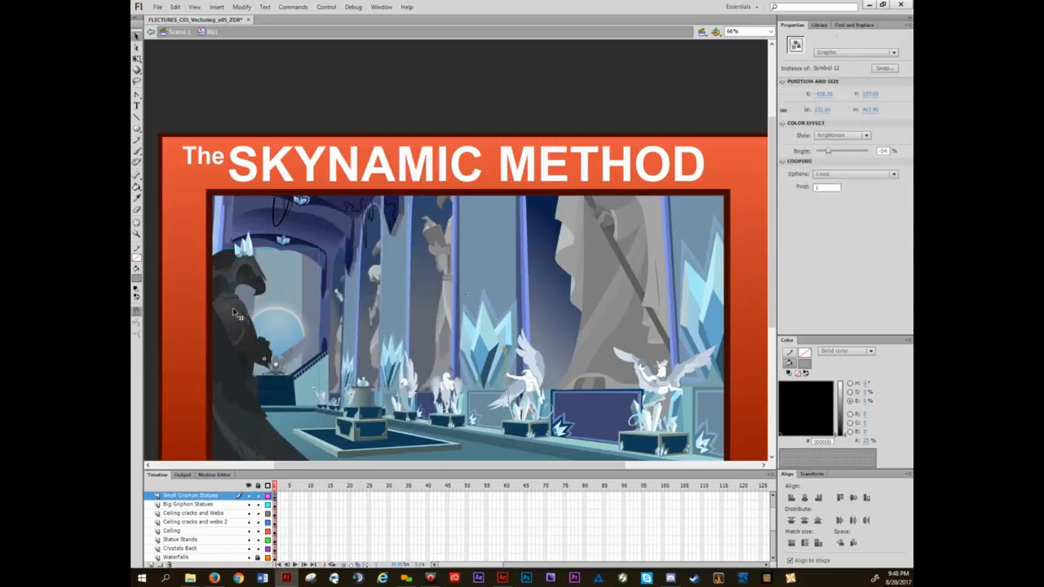
# - Open the dark foreground griffon's symbol for editing and try moving all of its artwork toward the centre of the hall
pyautogui.doubleClick(233, 307)
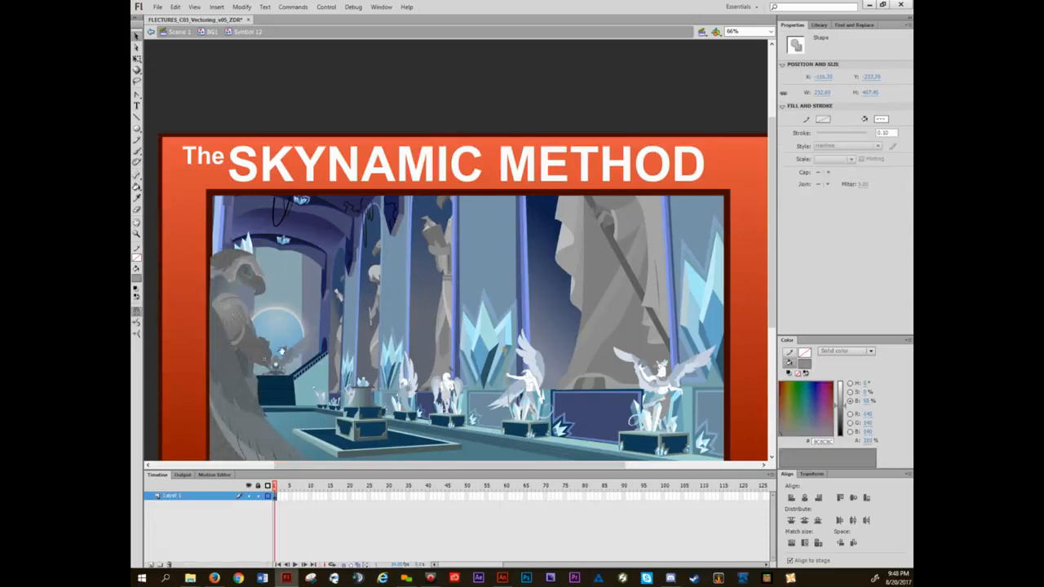
pyautogui.moveTo(286, 352); pyautogui.dragTo(363, 285)
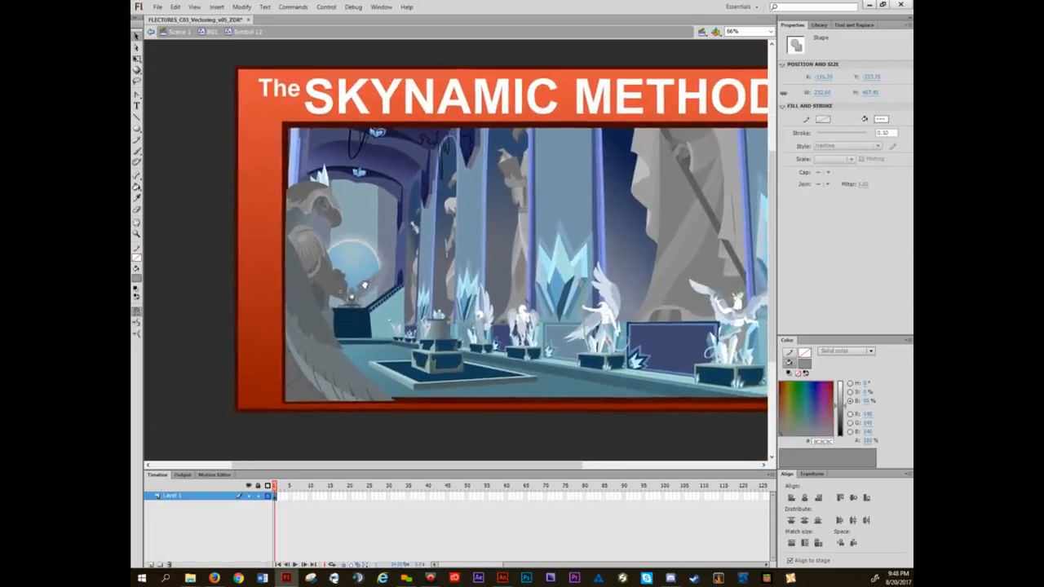
pyautogui.click(181, 502)
pyautogui.moveTo(318, 318); pyautogui.dragTo(418, 347)
pyautogui.hotkey('ctrl', 'z')
# - Display the foreground griffon's anchor points and examine its head, arm and wing outlines up close
pyautogui.click(174, 273)
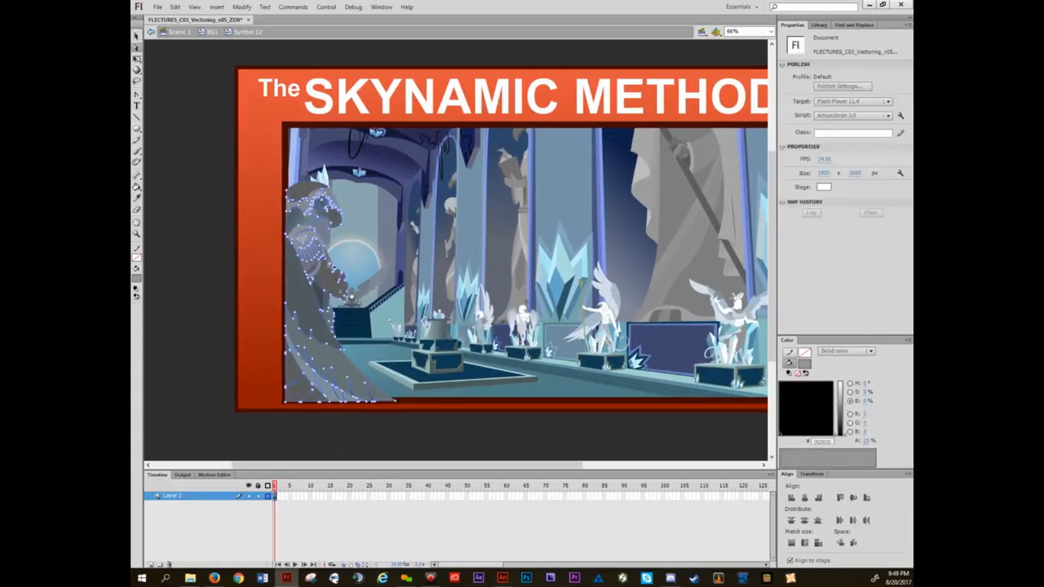
pyautogui.moveTo(299, 171); pyautogui.dragTo(386, 241)
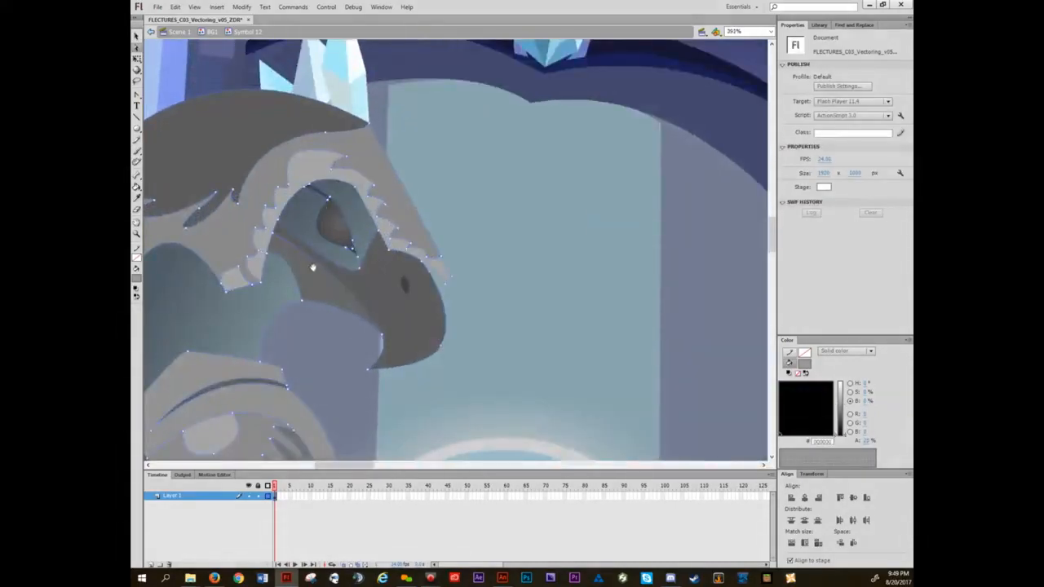
pyautogui.moveTo(312, 268); pyautogui.dragTo(423, 234)
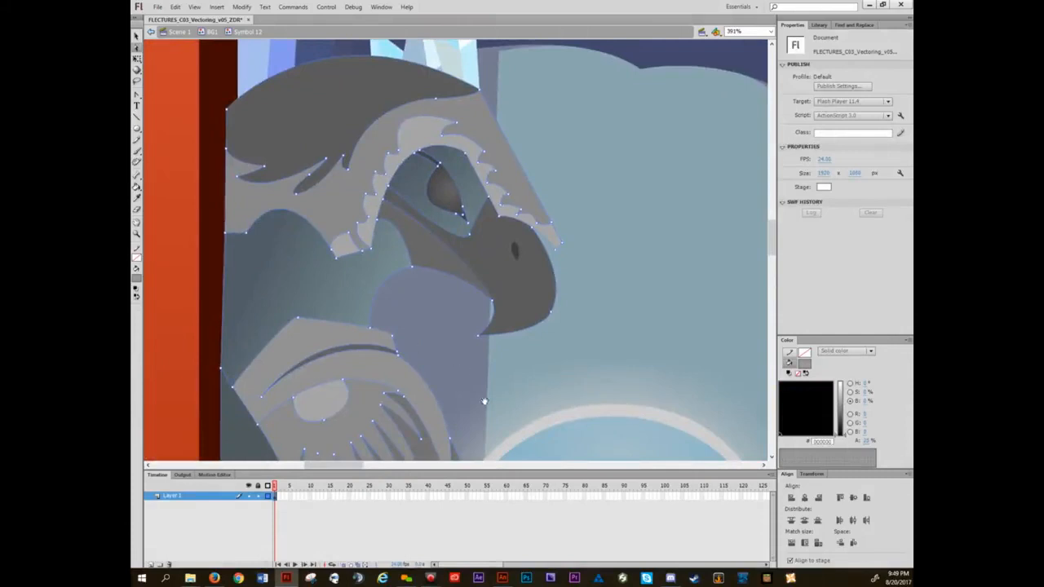
pyautogui.moveTo(486, 401); pyautogui.dragTo(492, 198)
pyautogui.moveTo(502, 359); pyautogui.dragTo(432, 133)
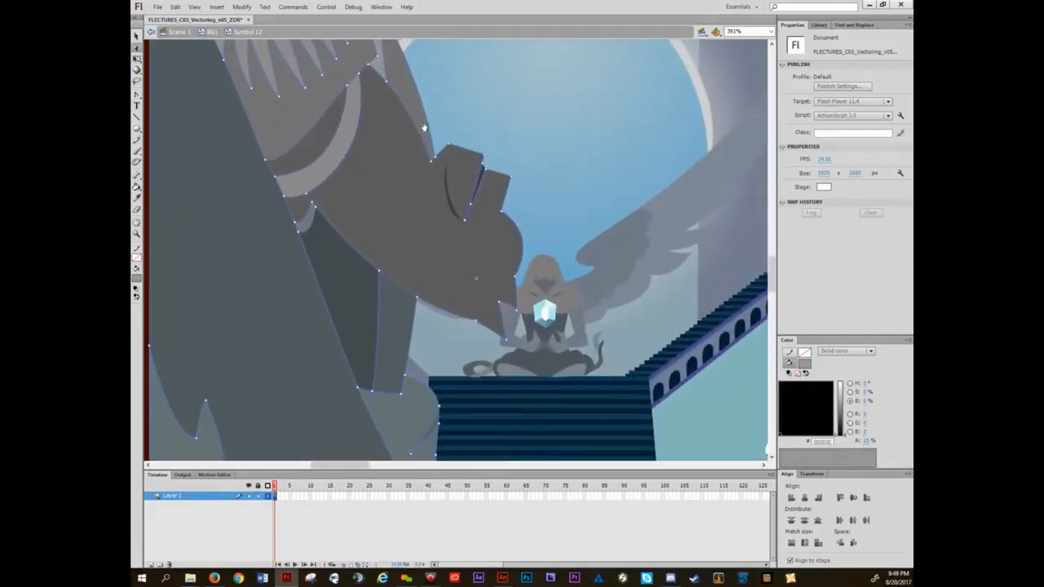
pyautogui.hotkey('ctrl', '2')
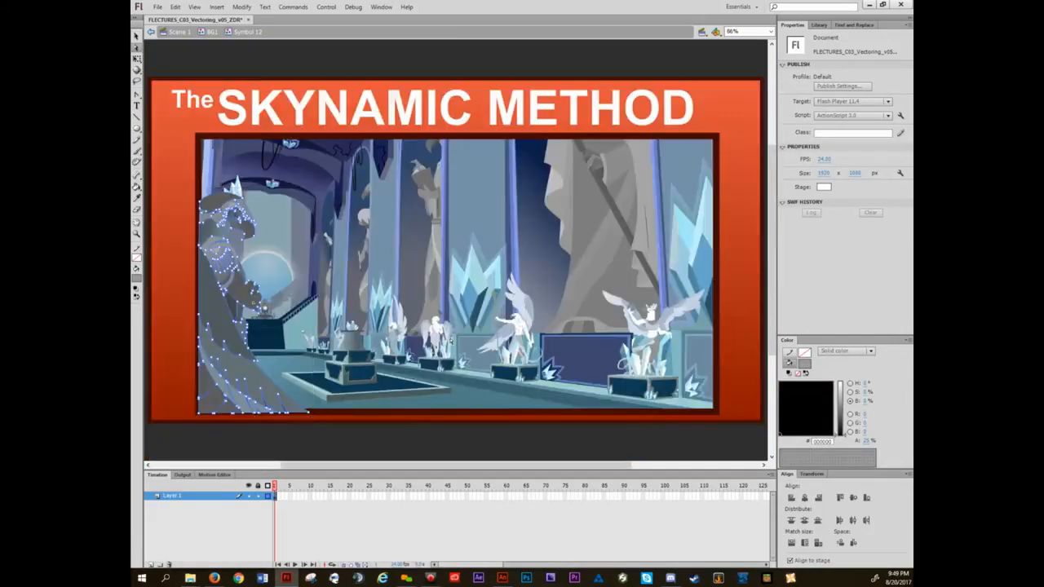
pyautogui.press('v')
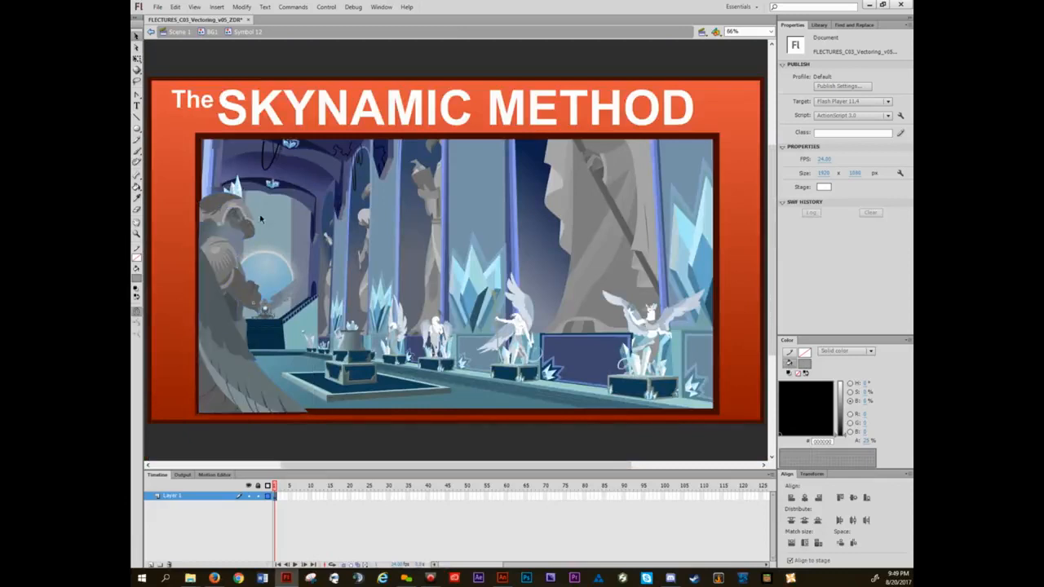
# - Return to the temple background symbol, select a shape on the Walls layer and lock all layers
pyautogui.doubleClick(343, 431)
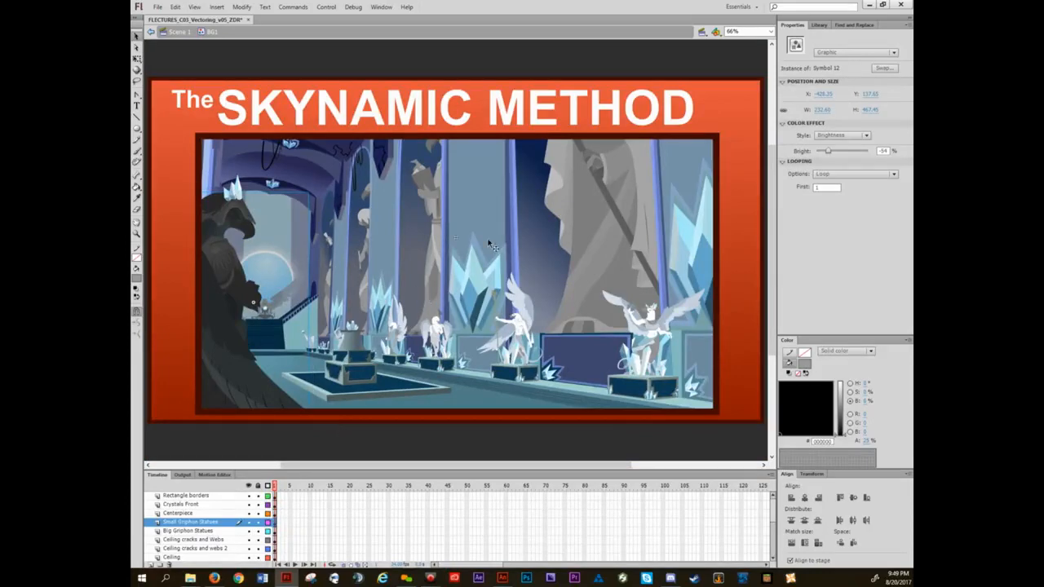
pyautogui.click(480, 216)
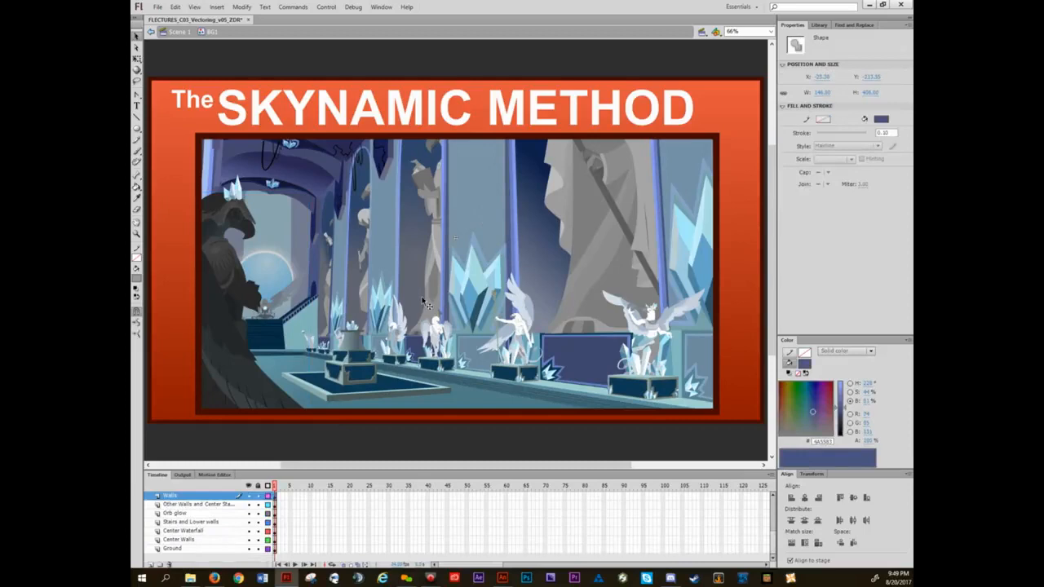
pyautogui.click(258, 486)
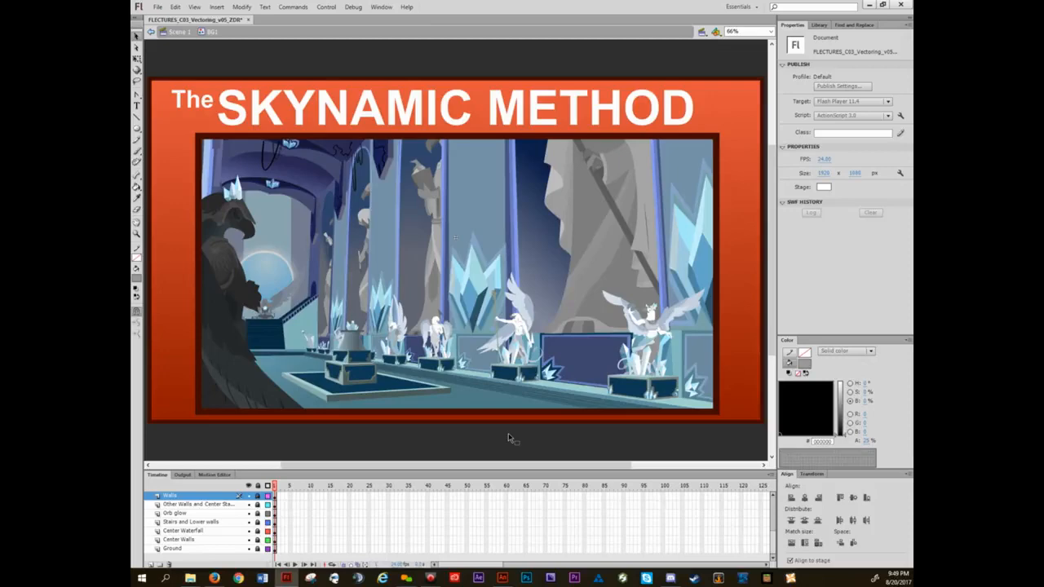
pyautogui.scroll(10, 264, 275)
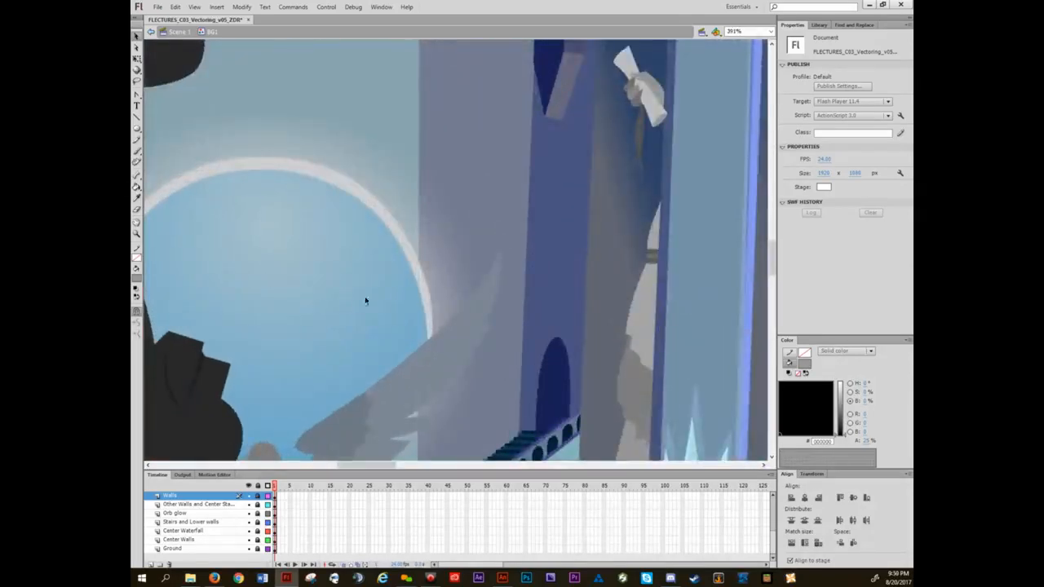
pyautogui.moveTo(635, 186); pyautogui.dragTo(520, 220)
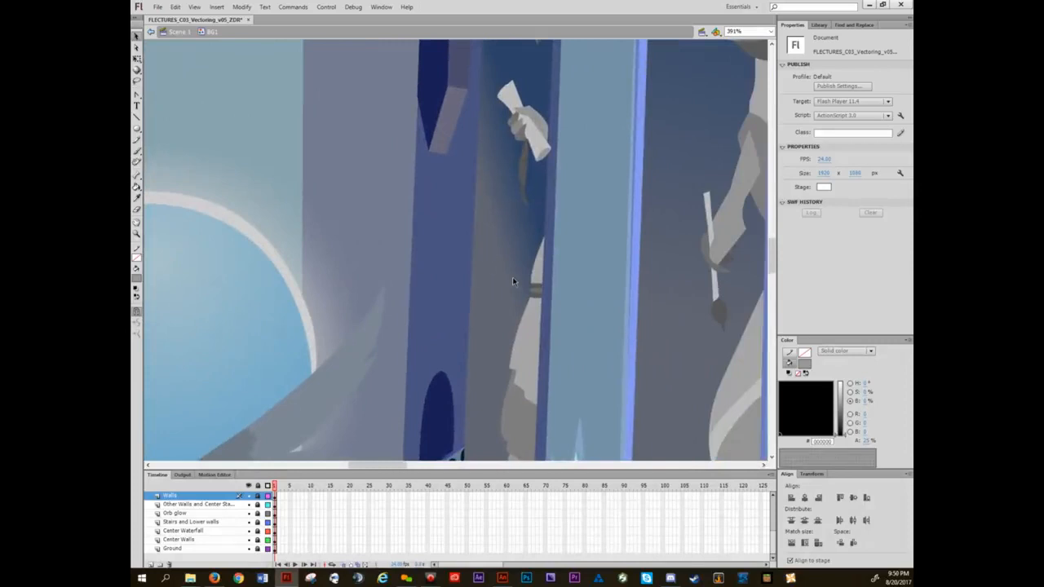
pyautogui.scroll(-10, 513, 280)
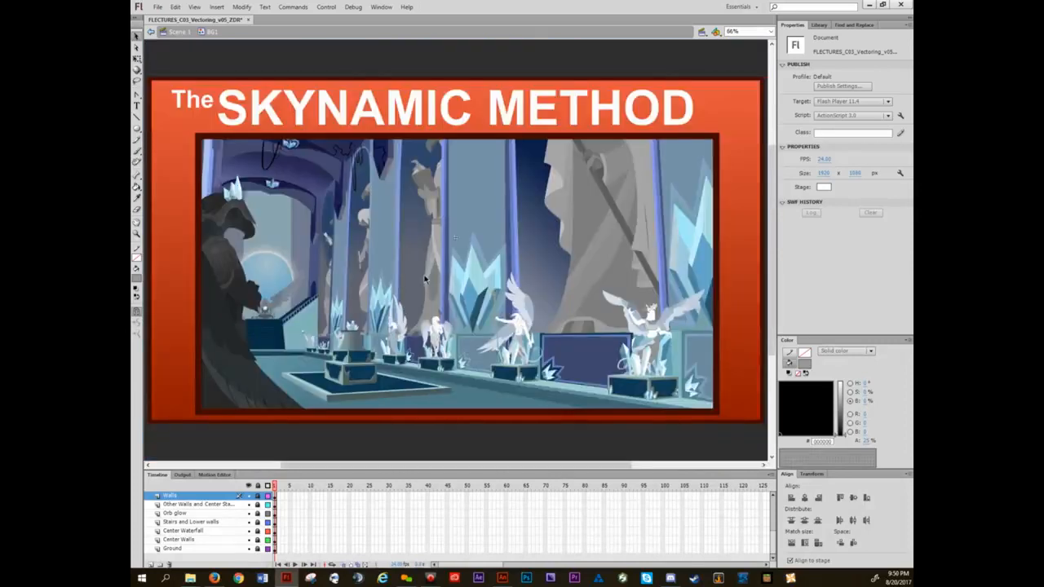
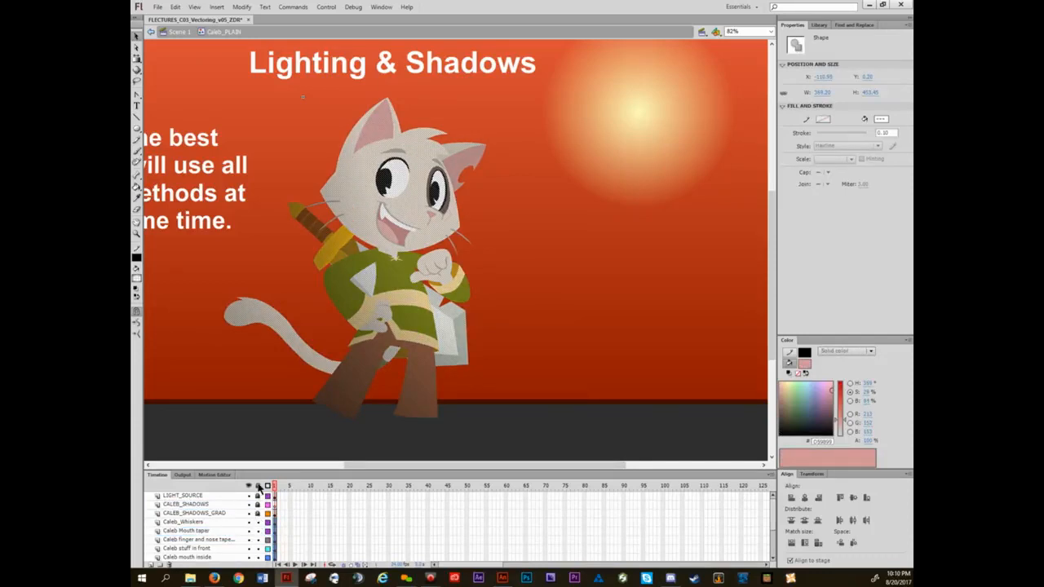
# - Fill the silhouette on the CALEB_SHADOWS layer with solid black at 60% alpha
pyautogui.click(276, 505)
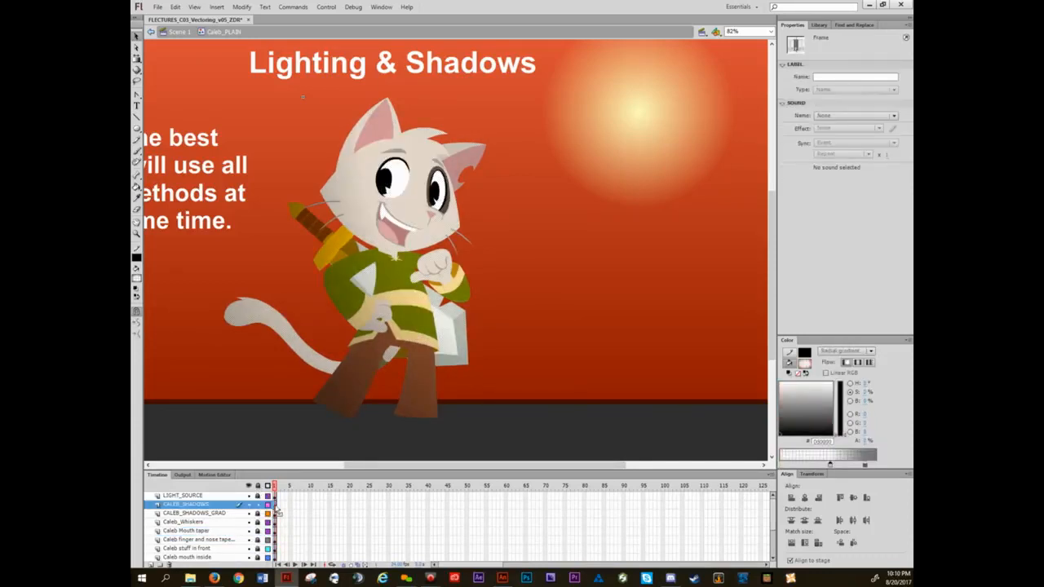
pyautogui.moveTo(386, 212); pyautogui.dragTo(566, 188)
pyautogui.hotkey('ctrl', 'z')
pyautogui.click(785, 426)
pyautogui.moveTo(785, 425); pyautogui.dragTo(757, 466)
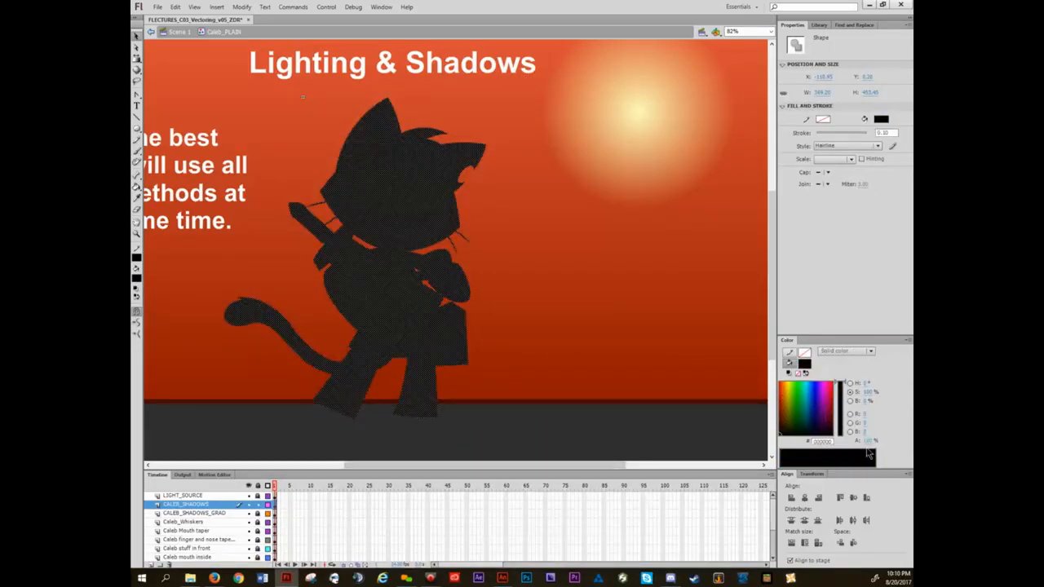
pyautogui.click(868, 441)
pyautogui.write('60')
pyautogui.press('Return')
pyautogui.click(583, 356)
pyautogui.click(582, 357)
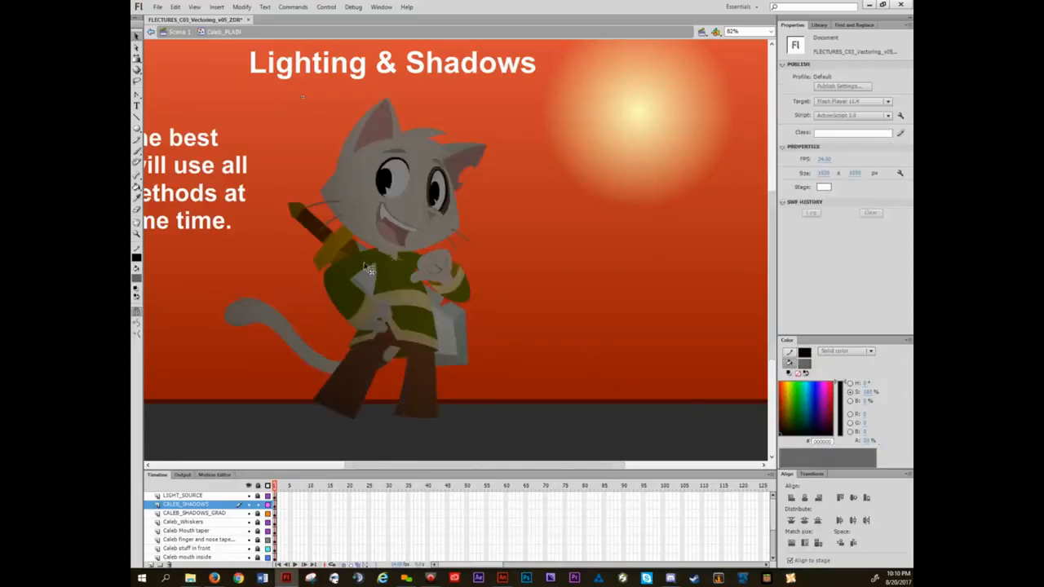
# - Cut the shadow across the raised arm's sleeve with a small eraser size and delete the piece over the elbow and outer cuff
pyautogui.scroll(1, 366, 264)
pyautogui.moveTo(380, 277); pyautogui.dragTo(409, 266)
pyautogui.press('e')
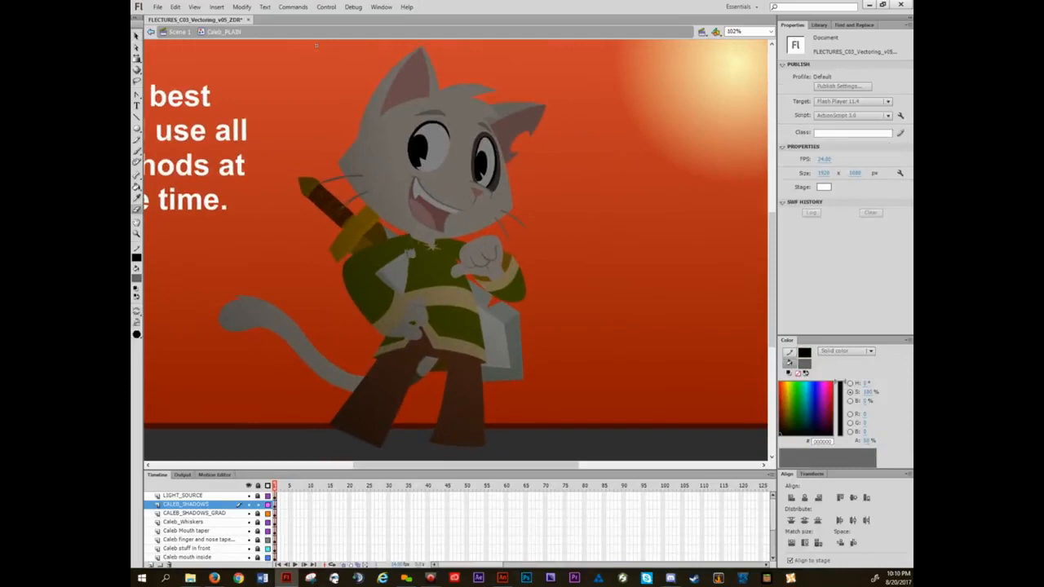
pyautogui.click(136, 333)
pyautogui.click(158, 337)
pyautogui.scroll(1, 452, 257)
pyautogui.moveTo(538, 236); pyautogui.dragTo(548, 296)
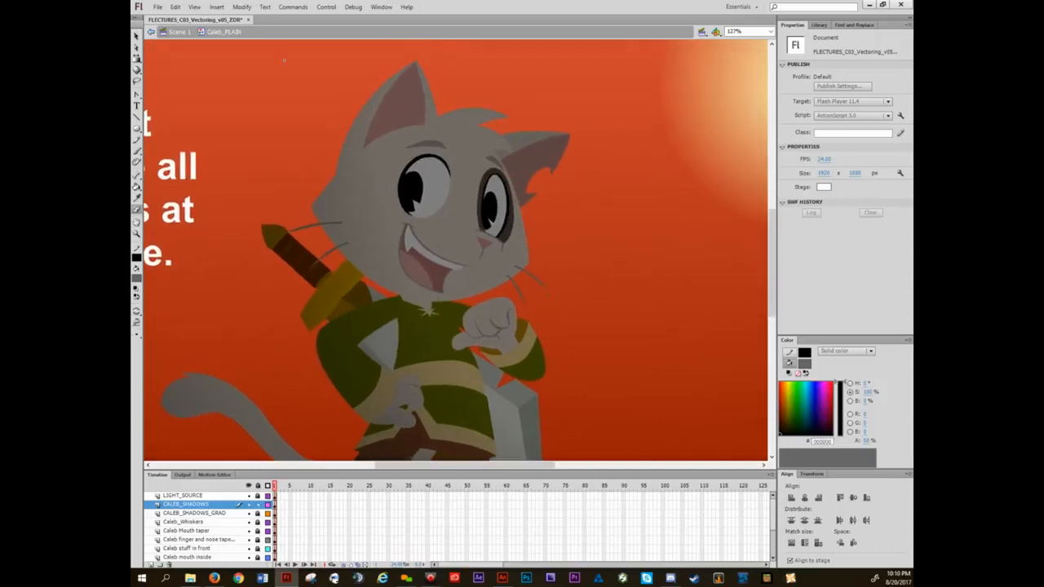
pyautogui.scroll(2, 519, 344)
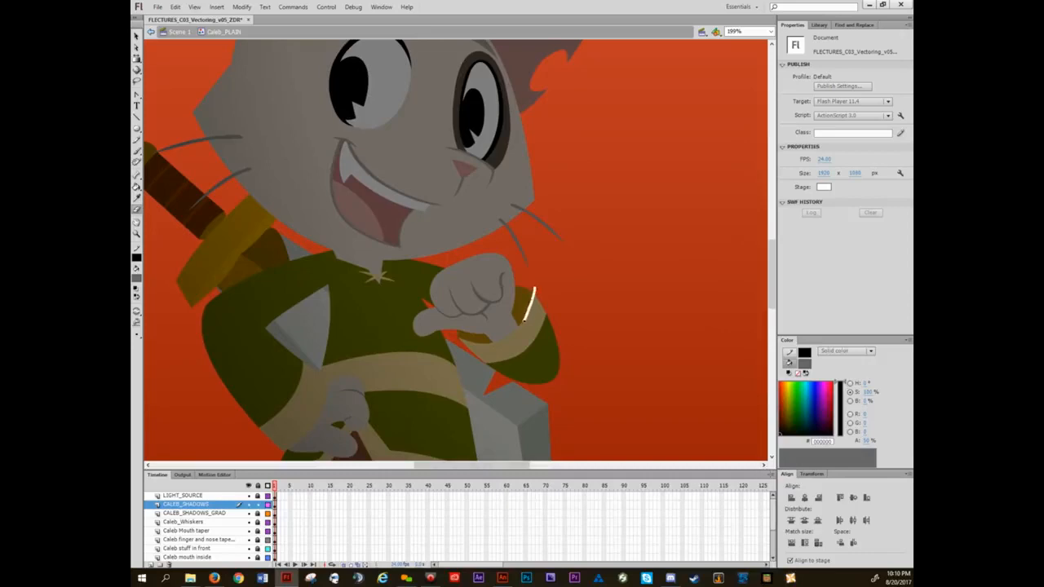
pyautogui.moveTo(517, 333)
pyautogui.mouseDown()
pyautogui.moveTo(528, 364)
pyautogui.moveTo(560, 381)
pyautogui.mouseUp()
pyautogui.press('v')
pyautogui.click(550, 354)
pyautogui.press('Delete')
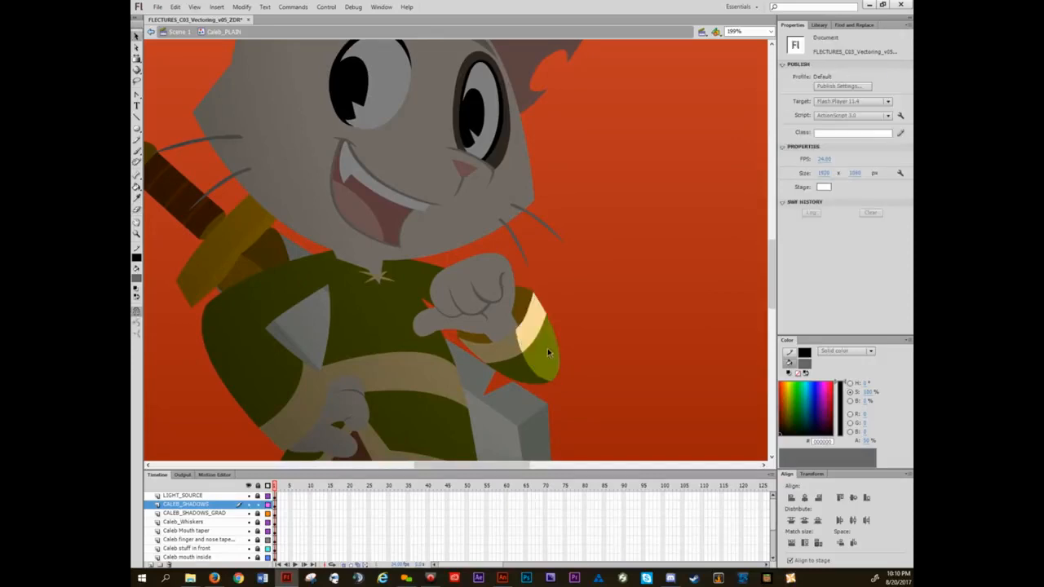
# - Erase a thin line through the shadow along the fist's knuckles and outer side, and delete the piece over the upper fist
pyautogui.press('e')
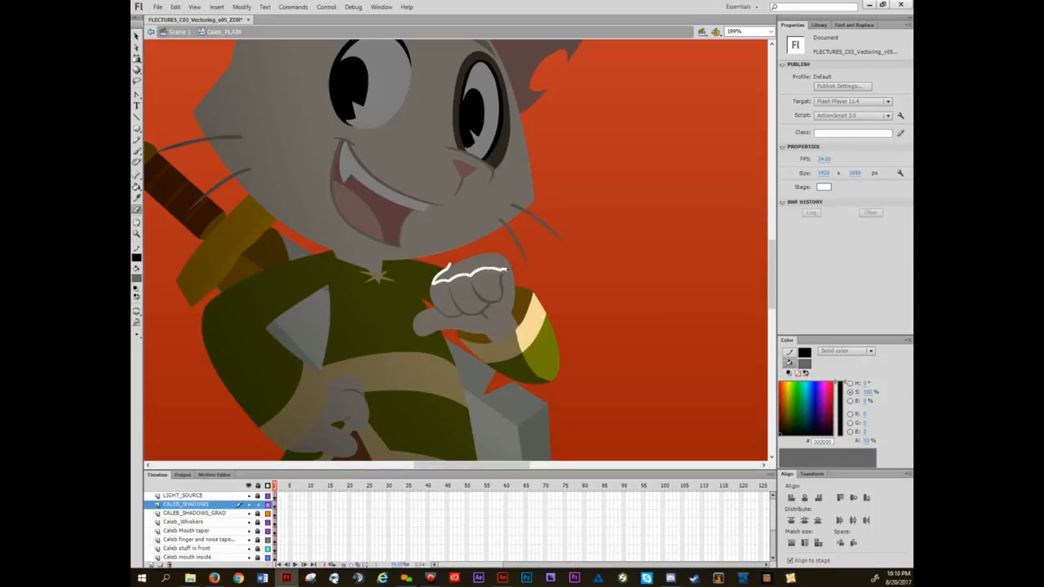
pyautogui.moveTo(508, 272); pyautogui.dragTo(509, 306)
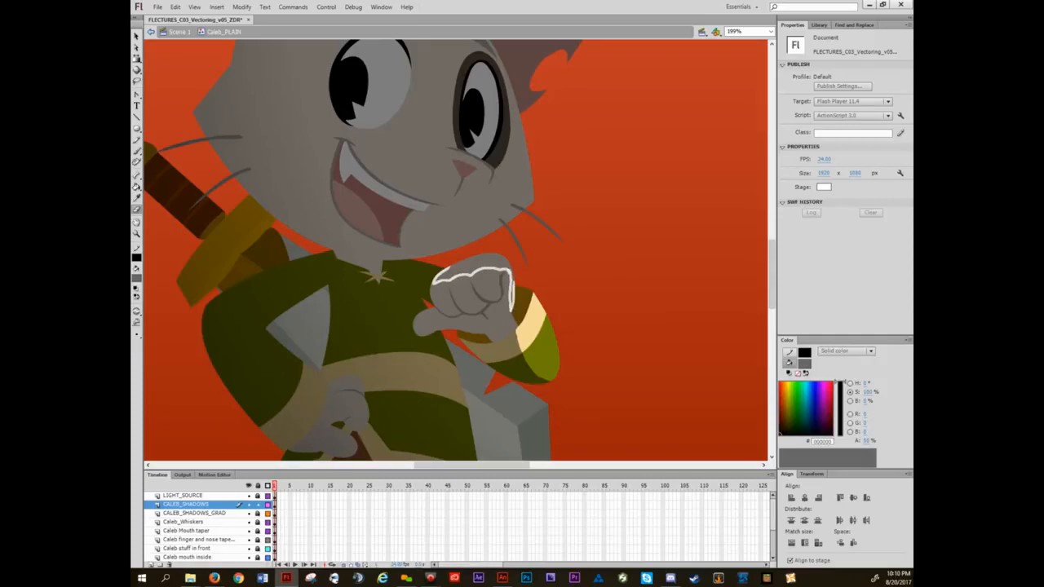
pyautogui.press('v')
pyautogui.click(501, 261)
pyautogui.press('Delete')
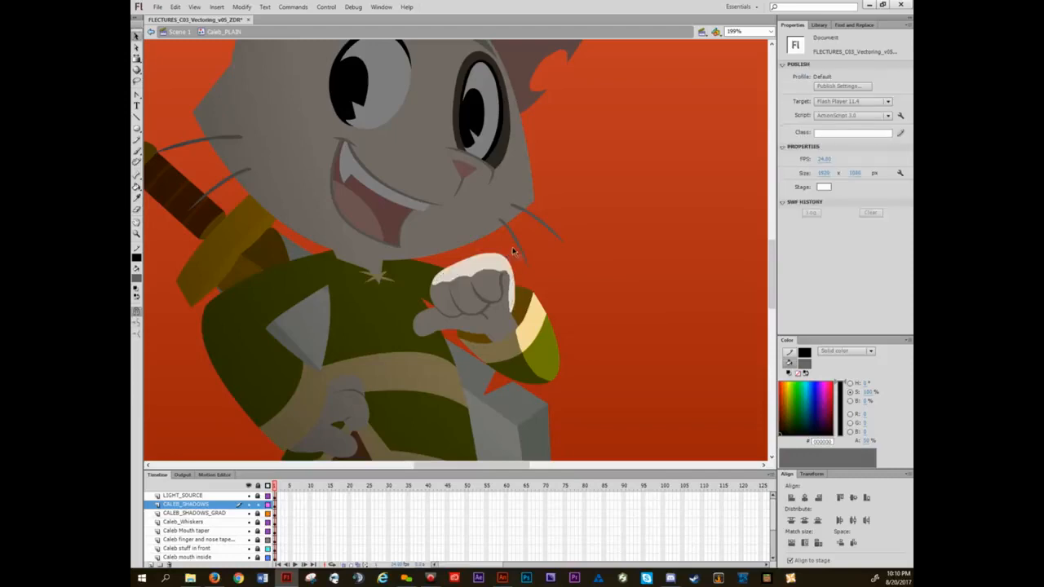
# - Erase around the outermost finger of the fist and delete the shadow piece covering it
pyautogui.moveTo(557, 288); pyautogui.dragTo(532, 282)
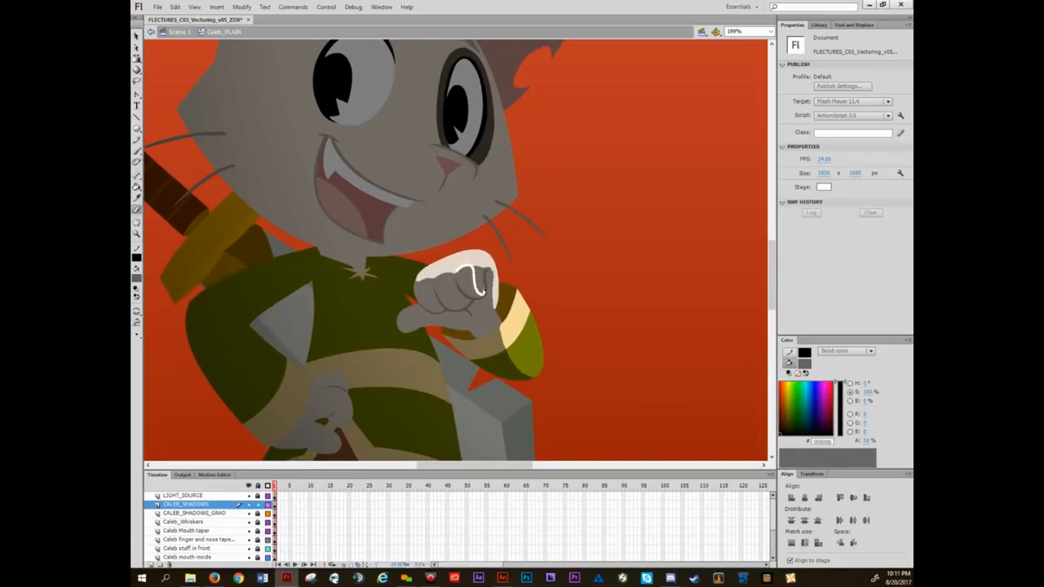
pyautogui.moveTo(493, 307); pyautogui.dragTo(495, 300)
pyautogui.press('v')
pyautogui.click(488, 281)
pyautogui.press('Delete')
# - Cut and delete the shadow over the sliver of green shoulder between the neck and the fist
pyautogui.press('h')
pyautogui.moveTo(523, 304); pyautogui.dragTo(535, 204)
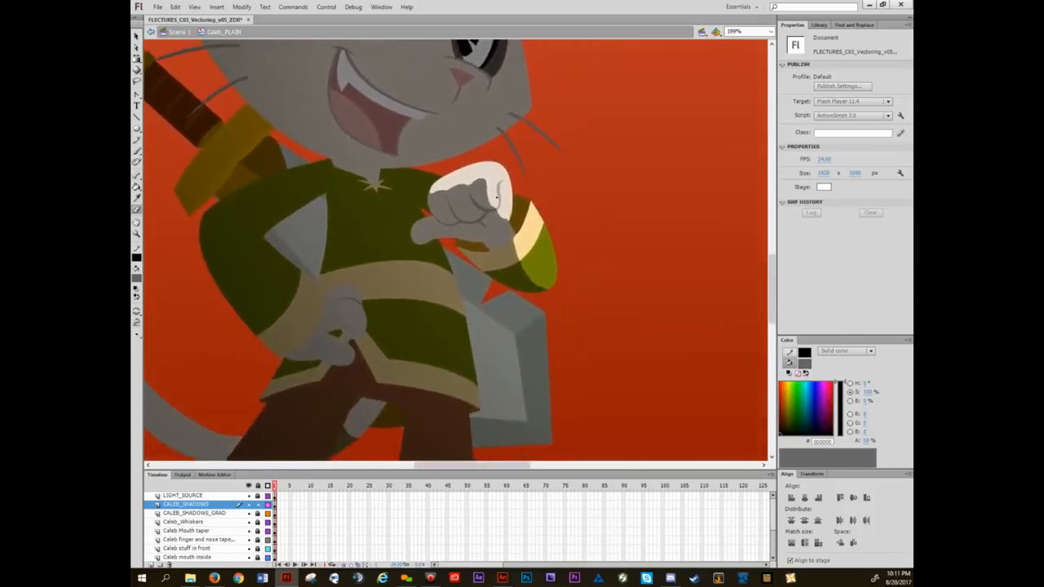
pyautogui.moveTo(433, 188)
pyautogui.mouseDown()
pyautogui.moveTo(401, 170)
pyautogui.moveTo(427, 168)
pyautogui.mouseUp()
pyautogui.press('v')
pyautogui.click(430, 179)
pyautogui.press('Delete')
# - Try erasing a light boundary down the front of the tunic and around the thumb
pyautogui.press('e')
pyautogui.moveTo(397, 202); pyautogui.dragTo(429, 393)
pyautogui.moveTo(493, 355); pyautogui.dragTo(478, 293)
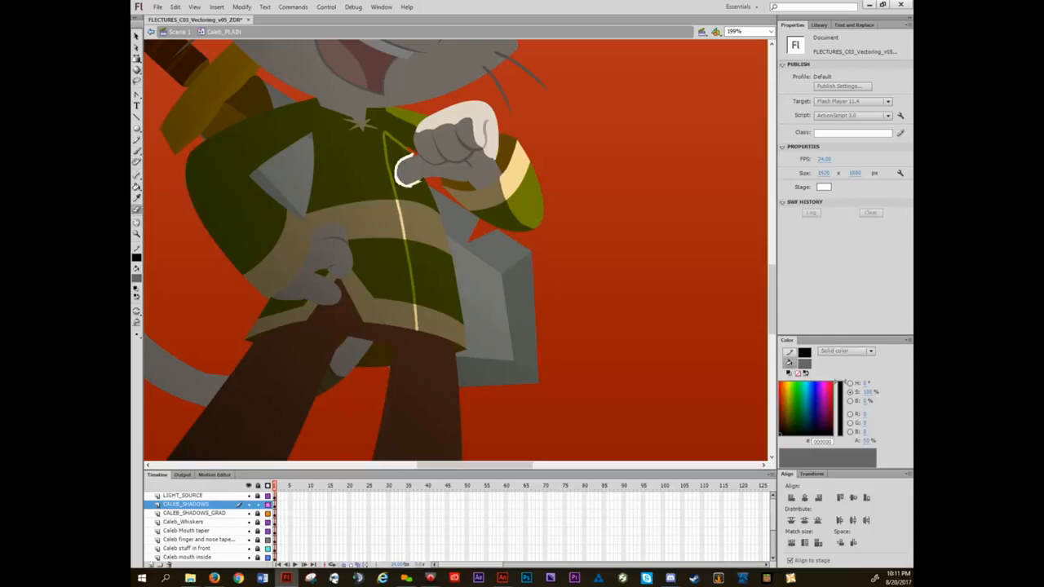
pyautogui.moveTo(424, 181); pyautogui.dragTo(426, 180)
pyautogui.moveTo(425, 185); pyautogui.dragTo(465, 349)
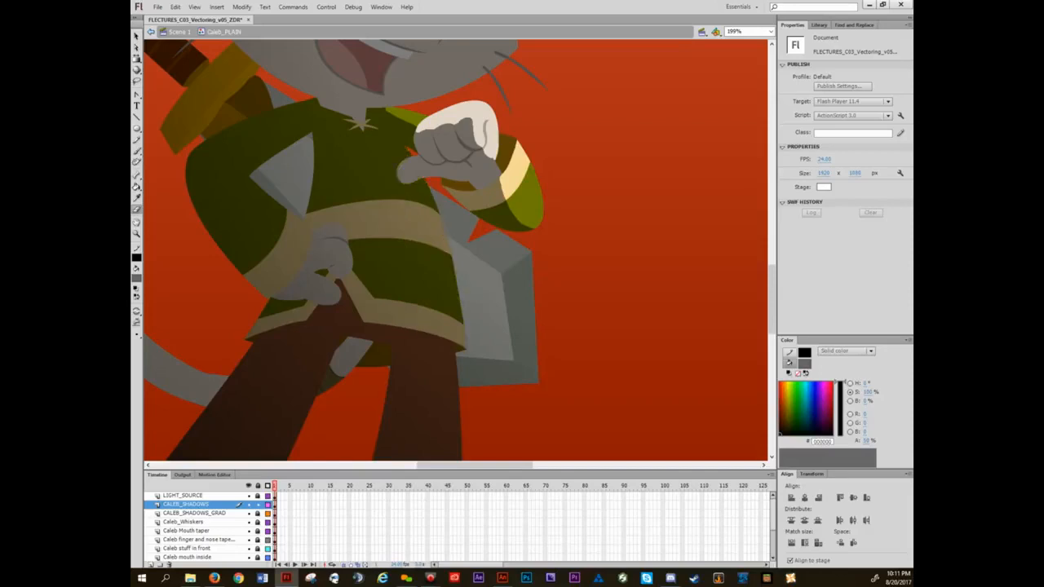
# - Unlock the character's artwork layers while keeping LIGHT_SOURCE, CALEB_SHADOWS and CALEB_SHADOWS_GRAD locked, and check the tunic shapes
pyautogui.moveTo(432, 233); pyautogui.dragTo(462, 274)
pyautogui.press('v')
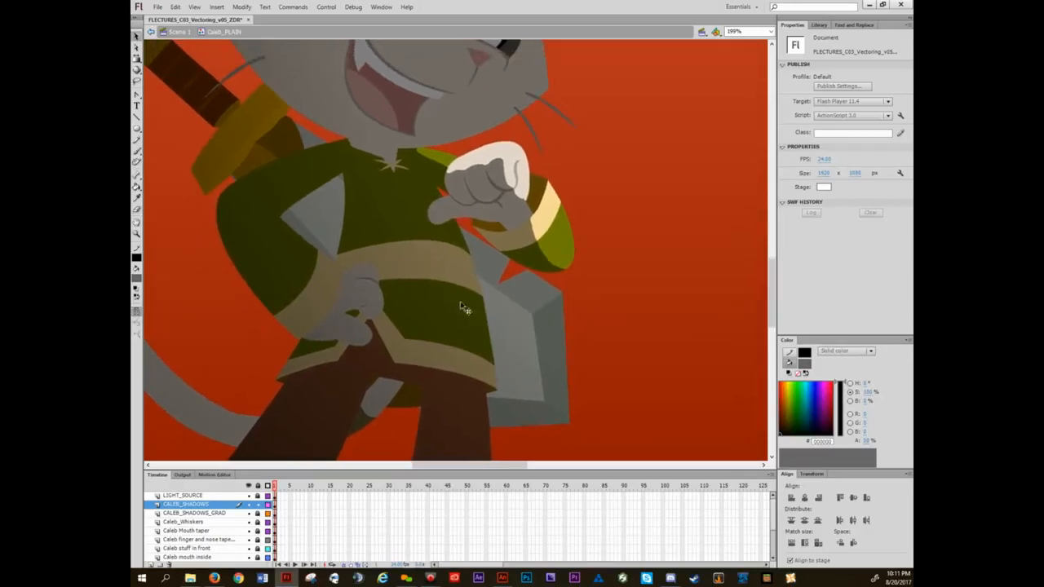
pyautogui.click(258, 486)
pyautogui.moveTo(258, 495); pyautogui.dragTo(258, 513)
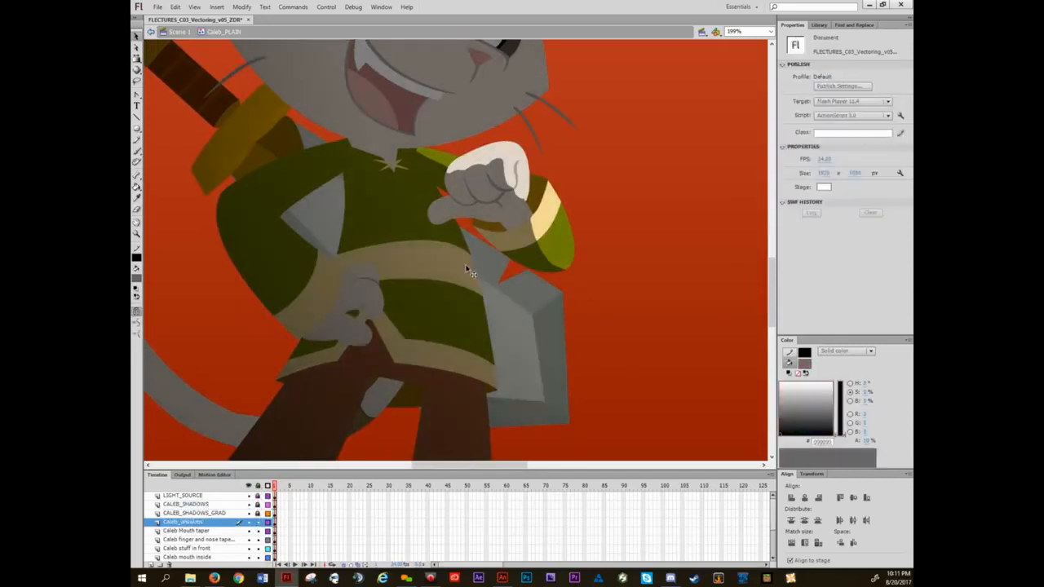
pyautogui.click(468, 271)
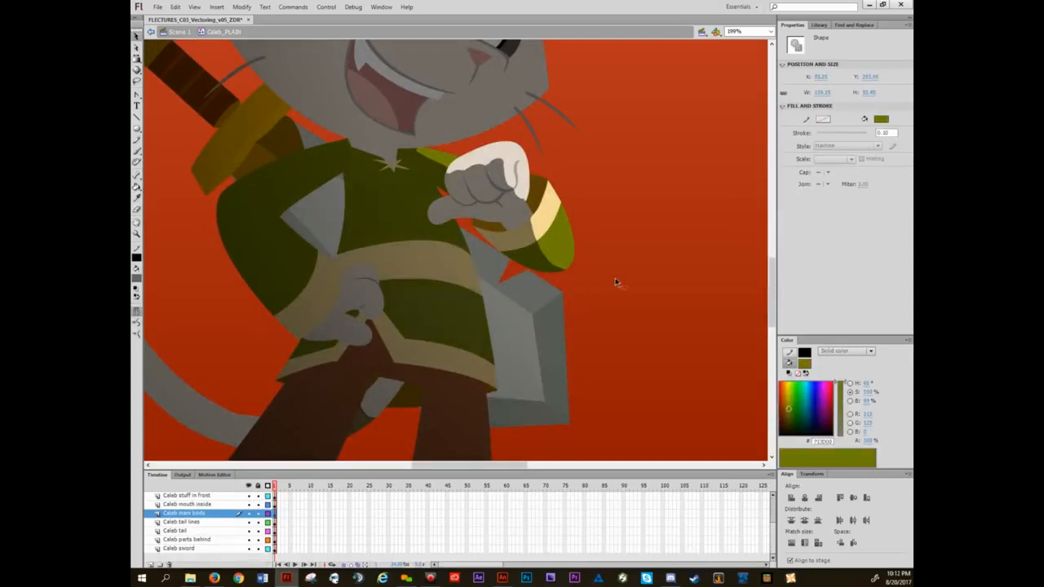
pyautogui.click(538, 315)
# - Outline the tunic's edge beside the shield with black hairline strokes using the Ink Bottle, and cut them from the Caleb main body layer
pyautogui.press('s')
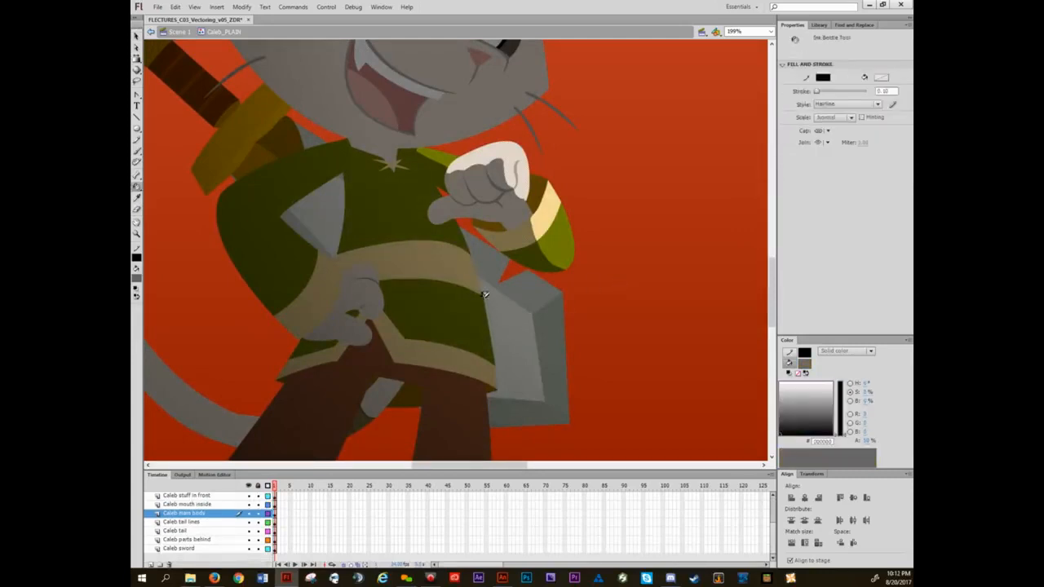
pyautogui.click(480, 278)
pyautogui.click(497, 368)
pyautogui.press('v')
pyautogui.click(494, 361)
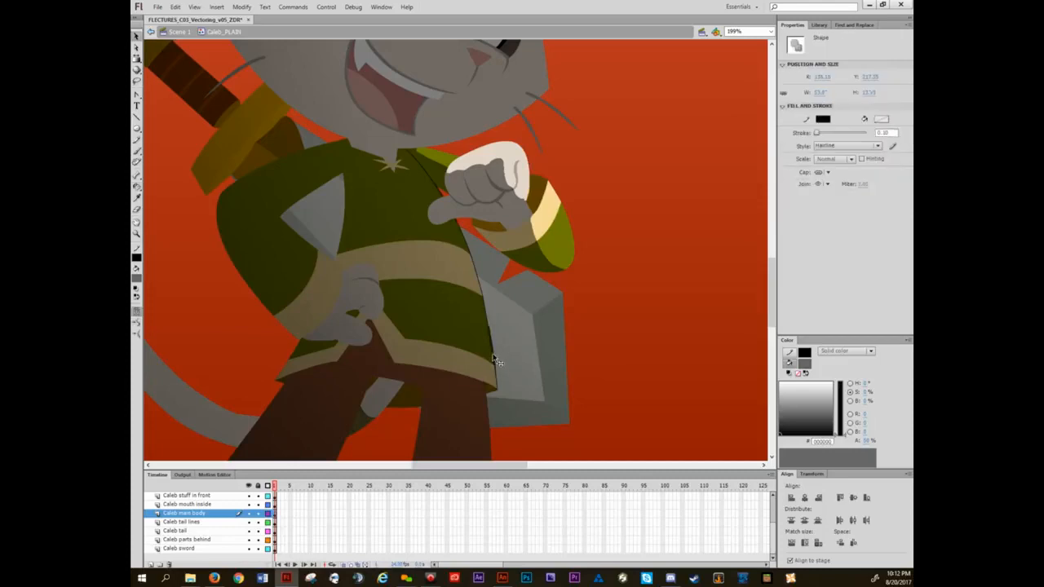
pyautogui.press('Delete')
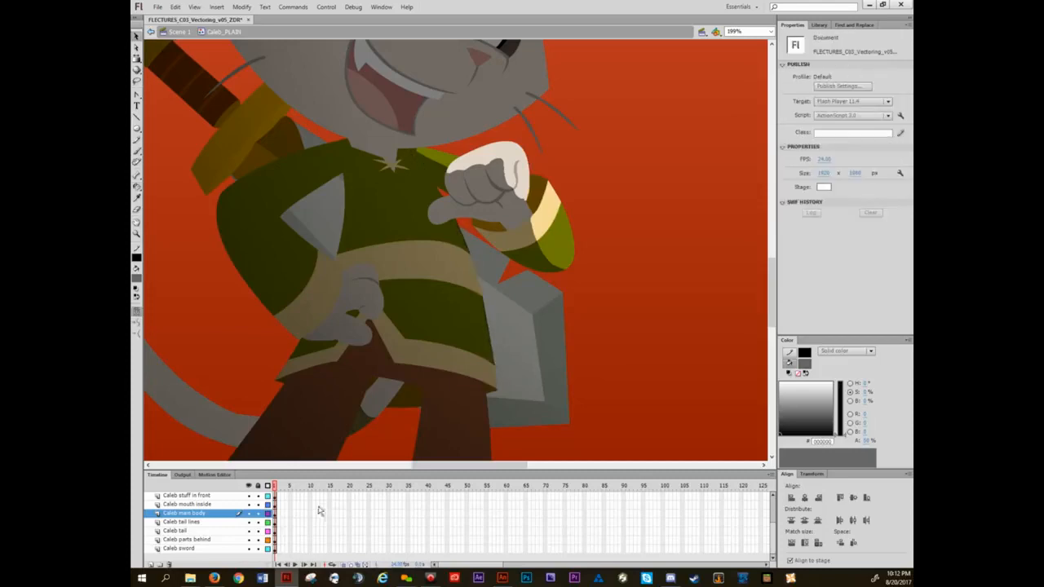
# - Lock every layer except CALEB_SHADOWS and paste the tunic edge outline in place on it
pyautogui.scroll(2, 261, 526)
pyautogui.click(258, 505)
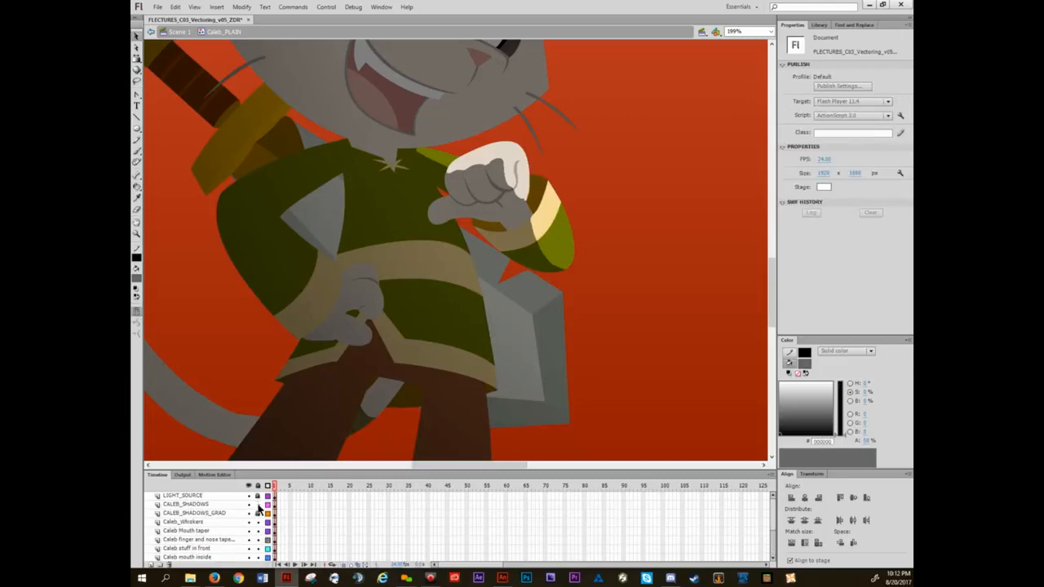
pyautogui.click(258, 486)
pyautogui.click(258, 505)
pyautogui.hotkey('ctrl', 'a')
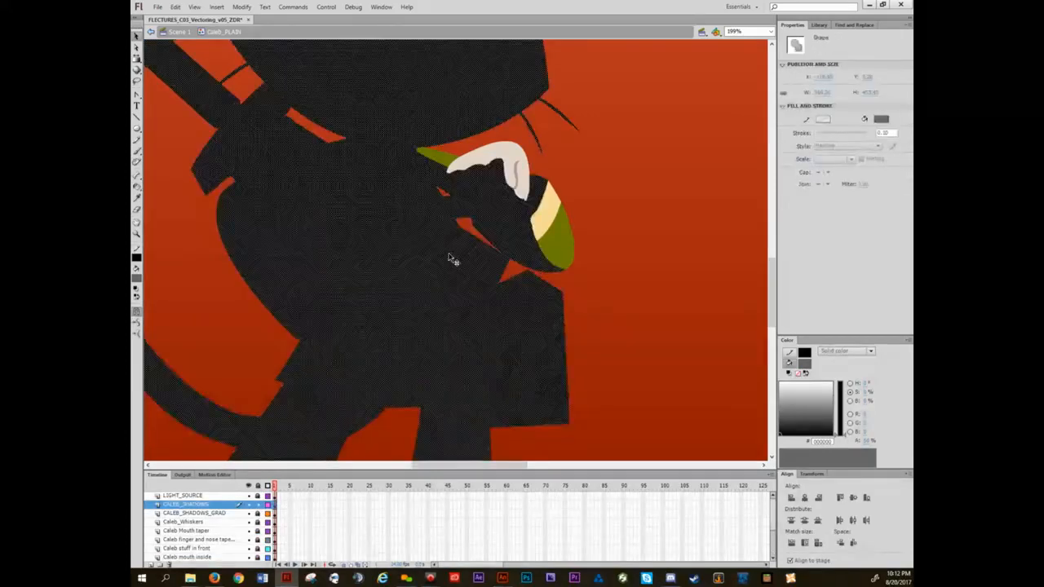
pyautogui.press('Delete')
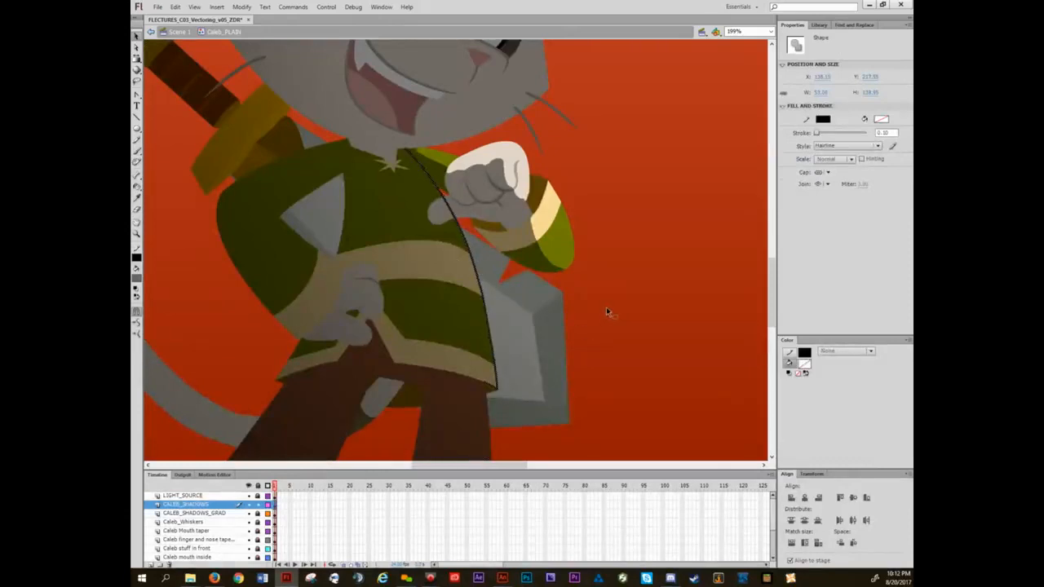
# - Draw a slightly curved boundary line from the neck down to the tunic's hem and close it along the hem
pyautogui.press('n')
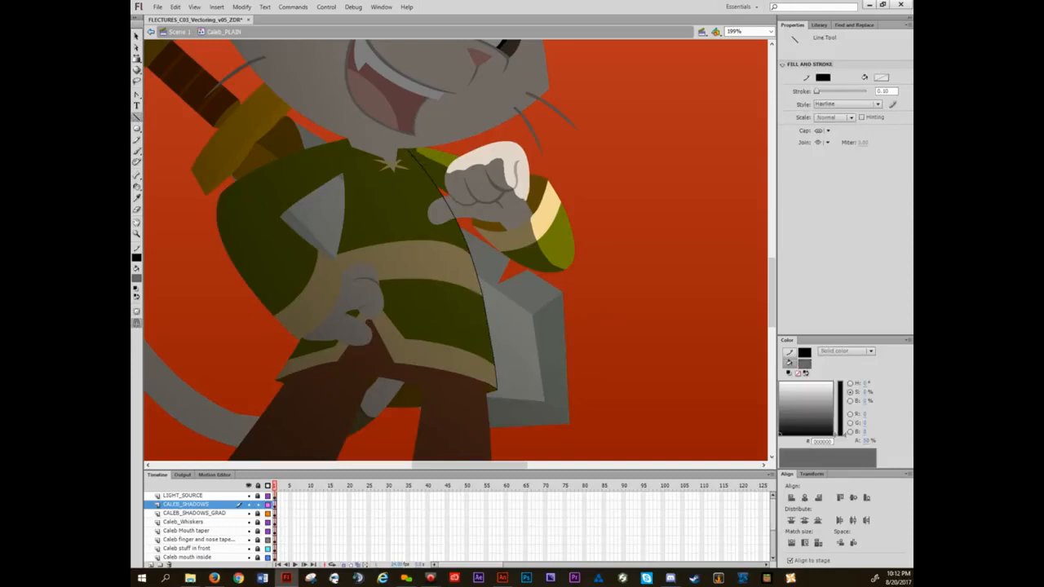
pyautogui.moveTo(406, 150); pyautogui.dragTo(446, 371)
pyautogui.press('v')
pyautogui.moveTo(435, 312); pyautogui.dragTo(447, 308)
pyautogui.press('n')
pyautogui.moveTo(445, 371)
pyautogui.mouseDown()
pyautogui.moveTo(497, 390)
pyautogui.moveTo(468, 377)
pyautogui.mouseUp()
# - Delete the shadow enclosed by the boundary lines along the tunic's lit side, and remove the guide outline
pyautogui.press('v')
pyautogui.click(460, 330)
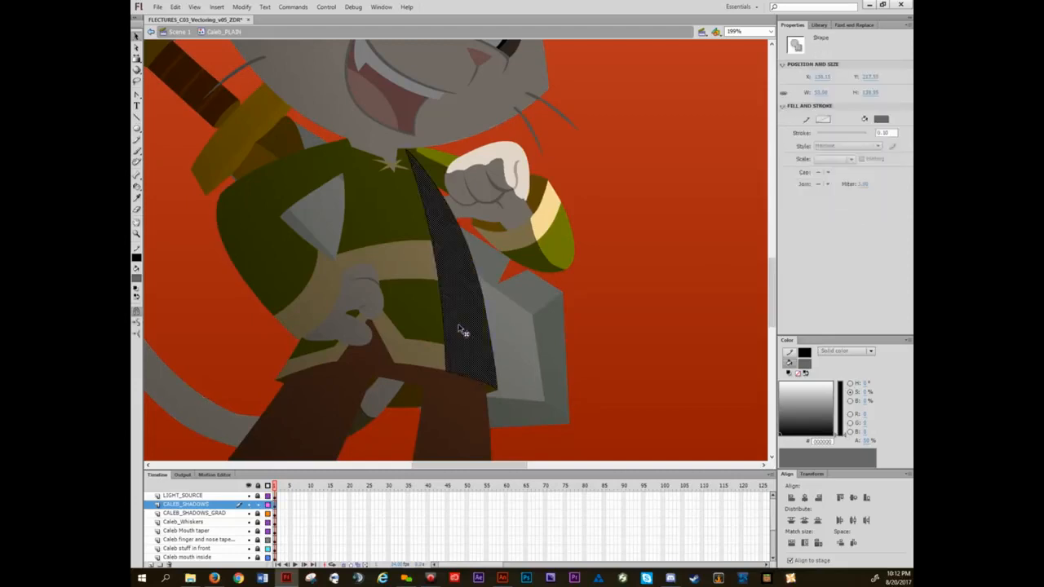
pyautogui.press('Delete')
pyautogui.click(441, 198)
pyautogui.press('Delete')
# - Unlock the character layers for the hand artwork, keeping LIGHT_SOURCE and both shadow layers locked
pyautogui.moveTo(337, 137); pyautogui.dragTo(541, 349)
pyautogui.moveTo(481, 151); pyautogui.dragTo(469, 252)
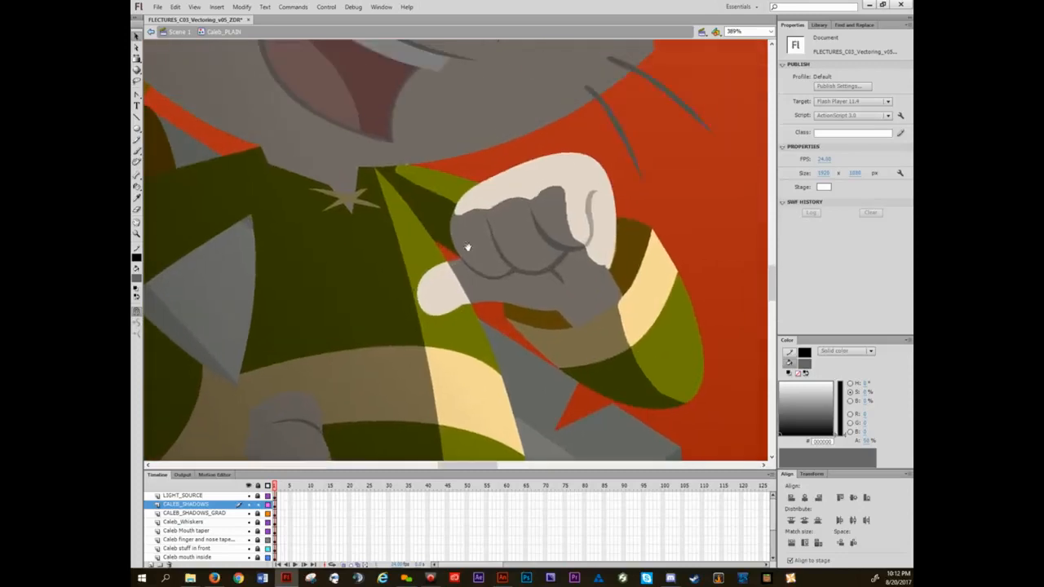
pyautogui.click(258, 487)
pyautogui.click(435, 282)
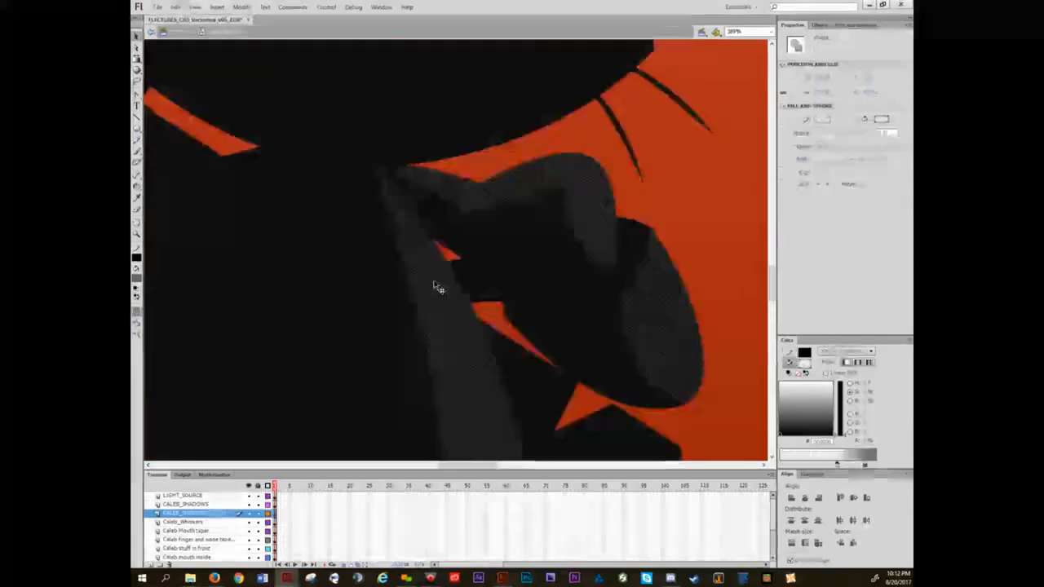
pyautogui.moveTo(258, 496); pyautogui.dragTo(259, 514)
pyautogui.click(439, 283)
pyautogui.press('Escape')
# - Outline the raised hand with a black hairline using the Ink Bottle and cut the stroke from the Caleb stuff in front layer
pyautogui.press('s')
pyautogui.click(432, 273)
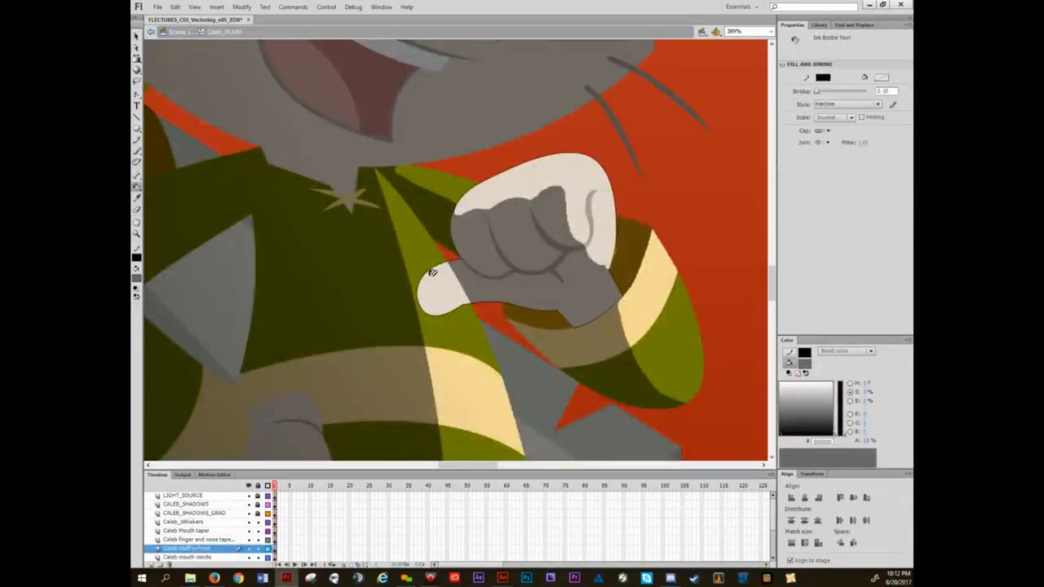
pyautogui.press('v')
pyautogui.doubleClick(429, 272)
pyautogui.press('Delete')
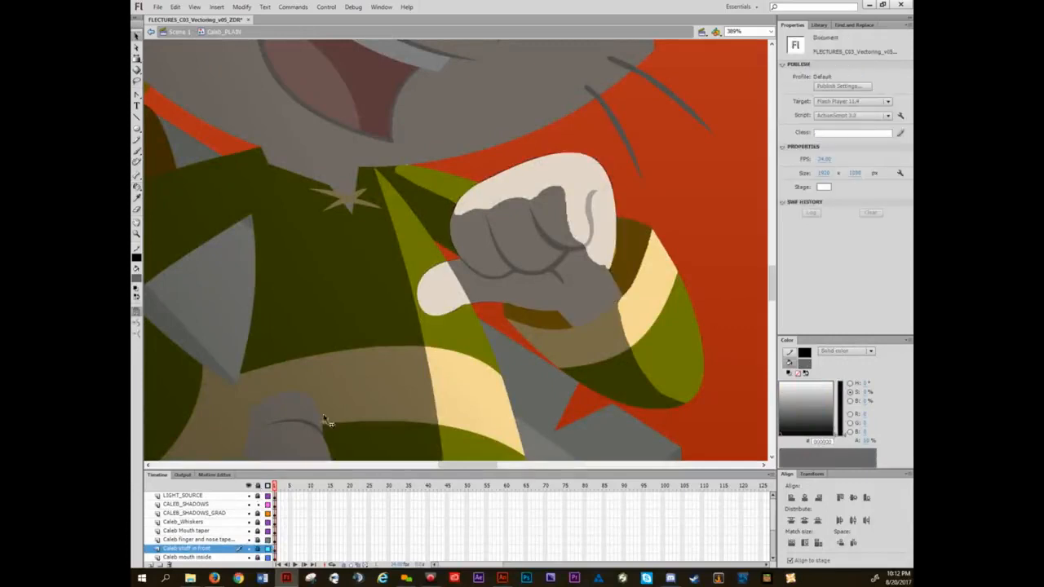
# - Paste the hand outline in place on CALEB_SHADOWS and fill the thumb area with the translucent black shadow colour
pyautogui.click(414, 289)
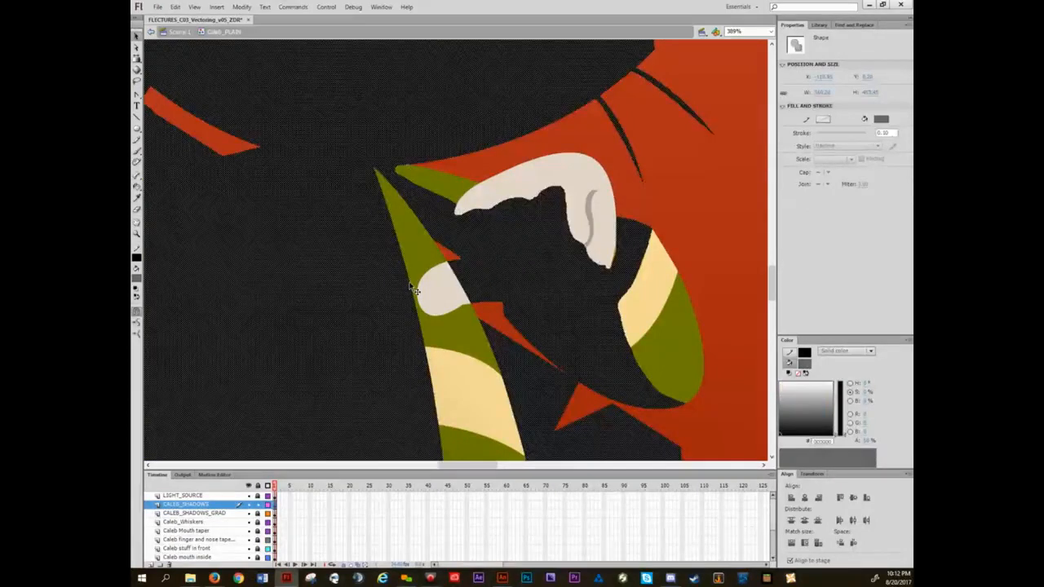
pyautogui.hotkey('ctrl', 'z')
pyautogui.click(670, 187)
pyautogui.press('k')
pyautogui.click(444, 286)
pyautogui.press('v')
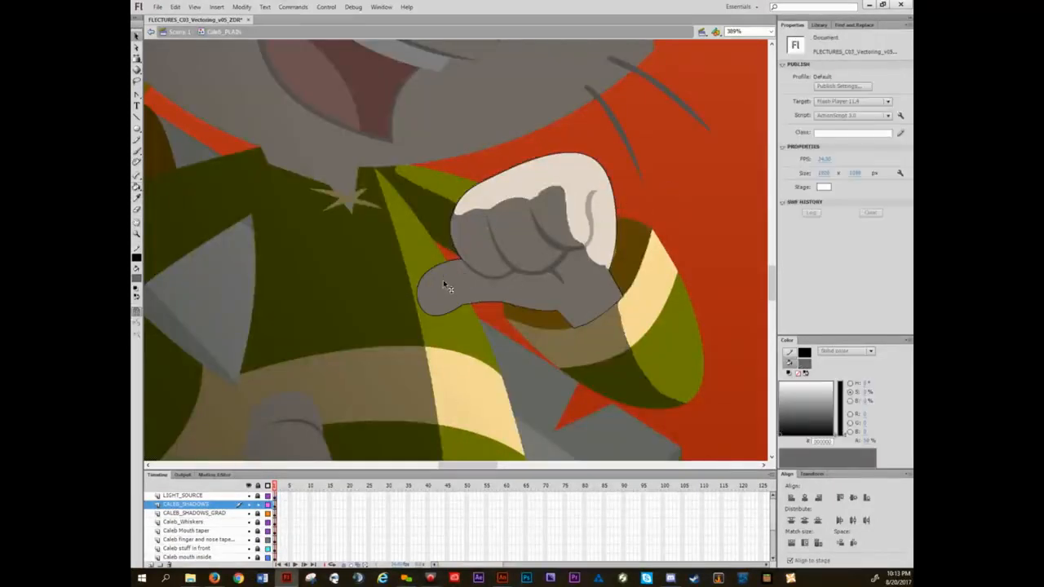
# - Select and delete the black hairline outline around the raised hand on the CALEB_SHADOWS layer
pyautogui.doubleClick(441, 263)
pyautogui.press('Delete')
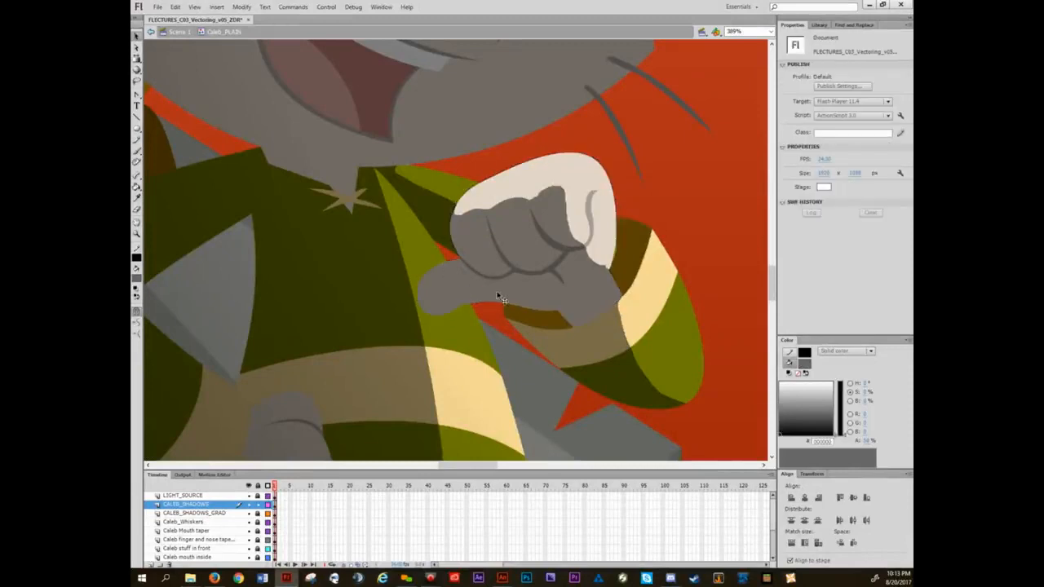
pyautogui.hotkey('ctrl', '-')
pyautogui.moveTo(529, 340); pyautogui.dragTo(525, 267)
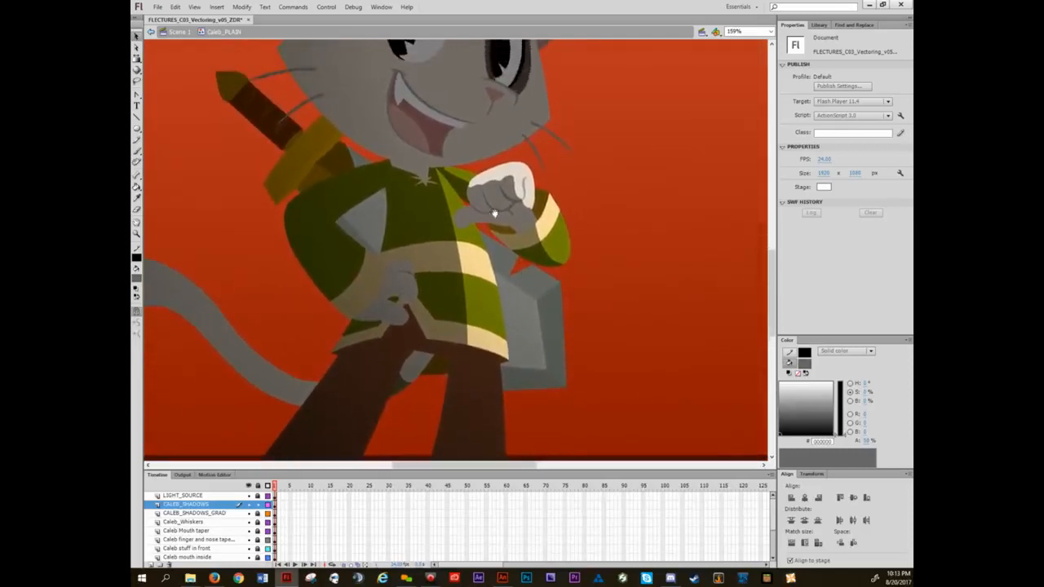
# - Erase a thin boundary line through the head shadow from the forehead, past the eye and mouth, down to the jaw
pyautogui.scroll(1, 388, 214)
pyautogui.moveTo(388, 218); pyautogui.dragTo(466, 247)
pyautogui.press('e')
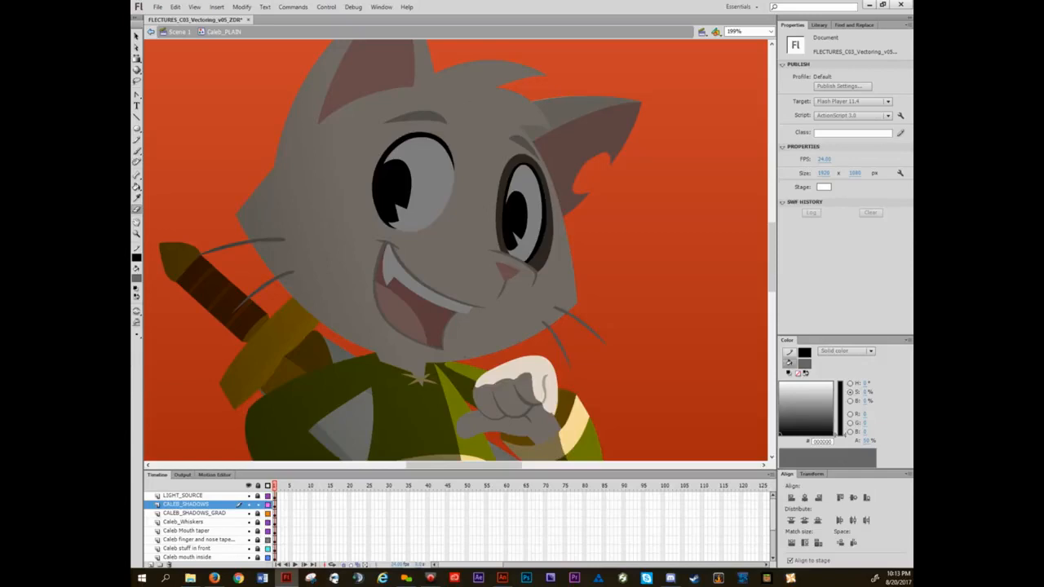
pyautogui.moveTo(473, 143); pyautogui.dragTo(492, 135)
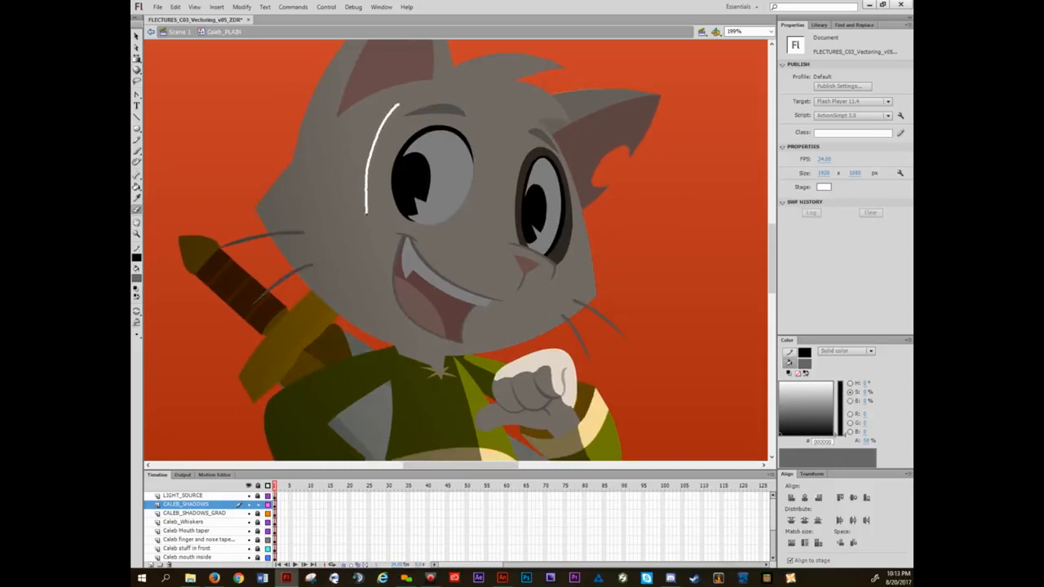
pyautogui.moveTo(358, 266); pyautogui.dragTo(374, 325)
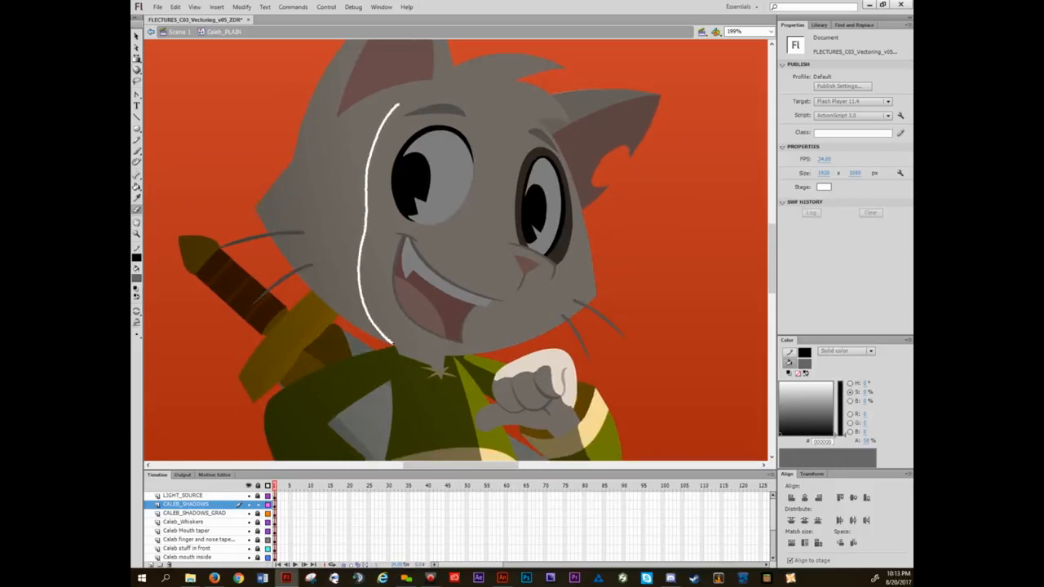
# - Erase a boundary from the tall ear's tip down the cheek and under the chin, and delete the shadow covering the face
pyautogui.scroll(5, 215, 118)
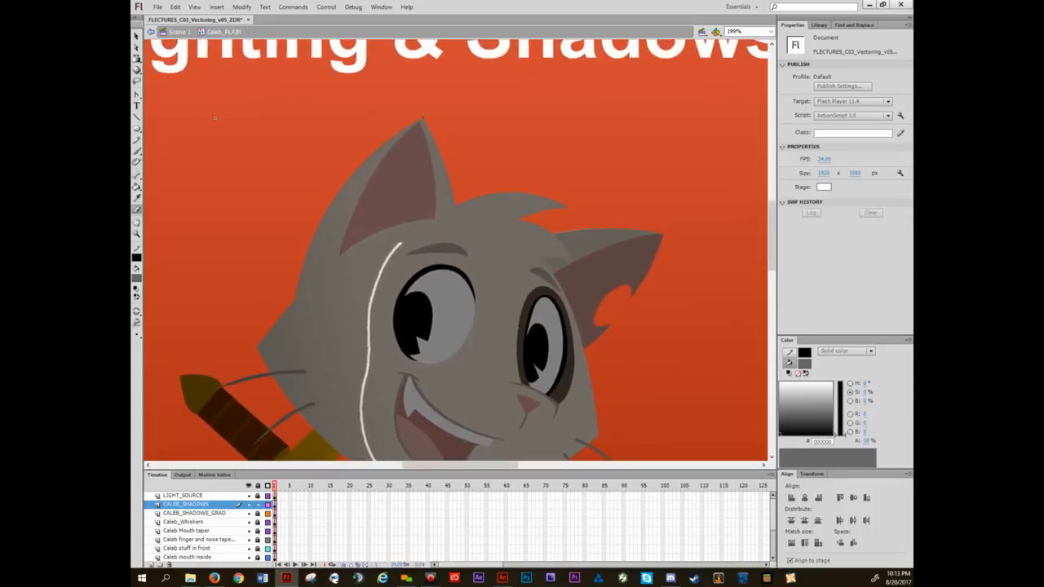
pyautogui.moveTo(371, 173); pyautogui.dragTo(349, 216)
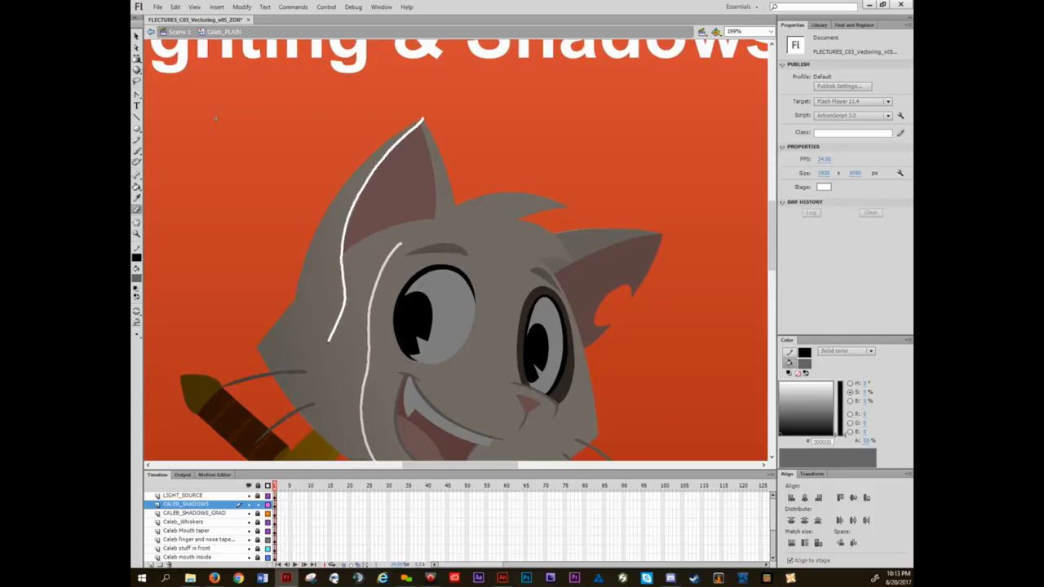
pyautogui.moveTo(326, 369); pyautogui.dragTo(363, 444)
pyautogui.scroll(-5, 601, 268)
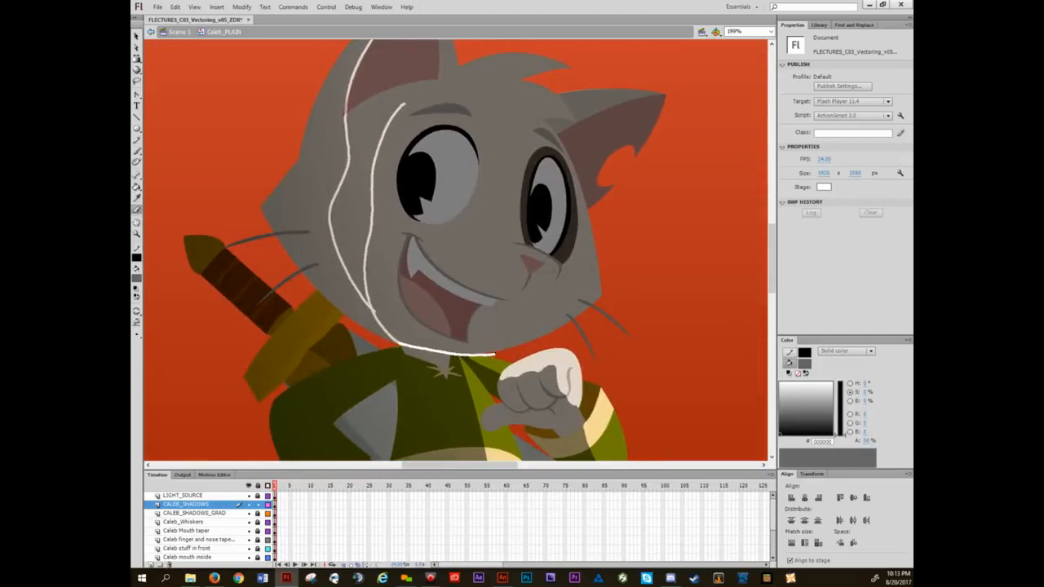
pyautogui.click(524, 320)
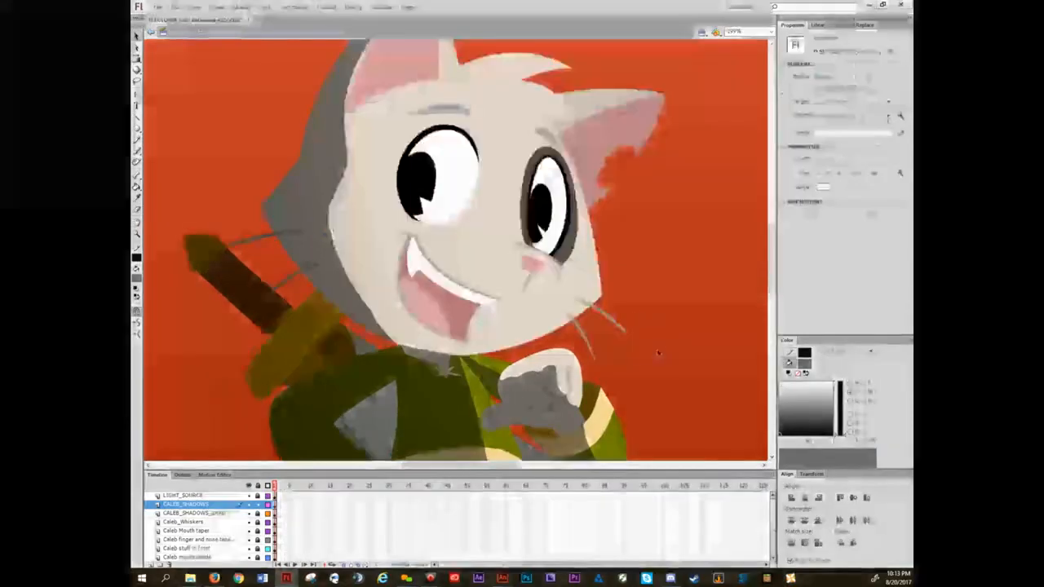
# - Erase a closed outline along the inner part of the bent sleeve and delete the shadow enclosed by it
pyautogui.moveTo(646, 341); pyautogui.dragTo(657, 243)
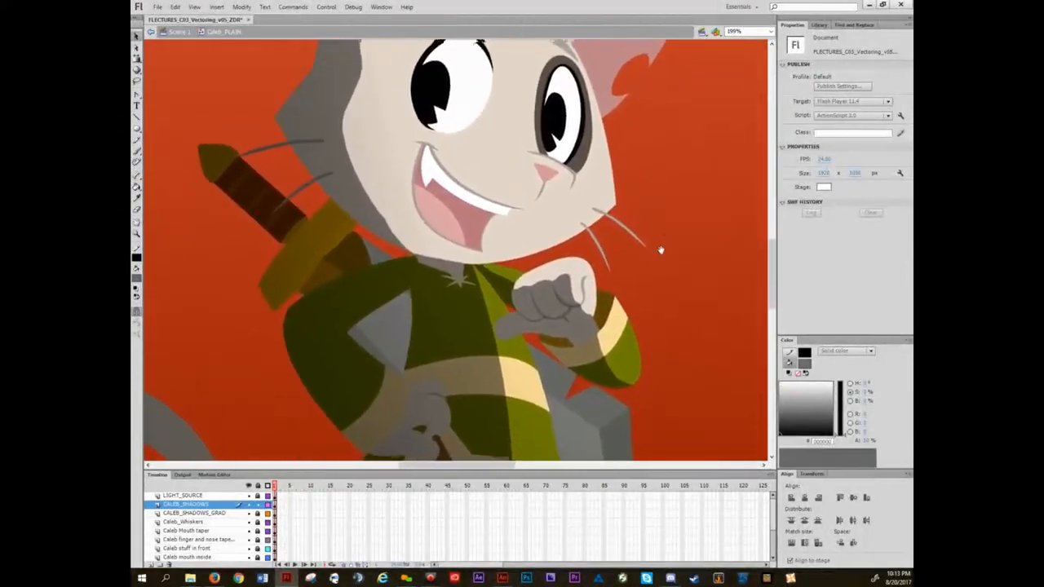
pyautogui.moveTo(401, 327)
pyautogui.mouseDown()
pyautogui.moveTo(434, 298)
pyautogui.moveTo(439, 257)
pyautogui.moveTo(396, 270)
pyautogui.mouseUp()
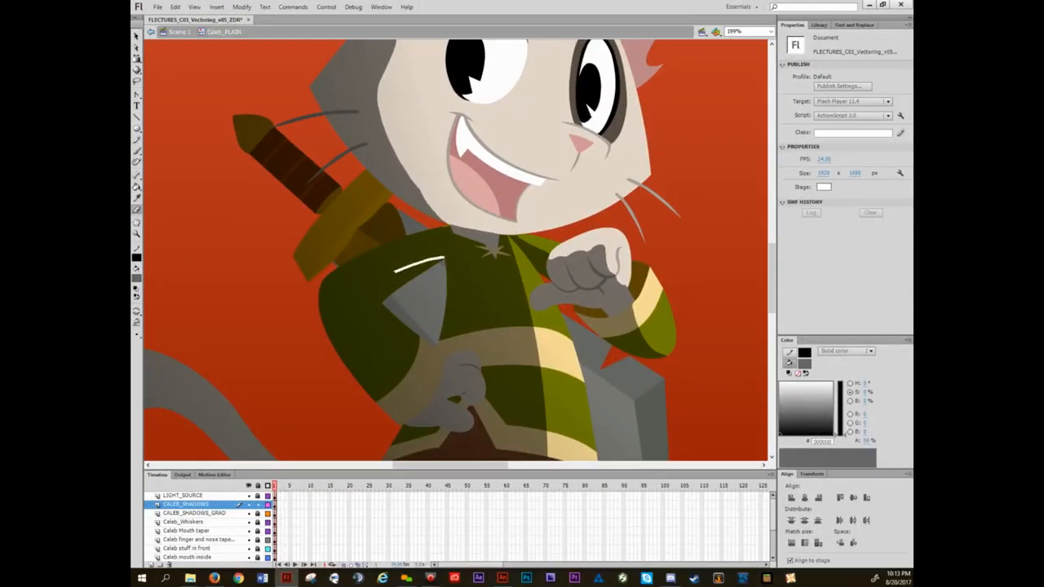
pyautogui.moveTo(365, 328); pyautogui.dragTo(391, 365)
pyautogui.moveTo(431, 395); pyautogui.dragTo(434, 397)
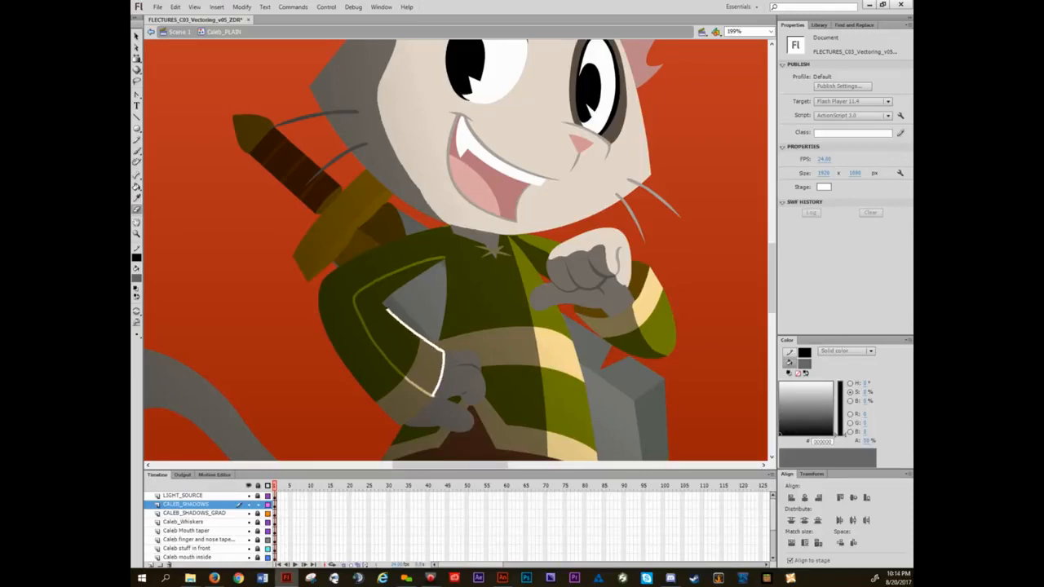
pyautogui.moveTo(439, 260); pyautogui.dragTo(444, 257)
pyautogui.press('v')
pyautogui.click(415, 349)
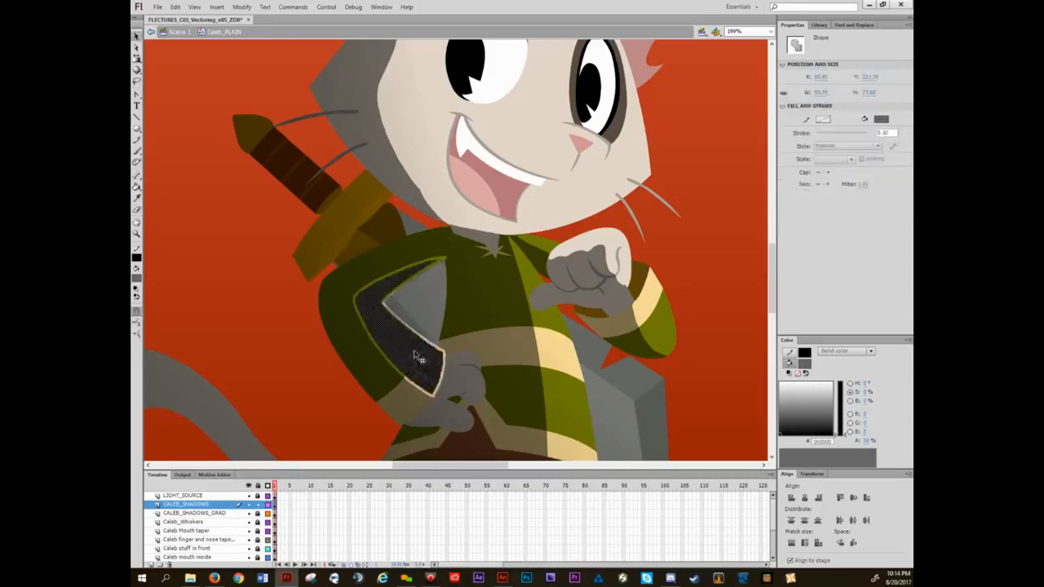
pyautogui.press('Delete')
# - Erase a curved boundary across the fingers of the hand on the hip and delete the shadow on their lit side
pyautogui.moveTo(582, 376); pyautogui.dragTo(499, 306)
pyautogui.press('e')
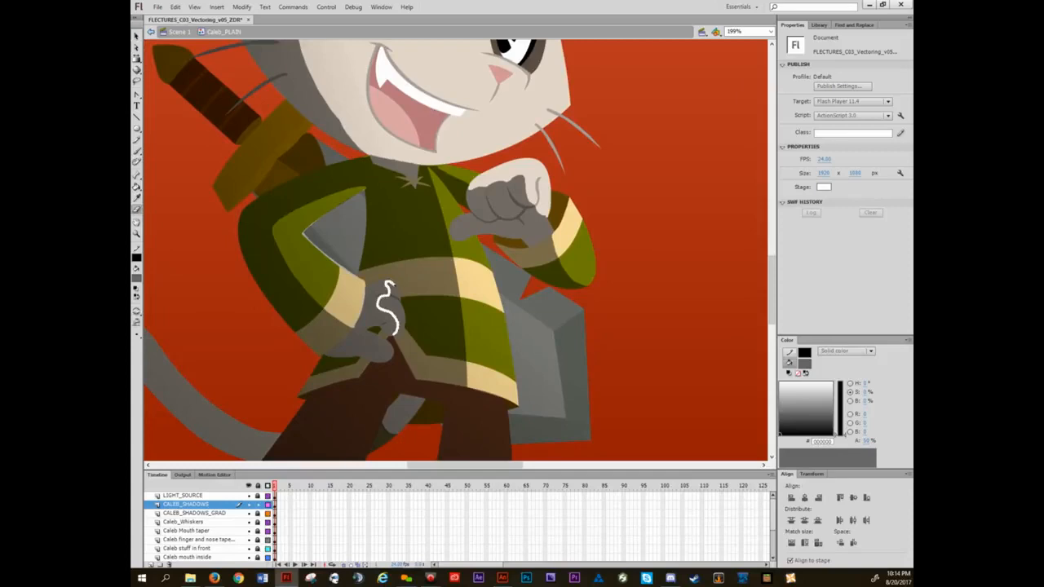
pyautogui.moveTo(395, 330); pyautogui.dragTo(397, 326)
pyautogui.press('v')
pyautogui.click(397, 315)
pyautogui.press('Delete')
# - Erase a boundary down the outer edge of the front trouser leg and clear the shadow from its lower lit corner
pyautogui.press('e')
pyautogui.moveTo(406, 367); pyautogui.dragTo(412, 317)
pyautogui.moveTo(476, 356); pyautogui.dragTo(471, 207)
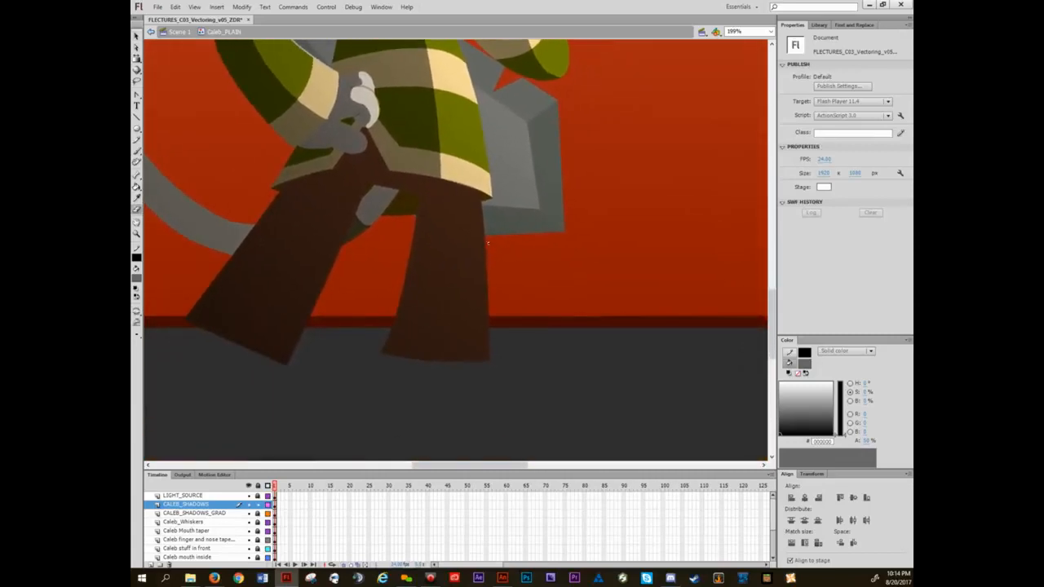
pyautogui.moveTo(487, 258); pyautogui.dragTo(454, 384)
pyautogui.click(487, 352)
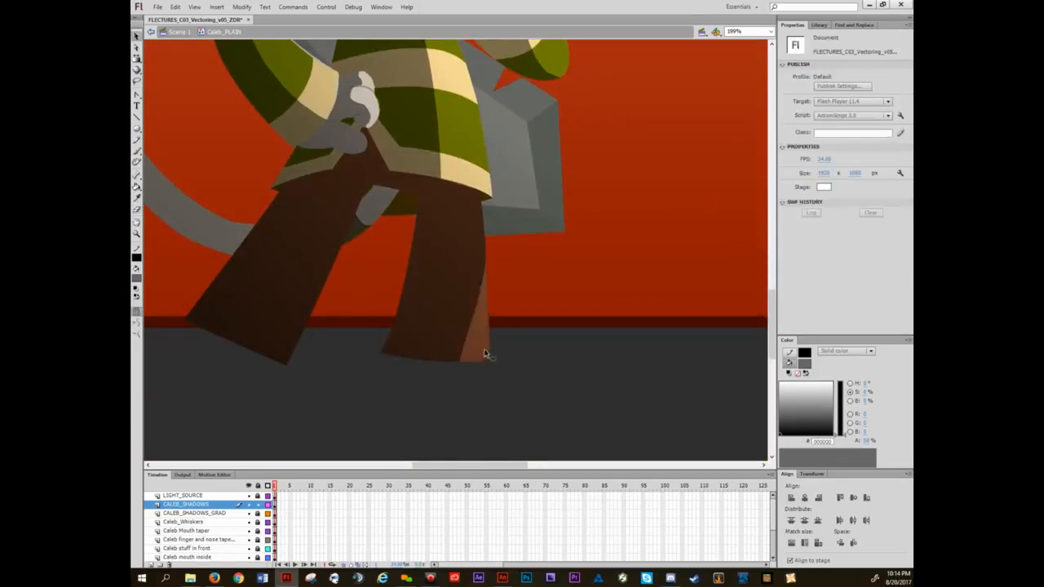
# - Erase a boundary down the rear trouser leg and remove the shadow along its light-facing edge
pyautogui.moveTo(355, 318); pyautogui.dragTo(432, 335)
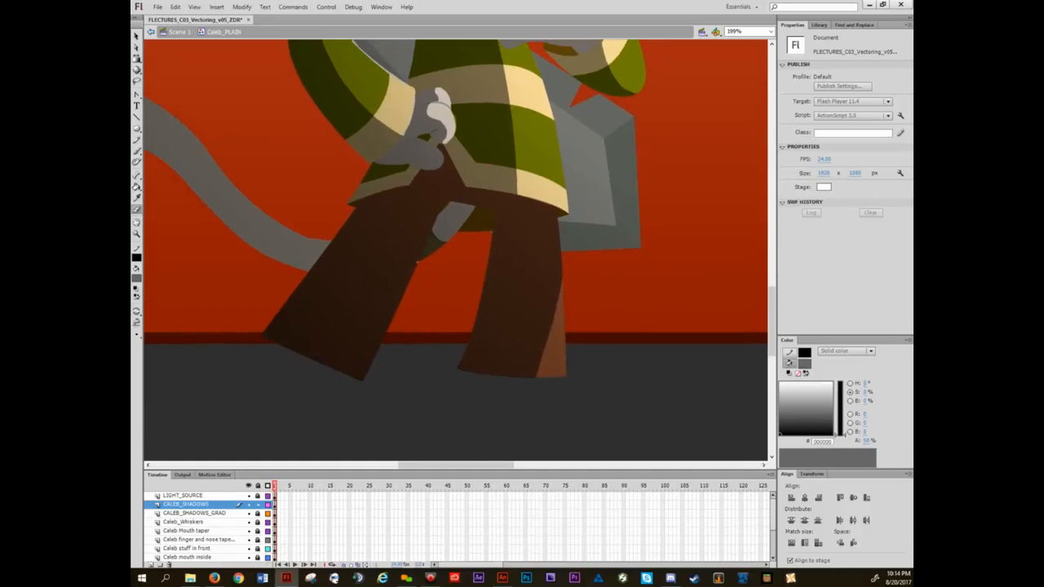
pyautogui.moveTo(412, 270); pyautogui.dragTo(337, 377)
pyautogui.click(384, 346)
# - Change the fill to a radial gradient and move the translucent black colour stop to the outer end of the ramp
pyautogui.moveTo(625, 218); pyautogui.dragTo(517, 436)
pyautogui.moveTo(563, 265); pyautogui.dragTo(580, 400)
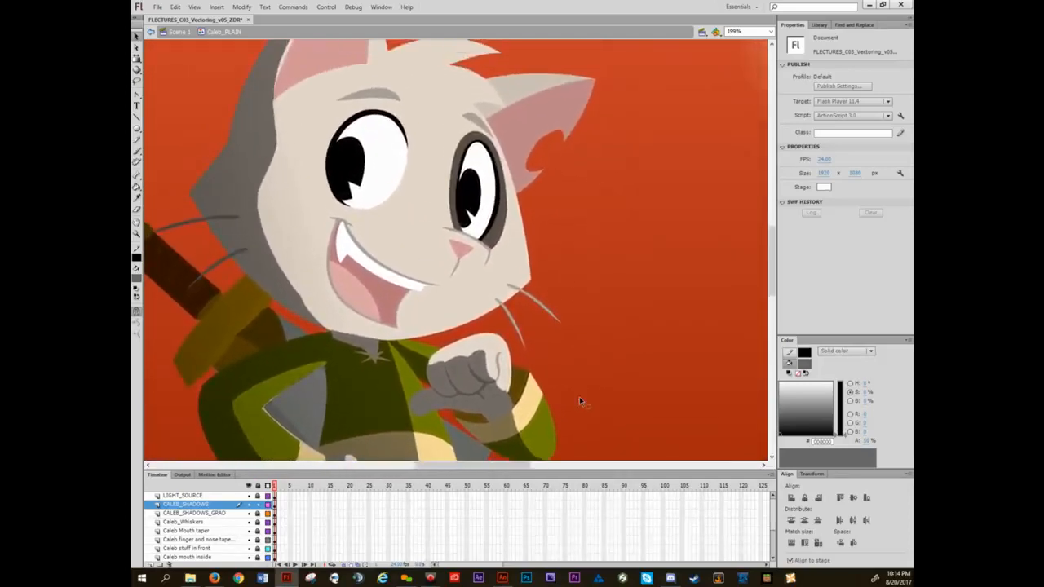
pyautogui.hotkey('ctrl', '2')
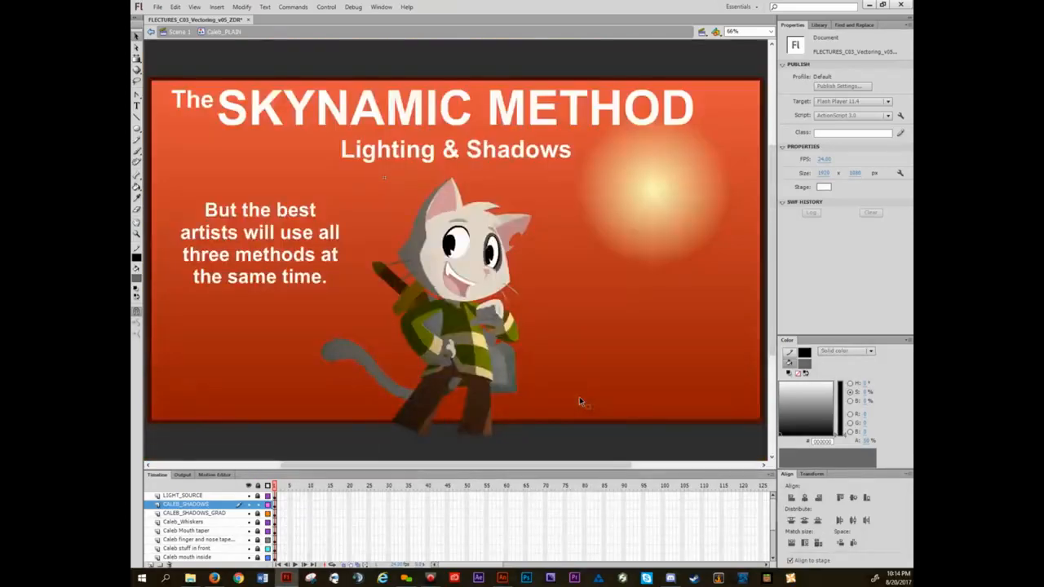
pyautogui.scroll(3, 491, 371)
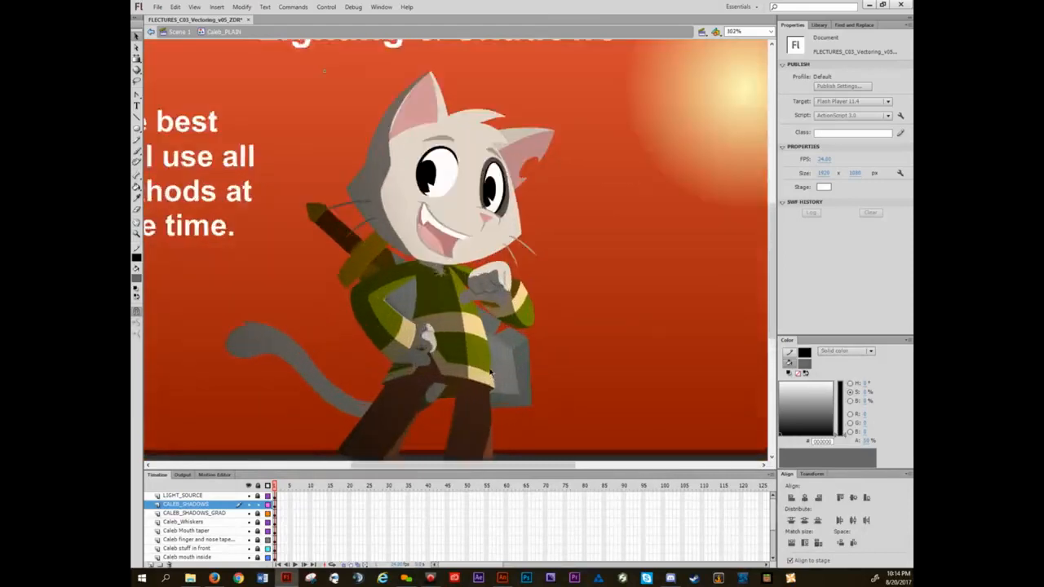
pyautogui.scroll(-3, 490, 372)
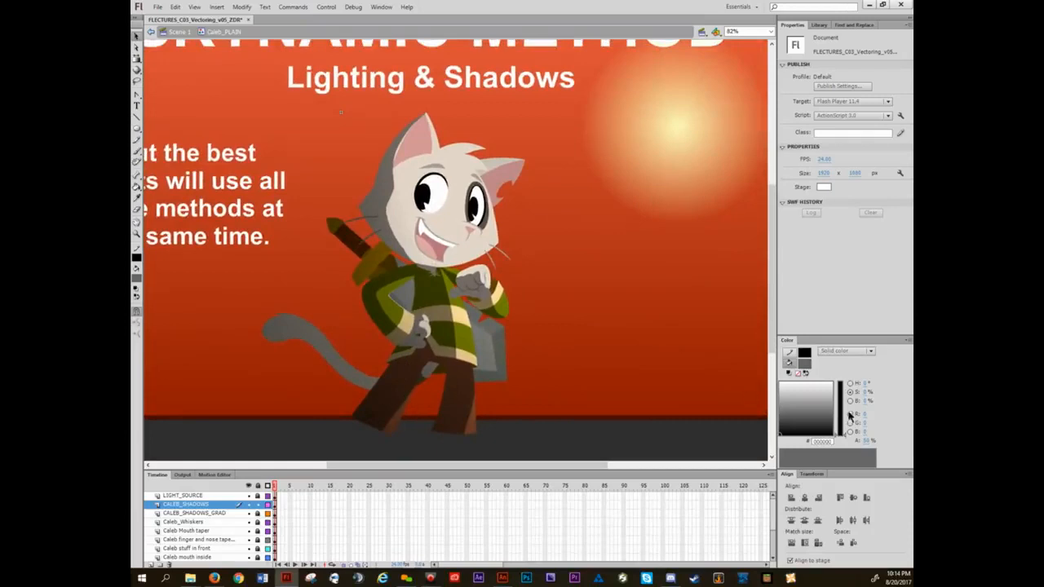
pyautogui.click(833, 357)
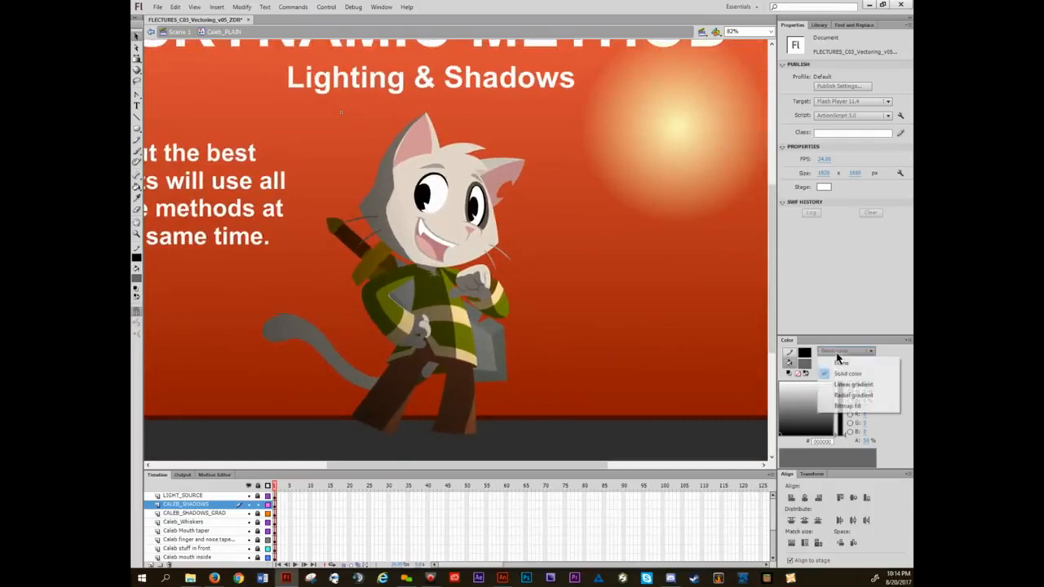
pyautogui.click(843, 398)
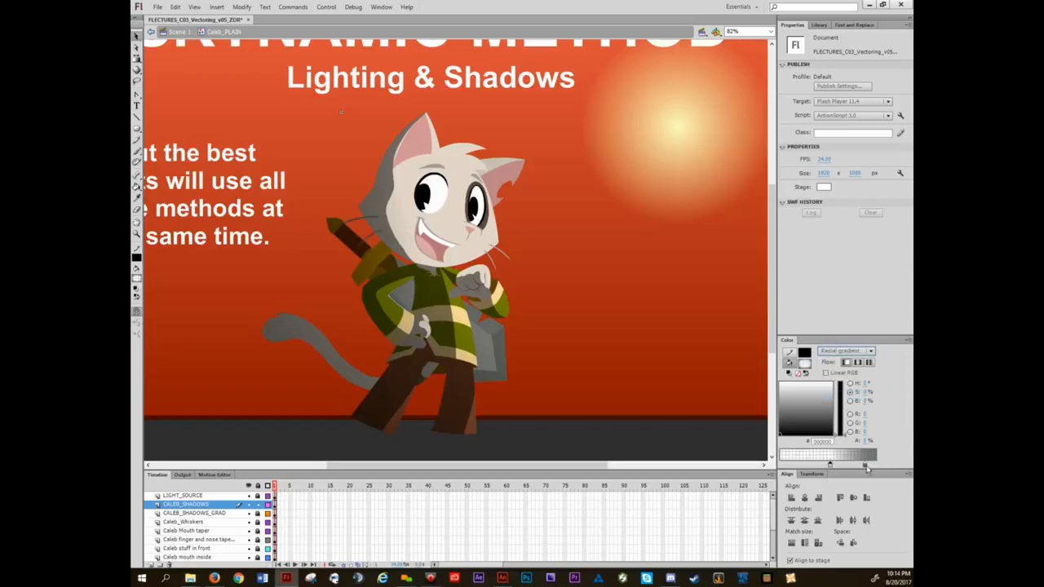
pyautogui.moveTo(866, 467); pyautogui.dragTo(875, 467)
# - Fill the character's shadow with the radial gradient and centre the gradient on the glowing light source with Gradient Transform
pyautogui.press('k')
pyautogui.click(434, 299)
pyautogui.press('f')
pyautogui.click(429, 295)
pyautogui.scroll(-3, 441, 314)
pyautogui.scroll(-3, 447, 318)
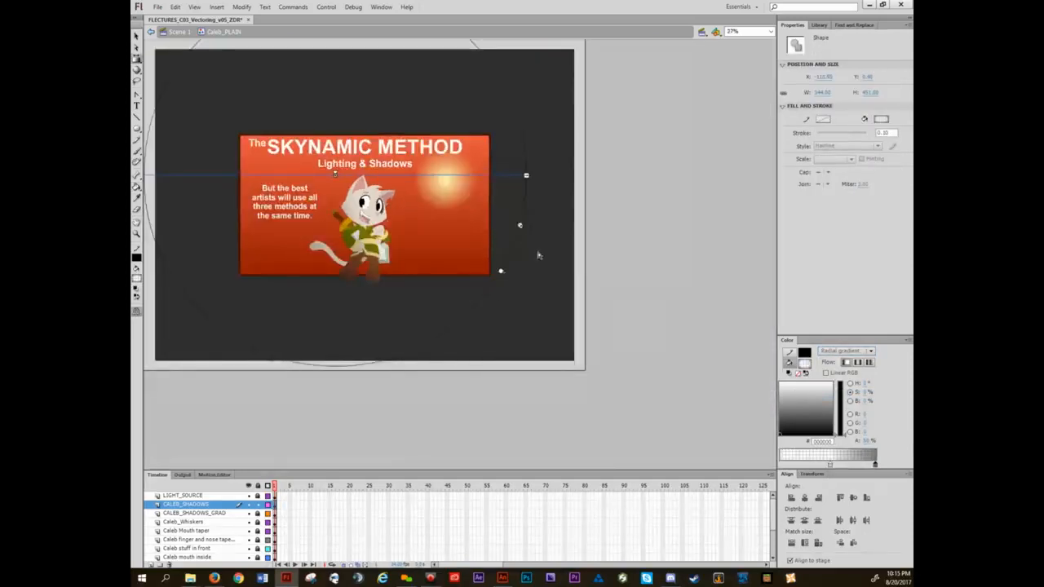
pyautogui.moveTo(520, 226); pyautogui.dragTo(554, 207)
pyautogui.scroll(2, 379, 246)
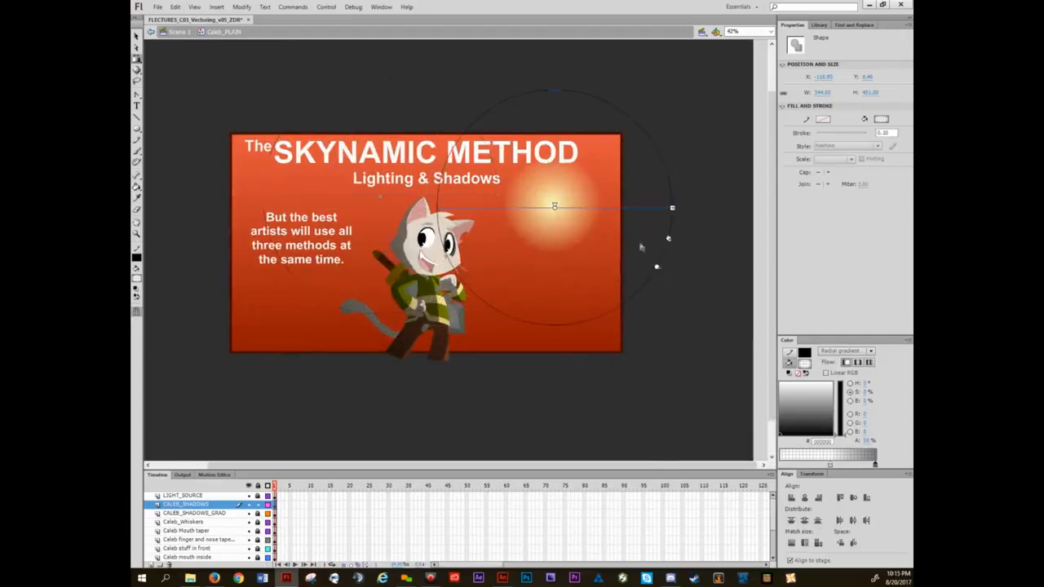
# - Enlarge the shadow's radial gradient and shift its centre from the light source toward the character
pyautogui.moveTo(669, 239); pyautogui.dragTo(706, 266)
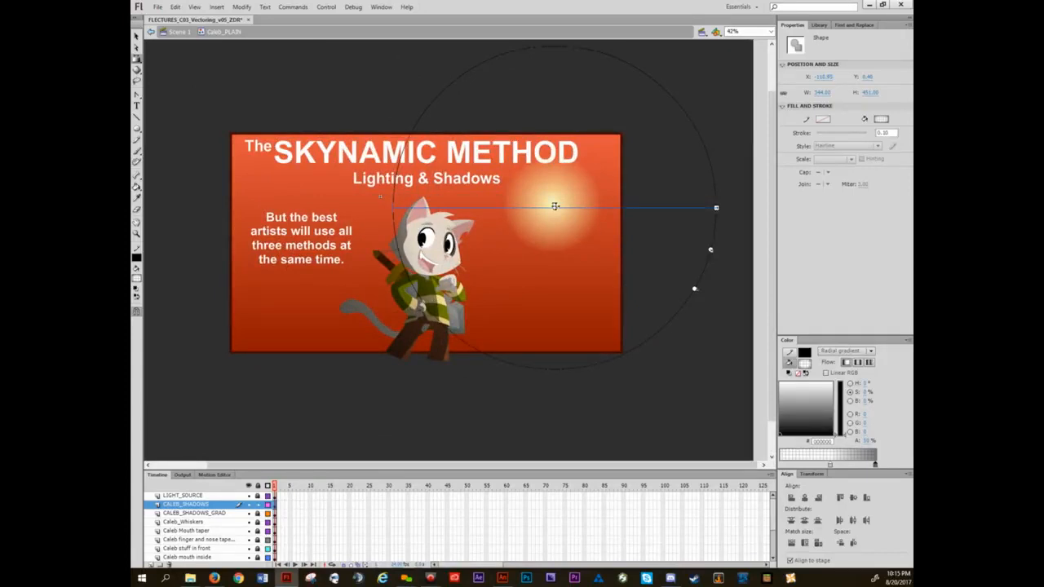
pyautogui.moveTo(555, 207); pyautogui.dragTo(517, 237)
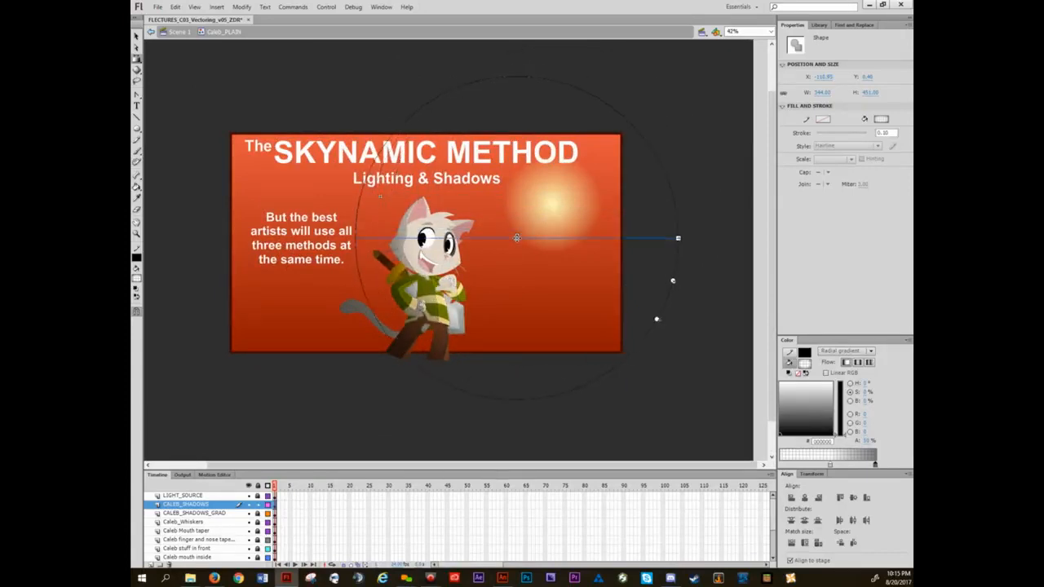
pyautogui.click(280, 446)
pyautogui.scroll(5, 451, 301)
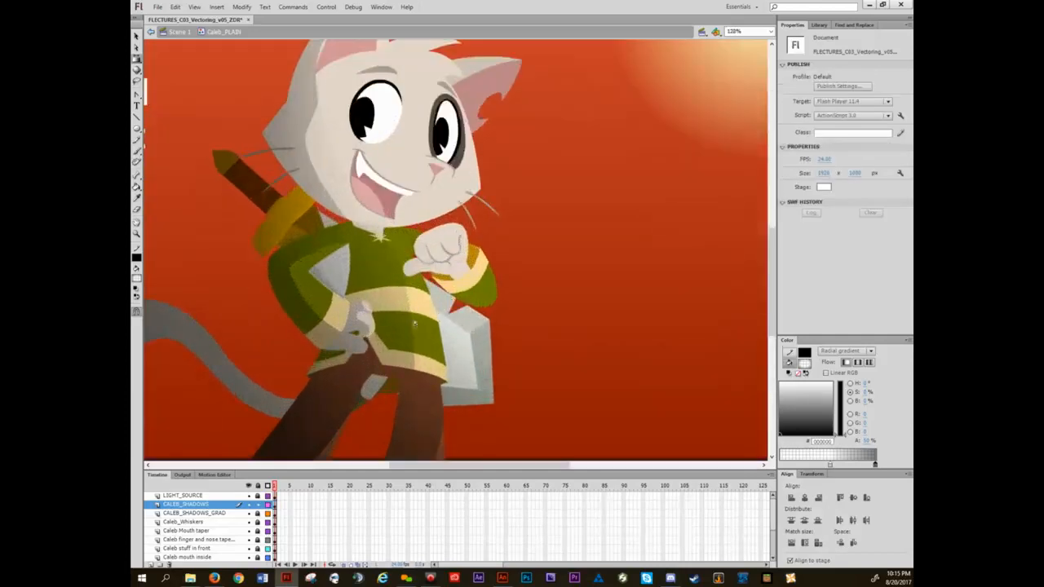
pyautogui.scroll(-3, 408, 371)
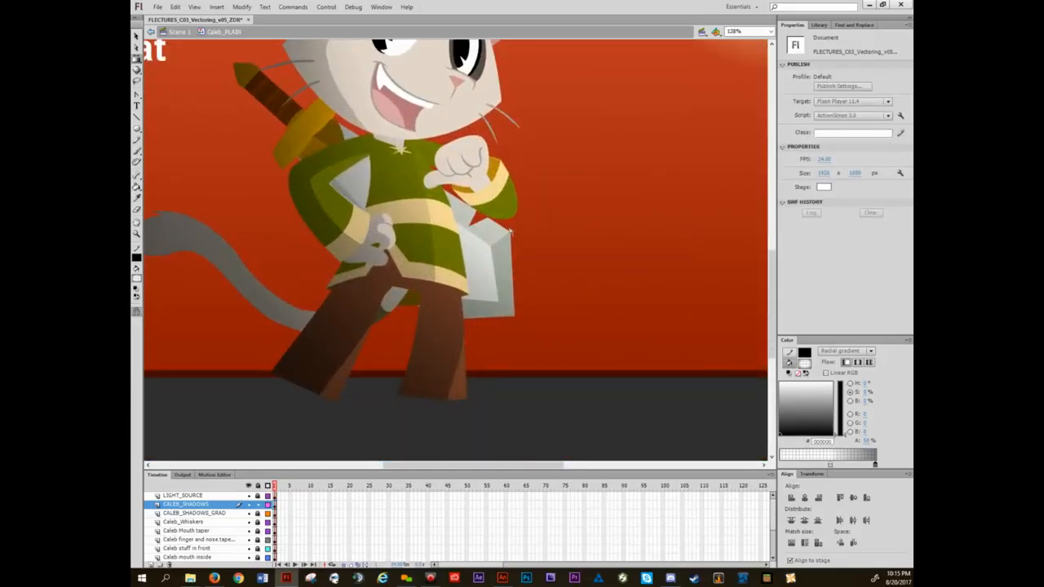
pyautogui.scroll(4, 493, 123)
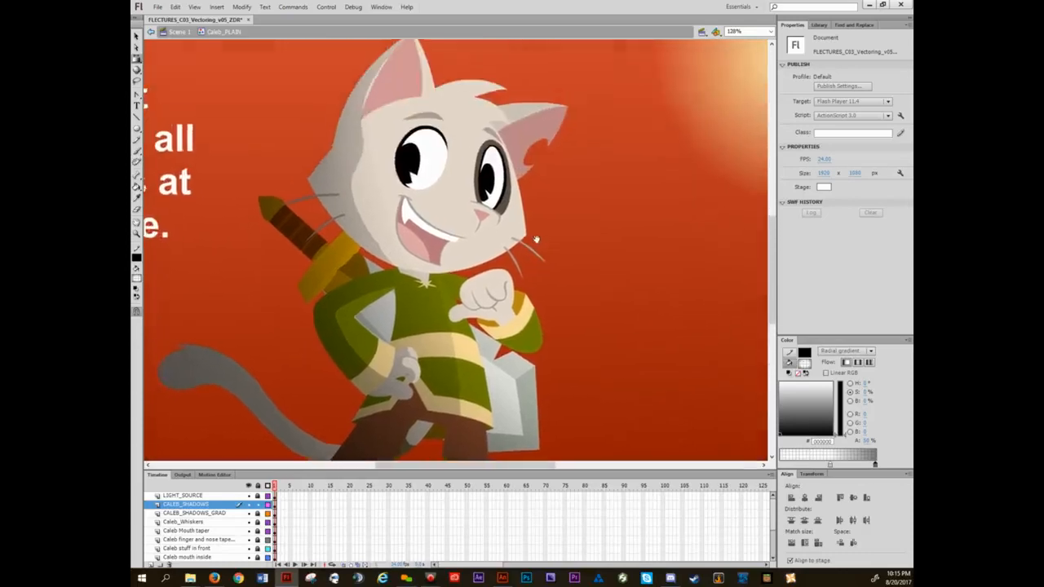
pyautogui.scroll(-5, 506, 258)
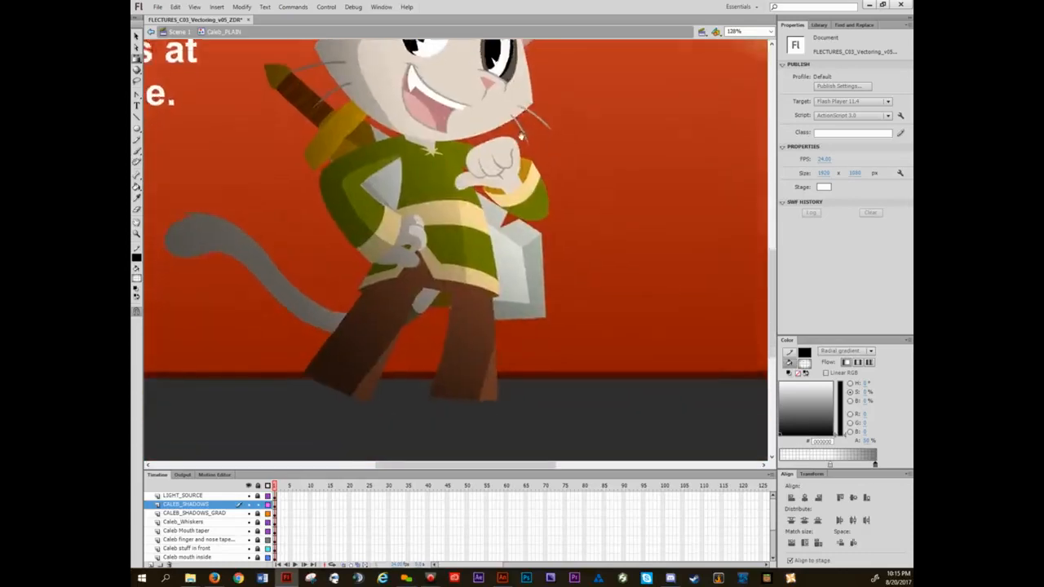
pyautogui.scroll(4, 506, 257)
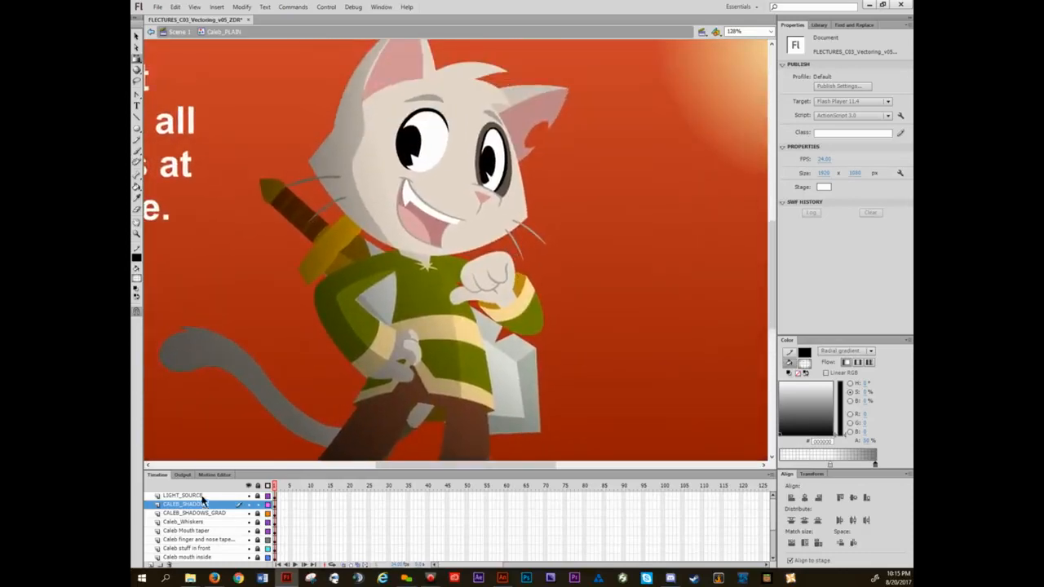
# - Add a layer above CALEB_SHADOWS and name it CALEB_LIGHTING_RIM
pyautogui.click(151, 565)
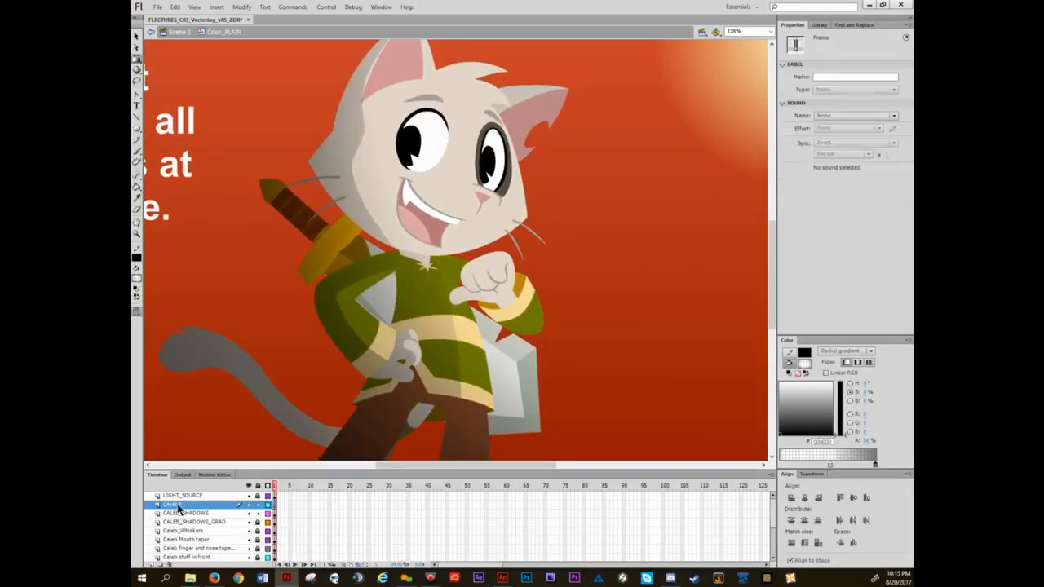
pyautogui.doubleClick(186, 504)
pyautogui.write('CALEB')
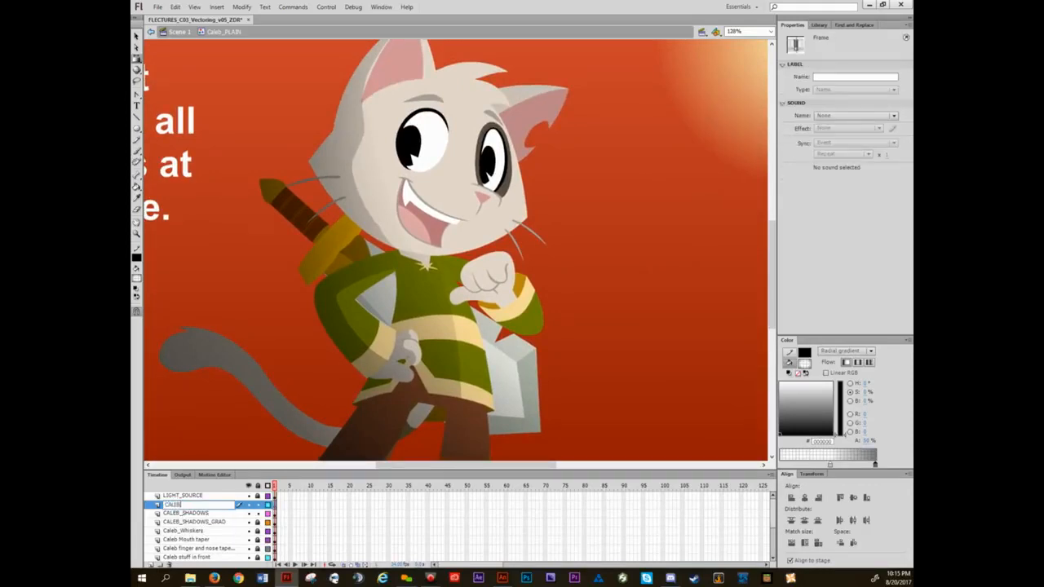
pyautogui.write('_LIGHTING_RIM')
pyautogui.press('Return')
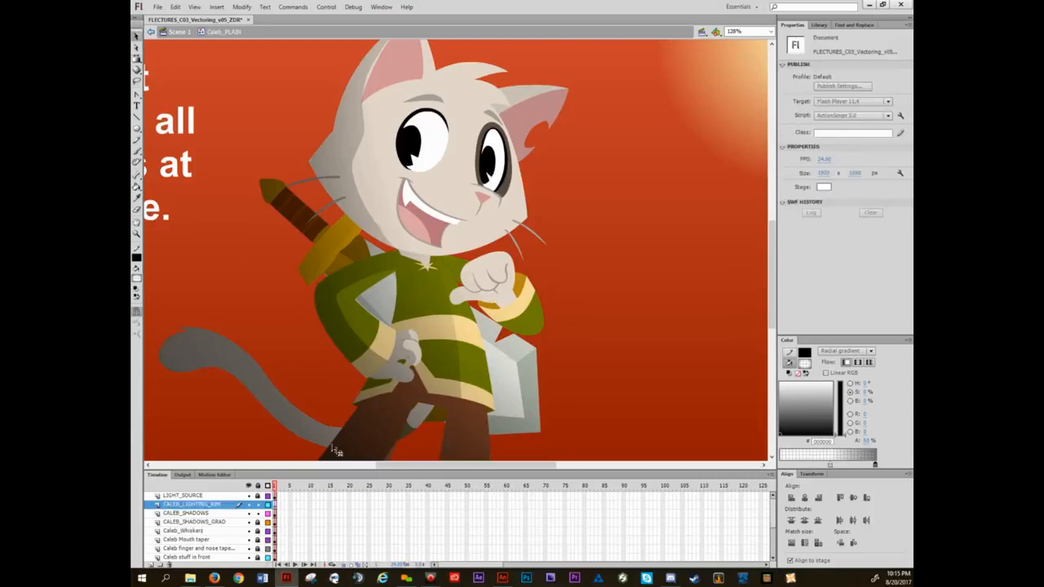
# - Copy all the character's base artwork and paste it in place onto the CALEB_LIGHTING_RIM layer, with the other layers locked
pyautogui.click(260, 490)
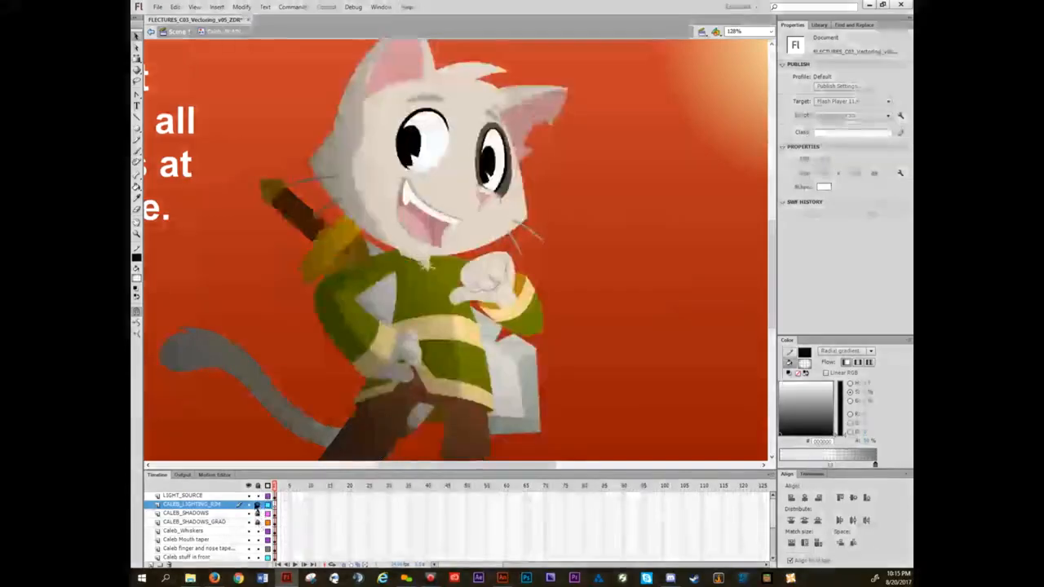
pyautogui.click(258, 496)
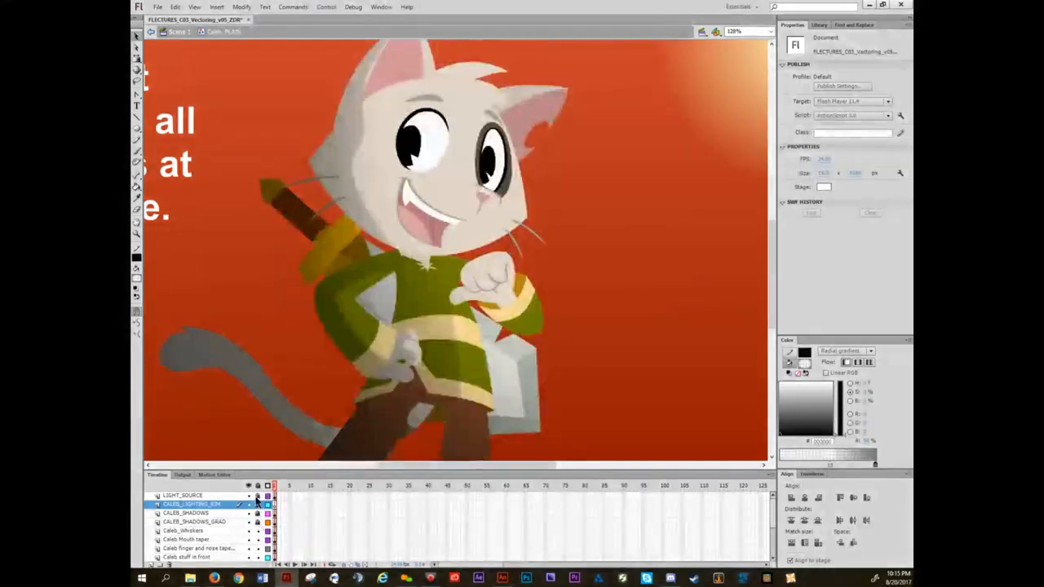
pyautogui.hotkey('ctrl', 'a')
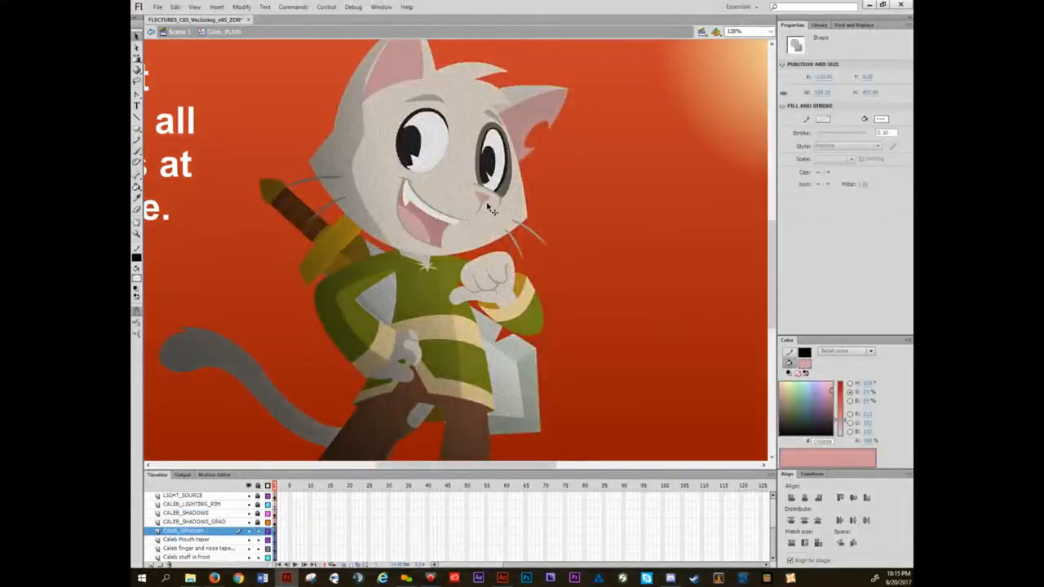
pyautogui.click(257, 487)
pyautogui.click(231, 505)
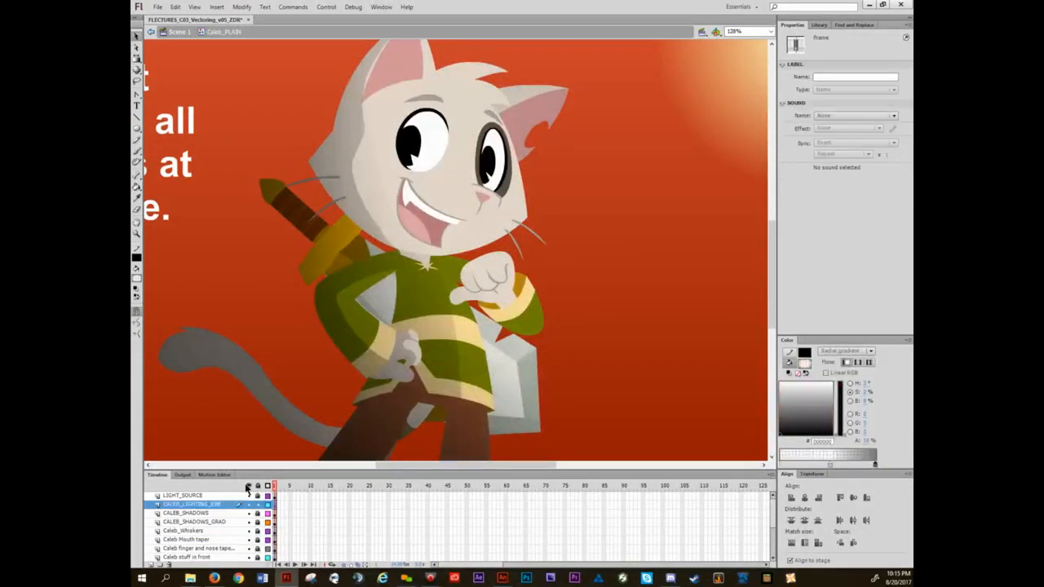
pyautogui.hotkey('ctrl', 'shift', 'v')
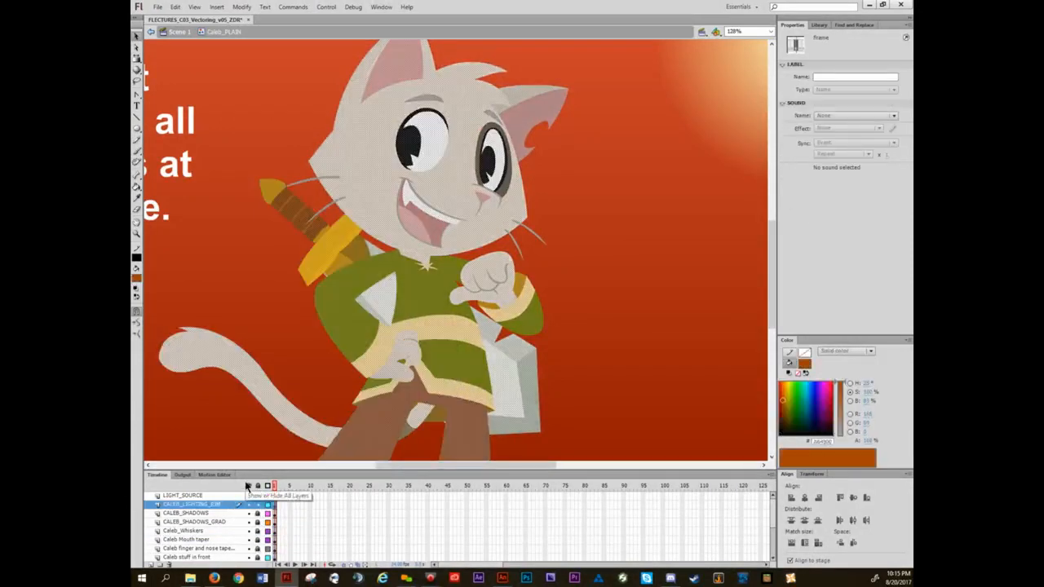
# - Fill the pasted character copy with solid pale yellow FFFFCC at 30% alpha
pyautogui.click(805, 362)
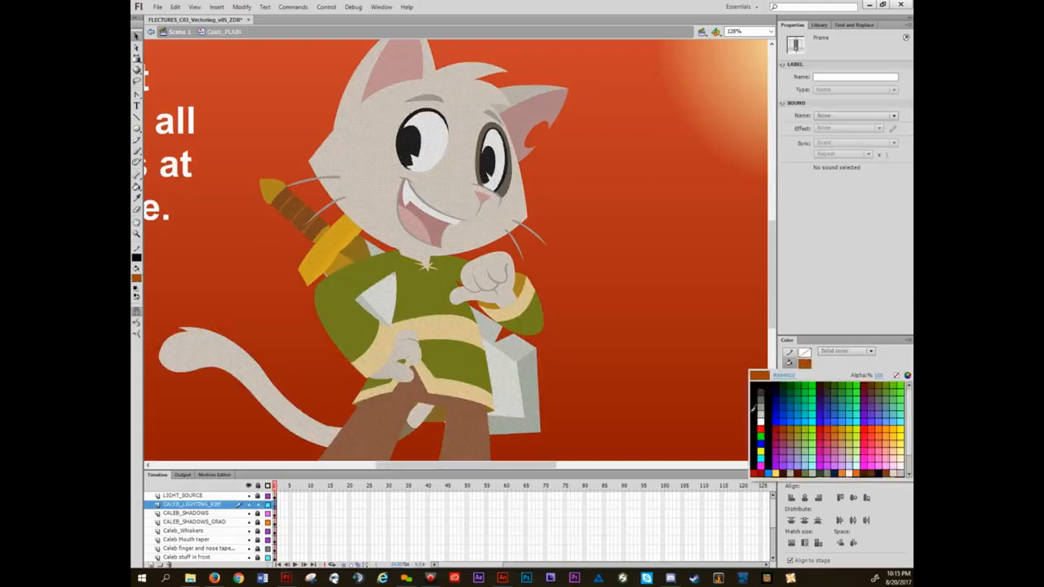
pyautogui.click(903, 457)
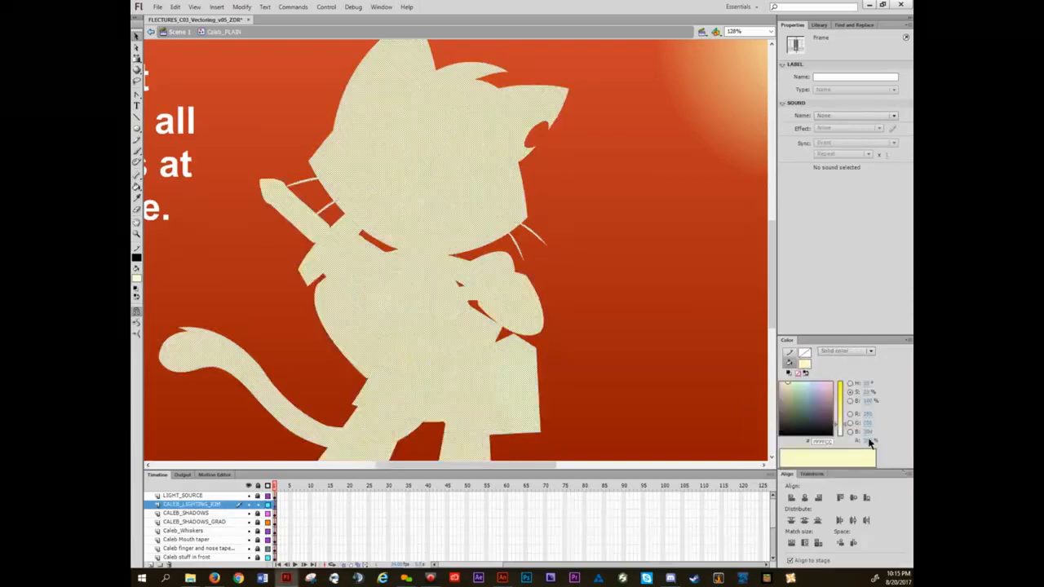
pyautogui.click(869, 442)
pyautogui.write('30')
pyautogui.press('Return')
pyautogui.click(590, 247)
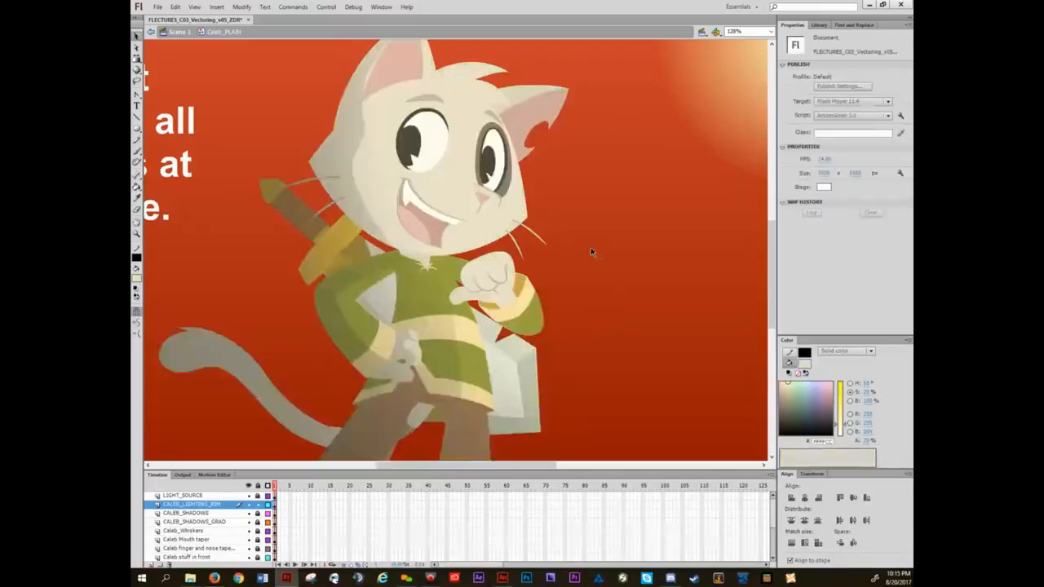
# - Outline the pale yellow character silhouette with a black hairline stroke using the Ink Bottle tool
pyautogui.scroll(-1, 575, 296)
pyautogui.moveTo(612, 307); pyautogui.dragTo(570, 279)
pyautogui.moveTo(467, 200); pyautogui.dragTo(706, 254)
pyautogui.click(550, 380)
pyautogui.hotkey('ctrl', 'z')
pyautogui.click(558, 265)
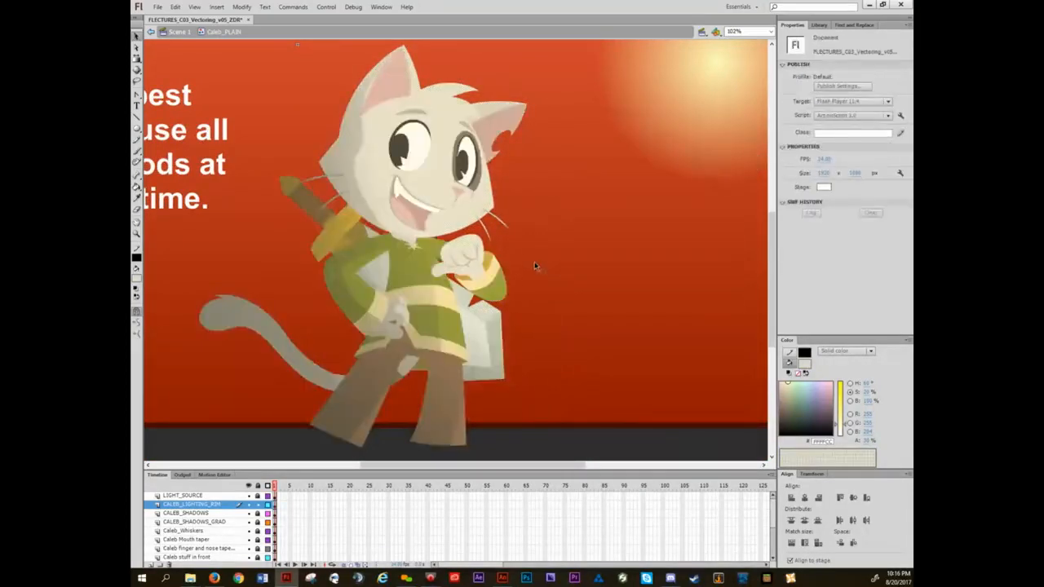
pyautogui.press('s')
pyautogui.click(450, 189)
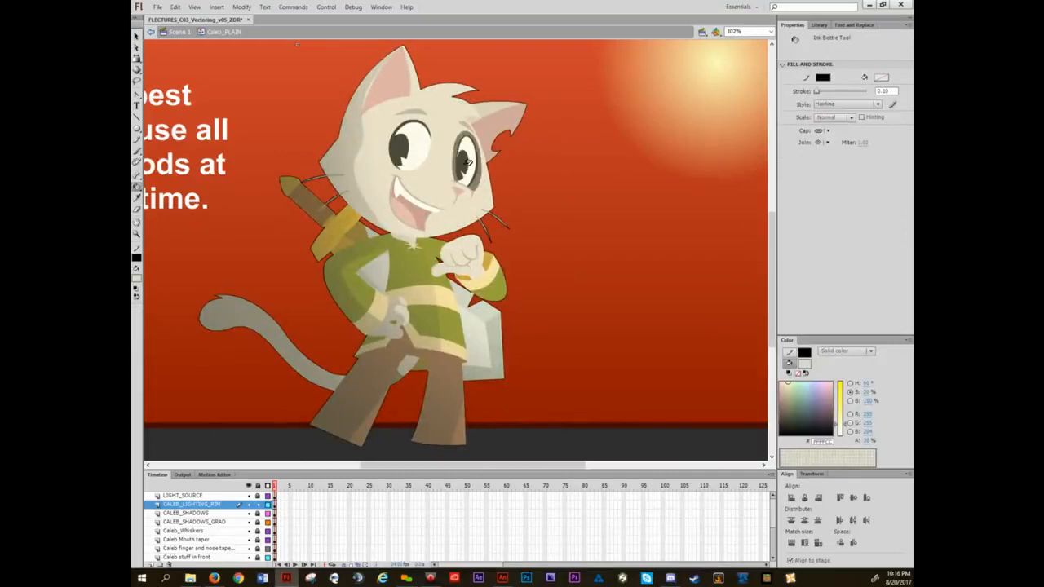
# - Draw a line from the larger ear's tip down inside its light-facing edge and curve it to follow the ear
pyautogui.scroll(3, 471, 152)
pyautogui.moveTo(469, 149); pyautogui.dragTo(491, 344)
pyautogui.moveTo(437, 250); pyautogui.dragTo(497, 328)
pyautogui.press('n')
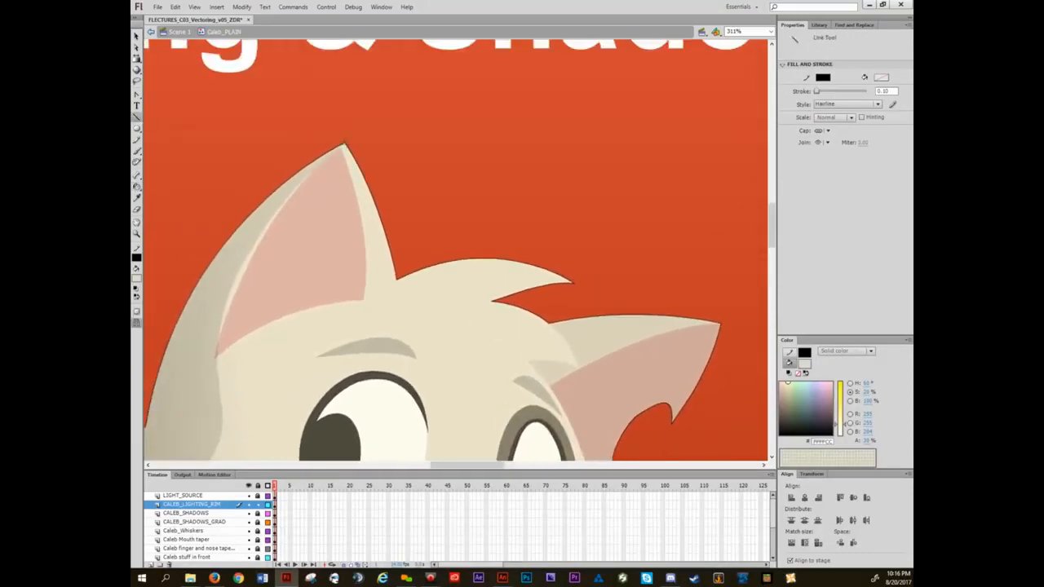
pyautogui.moveTo(344, 145); pyautogui.dragTo(388, 265)
pyautogui.press('v')
# - Draw the inner rim lines of the hair tuft between the ears and curve them parallel to its outline
pyautogui.moveTo(474, 312); pyautogui.dragTo(394, 224)
pyautogui.press('n')
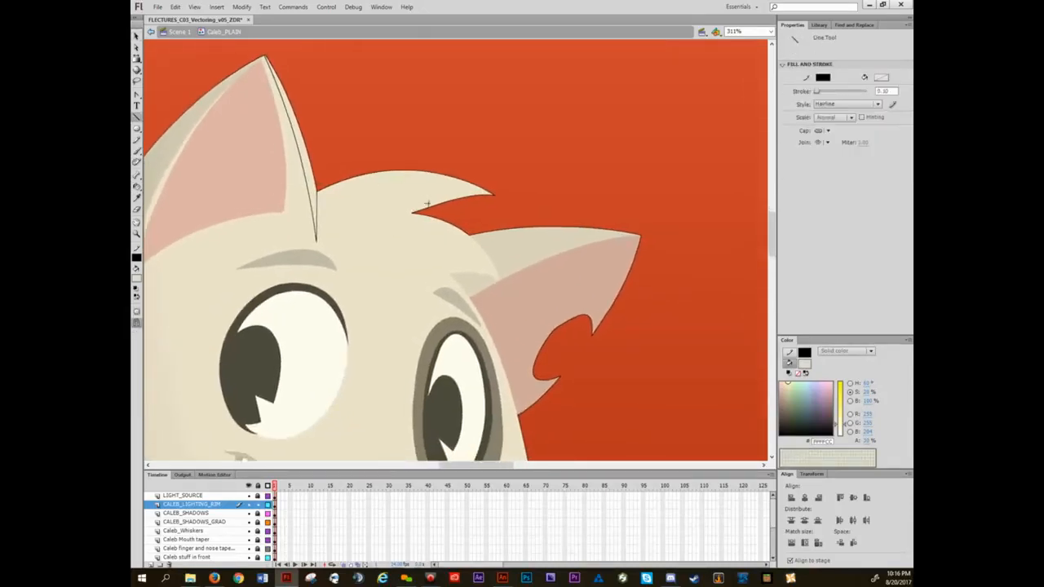
pyautogui.moveTo(349, 177)
pyautogui.mouseDown()
pyautogui.moveTo(462, 190)
pyautogui.moveTo(377, 220)
pyautogui.moveTo(438, 230)
pyautogui.moveTo(488, 268)
pyautogui.moveTo(457, 242)
pyautogui.moveTo(468, 239)
pyautogui.mouseUp()
pyautogui.press('v')
pyautogui.moveTo(423, 189); pyautogui.dragTo(431, 178)
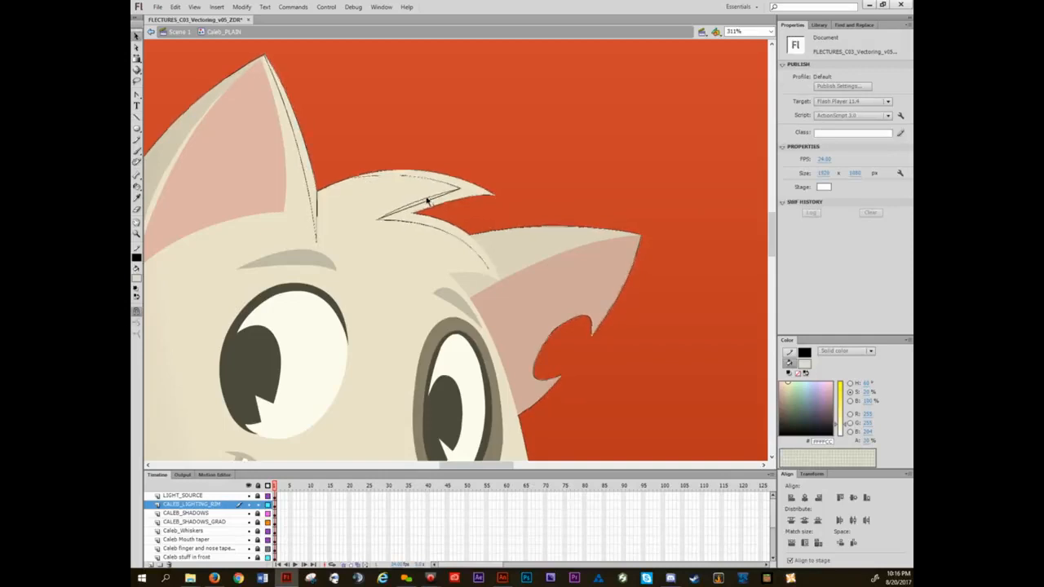
# - Try to extend the hair tuft's inner rim line to the base of the smaller ear
pyautogui.press('n')
pyautogui.moveTo(488, 261); pyautogui.dragTo(499, 279)
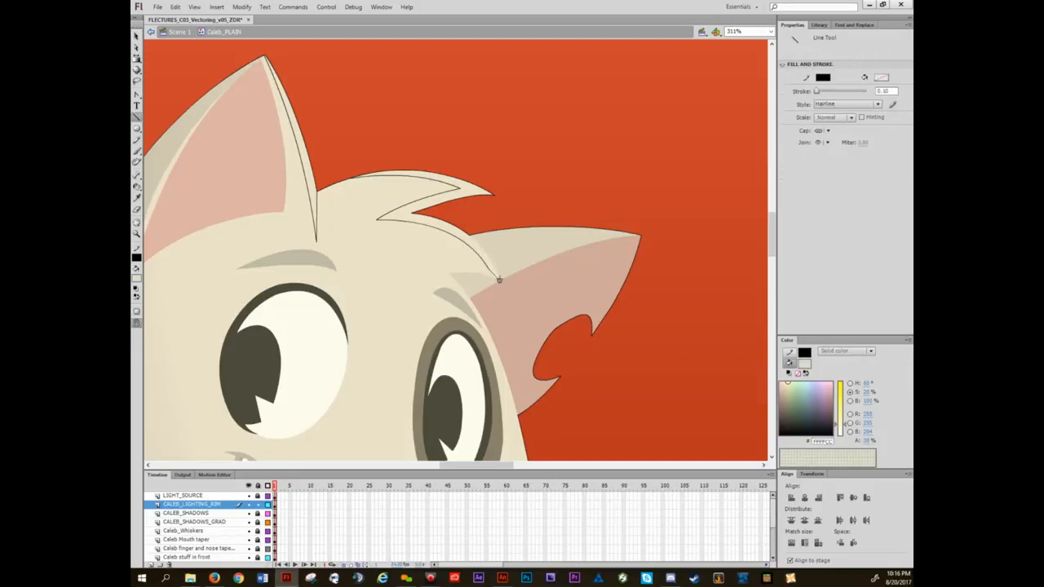
pyautogui.hotkey('ctrl', 'z')
pyautogui.scroll(4, 492, 269)
pyautogui.moveTo(490, 269); pyautogui.dragTo(496, 291)
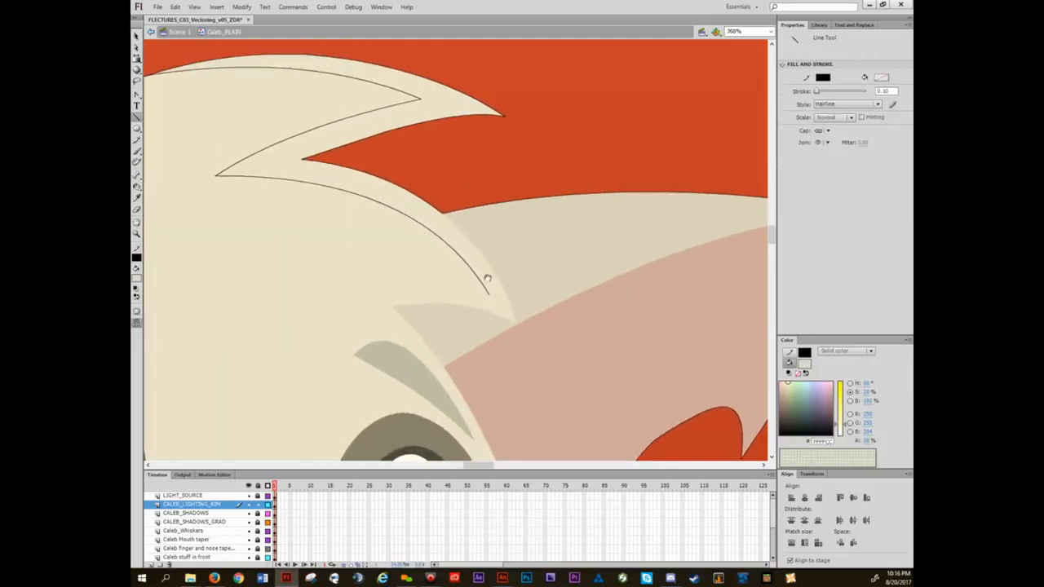
# - Lock the lighting and shadow layers and outline the head shape on the Caleb main body layer with a black hairline stroke
pyautogui.press('v')
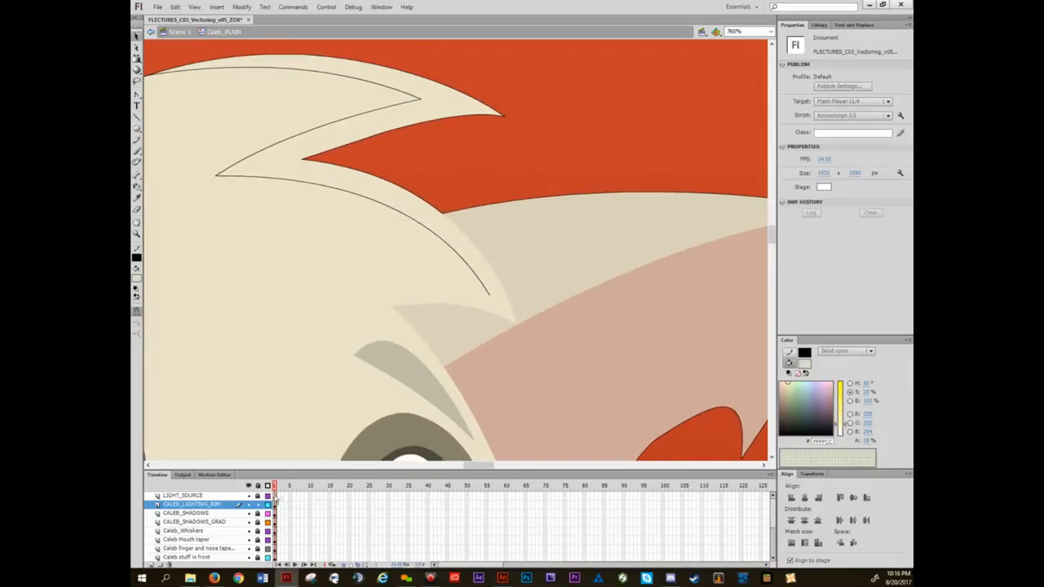
pyautogui.click(257, 487)
pyautogui.moveTo(257, 496); pyautogui.dragTo(258, 521)
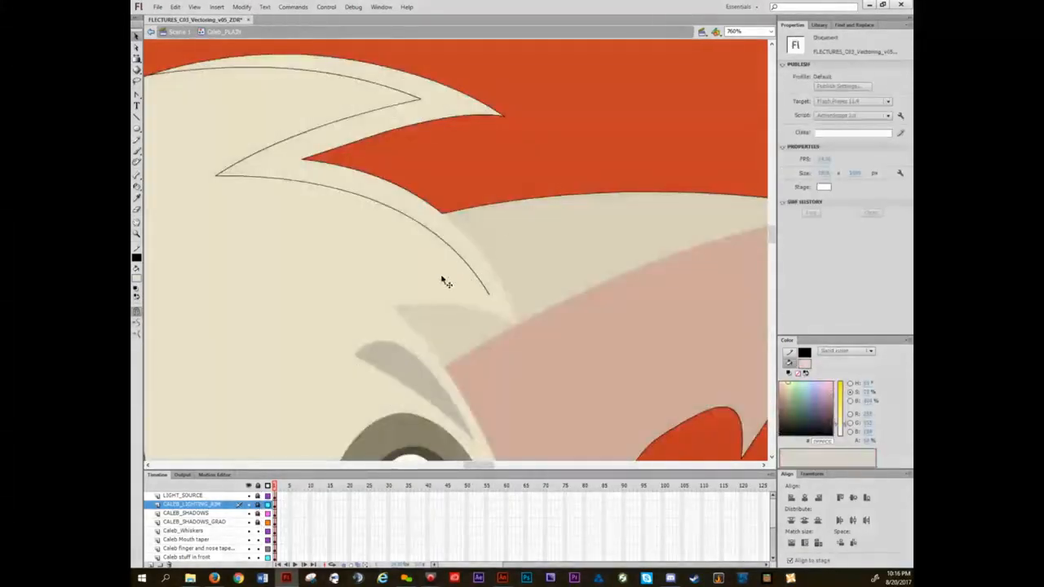
pyautogui.click(441, 280)
pyautogui.click(534, 115)
pyautogui.press('s')
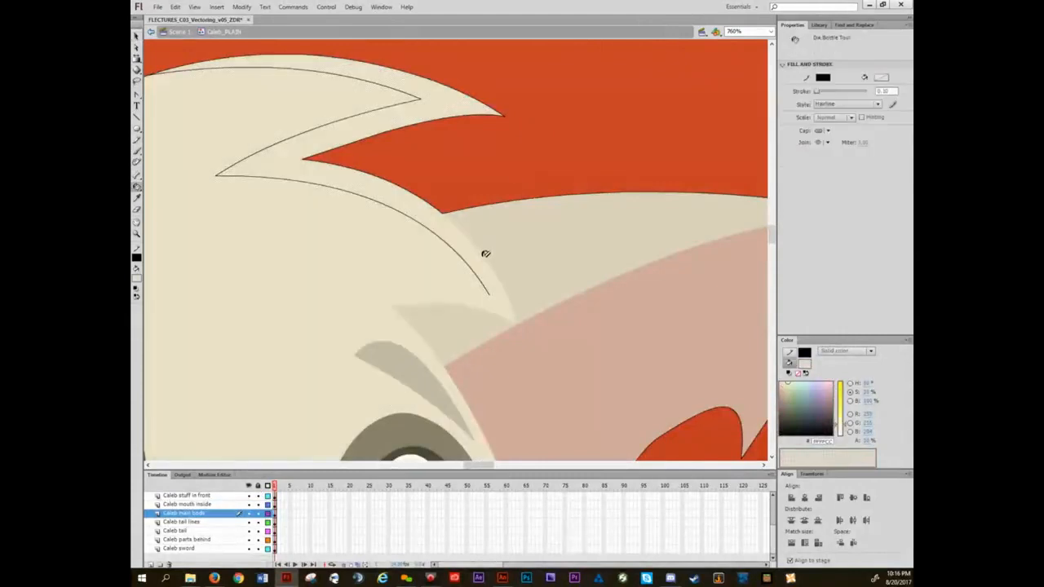
pyautogui.click(490, 258)
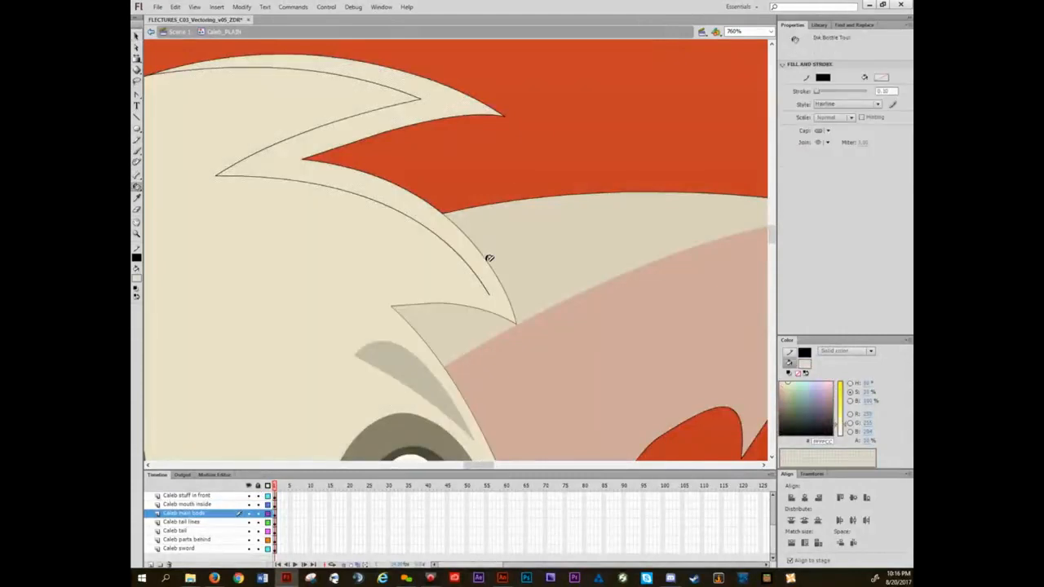
# - Cut the head outline from the Caleb main body layer and paste it in place onto CALEB_LIGHTING_RIM, keeping the other layers locked
pyautogui.press('v')
pyautogui.doubleClick(489, 268)
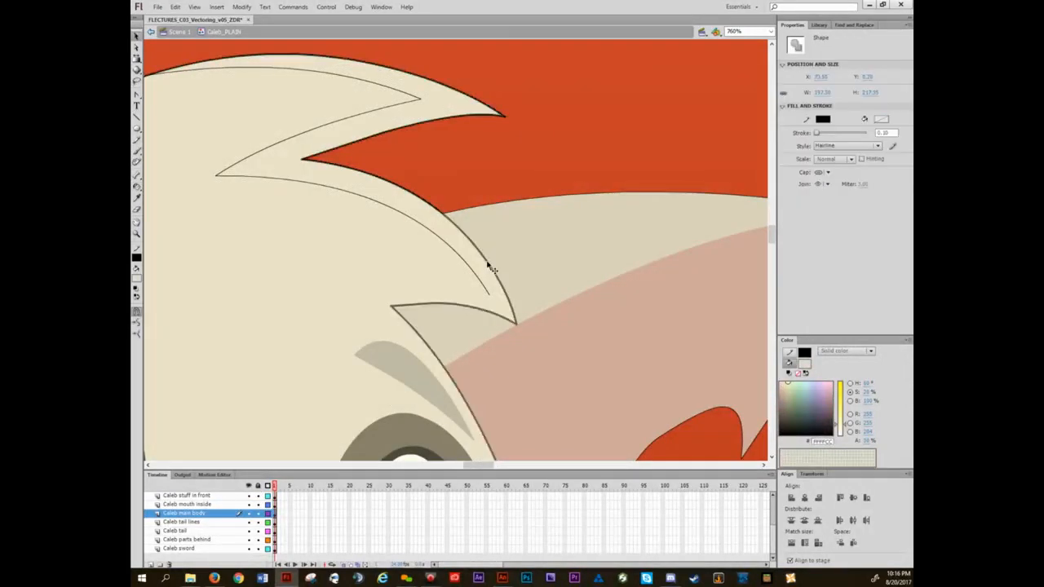
pyautogui.press('Delete')
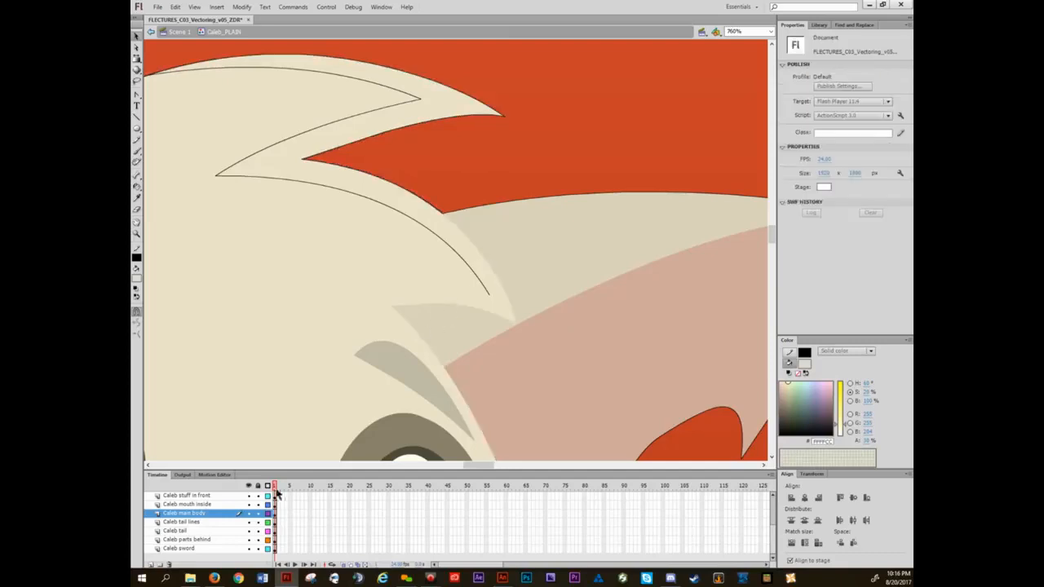
pyautogui.scroll(5, 236, 522)
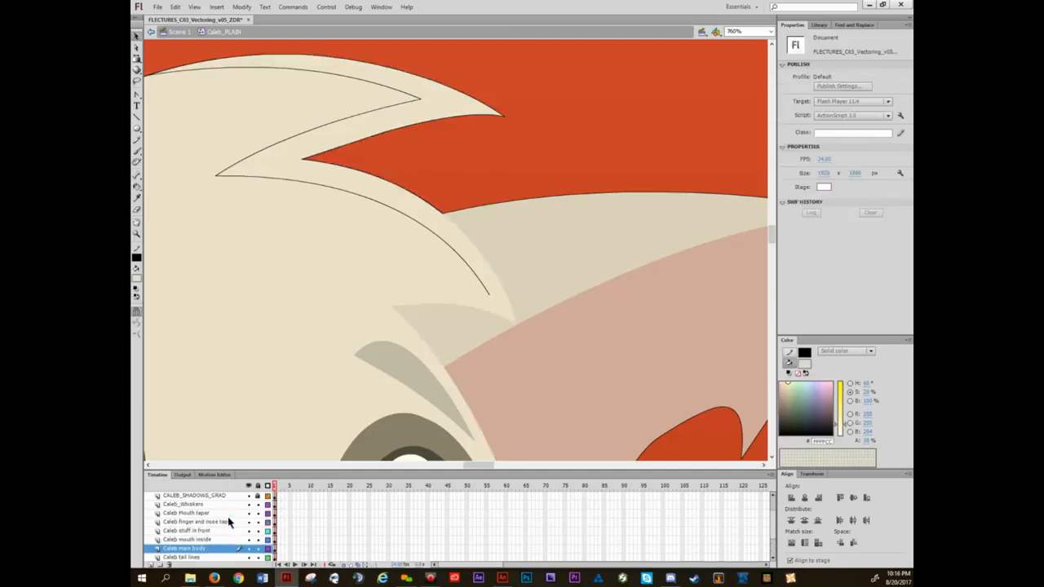
pyautogui.scroll(2, 249, 514)
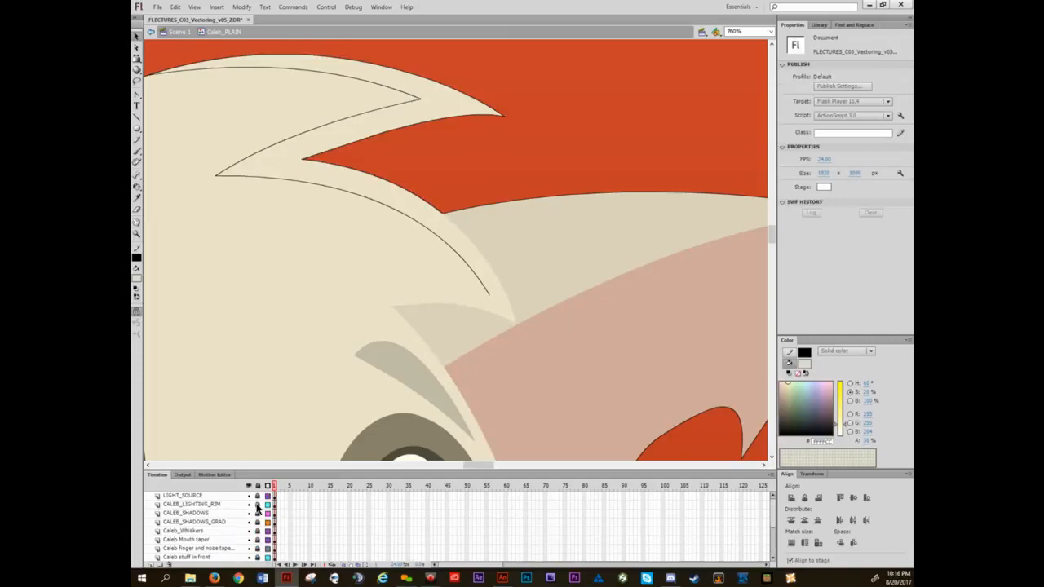
pyautogui.click(239, 504)
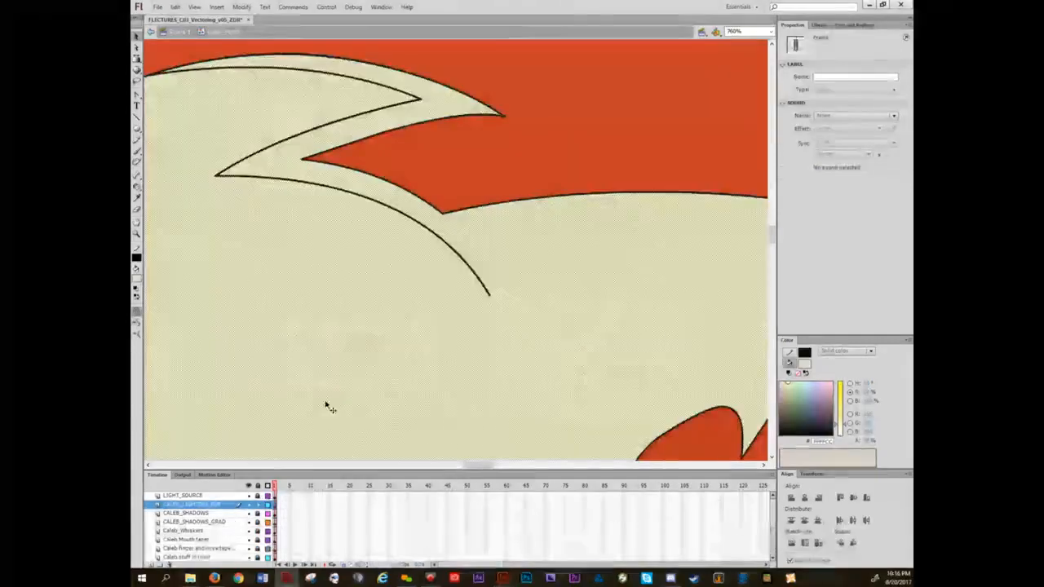
pyautogui.keyDown('shift'); pyautogui.click(417, 281); pyautogui.keyUp('shift')
pyautogui.click(480, 161)
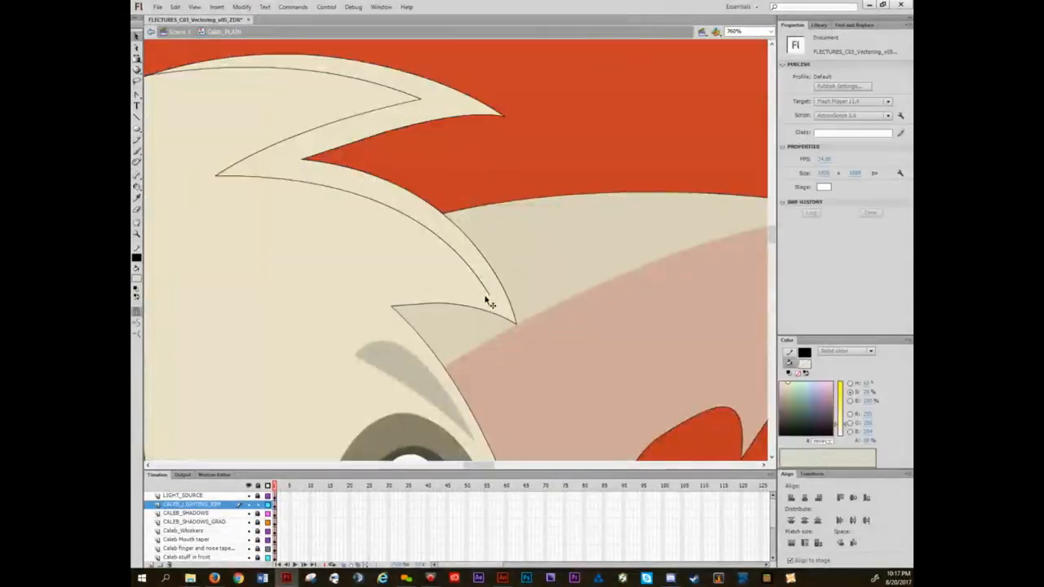
# - Extend the hair tuft's inner rim line to the tip of the lock overlapping the smaller ear
pyautogui.moveTo(492, 300); pyautogui.dragTo(518, 327)
pyautogui.scroll(-3, 498, 314)
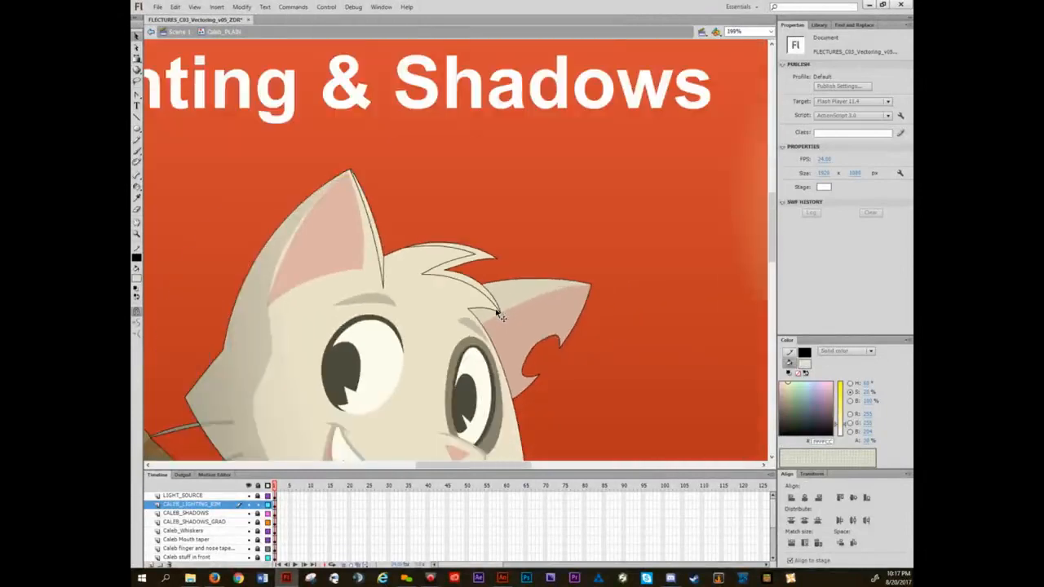
pyautogui.scroll(3, 498, 314)
pyautogui.scroll(-4, 498, 314)
# - Draw a rim line from the hair lock down to the cheek and curve it along the light-facing side of the face
pyautogui.moveTo(496, 315); pyautogui.dragTo(489, 203)
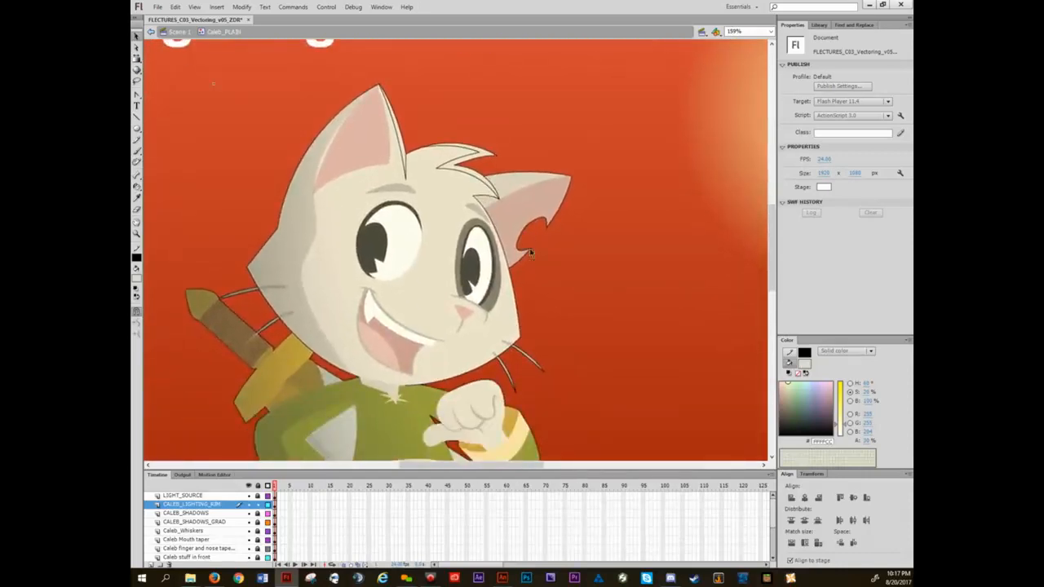
pyautogui.scroll(2, 530, 243)
pyautogui.press('n')
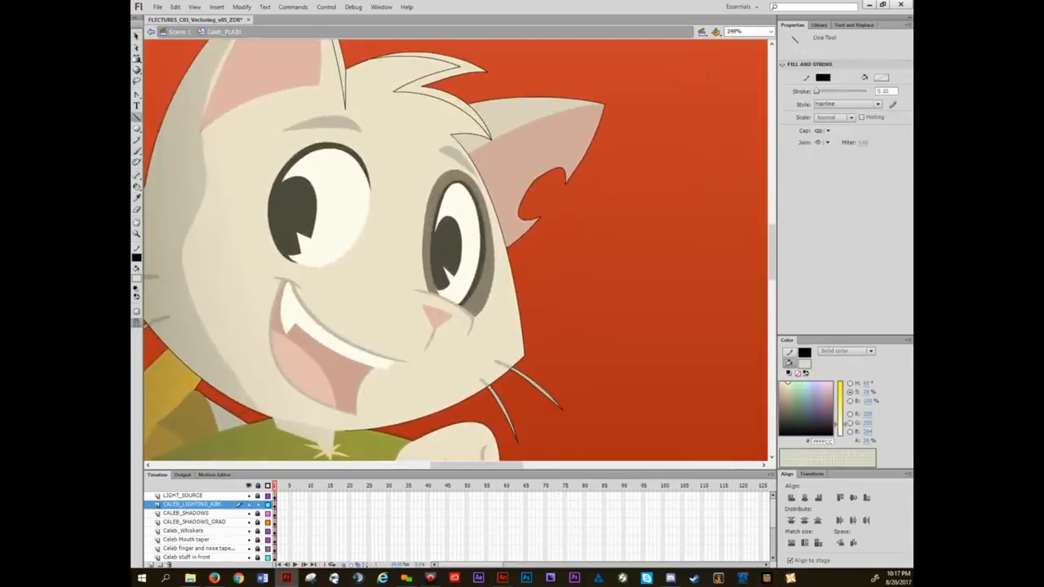
pyautogui.moveTo(450, 135)
pyautogui.mouseDown()
pyautogui.moveTo(494, 232)
pyautogui.moveTo(513, 306)
pyautogui.moveTo(509, 352)
pyautogui.mouseUp()
pyautogui.press('v')
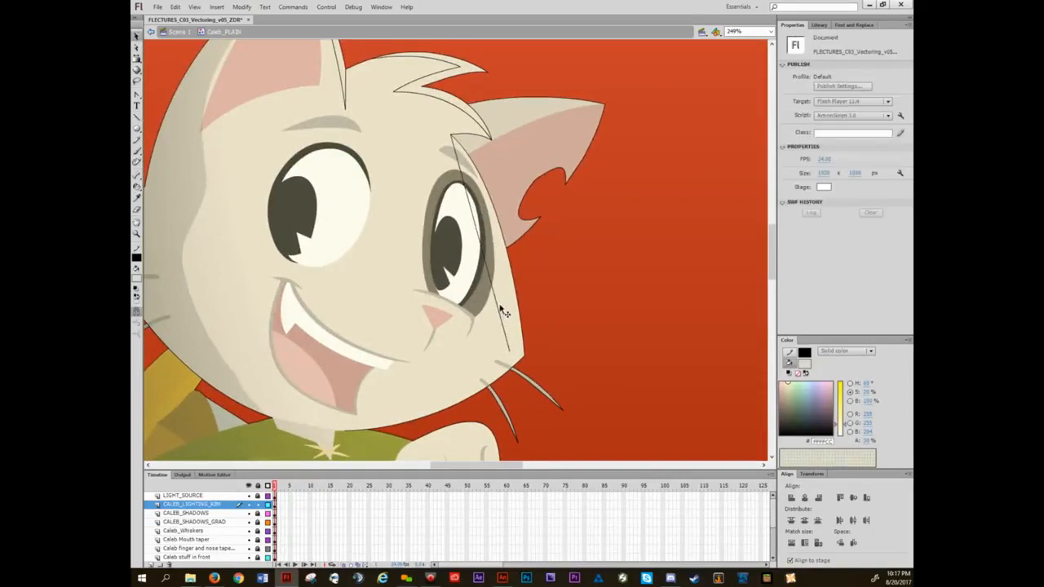
pyautogui.click(500, 310)
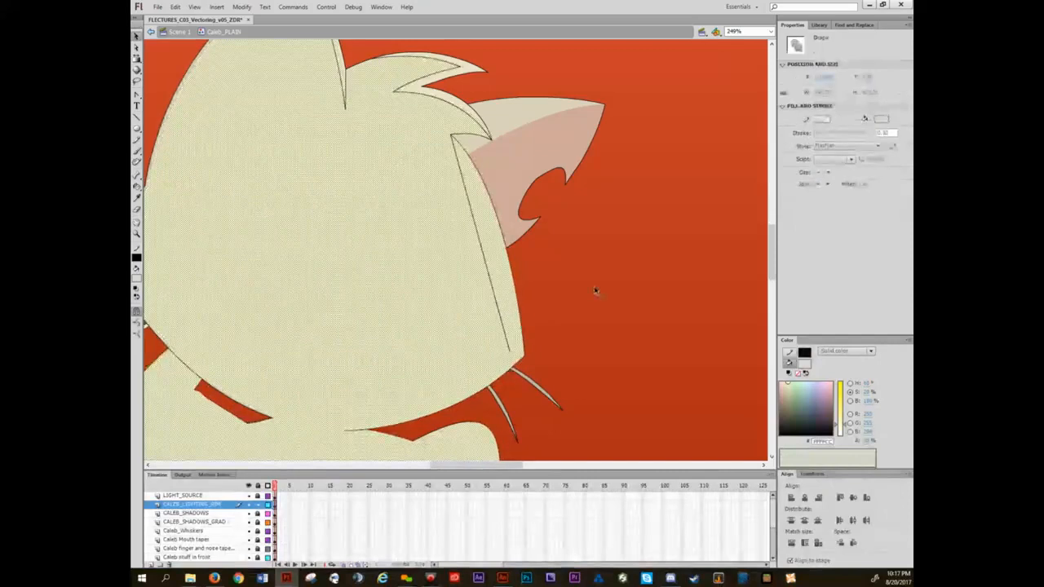
pyautogui.press('Delete')
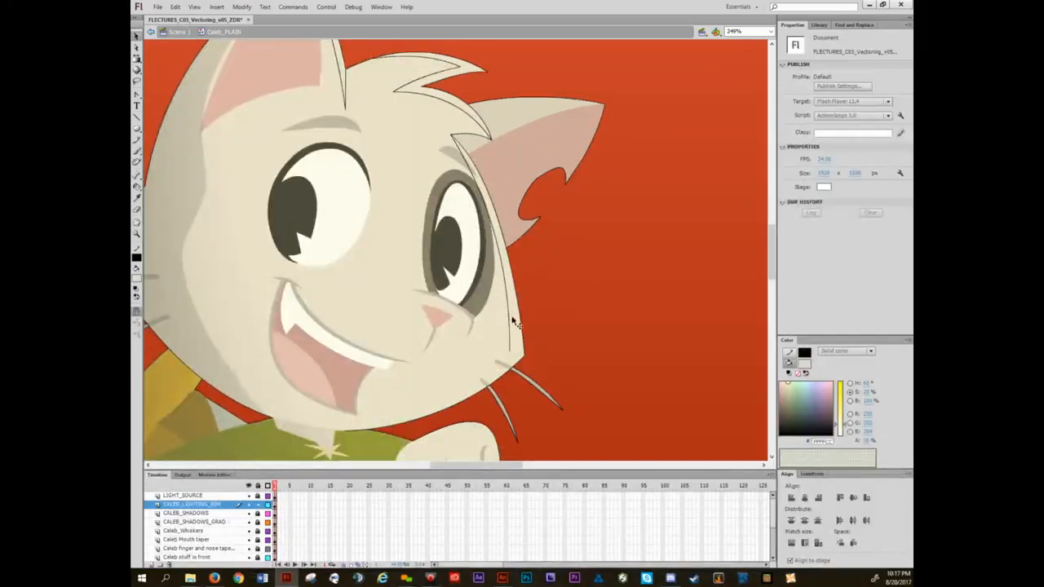
# - Draw a rim line from the cheek corner to the chin and curve it along the jaw's underside
pyautogui.press('n')
pyautogui.moveTo(509, 353); pyautogui.dragTo(369, 427)
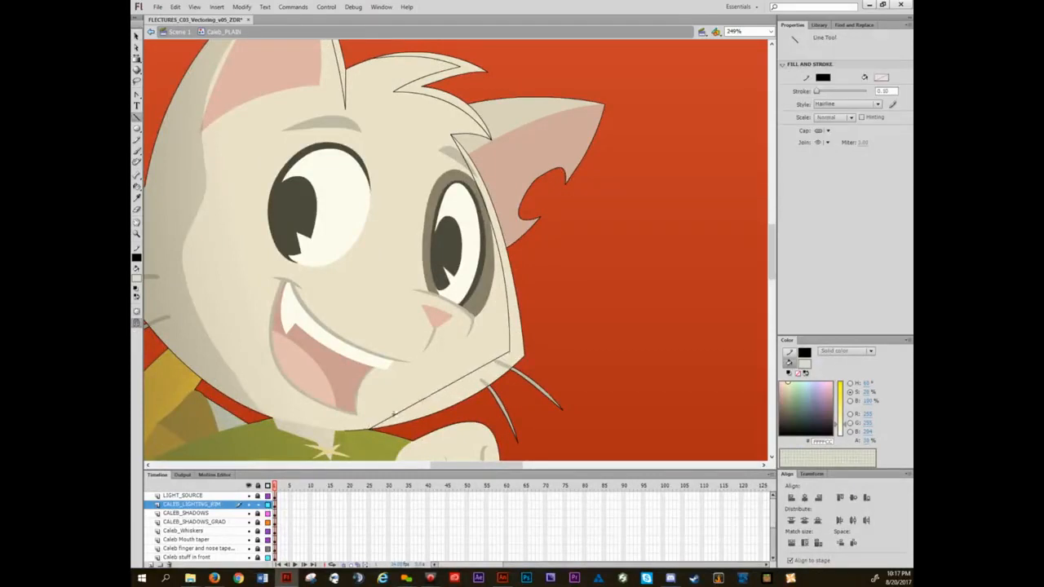
pyautogui.press('v')
pyautogui.moveTo(434, 398); pyautogui.dragTo(445, 409)
# - Draw a rim line across the top of the raised fist and curve it along the light-facing outline
pyautogui.moveTo(543, 376); pyautogui.dragTo(628, 288)
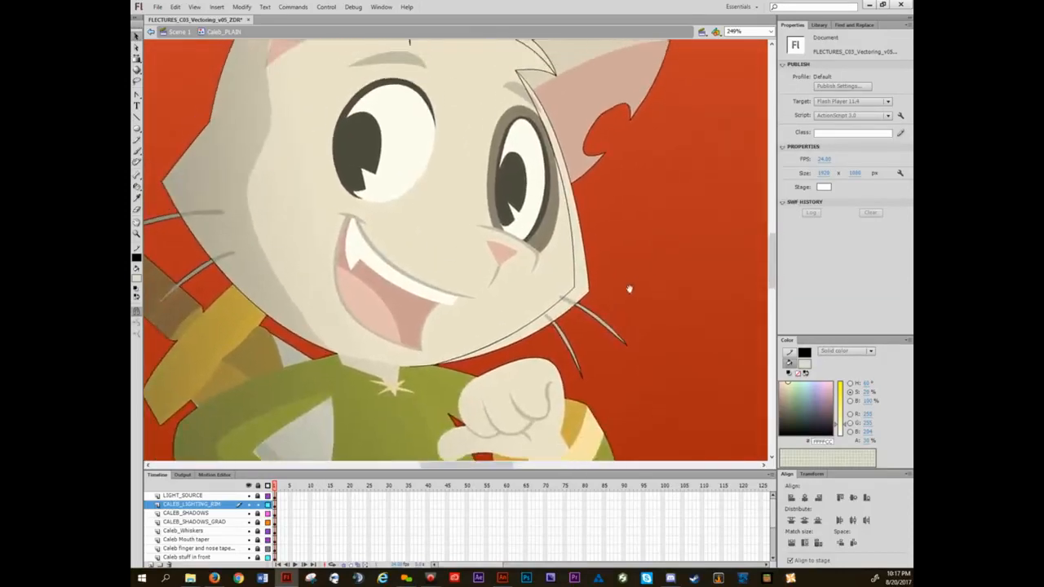
pyautogui.press('n')
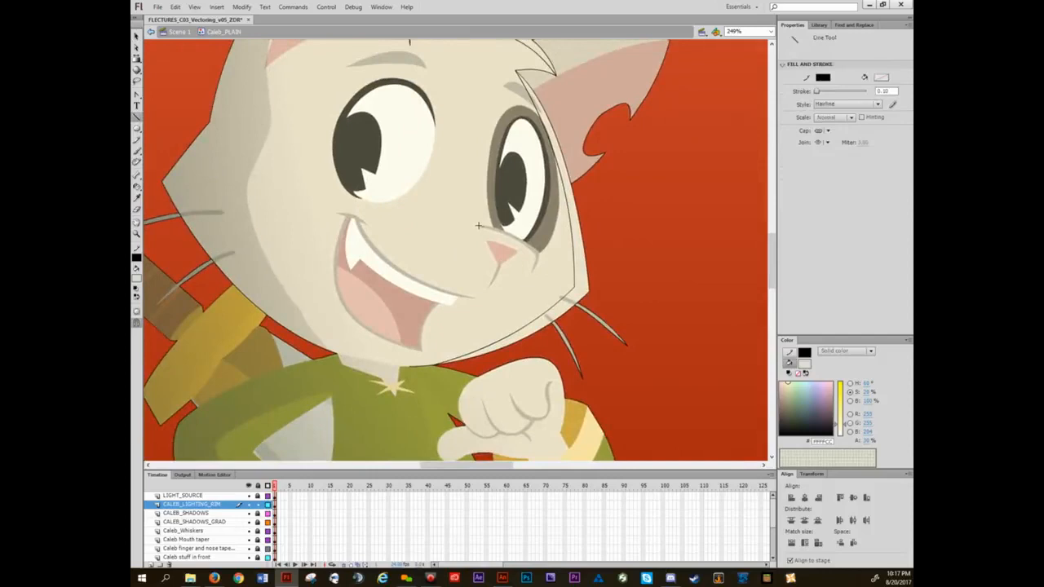
pyautogui.moveTo(649, 335); pyautogui.dragTo(623, 256)
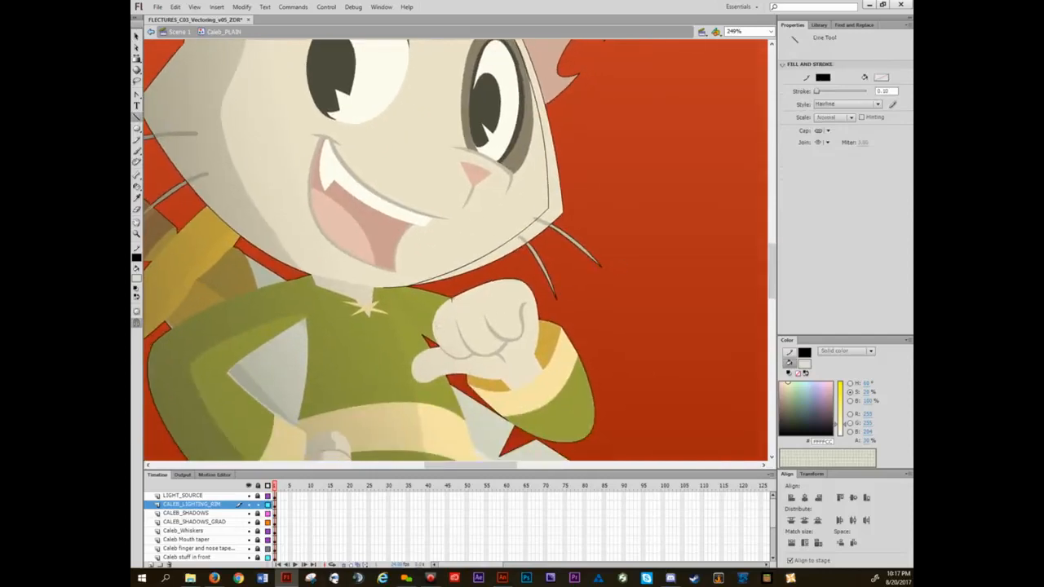
pyautogui.moveTo(471, 298)
pyautogui.mouseDown()
pyautogui.moveTo(540, 320)
pyautogui.moveTo(508, 302)
pyautogui.moveTo(528, 295)
pyautogui.mouseUp()
pyautogui.press('v')
pyautogui.moveTo(610, 324); pyautogui.dragTo(573, 283)
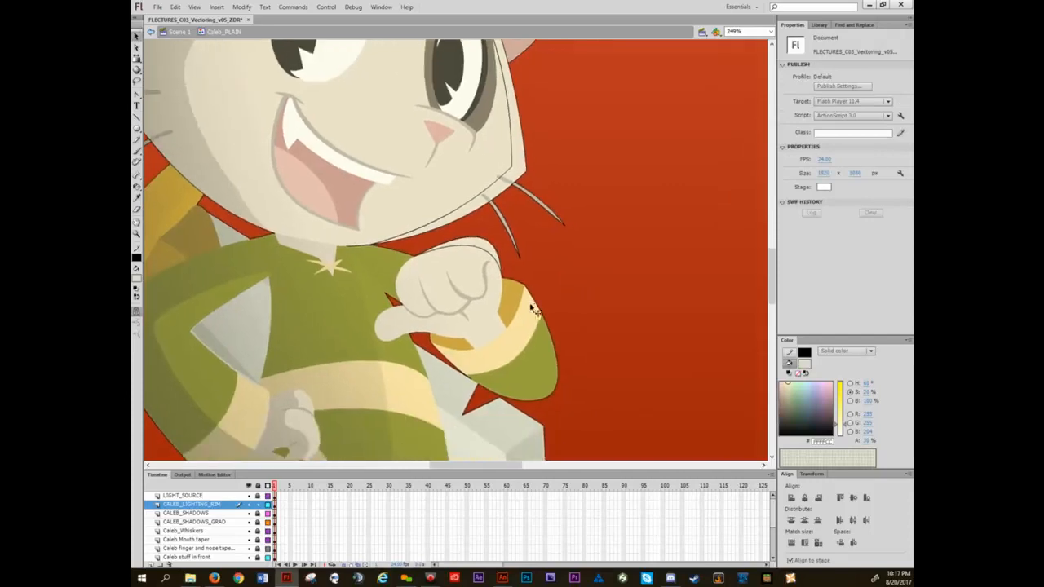
# - Draw a rim line from the raised arm's cuff down to the elbow and curve it along the sleeve's outer edge
pyautogui.press('n')
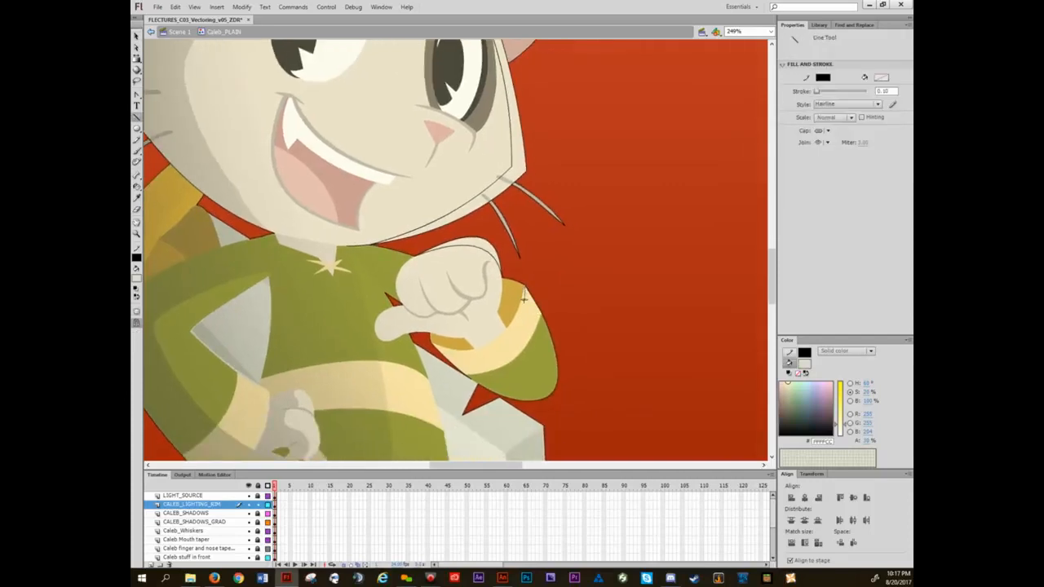
pyautogui.moveTo(537, 325); pyautogui.dragTo(559, 384)
pyautogui.press('v')
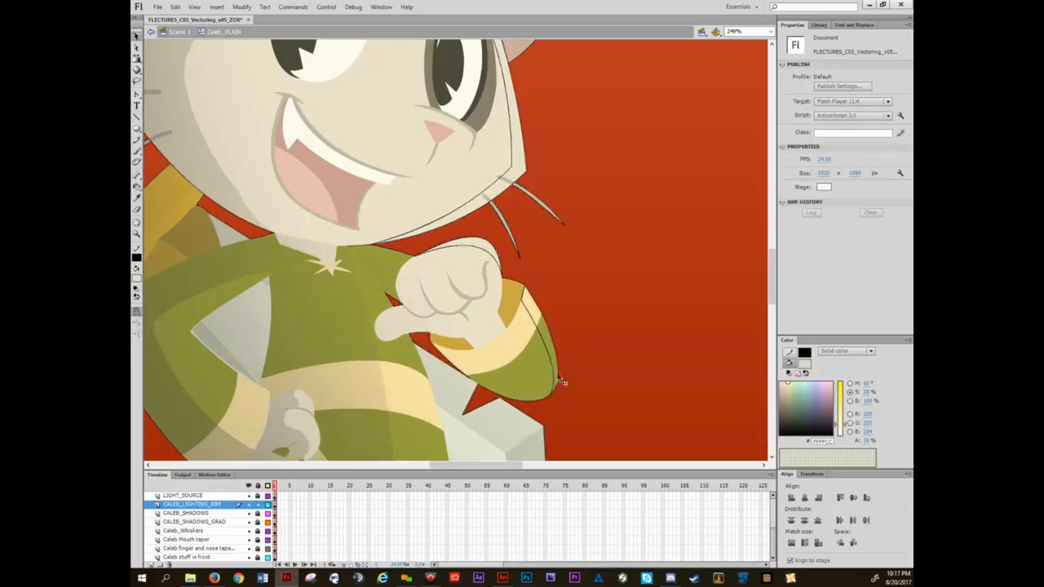
# - Delete the main body fill and the smaller ear's fill on CALEB_LIGHTING_RIM, leaving only the rim-light slivers
pyautogui.scroll(-4, 582, 277)
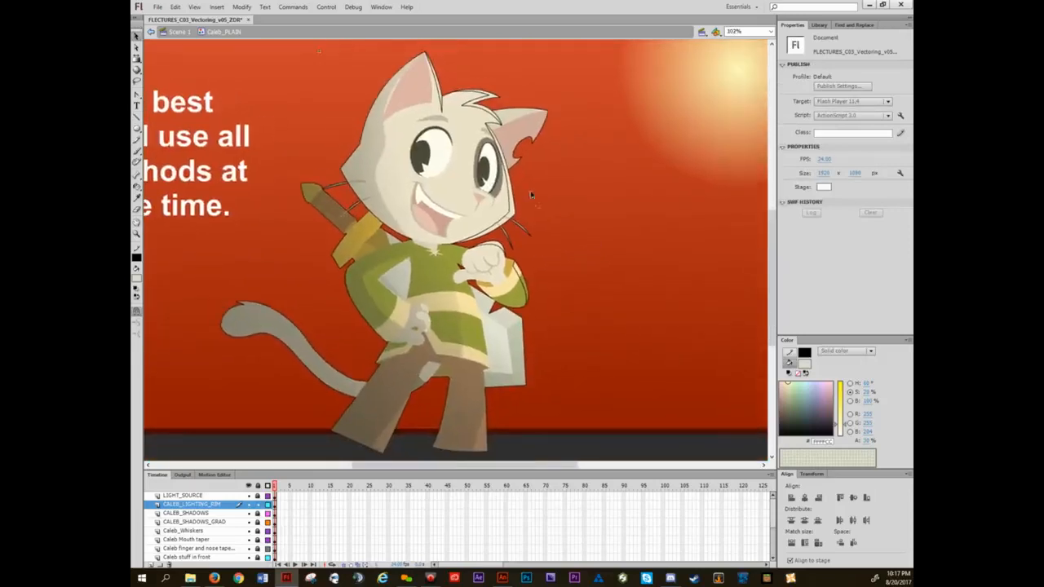
pyautogui.click(447, 177)
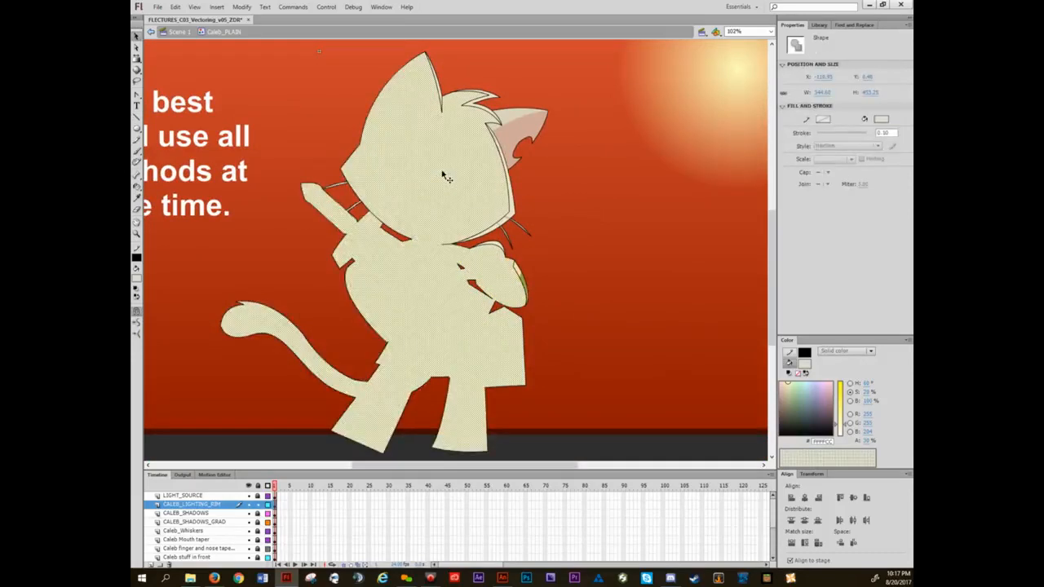
pyautogui.press('Delete')
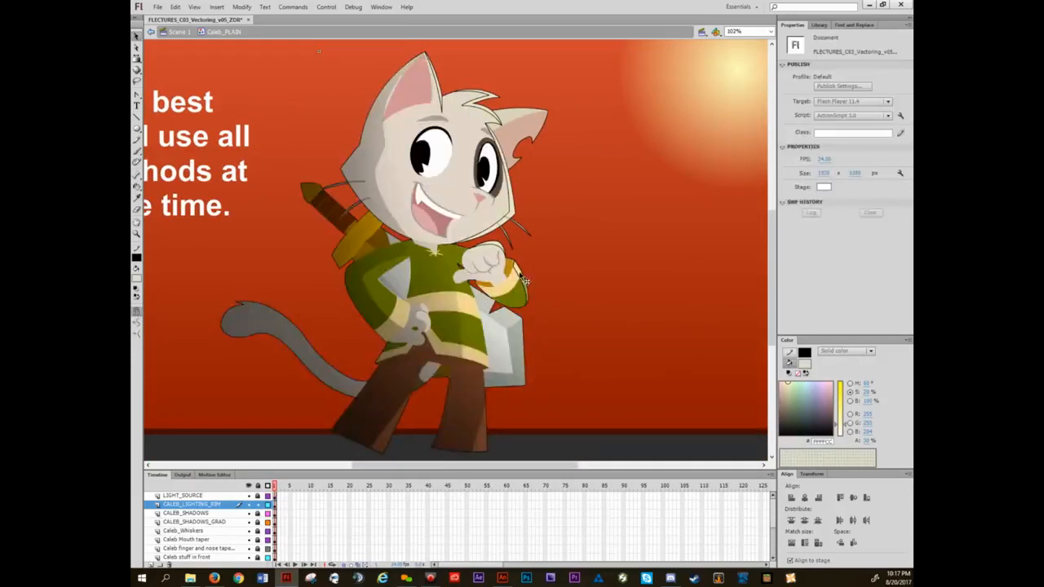
pyautogui.hotkey('ctrl', 'a')
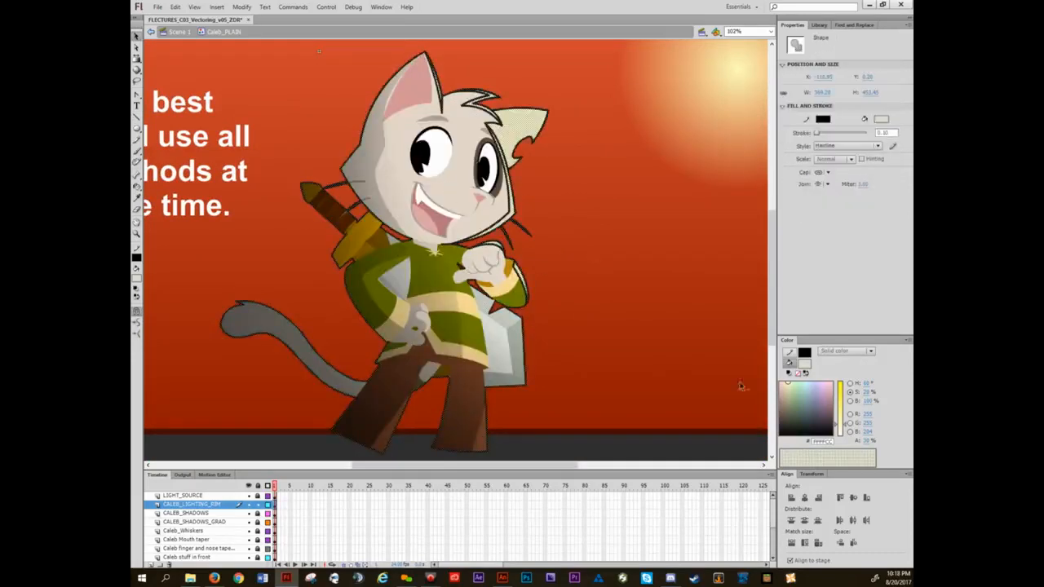
pyautogui.click(548, 137)
pyautogui.click(522, 127)
pyautogui.press('Delete')
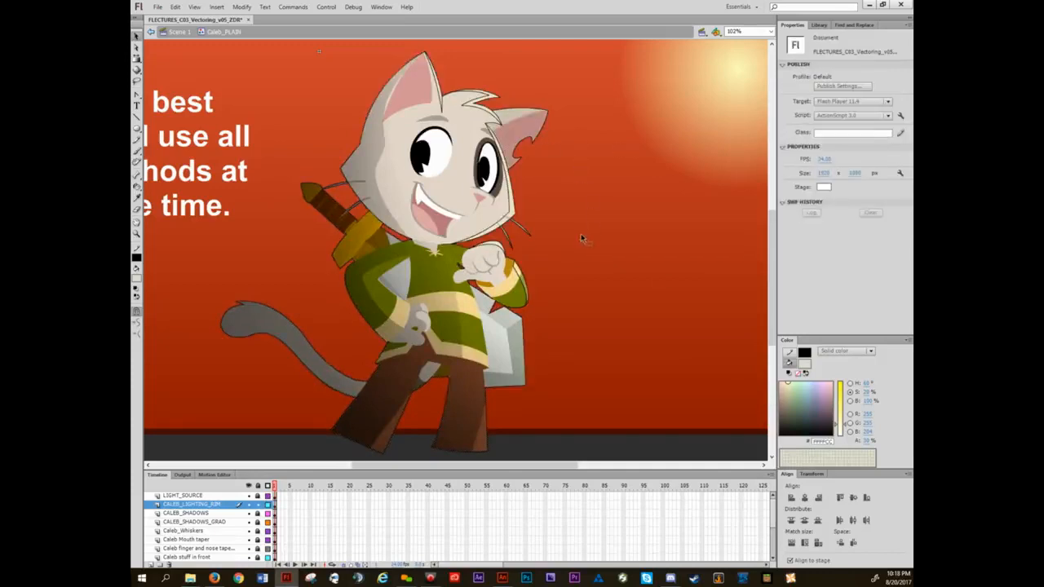
# - Select all rim-light artwork and remove its black hairline strokes
pyautogui.hotkey('ctrl', 'a')
pyautogui.click(789, 353)
pyautogui.click(798, 375)
pyautogui.scroll(2, 467, 110)
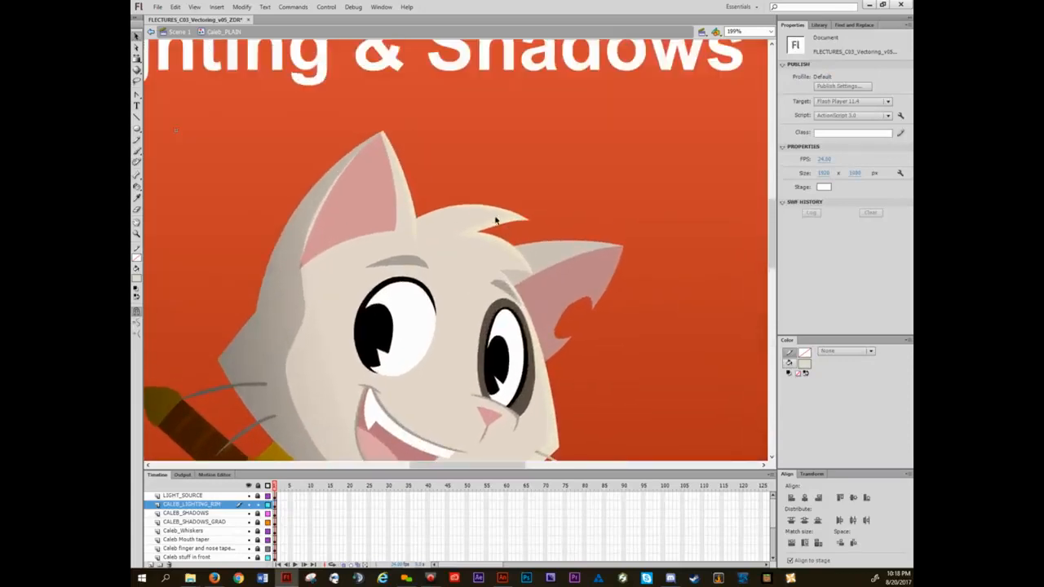
# - Select the CALEB_LIGHTING_RIM artwork and set its fill alpha to 75%, then fit the slide in view
pyautogui.scroll(-1, 502, 250)
pyautogui.click(210, 505)
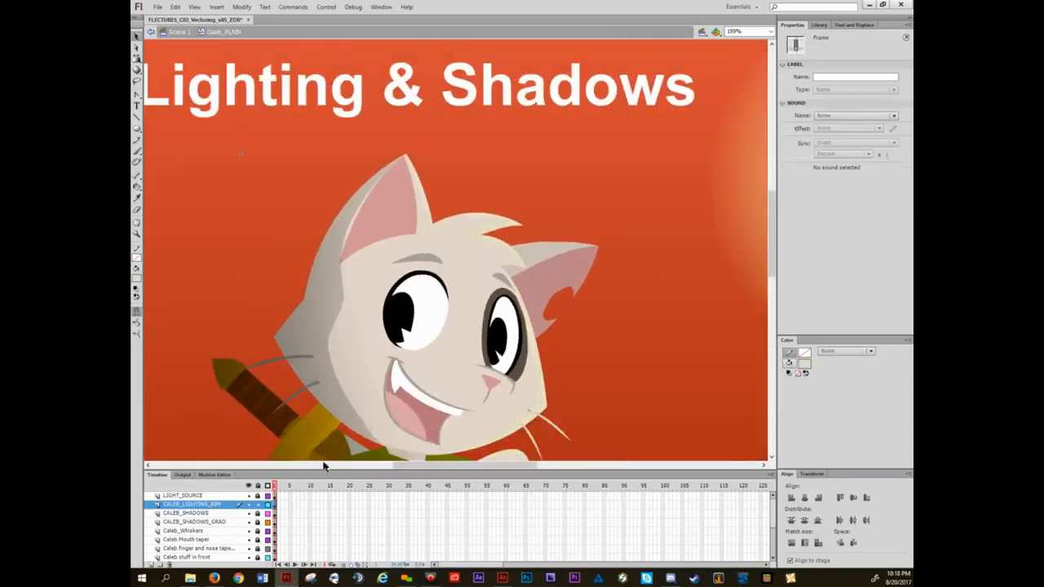
pyautogui.click(789, 362)
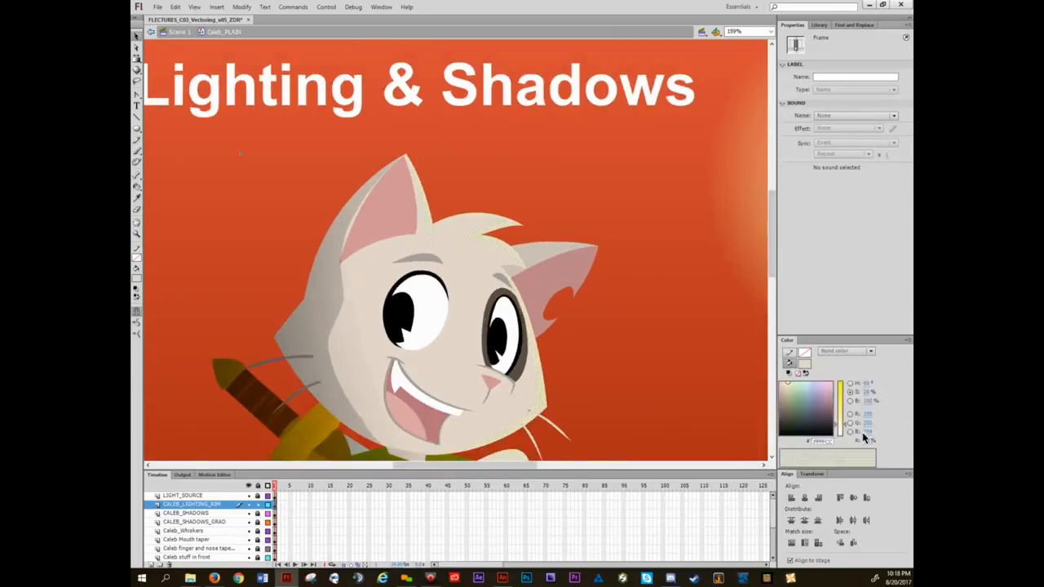
pyautogui.click(866, 441)
pyautogui.click(602, 188)
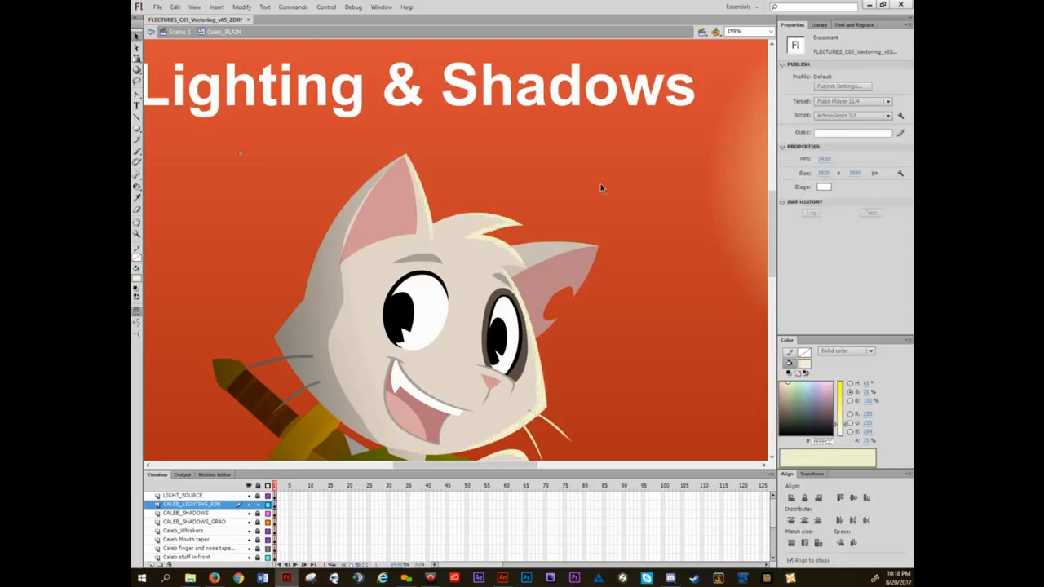
pyautogui.moveTo(602, 349); pyautogui.dragTo(551, 277)
pyautogui.hotkey('ctrl', '2')
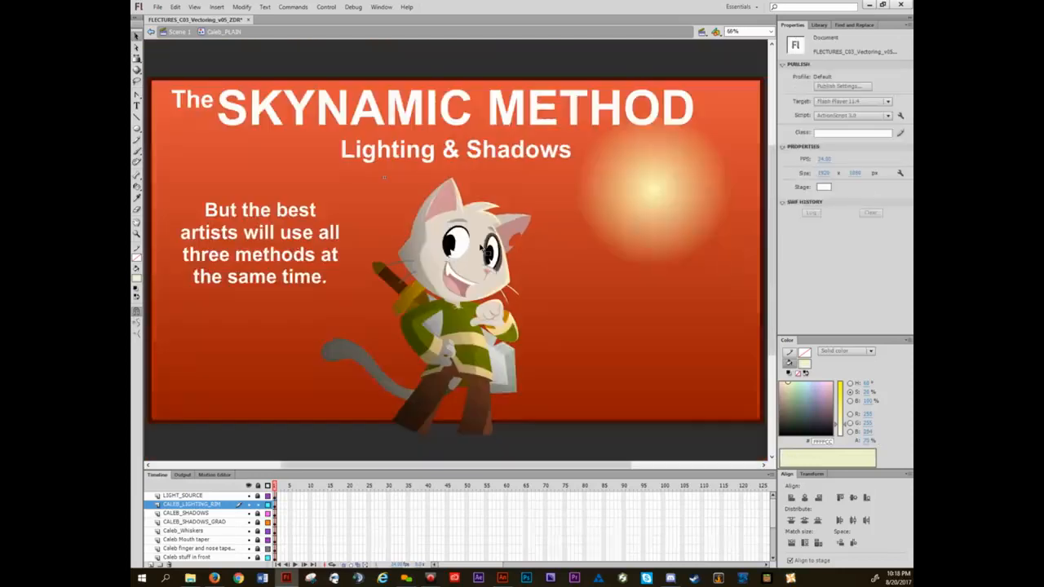
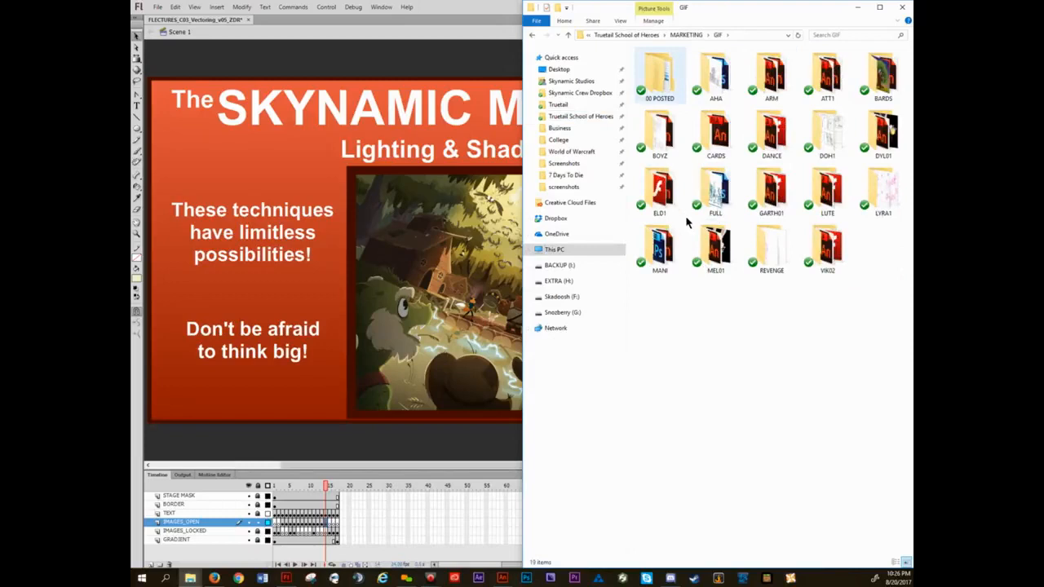
# - In File Explorer, go to the ELD2 folder inside 00 POSTED and open TTSOH_MARK_GIF_ELD2_v44_ZDR.fla
pyautogui.press('Return')
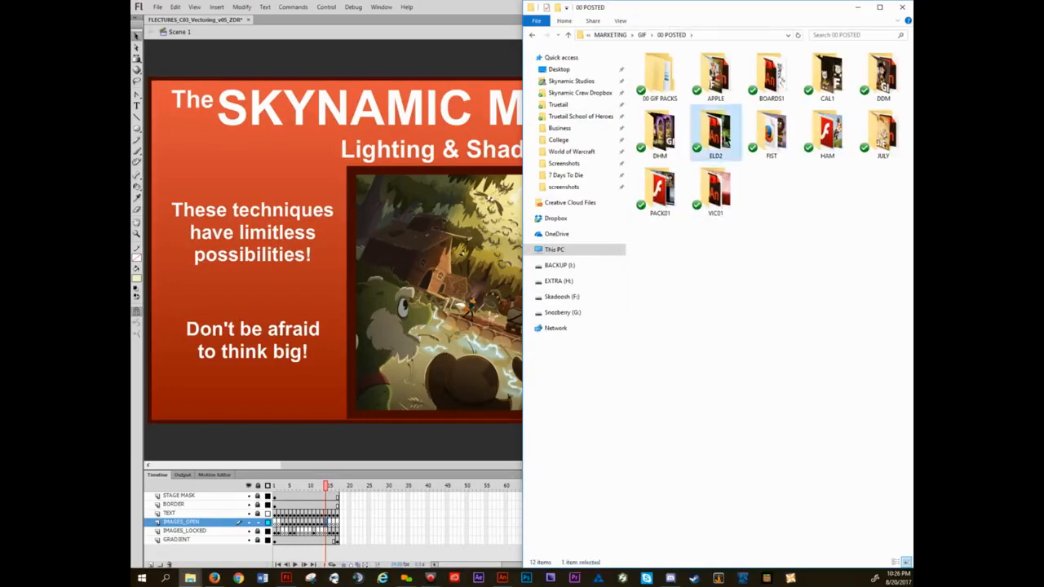
pyautogui.doubleClick(722, 137)
pyautogui.click(729, 87)
pyautogui.doubleClick(726, 88)
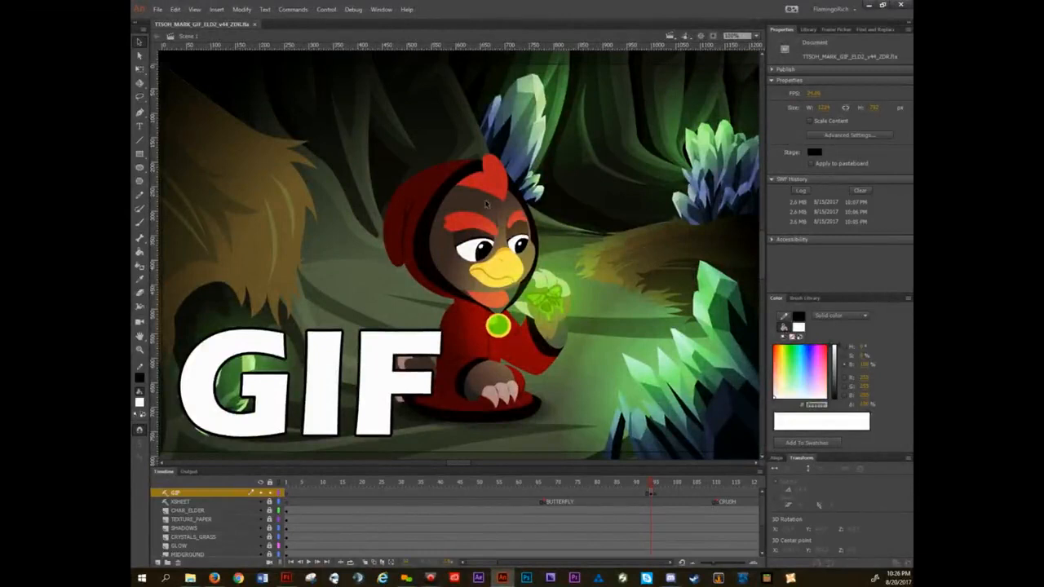
# - Close the ELD2 document in Adobe Animate and open it in Flash CS6 instead, dismissing the version notice
pyautogui.click(195, 11)
pyautogui.click(195, 10)
pyautogui.scroll(-3, 548, 290)
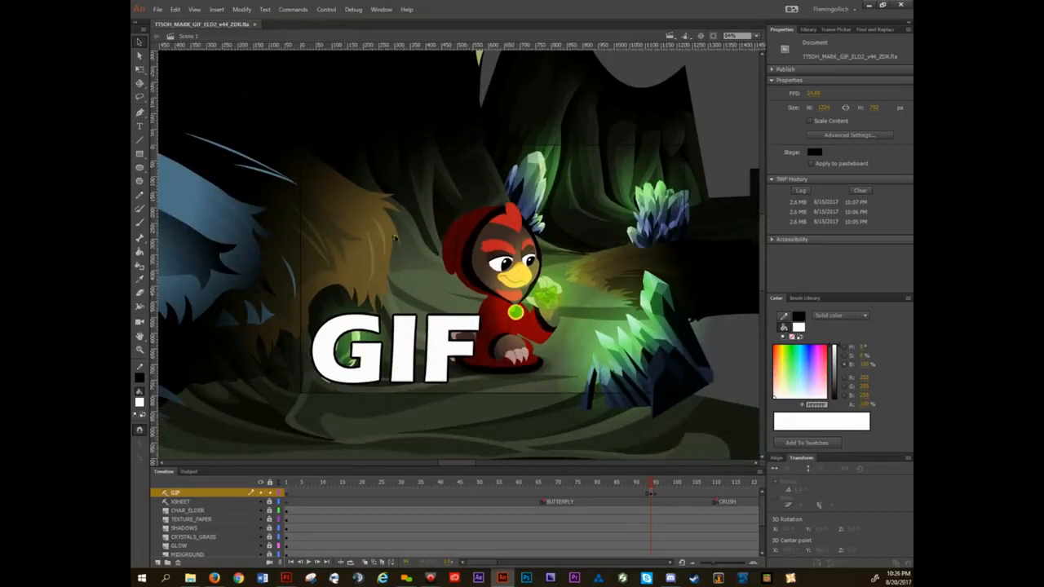
pyautogui.click(255, 27)
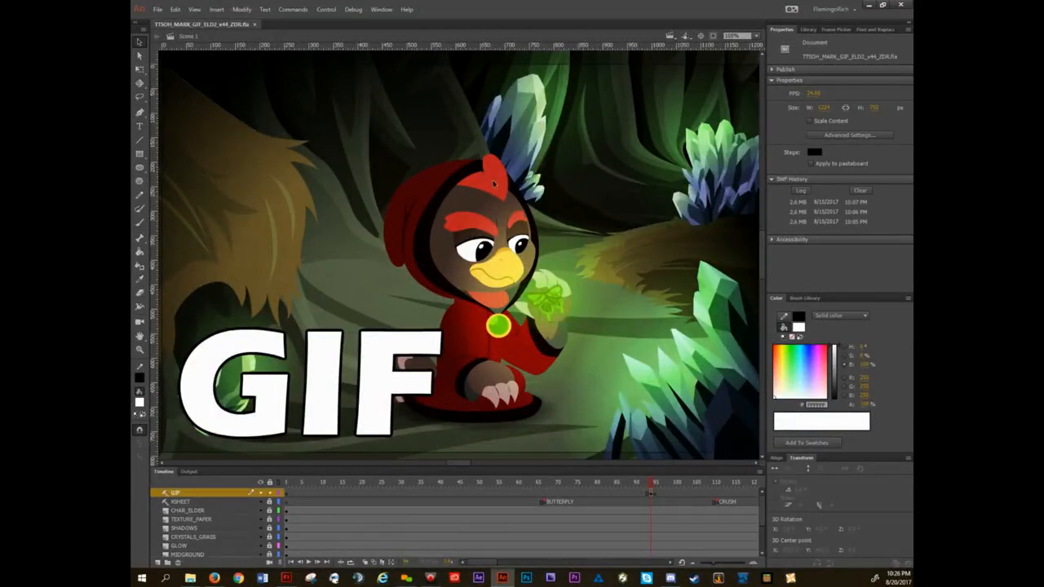
pyautogui.click(254, 24)
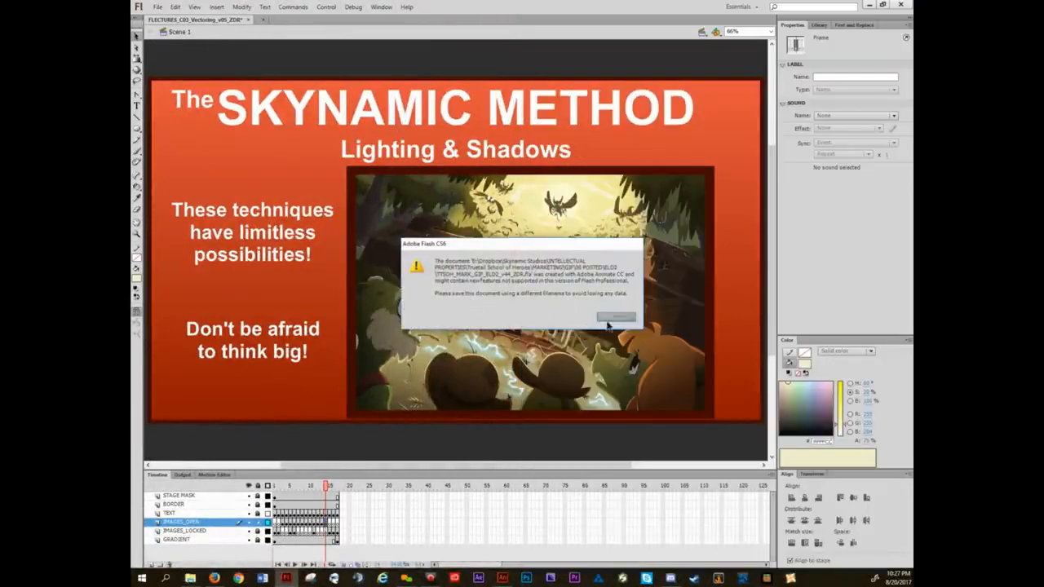
pyautogui.click(614, 323)
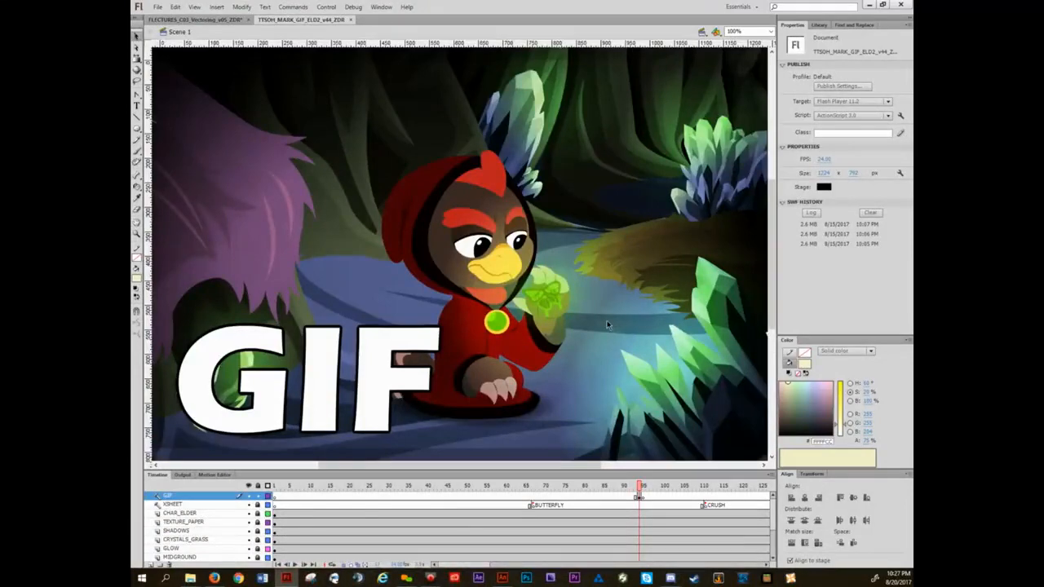
# - Examine the cave scene's lighting on the character, crystals and ground, including the artwork beyond the stage
pyautogui.scroll(-2, 455, 265)
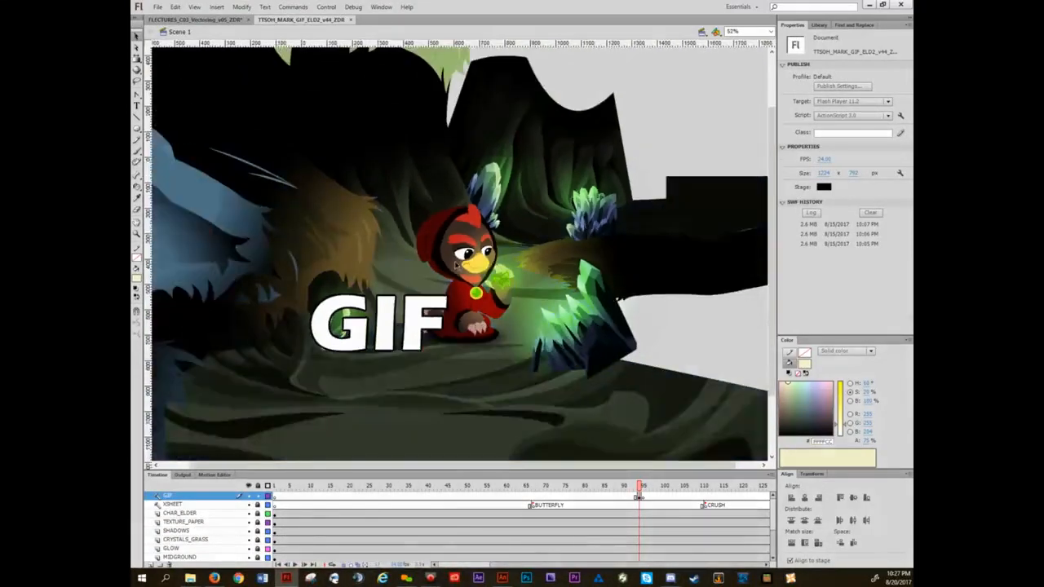
pyautogui.scroll(3, 457, 265)
pyautogui.scroll(-4, 405, 249)
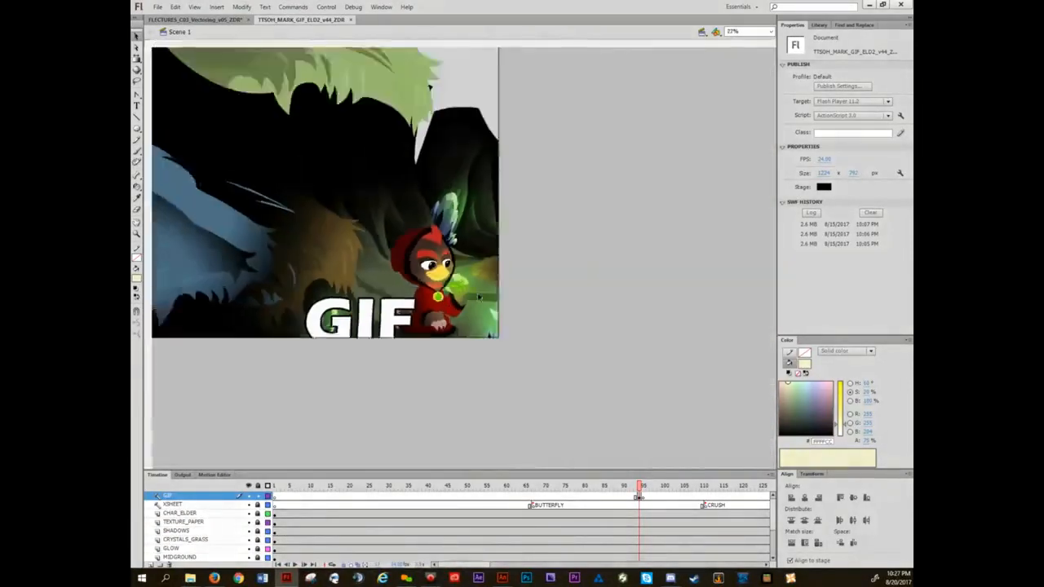
pyautogui.scroll(3, 492, 284)
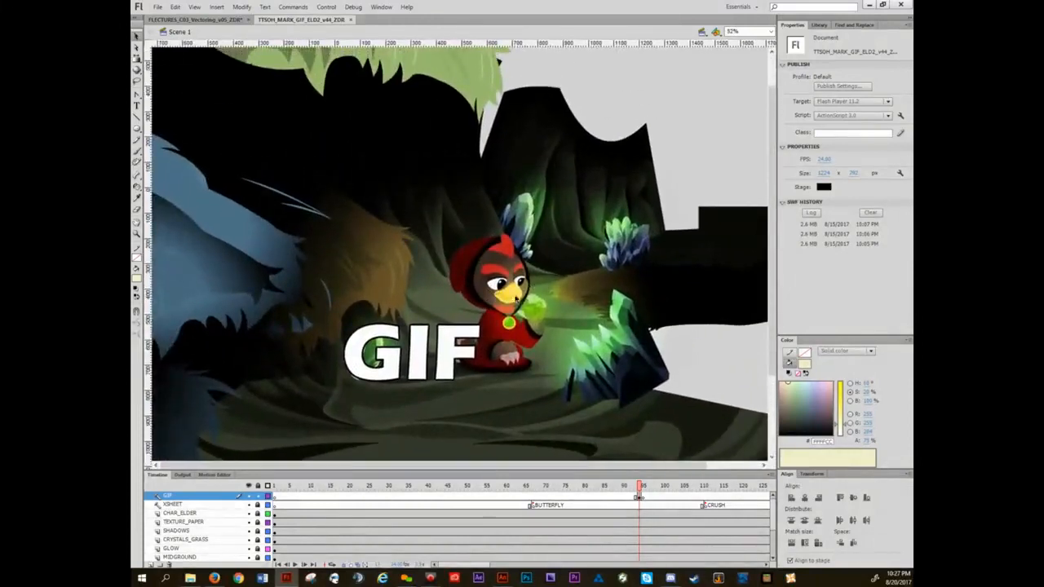
pyautogui.scroll(1, 537, 332)
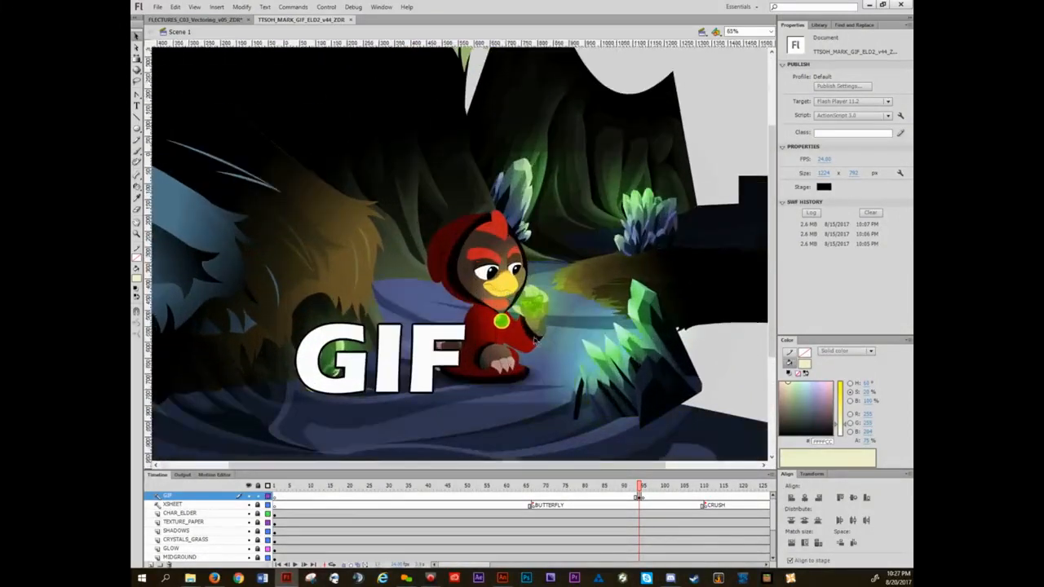
pyautogui.scroll(-1, 535, 337)
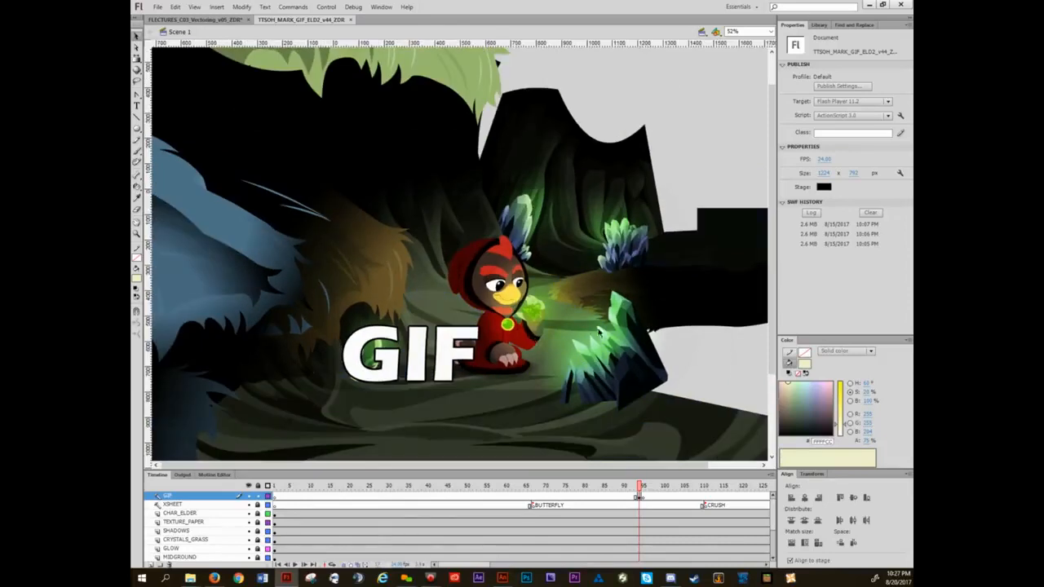
pyautogui.scroll(-1, 237, 522)
pyautogui.scroll(1, 237, 523)
# - Hide the CHAR_ELDER layer and unlock all layers of the cave scene
pyautogui.scroll(-2, 245, 517)
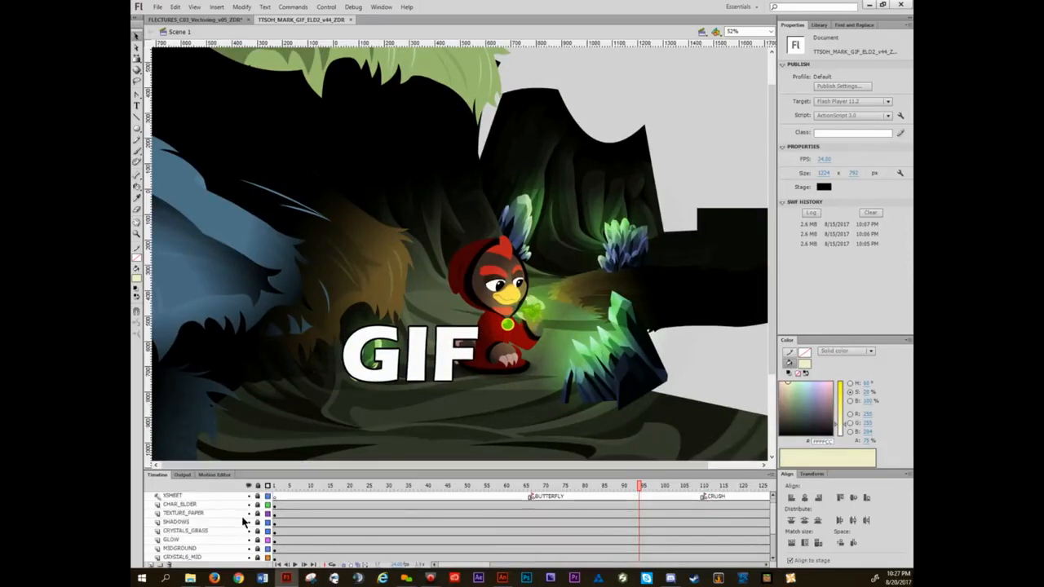
pyautogui.scroll(1, 245, 517)
pyautogui.click(250, 505)
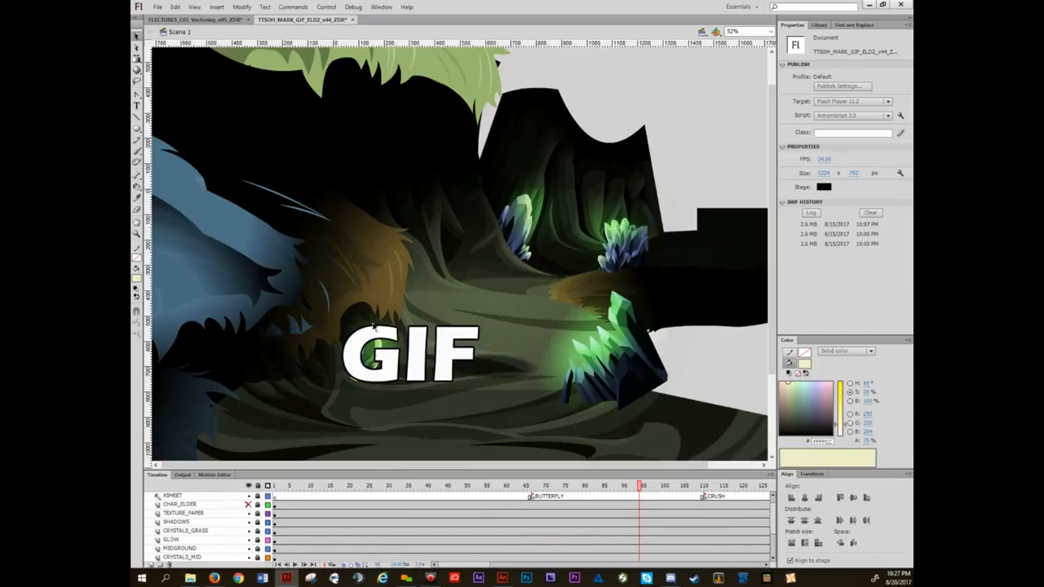
pyautogui.scroll(1, 236, 532)
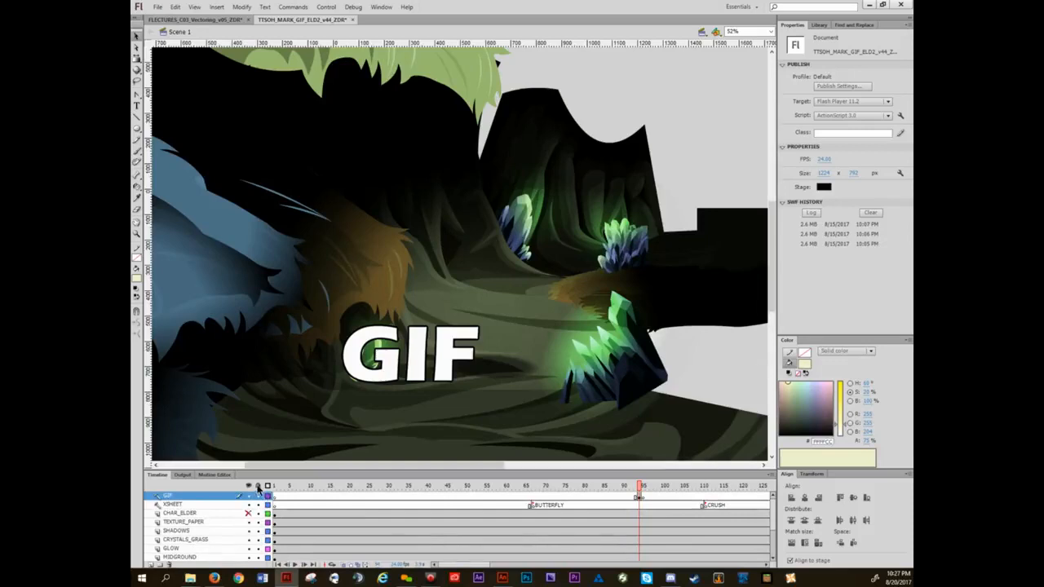
# - Try moving the PAPER texture overlay away from the cave scene to compare its effect, and undo the move
pyautogui.click(388, 267)
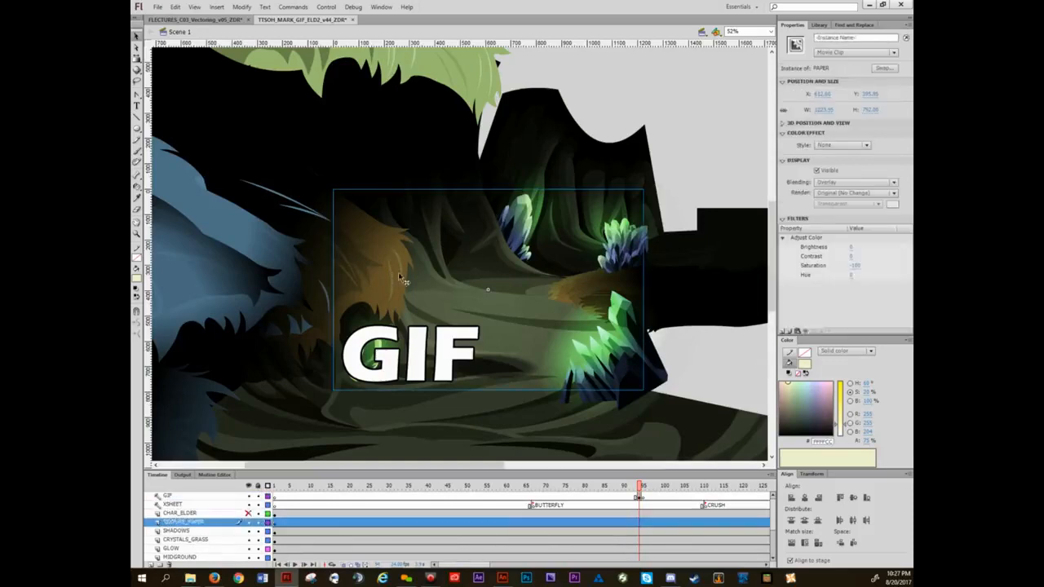
pyautogui.moveTo(454, 243); pyautogui.dragTo(139, 427)
pyautogui.moveTo(368, 256); pyautogui.dragTo(657, 158)
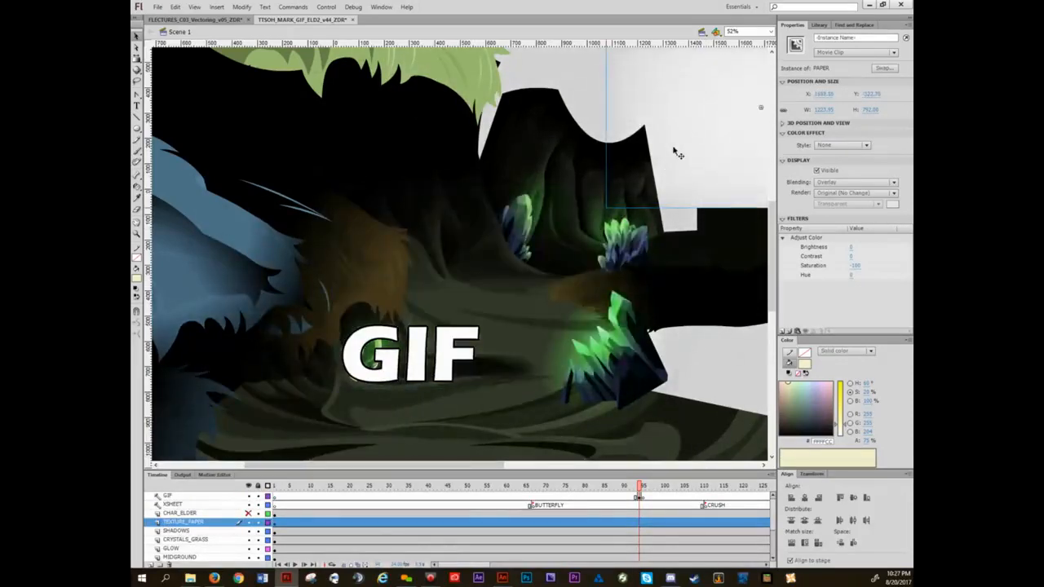
pyautogui.hotkey('ctrl', 'z')
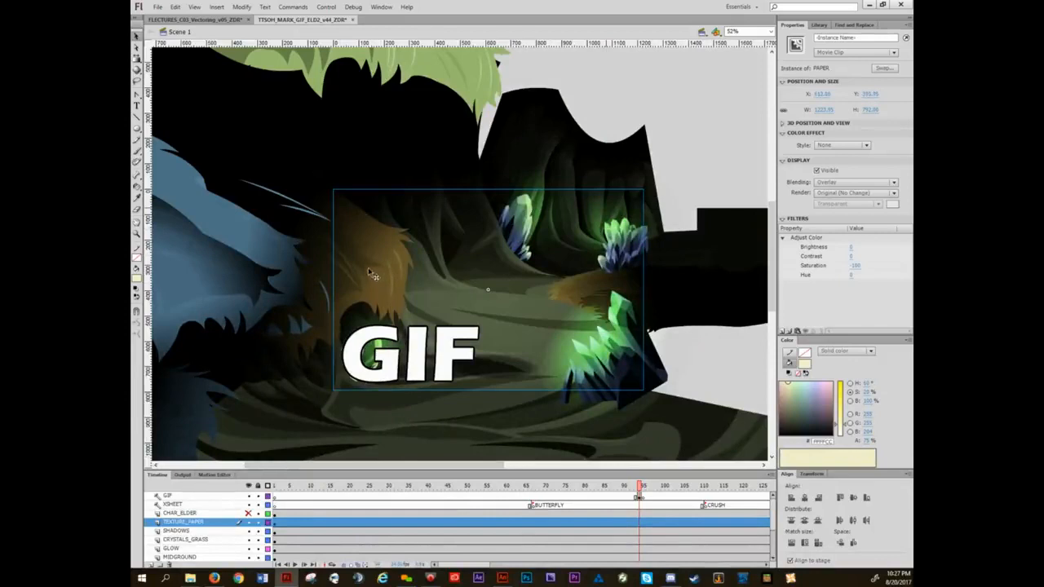
# - Check the blending mode options of the PAPER movie clip, keeping Overlay
pyautogui.click(828, 182)
pyautogui.click(844, 274)
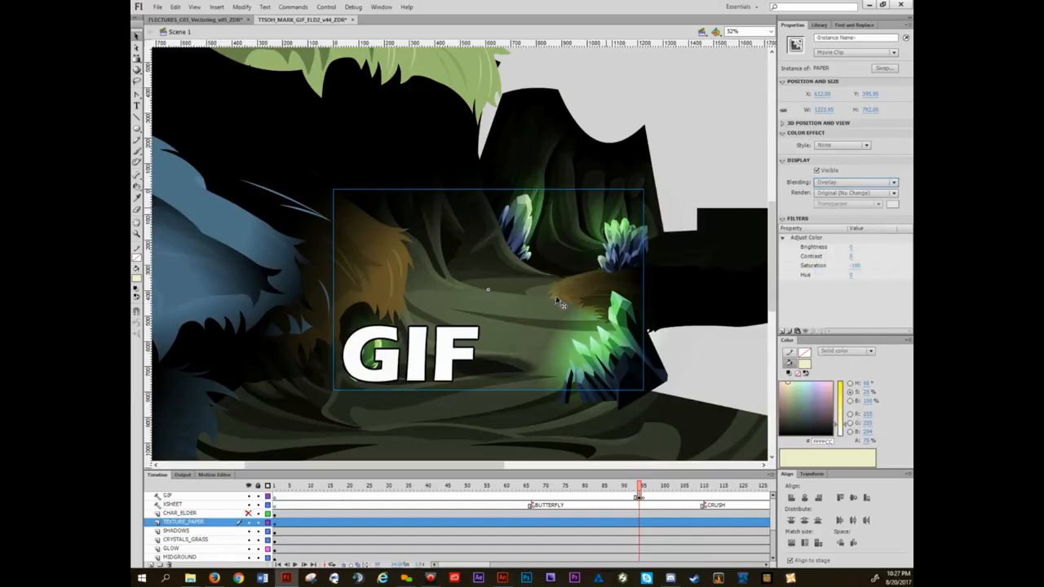
# - Try the PAPER texture moved off the stage with Normal blending and a saturation of 0
pyautogui.moveTo(506, 326); pyautogui.dragTo(596, 203)
pyautogui.click(823, 185)
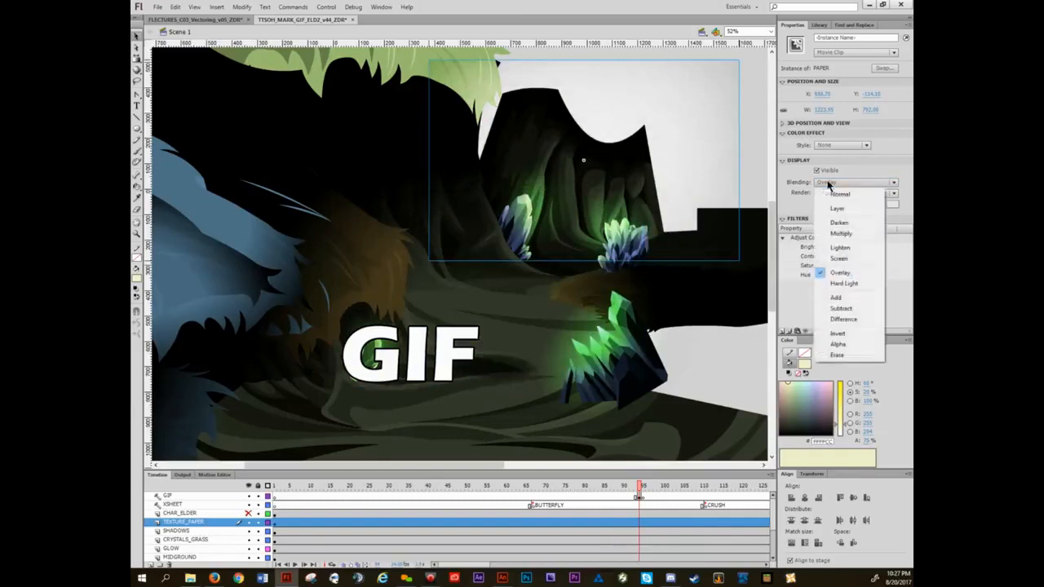
pyautogui.click(831, 189)
pyautogui.click(853, 267)
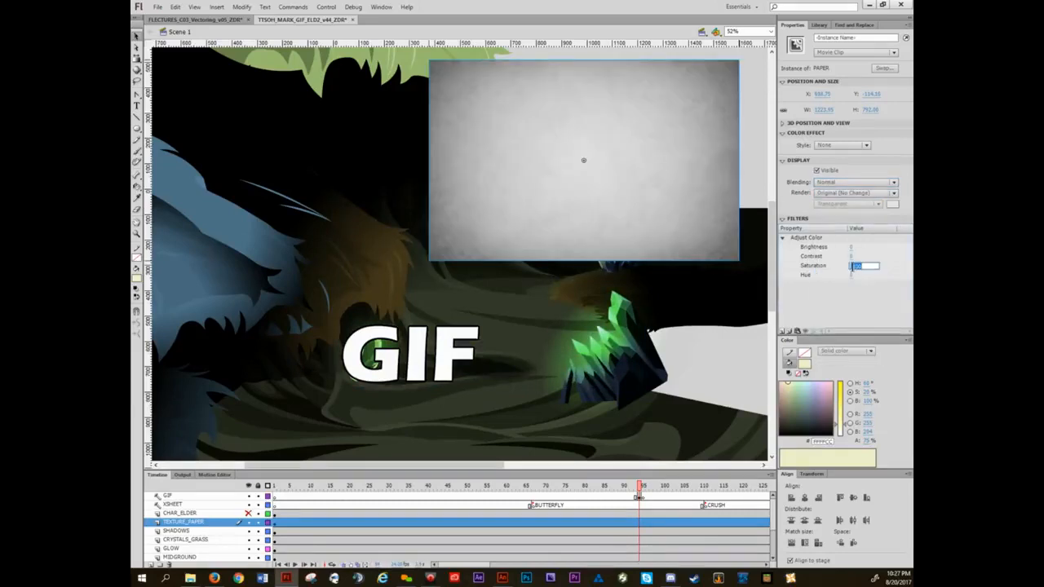
pyautogui.write('0')
pyautogui.press('Return')
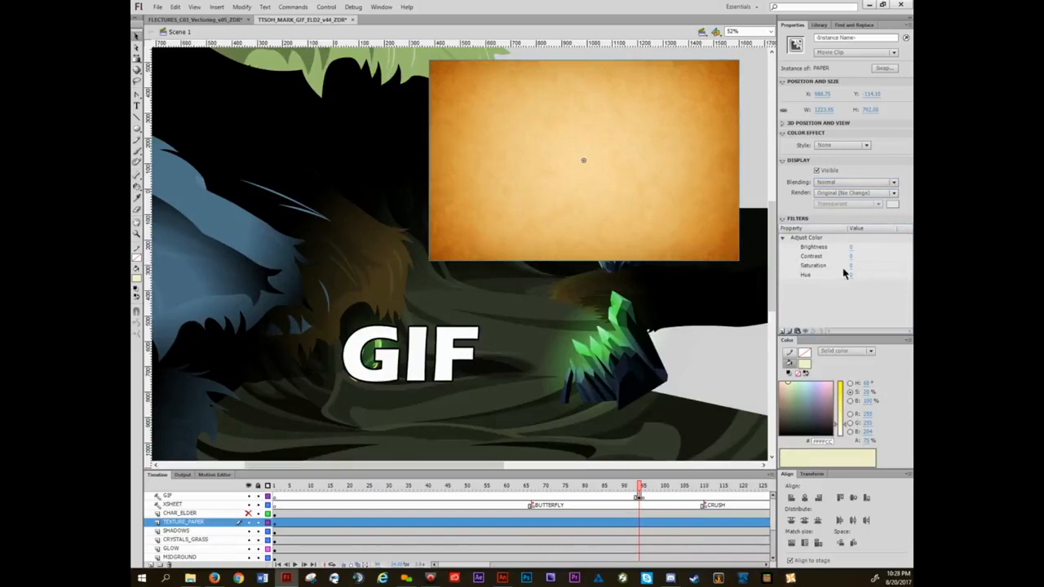
# - Return the PAPER texture's saturation to -100 and undo its blending and position changes
pyautogui.moveTo(851, 266); pyautogui.dragTo(840, 266)
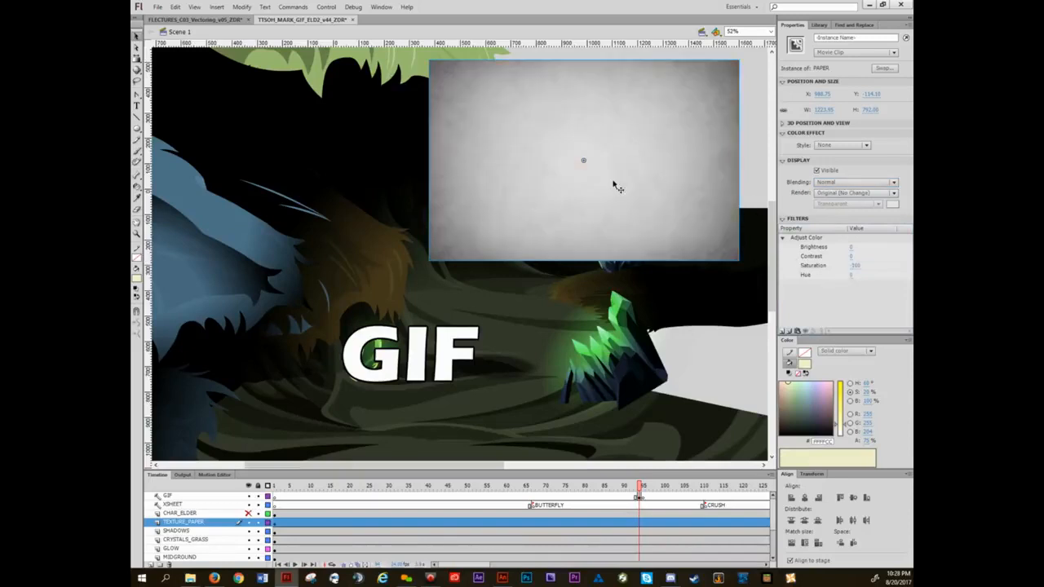
pyautogui.hotkey('ctrl', 'z')
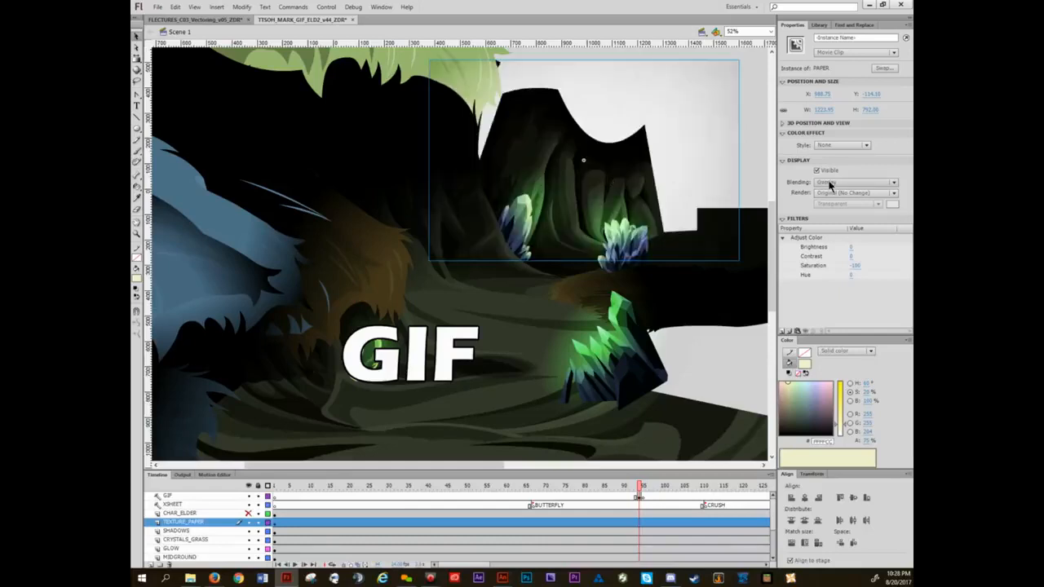
pyautogui.hotkey('ctrl', 'z')
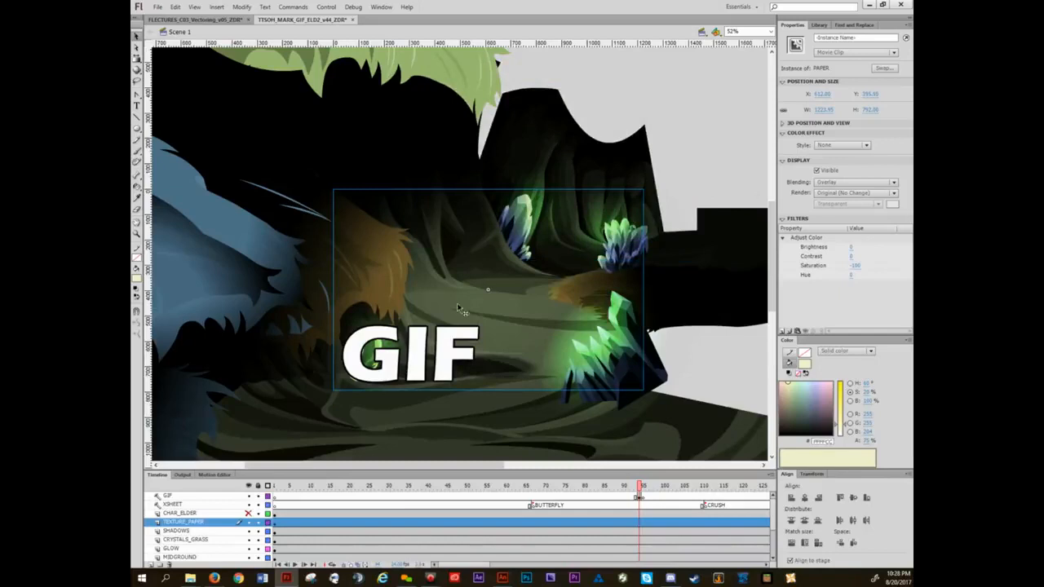
# - Lock the TEXTURE_PAPER layer, then try moving the foreground crystal cluster aside and undo the move
pyautogui.click(701, 343)
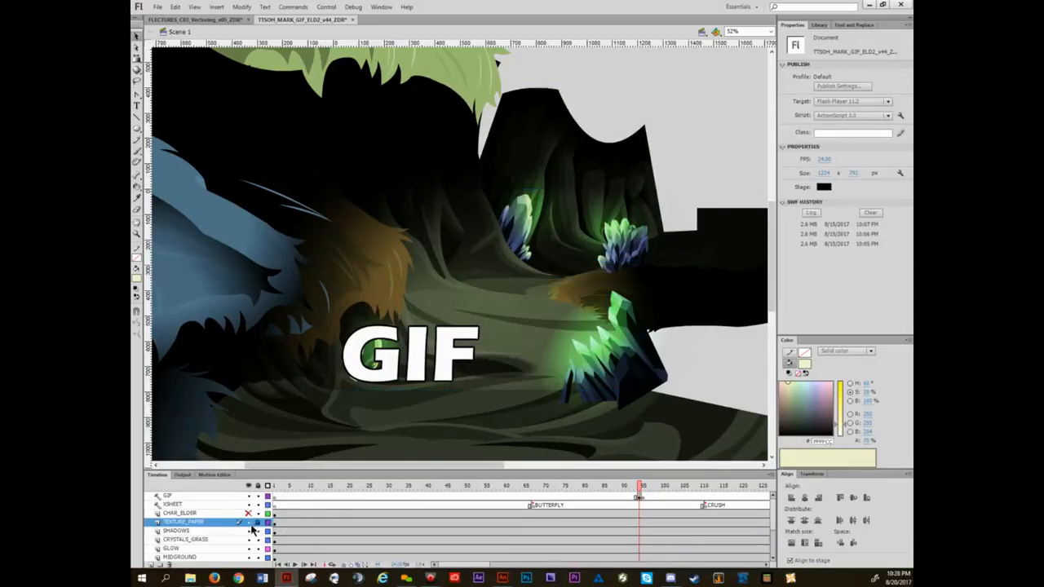
pyautogui.click(598, 350)
pyautogui.moveTo(608, 363); pyautogui.dragTo(438, 295)
pyautogui.hotkey('ctrl', 'z')
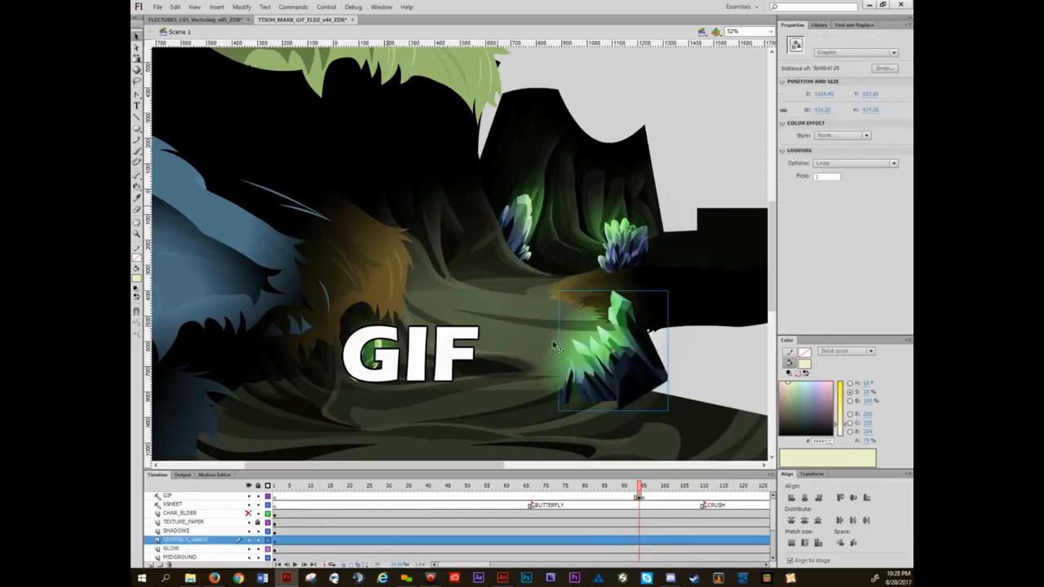
# - Examine the radial gradient fill inside the glow symbol behind the foreground crystals with Gradient Transform, then return to the main scene
pyautogui.click(552, 369)
pyautogui.moveTo(552, 371)
pyautogui.mouseDown()
pyautogui.moveTo(438, 281)
pyautogui.moveTo(430, 291)
pyautogui.moveTo(501, 319)
pyautogui.moveTo(554, 359)
pyautogui.mouseUp()
pyautogui.doubleClick(555, 359)
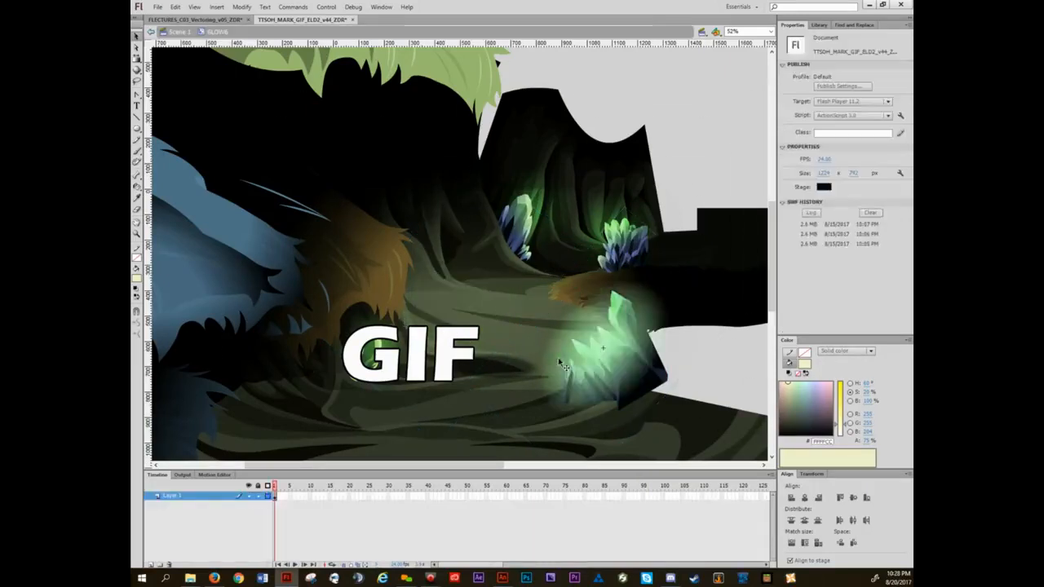
pyautogui.click(567, 367)
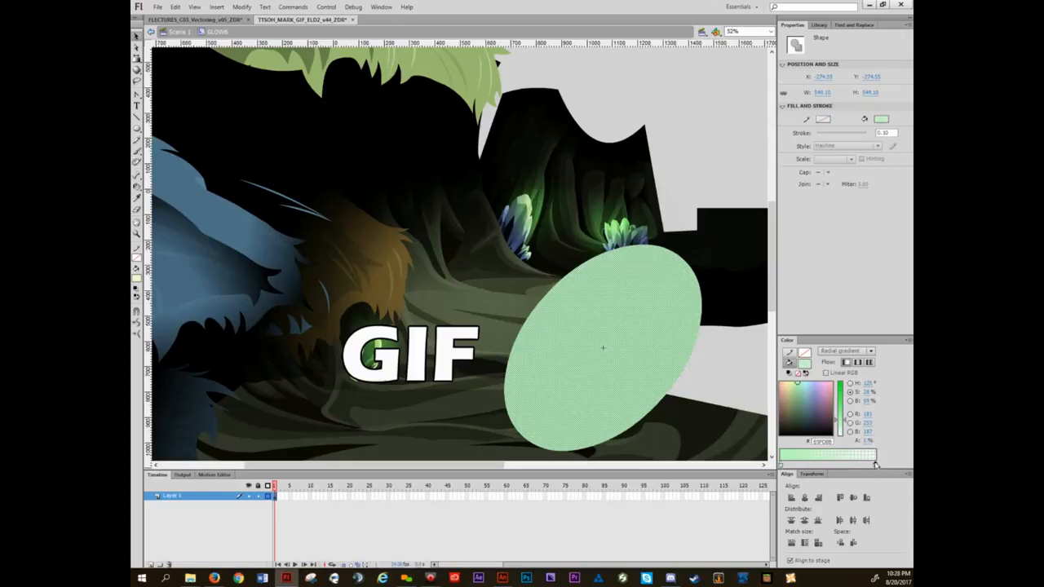
pyautogui.click(703, 189)
pyautogui.press('f')
pyautogui.click(607, 349)
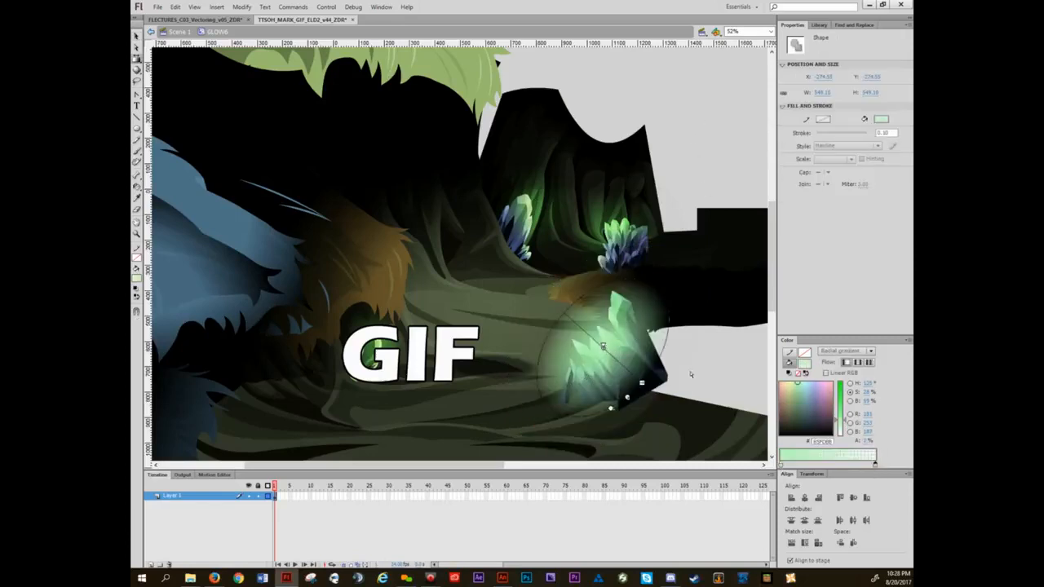
pyautogui.click(690, 375)
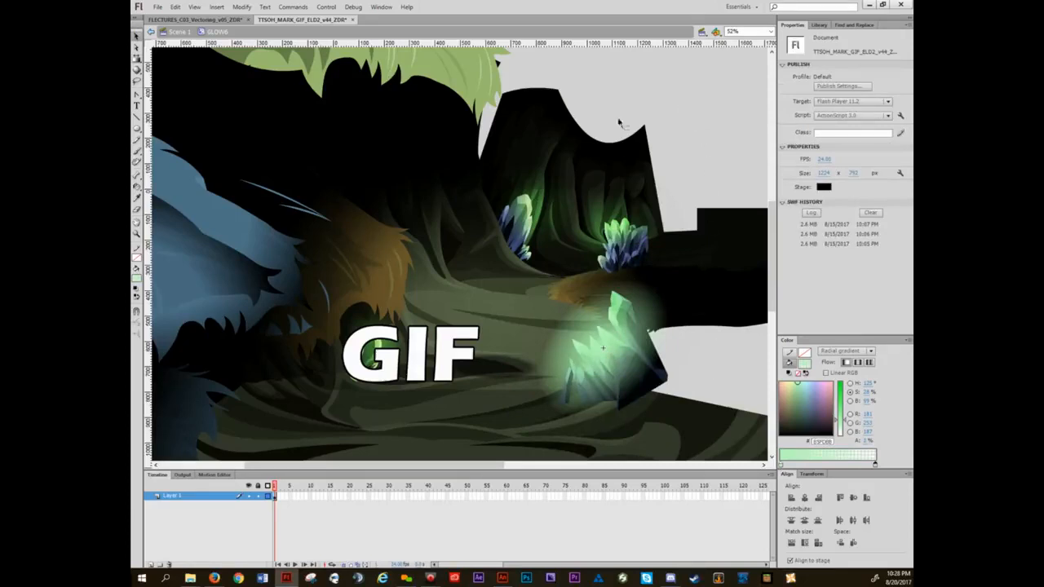
pyautogui.doubleClick(664, 89)
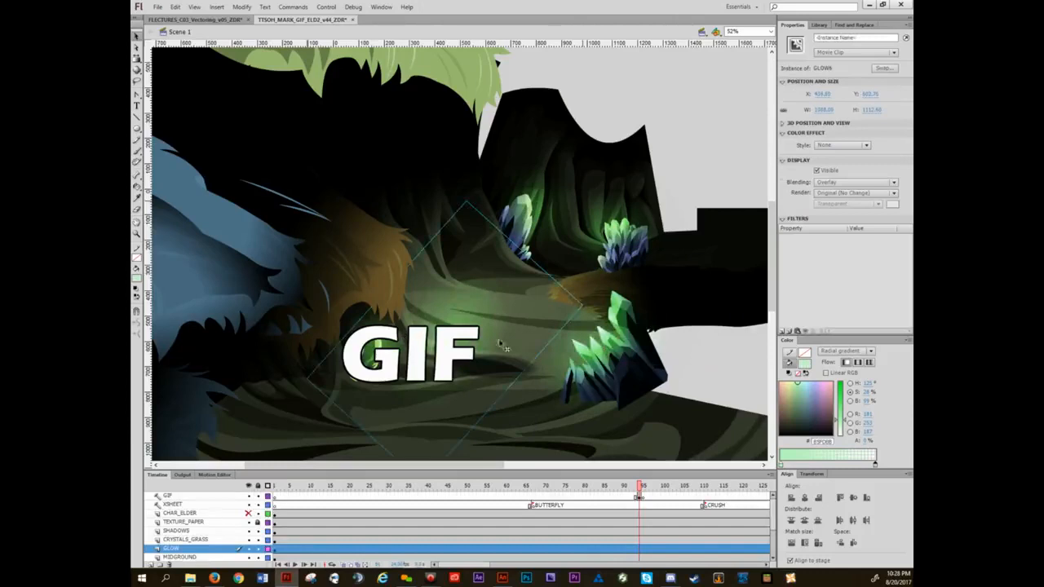
# - Try Normal blending on the glow clip behind the foreground crystals and set it back to Overlay
pyautogui.click(843, 187)
pyautogui.click(840, 194)
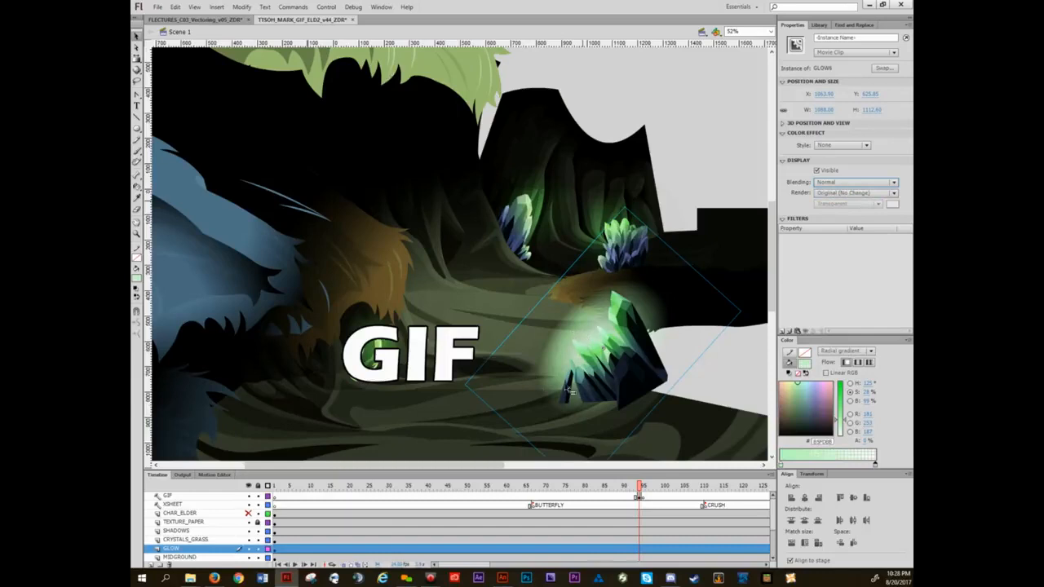
pyautogui.click(828, 182)
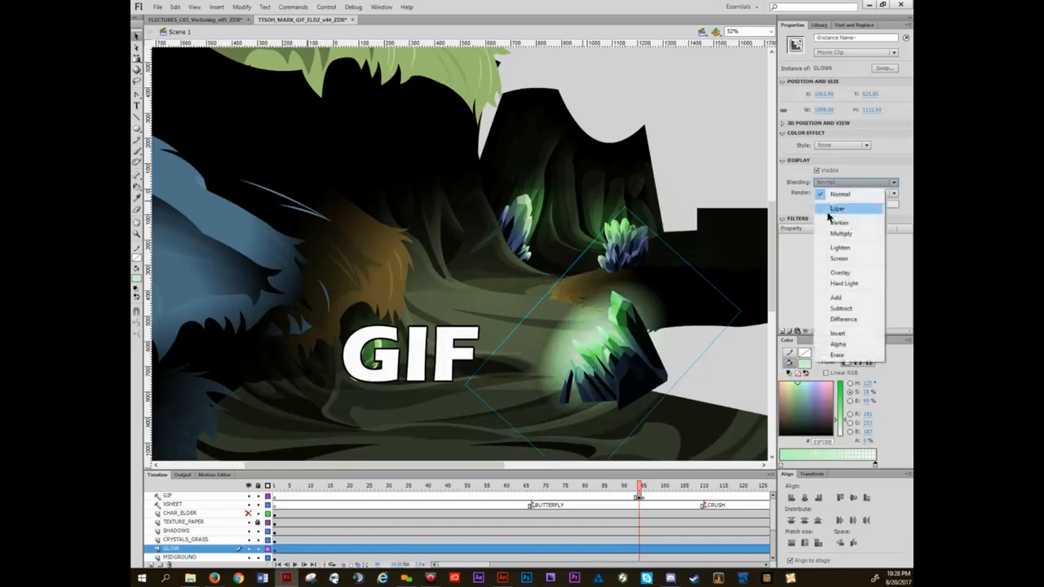
pyautogui.click(836, 272)
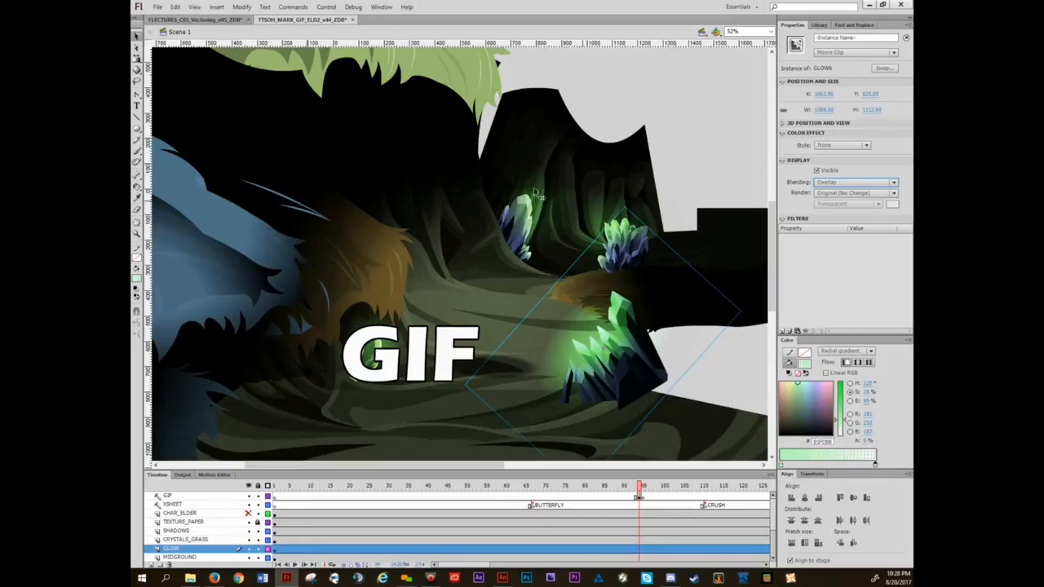
pyautogui.click(722, 371)
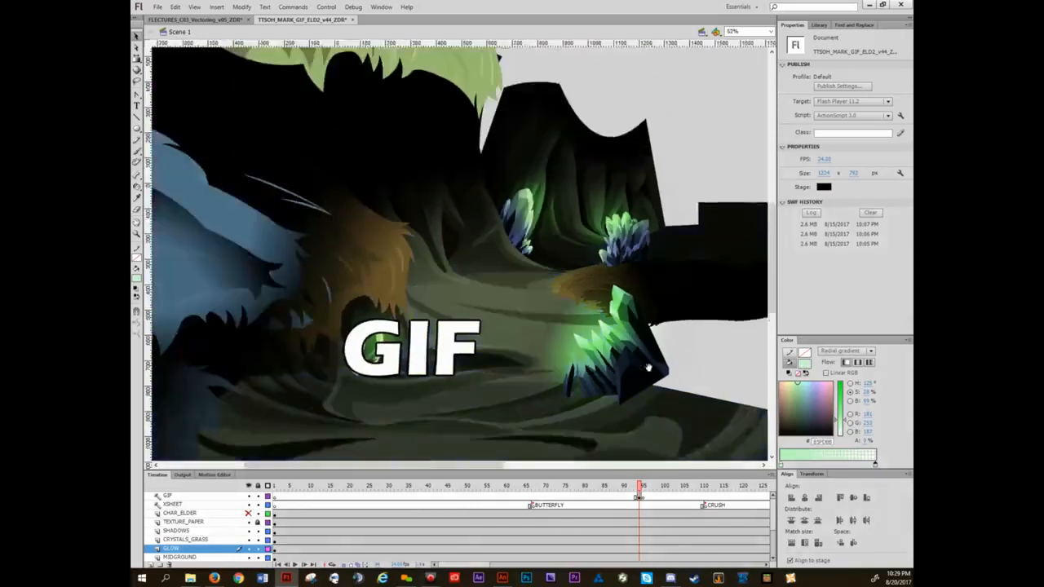
# - Try moving the foreground crystal cluster beyond the stage to expose the glow behind it, undoing each move
pyautogui.click(495, 333)
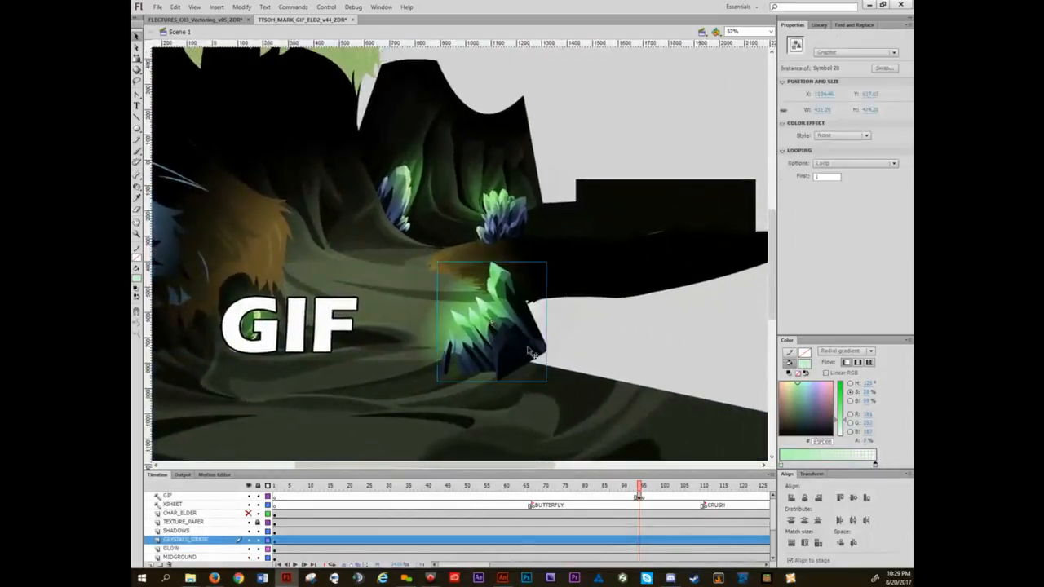
pyautogui.moveTo(495, 332); pyautogui.dragTo(628, 363)
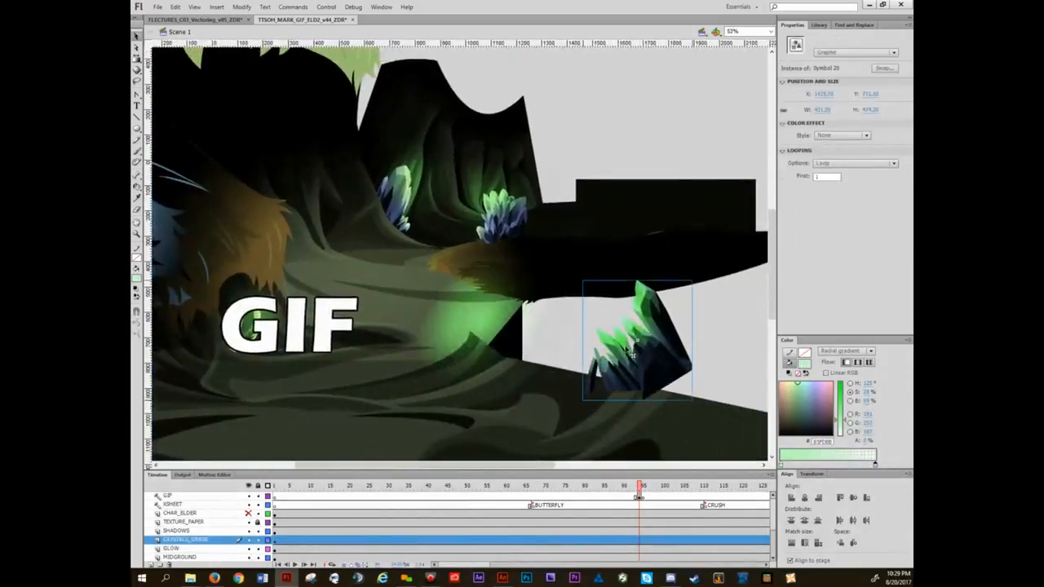
pyautogui.hotkey('ctrl', 'z')
pyautogui.moveTo(517, 357); pyautogui.dragTo(670, 396)
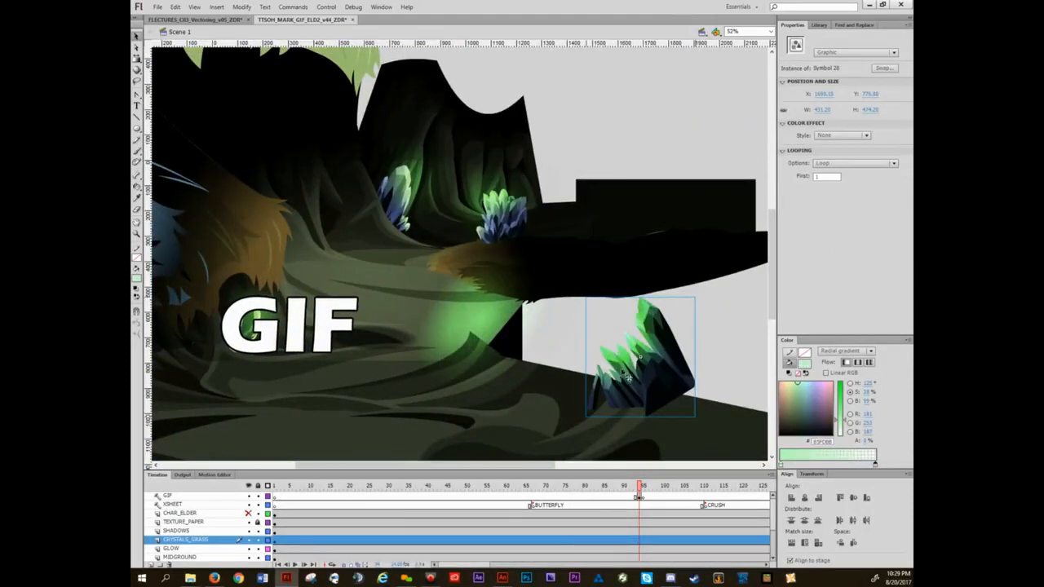
pyautogui.hotkey('ctrl', 'z')
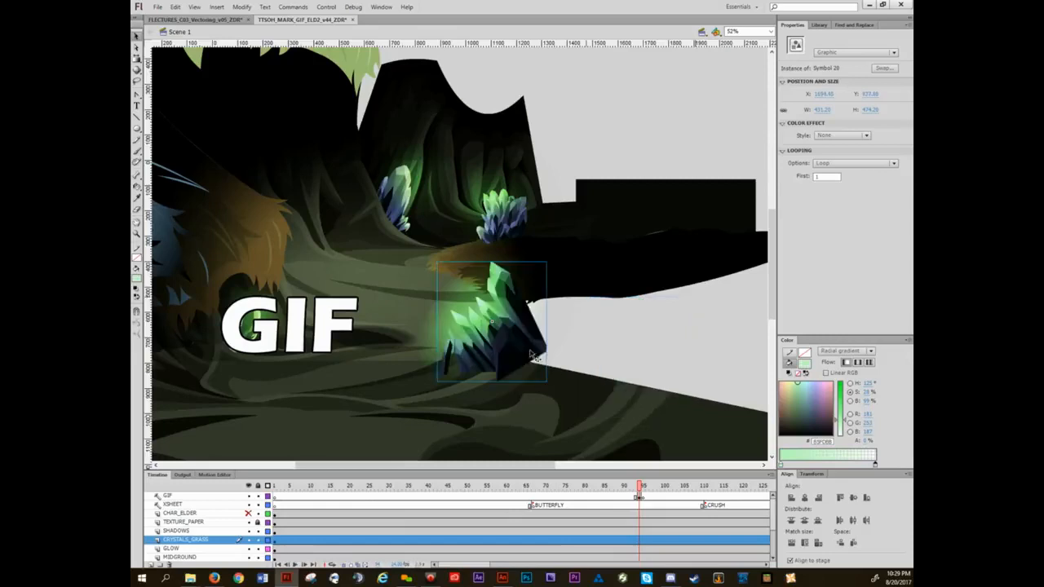
# - Open the foreground crystal symbol and hide its GLOW layer to examine the unlit crystals, then show the layer again
pyautogui.doubleClick(530, 352)
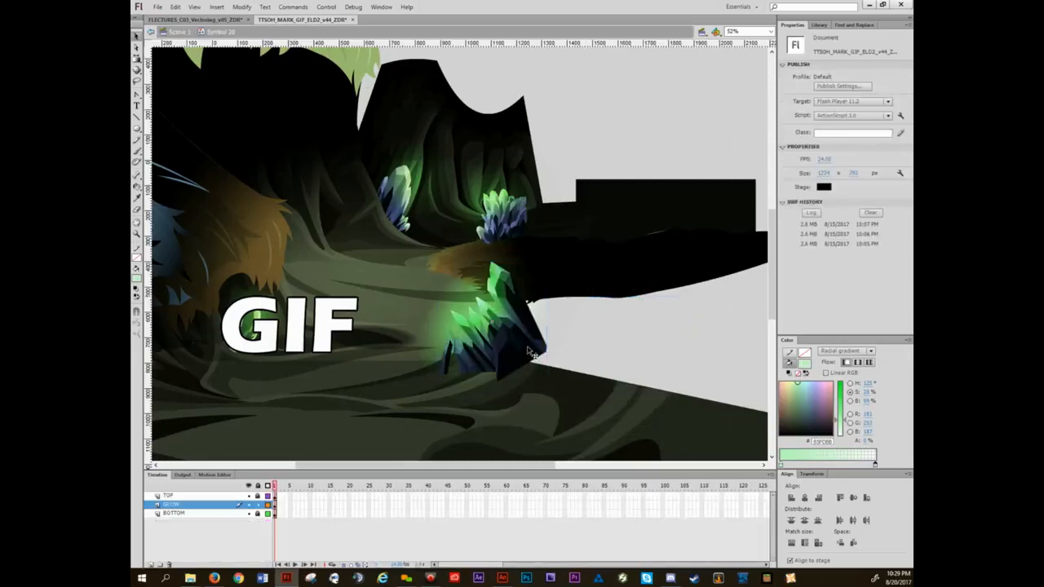
pyautogui.click(249, 505)
pyautogui.click(249, 505)
pyautogui.scroll(5, 536, 259)
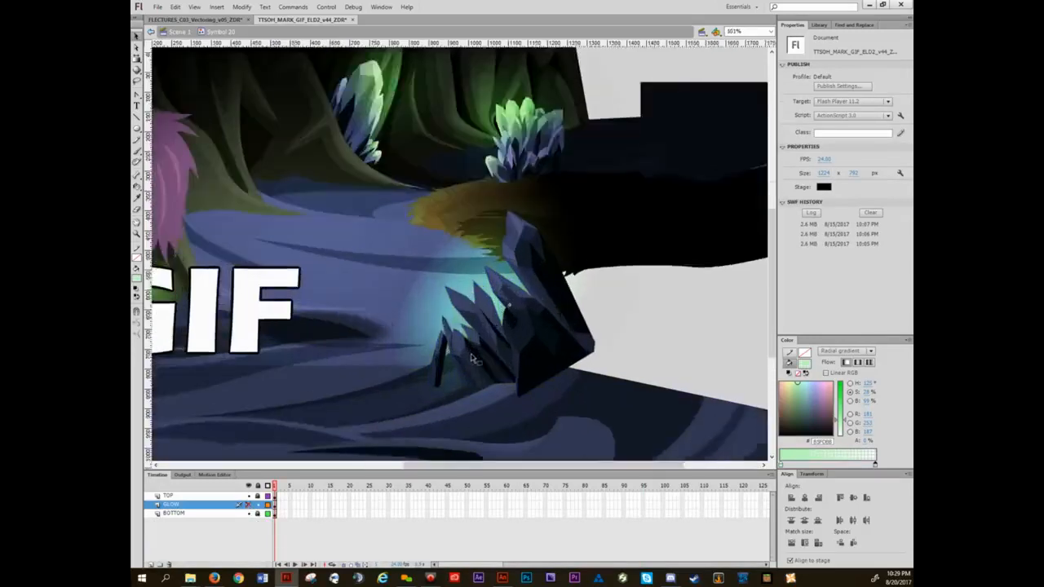
pyautogui.scroll(1, 536, 259)
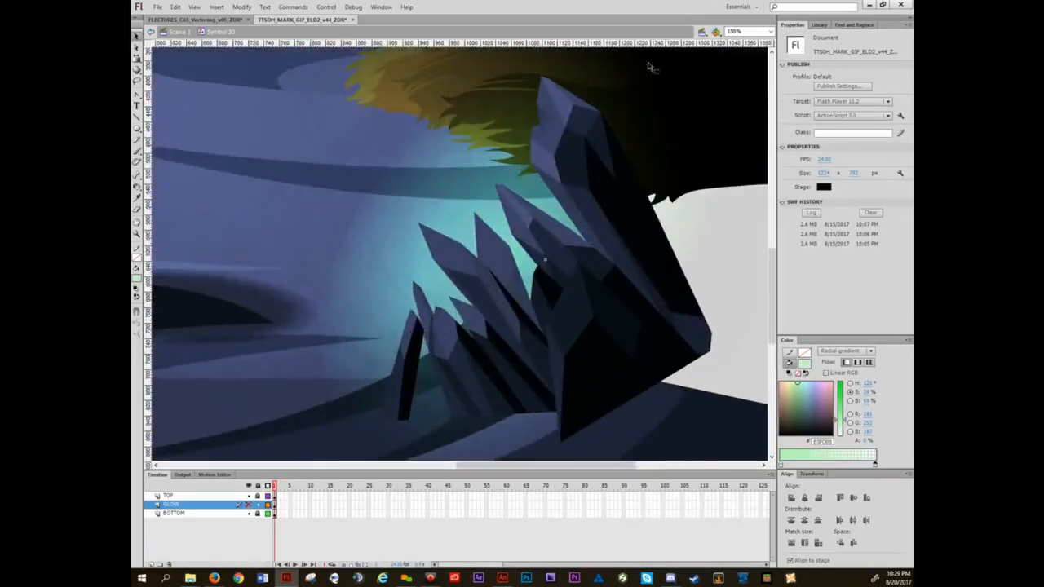
pyautogui.hotkey('ctrl', '2')
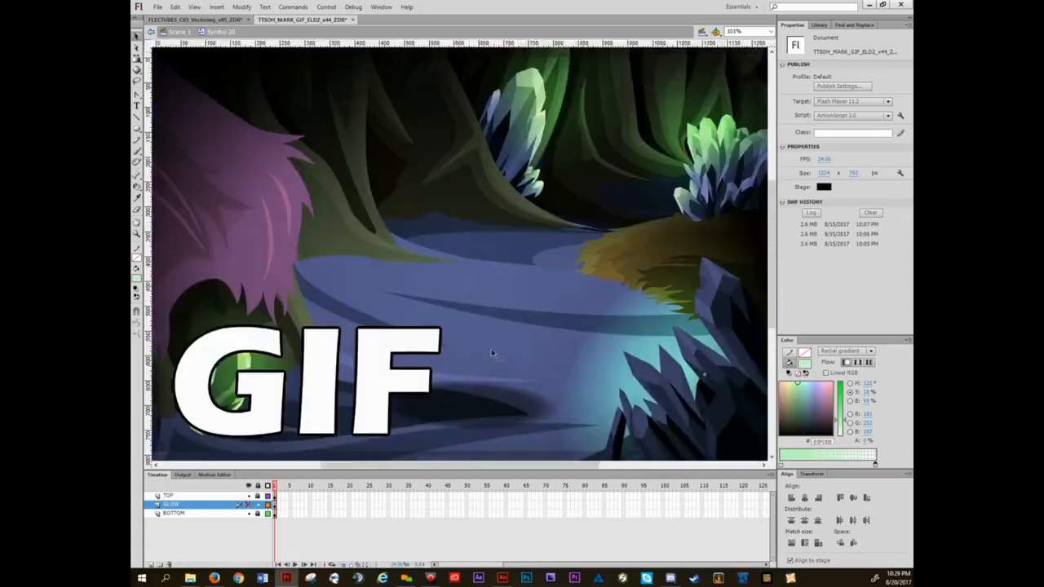
pyautogui.moveTo(644, 395); pyautogui.dragTo(500, 368)
pyautogui.hotkey('ctrl', '-')
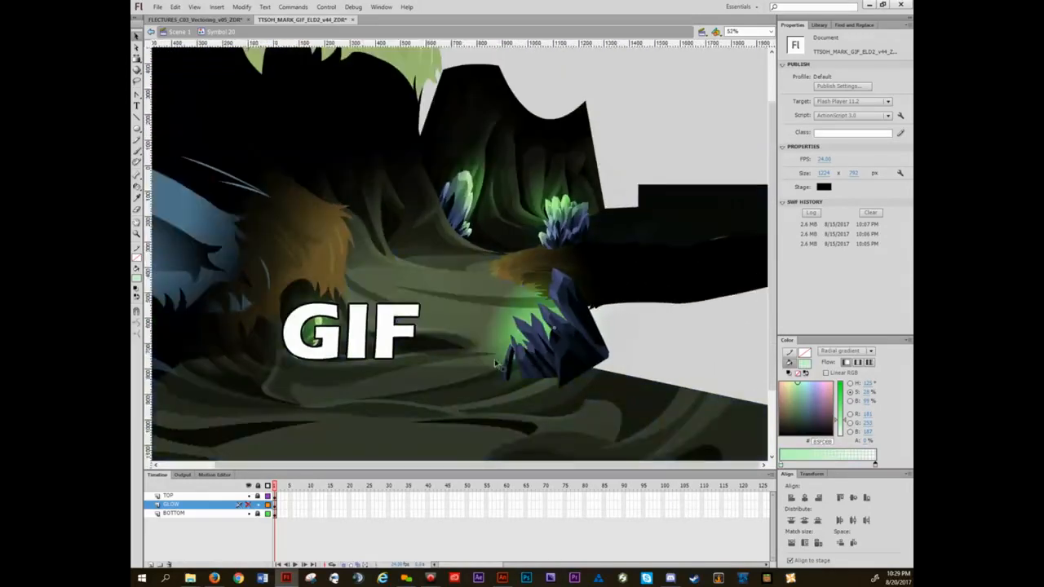
pyautogui.click(249, 505)
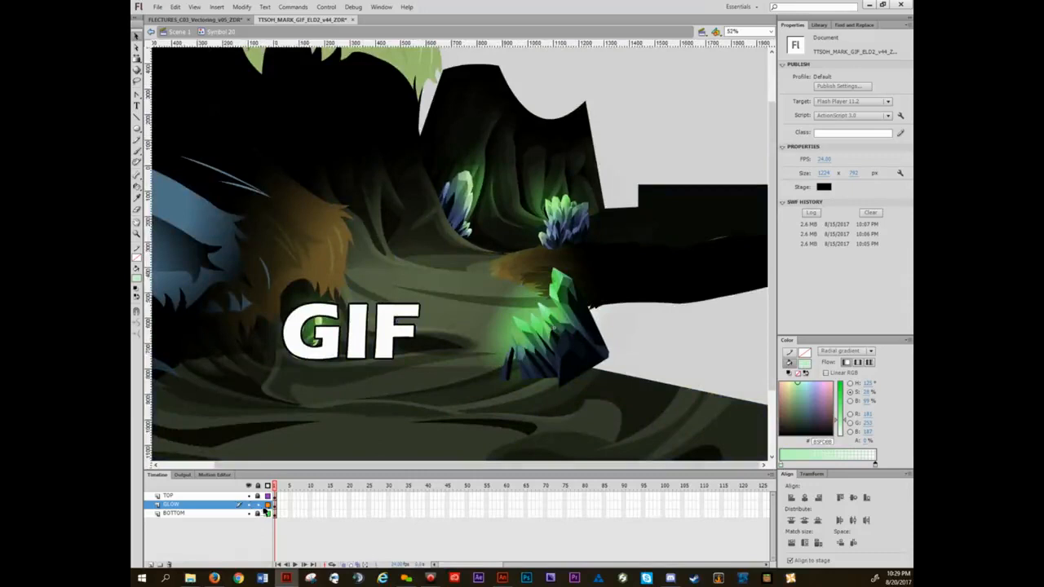
# - Move the crystal-shaped glow clip off the crystals to check its Overlay blending, then place it back over them
pyautogui.click(275, 506)
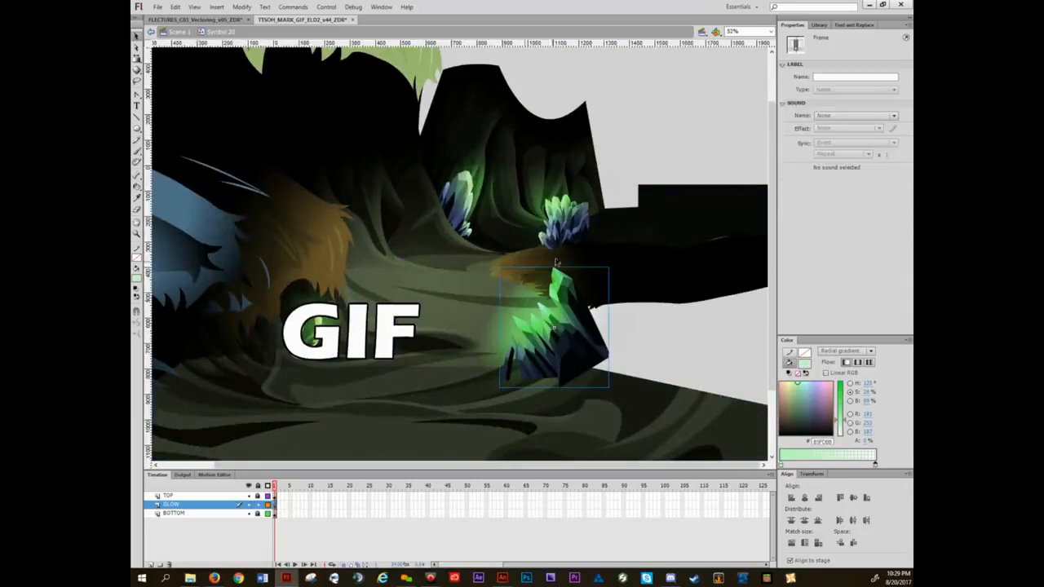
pyautogui.click(538, 330)
pyautogui.moveTo(569, 356); pyautogui.dragTo(437, 428)
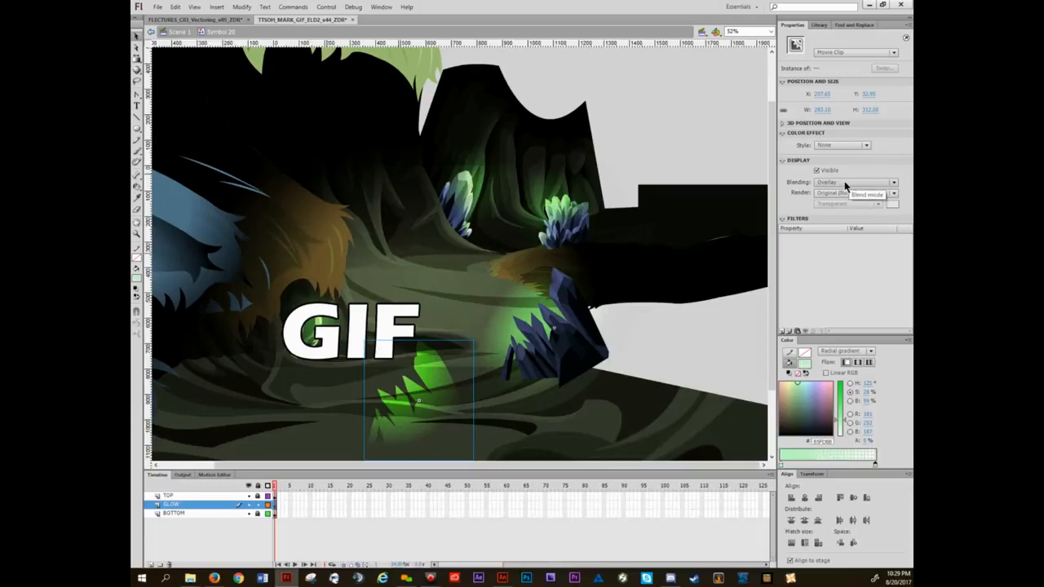
pyautogui.moveTo(431, 368); pyautogui.dragTo(562, 295)
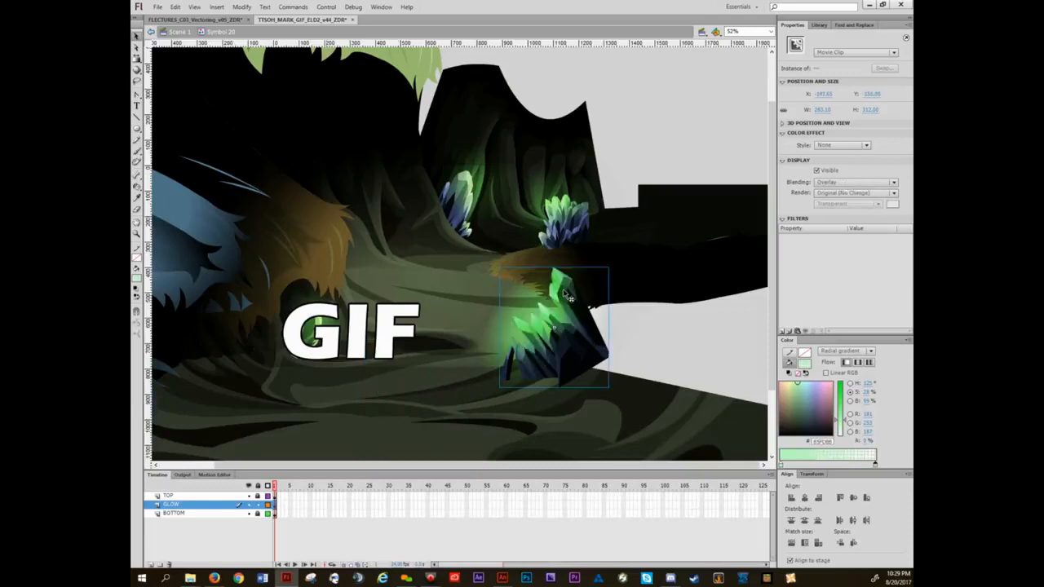
# - Open the crystal-shaped glow clip and examine its radial gradient's colors and placement with Gradient Transform
pyautogui.doubleClick(568, 297)
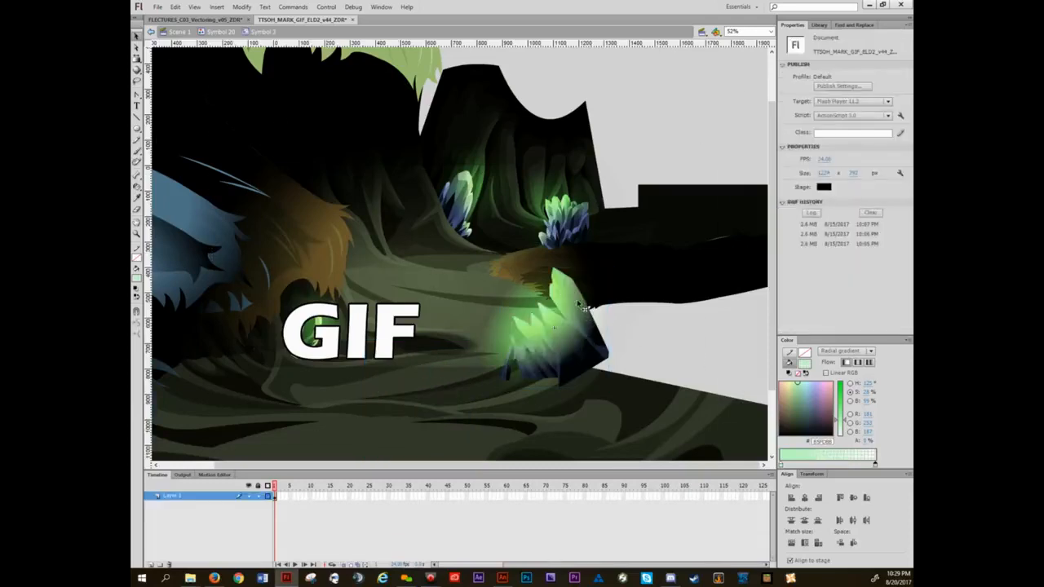
pyautogui.click(530, 384)
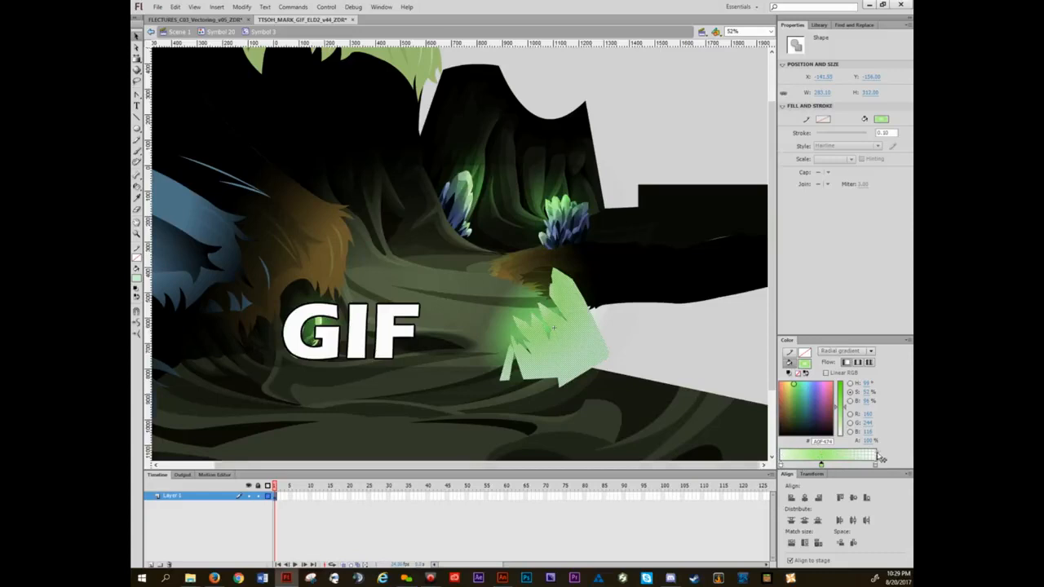
pyautogui.click(696, 355)
pyautogui.press('f')
pyautogui.click(567, 352)
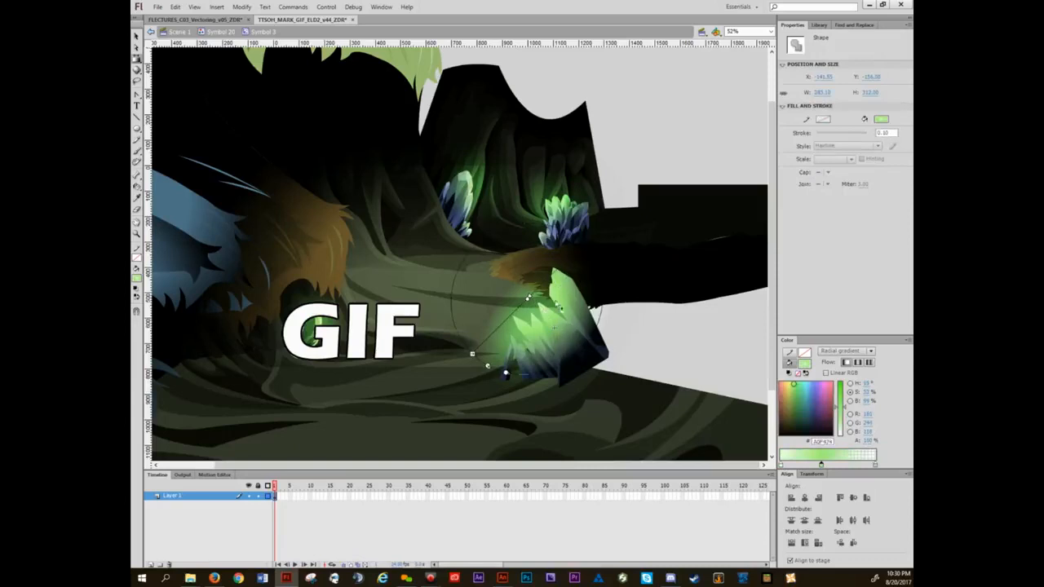
pyautogui.press('v')
pyautogui.click(551, 323)
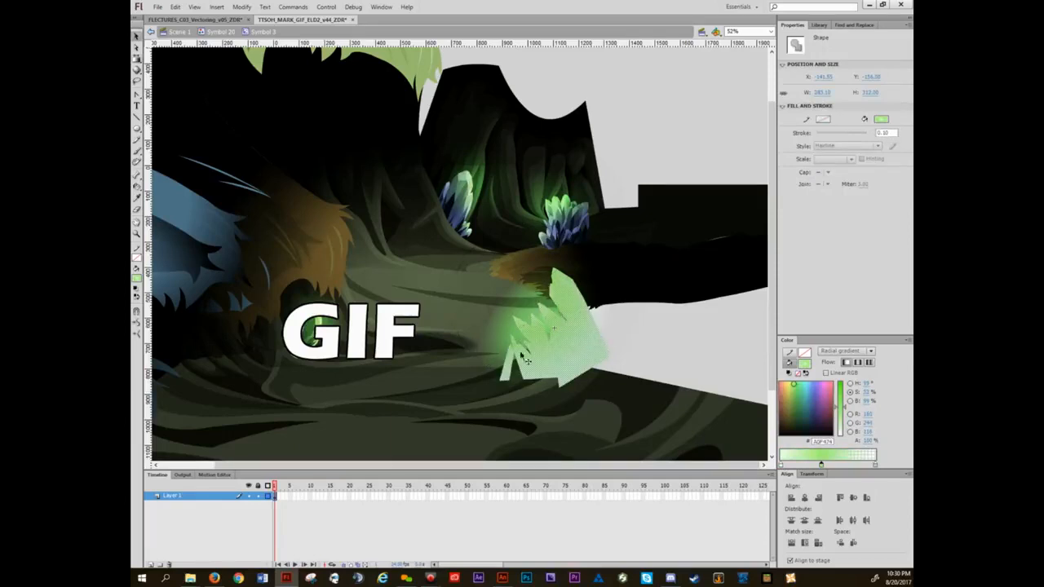
pyautogui.click(670, 345)
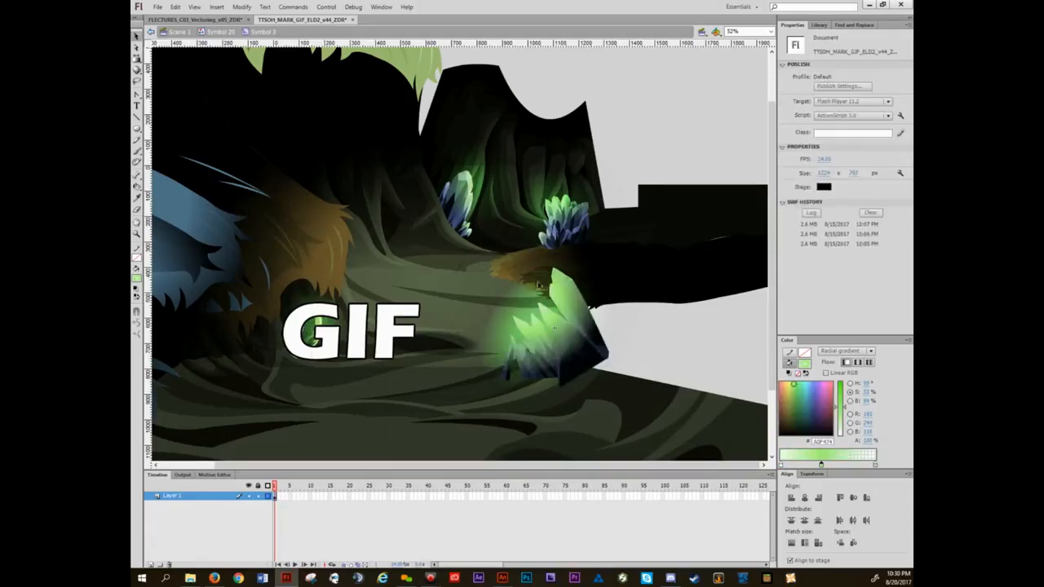
# - Leave the crystal-shaped glow clip's contents, switch its blending to Normal for comparison, and restore Overlay
pyautogui.doubleClick(665, 336)
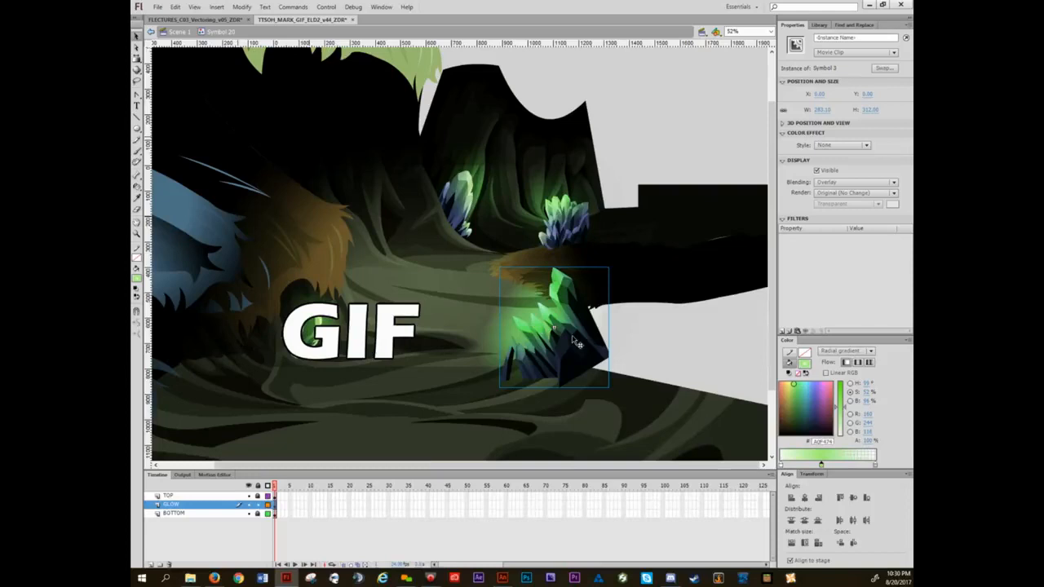
pyautogui.click(847, 187)
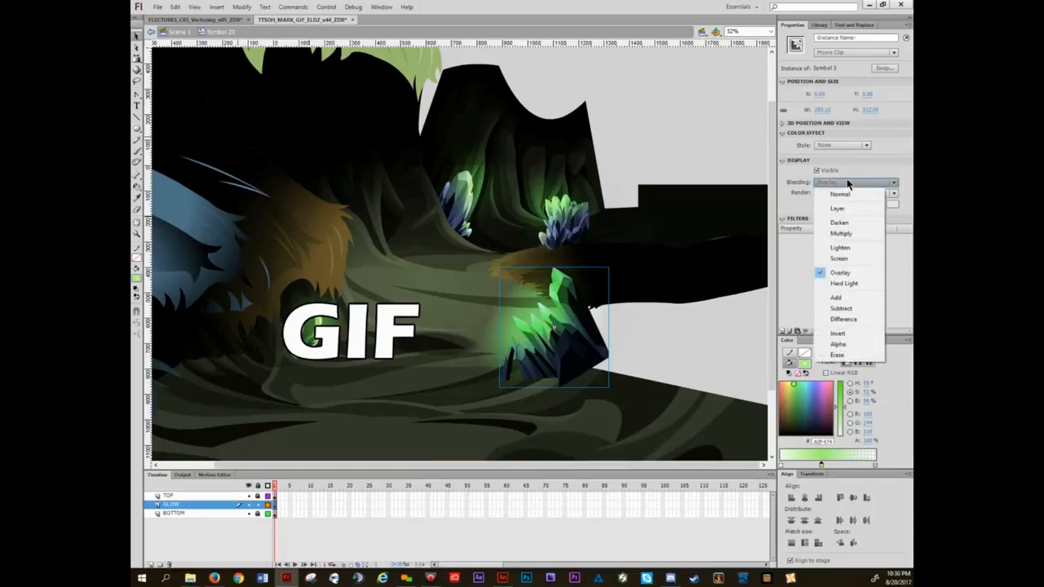
pyautogui.click(841, 194)
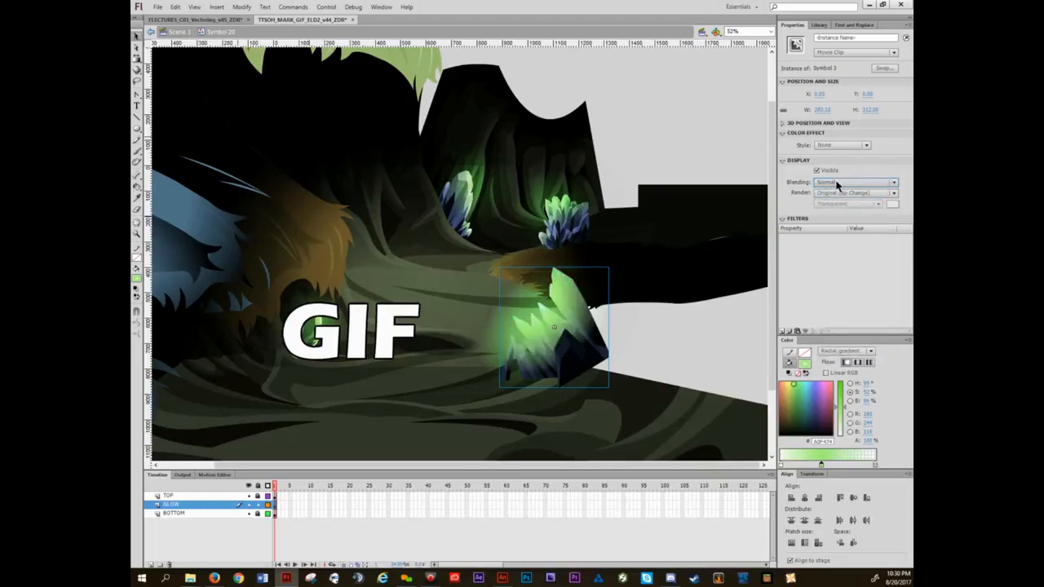
pyautogui.click(838, 186)
pyautogui.click(843, 276)
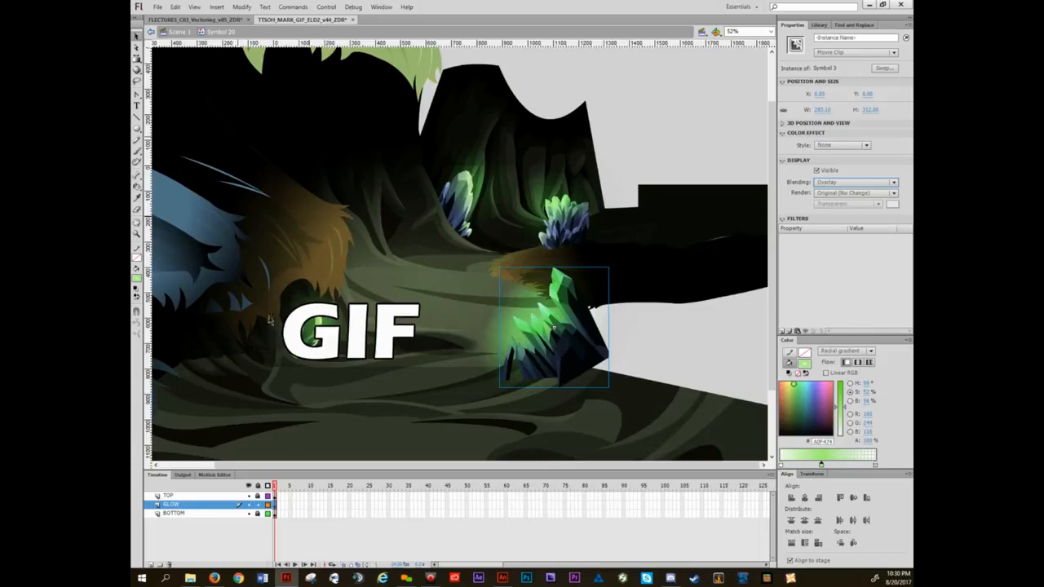
# - Return to the main scene, open the midground cave wall symbol, and hide and show its Layer 4 shadow
pyautogui.doubleClick(658, 343)
pyautogui.scroll(-3, 404, 243)
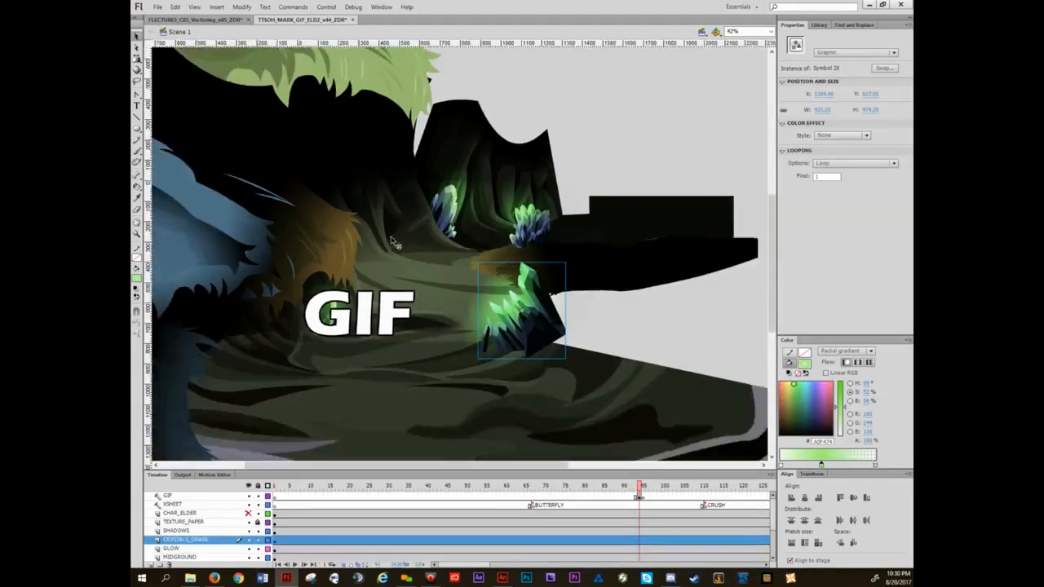
pyautogui.click(373, 180)
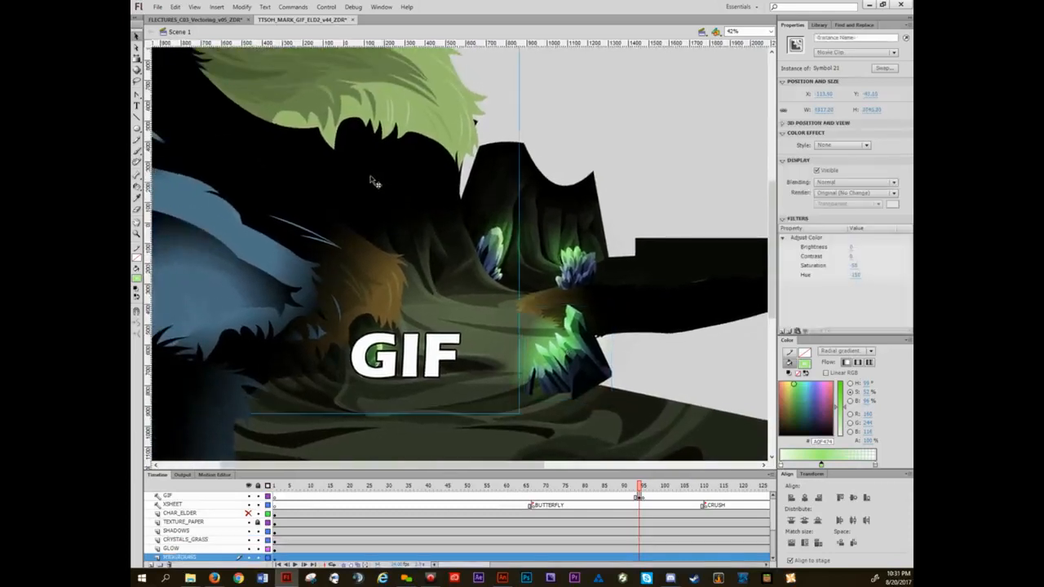
pyautogui.moveTo(365, 122); pyautogui.dragTo(469, 257)
pyautogui.doubleClick(405, 191)
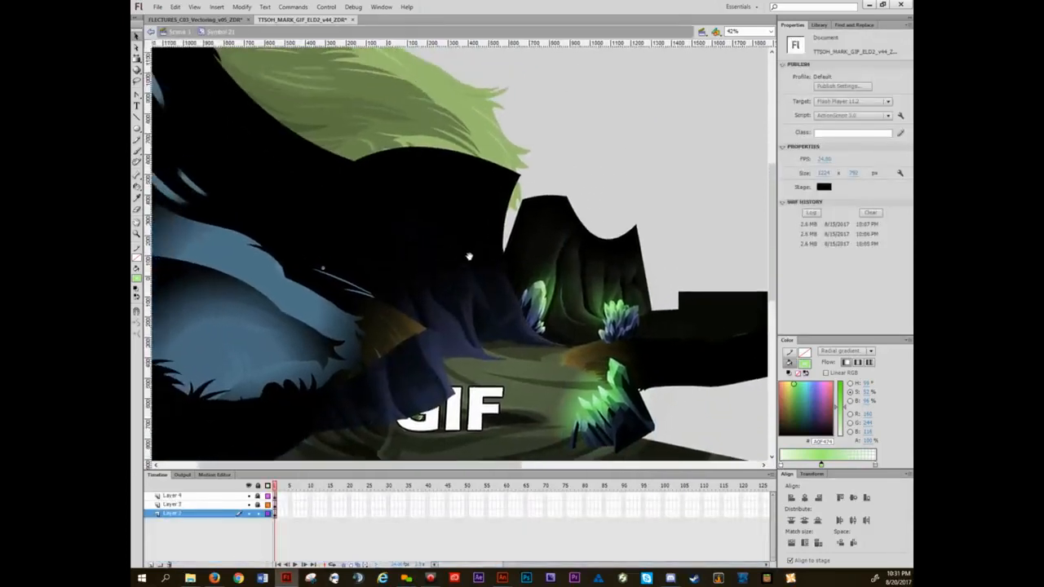
pyautogui.click(249, 496)
pyautogui.click(250, 496)
# - Try reshaping the radial gradient of the midground wall's black shadow shape on Layer 4 with Gradient Transform
pyautogui.click(431, 219)
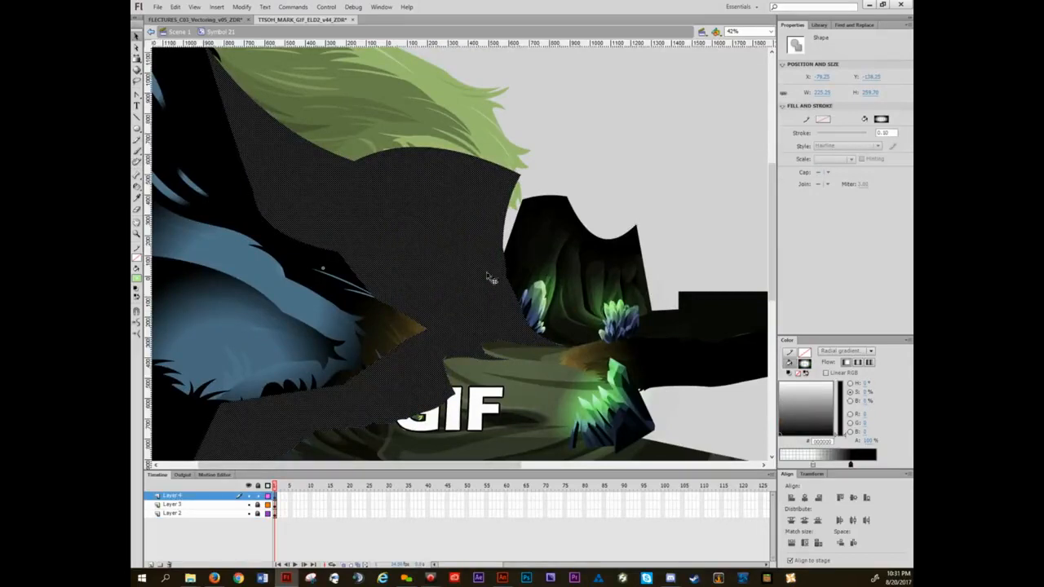
pyautogui.click(586, 110)
pyautogui.click(473, 220)
pyautogui.click(598, 118)
pyautogui.press('f')
pyautogui.click(431, 222)
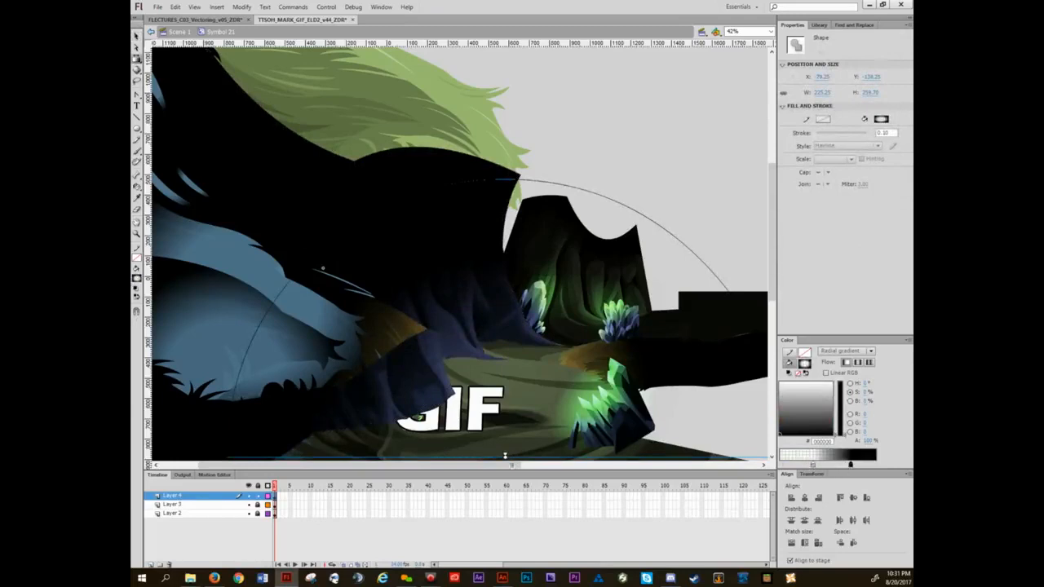
pyautogui.moveTo(505, 455); pyautogui.dragTo(553, 479)
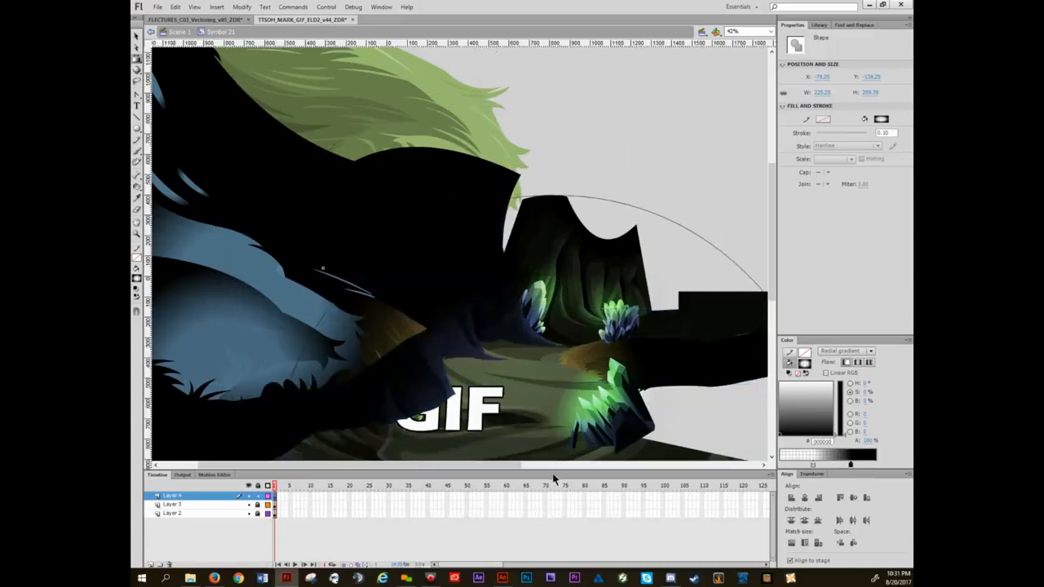
pyautogui.click(557, 306)
# - Undo the gradient changes to the midground wall's shadow shape
pyautogui.hotkey('ctrl', 'z')
pyautogui.hotkey('ctrl', 'z')
pyautogui.hotkey('ctrl', 'z')
pyautogui.hotkey('ctrl', 'z')
pyautogui.hotkey('ctrl', 'z')
pyautogui.hotkey('ctrl', 'z')
pyautogui.hotkey('ctrl', 'z')
# - Return to the main scene, then open the TTSOH_MARK_GIF_ELD2_v44_ZDR FLA file in Adobe Animate
pyautogui.doubleClick(617, 146)
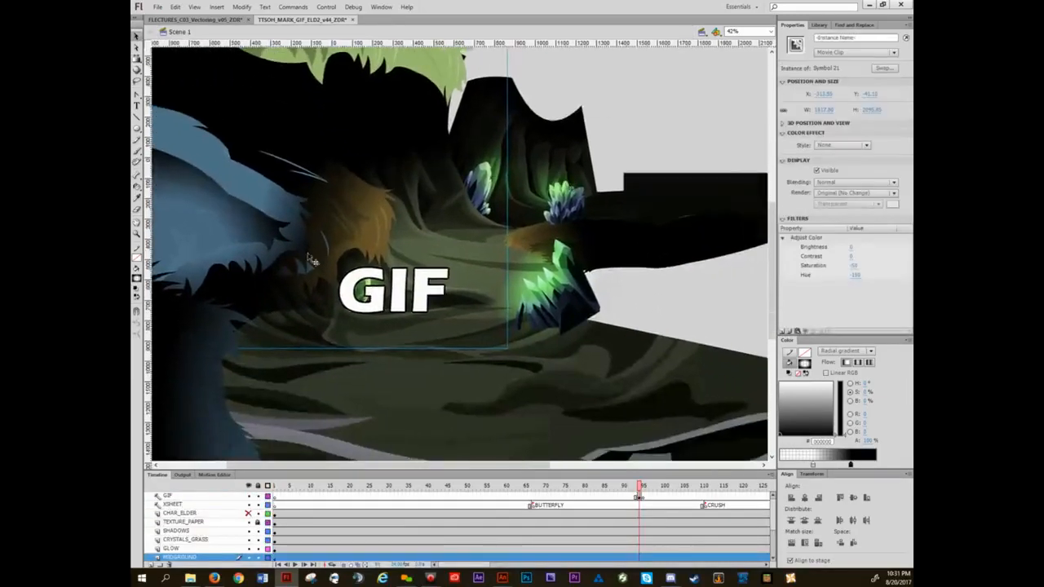
pyautogui.click(437, 404)
pyautogui.moveTo(449, 295); pyautogui.dragTo(481, 330)
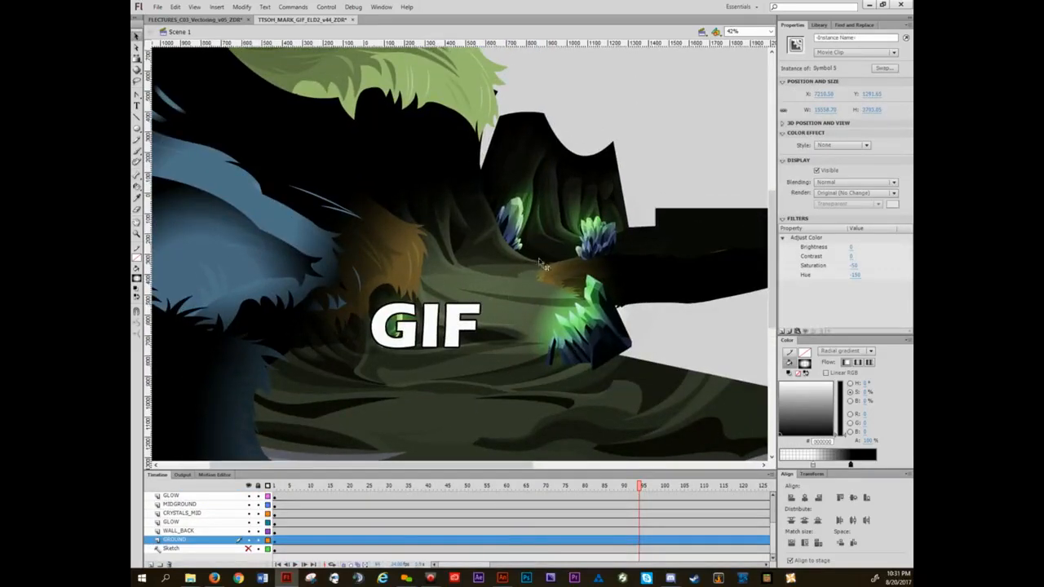
pyautogui.click(220, 560)
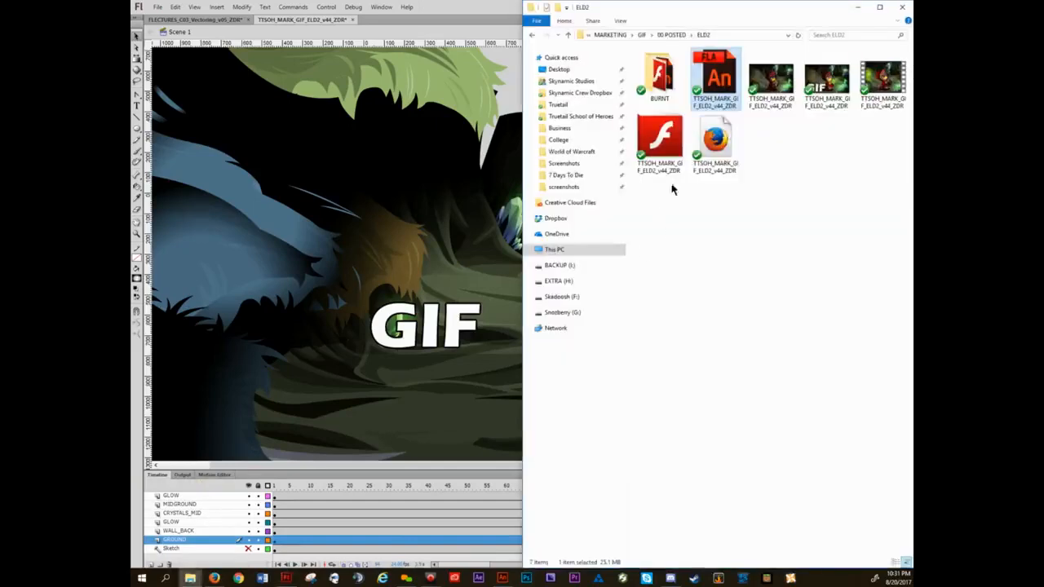
pyautogui.doubleClick(721, 78)
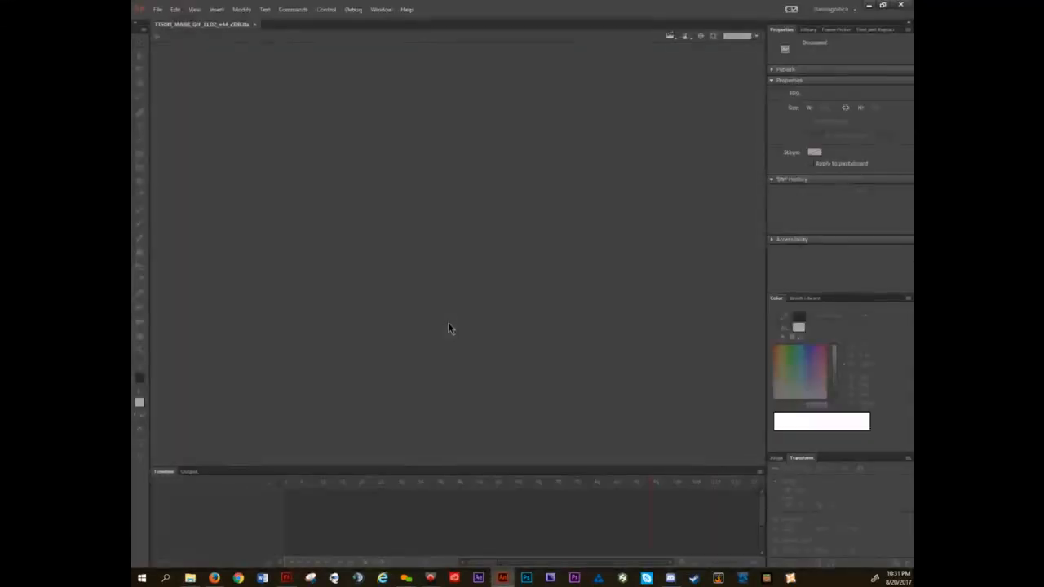
pyautogui.scroll(-2, 477, 300)
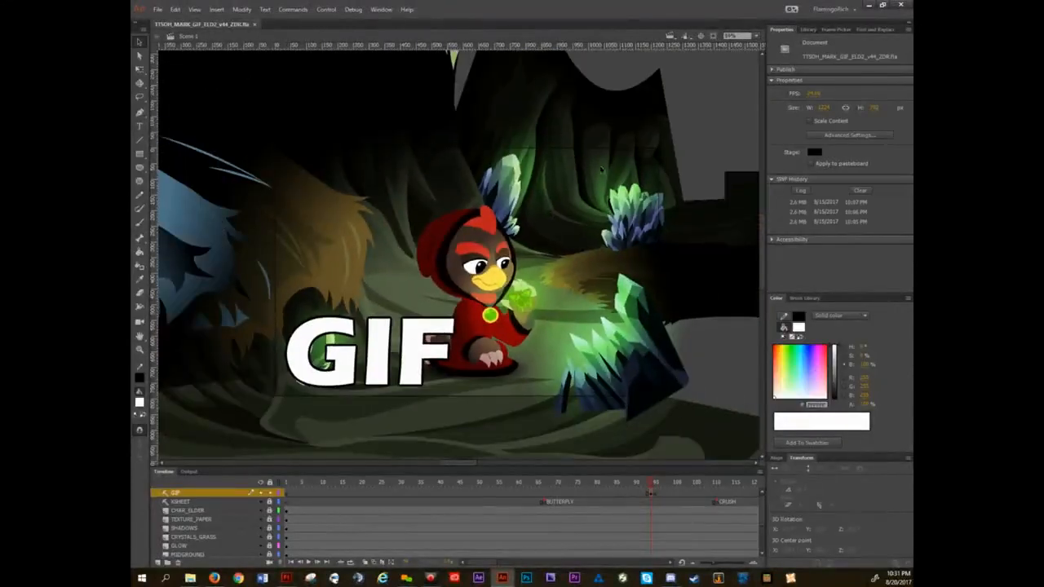
# - Unlock all the scene's layers, hide the GIF title layer, and lock the TEXTURE_PAPER layer
pyautogui.click(269, 483)
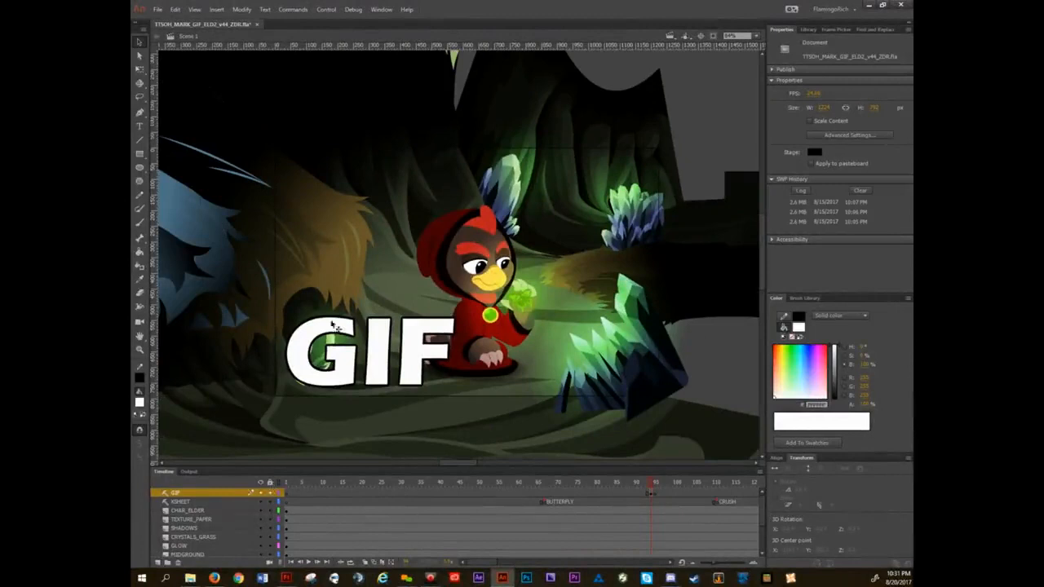
pyautogui.click(260, 493)
pyautogui.click(332, 226)
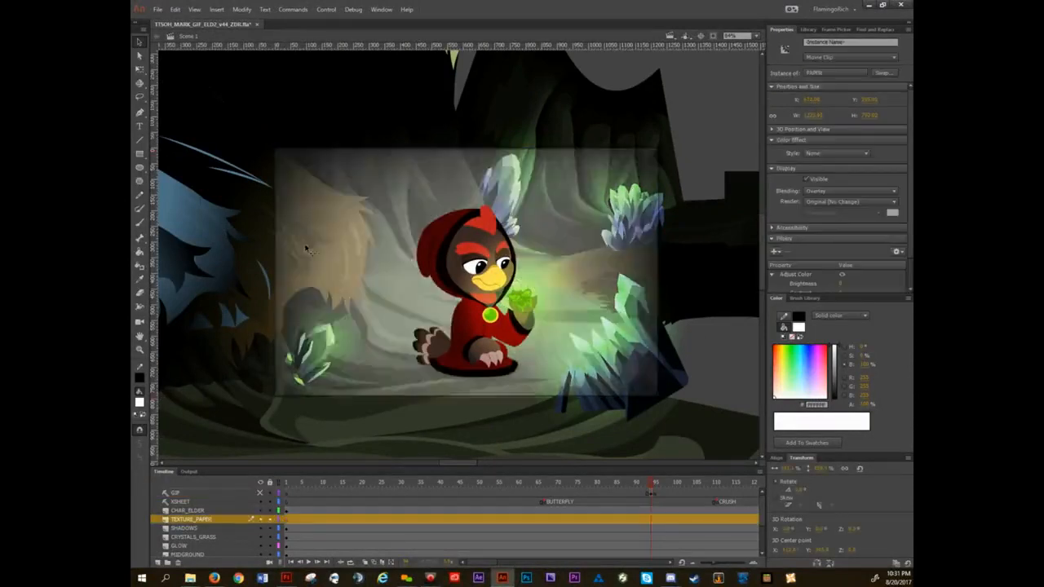
pyautogui.click(262, 519)
pyautogui.click(271, 521)
# - Open the foreground grass symbol and try deleting the gradient shadow shape on its SHAD layer, undoing the deletion
pyautogui.moveTo(299, 229); pyautogui.dragTo(384, 206)
pyautogui.hotkey('ctrl', 'z')
pyautogui.doubleClick(312, 209)
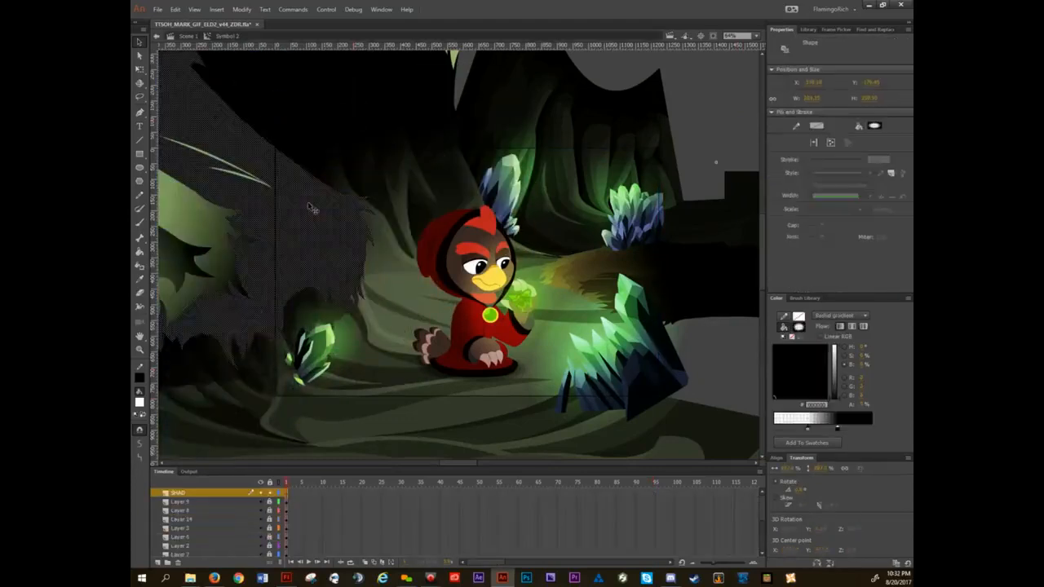
pyautogui.press('Delete')
pyautogui.hotkey('ctrl', 'z')
# - Try moving the SHAD layer's gradient shadow shape off the purple grass to expose the flat colors, then undo the move
pyautogui.moveTo(307, 218); pyautogui.dragTo(379, 219)
pyautogui.moveTo(360, 174); pyautogui.dragTo(594, 172)
pyautogui.press('Escape')
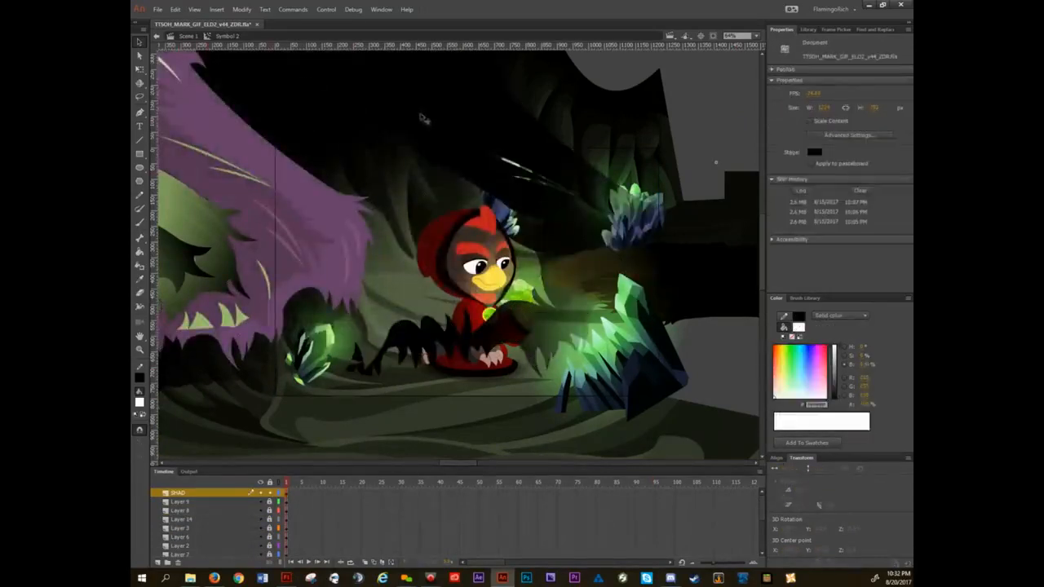
pyautogui.click(576, 350)
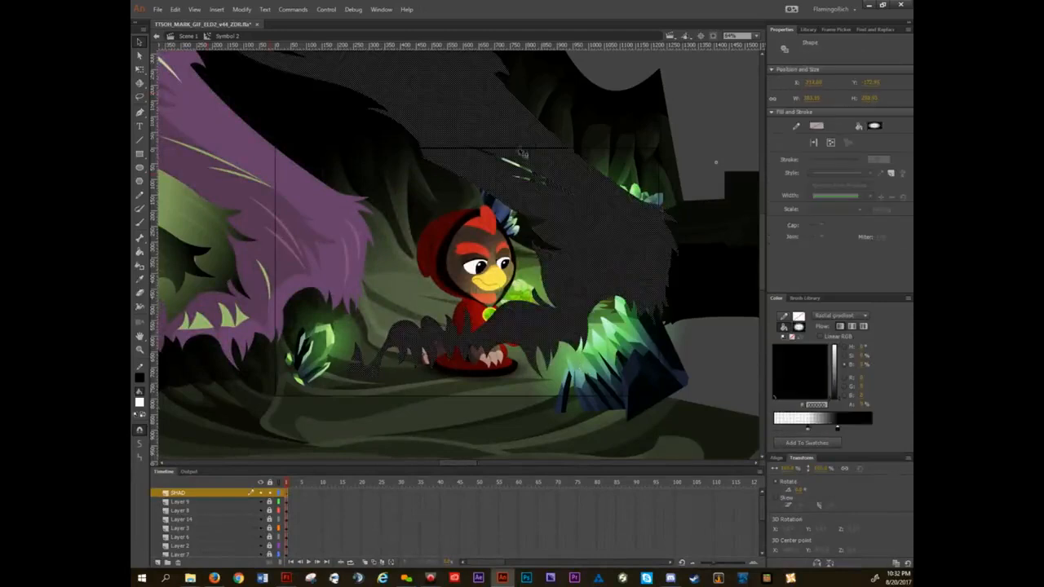
pyautogui.hotkey('ctrl', 'z')
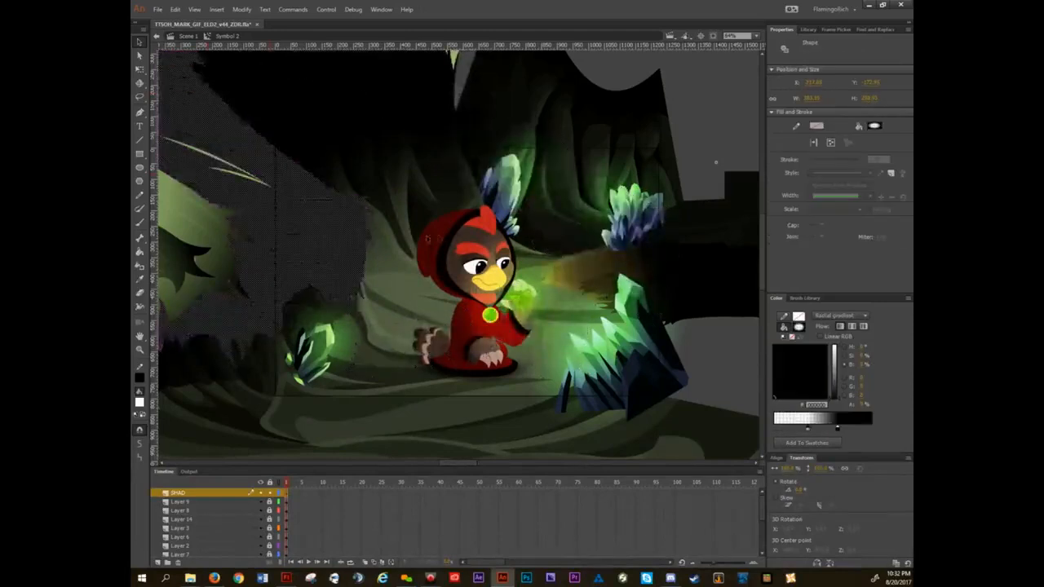
pyautogui.press('Escape')
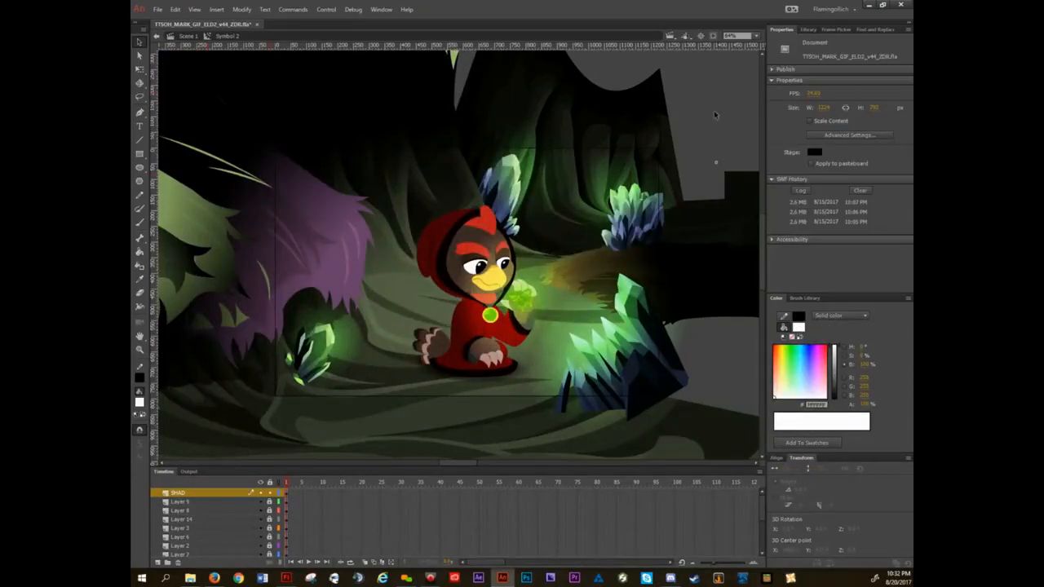
# - Compare the grass colors inside and outside its symbol, and examine the clip's Brightness effect and Adjust Color filter
pyautogui.doubleClick(714, 110)
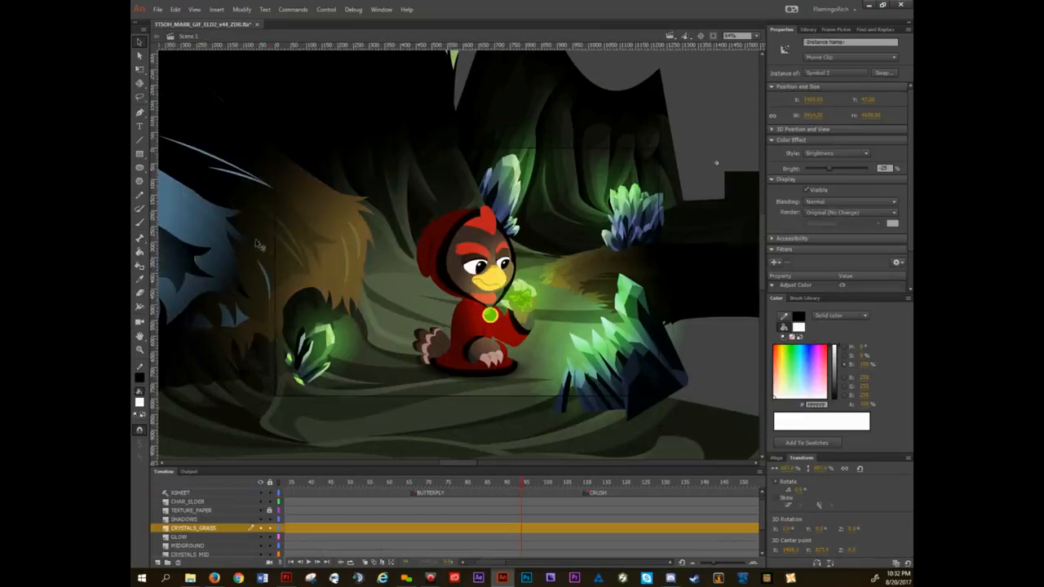
pyautogui.doubleClick(338, 238)
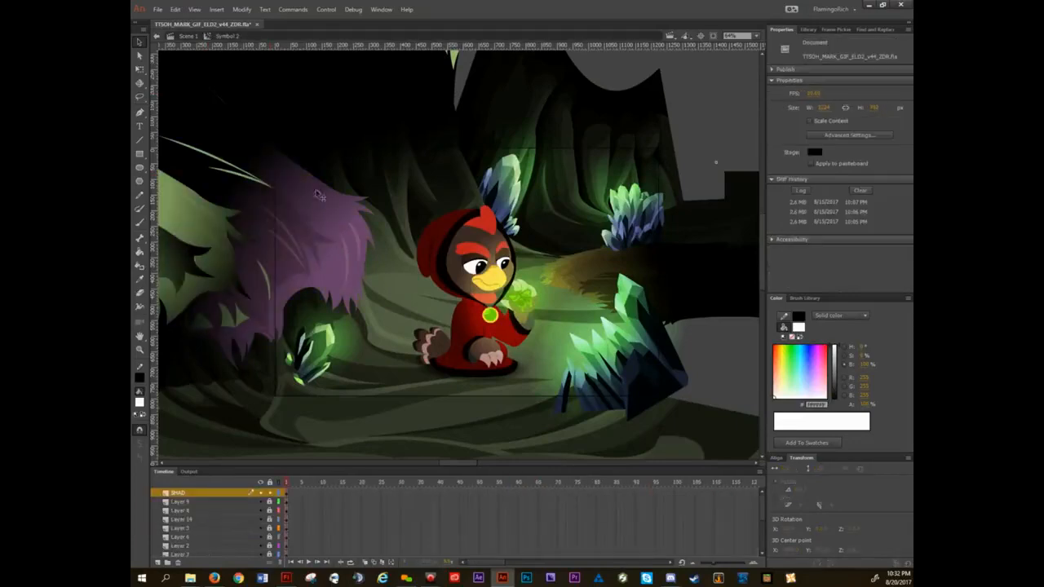
pyautogui.doubleClick(715, 105)
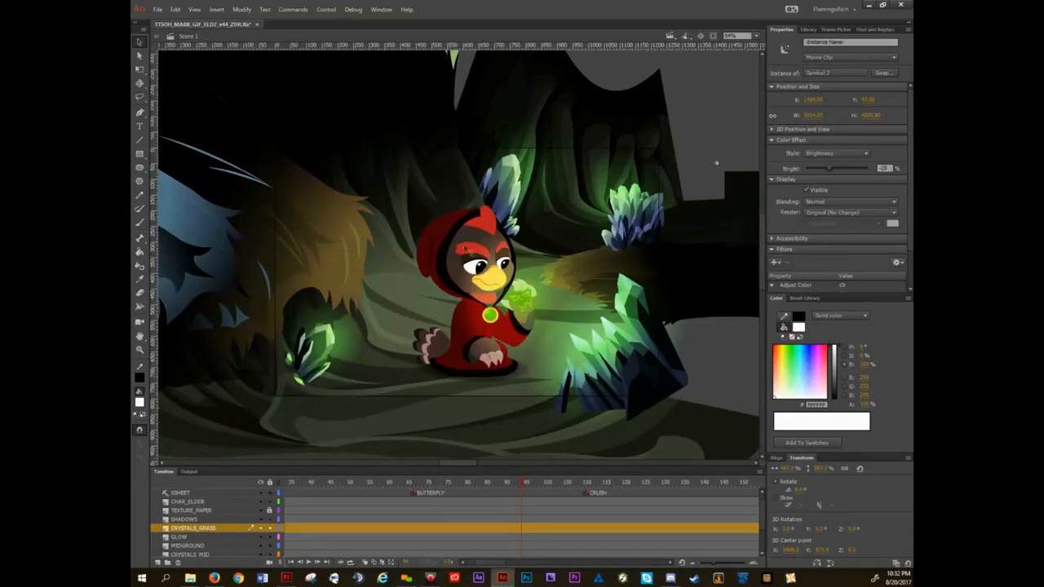
pyautogui.scroll(-2, 911, 261)
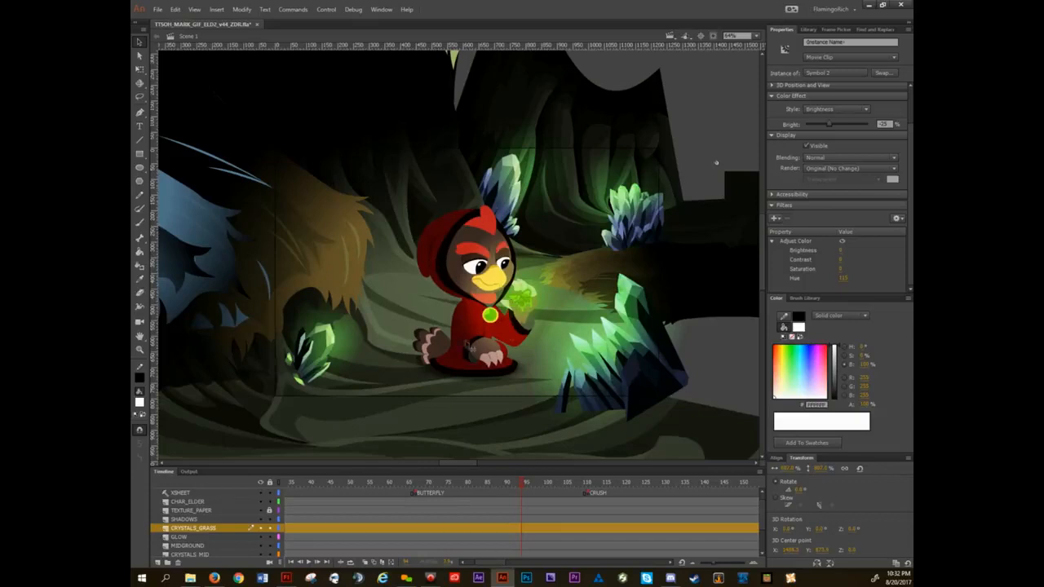
# - Test the movie to view the finished cave animation, then close the preview
pyautogui.hotkey('ctrl', 'Return')
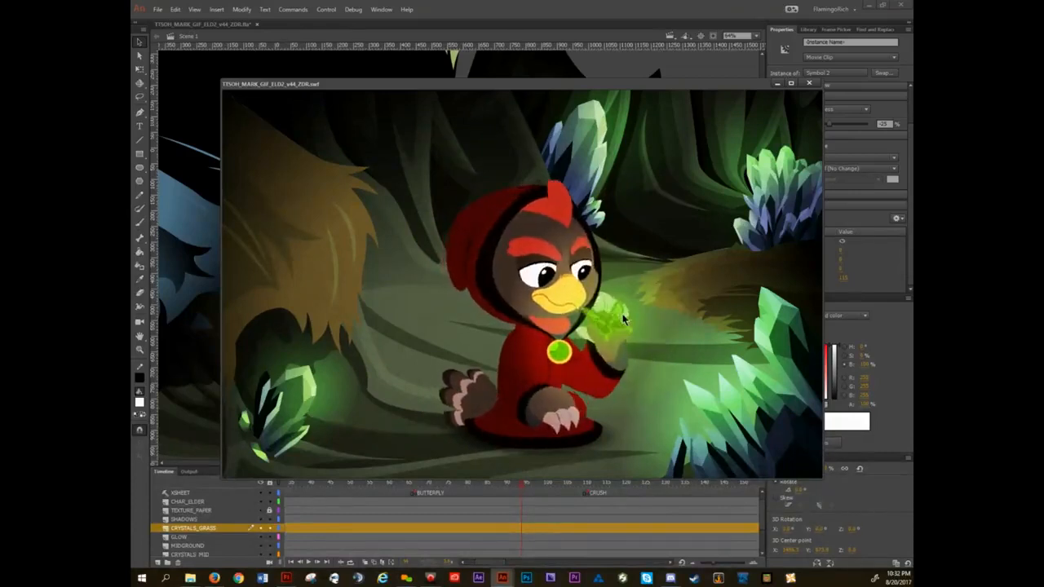
pyautogui.click(809, 83)
# - Open the Elder character symbol, hide all layers except 2DFX_STRING, and scrub through the string effect's opening frames
pyautogui.click(482, 291)
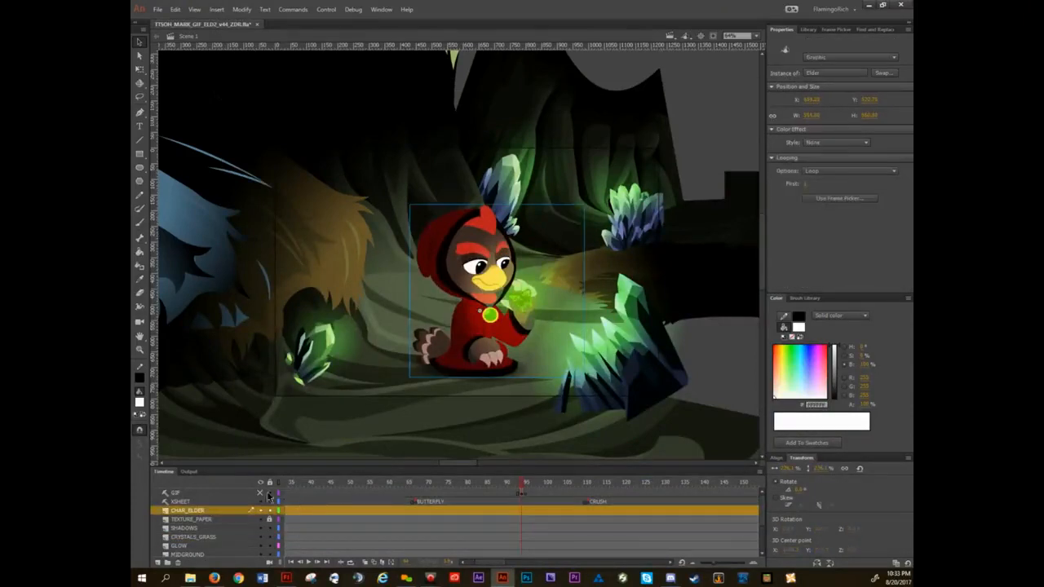
pyautogui.doubleClick(493, 254)
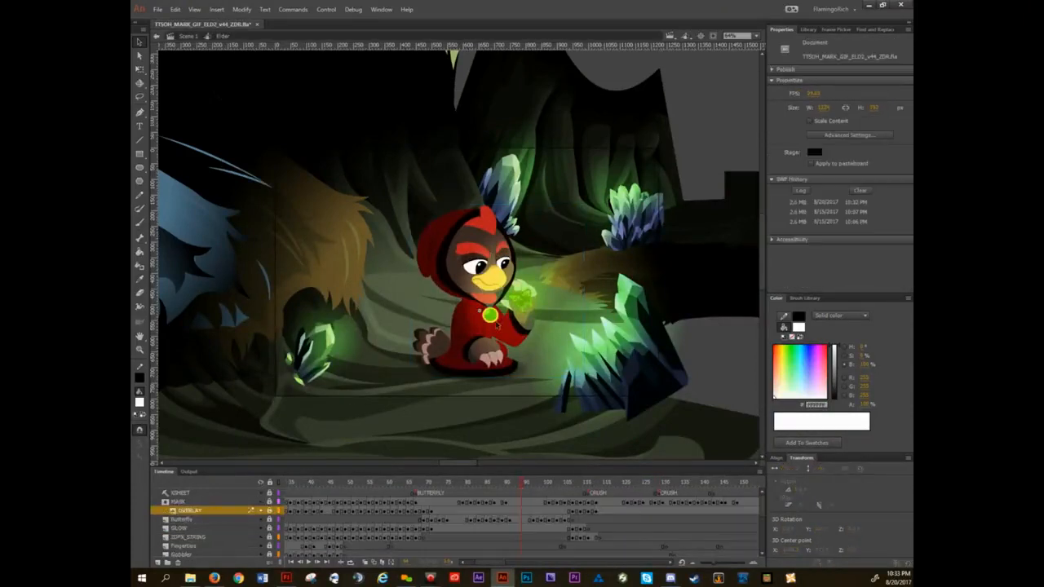
pyautogui.click(261, 484)
pyautogui.scroll(-1, 249, 529)
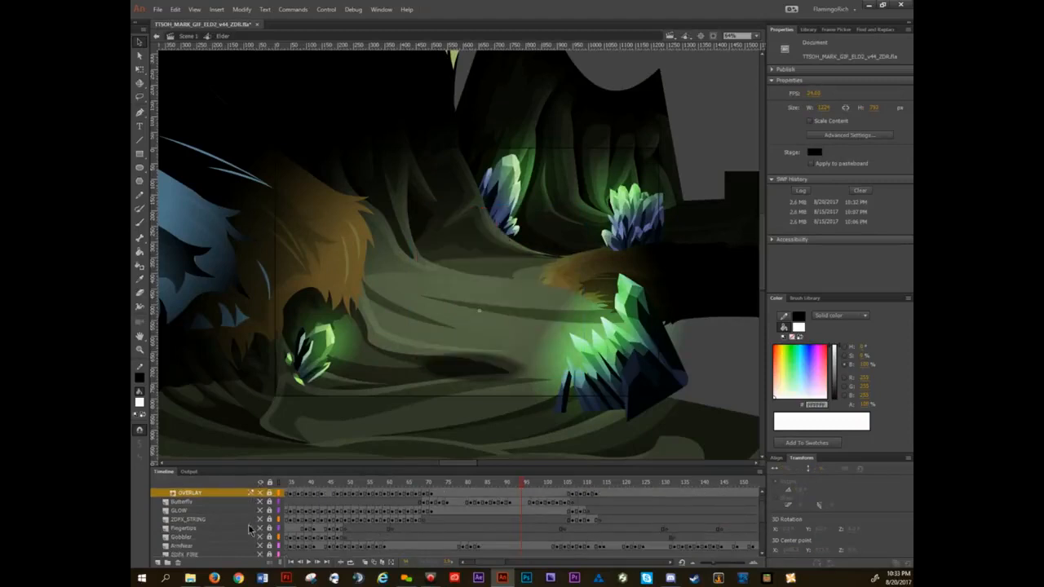
pyautogui.click(261, 519)
pyautogui.moveTo(302, 486); pyautogui.dragTo(367, 495)
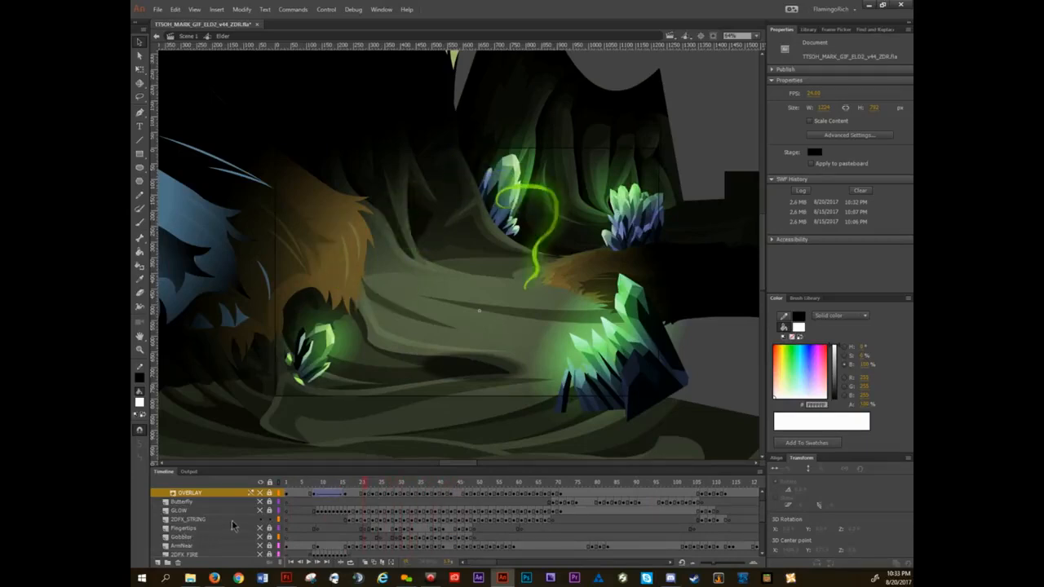
# - Show the GLOW layer to check it around frame 20 of the string effect, then hide it again
pyautogui.click(260, 512)
pyautogui.moveTo(361, 485)
pyautogui.mouseDown()
pyautogui.moveTo(490, 478)
pyautogui.moveTo(349, 499)
pyautogui.moveTo(435, 487)
pyautogui.moveTo(361, 489)
pyautogui.mouseUp()
pyautogui.click(259, 512)
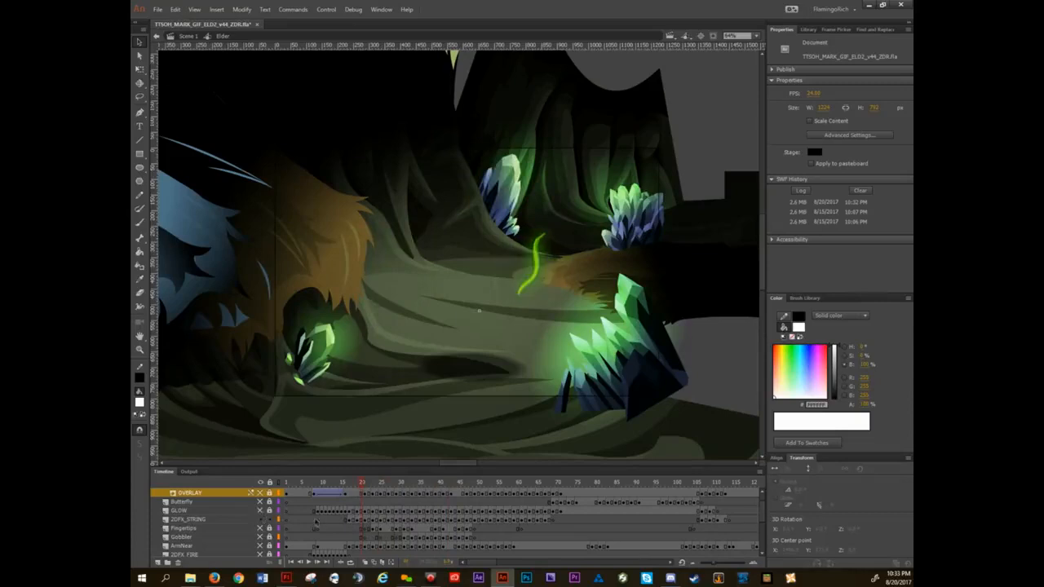
# - Scrub the 2DFX_STRING layer to around frame 32 and examine the string clip's Alpha, Blur and Glow settings
pyautogui.click(347, 520)
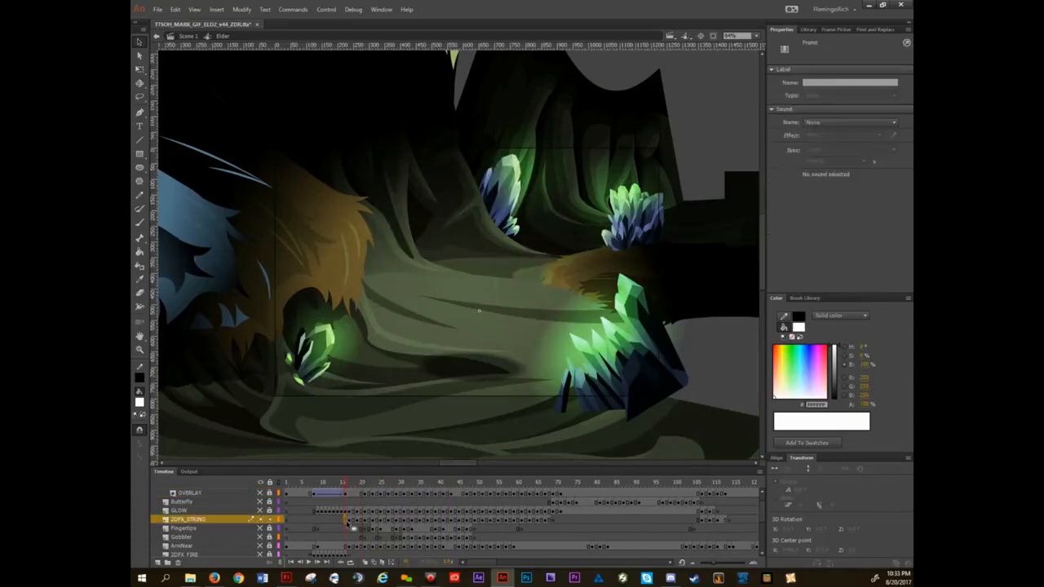
pyautogui.click(352, 521)
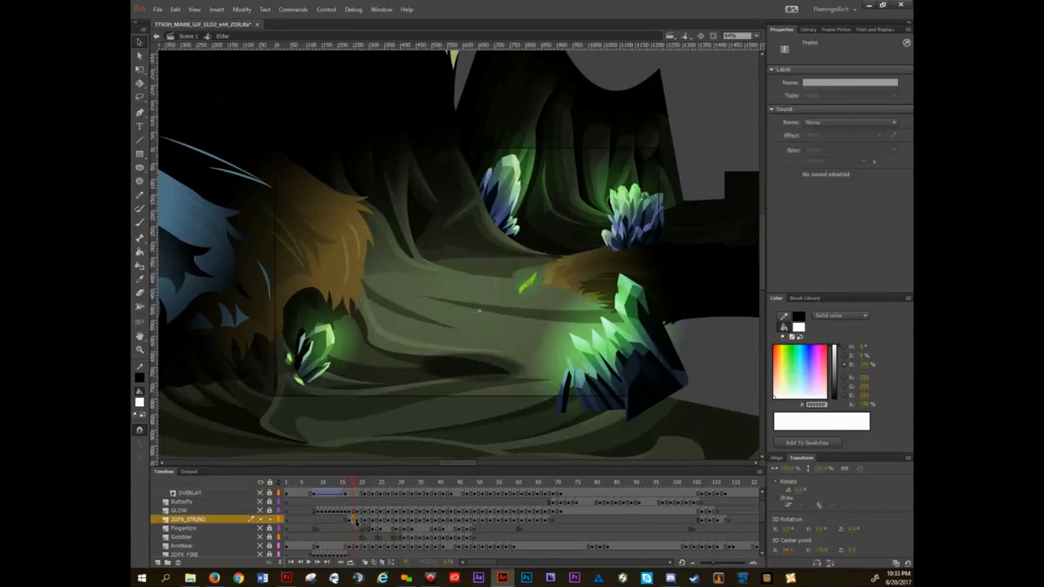
pyautogui.moveTo(356, 522); pyautogui.dragTo(412, 522)
pyautogui.click(456, 193)
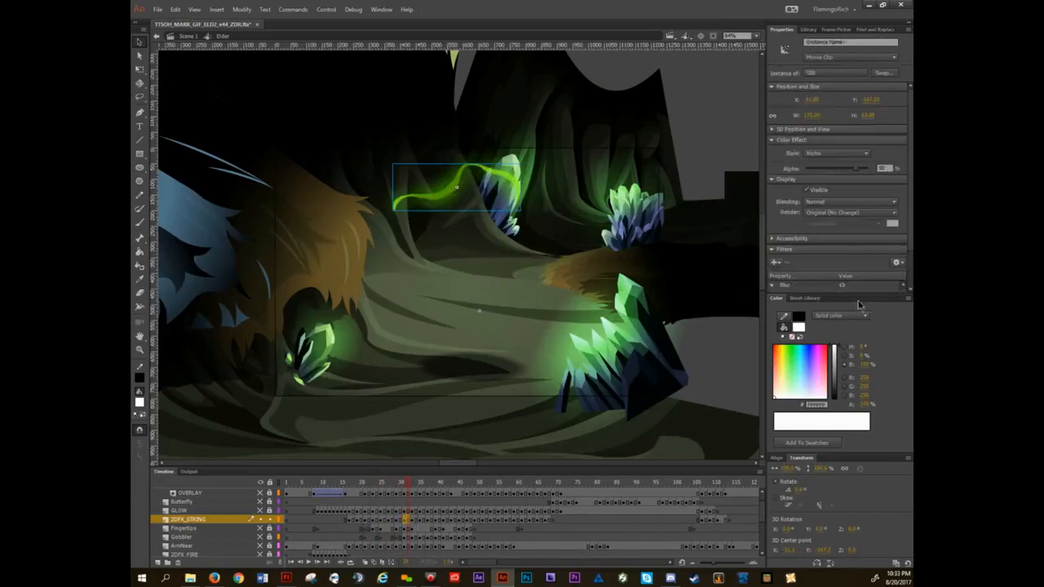
pyautogui.doubleClick(779, 299)
pyautogui.doubleClick(804, 312)
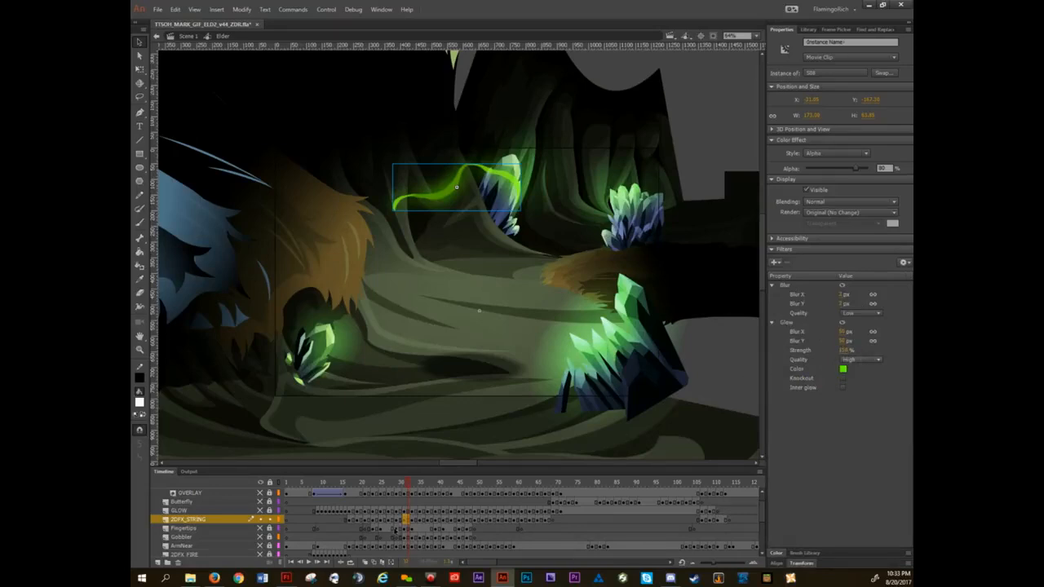
# - Advance the string effect to around frame 38 and examine the effect settings on its curled string clip
pyautogui.click(411, 520)
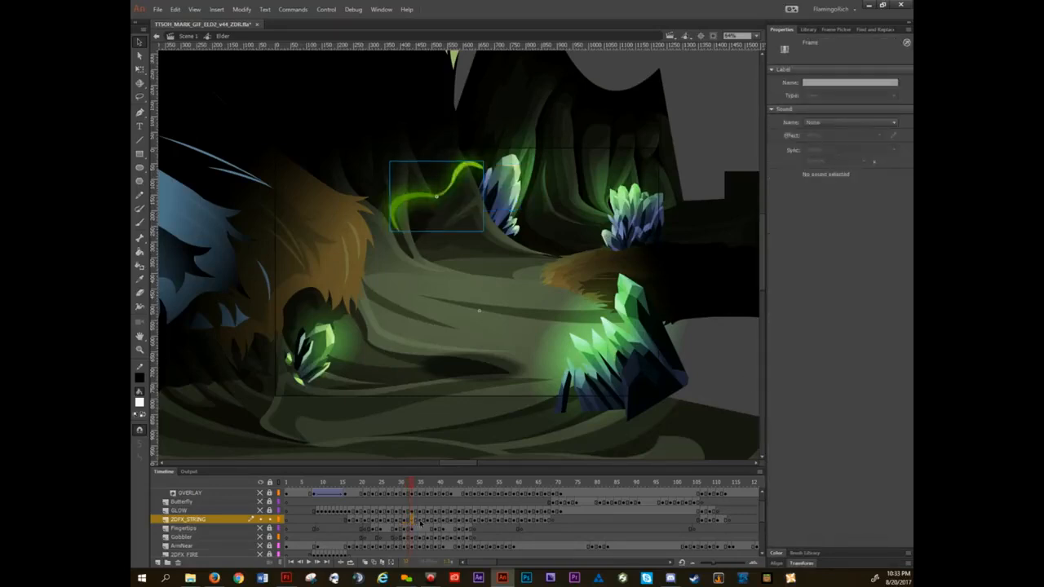
pyautogui.click(421, 519)
pyautogui.click(431, 519)
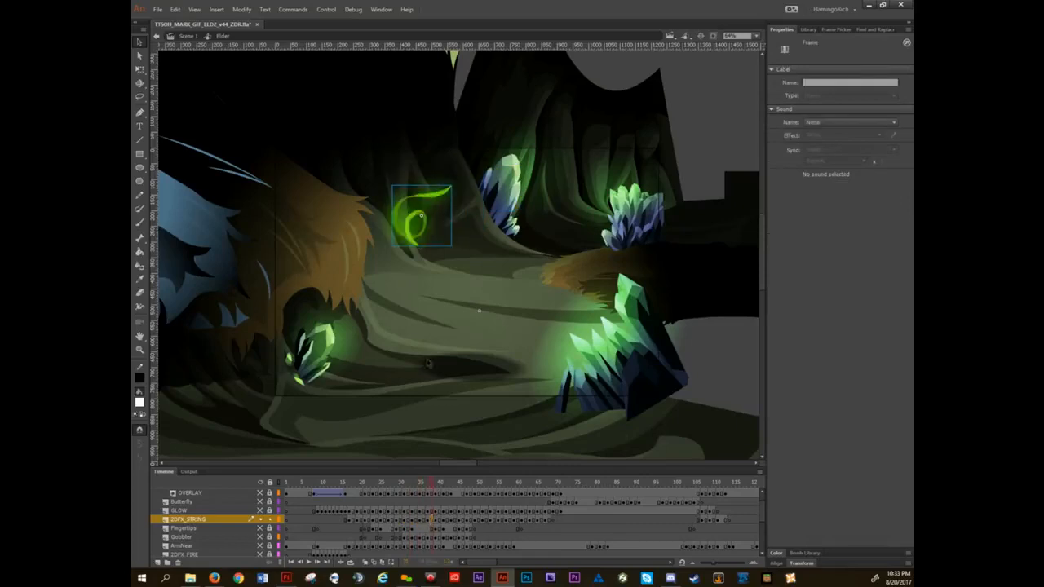
pyautogui.click(441, 202)
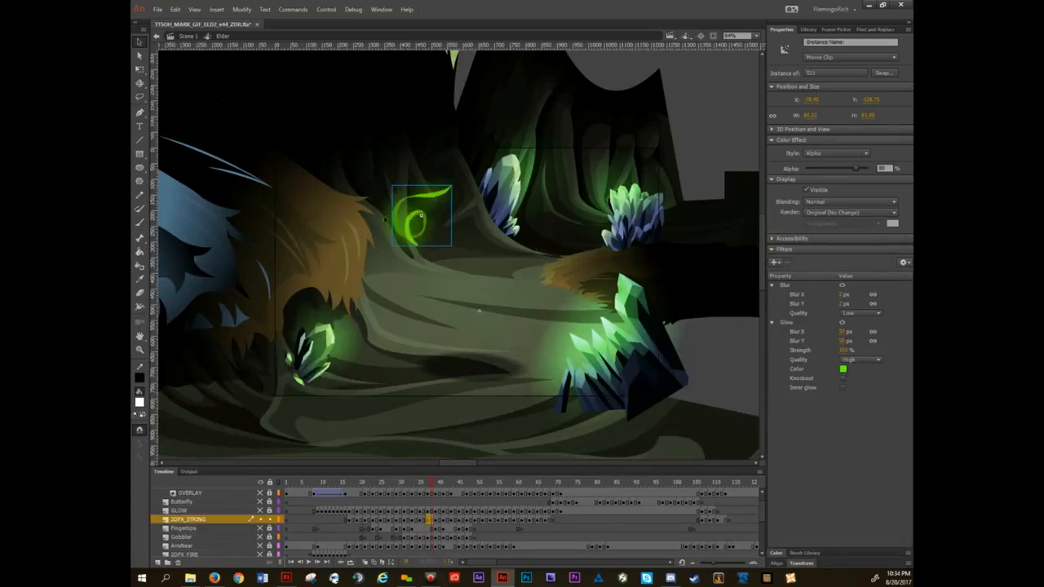
# - Go through the remaining string keyframes on 2DFX_STRING up to around frame 56
pyautogui.click(439, 522)
pyautogui.click(444, 523)
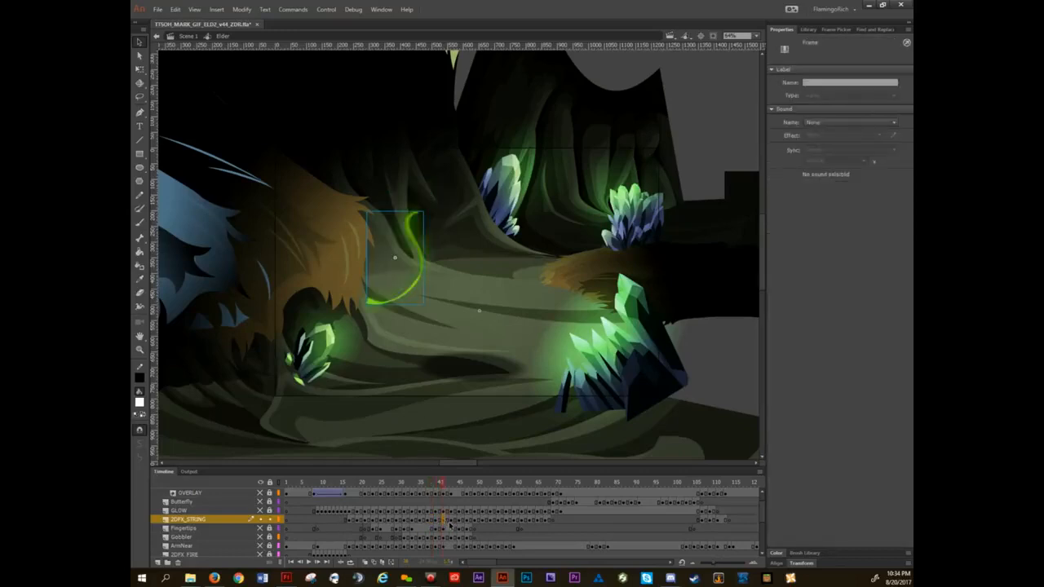
pyautogui.click(454, 523)
pyautogui.click(460, 522)
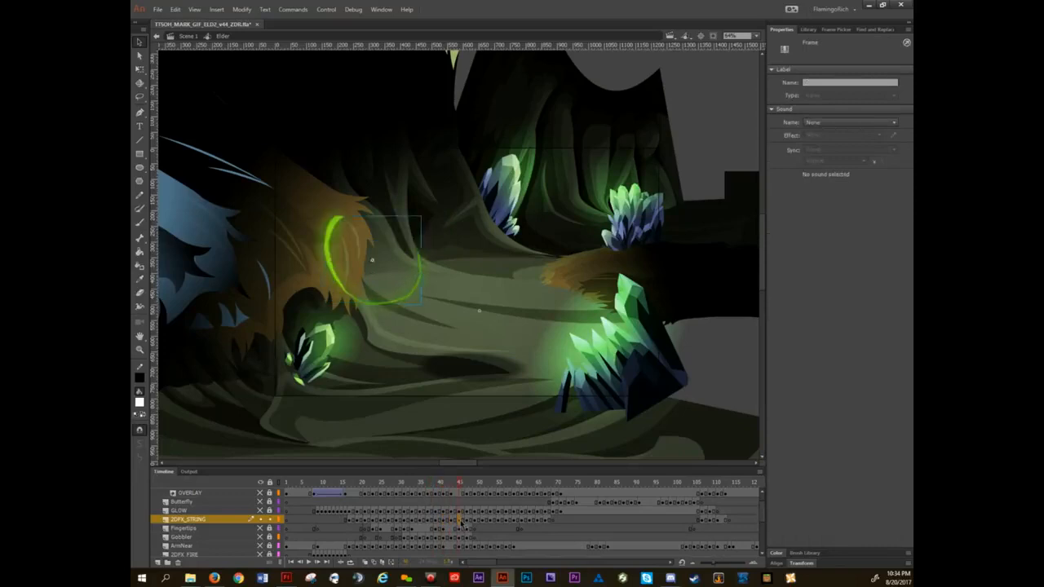
pyautogui.click(471, 522)
pyautogui.click(475, 523)
pyautogui.click(495, 523)
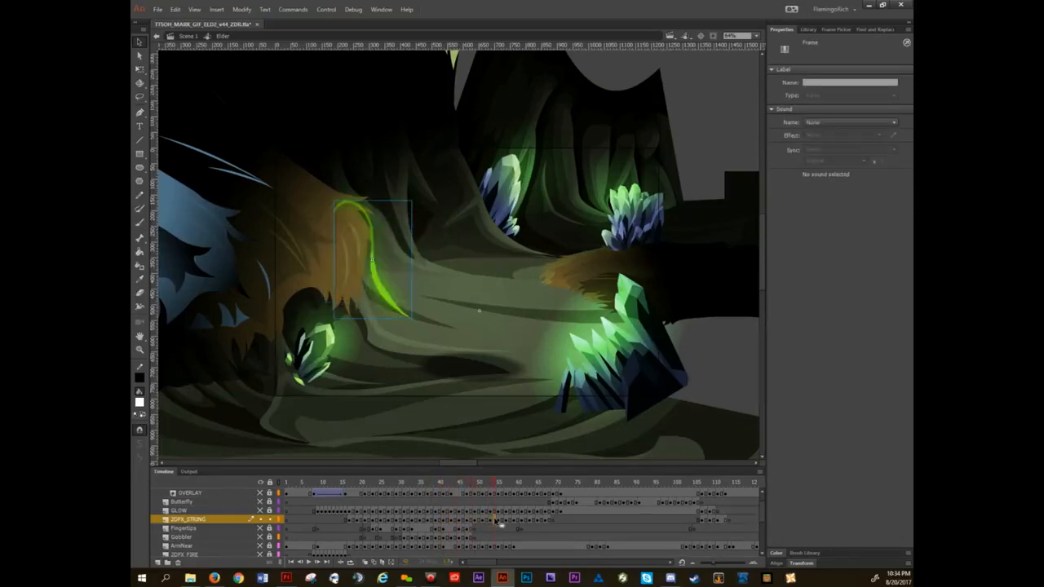
pyautogui.click(501, 523)
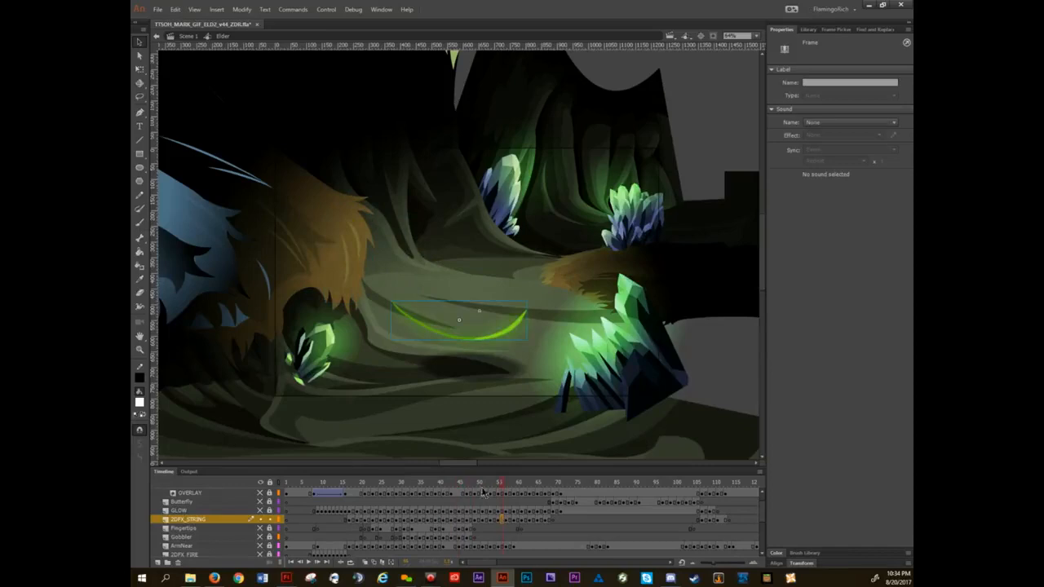
# - Browse the library's numbered string drawings, S01 through S26, and preview their shapes
pyautogui.click(808, 31)
pyautogui.scroll(-6, 831, 303)
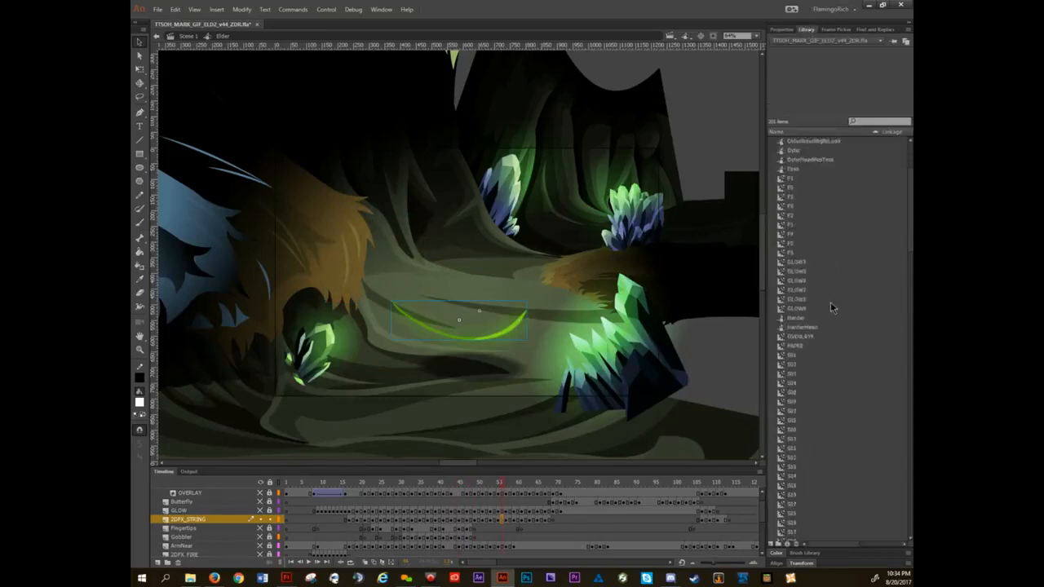
pyautogui.click(795, 301)
pyautogui.press('Down')
pyautogui.press('Down')
pyautogui.press('Down')
pyautogui.press('Down')
pyautogui.press('Down')
pyautogui.press('Down')
pyautogui.press('Down')
pyautogui.press('Down')
pyautogui.press('Down')
pyautogui.press('Down')
pyautogui.press('Down')
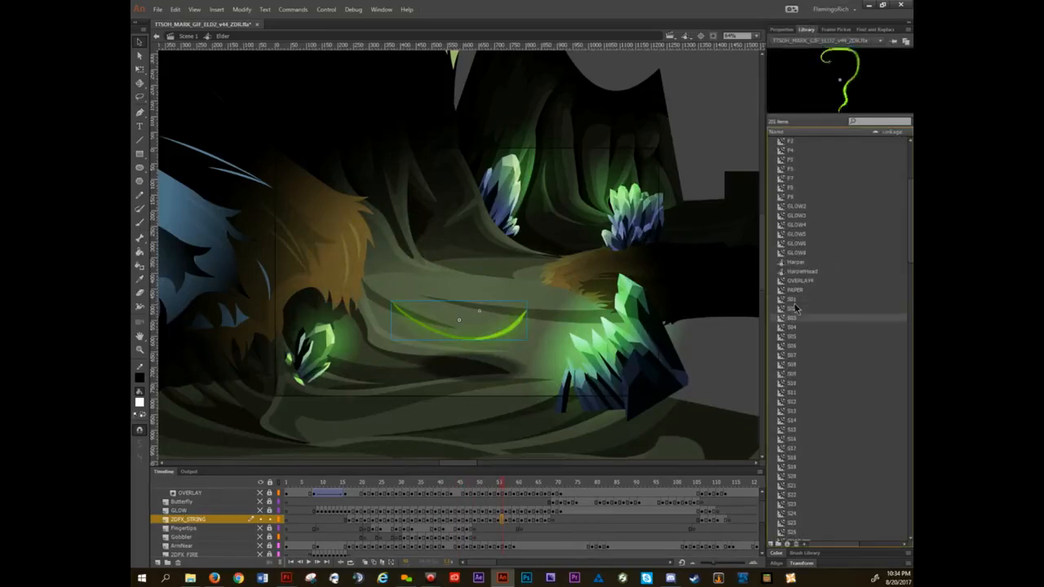
pyautogui.press('Down')
pyautogui.press('Down')
pyautogui.press('Down')
pyautogui.press('Down')
pyautogui.press('Down')
pyautogui.press('Down')
pyautogui.press('Down')
pyautogui.press('Down')
pyautogui.press('Down')
pyautogui.press('Down')
pyautogui.press('Down')
pyautogui.press('Down')
pyautogui.press('Down')
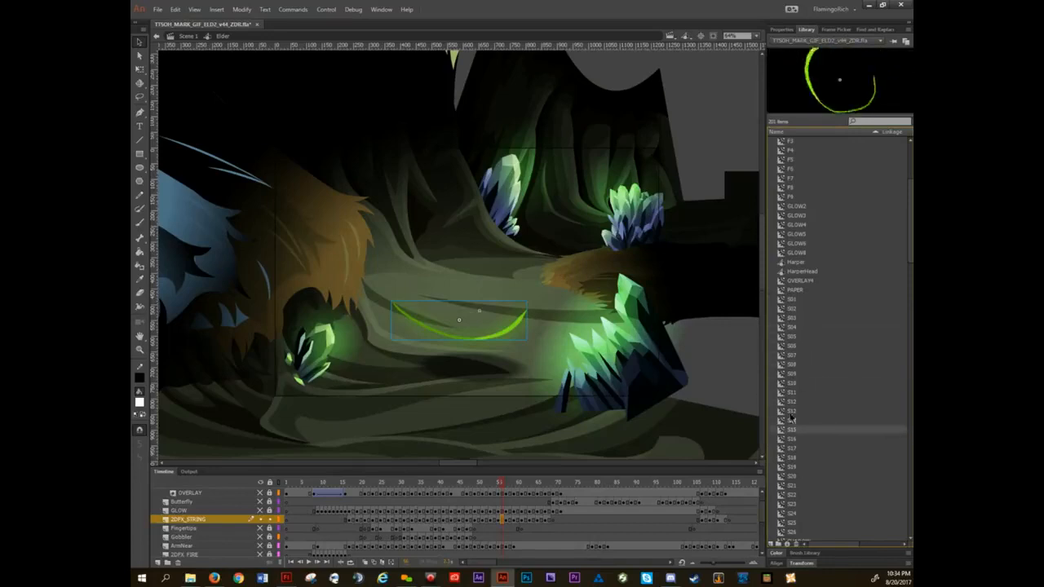
pyautogui.press('Down')
pyautogui.press('Down')
pyautogui.scroll(-3, 809, 475)
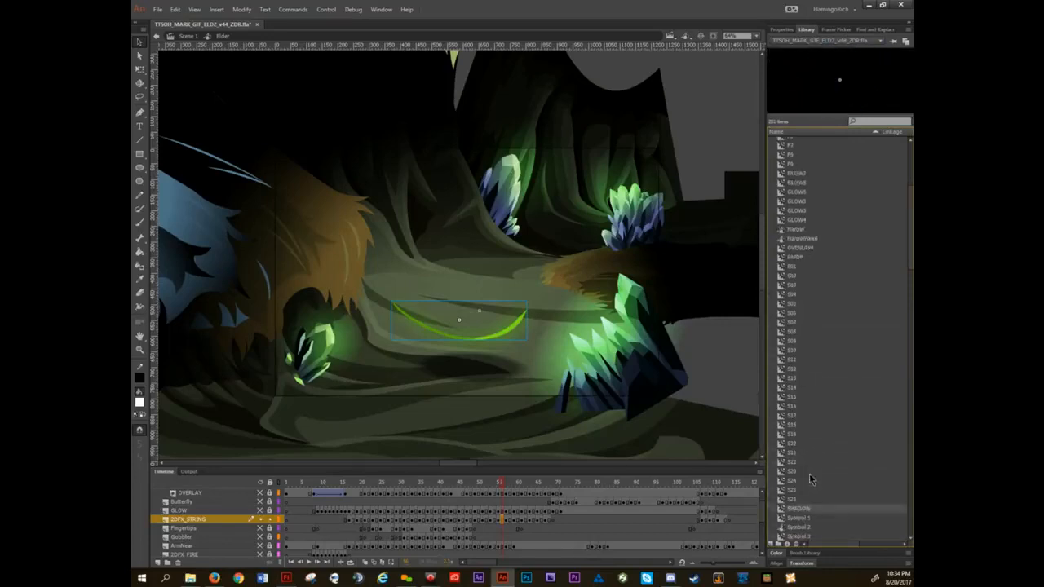
pyautogui.press('Up')
pyautogui.press('Up')
pyautogui.press('Up')
pyautogui.press('Up')
pyautogui.press('Up')
pyautogui.press('Up')
pyautogui.press('Up')
pyautogui.press('Up')
pyautogui.press('Up')
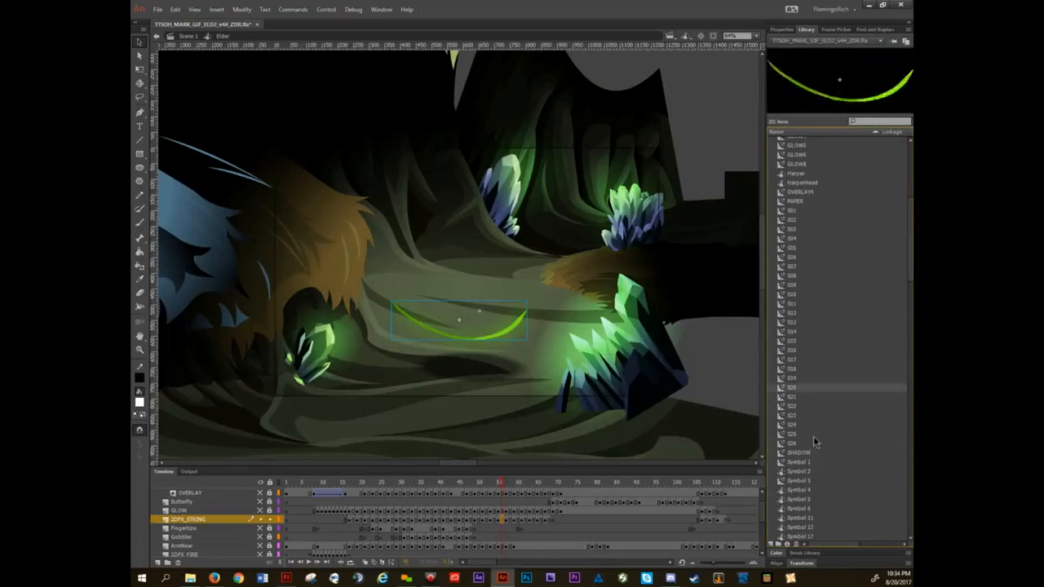
# - Go to the end of the string effect, show the Butterfly and GLOW layers, and scrub to around frame 75
pyautogui.moveTo(495, 488); pyautogui.dragTo(557, 483)
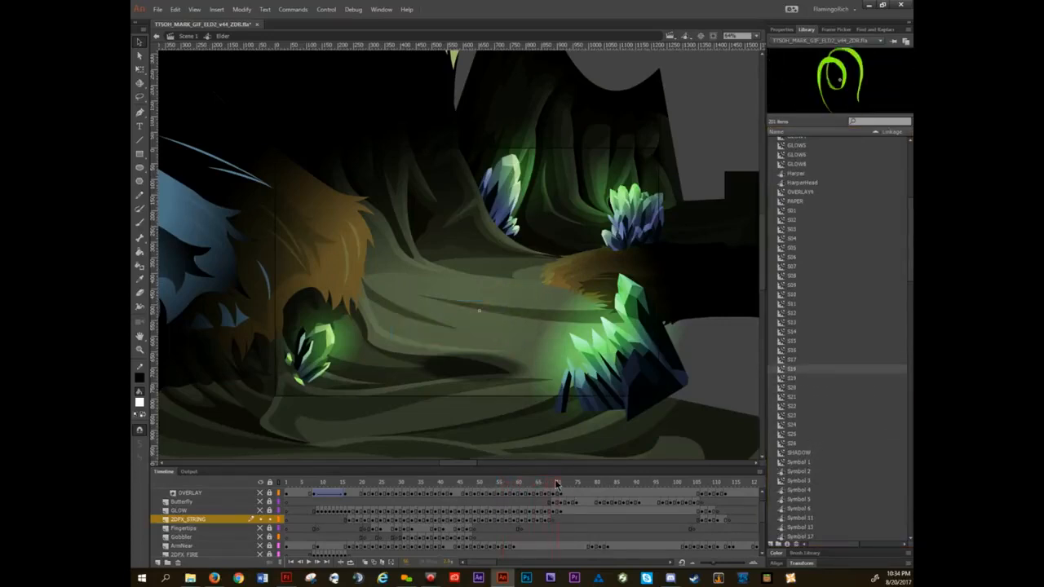
pyautogui.click(260, 502)
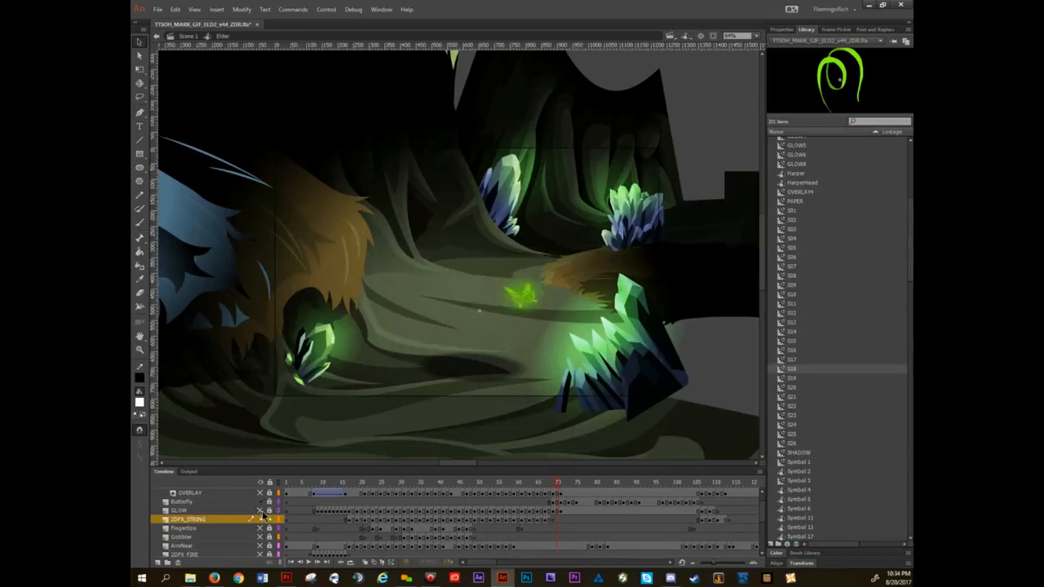
pyautogui.click(260, 511)
pyautogui.moveTo(558, 484)
pyautogui.mouseDown()
pyautogui.moveTo(616, 475)
pyautogui.moveTo(560, 485)
pyautogui.moveTo(576, 486)
pyautogui.mouseUp()
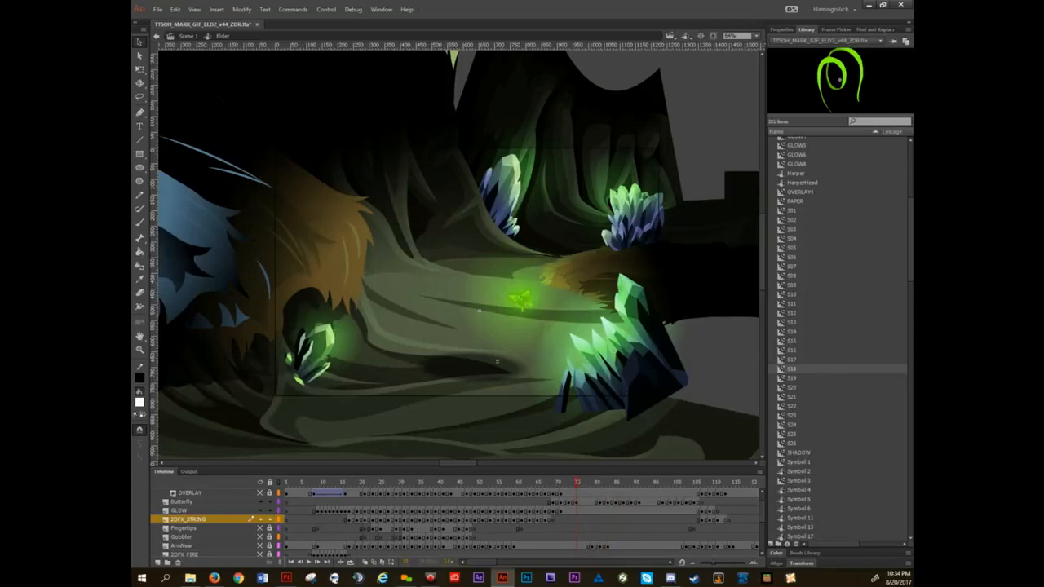
# - Examine the butterfly clip's Alpha, Blur and Glow settings, then lock the Butterfly layer
pyautogui.click(526, 301)
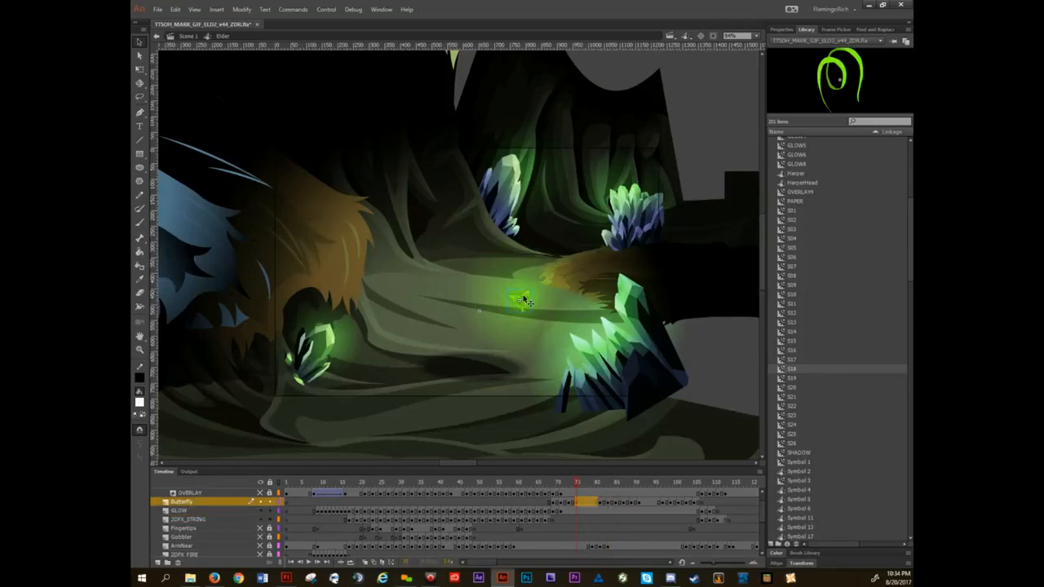
pyautogui.click(783, 29)
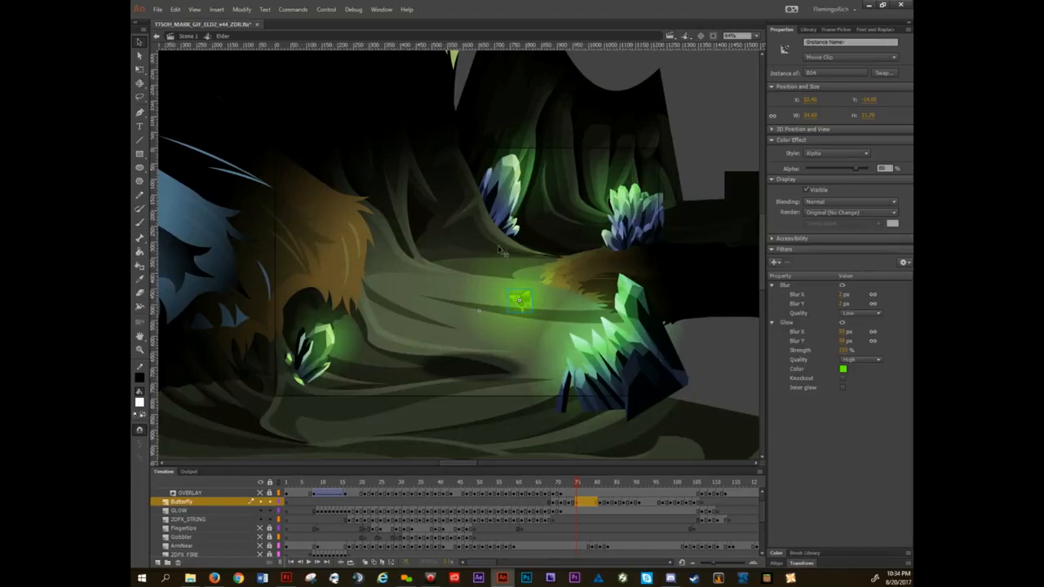
pyautogui.click(270, 503)
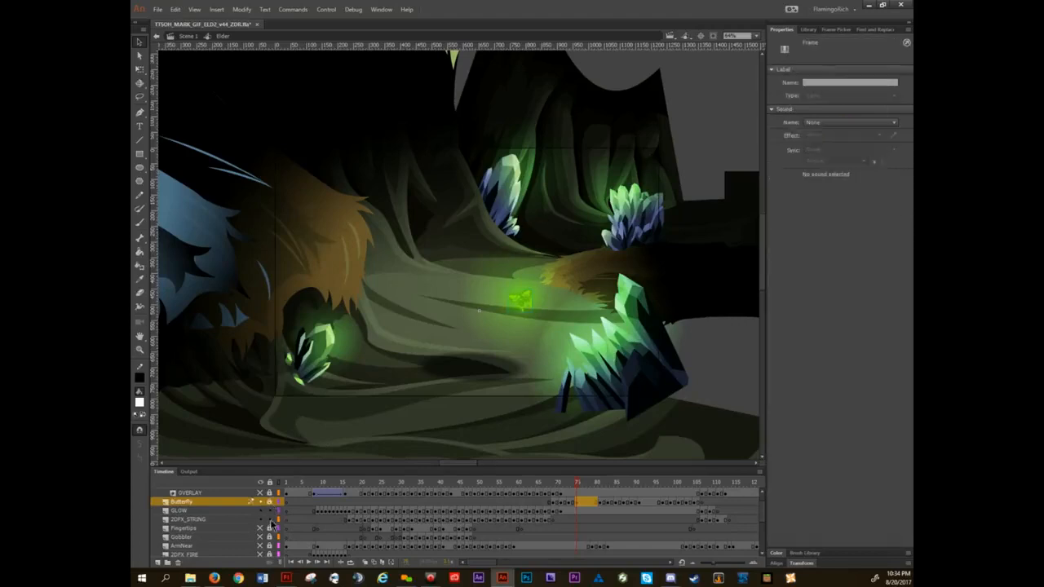
# - Step through the GLOW layer frame by frame from about frame 10 to 35 to follow the moving light
pyautogui.click(319, 483)
pyautogui.click(513, 313)
pyautogui.press('.')
pyautogui.press('.')
pyautogui.press('.')
pyautogui.click(518, 312)
pyautogui.press('.')
pyautogui.press('.')
pyautogui.press('.')
pyautogui.press('.')
pyautogui.press('.')
pyautogui.press('.')
pyautogui.press('.')
pyautogui.press('.')
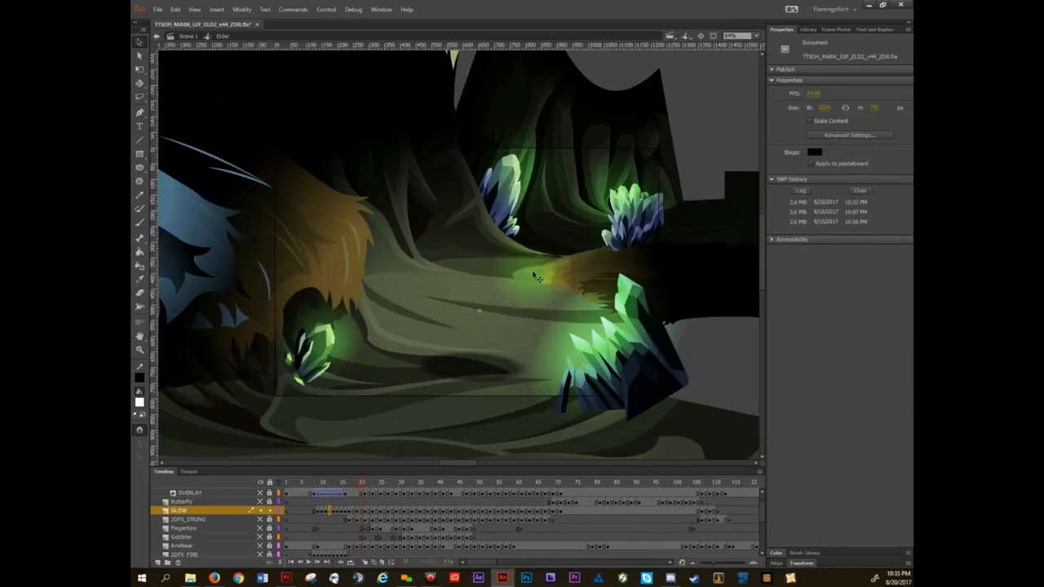
pyautogui.press('.')
pyautogui.press('.')
pyautogui.press('.')
pyautogui.press('.')
pyautogui.press('.')
pyautogui.press('.')
pyautogui.press('.')
pyautogui.press('.')
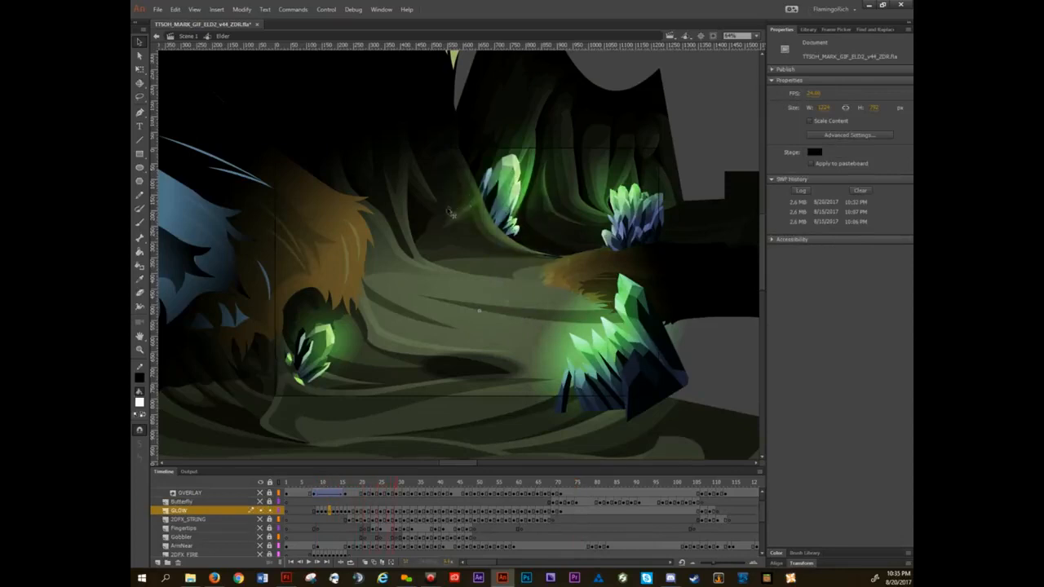
pyautogui.press('.')
pyautogui.press('.')
pyautogui.press('.')
pyautogui.press('.')
pyautogui.press('.')
pyautogui.press('.')
pyautogui.press('.')
# - Check the glow clip's Overlay blending around frame 35, inspect the oval shape inside its symbol, and return to Elder
pyautogui.moveTo(441, 267); pyautogui.dragTo(444, 216)
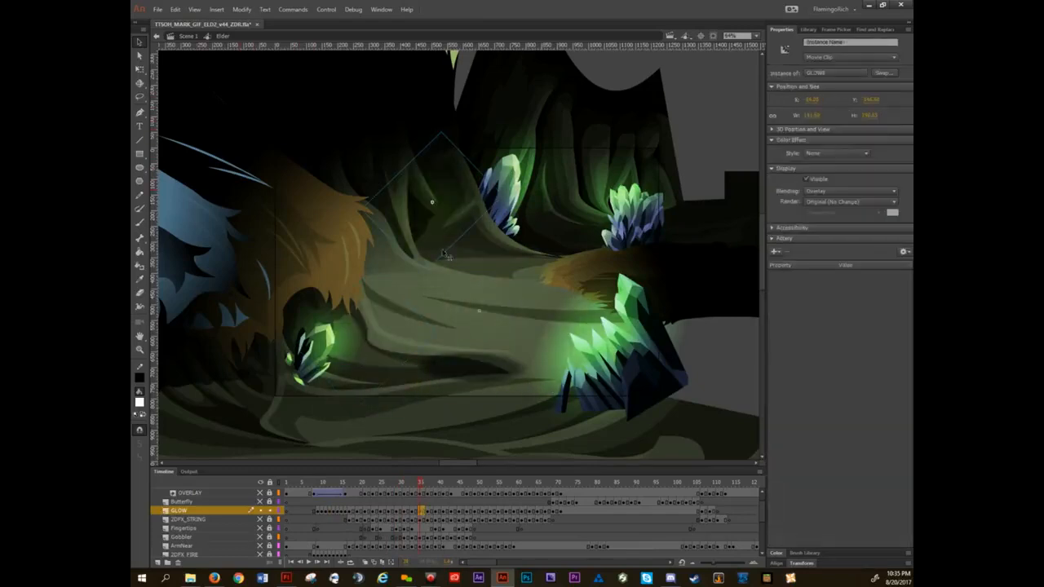
pyautogui.doubleClick(449, 191)
pyautogui.click(444, 181)
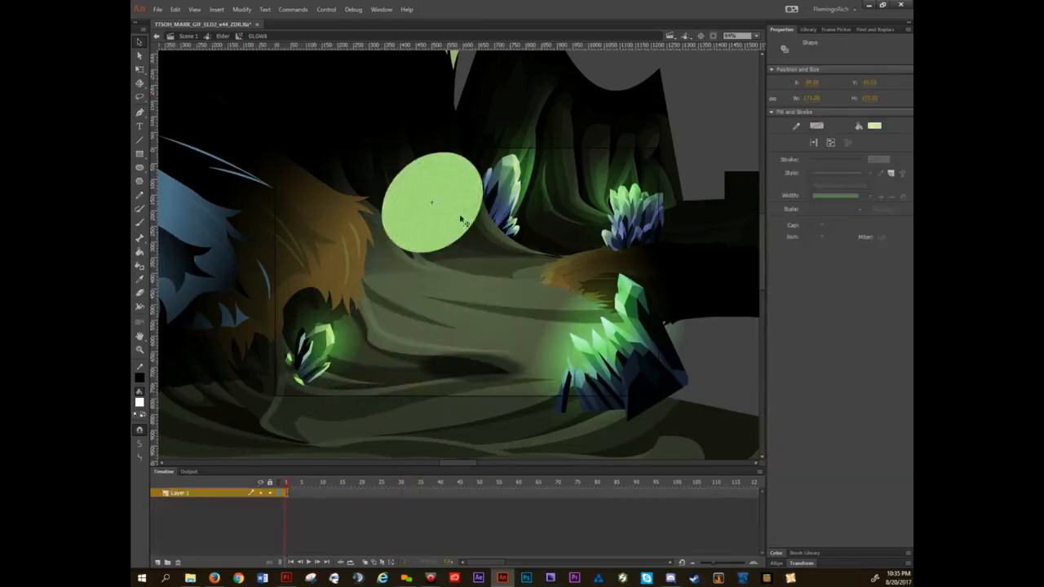
pyautogui.doubleClick(456, 300)
pyautogui.click(443, 207)
# - Review the string effect with the overlay darkening, hide the OVERLAY layer, and scrub to around frame 41
pyautogui.press('Return')
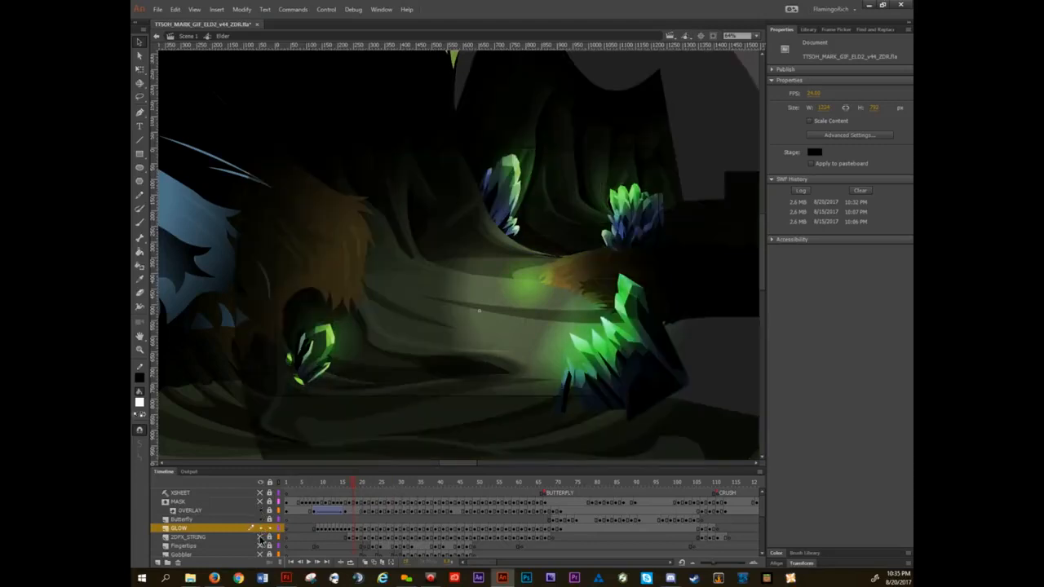
pyautogui.click(332, 487)
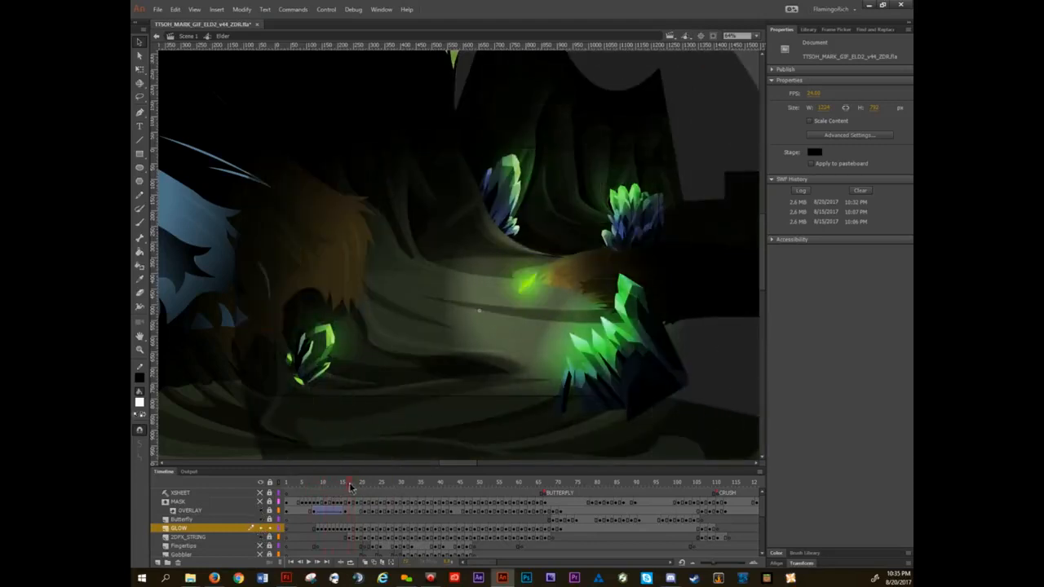
pyautogui.click(261, 512)
pyautogui.moveTo(377, 483); pyautogui.dragTo(442, 492)
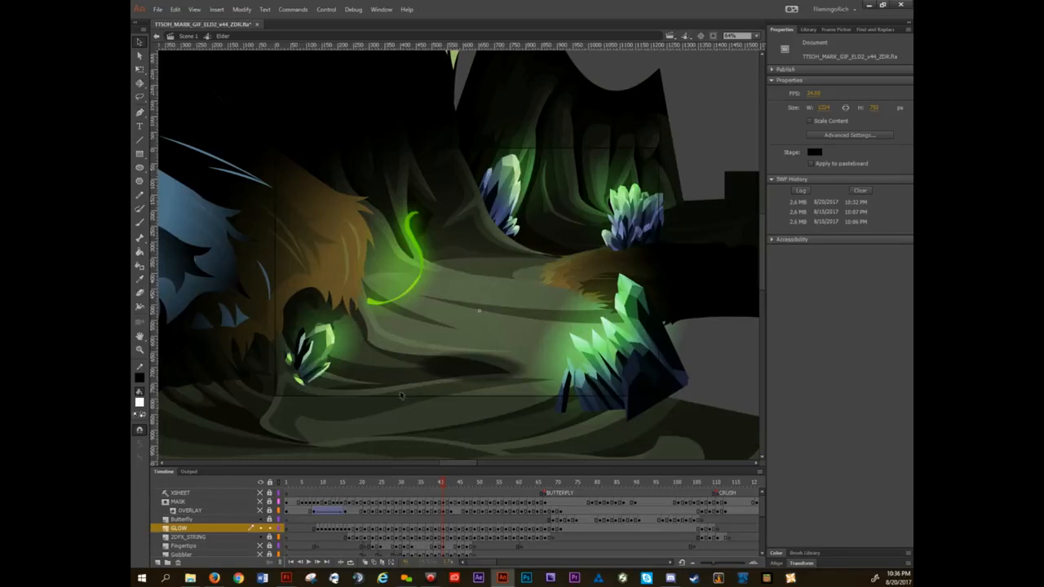
# - Compare frame 41 with the overlay shown and the glow hidden, make all layers visible, and scrub back to around frame 17
pyautogui.click(268, 528)
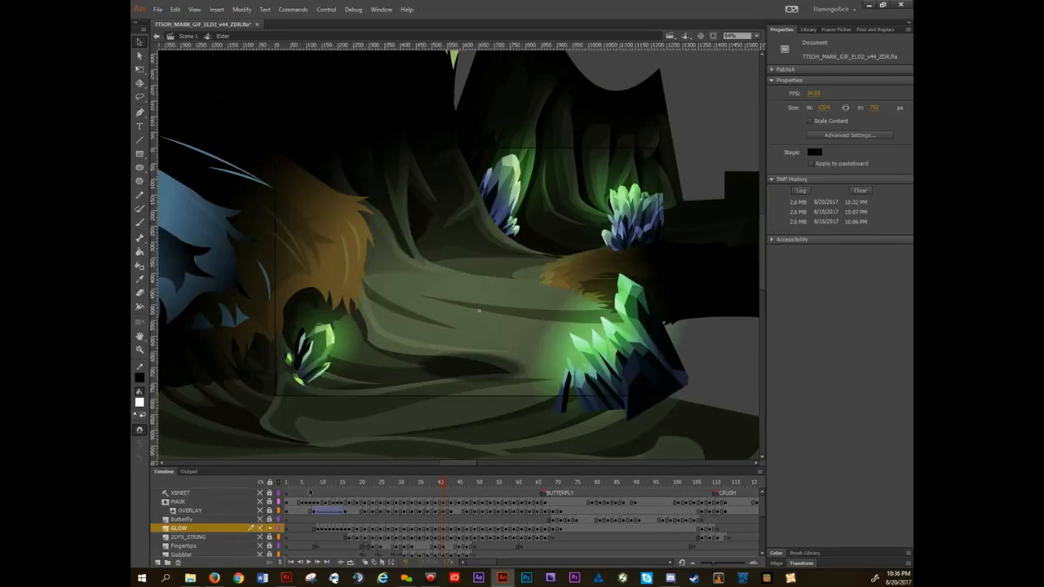
pyautogui.click(260, 511)
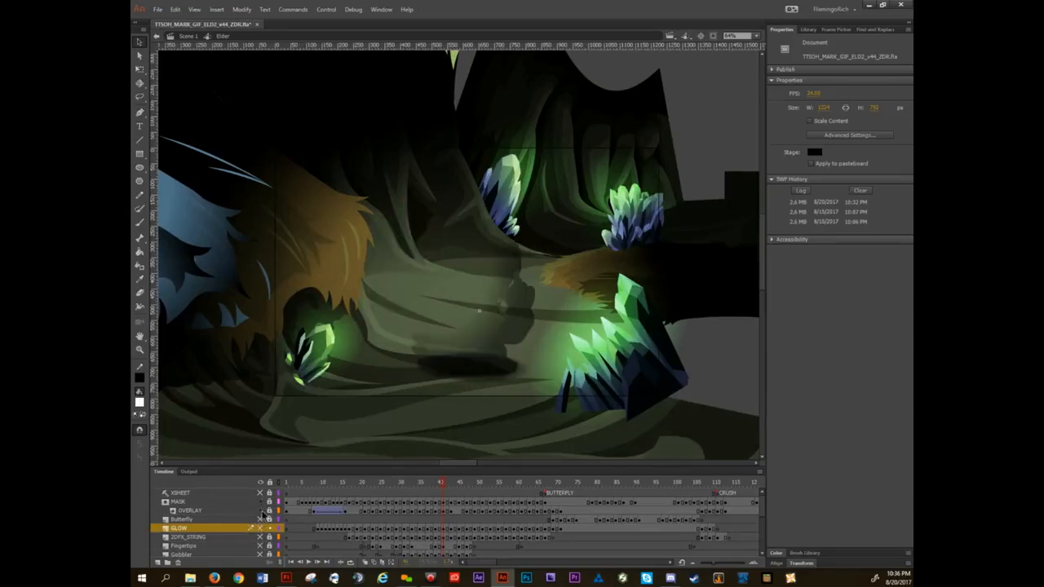
pyautogui.scroll(-2, 258, 520)
pyautogui.click(260, 483)
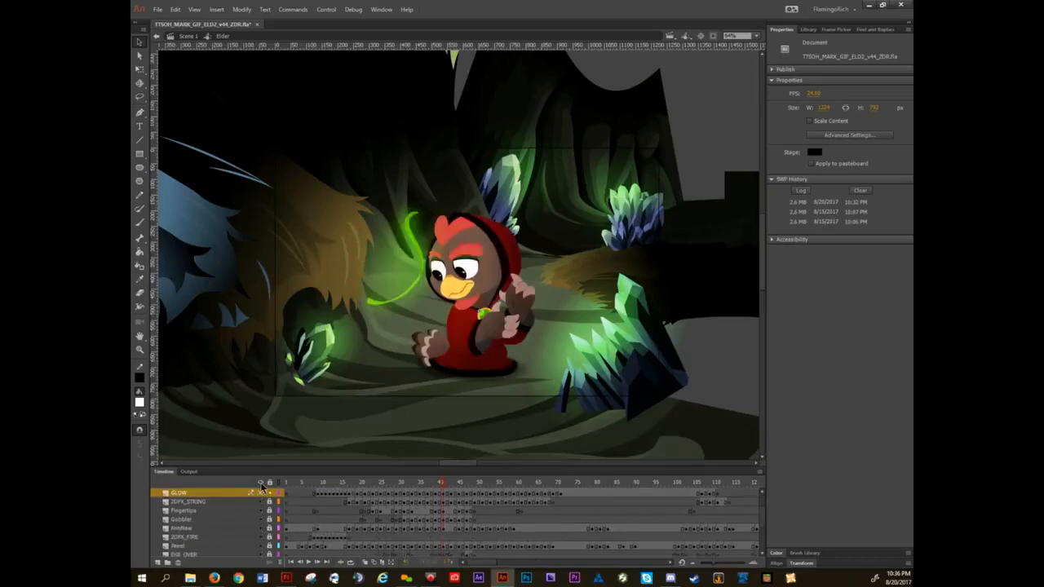
pyautogui.scroll(2, 260, 512)
pyautogui.moveTo(427, 478); pyautogui.dragTo(348, 487)
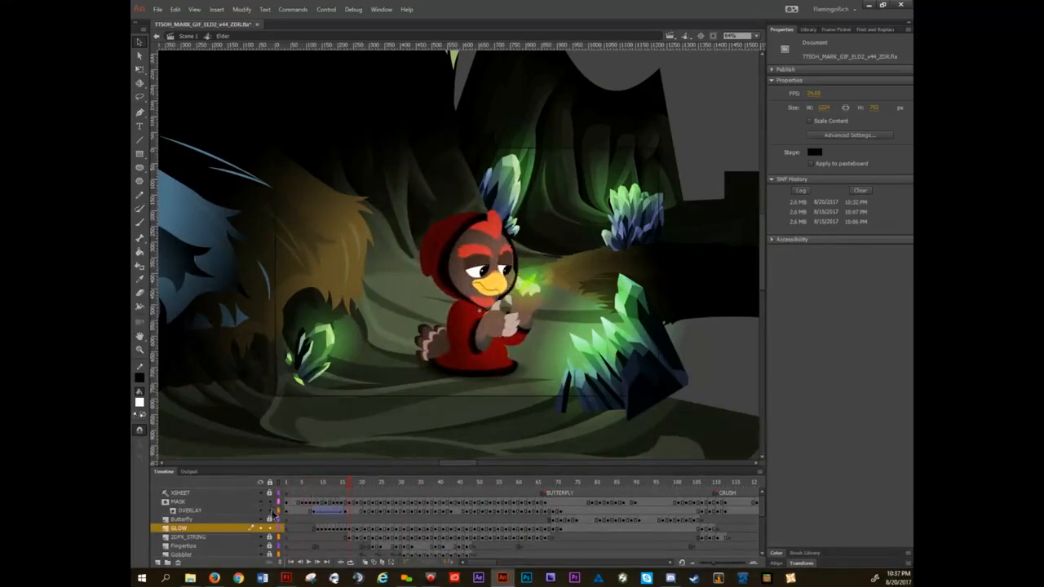
# - Unlock the OVERLAY mask setup and scrub to around frame 22 to view the overlay unmasked
pyautogui.click(269, 511)
pyautogui.click(323, 487)
pyautogui.moveTo(324, 487); pyautogui.dragTo(372, 497)
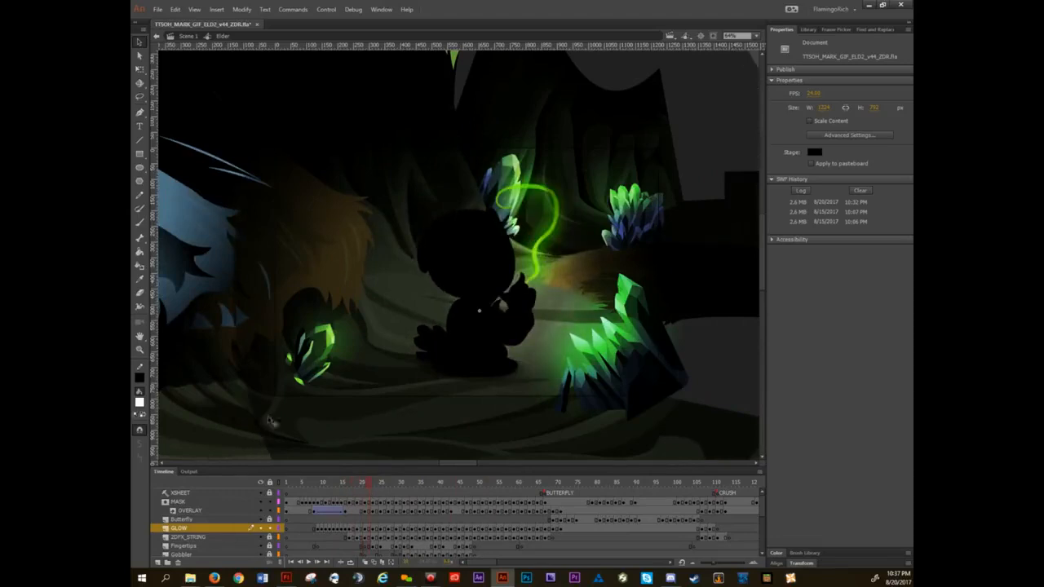
# - Move the OVERLAY4 clip up and away from the character to expose its full shape
pyautogui.click(336, 313)
pyautogui.hotkey('ctrl', '-')
pyautogui.hotkey('ctrl', '-')
pyautogui.moveTo(528, 204); pyautogui.dragTo(706, 49)
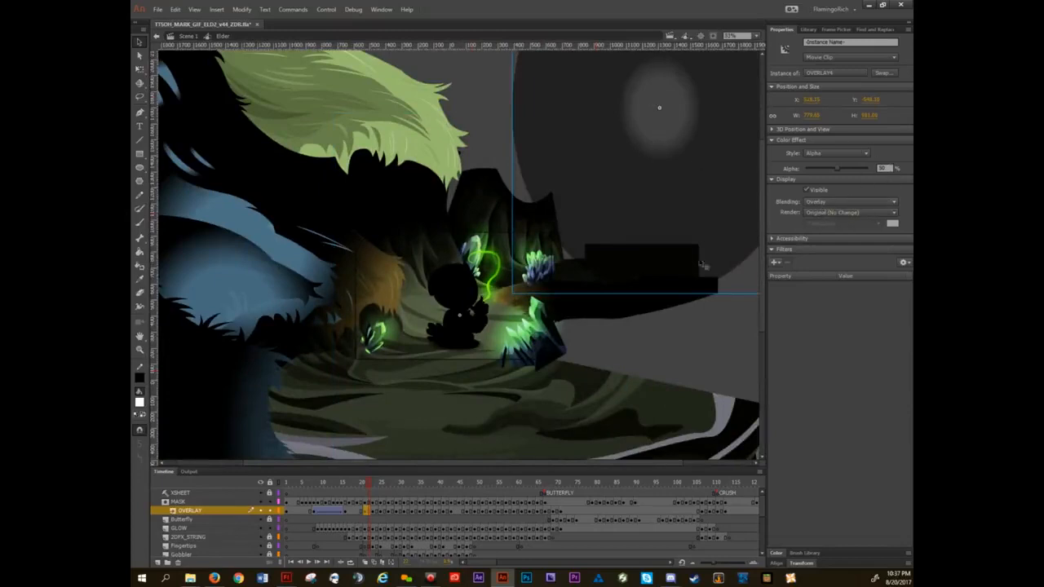
# - Undo the last OVERLAY4 move, inspect the radial gradient fill inside the clip with the gradient transform and colour settings, and return to the scene
pyautogui.hotkey('ctrl', 'z')
pyautogui.doubleClick(559, 190)
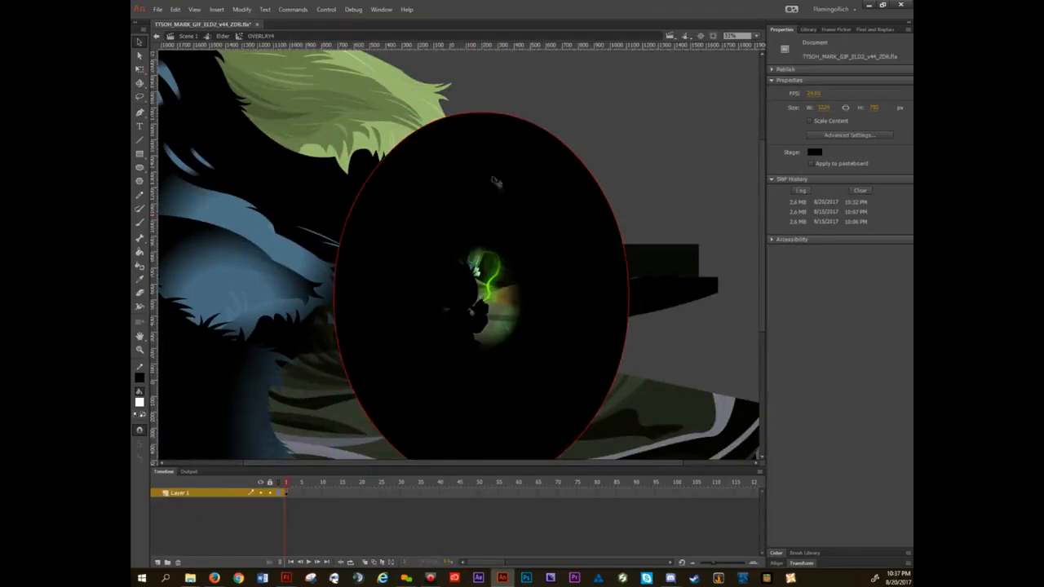
pyautogui.press('f')
pyautogui.click(508, 214)
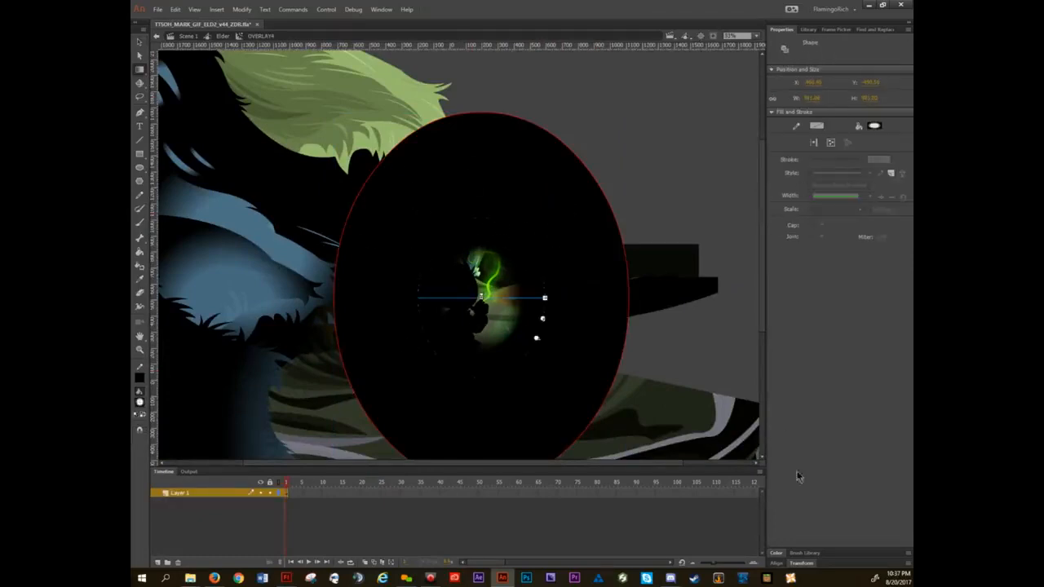
pyautogui.click(776, 553)
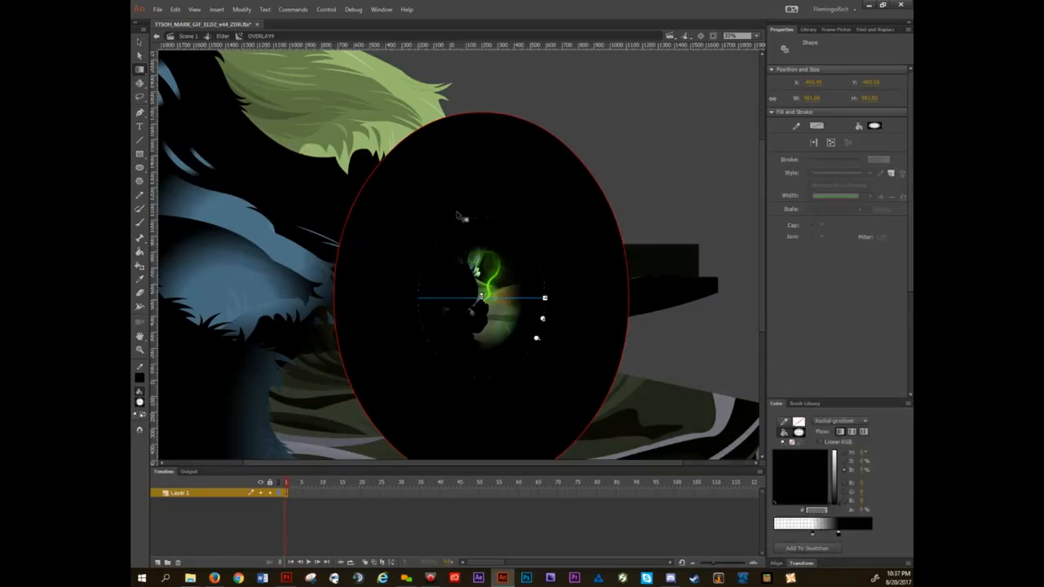
pyautogui.press('v')
pyautogui.doubleClick(581, 99)
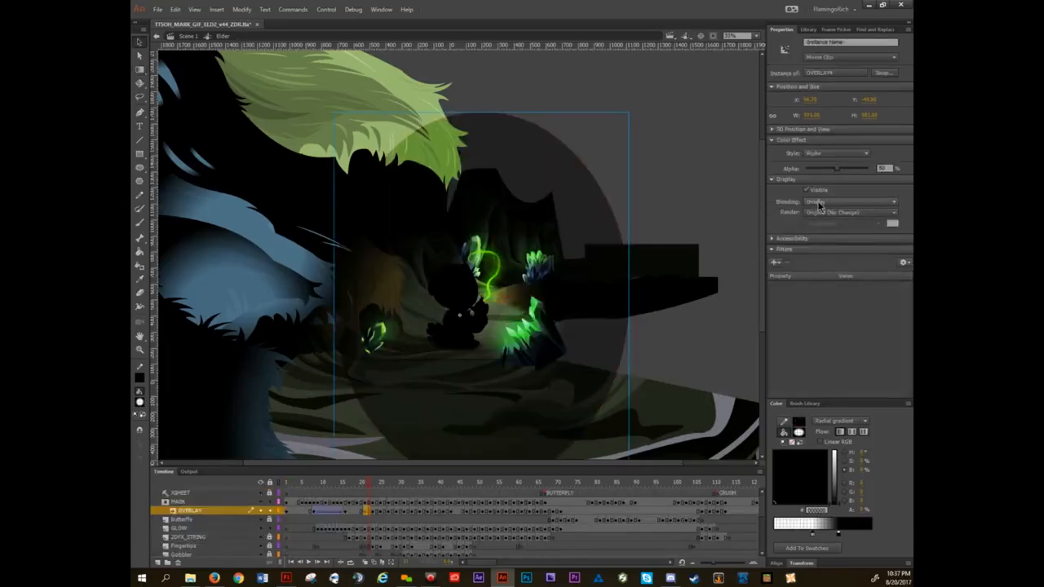
# - Move the OVERLAY4 clip around the cave scene to demonstrate how it darkens the artwork beneath, and undo the move
pyautogui.click(661, 202)
pyautogui.scroll(3, 526, 216)
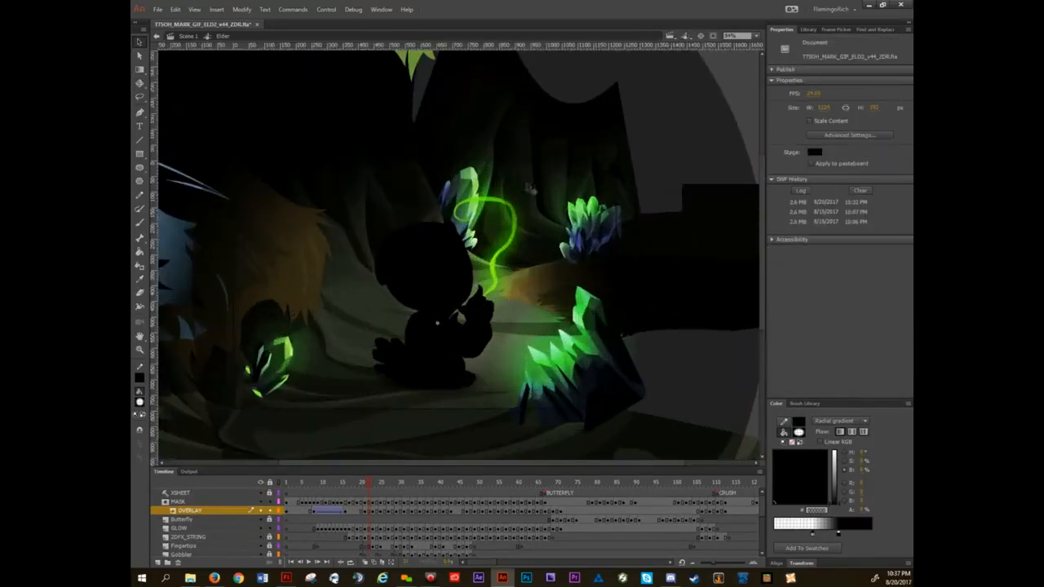
pyautogui.moveTo(561, 215); pyautogui.dragTo(526, 119)
pyautogui.moveTo(636, 226); pyautogui.dragTo(775, 316)
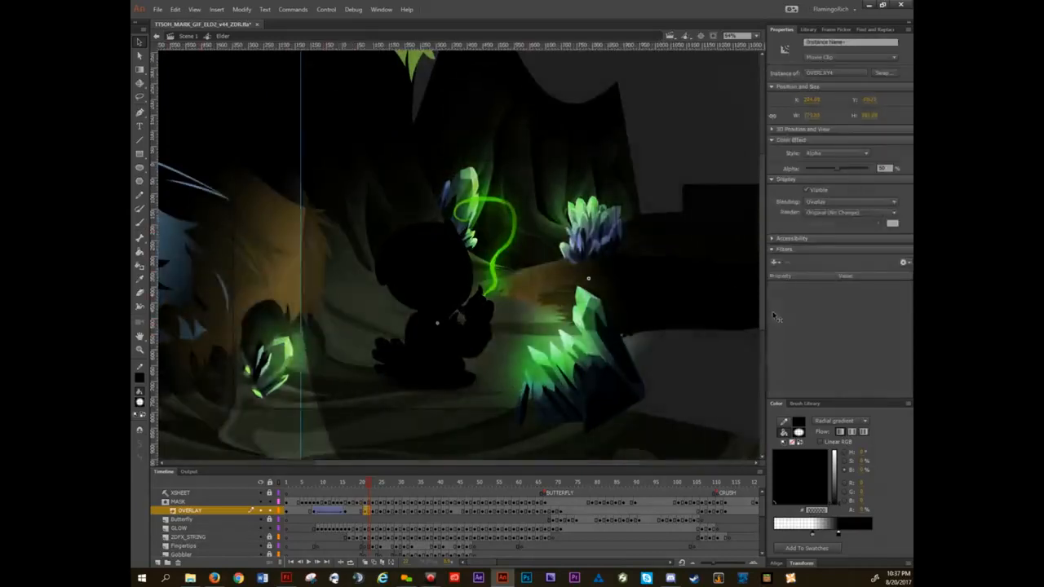
pyautogui.hotkey('ctrl', 'z')
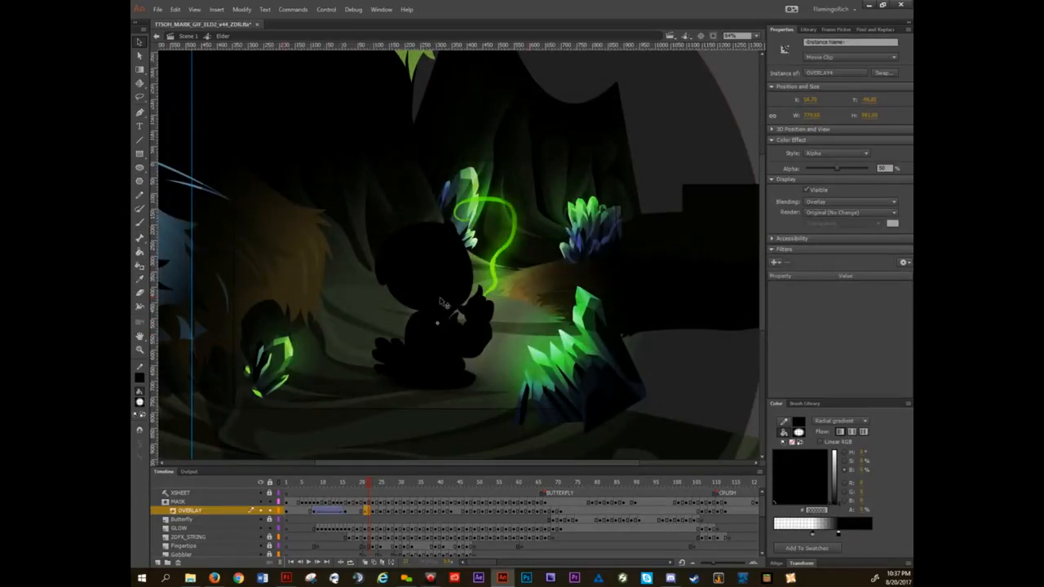
# - Lock the OVERLAY layer, hide all layers, show only MASK again, and scrub the timeline to examine the character silhouette over the background
pyautogui.click(269, 511)
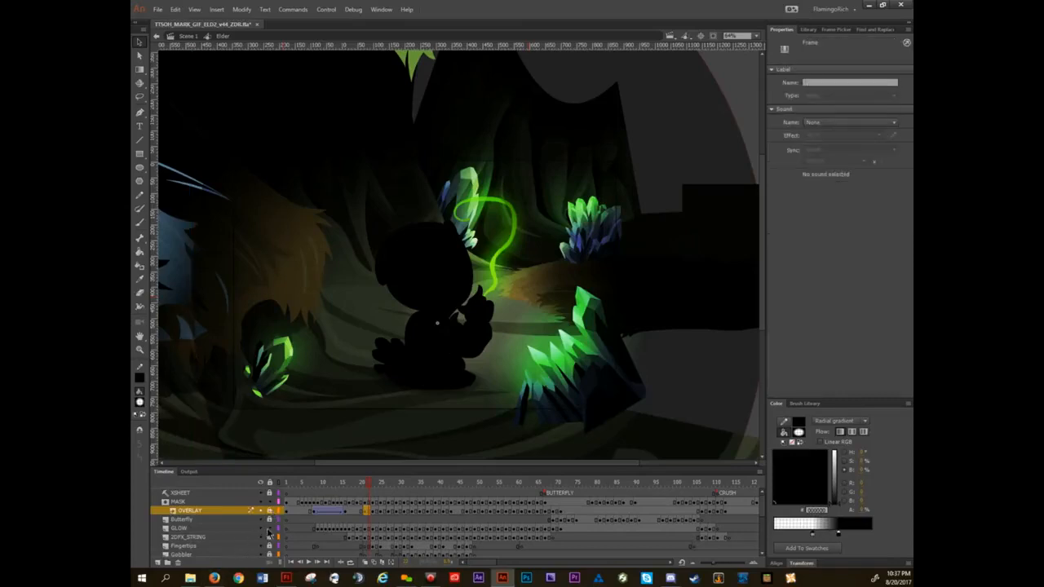
pyautogui.click(260, 482)
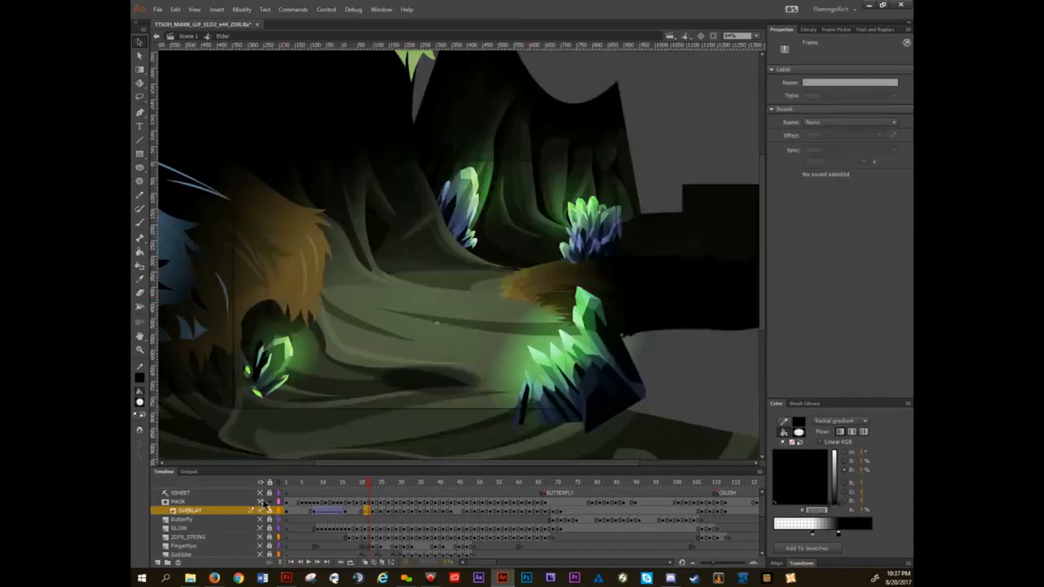
pyautogui.moveTo(319, 487); pyautogui.dragTo(439, 483)
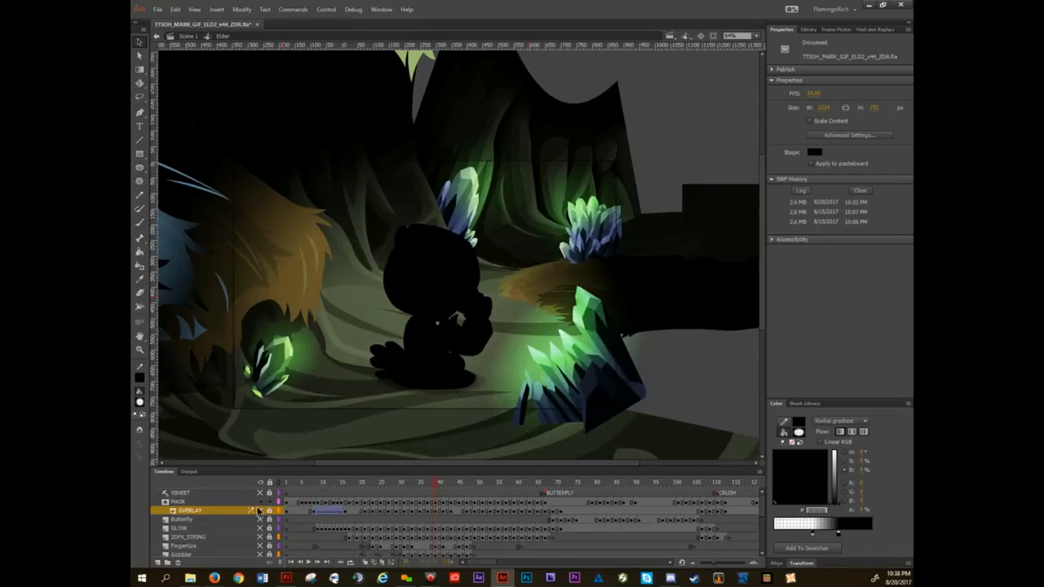
pyautogui.click(194, 502)
pyautogui.moveTo(439, 484); pyautogui.dragTo(612, 481)
pyautogui.press('Return')
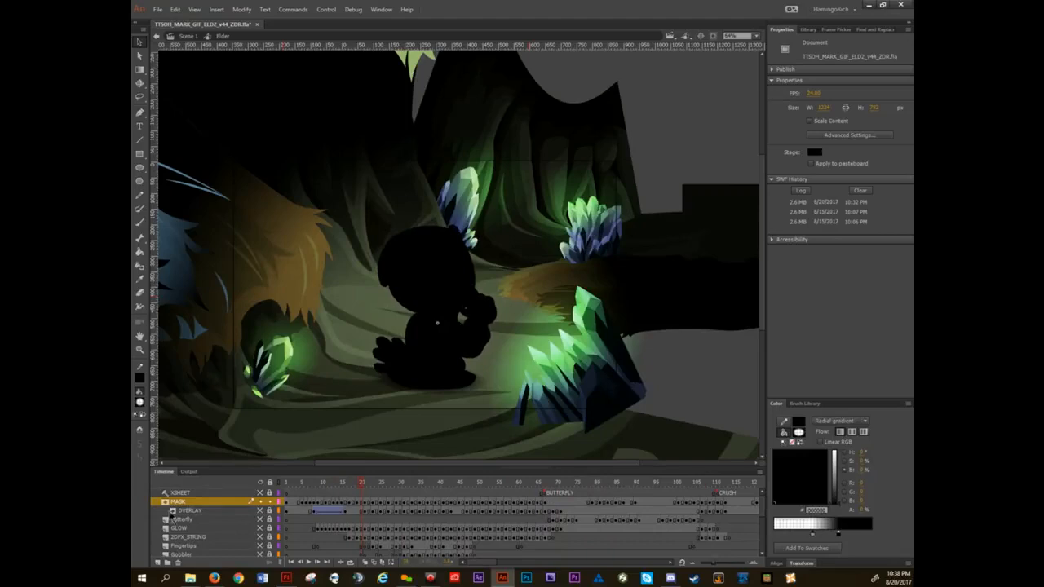
# - Show the OVERLAY layer, lock MASK to apply the masking, scrub to around frame 42, and restore the visibility of all layers
pyautogui.click(260, 511)
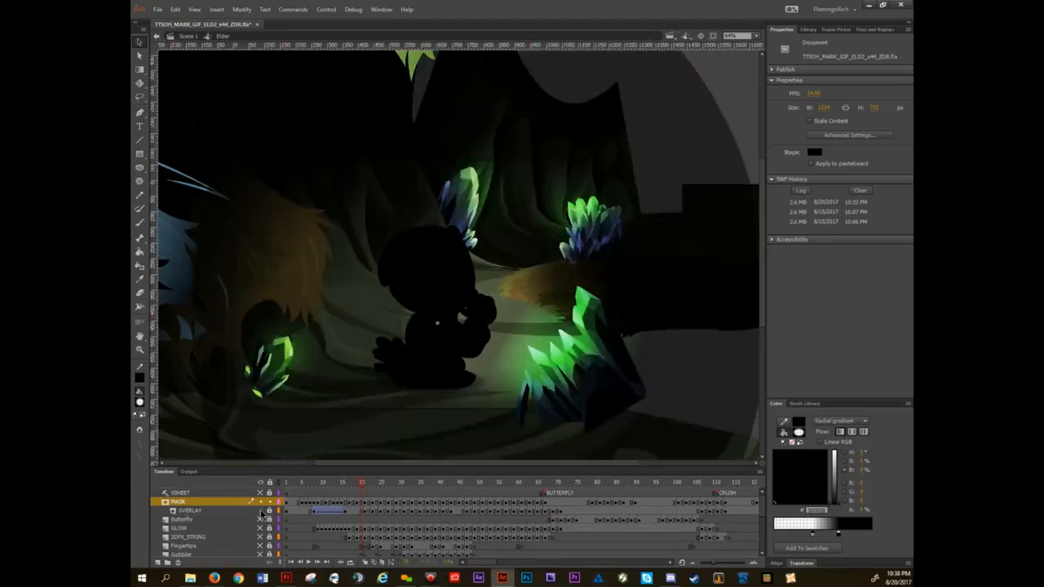
pyautogui.click(269, 503)
pyautogui.moveTo(361, 484); pyautogui.dragTo(446, 496)
pyautogui.click(261, 483)
pyautogui.click(261, 483)
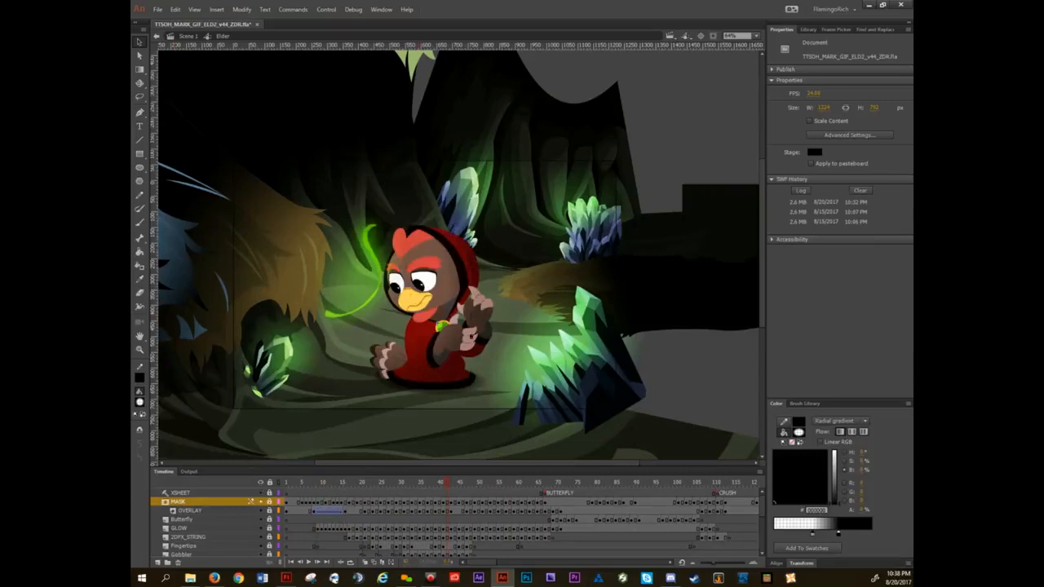
# - Scrub back and forth between around frames 31 and 42 to review the glowing string moving around the character
pyautogui.moveTo(447, 488); pyautogui.dragTo(409, 492)
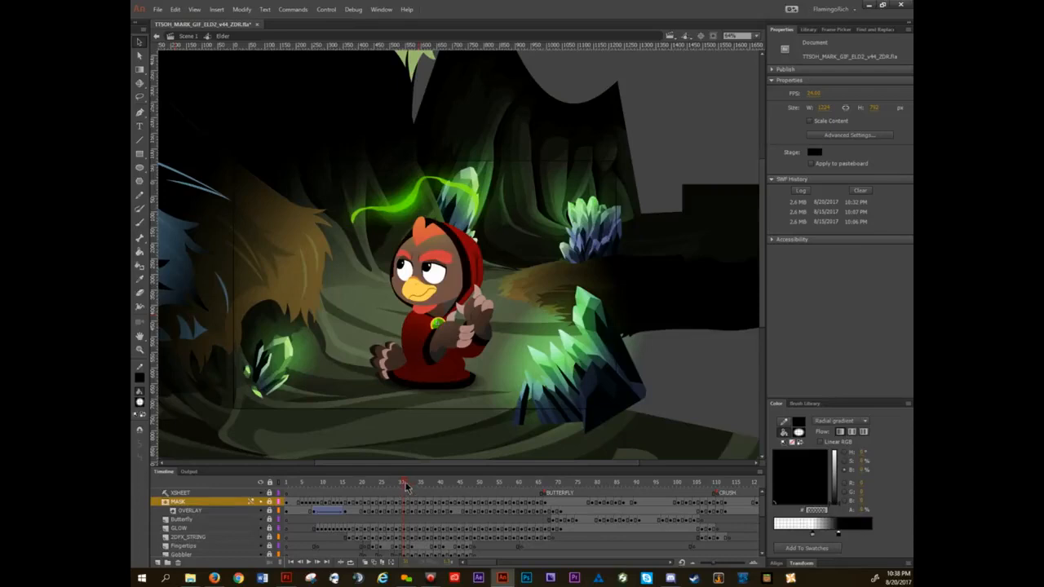
pyautogui.moveTo(404, 486); pyautogui.dragTo(448, 492)
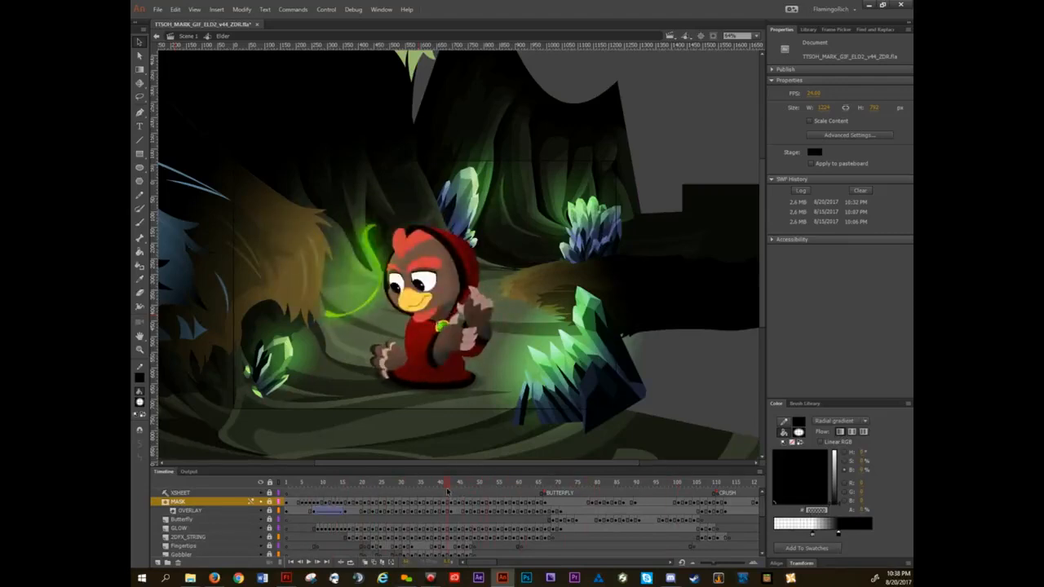
pyautogui.moveTo(447, 493); pyautogui.dragTo(417, 515)
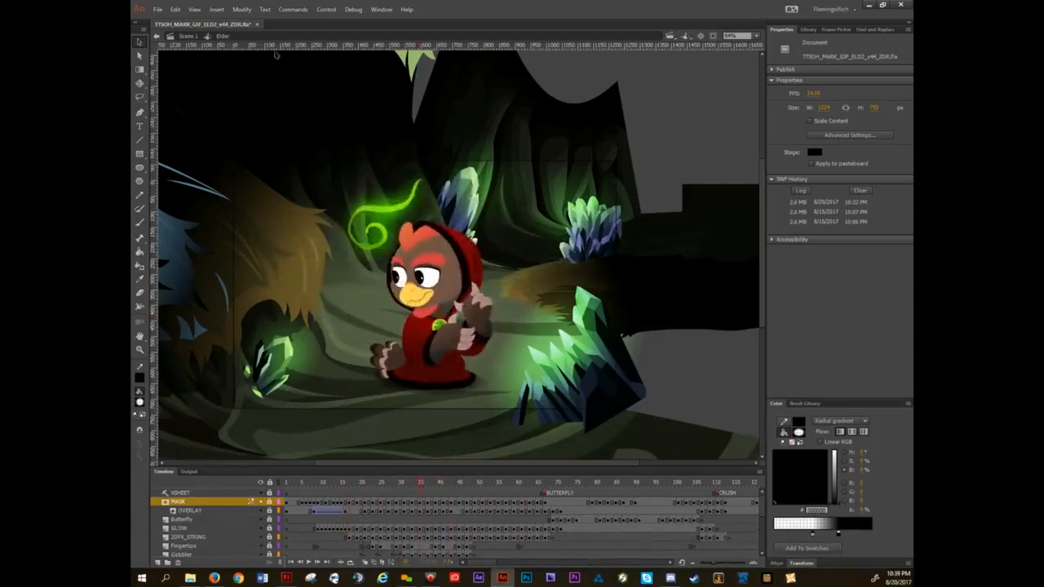
# - Close the cave scene document and open TTSOH_MARK_GIF_VIC01_v28_ZDR.fla from the project's marketing GIF folders
pyautogui.click(257, 24)
pyautogui.click(544, 302)
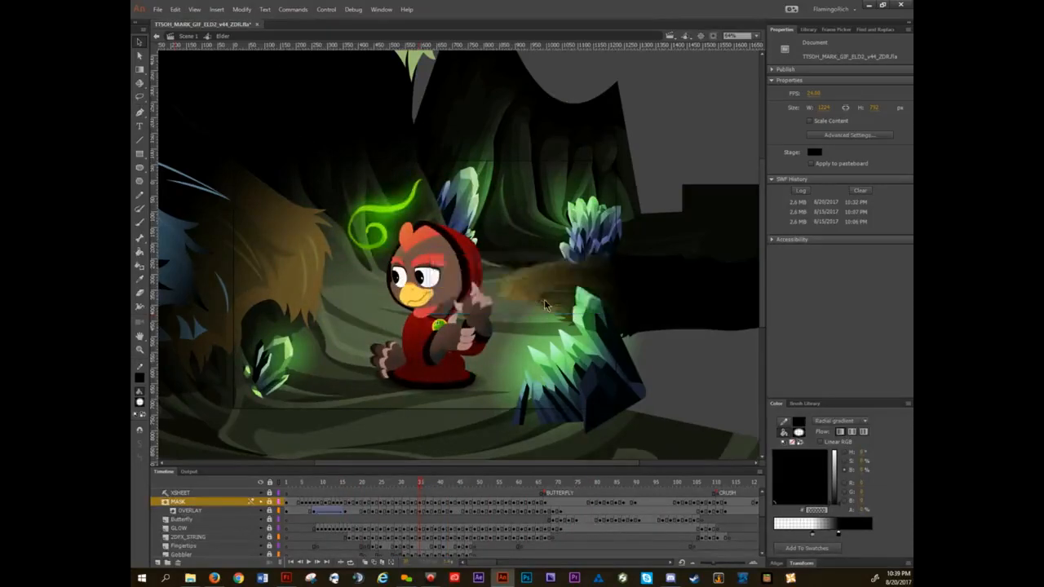
pyautogui.moveTo(190, 578)
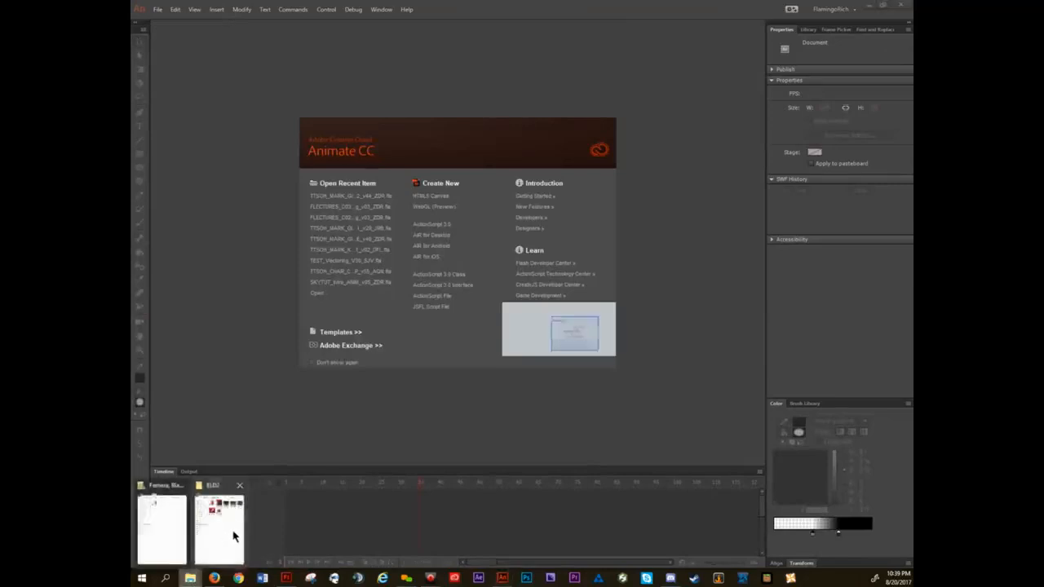
pyautogui.click(233, 536)
pyautogui.click(676, 36)
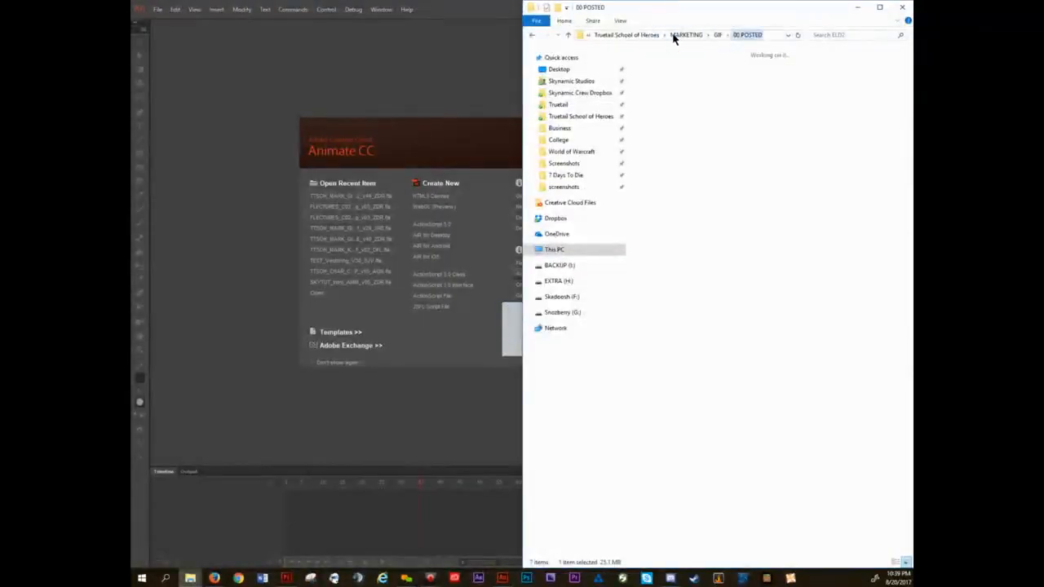
pyautogui.doubleClick(712, 180)
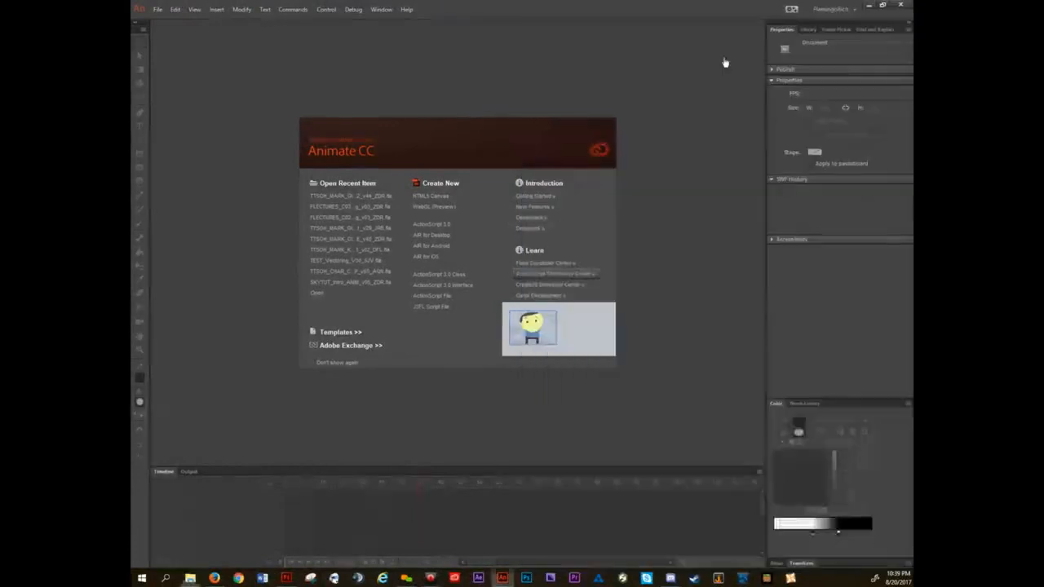
pyautogui.doubleClick(722, 79)
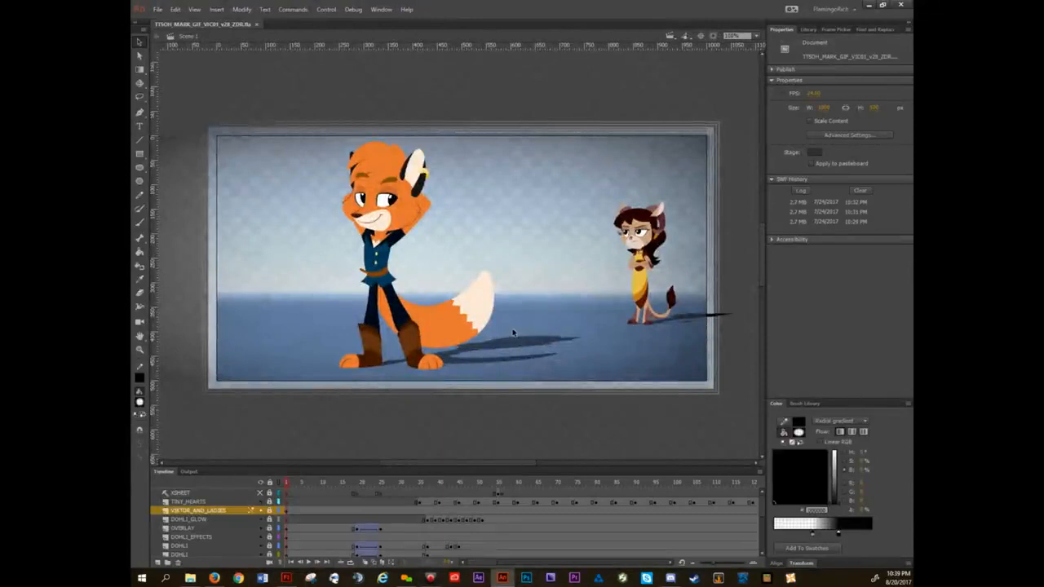
# - Clip the content outside the stage, run a test movie of the fox scene, and close the preview
pyautogui.click(713, 39)
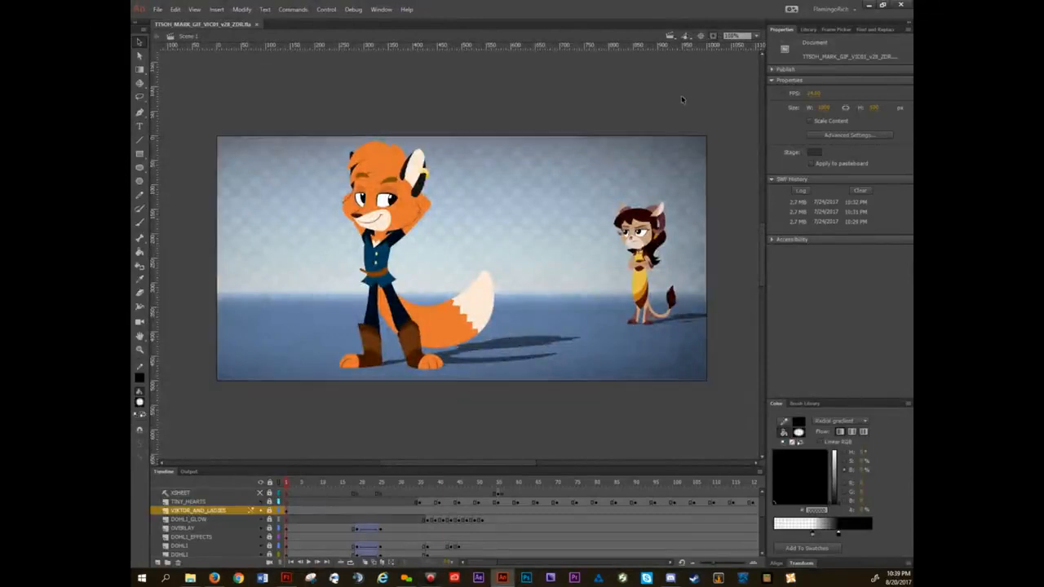
pyautogui.hotkey('ctrl', 'Return')
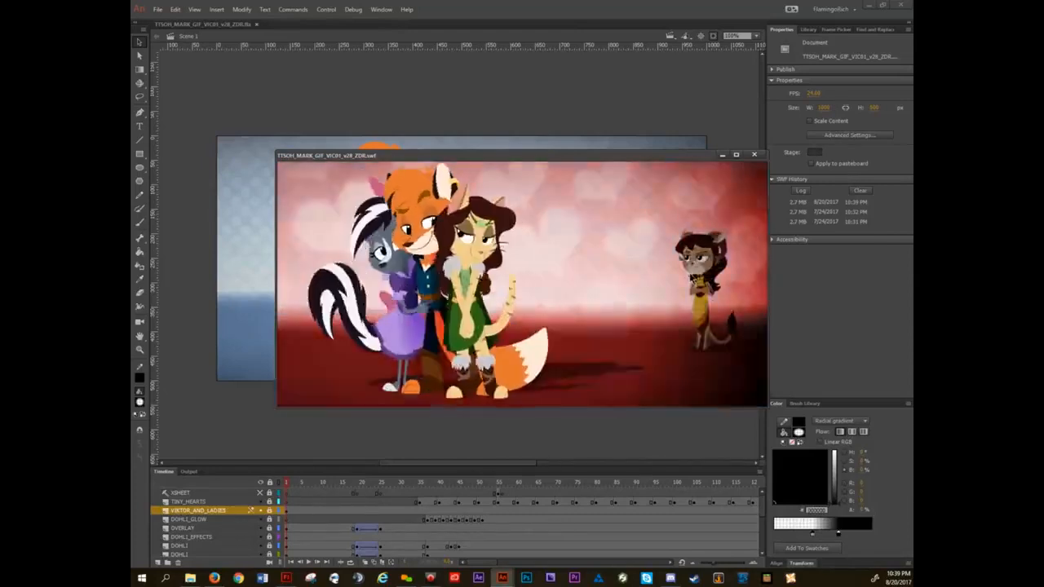
pyautogui.click(368, 477)
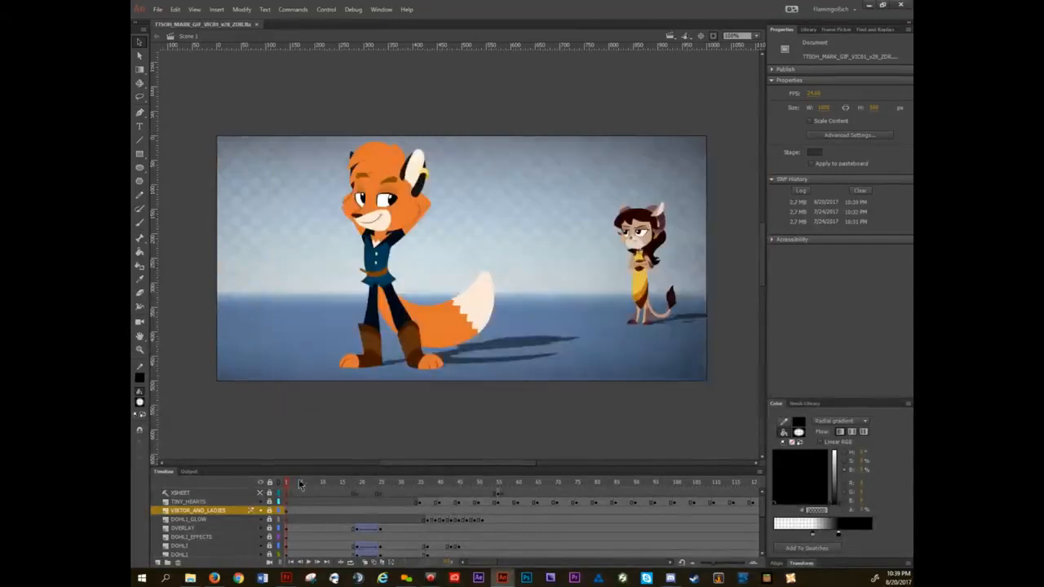
# - Scrub the main timeline between the opening frames and around frame 38 to review the scene's change into red lighting with a dark overlay
pyautogui.moveTo(290, 484); pyautogui.dragTo(420, 486)
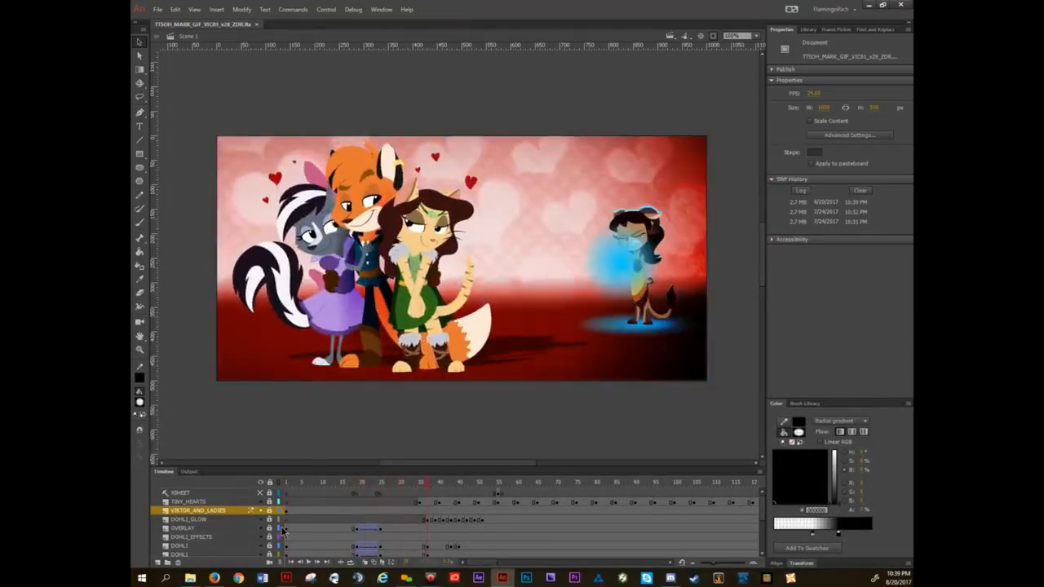
pyautogui.scroll(-1, 283, 531)
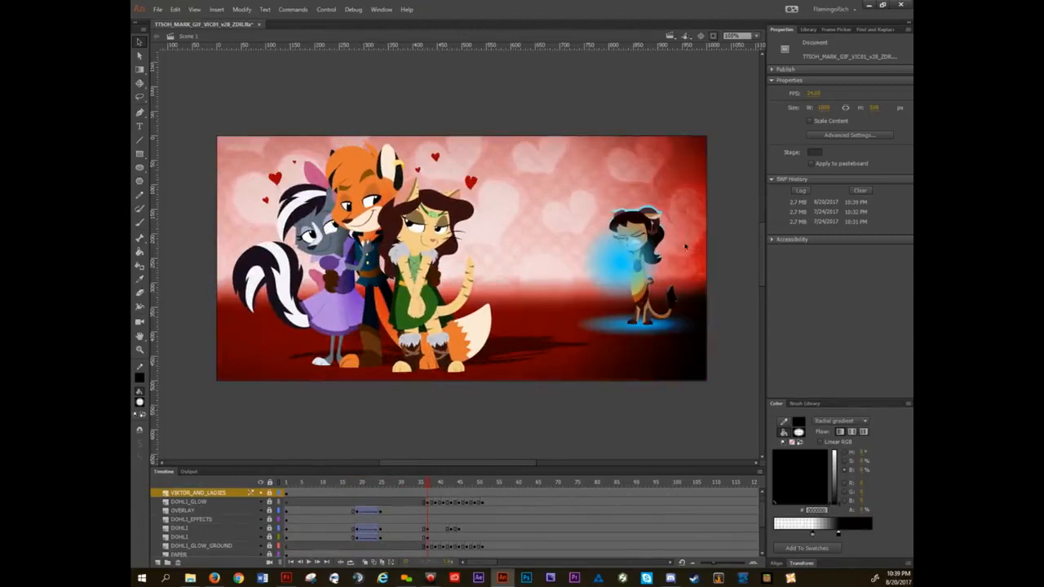
pyautogui.moveTo(427, 486); pyautogui.dragTo(295, 510)
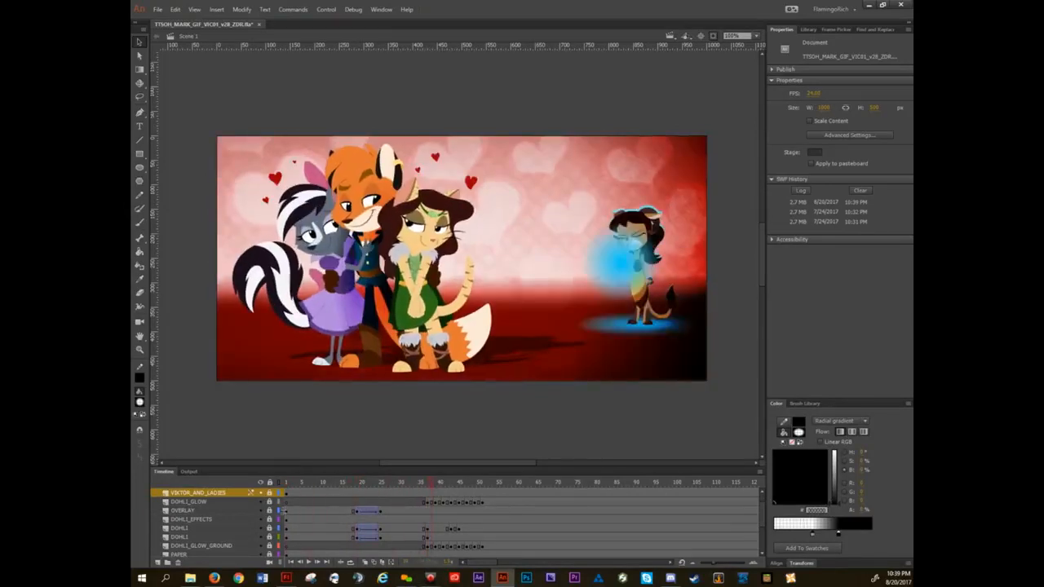
# - Show the content outside the stage, move the OVERLAY clip far off the artwork to expose its dark gradient, and undo the move
pyautogui.click(713, 38)
pyautogui.scroll(-4, 675, 219)
pyautogui.moveTo(685, 249); pyautogui.dragTo(186, 176)
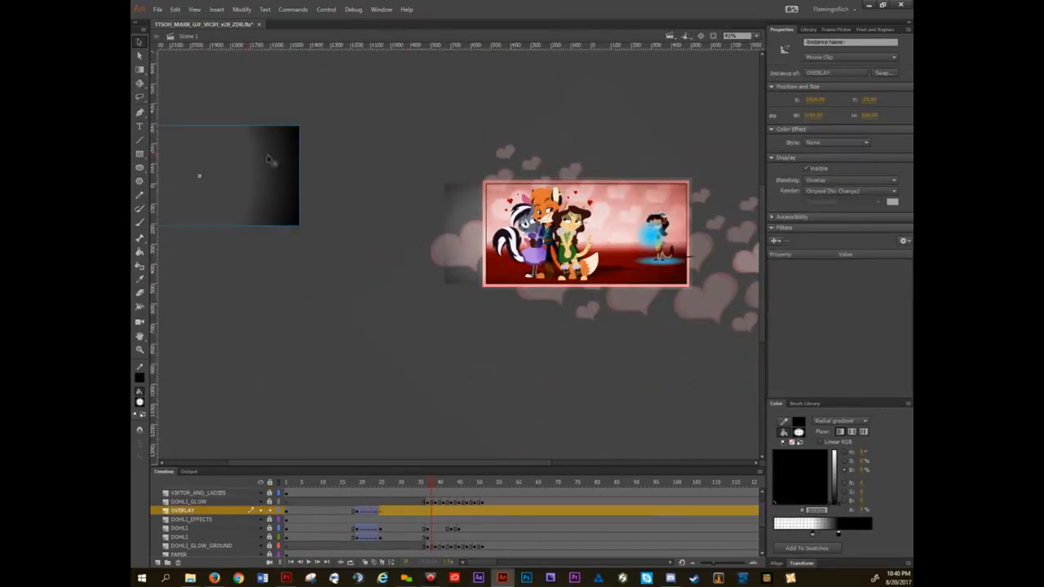
pyautogui.hotkey('ctrl', 'z')
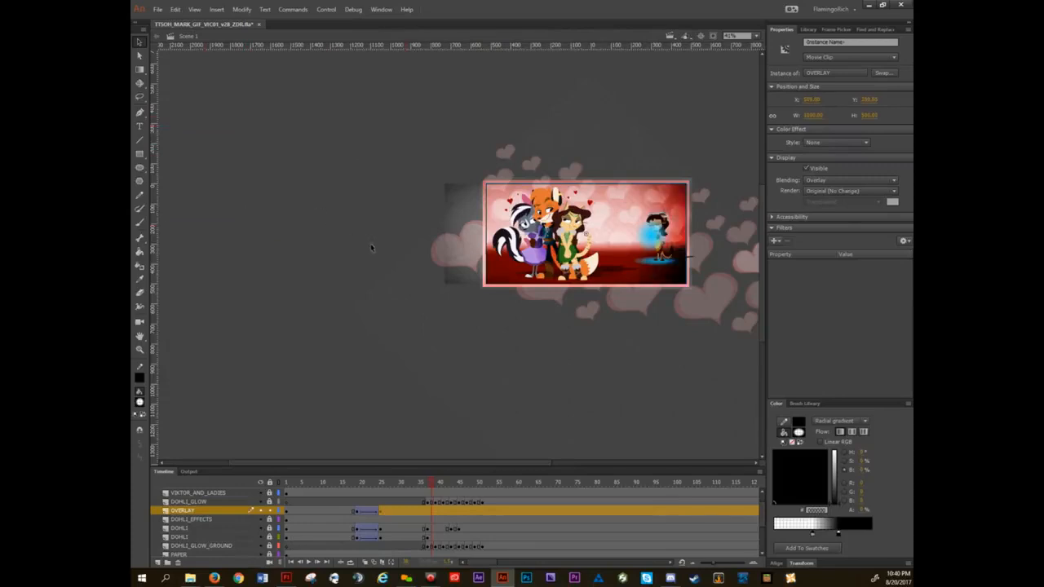
pyautogui.scroll(3, 657, 251)
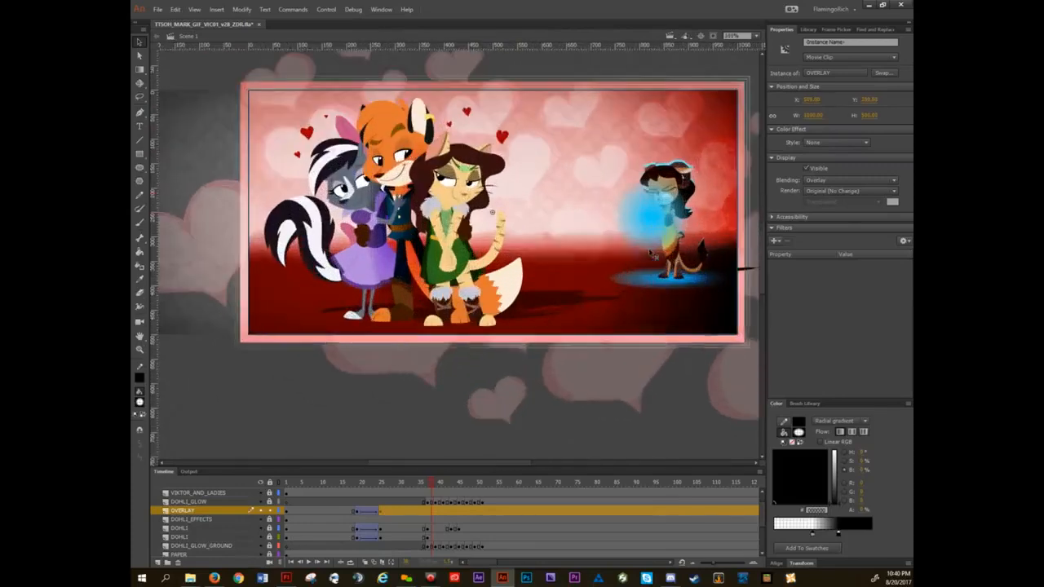
# - Lock the OVERLAY layer and look through the layer stack for the layer holding the main character group
pyautogui.click(270, 512)
pyautogui.scroll(-4, 270, 515)
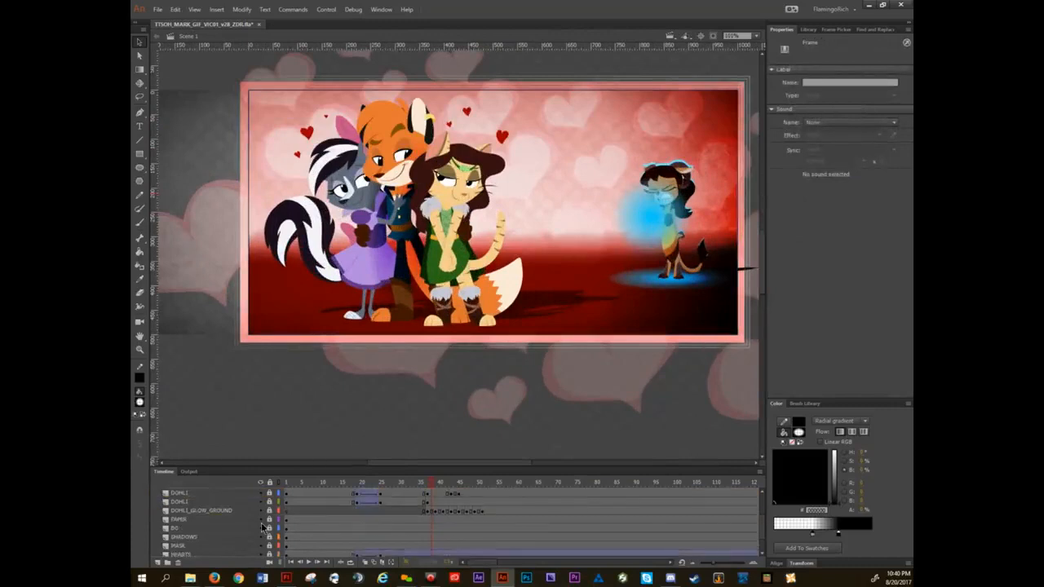
pyautogui.scroll(4, 261, 532)
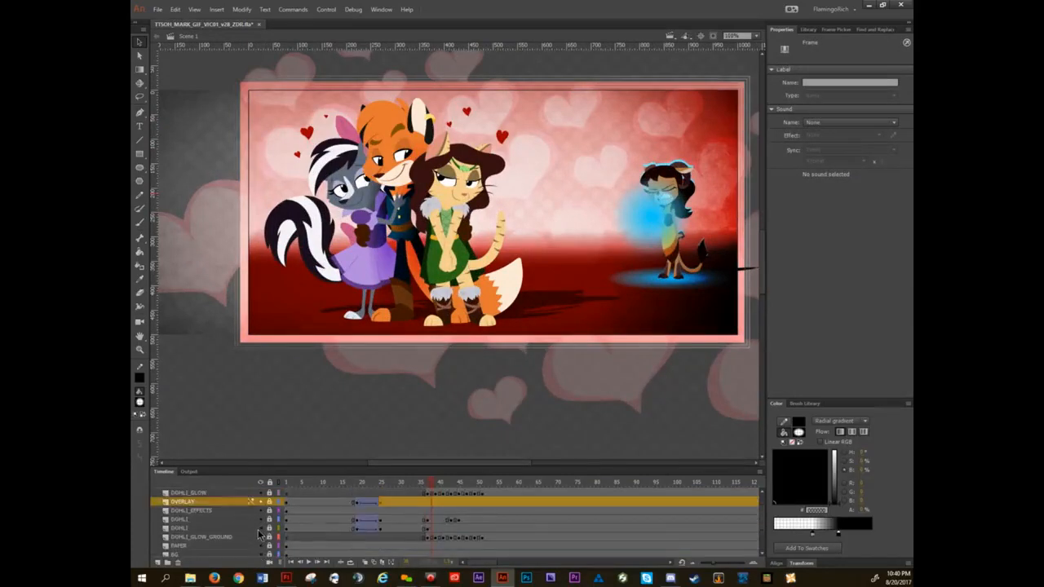
pyautogui.click(406, 157)
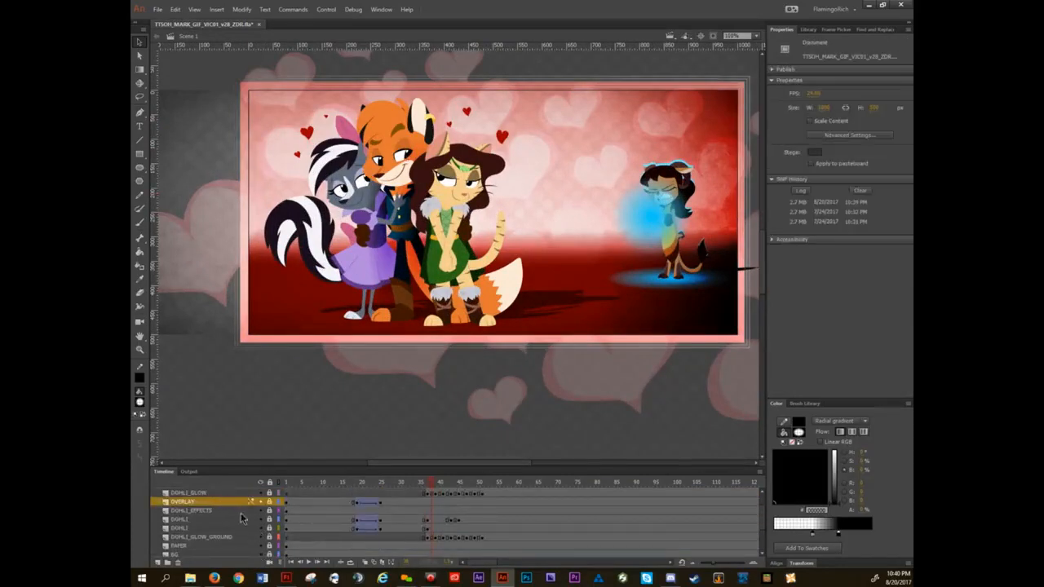
pyautogui.scroll(2, 241, 514)
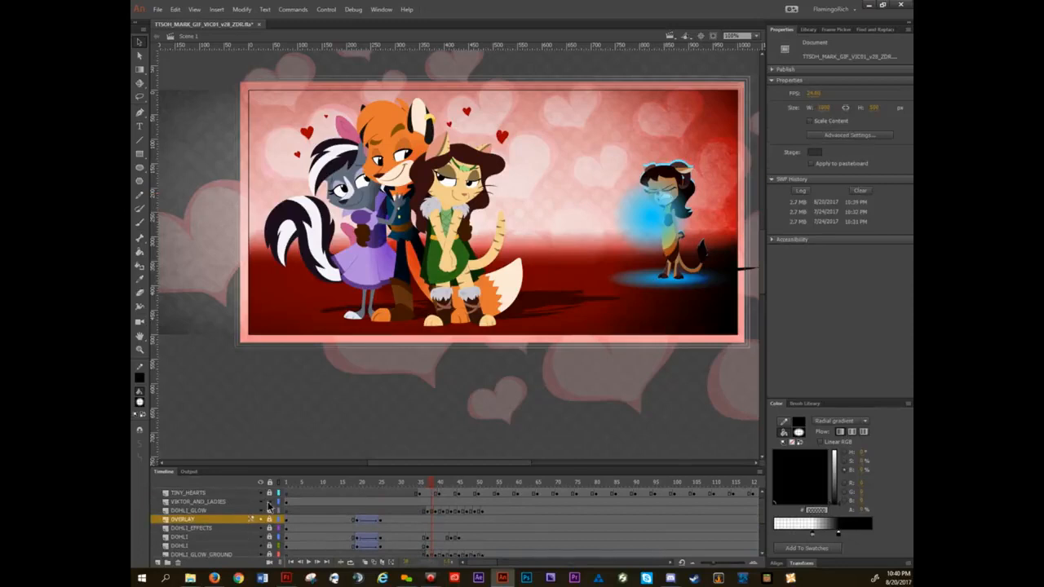
# - Try moving the VIKTOR_AND_LADIES clip, undo the move, and open the clip to view its inner layers
pyautogui.moveTo(412, 162); pyautogui.dragTo(652, 151)
pyautogui.hotkey('ctrl', 'z')
pyautogui.doubleClick(492, 212)
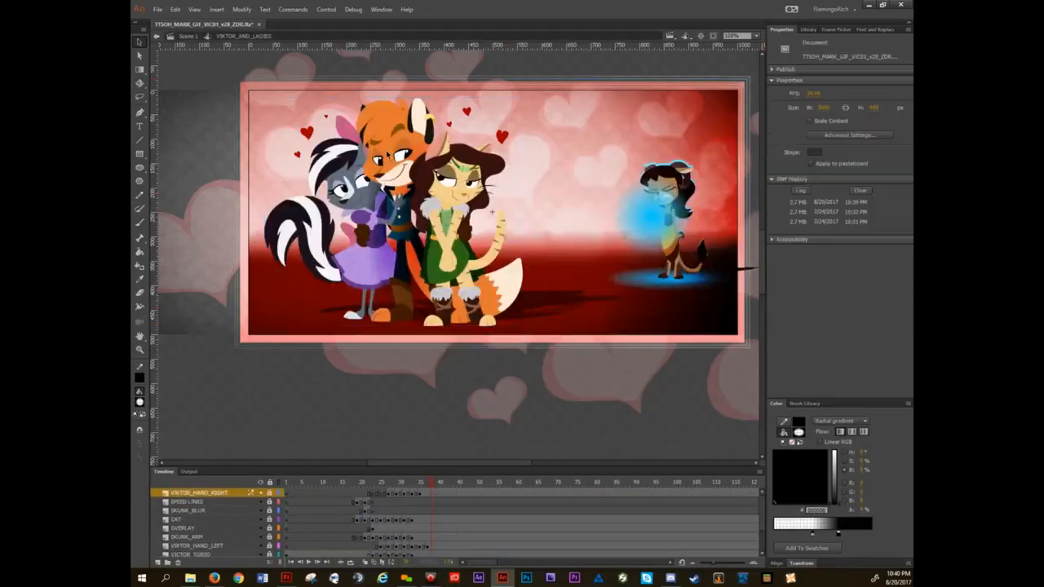
# - Unlock the inner layers, try moving the two OVERLAY clips shading the main characters, and undo the moves
pyautogui.click(270, 483)
pyautogui.click(247, 530)
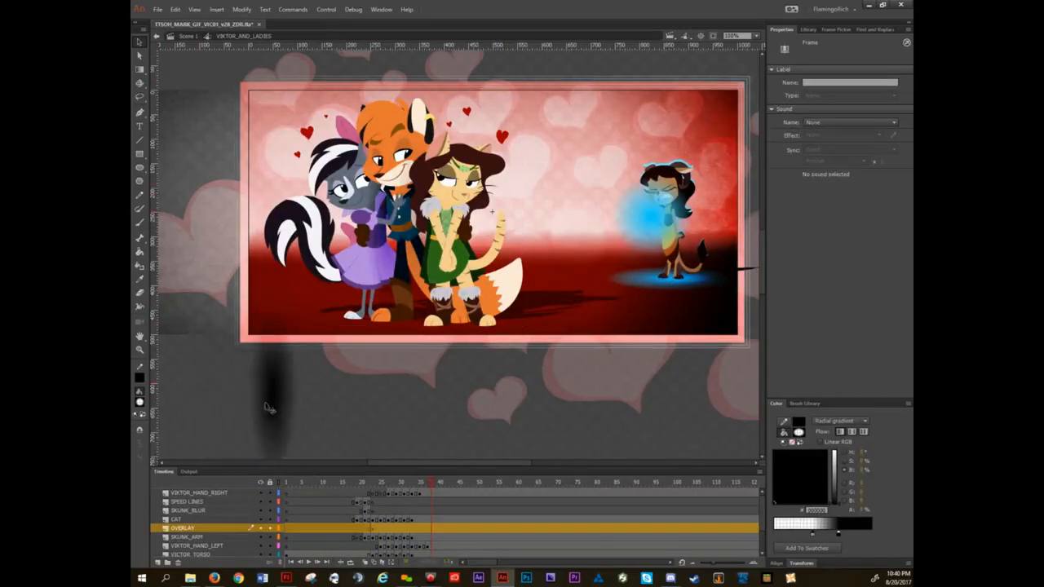
pyautogui.click(292, 378)
pyautogui.moveTo(294, 380); pyautogui.dragTo(422, 208)
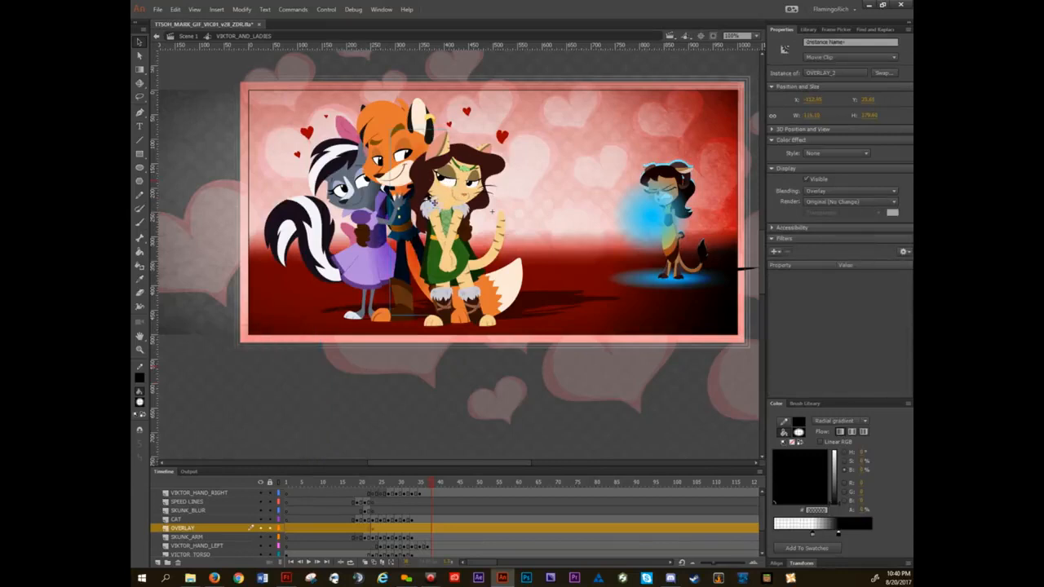
pyautogui.moveTo(408, 198)
pyautogui.mouseDown()
pyautogui.moveTo(324, 210)
pyautogui.moveTo(352, 212)
pyautogui.moveTo(380, 237)
pyautogui.moveTo(270, 305)
pyautogui.moveTo(213, 421)
pyautogui.mouseUp()
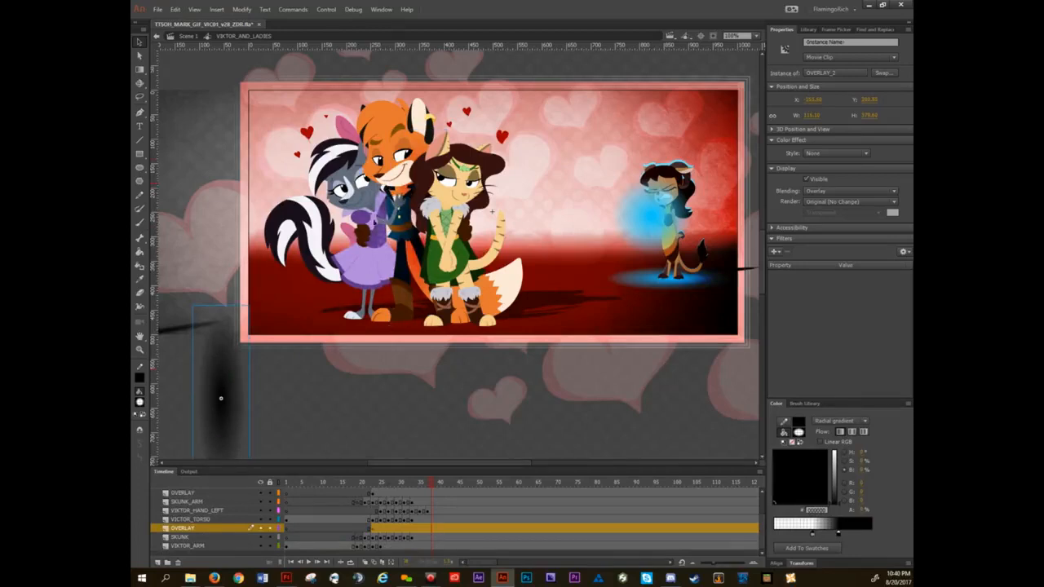
pyautogui.hotkey('ctrl', 'z')
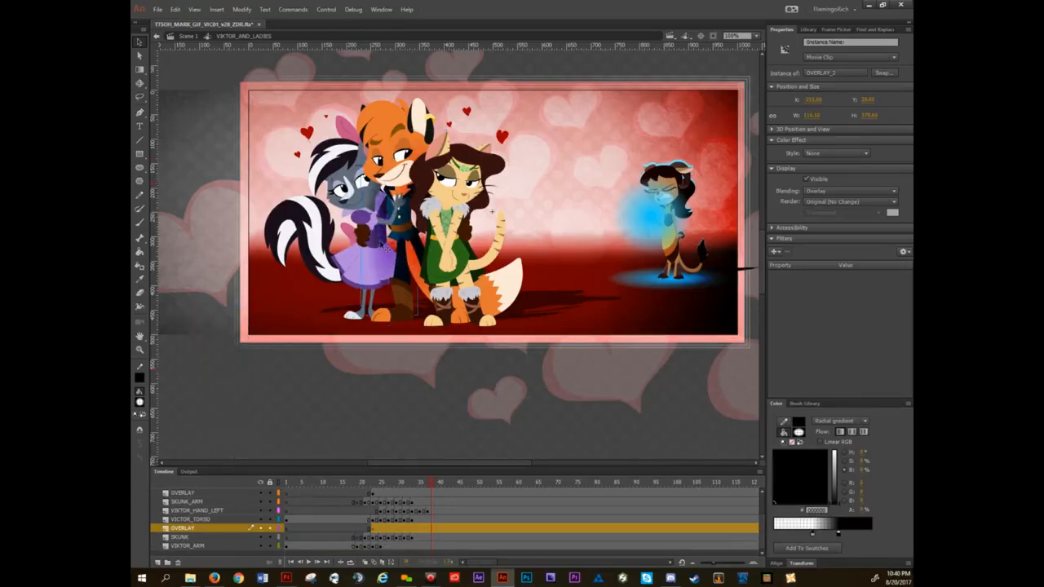
pyautogui.press('Escape')
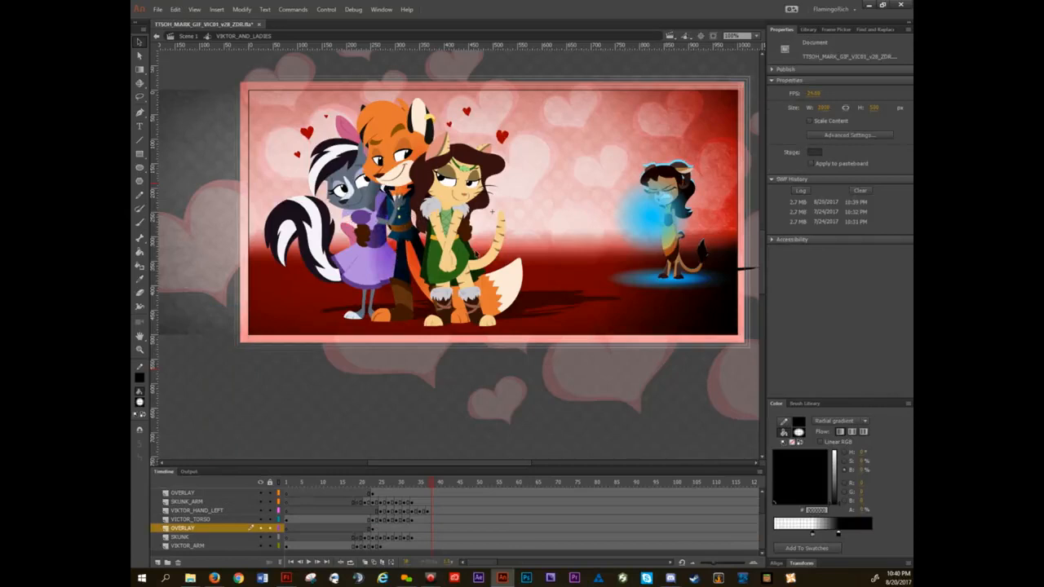
# - Return to Scene 1 and toggle the visibility of the two DOHLI layers to compare the character with its blue silhouette
pyautogui.click(187, 36)
pyautogui.scroll(5, 684, 215)
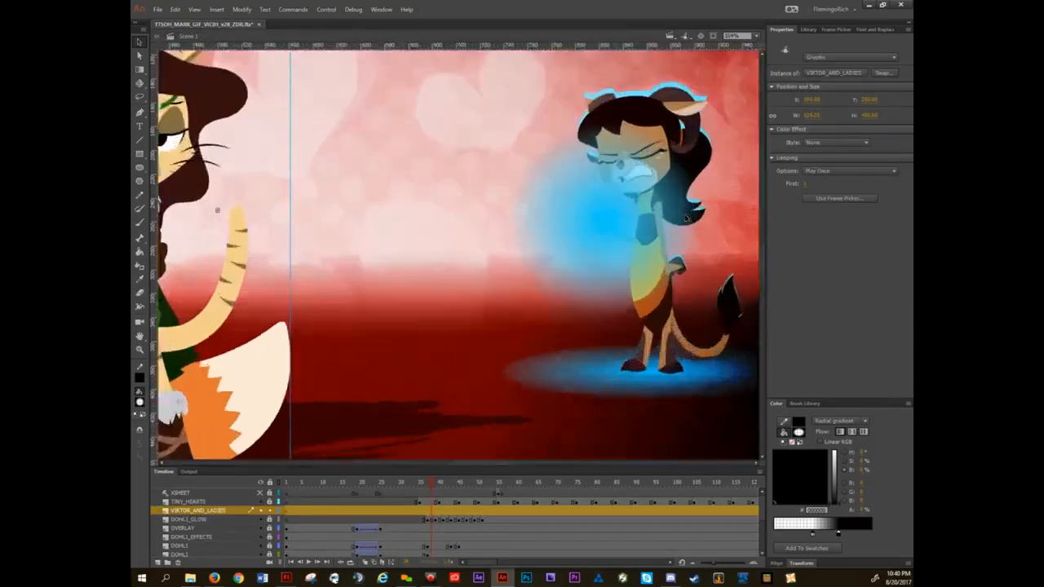
pyautogui.moveTo(683, 216); pyautogui.dragTo(486, 242)
pyautogui.scroll(-2, 486, 243)
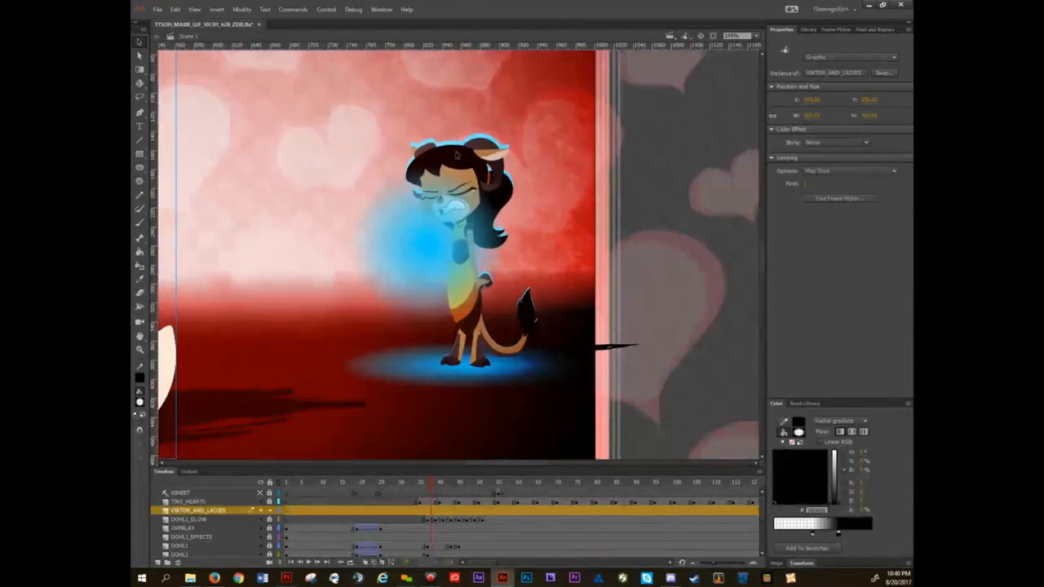
pyautogui.click(269, 519)
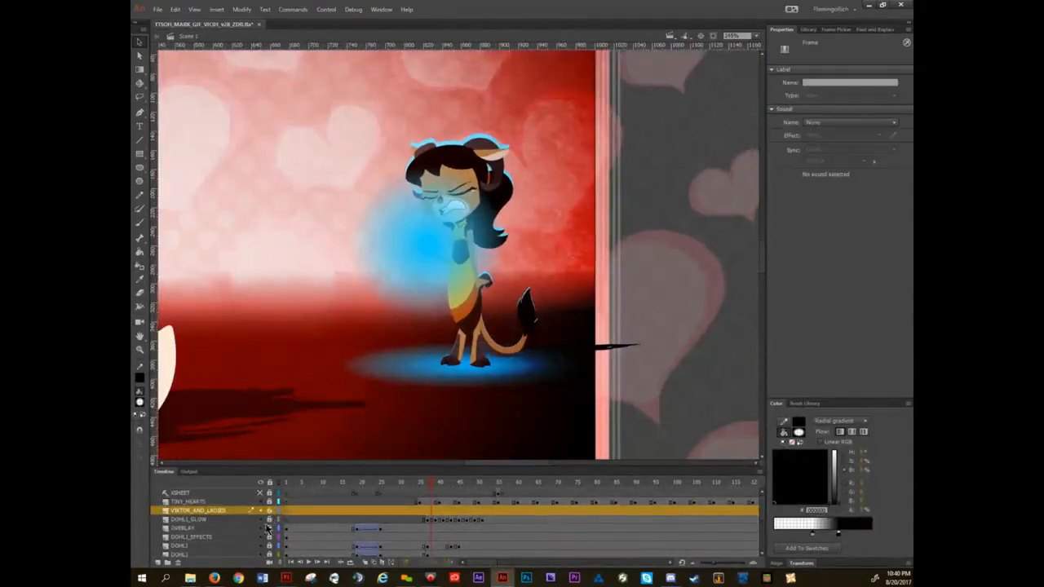
pyautogui.scroll(-1, 266, 539)
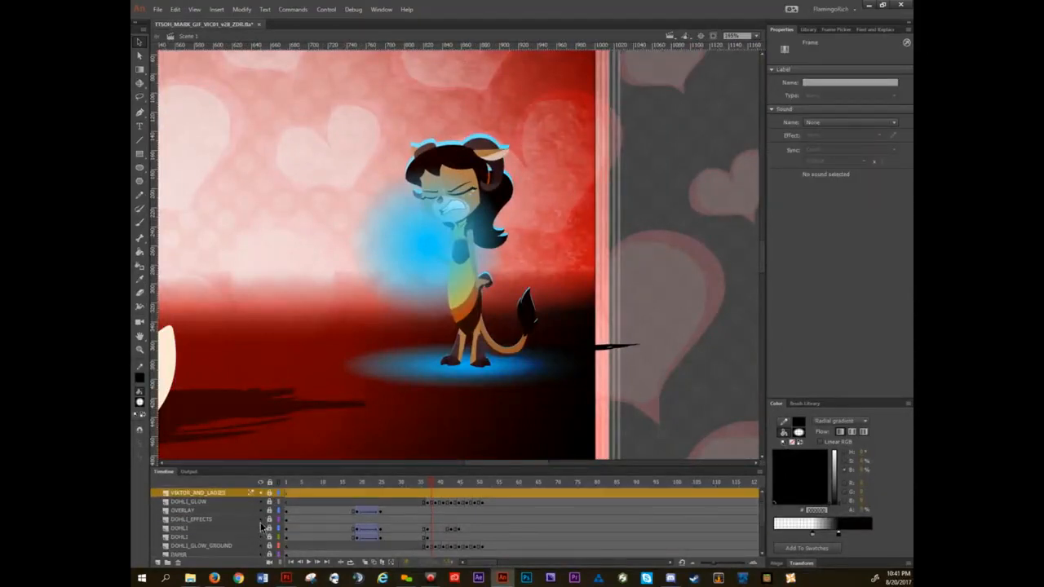
pyautogui.click(261, 529)
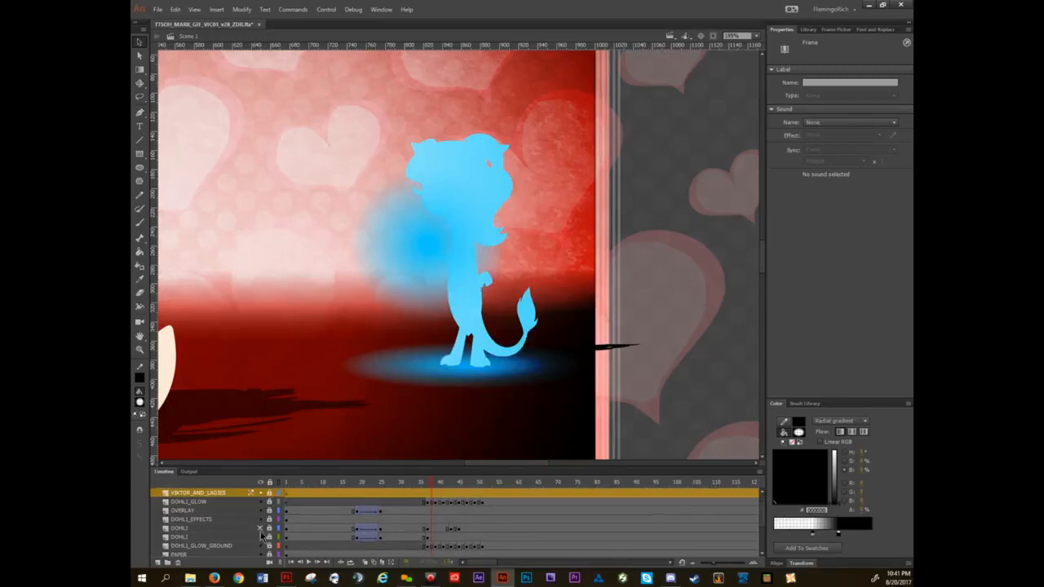
pyautogui.click(260, 538)
pyautogui.click(261, 538)
pyautogui.click(260, 528)
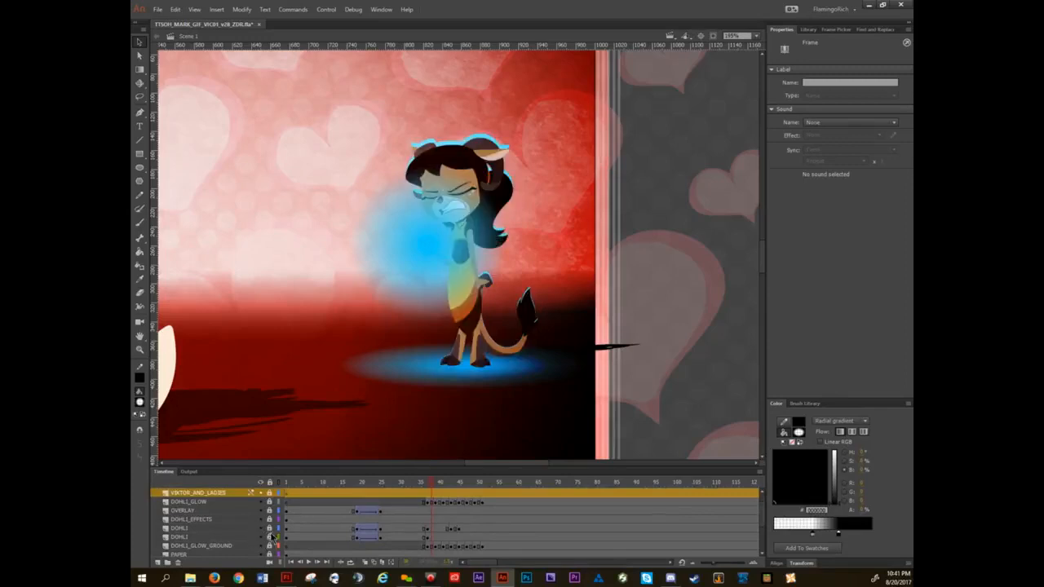
# - Try shifting the blue-tinted DOHLI silhouette behind the small character upward, and undo the move
pyautogui.click(455, 151)
pyautogui.moveTo(471, 133); pyautogui.dragTo(475, 105)
pyautogui.hotkey('ctrl', 'z')
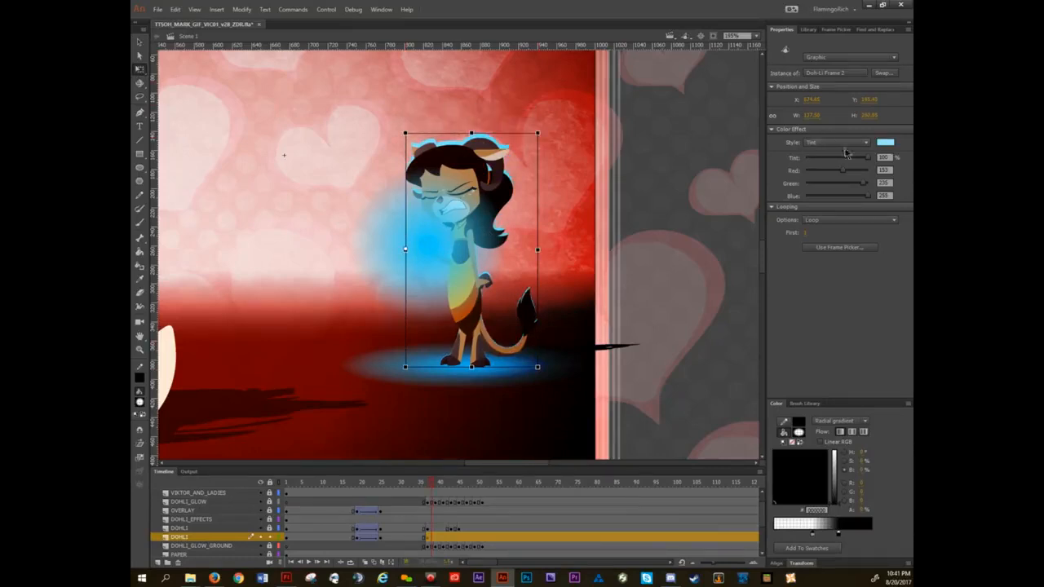
# - Scrub the timeline to around frame 55 to review the hand flame, and check its DOHLI_EFFECTS layer
pyautogui.moveTo(436, 484); pyautogui.dragTo(667, 471)
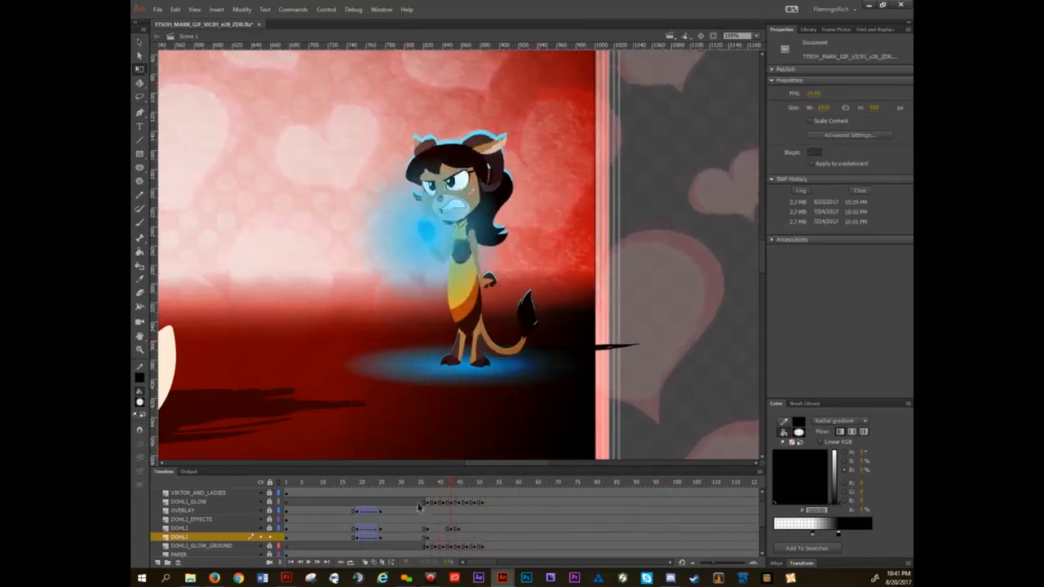
pyautogui.click(357, 520)
pyautogui.moveTo(357, 520); pyautogui.dragTo(498, 488)
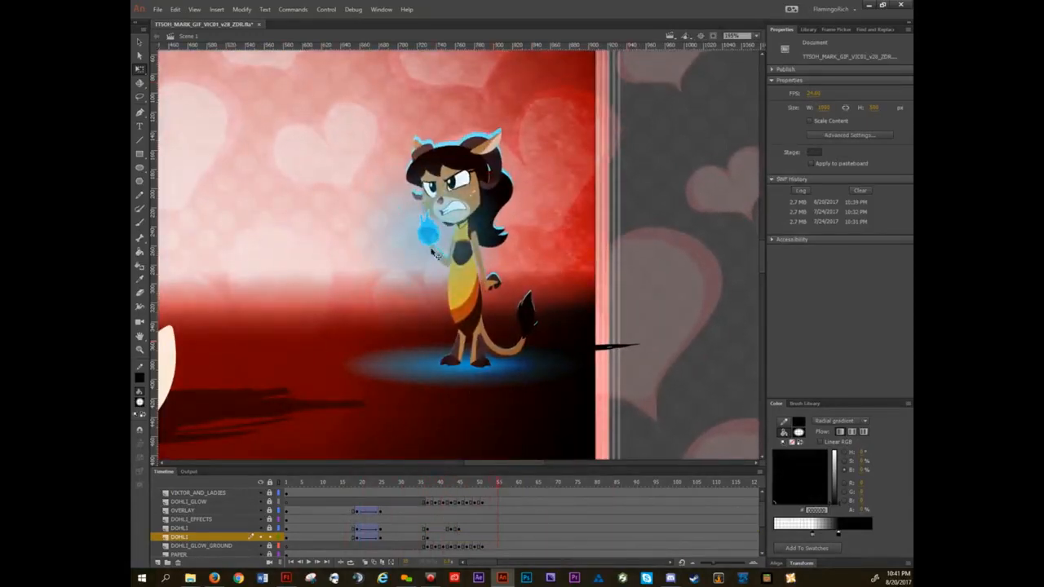
pyautogui.click(256, 520)
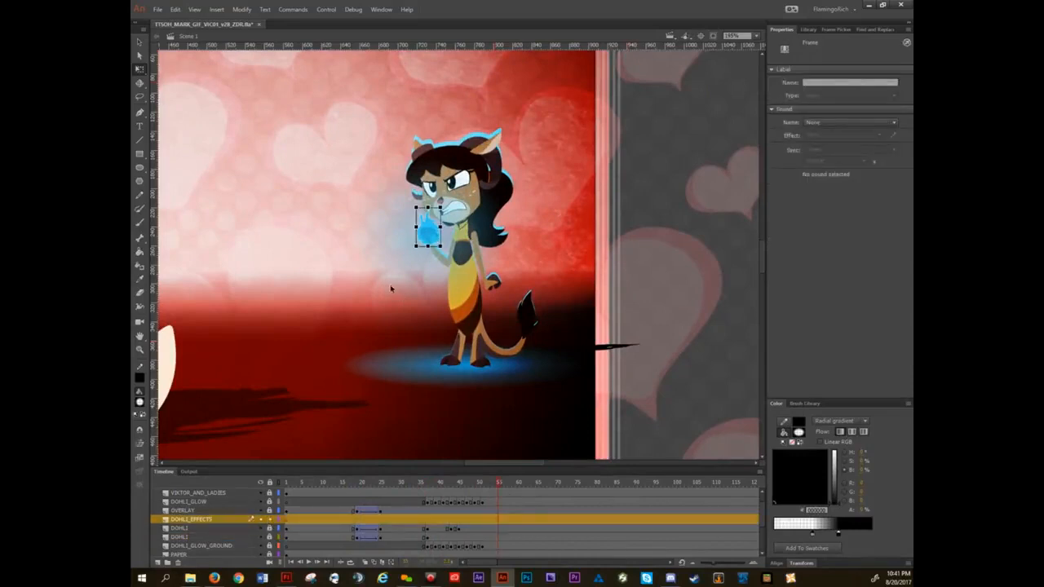
pyautogui.click(271, 520)
# - Try moving the blue GLOW clip from the small character onto the pasteboard, and undo the move
pyautogui.moveTo(445, 247); pyautogui.dragTo(570, 210)
pyautogui.moveTo(681, 232); pyautogui.dragTo(711, 336)
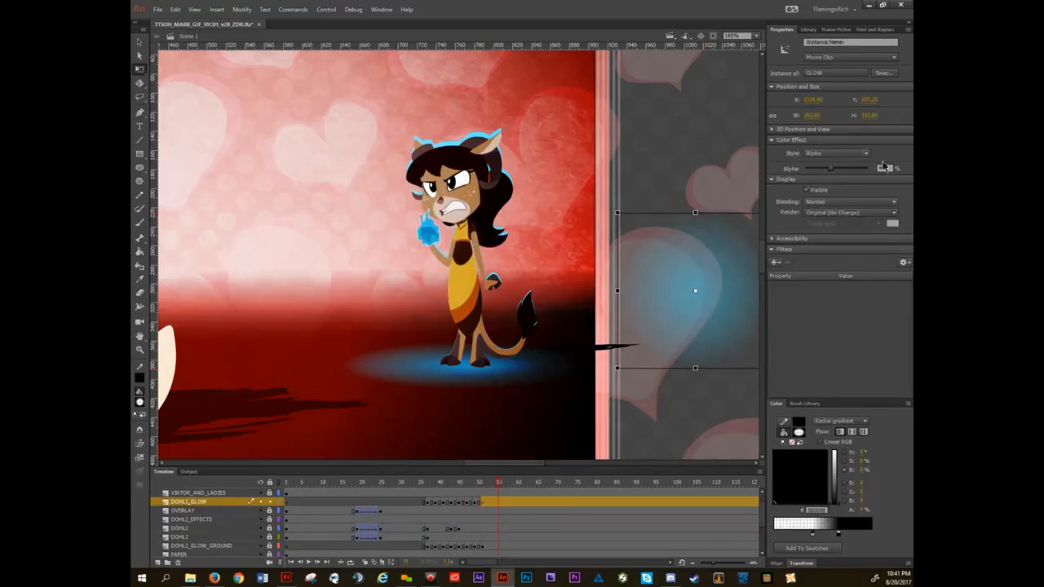
pyautogui.moveTo(686, 301); pyautogui.dragTo(446, 228)
pyautogui.hotkey('ctrl', 'z')
pyautogui.hotkey('ctrl', 'y')
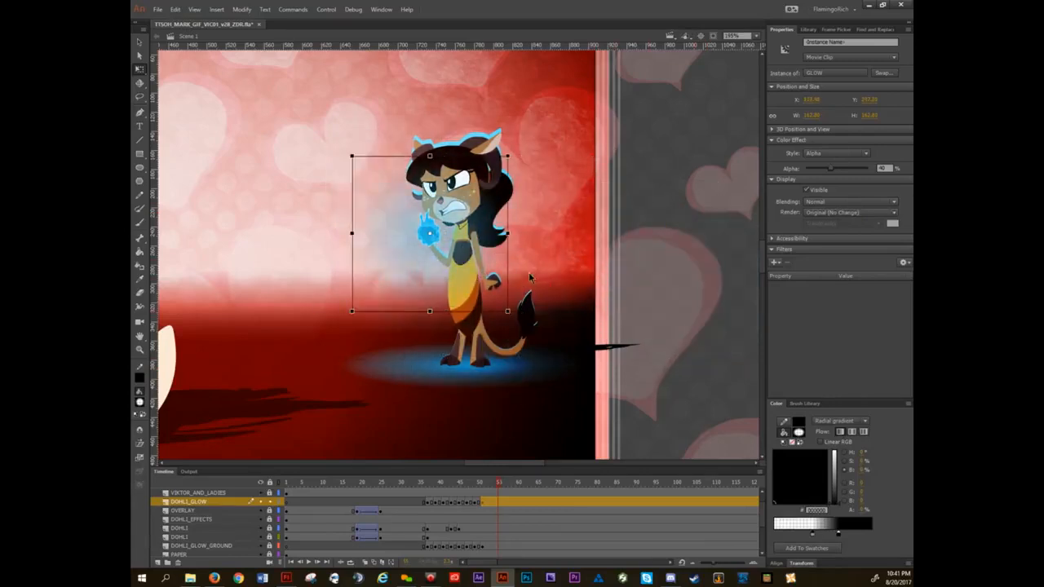
# - Compare the GLOW clip's alpha settings at several DOHLI_GLOW keyframes between about frame 37 and frame 53
pyautogui.moveTo(497, 485); pyautogui.dragTo(431, 498)
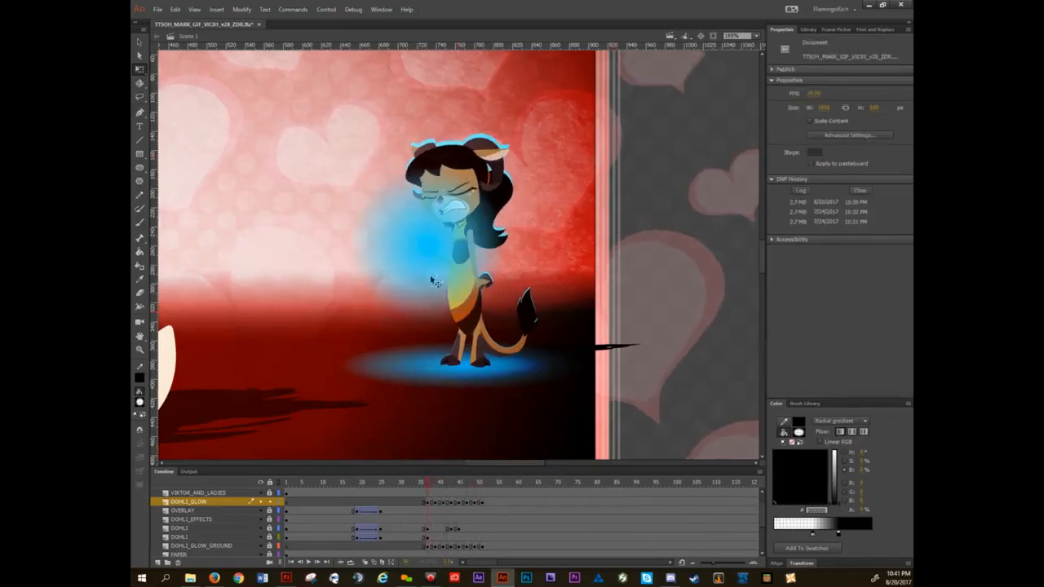
pyautogui.click(424, 258)
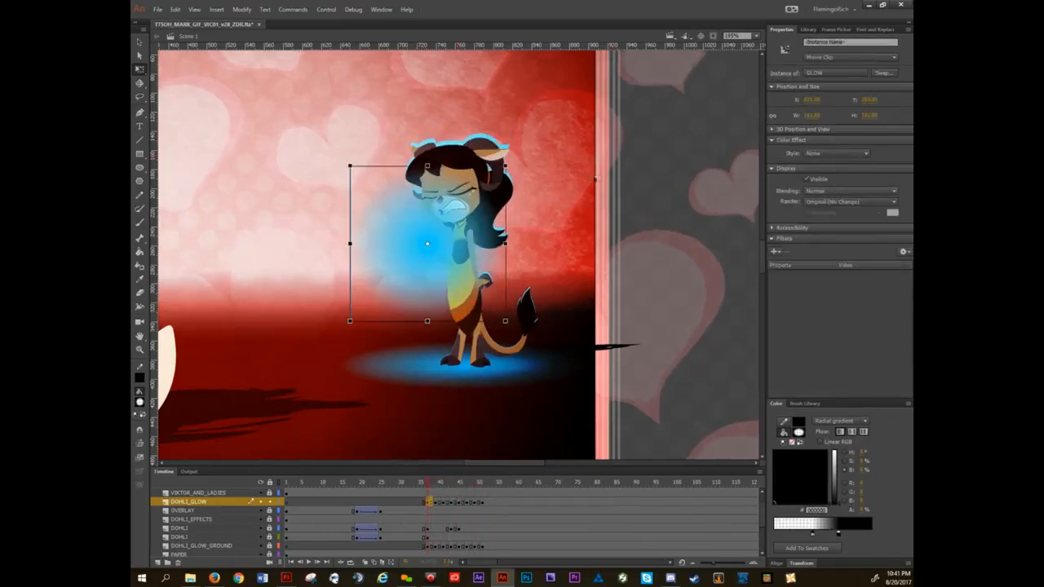
pyautogui.click(435, 502)
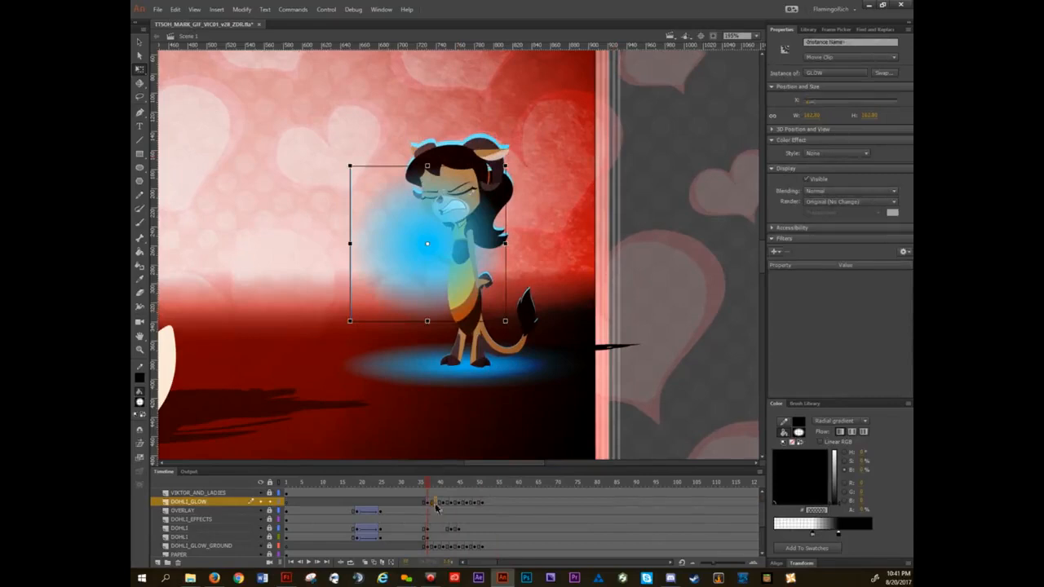
pyautogui.click(445, 268)
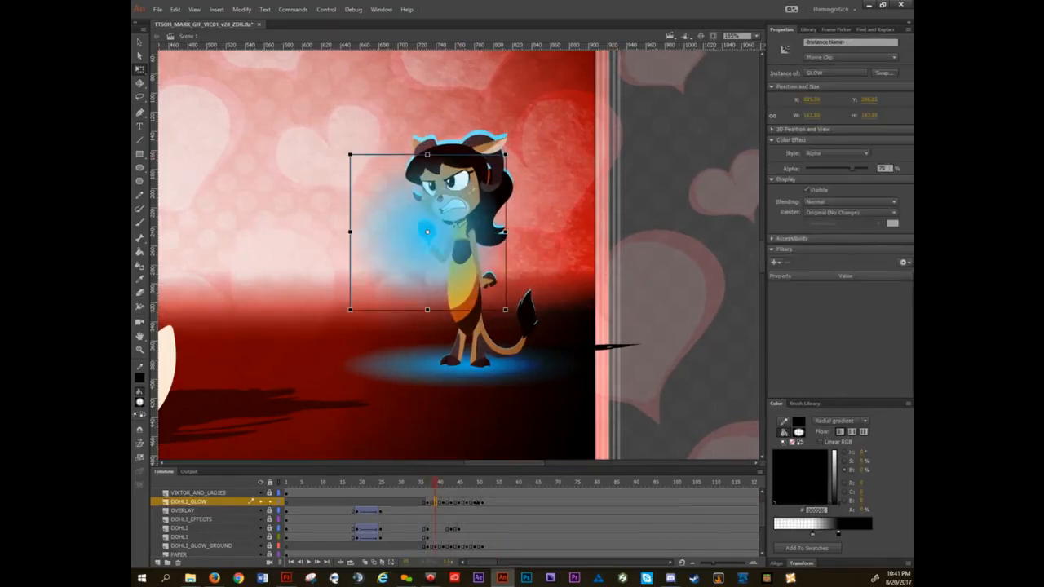
pyautogui.click(442, 502)
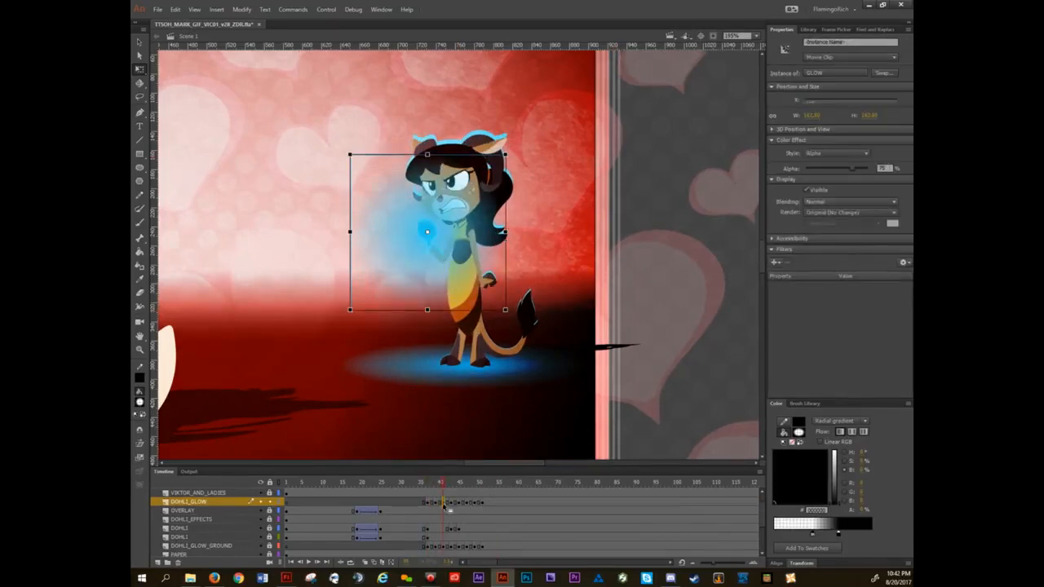
pyautogui.click(489, 503)
pyautogui.click(446, 241)
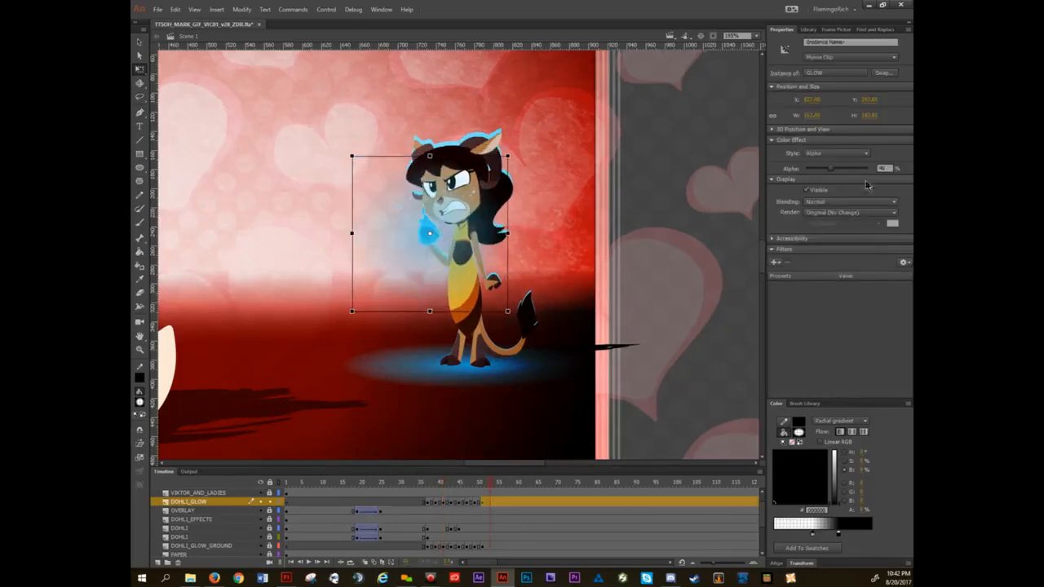
# - Show the whole scene, scrub back to the start of the timeline, and play the animation
pyautogui.moveTo(487, 488); pyautogui.dragTo(578, 465)
pyautogui.hotkey('ctrl', '2')
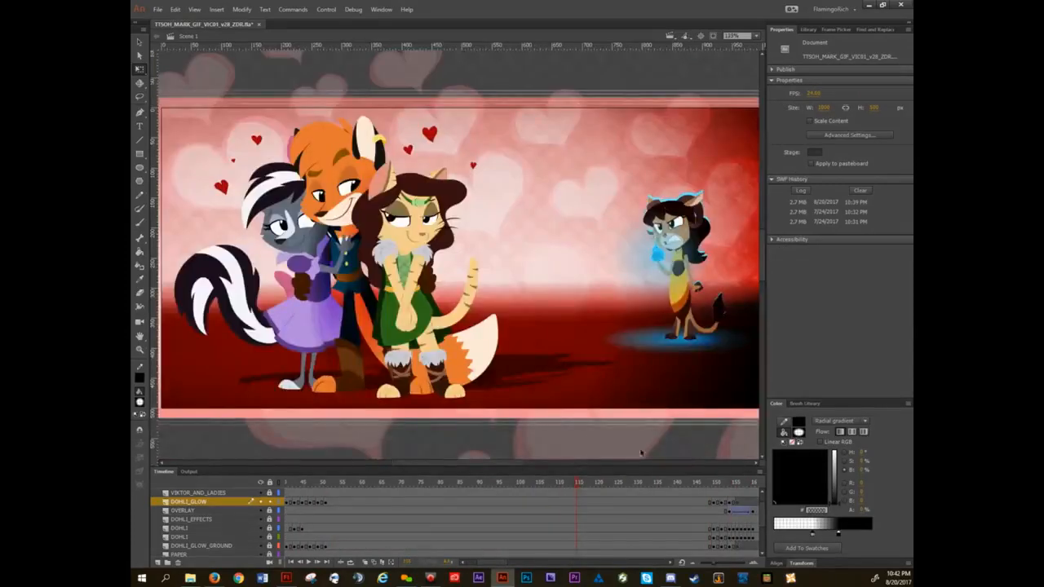
pyautogui.moveTo(581, 486); pyautogui.dragTo(216, 523)
pyautogui.press('Return')
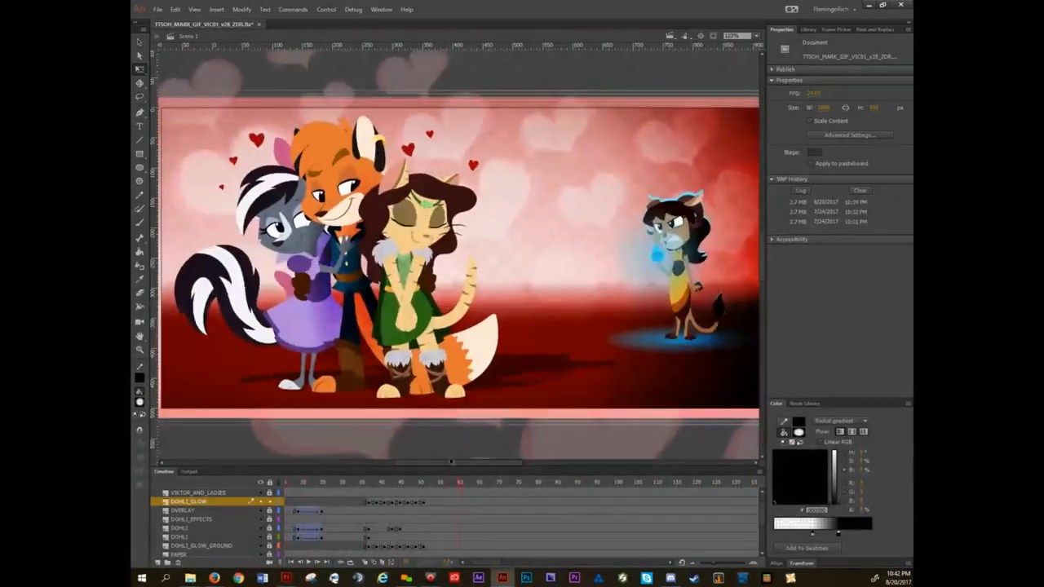
# - Close the TTSOH_MARK_GIF_VIC01_v28_ZDR document without saving changes and minimize the program window
pyautogui.click(260, 29)
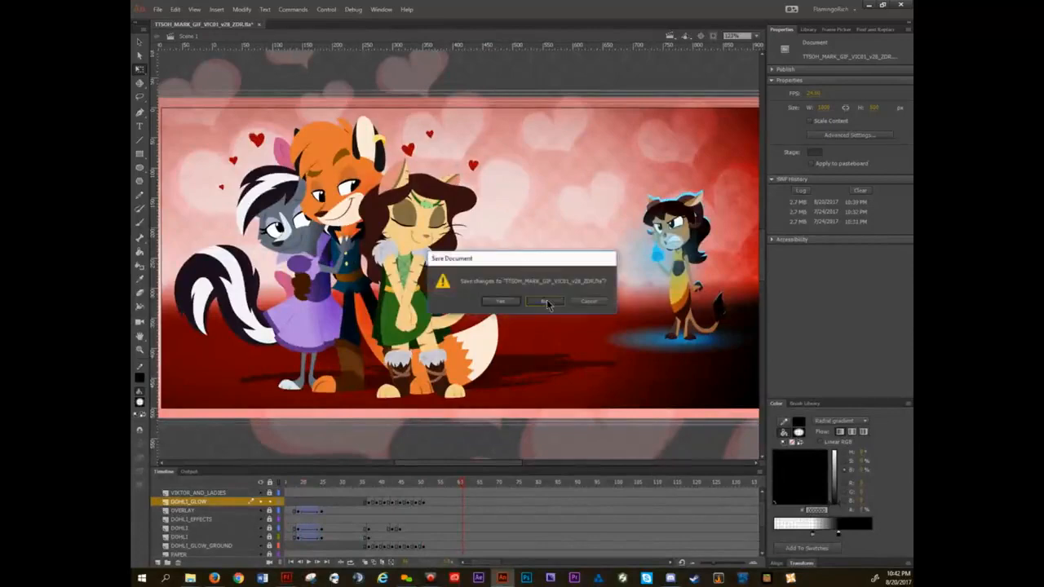
pyautogui.click(546, 301)
pyautogui.click(869, 6)
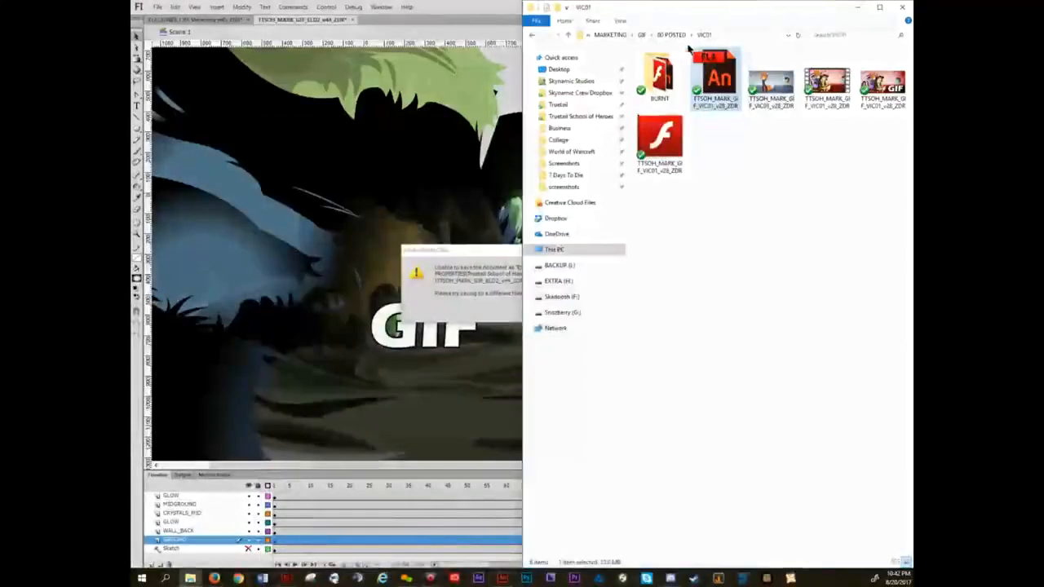
# - Switch to Flash, dismiss the save error, and close TTSOH_MARK_GIF_ELD2_v44_ZDR without saving
pyautogui.click(481, 251)
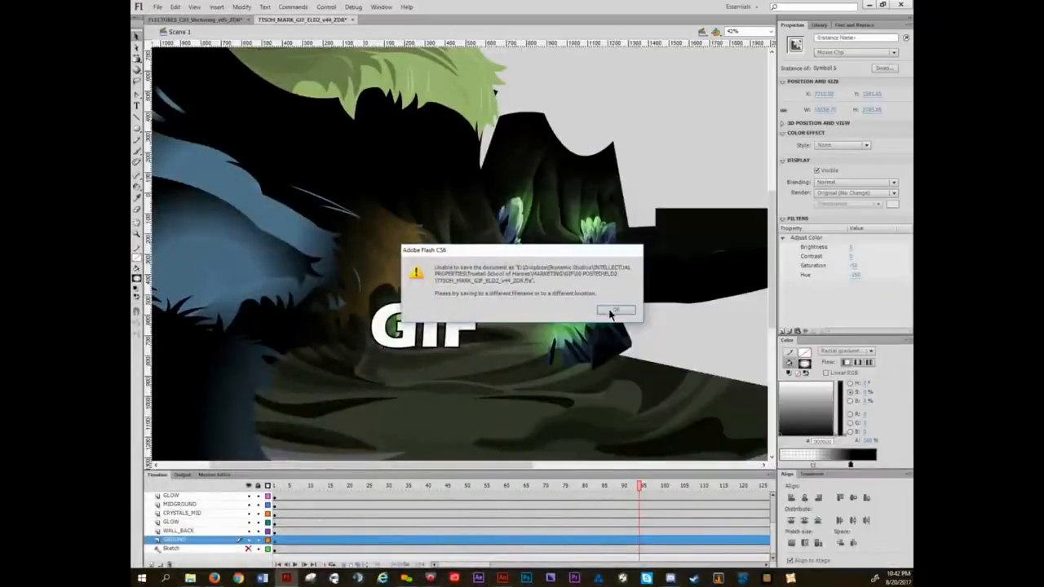
pyautogui.click(614, 312)
pyautogui.click(352, 19)
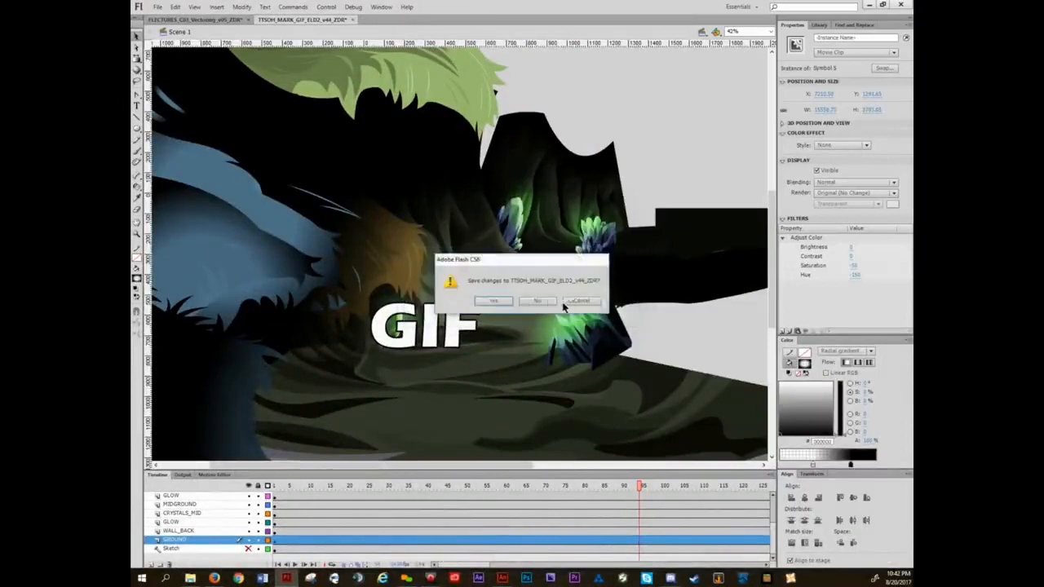
pyautogui.click(567, 307)
# - Switch to File Explorer, go up to the 00 POSTED folder, and open the animation file in the HAM folder
pyautogui.click(190, 578)
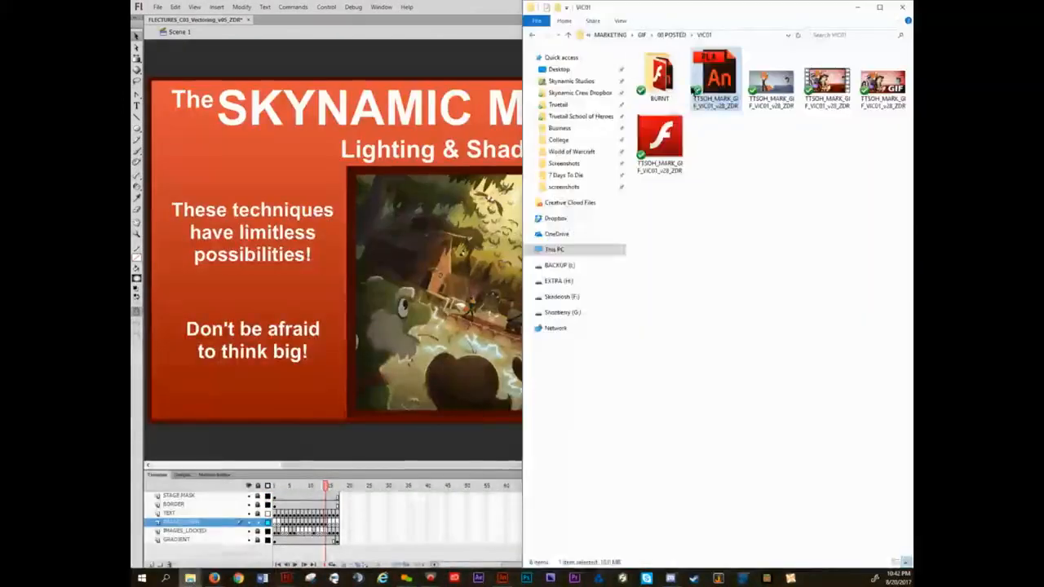
pyautogui.click(670, 35)
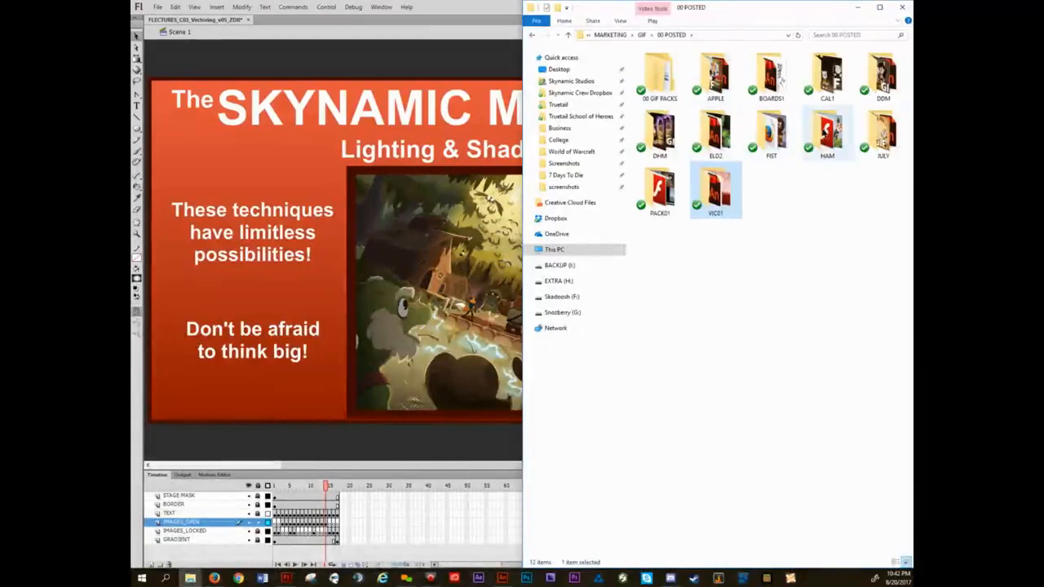
pyautogui.doubleClick(823, 133)
pyautogui.doubleClick(719, 71)
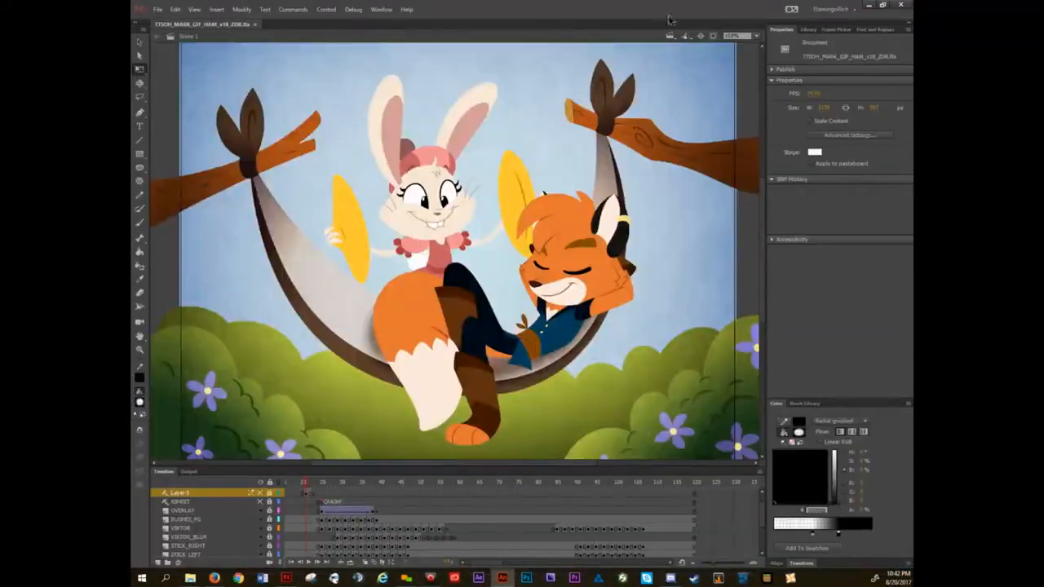
# - Test the movie, close the preview, and move the playhead back to about frame 3
pyautogui.hotkey('ctrl', 'Return')
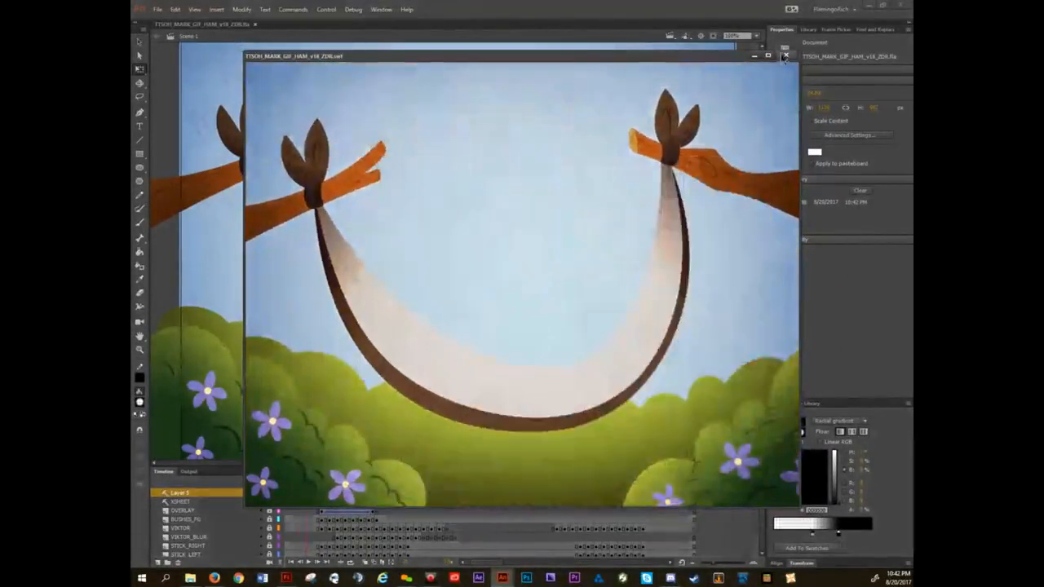
pyautogui.hotkey('ctrl', 'w')
pyautogui.moveTo(301, 487)
pyautogui.mouseDown()
pyautogui.moveTo(288, 485)
pyautogui.moveTo(328, 483)
pyautogui.moveTo(294, 485)
pyautogui.mouseUp()
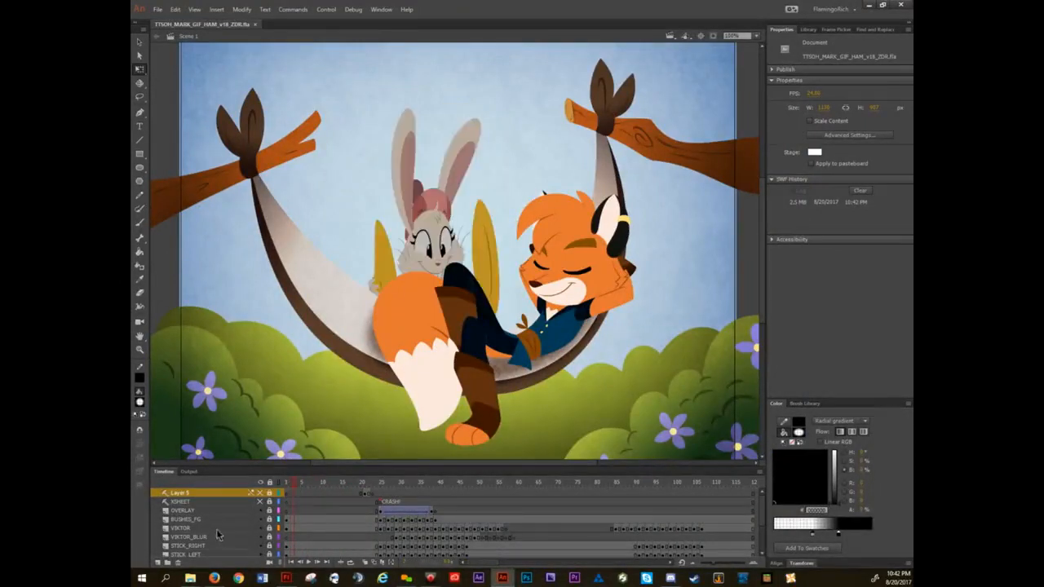
# - Unlock the MELODY layer, inspect the rabbit's brightness color effect near frame 3, and compare it with the keyframe at frame 5
pyautogui.scroll(-2, 220, 529)
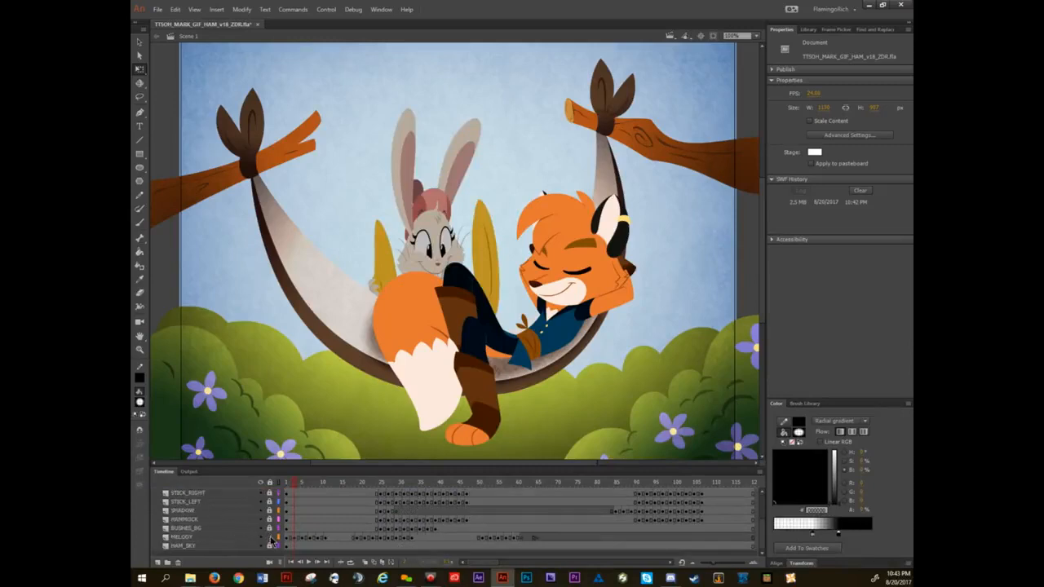
pyautogui.moveTo(438, 216)
pyautogui.mouseDown()
pyautogui.moveTo(289, 196)
pyautogui.moveTo(416, 200)
pyautogui.moveTo(450, 232)
pyautogui.mouseUp()
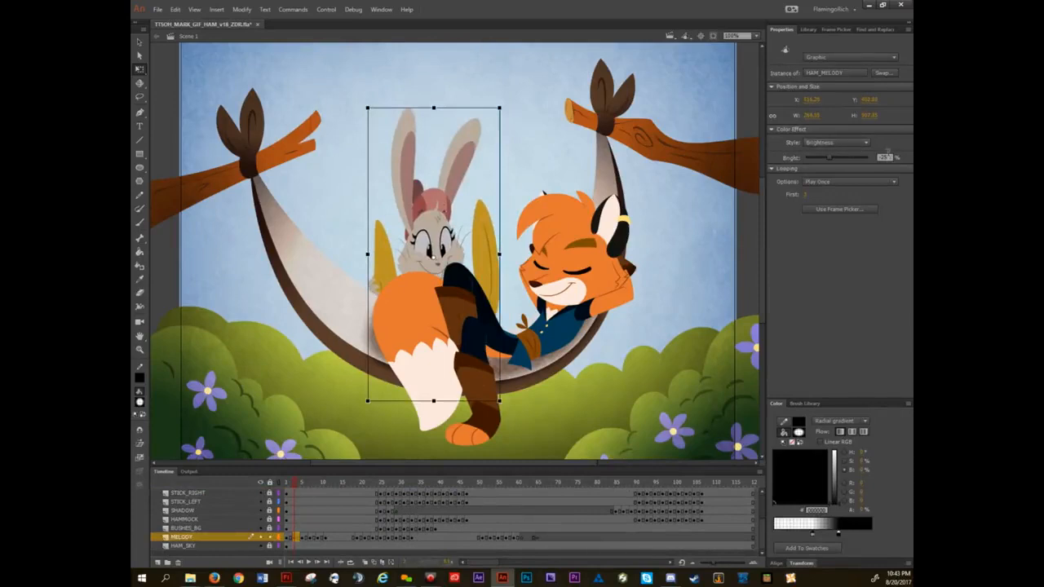
pyautogui.moveTo(889, 156); pyautogui.dragTo(878, 161)
pyautogui.click(302, 539)
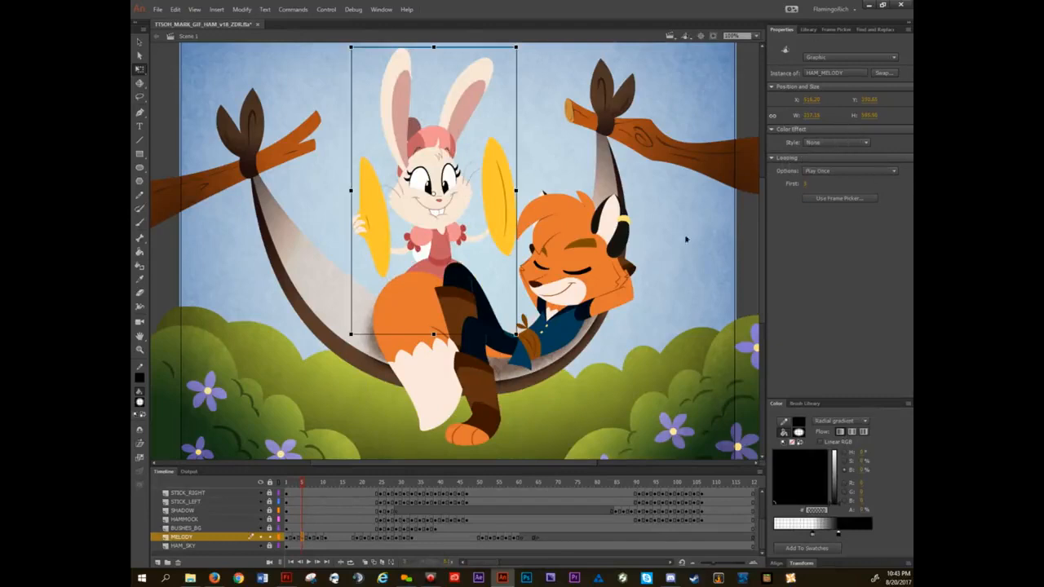
# - Go to about frame 55, select the rabbit, and step forward through its drop behind the hammock to examine the brightness changes
pyautogui.moveTo(302, 482); pyautogui.dragTo(495, 476)
pyautogui.click(384, 173)
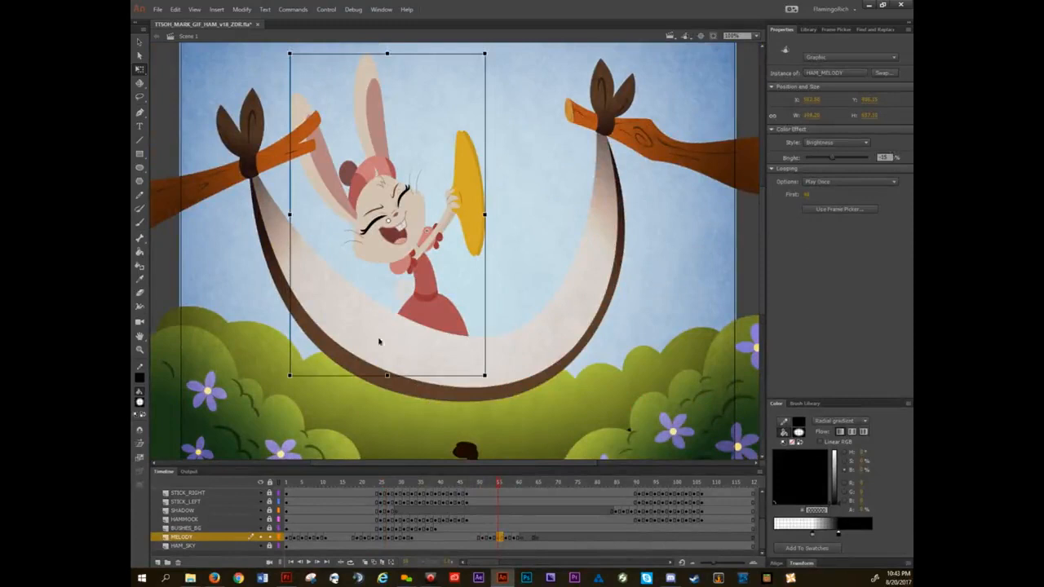
pyautogui.press('.')
pyautogui.press('.')
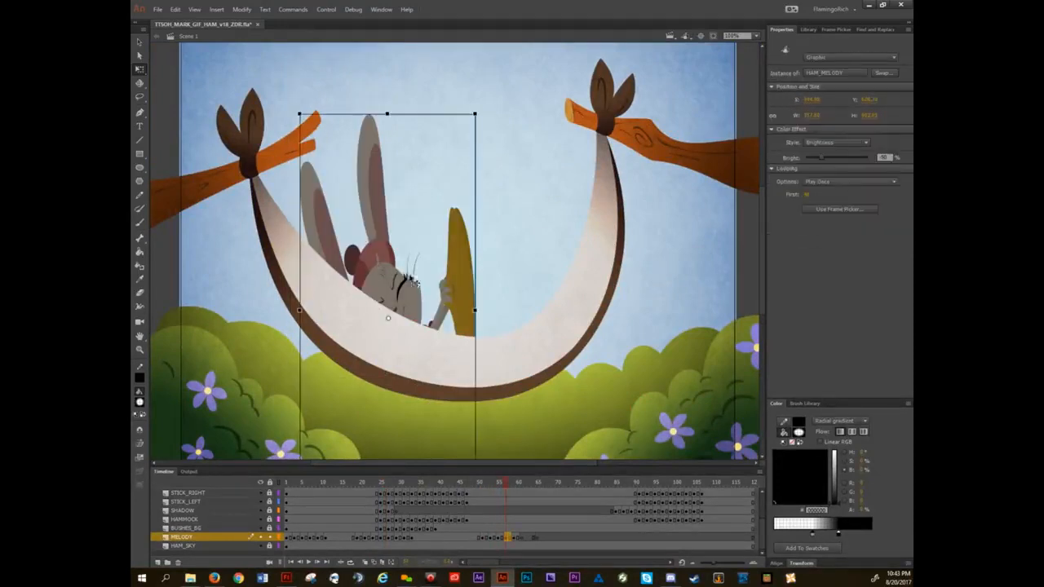
pyautogui.press('.')
pyautogui.press('.')
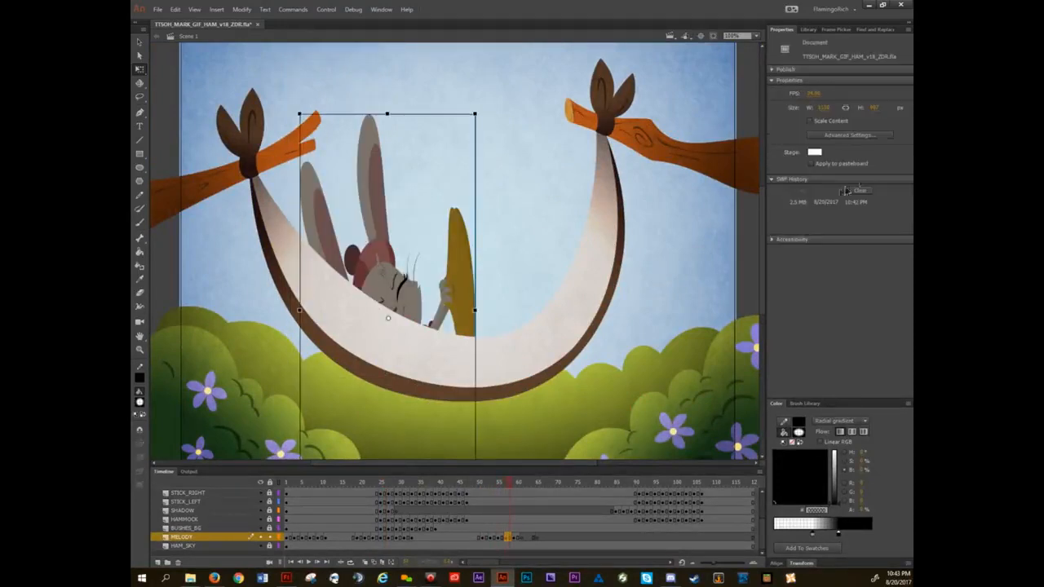
# - Go back to frame 25 and toggle the OVERLAY layer off and on to compare the crash lighting
pyautogui.moveTo(513, 484); pyautogui.dragTo(381, 482)
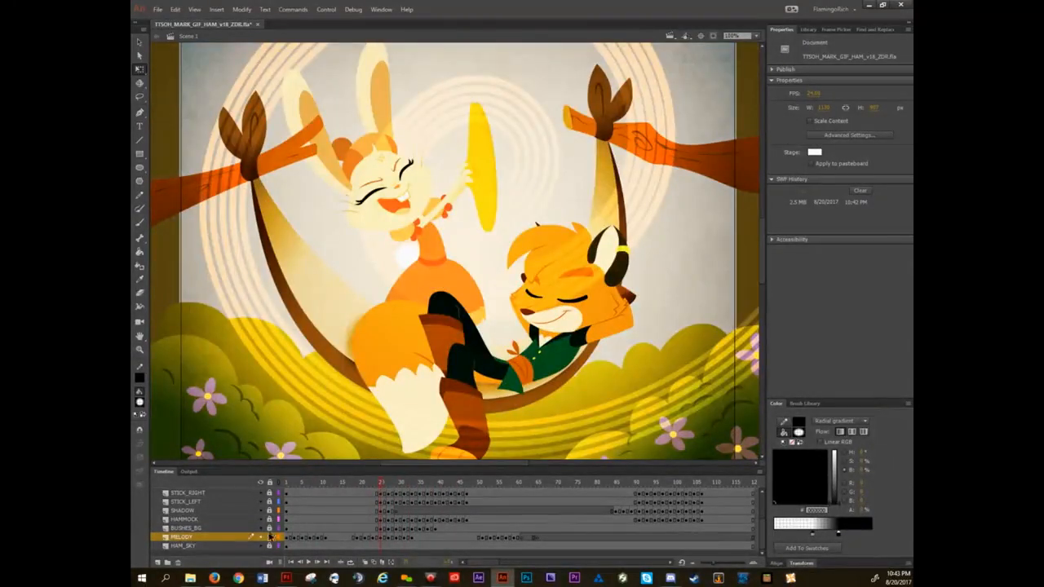
pyautogui.scroll(3, 255, 528)
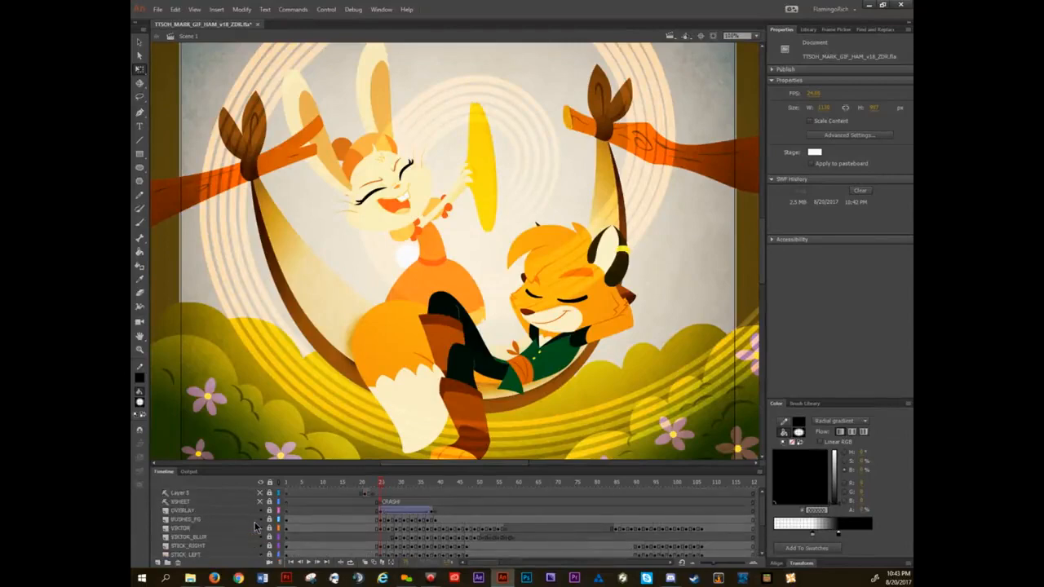
pyautogui.click(260, 511)
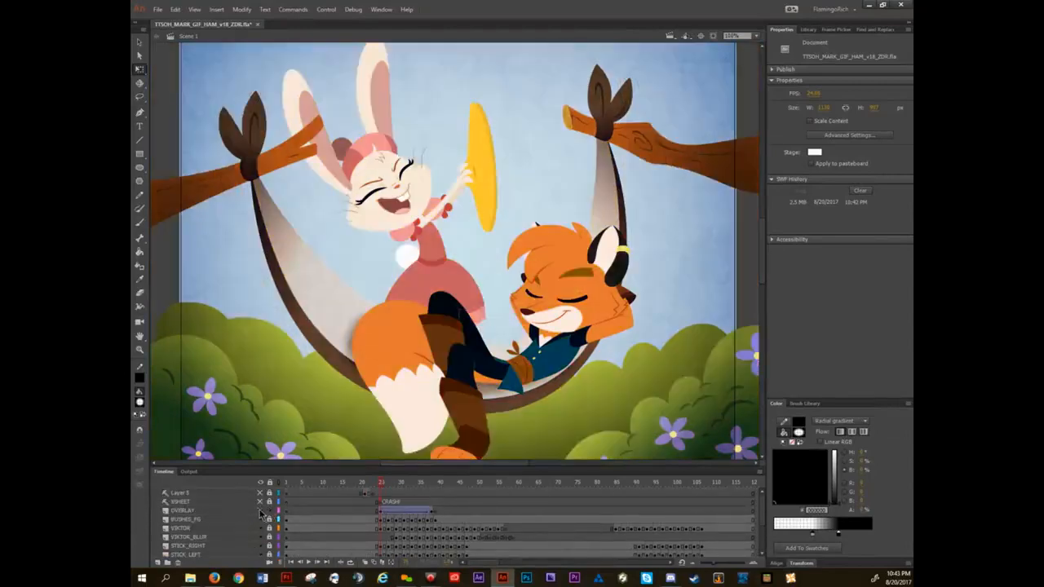
pyautogui.click(260, 511)
# - Select the spiral overlay on the stage, move it far off to the left of the scene, and undo the move
pyautogui.click(507, 282)
pyautogui.scroll(-2, 506, 283)
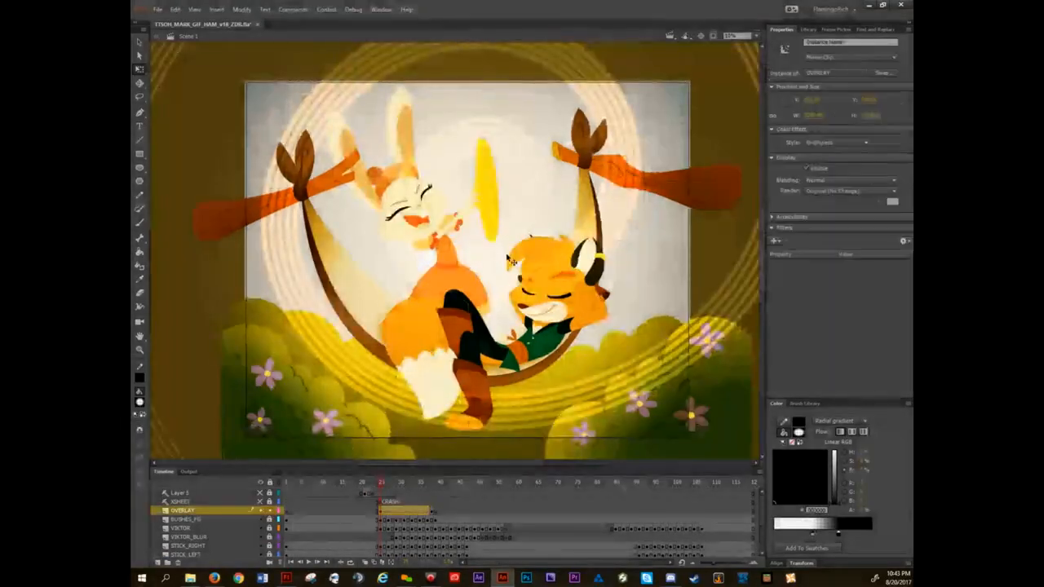
pyautogui.scroll(-2, 511, 259)
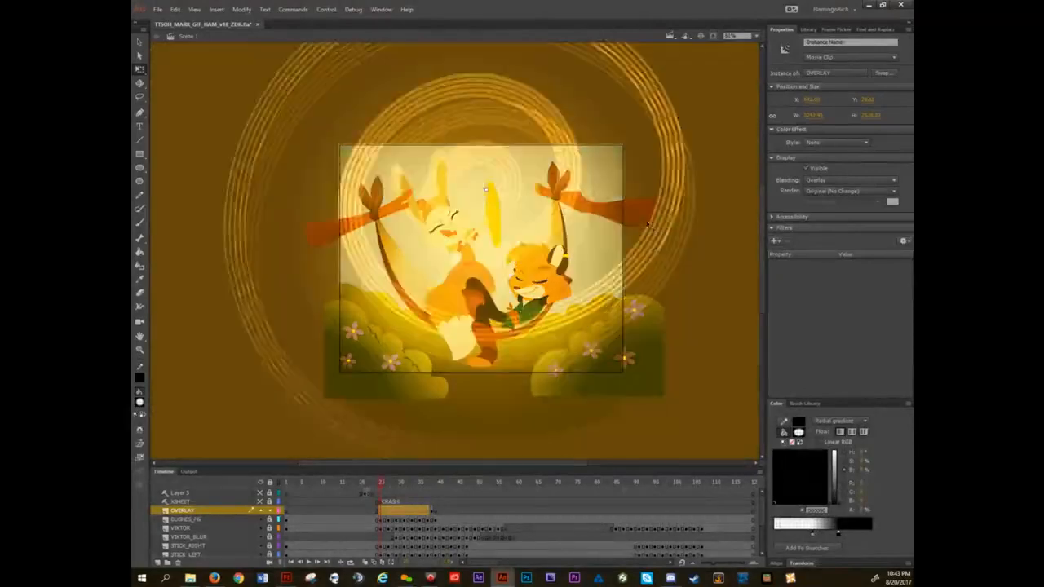
pyautogui.moveTo(648, 224); pyautogui.dragTo(302, 238)
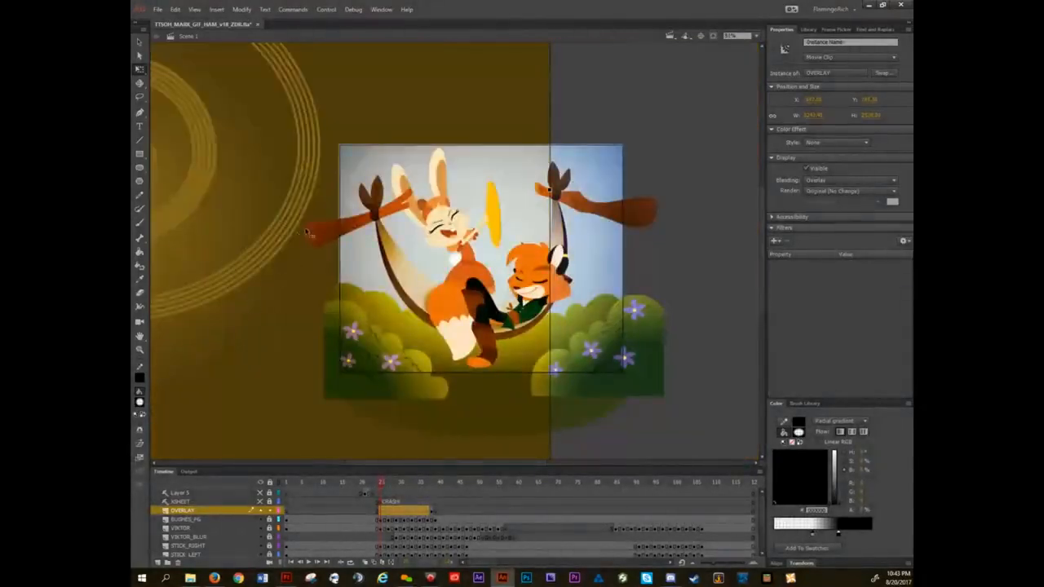
pyautogui.hotkey('ctrl', 'z')
# - Examine the spiral artwork inside the OVERLAY symbol, return to Scene 1, and clip content outside the stage
pyautogui.doubleClick(587, 98)
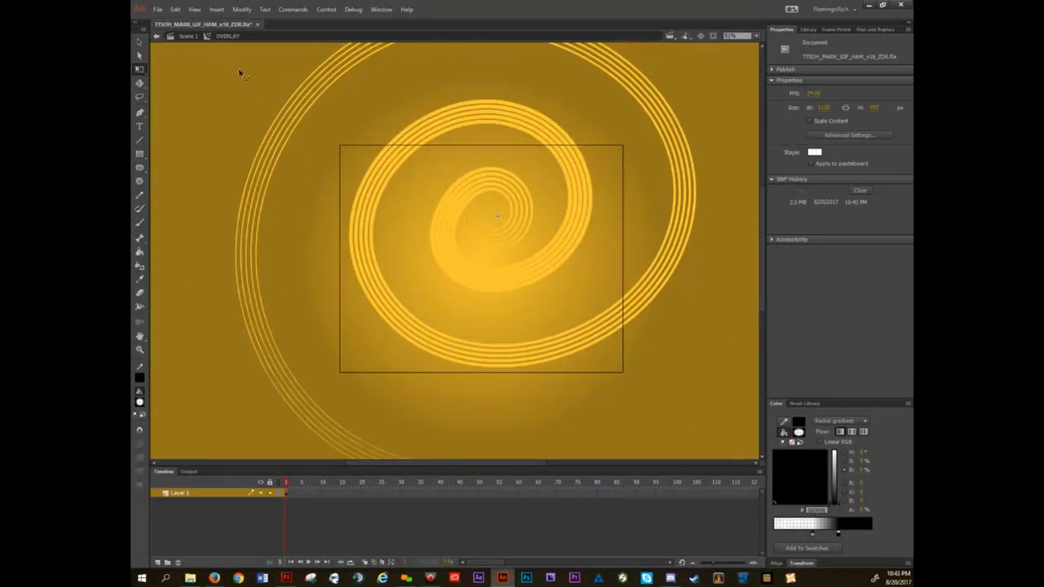
pyautogui.click(186, 37)
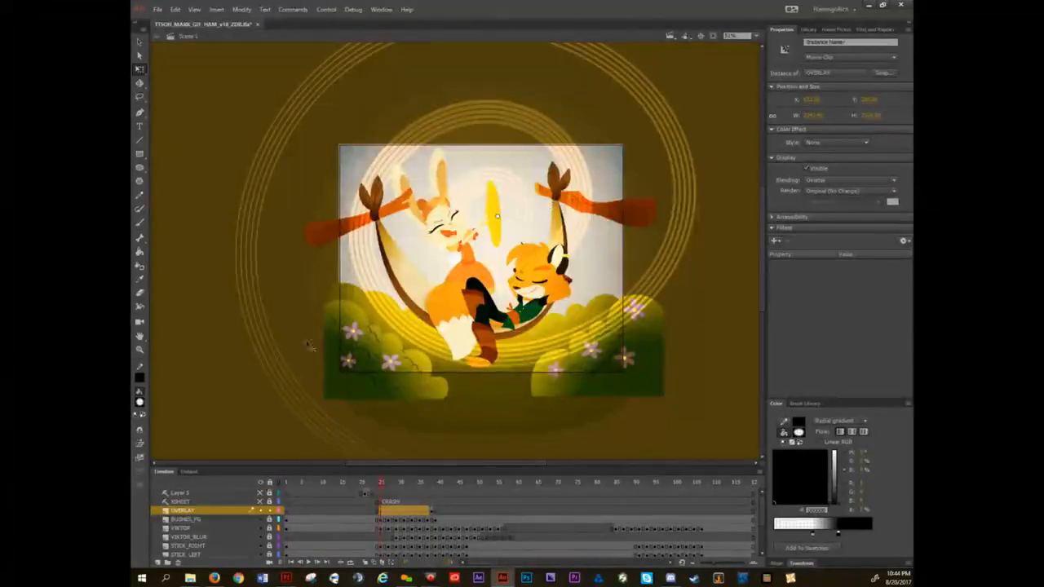
pyautogui.click(713, 36)
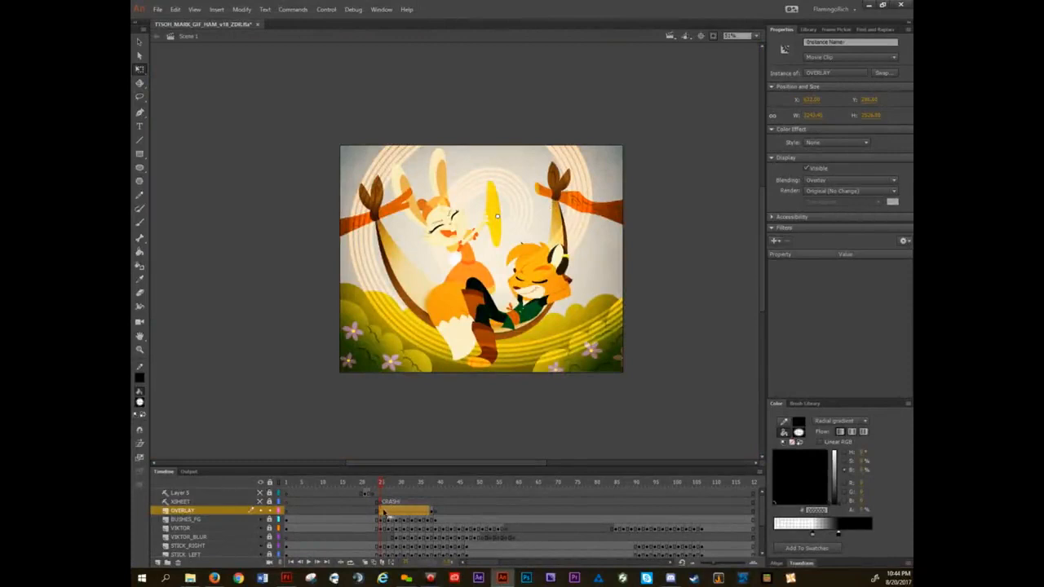
# - Inspect the overlay's alpha effect at the end keyframe of its tween and scrub through the rest of the animation
pyautogui.click(432, 512)
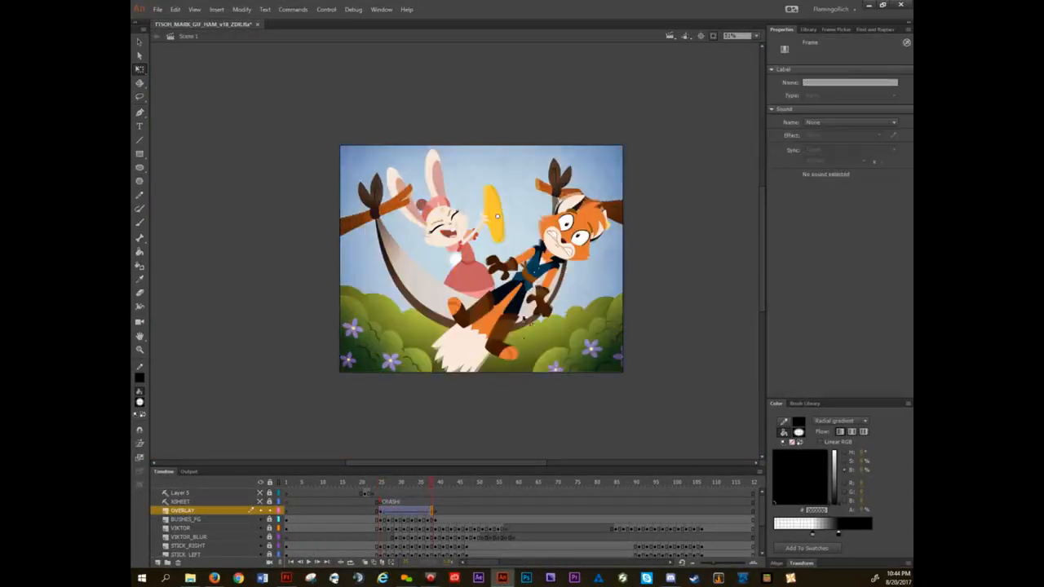
pyautogui.click(500, 246)
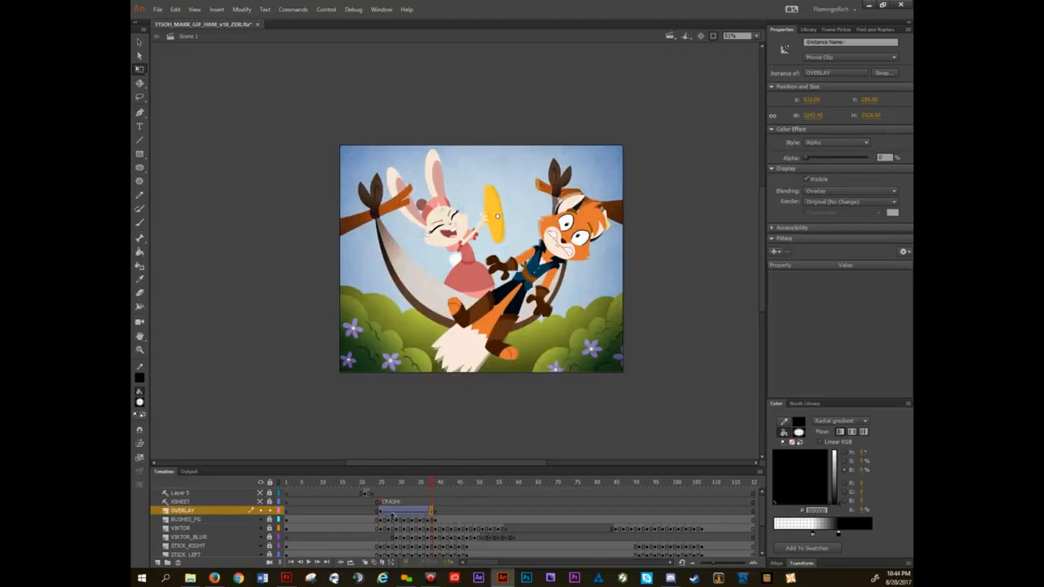
pyautogui.moveTo(377, 487); pyautogui.dragTo(721, 481)
# - Close the TTSOH_MARK_GIF_HAM_v18_ZDR document without saving, switch to the Flash lecture file, and advance to the Questions slide
pyautogui.click(258, 25)
pyautogui.click(556, 301)
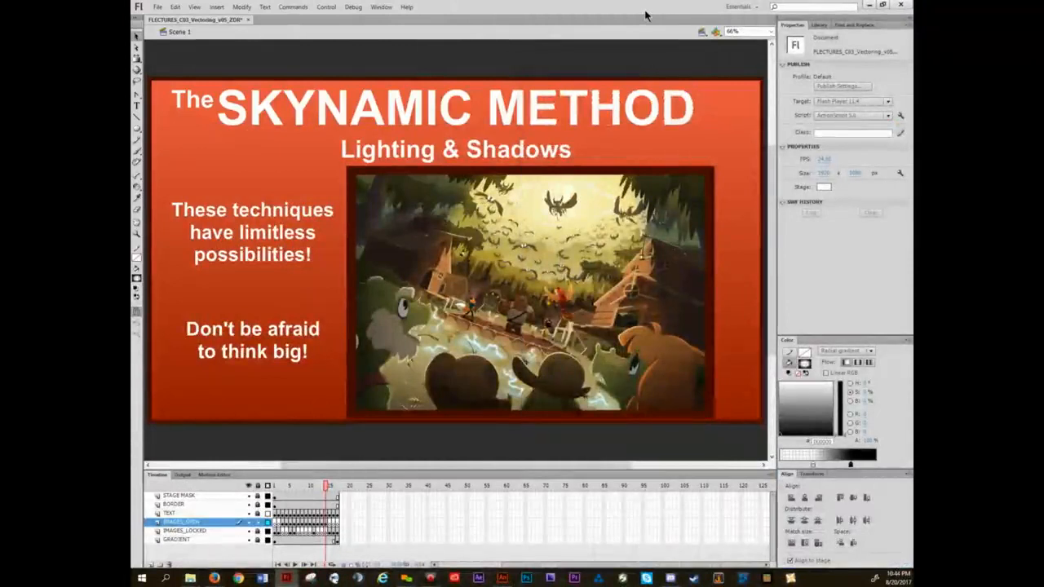
pyautogui.press('.')
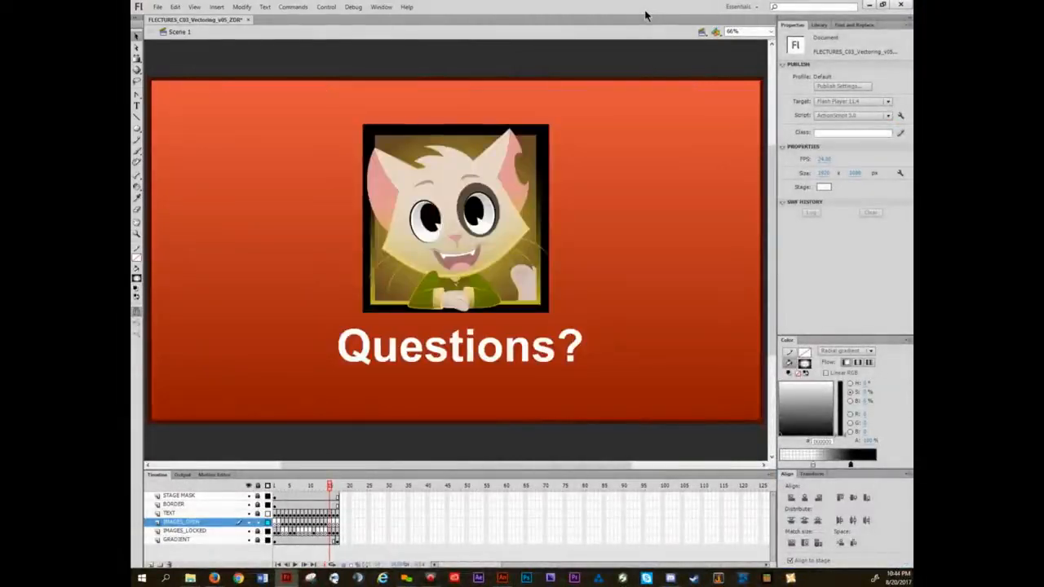